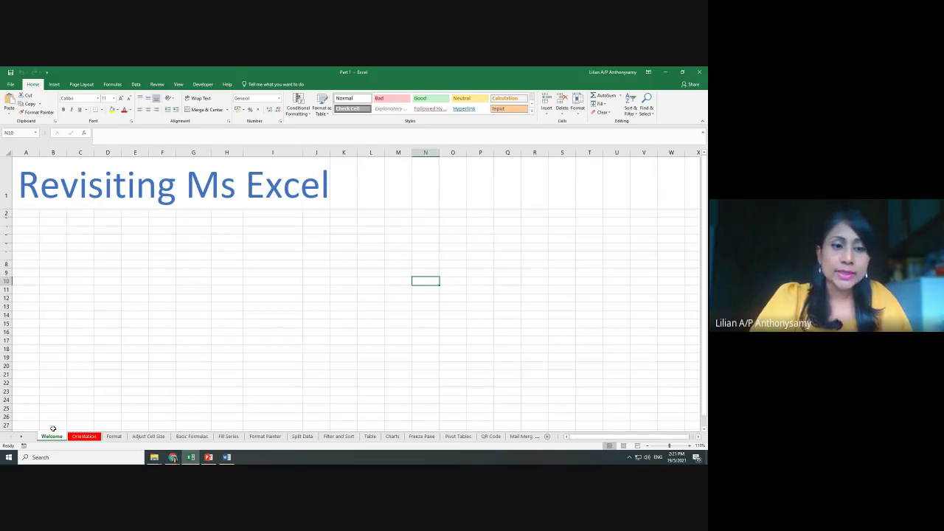
Browse the Orientation, Format, Adjust Cell Size and Basic Formulas sheets, ending on Welcome
left_click(84, 436)
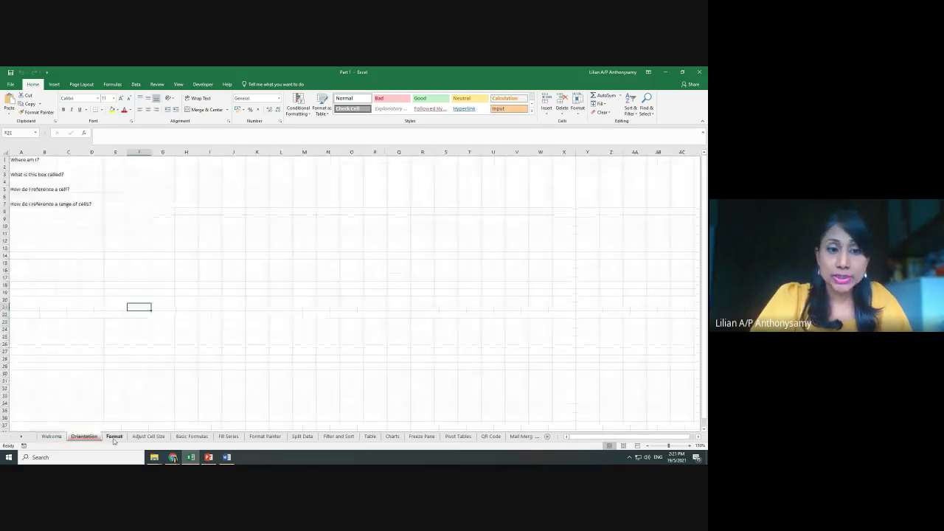
left_click(114, 436)
left_click(155, 440)
left_click(191, 436)
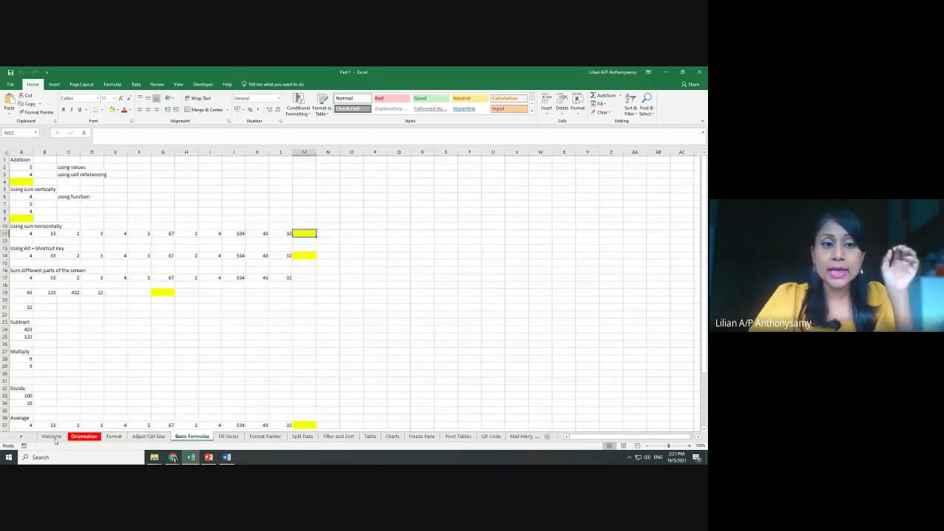
left_click(51, 436)
left_click(84, 437)
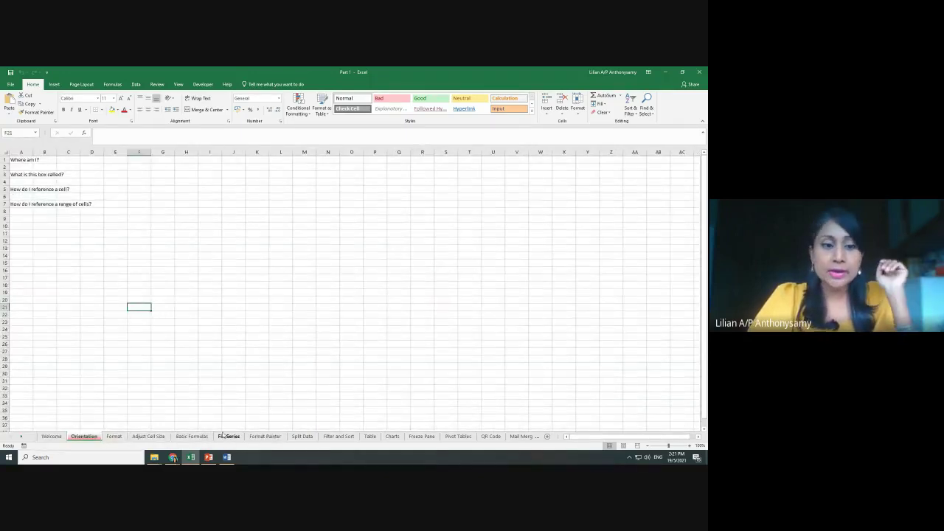
left_click(51, 436)
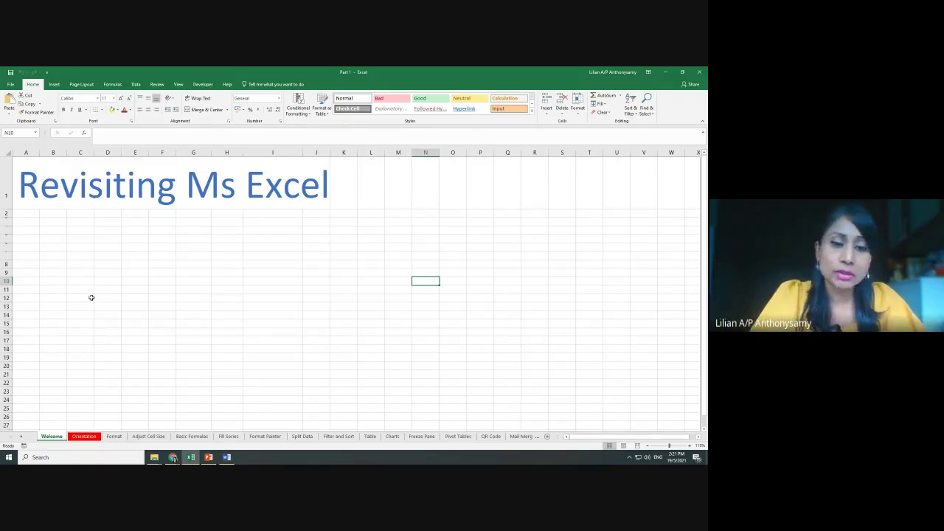
Launch a blank Notepad document by searching 'note', shift it lower, and minimise it
left_click(76, 458)
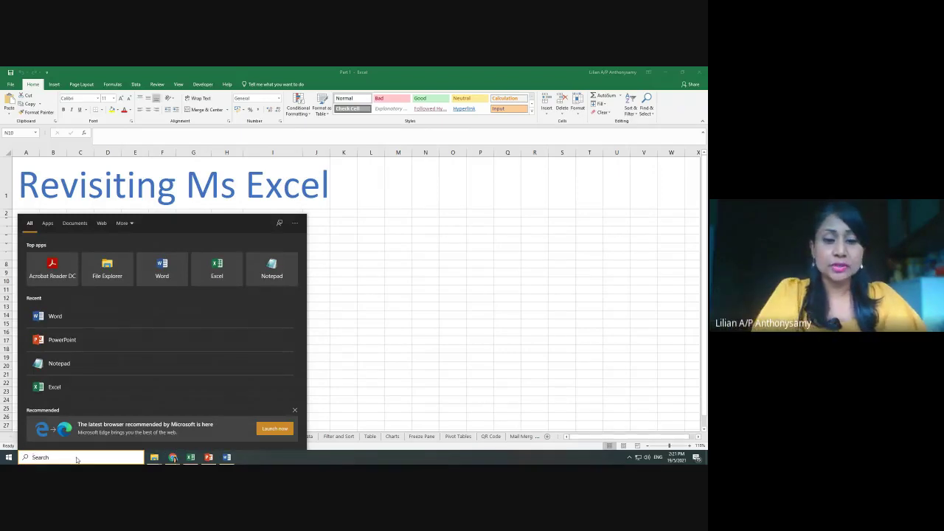
type("note")
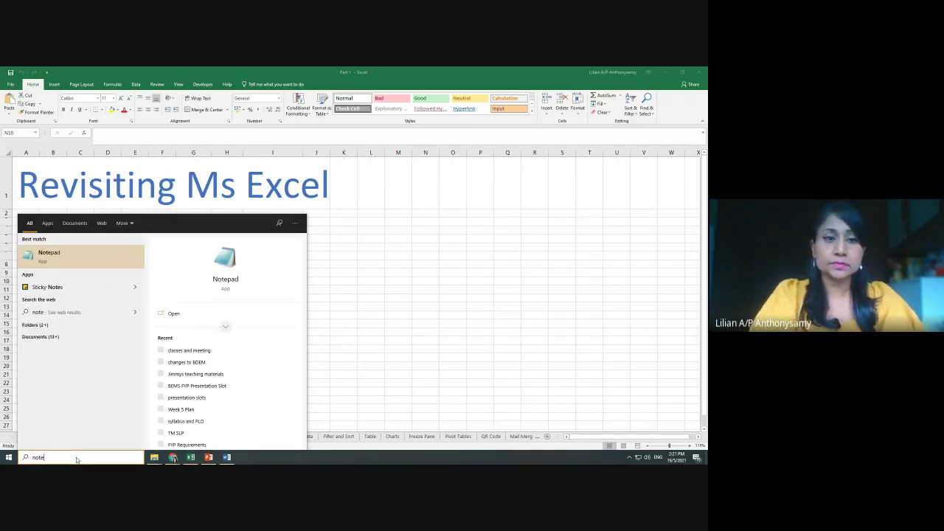
key("Return")
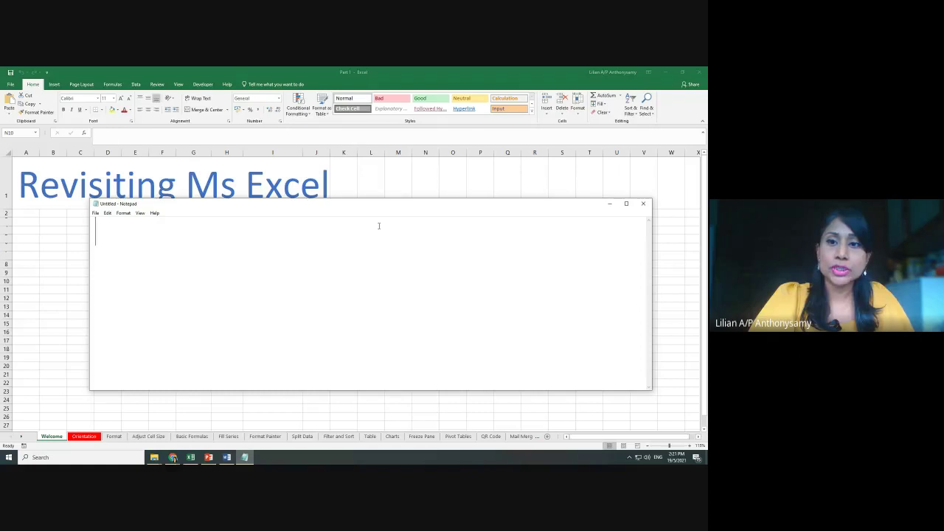
left_click_drag(441, 208, 438, 227)
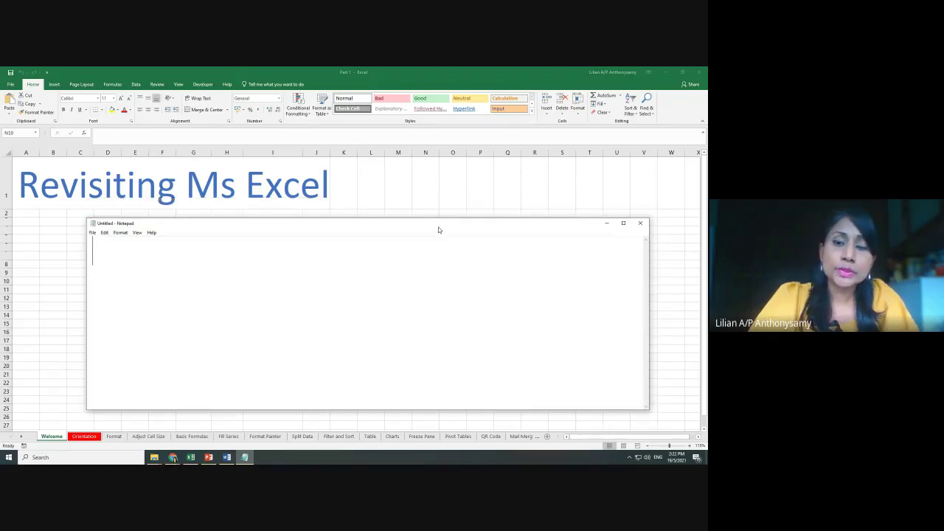
left_click(607, 223)
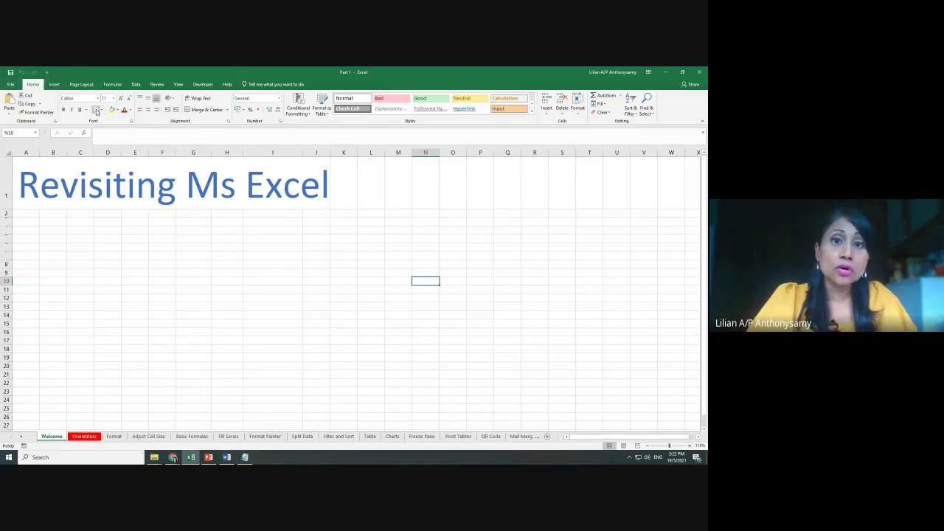
Bring Notepad forward and type the note 'Tabs- ribbon', correcting typos
left_click(55, 84)
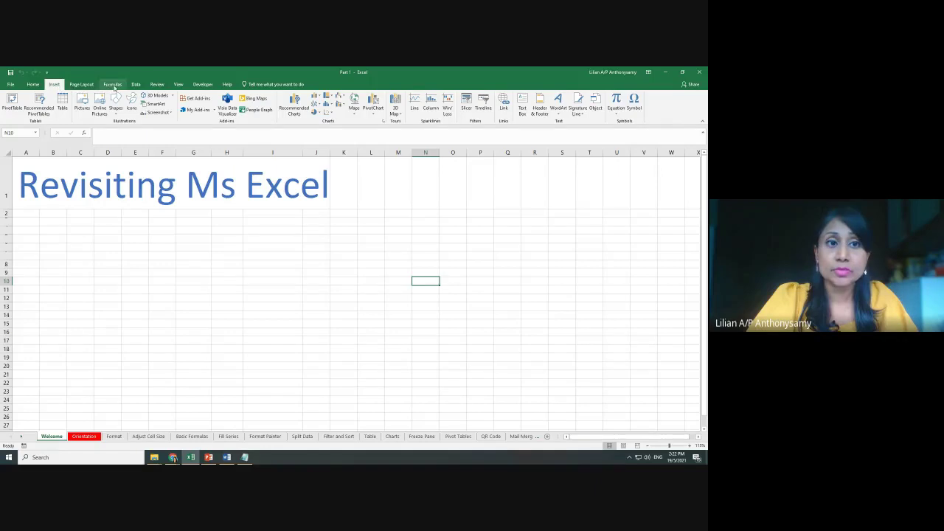
left_click(244, 458)
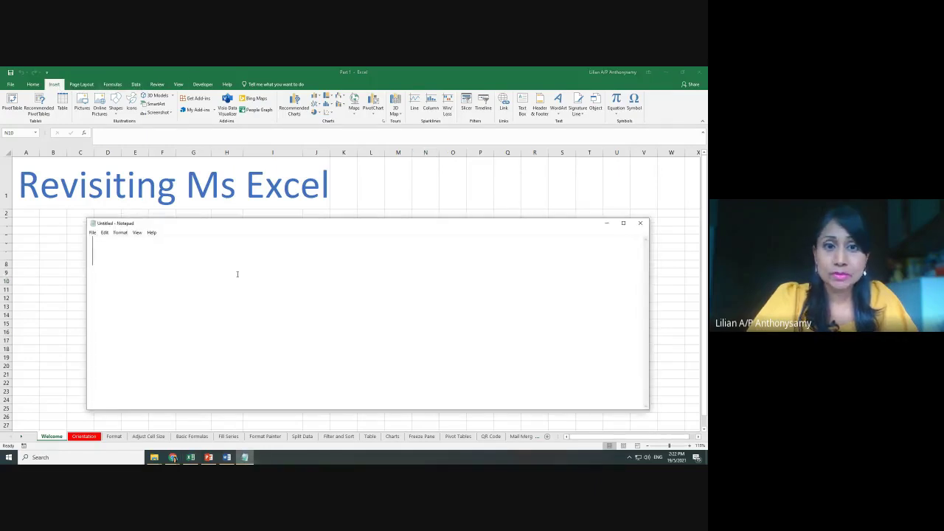
type("Tabs0")
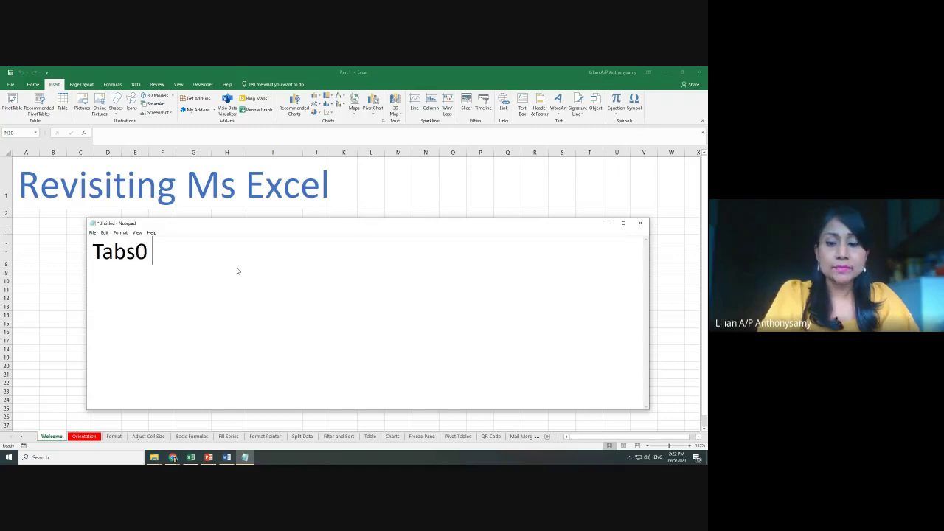
key("BackSpace")
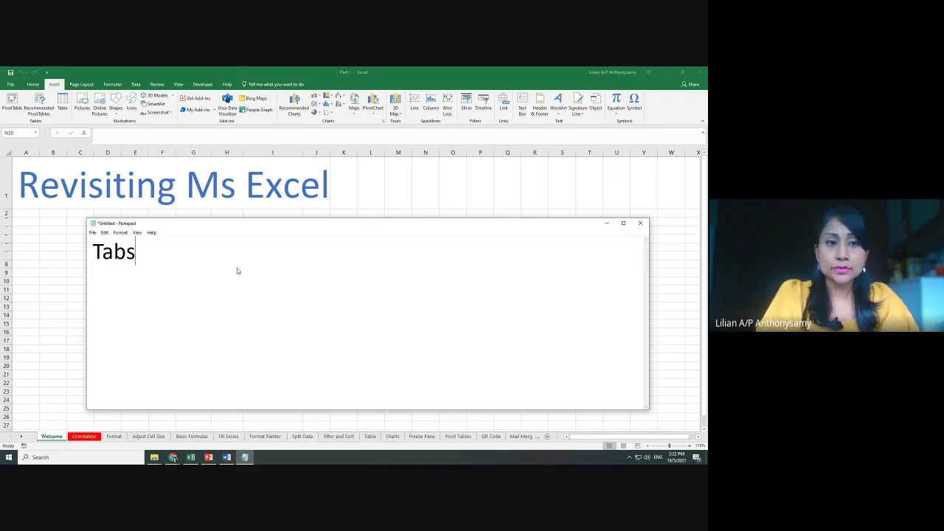
type("- ri")
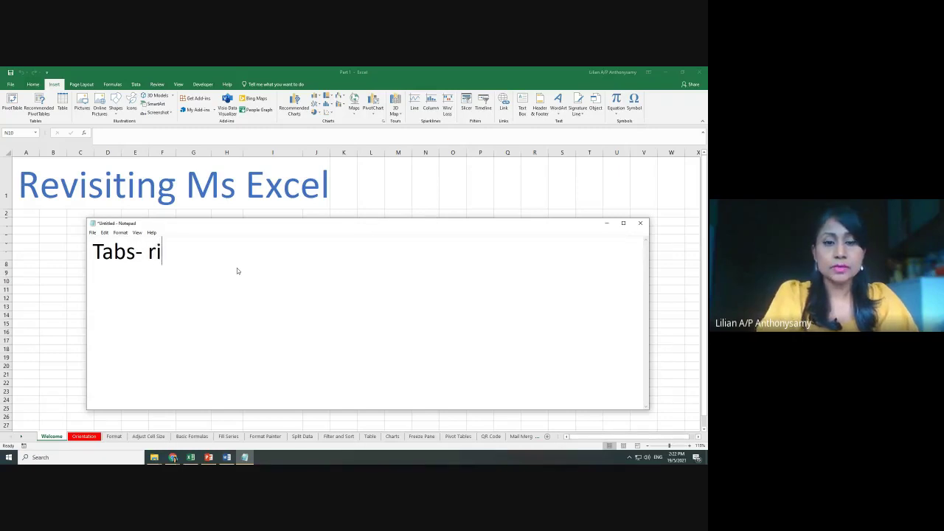
type("bbon")
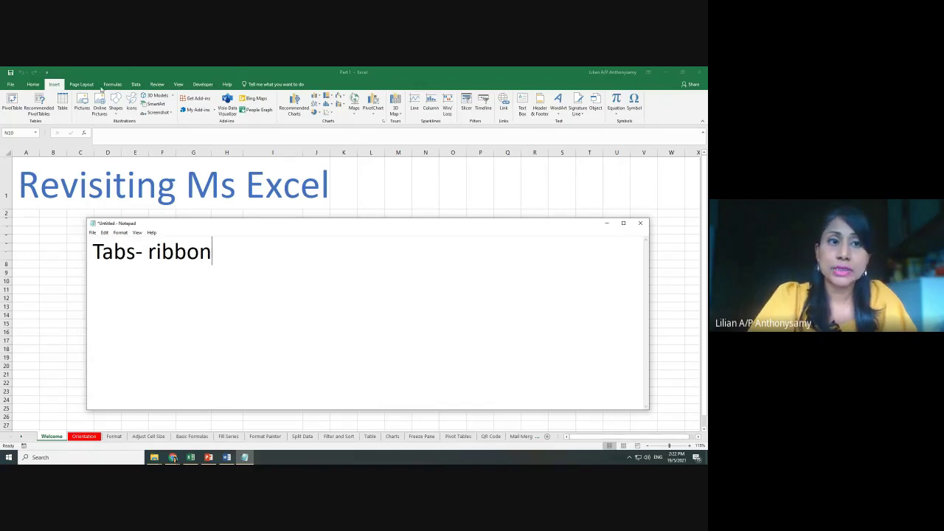
Return Excel to the Home tab, then bring the Notepad note back in front
left_click(32, 84)
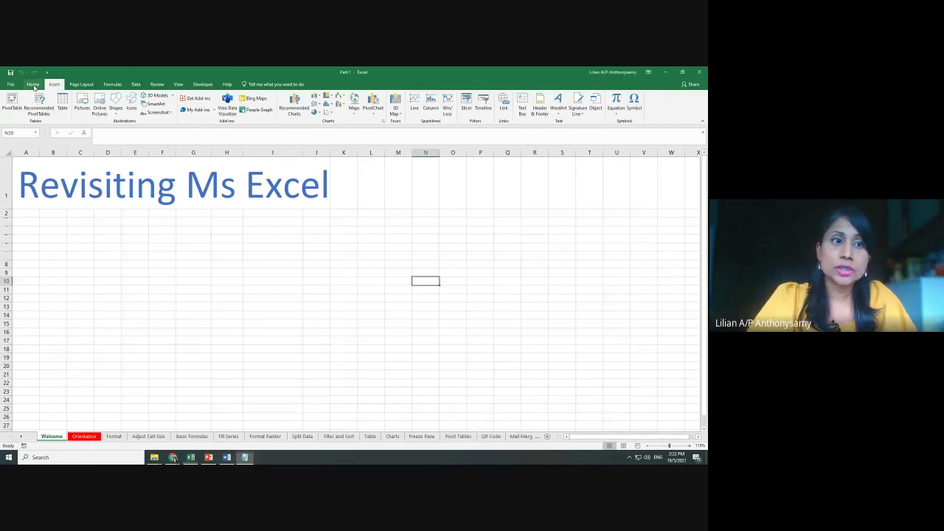
left_click(33, 84)
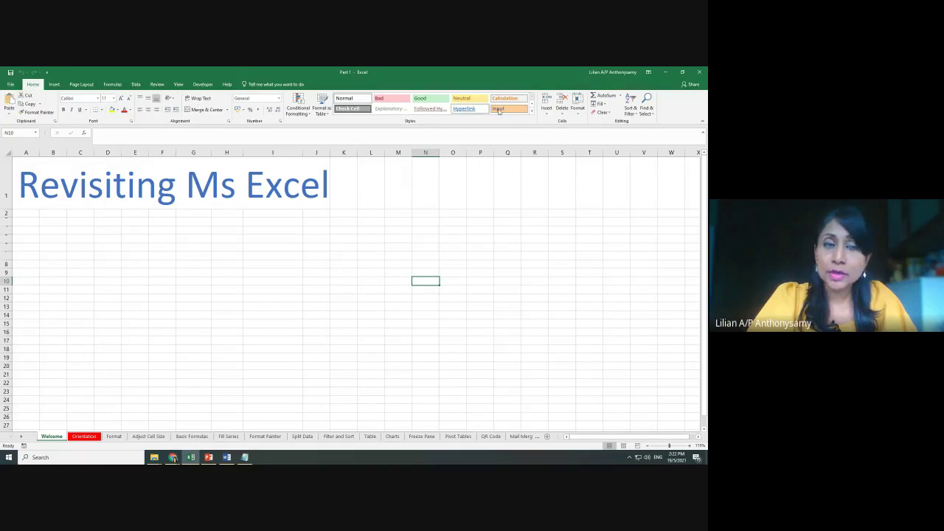
left_click(245, 458)
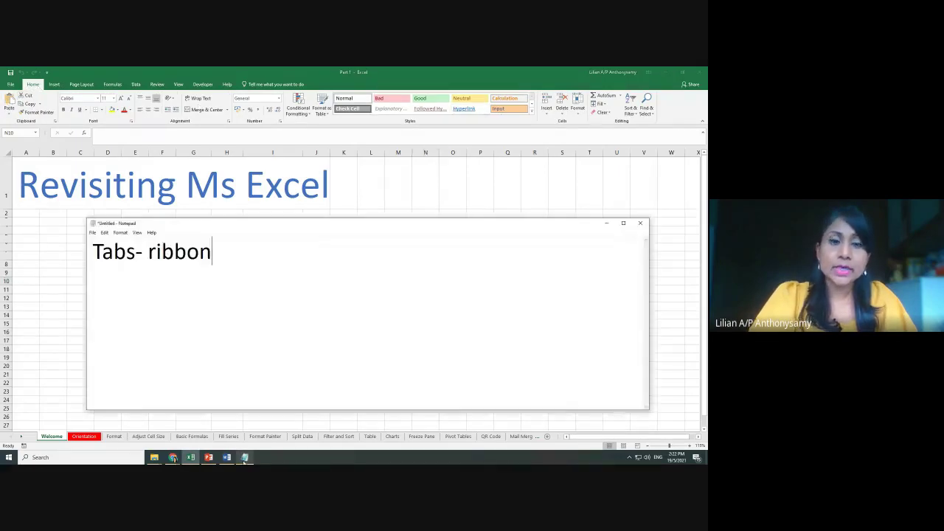
Add '- groups' to the note and glance at Excel's Review tab
type("- groups")
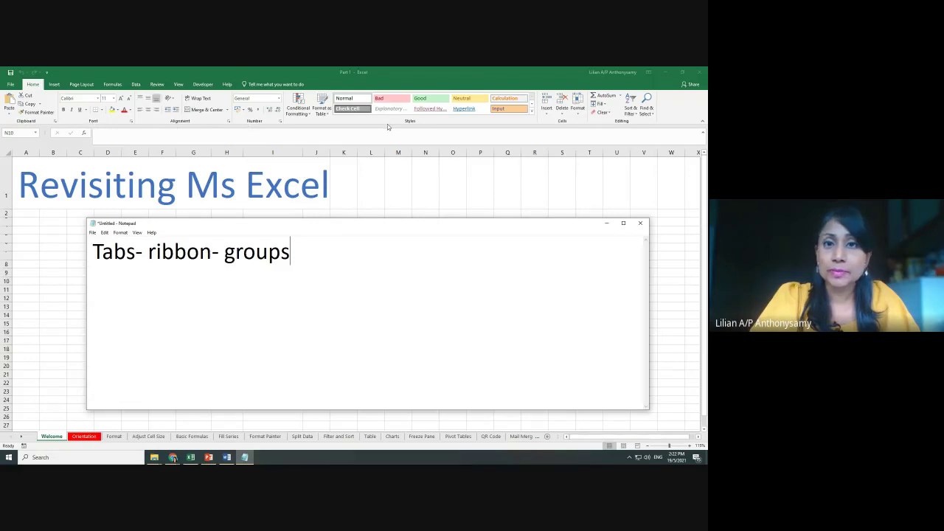
key("alt+Tab")
left_click(157, 85)
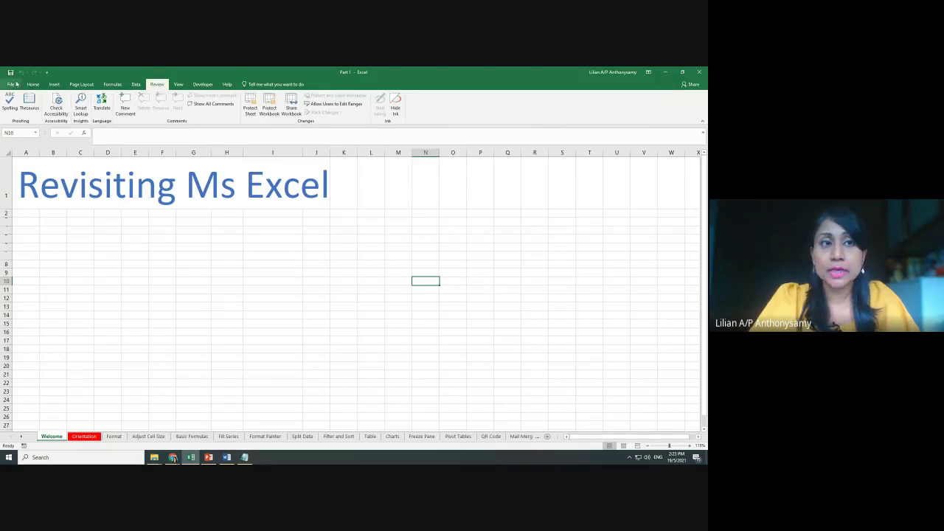
left_click(244, 457)
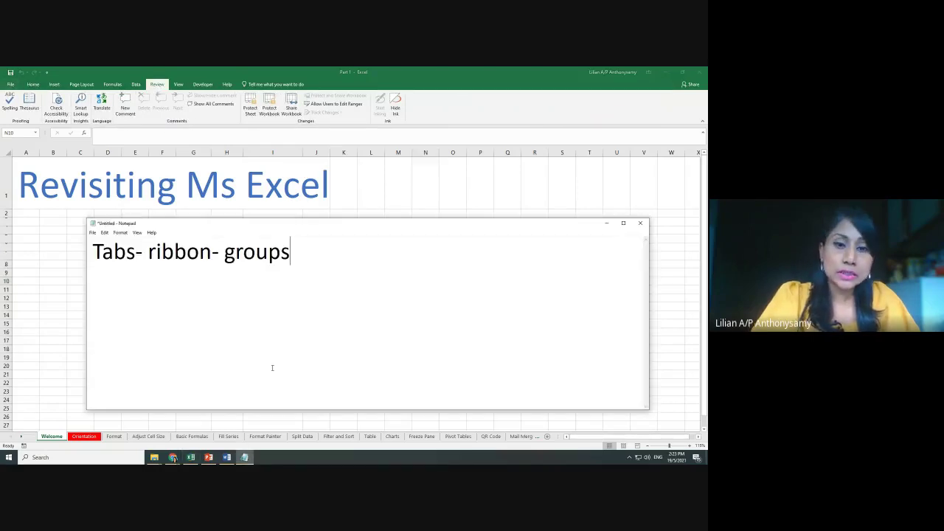
Append 'dialog box launchers' to the note and highlight that phrase
type("dialo")
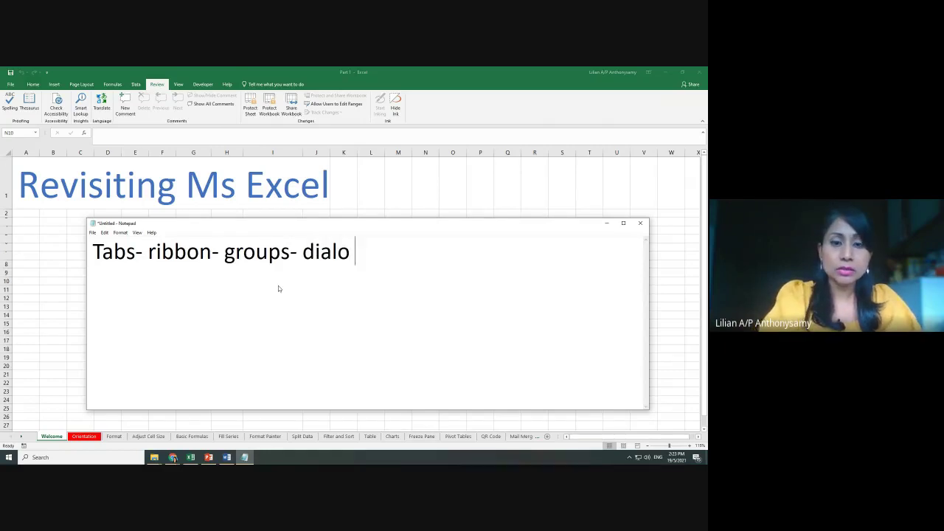
key("BackSpace")
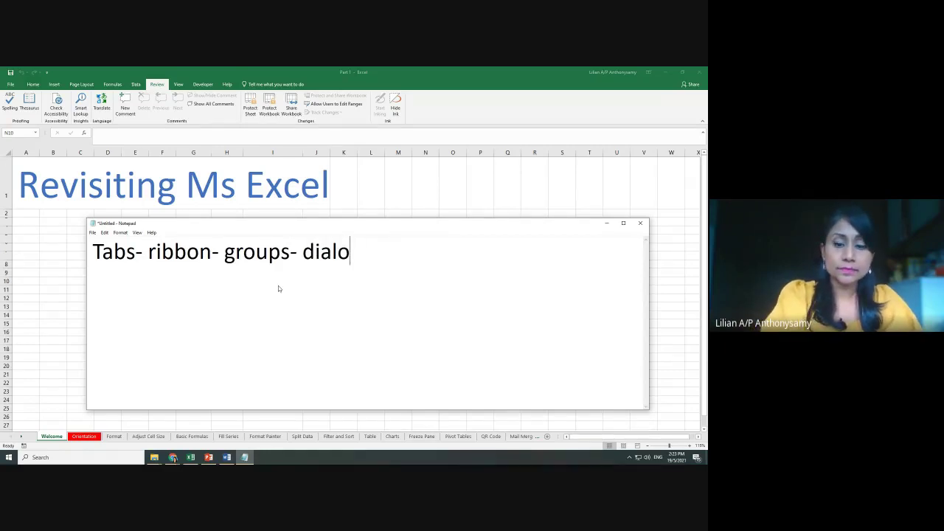
key("BackSpace")
type("og box launchers")
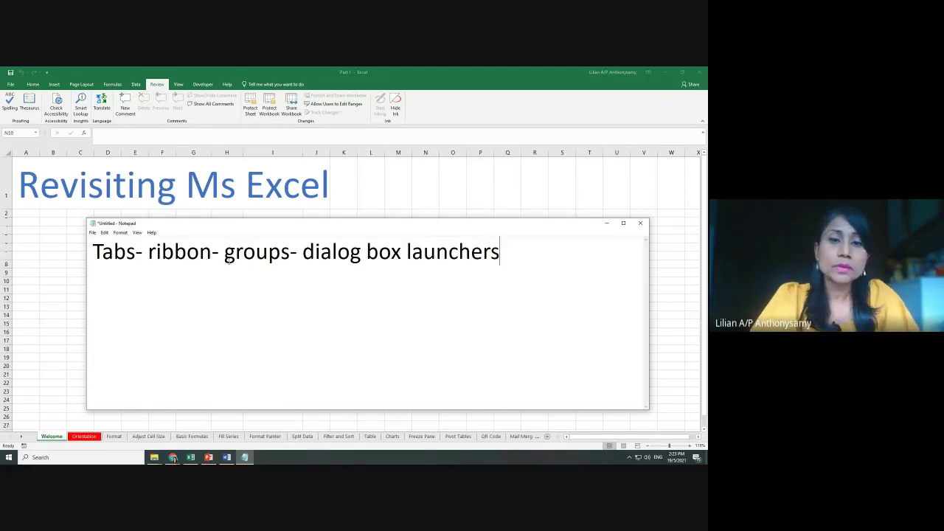
left_click_drag(303, 251, 531, 251)
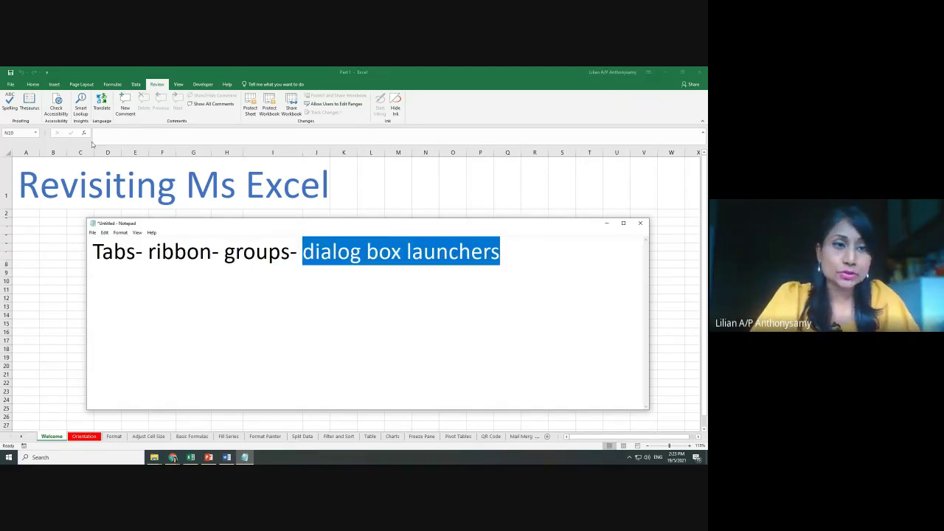
left_click(41, 85)
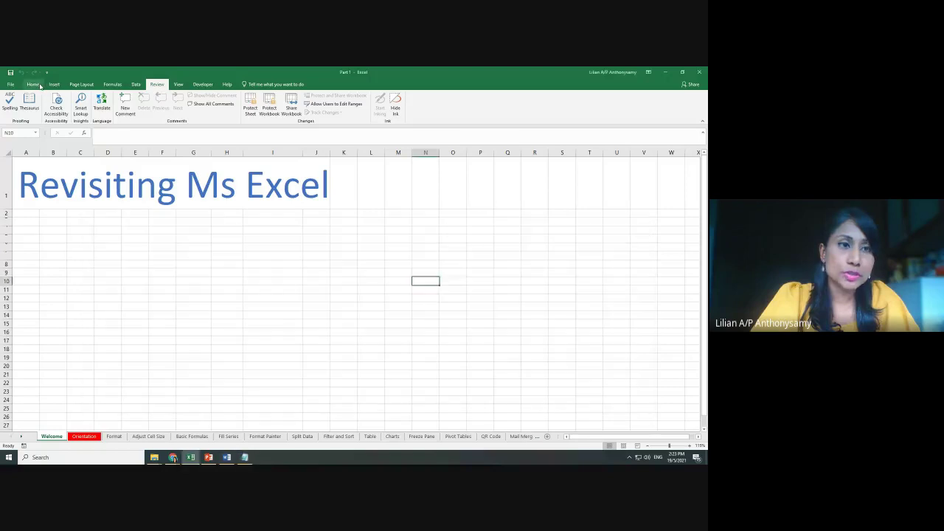
left_click(33, 84)
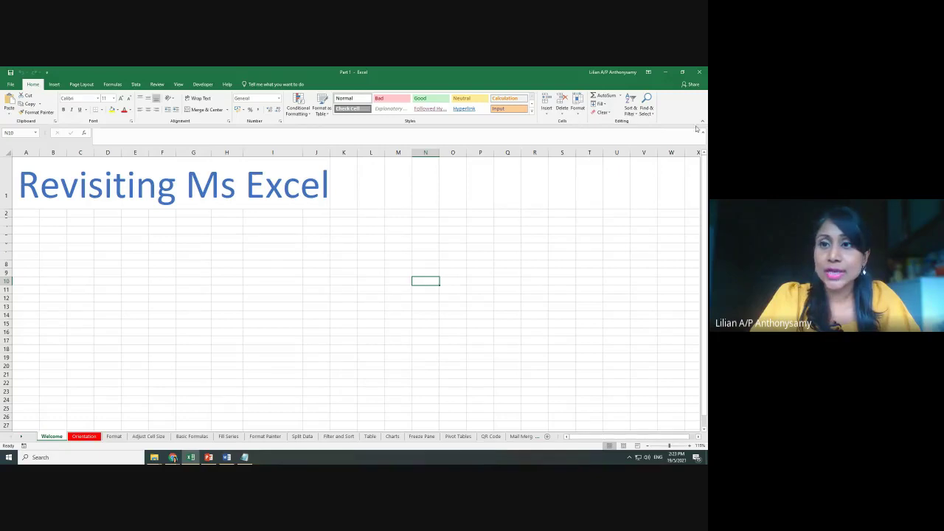
left_click(157, 85)
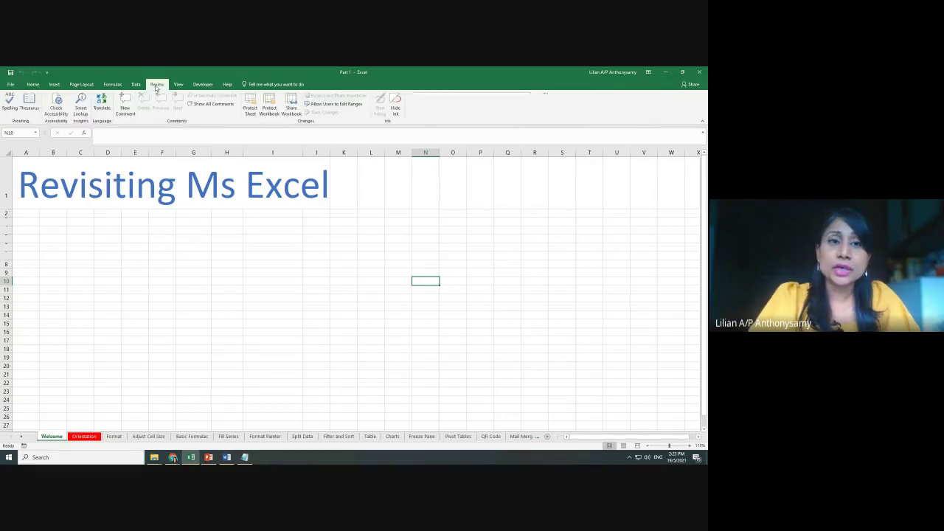
left_click(135, 85)
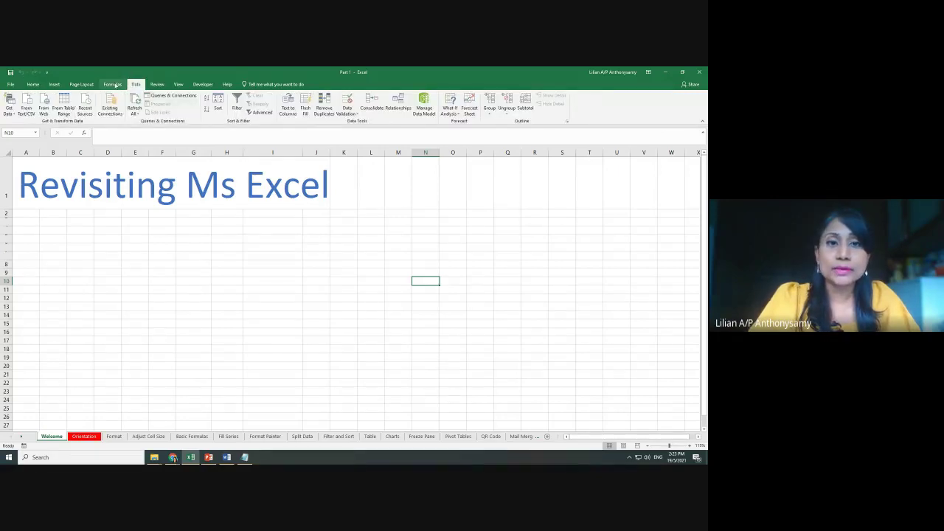
left_click(114, 85)
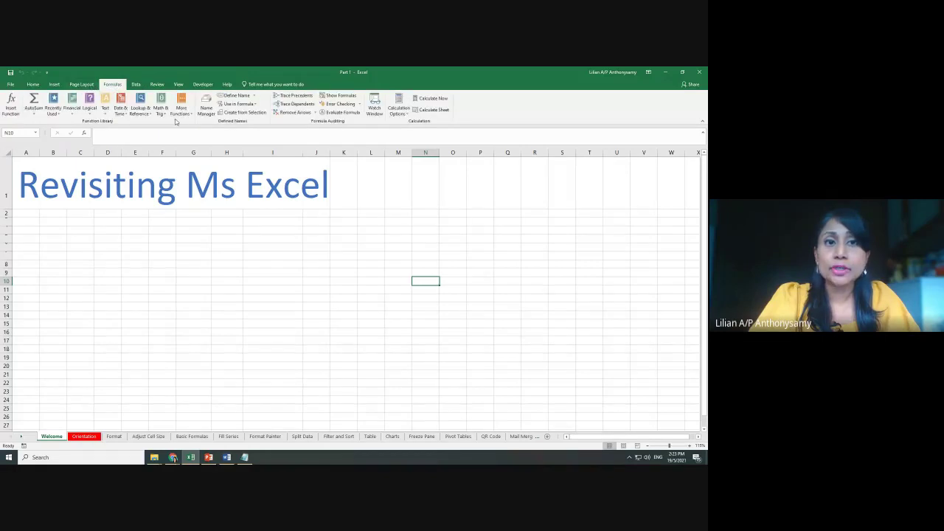
left_click(81, 84)
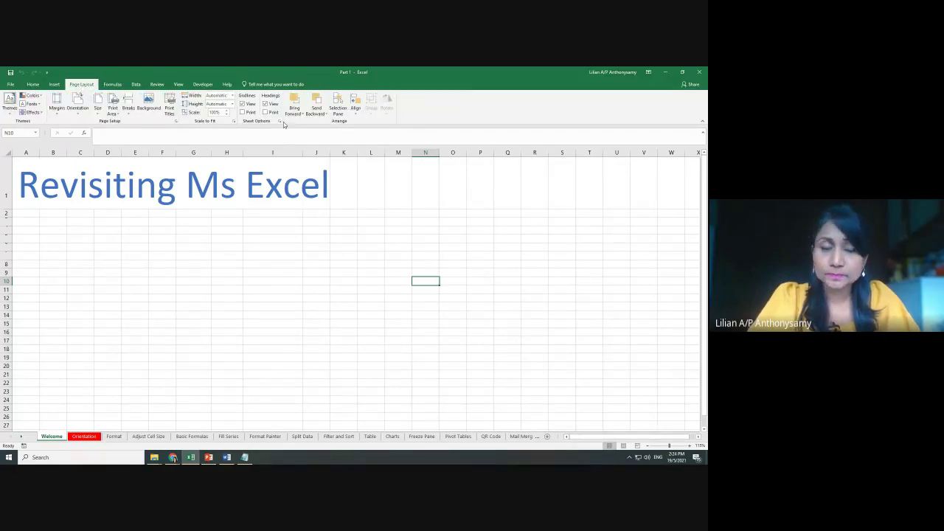
left_click(33, 84)
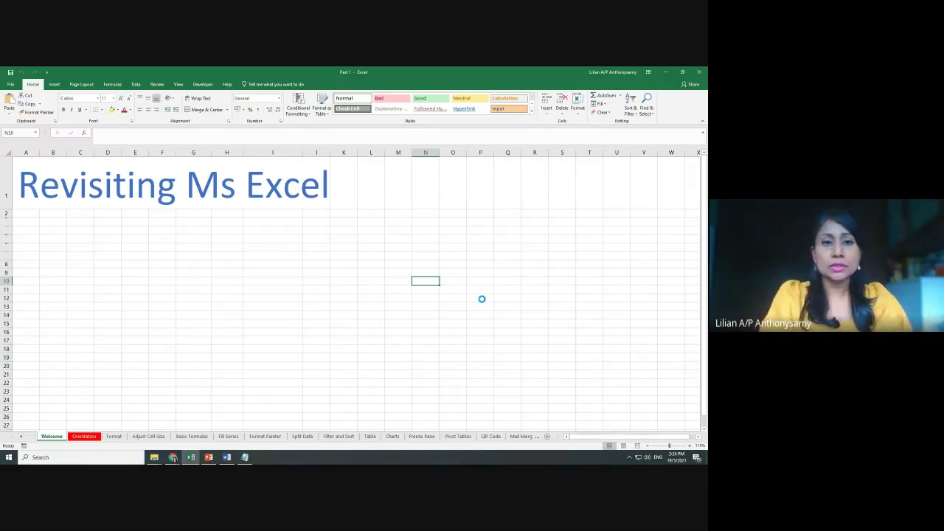
Create a blank workbook with Ctrl+N and start a new line in the Notepad notes
key("ctrl+n")
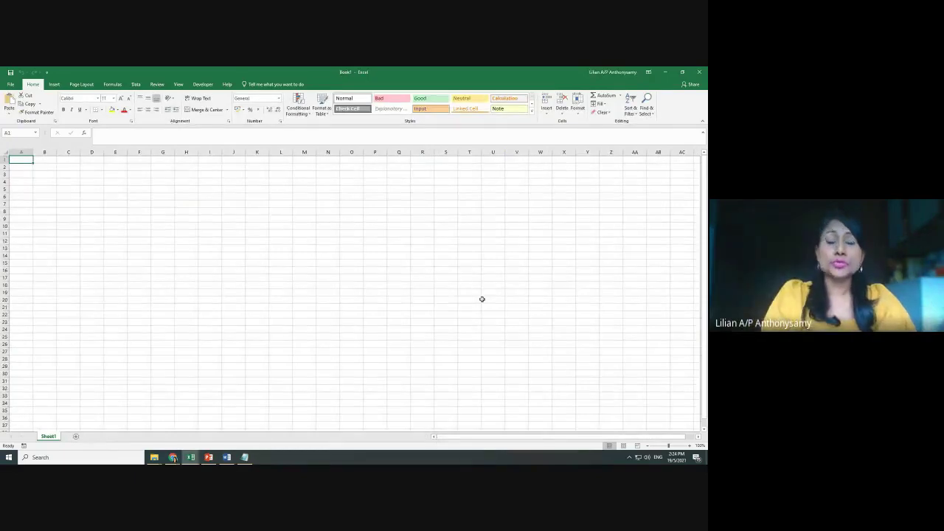
key("alt+Tab")
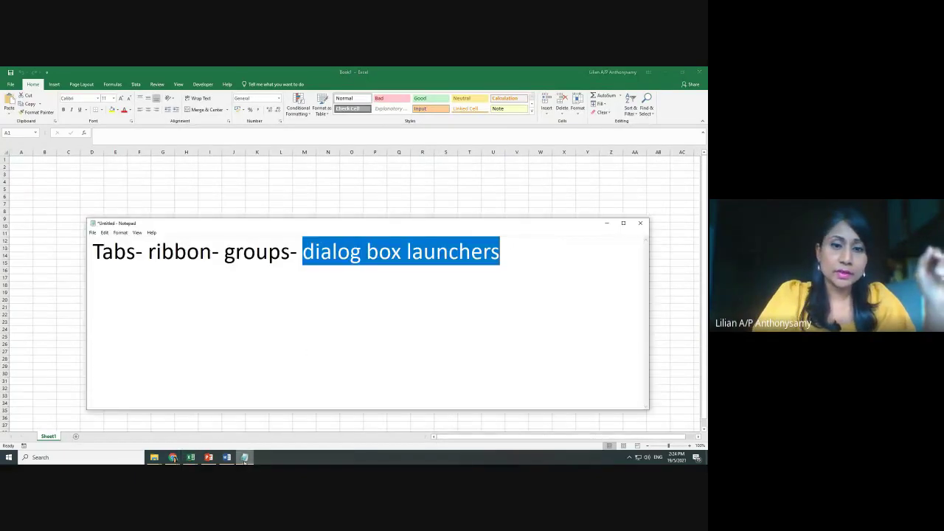
left_click(521, 252)
key("Return")
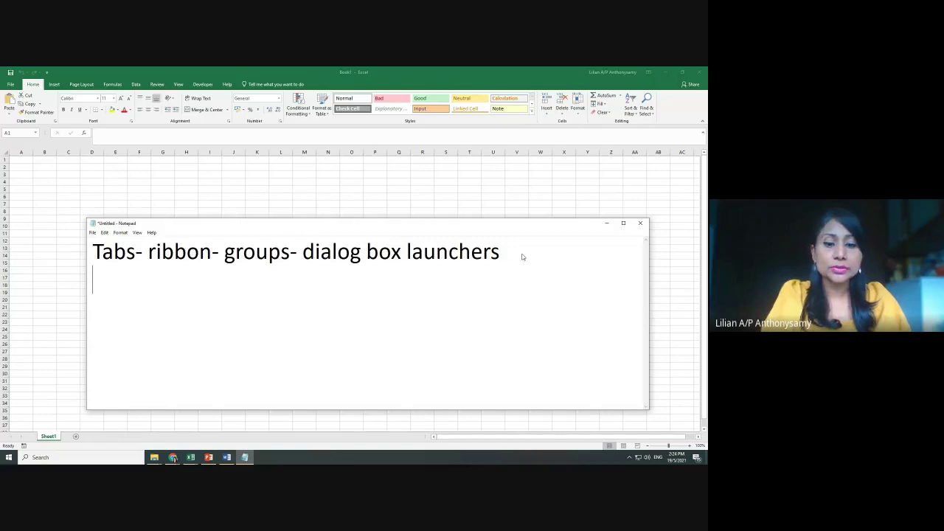
Type 'Ctrl N- new spreadsheet' on the new note line, fixing the typo
type("Ctrl N")
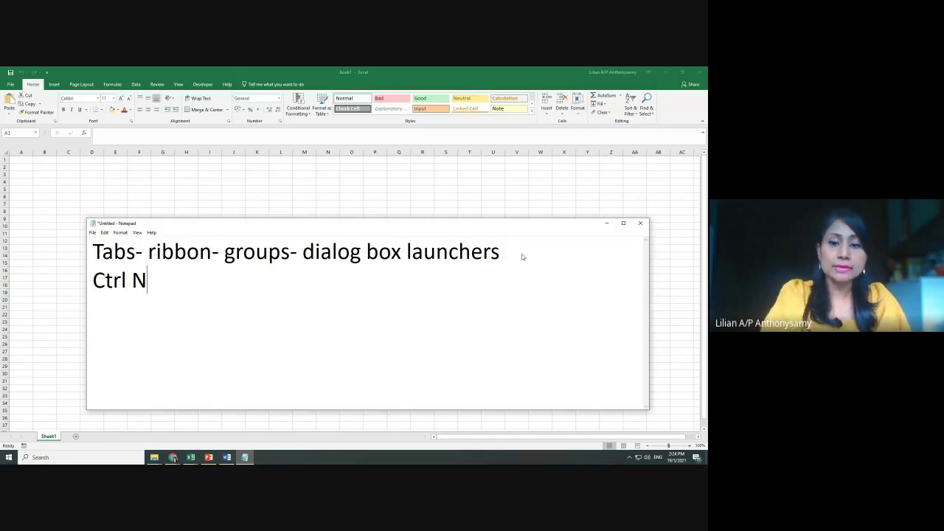
type("- Bew")
key("BackSpace")
key("BackSpace")
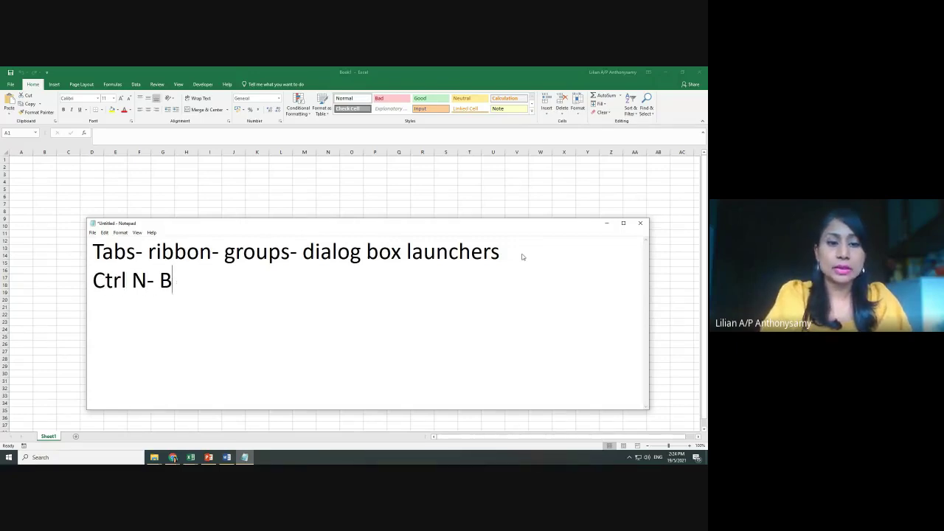
key("BackSpace")
type("new spre")
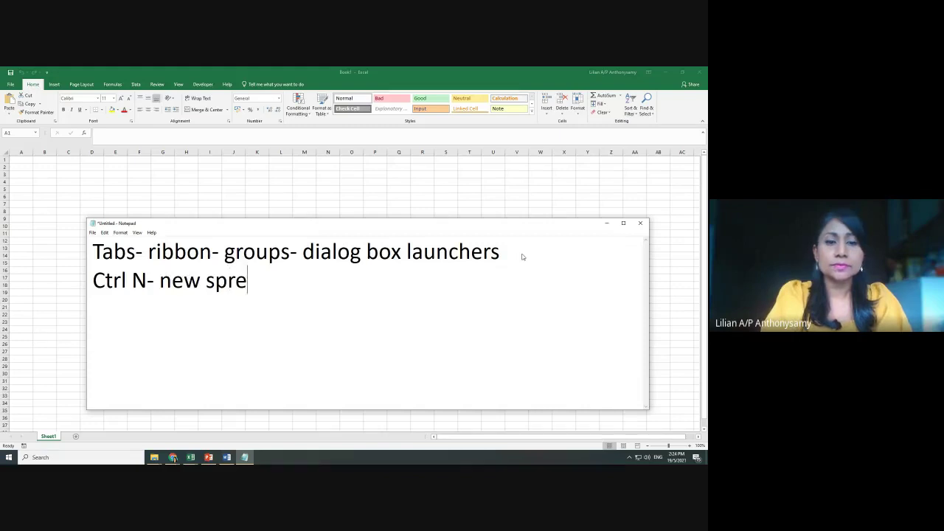
type("adsheet")
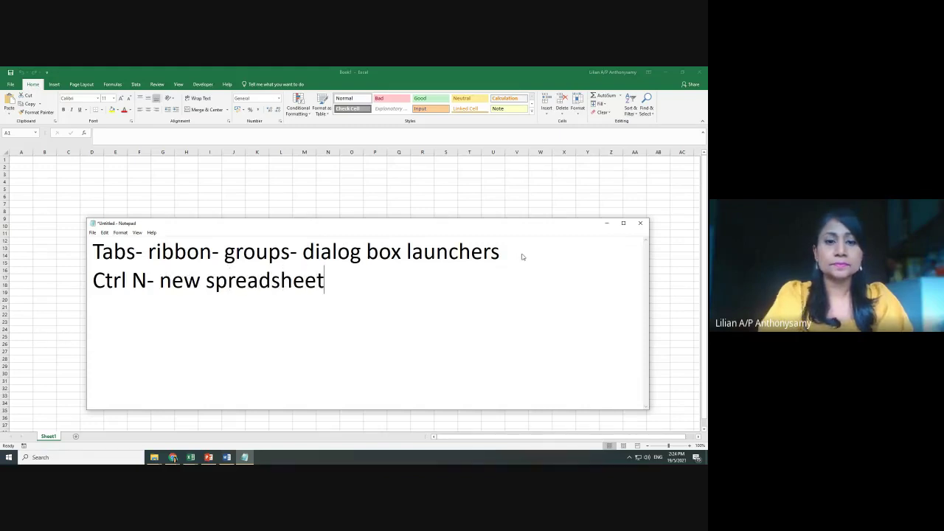
Minimise the Notepad notes to reveal the new Book1 workbook
left_click(607, 224)
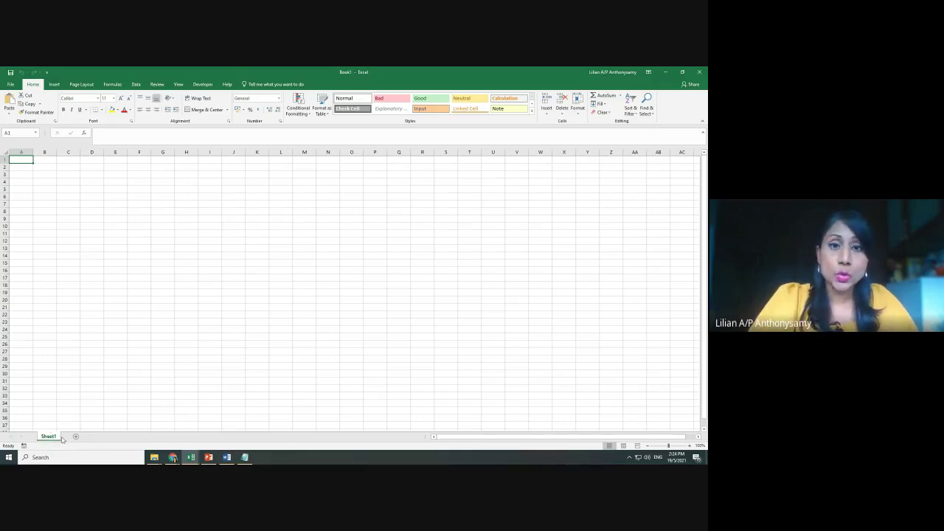
left_click(245, 458)
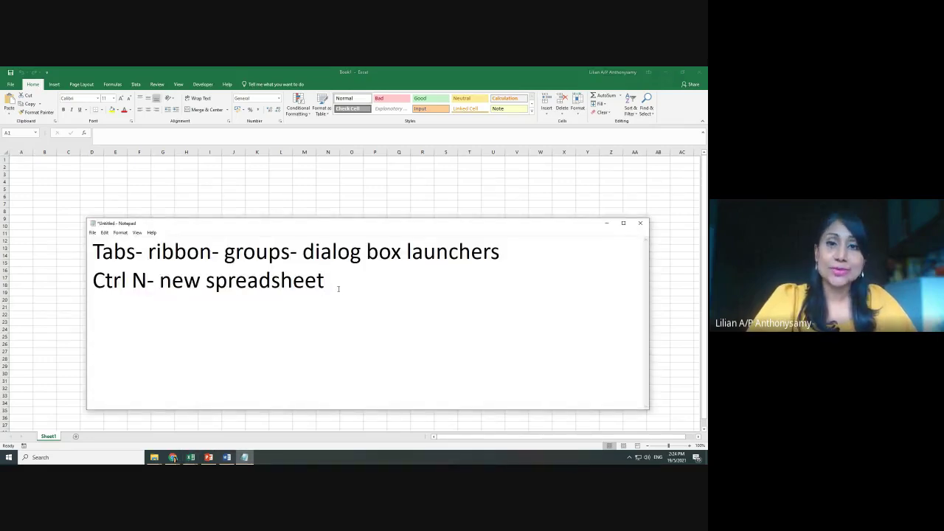
left_click(605, 223)
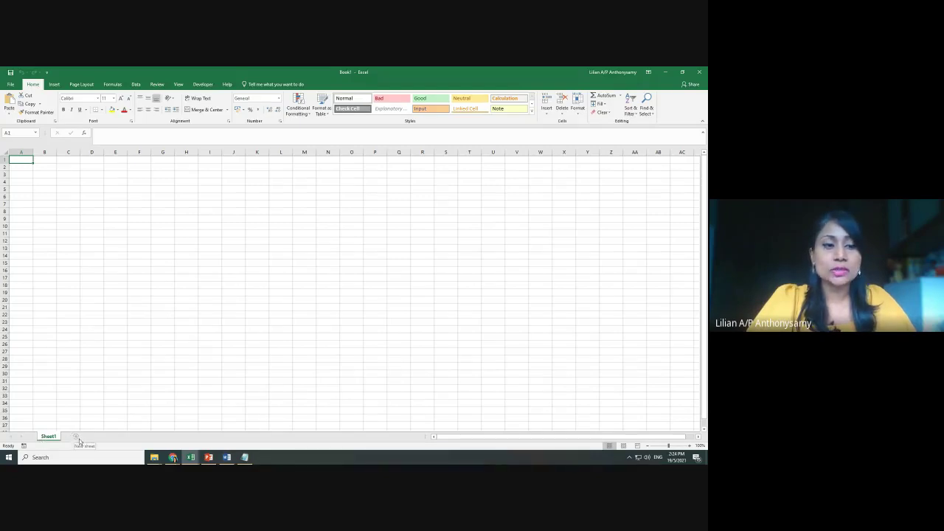
Add five new blank sheets, Sheet2 through Sheet6, with the + button
left_click(76, 438)
left_click(114, 437)
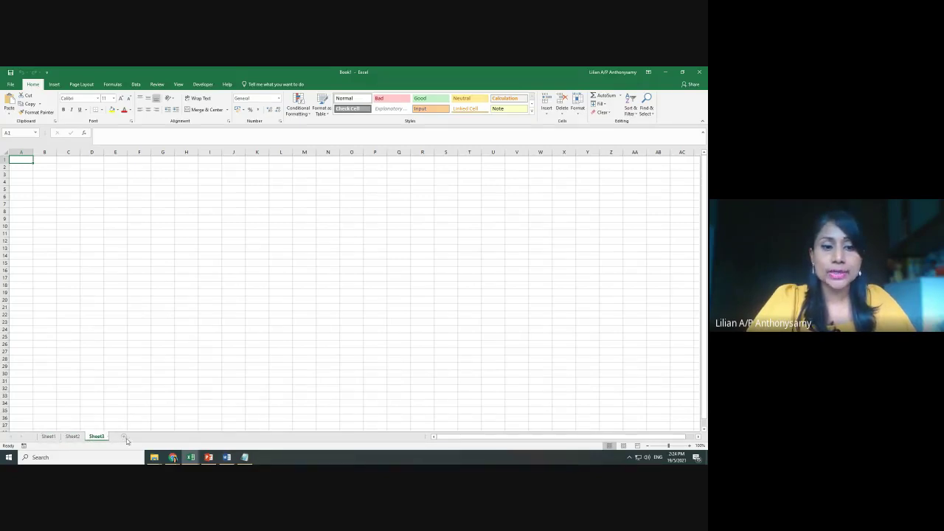
left_click(125, 439)
left_click(149, 439)
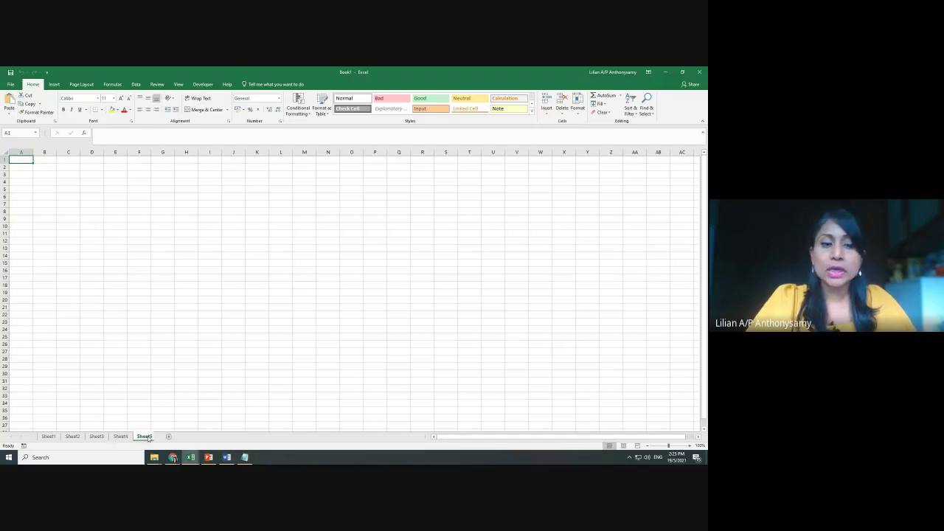
left_click(172, 438)
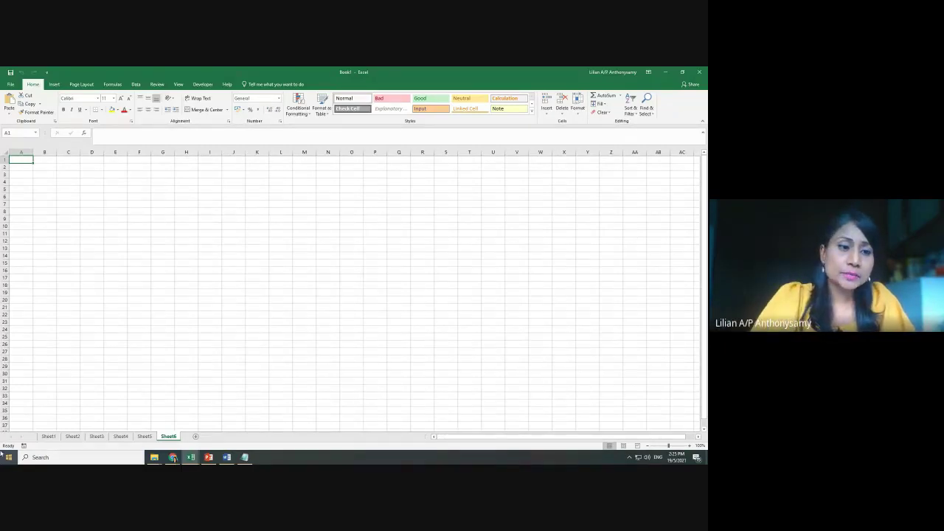
Rename Sheet1 to 'Team Members' and Sheet2 to 'Event Description'
right_click(46, 438)
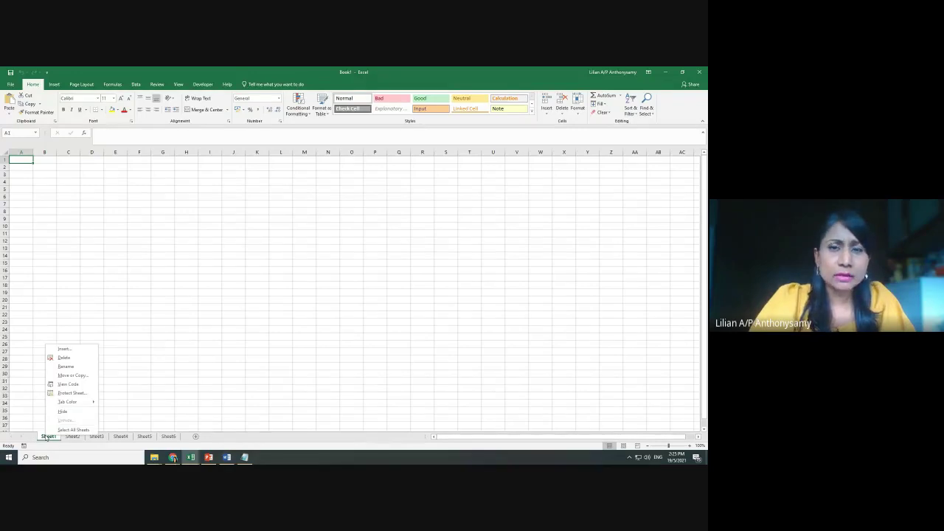
left_click(63, 367)
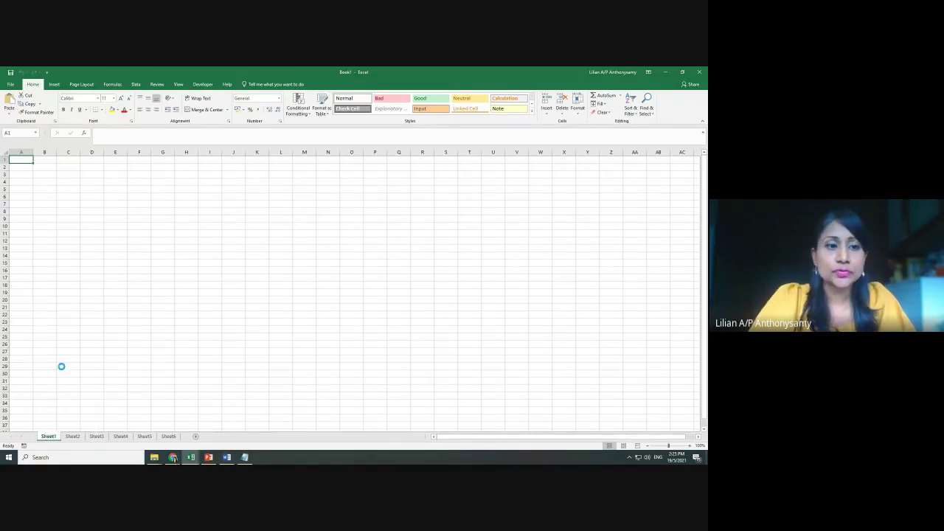
type("Team")
key("Return")
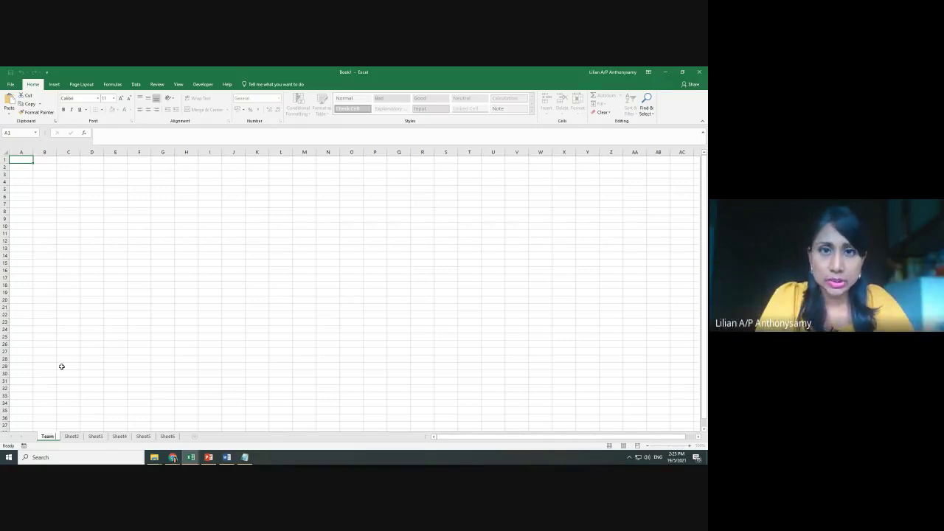
type("M")
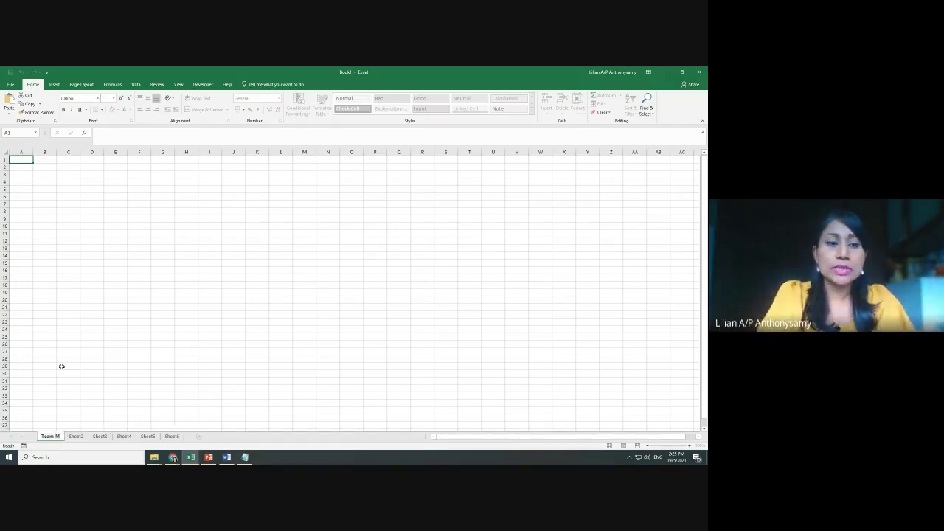
type("embers")
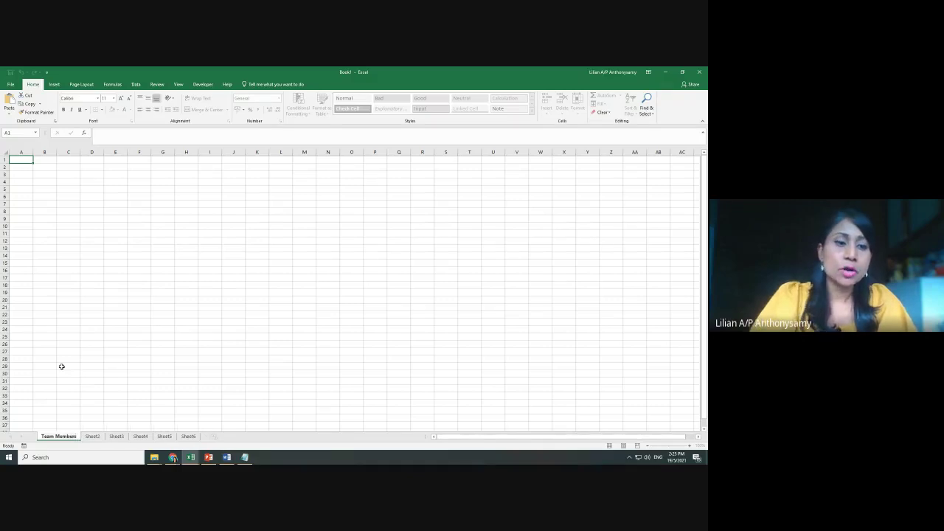
right_click(96, 436)
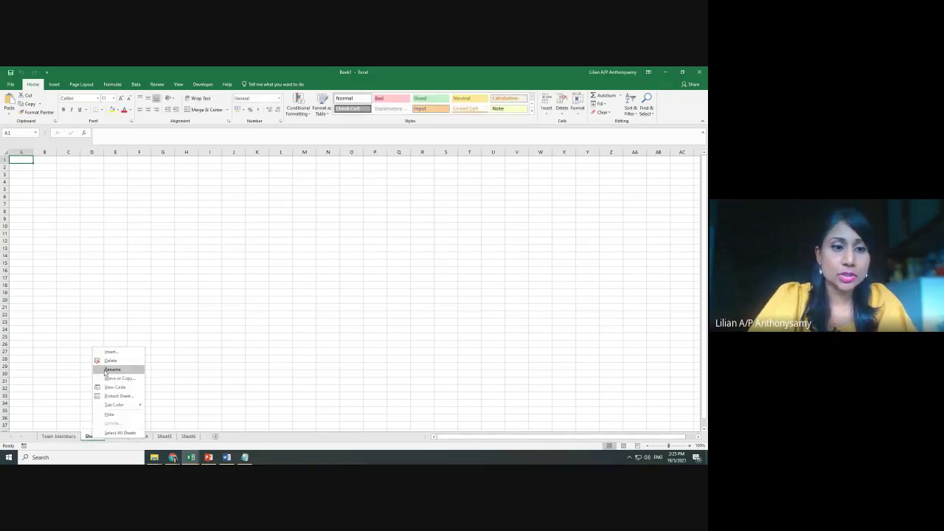
left_click(109, 369)
type("Event")
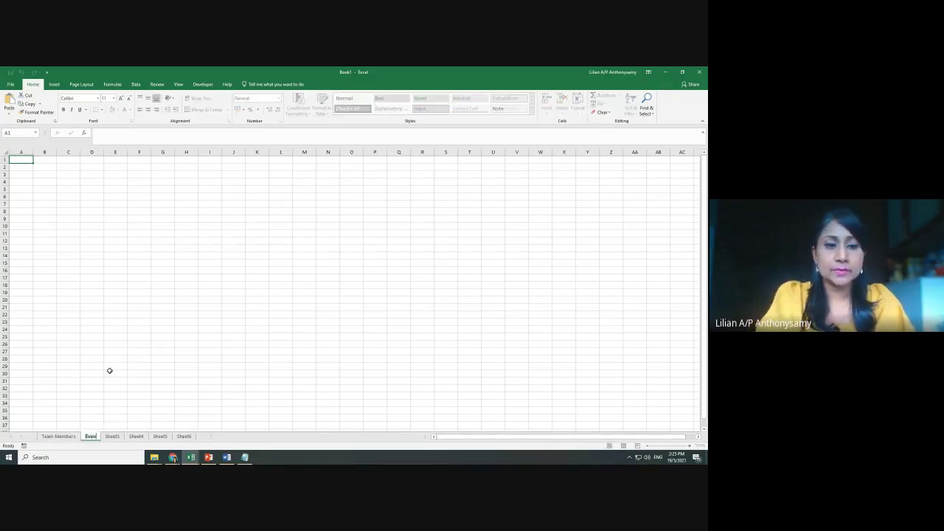
type(" Descripti")
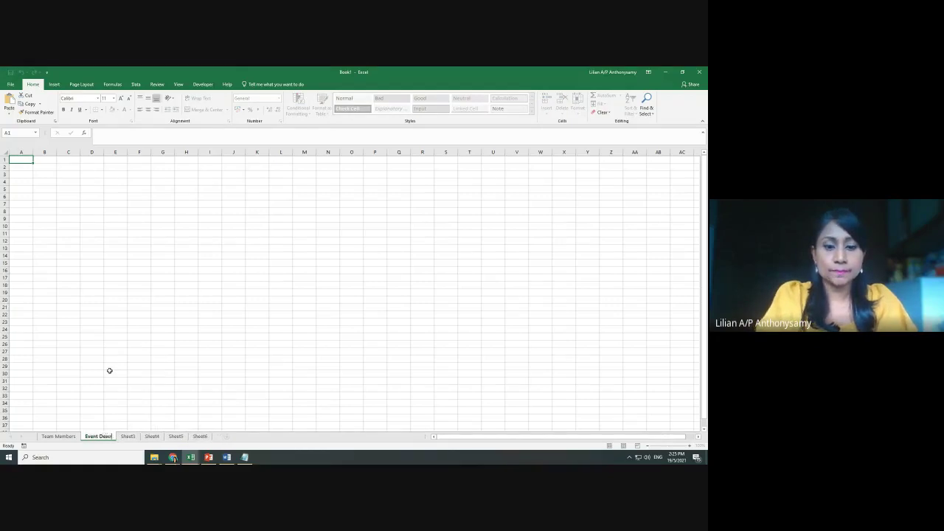
type("on")
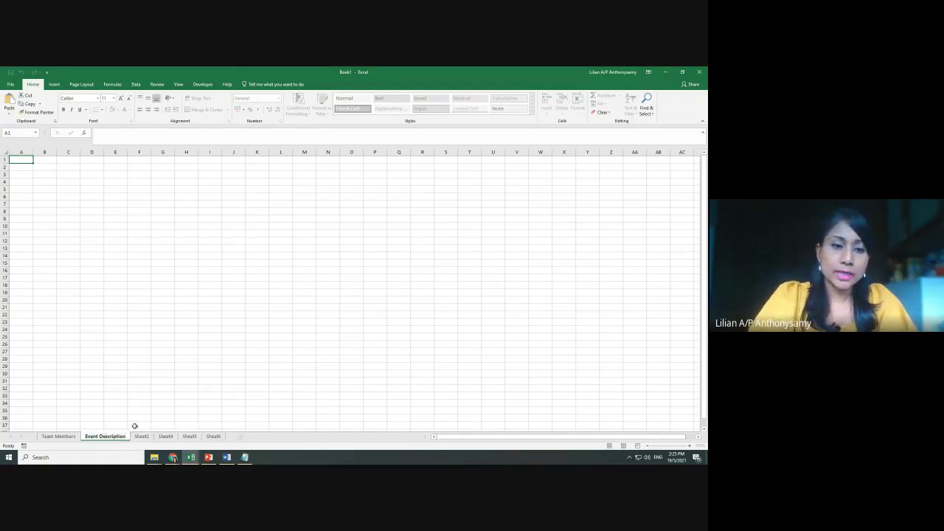
Rename Sheet3 to 'Budget' and Sheet4 to 'Actual Expenses'
right_click(140, 437)
left_click(158, 367)
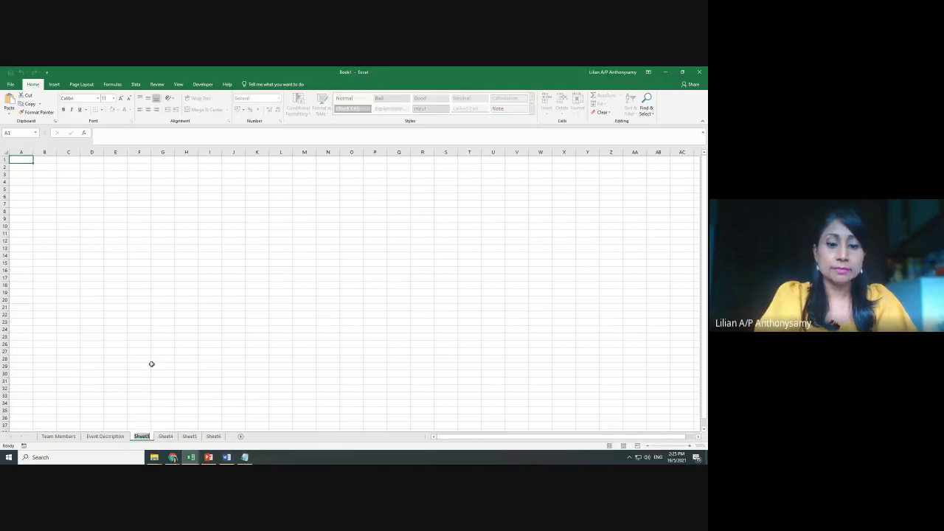
type("Ev")
key("BackSpace")
type("Budget")
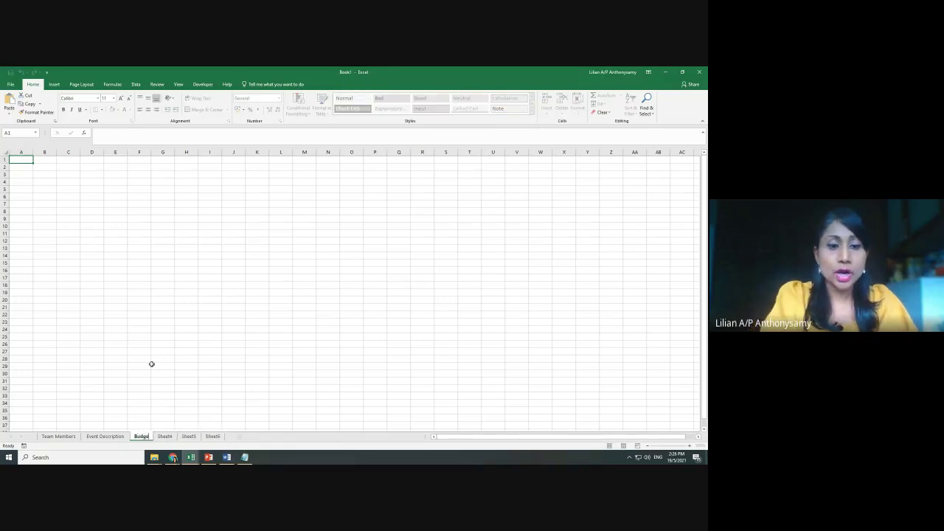
key("Return")
right_click(172, 438)
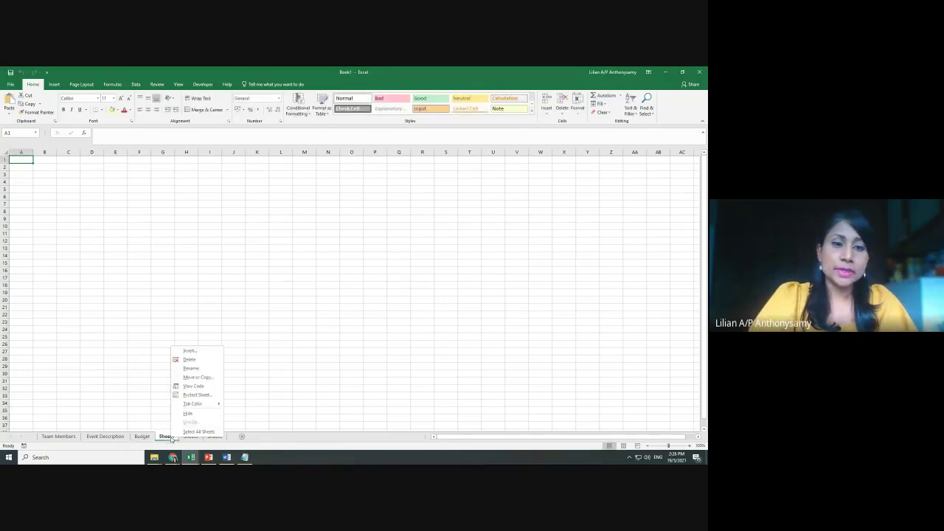
left_click(185, 369)
type("Actual")
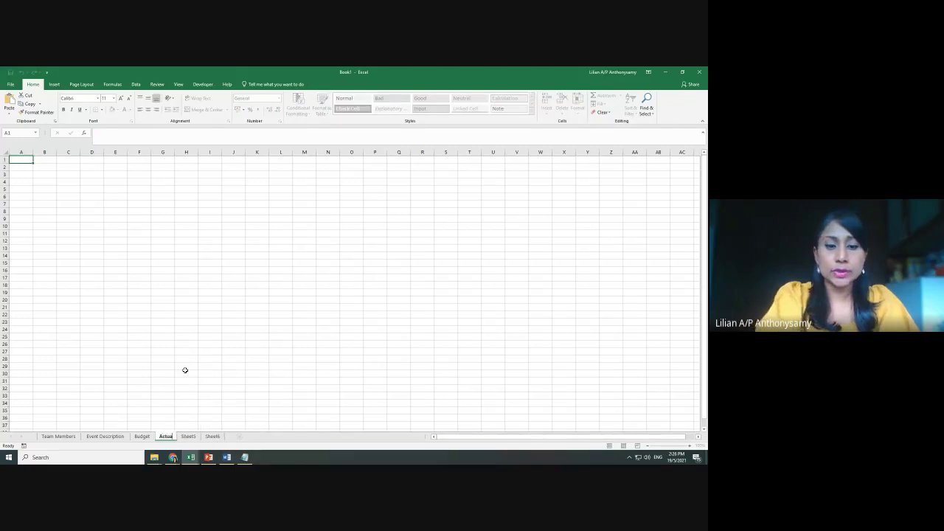
type(" Expenses")
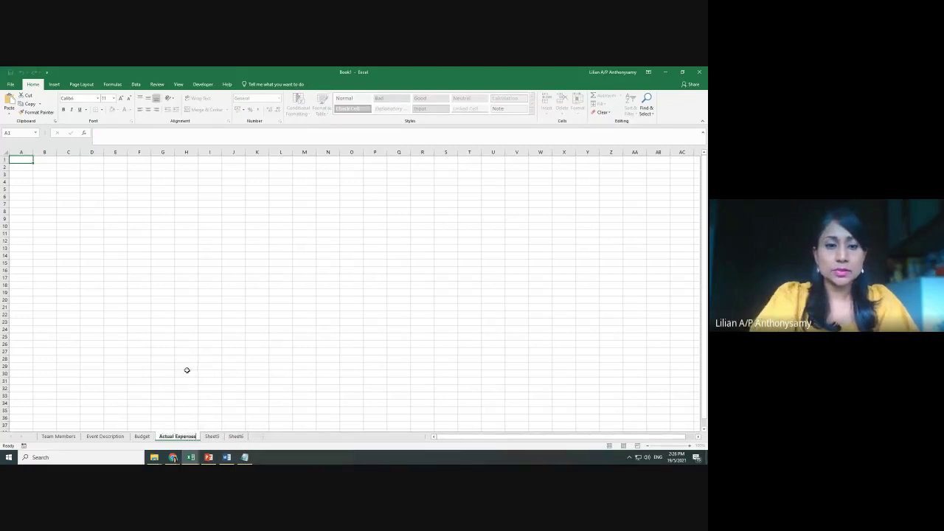
Rename Sheet5 to 'Guest List' and Sheet6 to 'Invitation'
right_click(209, 437)
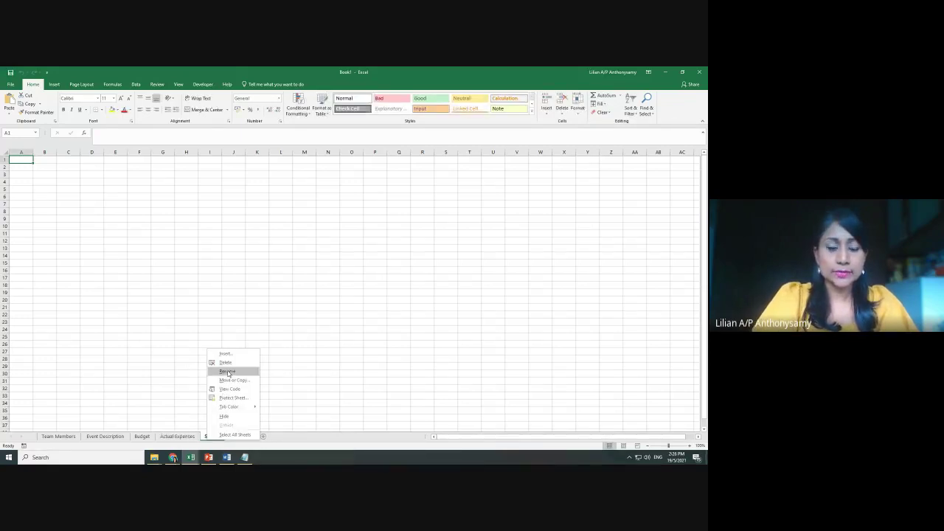
left_click(227, 371)
type("Guest List")
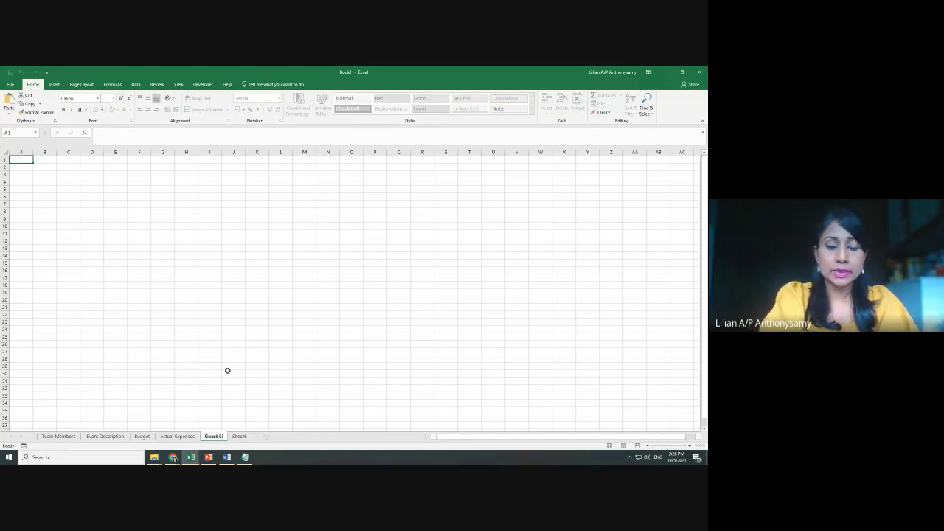
right_click(253, 438)
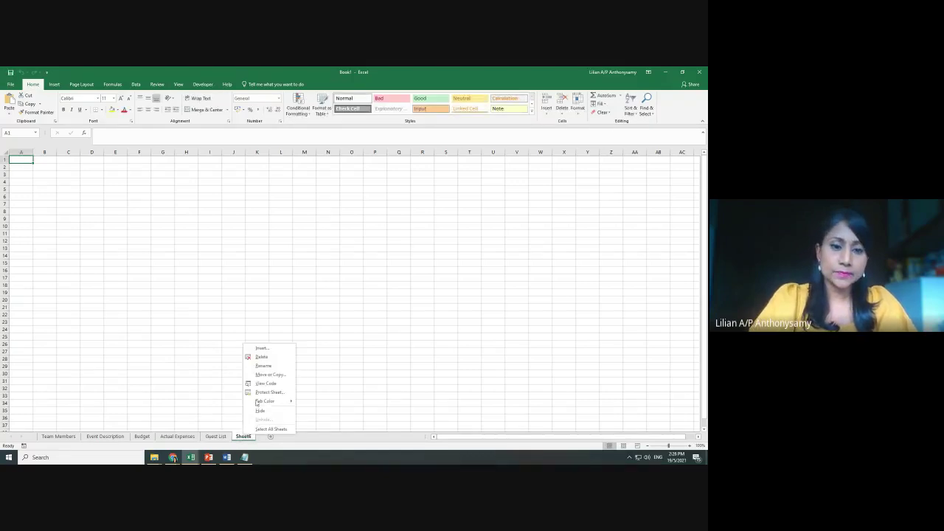
left_click(258, 366)
key("BackSpace")
type("Invita")
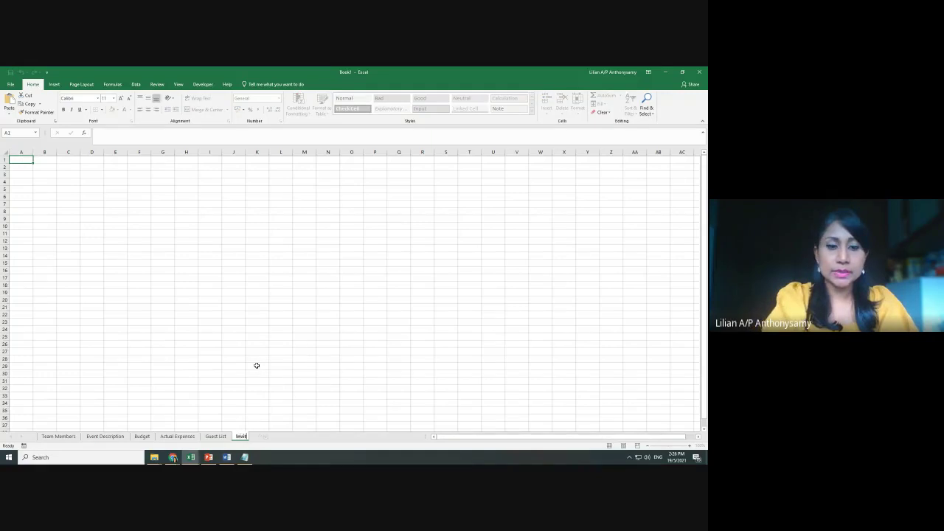
type("tion")
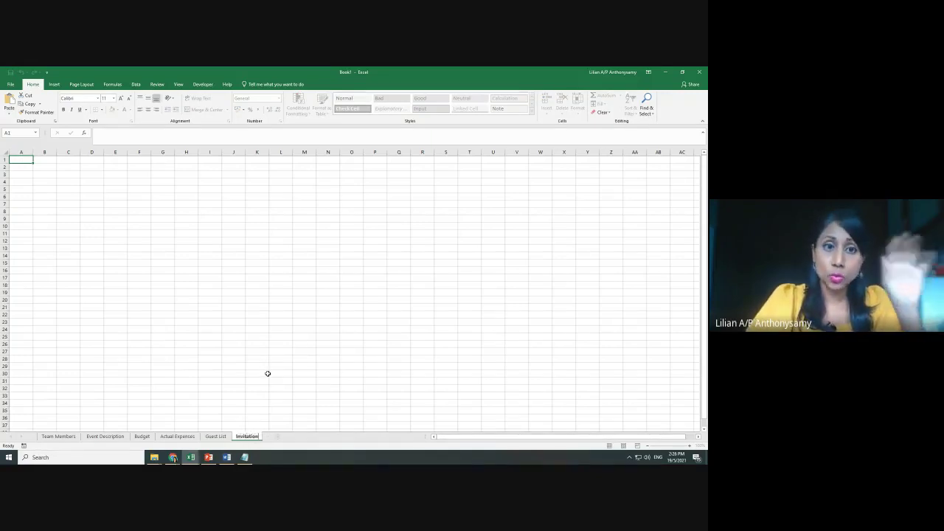
key("Return")
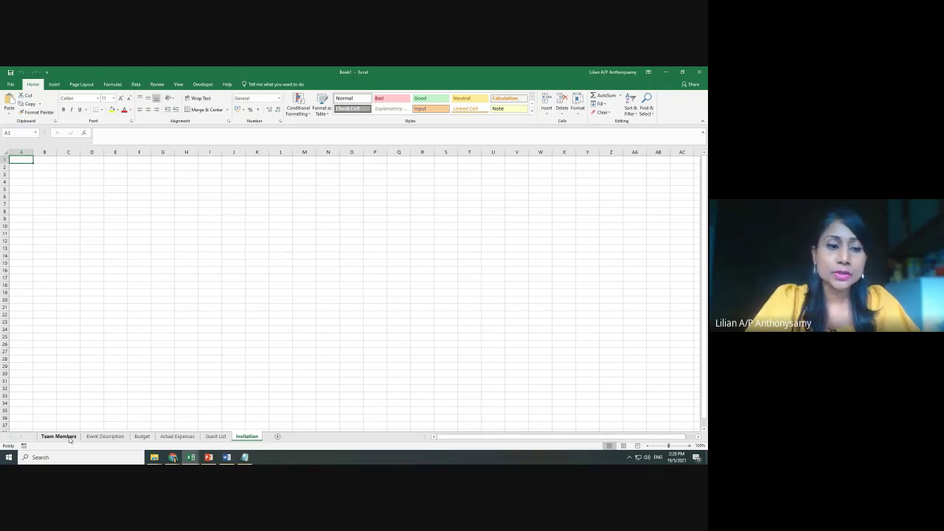
Colour the Team Members and Event Description tabs green
right_click(70, 440)
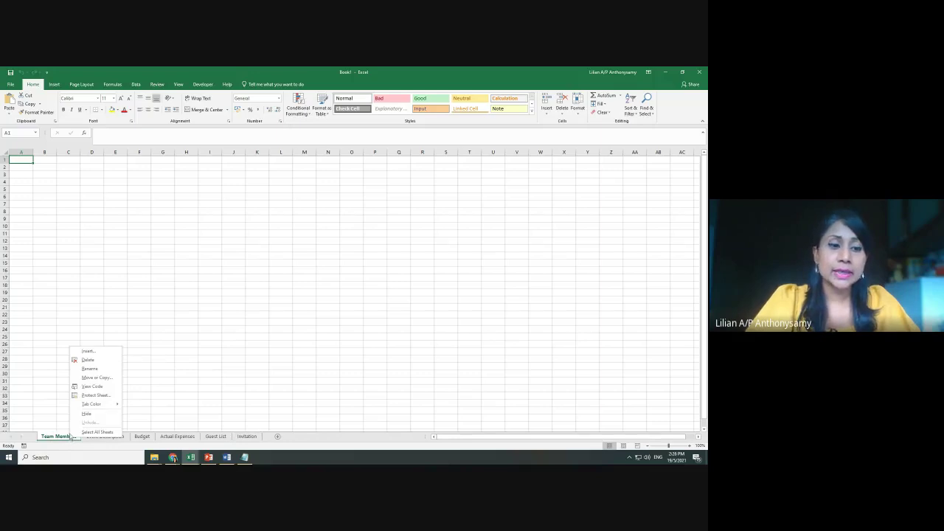
mouse_move(96, 404)
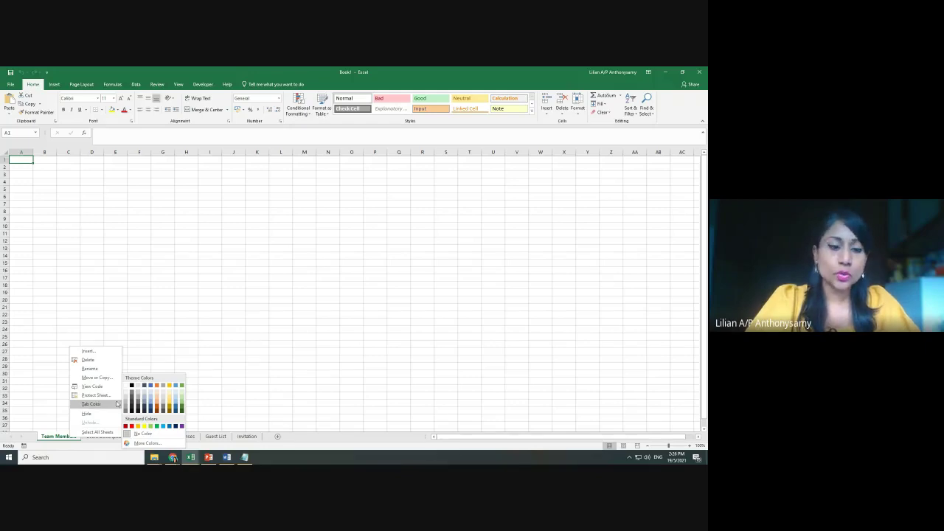
left_click(156, 427)
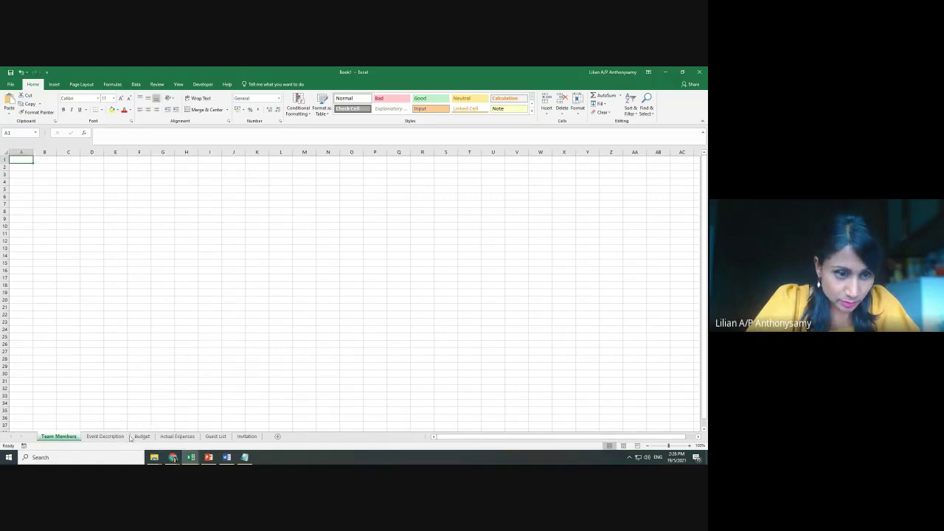
left_click(106, 438)
right_click(106, 438)
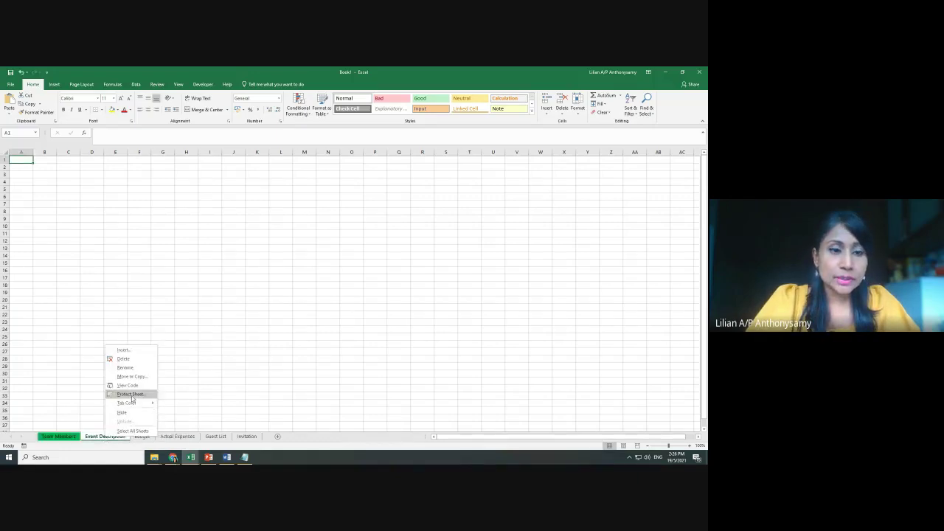
mouse_move(127, 403)
left_click(192, 427)
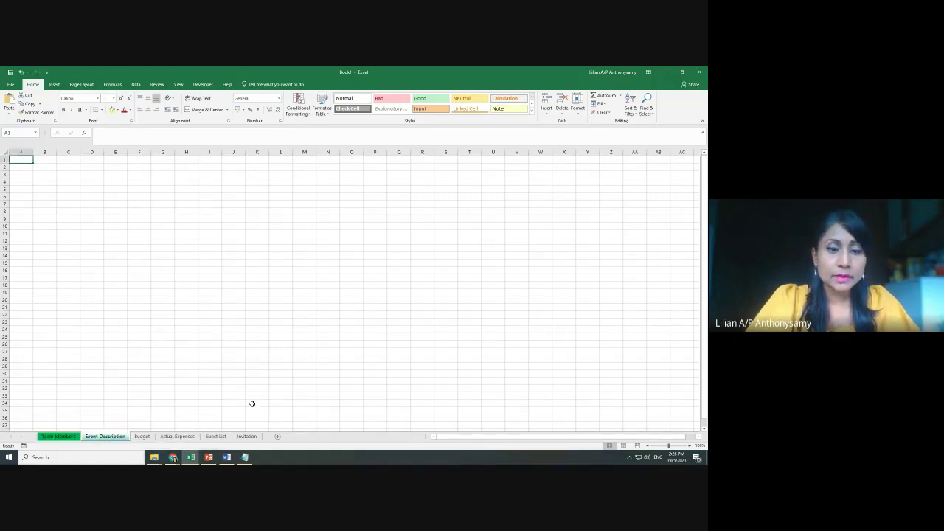
left_click(304, 396)
Colour the Budget and Actual Expenses tabs red
left_click(142, 436)
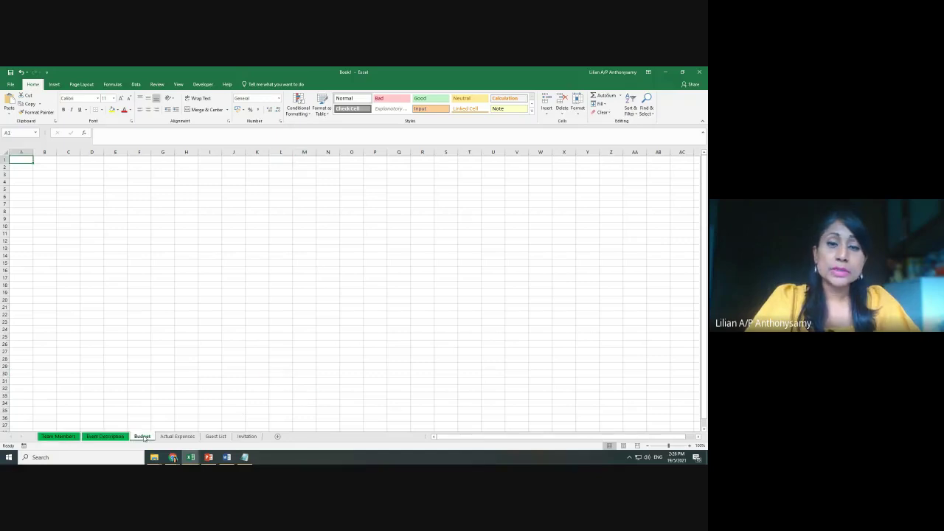
right_click(145, 438)
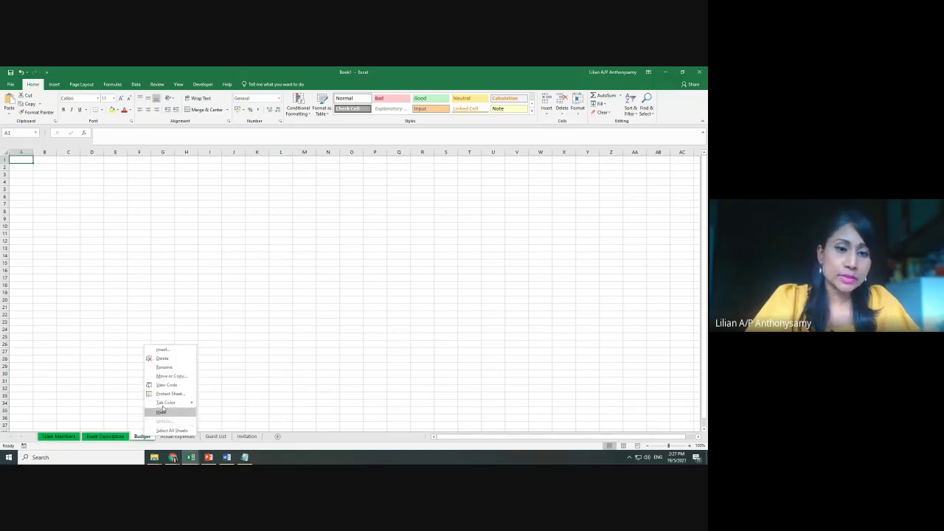
mouse_move(170, 403)
left_click(205, 427)
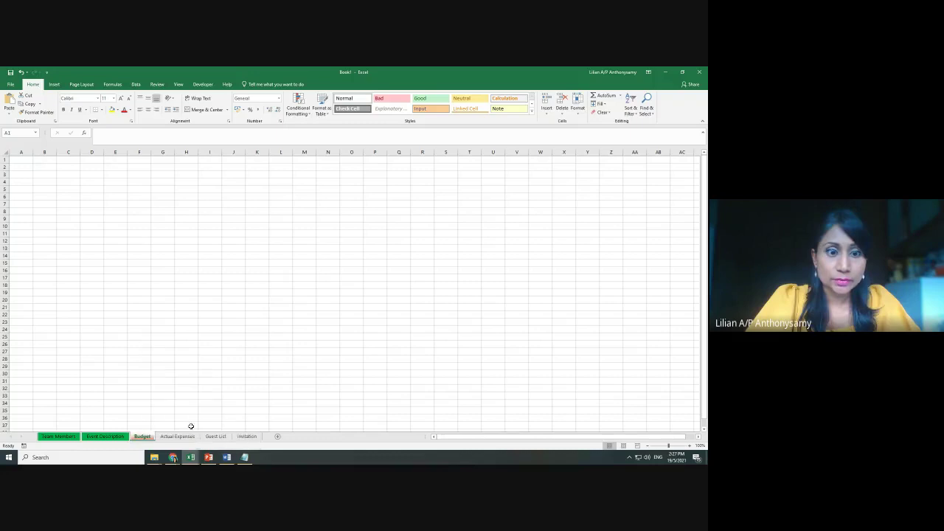
left_click(177, 437)
right_click(177, 440)
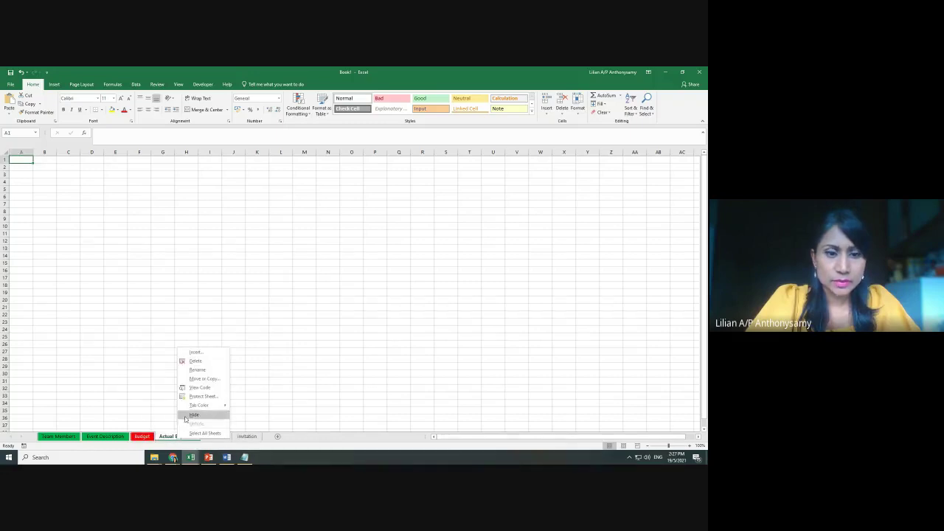
mouse_move(203, 405)
left_click(240, 427)
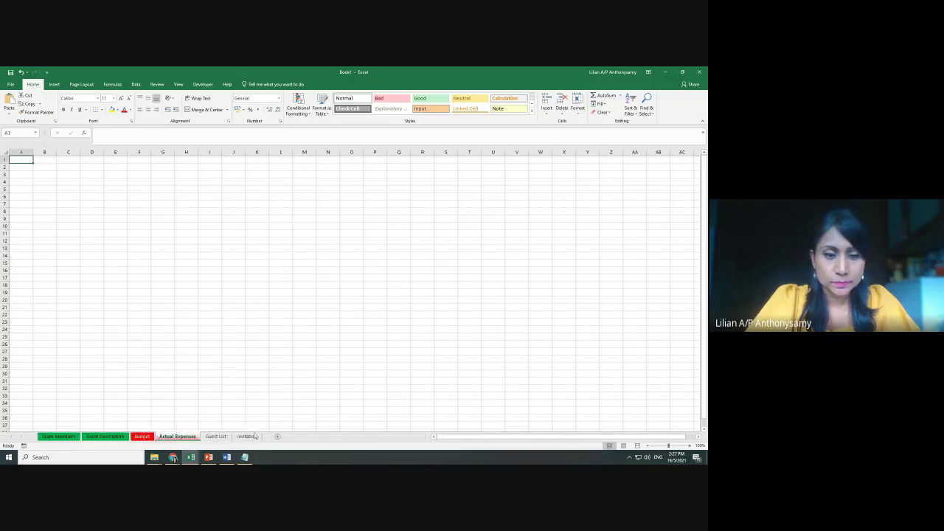
Colour the Guest List tab light blue and the Invitation tab blue
left_click(229, 438)
right_click(223, 438)
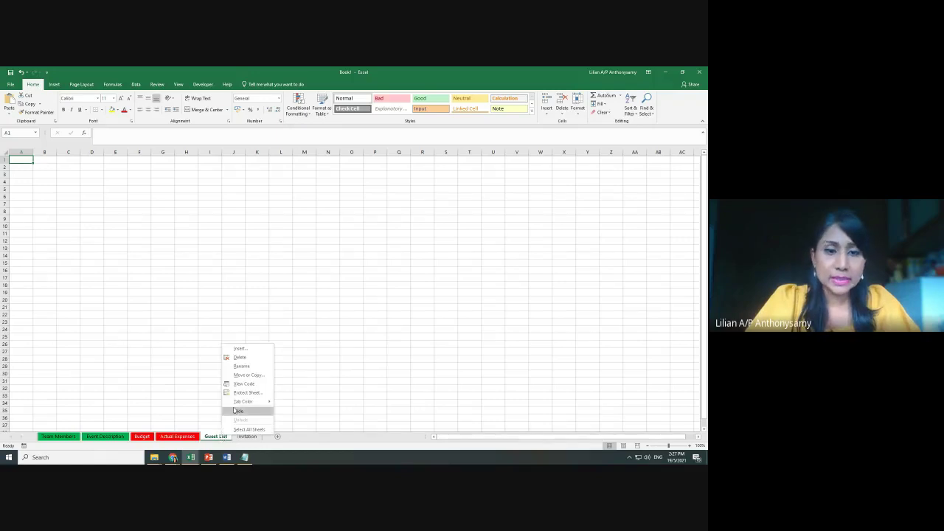
mouse_move(247, 402)
left_click(315, 426)
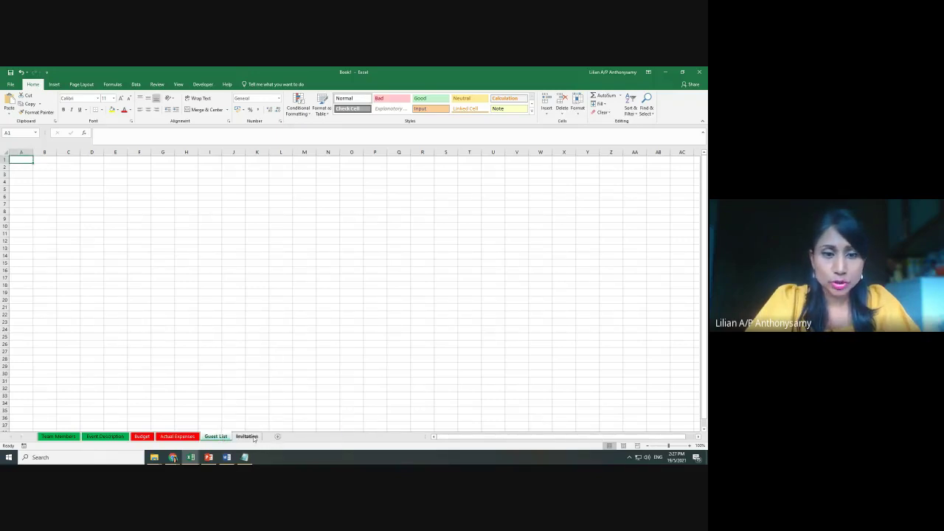
right_click(251, 438)
mouse_move(277, 405)
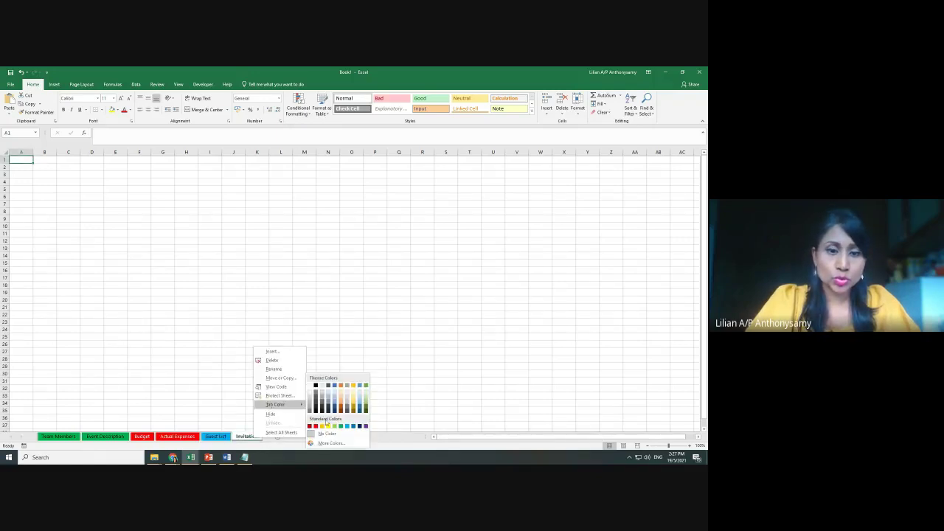
left_click(346, 426)
left_click(444, 410)
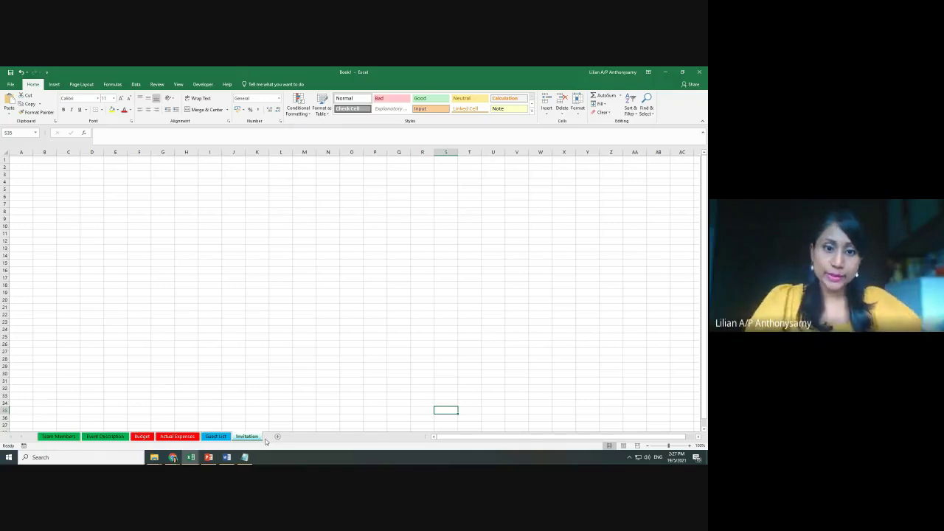
mouse_move(193, 456)
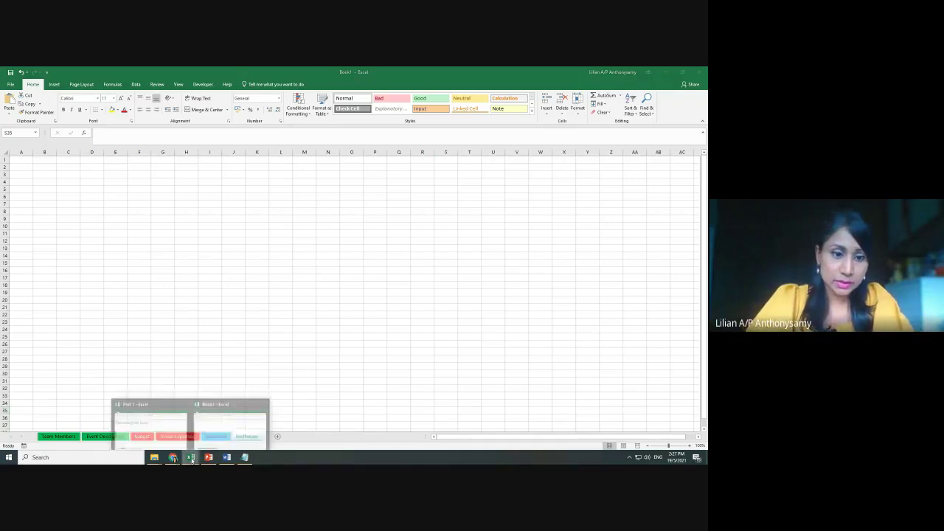
left_click(163, 431)
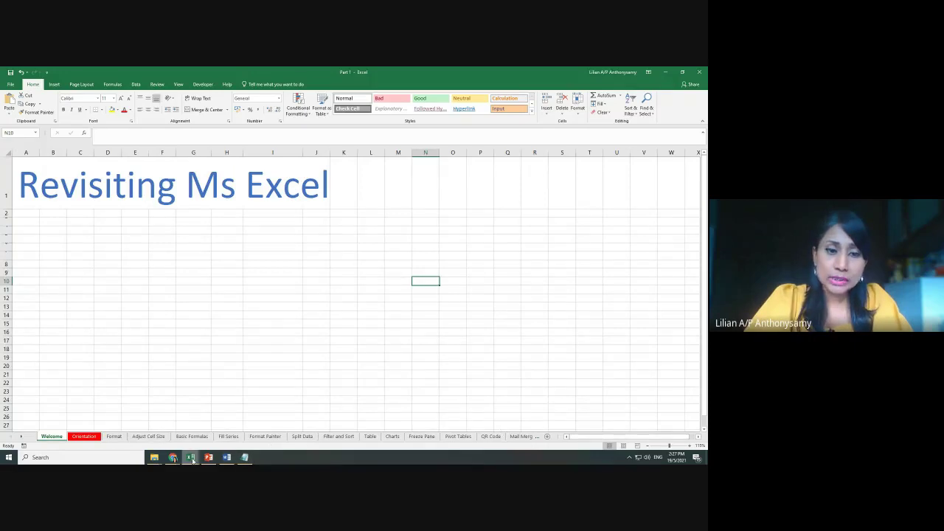
mouse_move(192, 458)
left_click(245, 429)
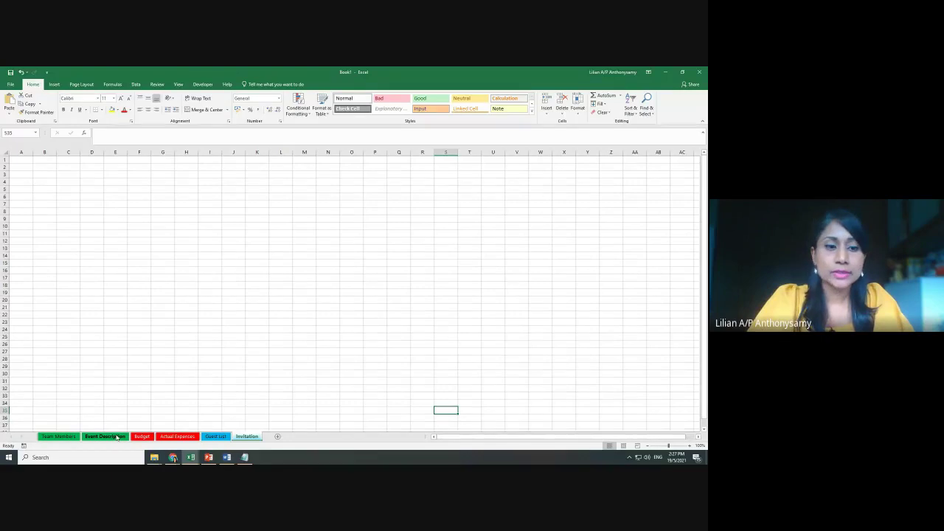
Drag Event Description to first place and Budget to just after Actual Expenses
left_click_drag(117, 437, 52, 431)
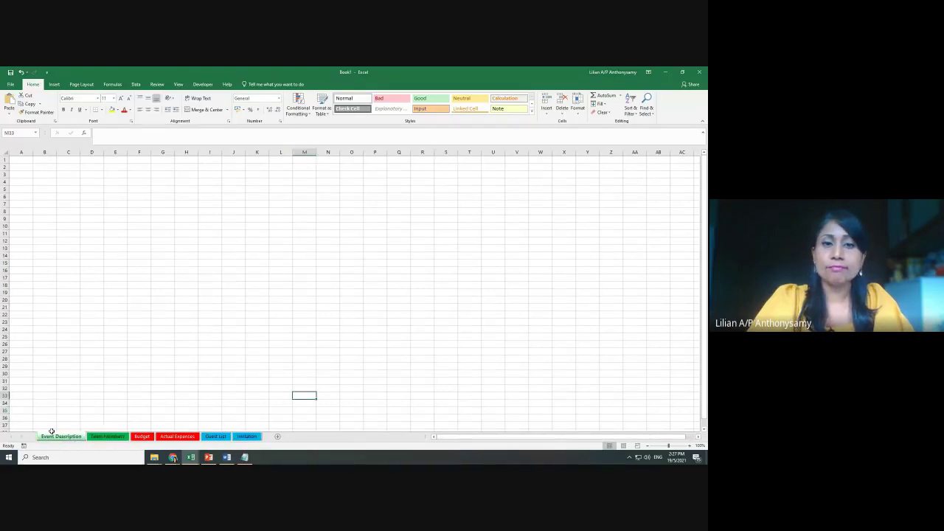
left_click_drag(142, 437, 180, 429)
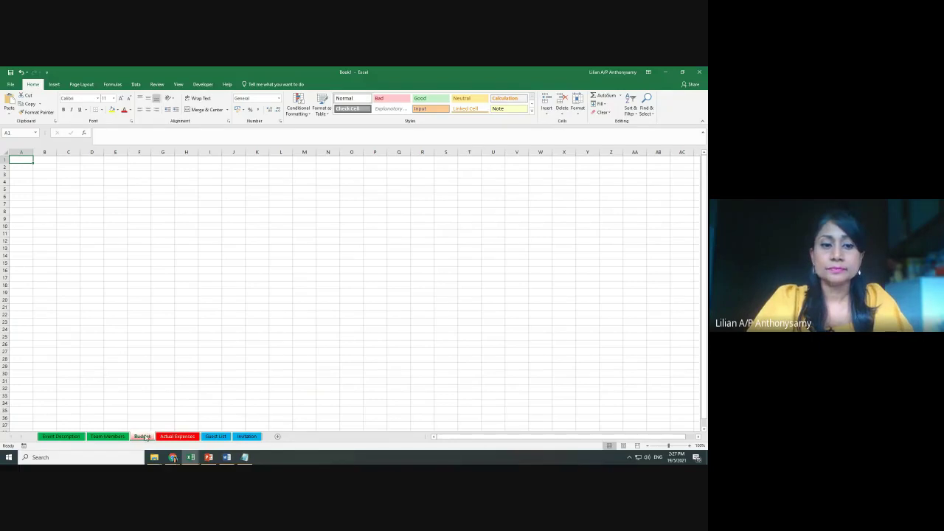
left_click_drag(146, 437, 209, 433)
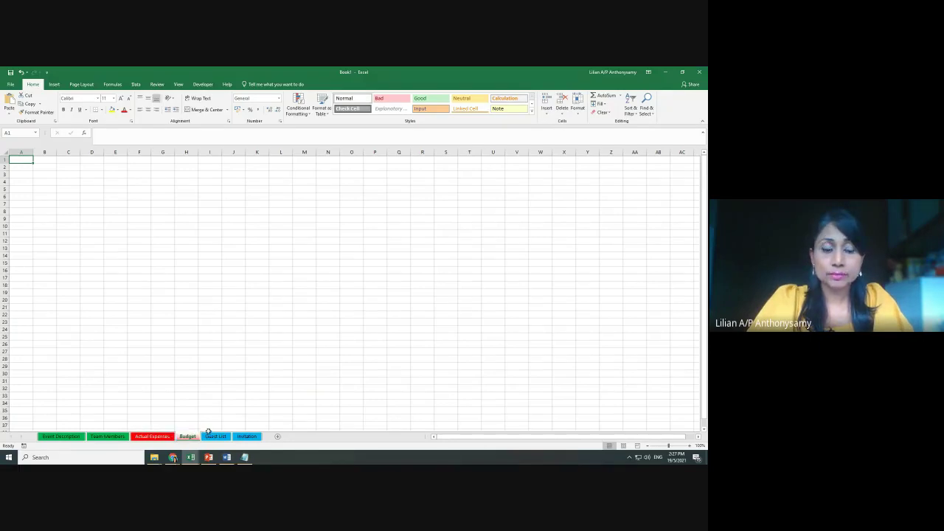
Select Guest List and open the Invitation tab's options, closing them unchanged
left_click(213, 438)
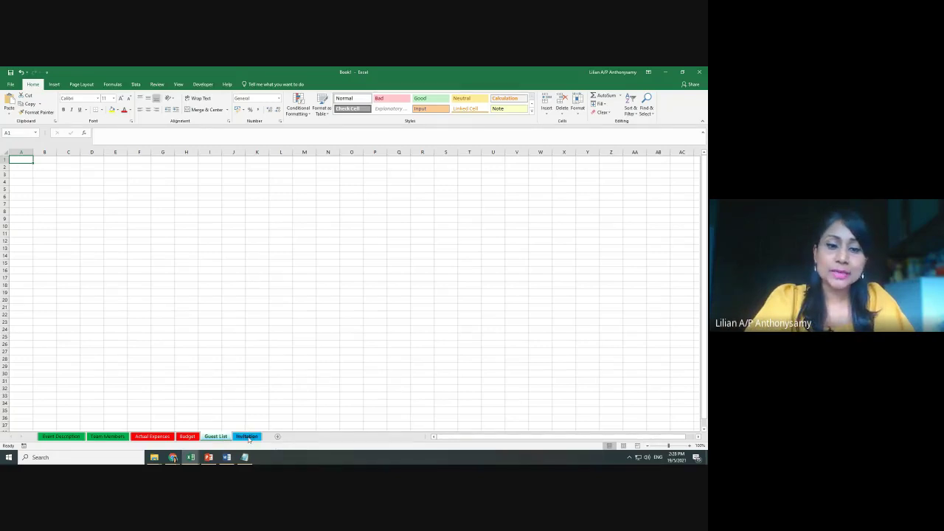
right_click(247, 438)
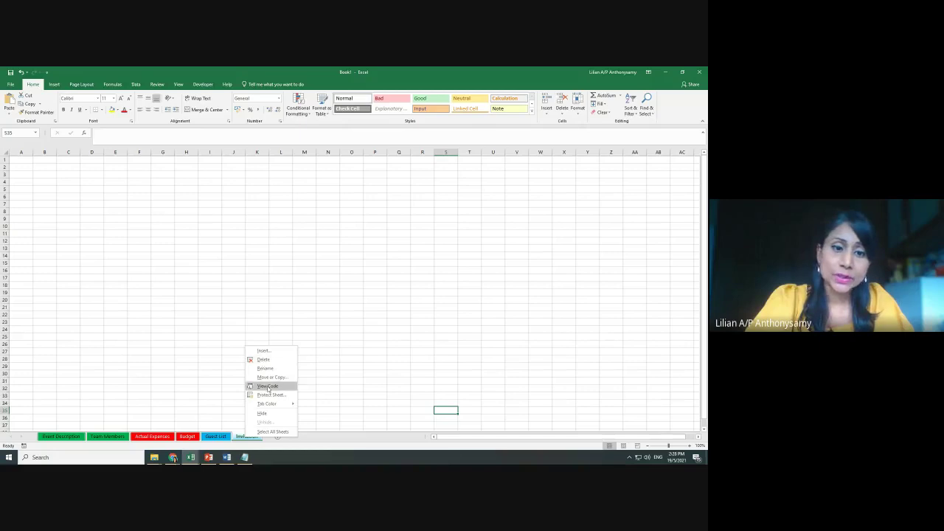
mouse_move(269, 405)
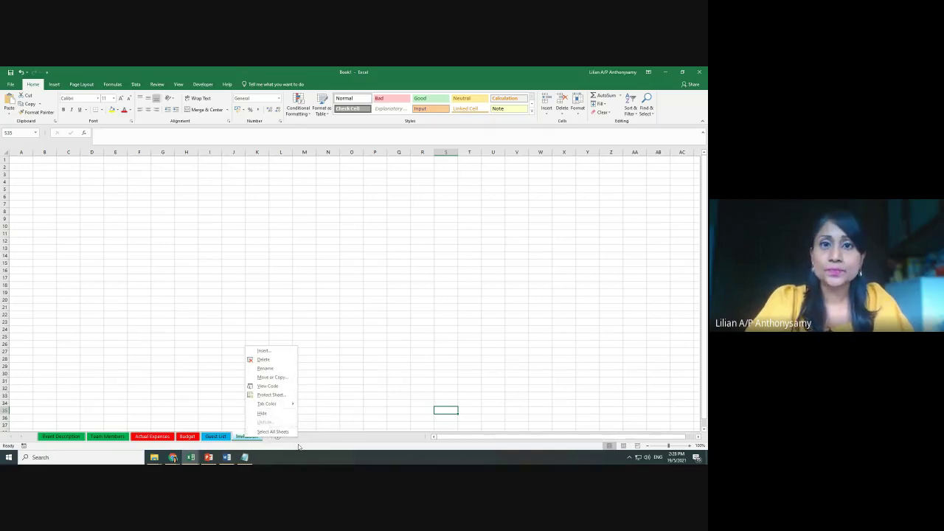
left_click(301, 446)
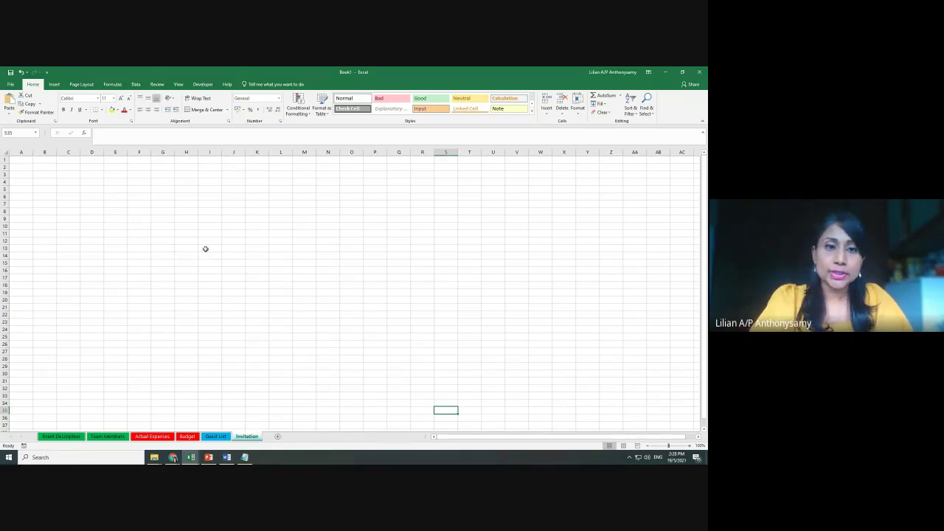
scroll(305, 284, "up", 7)
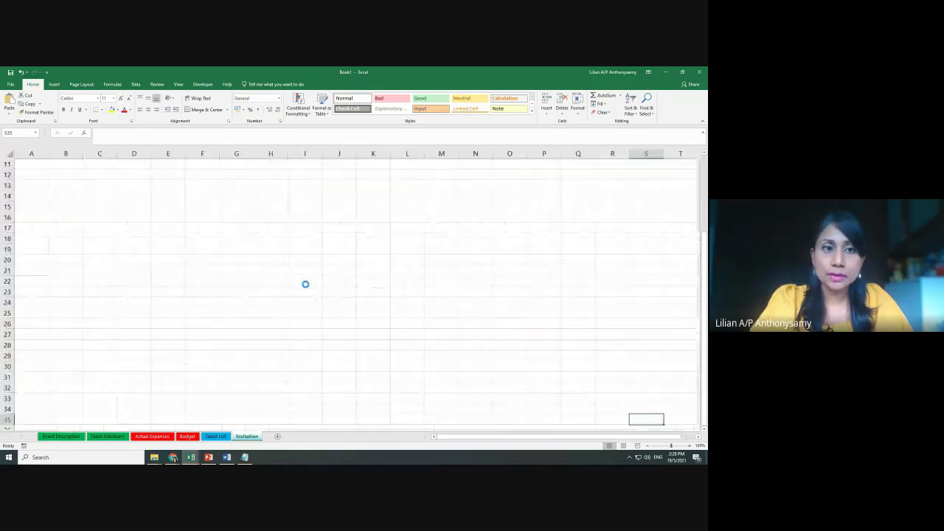
scroll(306, 284, "up", 6)
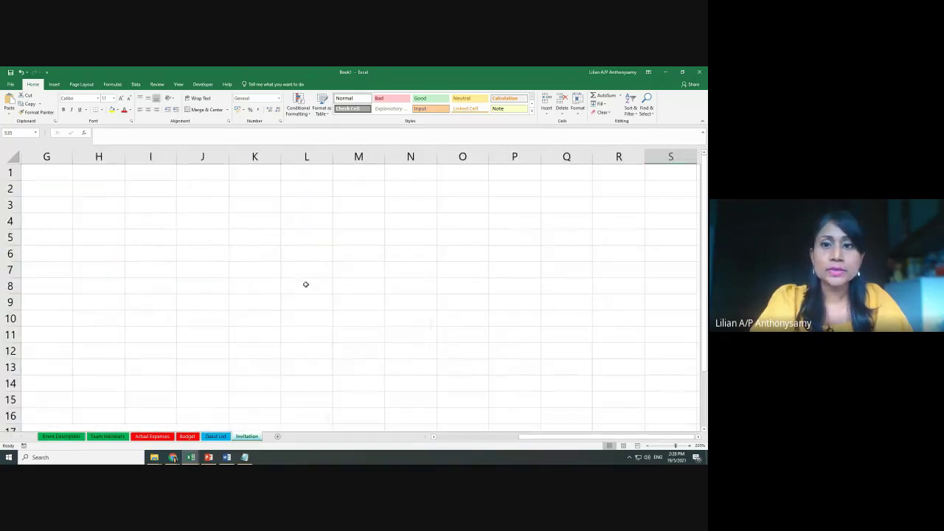
scroll(306, 284, "down", 3)
scroll(305, 285, "down", 2)
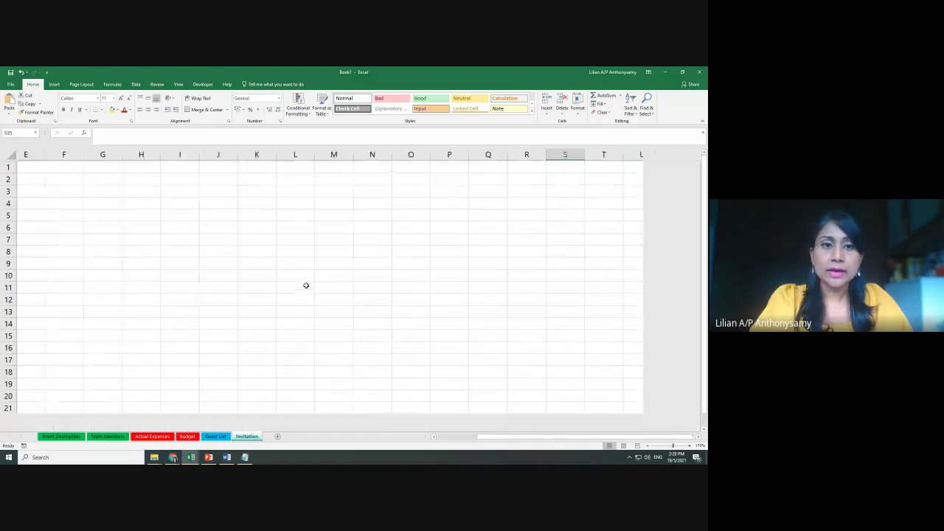
scroll(306, 285, "up", 6)
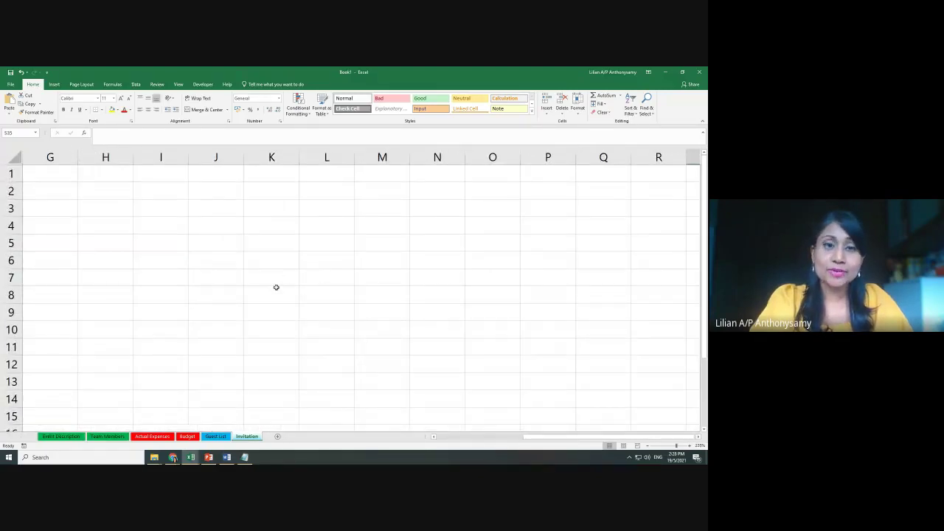
scroll(277, 290, "up", 1)
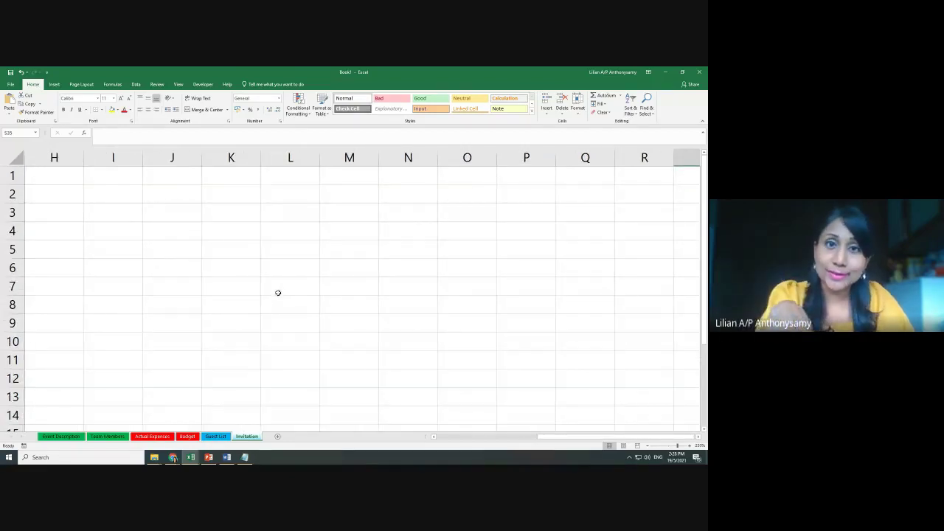
scroll(299, 299, "down", 1)
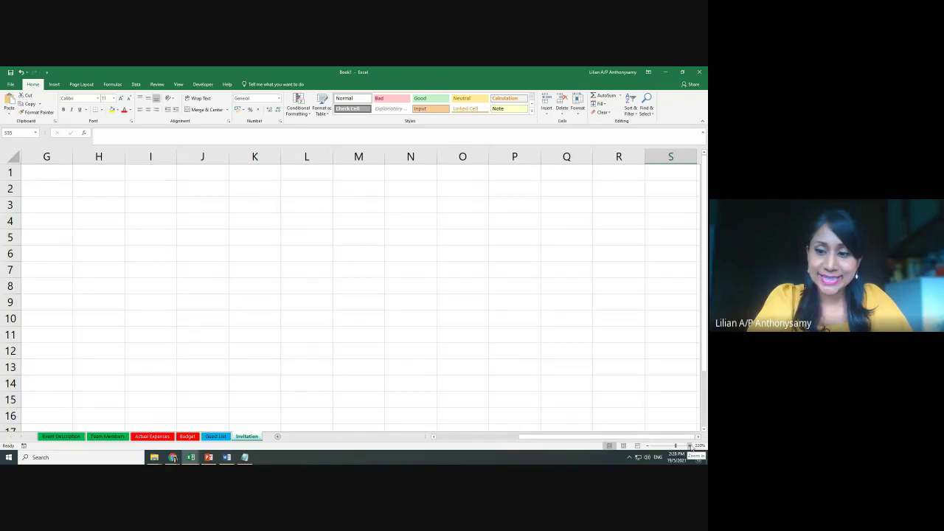
scroll(583, 361, "down", 1, "ctrl")
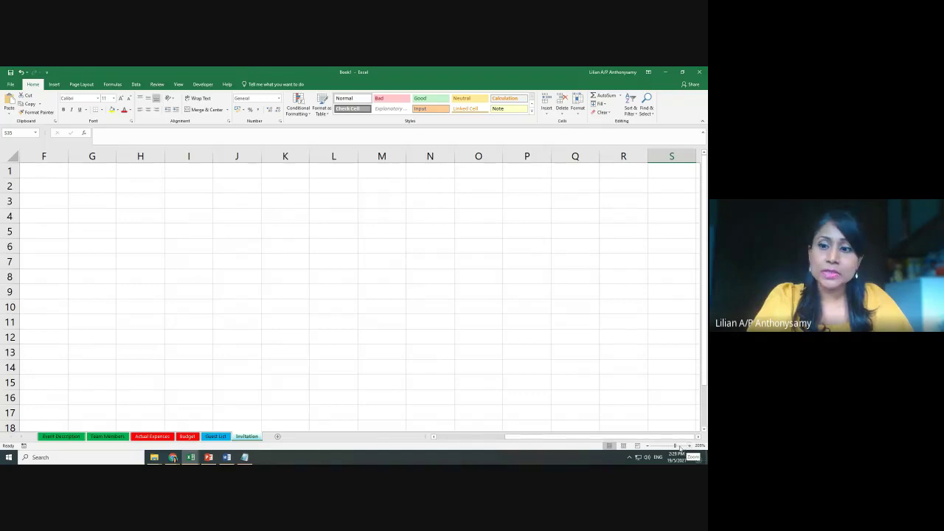
scroll(598, 353, "down", 2, "ctrl")
scroll(596, 352, "down", 3, "ctrl")
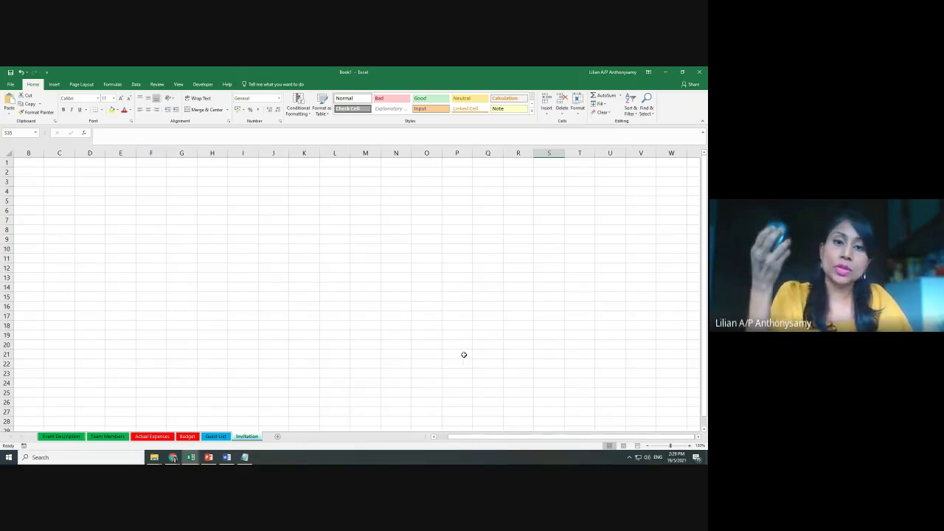
Zoom the Book1 sheet in and out repeatedly with Ctrl+wheel
scroll(464, 355, "up", 10)
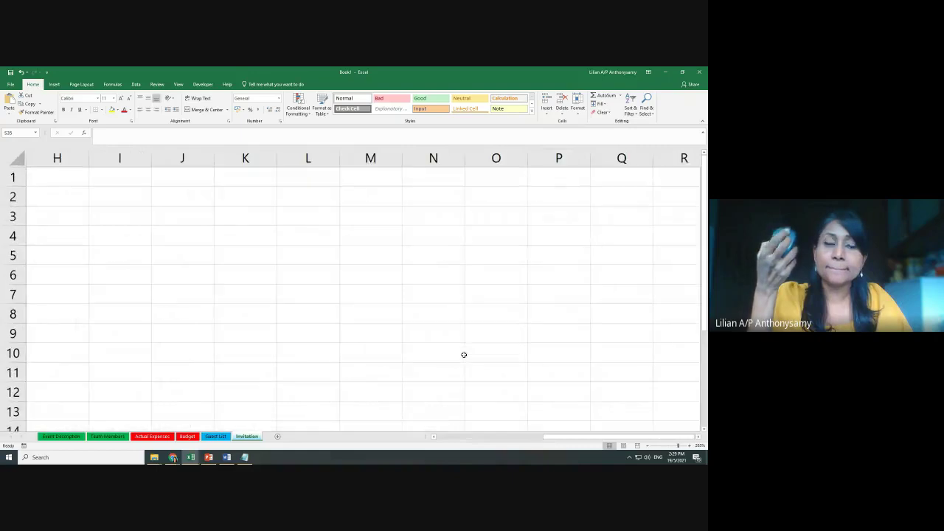
scroll(464, 354, "up", 4)
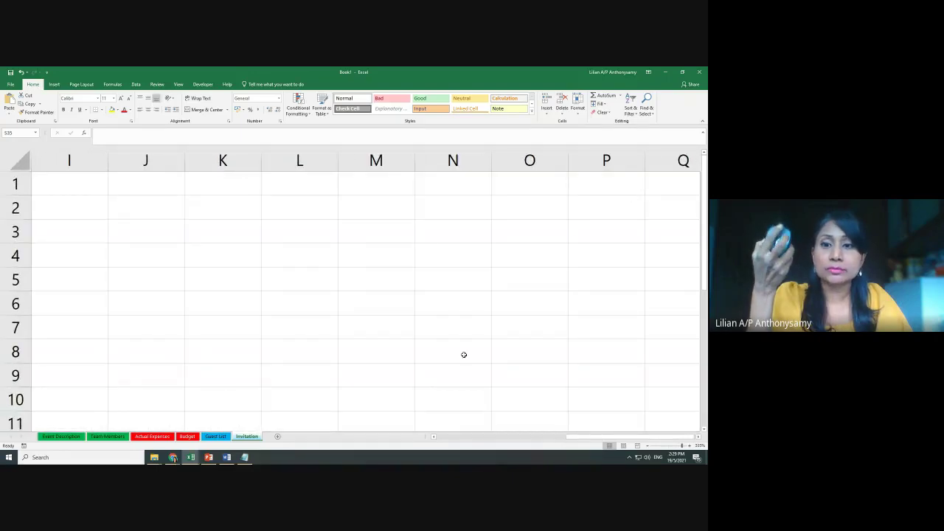
scroll(464, 355, "down", 14)
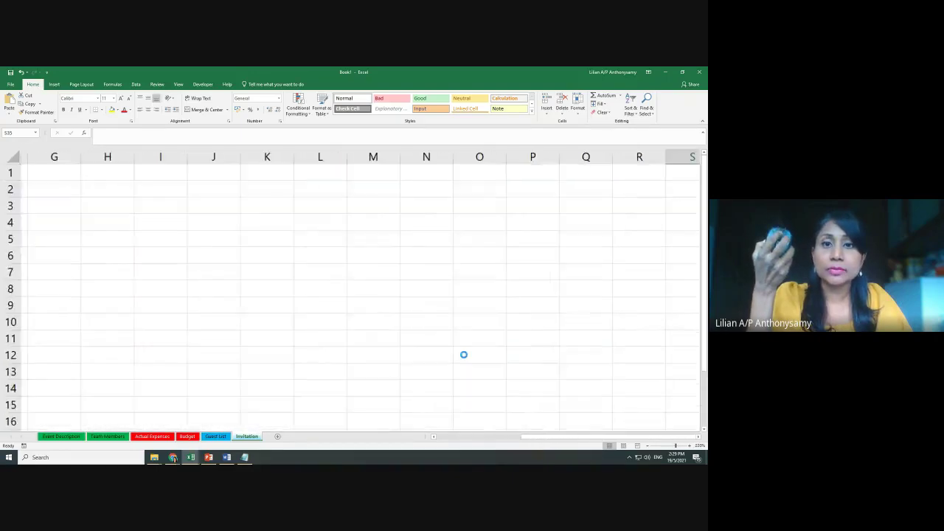
scroll(464, 355, "up", 10)
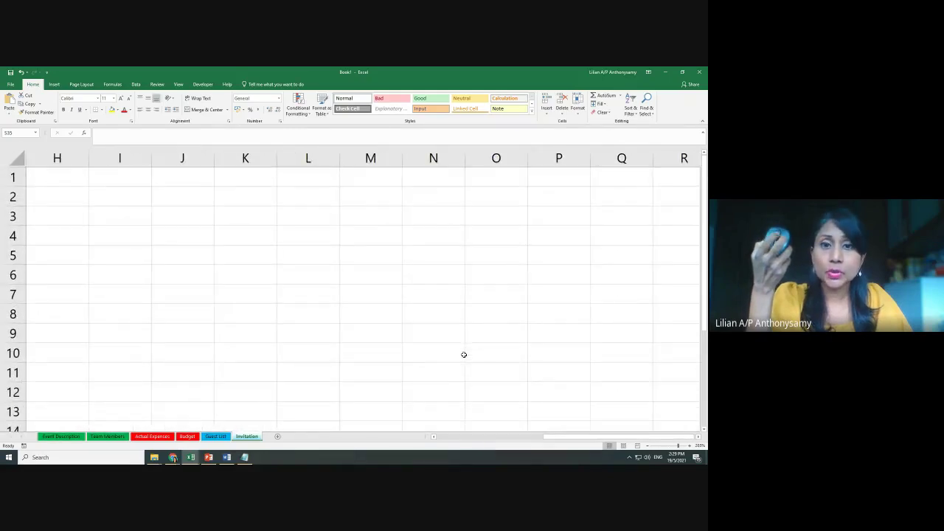
scroll(464, 355, "down", 2)
scroll(464, 355, "up", 3)
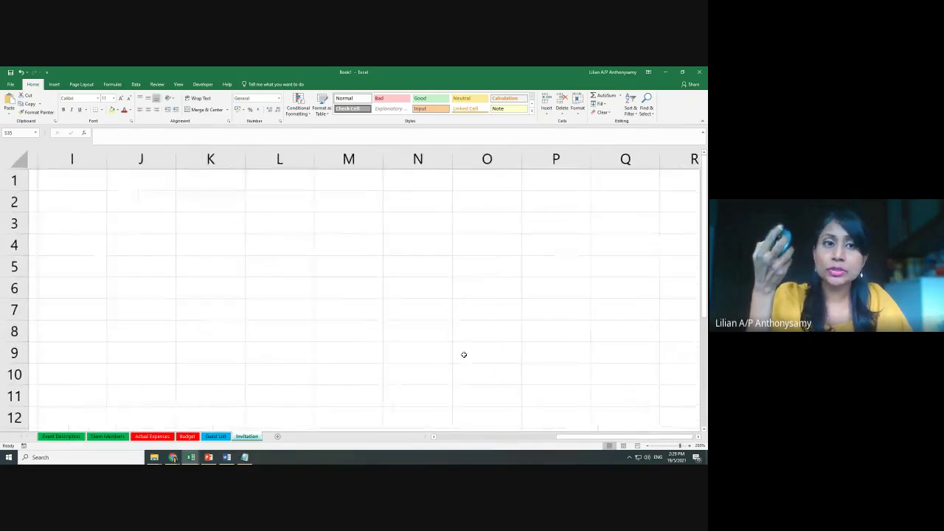
scroll(464, 354, "down", 3)
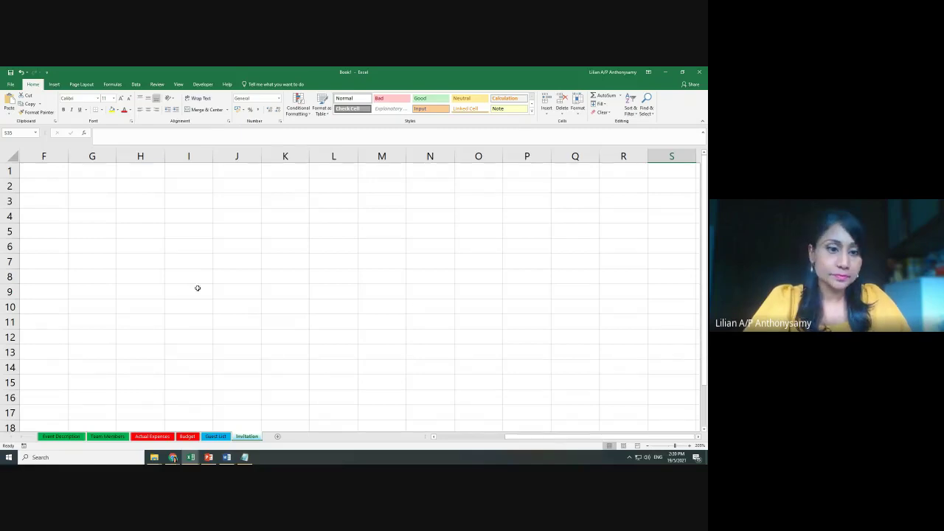
Switch to the Part 1 workbook from the taskbar previews and show its Orientation sheet
left_click(191, 459)
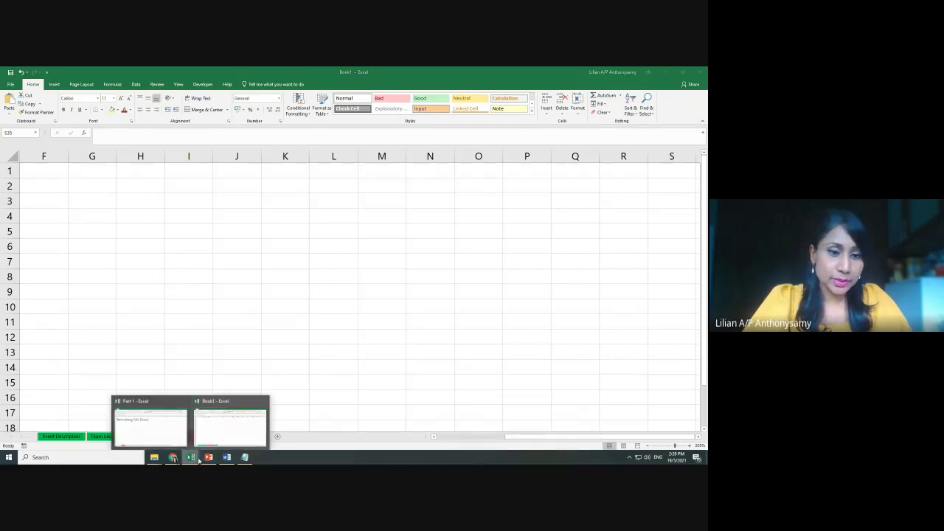
left_click(142, 426)
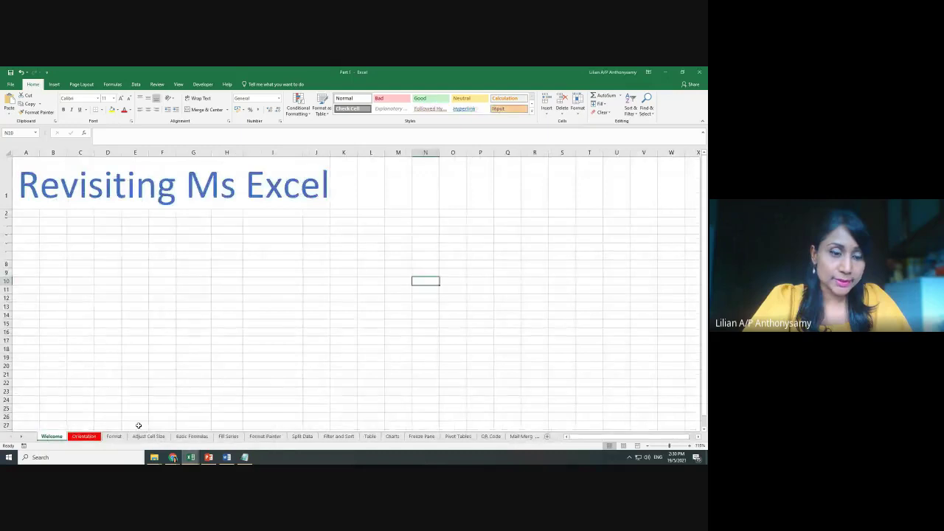
left_click(85, 438)
scroll(327, 287, "up", 3)
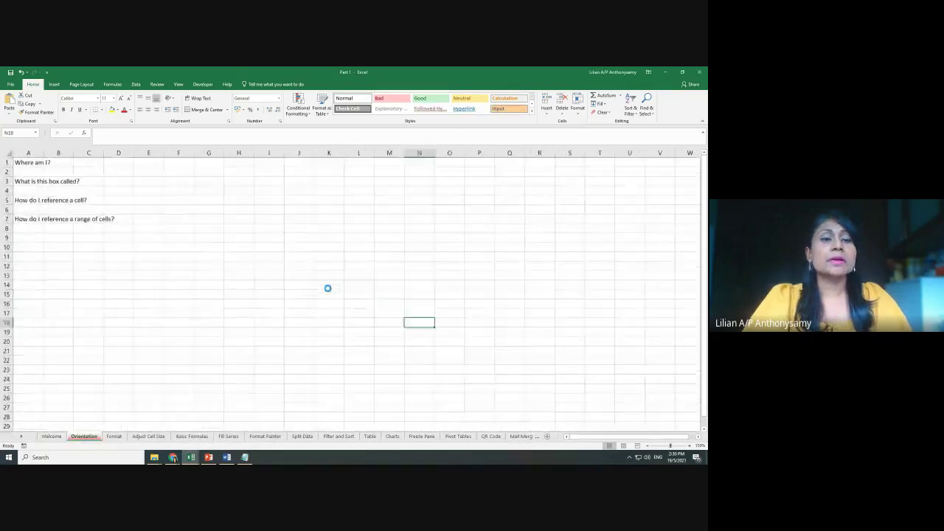
scroll(327, 287, "up", 5)
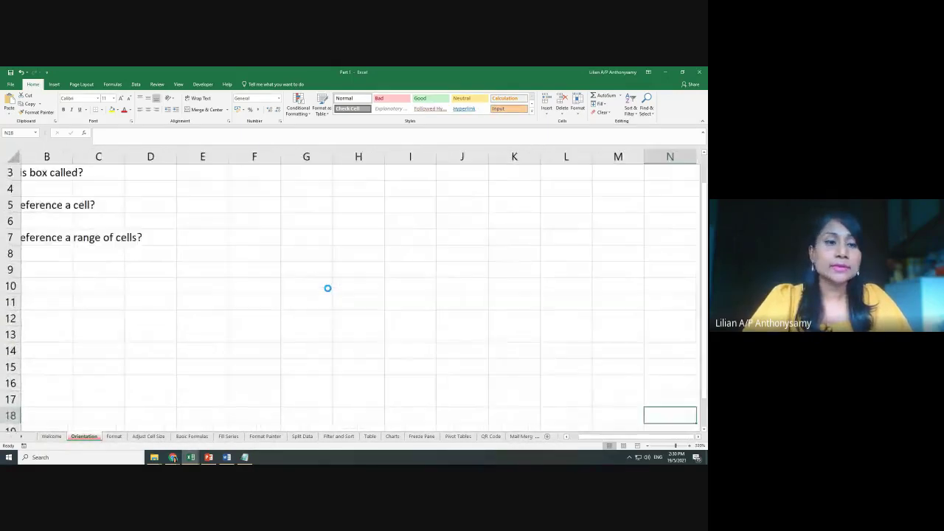
scroll(328, 288, "up", 2)
left_click_drag(595, 439, 577, 440)
scroll(243, 261, "up", 1)
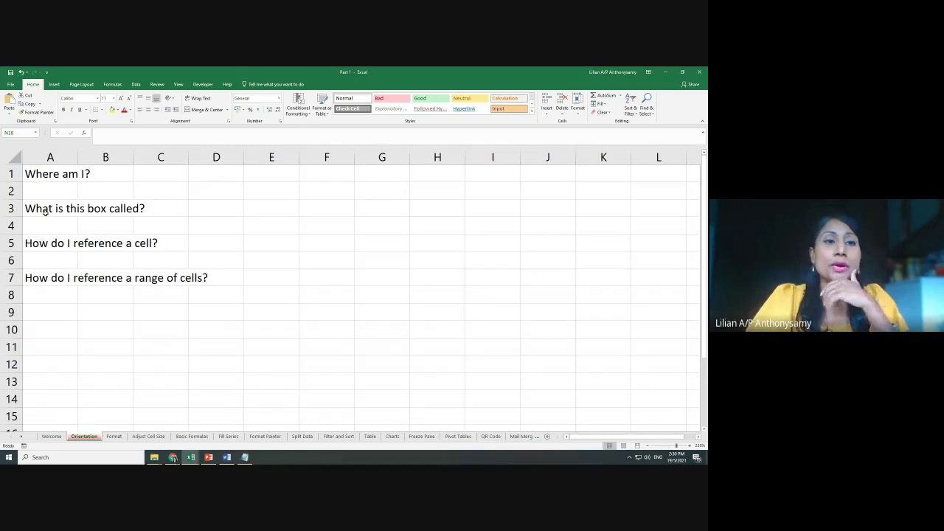
Step through cells F4, F2, G2 and G4, then enter 'cell' in F5
left_click(329, 225)
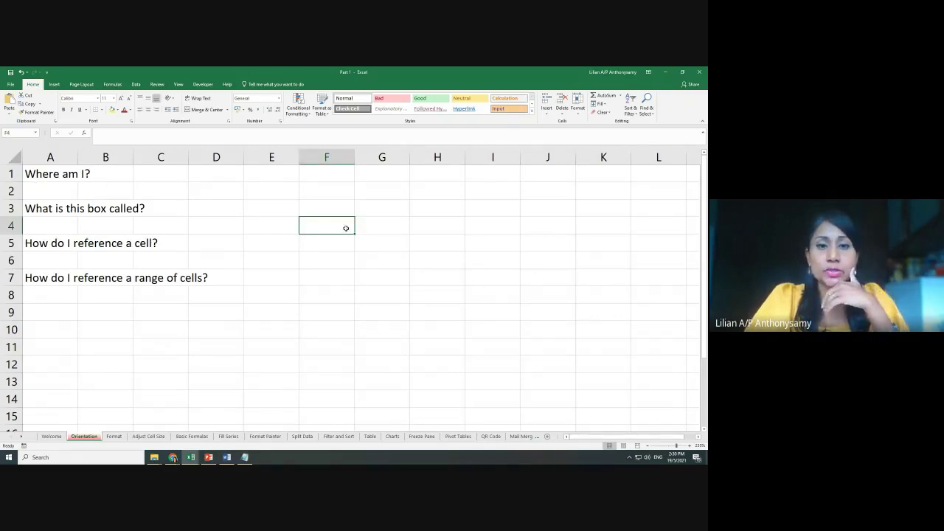
left_click(349, 196)
left_click(380, 189)
left_click(387, 221)
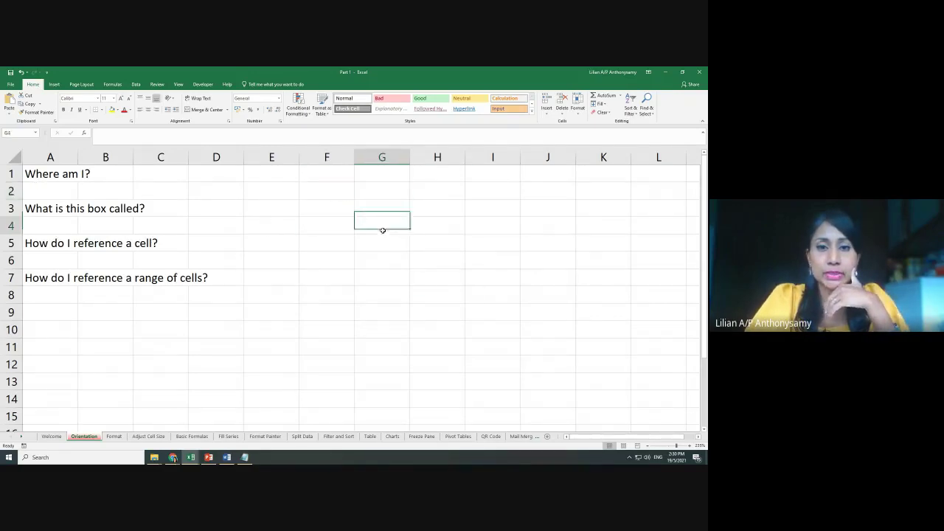
left_click(331, 246)
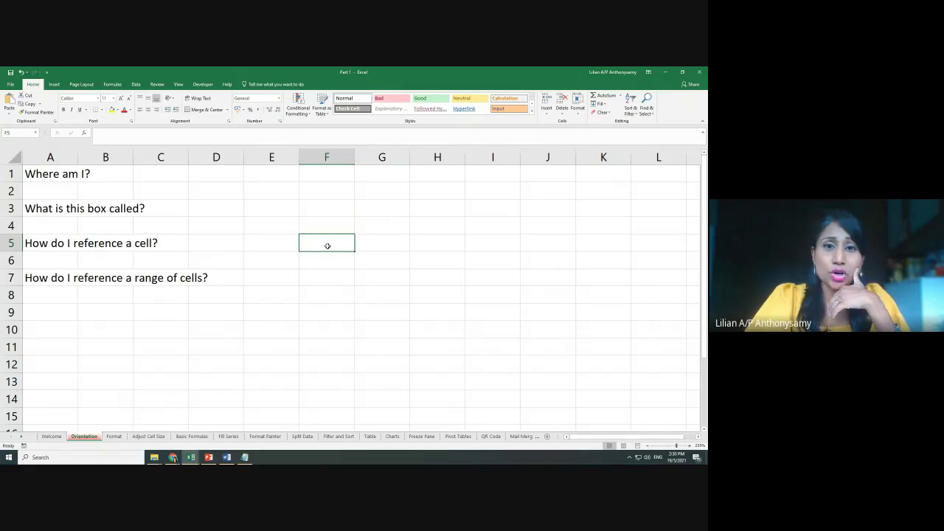
type("cell")
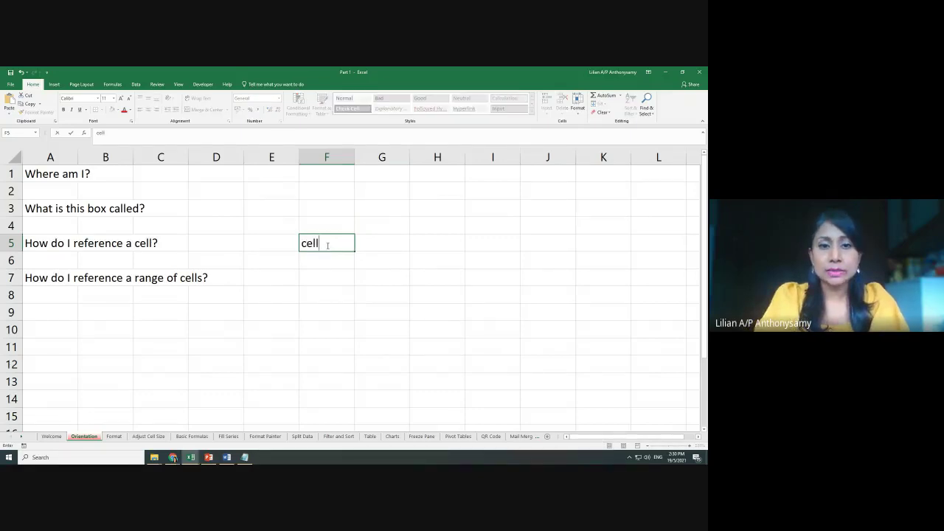
key("Return")
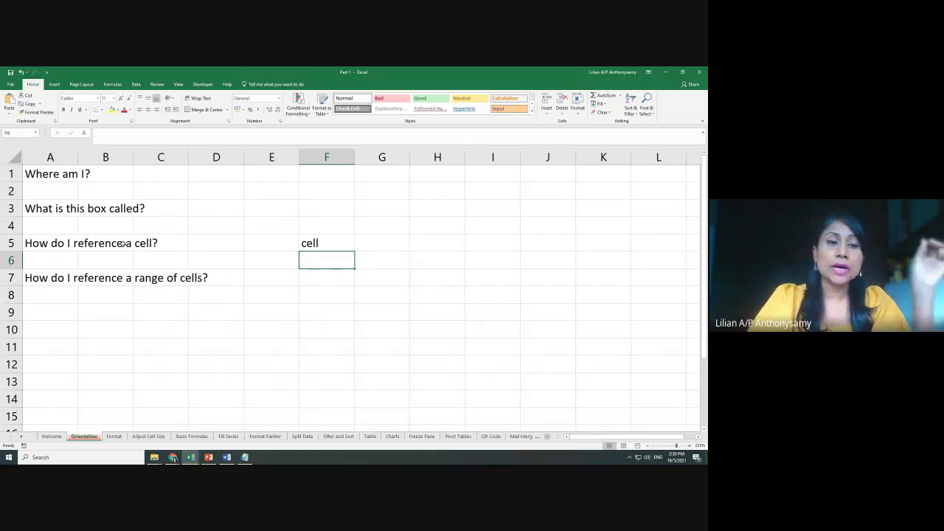
left_click(333, 243)
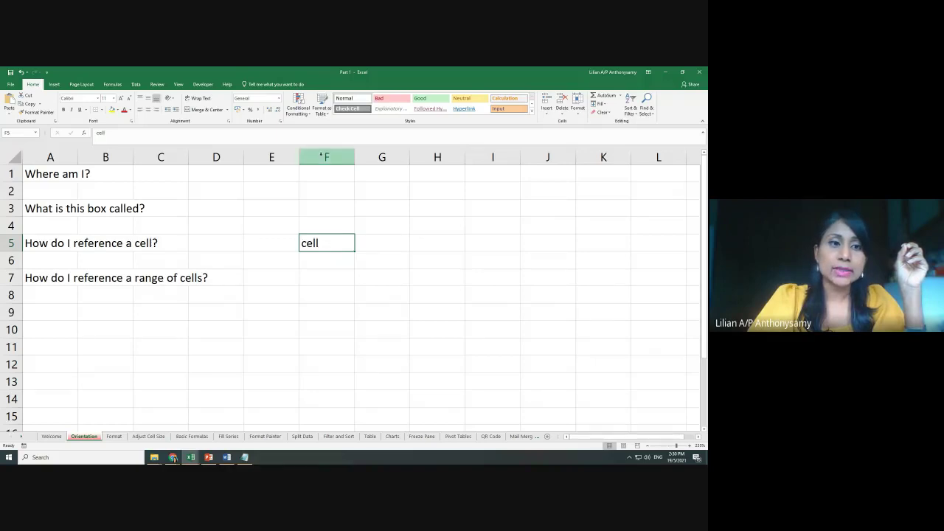
Select D3, D10, J2 and A7, then delete the word 'cell' from F5
left_click(214, 213)
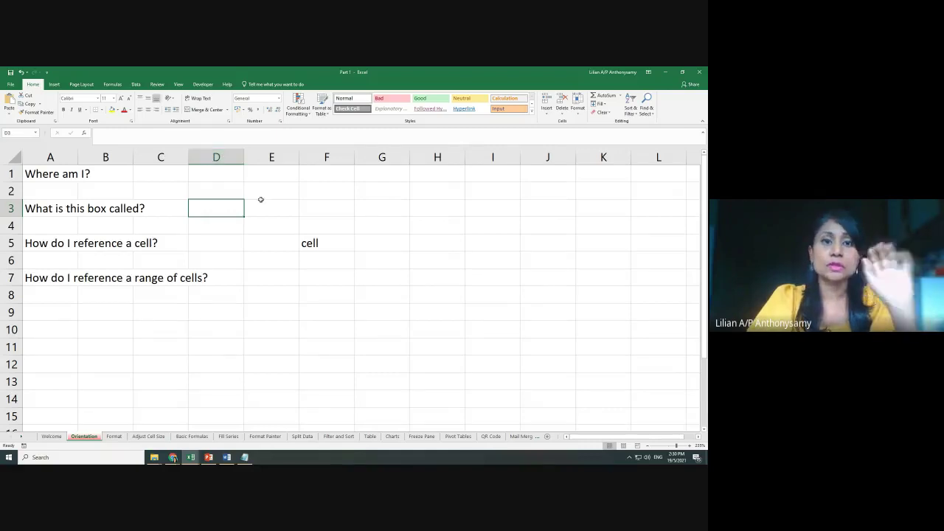
left_click(228, 325)
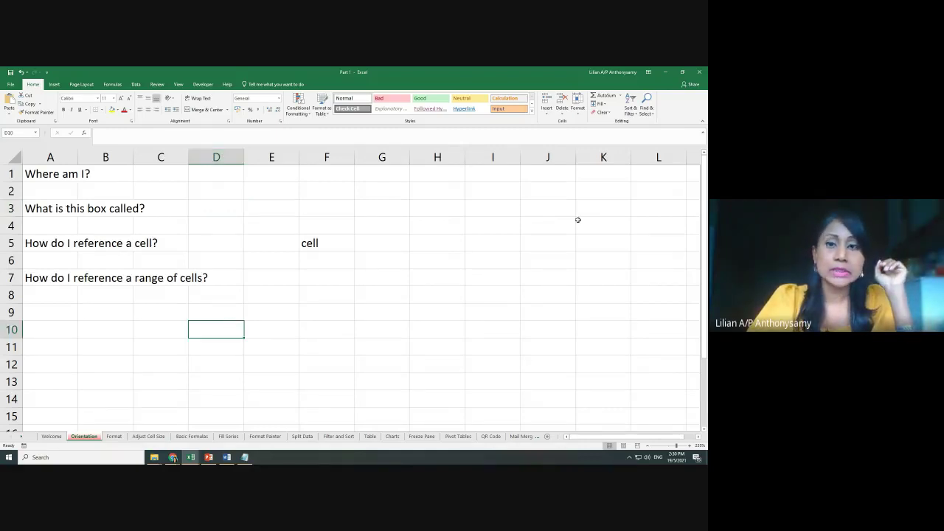
left_click(550, 191)
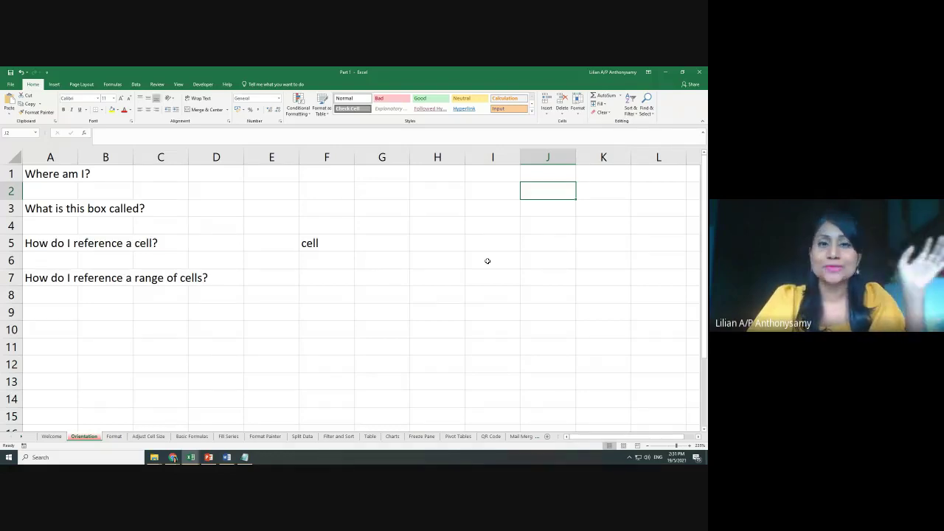
left_click(71, 278)
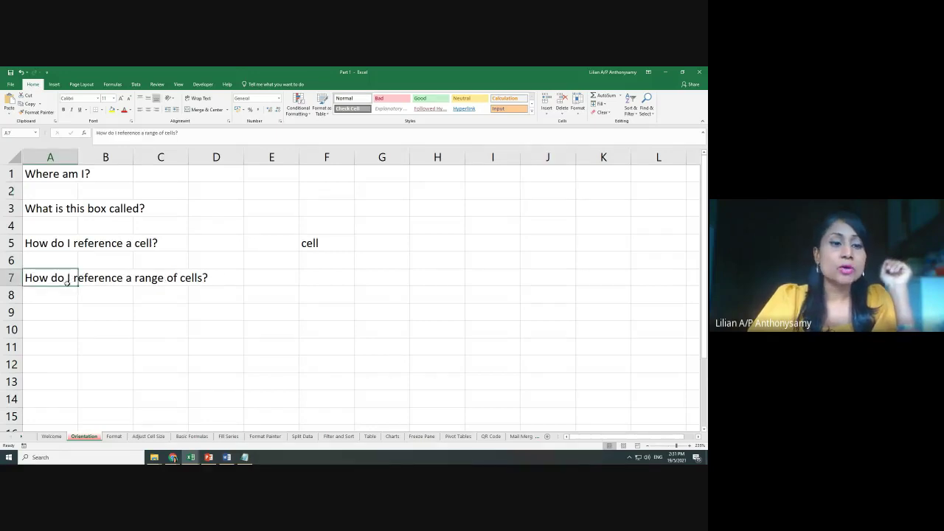
left_click(318, 245)
key("Delete")
left_click(325, 296)
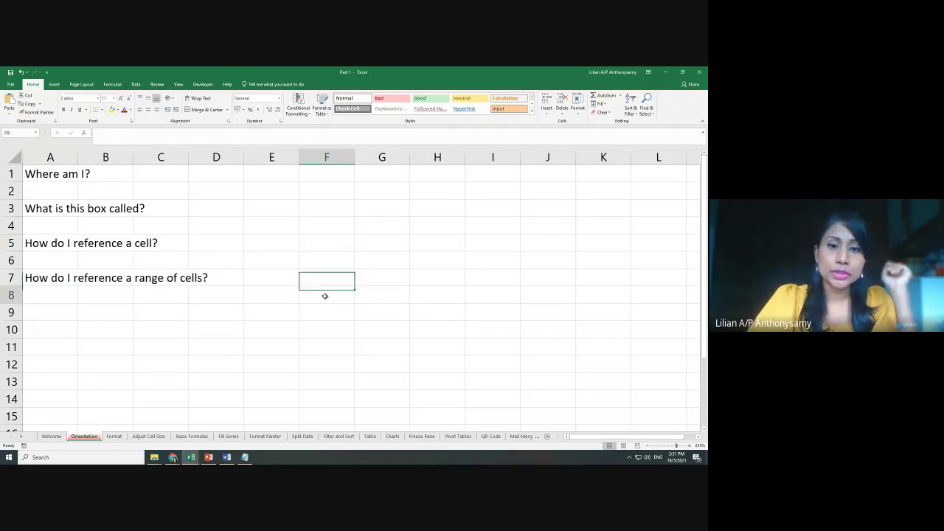
Apply All Borders to cells E8 through I8
left_click_drag(273, 297, 462, 296)
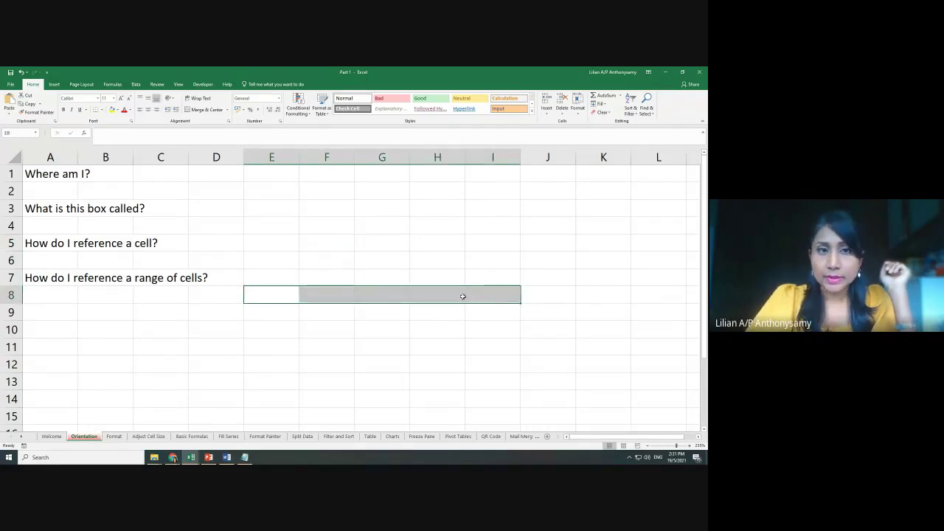
left_click(101, 109)
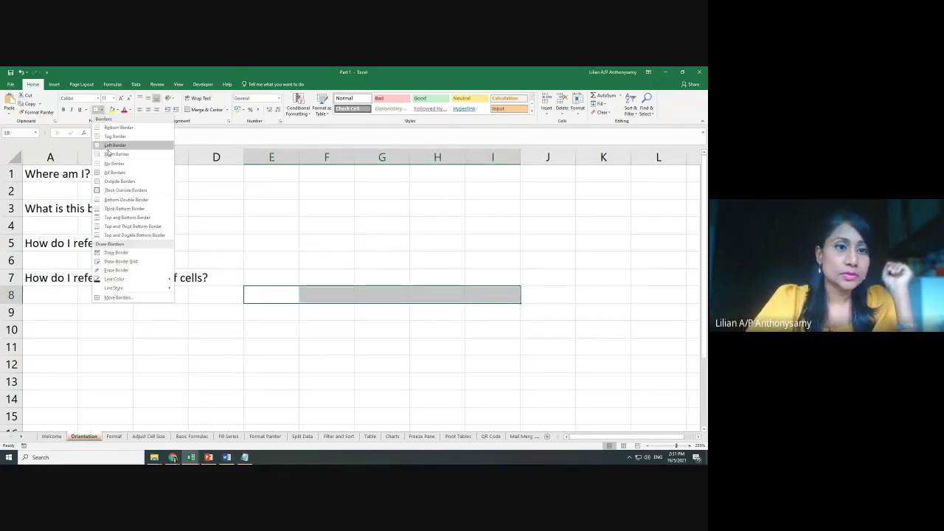
left_click(114, 172)
left_click(284, 308)
Enter 20, 30, 40, 33 and 55 across cells E8 to I8
left_click(276, 291)
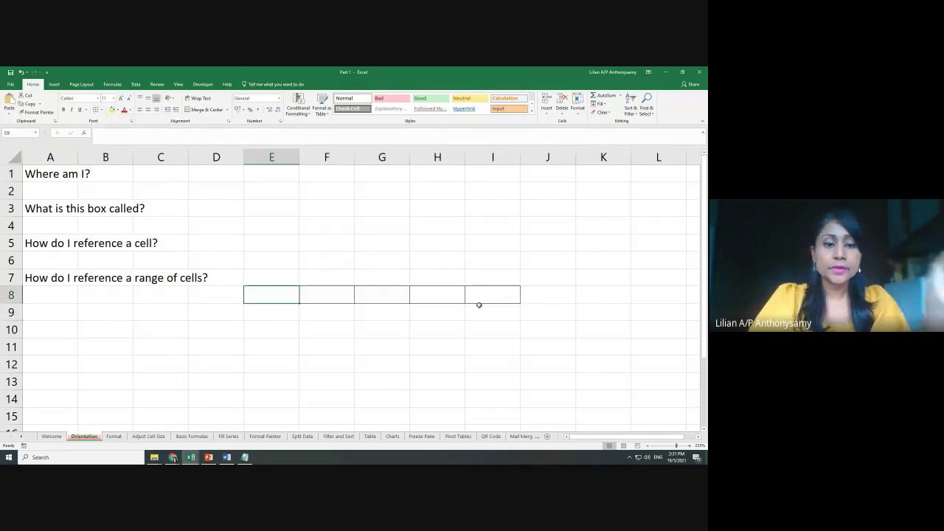
type("20")
key("Tab")
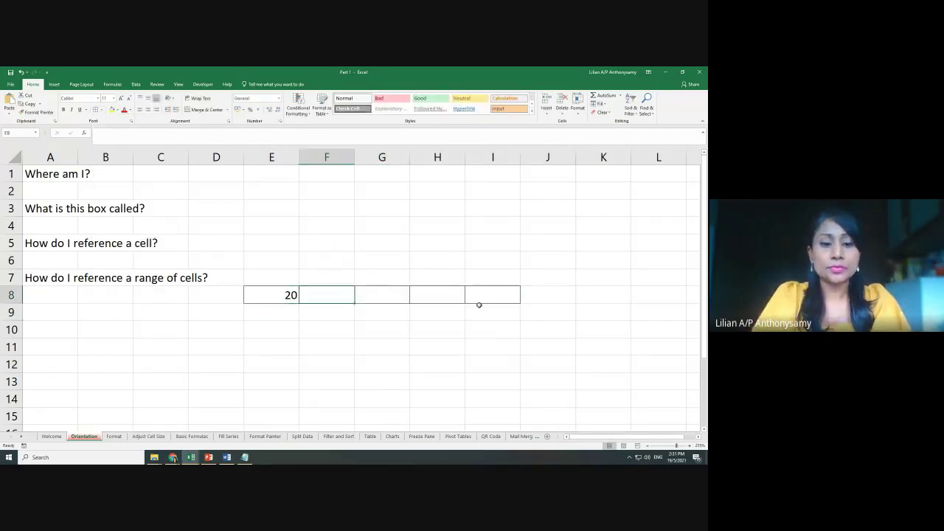
type("30")
key("Tab")
type("40")
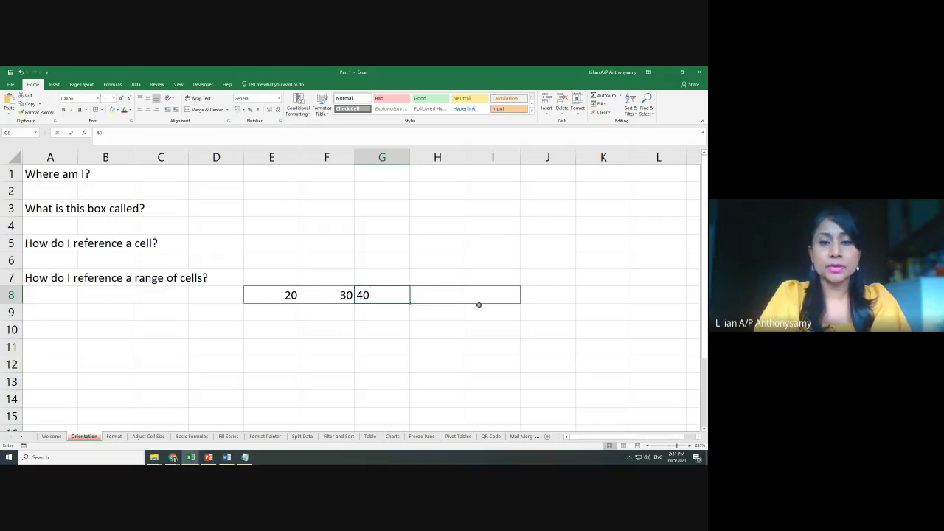
key("Tab")
type("33")
key("Tab")
type("55")
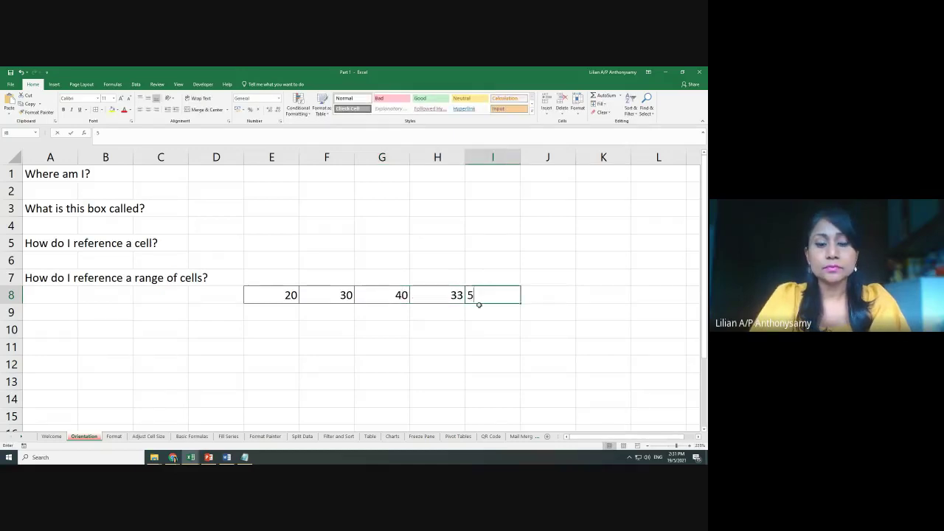
key("Tab")
Highlight the numbered range E8:I8 to illustrate it, then select cell F4
left_click(487, 361)
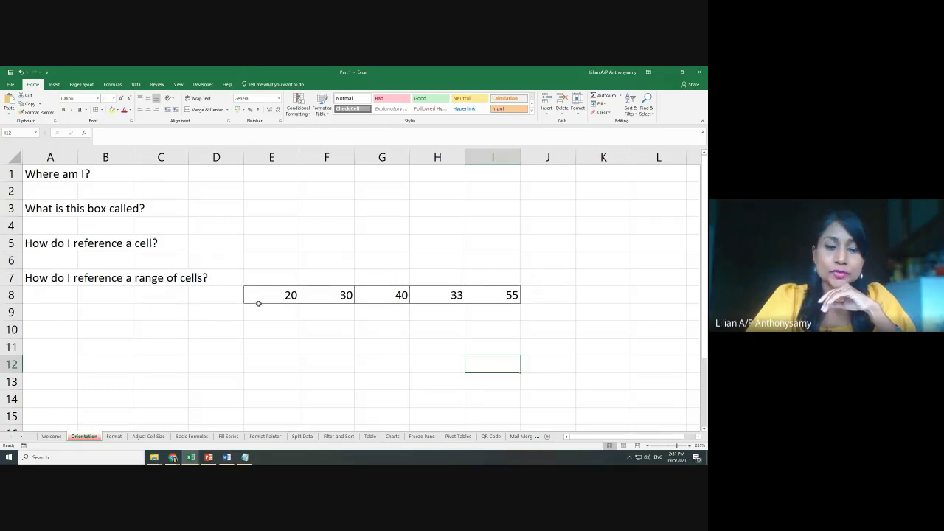
left_click_drag(254, 297, 487, 303)
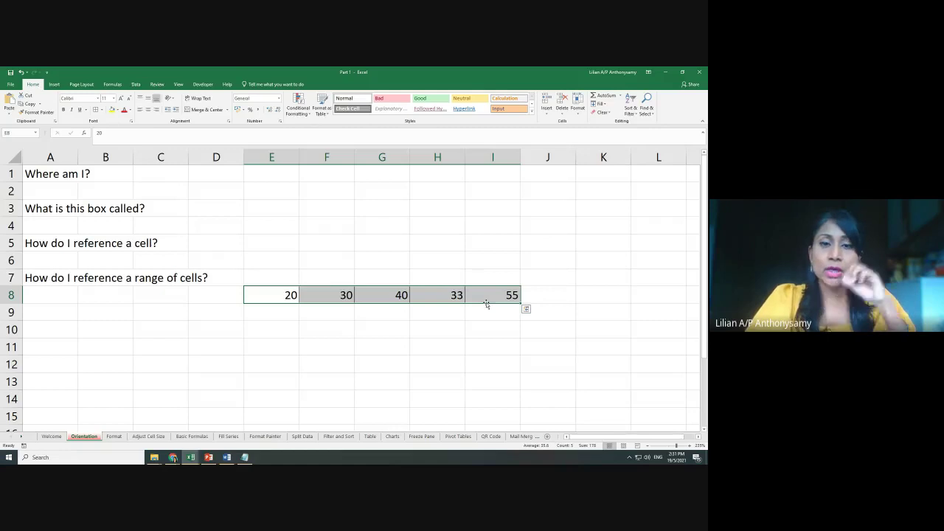
left_click(332, 262)
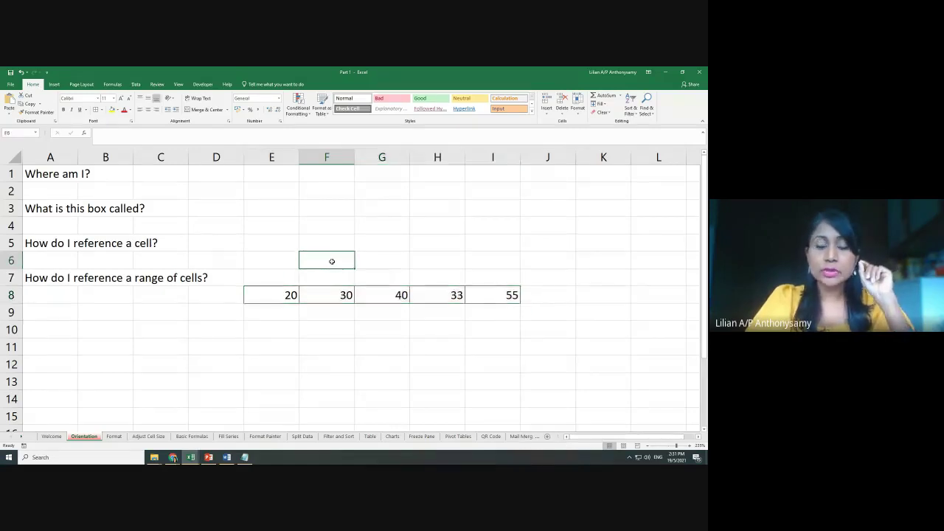
left_click(321, 224)
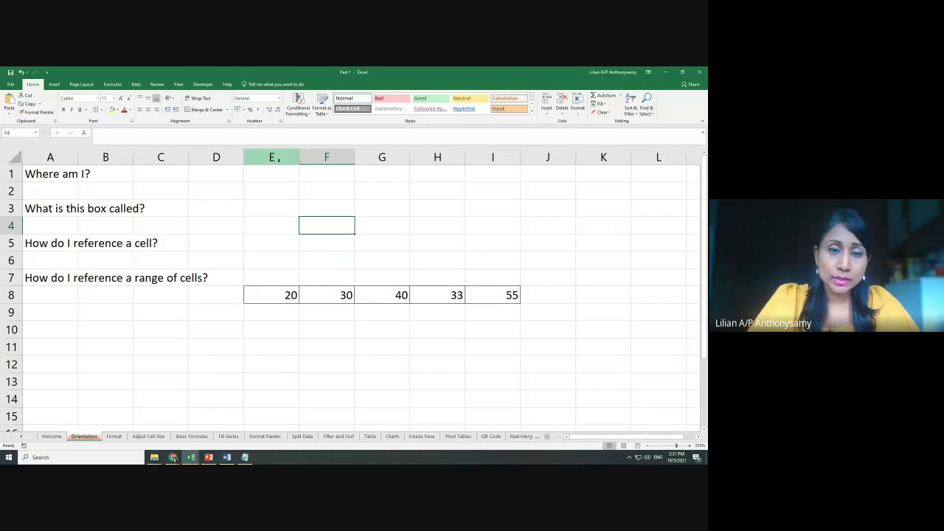
Write the range reference e8:i8 in F4, pointing out E8 and I8 as its ends
left_click(277, 295)
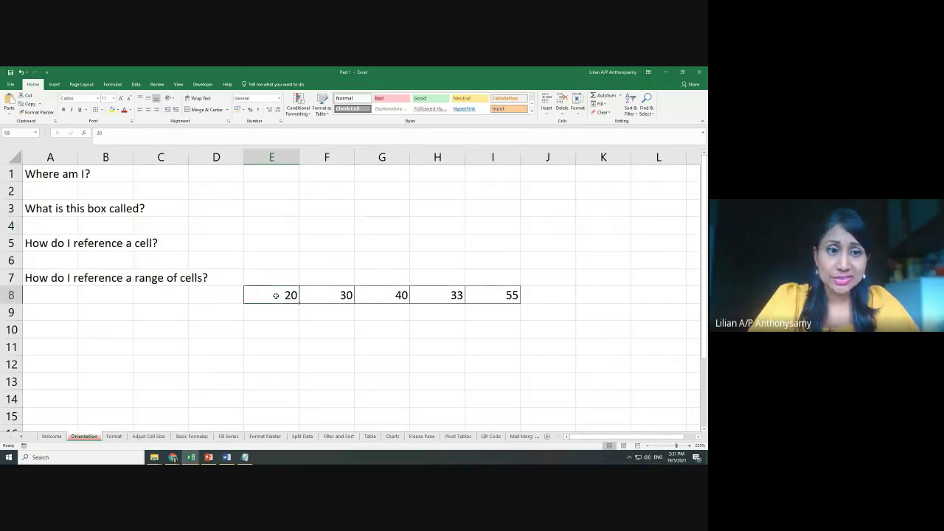
left_click(325, 226)
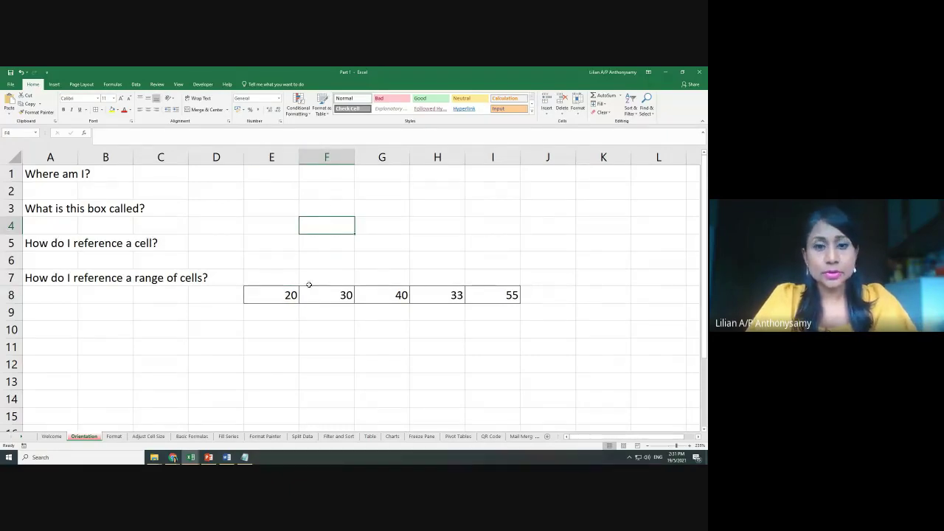
type("e")
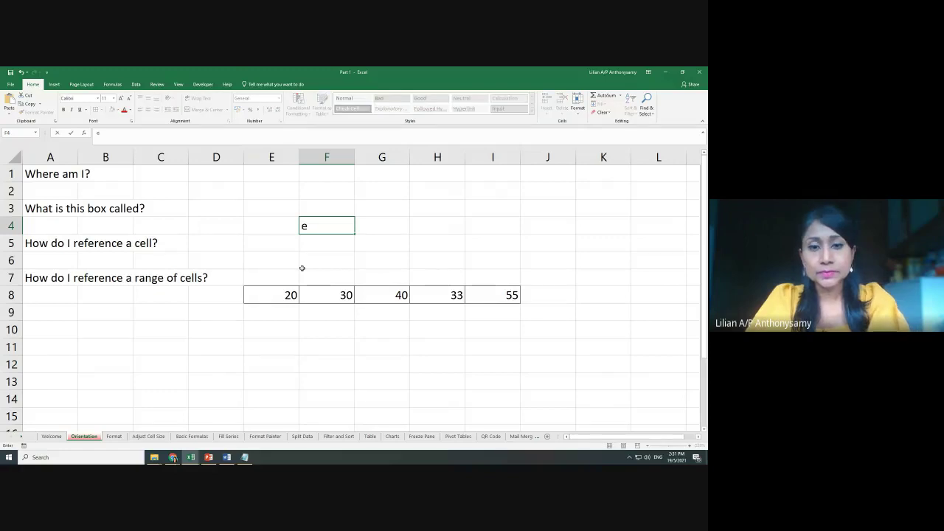
type("8")
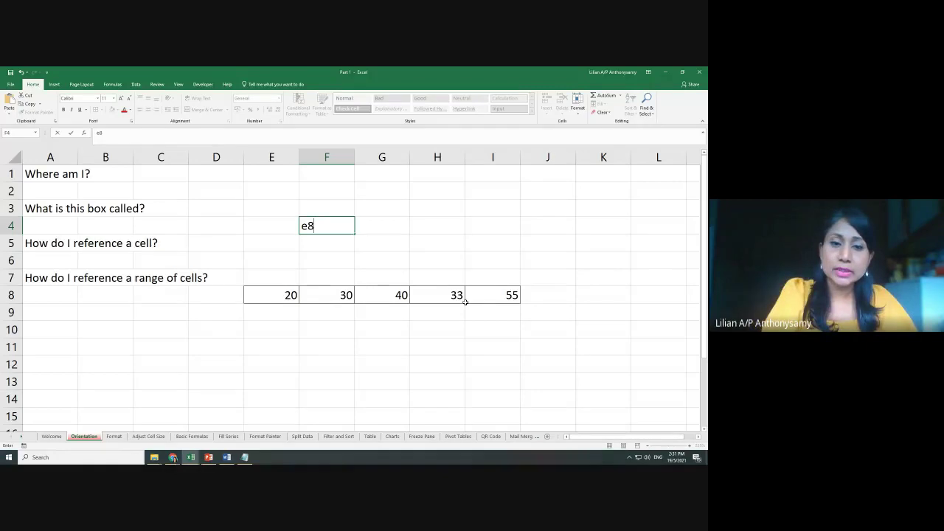
type(":")
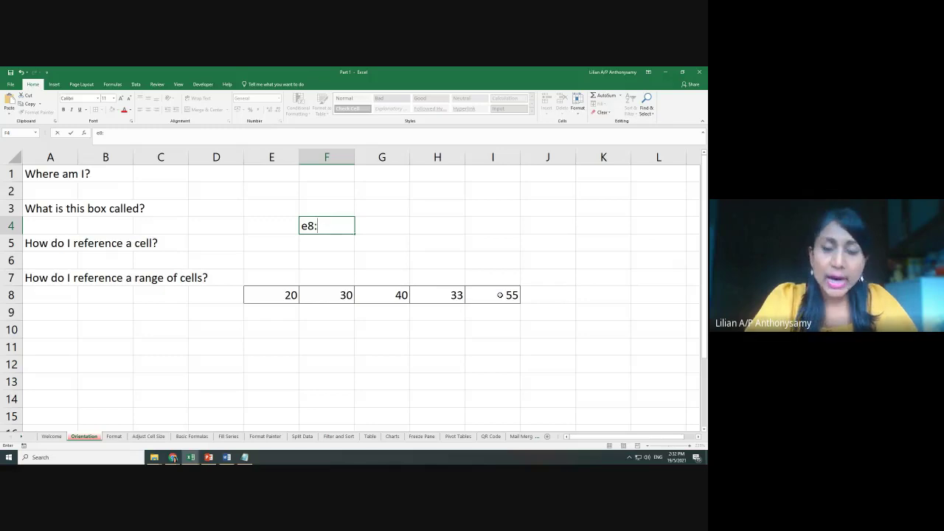
type("i")
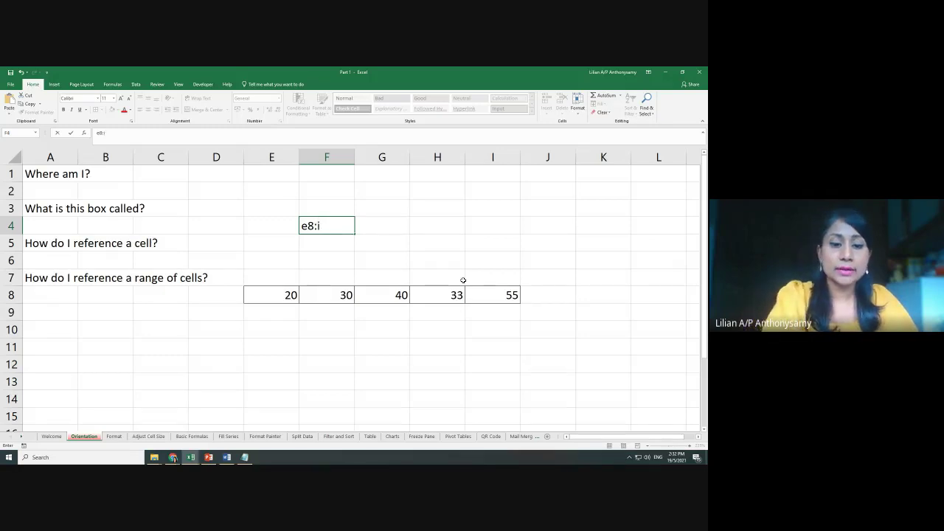
type("8")
left_click(448, 266)
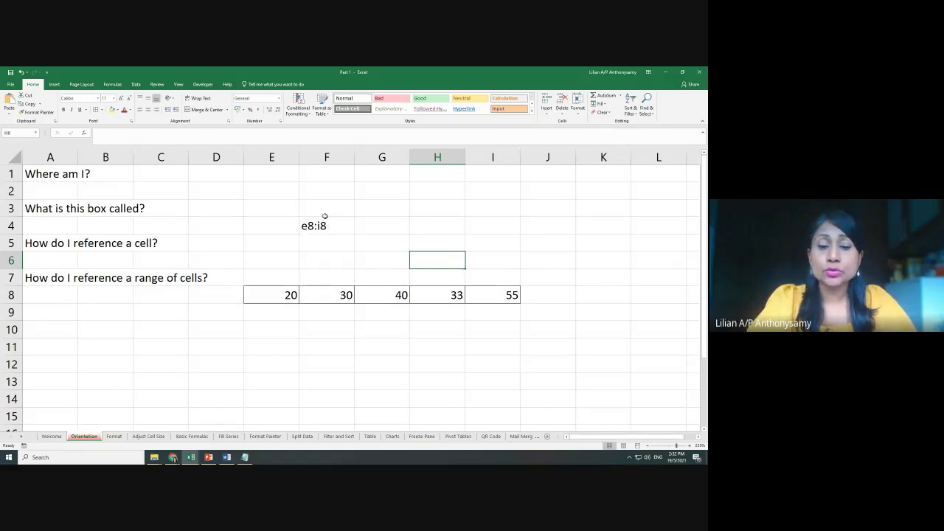
left_click(275, 295)
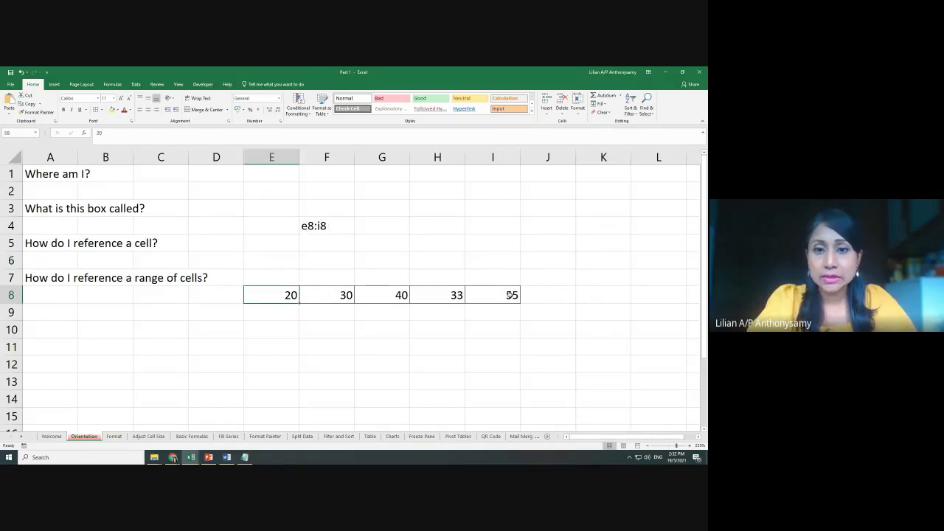
left_click(511, 296)
Enter the reference E8:i8 in cell F5, correcting its first letter to a capital E
left_click(318, 247)
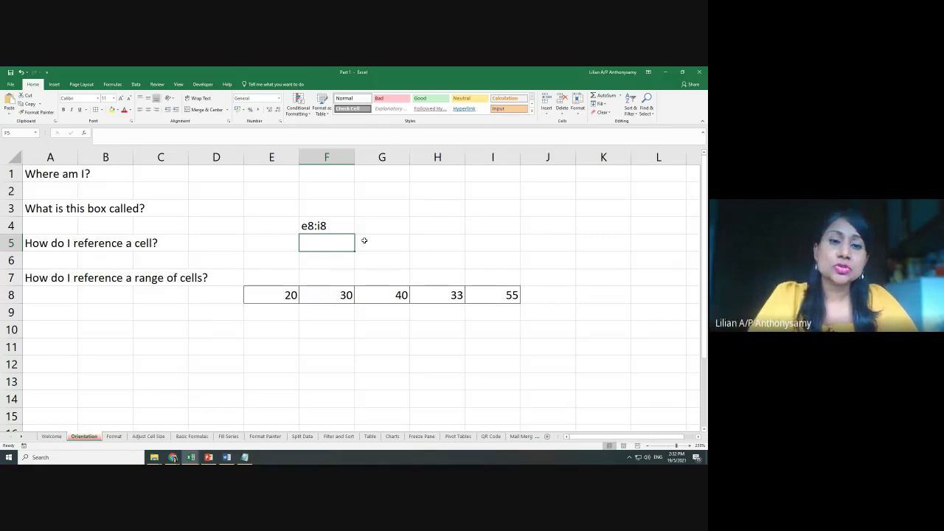
type("E")
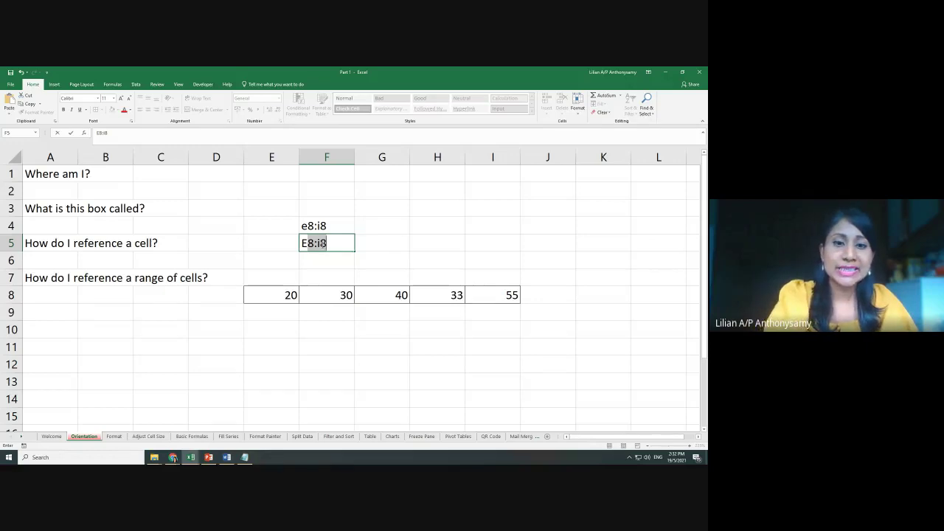
type("E")
key("BackSpace")
type("*")
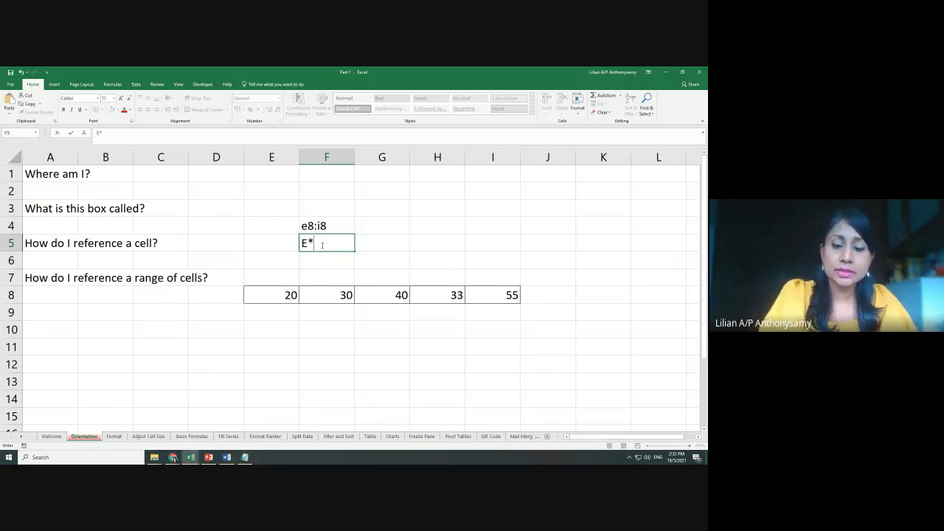
type("8")
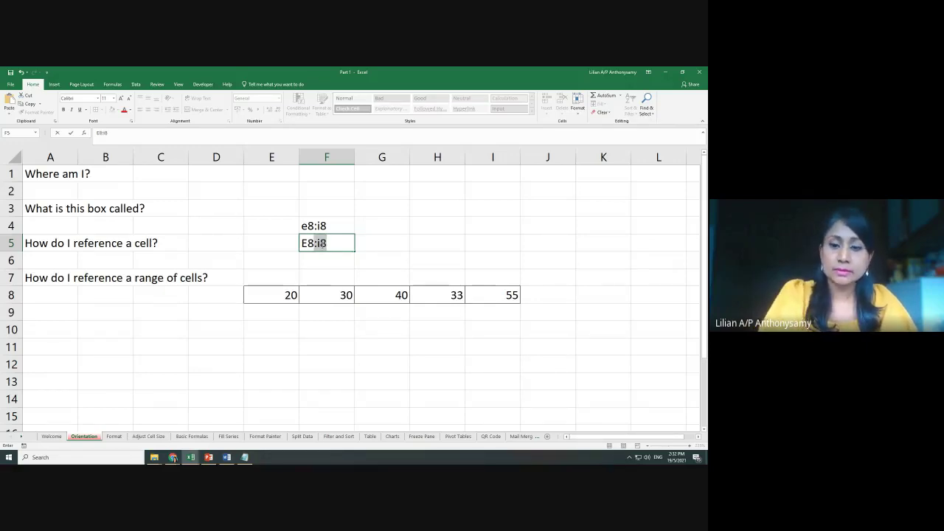
left_click(375, 251)
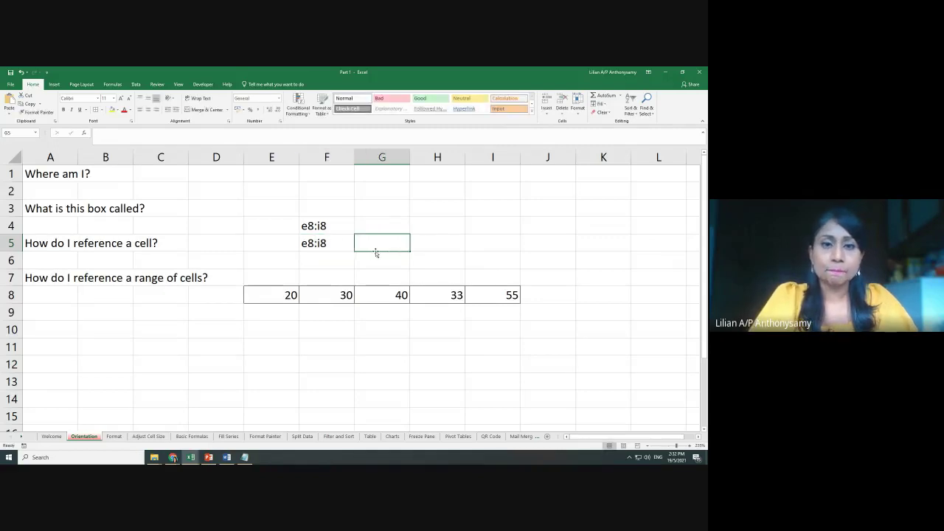
double_click(306, 245)
key("BackSpace")
type("E")
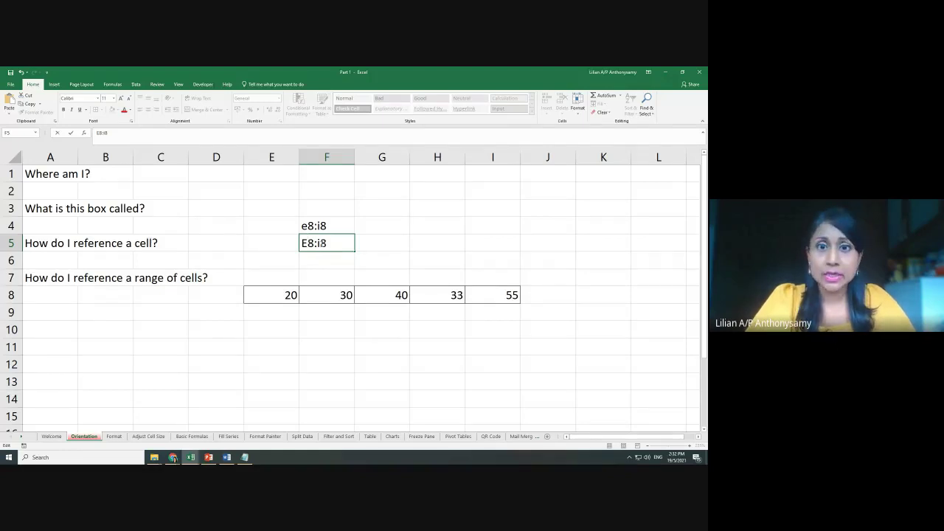
Type the note 'not case sensitive' into H4, fixing the typos
left_click(432, 228)
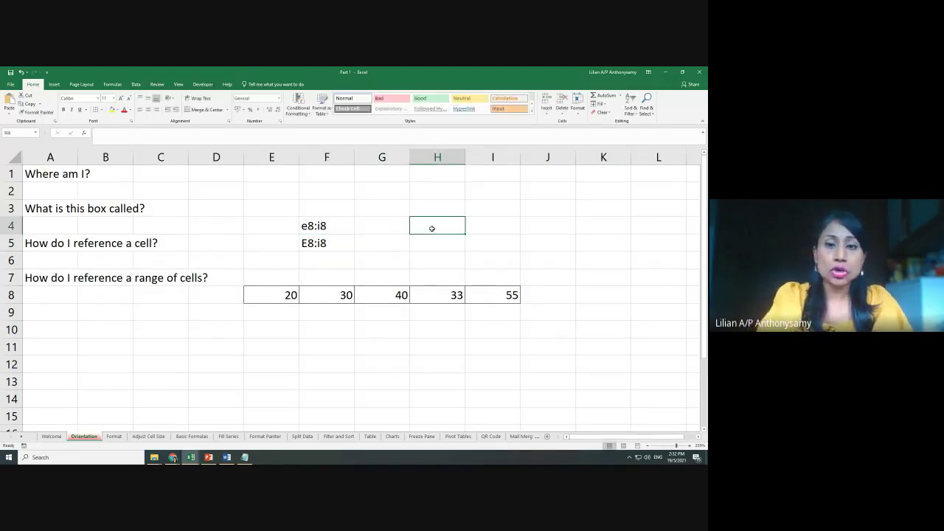
type("mp")
key("BackSpace")
key("BackSpace")
type("np")
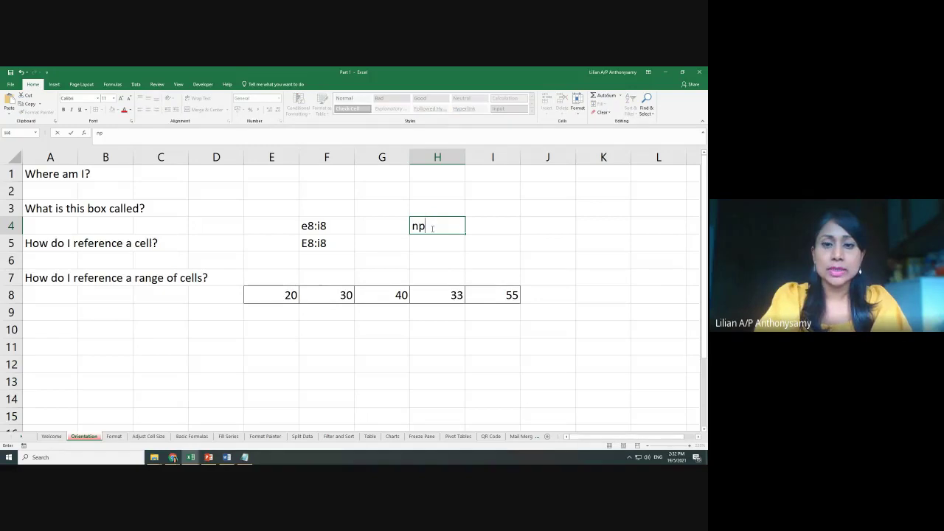
key("BackSpace")
type("ot case ")
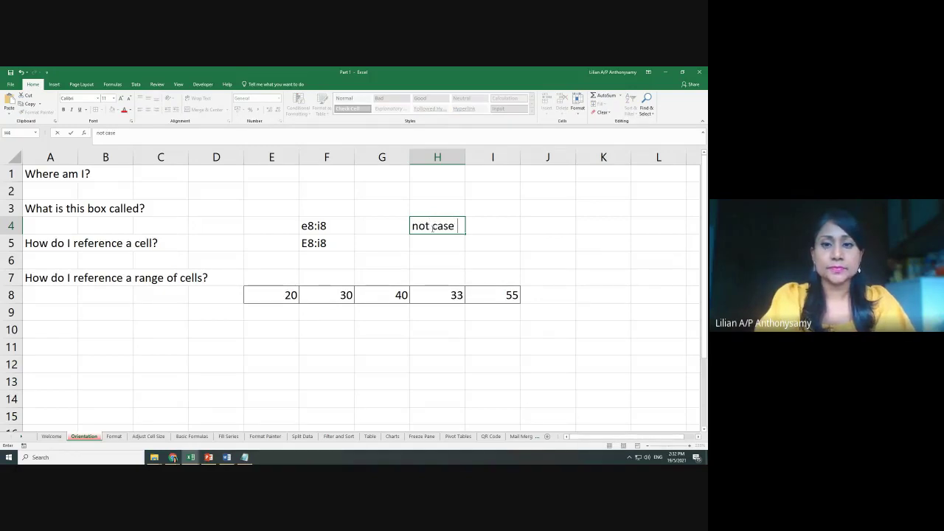
type("sensitie")
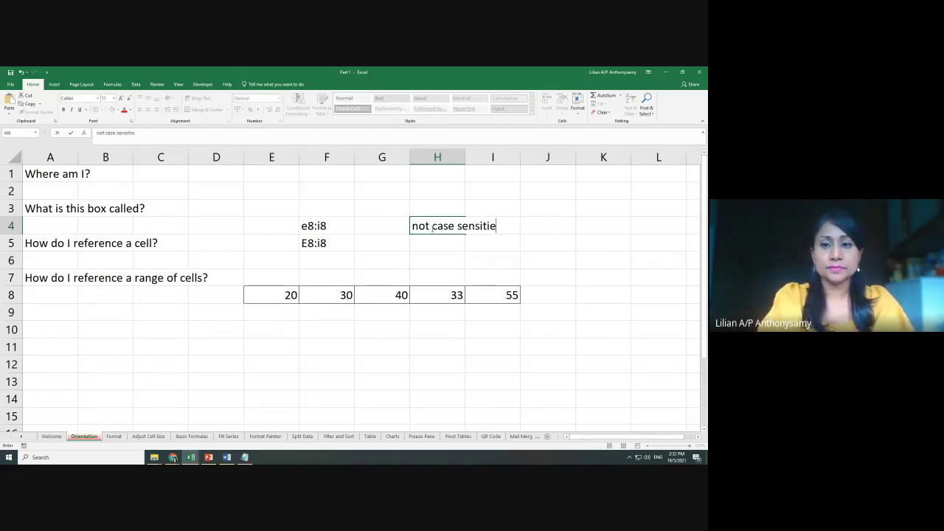
type("ve")
key("BackSpace")
key("BackSpace")
key("BackSpace")
type("v")
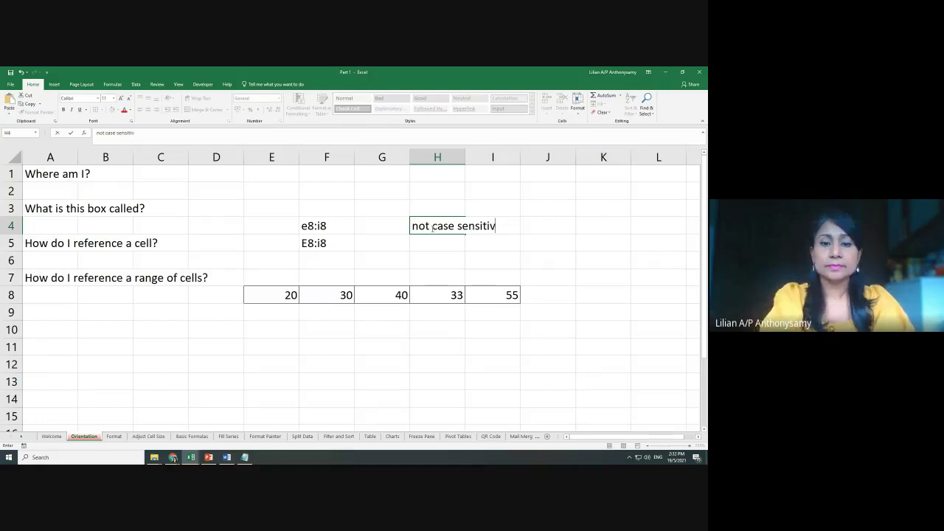
type("e")
left_click(452, 310)
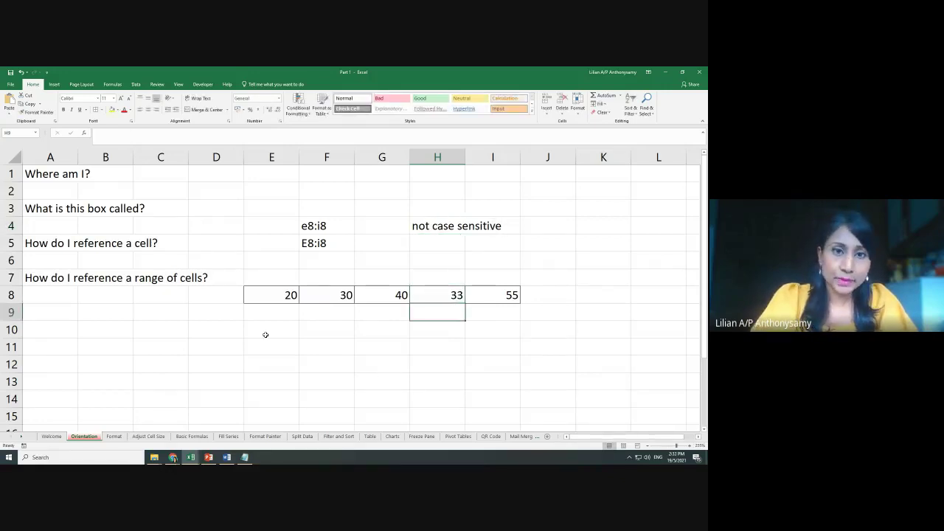
Go to the Format sheet, zoom in, and select the allowance value 5000000 in A2
left_click(114, 437)
left_click(299, 284)
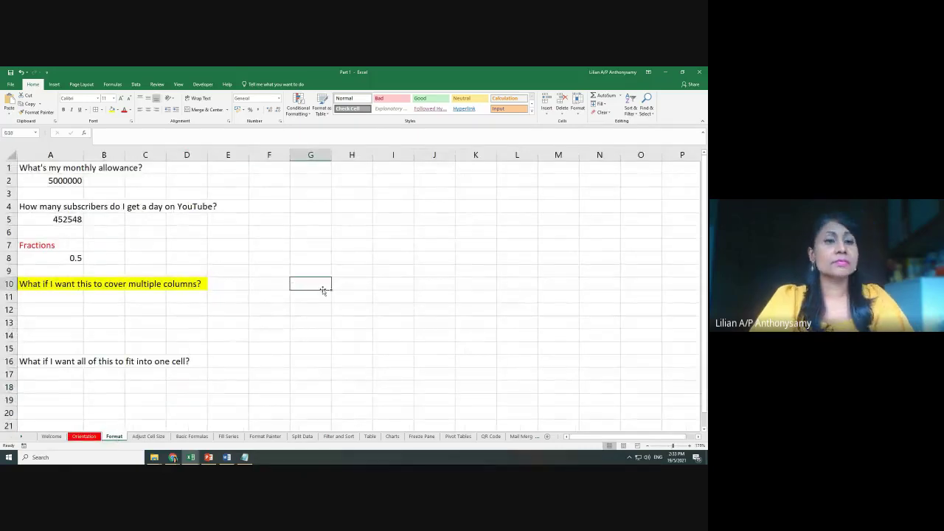
scroll(323, 314, "up", 3, "ctrl")
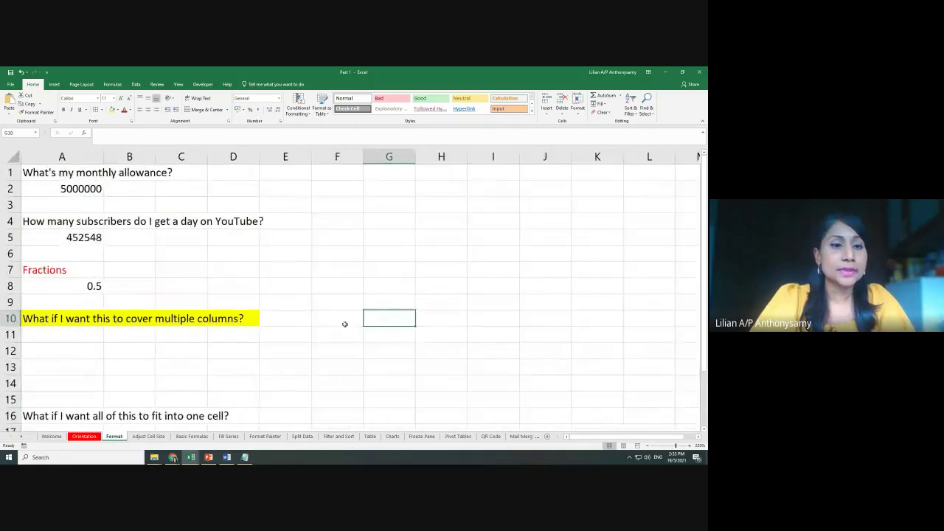
scroll(345, 324, "up", 2, "ctrl")
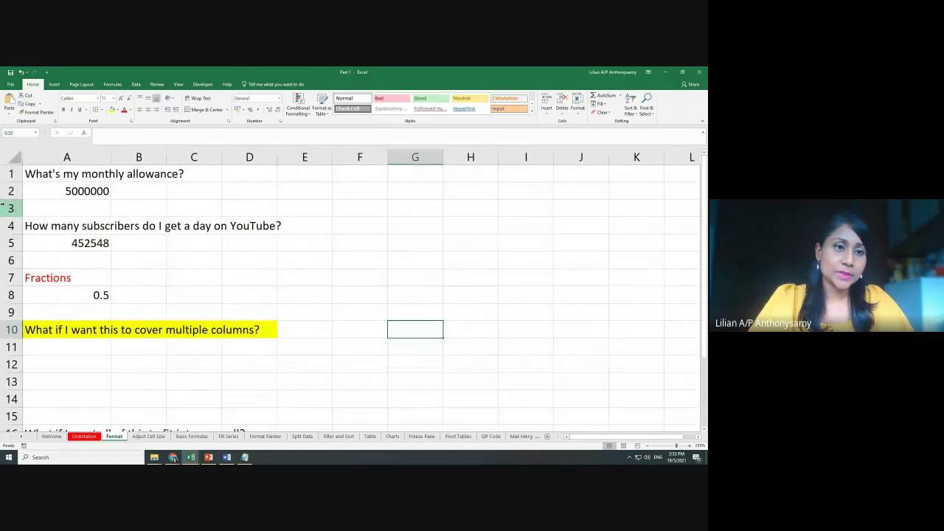
left_click(76, 195)
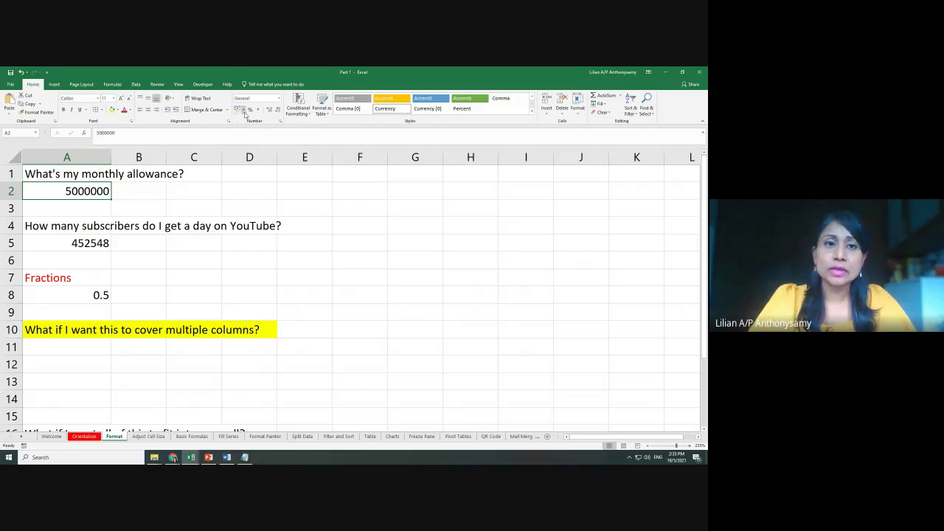
Format A2's allowance as RM English (Malaysia) accounting, displaying RM 5,000,000.00
left_click(244, 110)
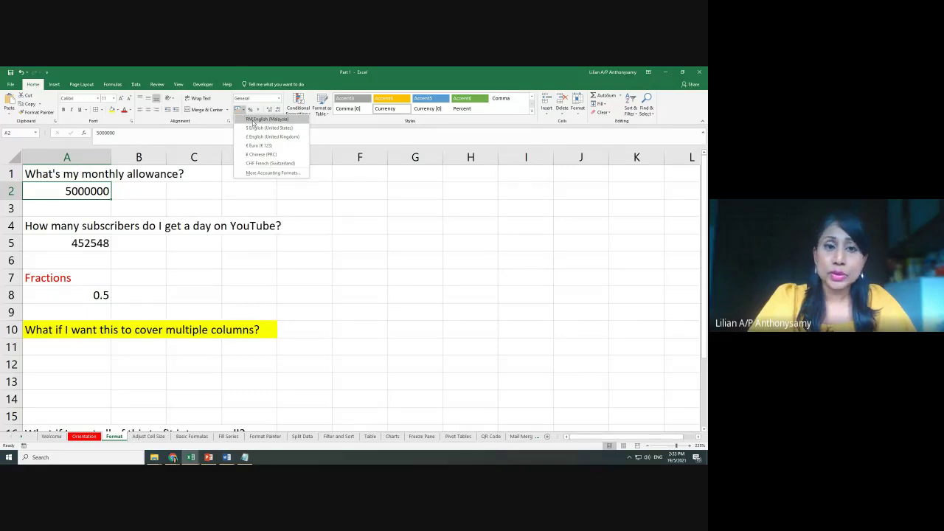
left_click(253, 120)
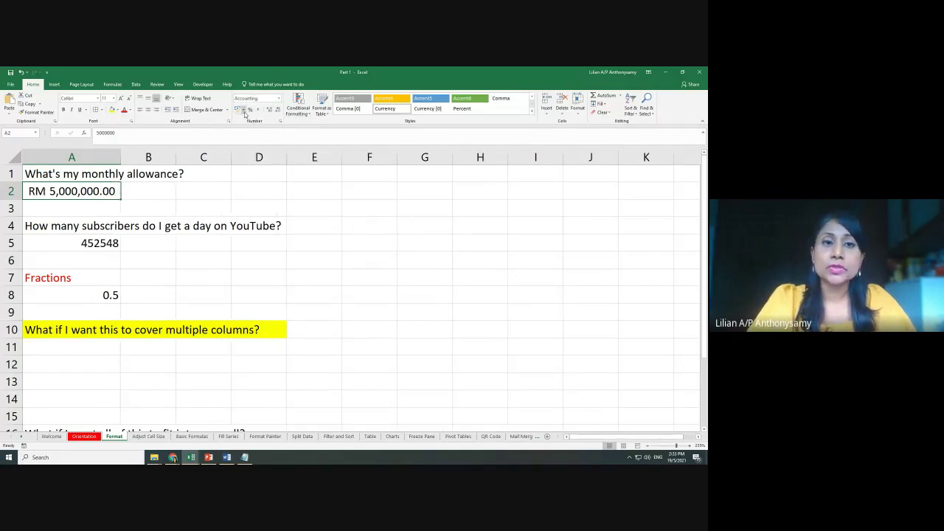
left_click(244, 114)
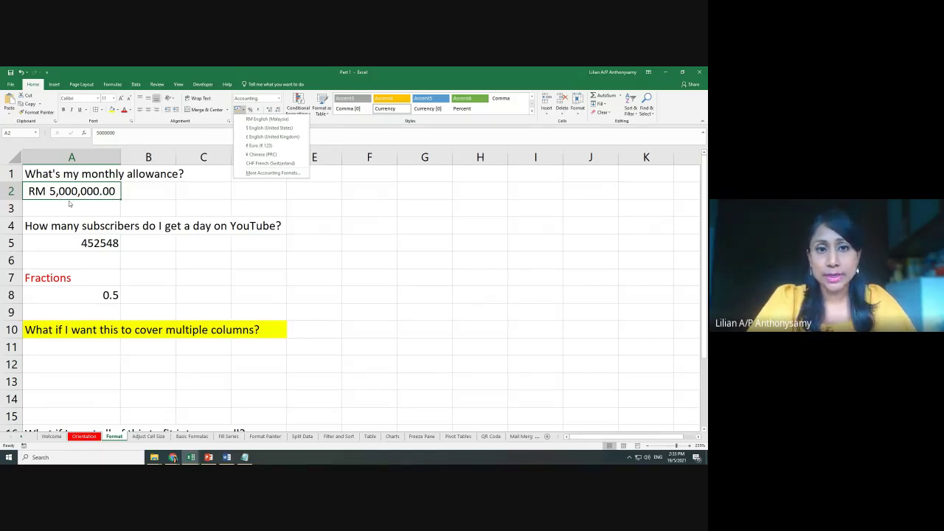
key("Escape")
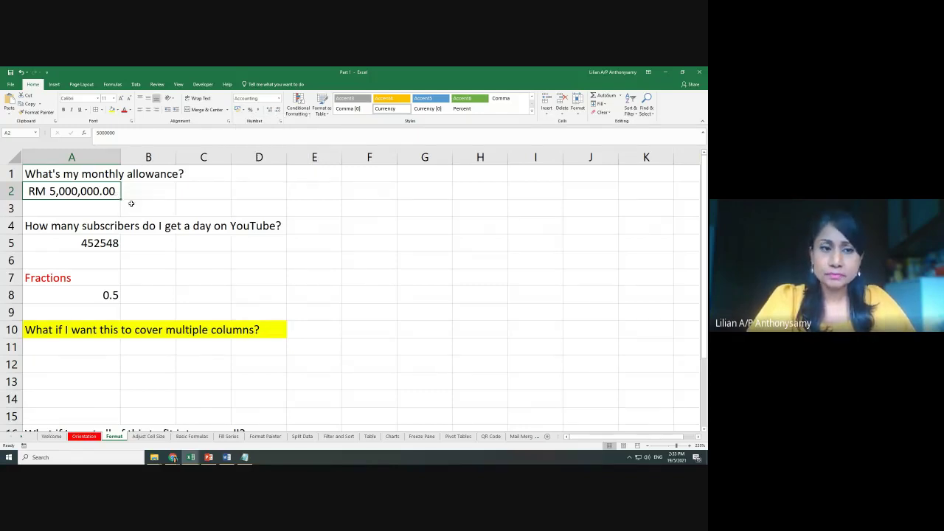
left_click_drag(33, 170, 52, 190)
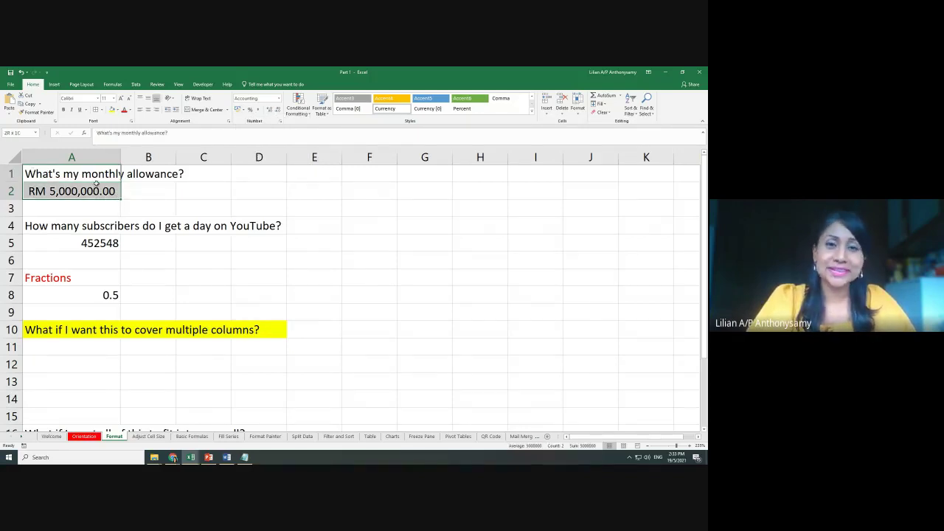
left_click(152, 185)
left_click(97, 191)
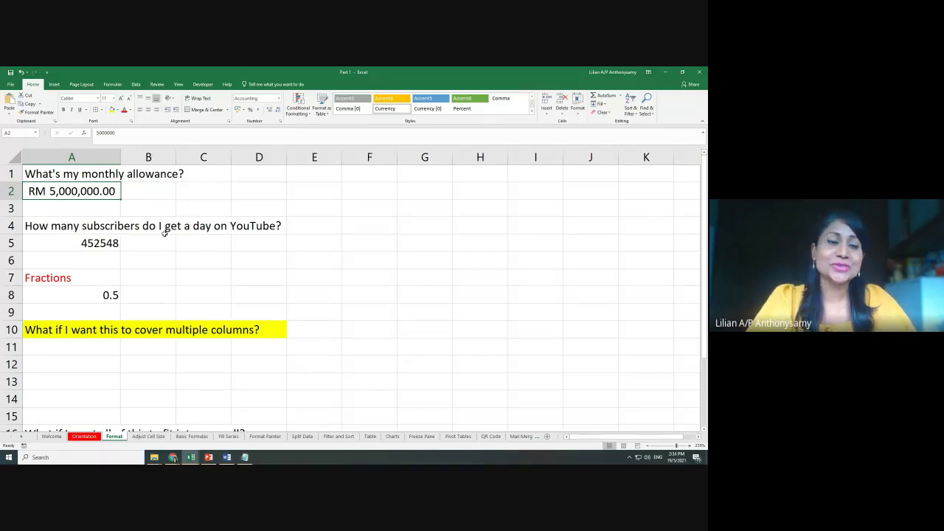
left_click(102, 243)
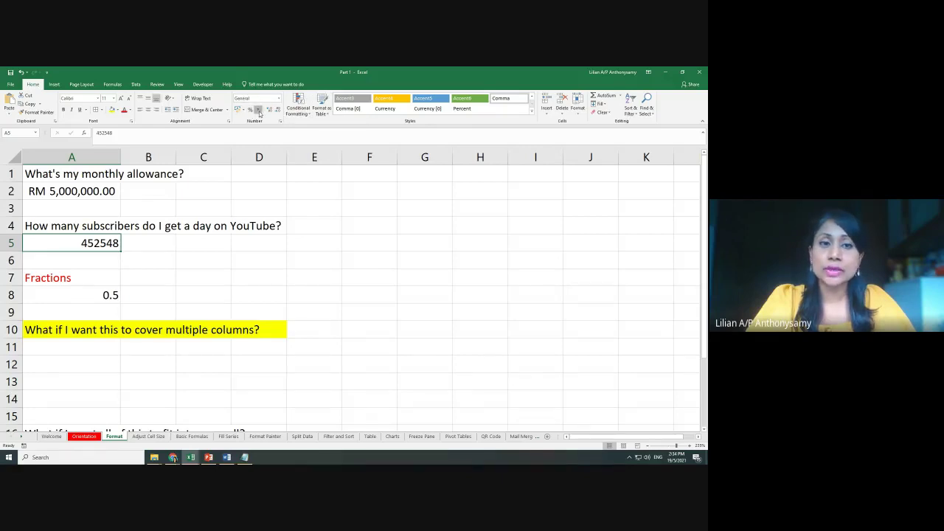
Give A5 comma style with zero decimals (452,548) and enter the plain comparison number 552548 in C5
left_click(259, 110)
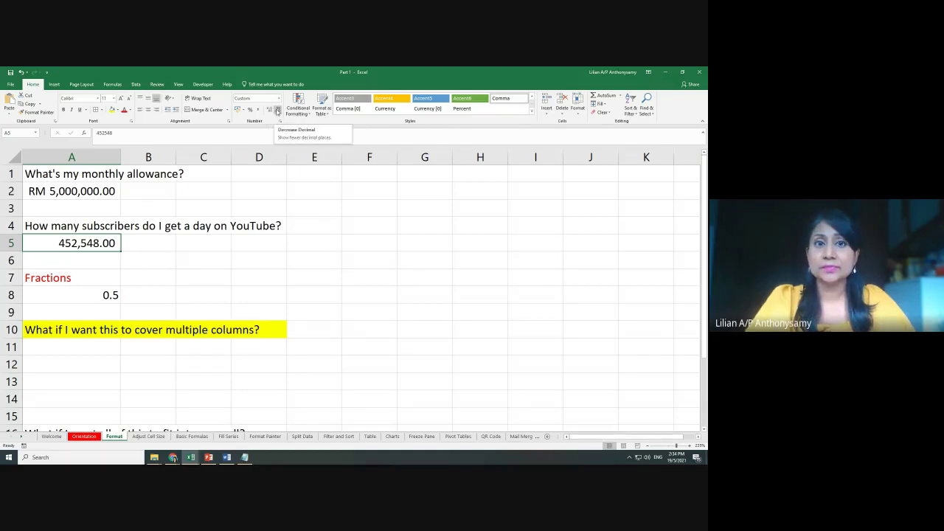
left_click(279, 110)
left_click(278, 110)
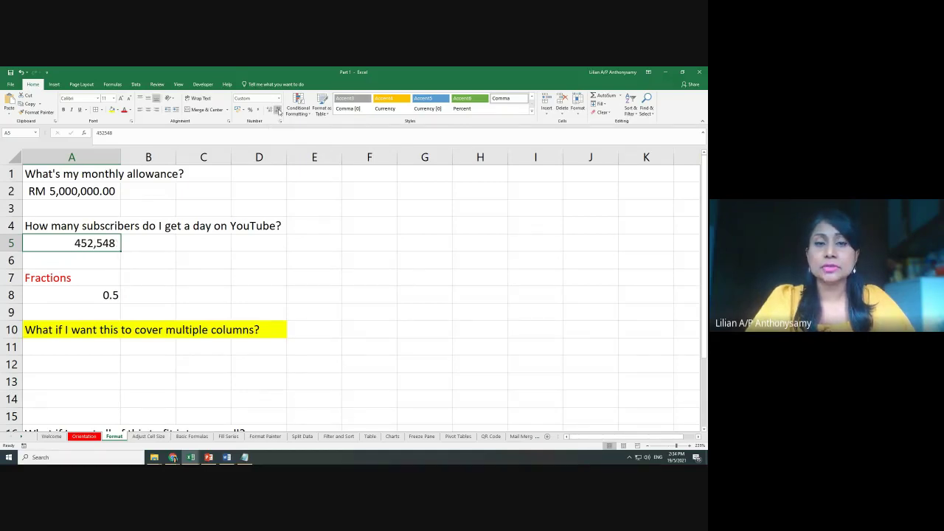
left_click(197, 245)
type("5")
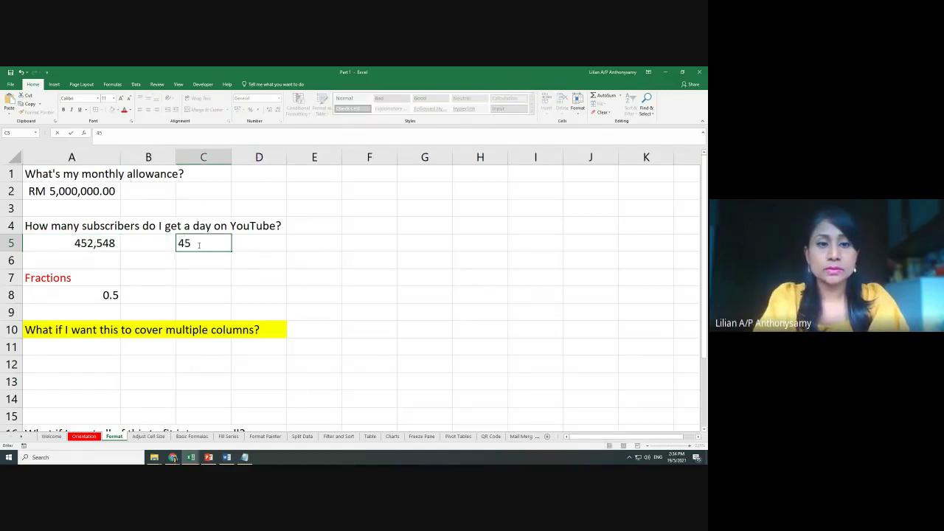
type("5254")
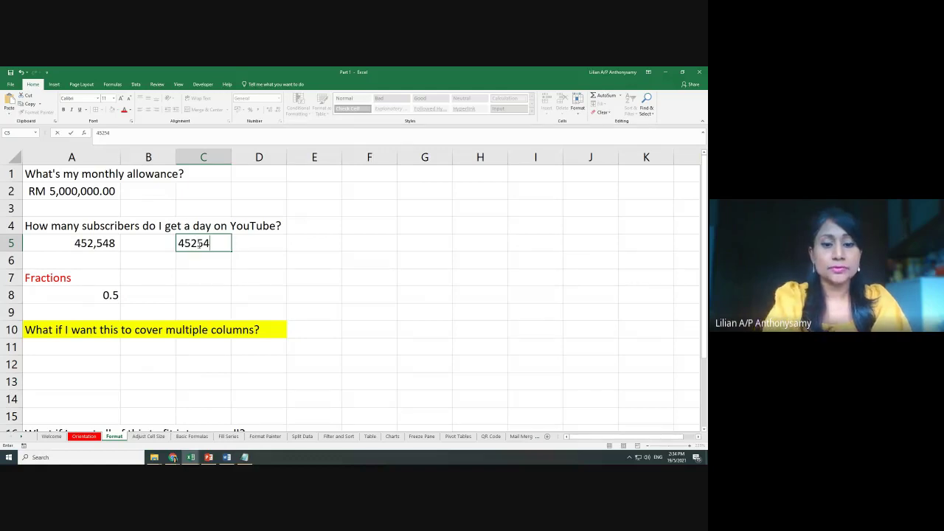
type("8")
key("Return")
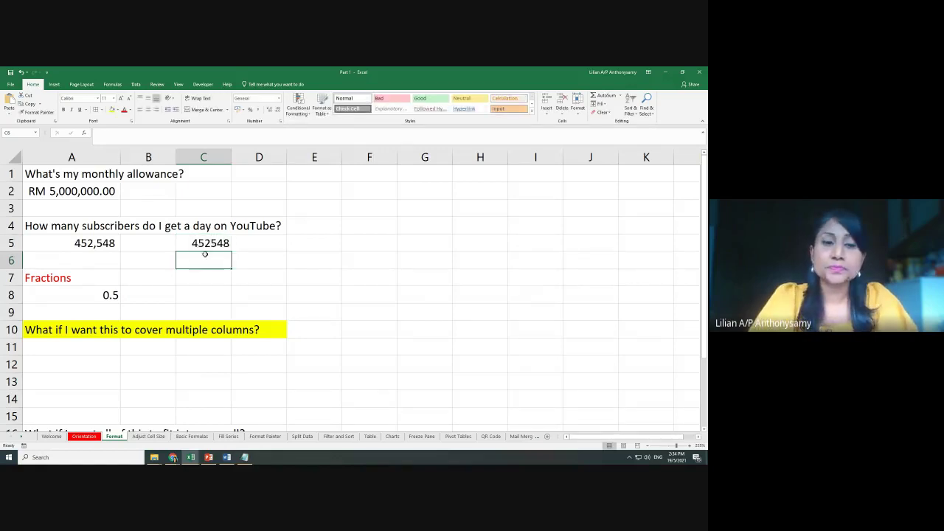
left_click(102, 296)
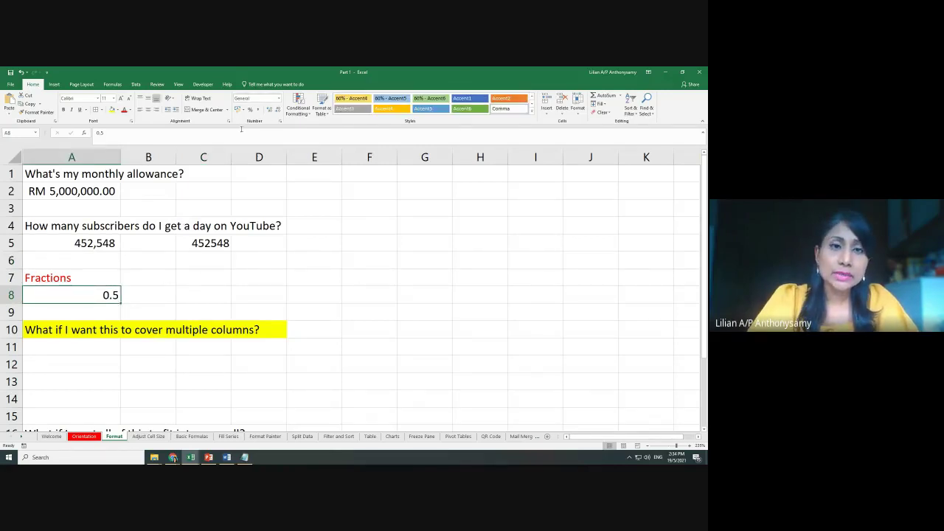
Format A8's 0.5 as the fraction 1/2, and enter 0.75 in C8 formatted as 3/4
left_click(279, 98)
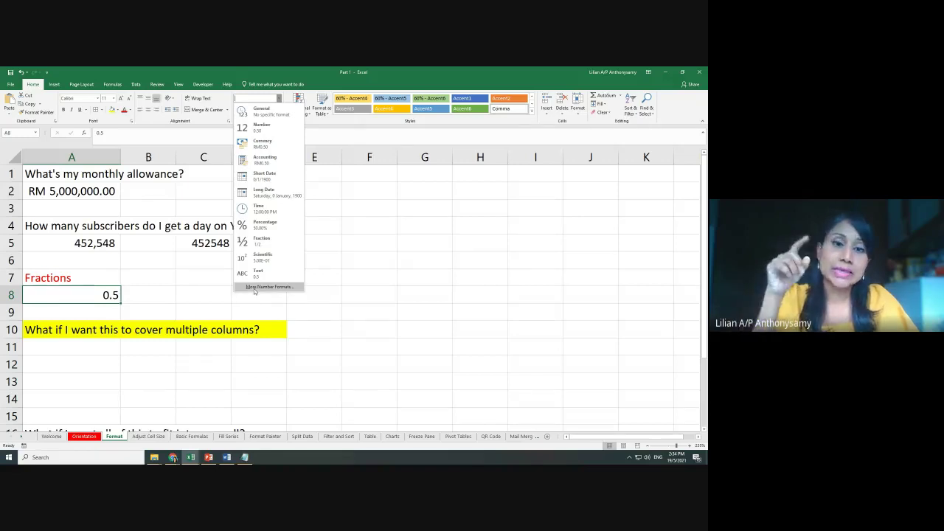
left_click(266, 244)
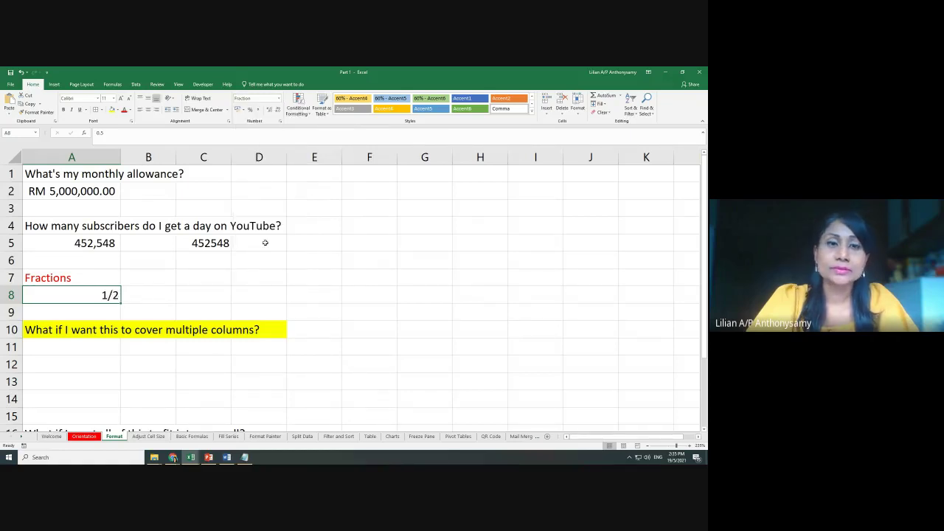
left_click(205, 293)
type("0")
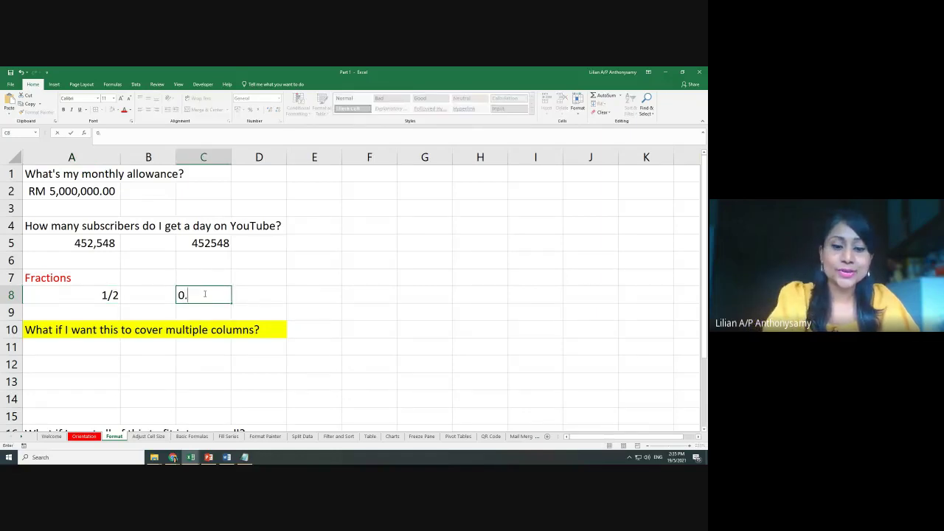
type(".74")
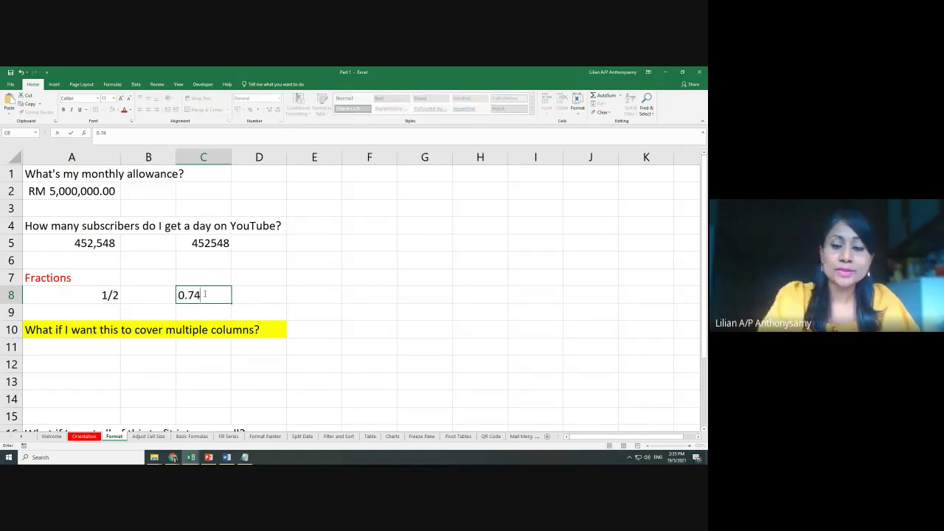
key("BackSpace")
type("5")
key("Tab")
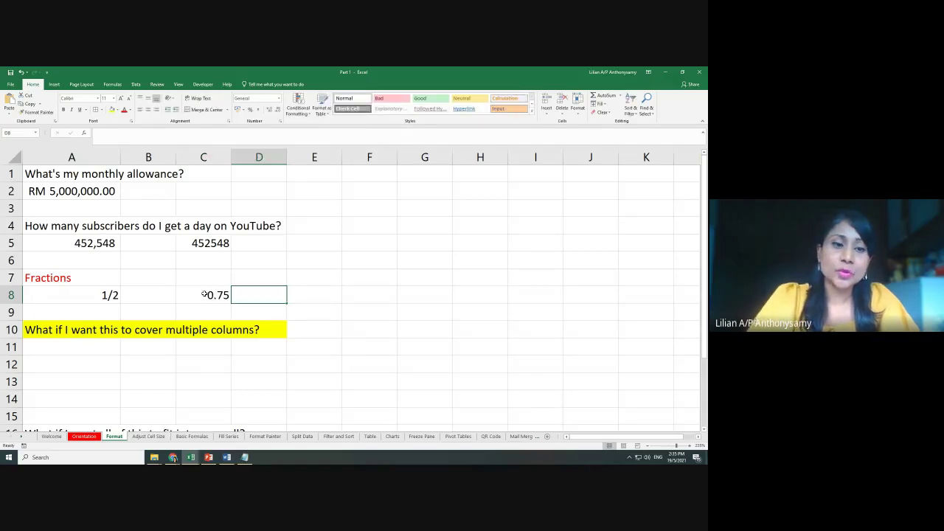
left_click(204, 294)
left_click(279, 99)
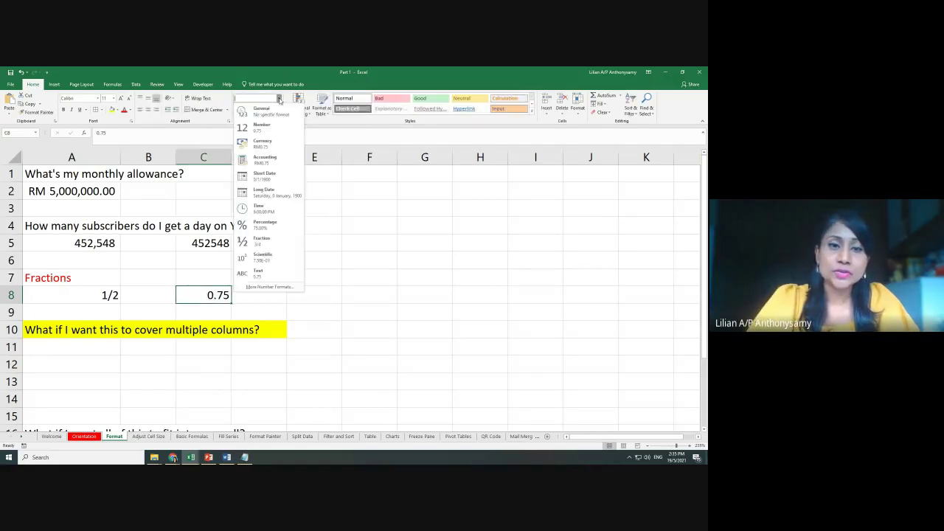
left_click(269, 245)
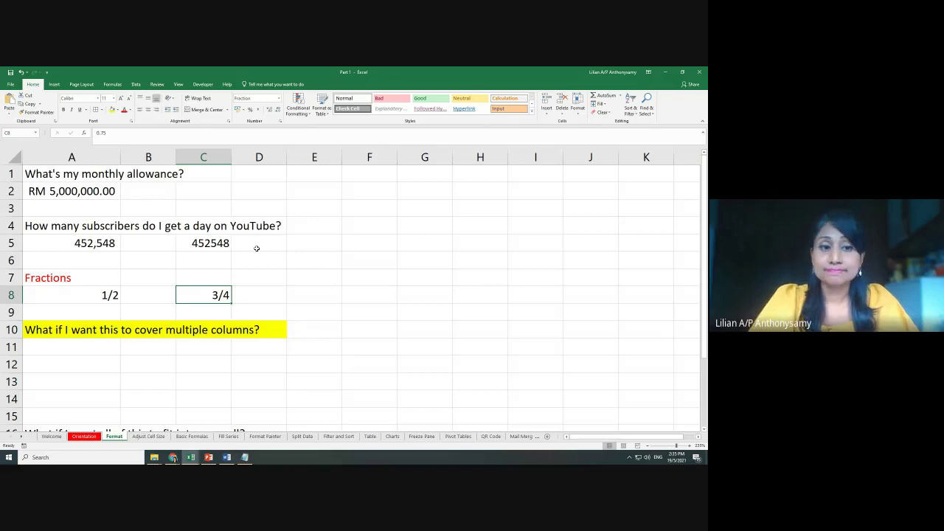
left_click(324, 287)
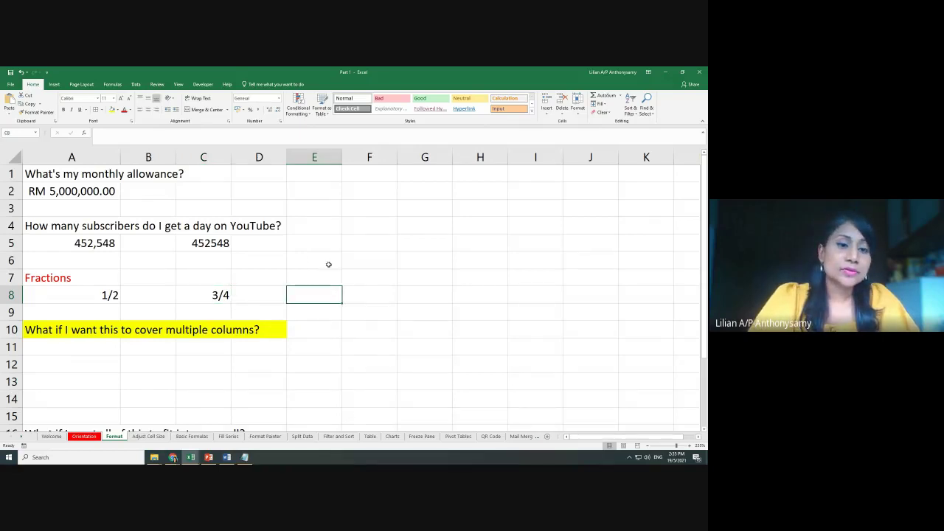
scroll(329, 264, "down", 2)
scroll(335, 267, "down", 1)
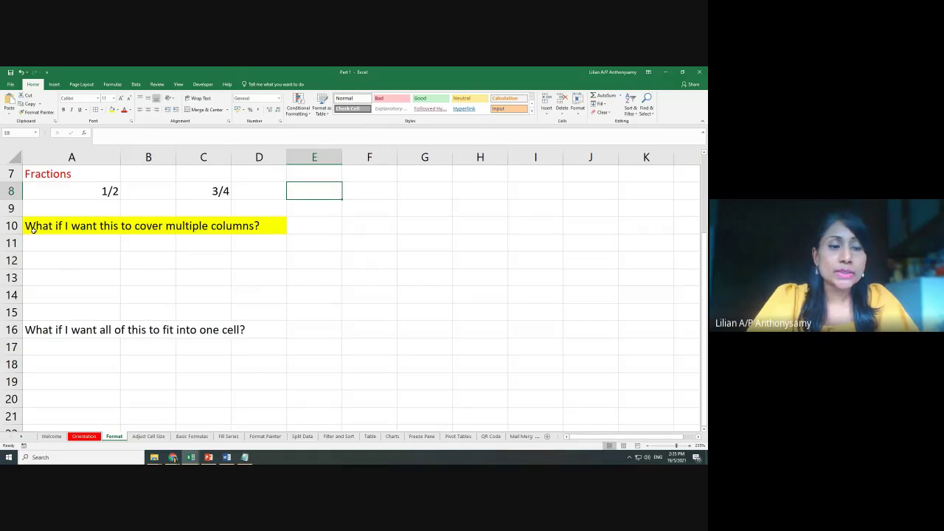
left_click(212, 229)
Inspect the yellow question in A10 and check that the neighbouring cells are empty
left_click(211, 248)
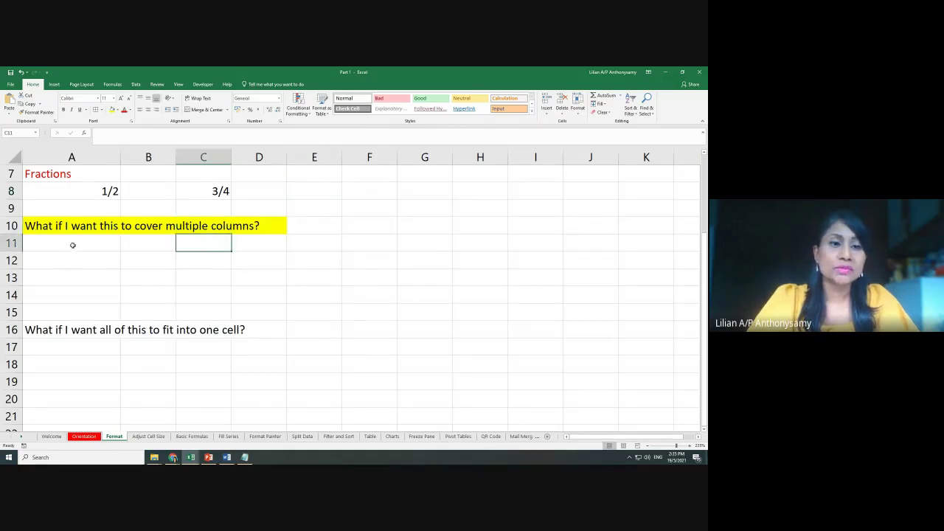
left_click(45, 229)
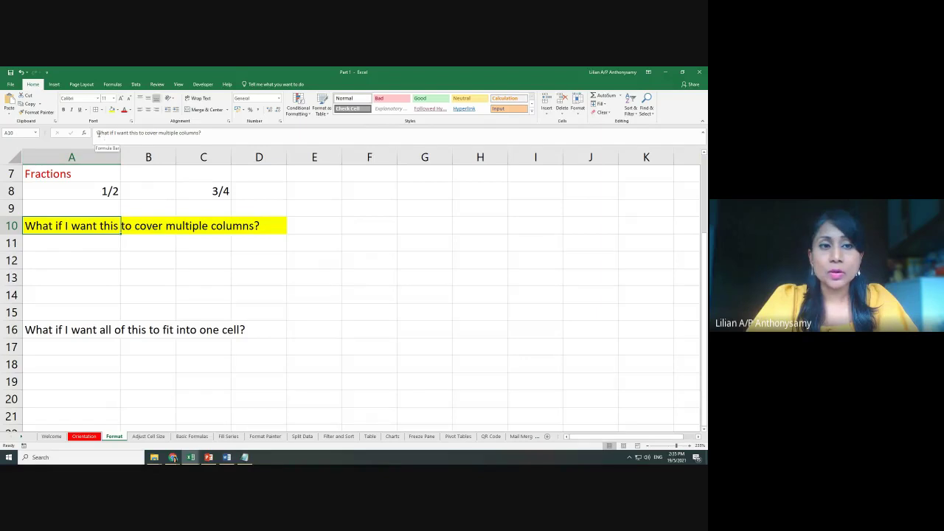
left_click_drag(98, 133, 201, 130)
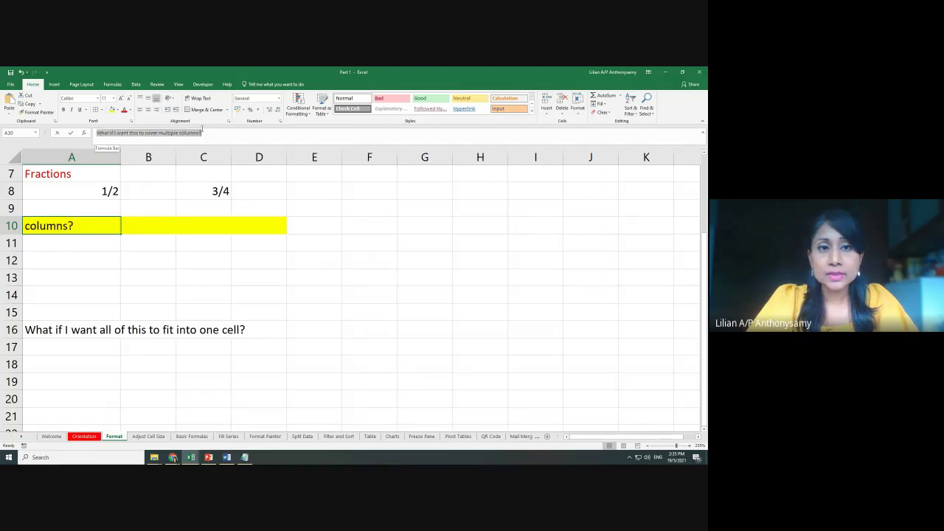
left_click(185, 255)
left_click(74, 224)
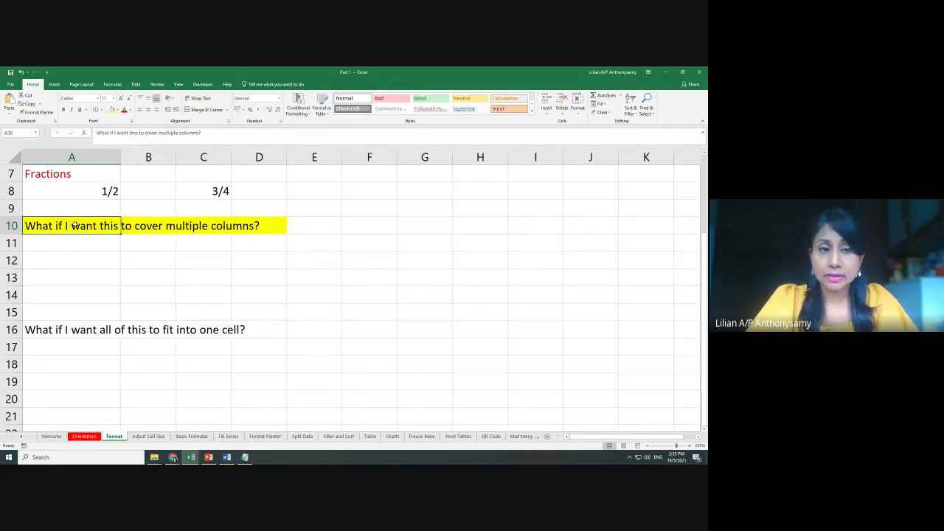
left_click(157, 228)
left_click(224, 229)
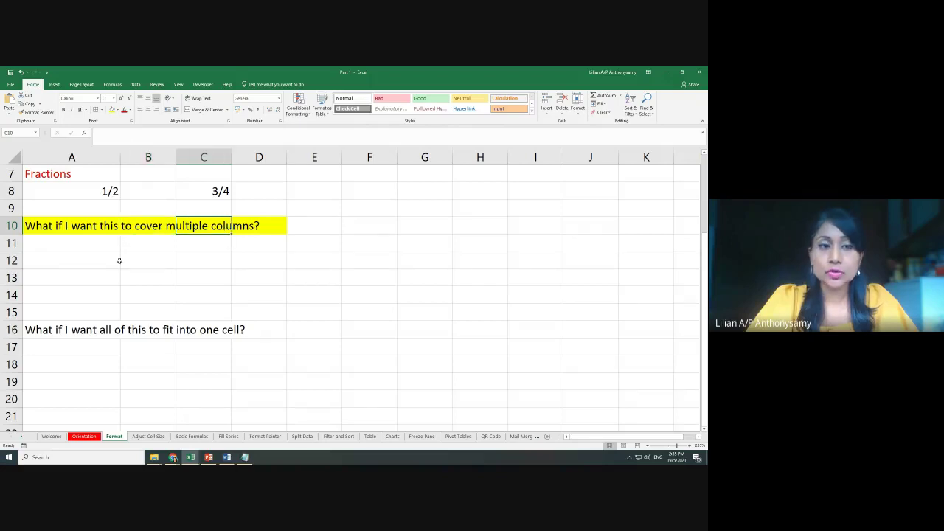
left_click(123, 260)
left_click(72, 224)
Merge and centre A10:D10, re-merging after a trial unmerge
left_click_drag(72, 225, 257, 226)
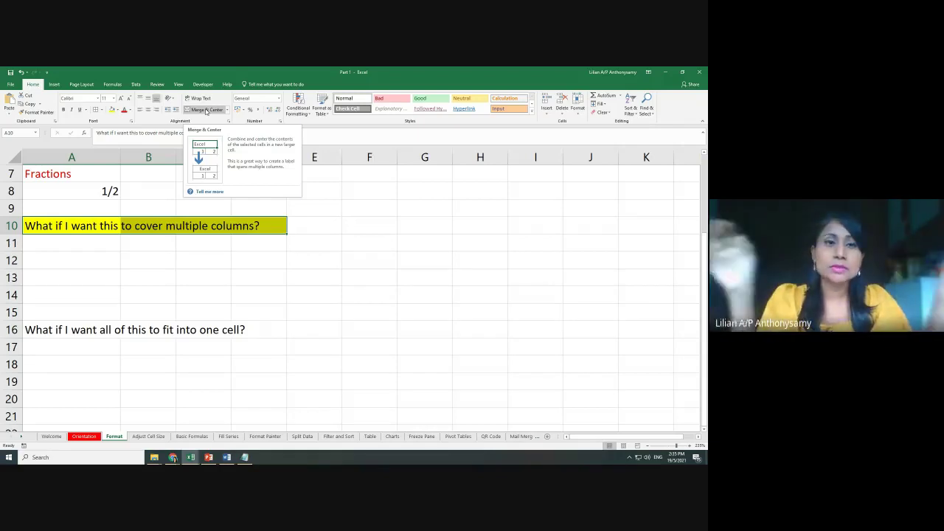
left_click(206, 110)
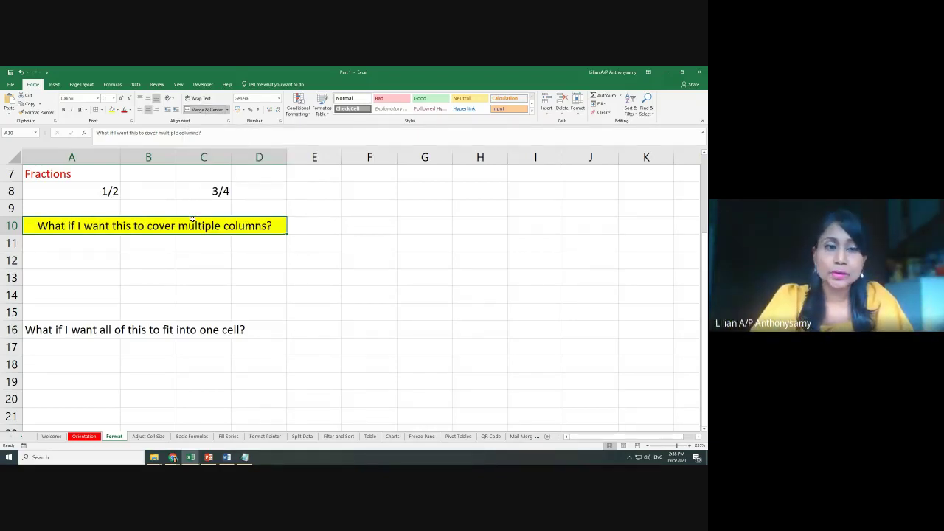
left_click(228, 110)
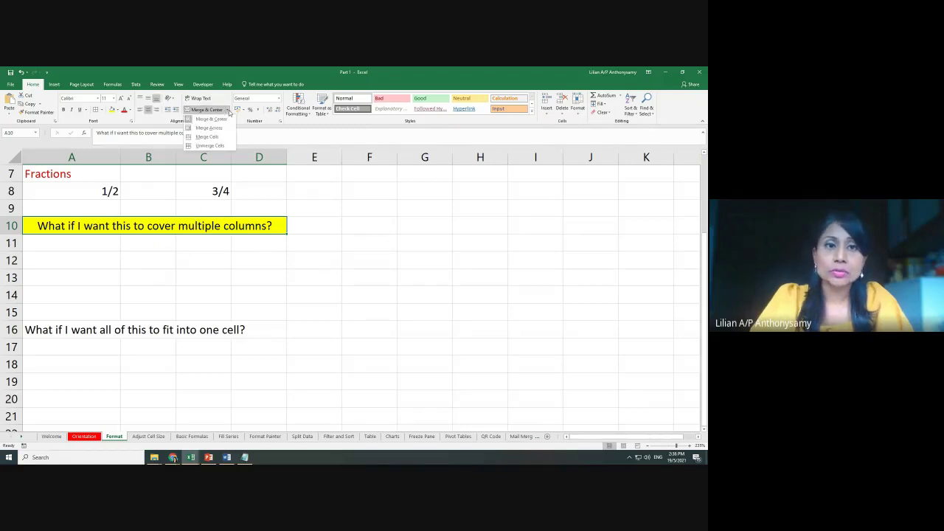
left_click(219, 149)
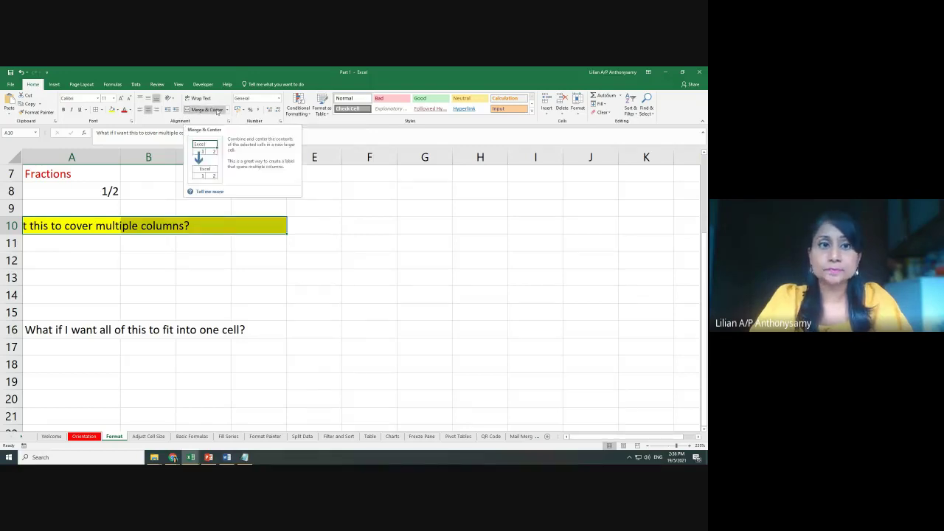
left_click(208, 110)
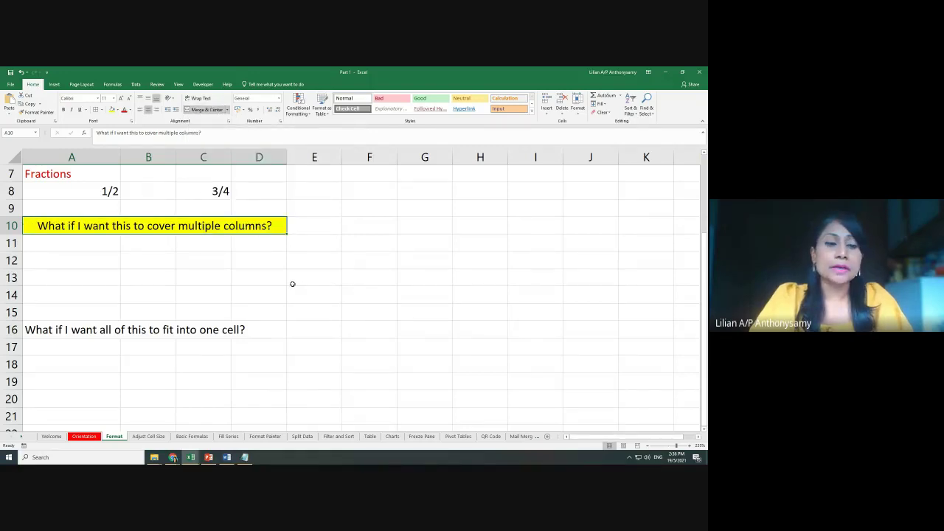
scroll(292, 284, "down", 2)
left_click(53, 231)
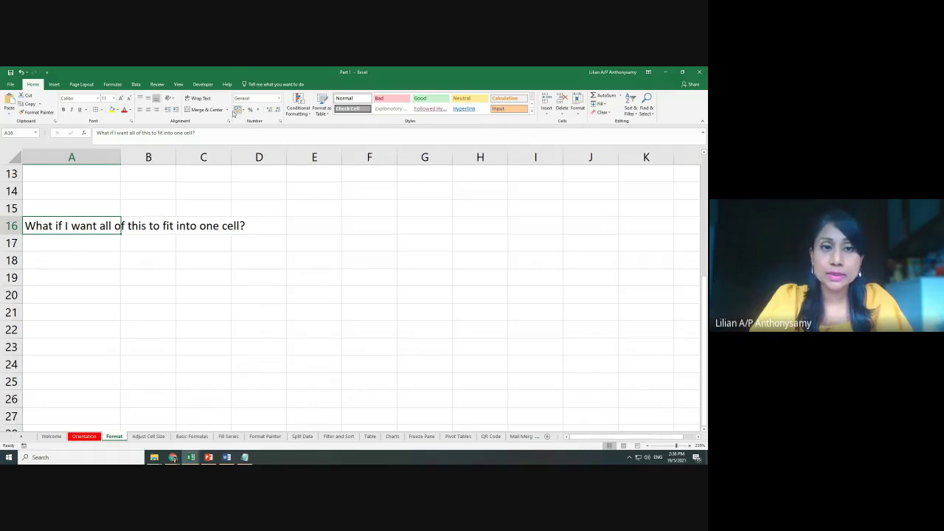
Turn on Wrap Text for A16 so the question fits on three lines
left_click(193, 99)
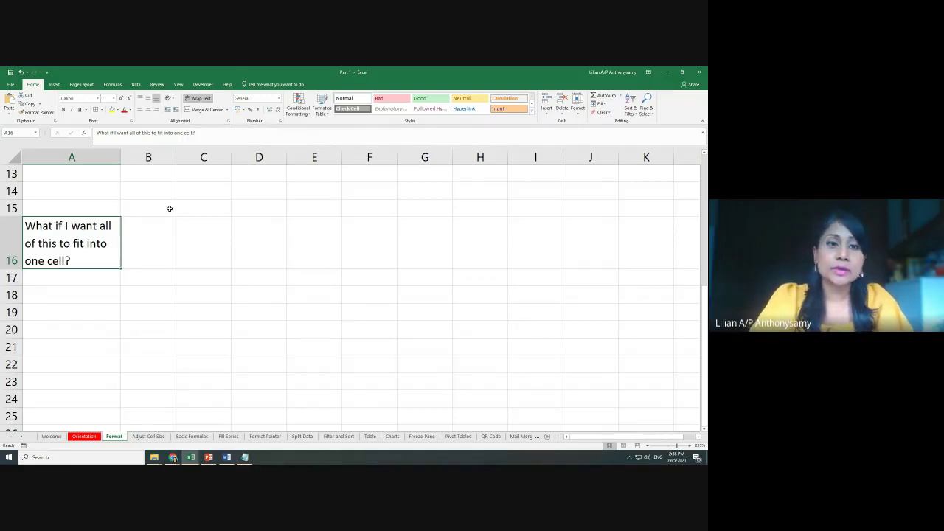
left_click(198, 99)
left_click(199, 99)
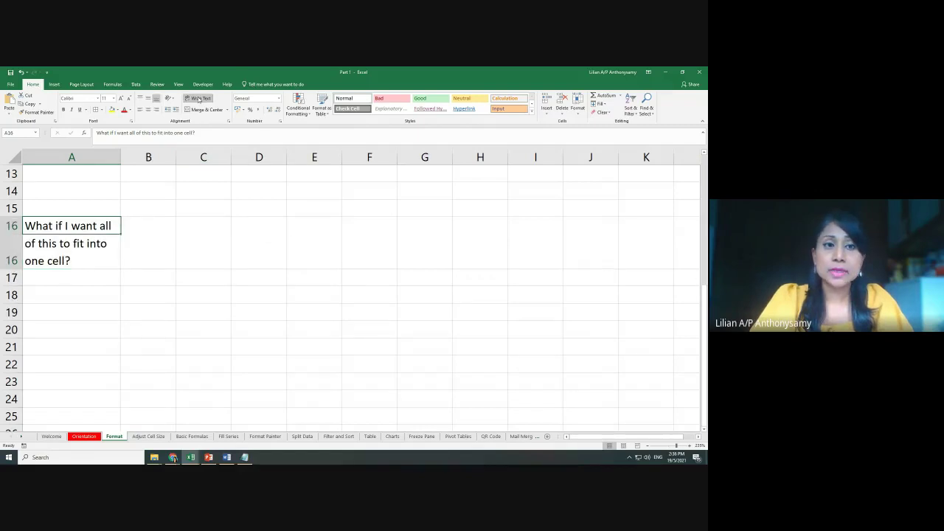
left_click(199, 99)
left_click(198, 99)
left_click(198, 99)
left_click(198, 99)
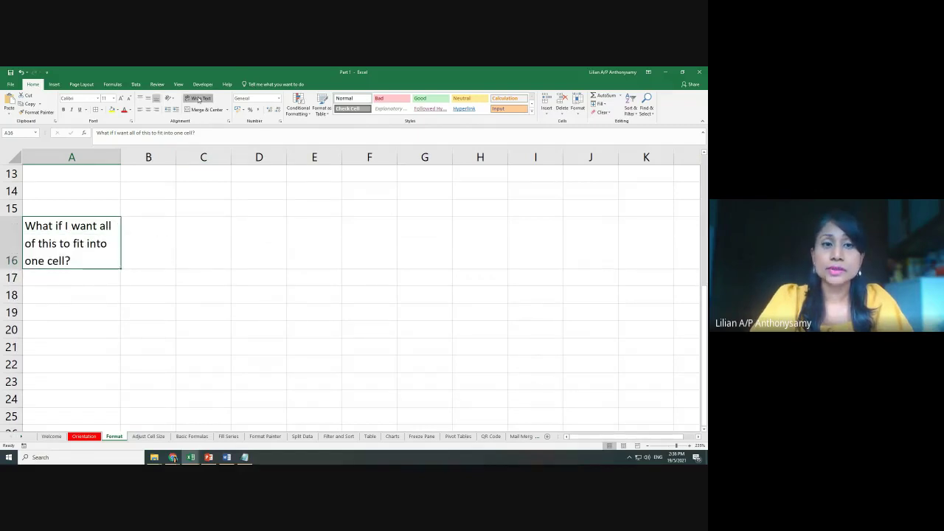
left_click(199, 99)
left_click(198, 99)
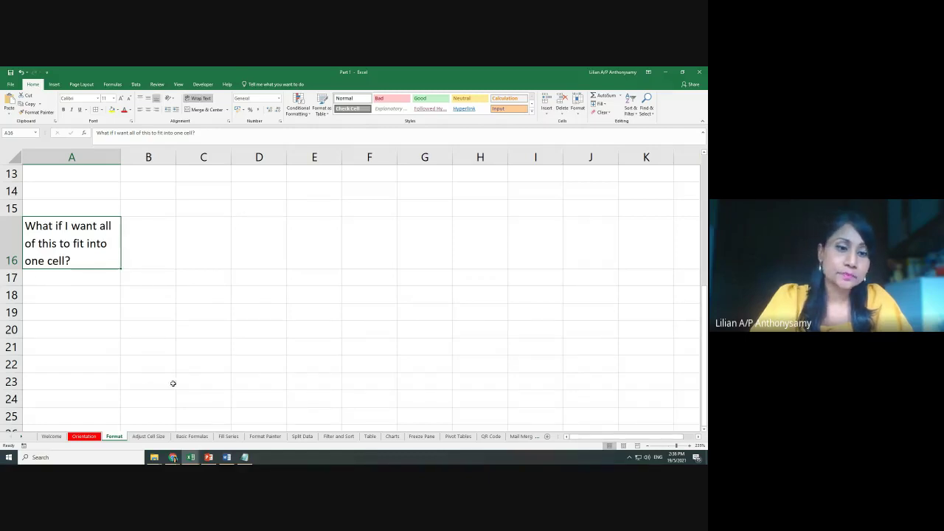
Go to the Adjust Cell Size sheet and scroll to view the car table
left_click(148, 436)
left_click(379, 357)
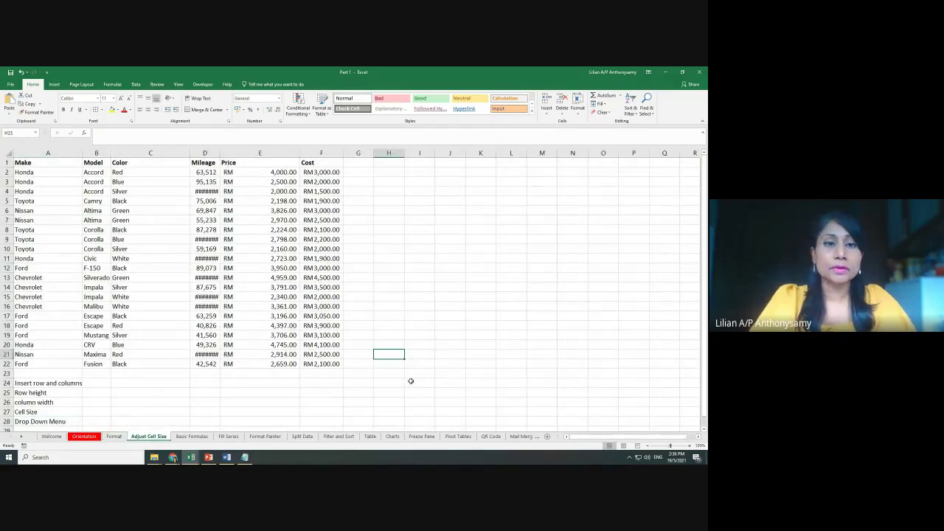
scroll(449, 391, "up", 4)
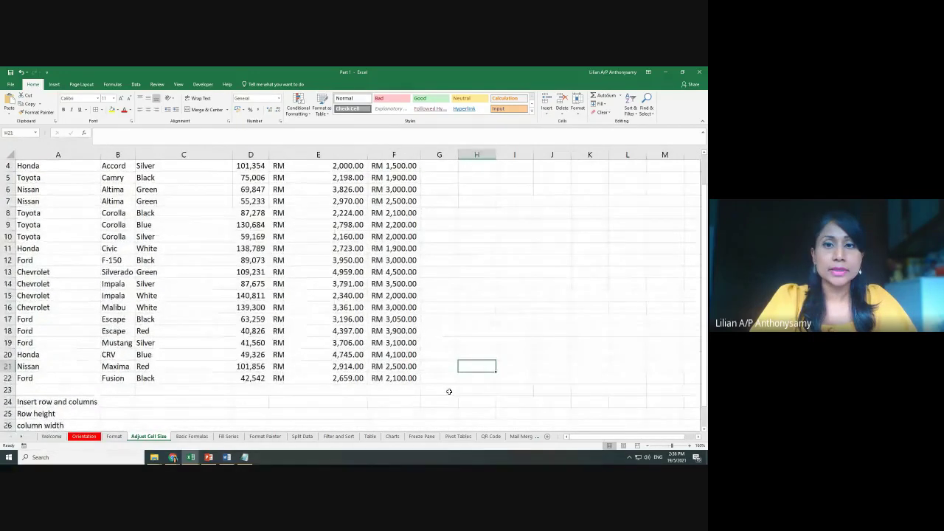
scroll(449, 392, "up", 1)
scroll(449, 392, "up", 1)
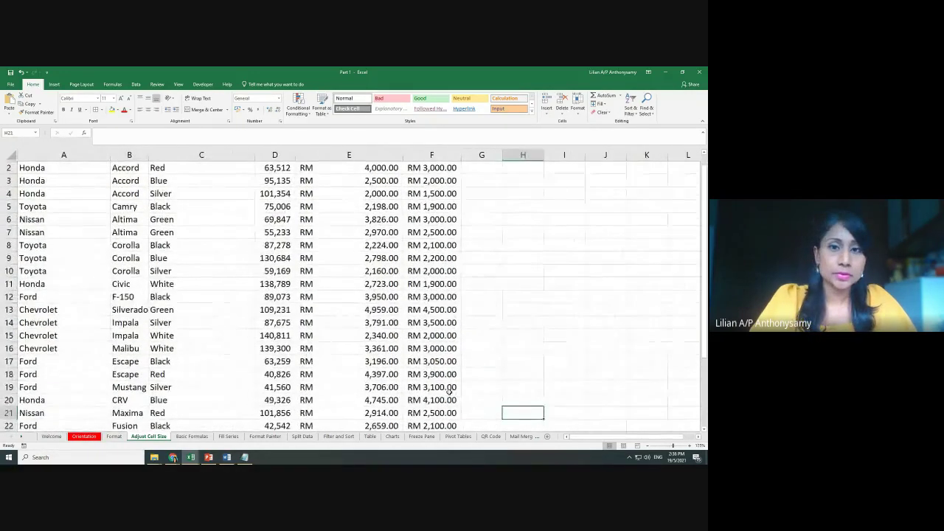
scroll(449, 392, "up", 1)
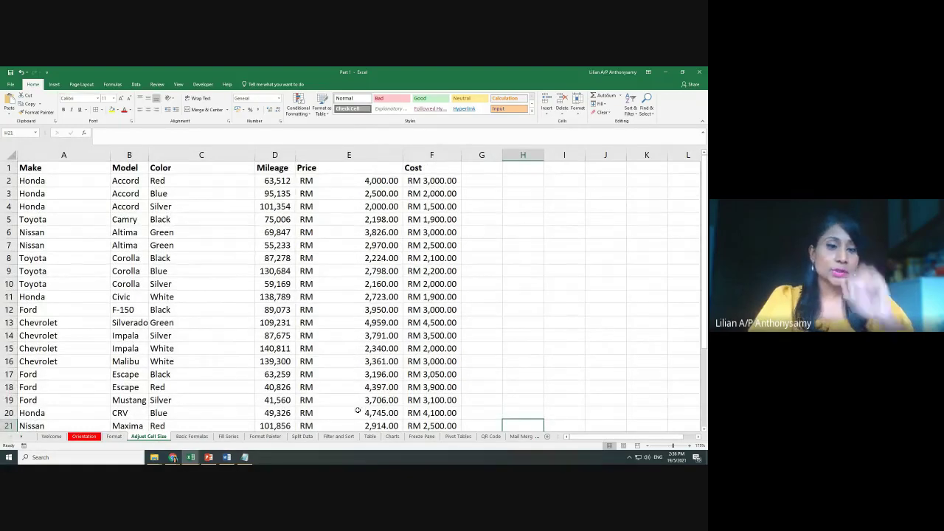
scroll(391, 371, "down", 1)
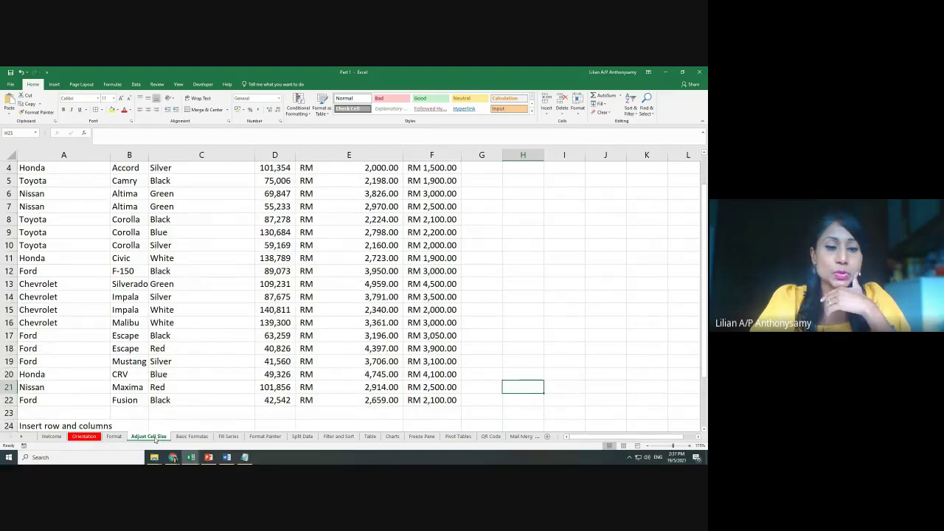
scroll(156, 414, "down", 4)
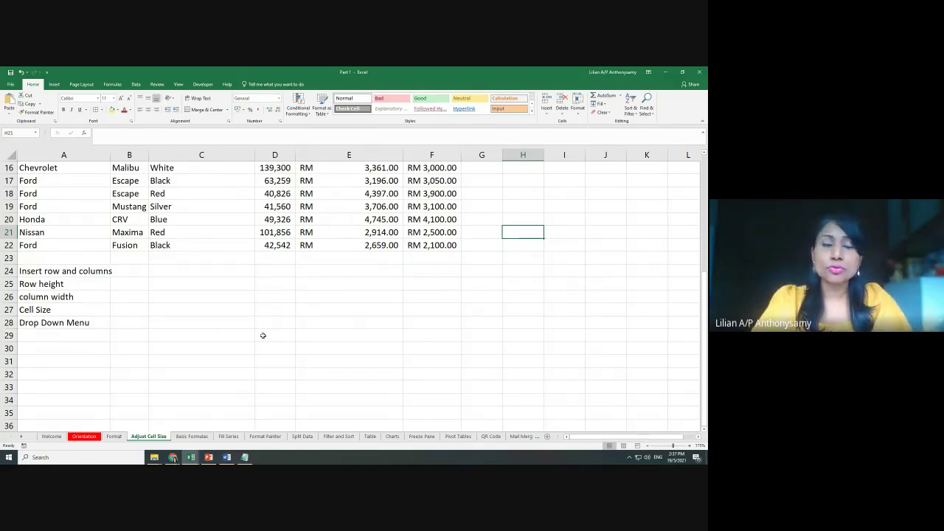
scroll(263, 336, "up", 5)
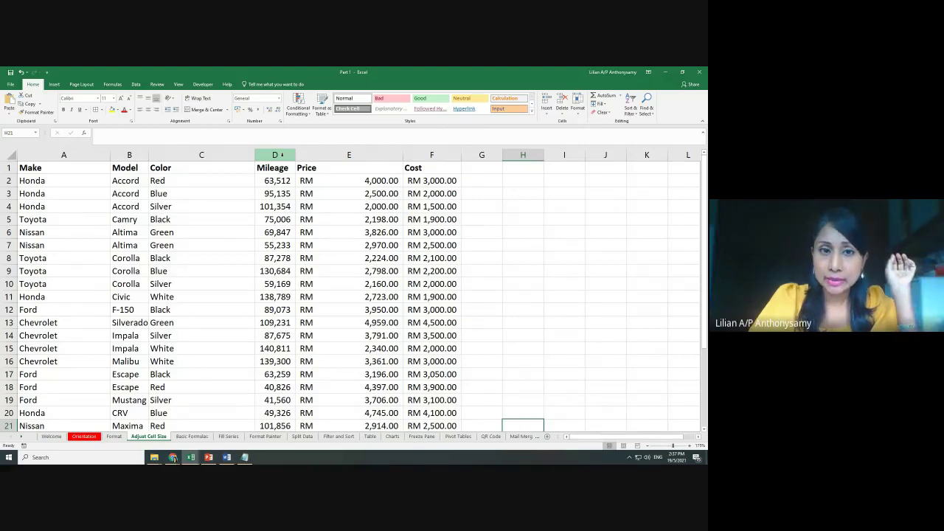
Insert a blank column D before Mileage and a blank column G before Cost
right_click(281, 154)
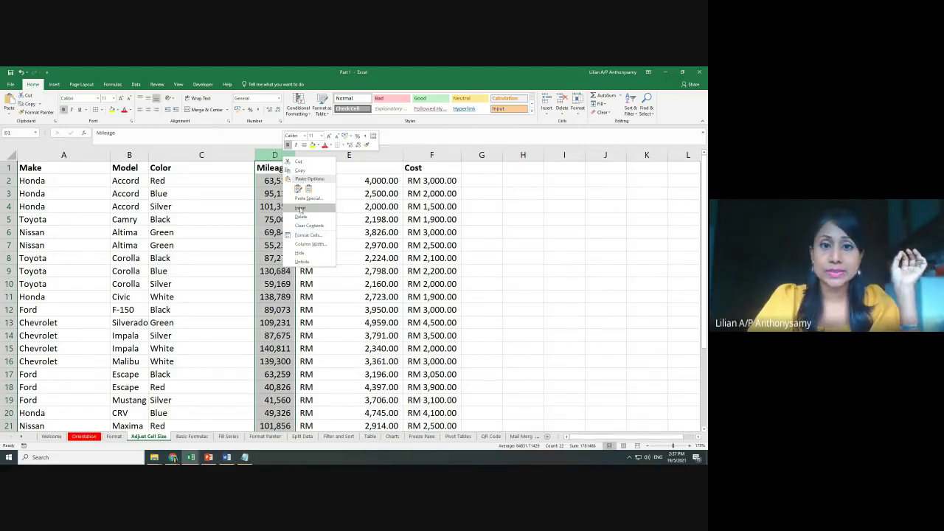
left_click(301, 207)
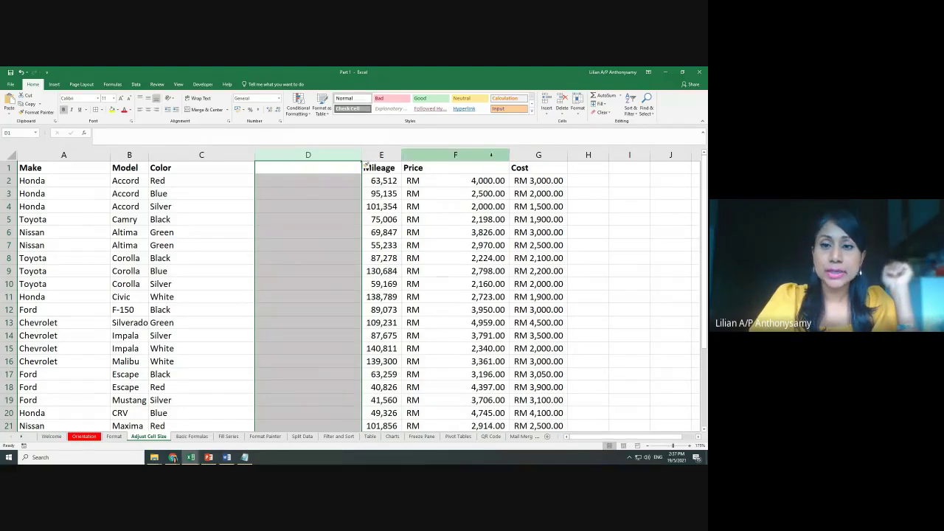
right_click(536, 155)
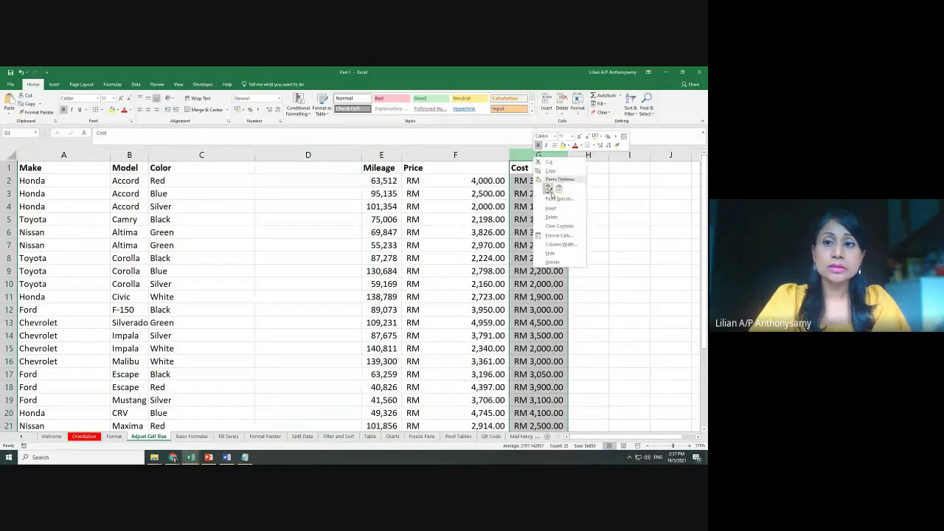
left_click(551, 210)
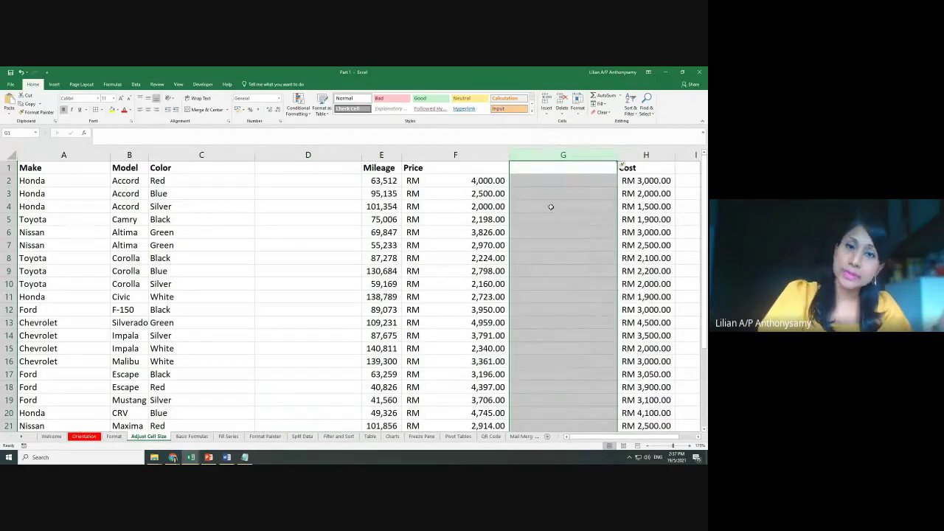
left_click(4, 180)
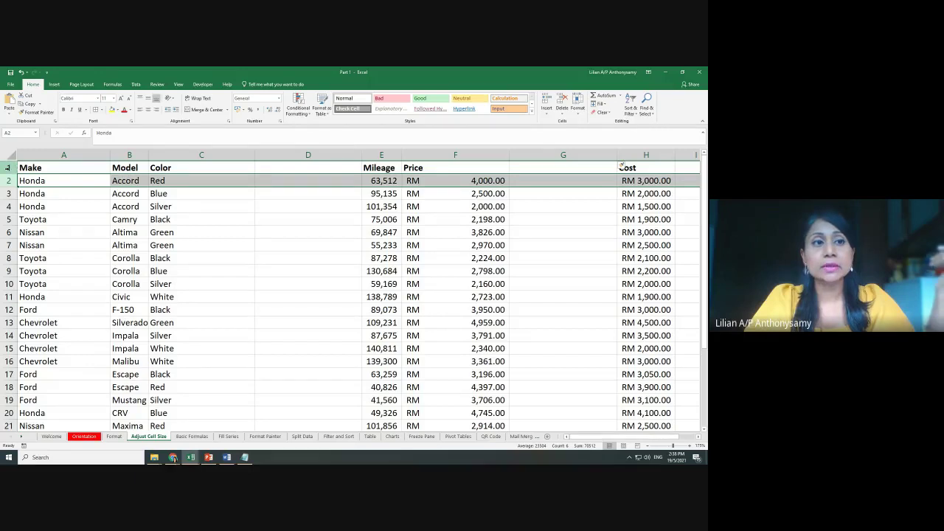
Insert two blank rows above the headers, then delete one so the headers sit in row 2
right_click(7, 167)
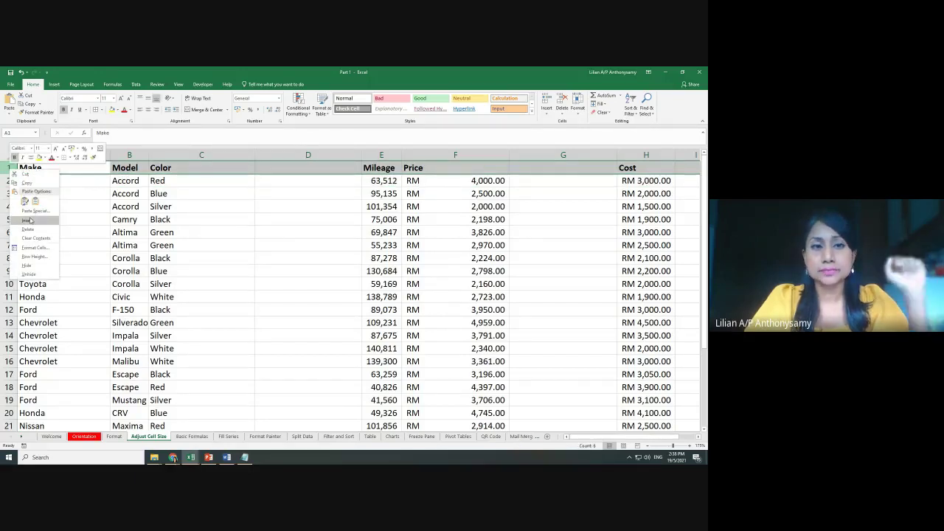
left_click(29, 220)
right_click(9, 166)
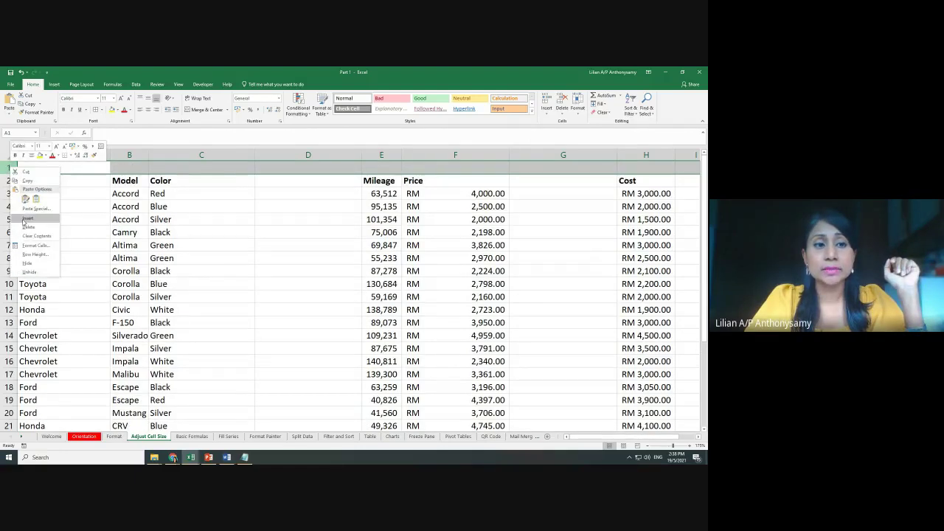
left_click(27, 219)
left_click(205, 245)
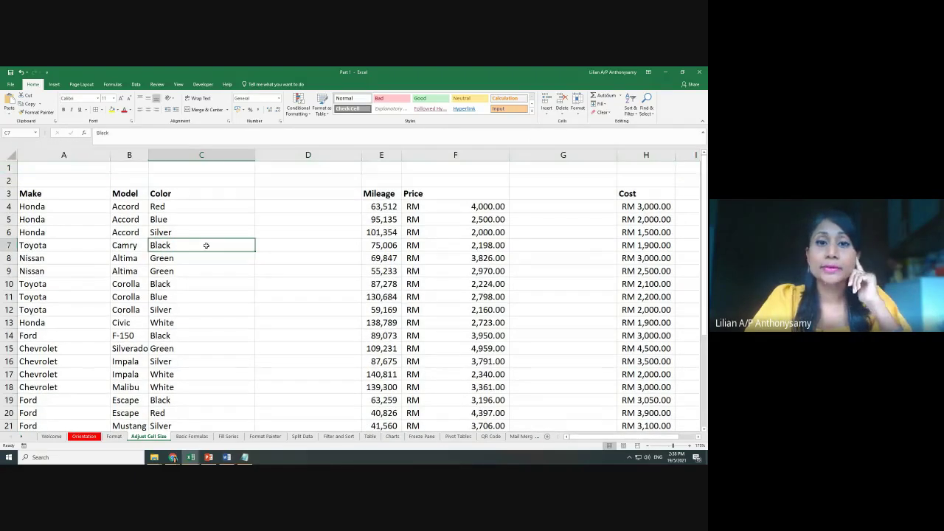
right_click(10, 169)
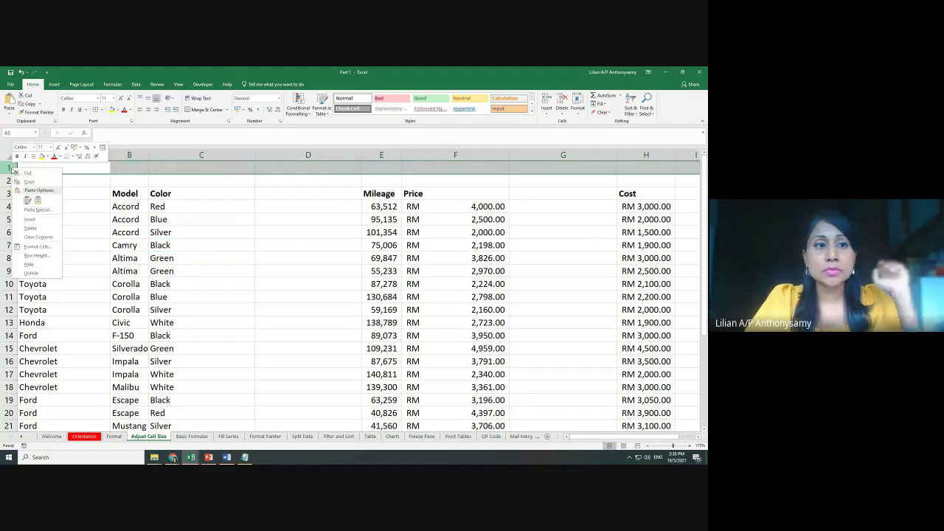
left_click(32, 229)
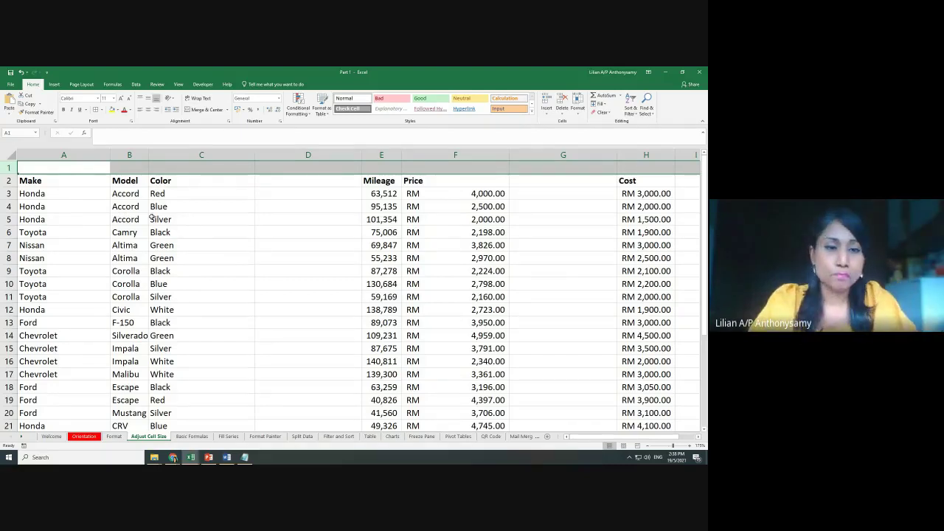
scroll(152, 216, "down", 4)
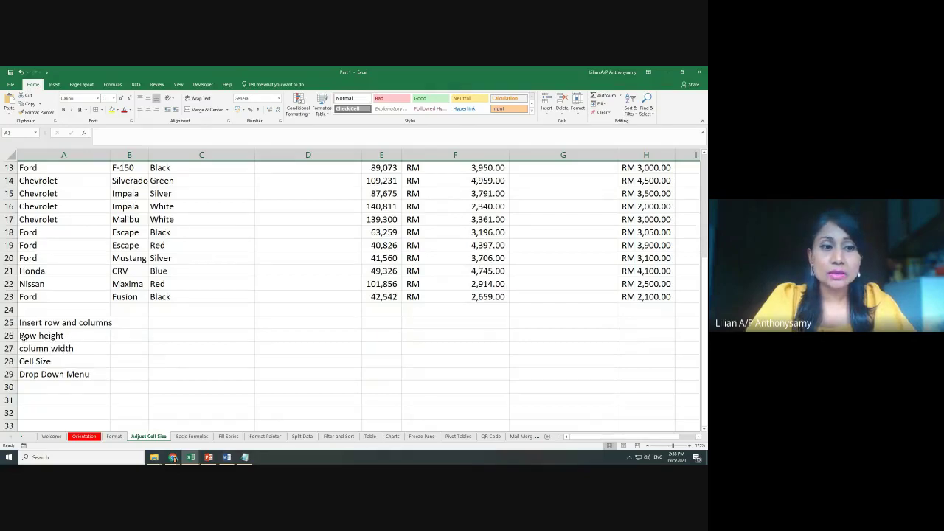
Glance at the notes below the table and narrow the Mileage column slightly
left_click_drag(22, 336, 50, 361)
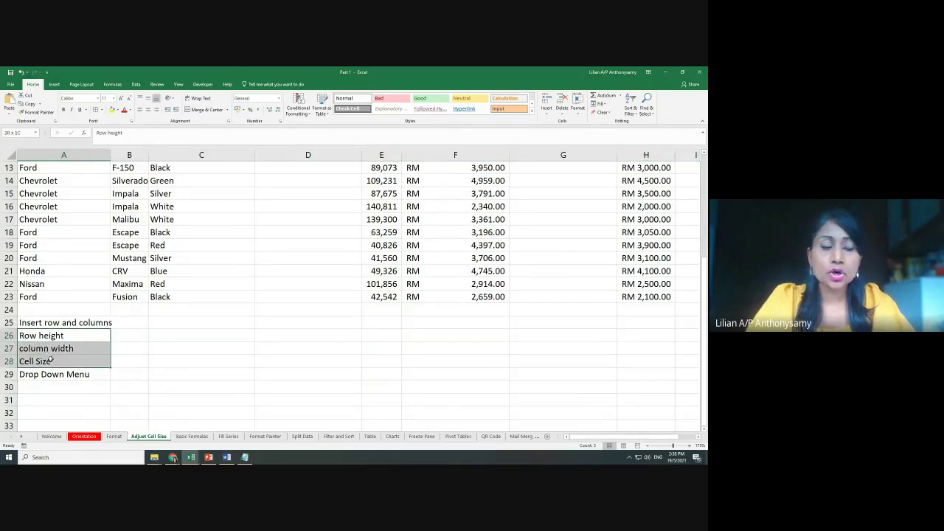
left_click(267, 347)
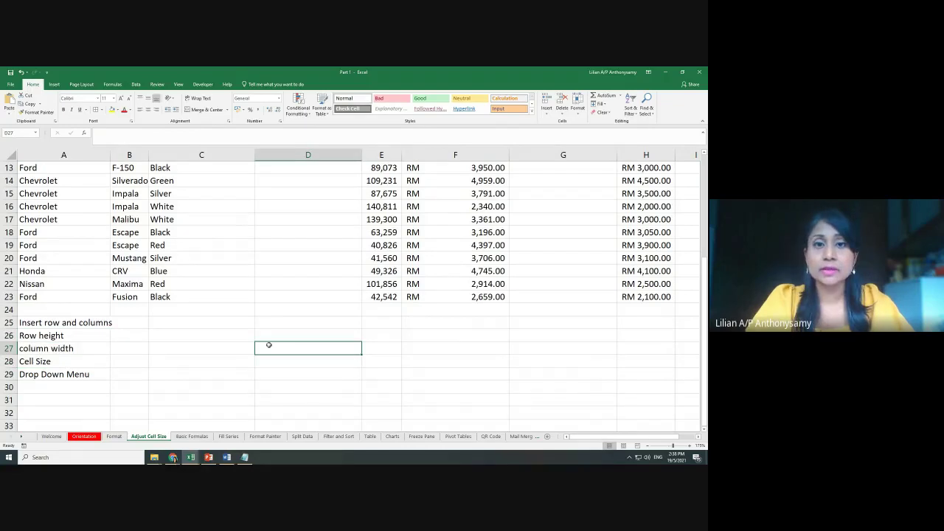
scroll(256, 265, "up", 4)
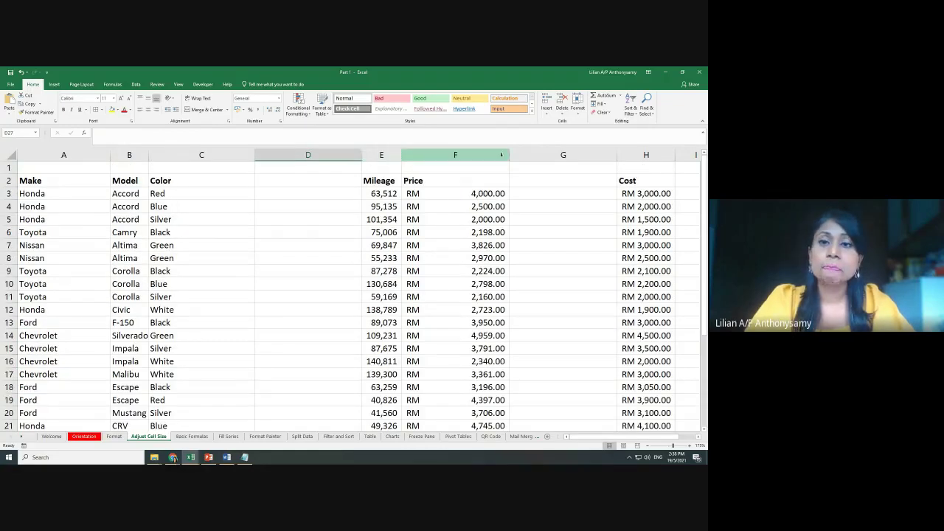
left_click_drag(400, 155, 389, 154)
Delete the empty columns D and F, then widen Mileage a little
left_click(322, 155)
right_click(322, 157)
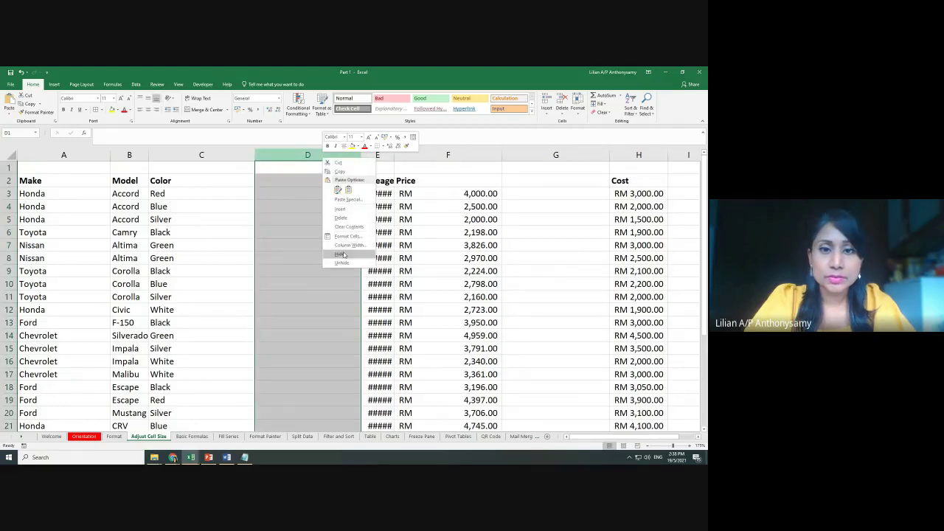
left_click(341, 218)
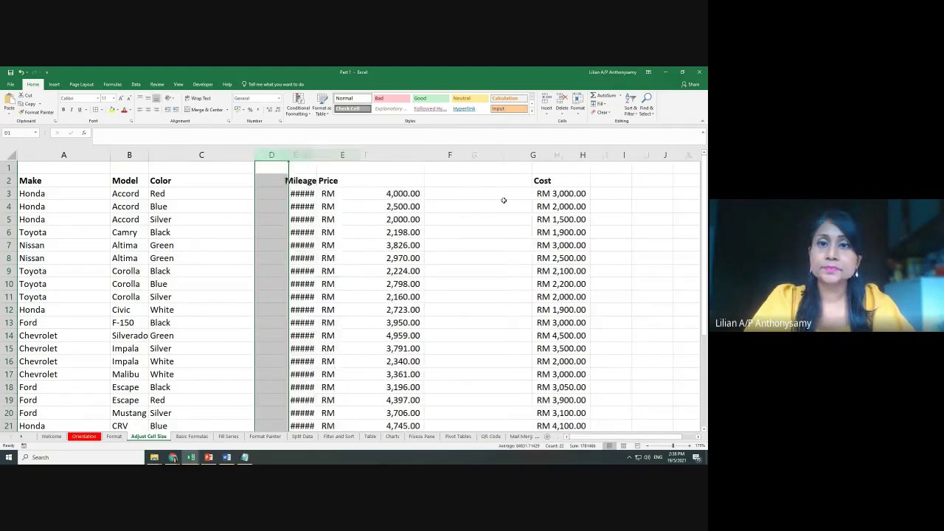
right_click(465, 155)
left_click(476, 220)
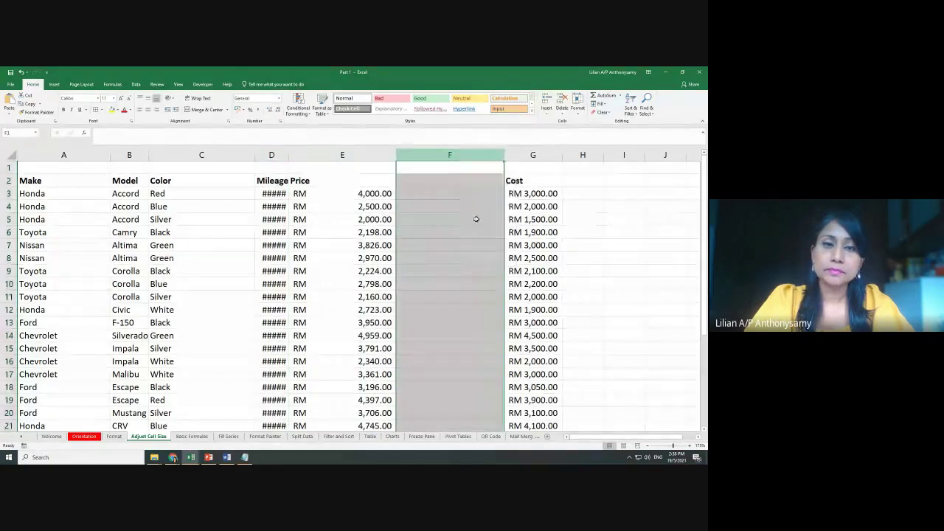
left_click_drag(289, 155, 292, 155)
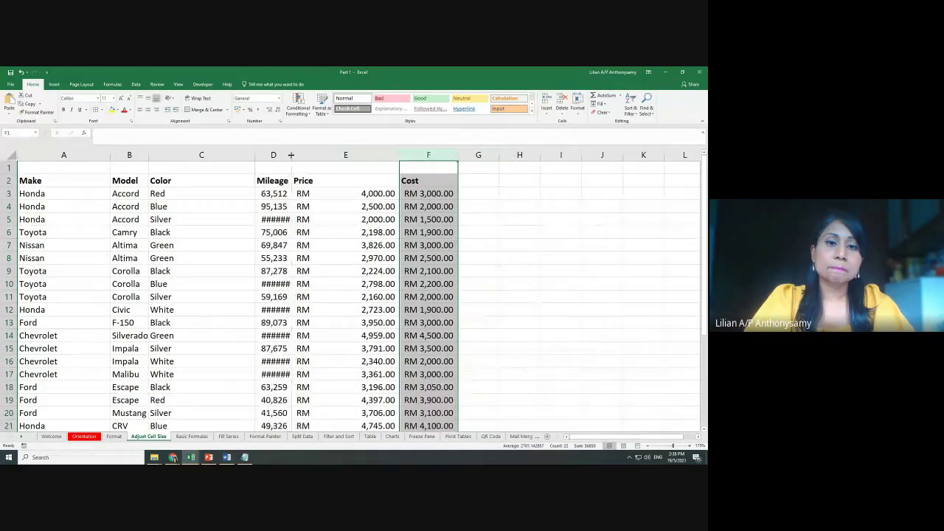
scroll(269, 266, "down", 1)
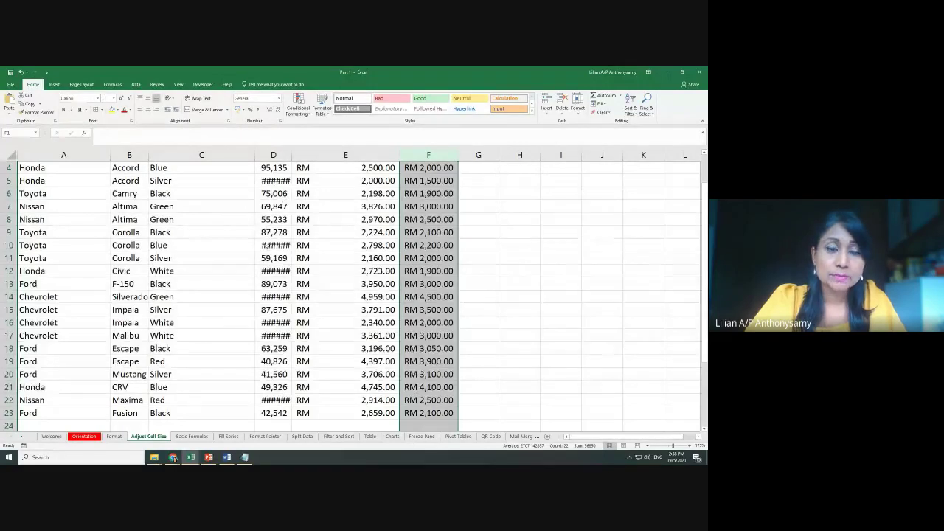
mouse_move(264, 246)
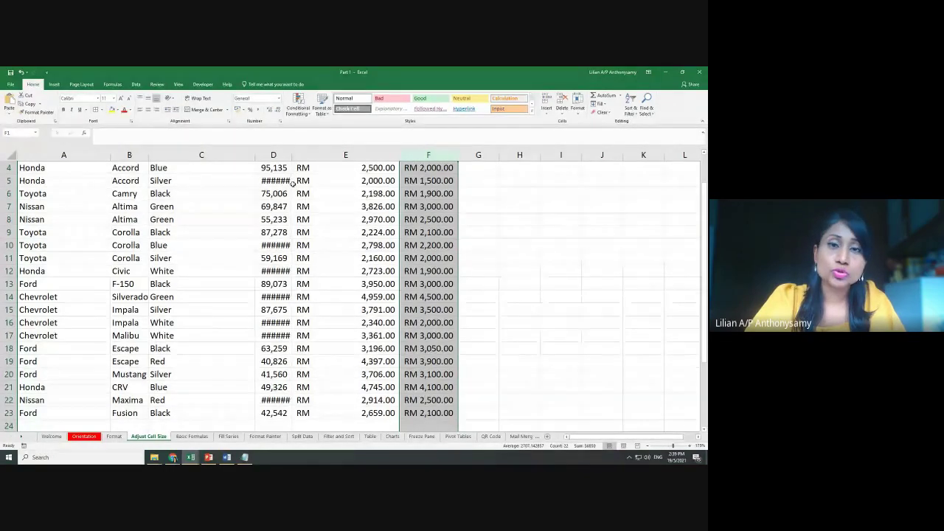
scroll(293, 183, "up", 1)
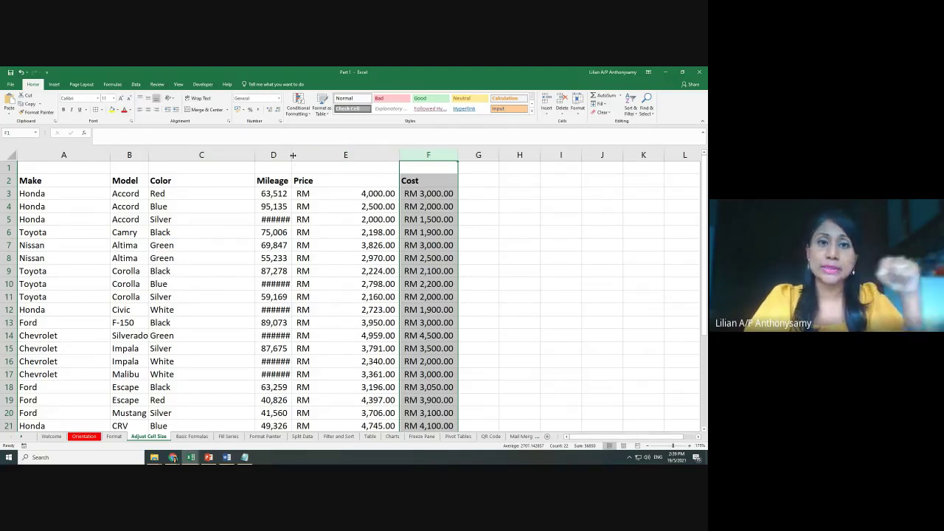
mouse_move(292, 155)
left_mouse_down()
mouse_move(324, 155)
mouse_move(290, 157)
left_mouse_up()
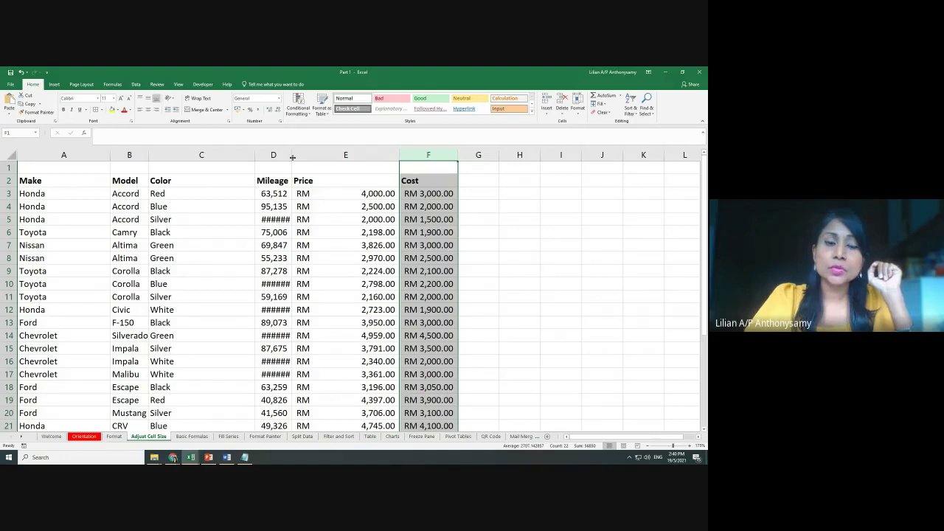
Autofit Mileage so values like 101,354 show fully, and drag the Color column narrower
double_click(292, 157)
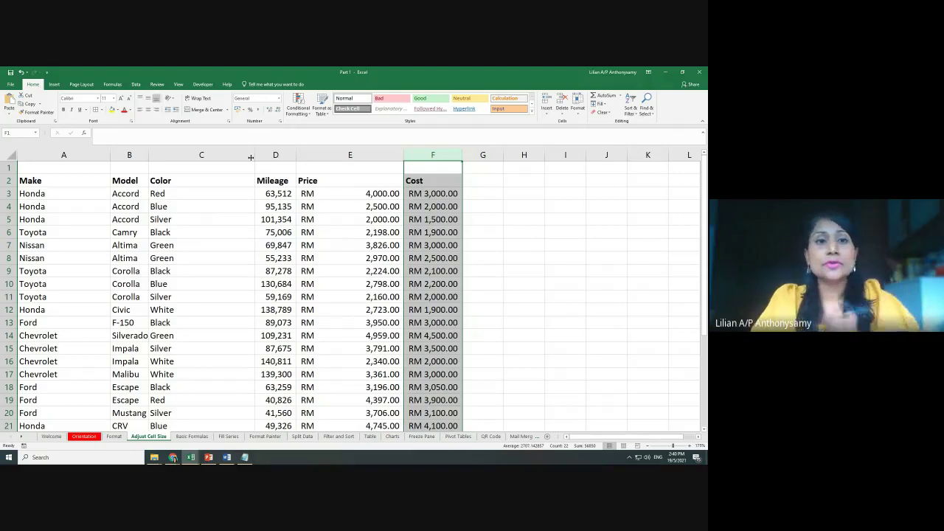
left_click_drag(257, 155, 217, 155)
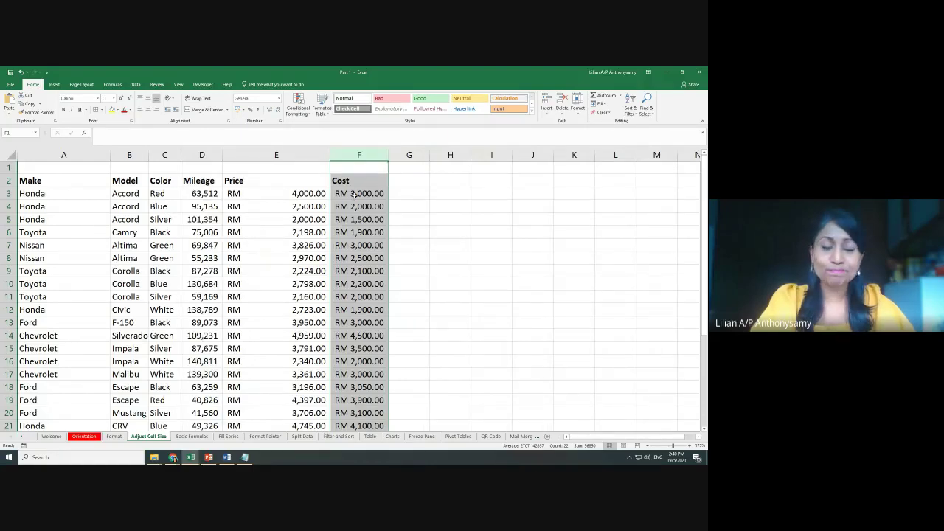
scroll(358, 207, "down", 3)
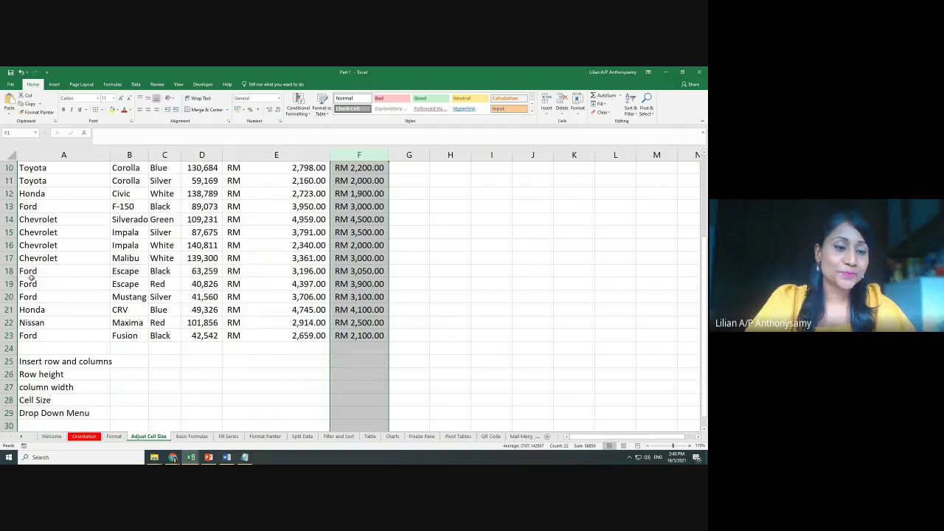
scroll(85, 369, "down", 1)
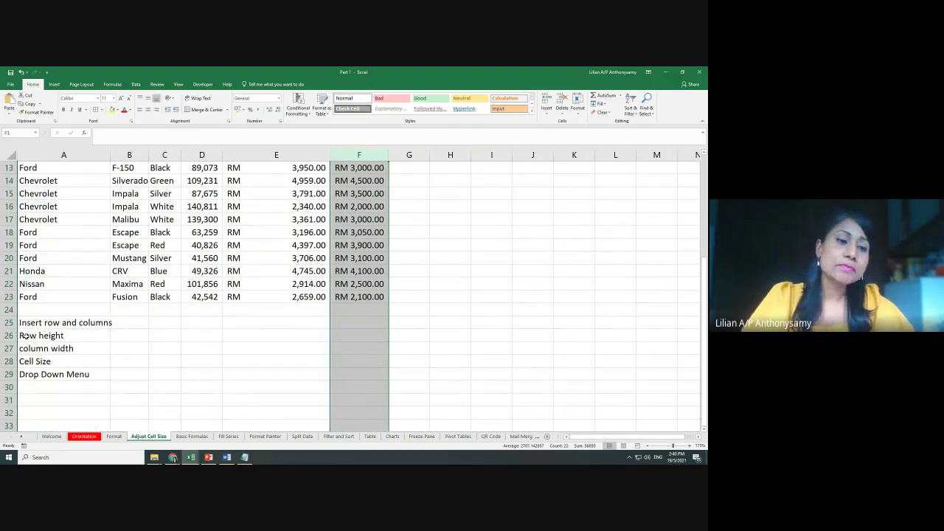
Select the row headers from row 3 down to the last car row, 23
left_click_drag(24, 335, 55, 350)
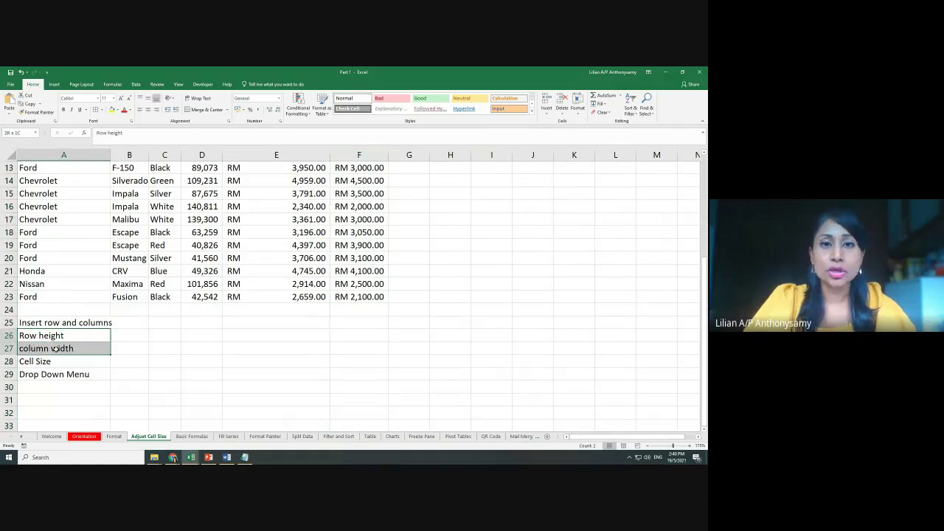
scroll(84, 346, "up", 4)
left_click(6, 193)
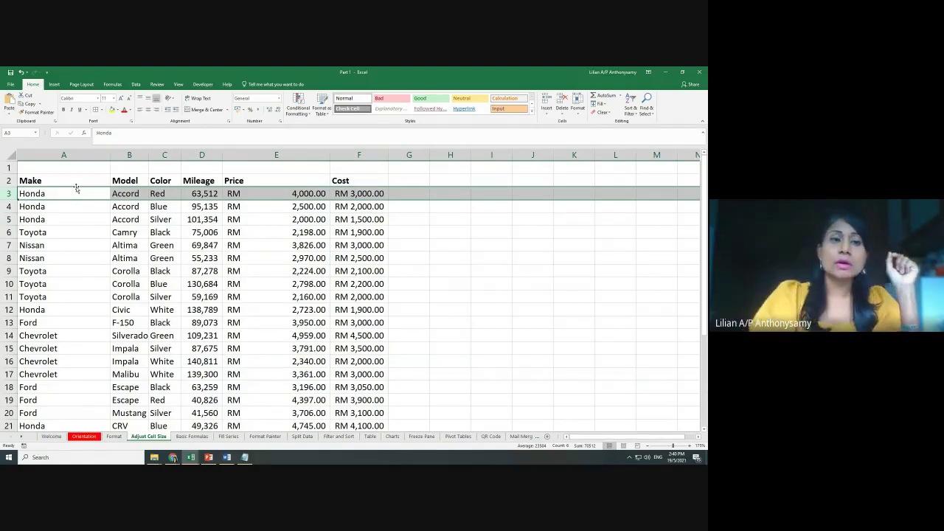
left_click(242, 154)
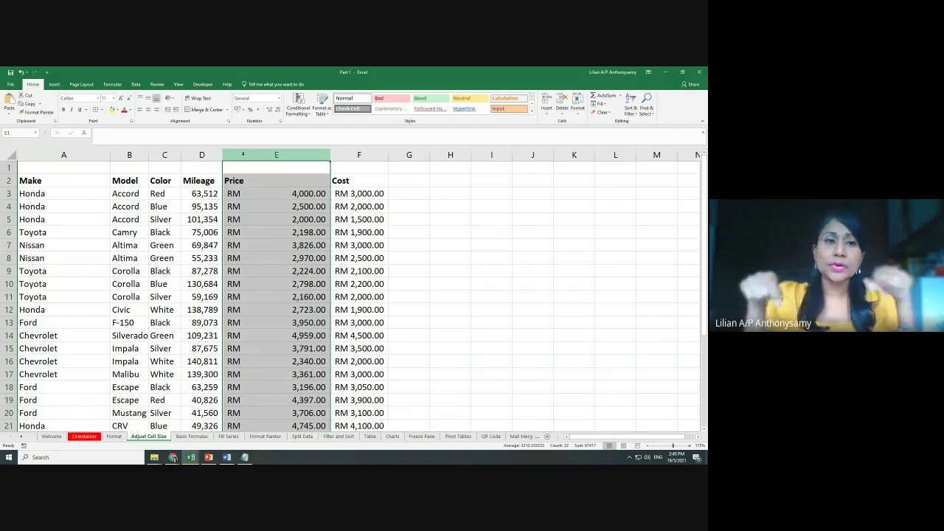
left_click(434, 243)
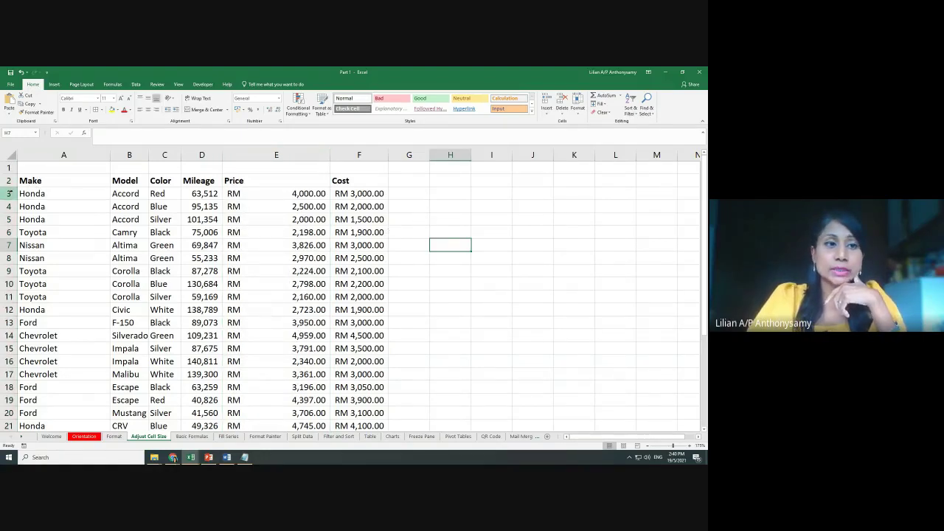
left_click_drag(9, 193, 9, 336)
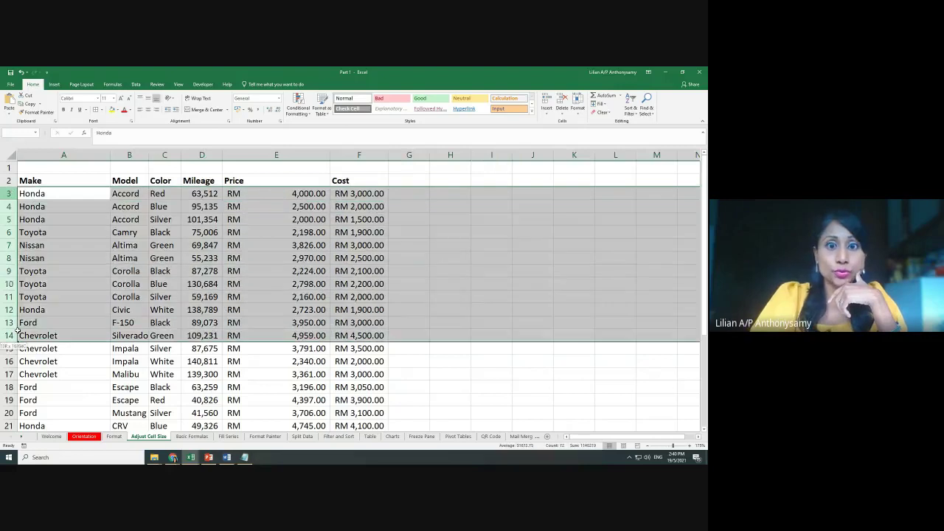
left_click(113, 193)
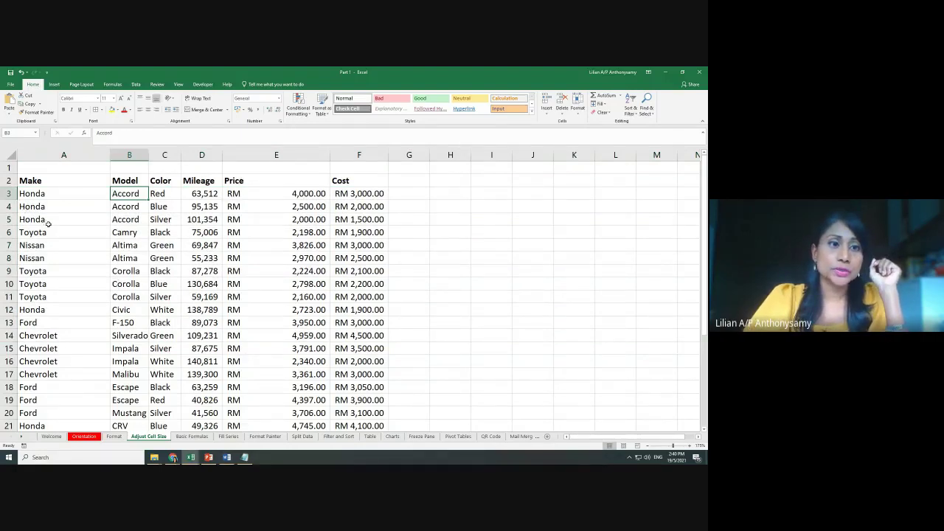
left_click_drag(7, 193, 4, 405)
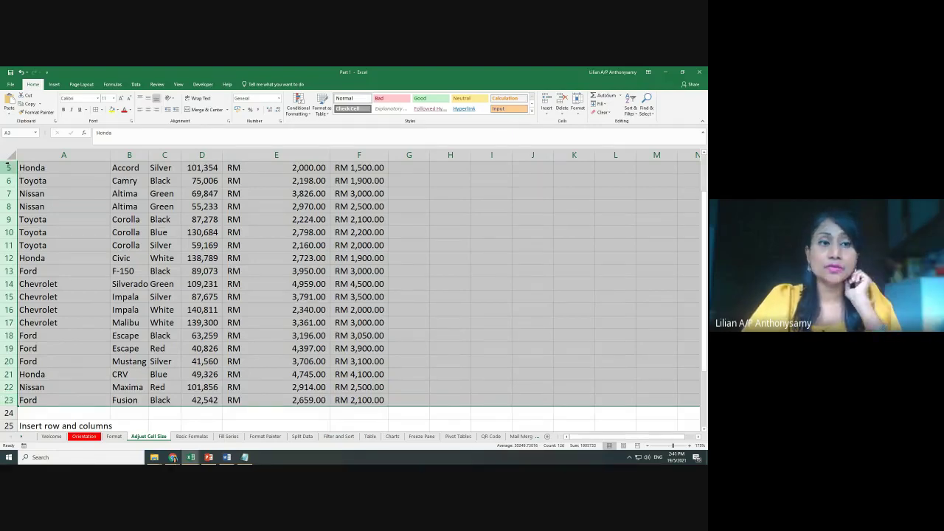
Change the selected car rows' height from 15 to 20 in the Row Height box
right_click(15, 181)
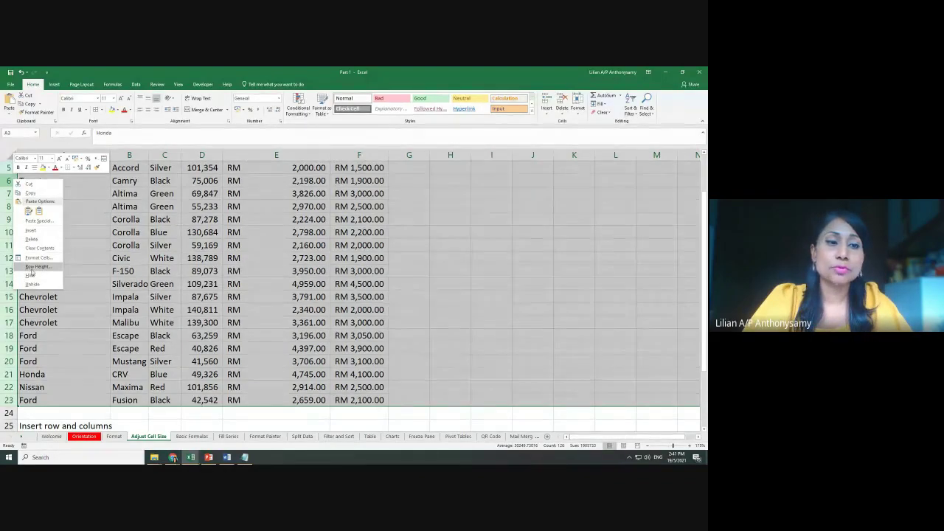
left_click(35, 269)
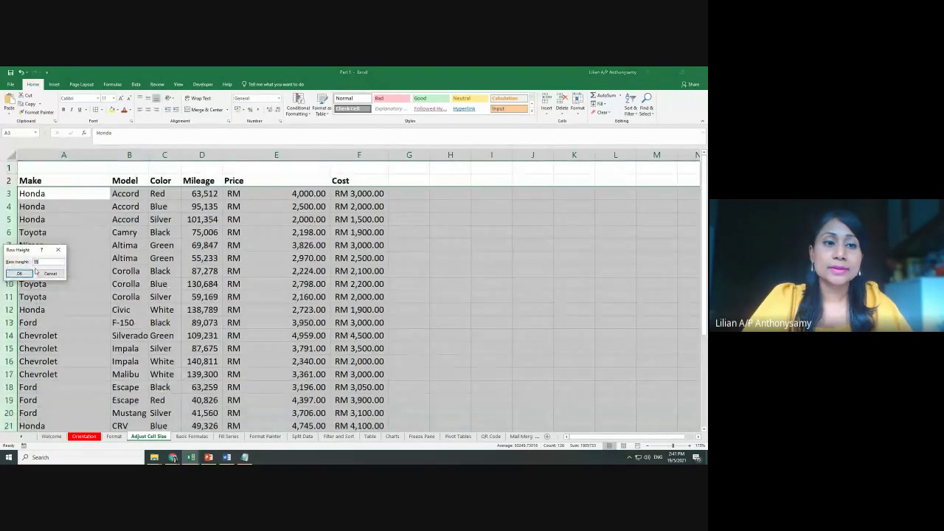
left_click_drag(32, 250, 397, 184)
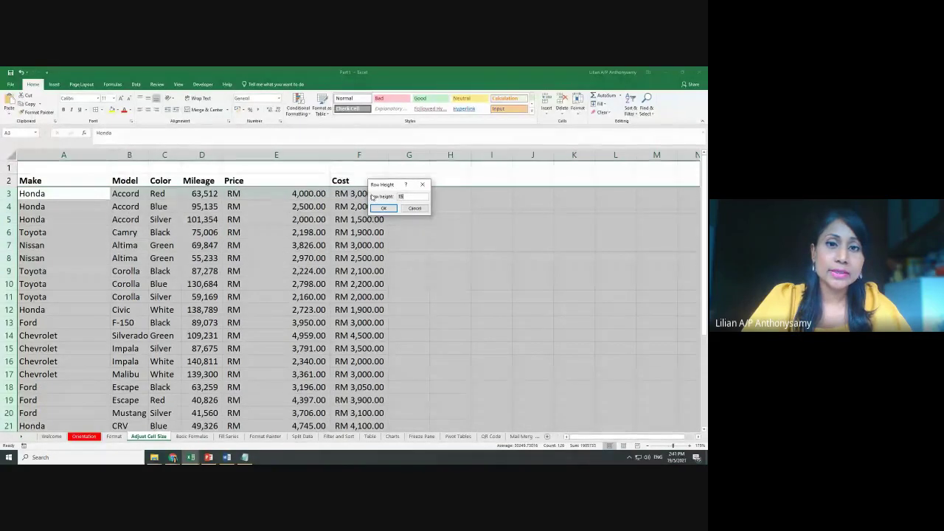
left_click(410, 197)
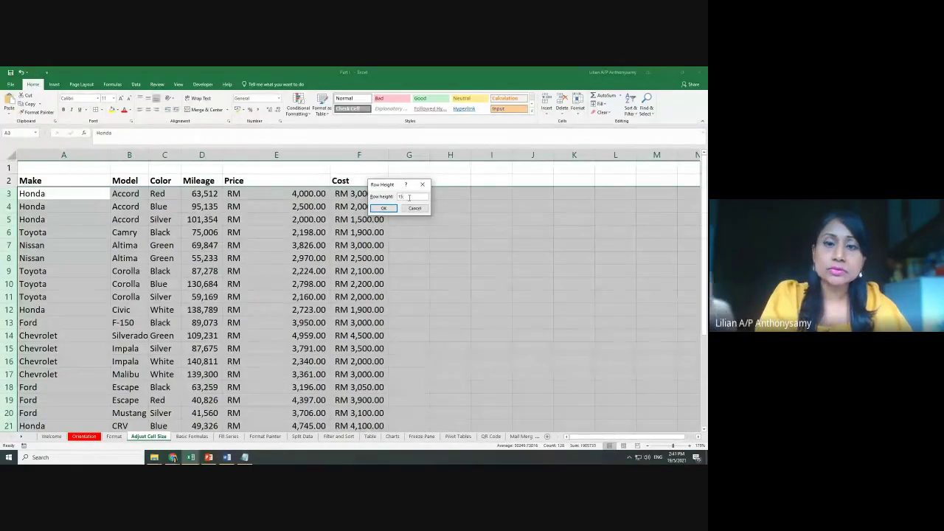
double_click(409, 197)
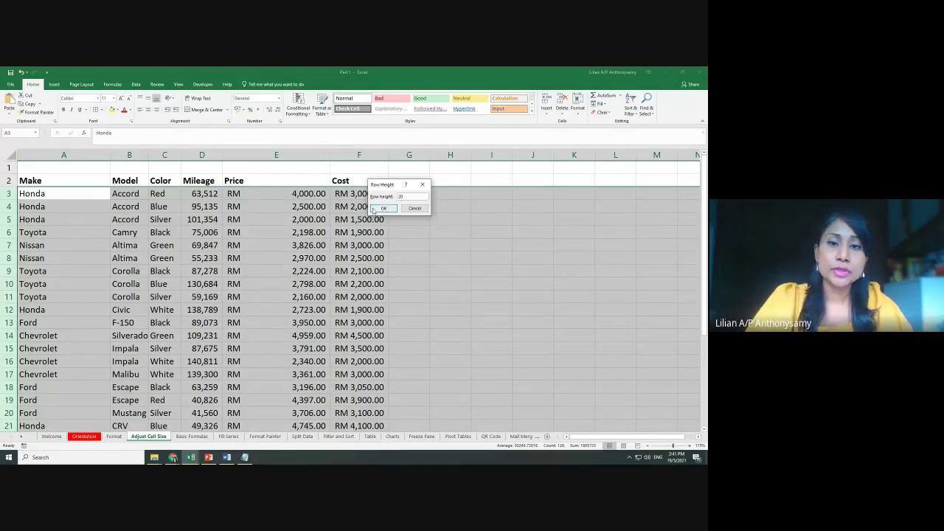
left_click(382, 208)
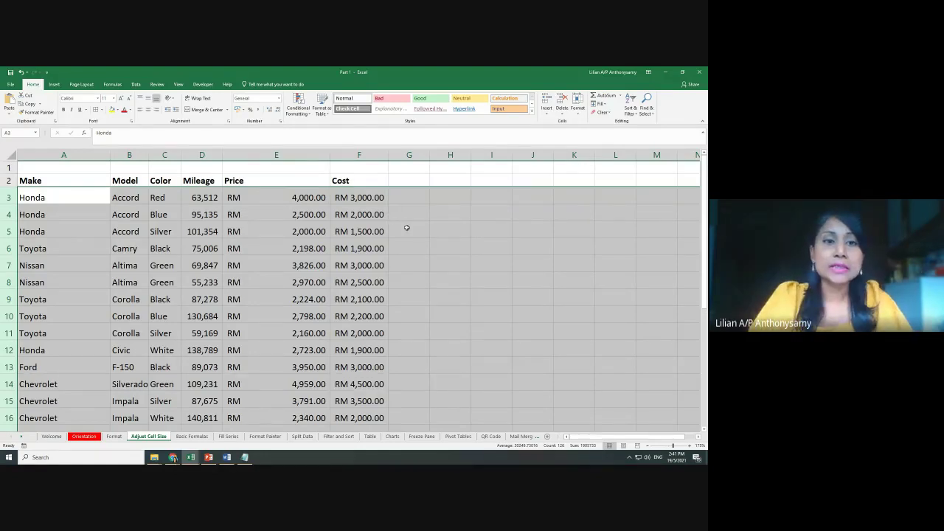
left_click(407, 228)
Set columns A through F to a column width of 25
left_click_drag(82, 156, 356, 155)
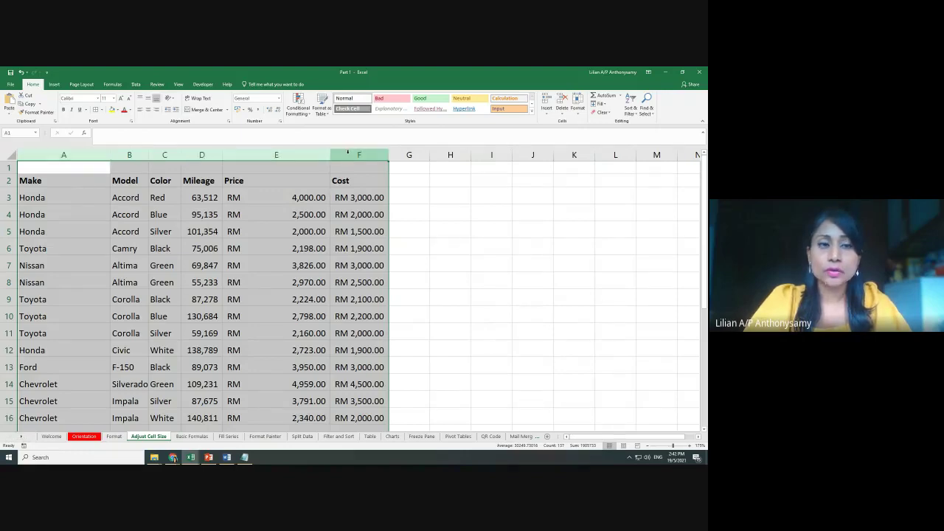
right_click(347, 152)
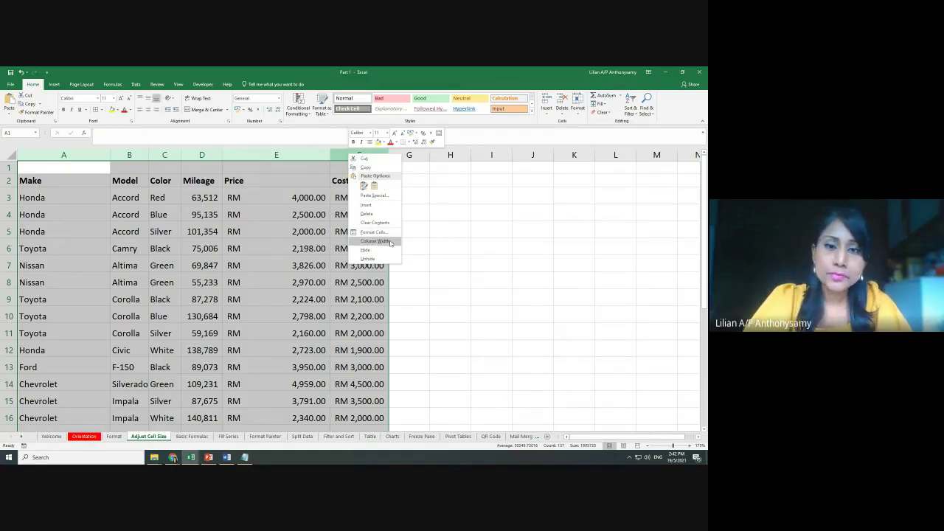
left_click(376, 242)
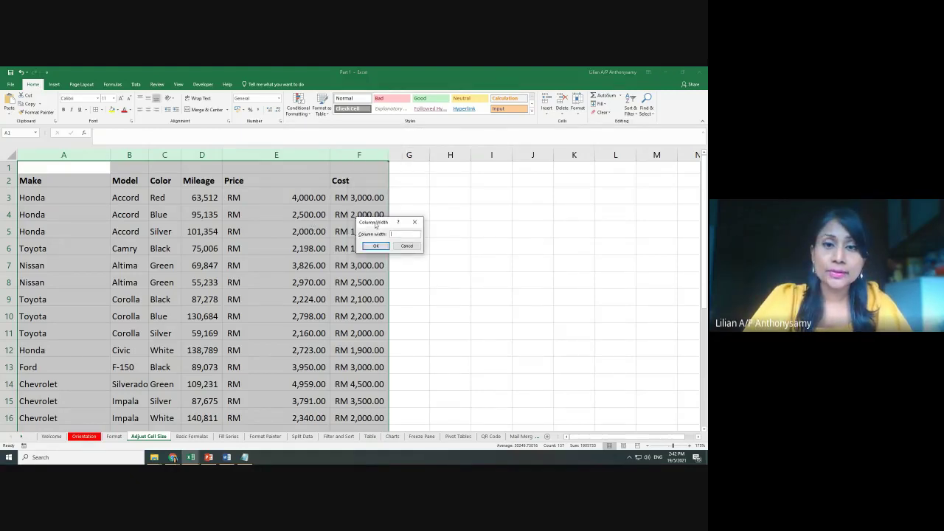
left_click_drag(375, 226, 387, 191)
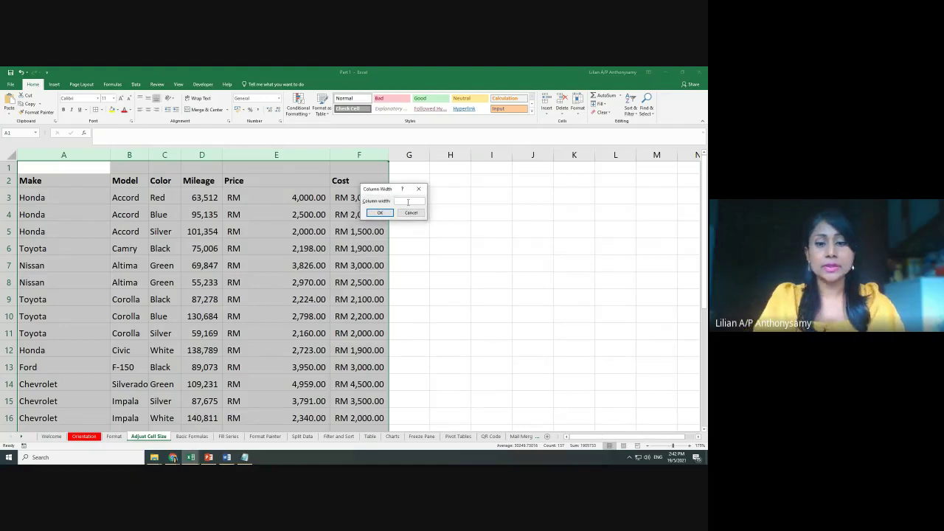
type("25")
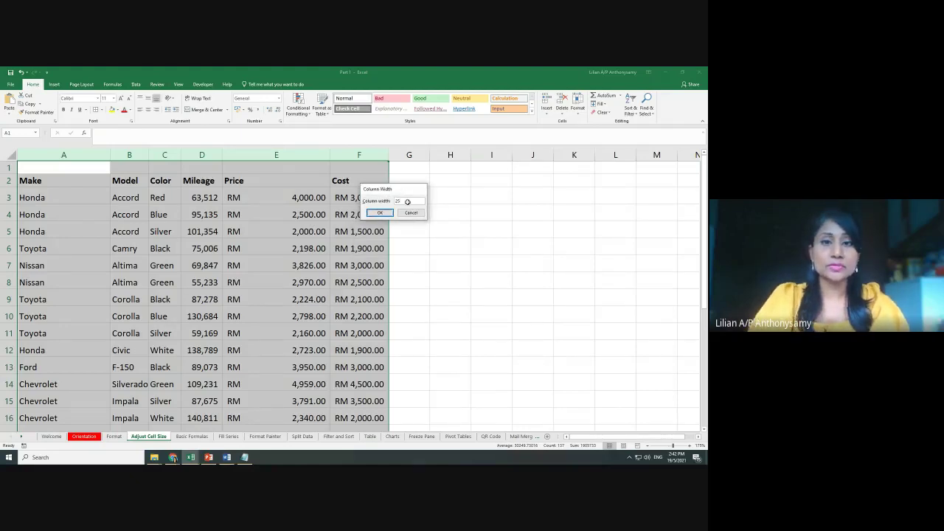
left_click(380, 212)
Reduce the column width of A through F to 20
left_click(401, 155)
right_click(392, 159)
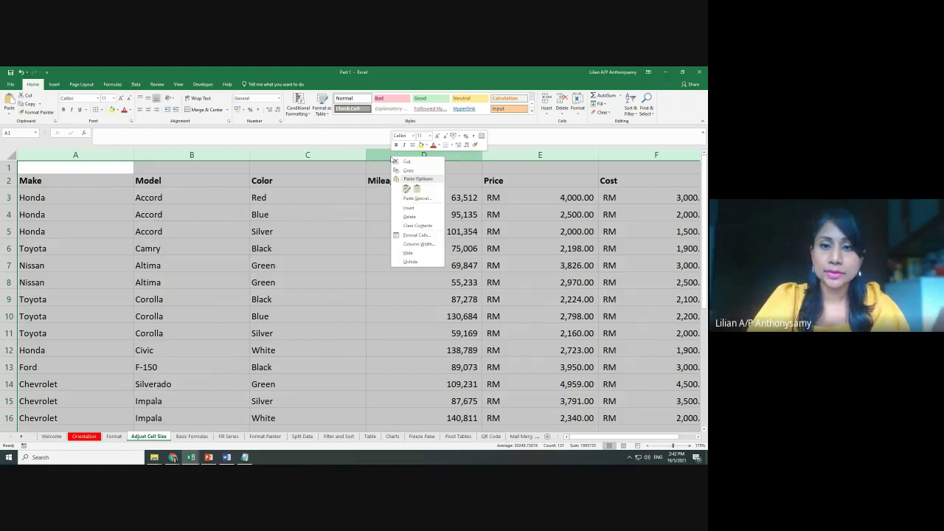
left_click(418, 244)
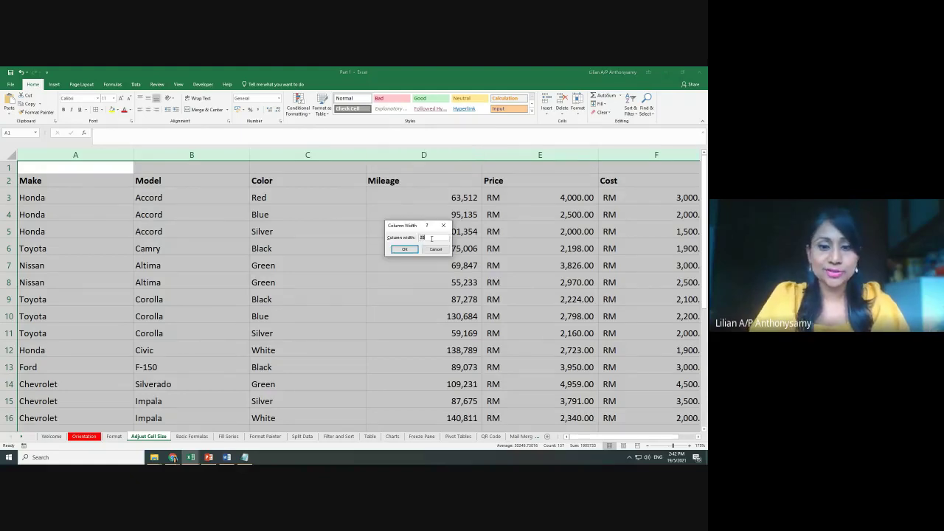
type("20")
key("Return")
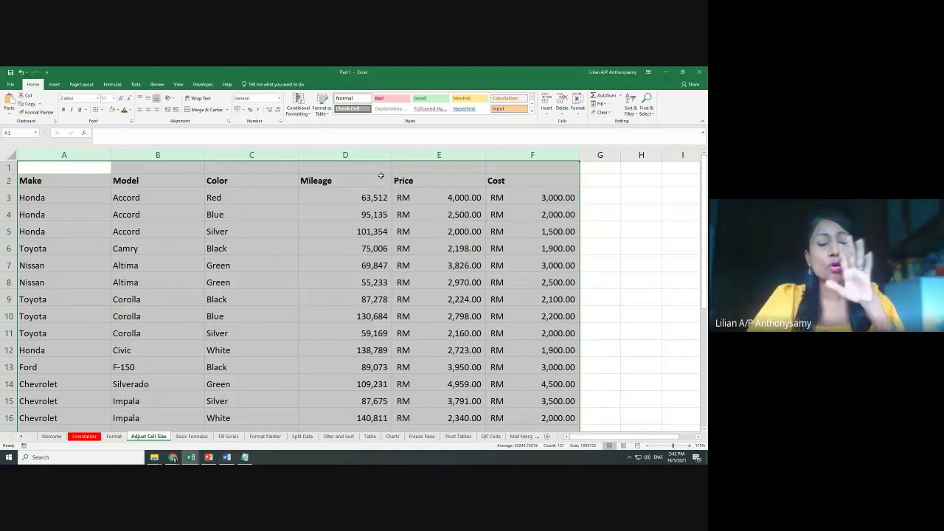
left_click(650, 274)
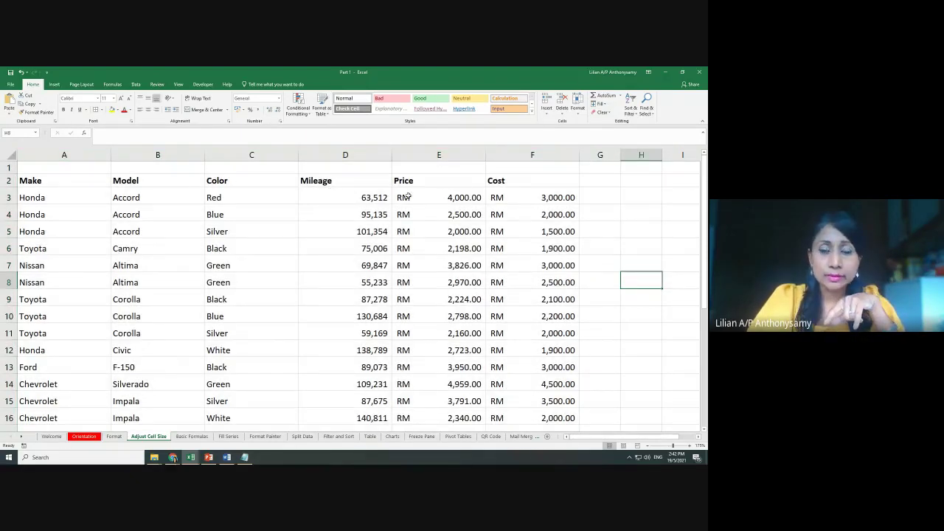
left_click(529, 153)
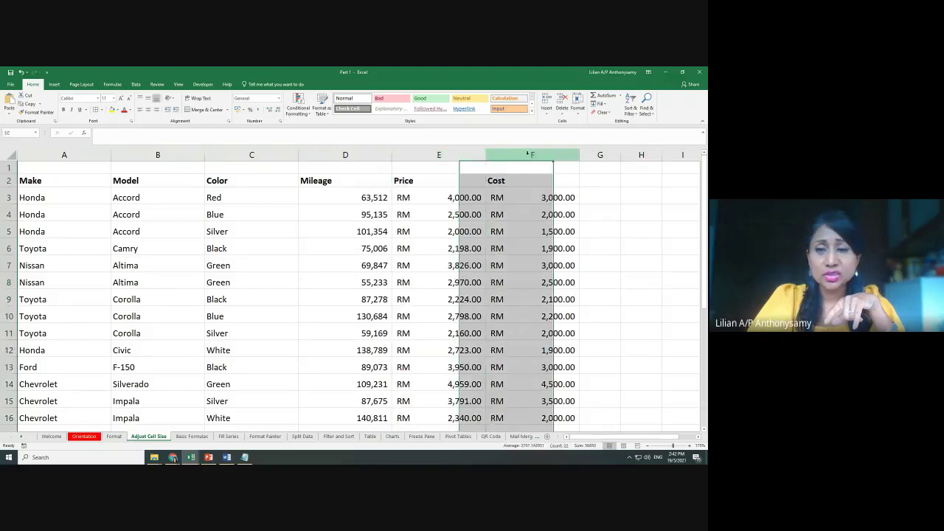
Drag the Price (E) and Cost (F) column borders left, then check the Drop Down Menu note in A29
left_click_drag(486, 155, 453, 156)
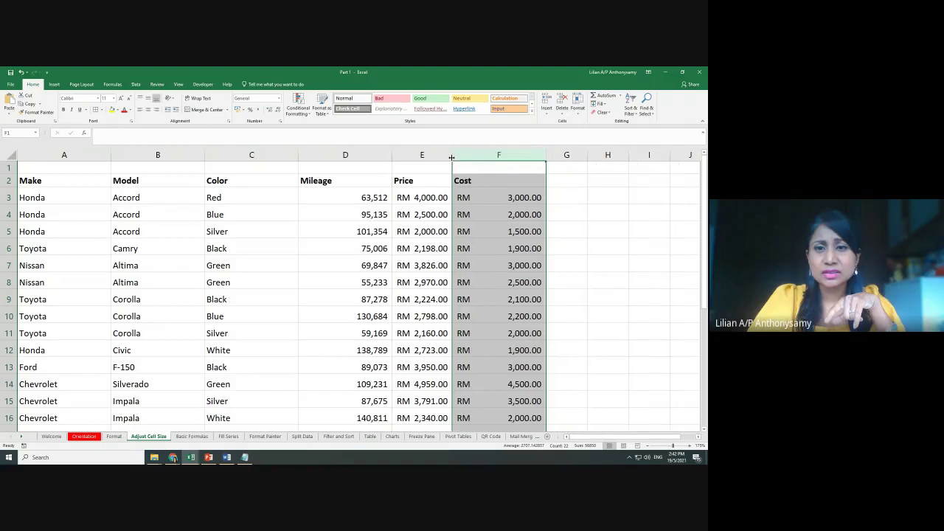
left_click_drag(546, 156, 526, 157)
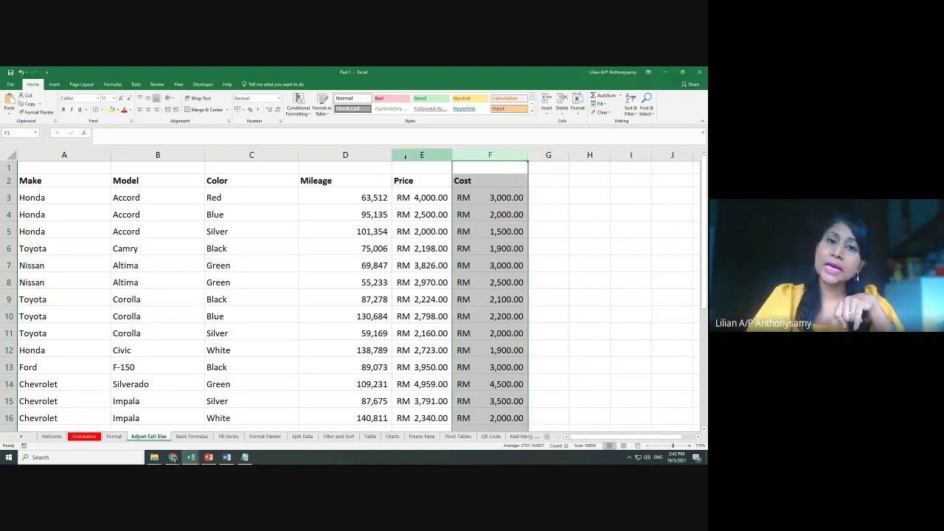
left_click(368, 158)
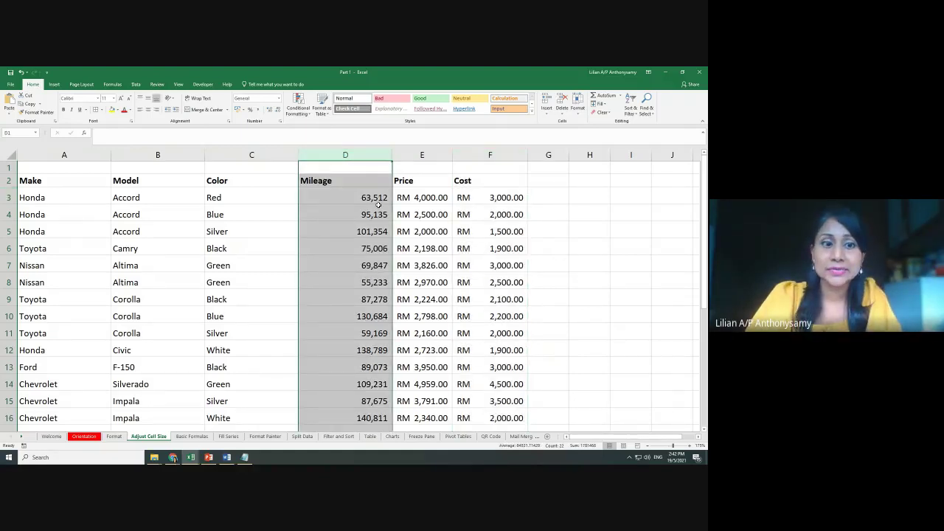
scroll(421, 206, "down", 5)
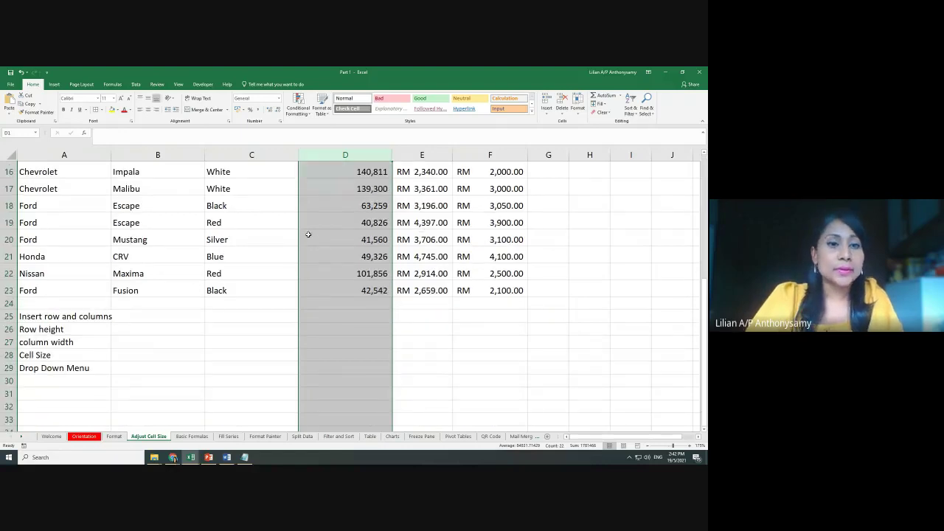
left_click(141, 380)
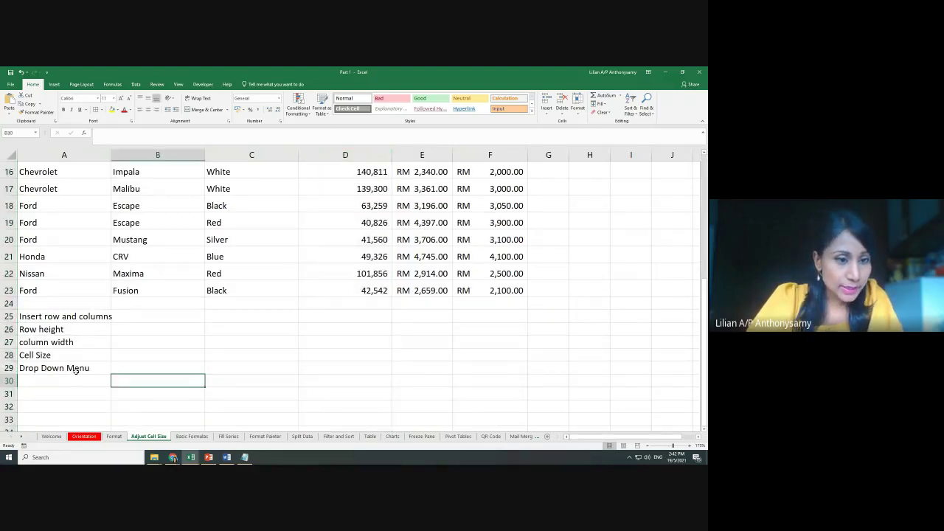
left_click(76, 369)
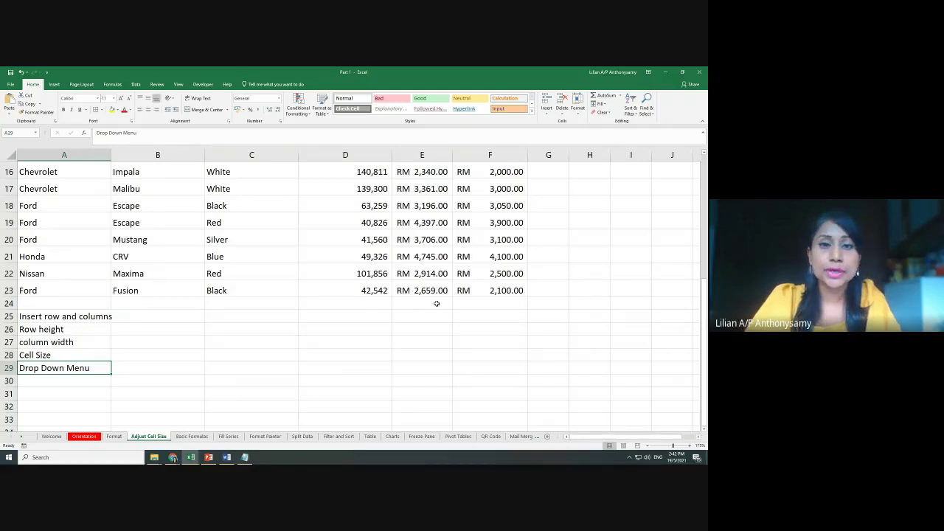
scroll(437, 304, "up", 5)
scroll(342, 316, "down", 4)
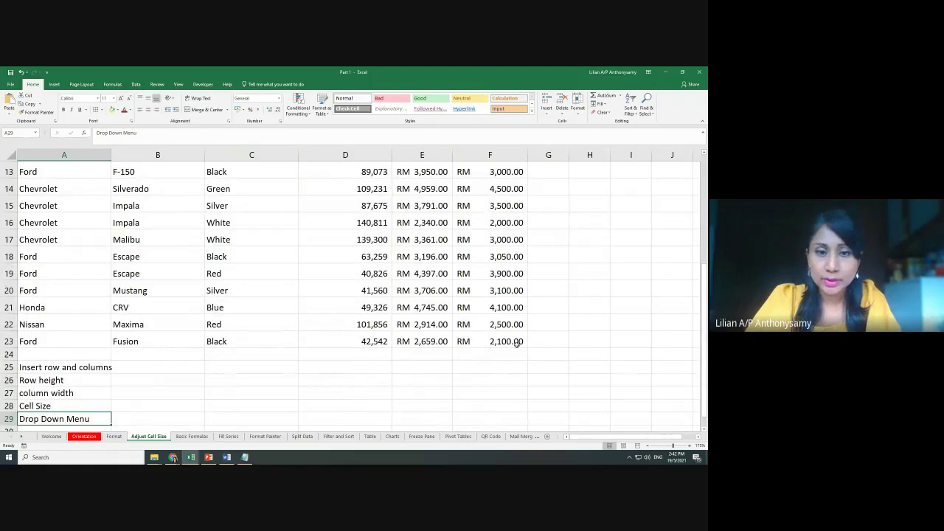
Select the car table range A1:F23 and scroll to review it, ending on Red in C3
mouse_move(516, 345)
left_mouse_down()
mouse_move(14, 170)
mouse_move(1, 114)
mouse_move(7, 140)
left_mouse_up()
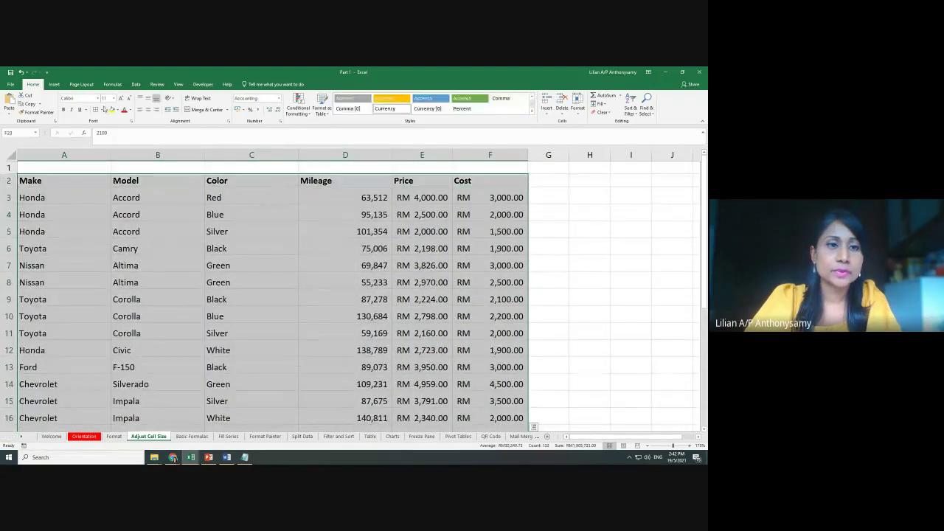
scroll(310, 257, "down", 5)
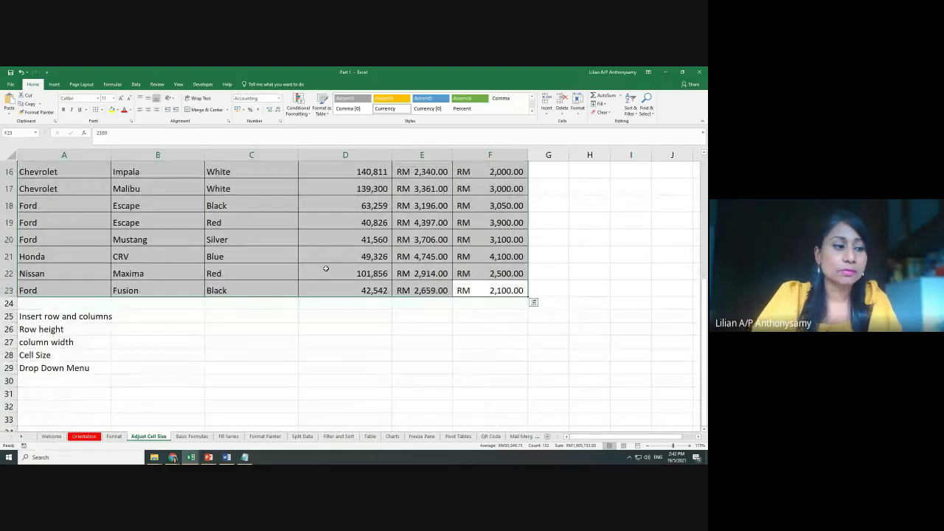
left_click(46, 369)
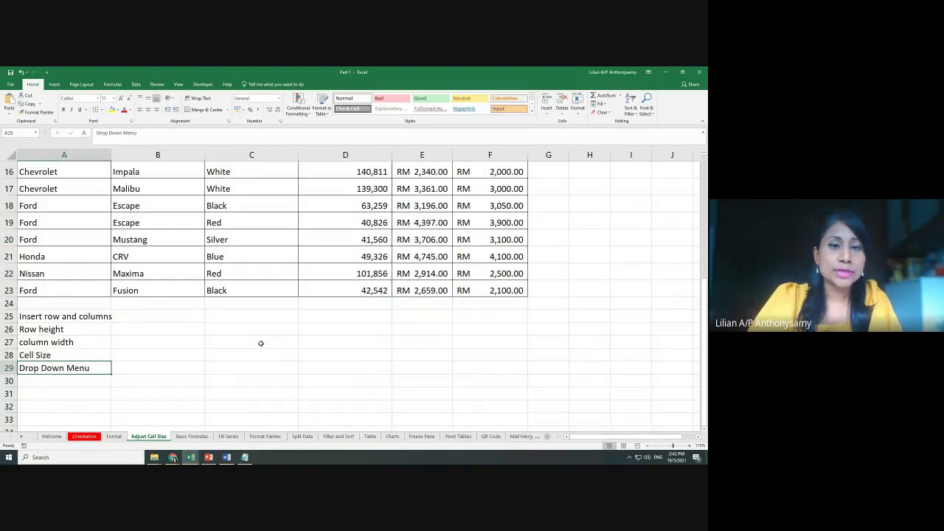
scroll(326, 327, "up", 5)
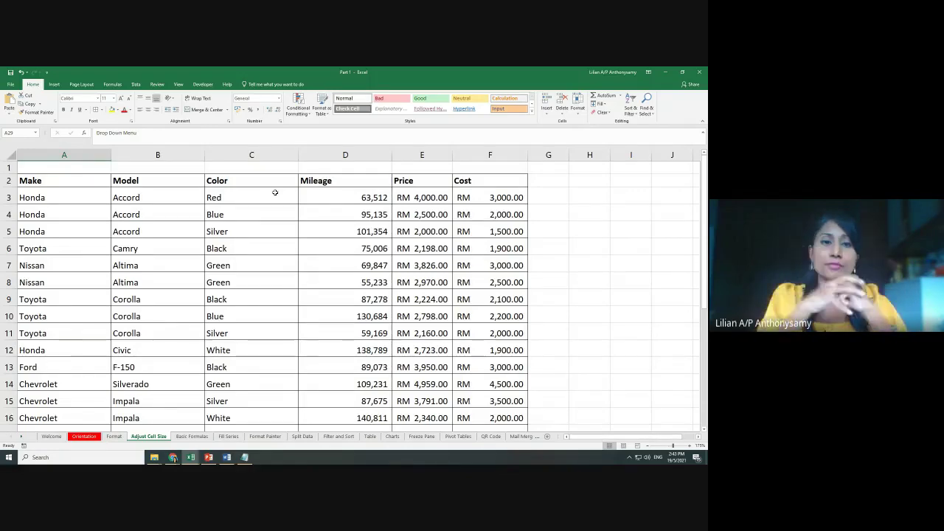
left_click(275, 193)
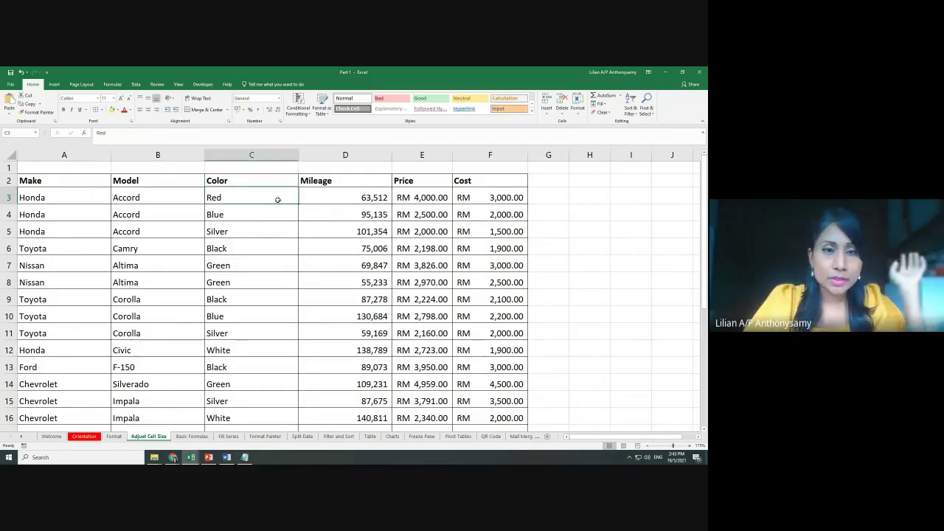
scroll(286, 237, "down", 1)
scroll(285, 236, "down", 1)
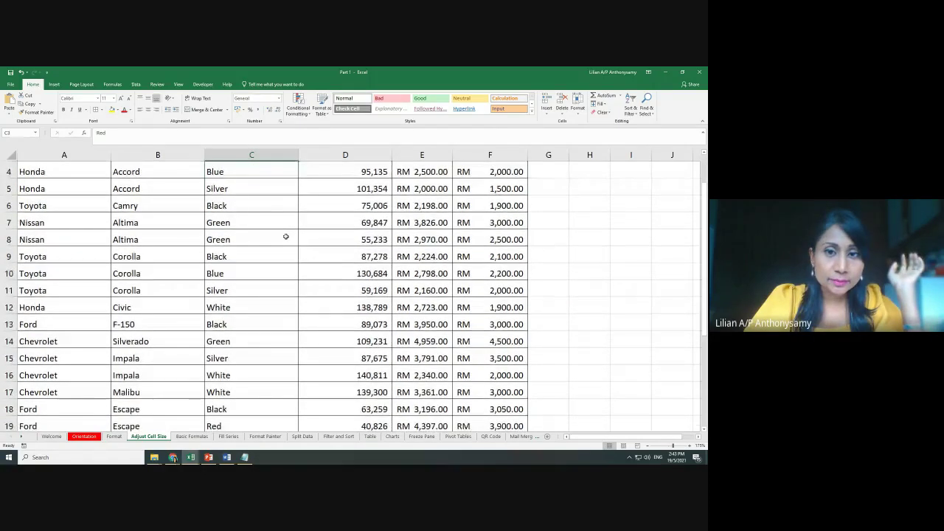
scroll(353, 247, "up", 2)
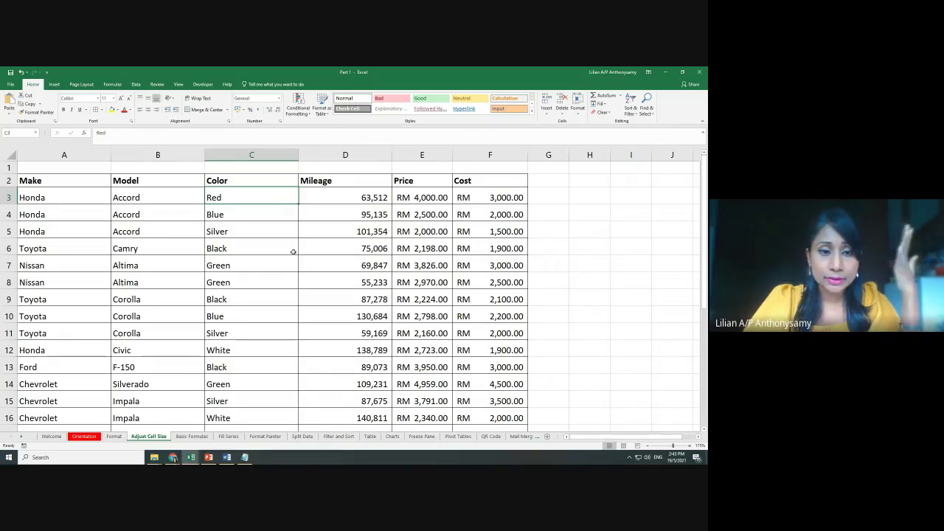
scroll(293, 252, "down", 3)
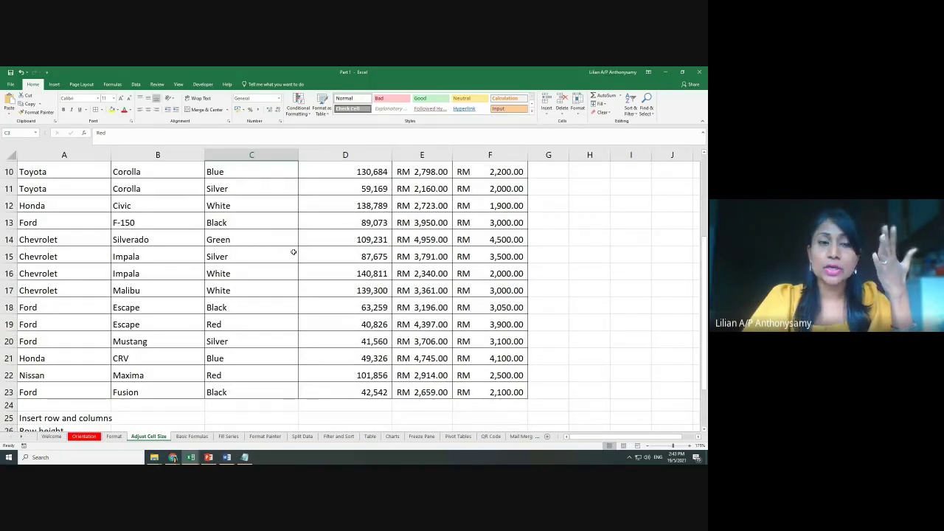
scroll(292, 253, "up", 2)
scroll(293, 253, "up", 1)
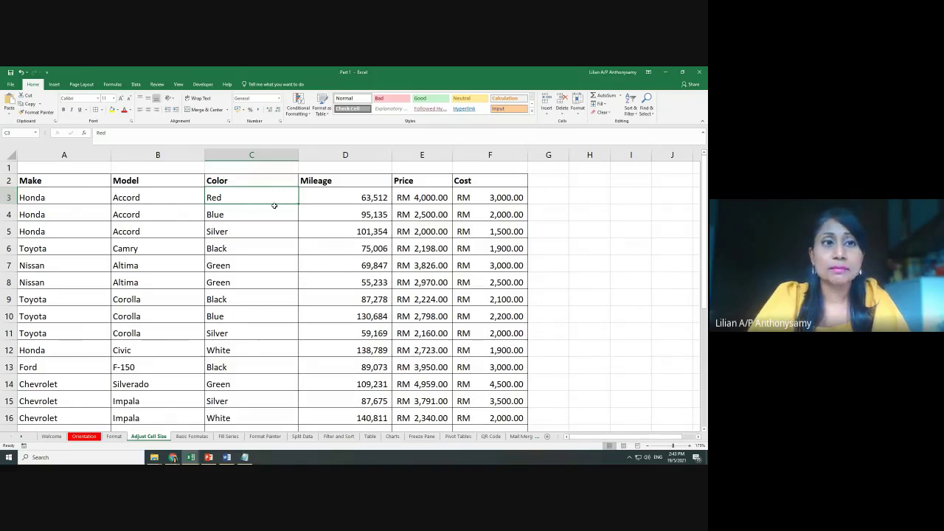
Select the Red cell C3 in the Color column and switch to the Data ribbon
left_click(259, 226)
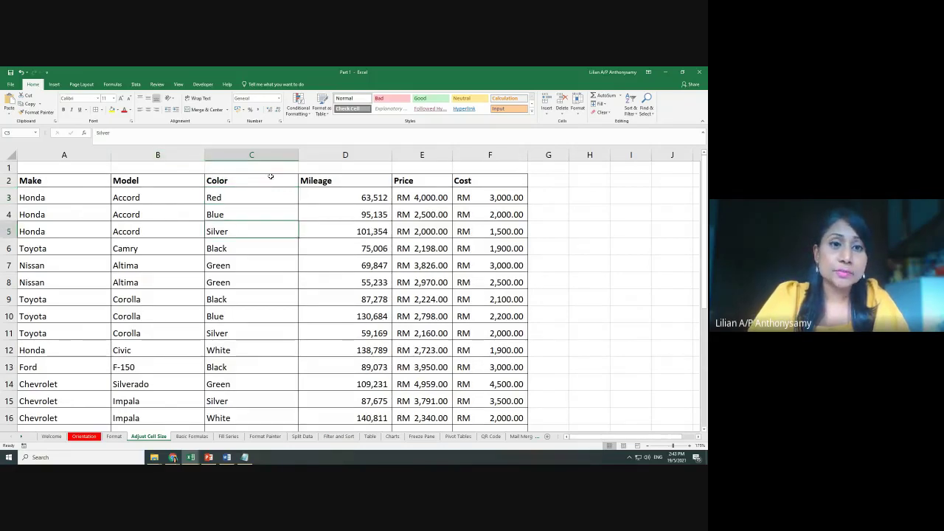
left_click(230, 194)
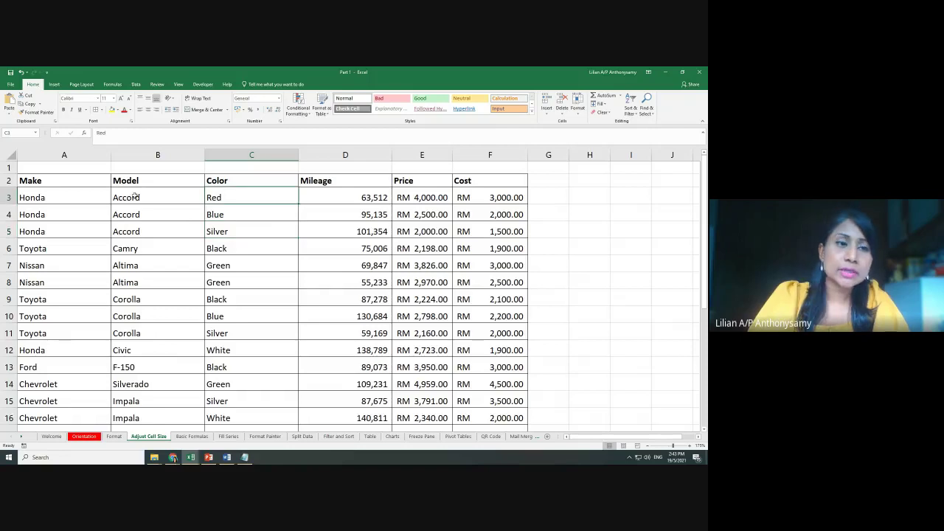
left_click(74, 193)
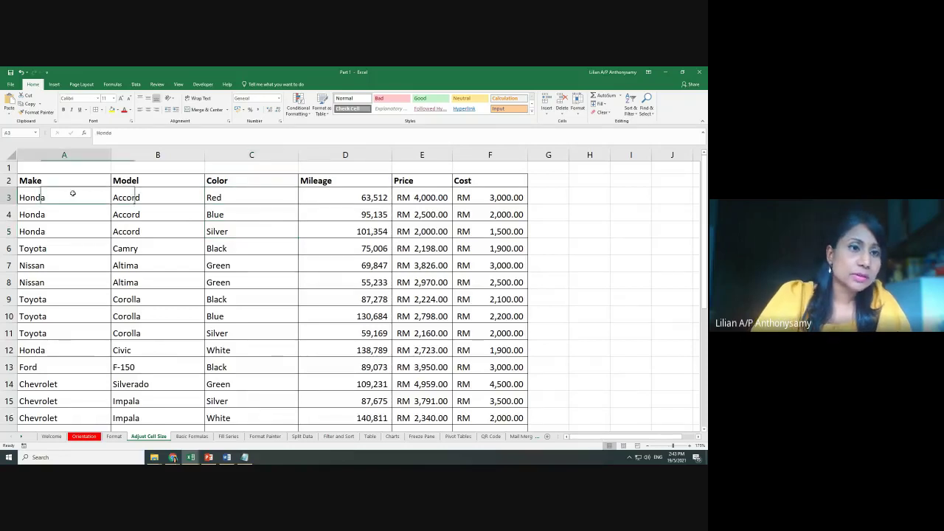
left_click(166, 194)
left_click(376, 199)
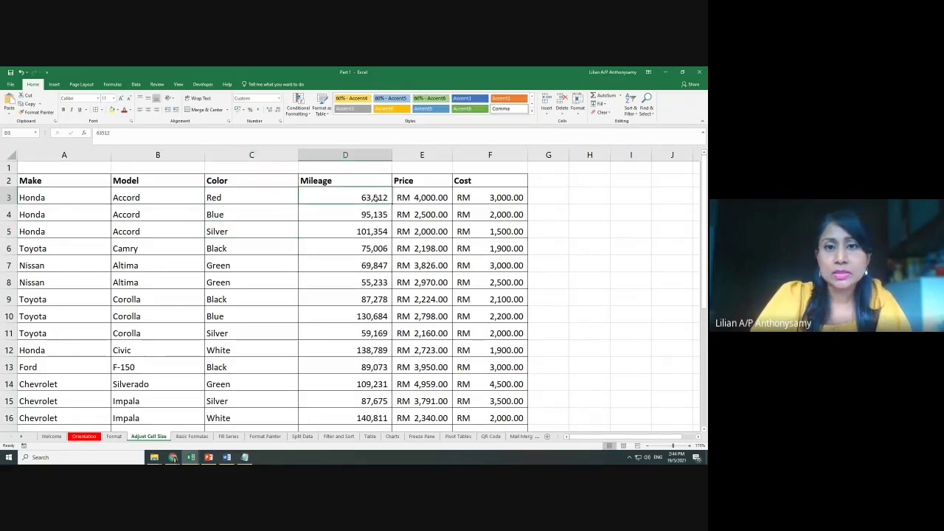
left_click(447, 198)
left_click(486, 198)
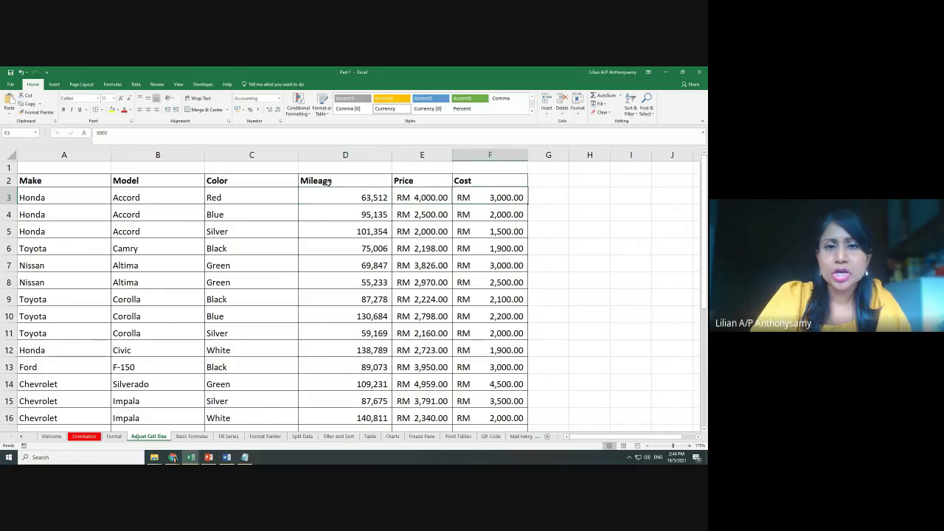
mouse_move(329, 182)
left_mouse_down()
mouse_move(509, 190)
mouse_move(520, 334)
left_mouse_up()
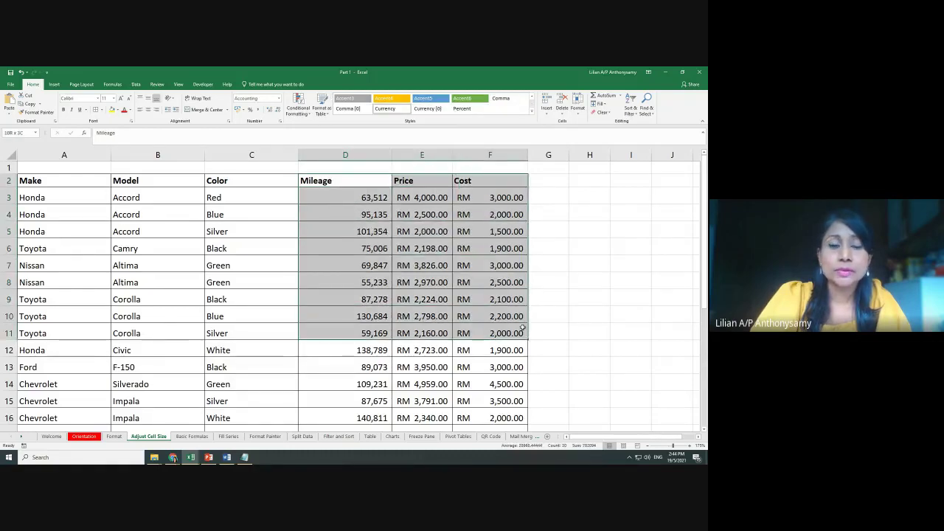
left_click(262, 198)
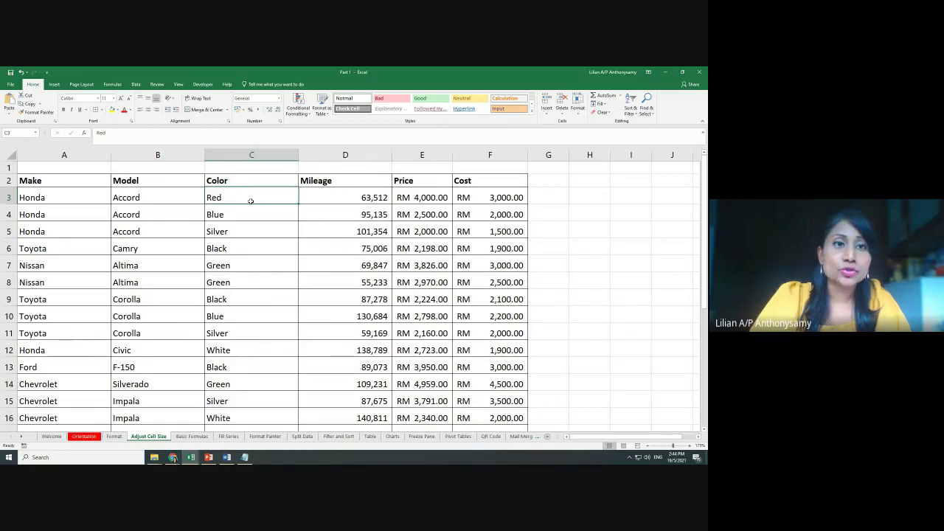
left_click(136, 84)
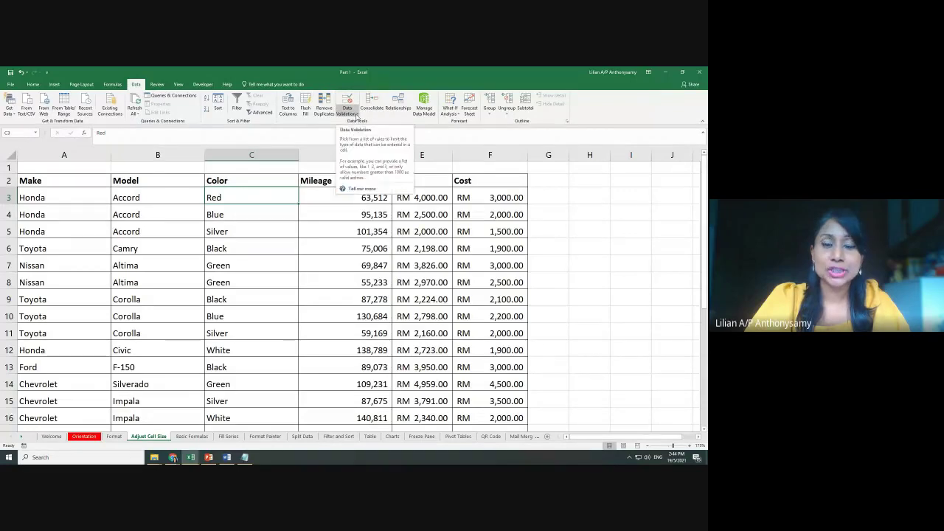
Open Data Validation for cell C3 and set Allow to List
left_click(358, 115)
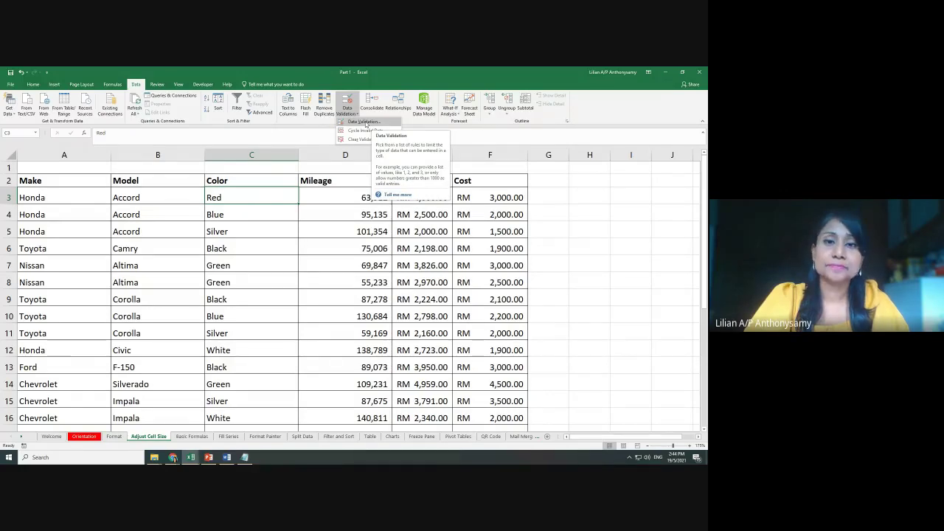
left_click(365, 122)
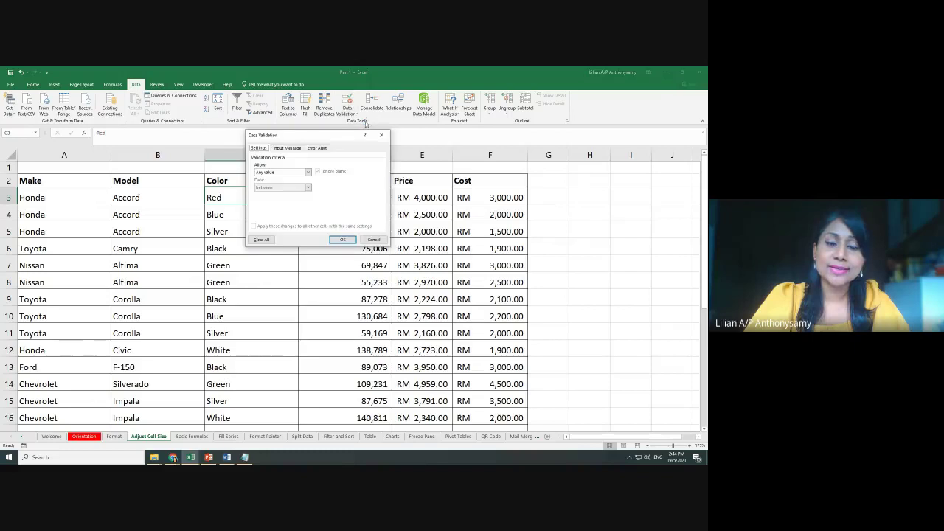
left_click_drag(349, 140, 373, 127)
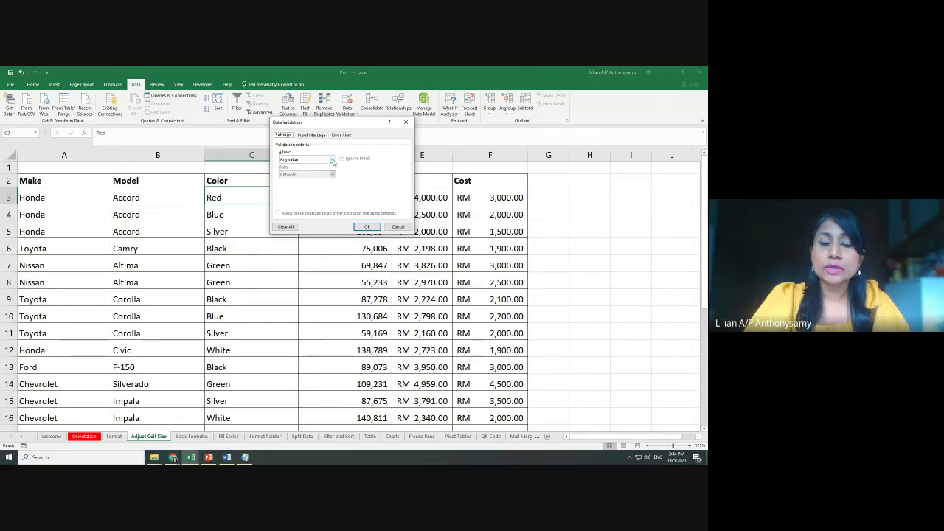
left_click(333, 159)
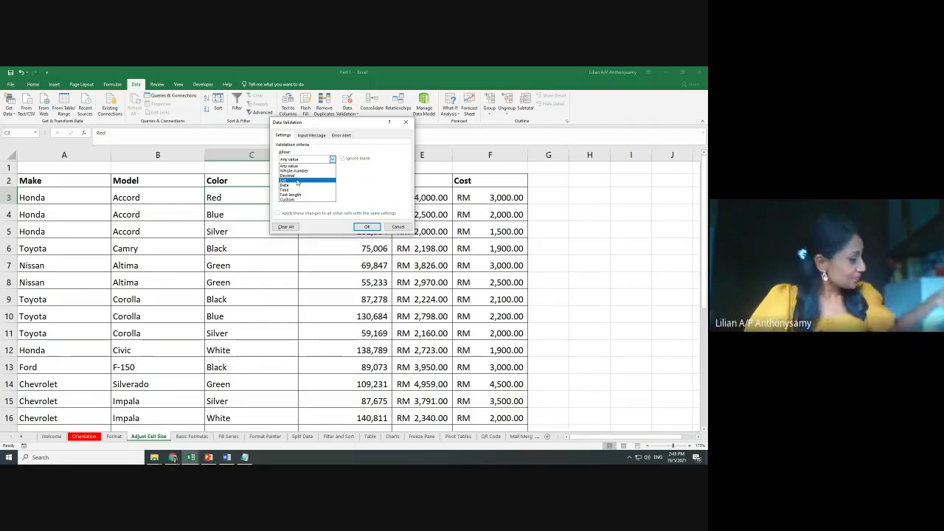
left_click(297, 182)
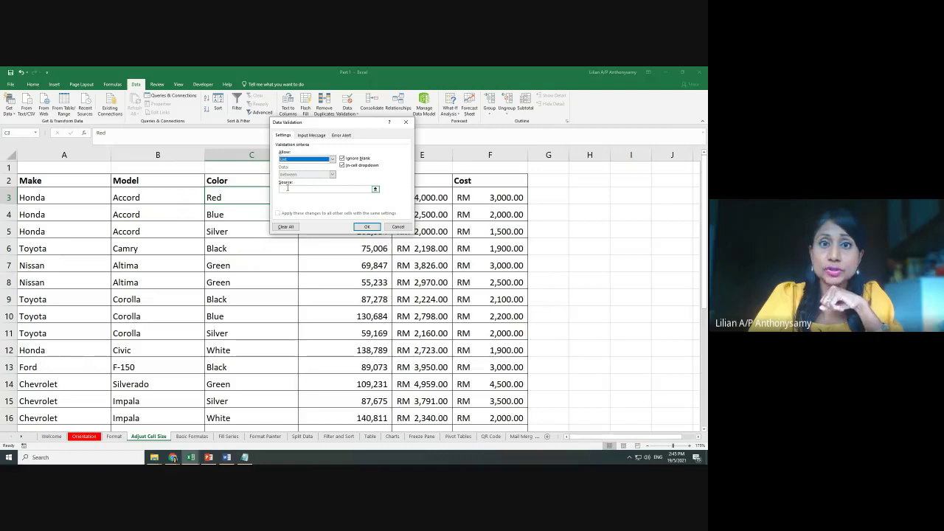
Enter 'Red,Blue,Silver,Black,Green' in the Source box of C3's list rule
left_click(289, 189)
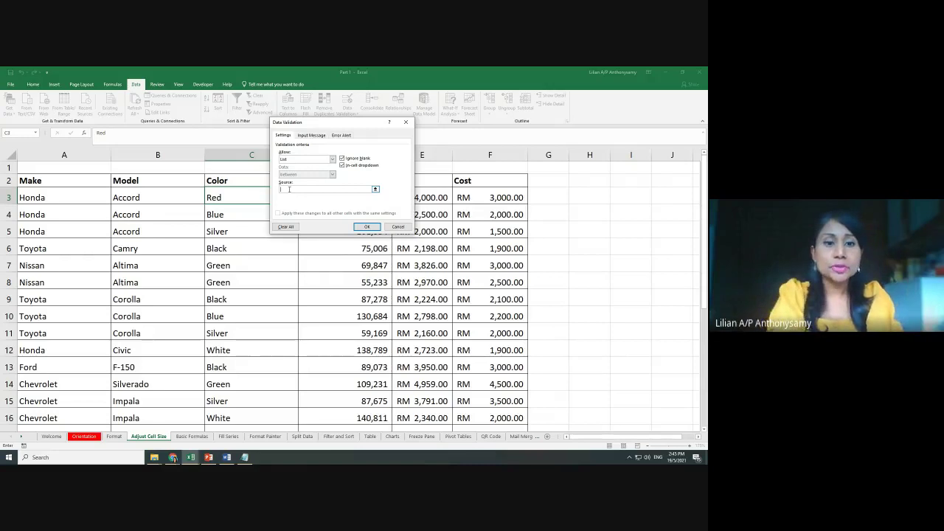
type("d,")
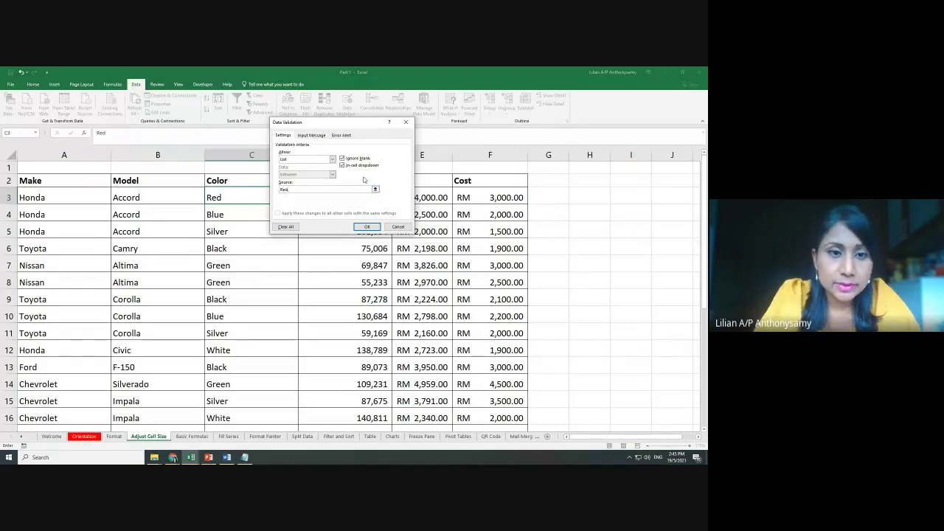
type("Blue")
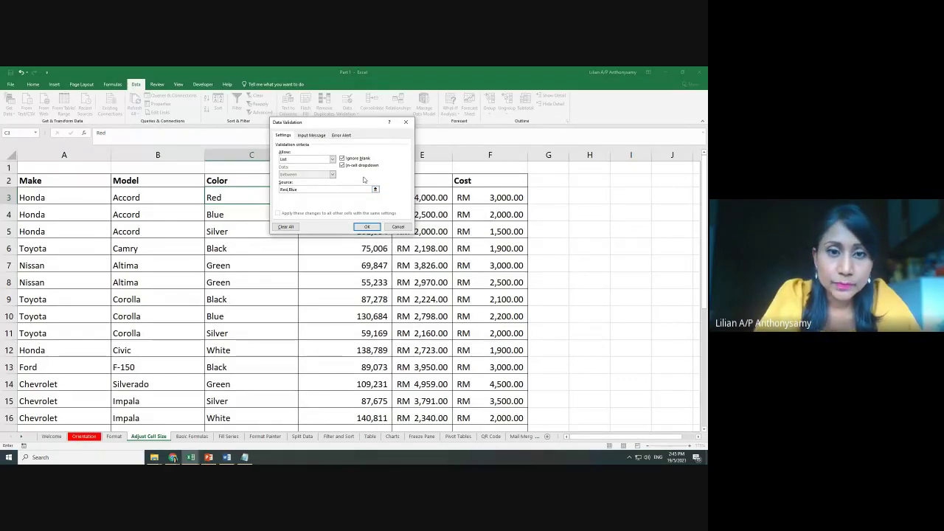
type(",S")
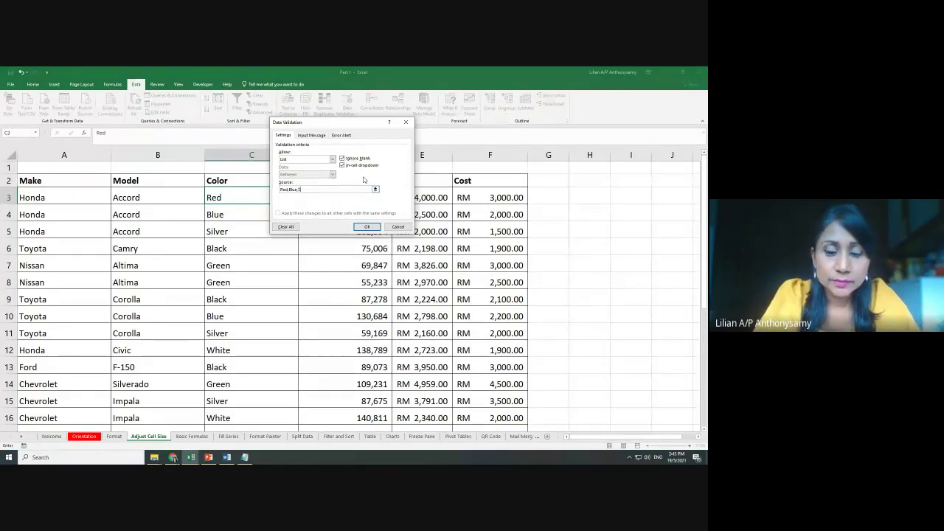
type("ilver,Bl")
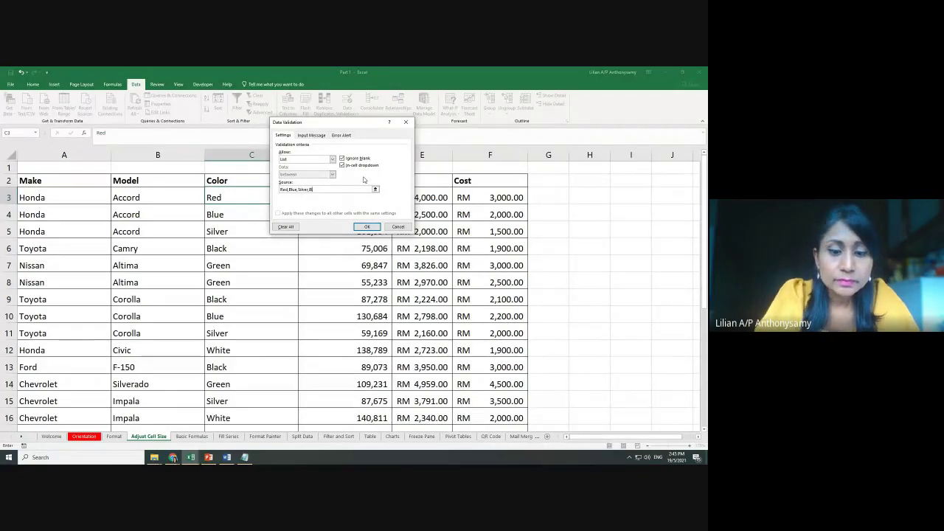
type("ack,Gr")
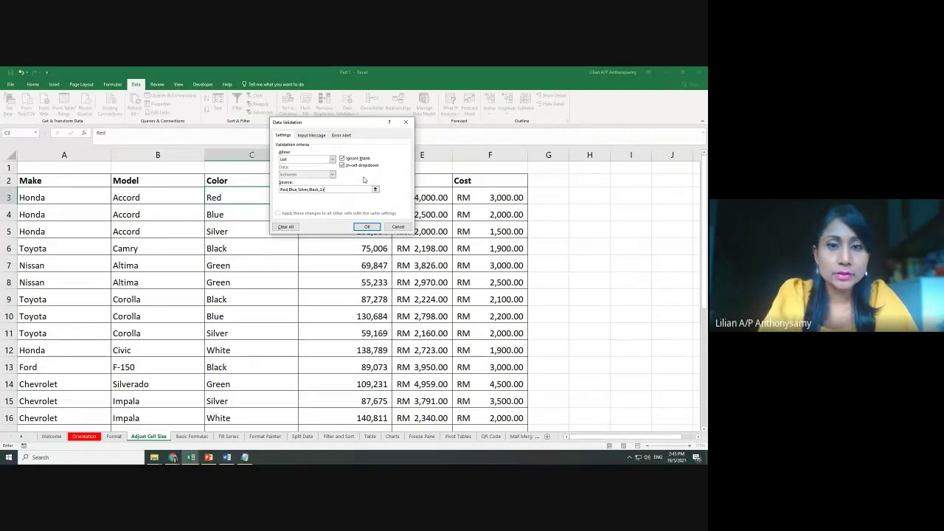
type("een")
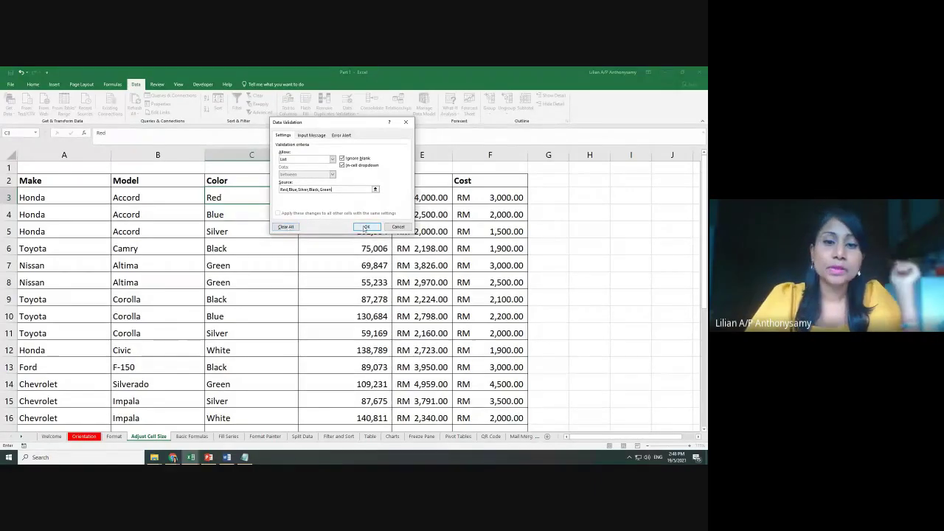
Apply the validation rule and test C3's colour dropdown, keeping Red selected
left_click(366, 228)
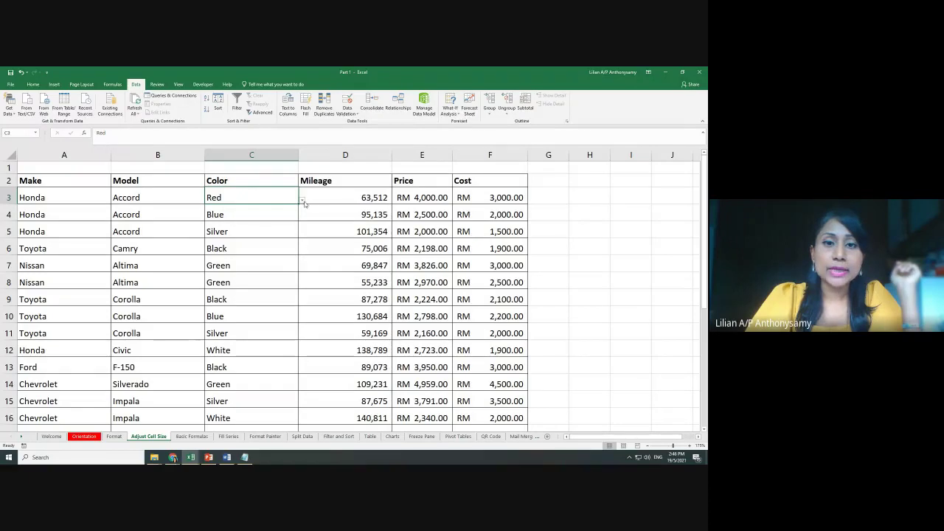
left_click(302, 200)
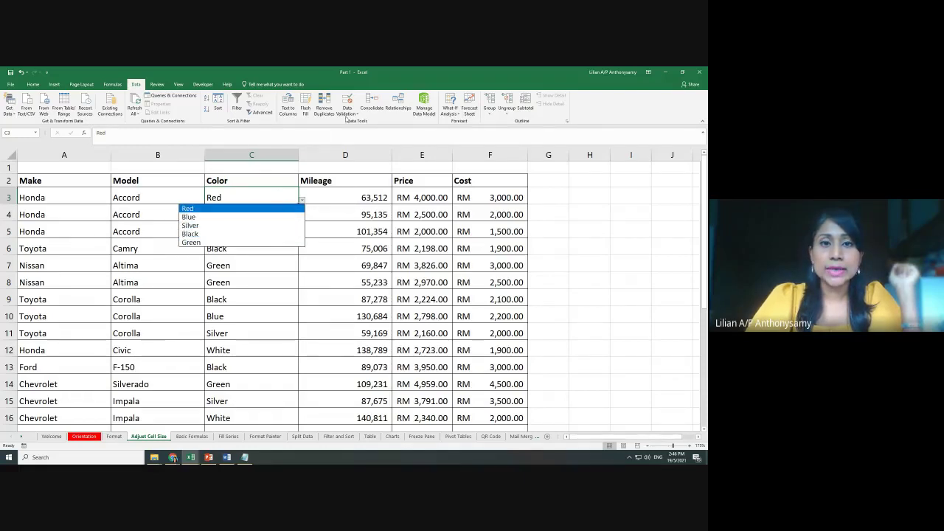
left_click(287, 208)
Review C3's validation rule without changes, then open its colour dropdown again
left_click(355, 113)
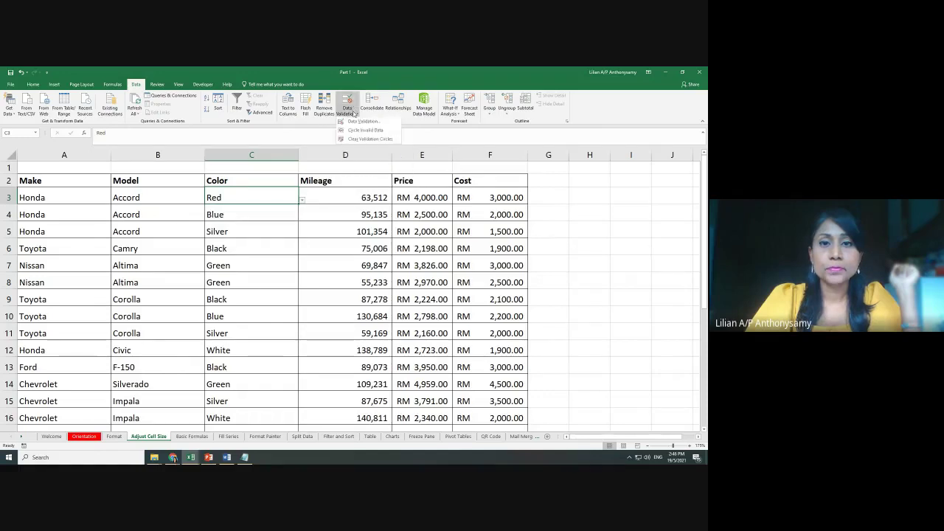
left_click(358, 126)
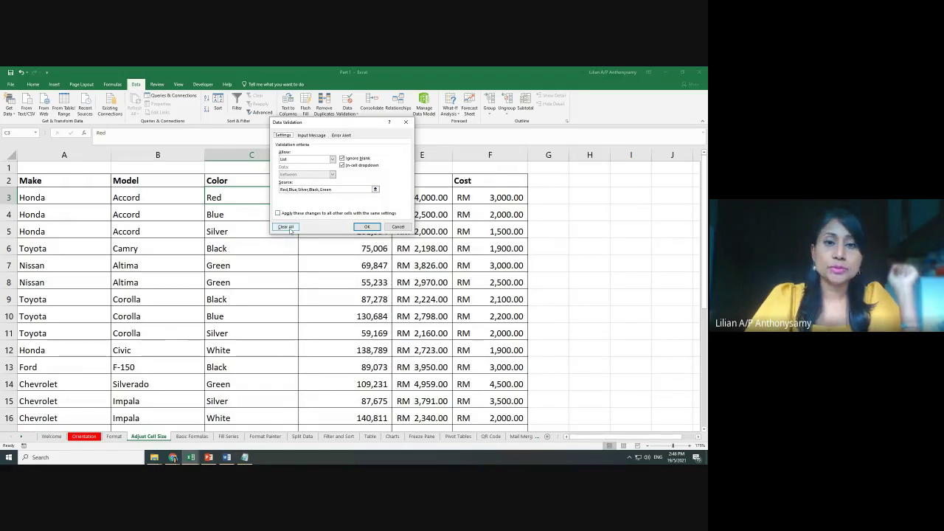
left_click(366, 227)
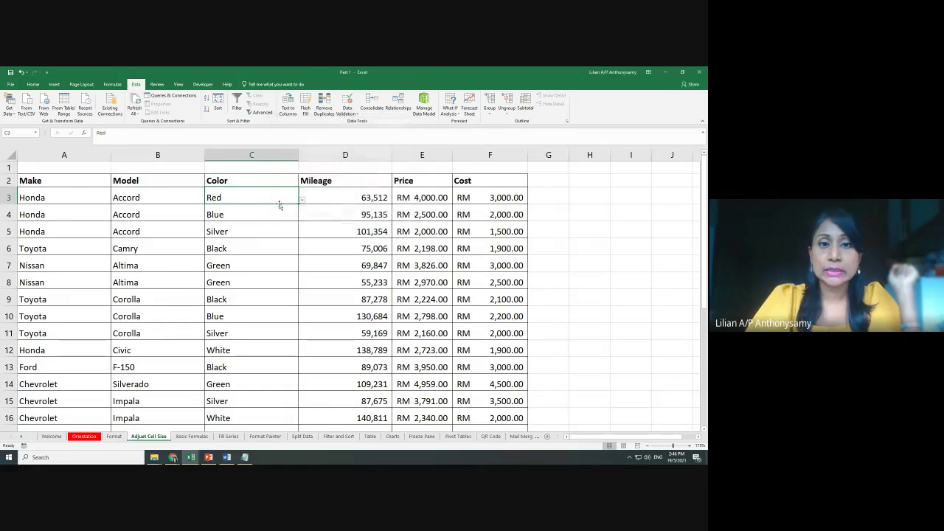
left_click(302, 200)
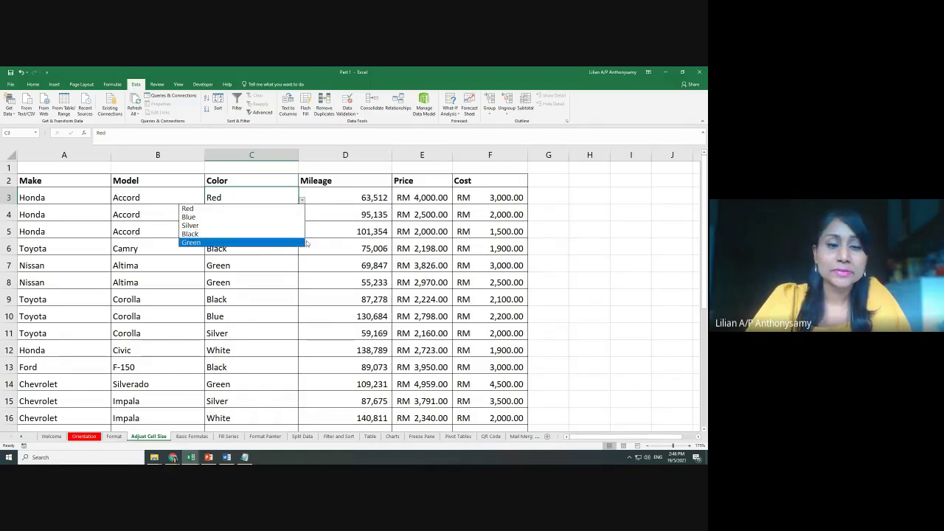
left_click(184, 441)
mouse_move(173, 458)
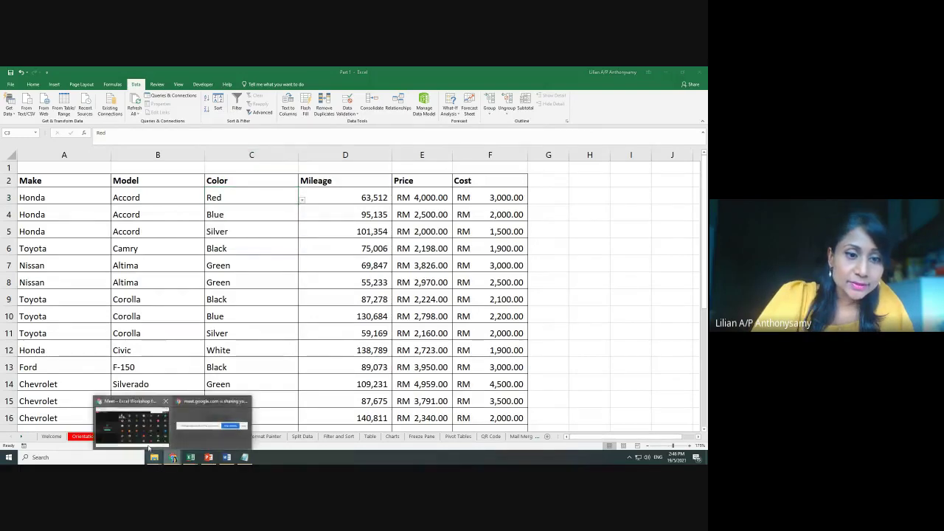
left_click(137, 417)
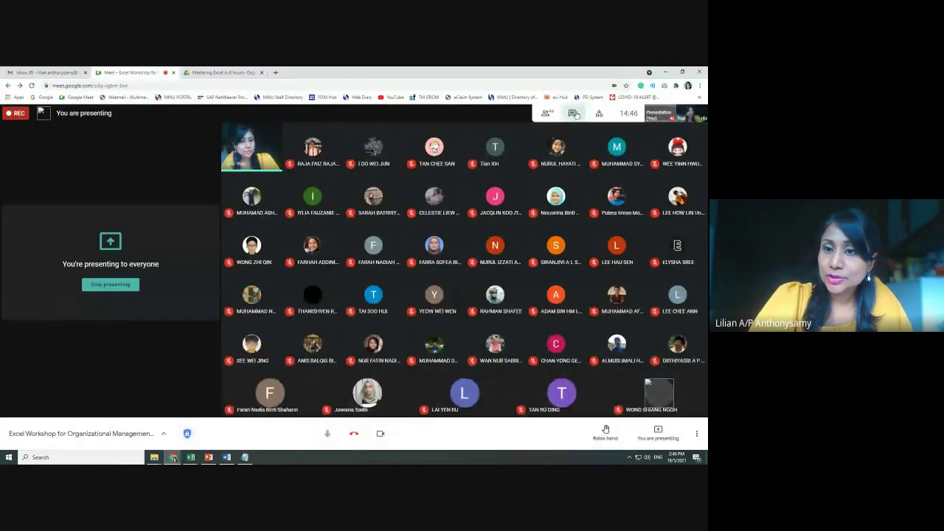
left_click(571, 113)
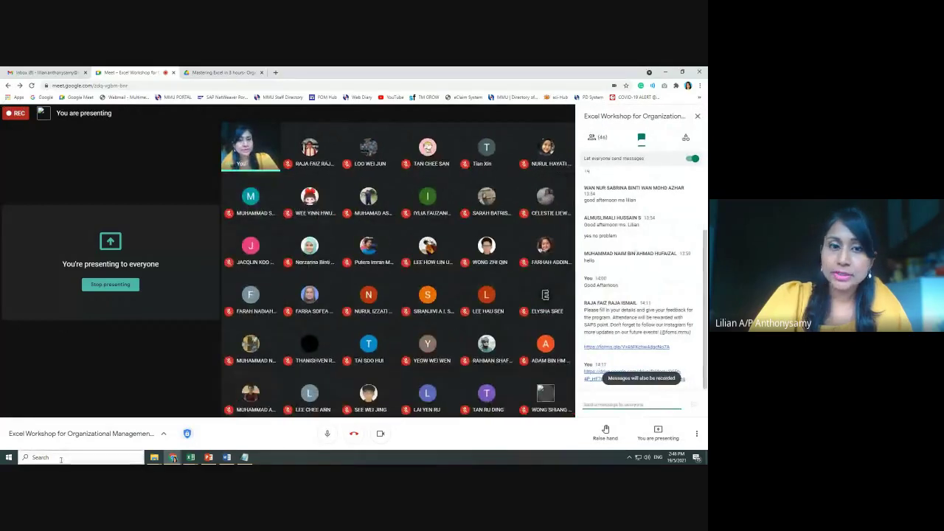
left_click(668, 72)
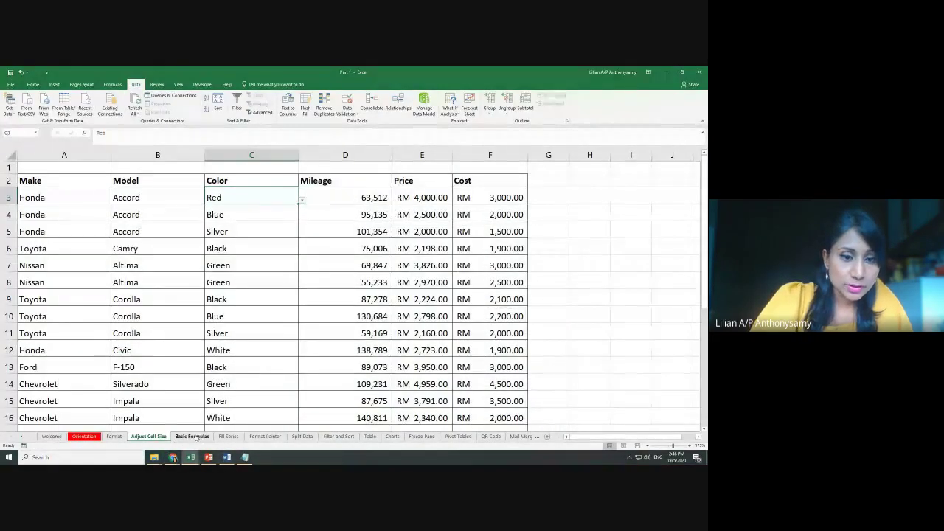
Switch to the Basic Formulas sheet and zoom in on its addition and SUM exercises
left_click(193, 436)
left_click(423, 335)
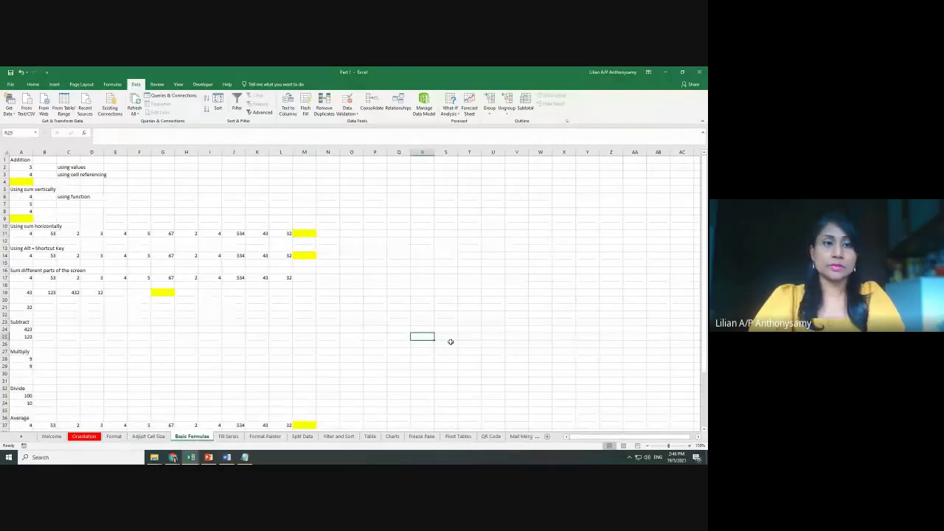
scroll(449, 342, "up", 3)
scroll(451, 342, "up", 2)
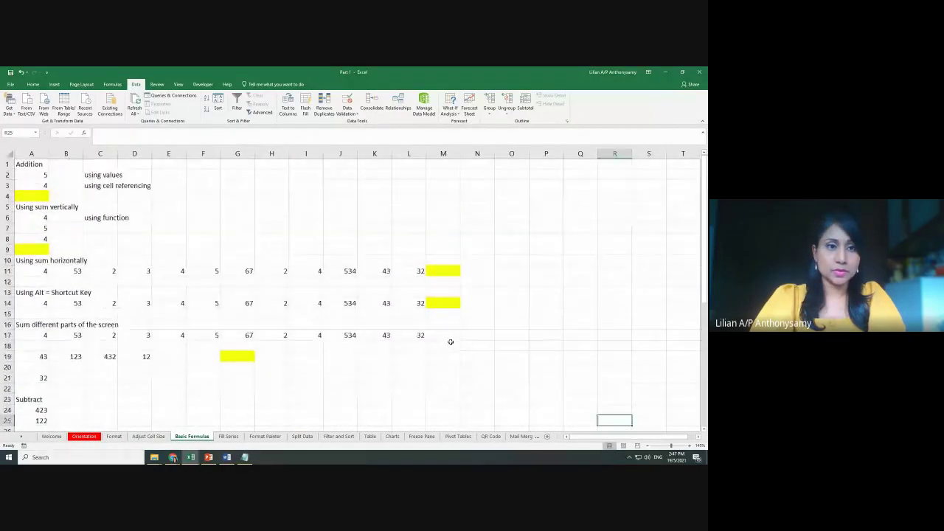
scroll(451, 341, "down", 1)
scroll(450, 341, "up", 3)
scroll(451, 342, "up", 2)
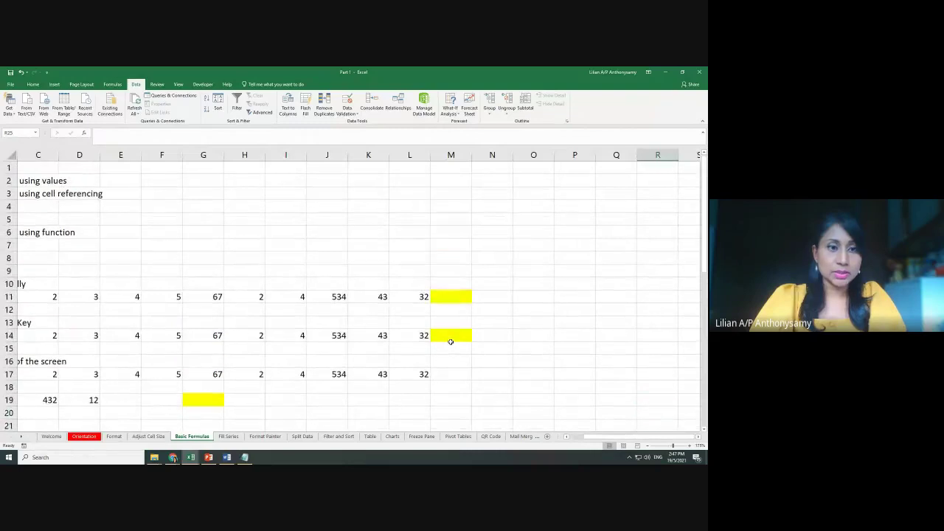
left_click_drag(603, 440, 576, 440)
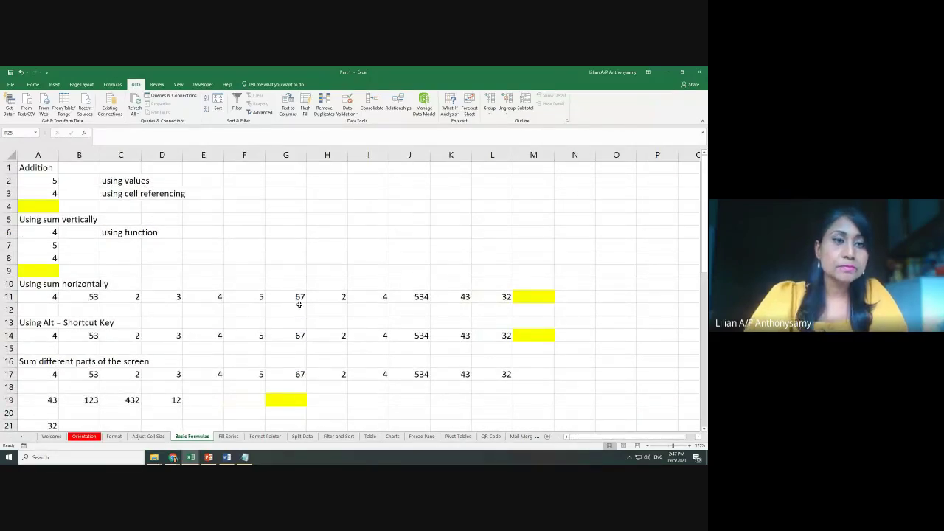
scroll(361, 329, "down", 1)
scroll(361, 328, "up", 2)
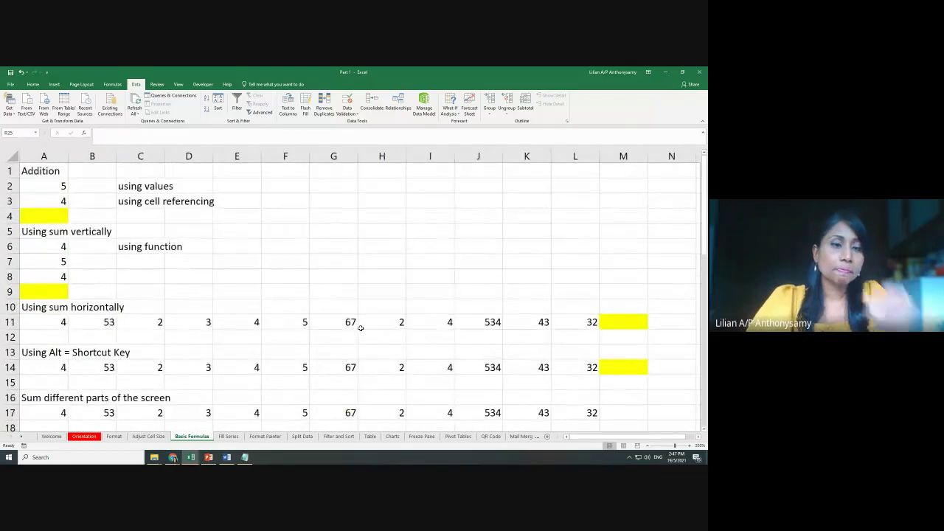
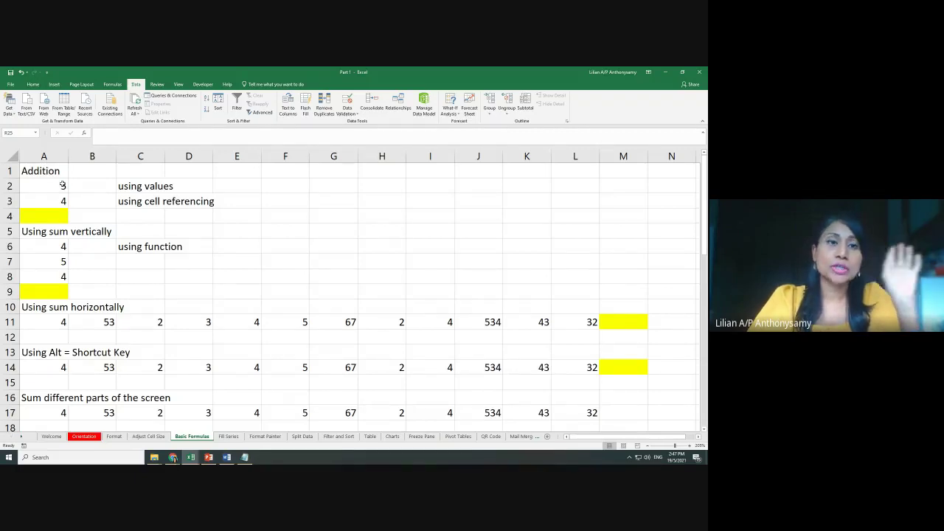
Enter =5+4 in the yellow cell A4 so it shows 9
left_click(157, 189)
left_click(48, 216)
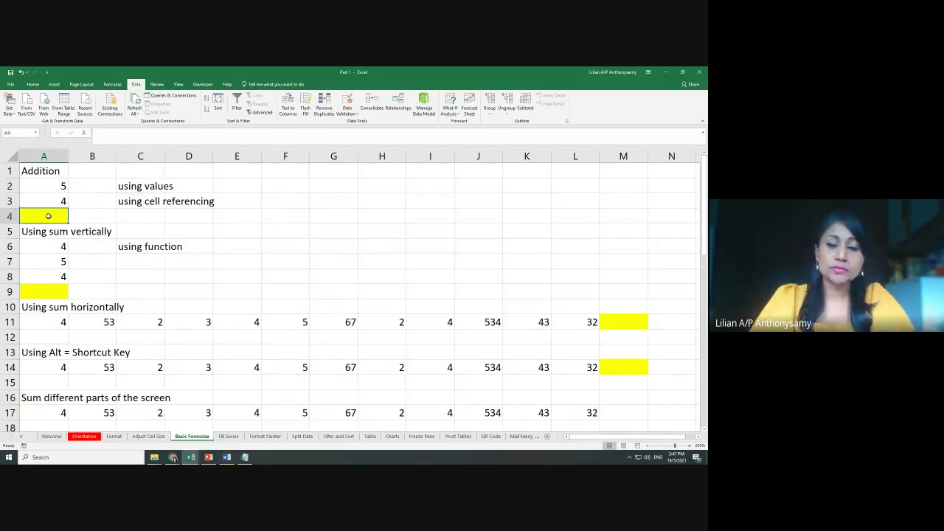
scroll(262, 278, "up", 2)
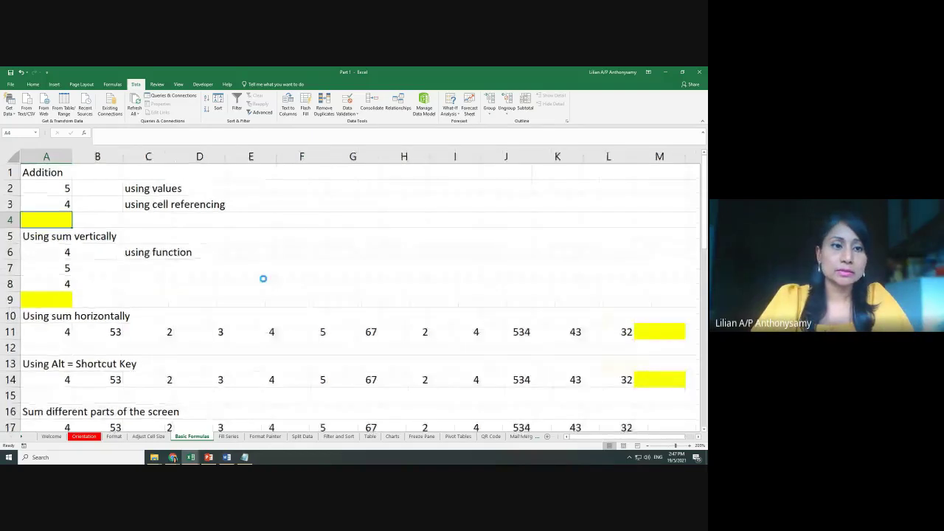
scroll(366, 309, "up", 1)
scroll(366, 308, "up", 1)
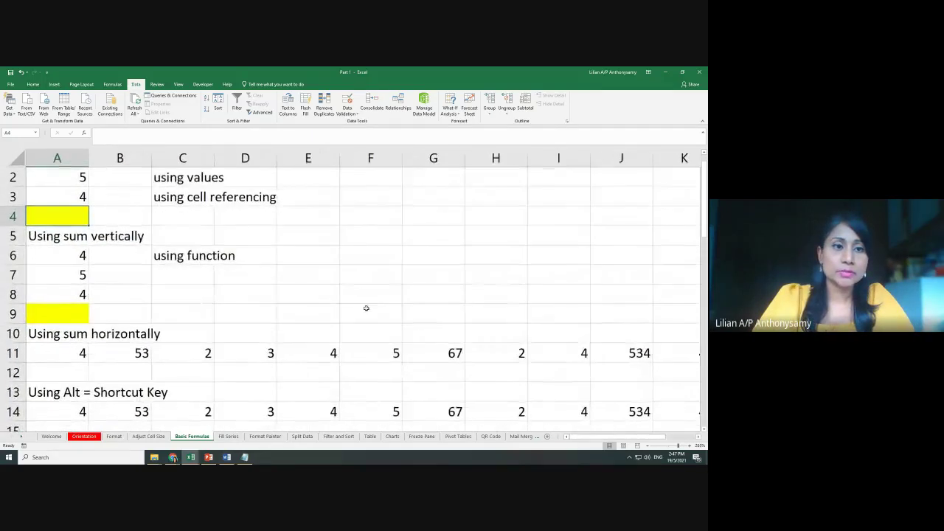
scroll(366, 308, "up", 1)
scroll(366, 309, "up", 2)
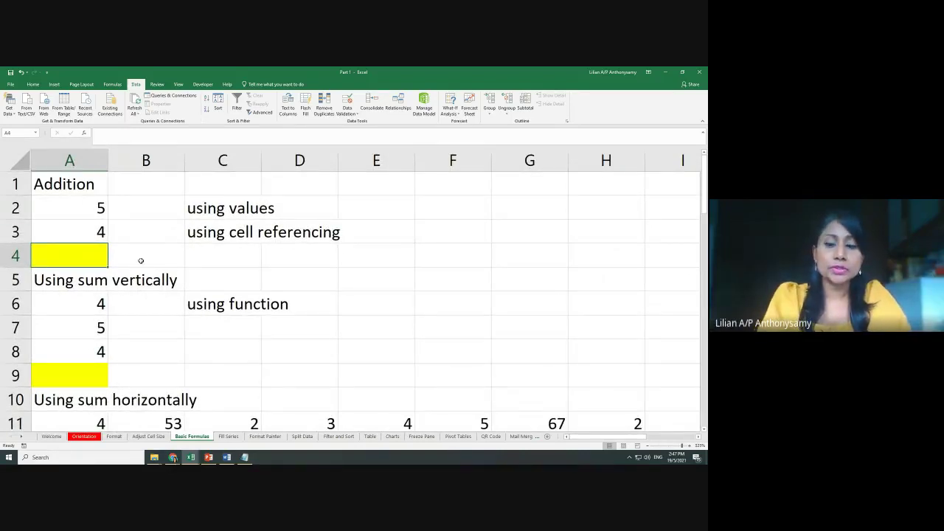
type("=")
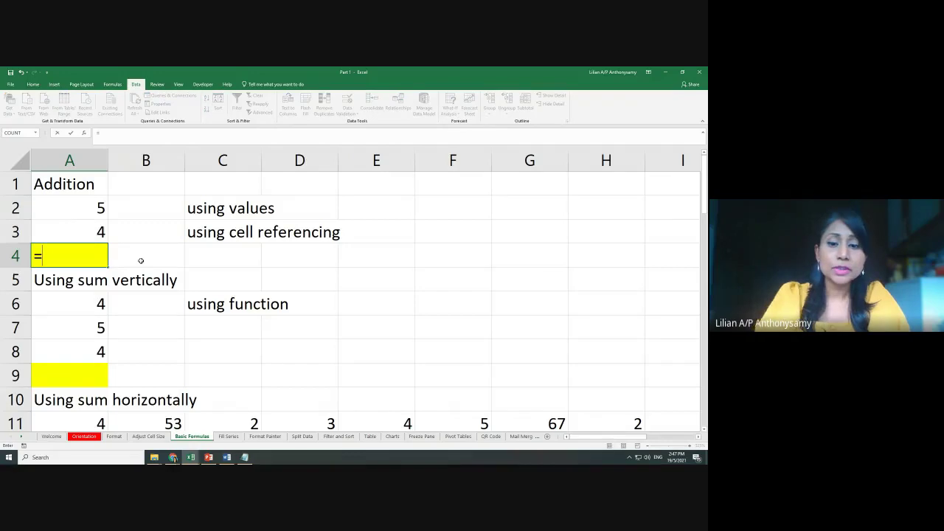
type("5")
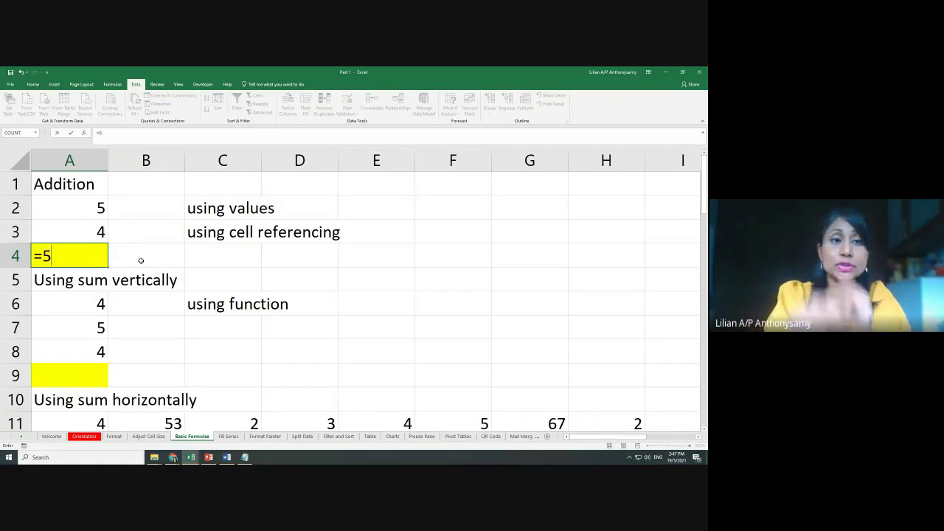
type("+4")
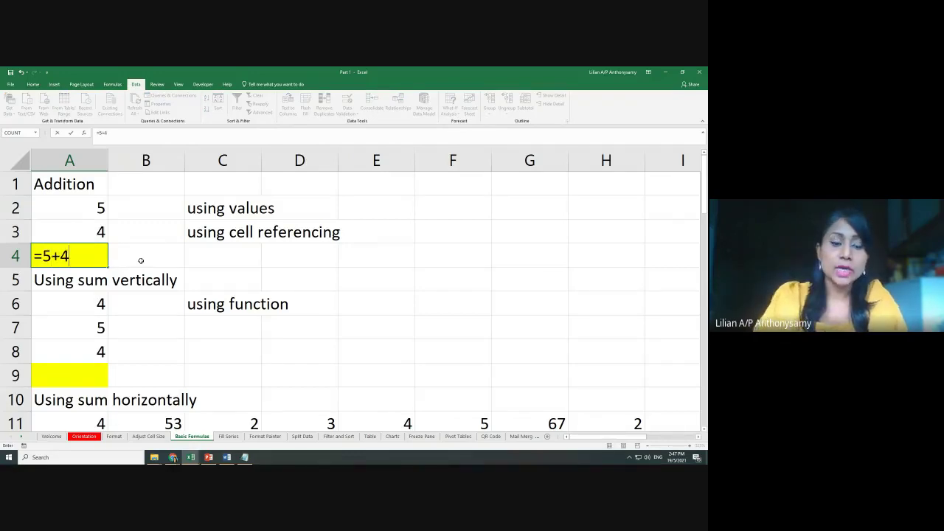
key("ctrl+Return")
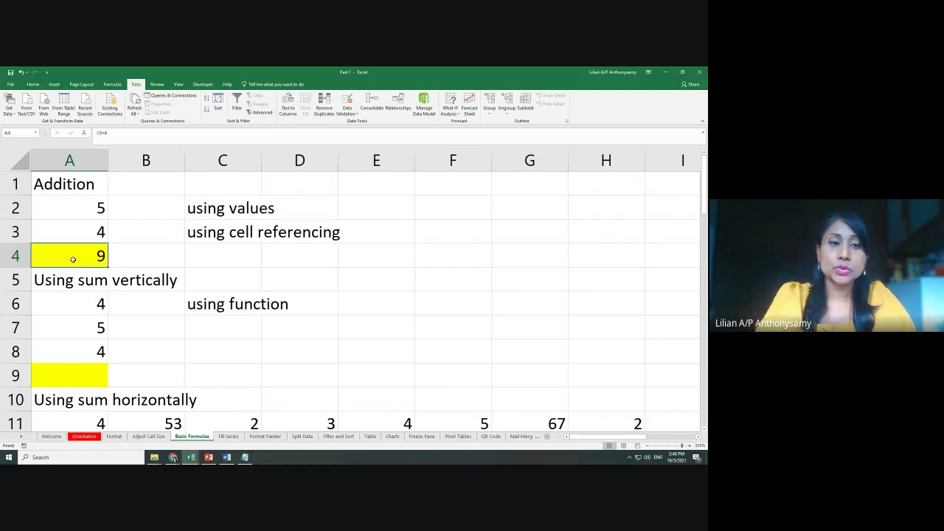
Re-enter A4 as =A2+A3 by referencing cells A2 and A3, still showing 9
type("=")
left_click(92, 209)
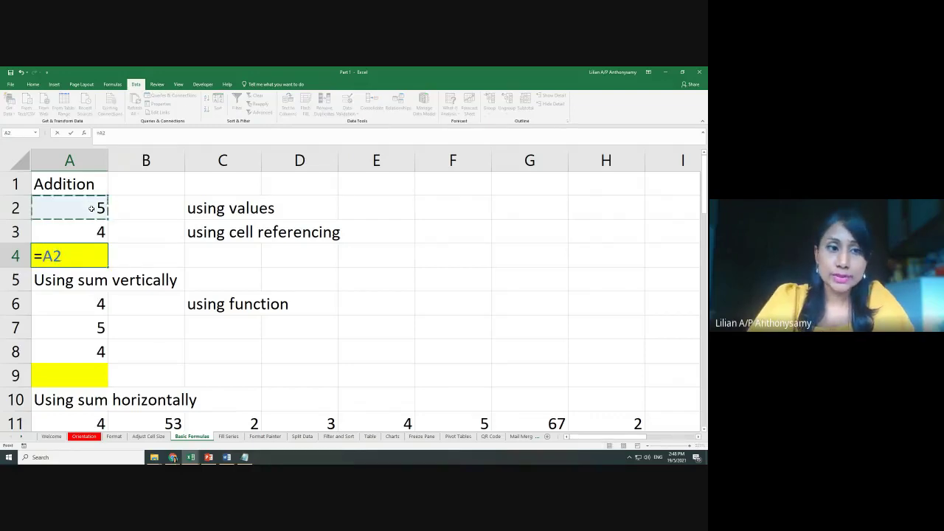
type("+")
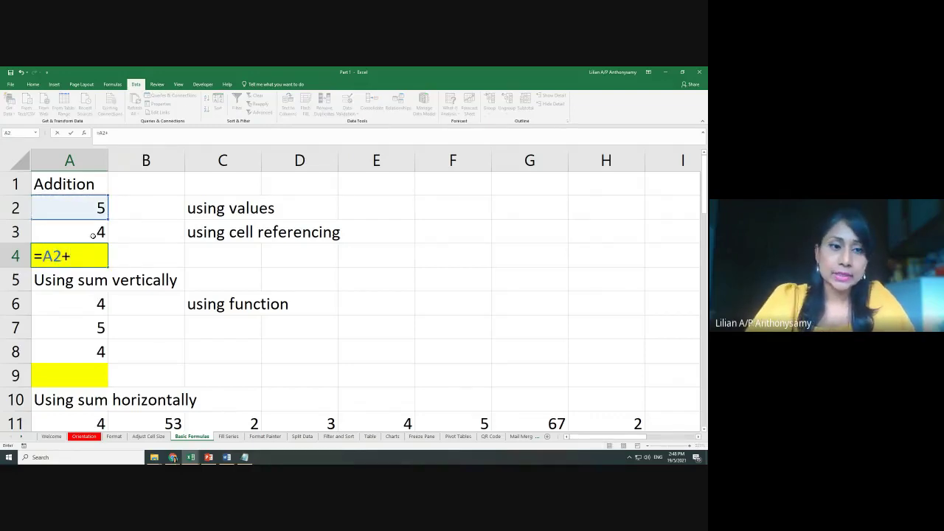
left_click(93, 236)
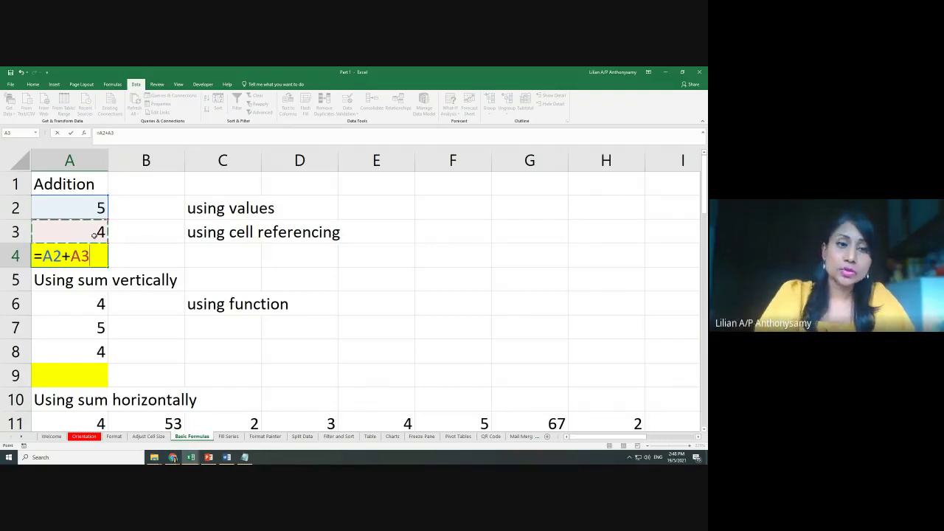
key("Return")
left_click(101, 255)
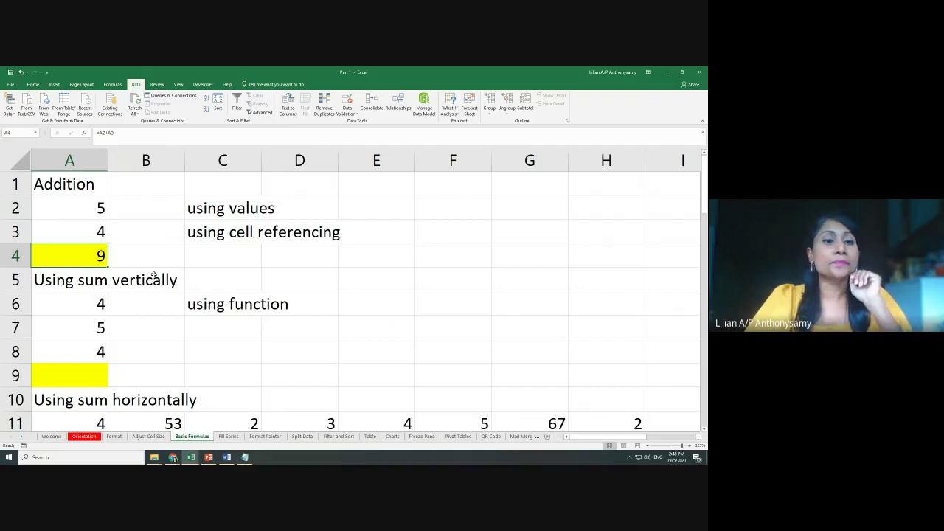
Review the vertical and horizontal sum examples and select the yellow total cell A9
scroll(153, 276, "down", 1)
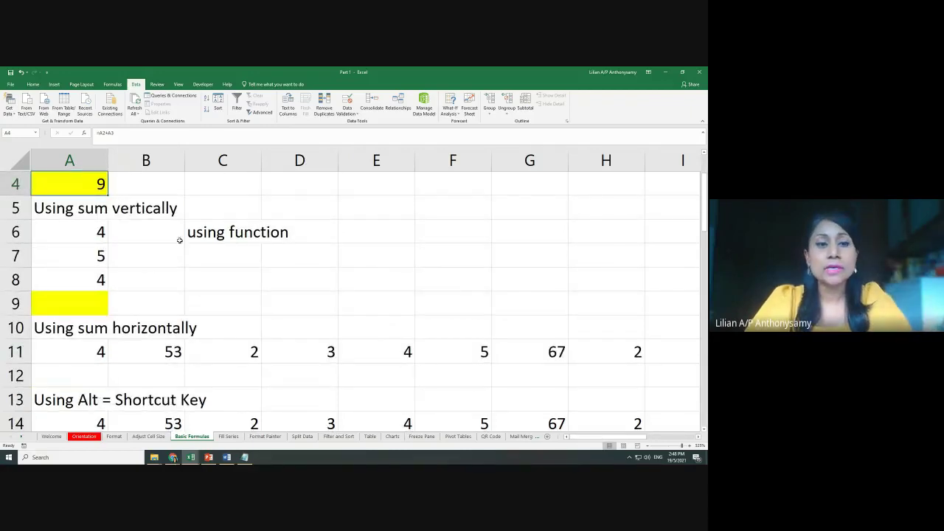
scroll(278, 273, "down", 4)
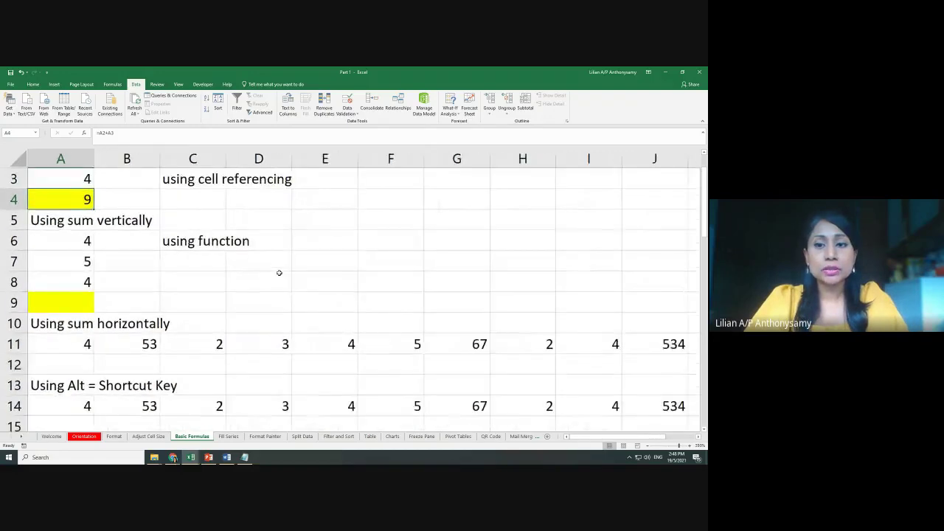
scroll(279, 273, "down", 3)
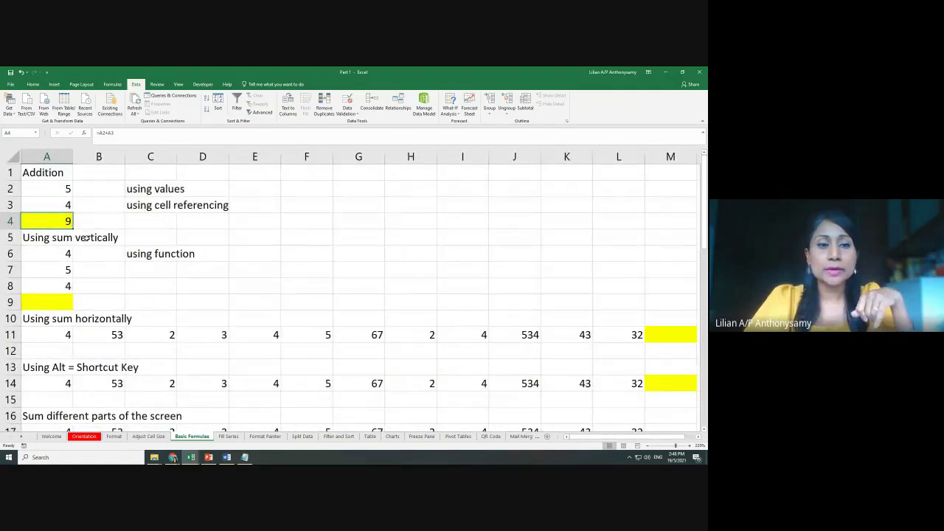
left_click(86, 238)
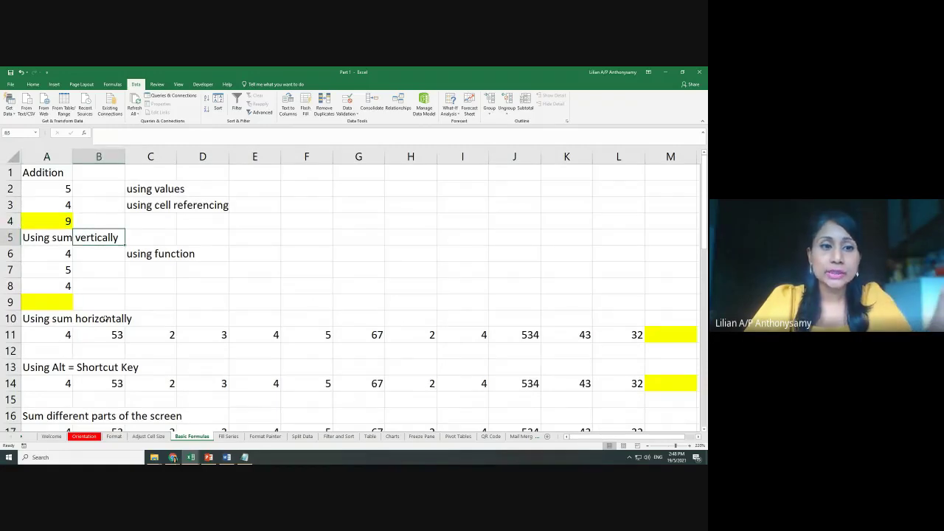
left_click(106, 319)
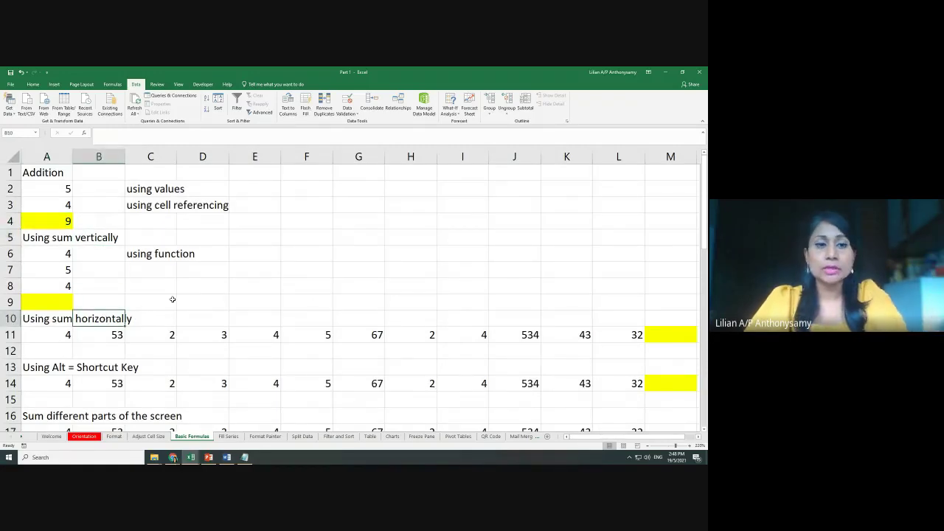
scroll(230, 307, "up", 2, "ctrl")
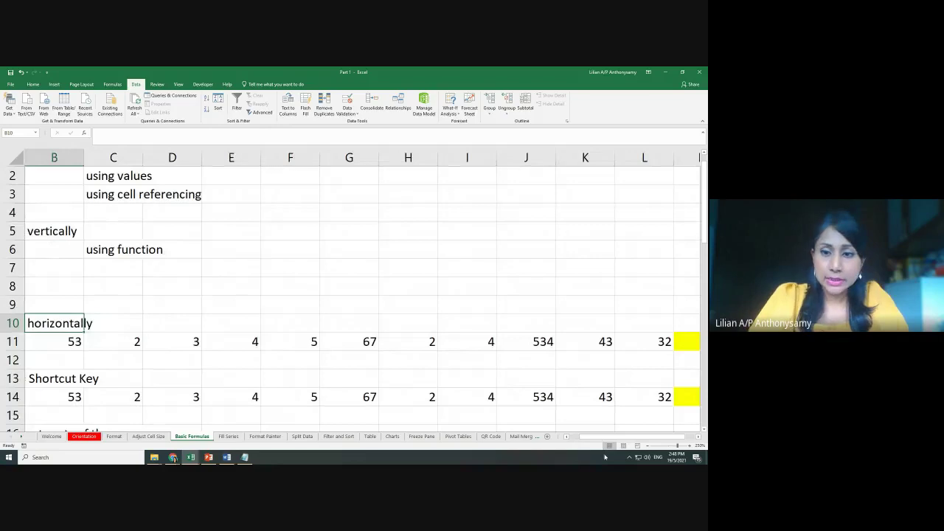
left_click_drag(607, 440, 599, 440)
scroll(157, 287, "up", 1, "ctrl")
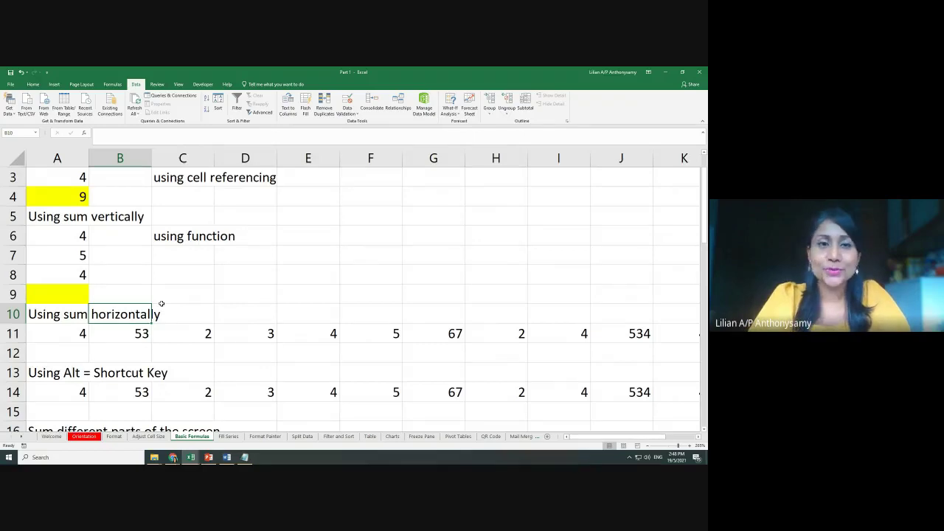
left_click(71, 295)
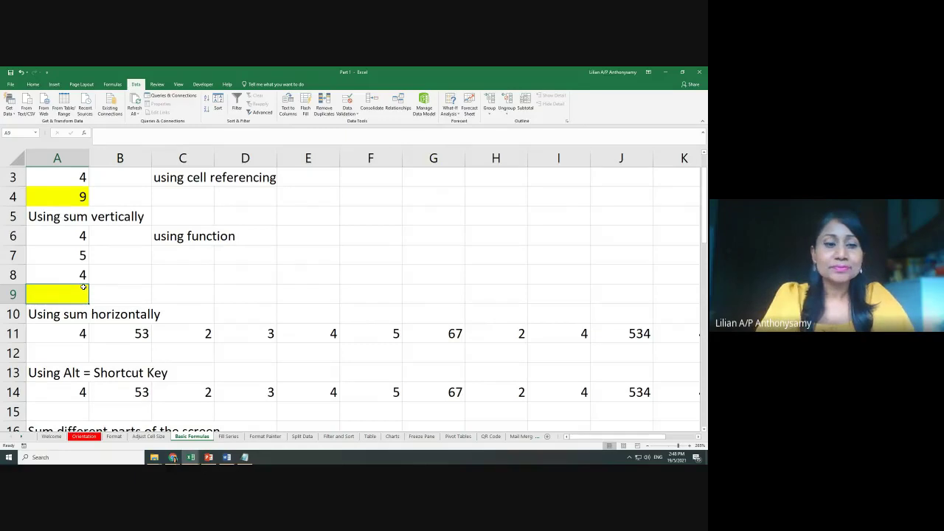
Browse the Formulas tab's AutoSum function list without inserting anything
type("=")
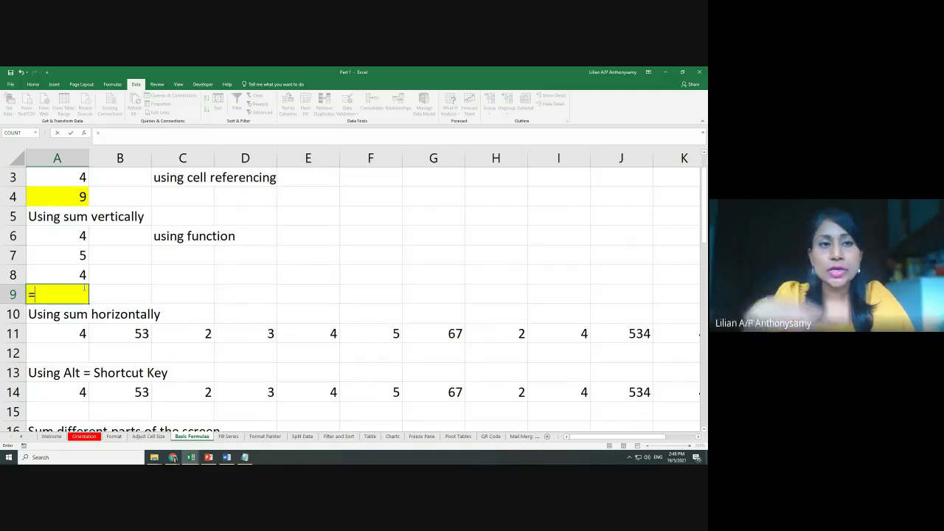
key("BackSpace")
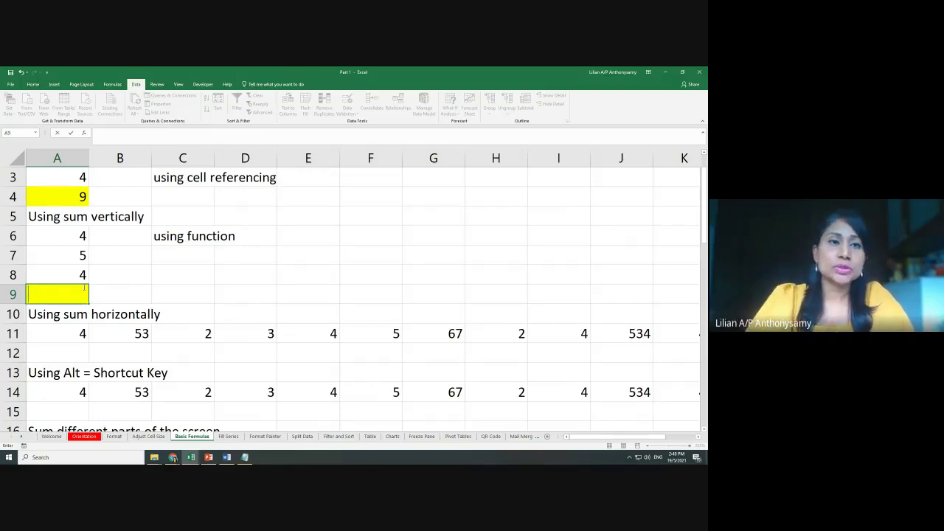
left_click(111, 84)
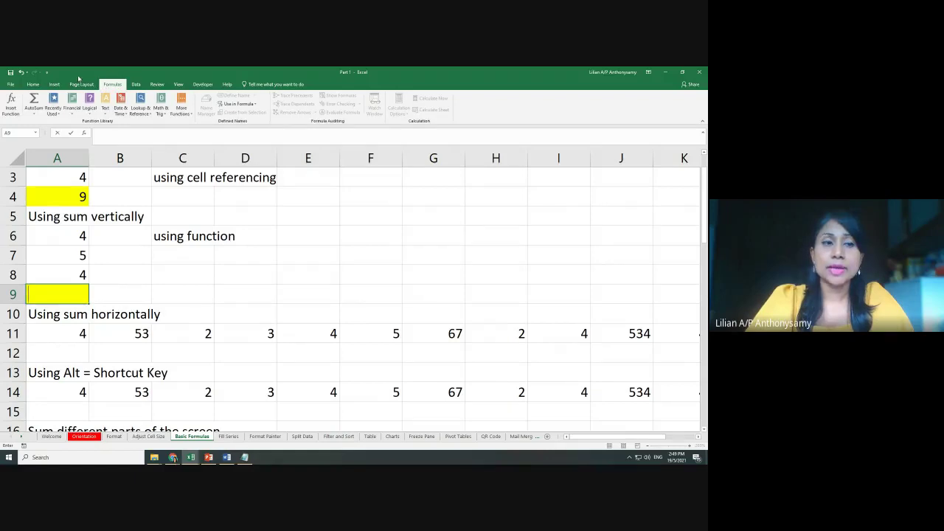
left_click(37, 116)
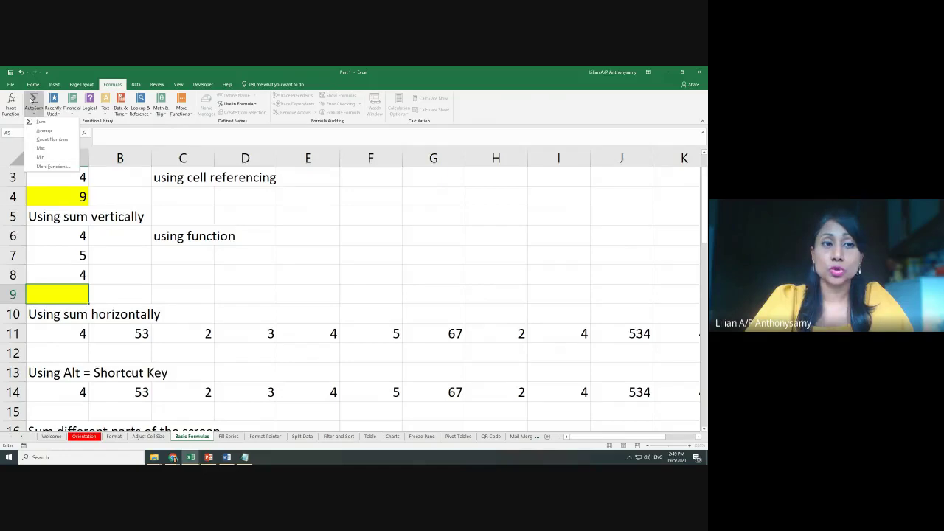
left_click(68, 297)
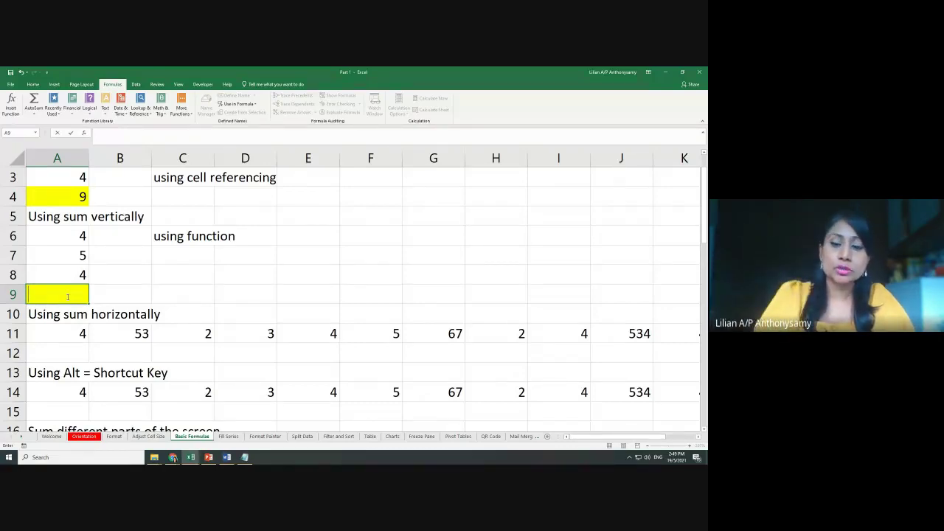
Enter =SUM(A6:A8) in A9 by dragging over the range, giving 13
type("=")
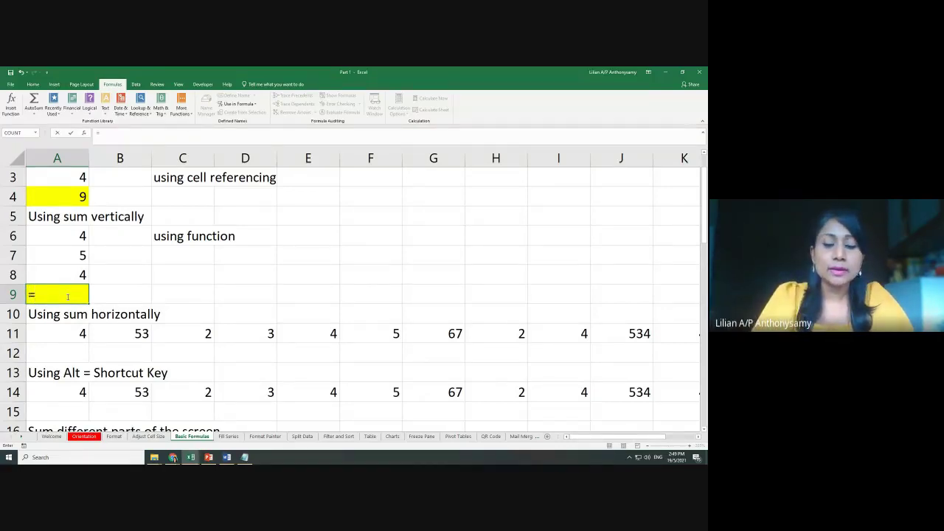
type("sum")
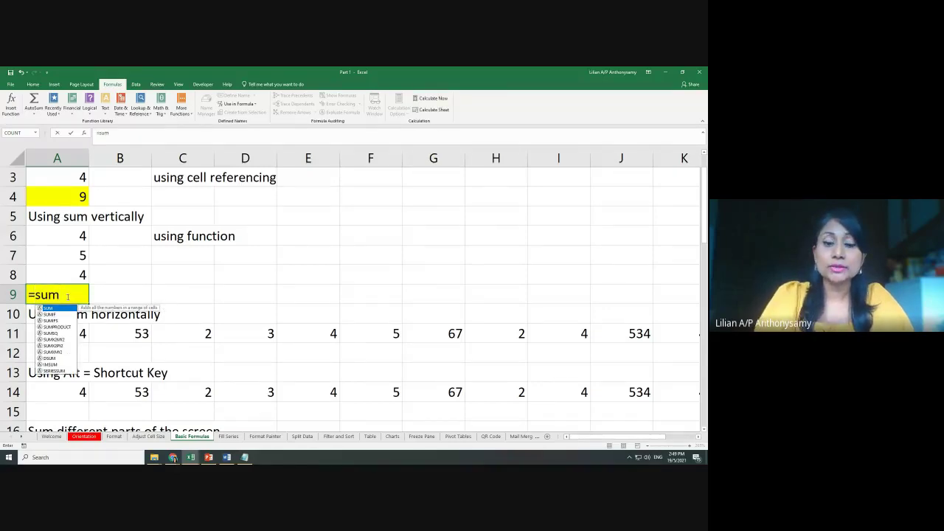
type("(")
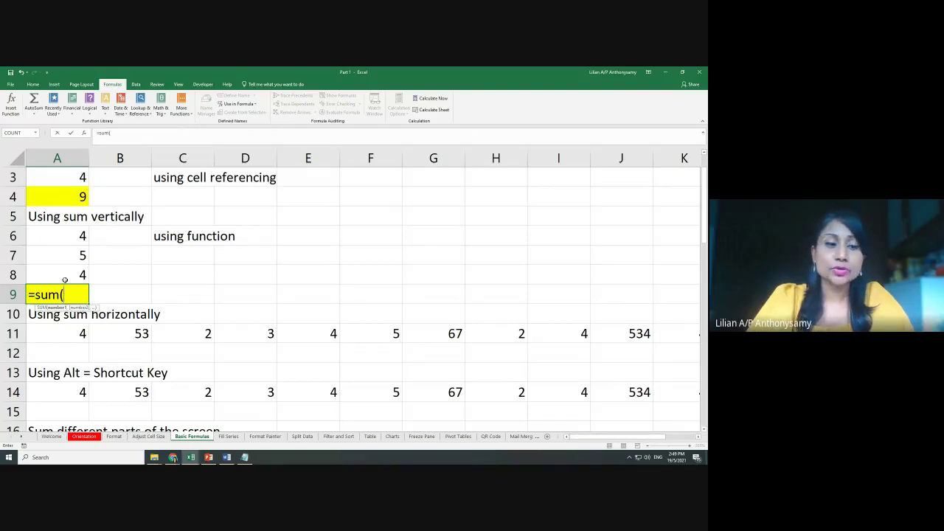
left_click_drag(67, 236, 69, 273)
type(")")
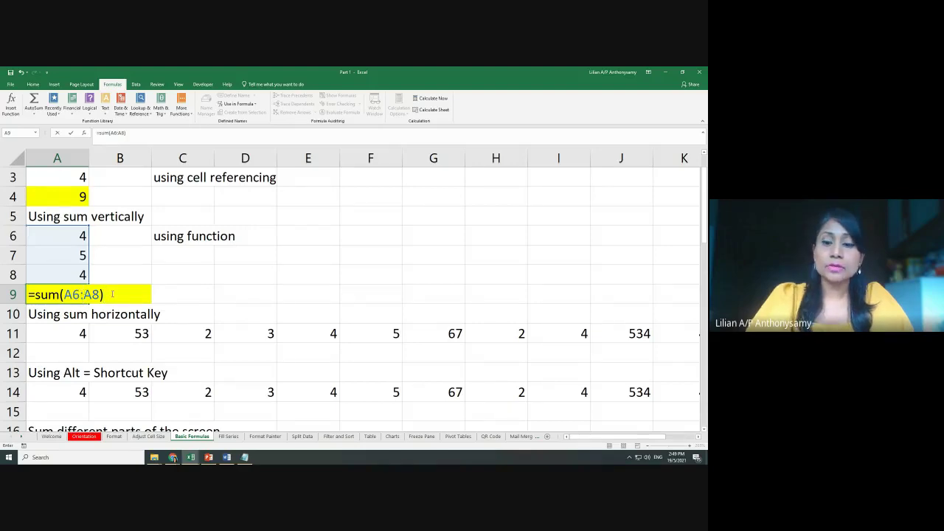
key("Return")
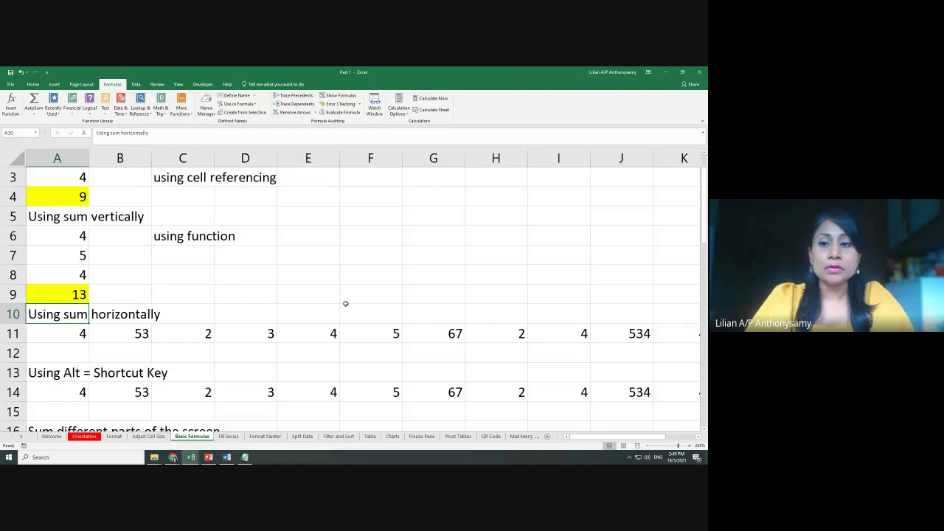
Enter =SUM(A11:L11) in M11 by dragging across row 11, giving 753
scroll(345, 303, "down", 2, "ctrl")
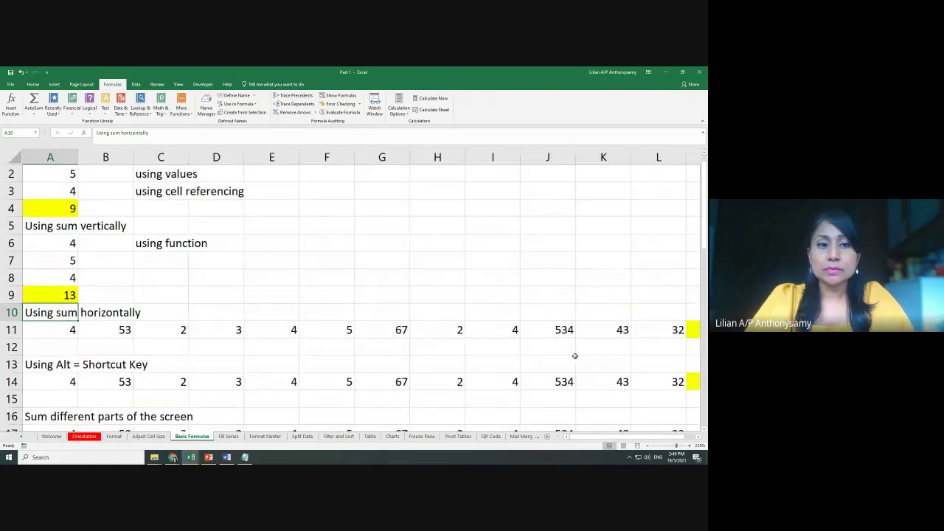
left_click_drag(580, 437, 589, 438)
scroll(661, 332, "down", 1, "ctrl")
left_click(664, 336)
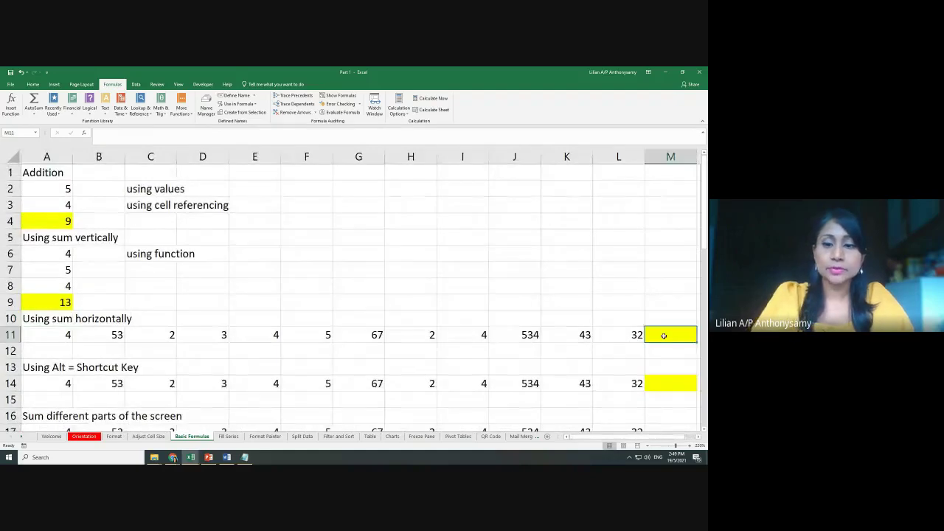
type("=sum(")
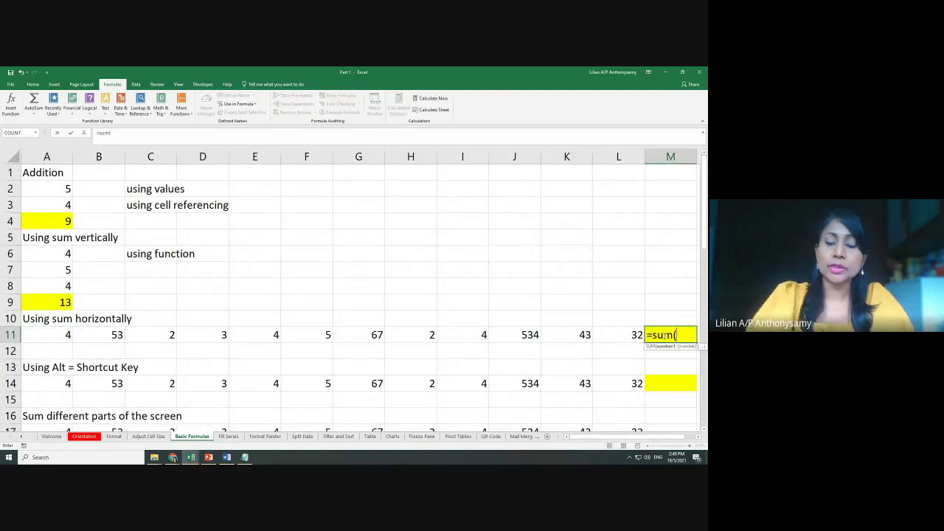
left_click_drag(44, 336, 611, 336)
type(")")
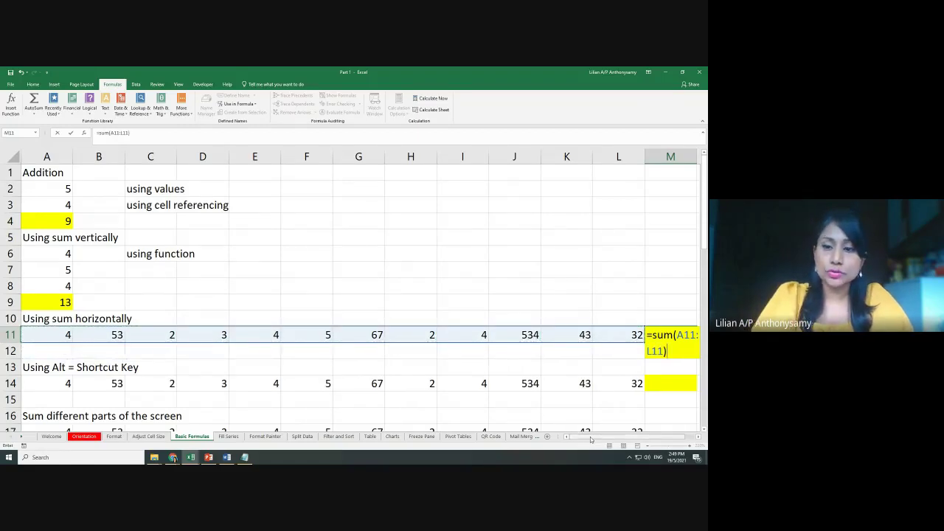
left_click_drag(591, 439, 615, 435)
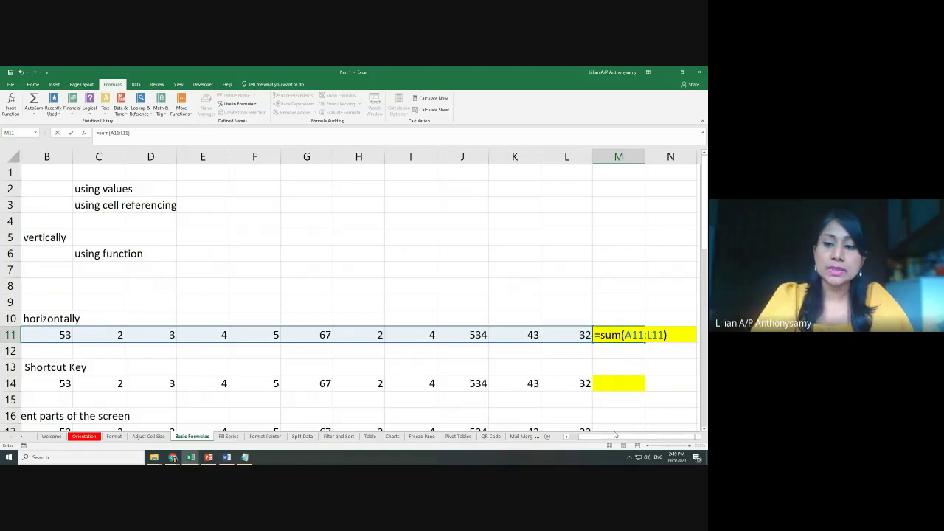
key("Return")
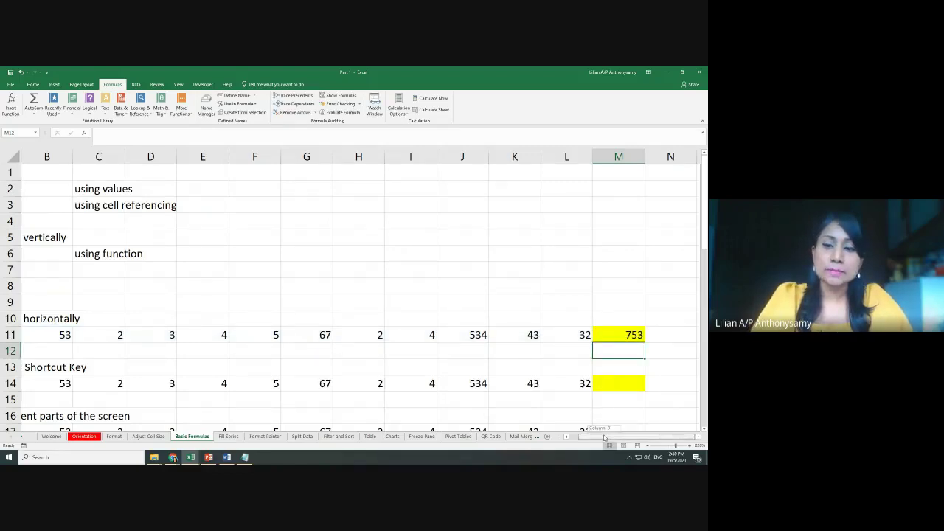
Select the whole example block from A1 to M11
left_click_drag(604, 437, 593, 437)
scroll(475, 290, "down", 1)
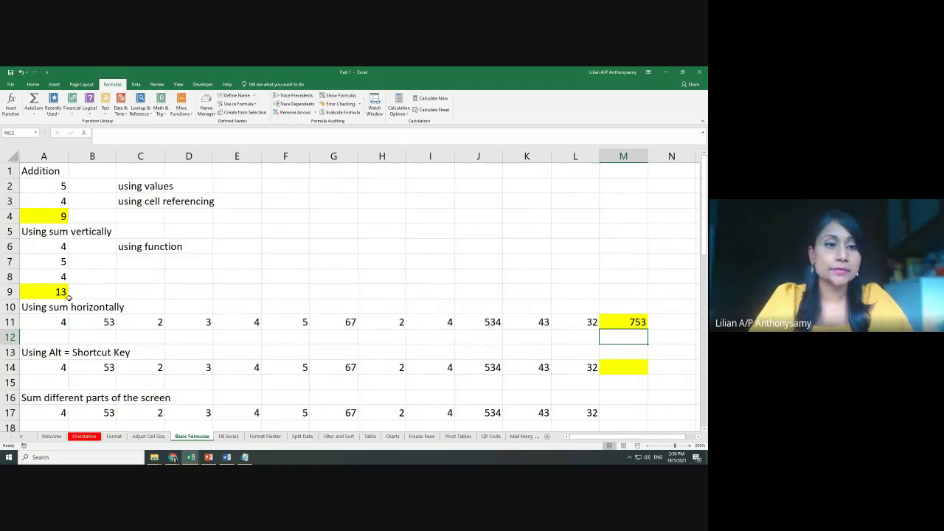
left_click_drag(28, 171, 642, 325)
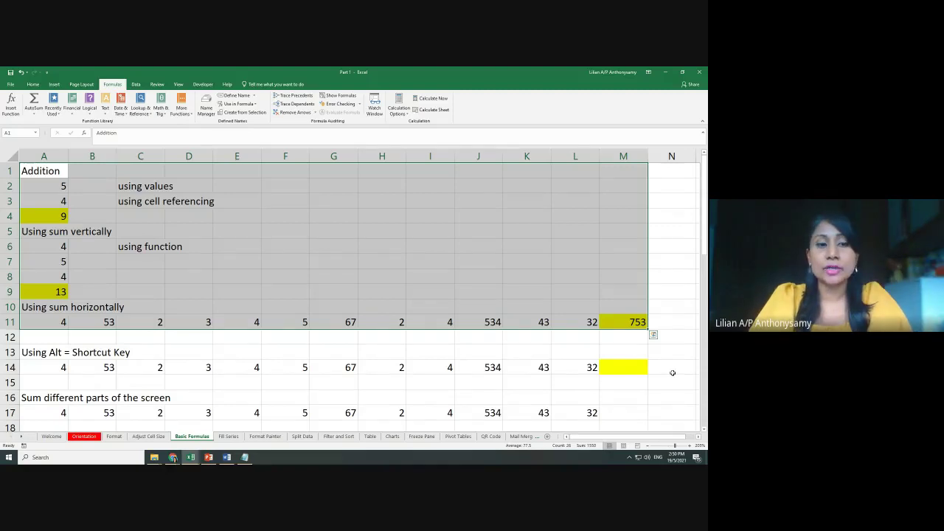
AutoSum row 14 into M14 with Alt+= for 753, then delete the A9 total
scroll(672, 372, "down", 1)
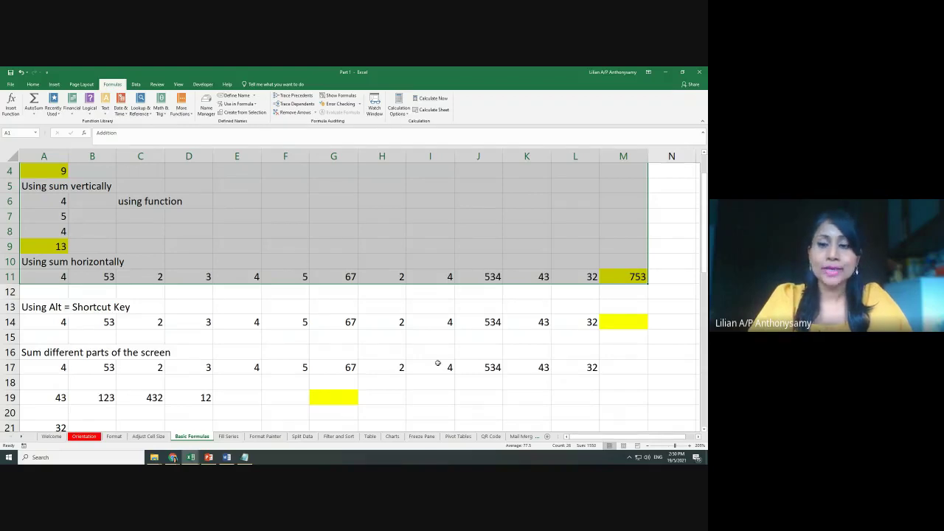
left_click(631, 355)
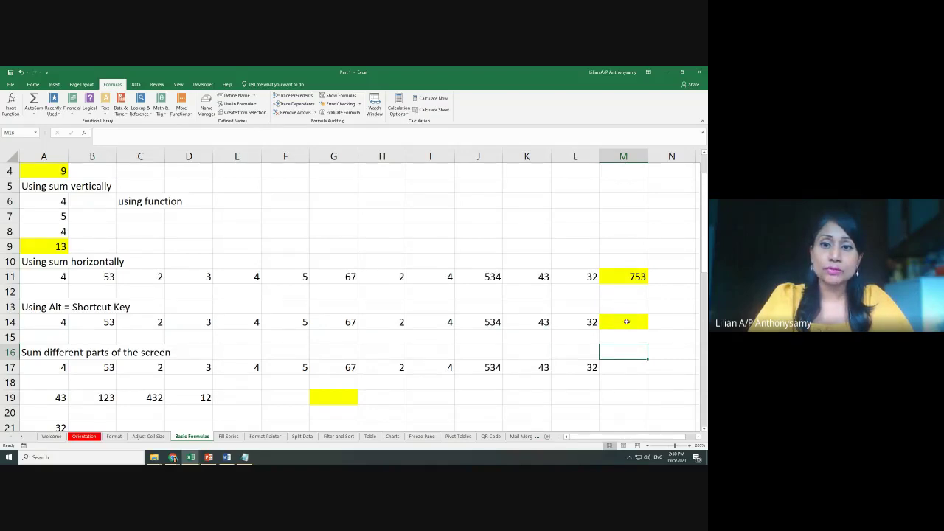
left_click(627, 323)
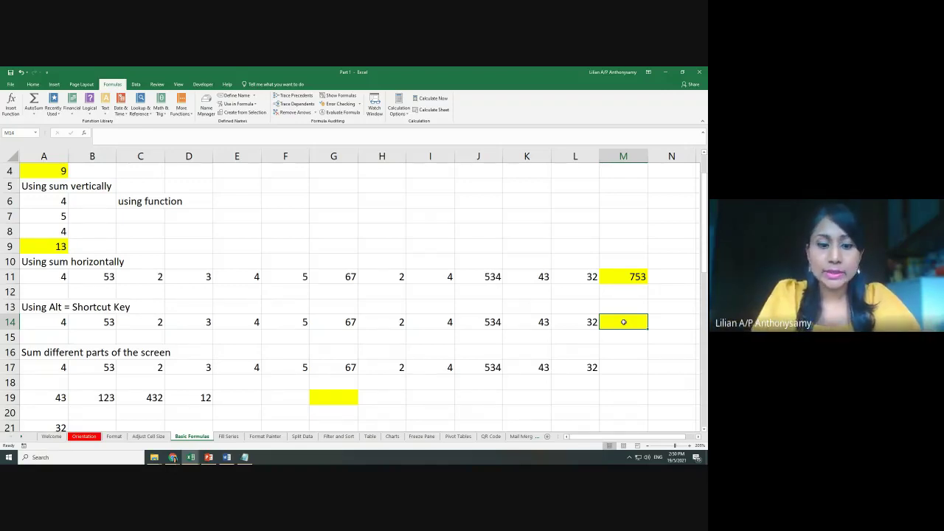
key("alt+equal")
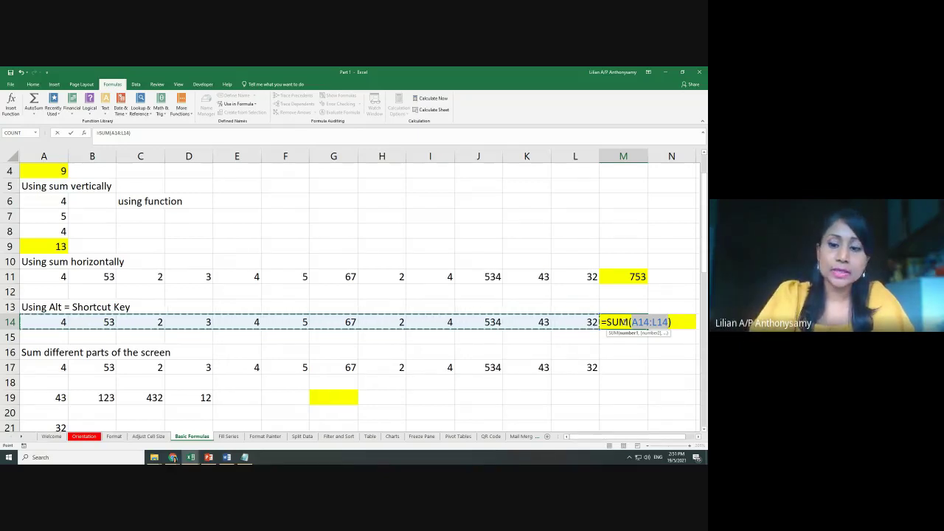
key("Return")
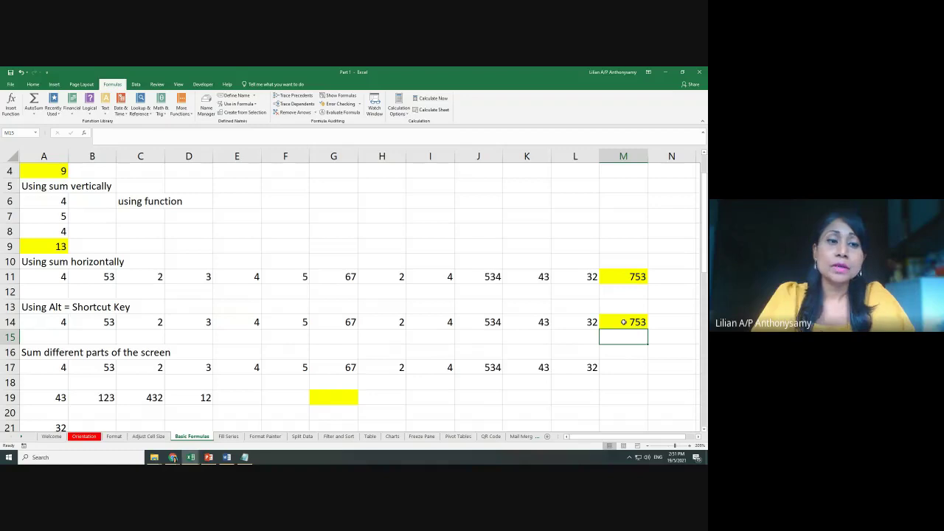
left_click(45, 246)
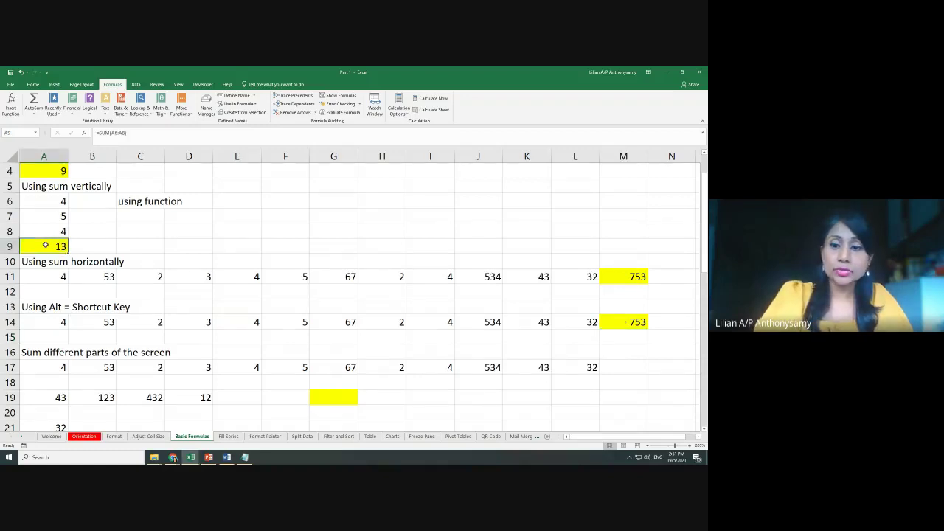
key("Delete")
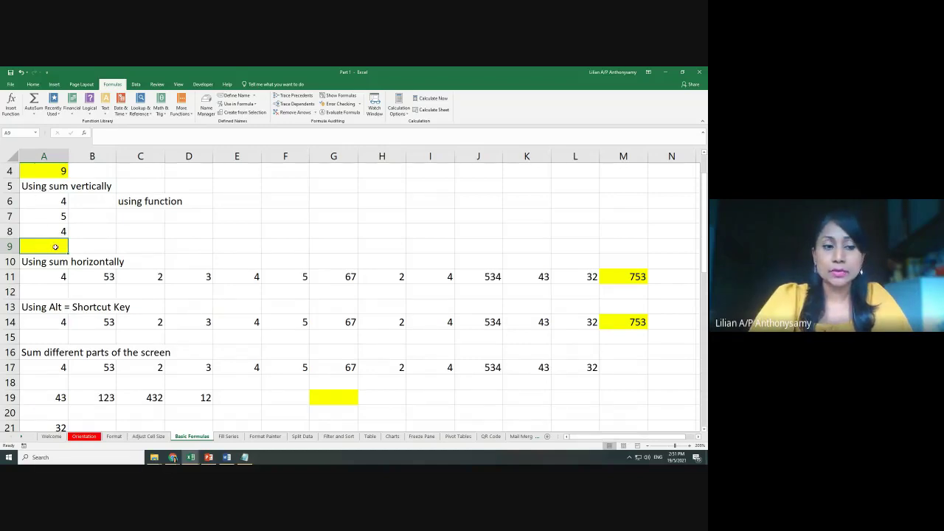
Refill A9 with an Alt+= AutoSum of A6:A8, showing 13 again
left_click(95, 256)
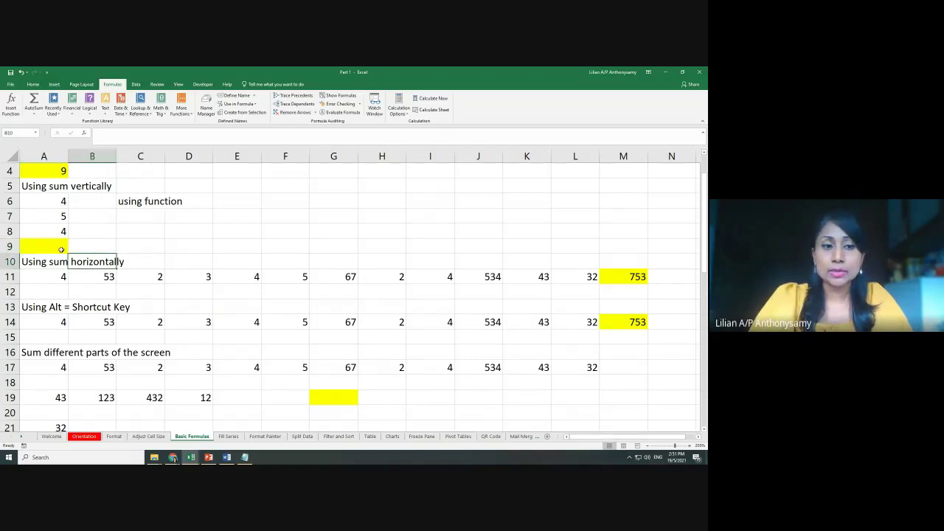
left_click(59, 248)
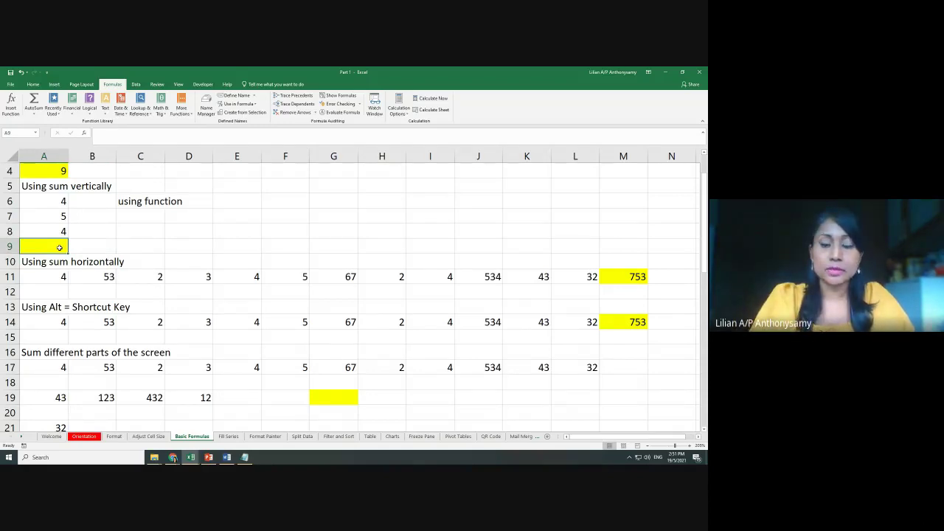
key("alt+equal")
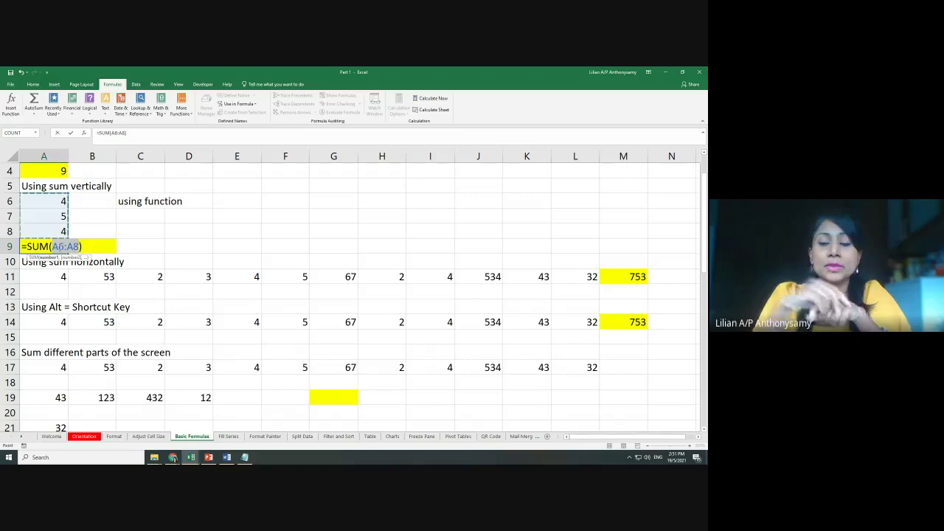
key("Return")
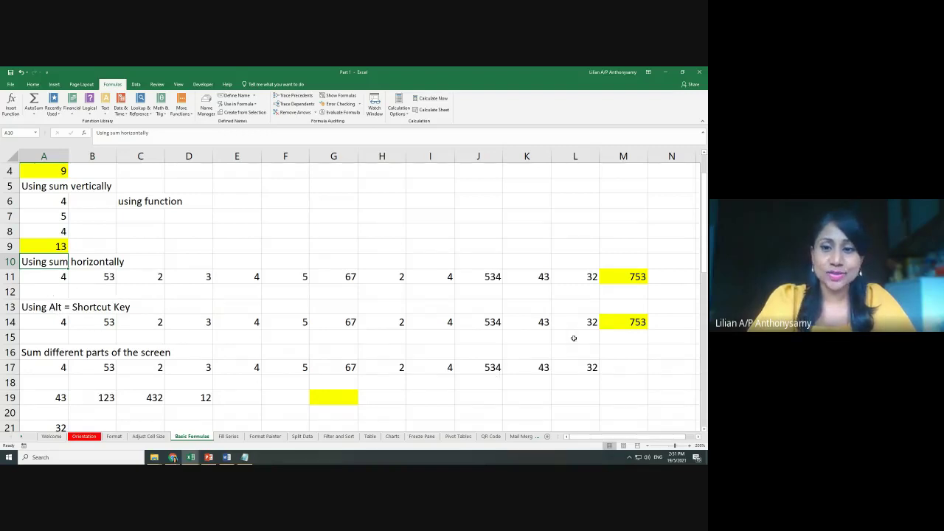
Highlight the row 17 numbers and A19:D19 together as the parts to sum
scroll(495, 373, "down", 2)
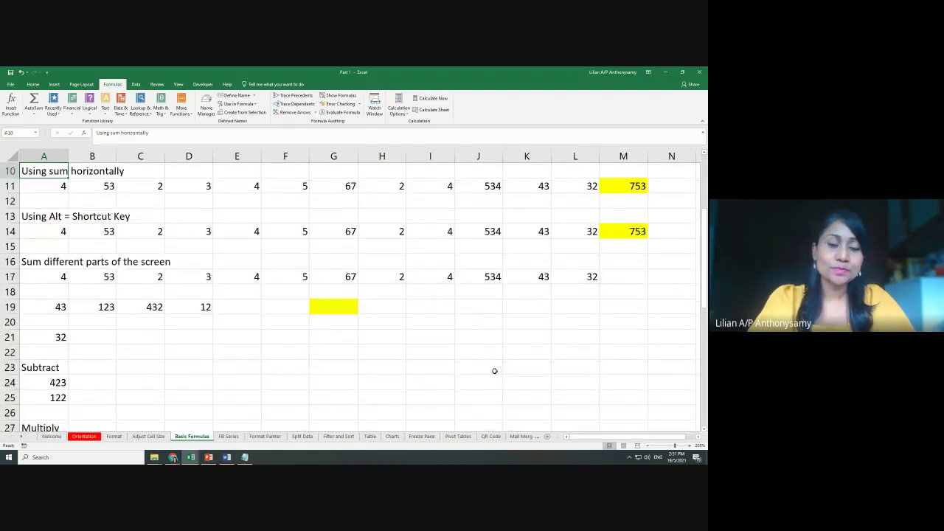
scroll(490, 366, "down", 1)
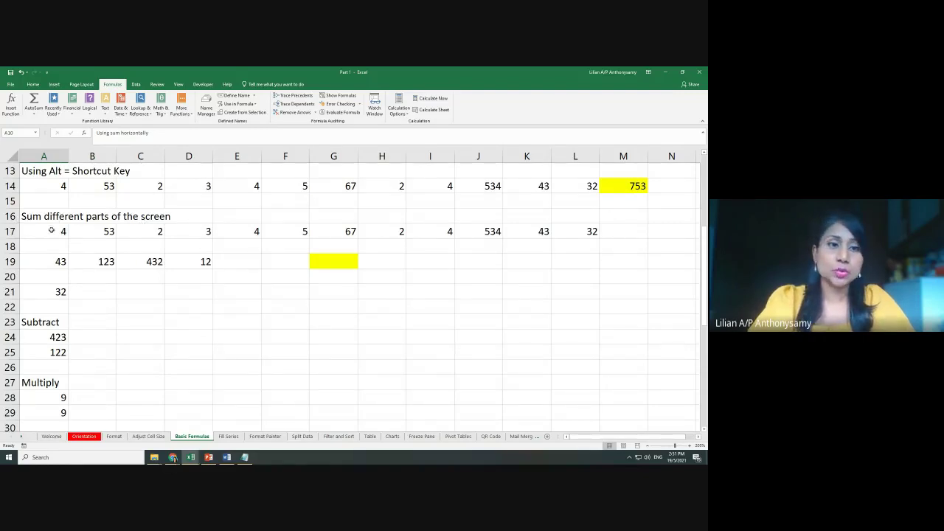
left_click_drag(52, 231, 575, 233)
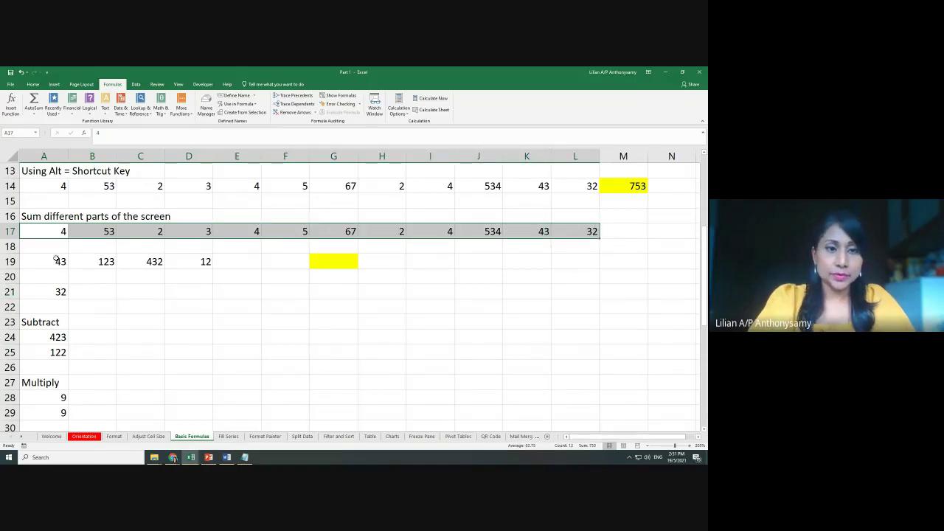
left_click_drag(57, 259, 201, 262, "ctrl")
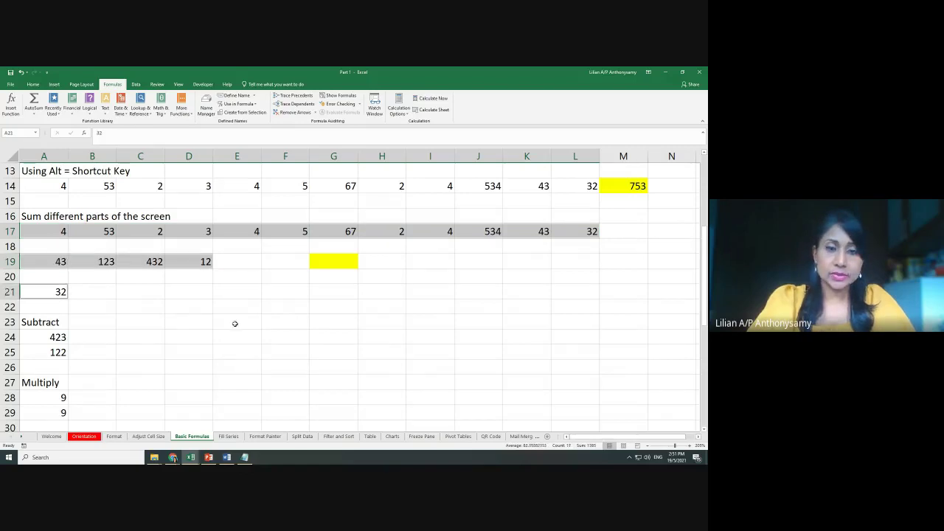
left_click(377, 308)
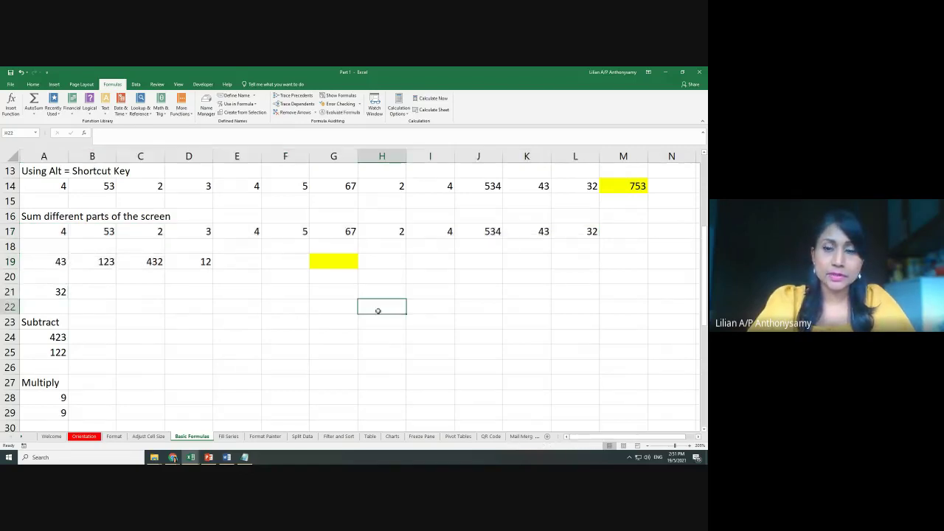
Fill cells M17 and E19 green with Fill Color
left_click(634, 233)
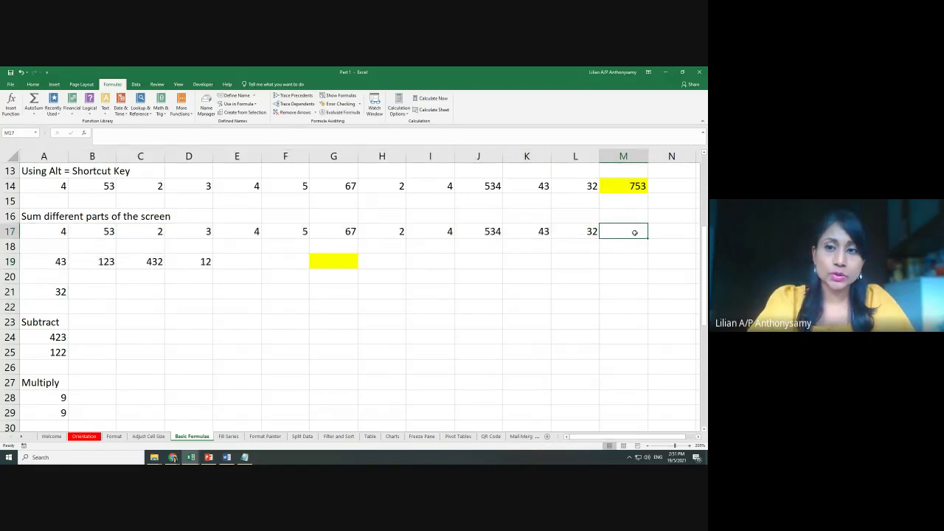
left_click(32, 84)
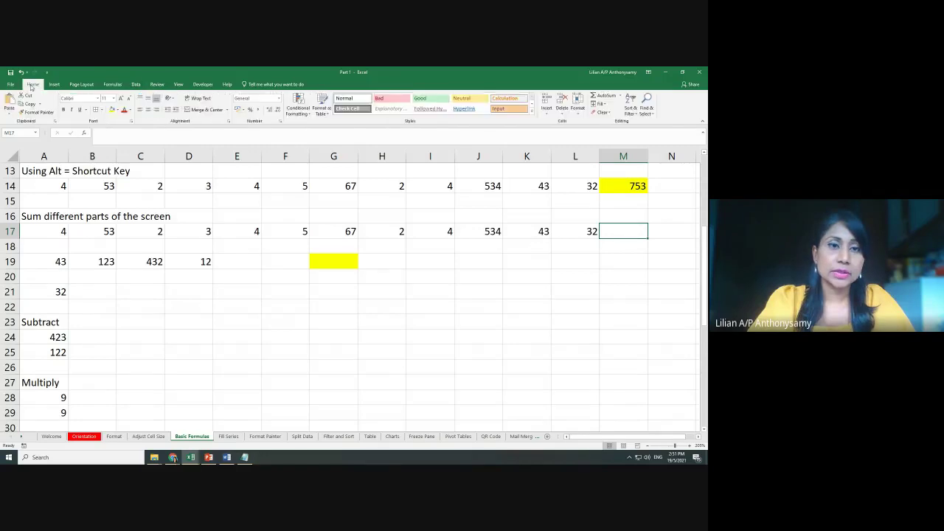
left_click(116, 109)
left_click(146, 199)
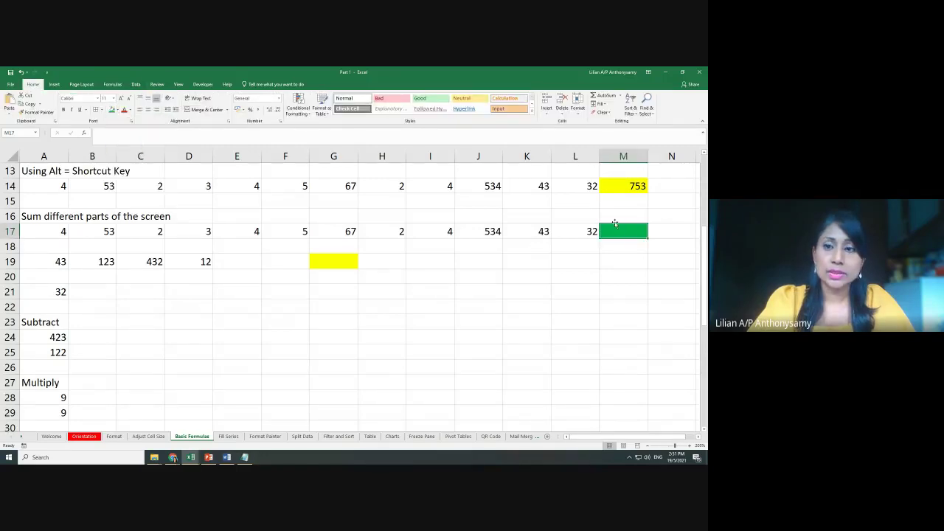
left_click_drag(49, 264, 179, 262)
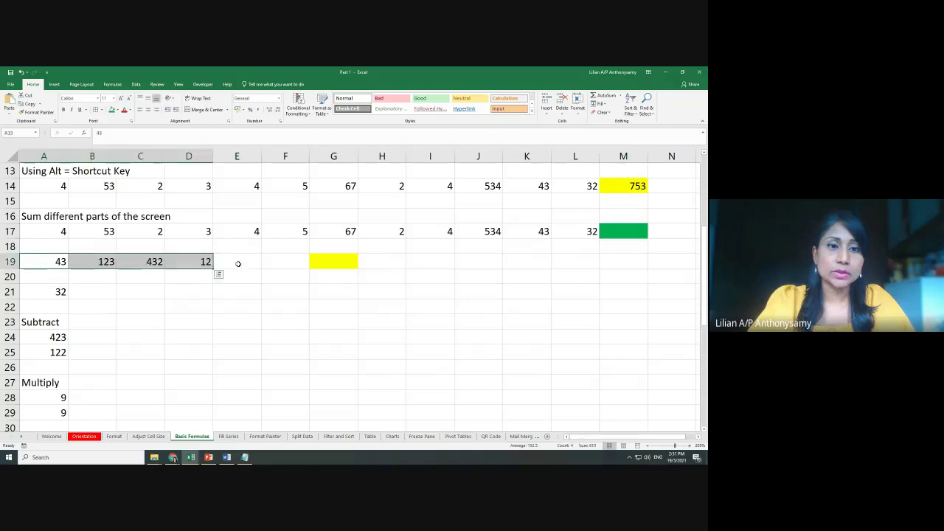
left_click(238, 264)
left_click(112, 109)
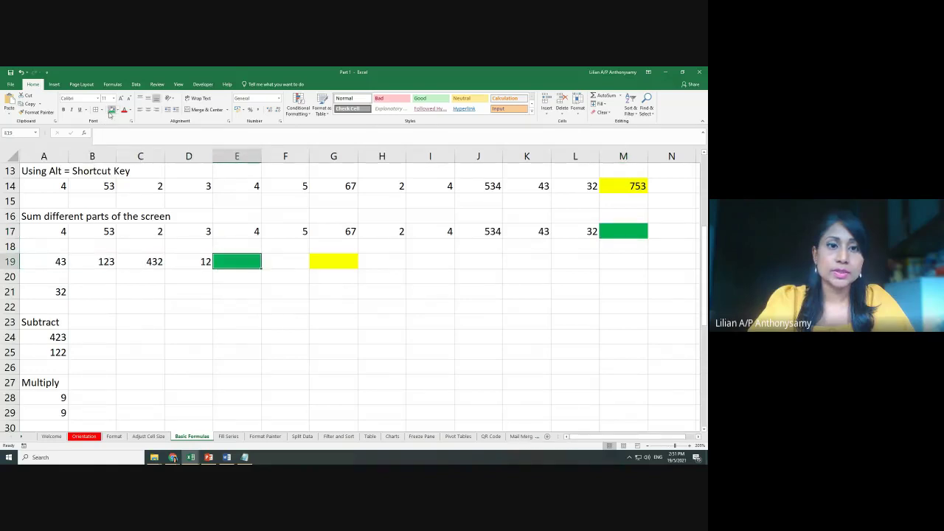
left_click(88, 290)
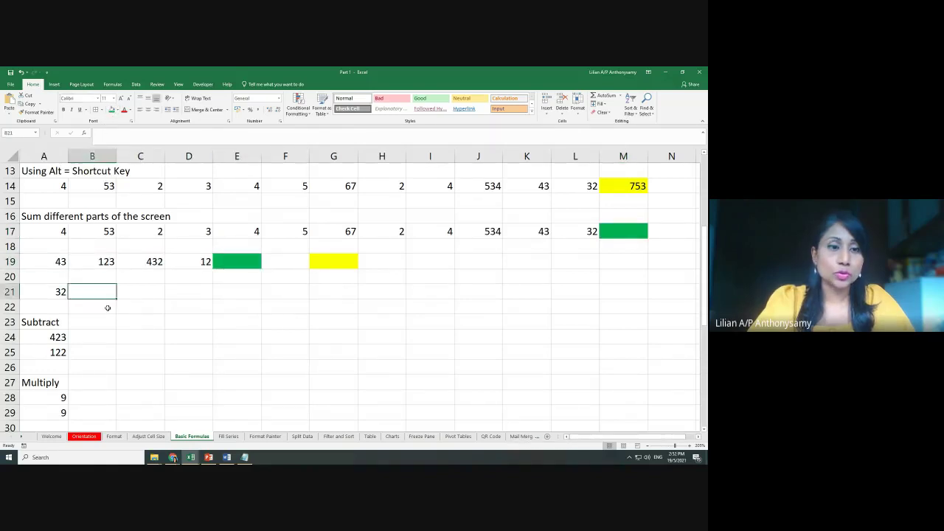
Undo the green fills on E19 and M17 with Ctrl+Z twice
left_click(372, 306)
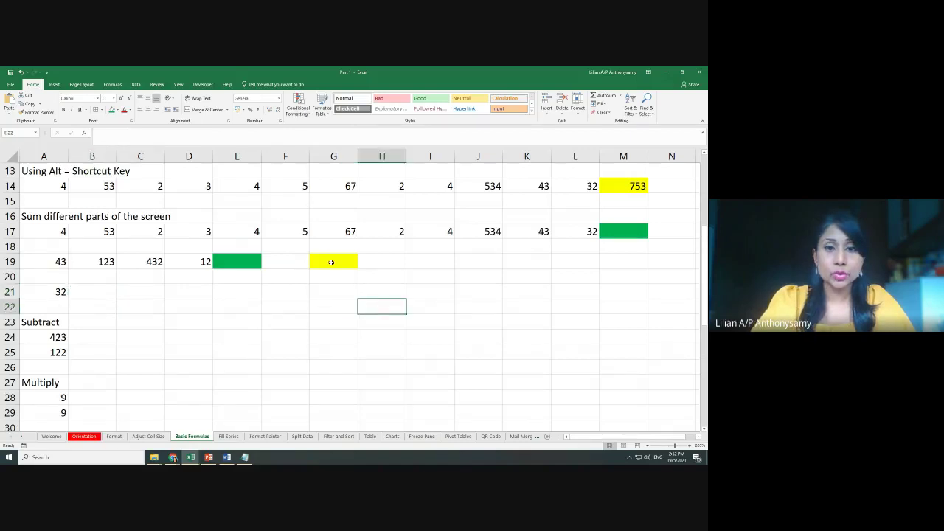
left_click(331, 262)
left_click(627, 228)
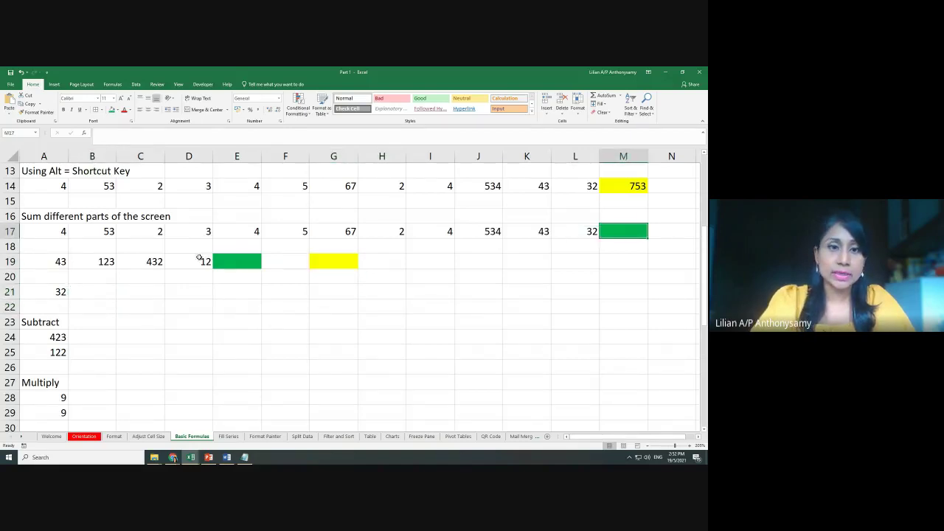
left_click(218, 261)
left_click(56, 293)
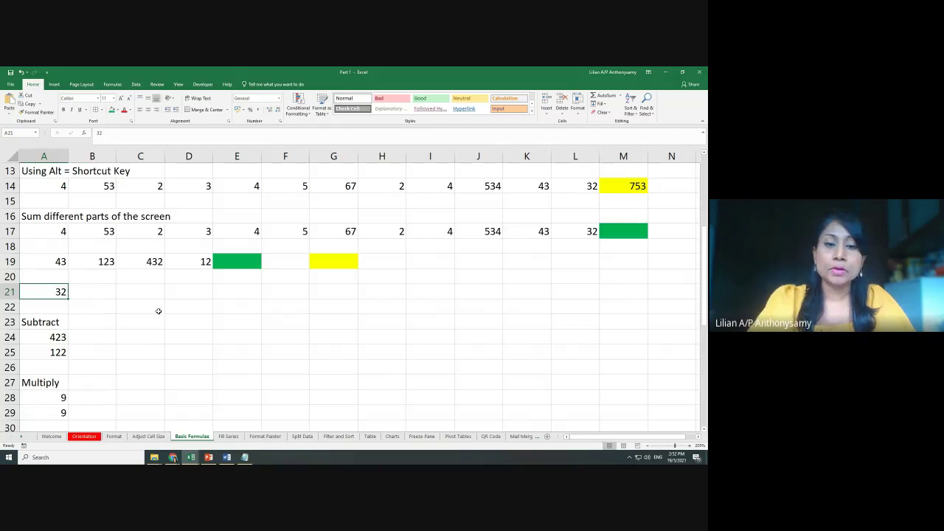
left_click(246, 262)
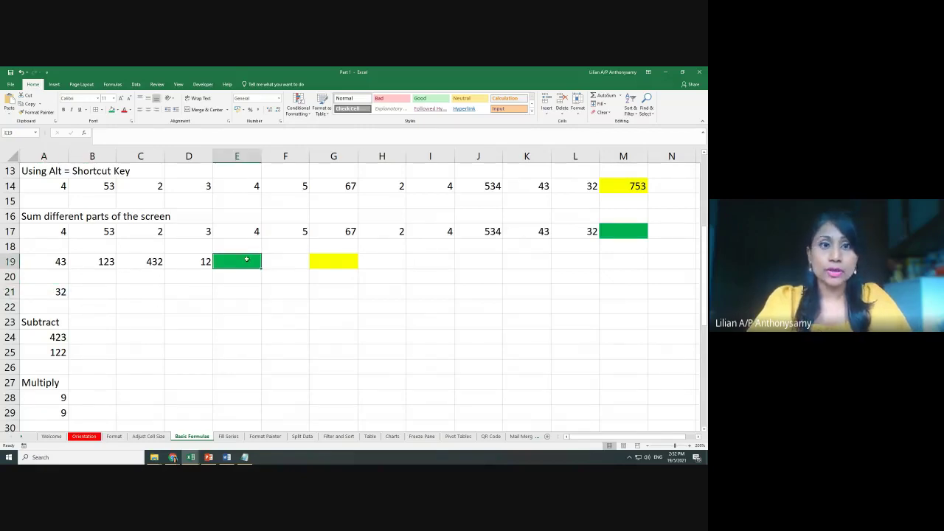
key("ctrl+z")
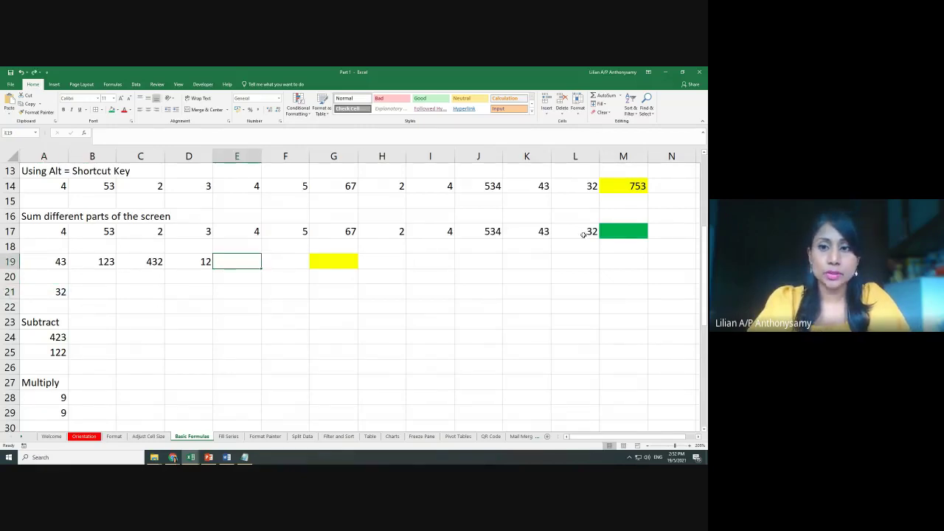
key("ctrl+z")
left_click(479, 276)
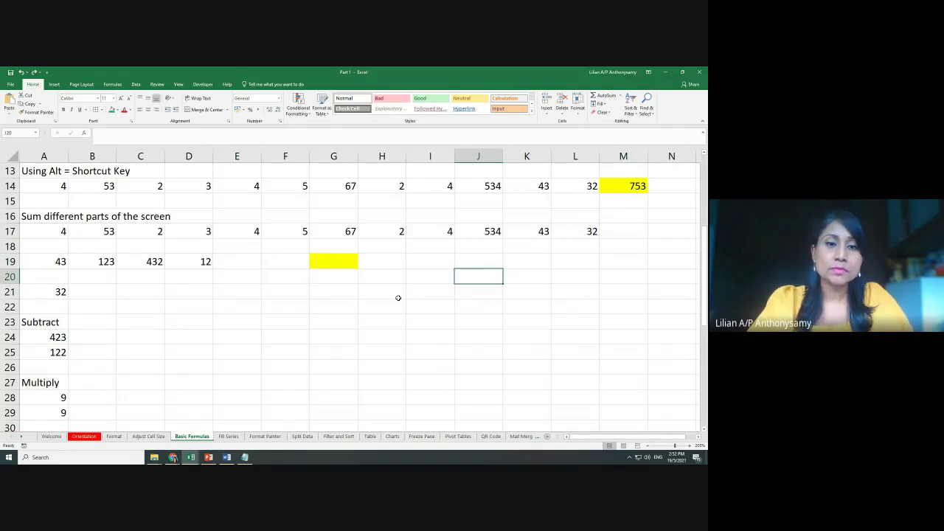
scroll(399, 298, "up", 1)
Enter =SUM(A17:L17,A19:D19,A21) in G19 by selecting each area, giving 1395
left_click(350, 274)
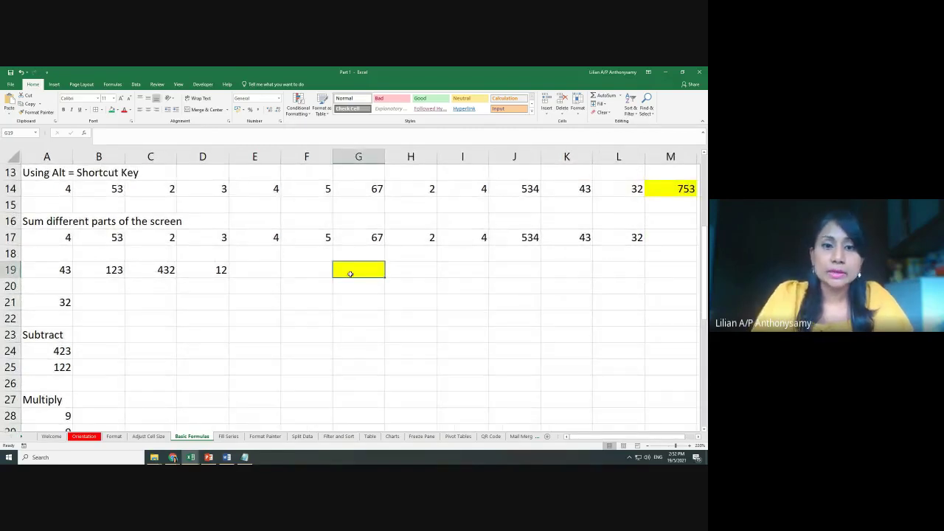
type("=")
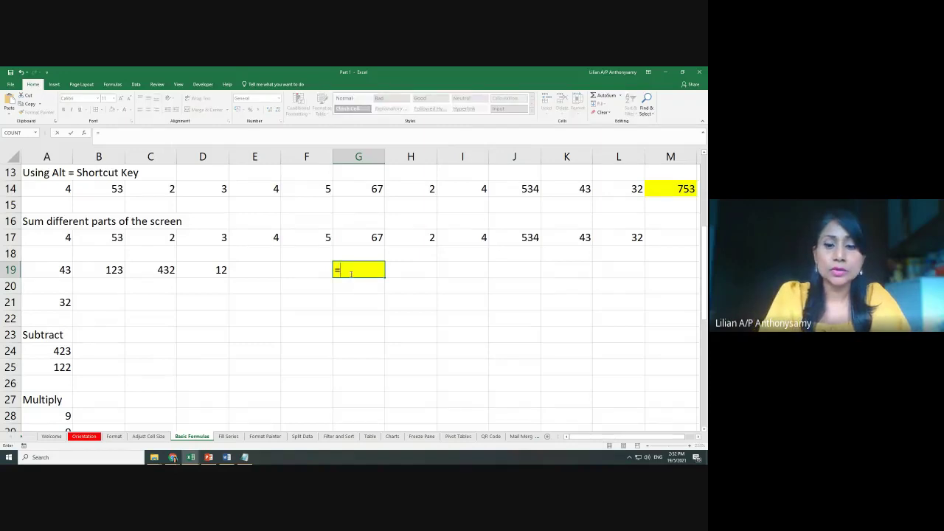
key("Escape")
type("=")
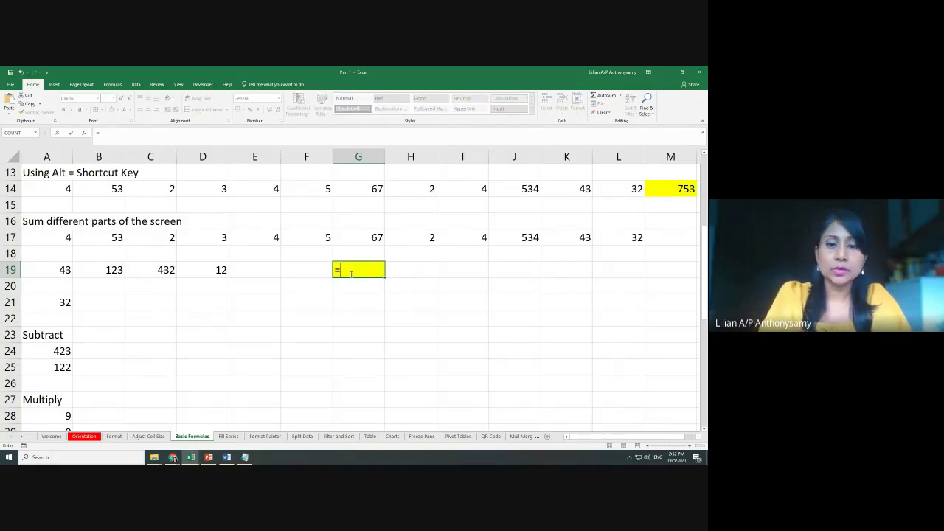
type("sum")
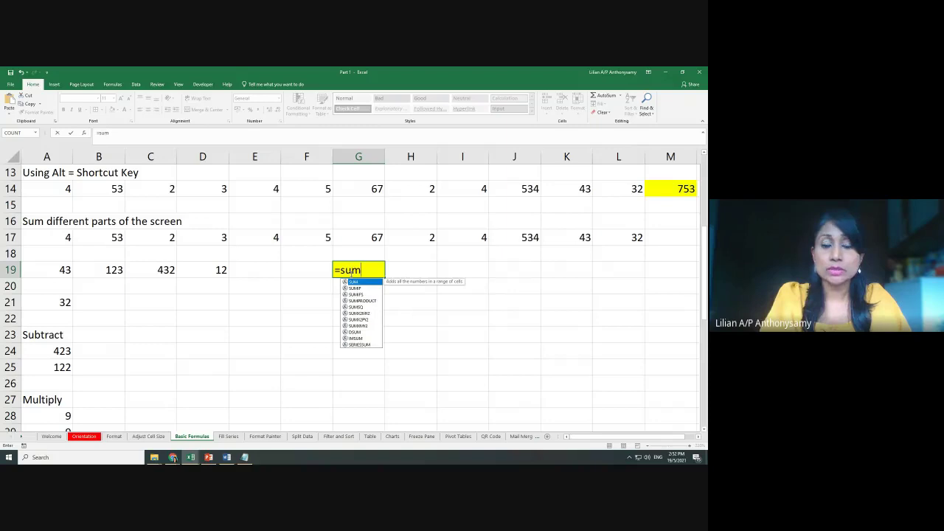
type("(")
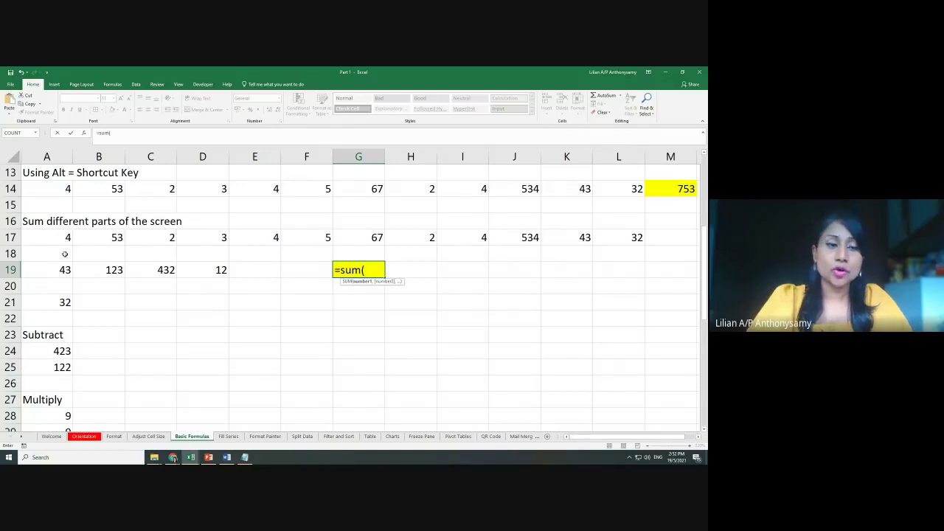
left_click_drag(52, 244, 632, 238)
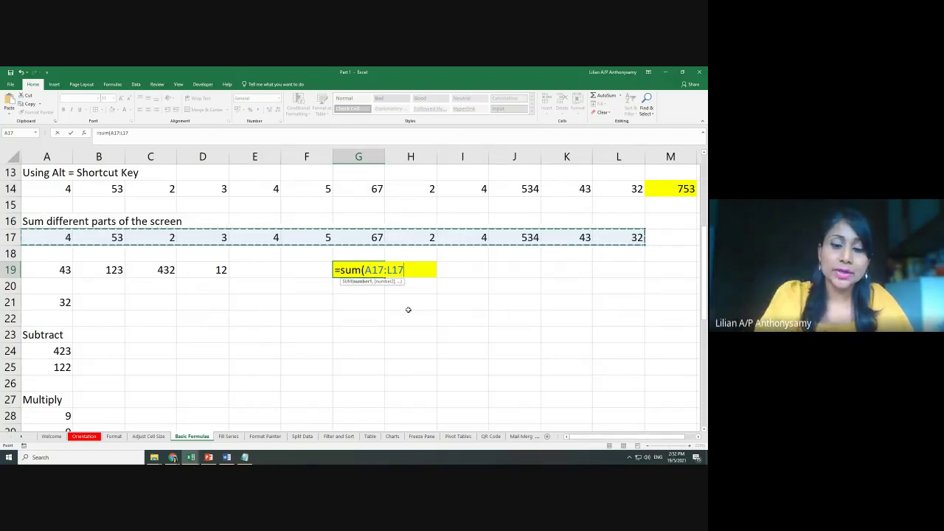
type(",")
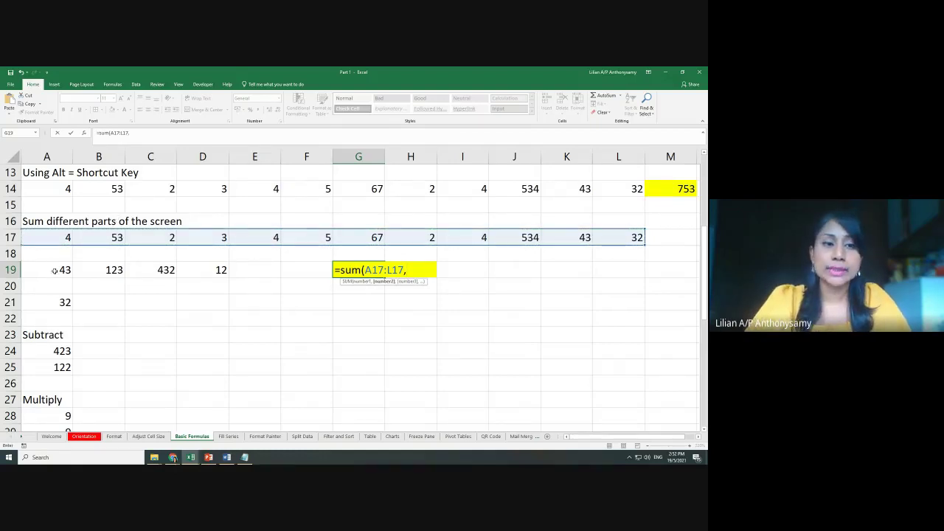
left_click_drag(55, 270, 190, 270)
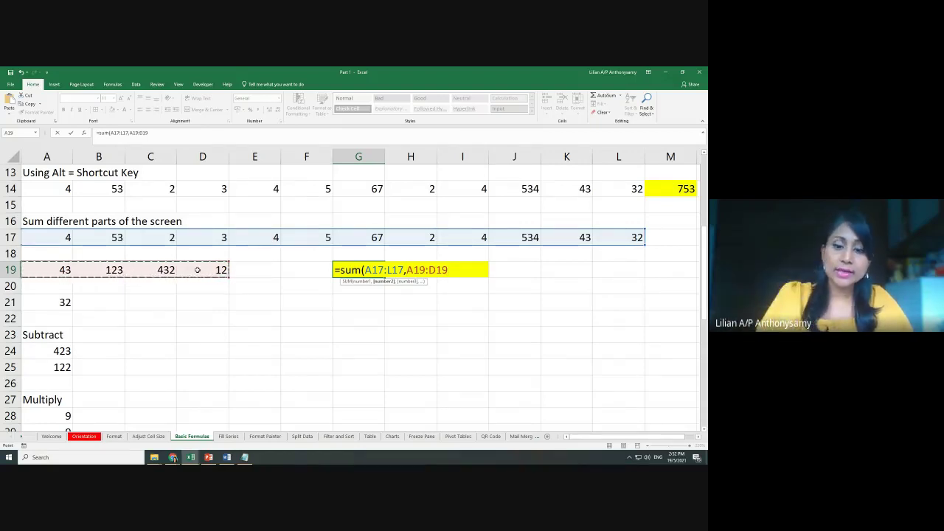
type(",")
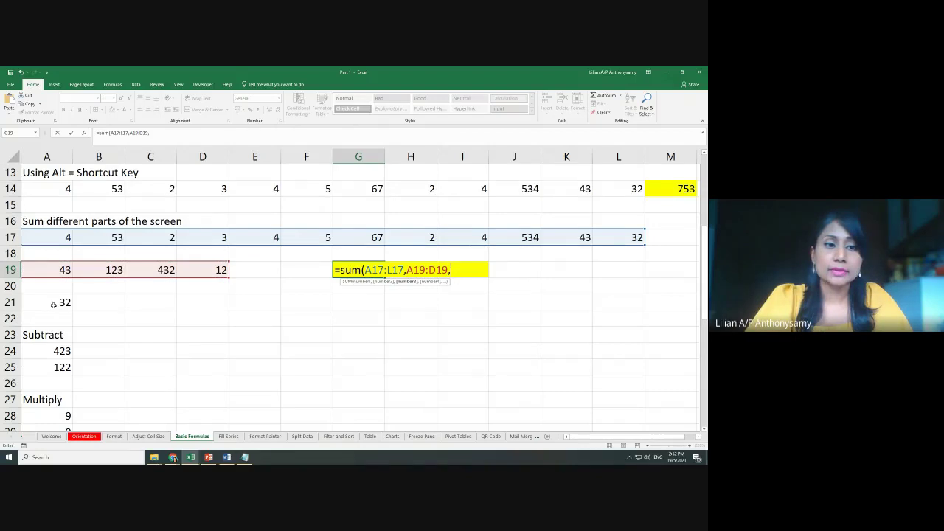
left_click(53, 305)
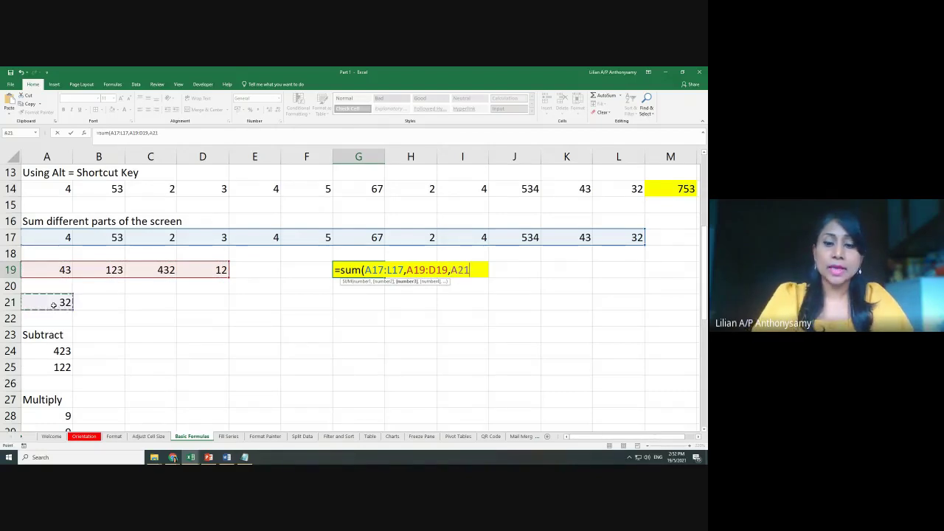
type(")")
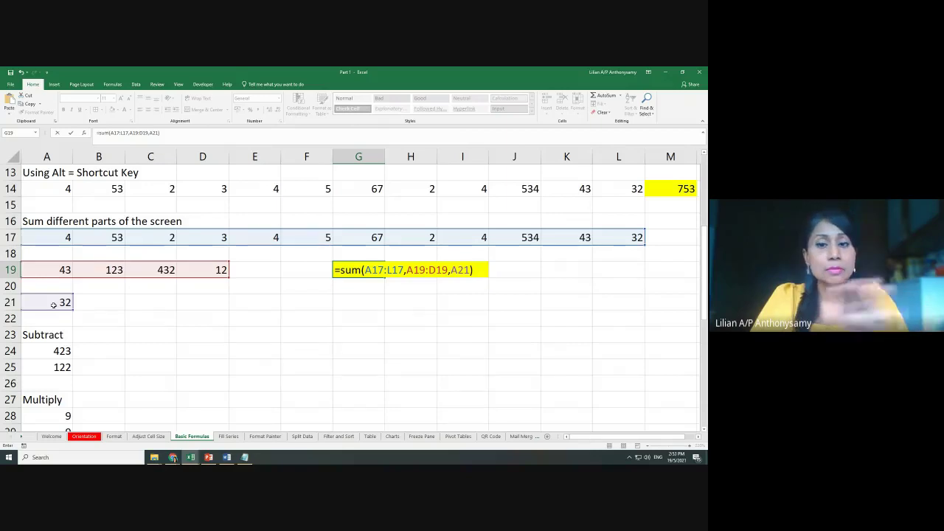
key("Return")
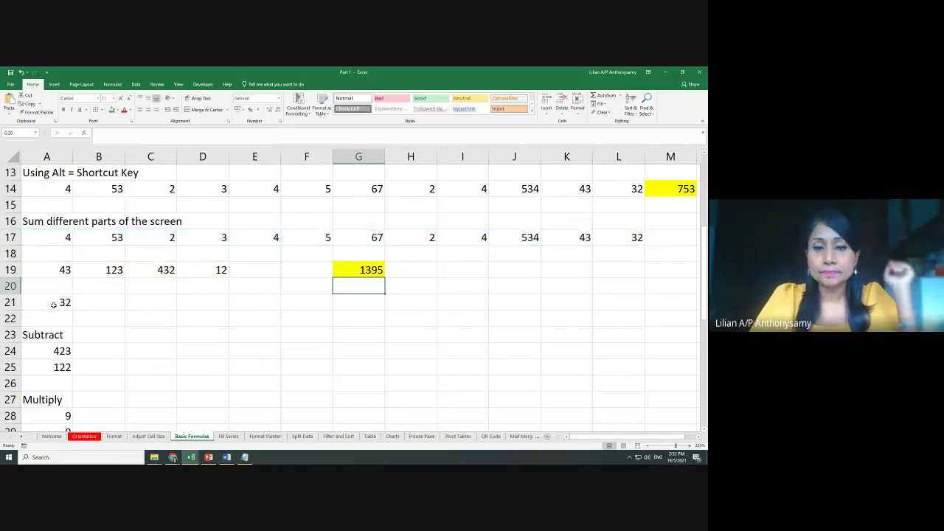
Move back to G19 to review its formula
left_click(674, 237)
left_click(270, 273)
key("Right")
key("Right")
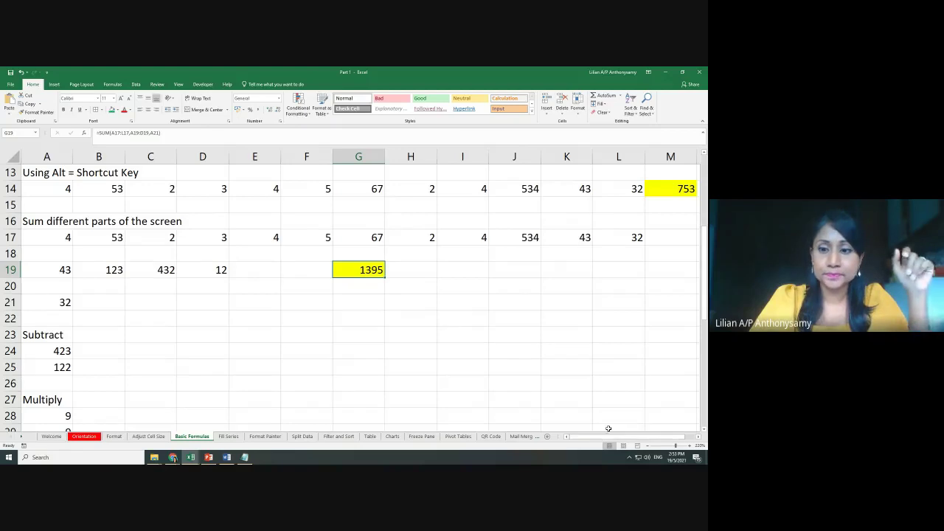
Enter =A24-A25 in A26 by clicking the cells, giving 301
scroll(178, 344, "down", 2)
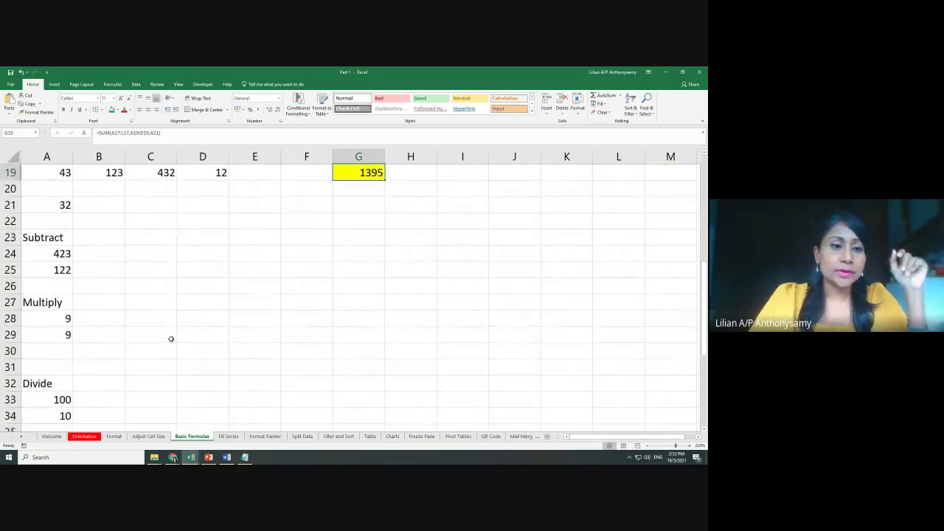
scroll(224, 321, "down", 1)
left_click(60, 237)
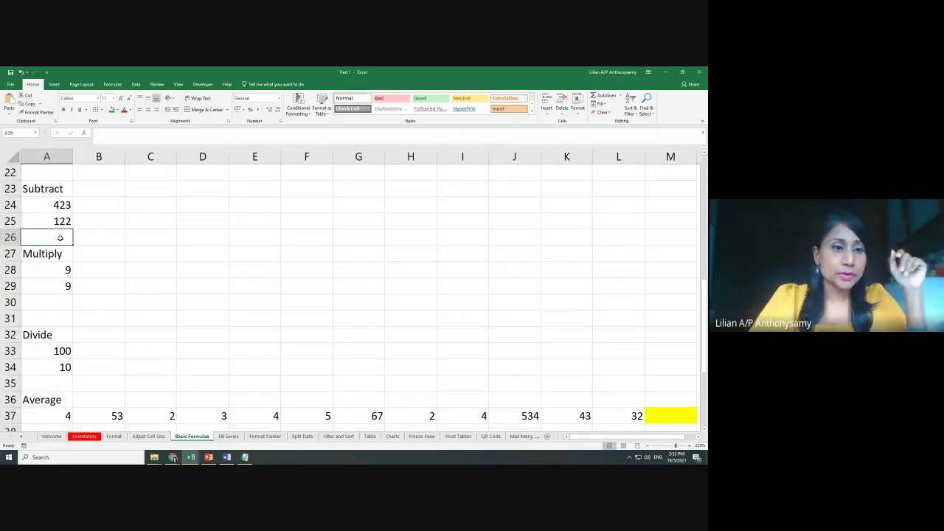
type("=")
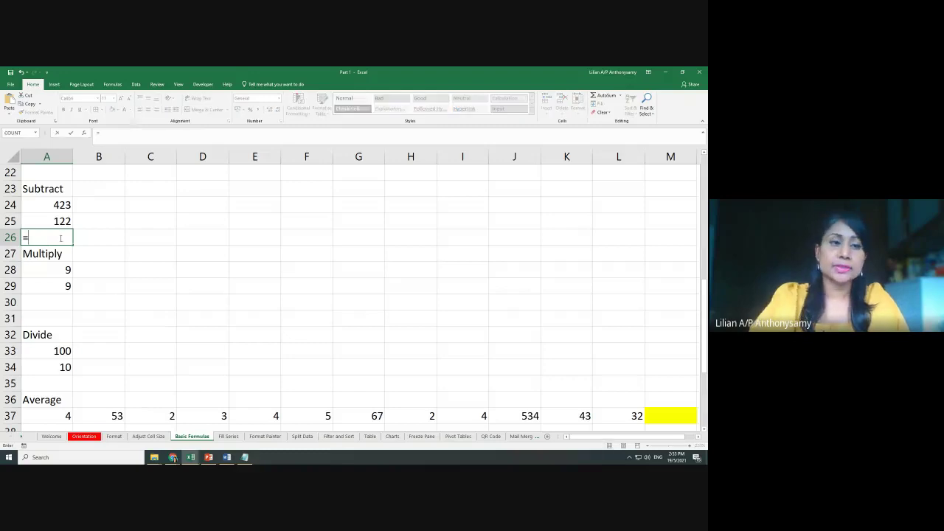
left_click(62, 204)
type("-")
left_click(62, 222)
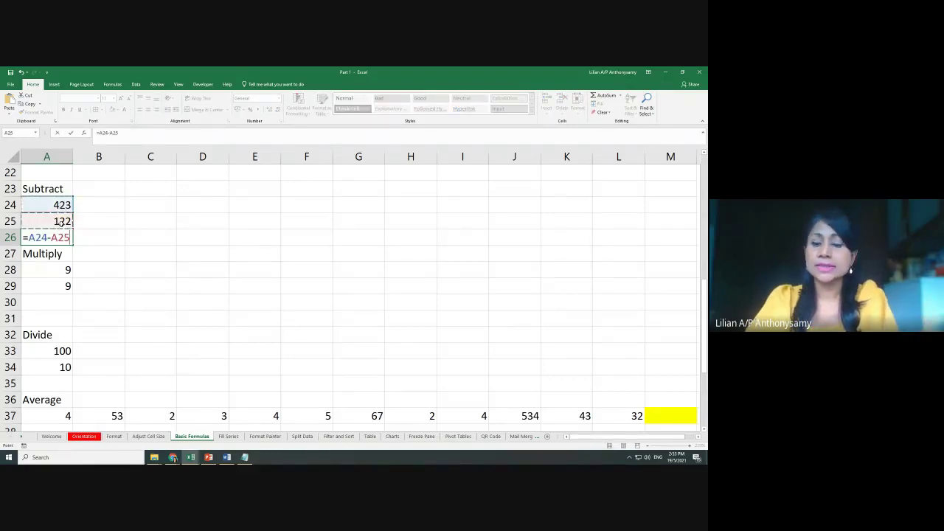
key("Return")
Enter =A28*A29 in A30 to multiply the numbers, giving 81
left_click(55, 304)
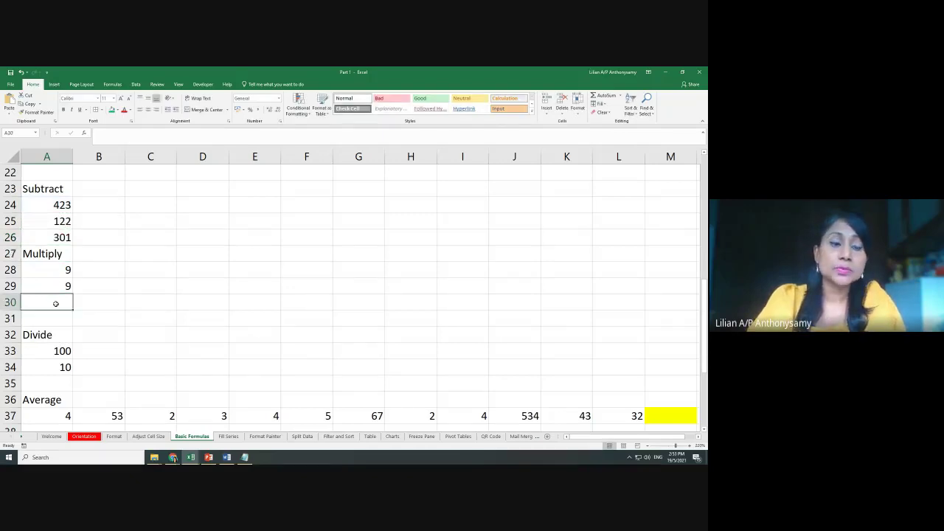
type("=")
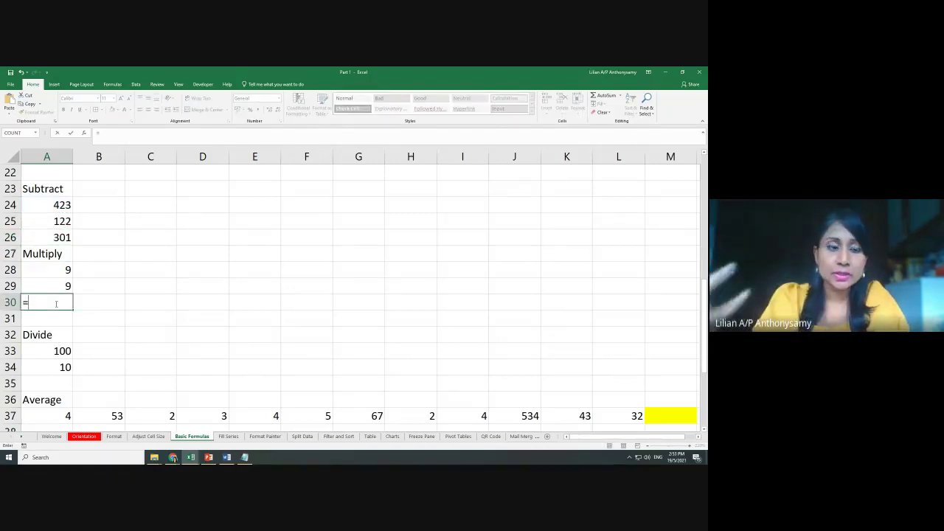
left_click(62, 270)
type("*")
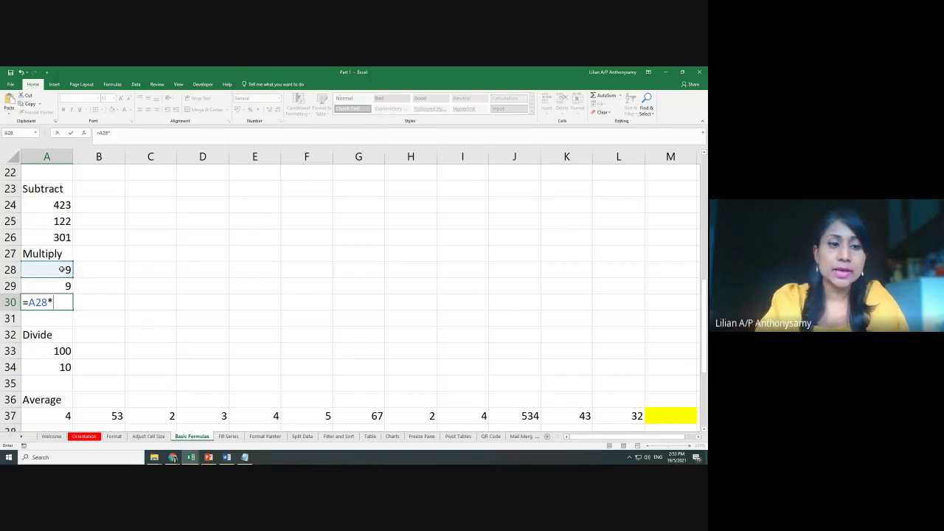
left_click(62, 286)
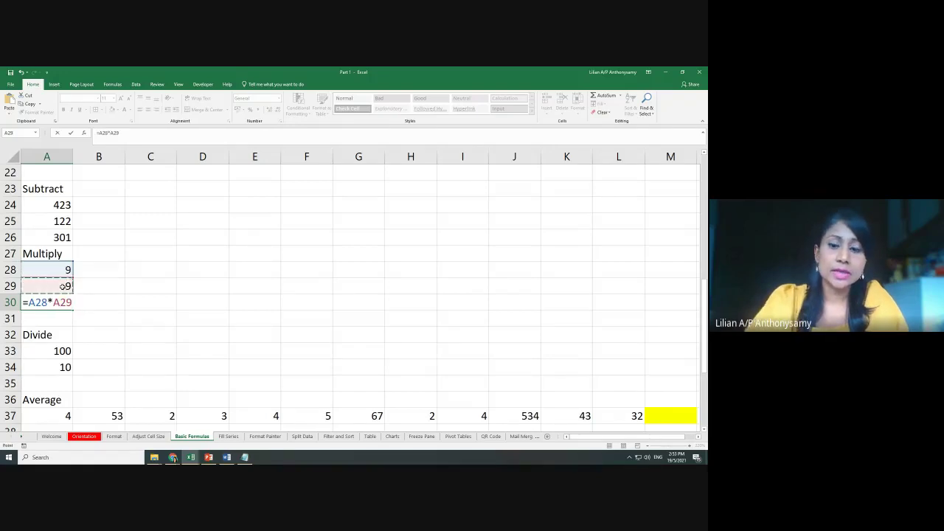
key("Return")
Enter =A33/A34 in A35 to divide the numbers, giving 10
scroll(108, 306, "down", 1)
left_click(57, 329)
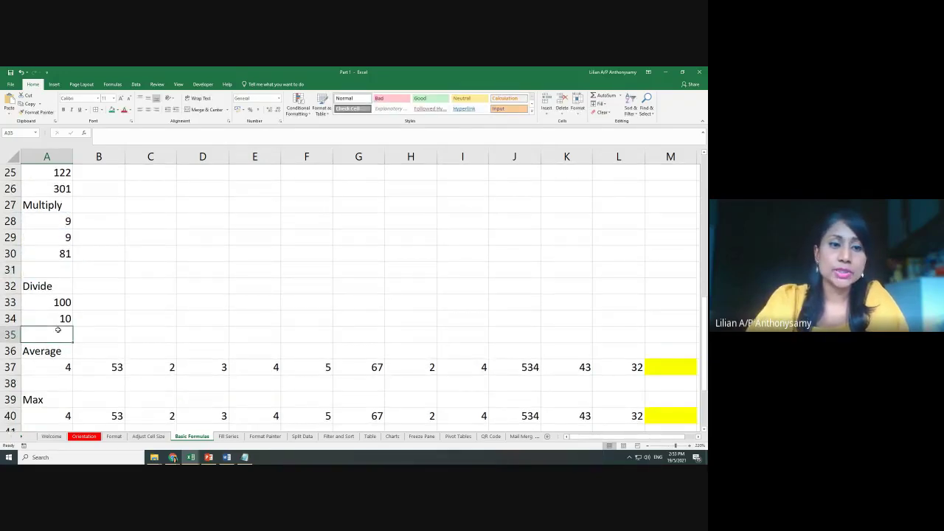
type("=")
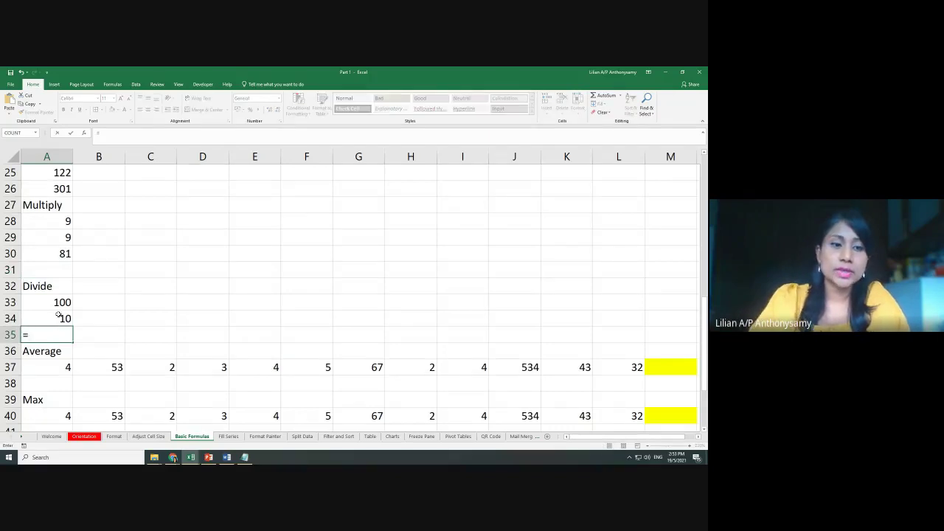
left_click(62, 302)
type("/")
left_click(59, 318)
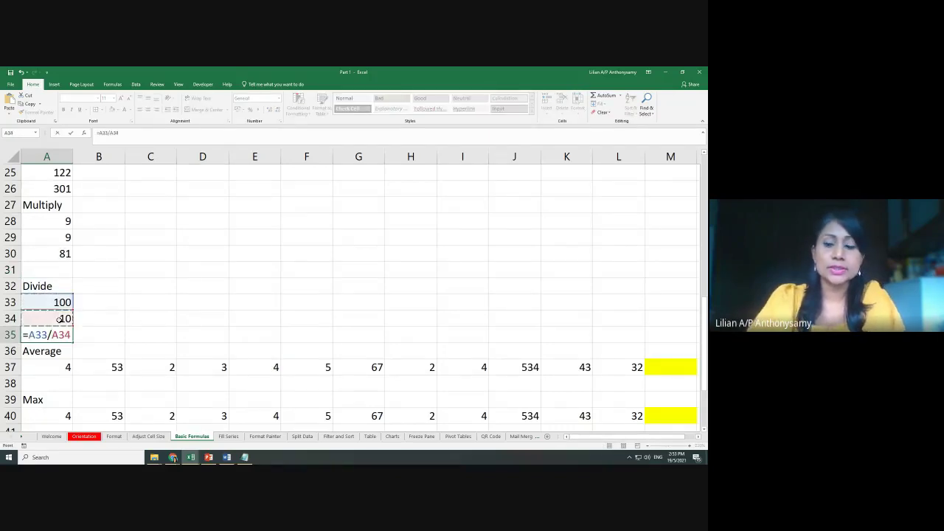
key("Return")
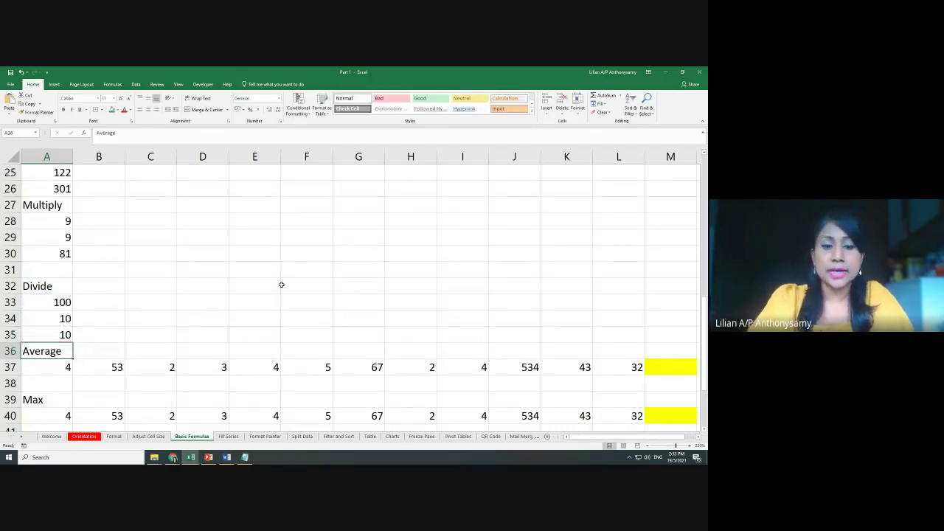
scroll(281, 285, "down", 2)
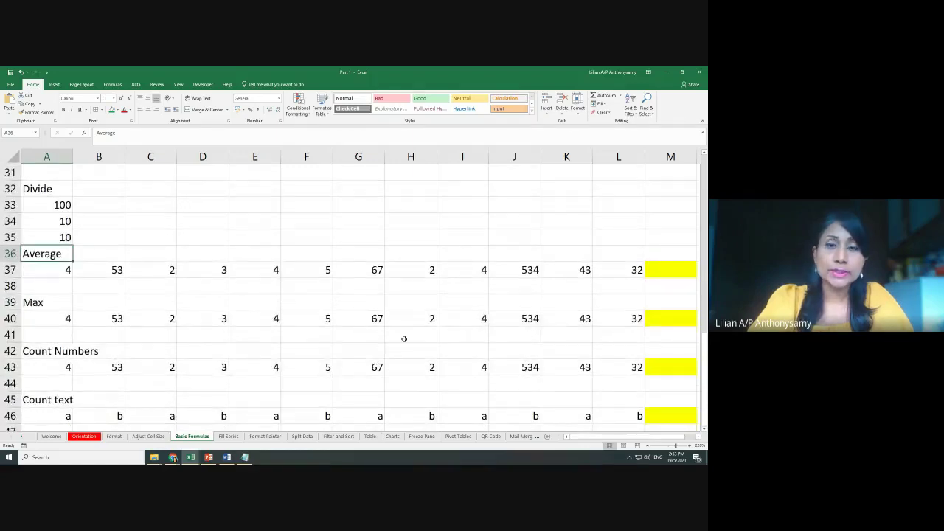
Start an =aver entry in M37, then cancel it and reposition the view
left_click(668, 271)
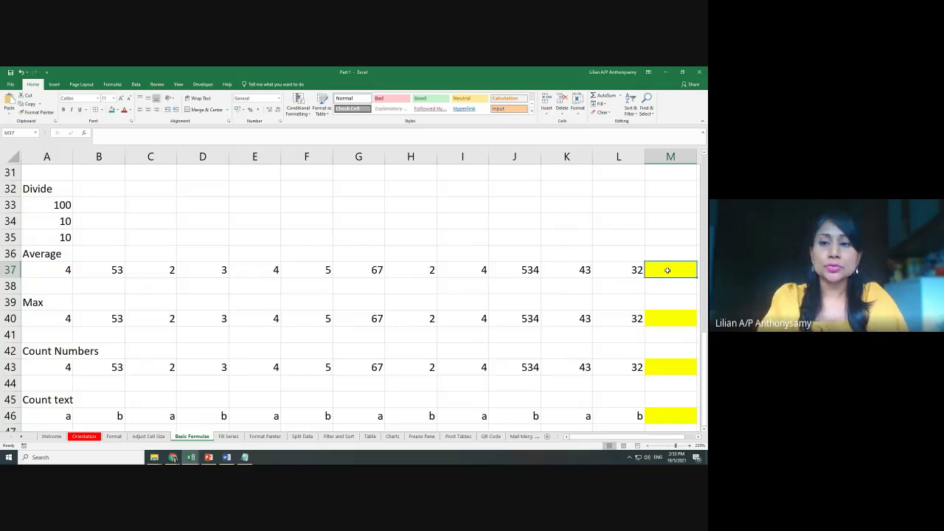
type("=aver")
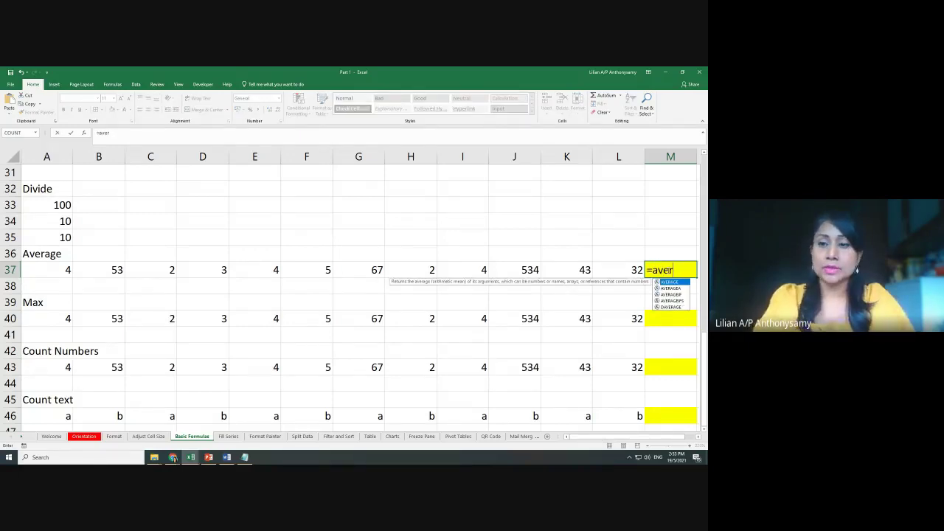
key("Escape")
key("Escape")
left_click(547, 297)
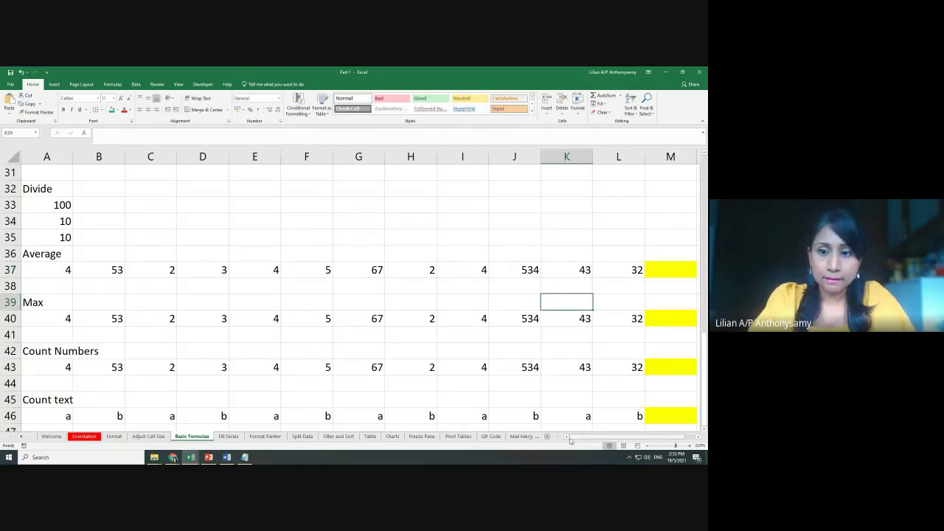
scroll(582, 441, "right", 1)
scroll(535, 350, "up", 2)
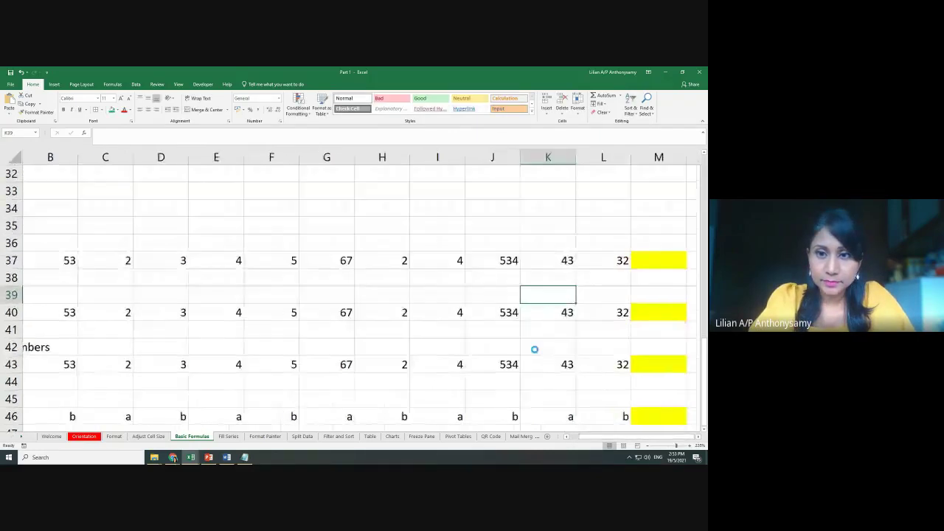
scroll(535, 350, "up", 3)
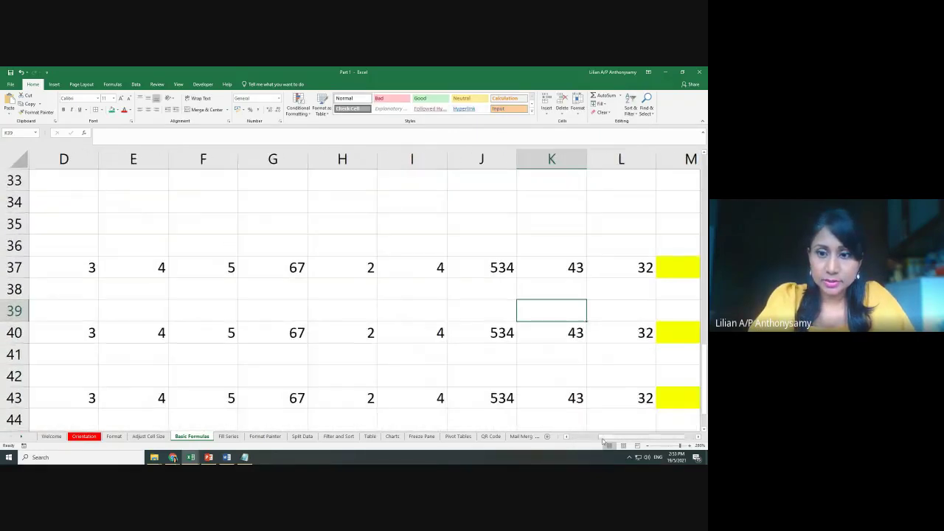
left_click_drag(605, 439, 628, 437)
scroll(544, 374, "up", 2)
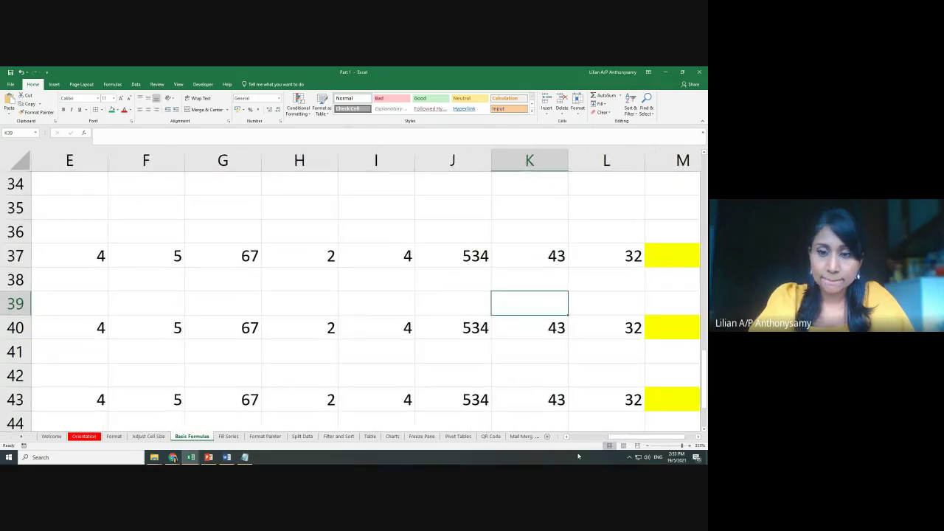
scroll(564, 354, "right", 1)
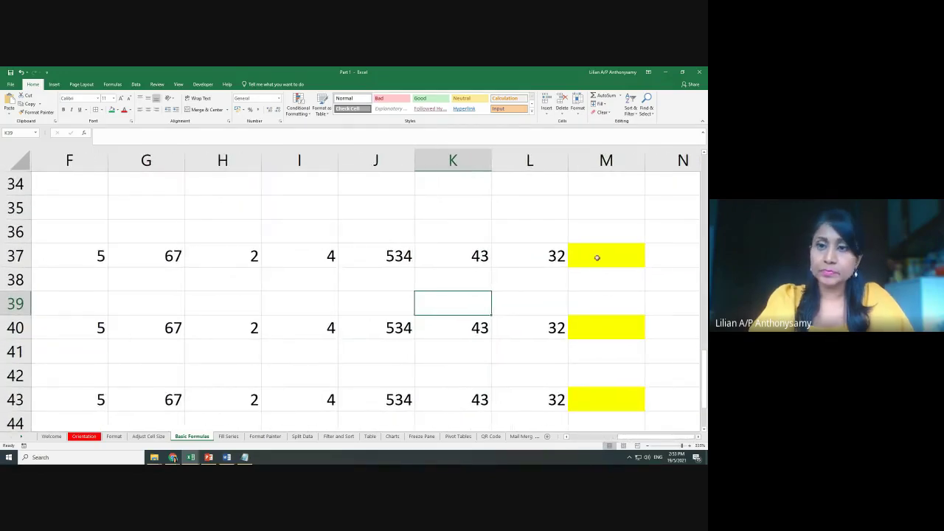
scroll(581, 327, "up", 1)
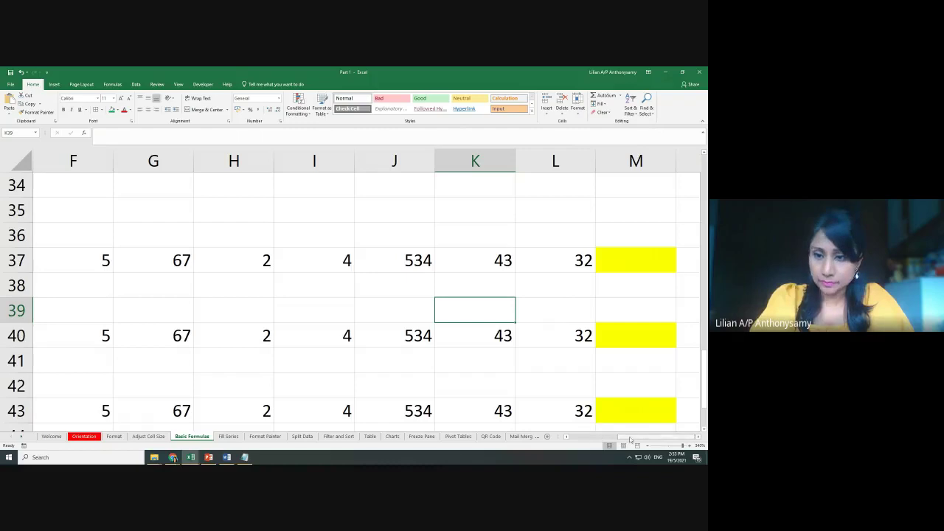
Commit =av in M37 with the AVERAGE suggestion highlighted, producing #NAME?
left_click(620, 263)
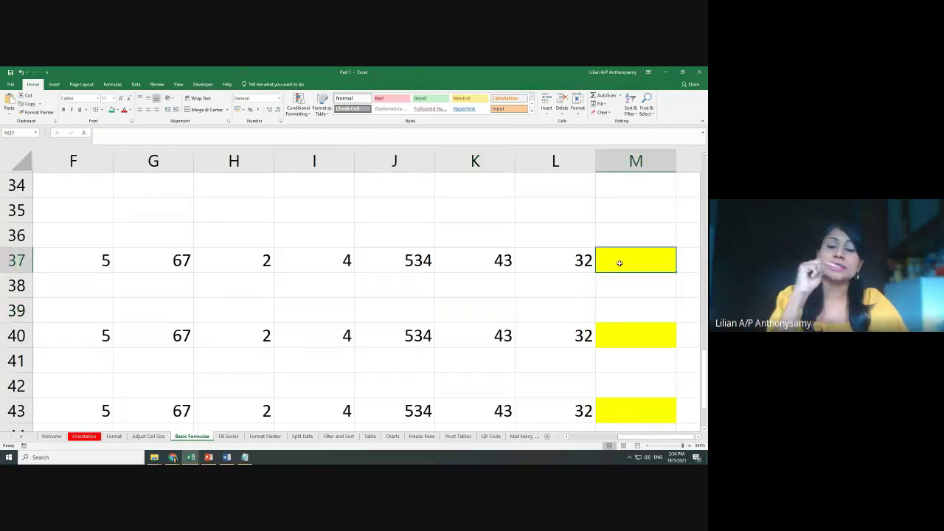
type("=")
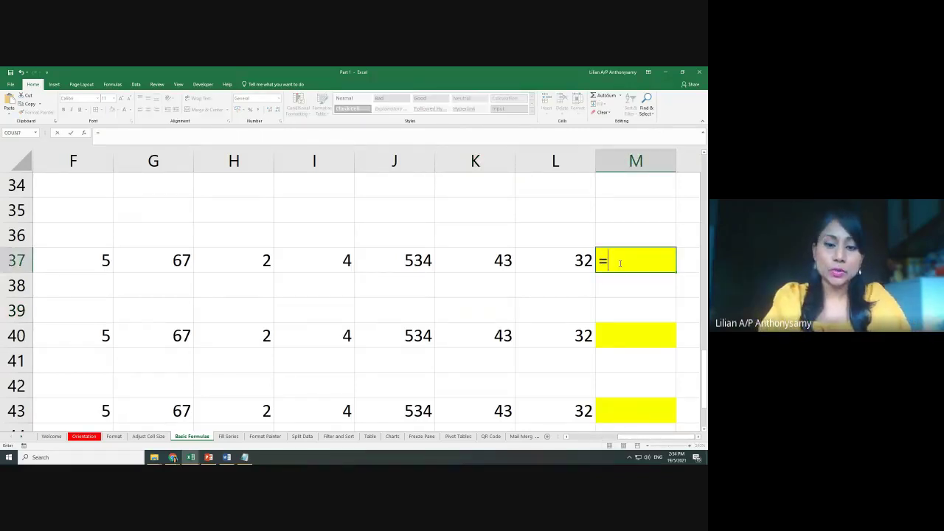
type("av")
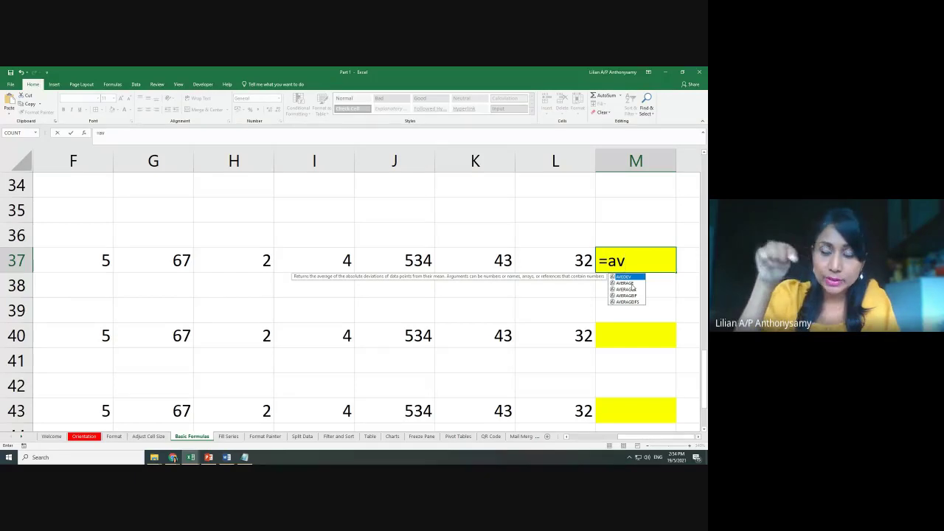
key("Down")
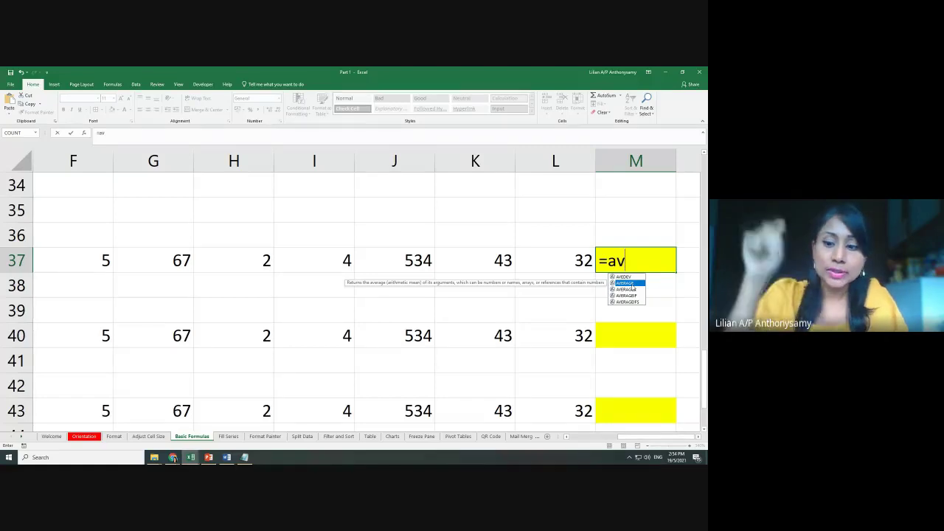
key("Return")
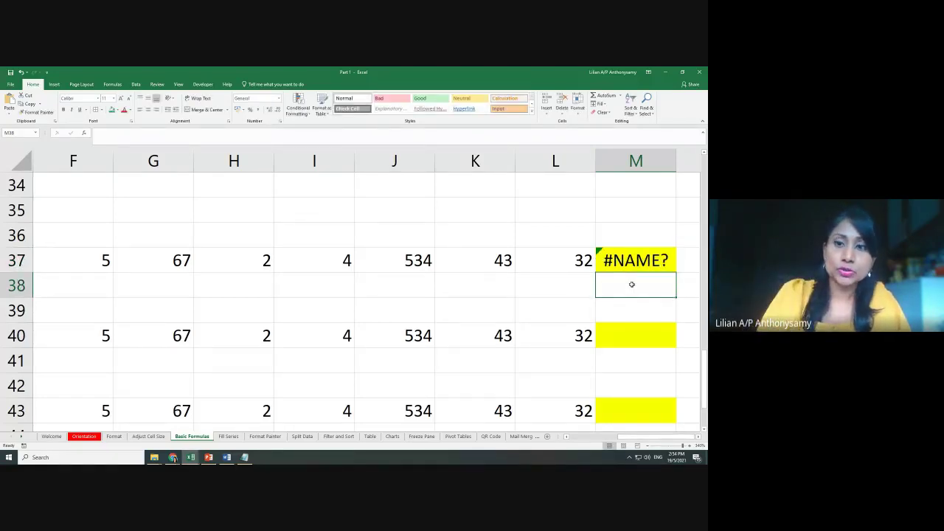
Replace the #NAME? error in M37 with =AVERAGE(A37:L37), giving 62.75
key("Up")
key("Delete")
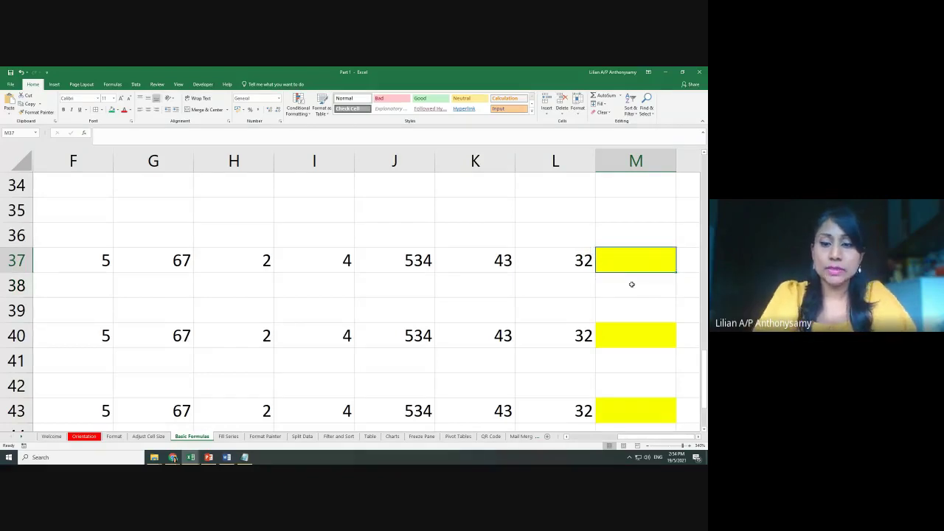
type("=av")
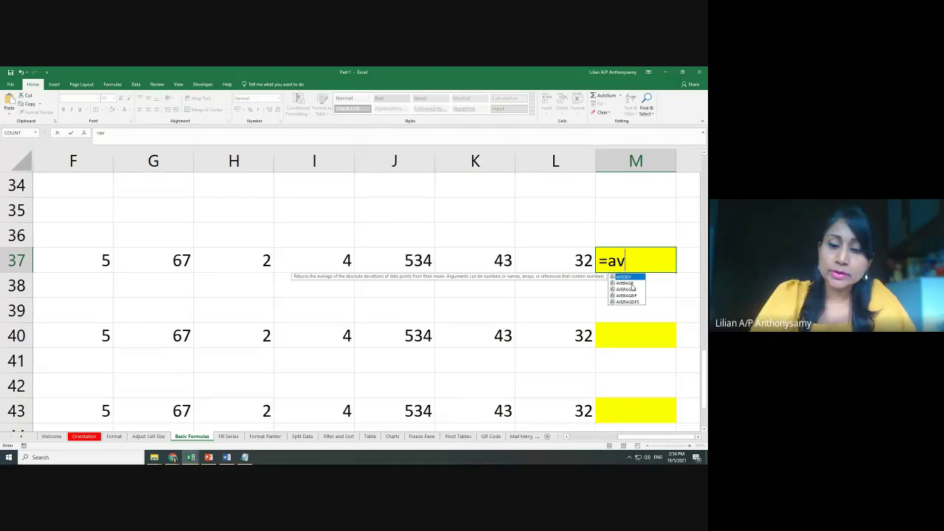
key("Down")
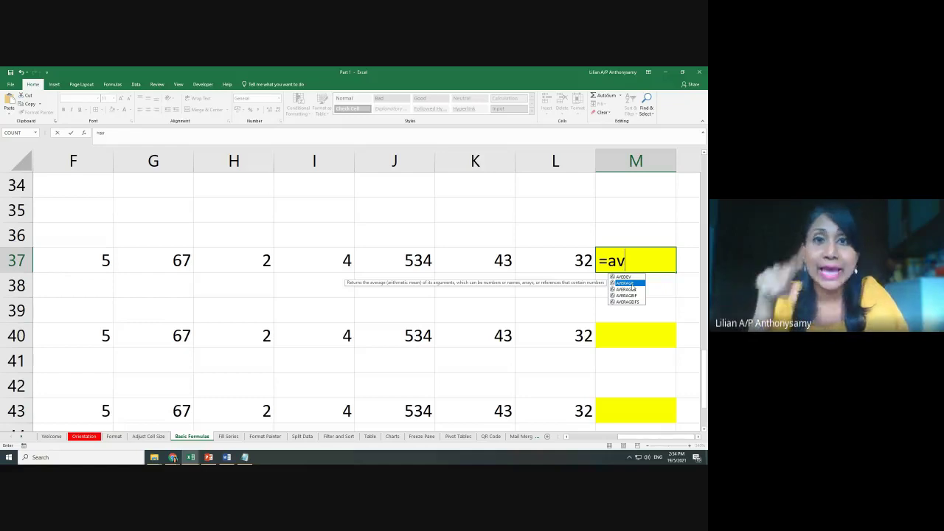
double_click(632, 284)
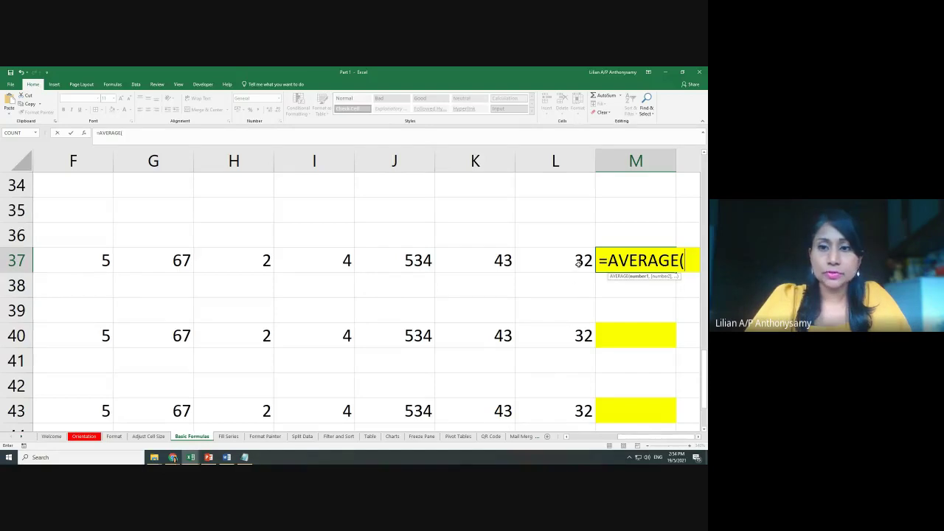
left_click_drag(579, 265, 2, 267)
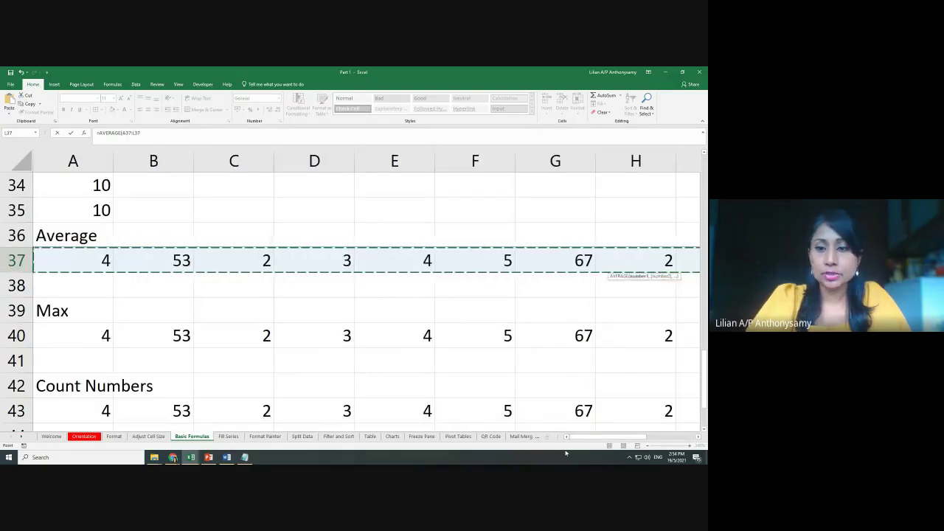
left_click_drag(601, 437, 649, 436)
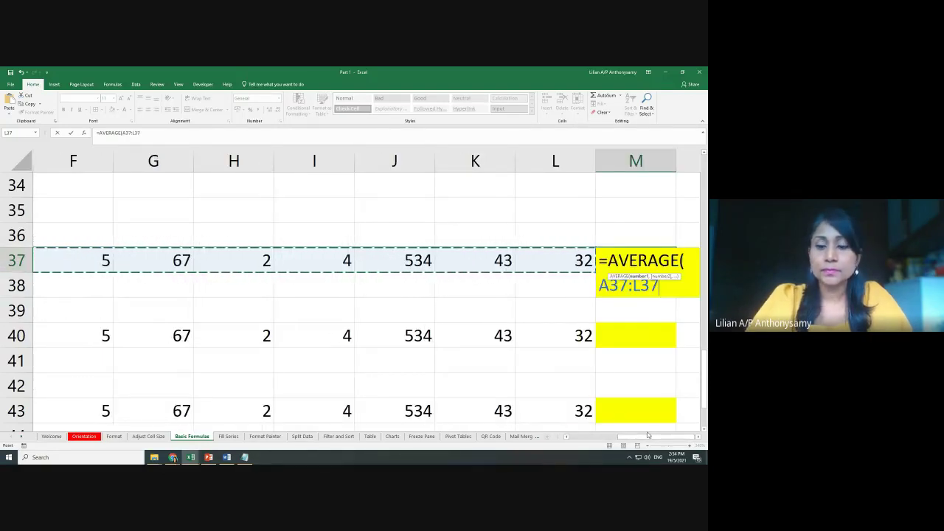
type(")")
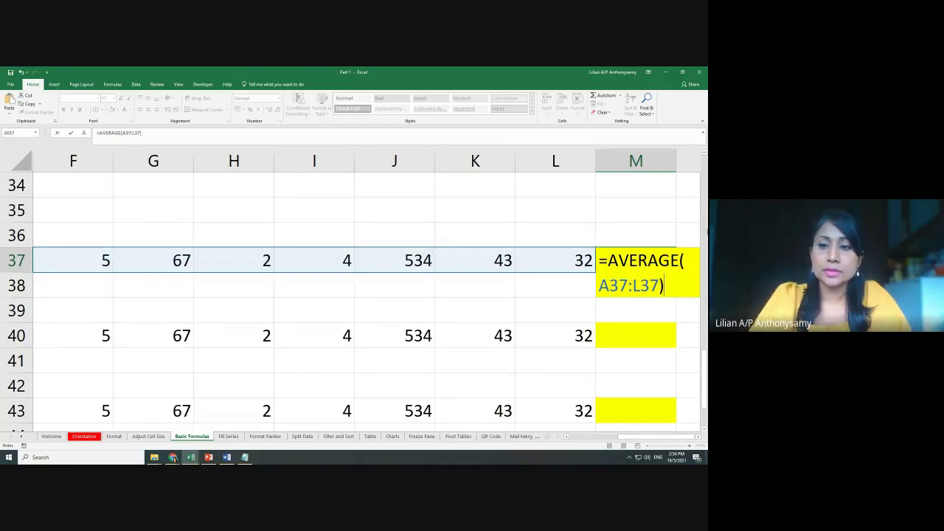
key("Return")
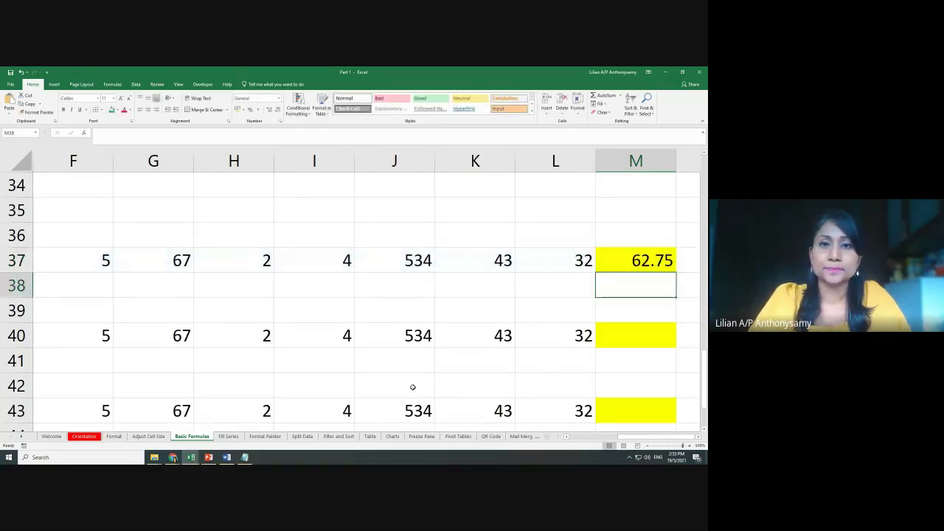
Enter =MAX(A40:L40) in M40 so it shows the Max row's largest value, 534
scroll(483, 320, "down", 7)
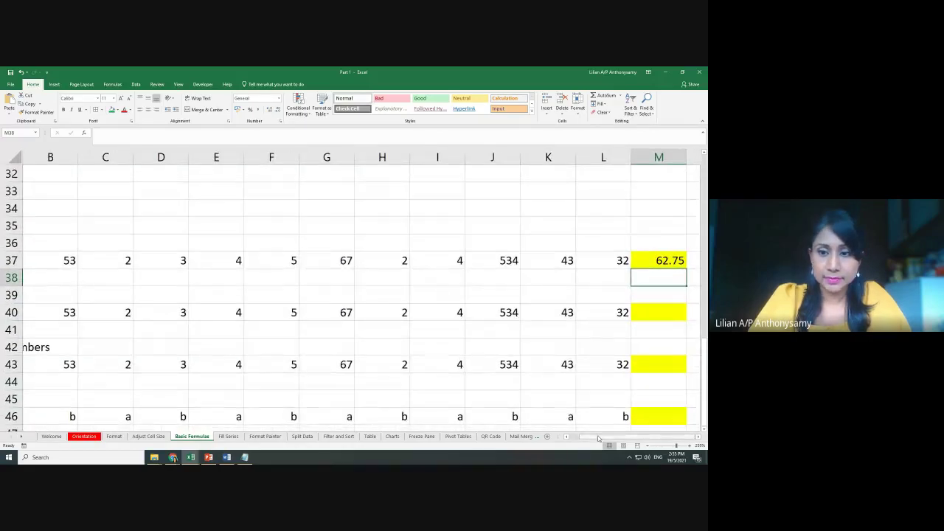
left_click(566, 436)
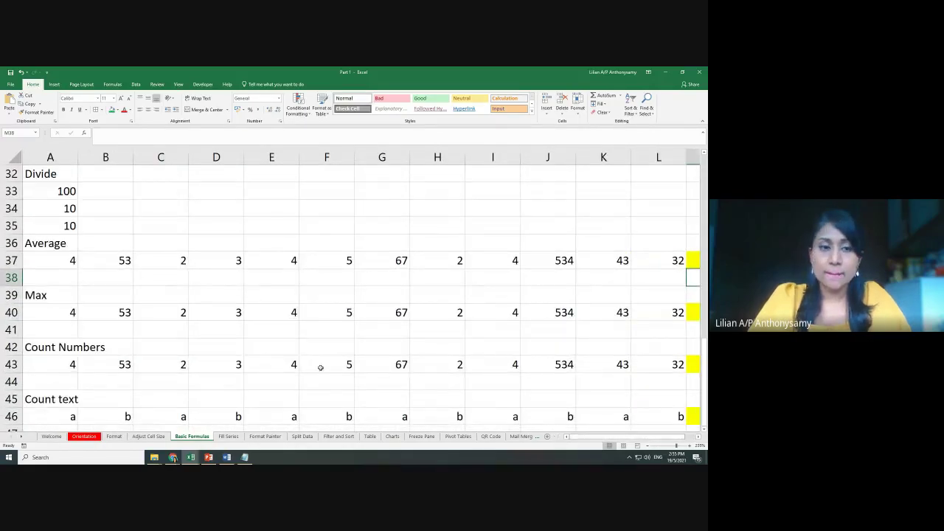
left_click_drag(51, 314, 659, 314)
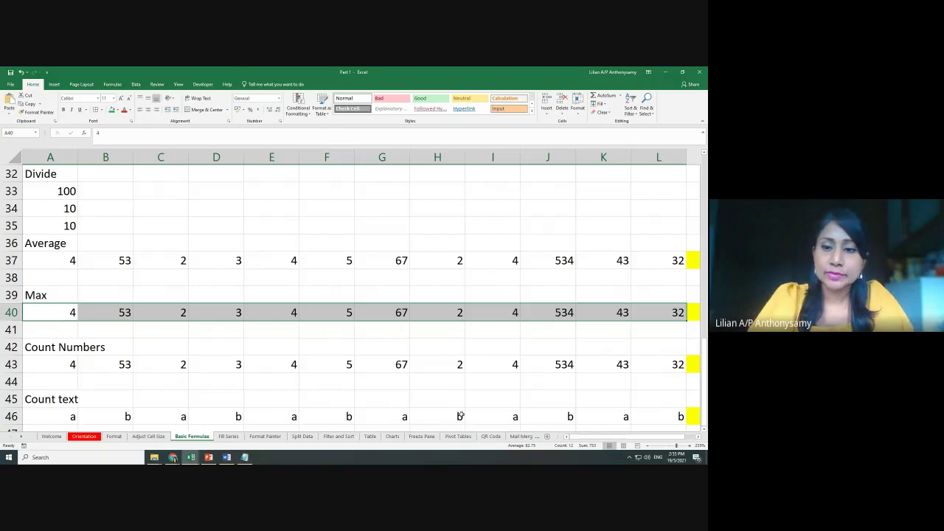
scroll(588, 437, "right", 1)
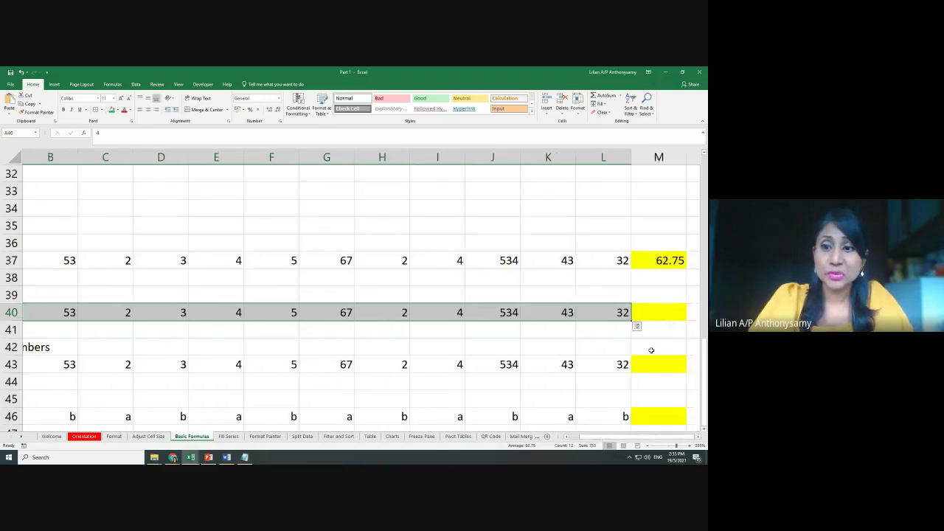
left_click(654, 313)
type("=max")
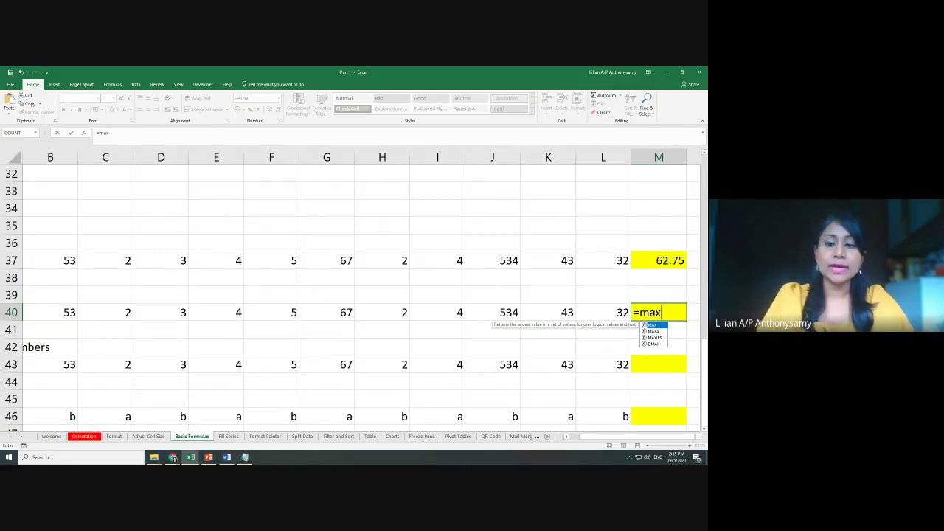
type("(")
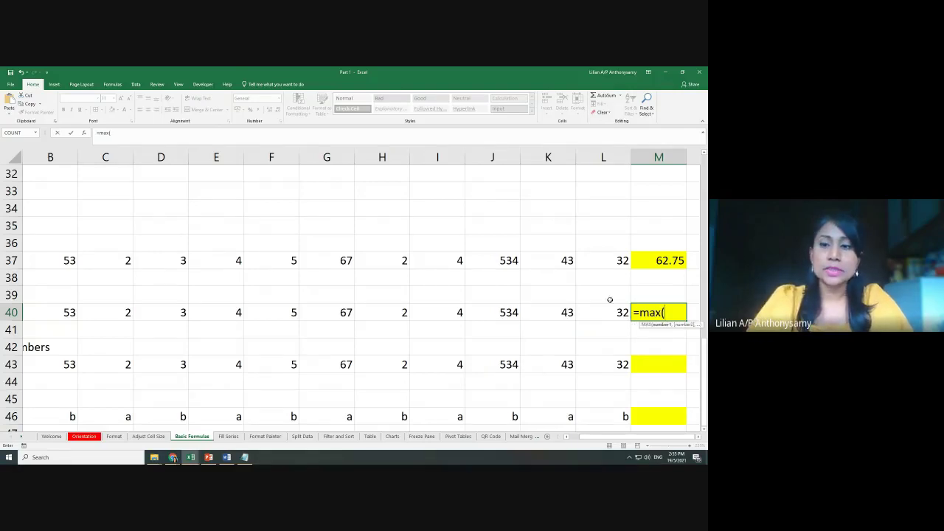
left_click_drag(618, 314, 2, 310)
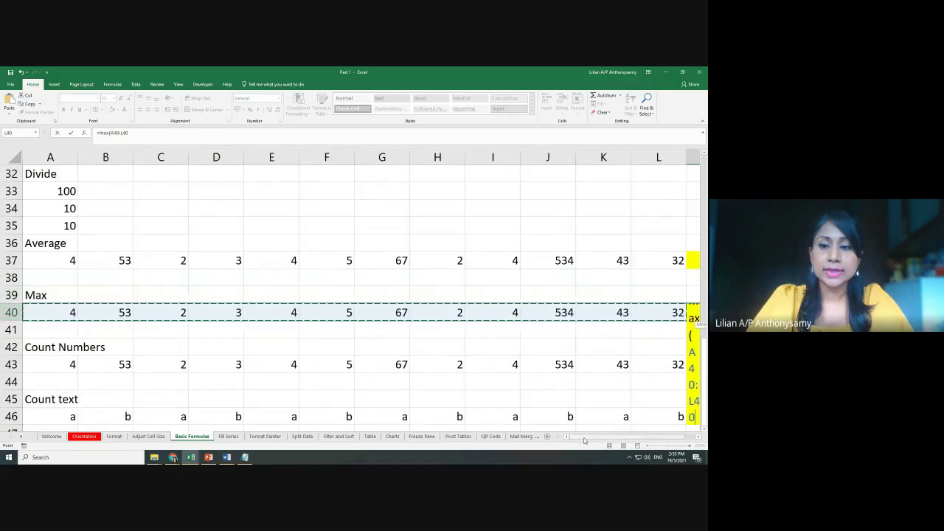
left_click_drag(614, 438, 619, 441)
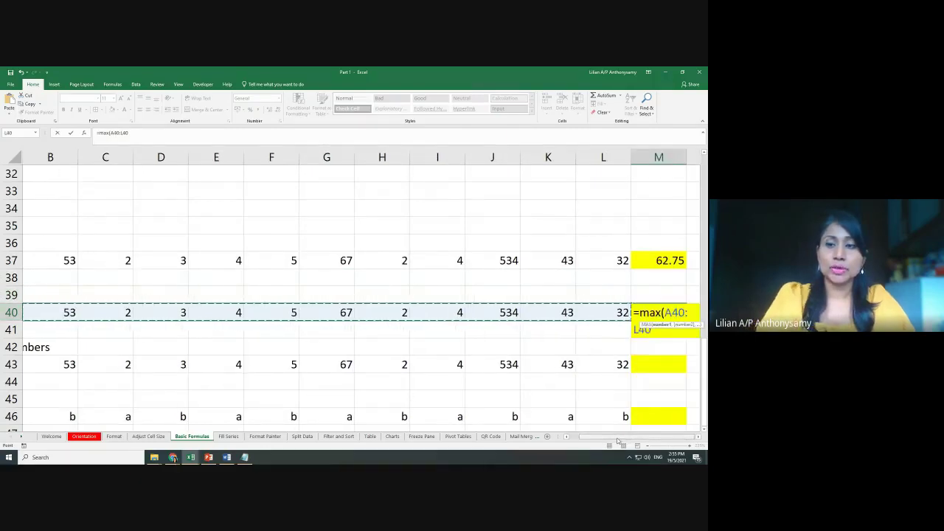
type(")")
key("Return")
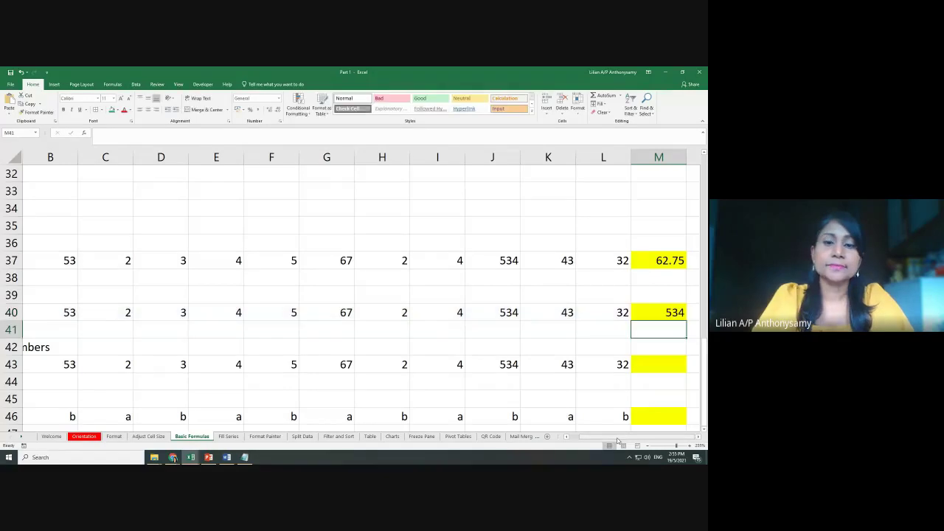
left_click(513, 315)
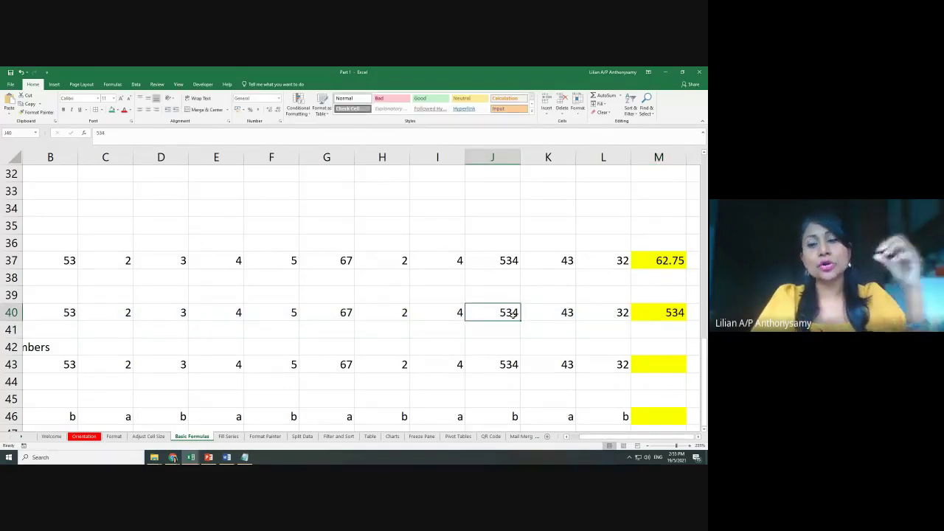
left_click_drag(620, 312, 43, 309)
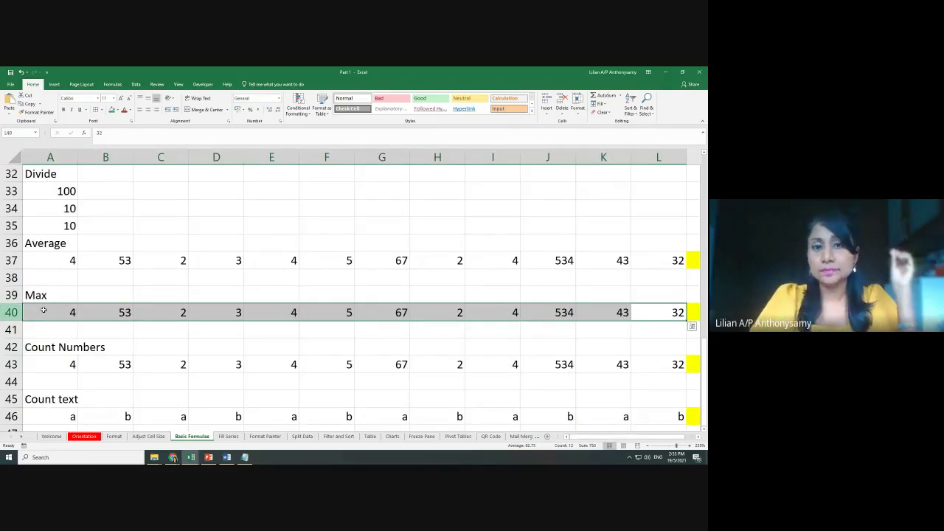
scroll(563, 339, "down", 1)
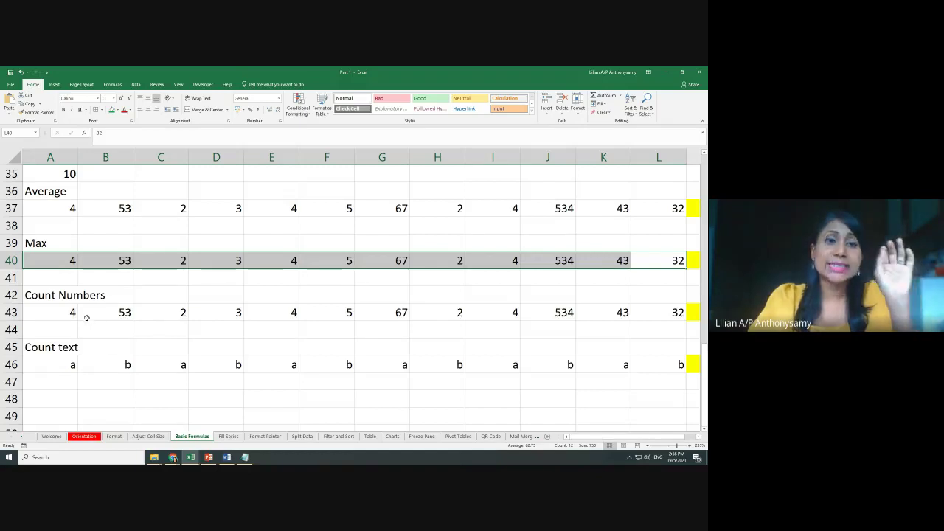
left_click_drag(68, 316, 682, 316)
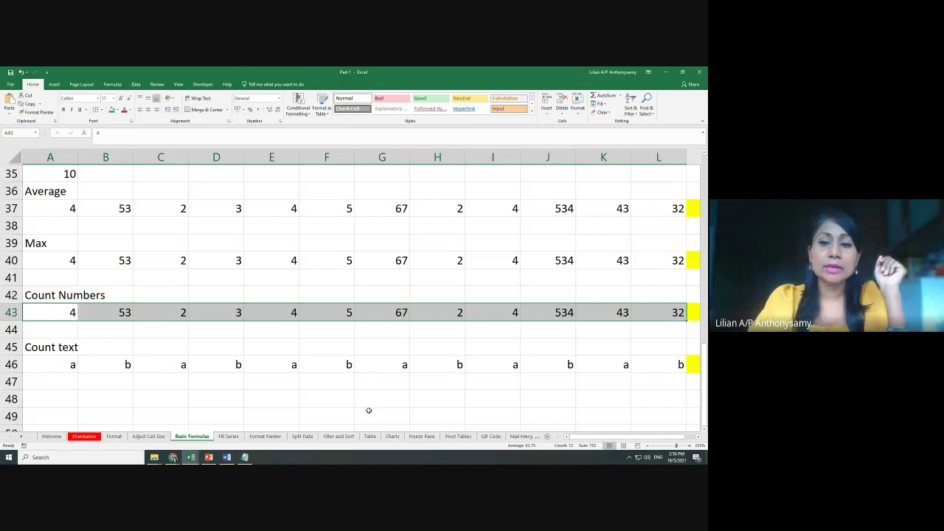
left_click(478, 426)
left_click_drag(582, 439, 583, 440)
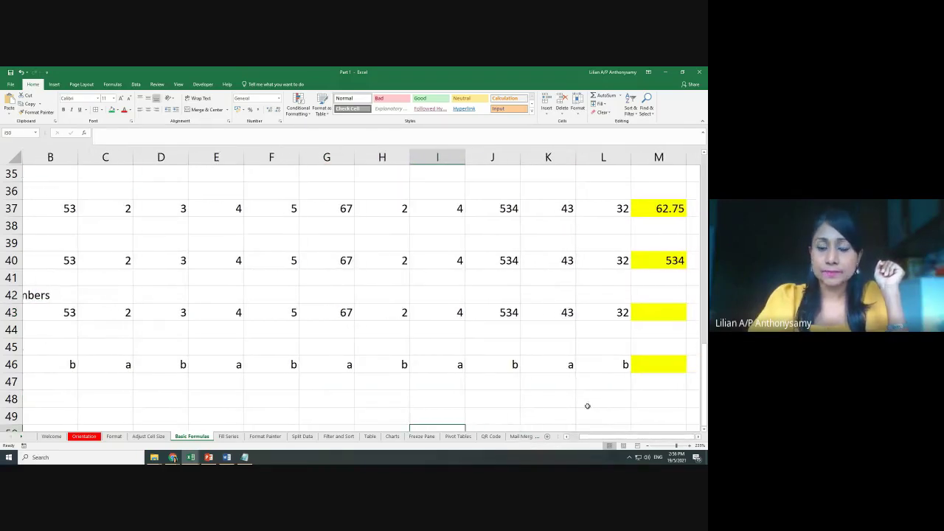
left_click(668, 315)
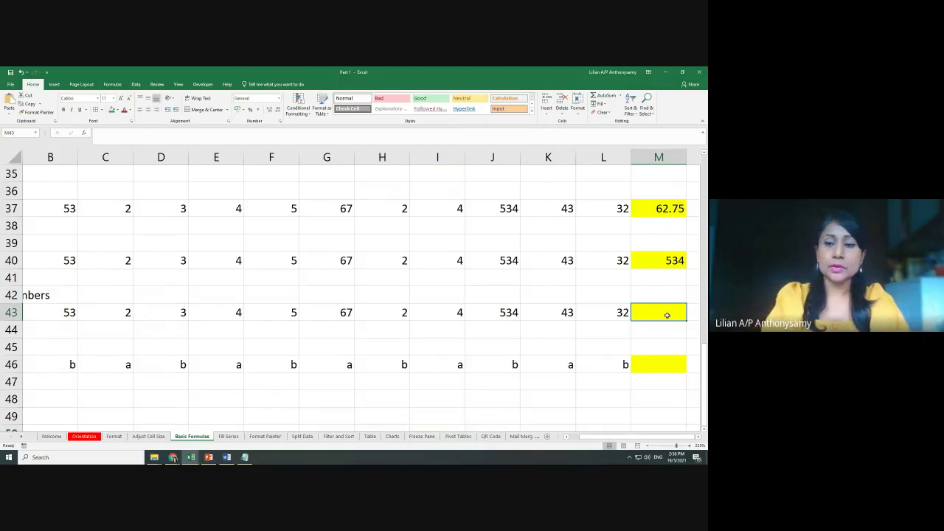
type("=count")
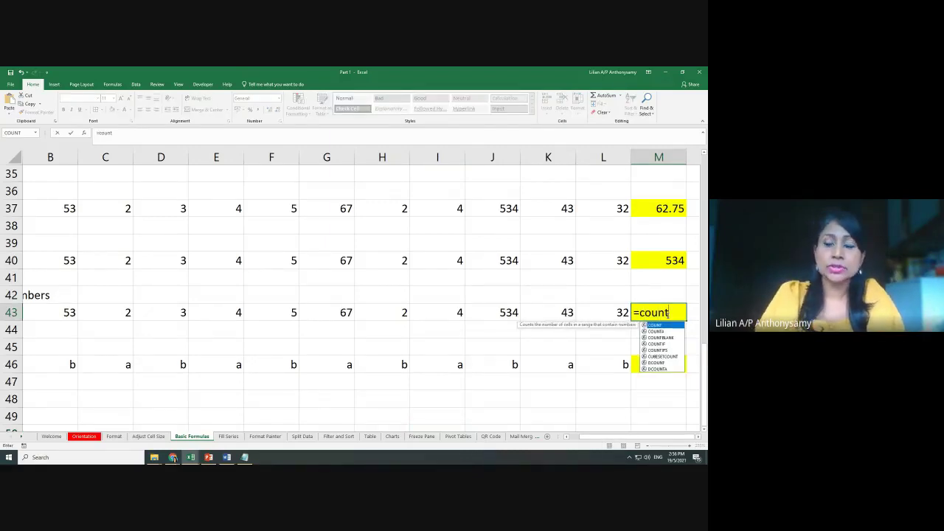
left_click_drag(624, 313, 61, 310)
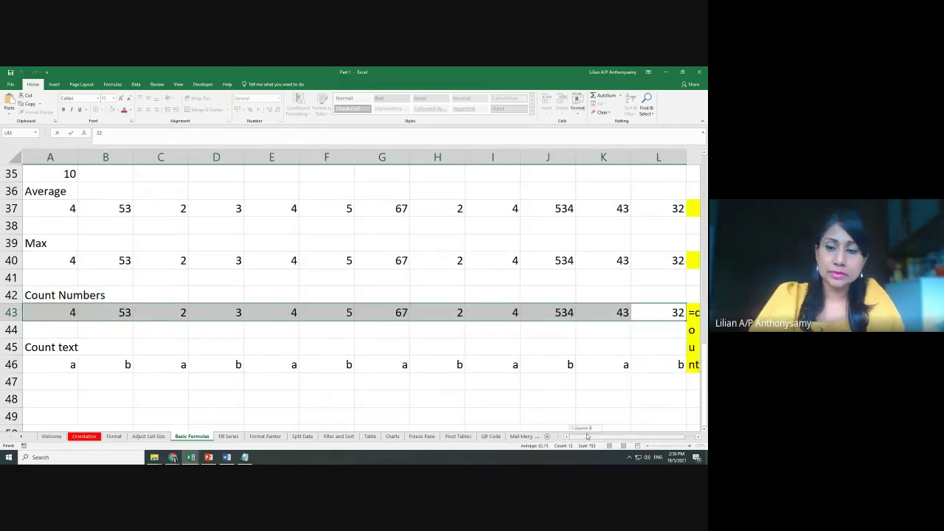
left_click_drag(594, 436, 658, 436)
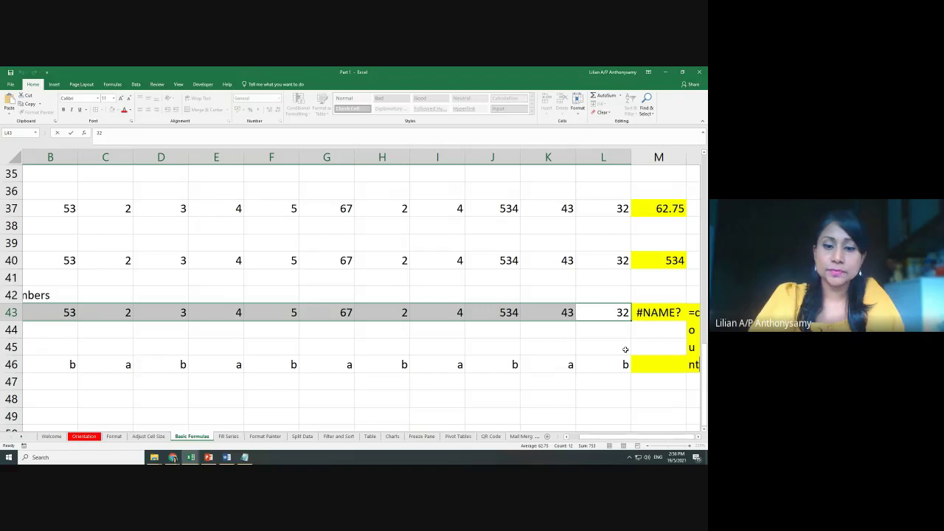
key("F2")
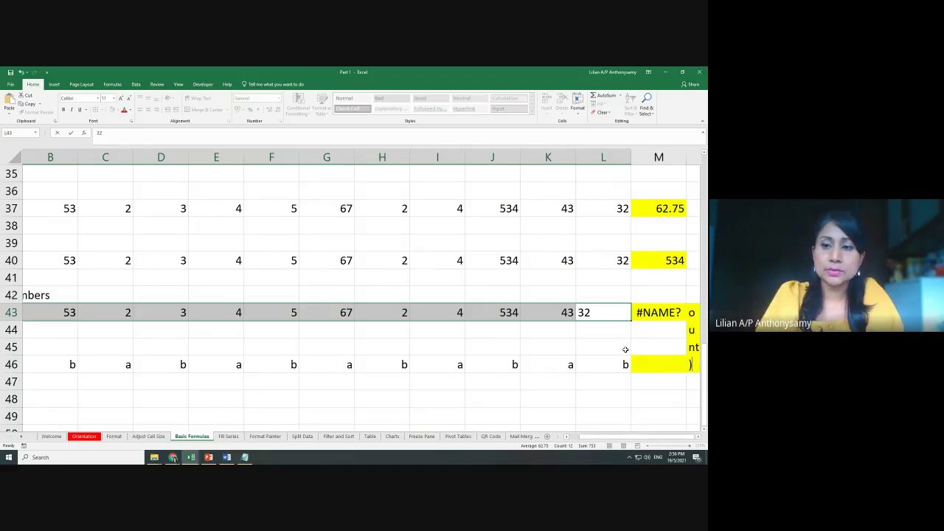
key("Escape")
scroll(625, 350, "left", 1)
left_click(624, 365)
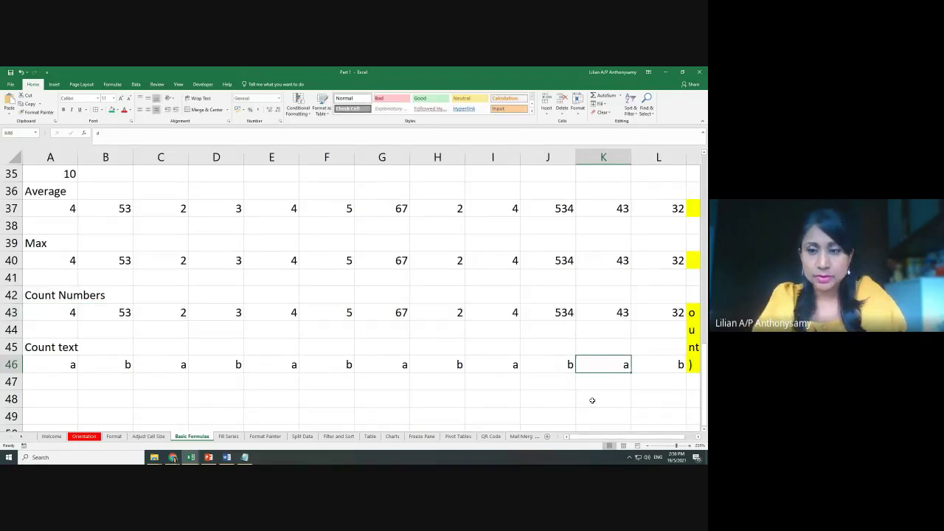
scroll(565, 381, "down", 2)
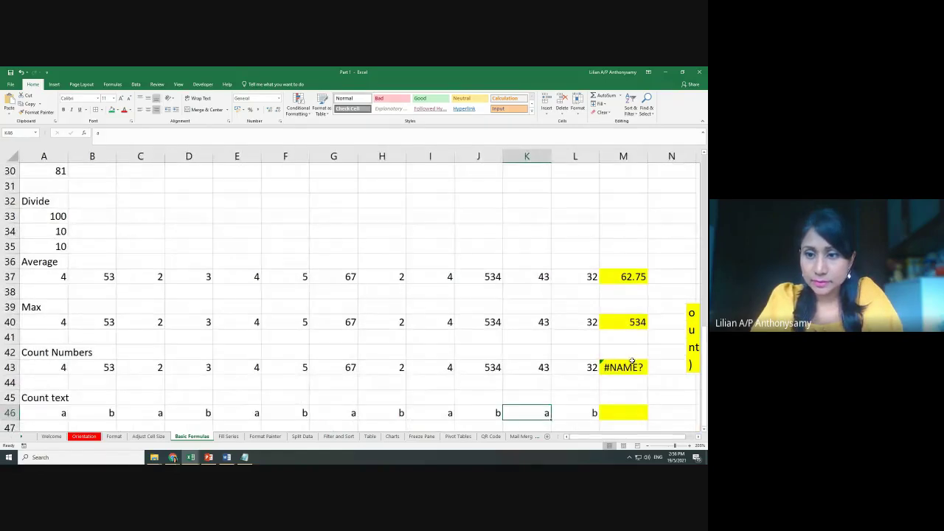
double_click(692, 324)
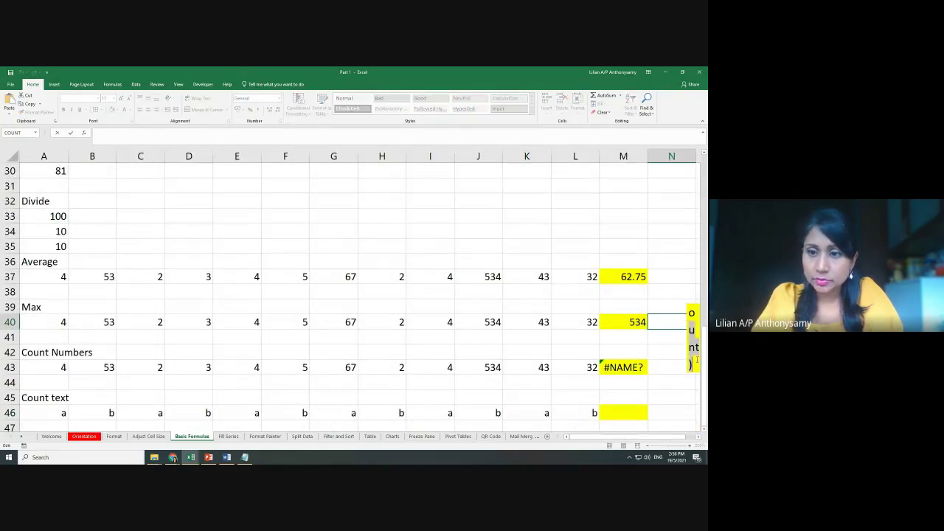
left_click(639, 369)
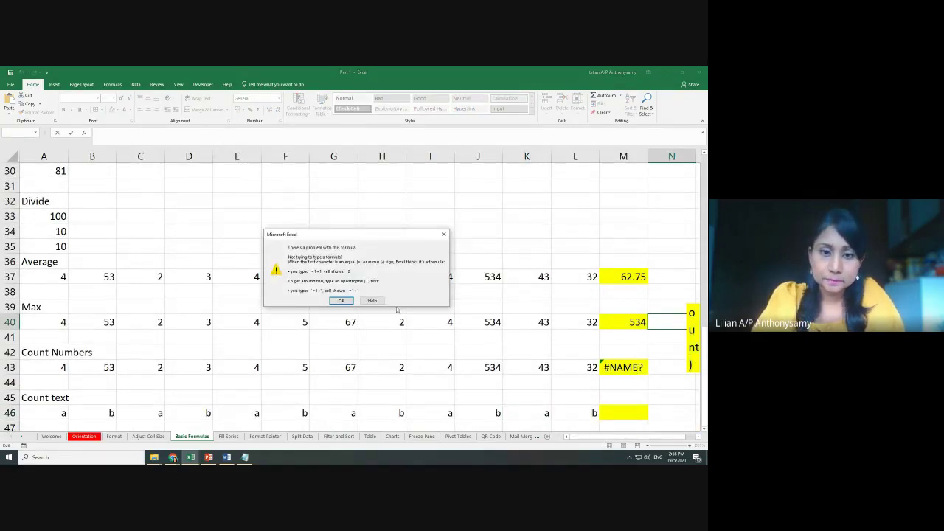
left_click(347, 302)
left_click(626, 372)
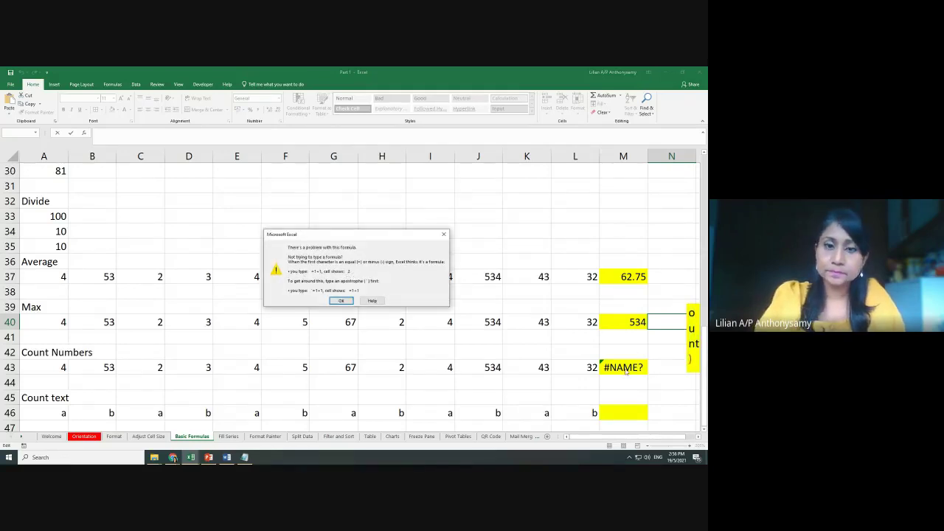
key("Return")
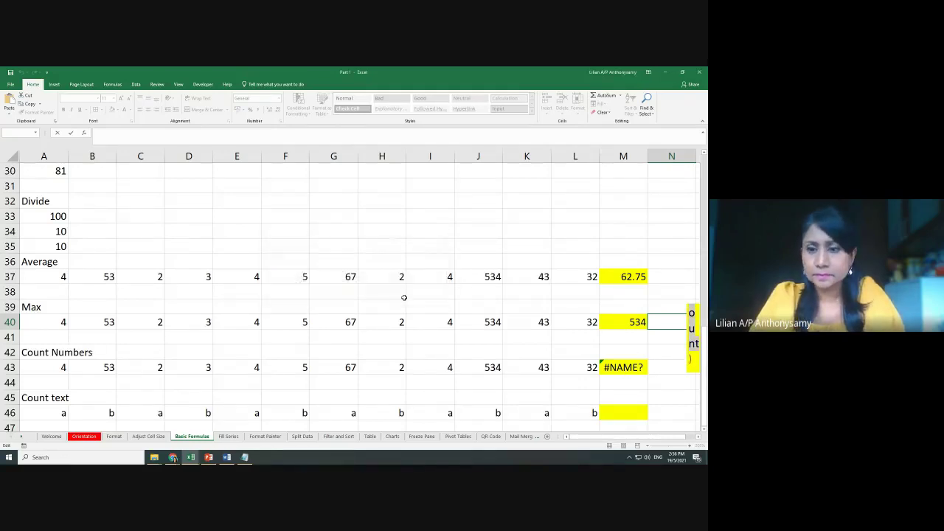
left_click(619, 366)
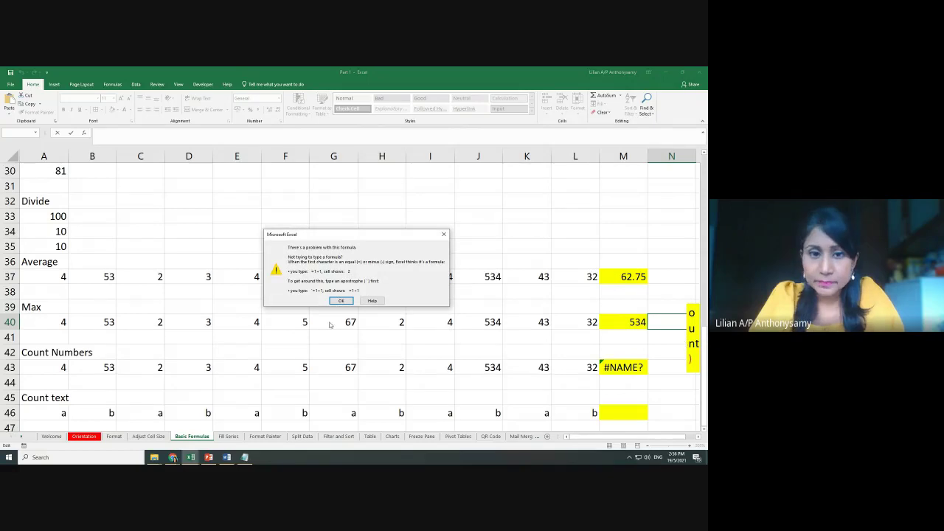
left_click(342, 302)
left_click(627, 371)
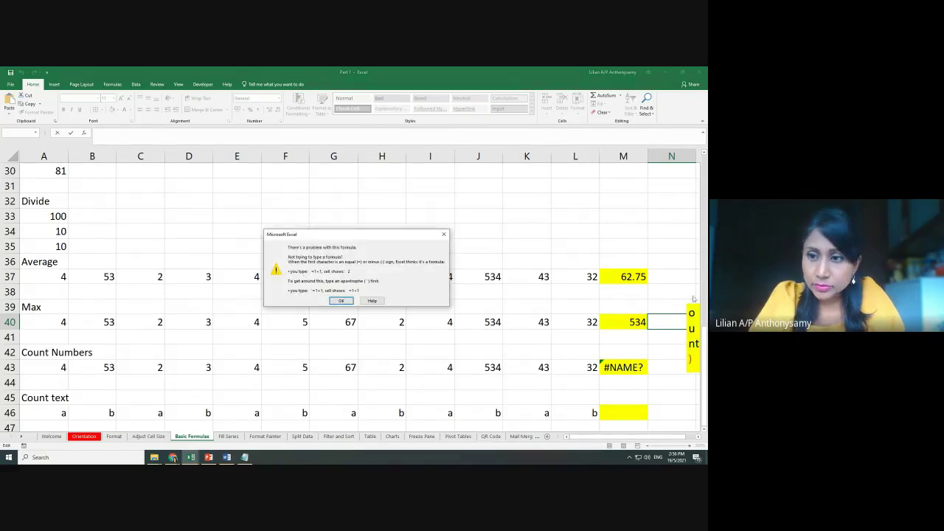
left_click(340, 301)
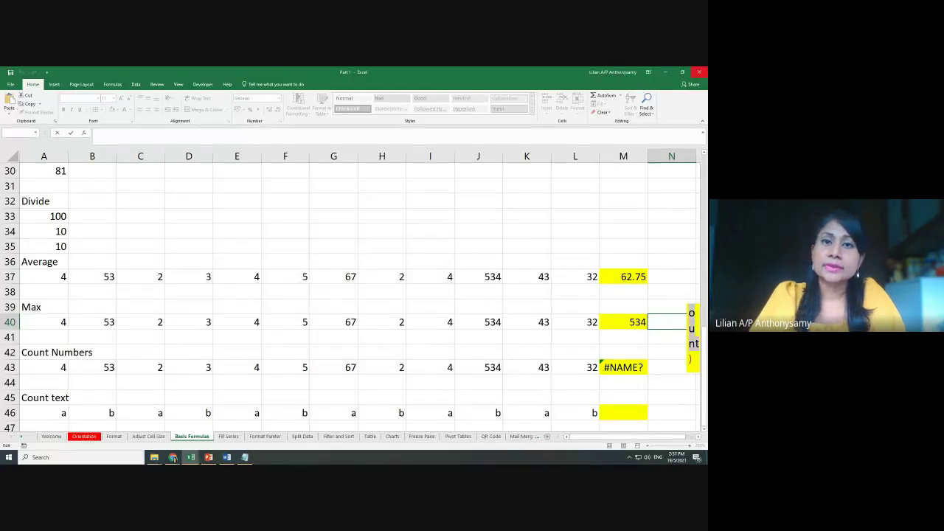
key("Return")
left_click(339, 300)
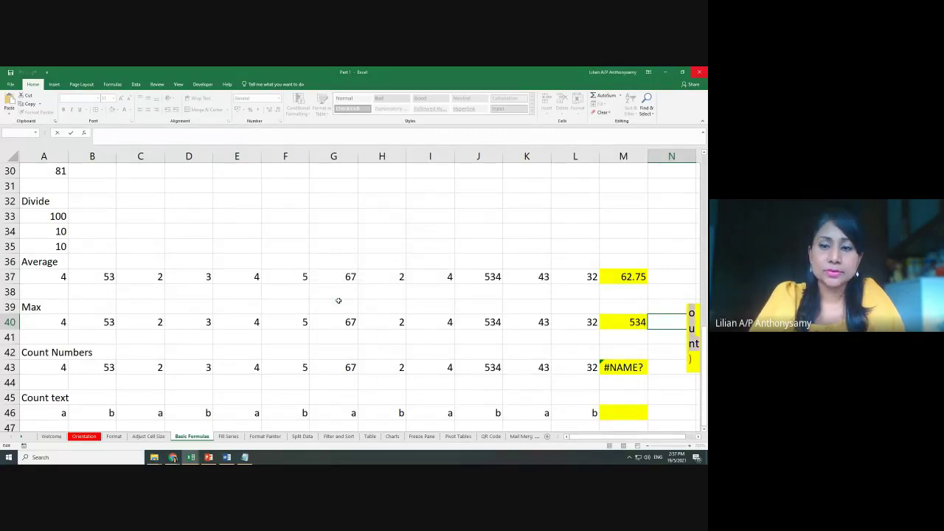
key("Return")
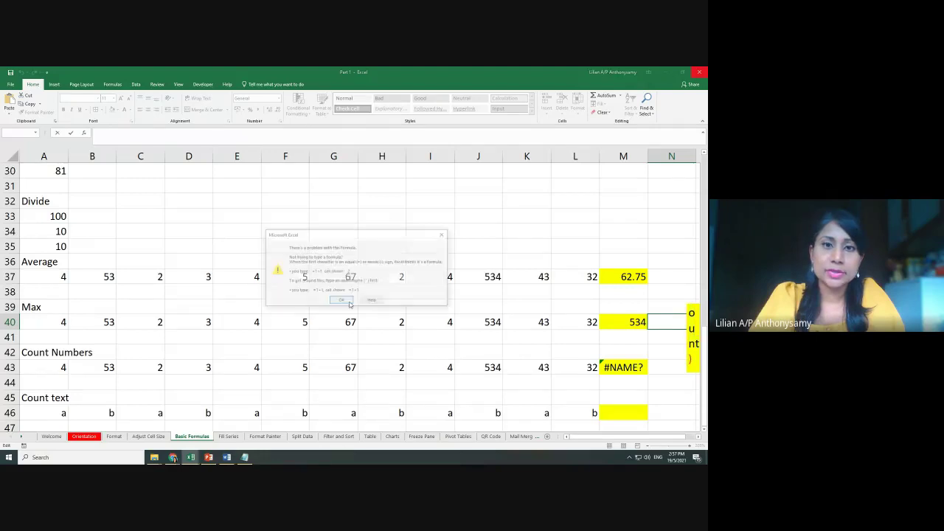
left_click(443, 235)
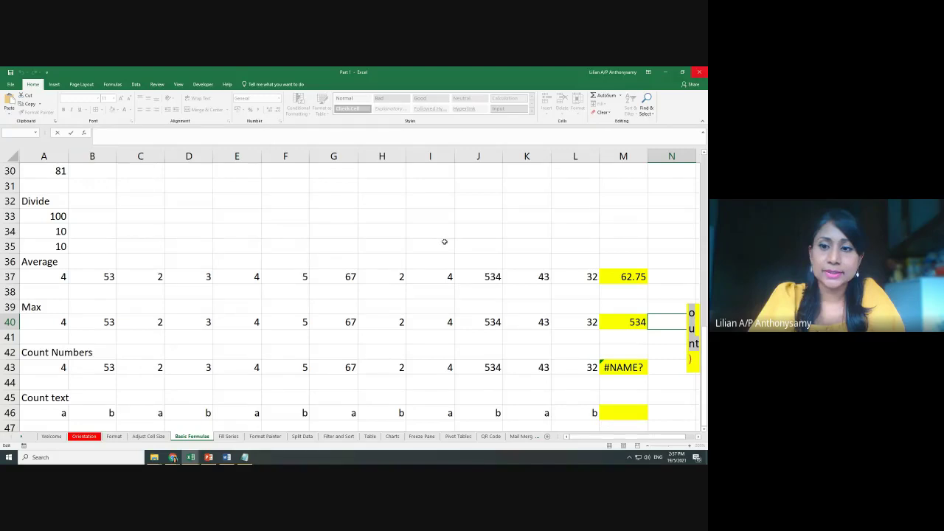
key("Return")
left_click(341, 301)
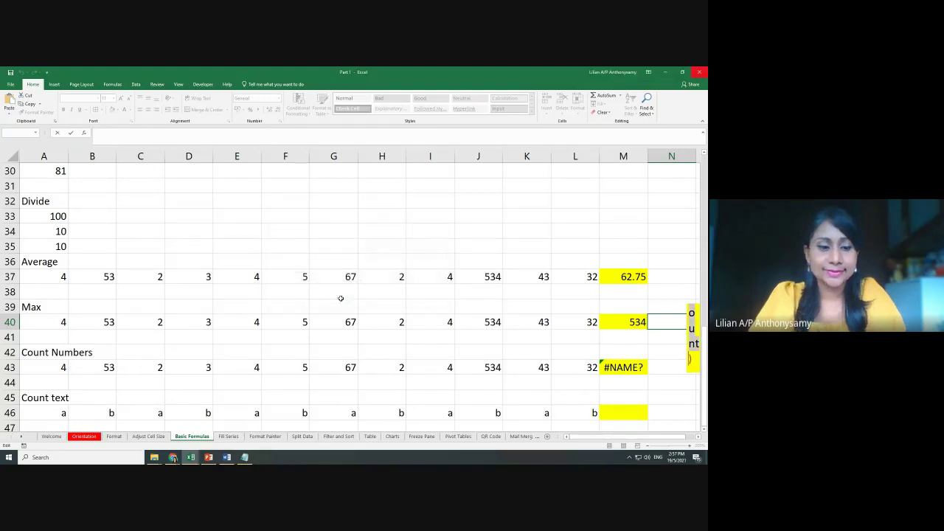
key("alt")
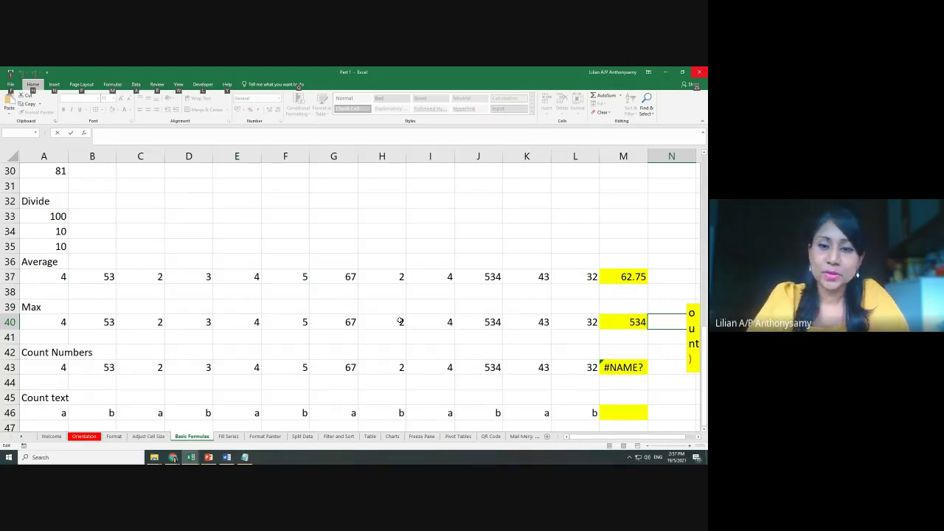
key("Return")
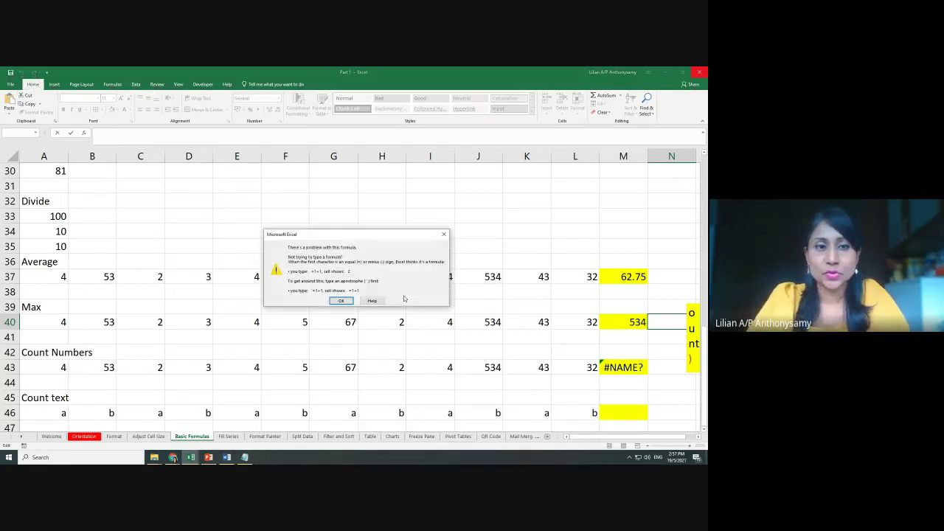
left_click(341, 301)
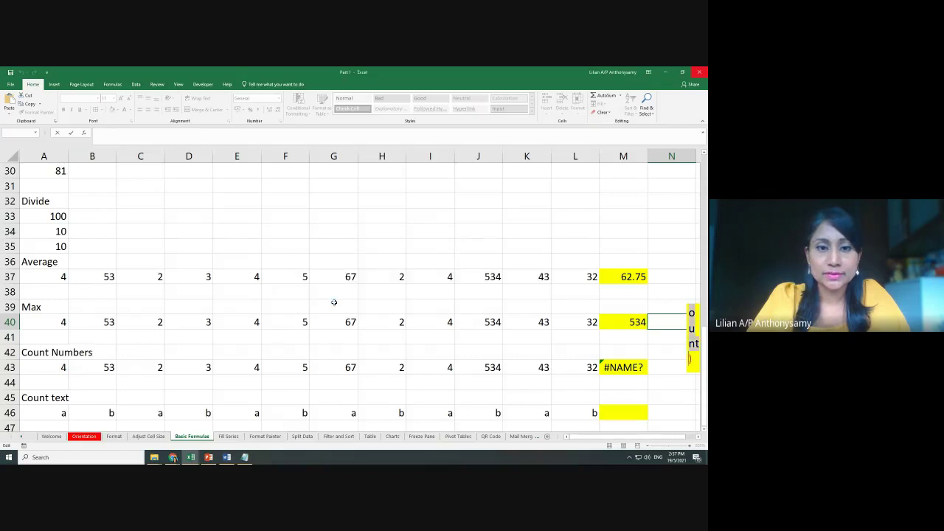
left_click(668, 72)
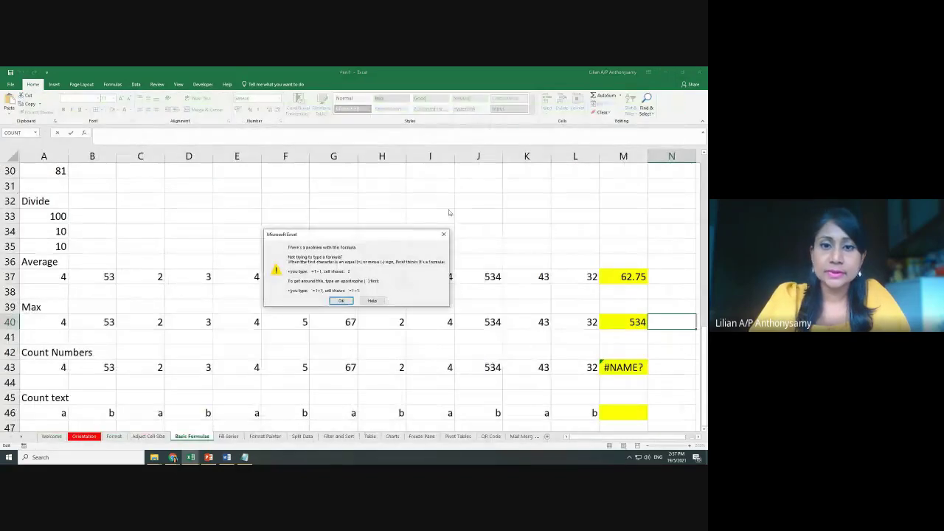
left_click(445, 235)
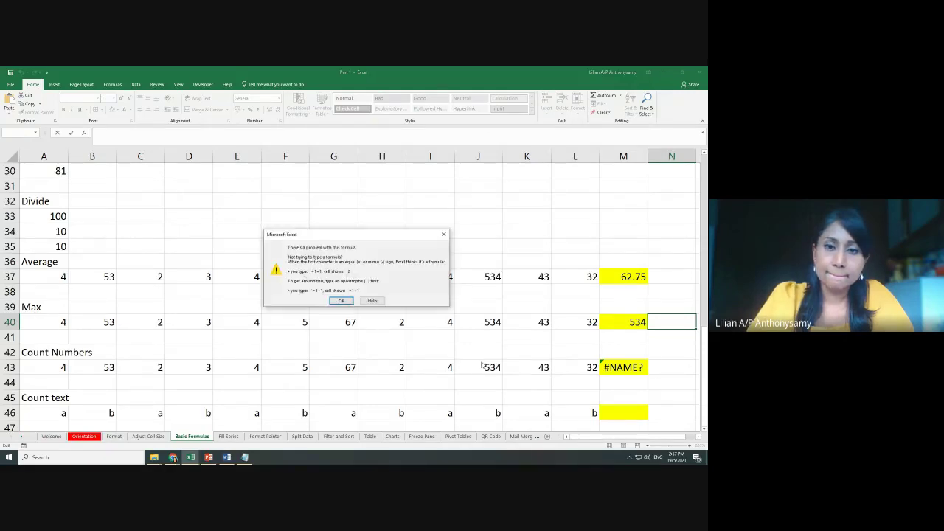
left_click(341, 301)
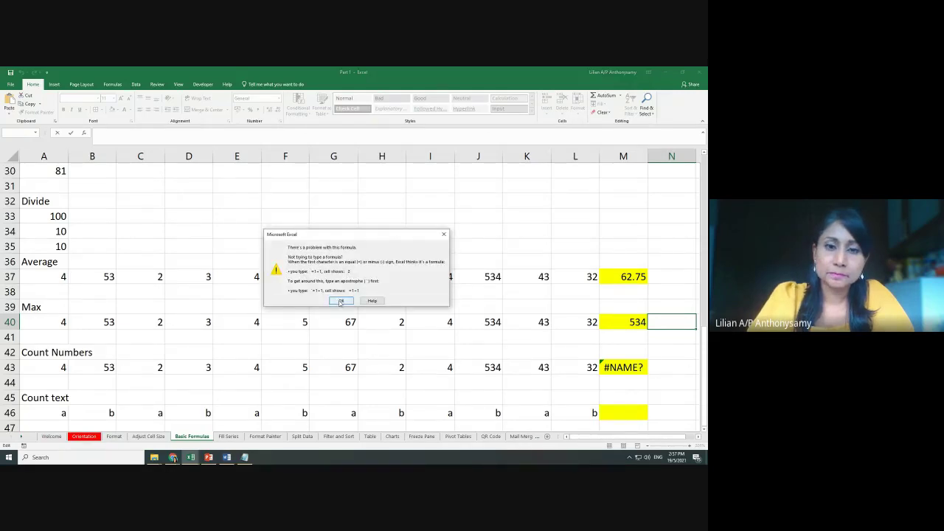
End the frozen Microsoft Excel task in Task Manager and minimize Task Manager
key("ctrl+shift+Escape")
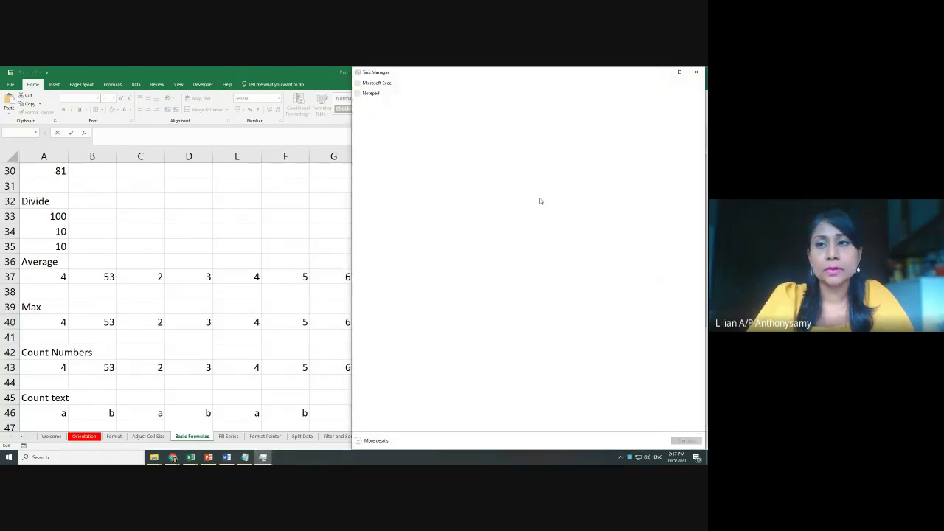
left_click(380, 96)
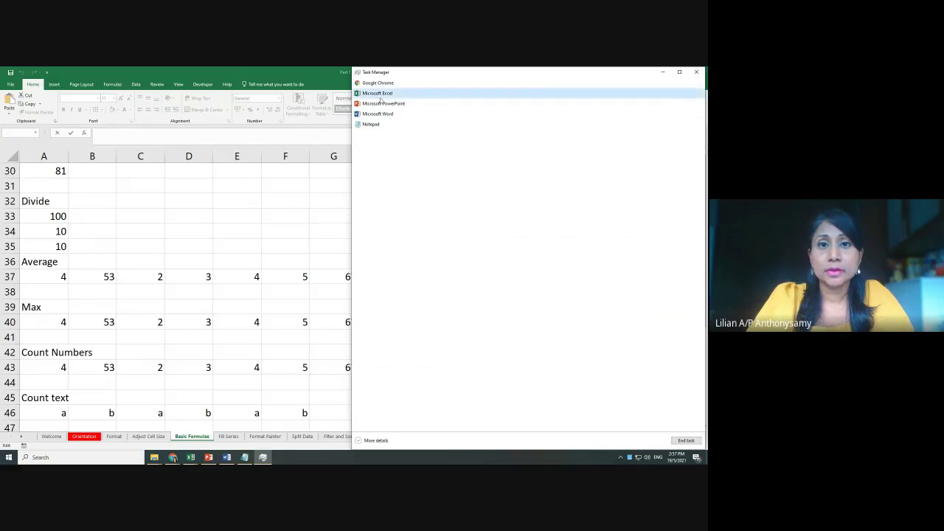
left_click(686, 440)
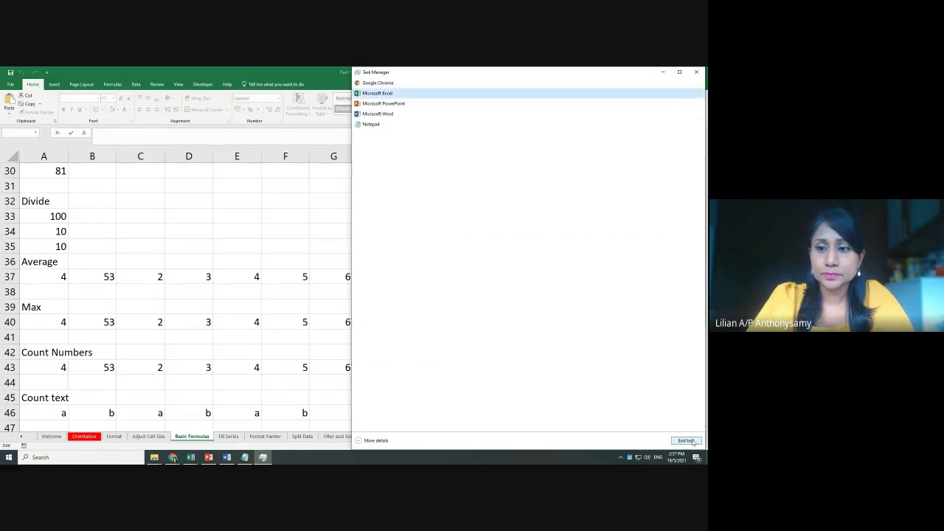
left_click(664, 72)
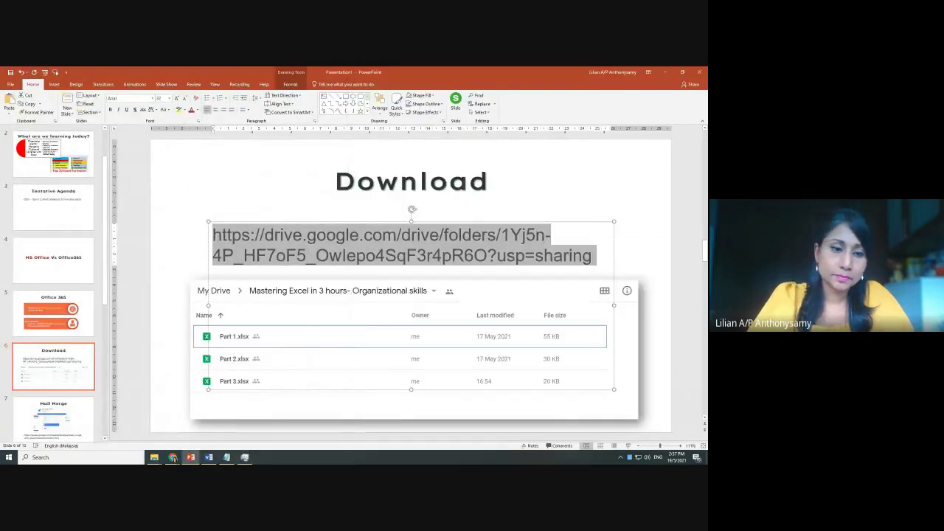
Reopen Part 1.xlsx from the upload - Class folder in File Explorer
mouse_move(155, 457)
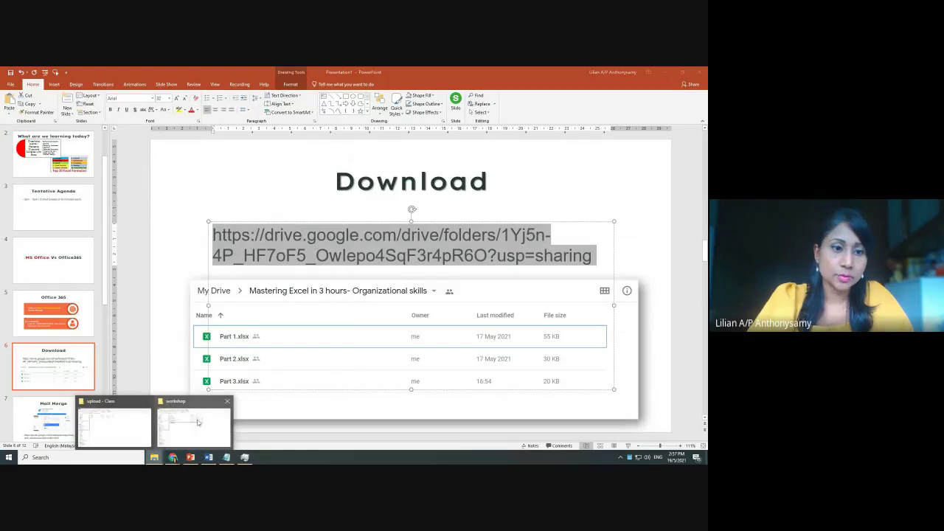
left_click(142, 423)
double_click(141, 149)
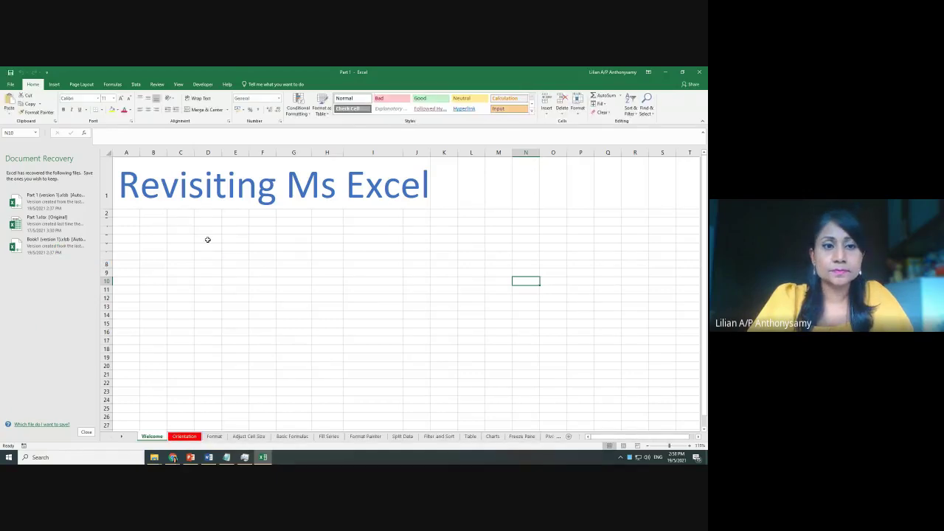
Open the AutoRecovered Part 1 version and remove the other recovered files
left_click(52, 199)
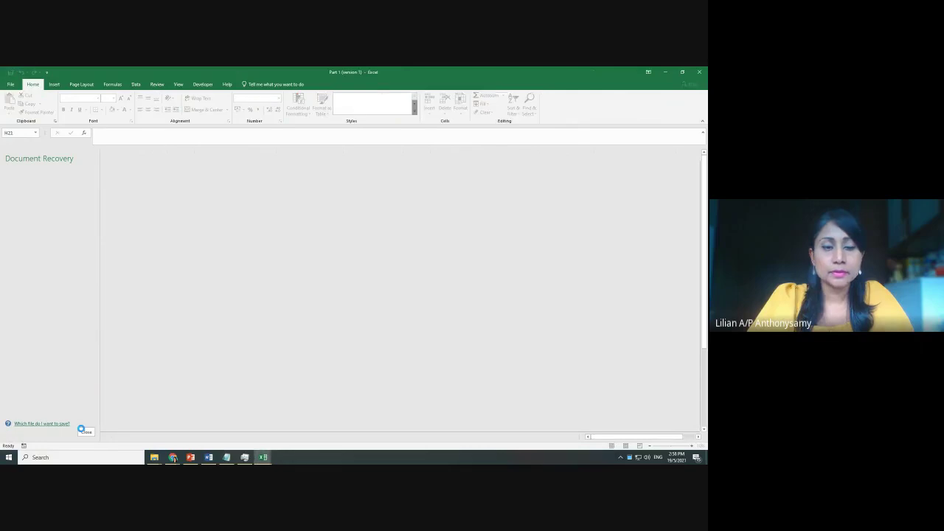
left_click(83, 430)
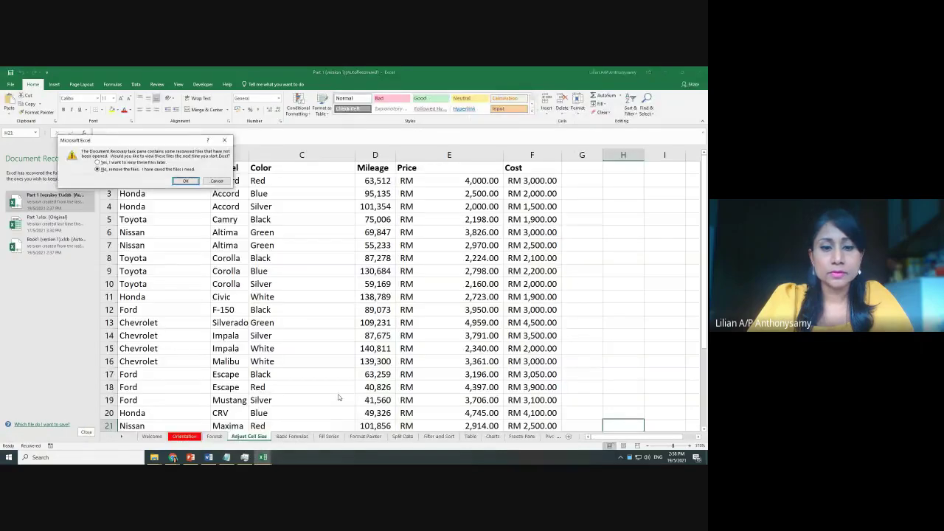
left_click(185, 181)
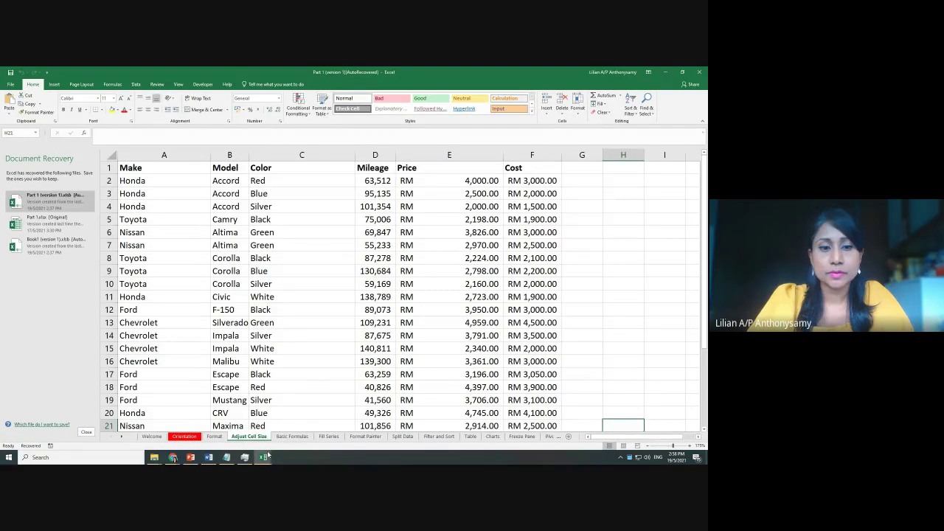
Switch to the Basic Formulas sheet and bring the Count rows into view
left_click(292, 437)
scroll(472, 350, "up", 2)
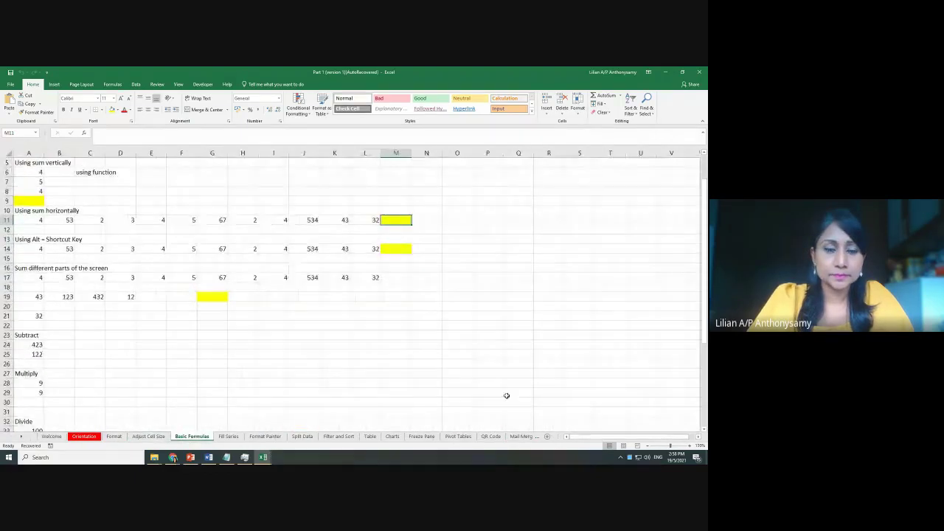
scroll(436, 357, "down", 6)
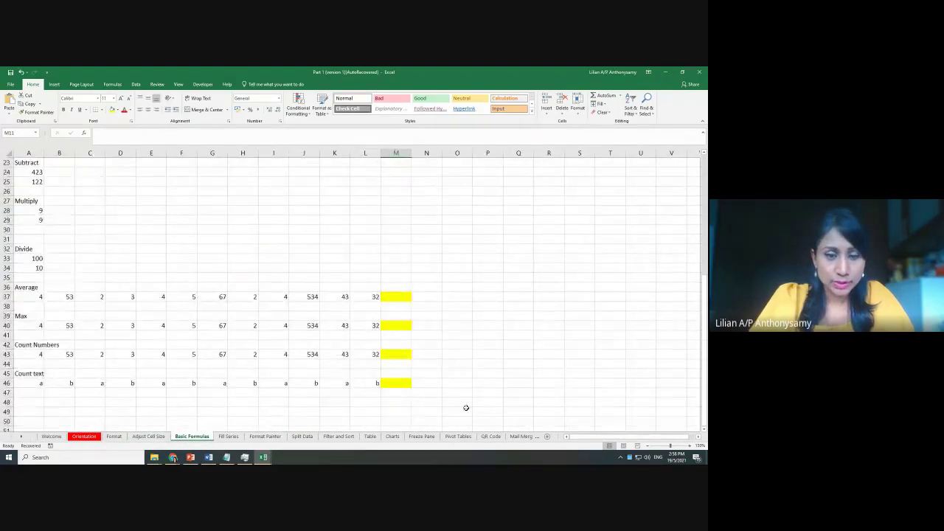
scroll(472, 380, "up", 1)
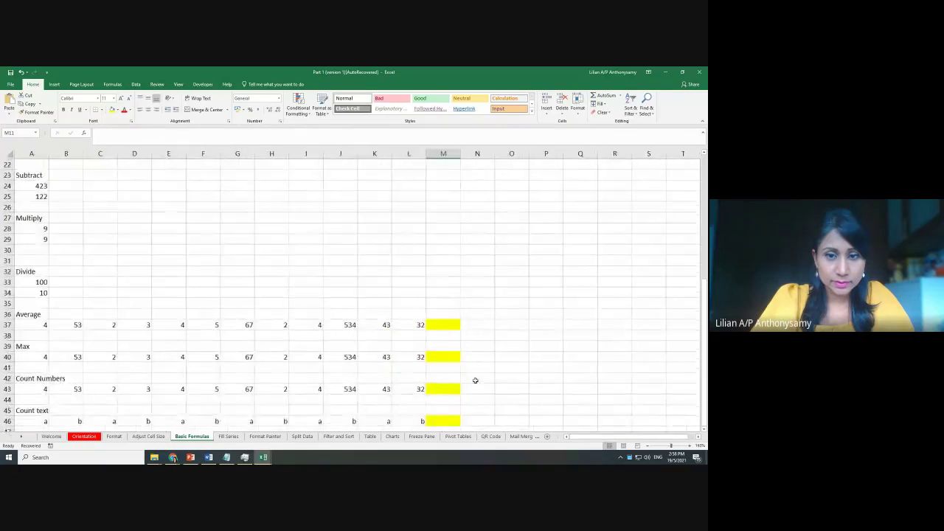
scroll(475, 380, "up", 2)
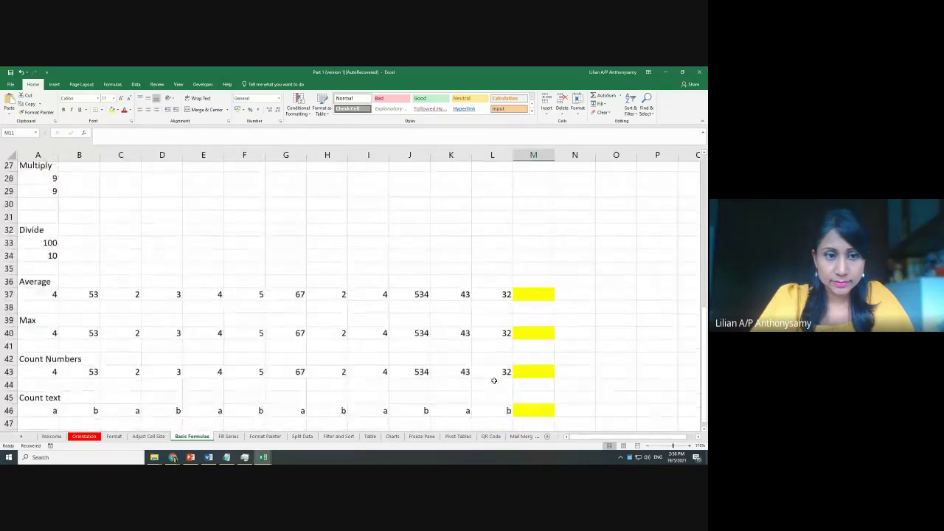
scroll(493, 381, "down", 1)
scroll(509, 377, "up", 2)
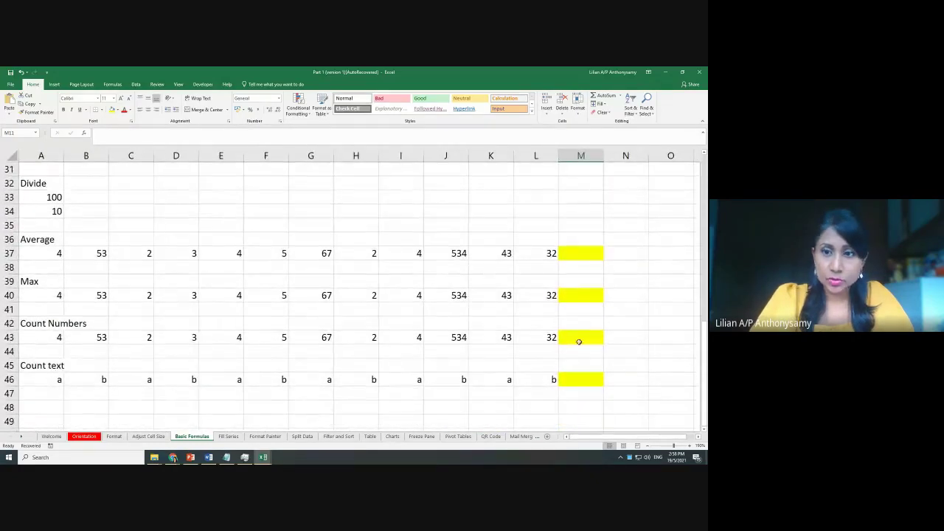
Enter =COUNT(A43:L43) in M43, showing 12 numbers, and check the formula
left_click(579, 337)
type("=")
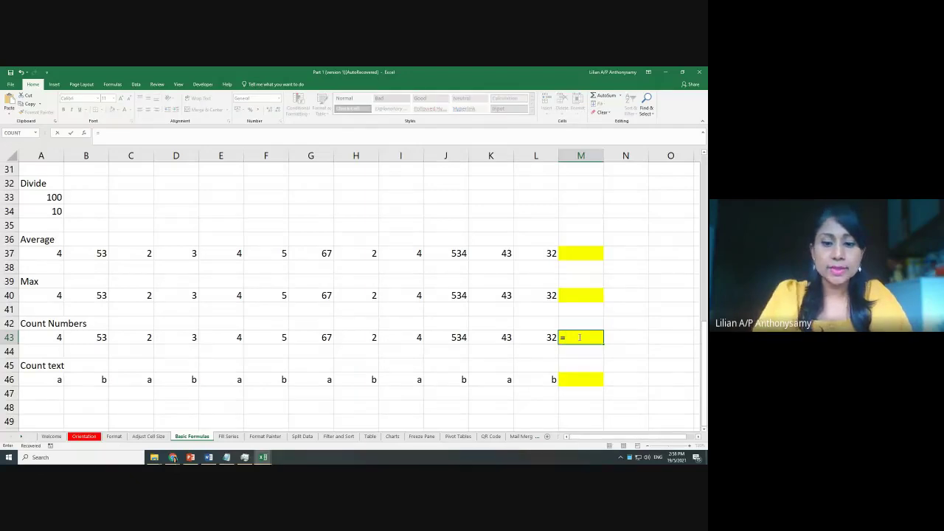
type("count")
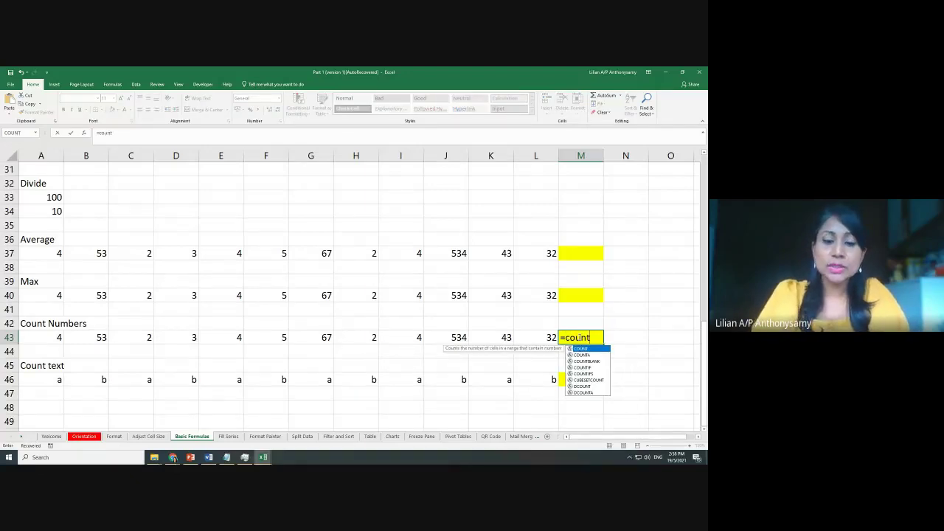
type("(")
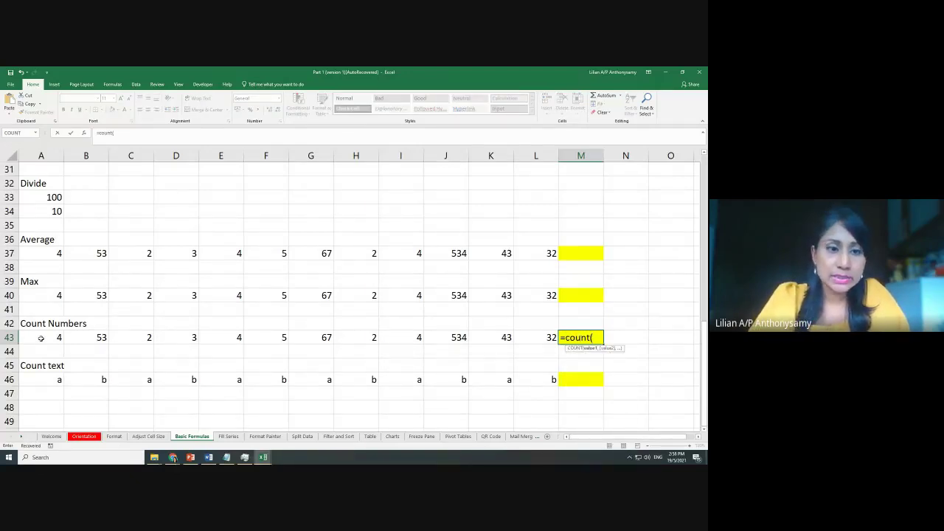
left_click_drag(41, 338, 536, 338)
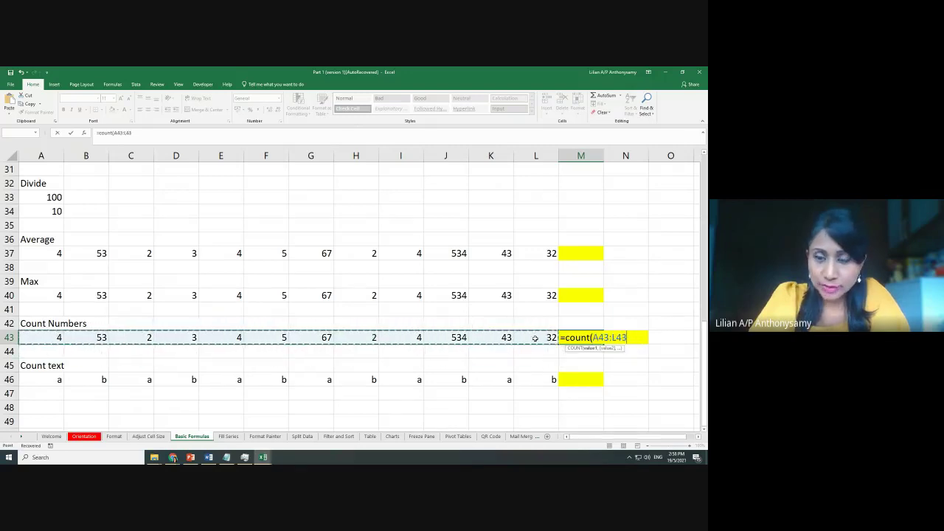
type(")")
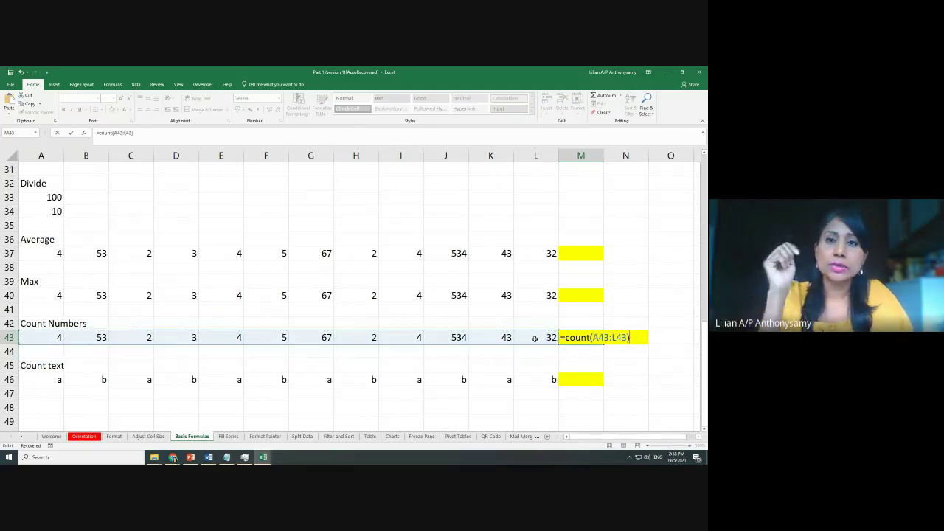
key("Return")
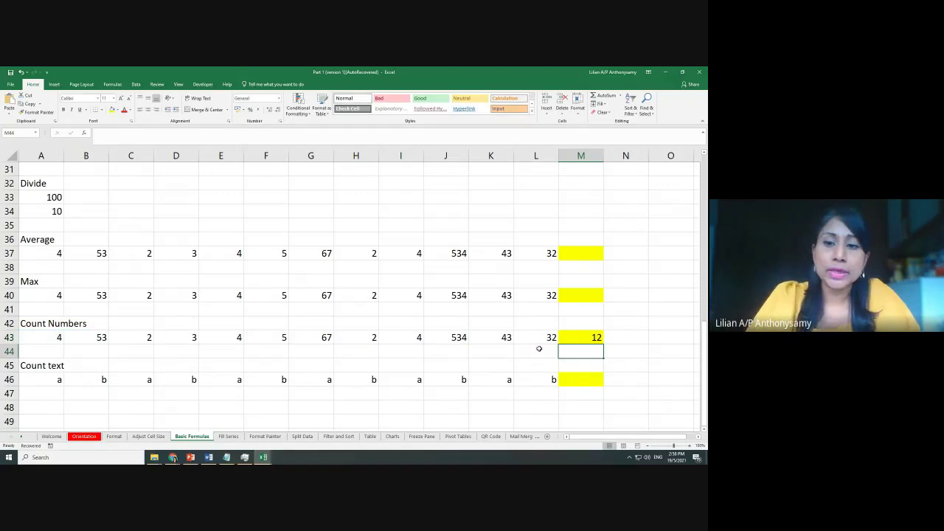
left_click(585, 334)
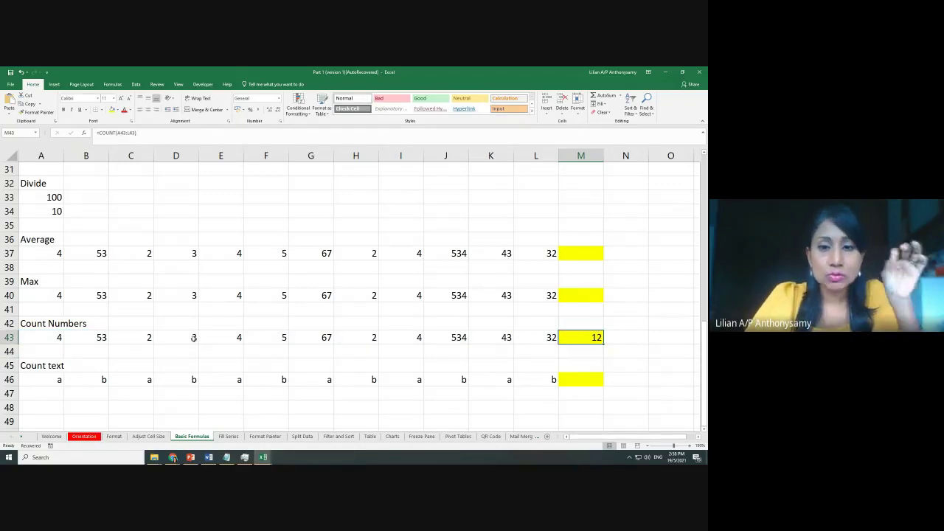
left_click_drag(35, 338, 546, 338)
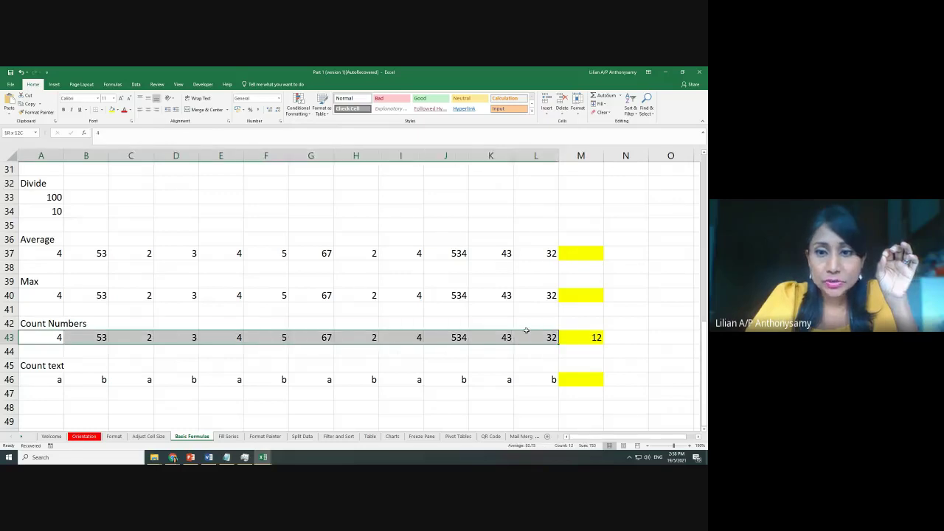
left_click(101, 109)
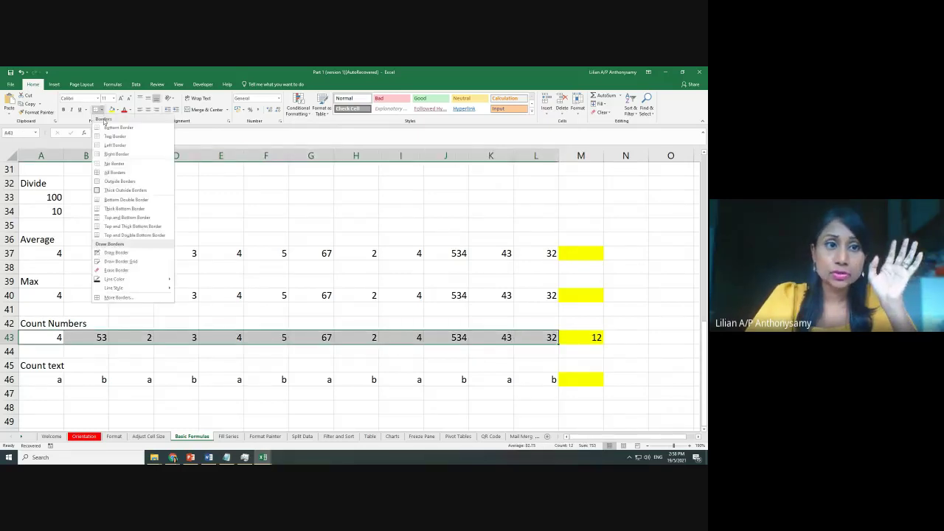
left_click(239, 294)
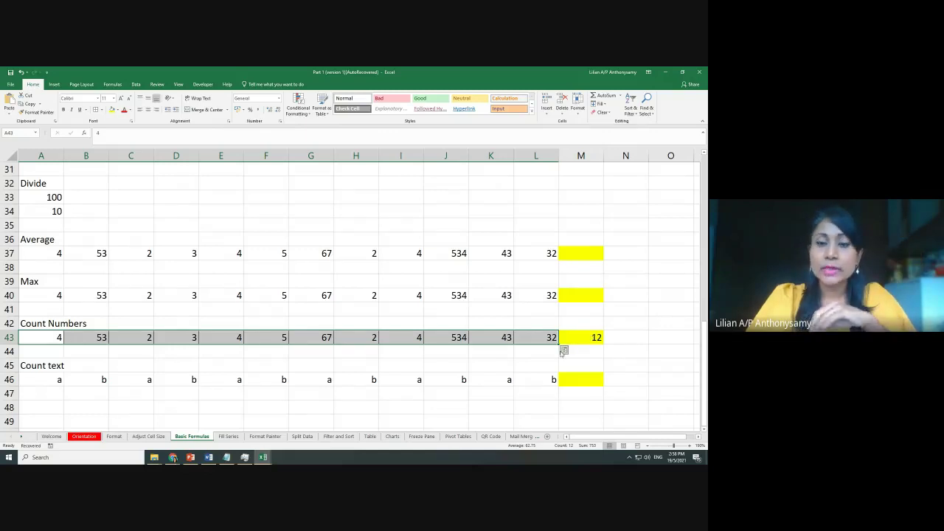
left_click(576, 382)
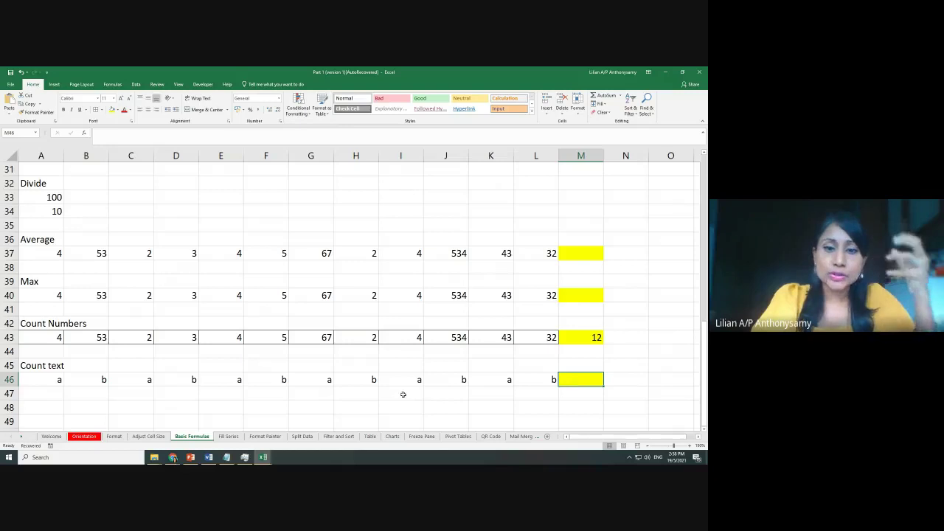
left_click(344, 381)
left_click(367, 380)
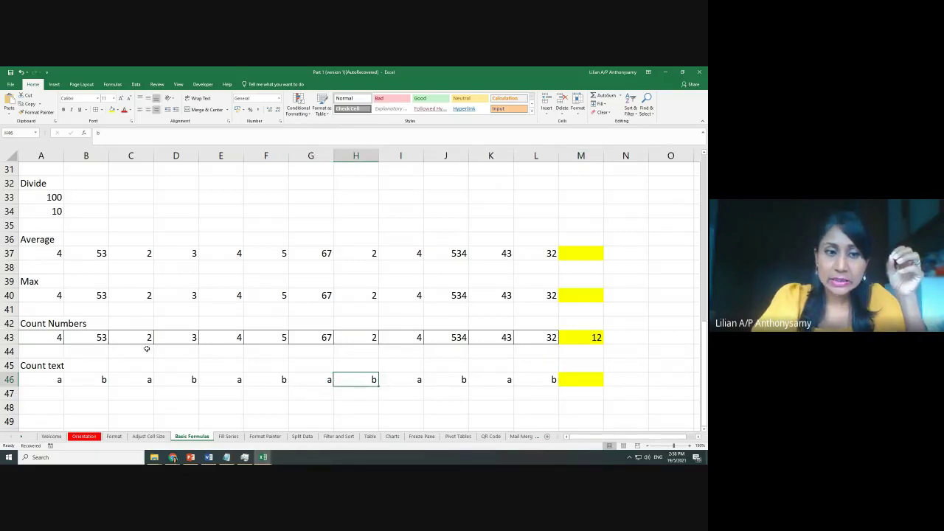
left_click(596, 338)
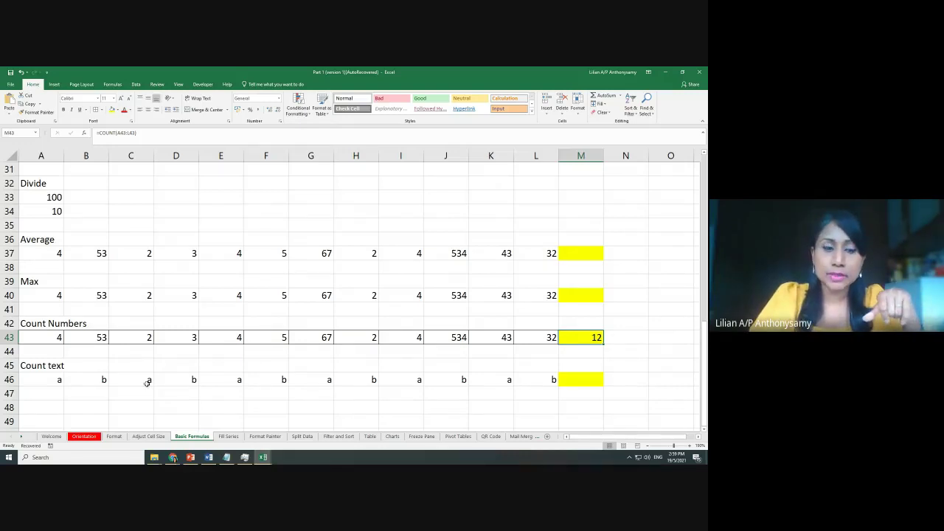
Replace the letter in D46 with the number 12
left_click(146, 385)
left_click(190, 381)
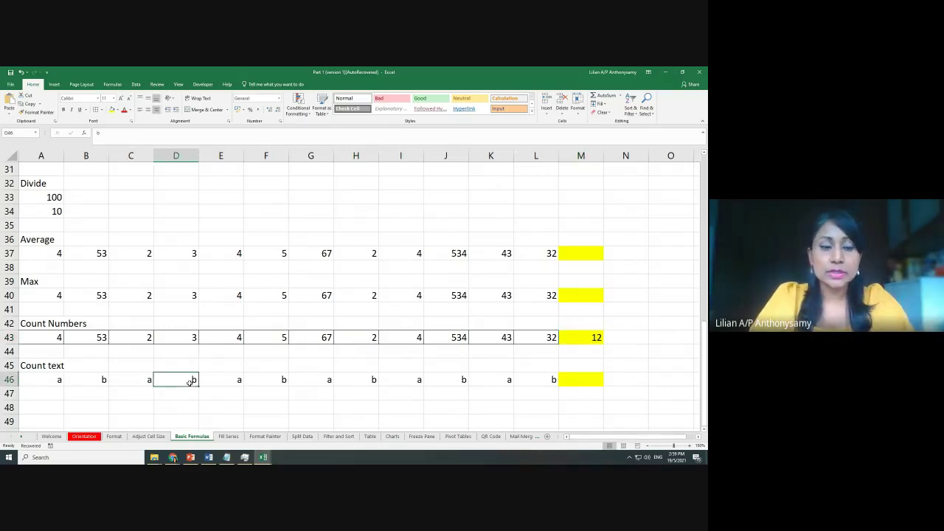
type("12")
left_click(230, 406)
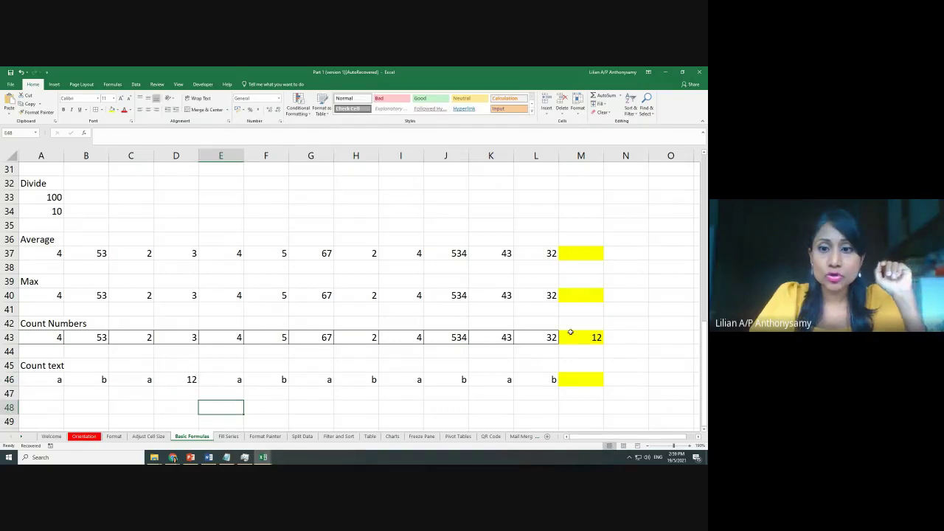
Enter =COUNTA(A46:L46) in M46 to count every non-empty Count text cell
left_click(580, 381)
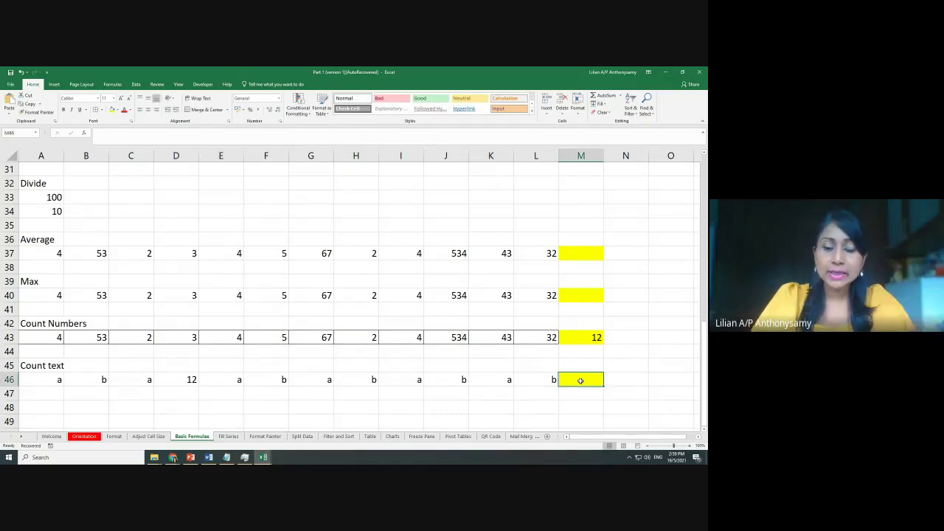
type("=coun")
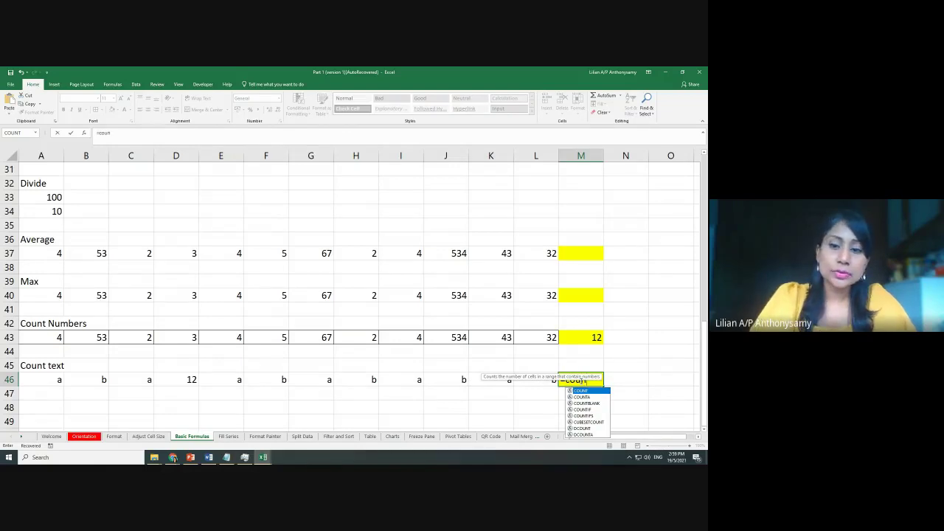
key("Down")
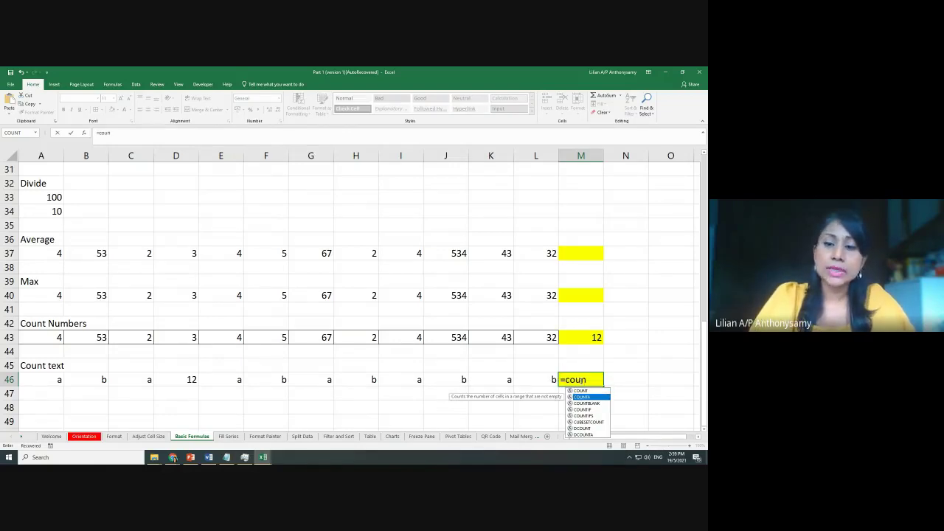
key("Tab")
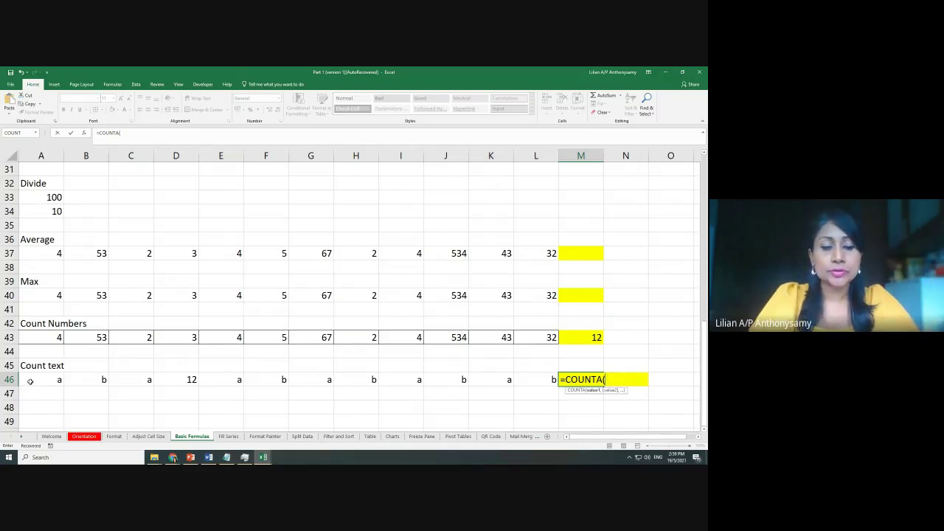
left_click_drag(31, 382, 542, 378)
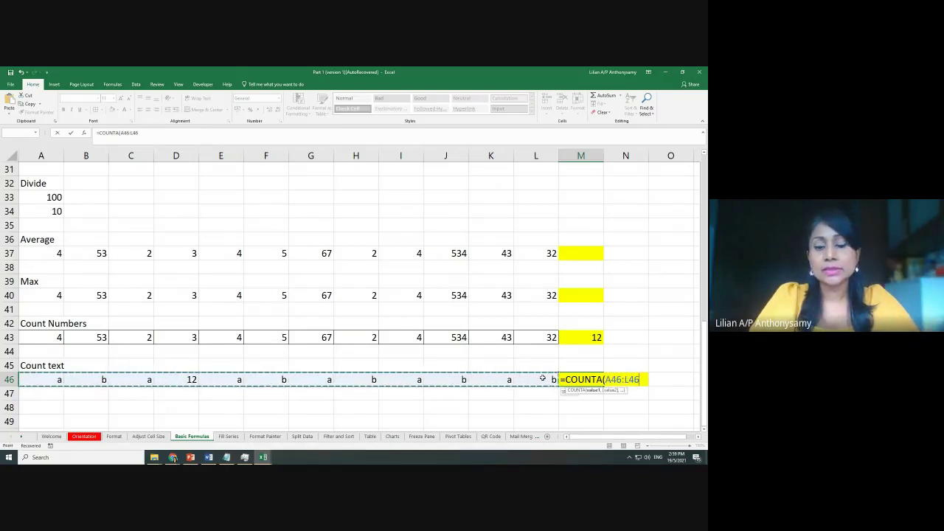
type(")")
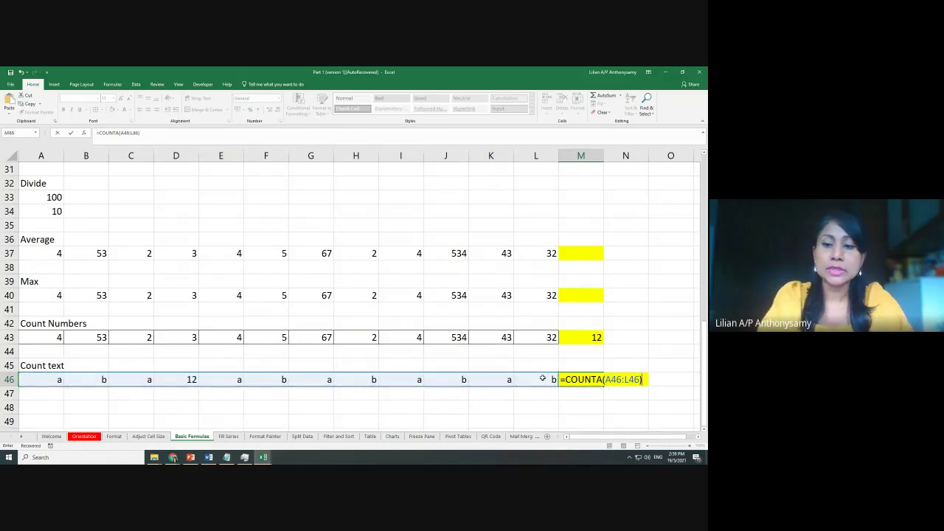
key("Return")
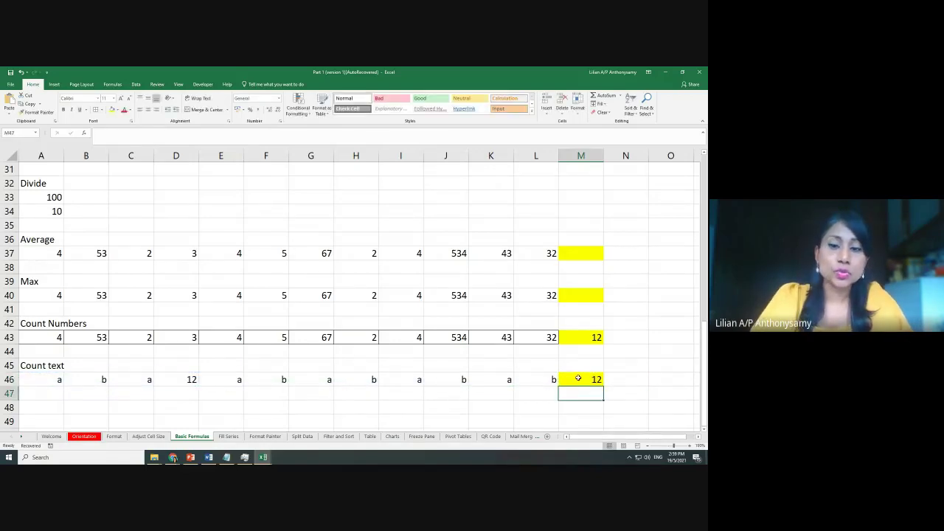
Review the COUNTA result of 12 in M46 against the number in D46 and text in E46
left_click(578, 378)
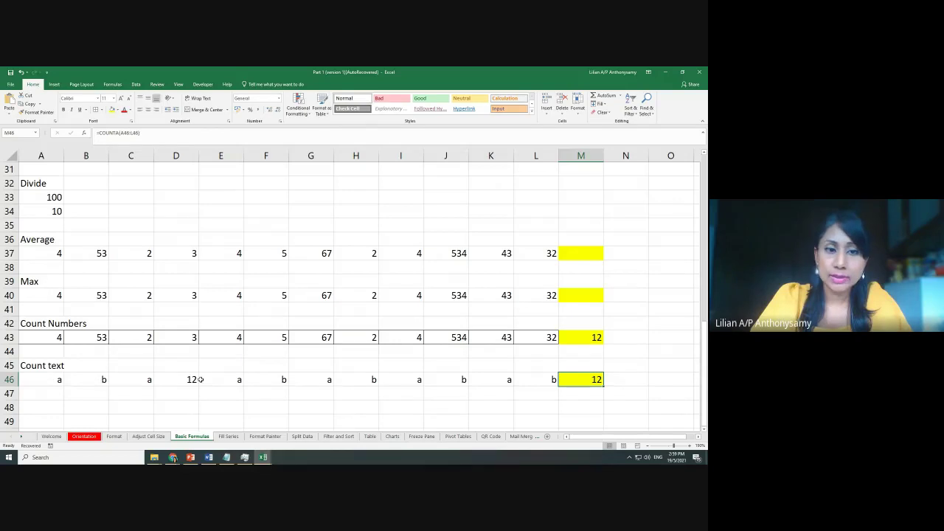
left_click(231, 380)
left_click(187, 380)
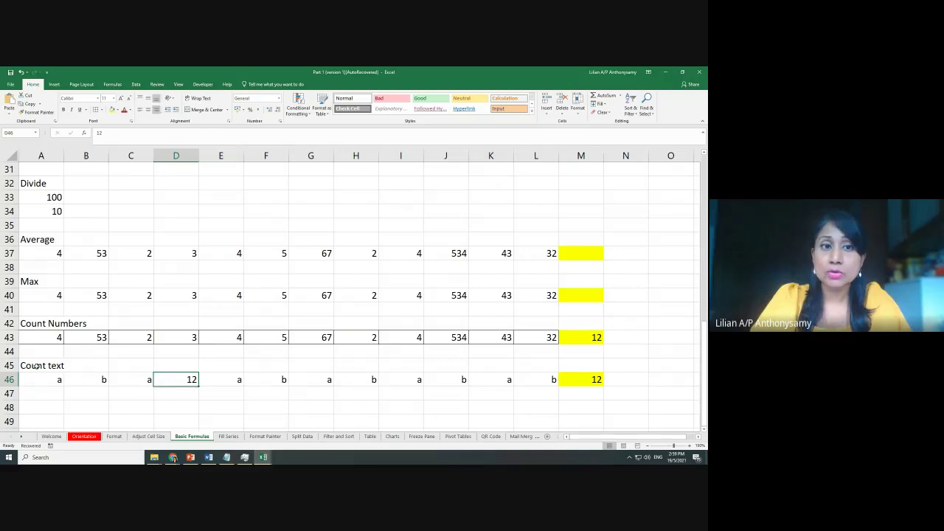
left_click(568, 384)
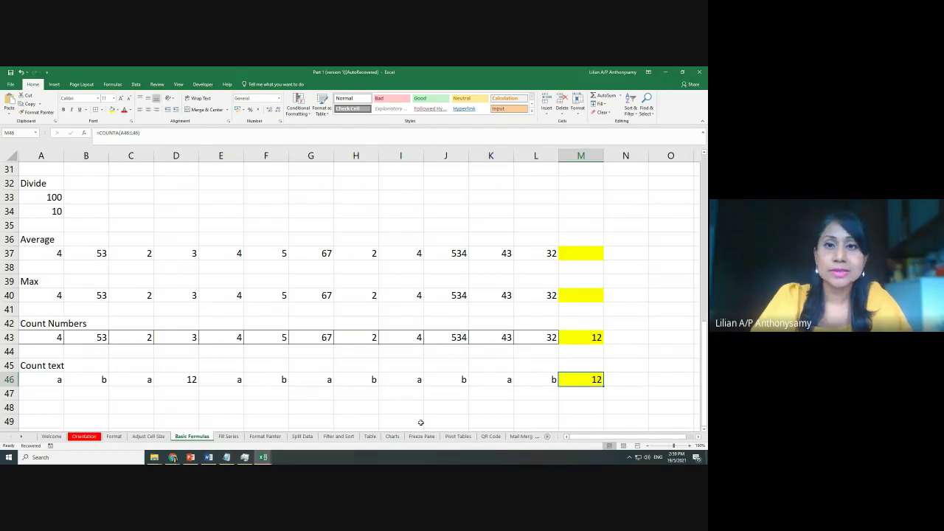
Open the Fill Series sheet and look over its data and profit margin area
left_click(229, 436)
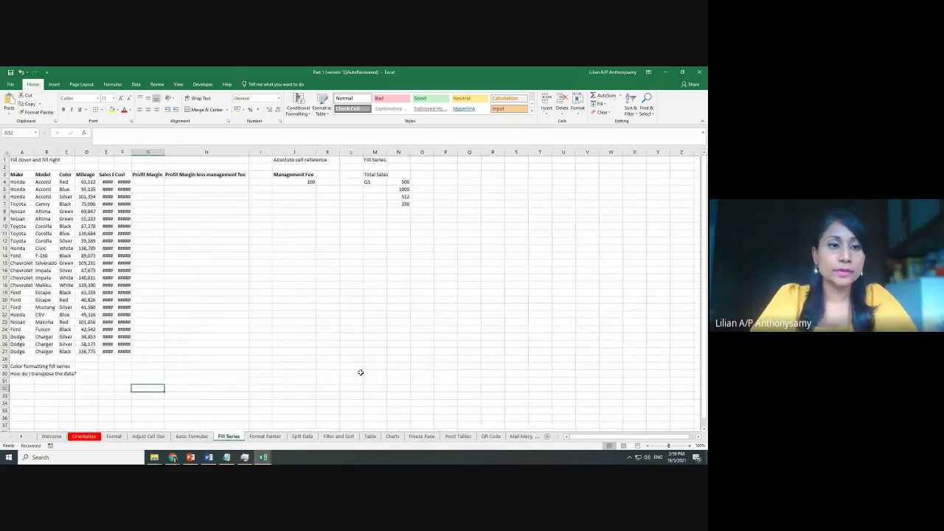
scroll(388, 346, "up", 3)
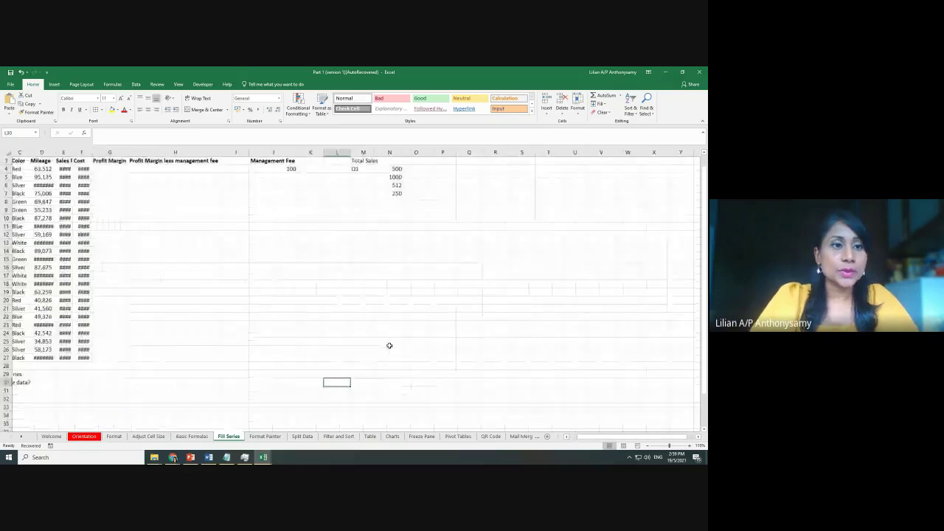
left_click_drag(608, 439, 586, 439)
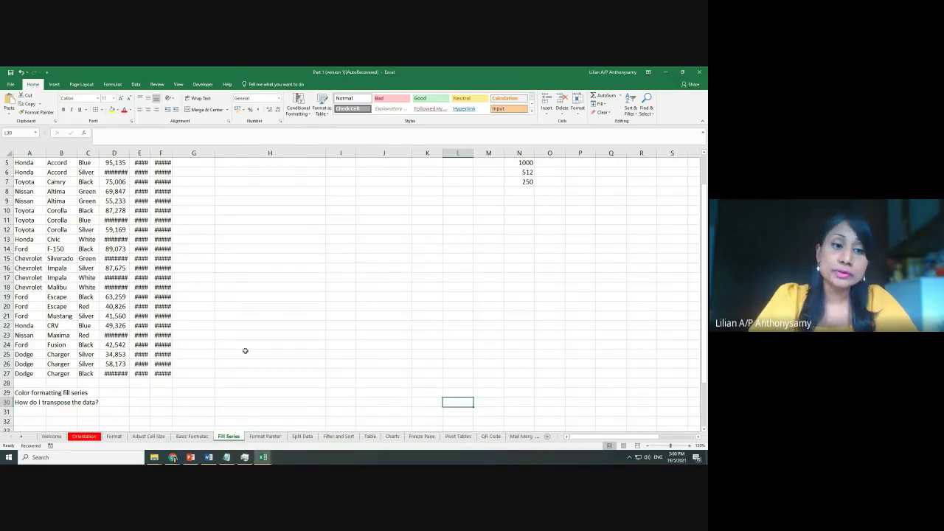
left_click(54, 402)
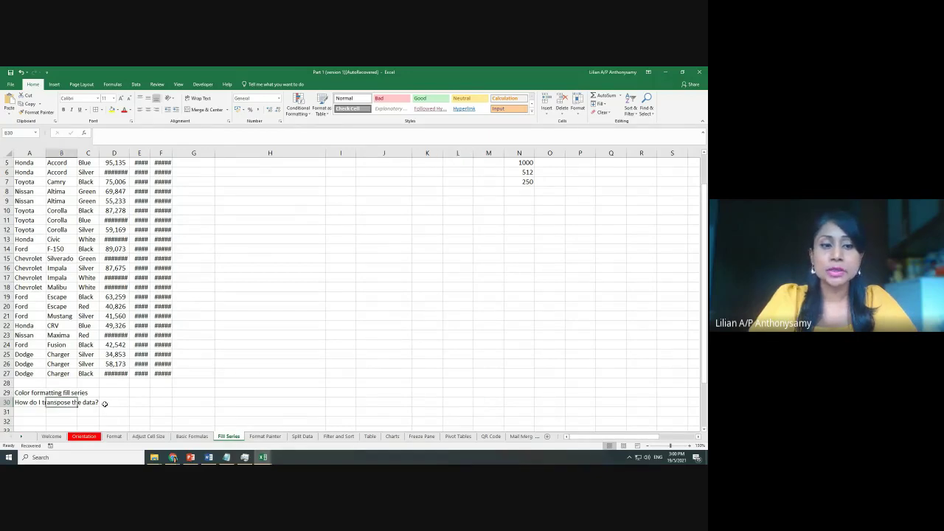
left_click(278, 361)
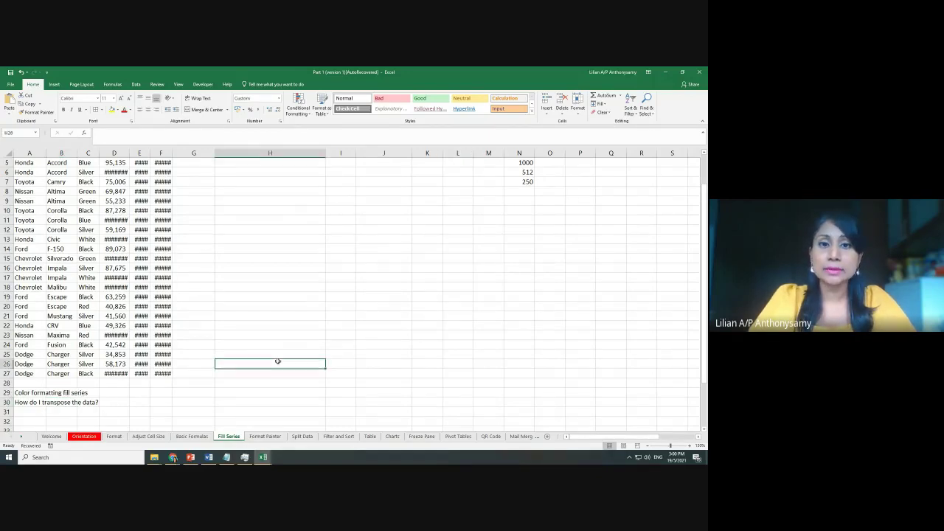
Autofit columns E and F so the Sales Price and Cost dollar amounts are readable
scroll(277, 362, "up", 2)
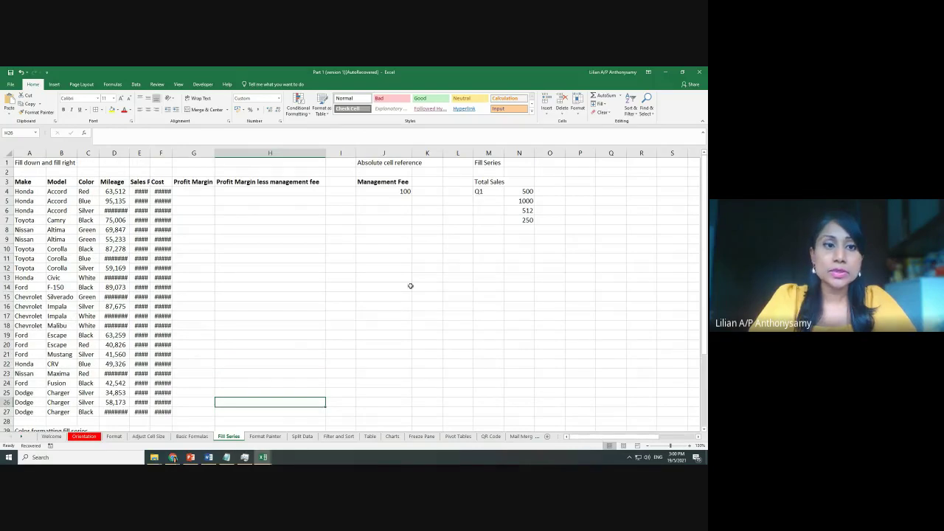
scroll(411, 286, "up", 2)
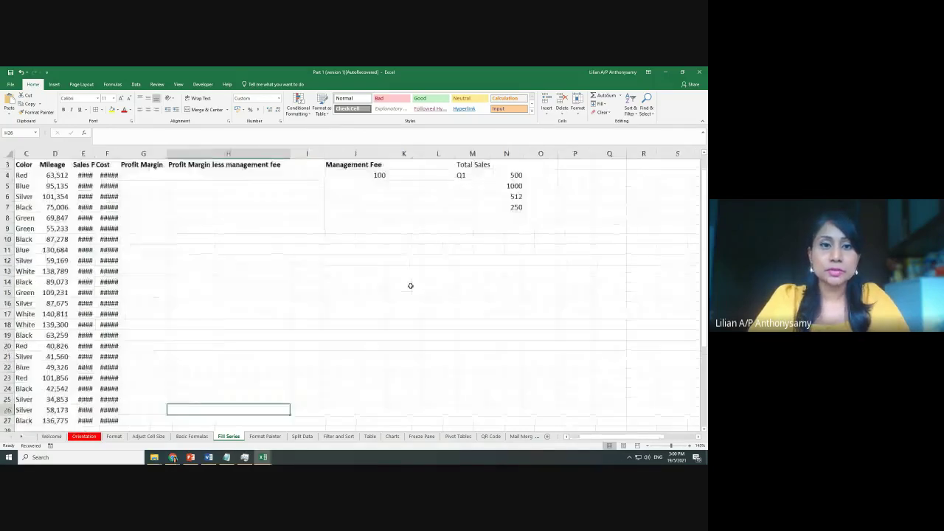
left_click_drag(599, 441, 580, 441)
scroll(272, 245, "up", 1)
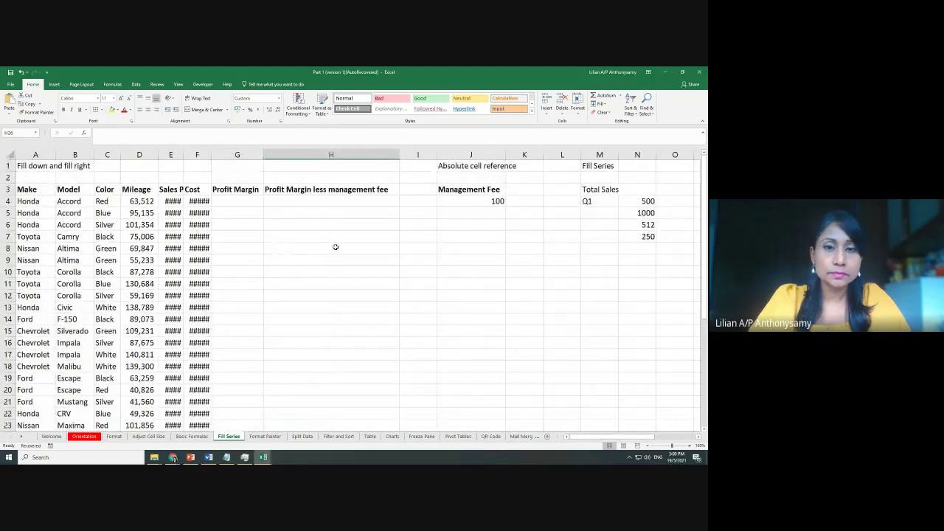
scroll(338, 248, "up", 1)
scroll(534, 350, "down", 1)
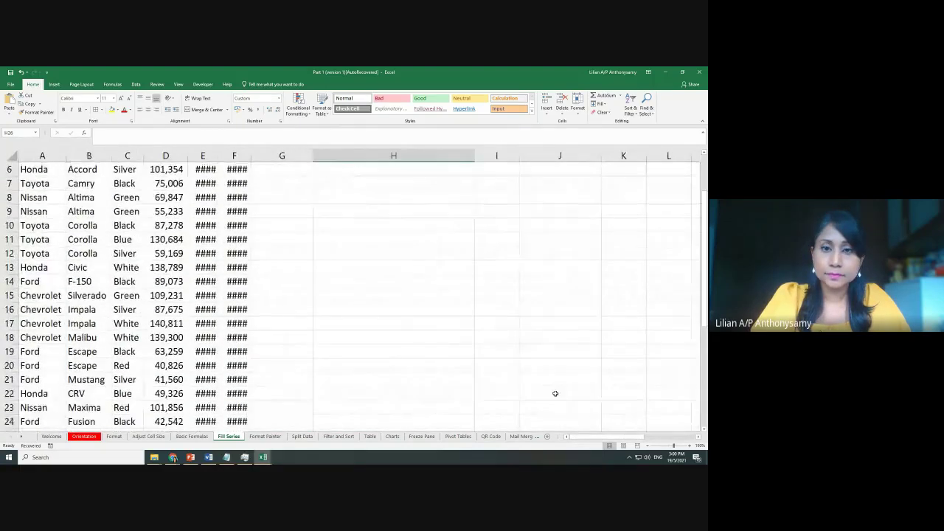
scroll(554, 392, "up", 2)
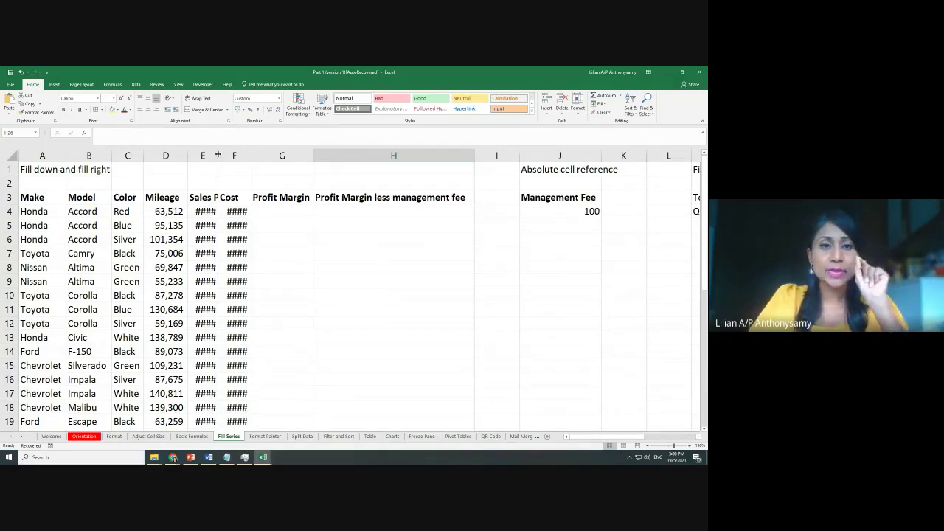
double_click(217, 155)
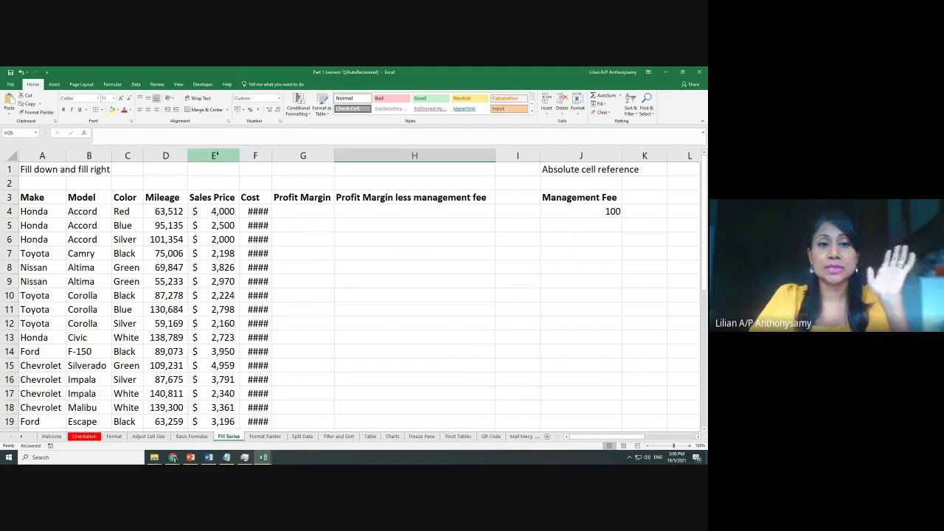
double_click(272, 153)
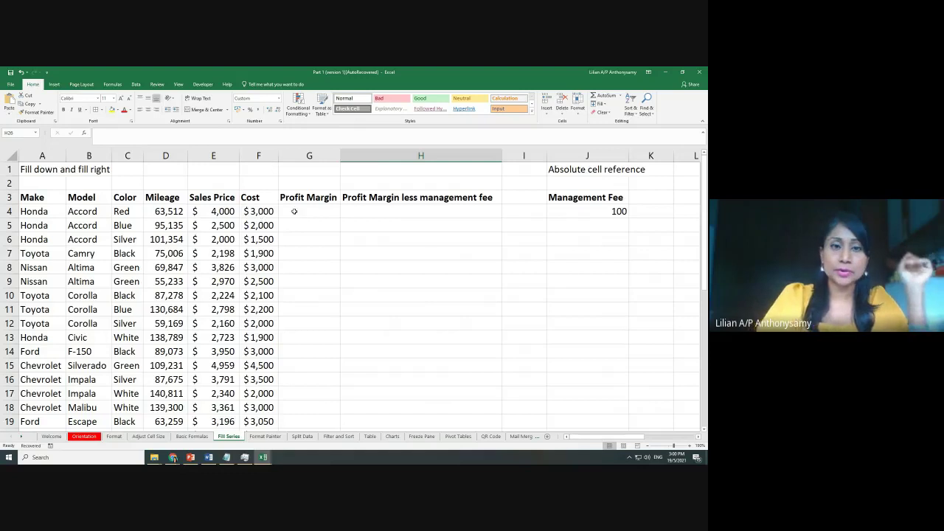
Admit the waiting participant in the Google Meet call, then head back toward Excel
mouse_move(174, 458)
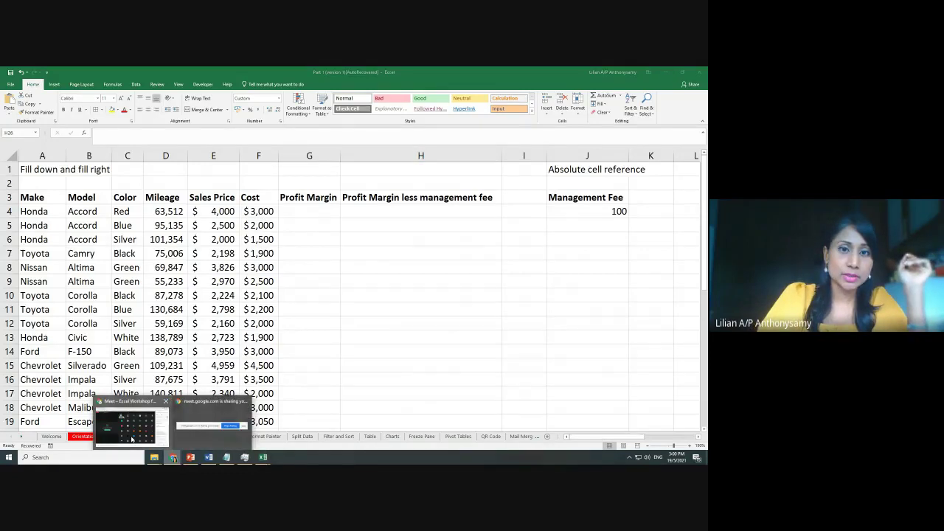
left_click(131, 440)
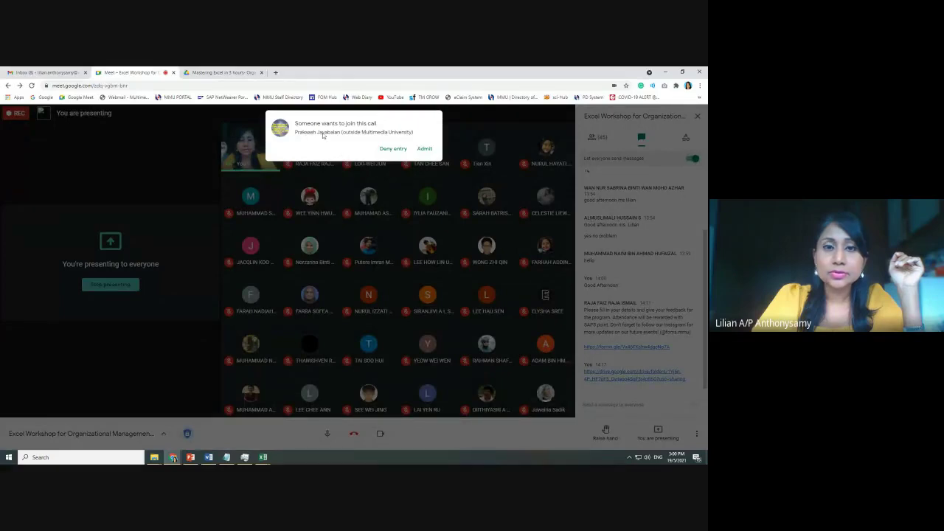
left_click(425, 149)
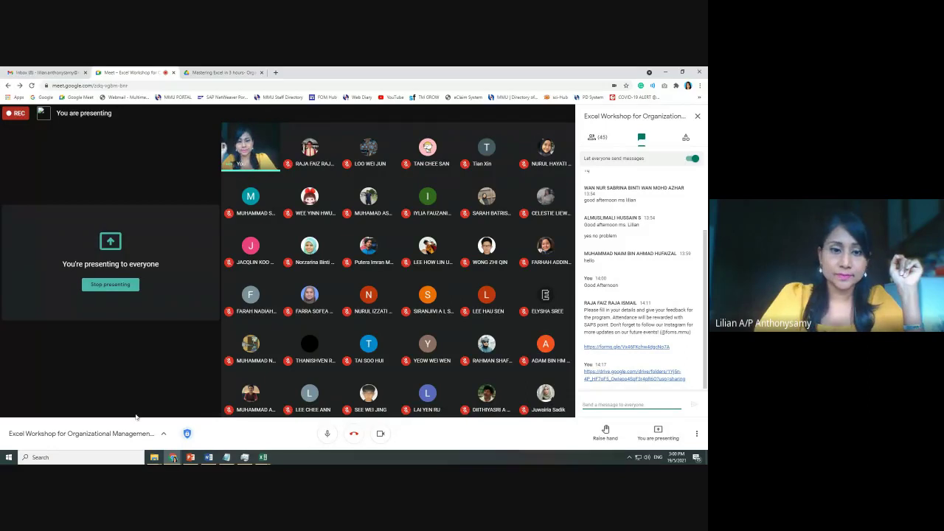
mouse_move(246, 459)
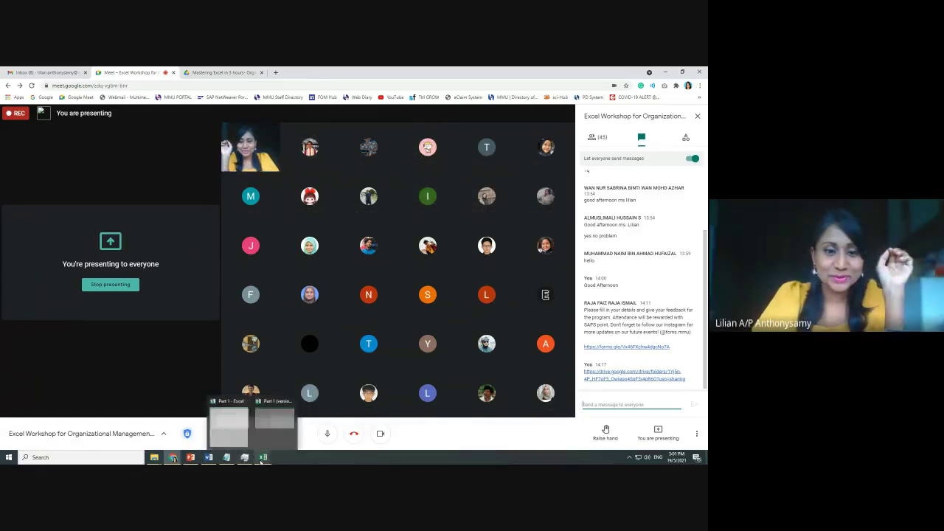
mouse_move(297, 437)
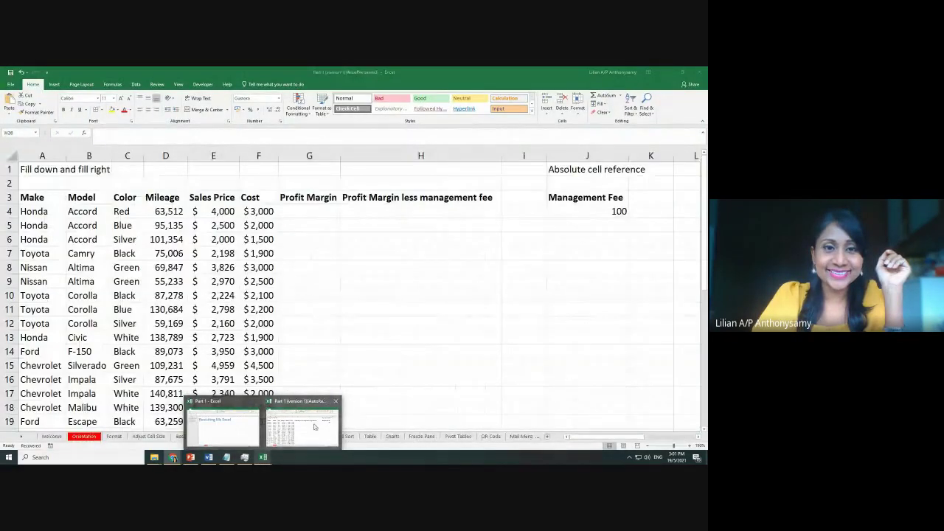
Bring the Excel Fill Series sheet back and select a Profit Margin cell
left_click(315, 427)
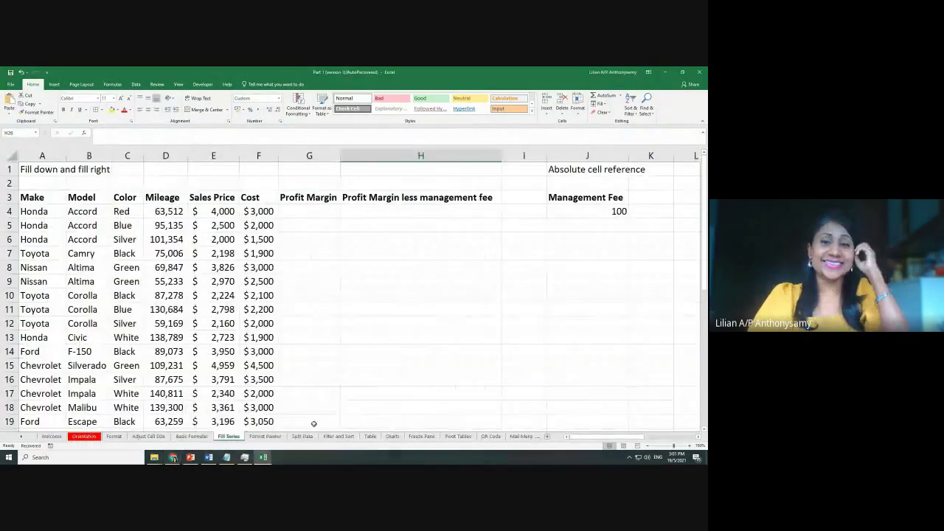
left_click(311, 354)
left_click(329, 272)
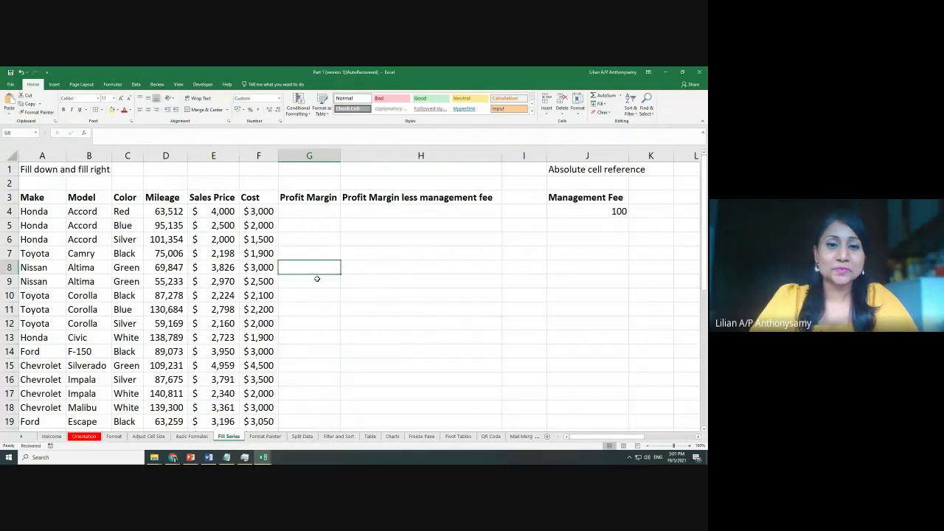
scroll(343, 293, "up", 1, "ctrl")
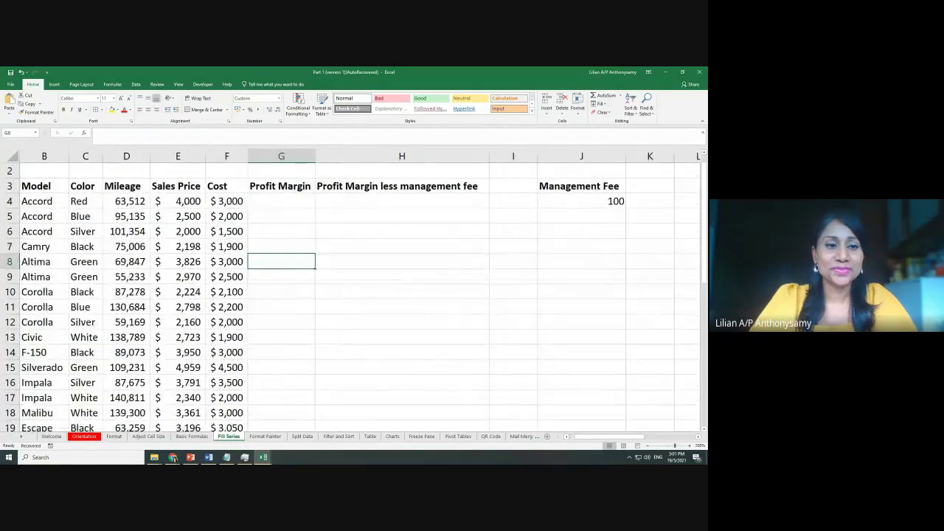
scroll(570, 429, "down", 1, "ctrl")
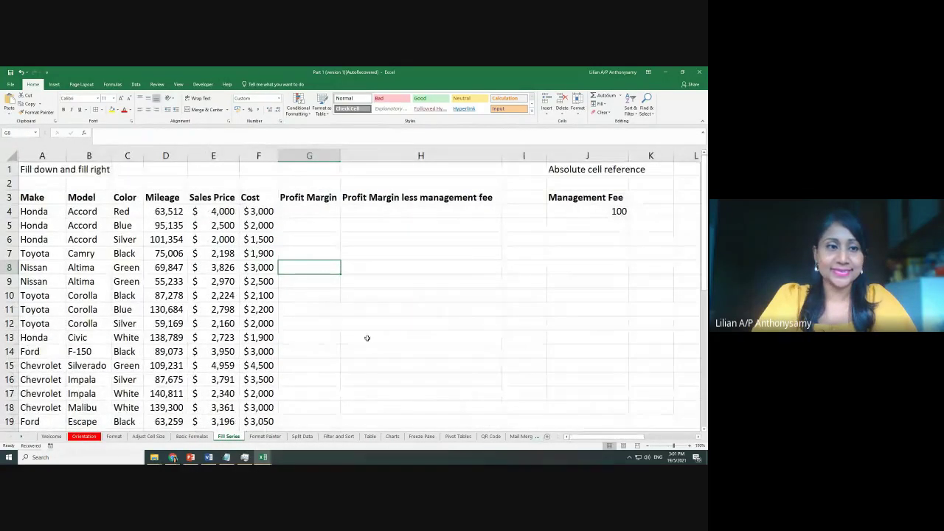
scroll(391, 335, "up", 1, "ctrl")
scroll(424, 344, "up", 1, "ctrl")
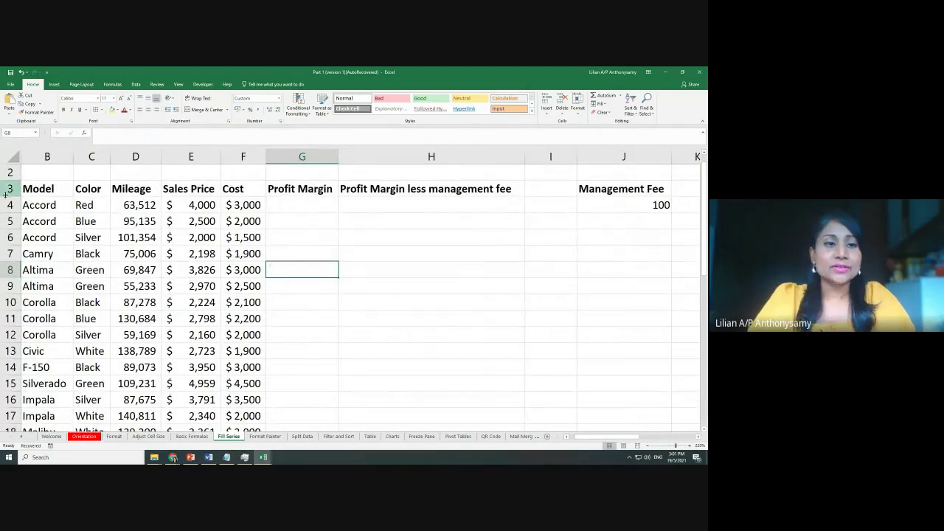
Select G4 and point out the sales price in E4 and cost in F4
left_click(293, 209)
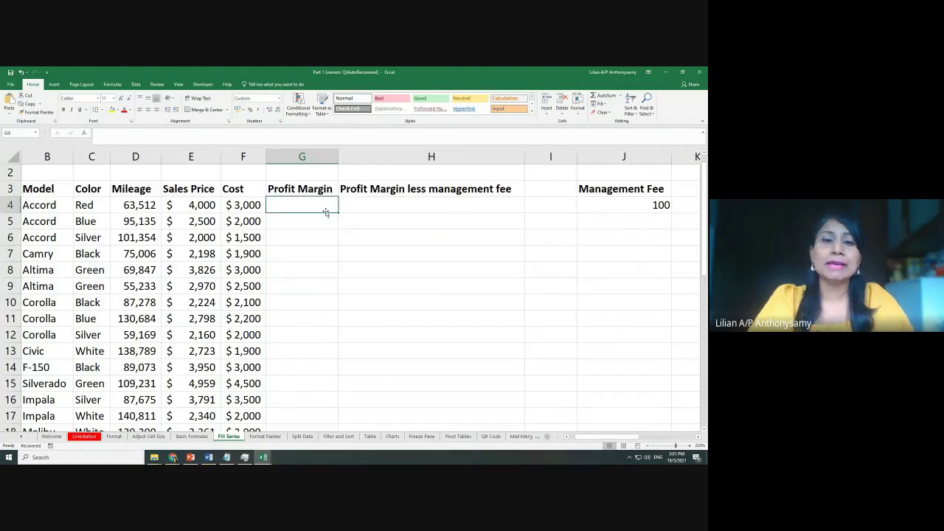
scroll(336, 243, "up", 1)
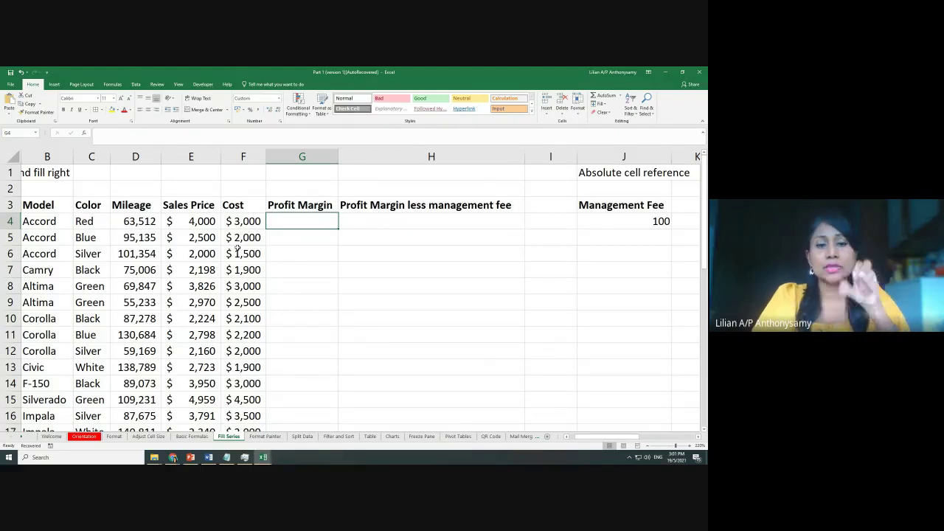
left_click(178, 220)
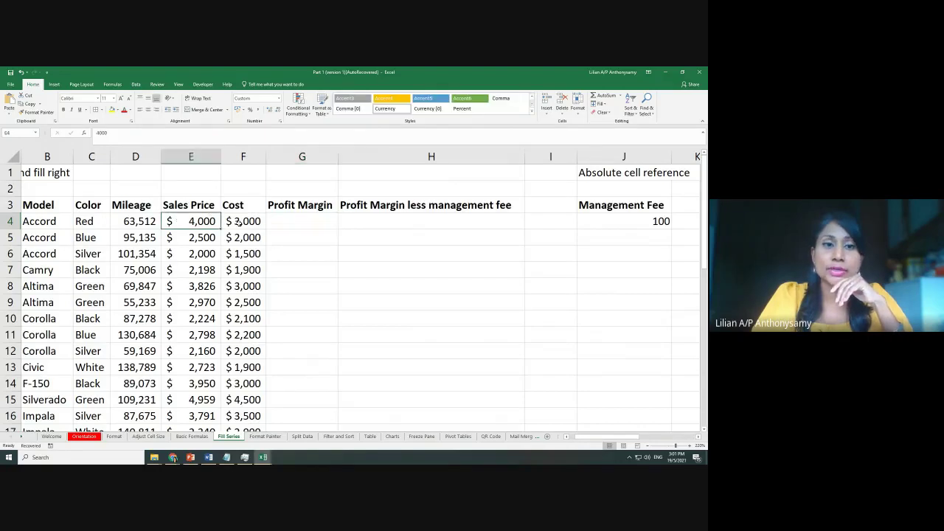
left_click(242, 221)
Enter =E4-F4 in G4, giving a $1,000 profit margin for the first car
left_click(310, 220)
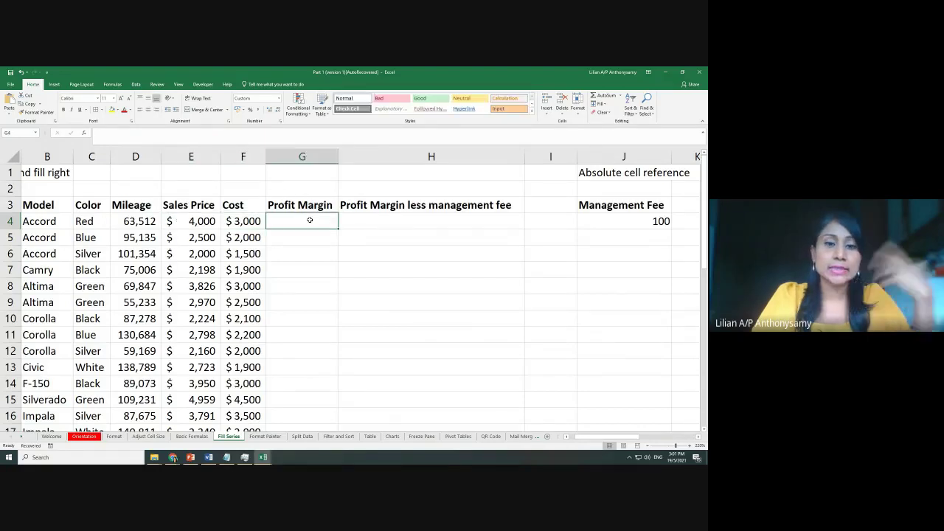
type("=")
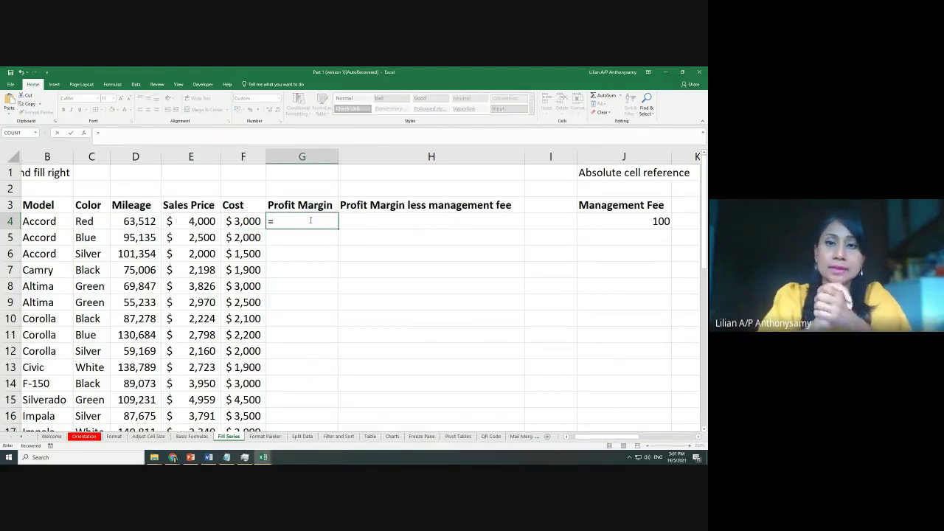
left_click(195, 221)
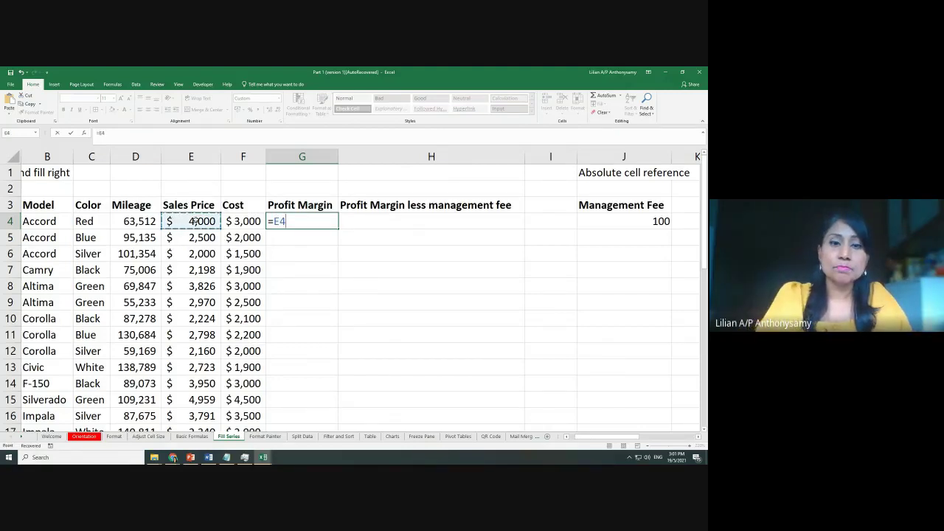
type("-")
left_click(247, 222)
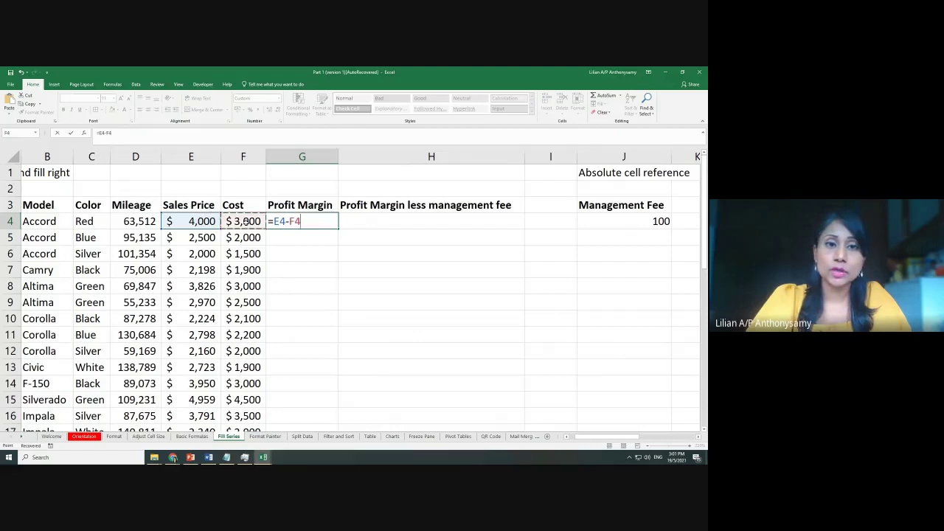
key("Return")
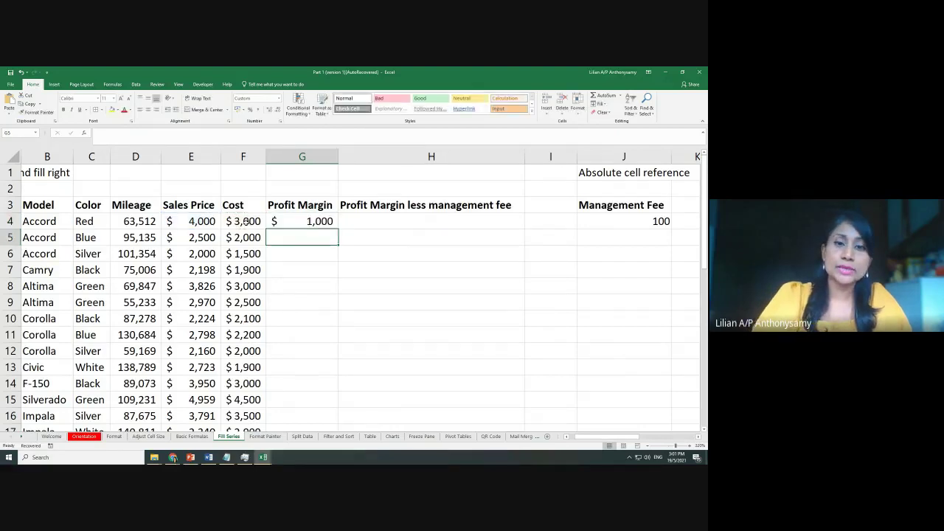
left_click(283, 222)
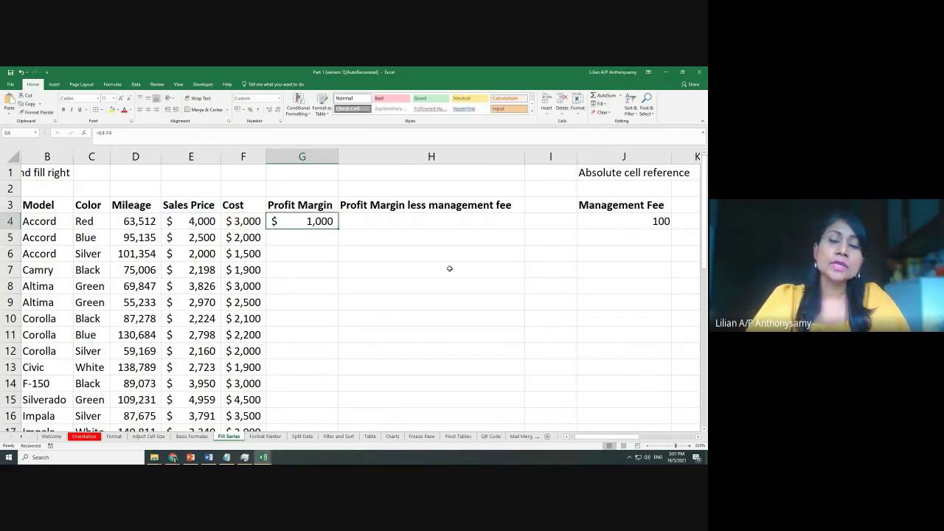
scroll(449, 269, "down", 2, "ctrl")
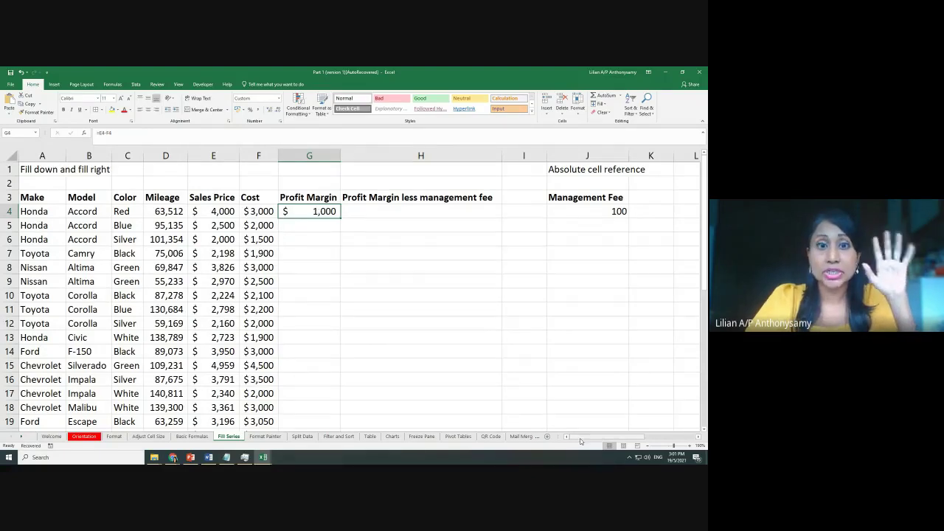
Type 1 in P2 and 2 in P3, then select P2:P3 as the series start
left_click_drag(579, 439, 627, 440)
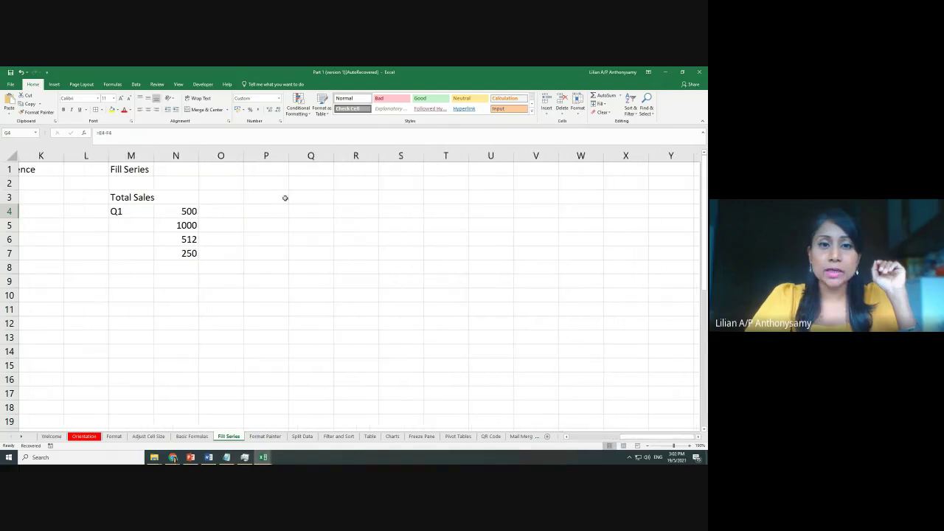
left_click(278, 183)
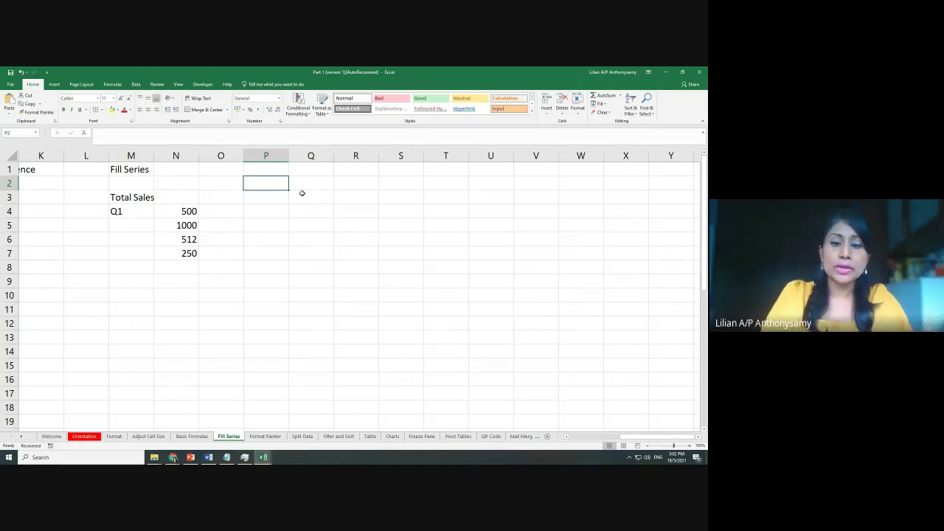
type("1")
key("Return")
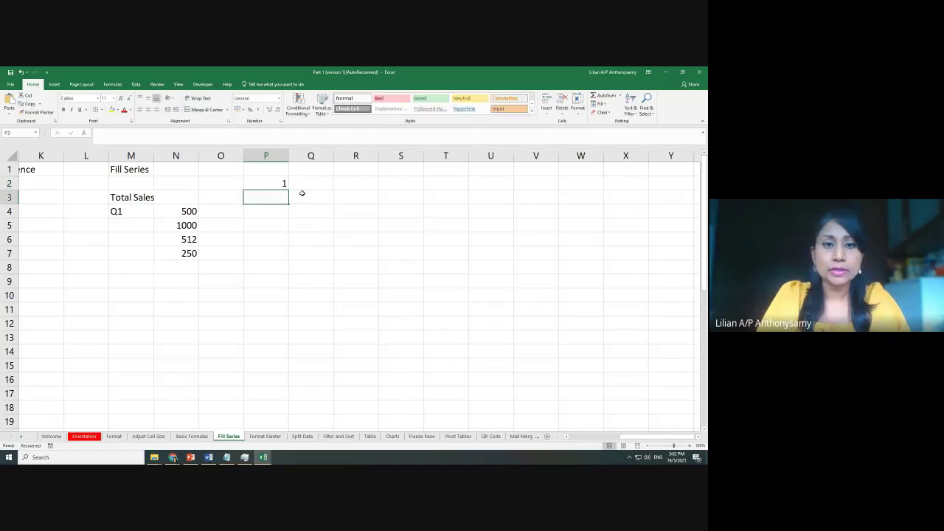
type("2")
key("Return")
type("2")
key("BackSpace")
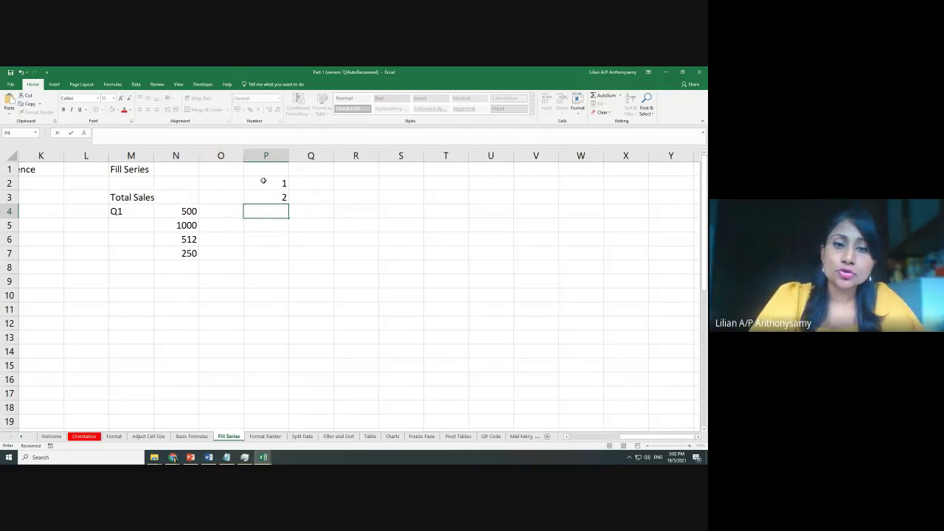
left_click_drag(264, 180, 265, 197)
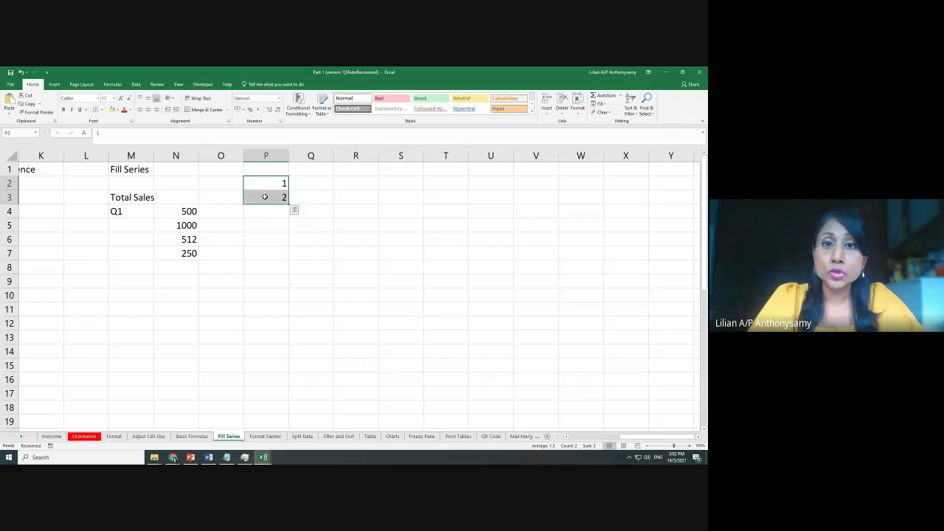
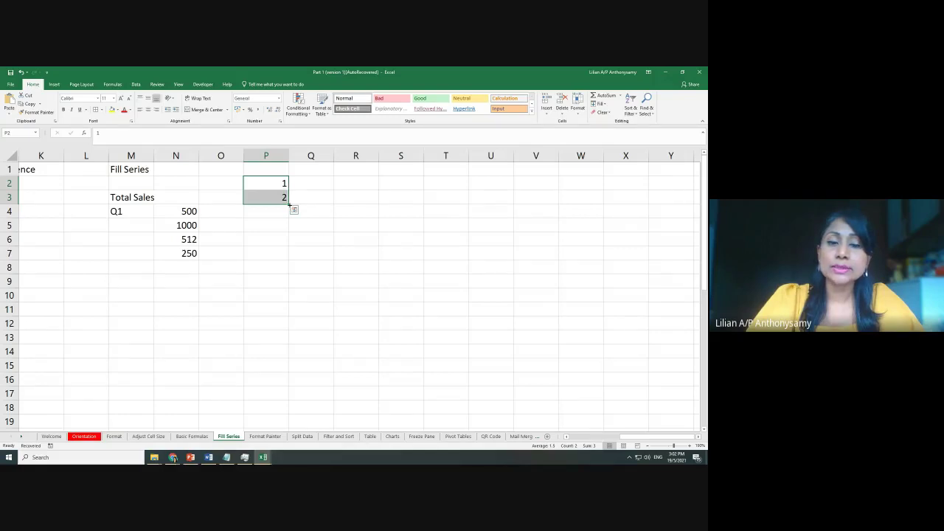
Extend column P to 1–15 and fill ones from Q2 down to Q11
left_click_drag(289, 204, 304, 386)
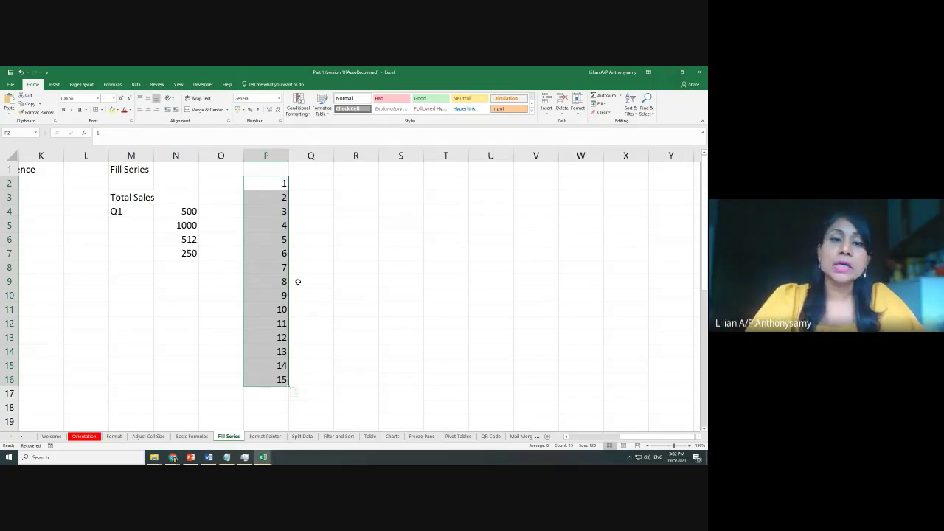
left_click(319, 182)
type("1")
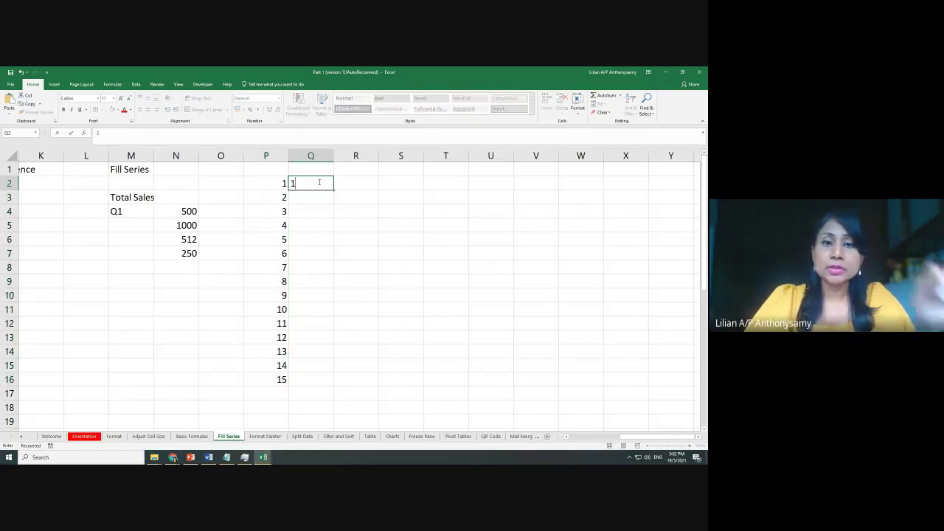
left_click(336, 212)
left_click(318, 183)
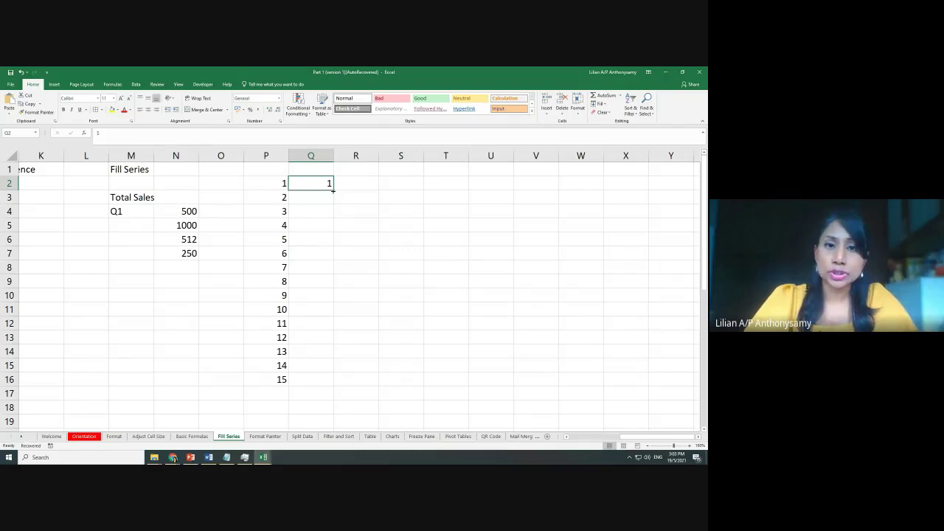
left_click_drag(333, 190, 333, 315)
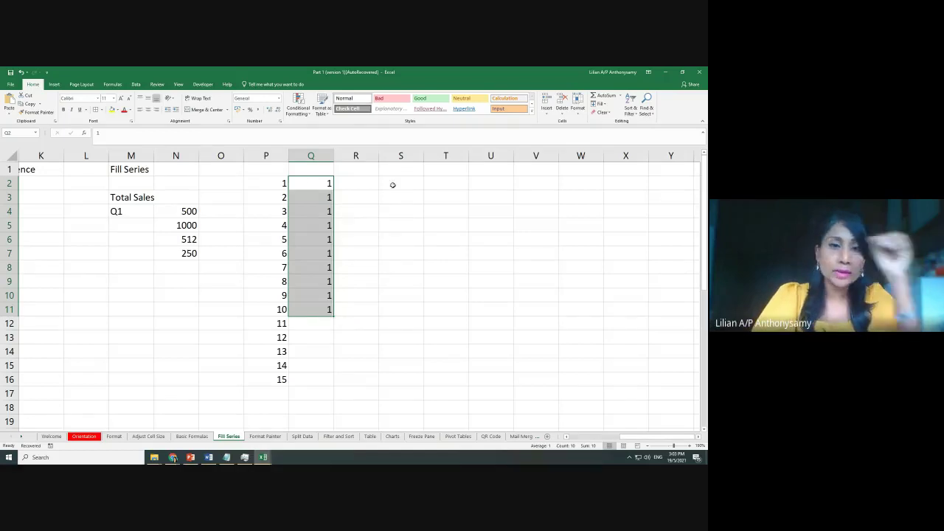
Seed 2 and 4 in R2:R3 and fill even numbers down to 26 in R14
left_click(362, 185)
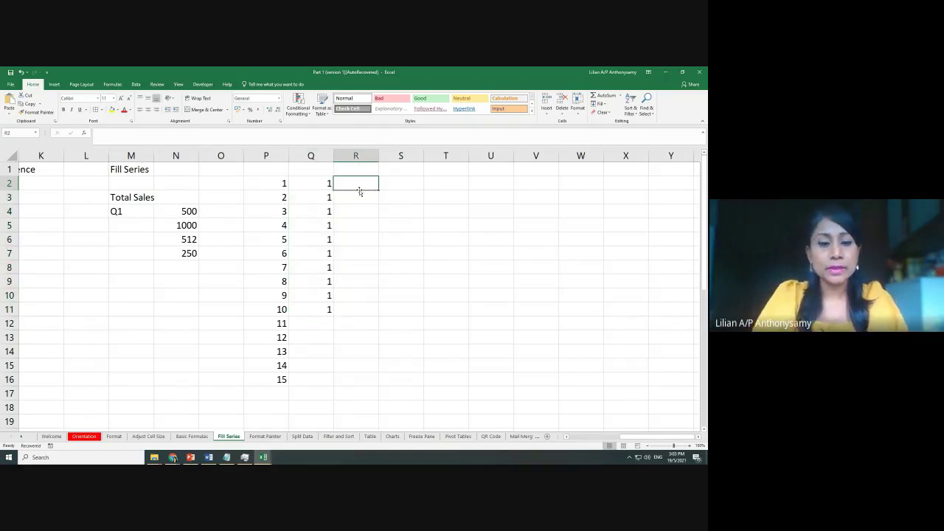
type("2")
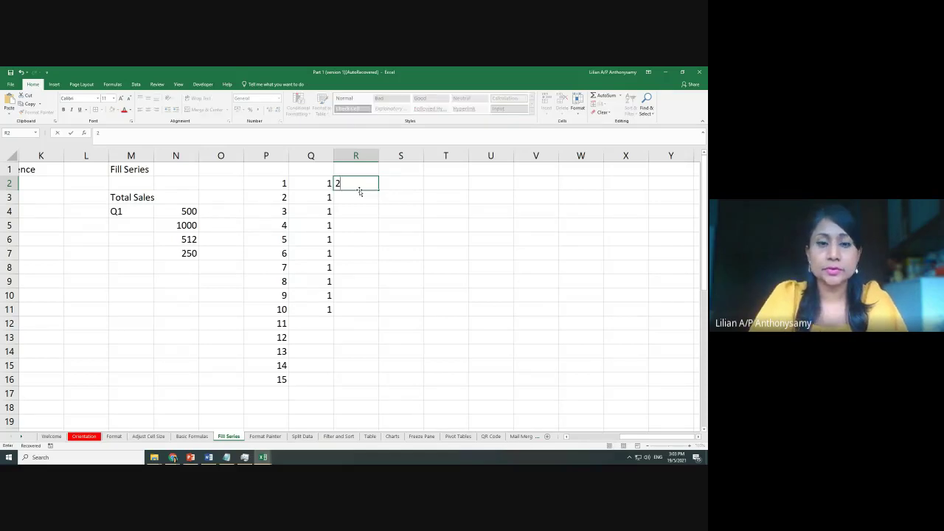
key("Return")
type("4")
key("Return")
left_click_drag(358, 184, 362, 198)
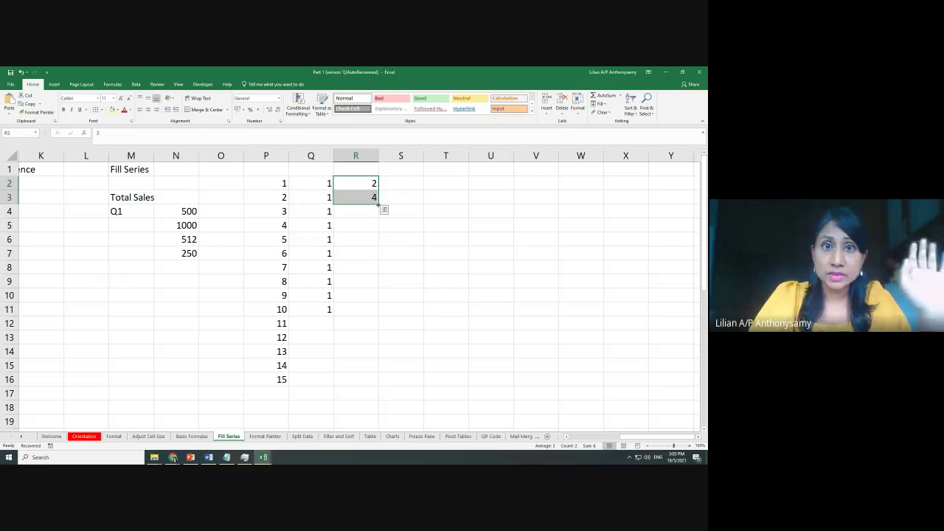
left_click_drag(378, 205, 366, 360)
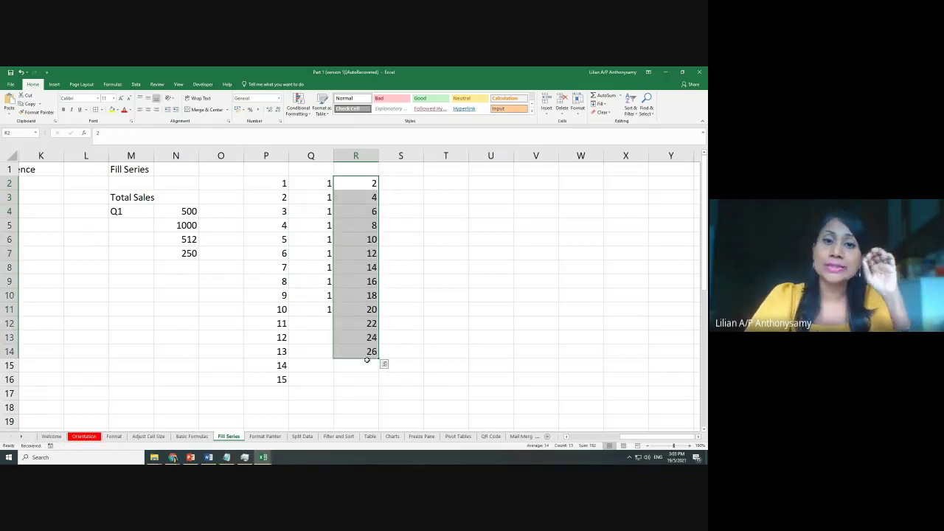
Enter 1 and 3 in S6:S7 and extend the odd series from -7 in S2 to 17 in S14
left_click(413, 239)
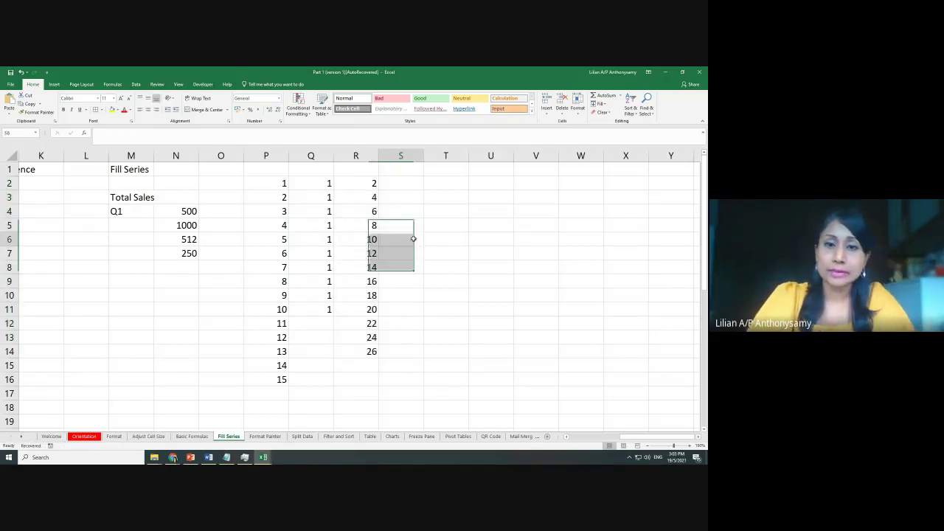
type("13")
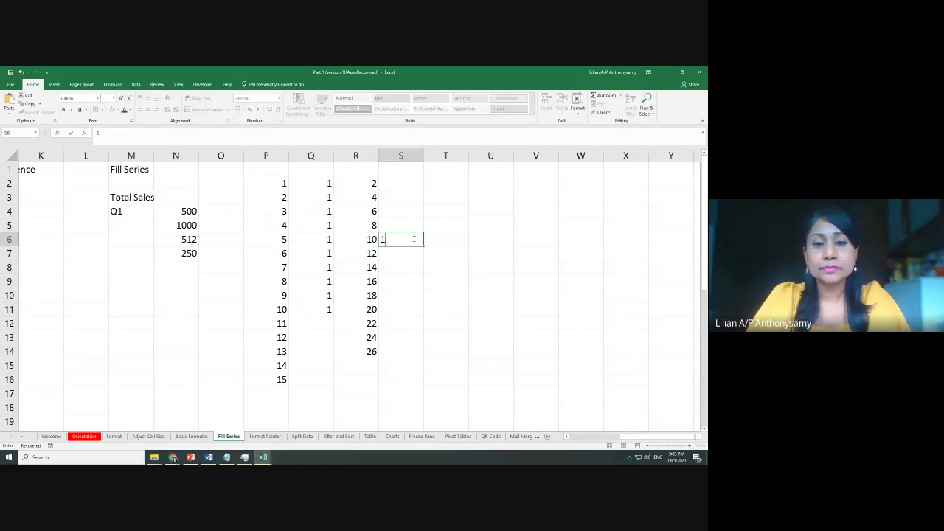
key("Return")
left_click(413, 239)
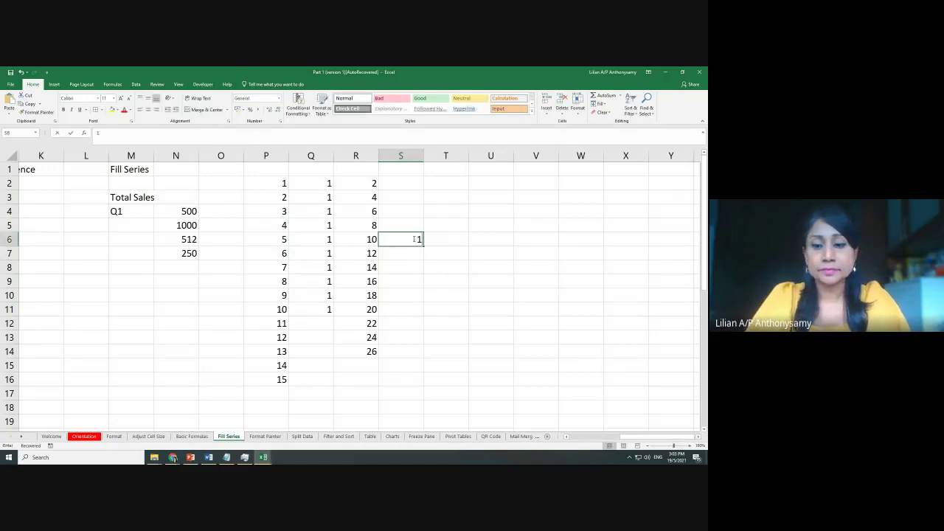
double_click(413, 239)
key("BackSpace")
key("BackSpace")
type("1")
key("Return")
type("3")
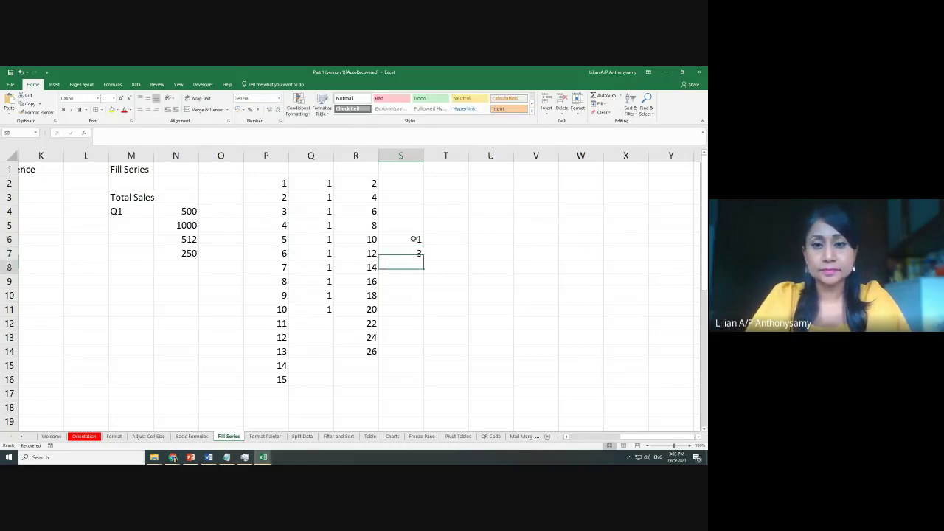
key("Return")
left_click_drag(413, 239, 425, 359)
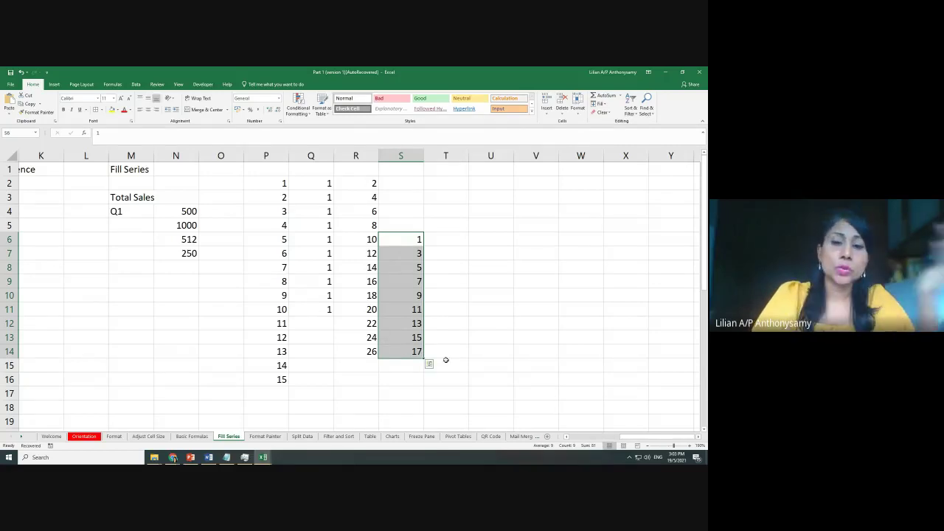
left_click_drag(423, 359, 407, 178)
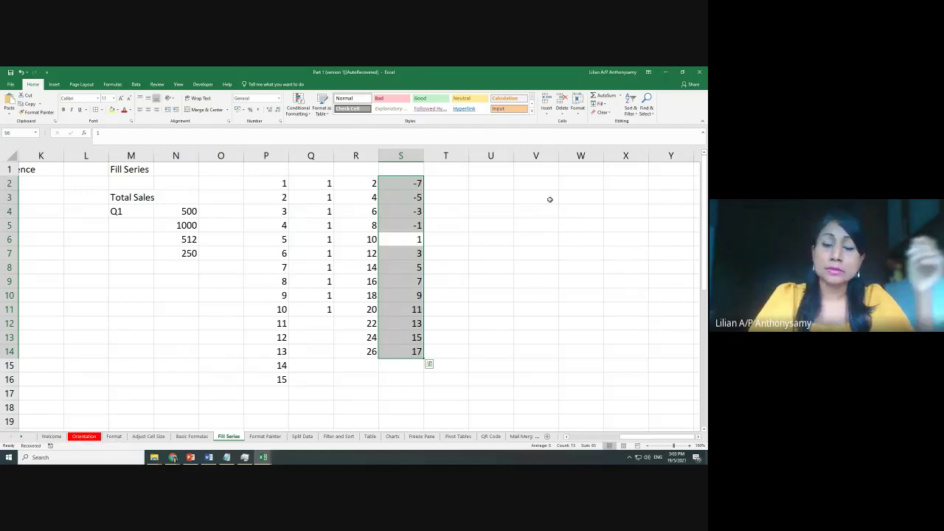
left_click(457, 183)
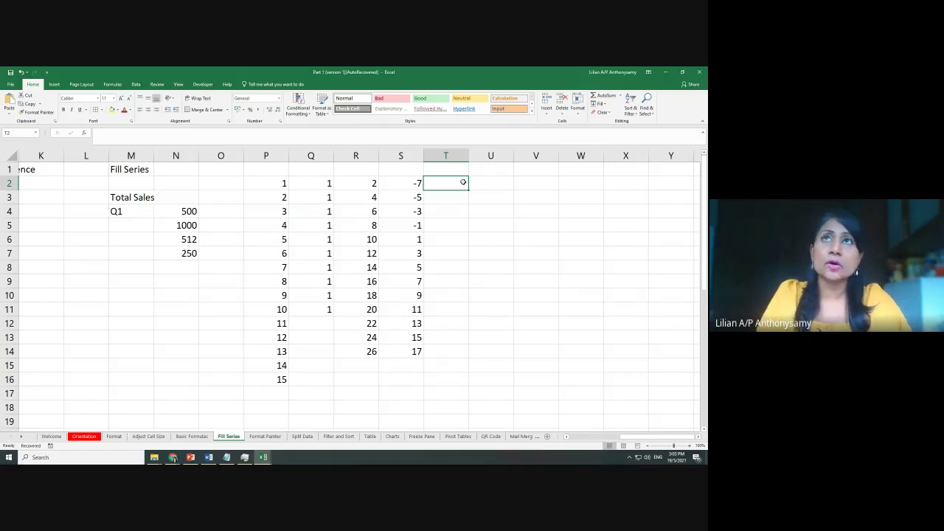
Fill weekday names from Monday down T2:T11 and from Mon down U2:U11
type("Mon")
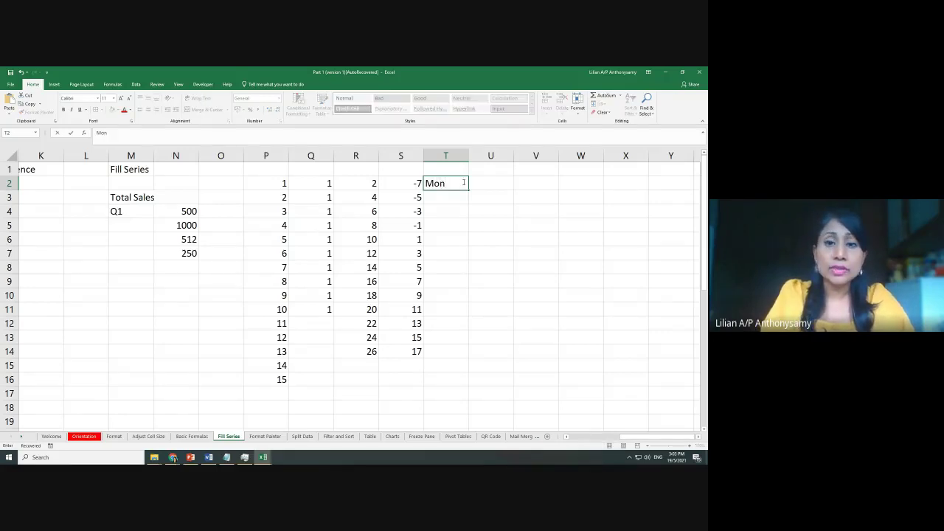
type("day")
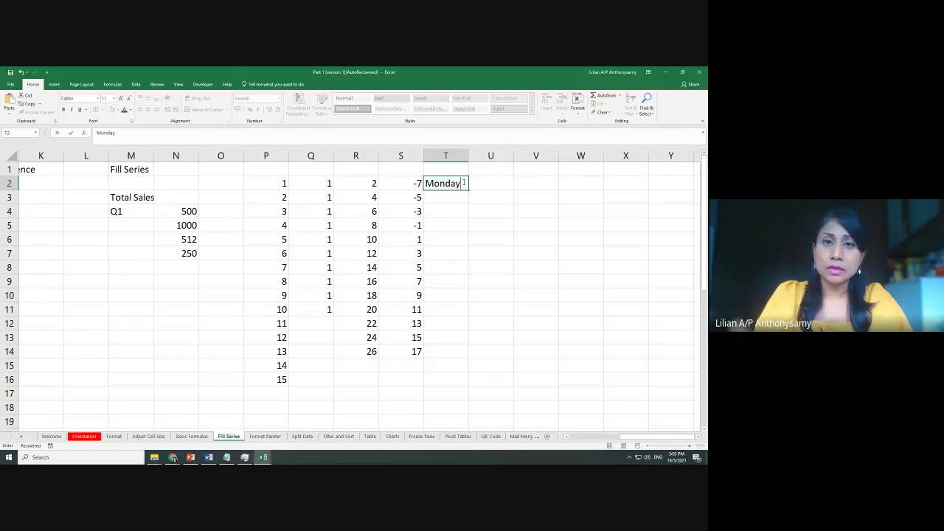
key("Return")
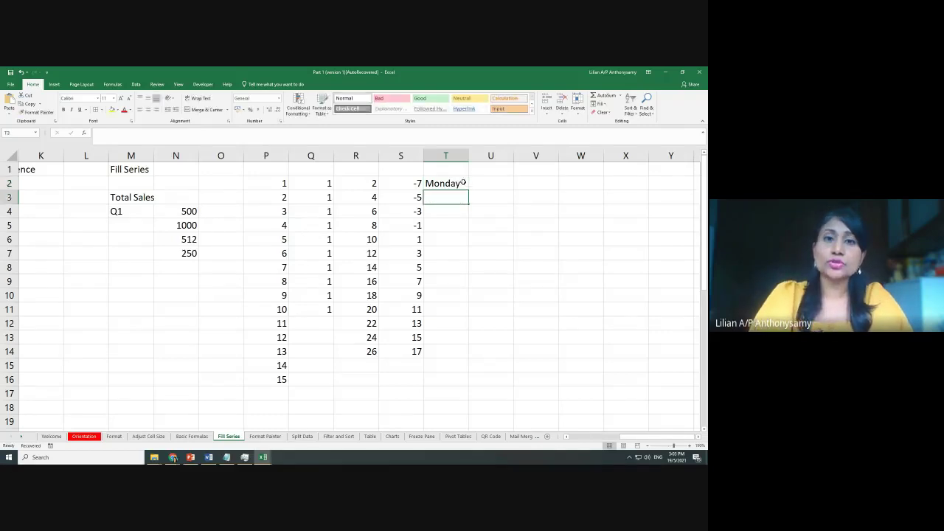
left_click(464, 183)
left_click_drag(469, 190, 473, 318)
left_click(492, 186)
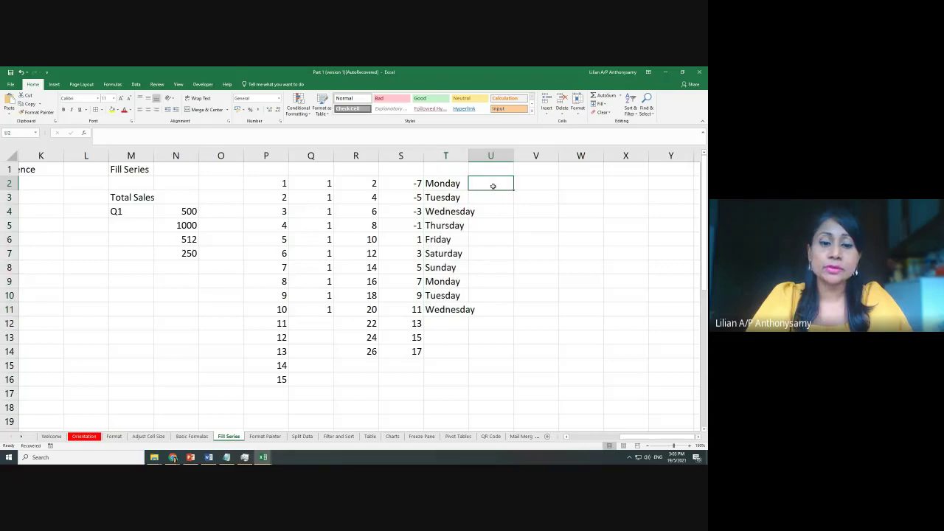
type("Mon")
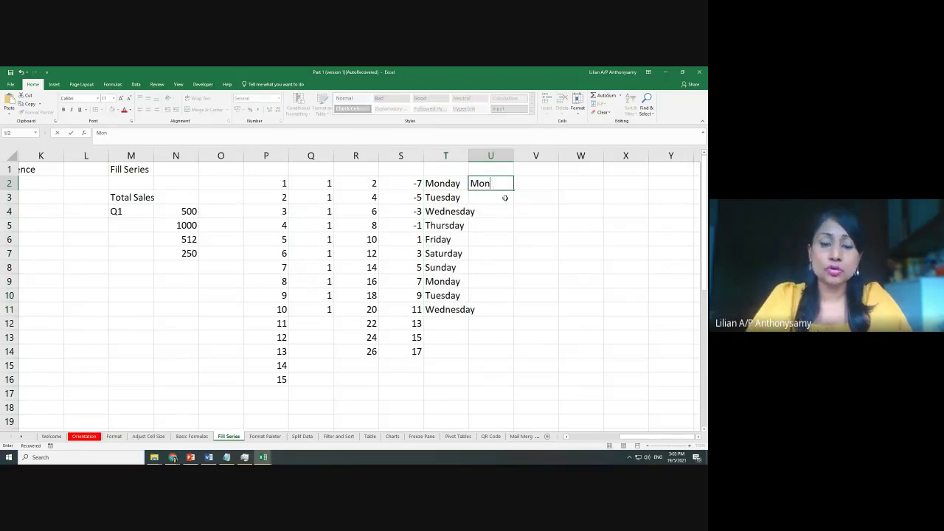
left_click(530, 193)
left_click(508, 185)
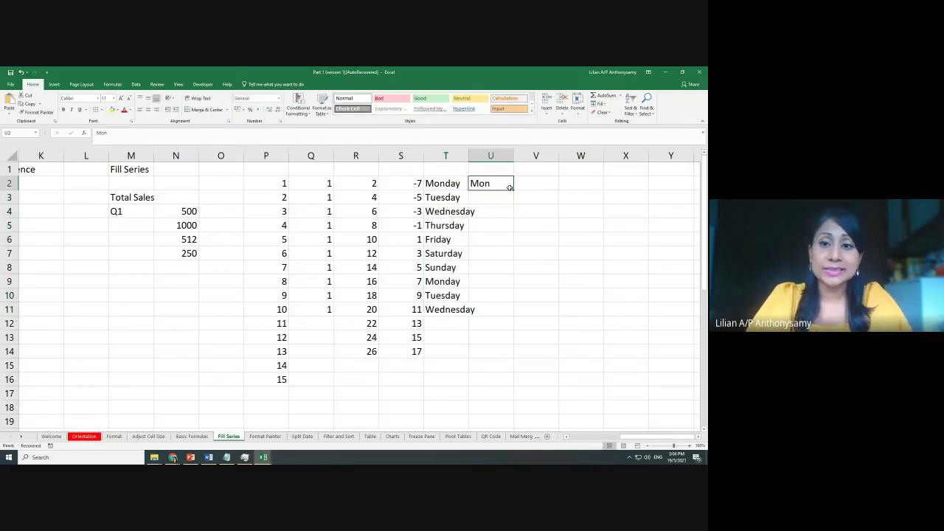
left_click_drag(514, 191, 515, 316)
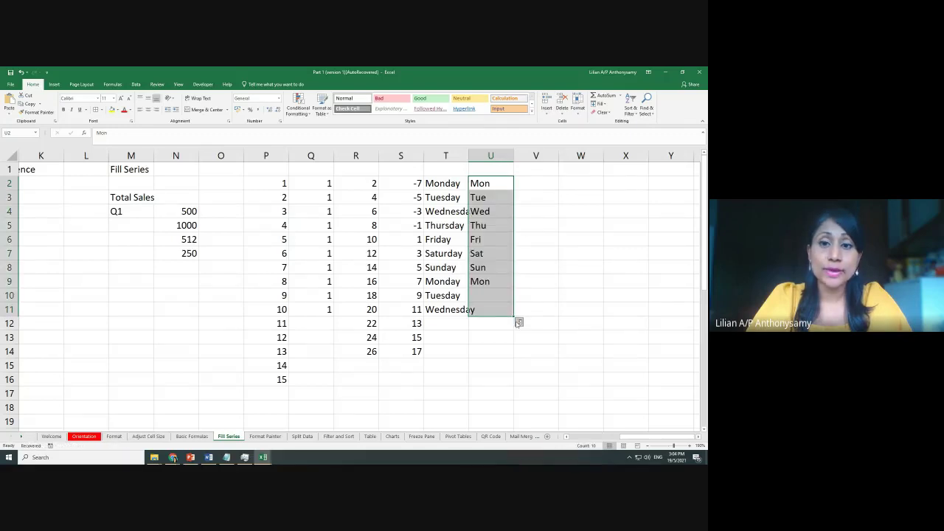
Fill months January–August down column V and Jan–Sep down column W
left_click(535, 184)
type("Januar")
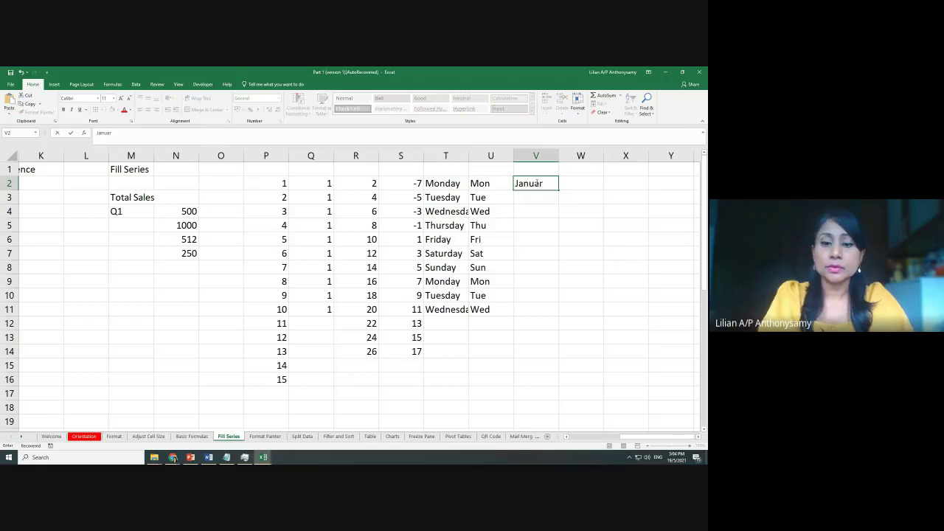
type("y")
key("Return")
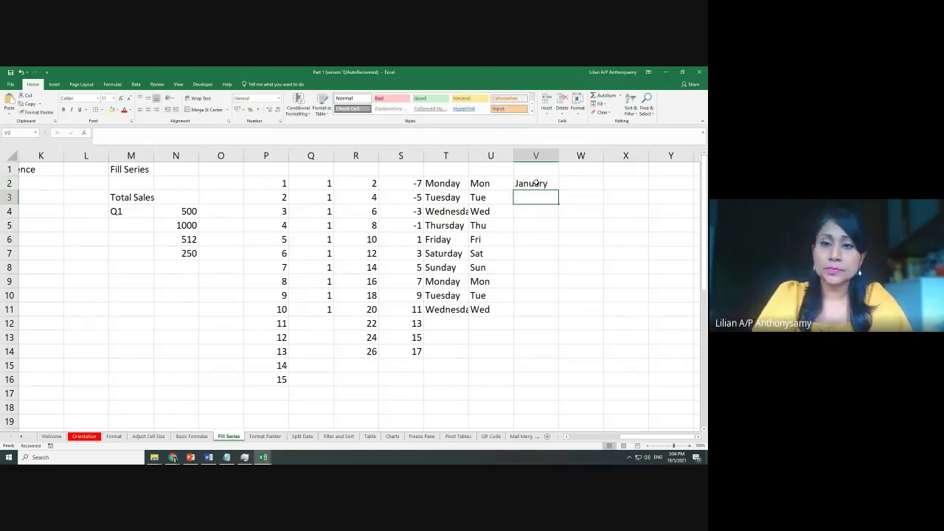
left_click(555, 185)
left_click_drag(560, 186, 566, 288)
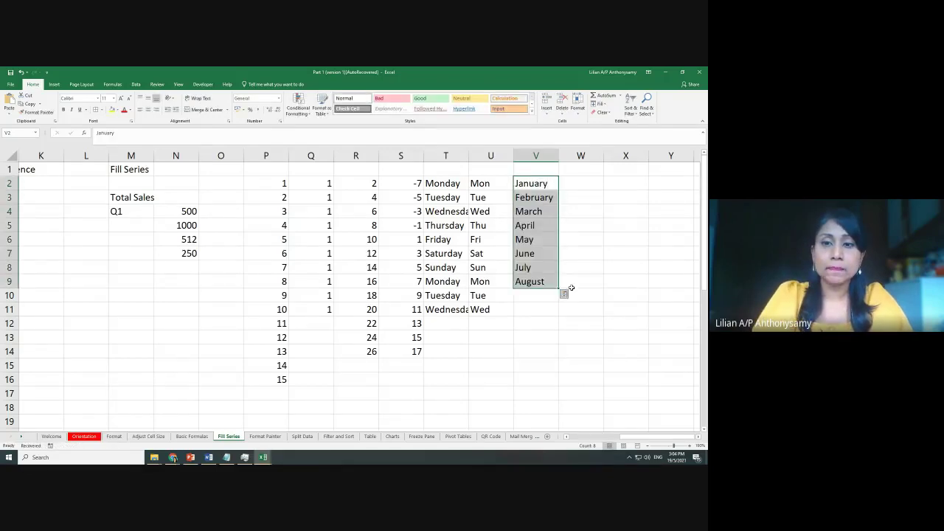
left_click(590, 189)
type("Jan")
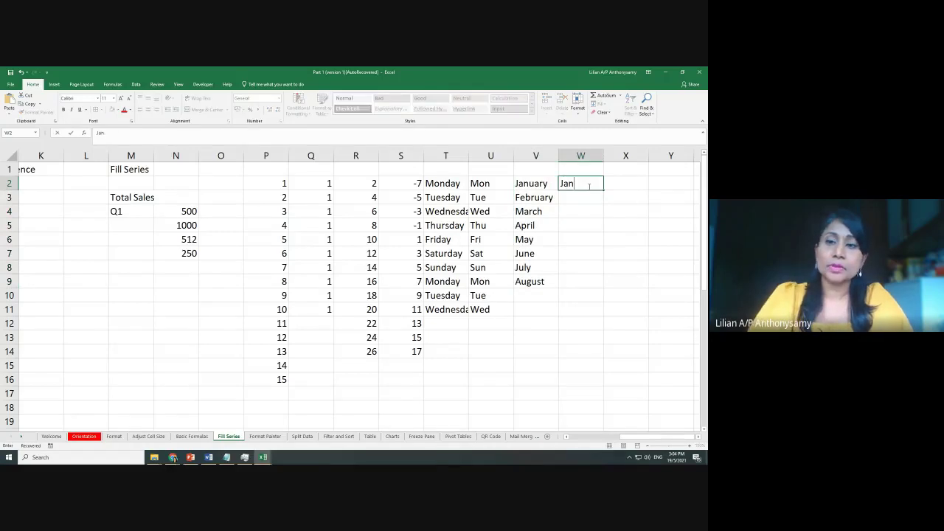
left_click_drag(604, 208, 594, 302)
Enter Januari in X2 and copy it unchanged down to X11
left_click(621, 185)
type("Januari")
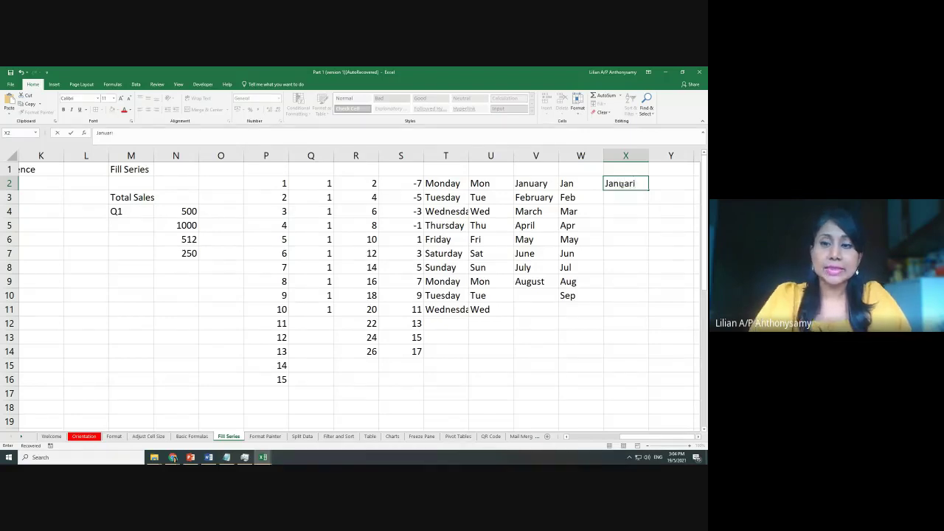
key("Return")
left_click(626, 183)
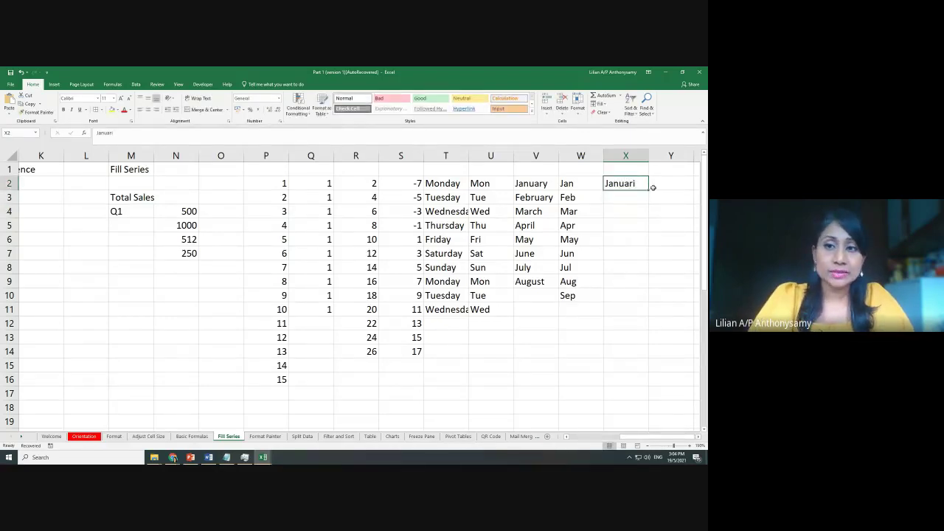
left_click_drag(650, 189, 654, 319)
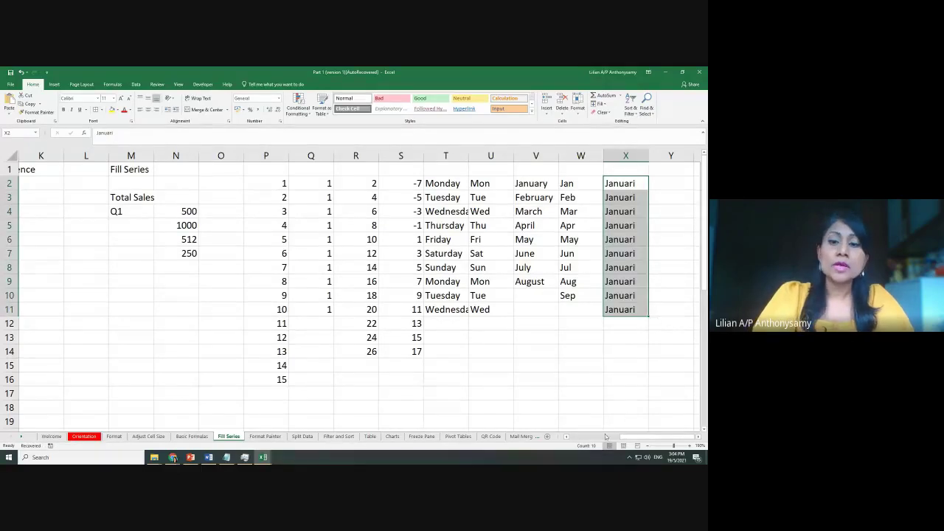
mouse_move(614, 439)
left_mouse_down()
mouse_move(631, 440)
mouse_move(621, 440)
left_mouse_up()
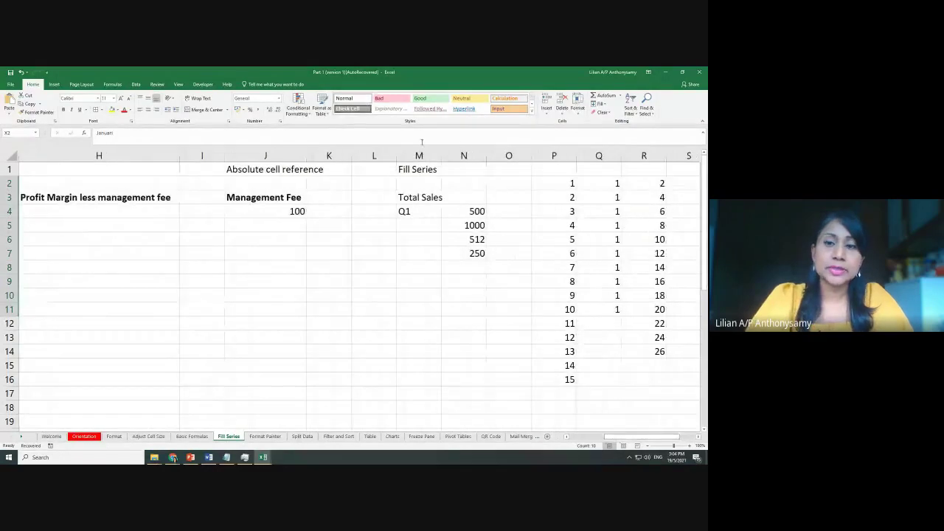
Drag the Q1 label in M4 down to M7 to produce Q2, Q3 and Q4 beside Total Sales
left_click(415, 211)
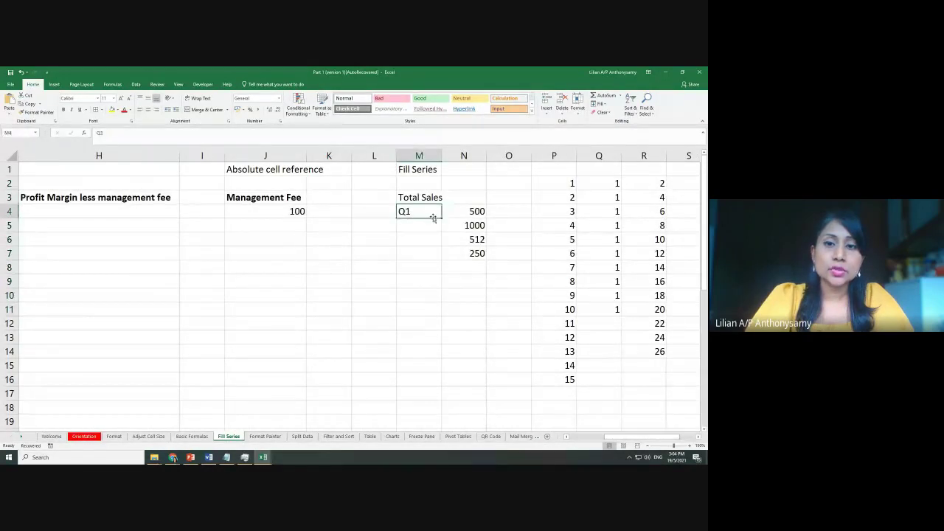
left_click(466, 212)
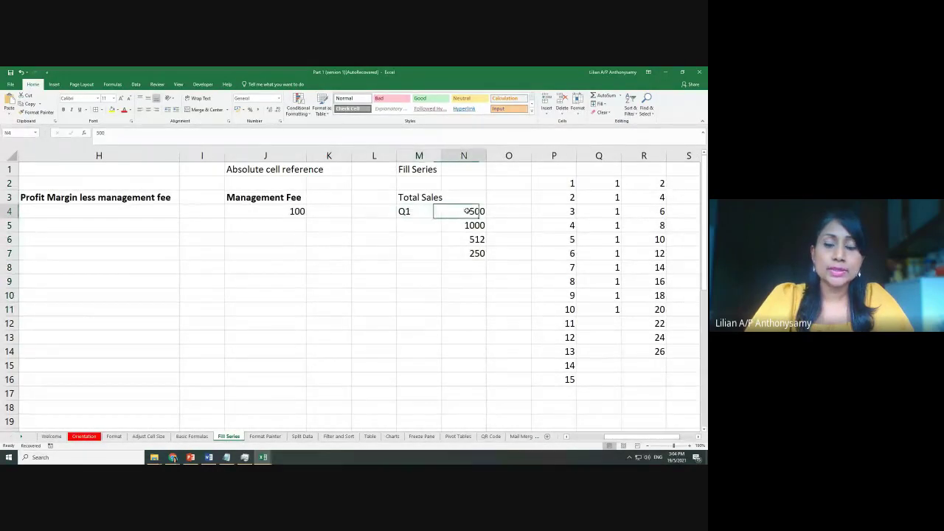
left_click(414, 225)
left_click(422, 237)
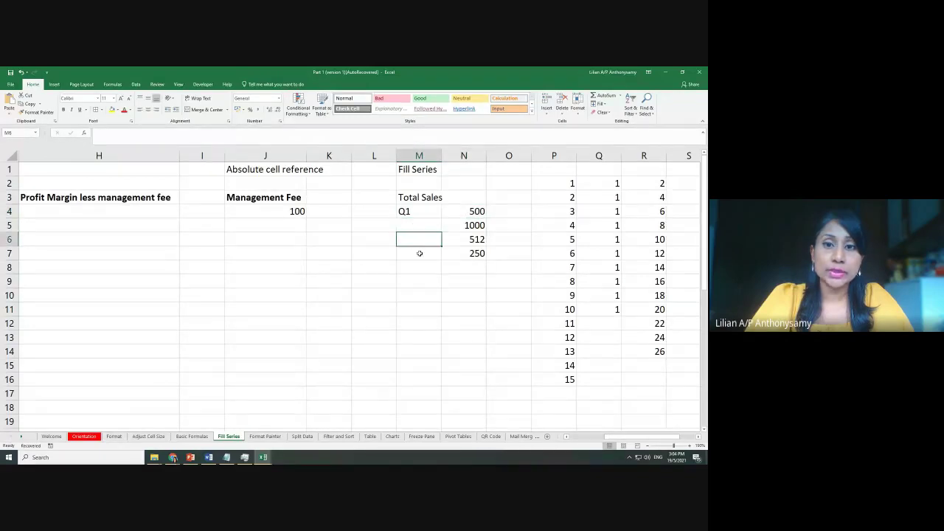
left_click(421, 253)
left_click(413, 211)
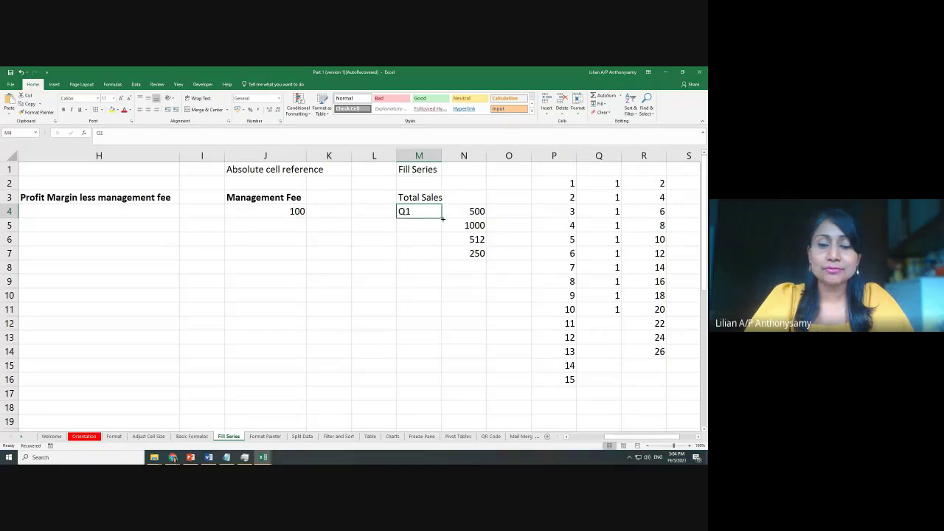
left_click_drag(442, 217, 442, 259)
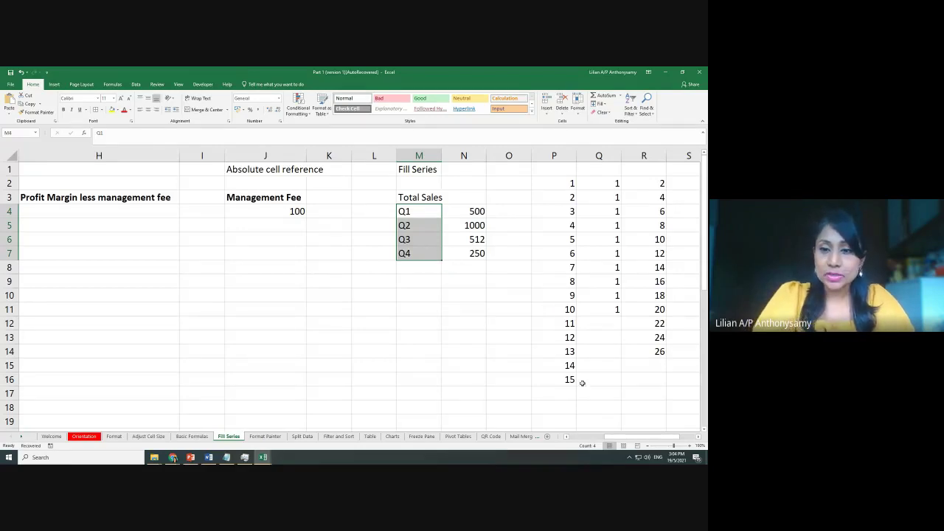
left_click(432, 170)
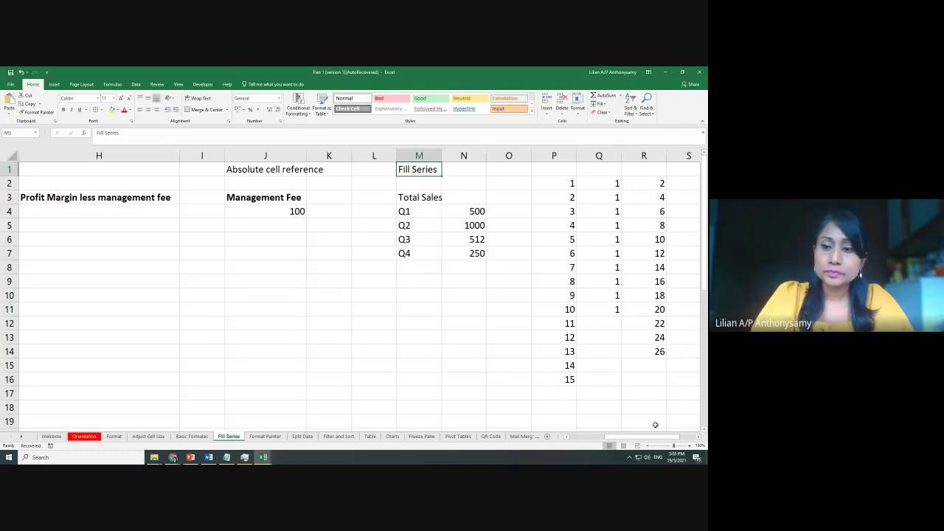
left_click_drag(638, 438, 595, 435)
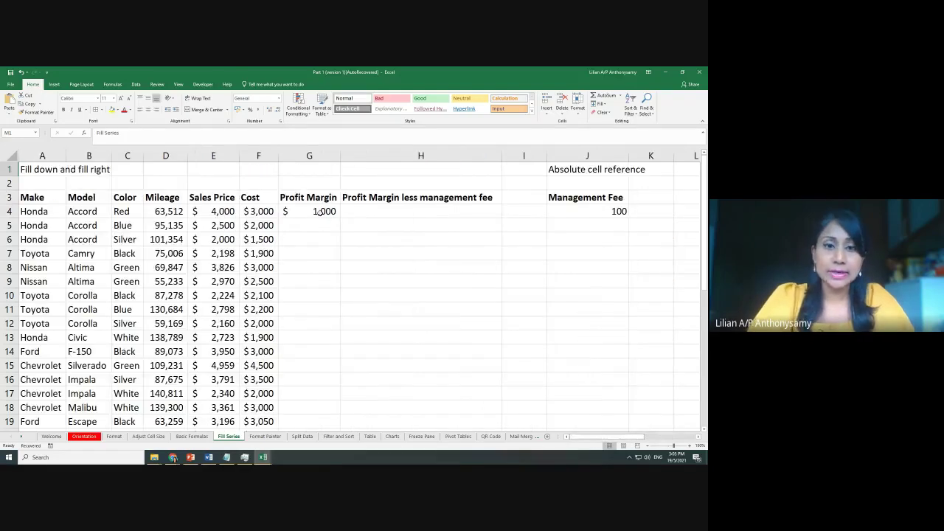
scroll(392, 238, "down", 1)
scroll(397, 272, "down", 1, "ctrl")
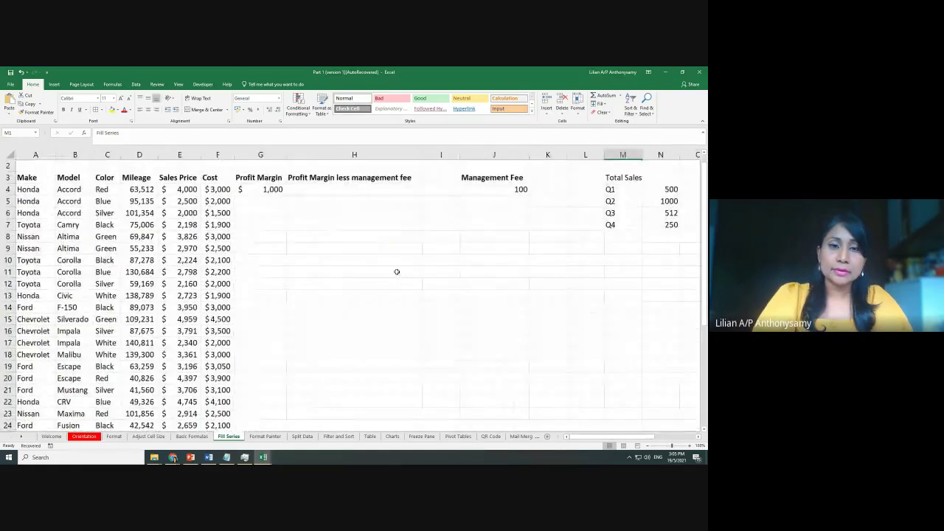
left_click(249, 190)
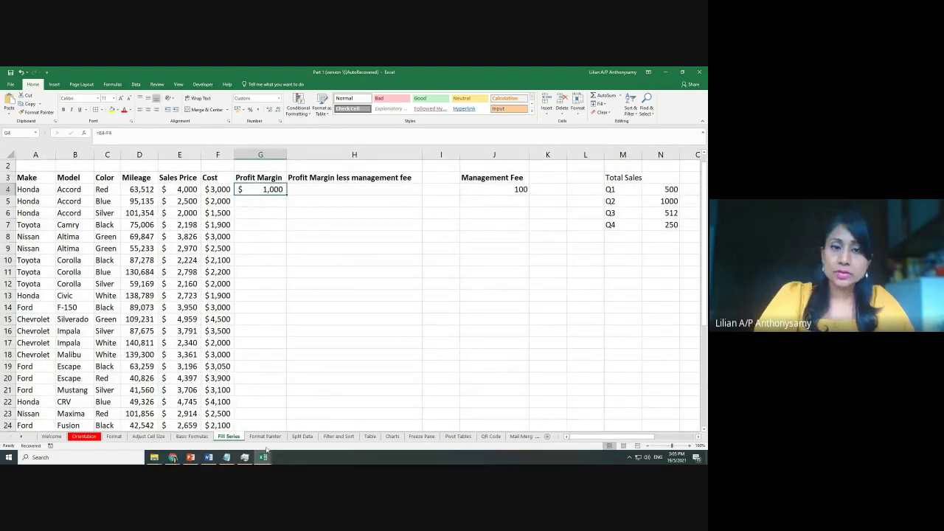
scroll(255, 391, "down", 4)
scroll(255, 373, "up", 5)
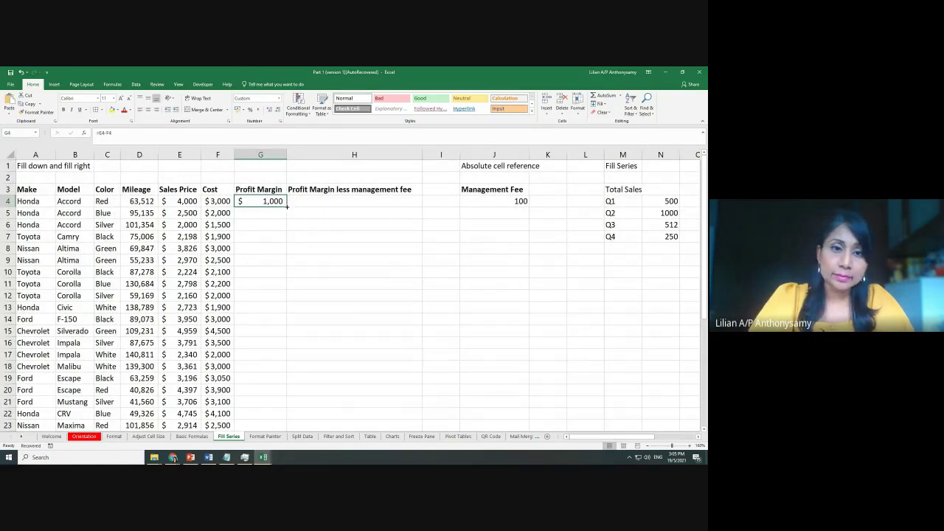
left_click_drag(287, 207, 301, 418)
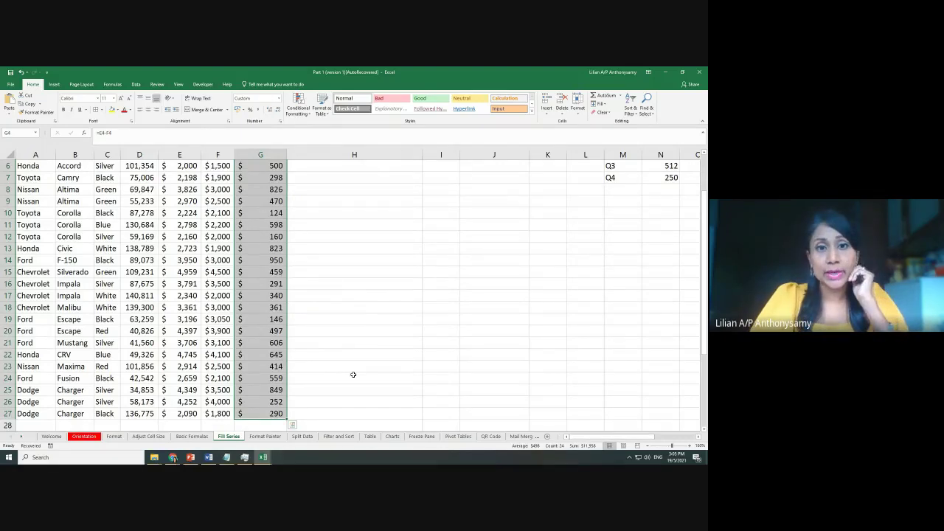
left_click(353, 375)
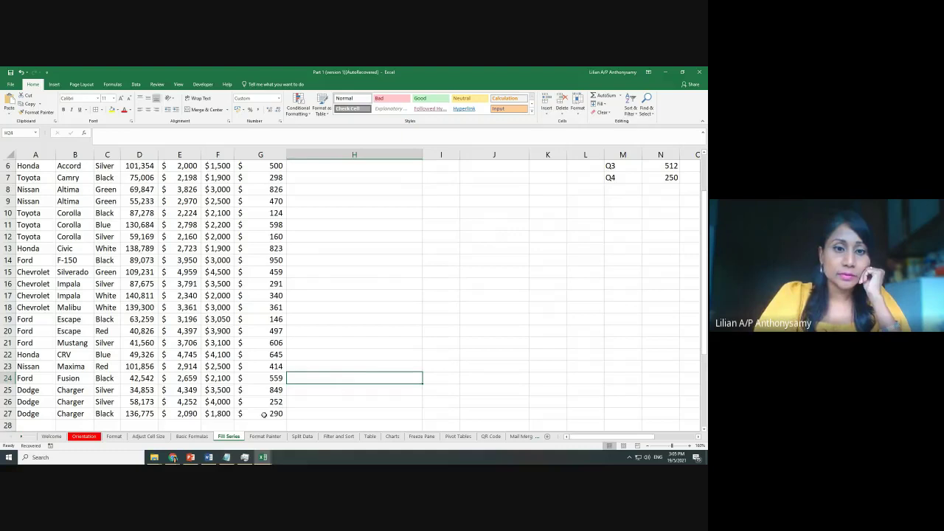
mouse_move(264, 414)
left_mouse_down()
mouse_move(277, 152)
mouse_move(280, 196)
left_mouse_up()
scroll(280, 196, "down", 5)
left_click(364, 289)
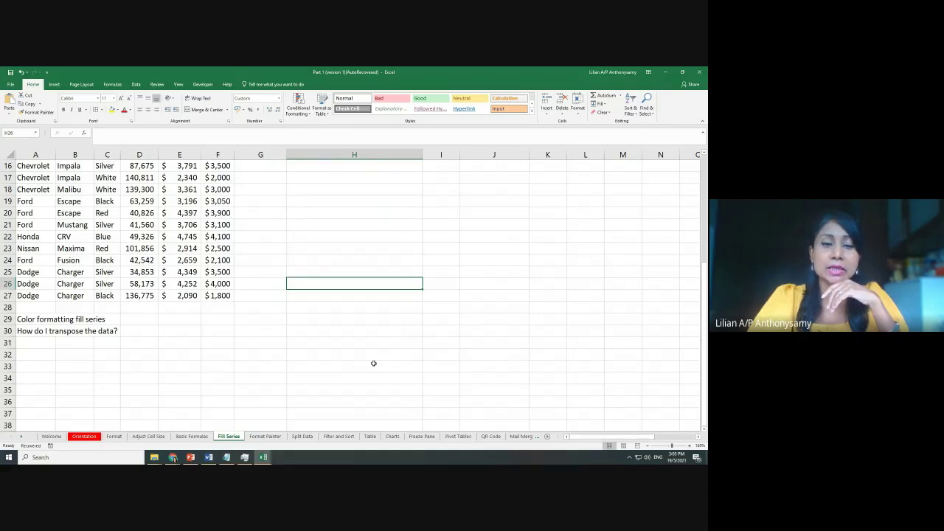
scroll(369, 277, "up", 5)
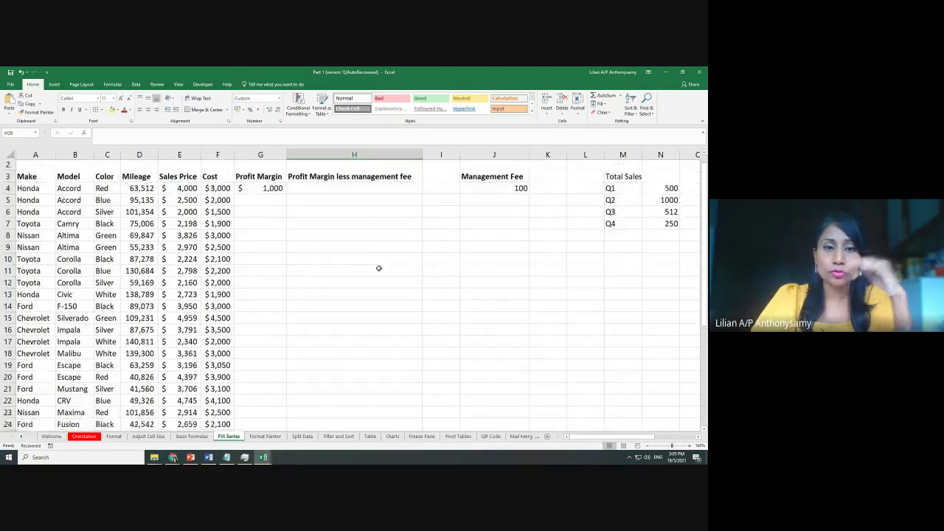
scroll(379, 268, "down", 10)
scroll(379, 268, "up", 8)
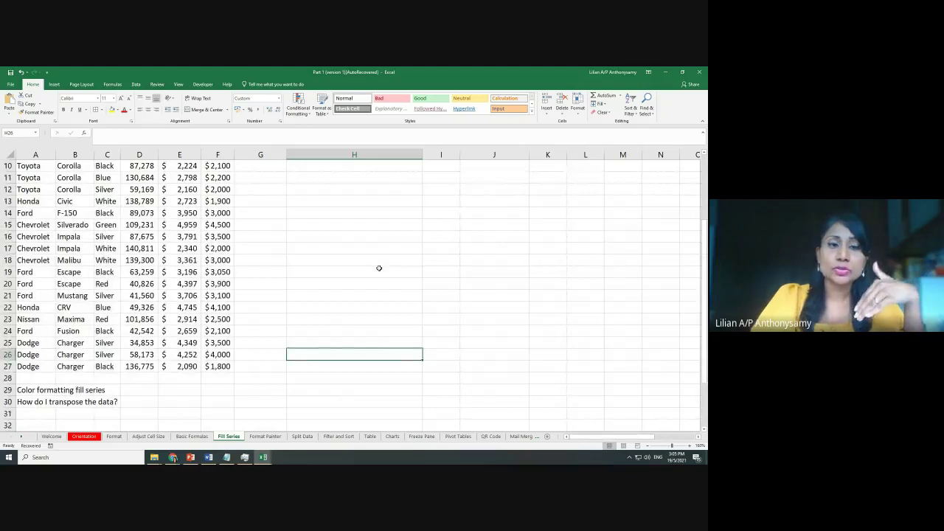
Switch to the workshop folder window and open the exercise workbook
left_click(154, 457)
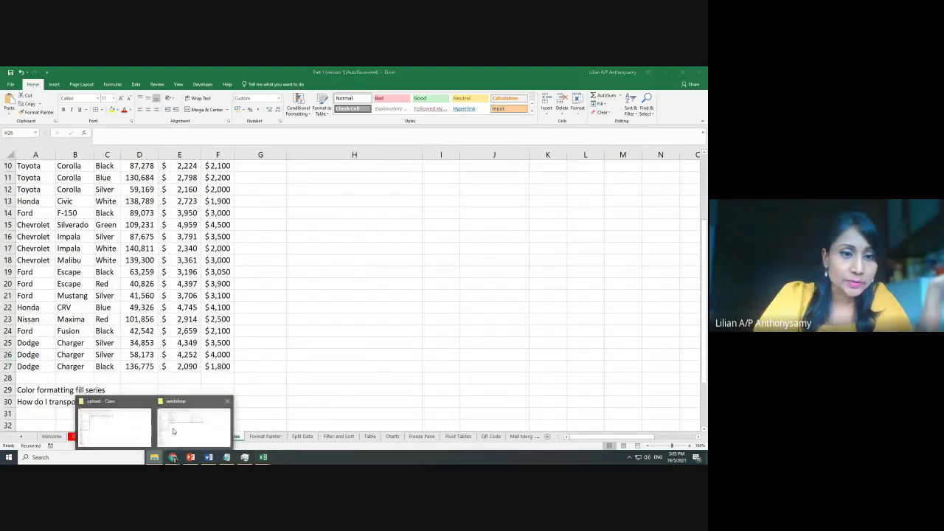
left_click(173, 432)
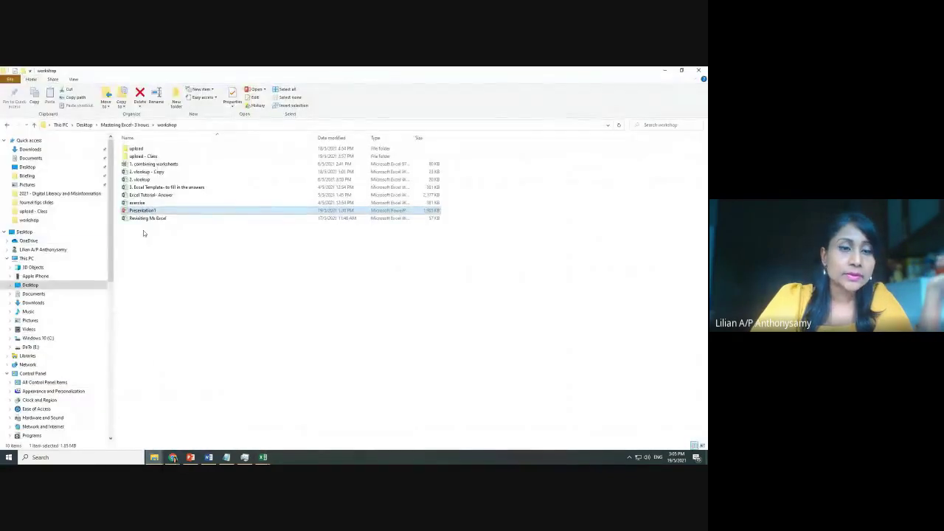
double_click(139, 203)
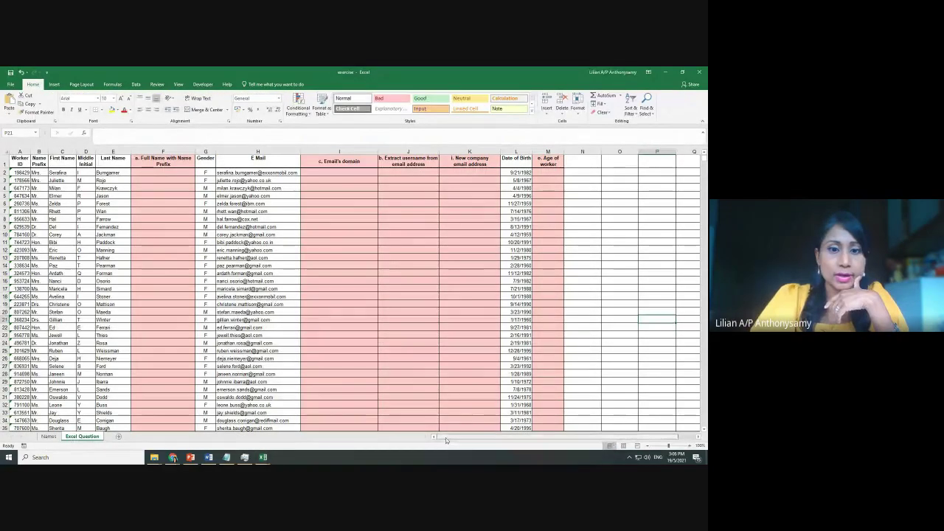
Scroll through the Excel Question sheet's 380-plus worker records
scroll(503, 342, "down", 13)
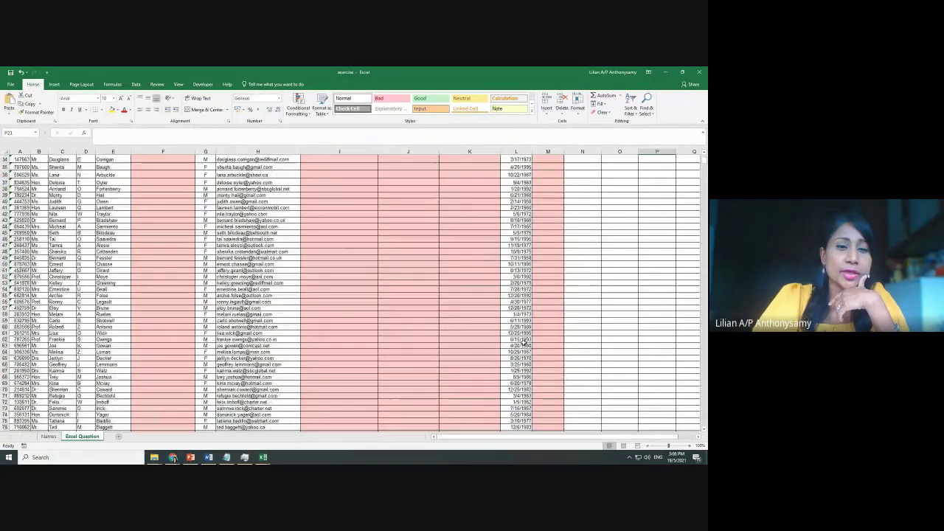
scroll(522, 342, "down", 20)
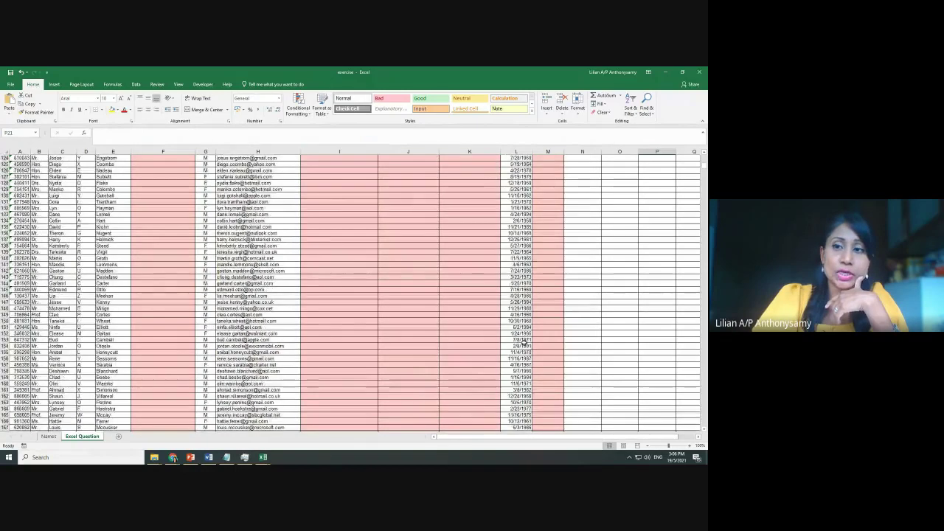
scroll(523, 342, "down", 17)
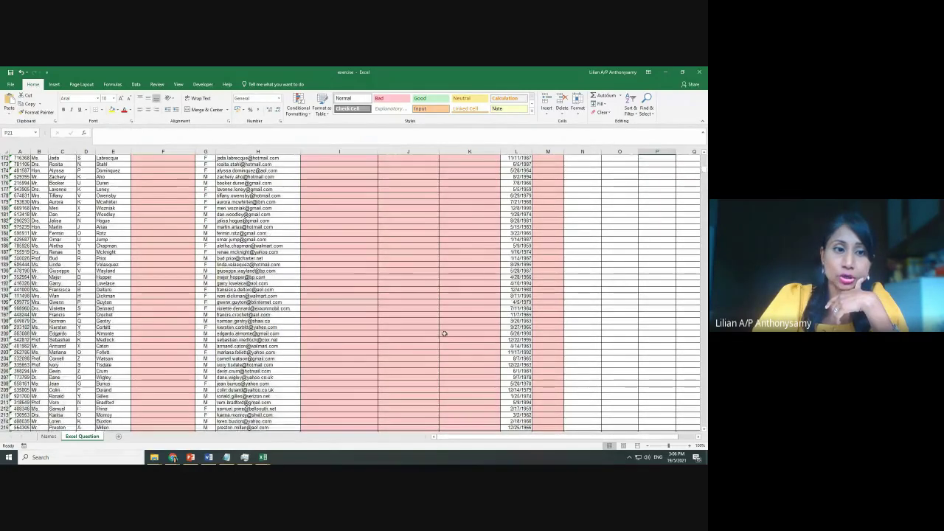
scroll(441, 333, "down", 20)
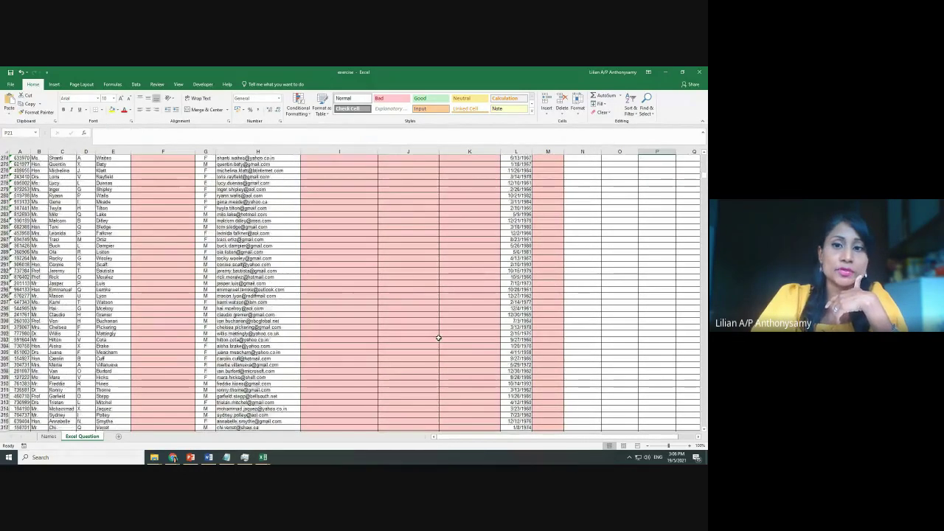
scroll(439, 337, "down", 12)
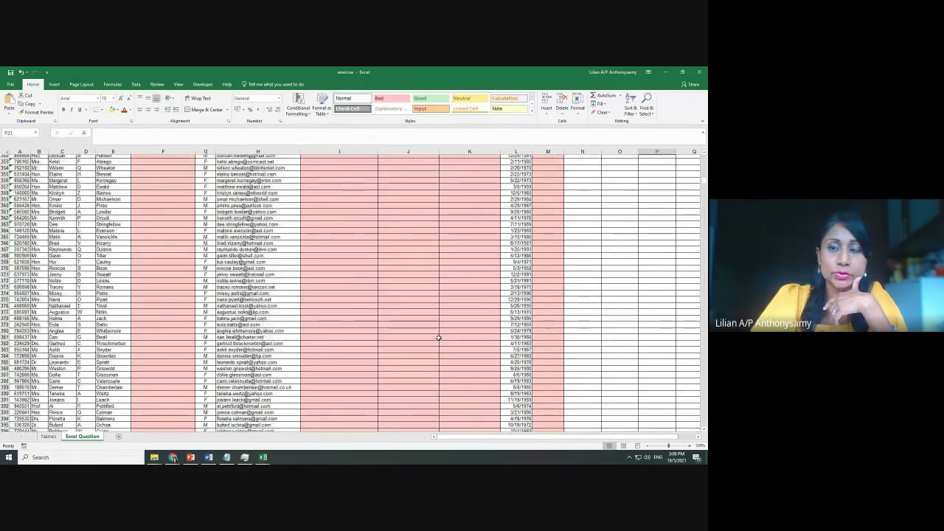
scroll(439, 337, "up", 20)
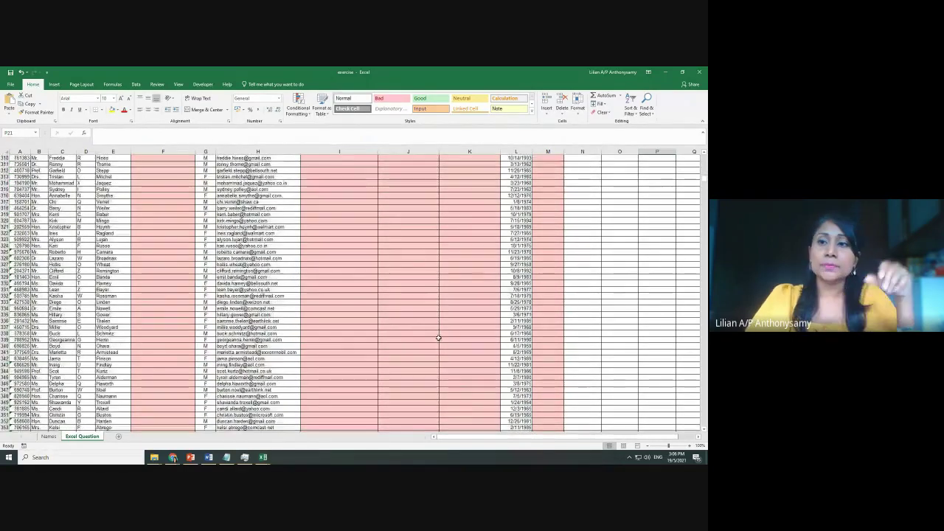
Return to the Fill Series sheet and fill the G4 profit margin formula down to row 27
left_click(668, 72)
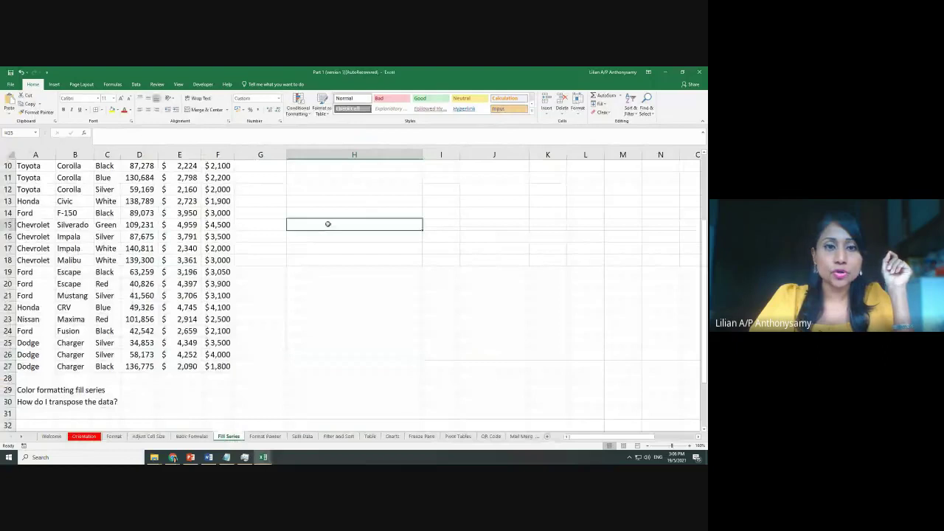
scroll(328, 224, "up", 3)
left_click(260, 201)
mouse_move(286, 206)
left_mouse_down()
mouse_move(283, 360)
mouse_move(289, 279)
mouse_move(266, 209)
mouse_move(286, 209)
left_mouse_up()
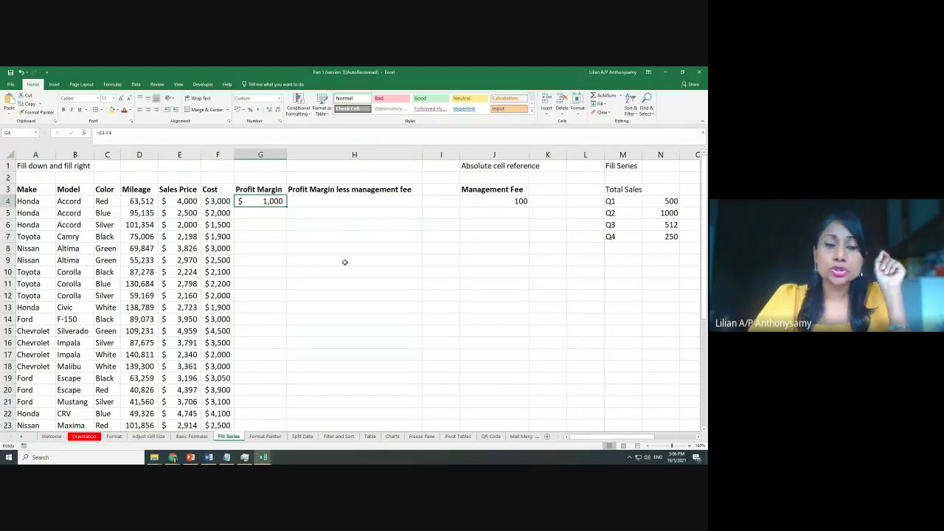
left_click(344, 261)
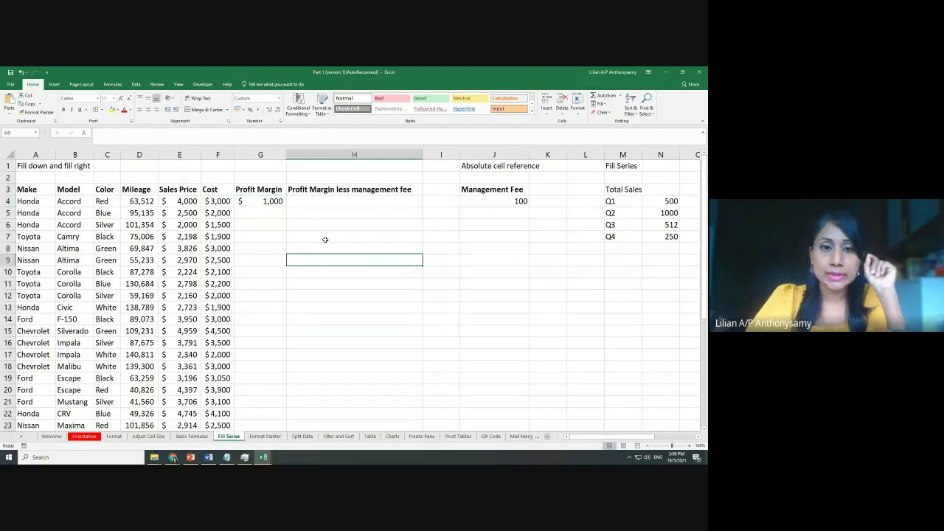
left_click(260, 201)
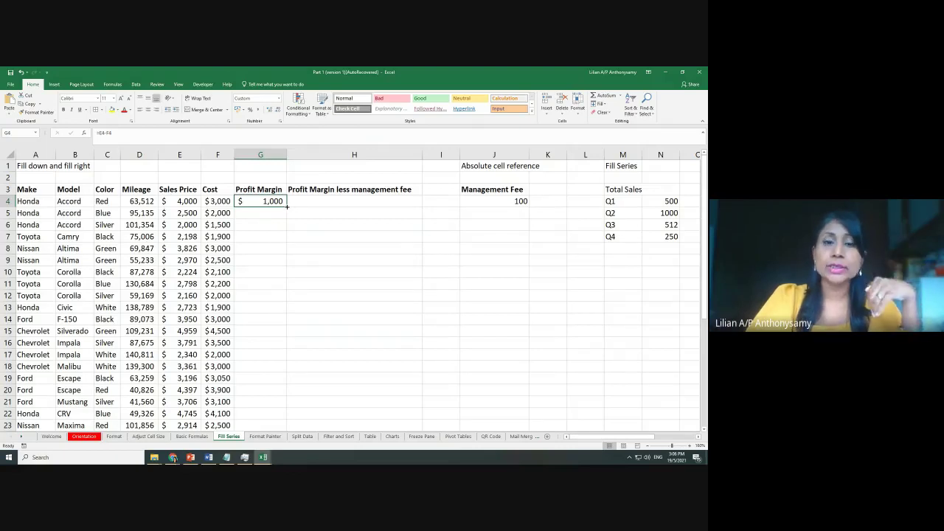
double_click(287, 206)
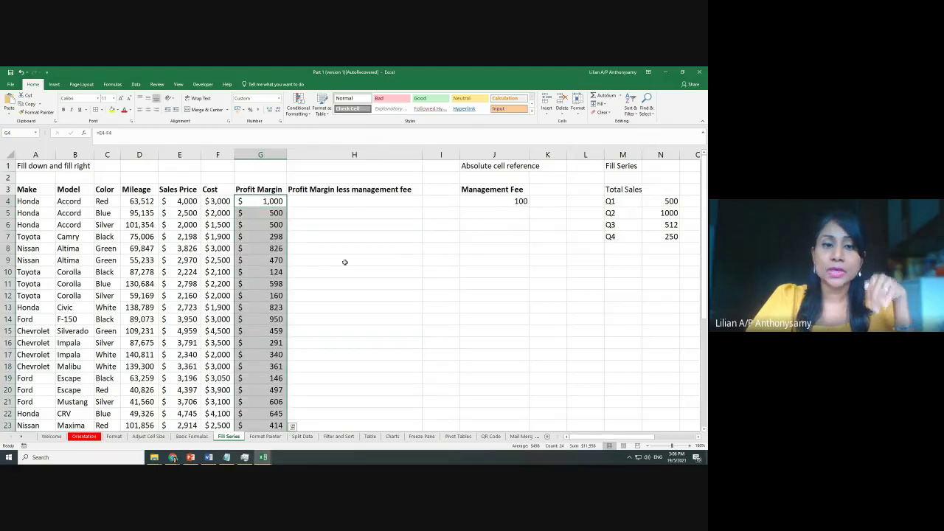
scroll(345, 262, "down", 4)
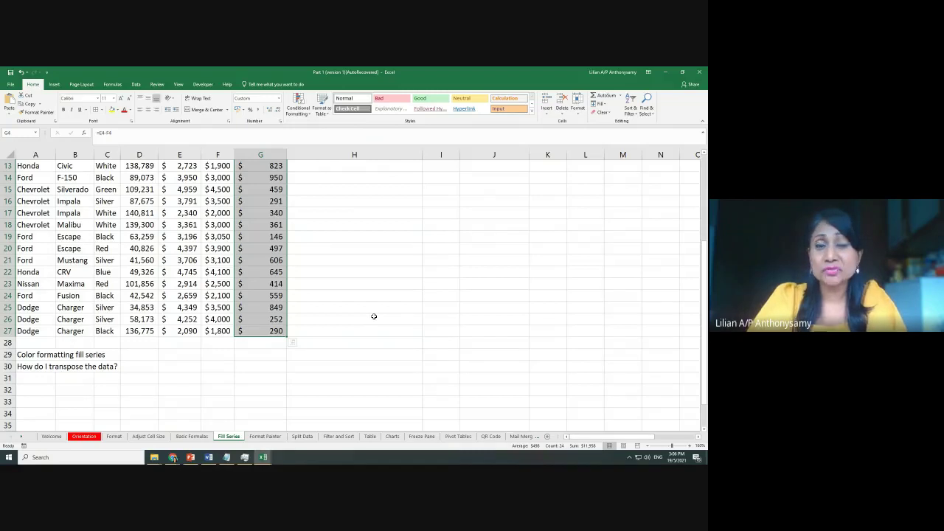
scroll(374, 317, "up", 4)
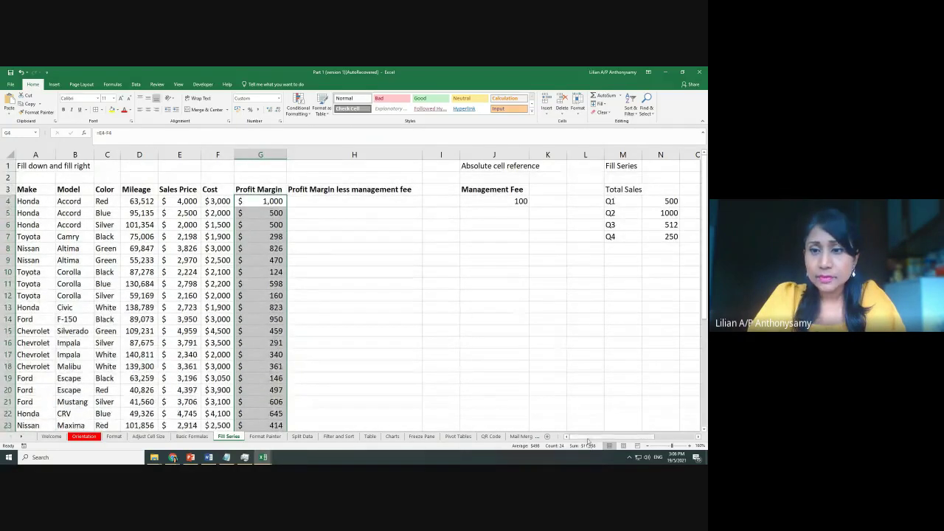
Select the Q1–Q4 quarter labels in M4:M7
scroll(587, 428, "right", 3)
left_click_drag(520, 202, 528, 237)
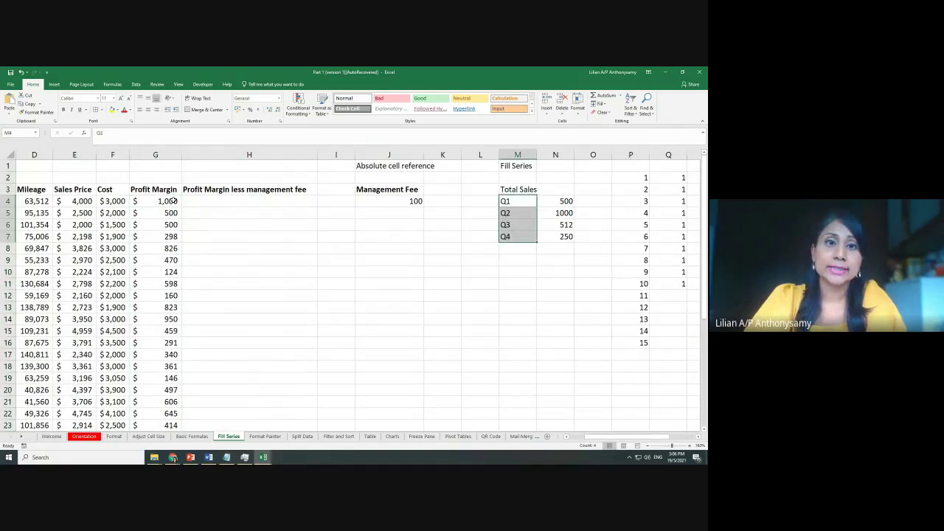
left_click_drag(599, 439, 573, 439)
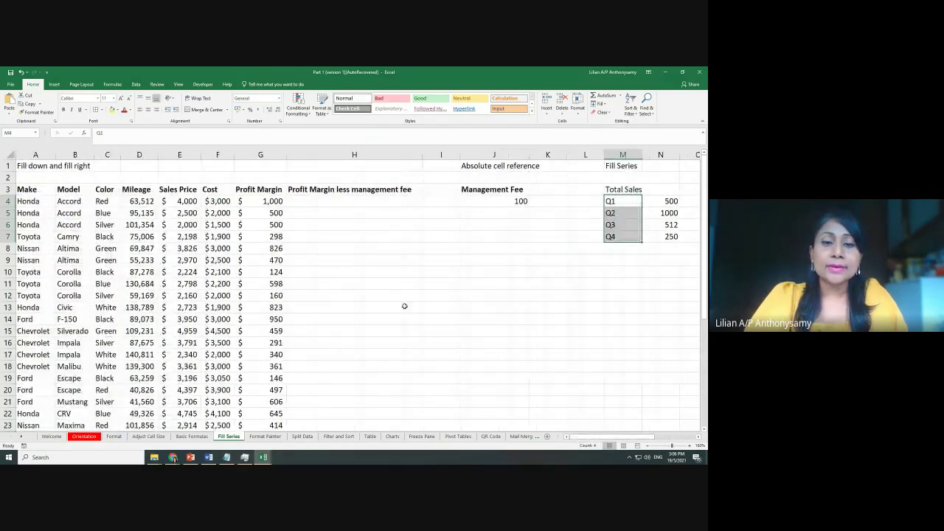
Review the column G profit margin formulas, e.g. row 10 using E10 minus F10
left_click(348, 203)
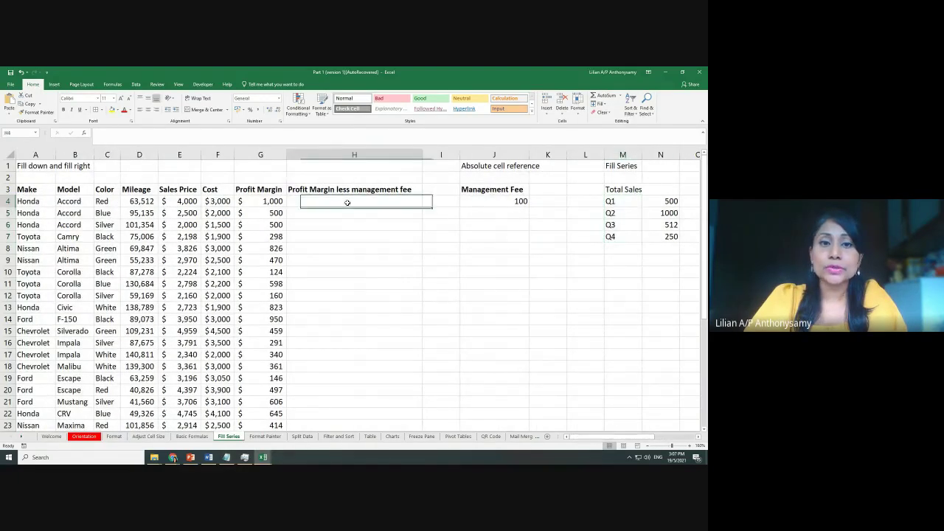
left_click(476, 169)
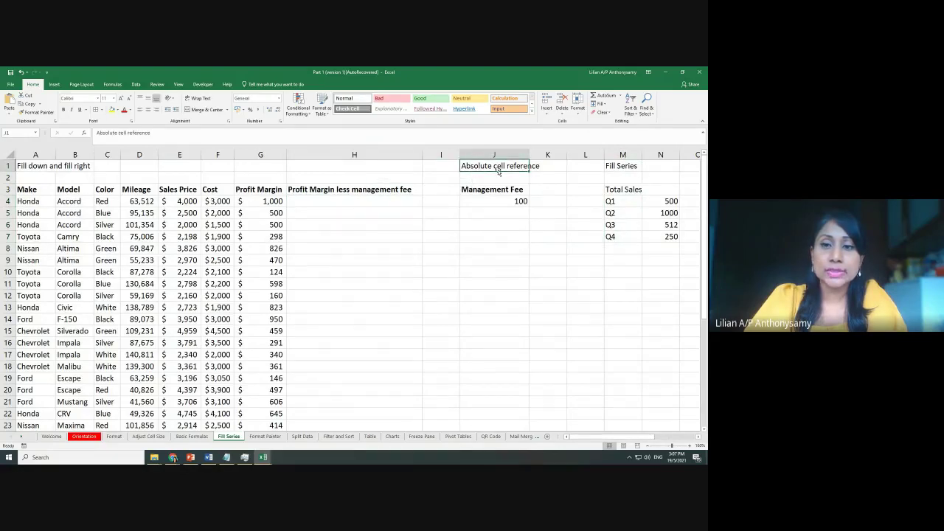
left_click(272, 200)
left_click(271, 213)
left_click(271, 236)
left_click(268, 272)
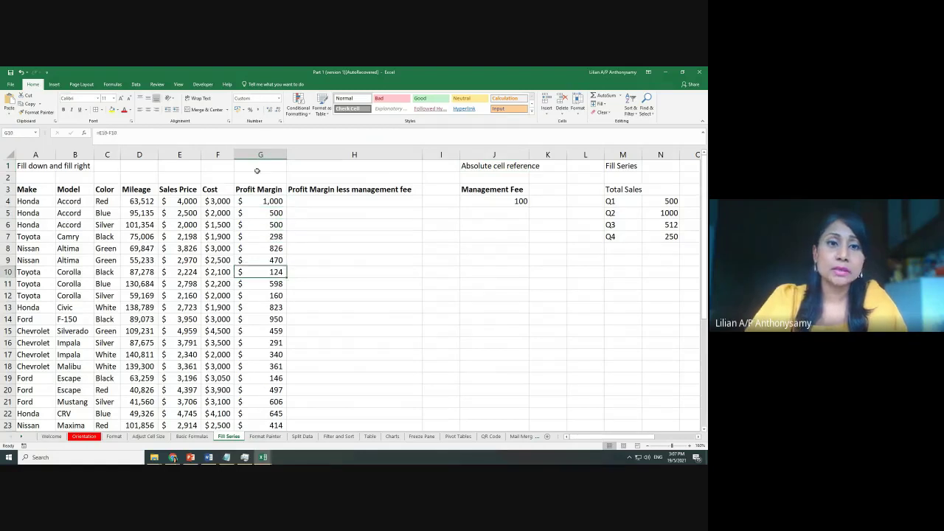
Type 'relative cell referencing' into G1 above the Profit Margin column
left_click(273, 165)
type("re")
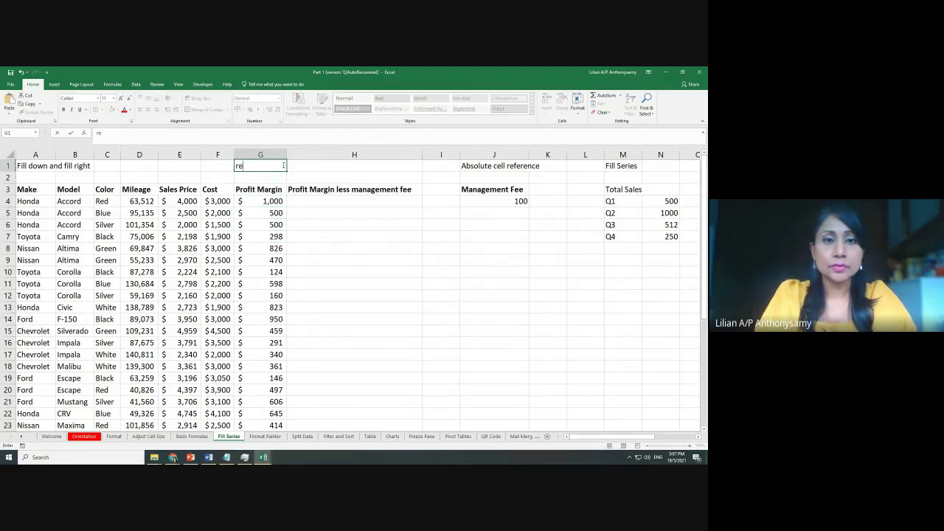
type("lative ce")
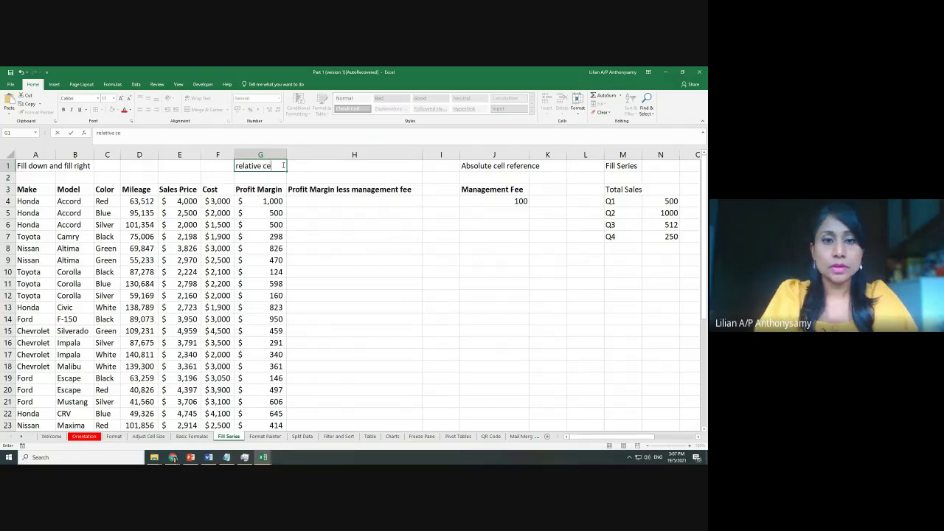
type("ll refer")
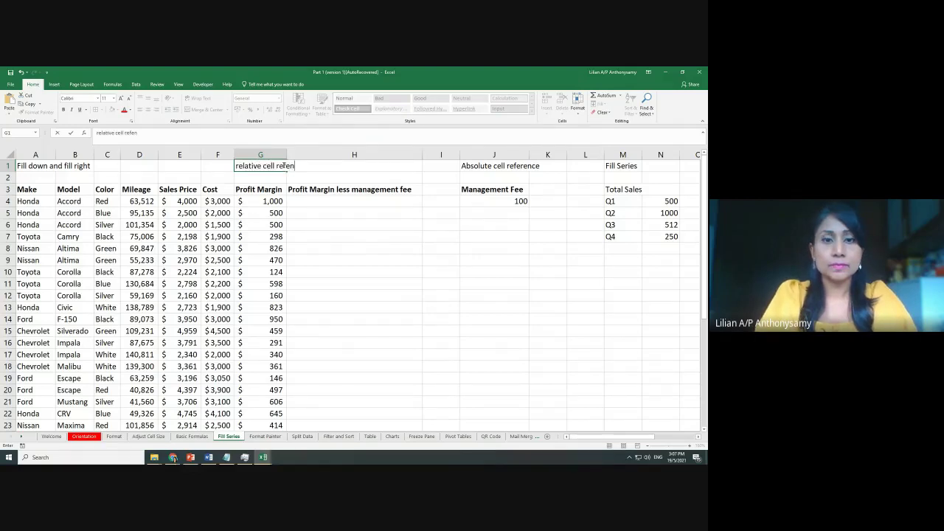
type("encing")
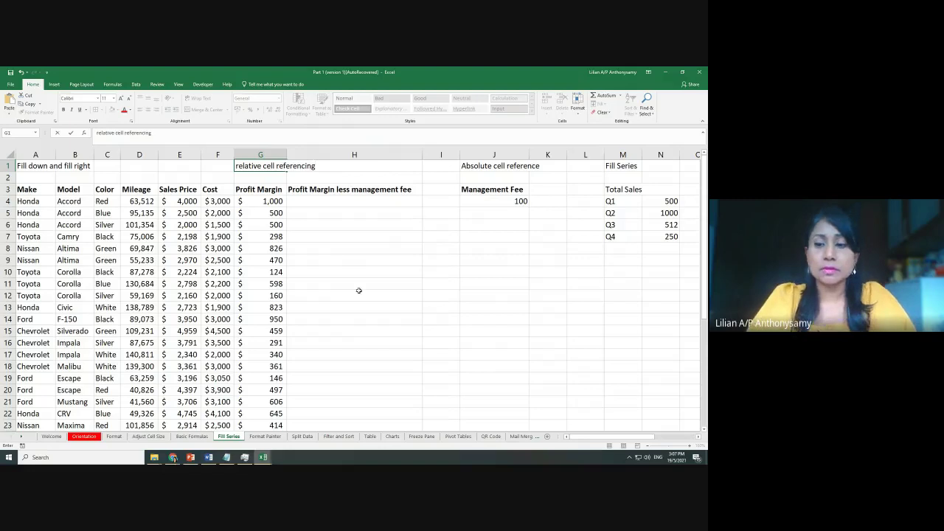
left_click(358, 291)
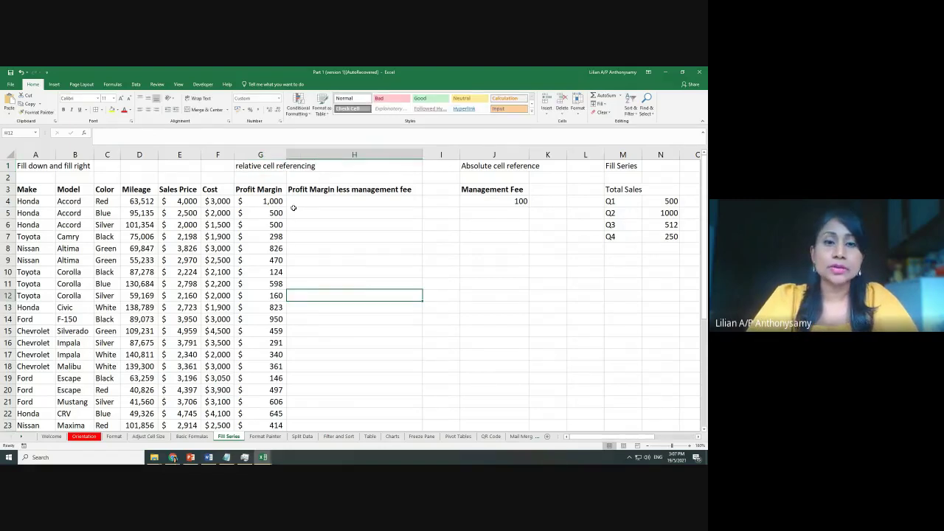
Compare the relative and absolute reference notes and locate the 100 management fee
left_click(487, 167)
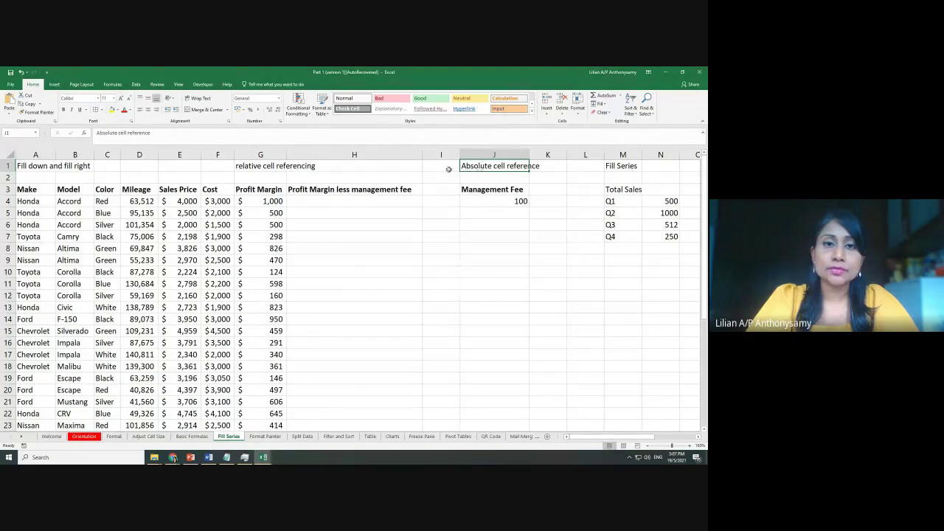
left_click(273, 167)
left_click(481, 168)
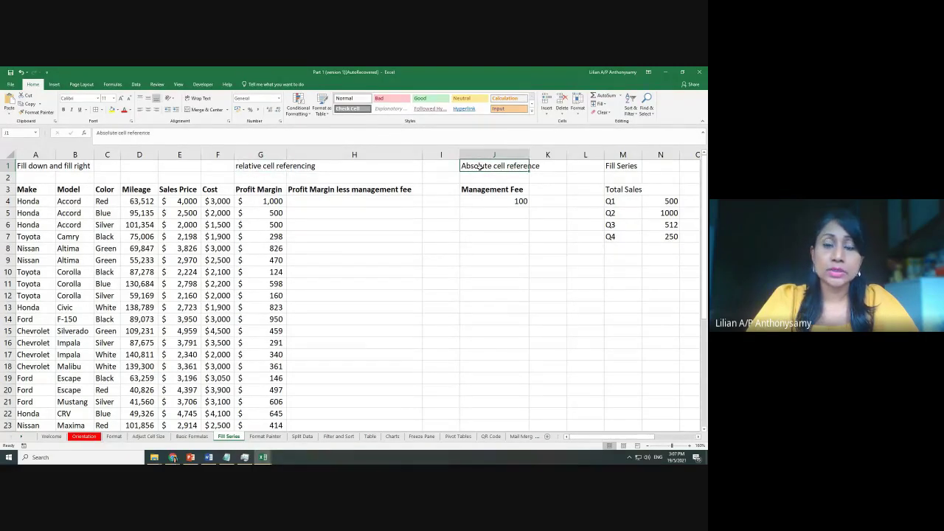
left_click(451, 250)
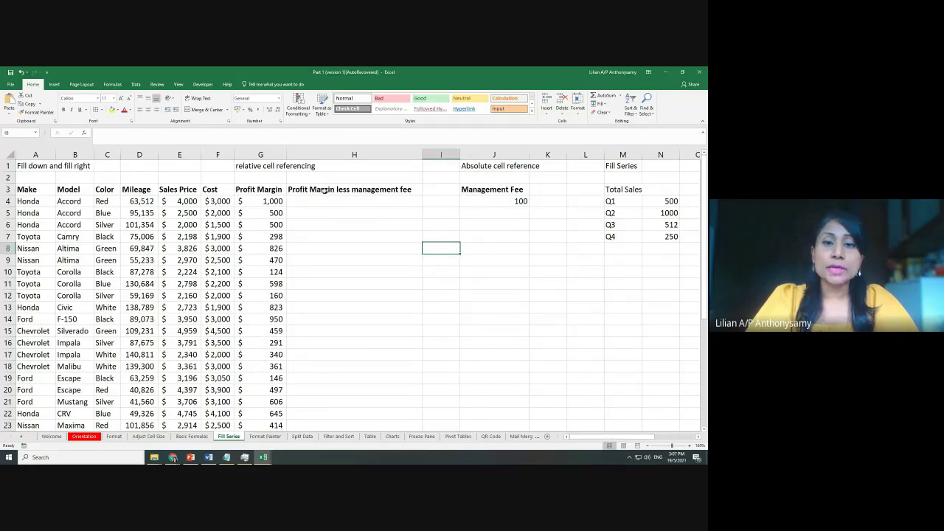
left_click(398, 189)
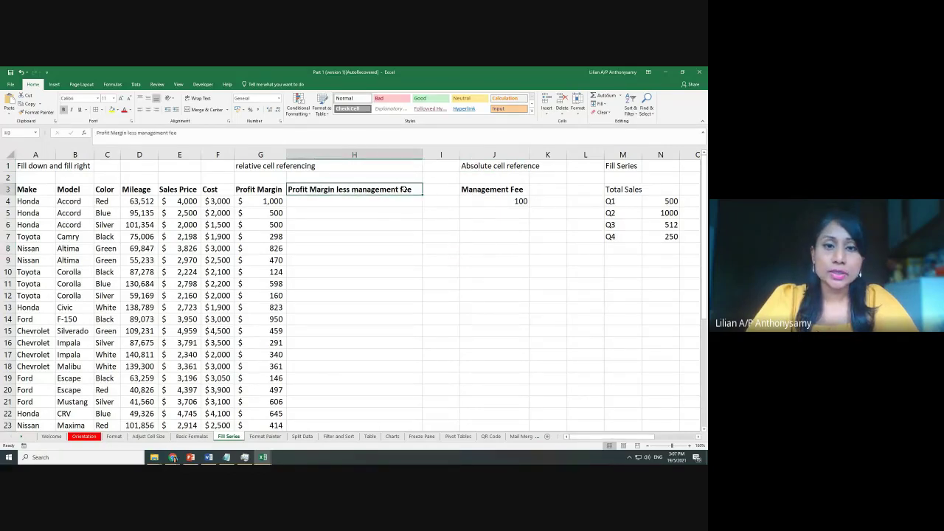
left_click(263, 200)
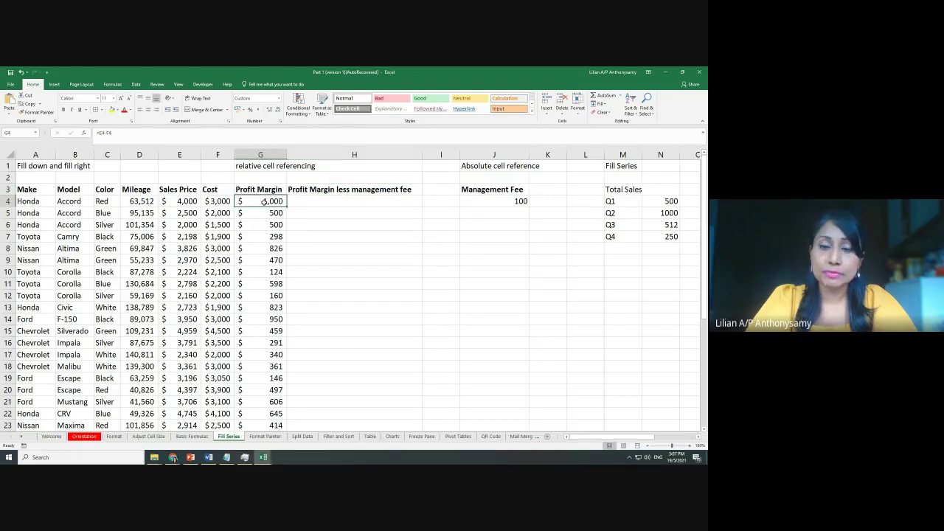
left_click(521, 201)
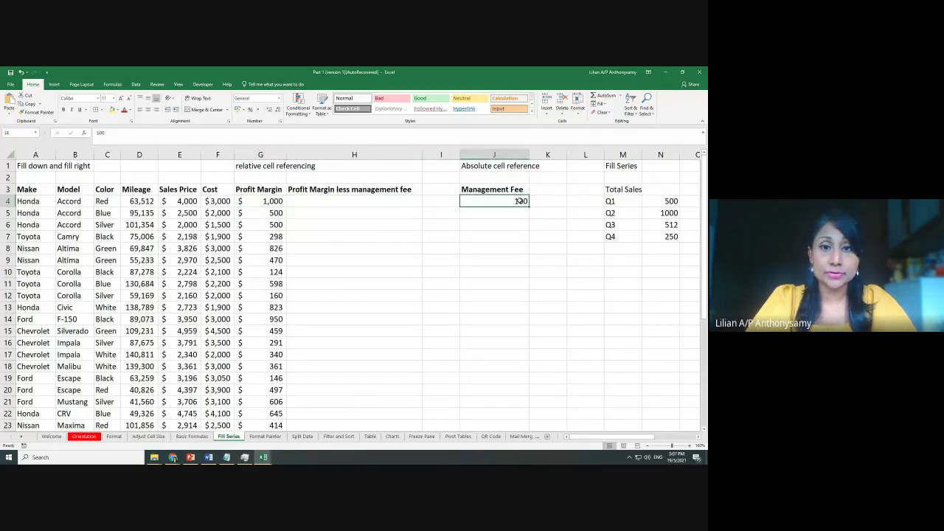
Enter =G4-100 in H4, giving 900, and fill it down column H
left_click(363, 206)
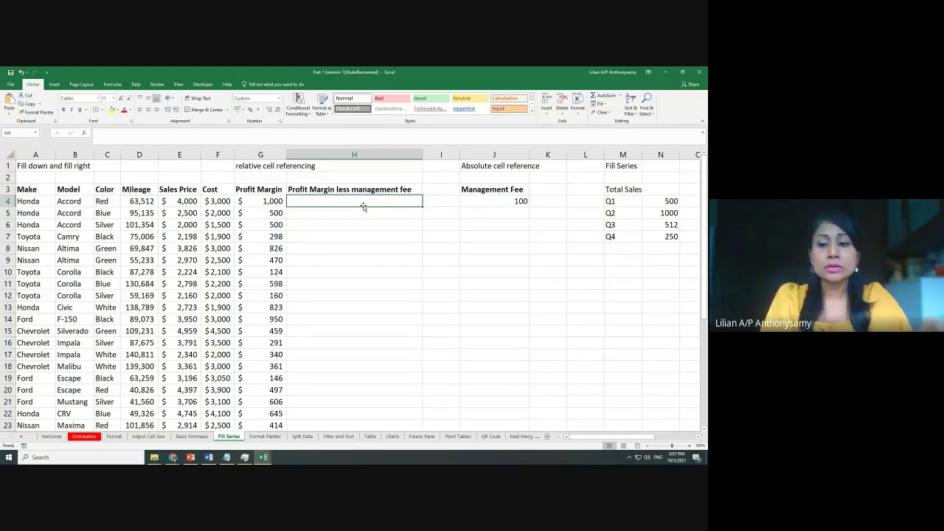
type("=")
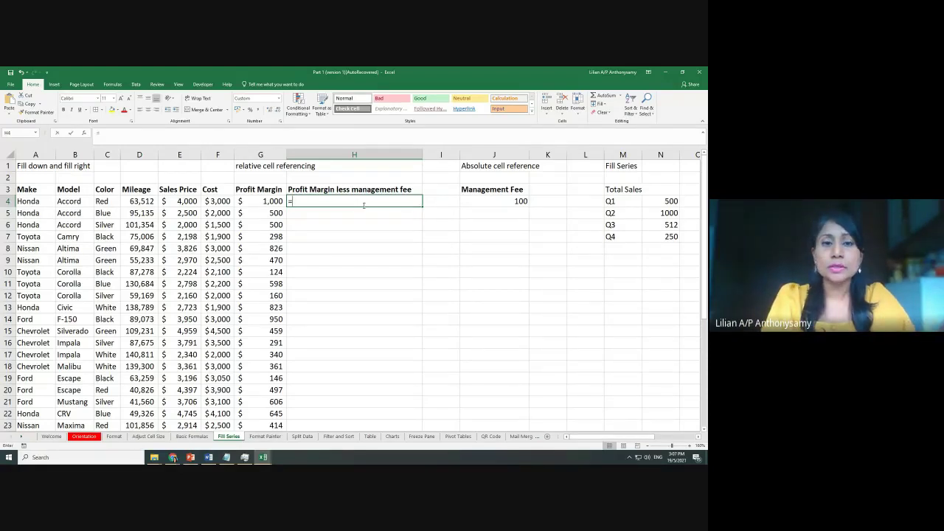
left_click(259, 204)
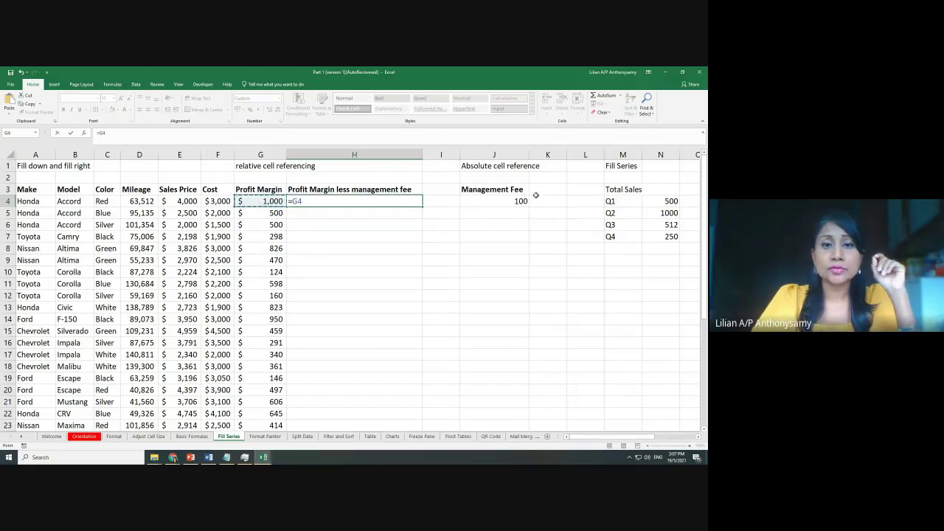
type("-")
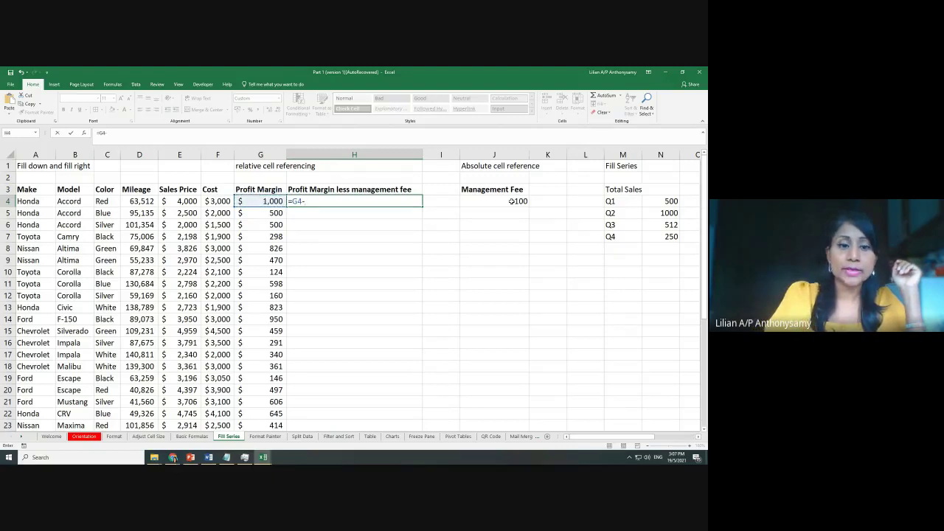
type("100")
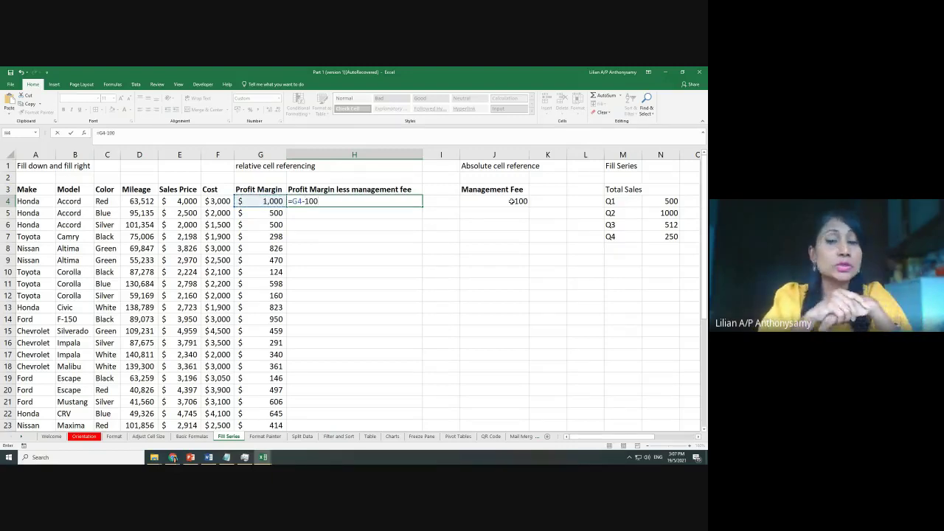
key("Return")
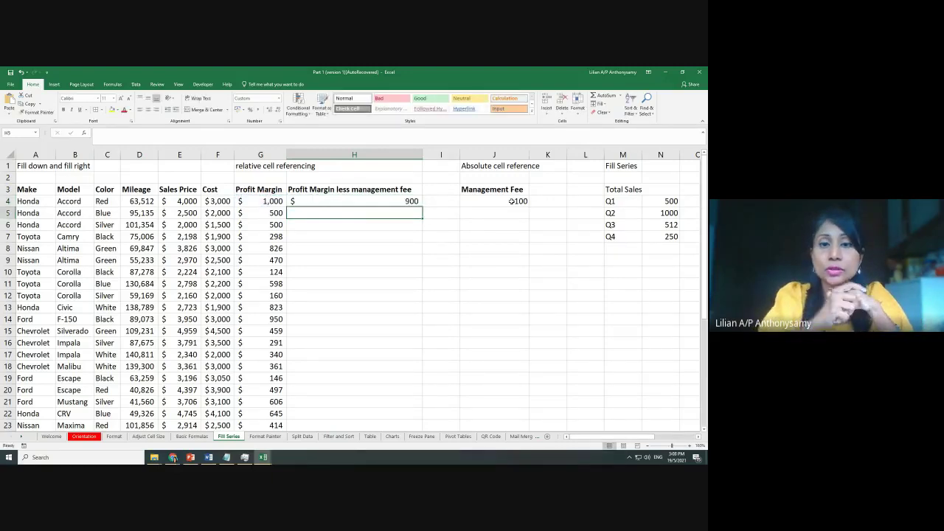
left_click(401, 201)
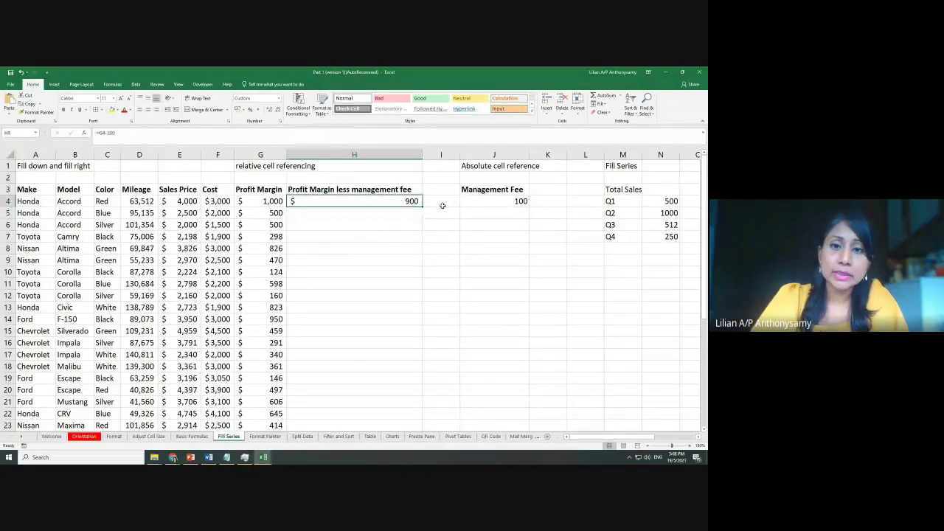
double_click(424, 207)
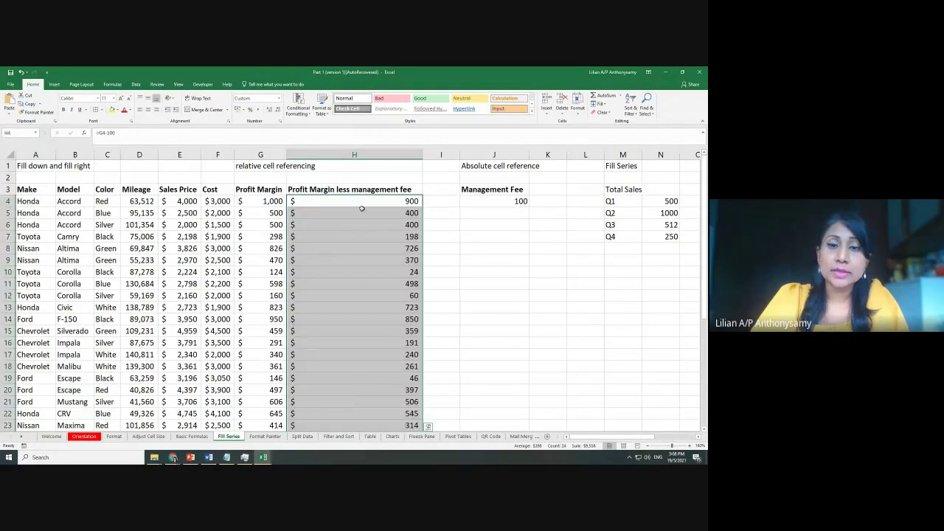
Inspect the copied formulas in rows 11 and 14 without changing them
left_click(370, 280)
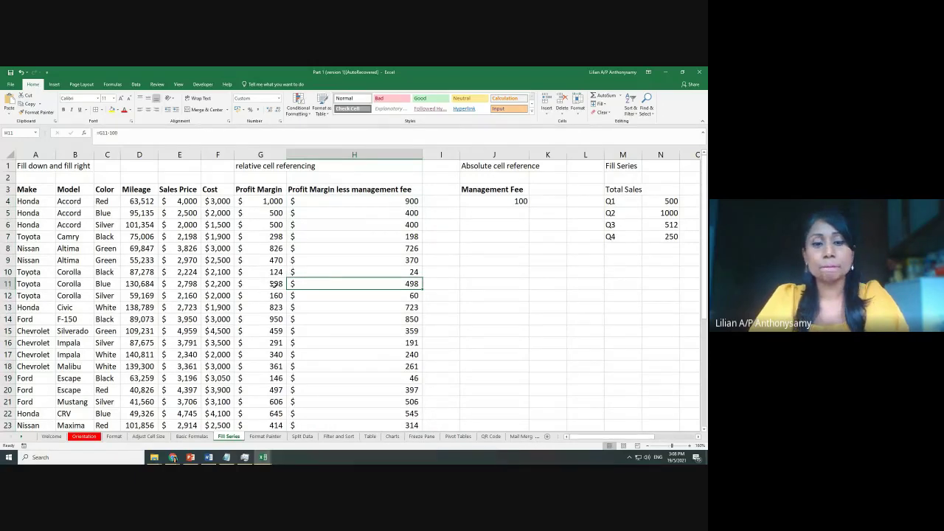
double_click(305, 284)
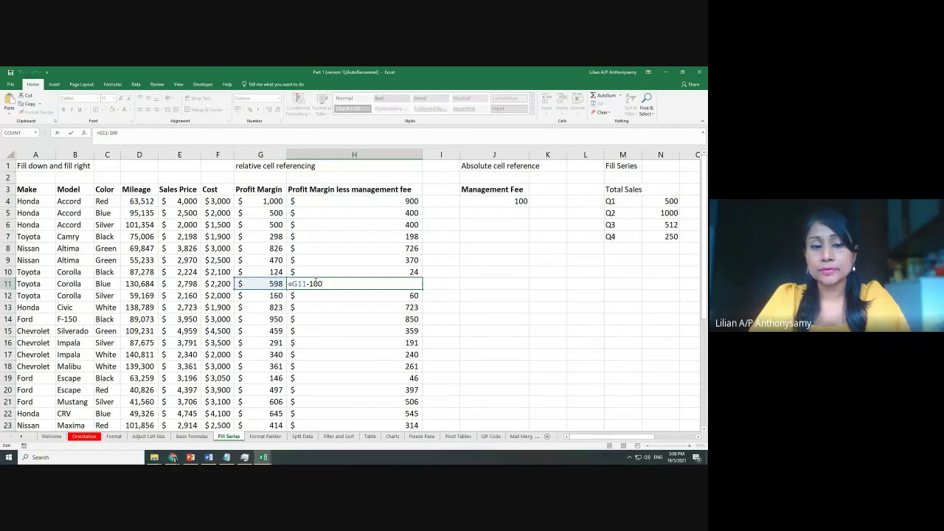
key("Escape")
left_click(333, 317)
double_click(329, 319)
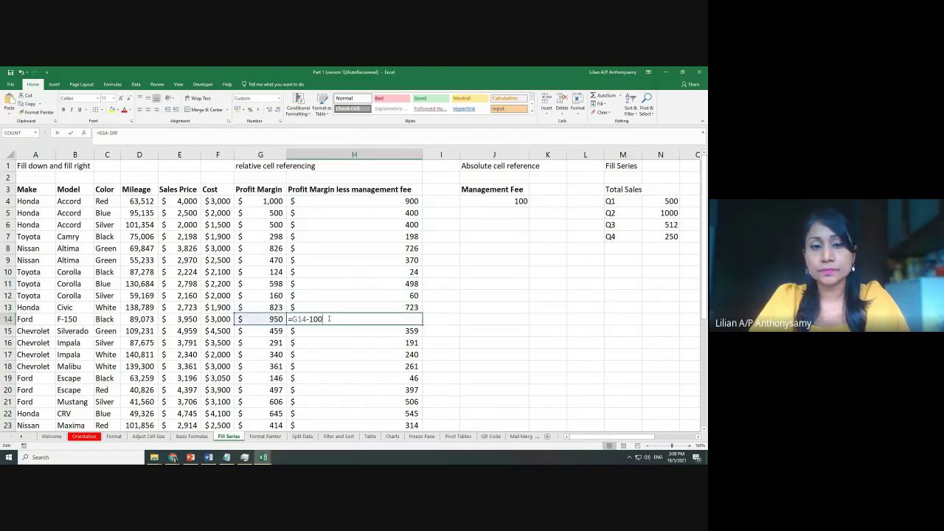
key("Escape")
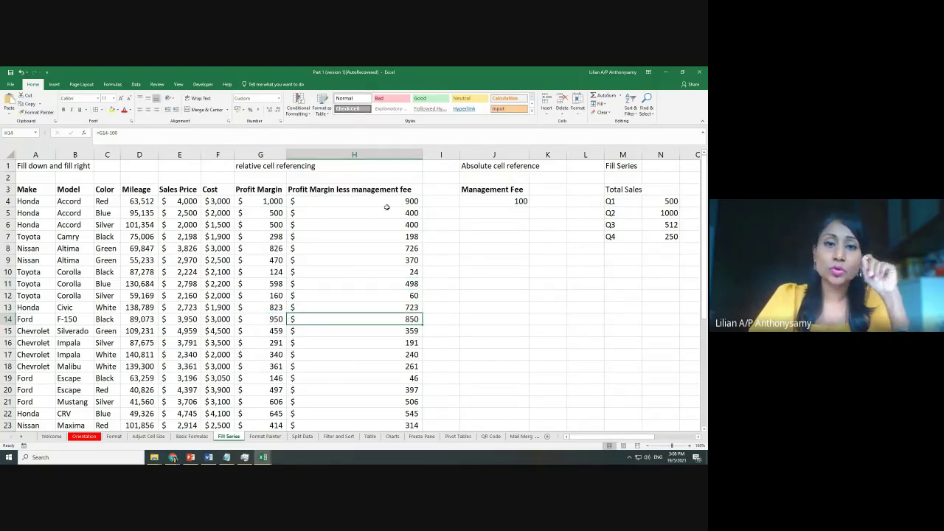
Clear the old fee formulas from column H, including H4
scroll(475, 309, "down", 3)
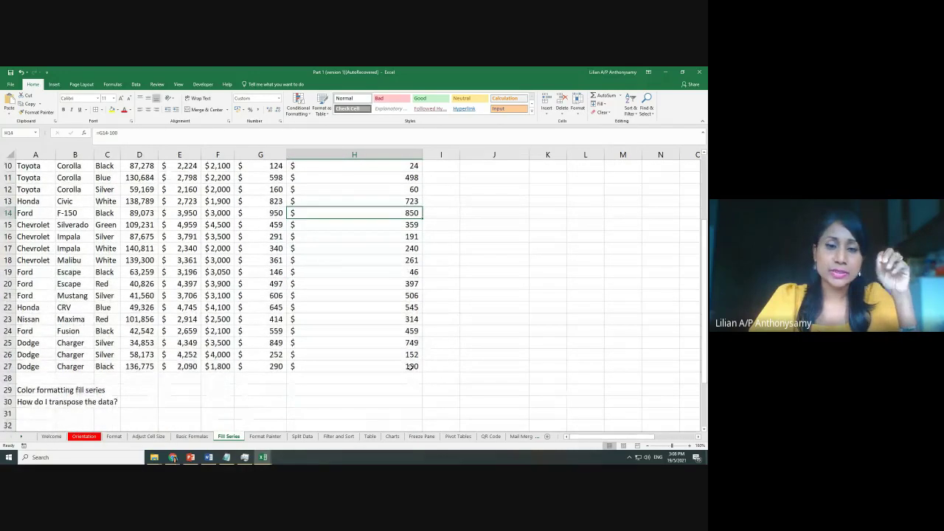
left_click_drag(410, 366, 402, 201)
scroll(412, 189, "down", 5)
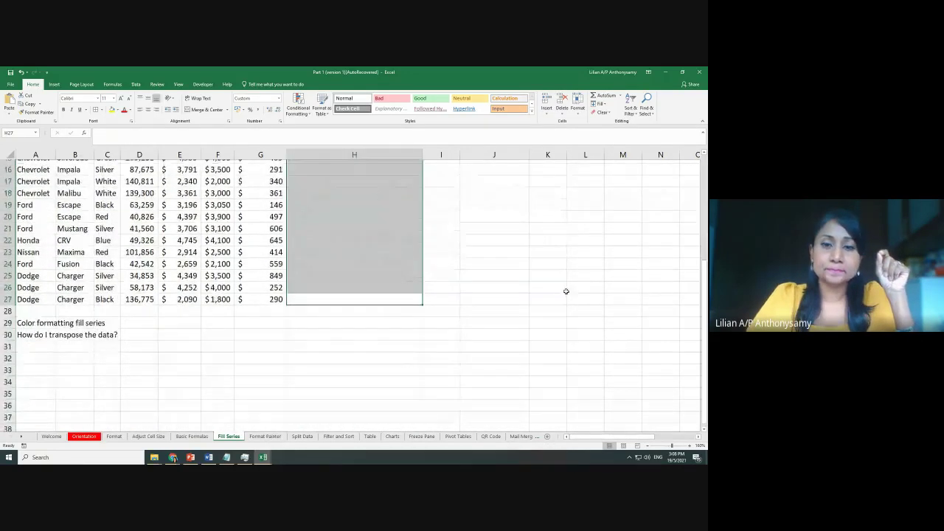
scroll(413, 192, "up", 5)
left_click(546, 284)
left_click(353, 199)
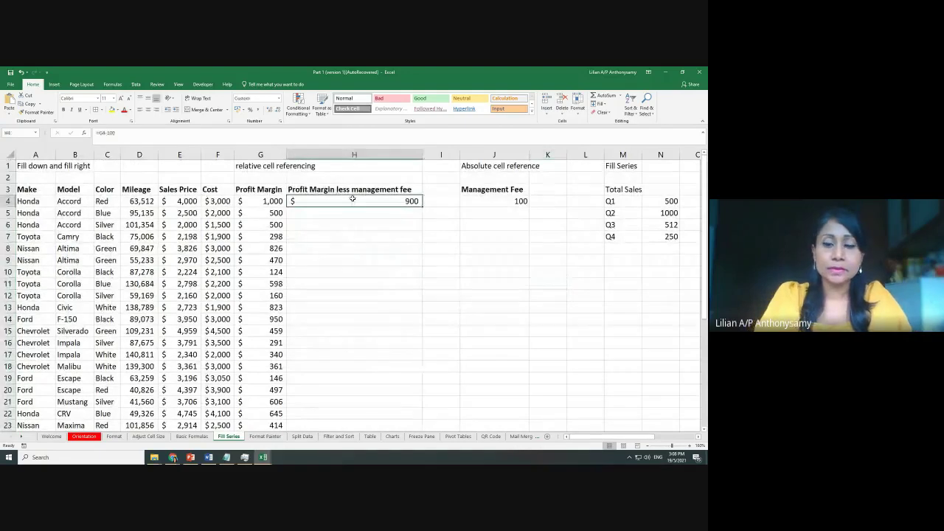
key("Delete")
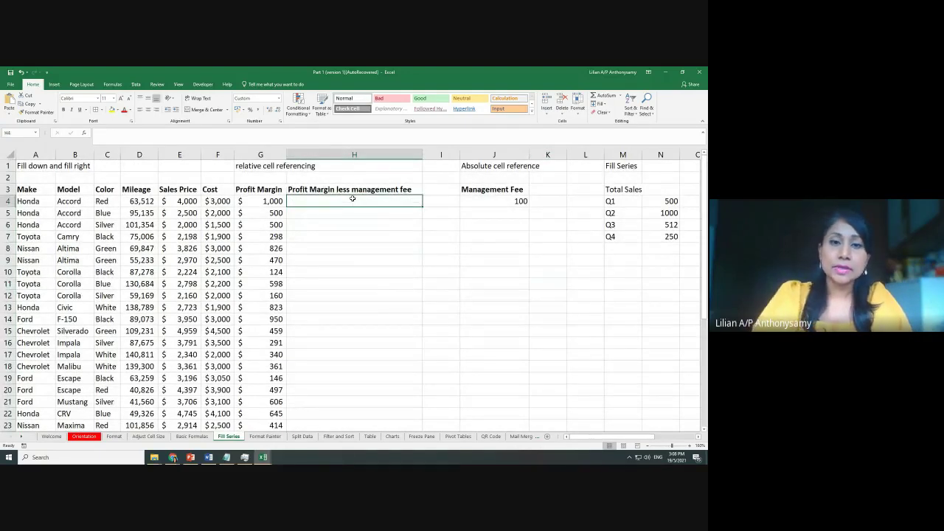
Enter =G4-J4 in H4 and fill it down column H
type("=")
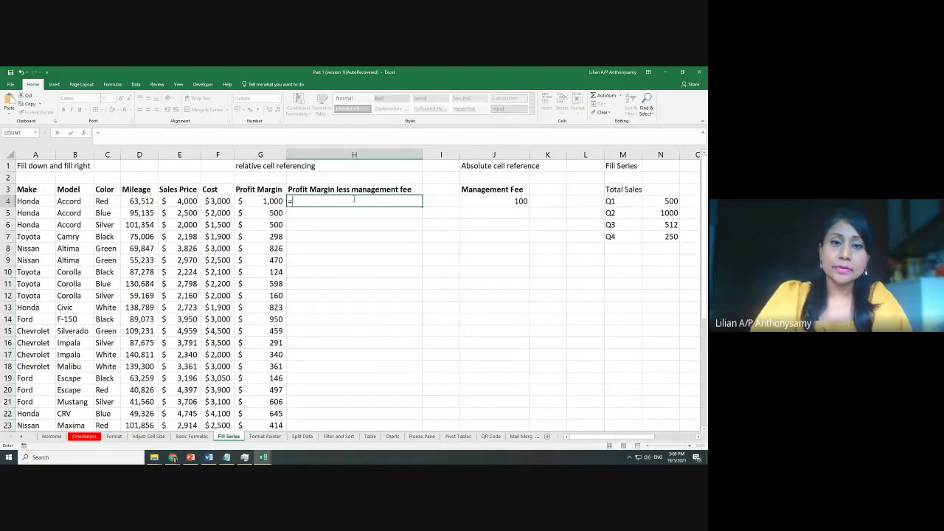
left_click(263, 201)
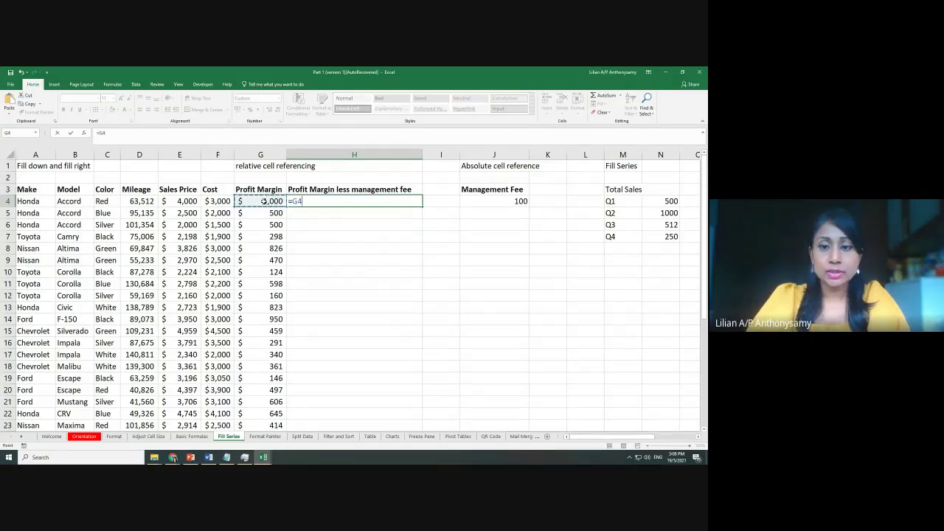
type("-")
left_click(493, 202)
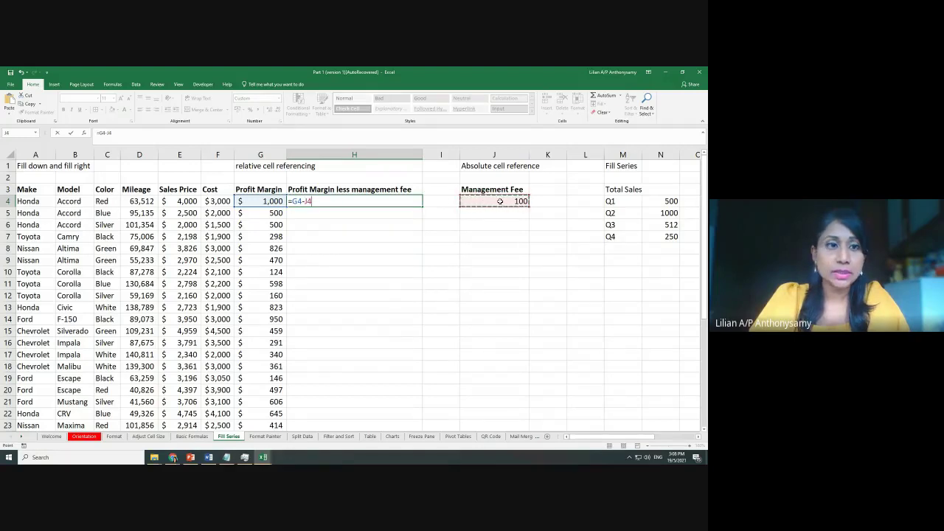
key("ctrl+Return")
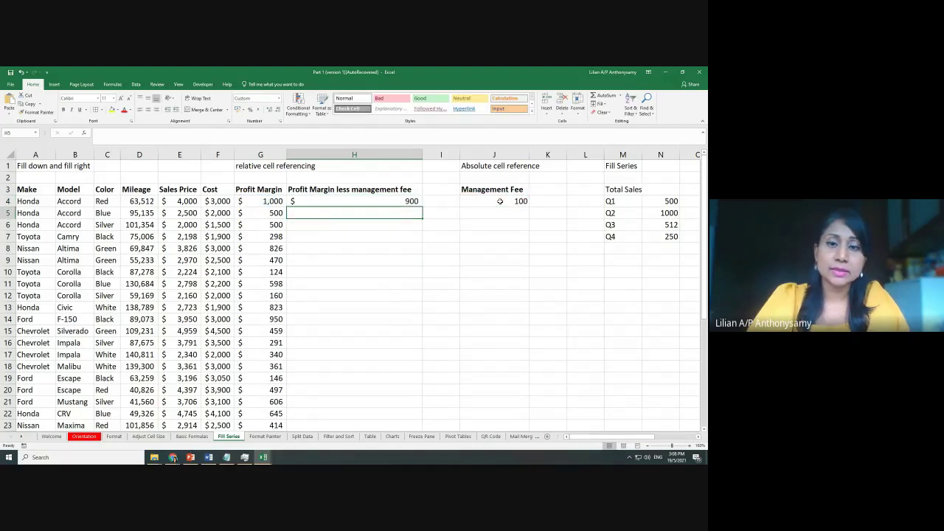
double_click(422, 208)
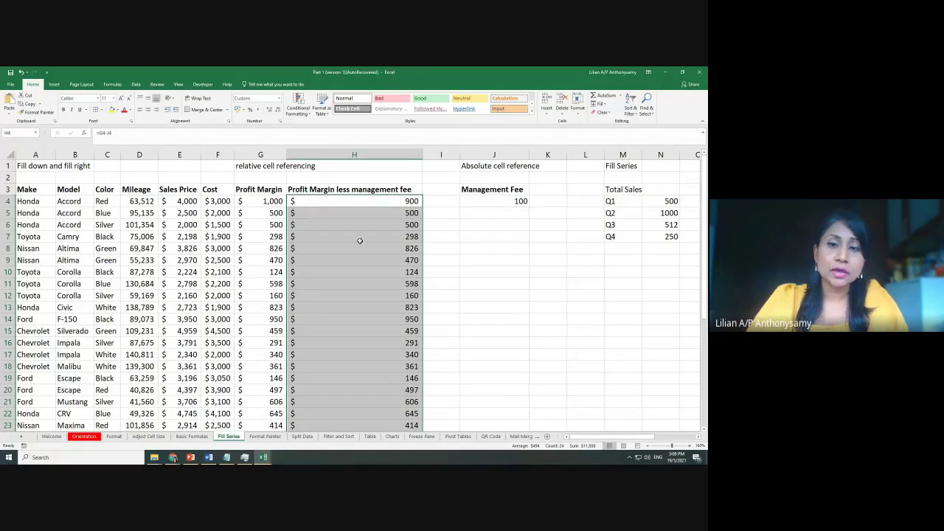
Inspect the H4 and H11 formulas, then clear the copies from H5:H27
left_click(348, 201)
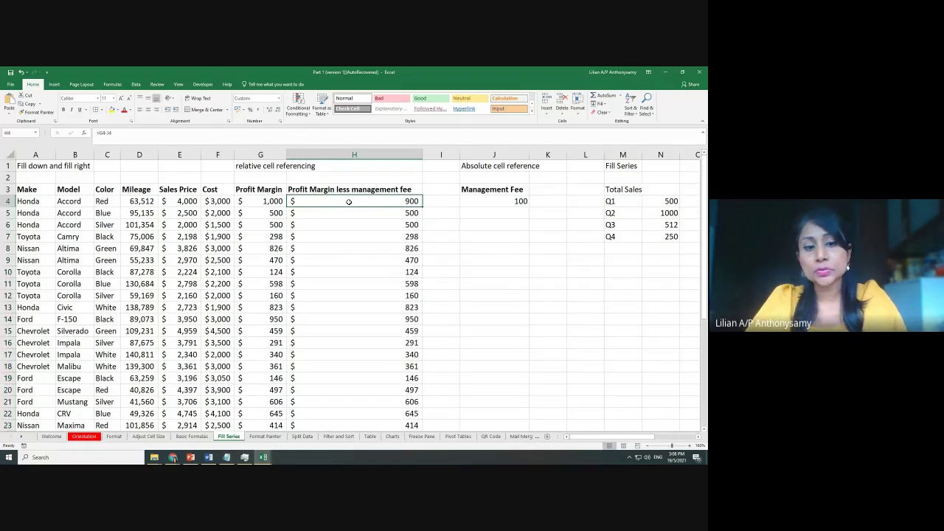
double_click(349, 201)
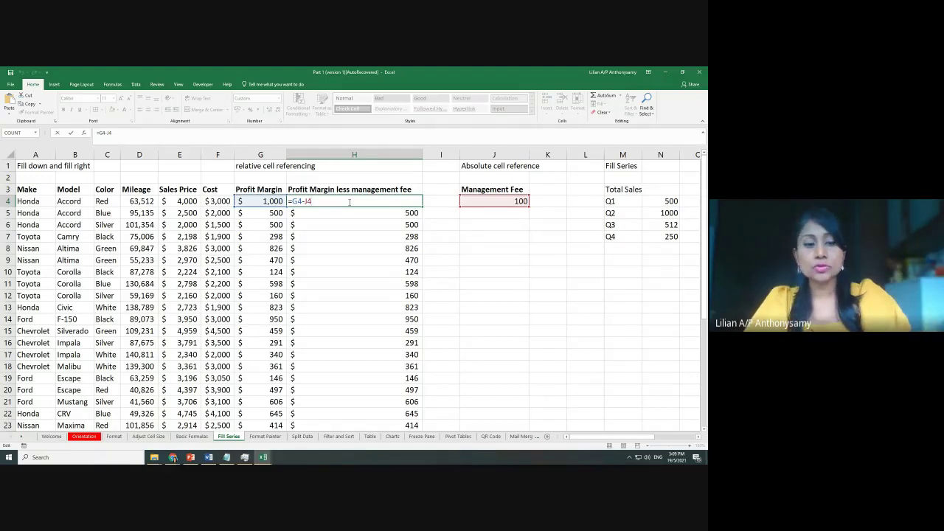
key("Escape")
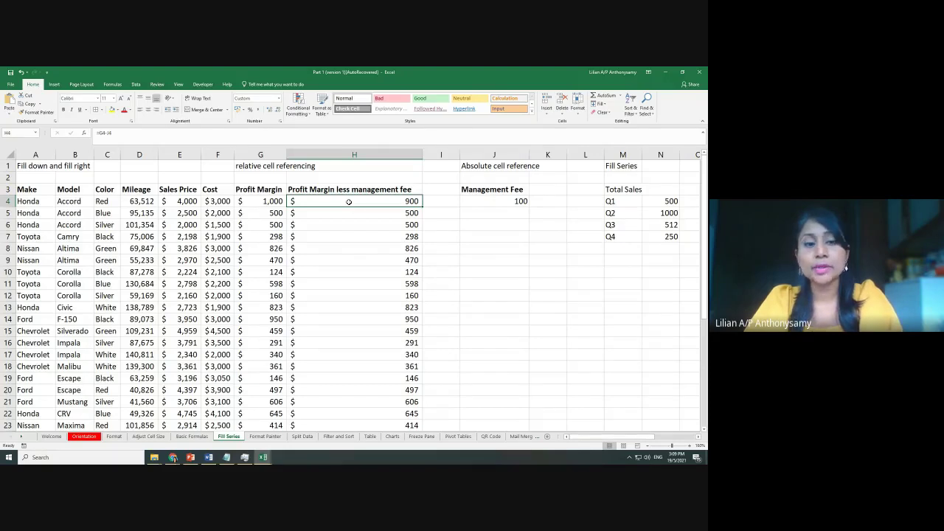
left_click(362, 287)
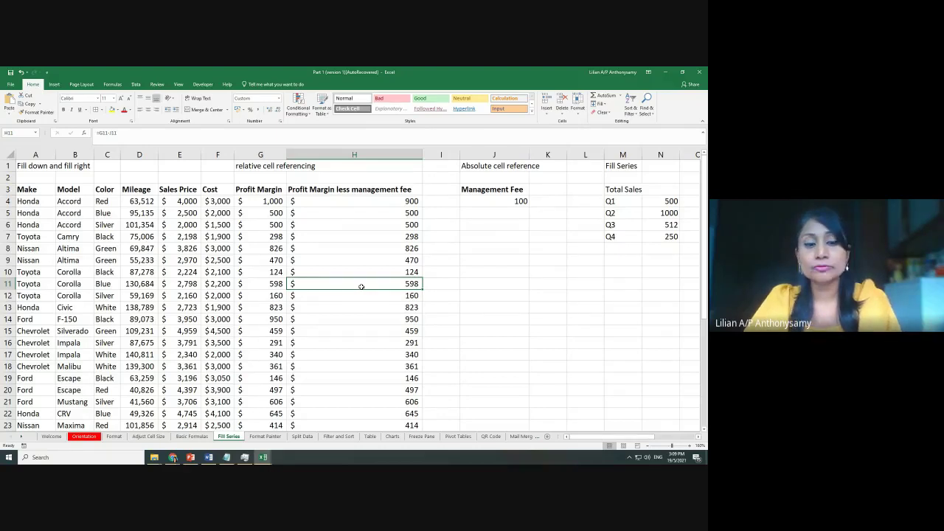
double_click(361, 287)
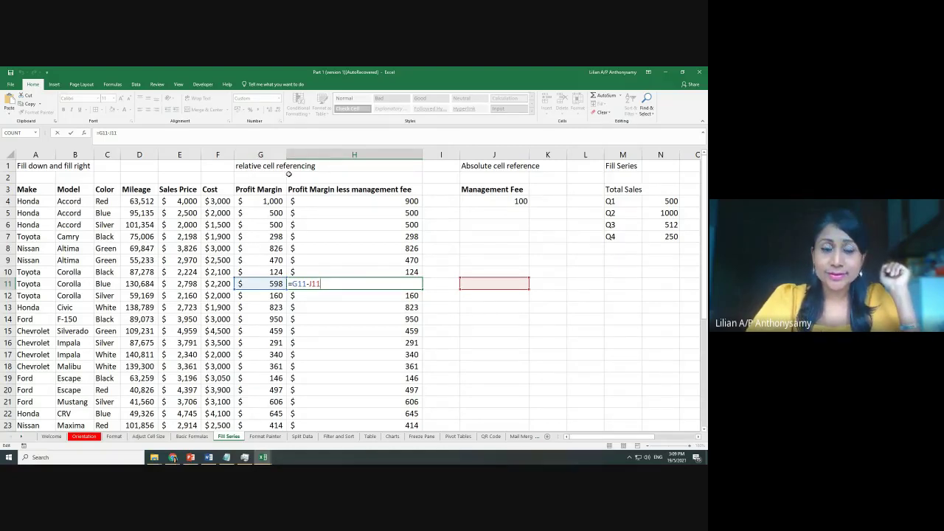
key("ctrl+Return")
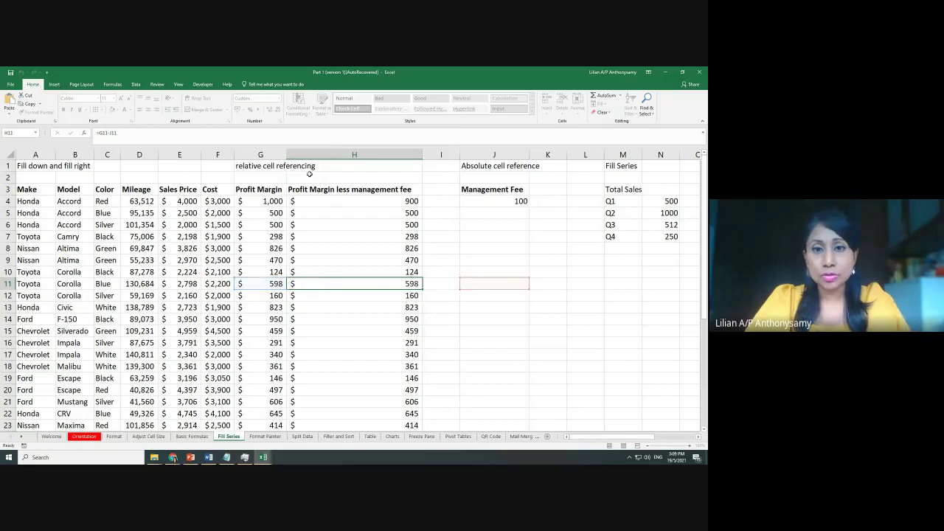
left_click_drag(371, 221, 386, 397)
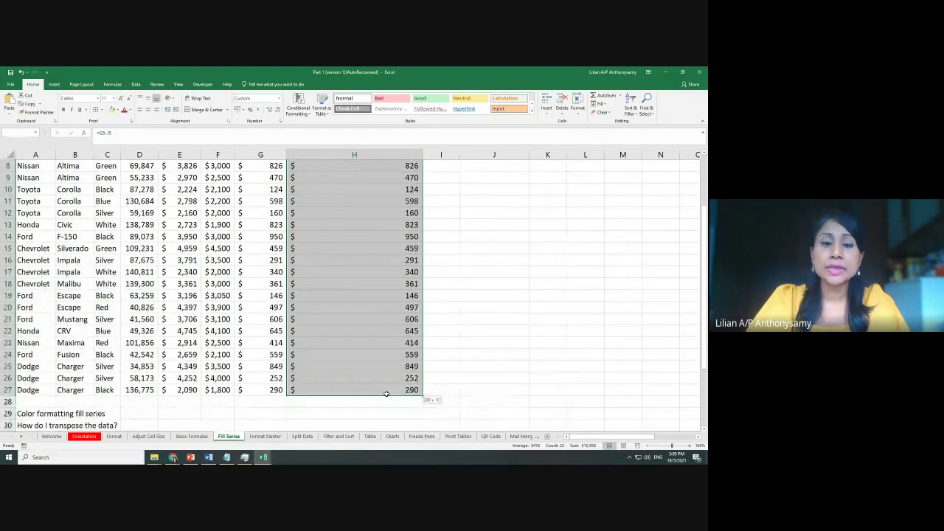
key("Delete")
Clear H4 and rebuild it as =G4-J4, subtracting the 100 fee in J4
left_click(468, 320)
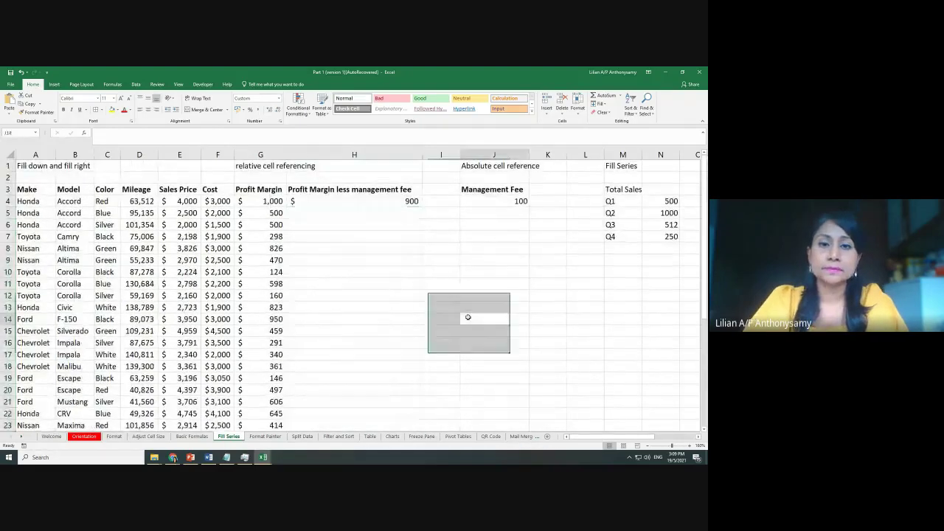
left_click(363, 201)
key("Delete")
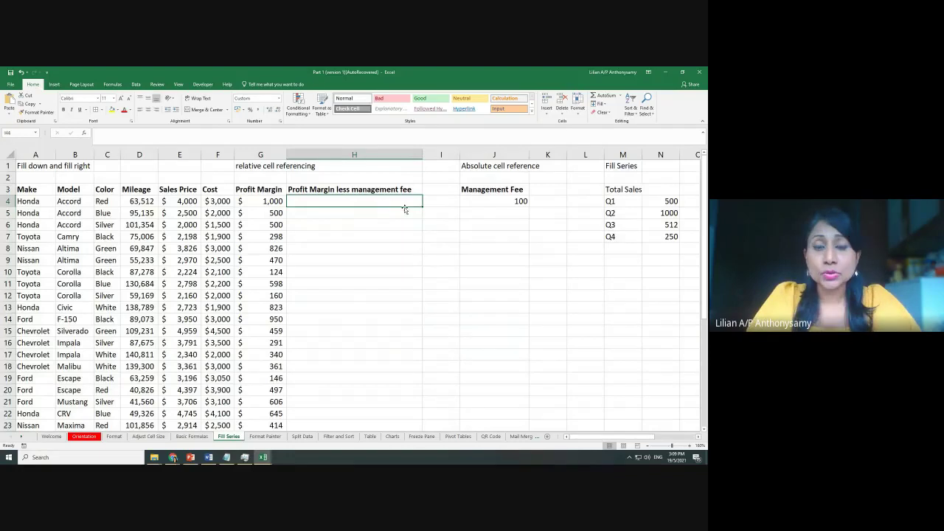
left_click(488, 202)
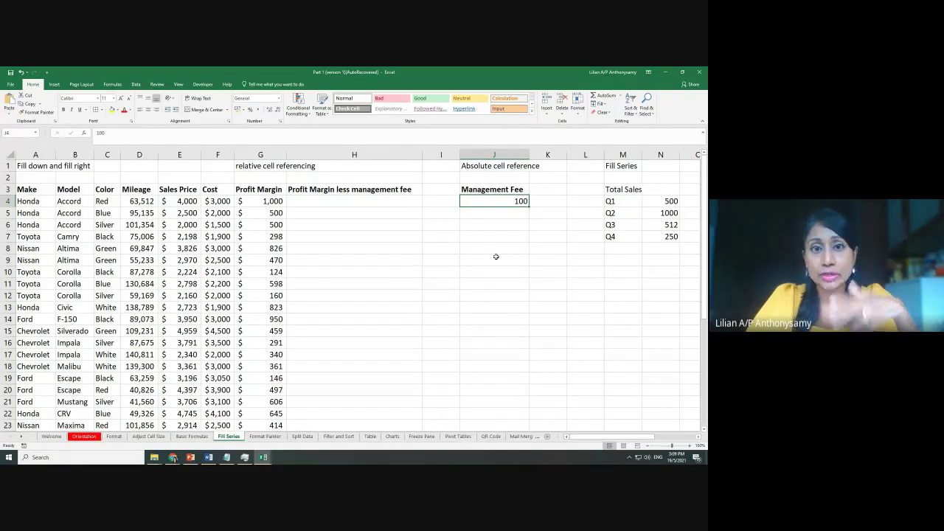
left_click(322, 204)
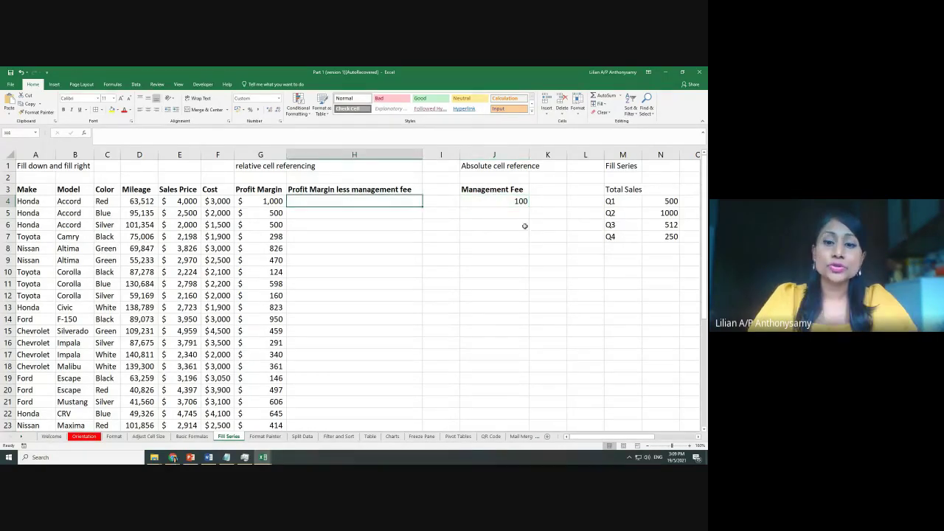
type("=")
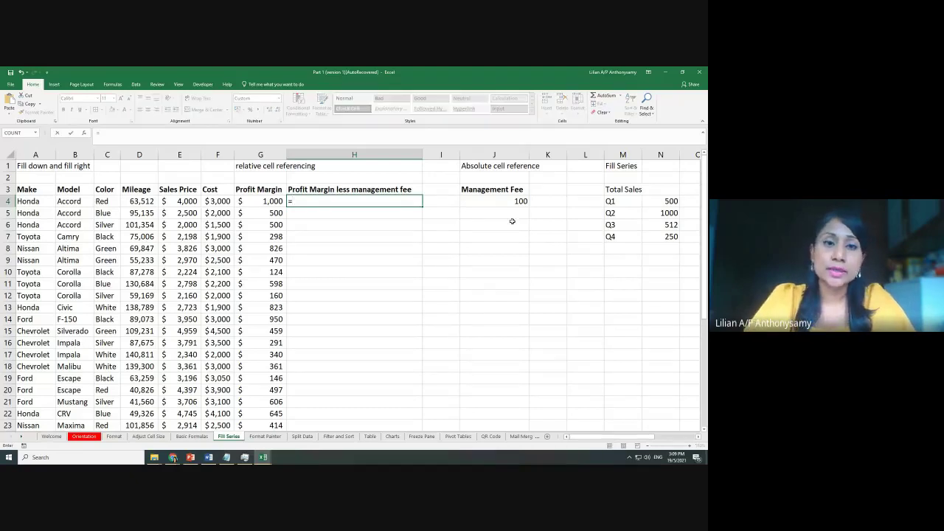
left_click(267, 203)
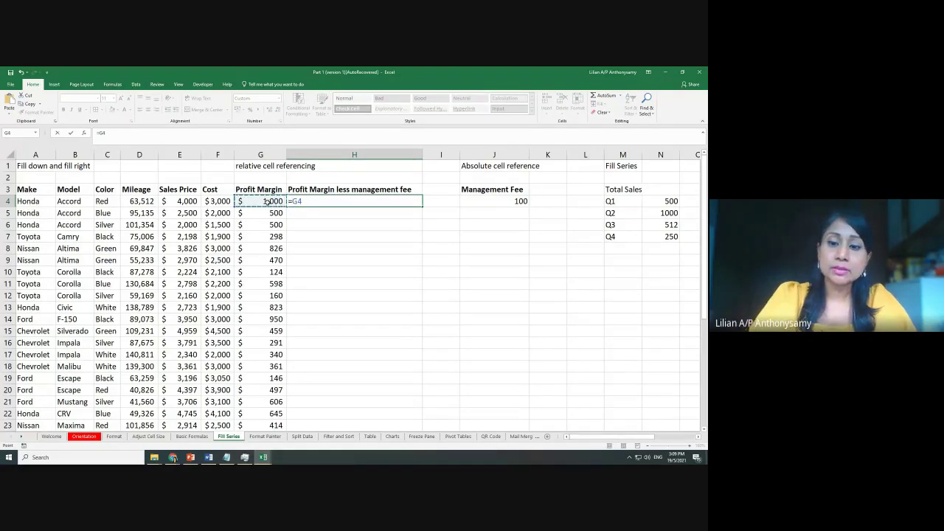
type("-")
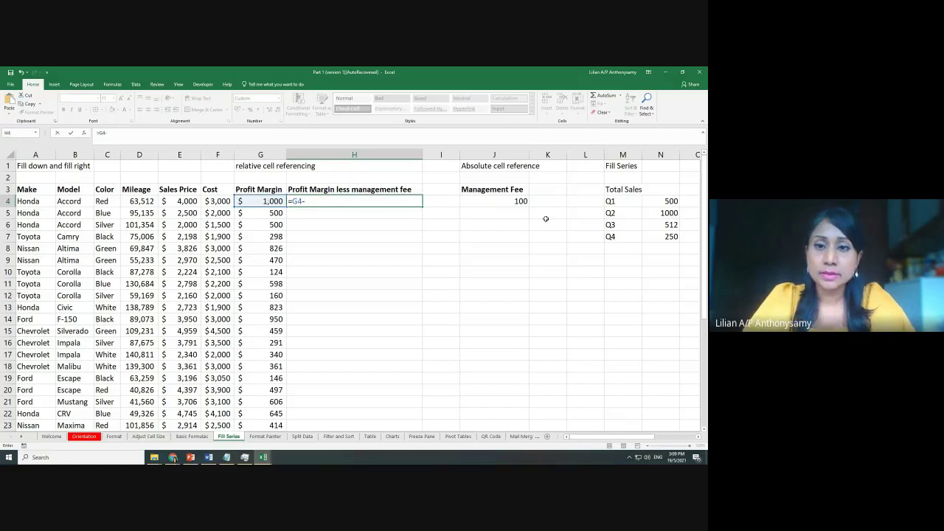
left_click(502, 201)
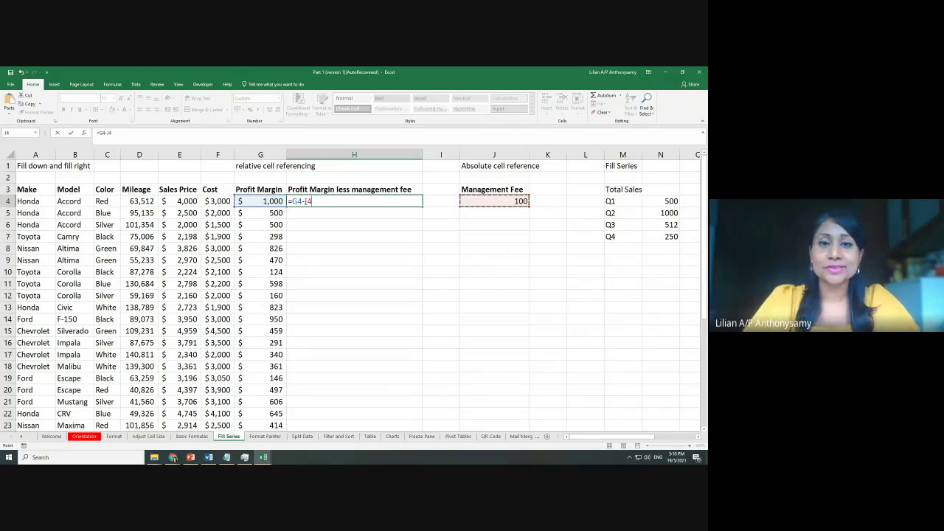
Lock the J4 reference in H4's formula so it reads =G4-$J$4
left_click(305, 201)
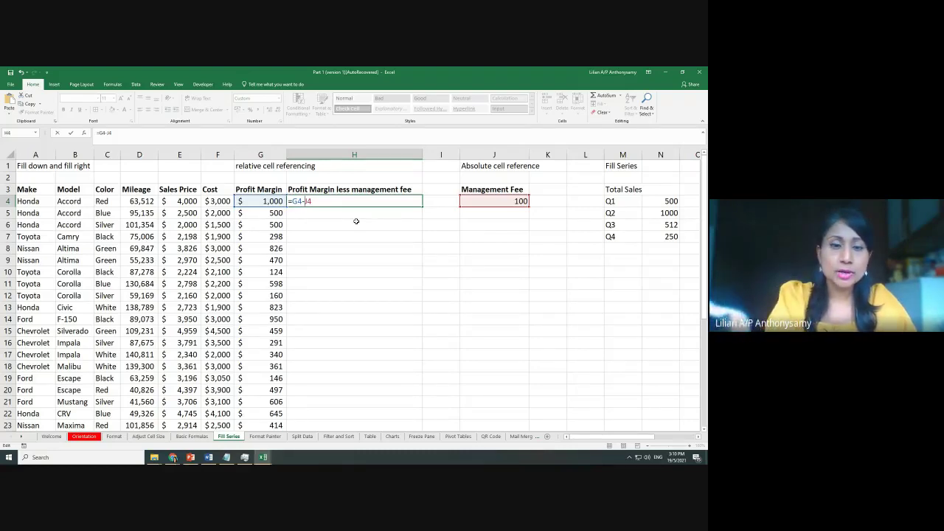
type("$")
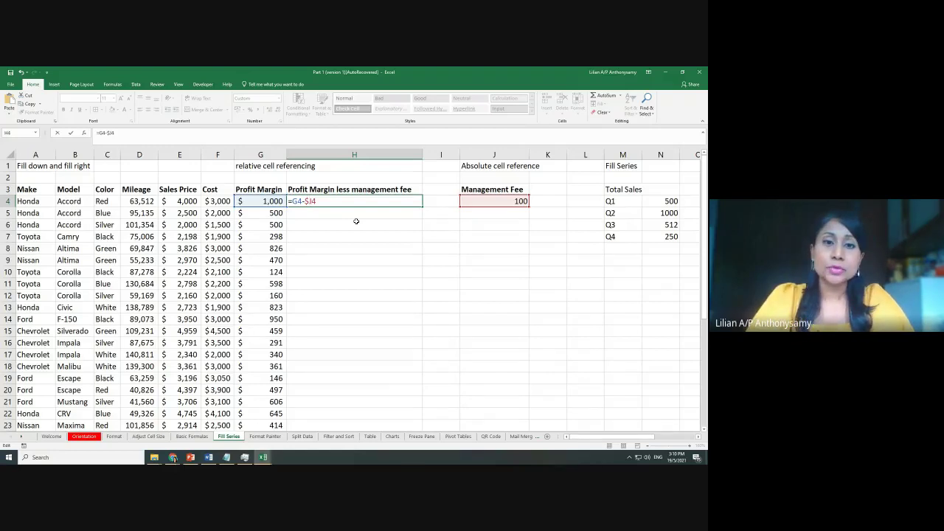
type("$")
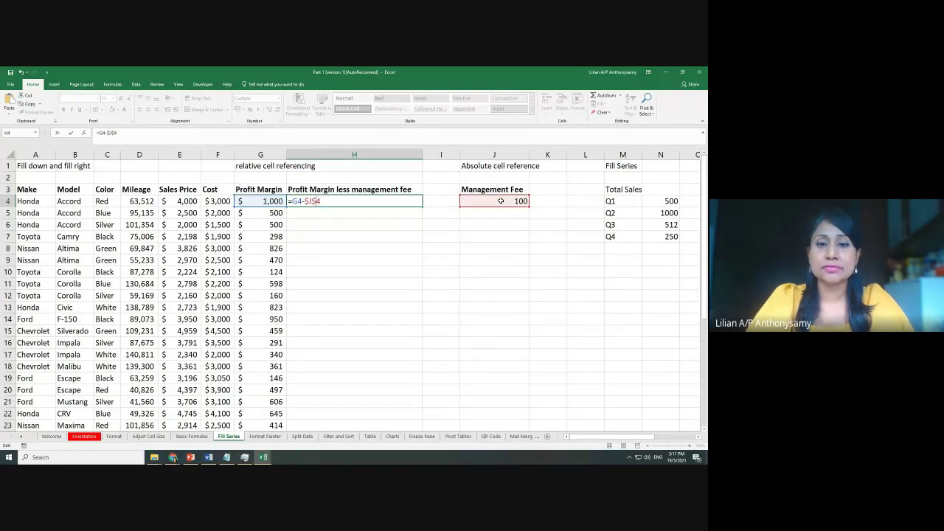
Commit =G4-$J$4 in H4 and copy it down column H
key("Return")
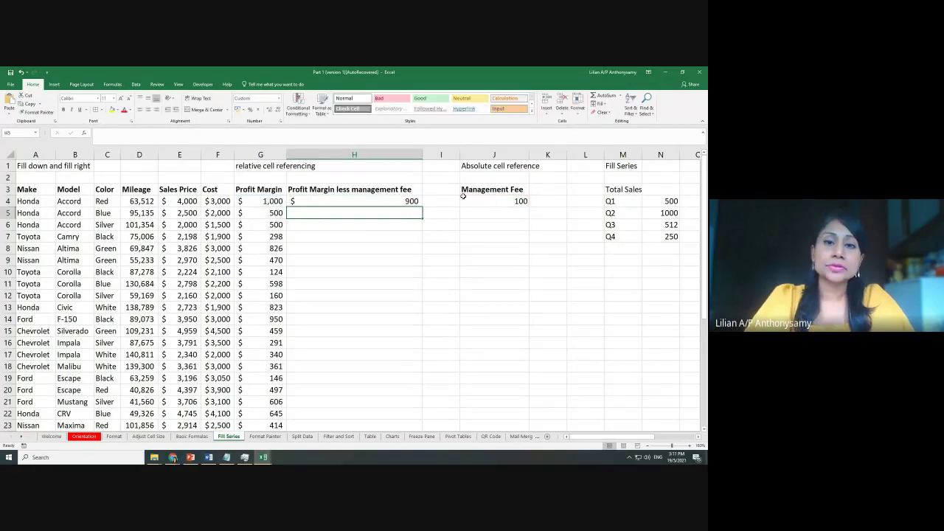
left_click(413, 198)
double_click(423, 207)
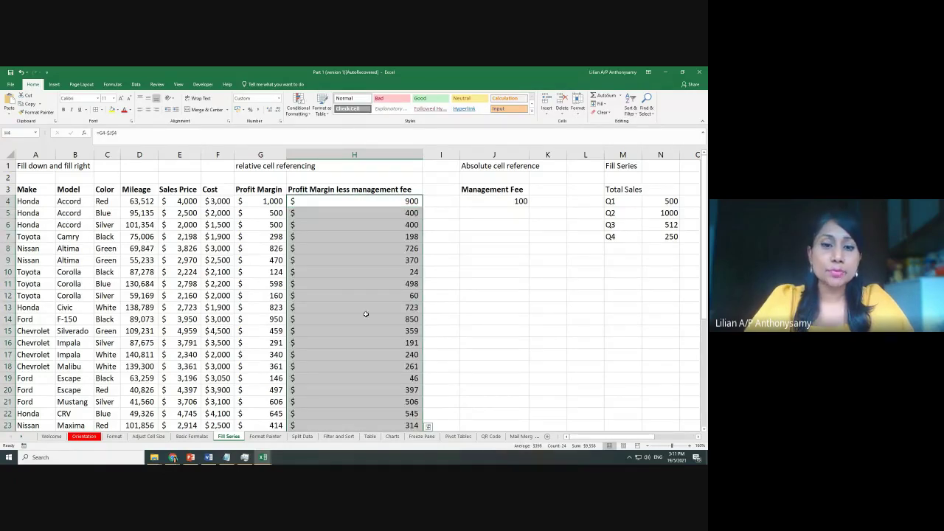
Check that the copied formulas in H16 and H10 still reference $J$4
left_click(342, 342)
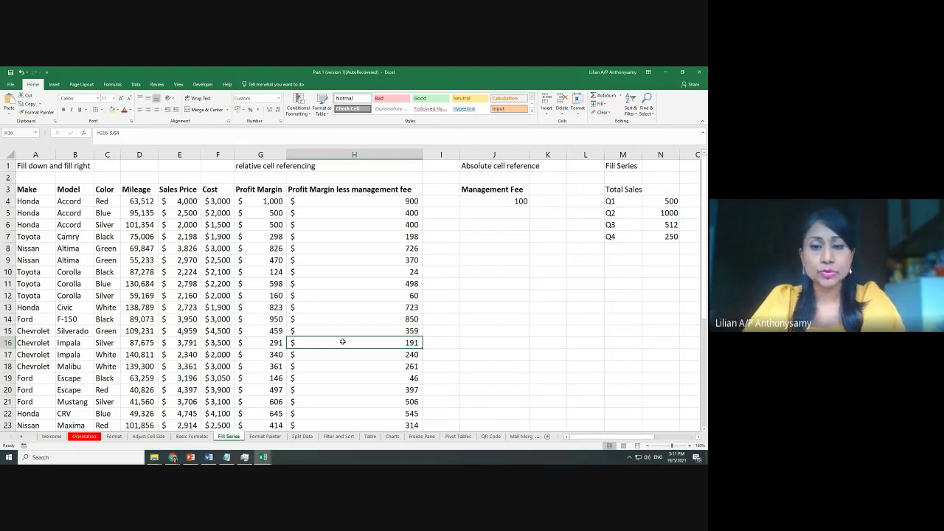
double_click(343, 342)
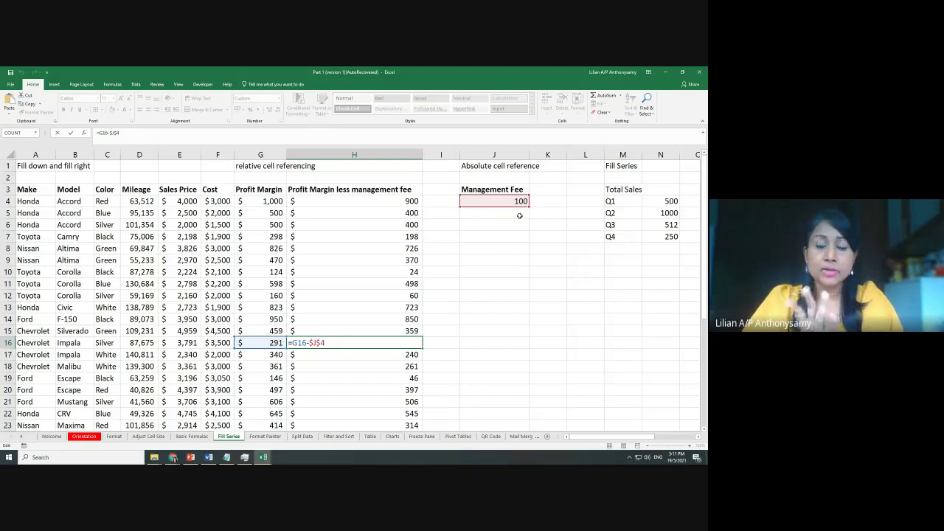
left_click(350, 271)
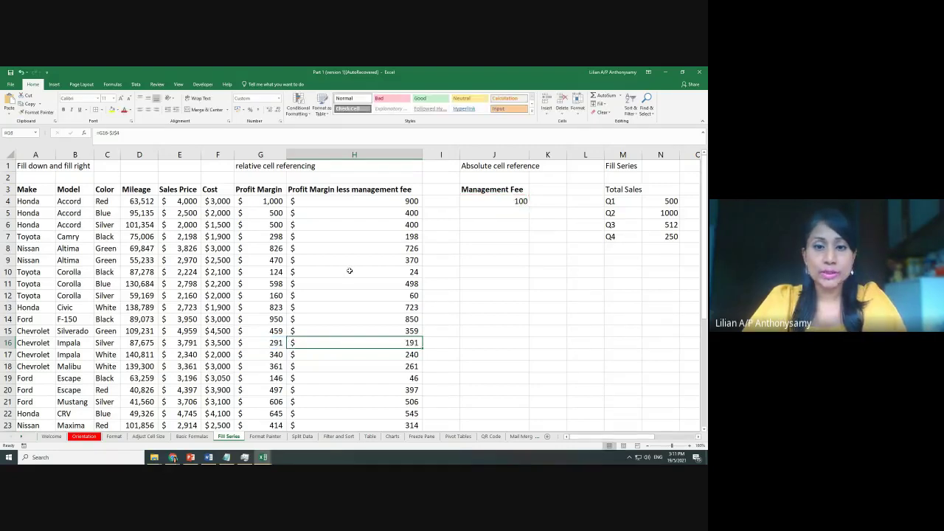
double_click(350, 271)
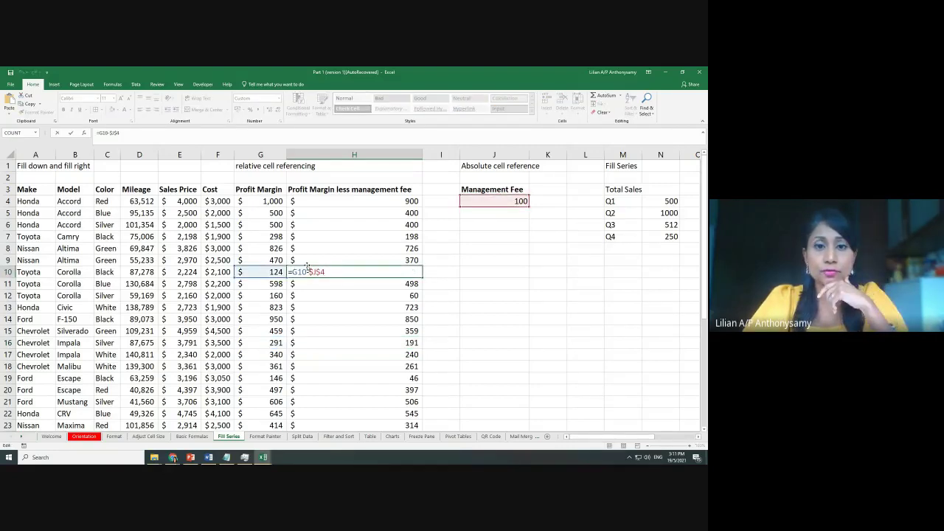
key("ctrl+Return")
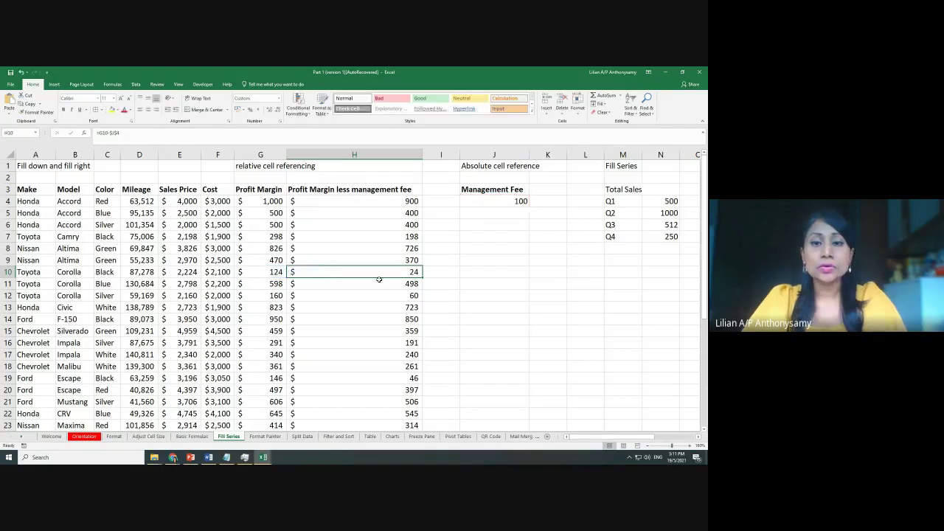
Clear the fee-deducted results from column H, H4 downward
left_click(450, 295)
scroll(404, 402, "down", 2)
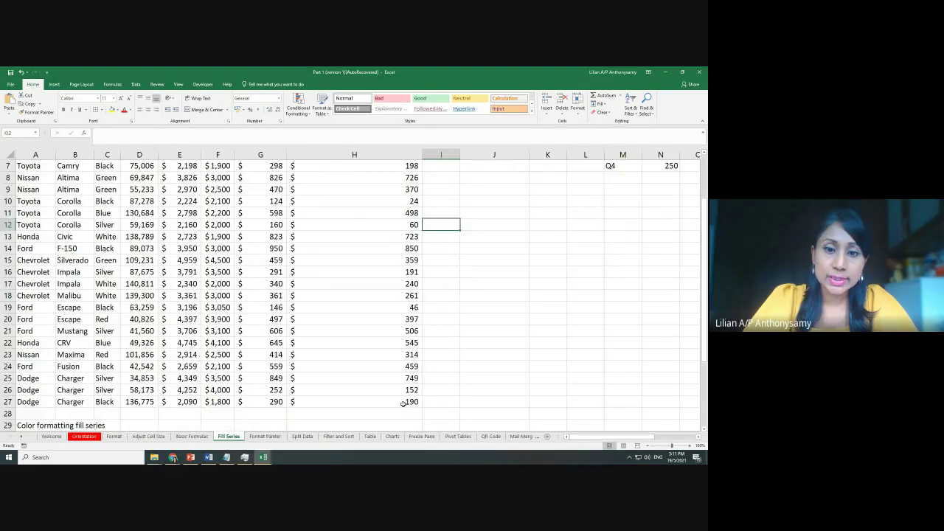
mouse_move(403, 402)
left_mouse_down()
mouse_move(403, 158)
mouse_move(403, 191)
mouse_move(402, 177)
left_mouse_up()
key("Delete")
scroll(403, 177, "down", 4)
scroll(403, 177, "up", 5)
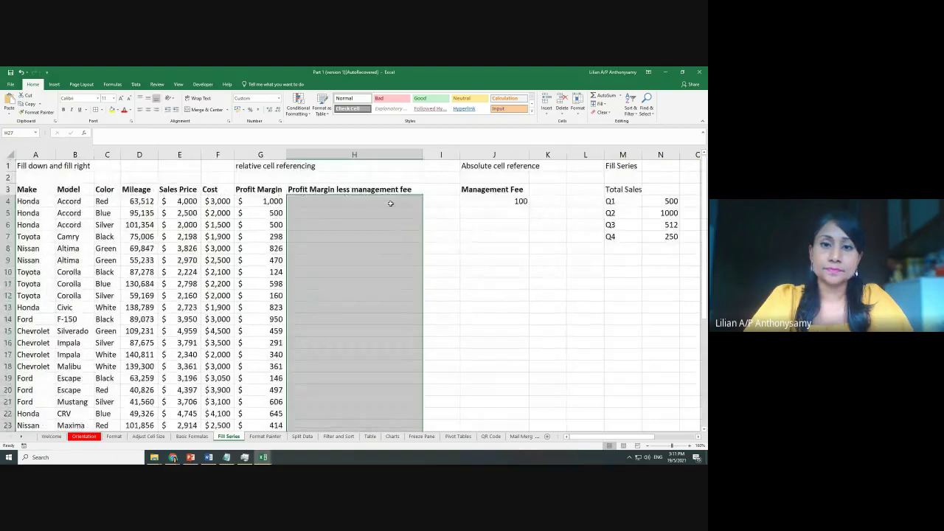
Enter =G4-J4 in H4, cycling F4 until it reads =G4-$J$4, showing $900
left_click(391, 202)
type("=")
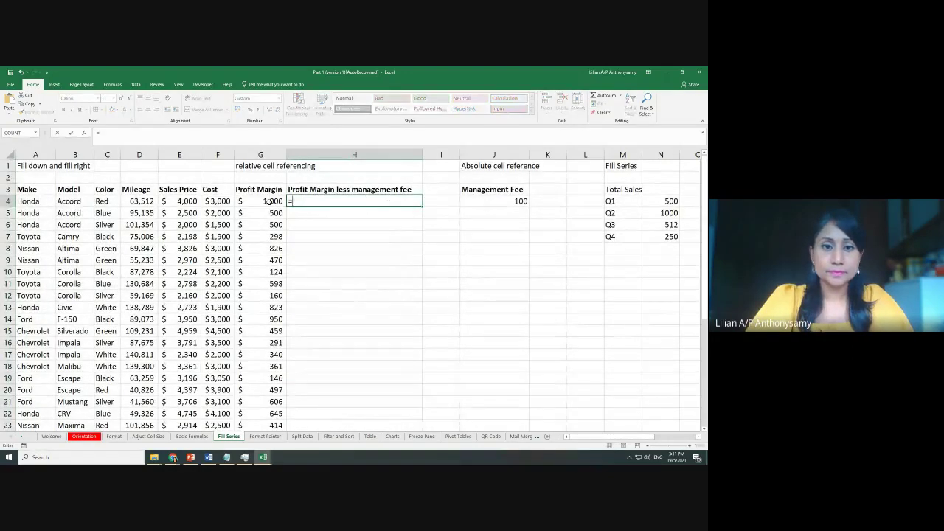
left_click(268, 202)
type("-")
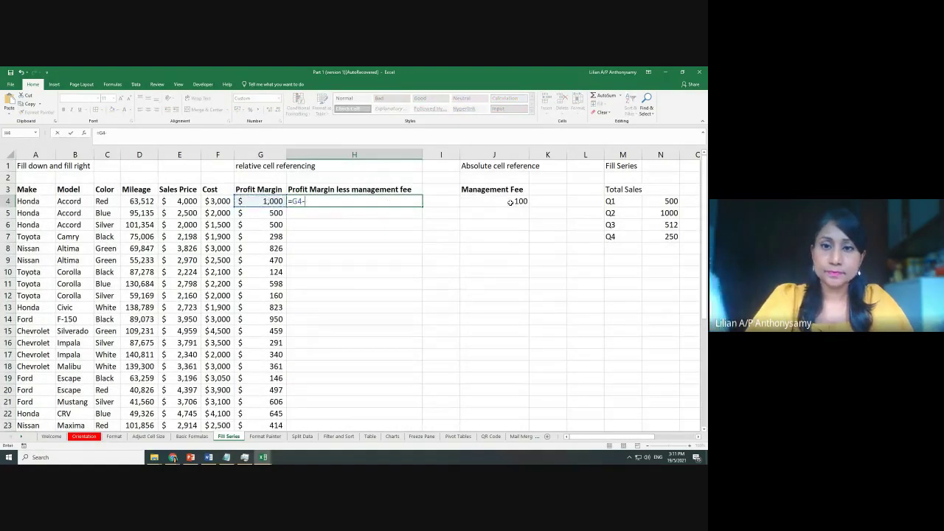
left_click(509, 201)
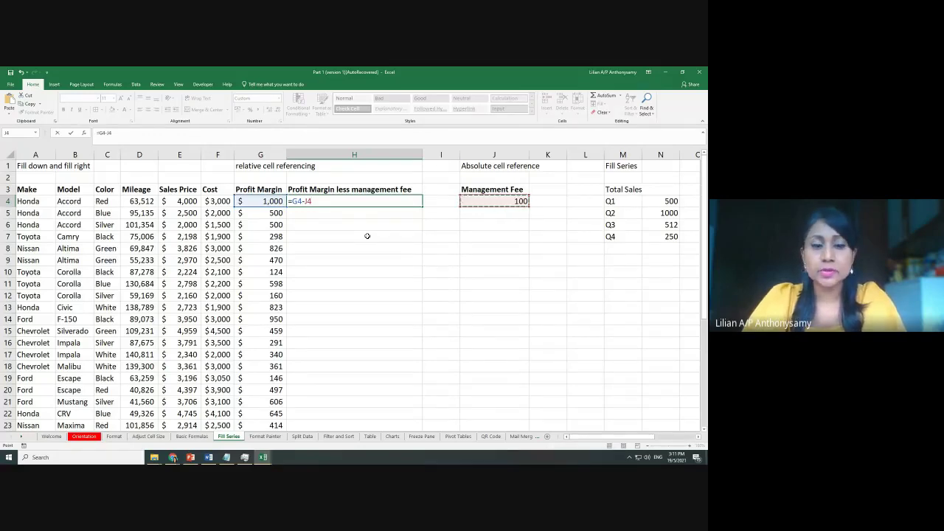
key("F4")
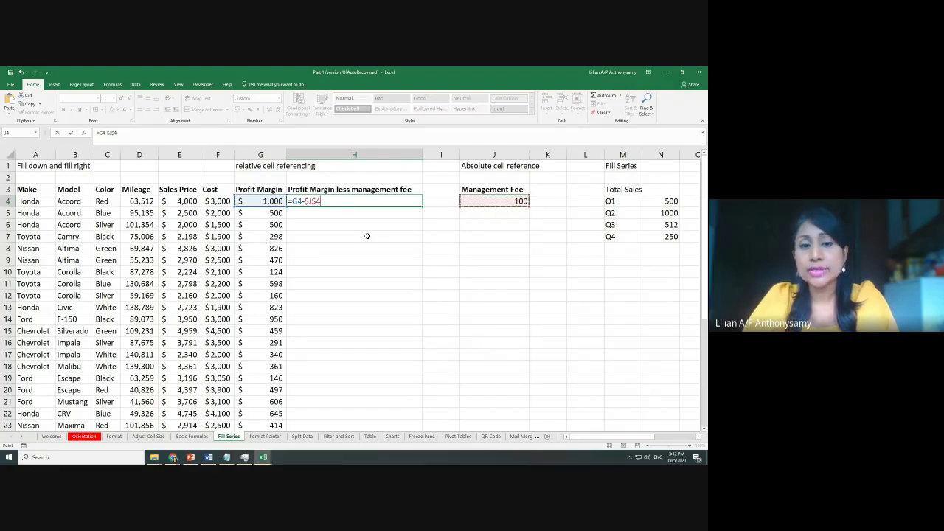
key("F4")
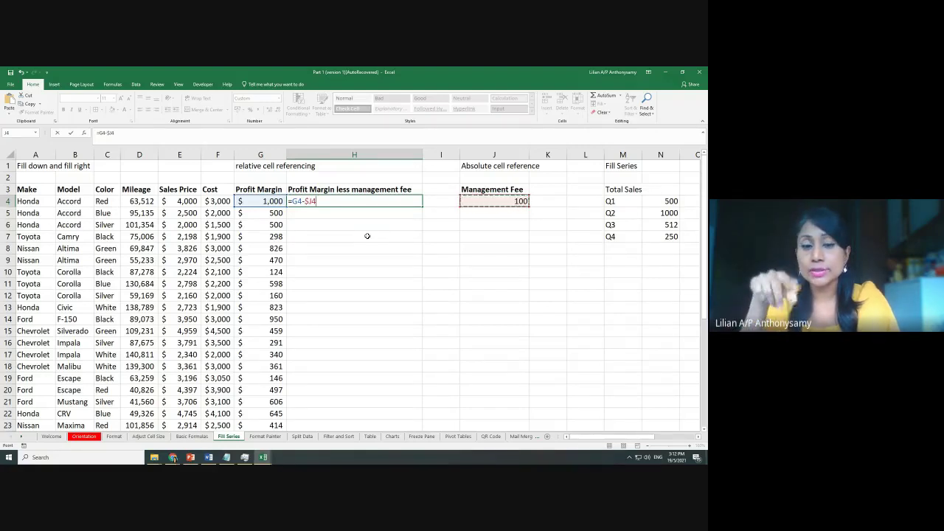
key("F4")
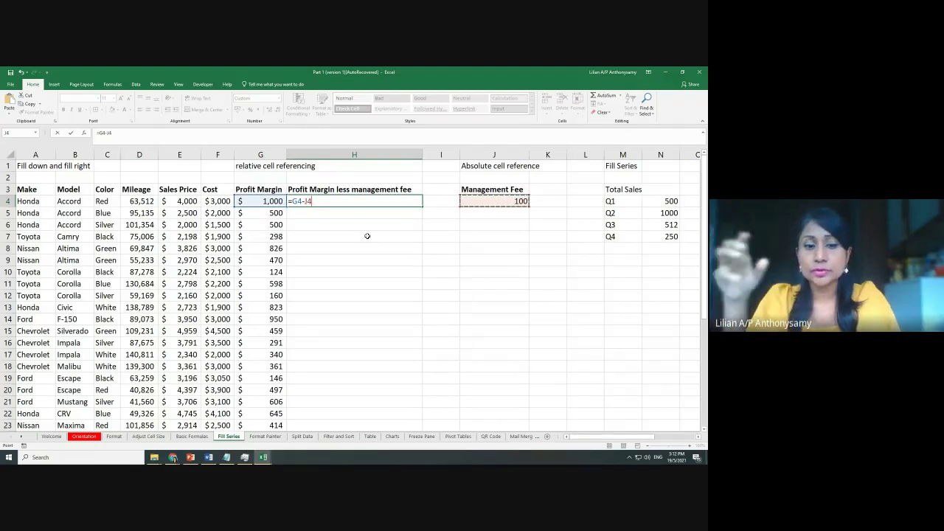
key("F4")
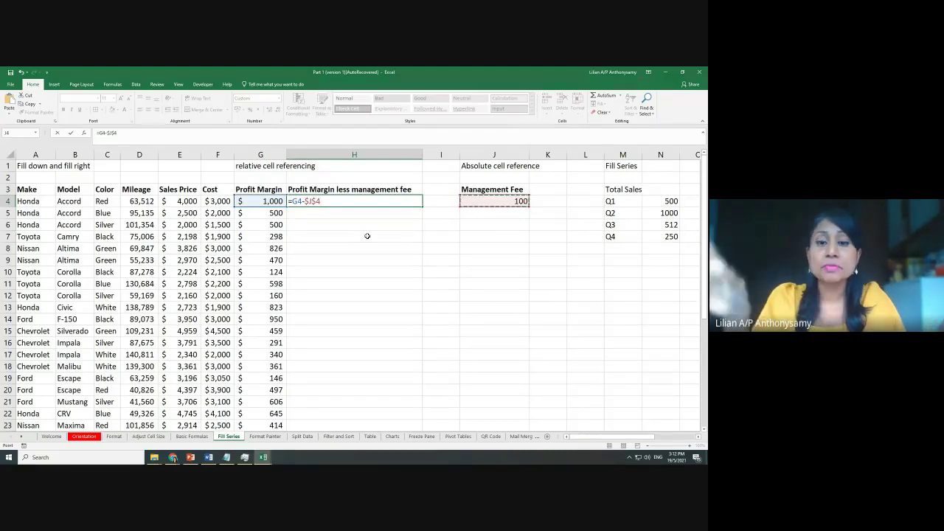
key("Return")
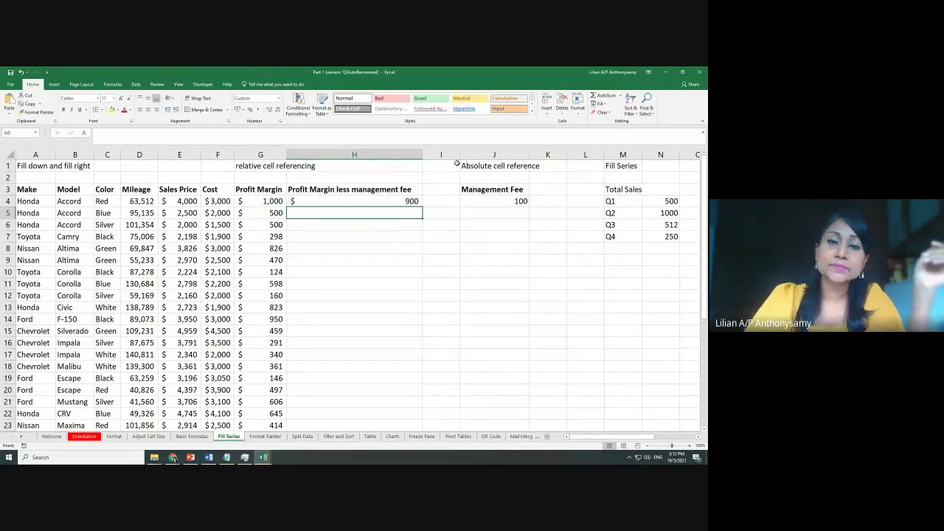
Copy H4's =G4-$J$4 formula down column H, giving 900, 400, 400, 198 and onward
left_click(404, 204)
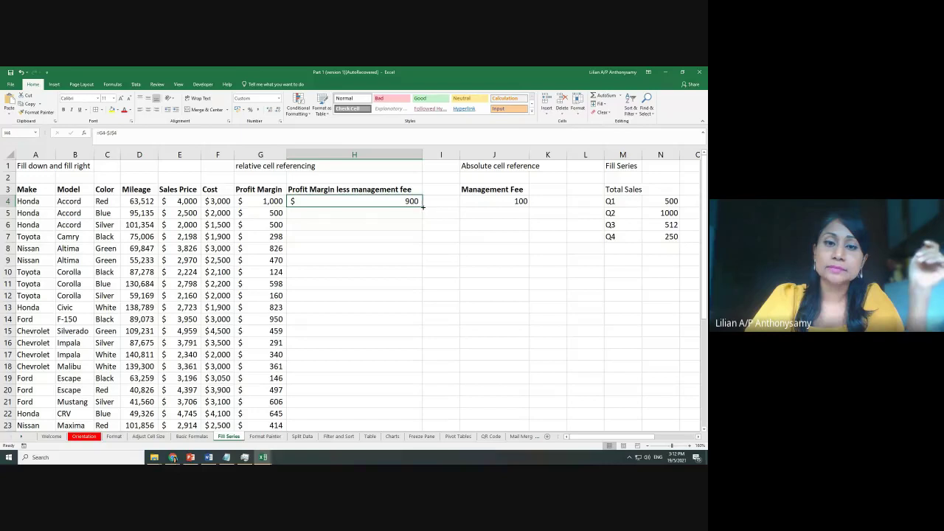
double_click(423, 207)
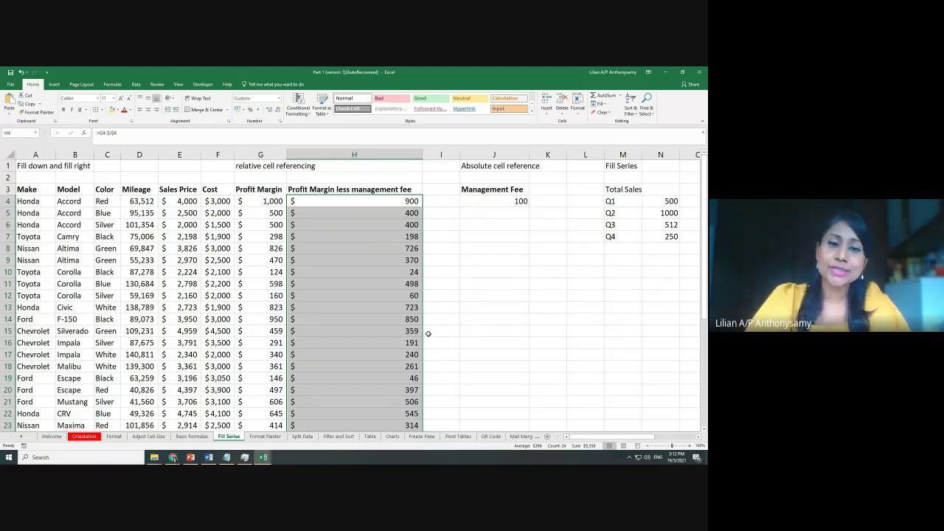
left_click(392, 260)
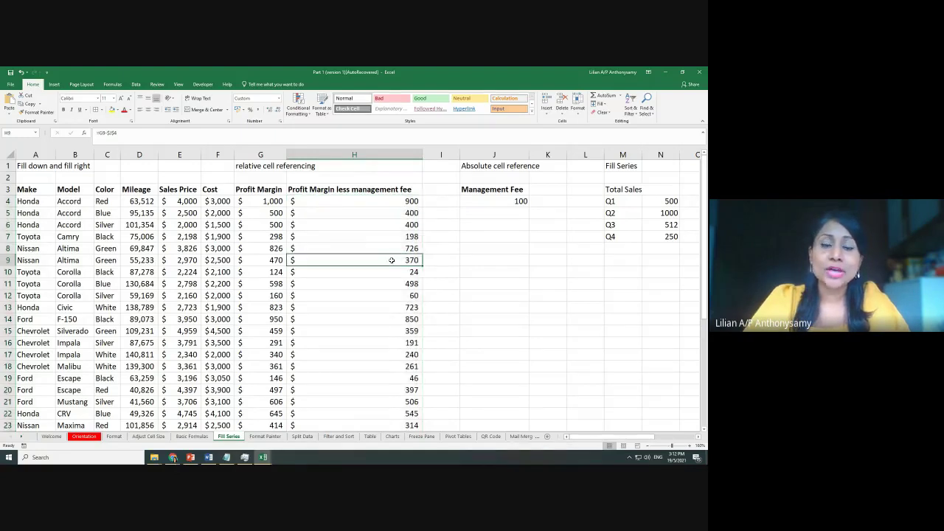
left_click(392, 204)
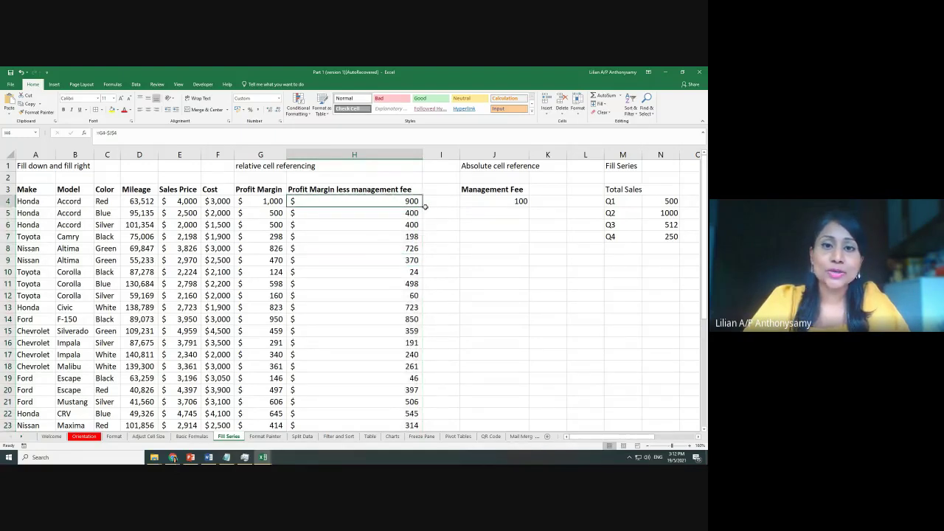
double_click(423, 208)
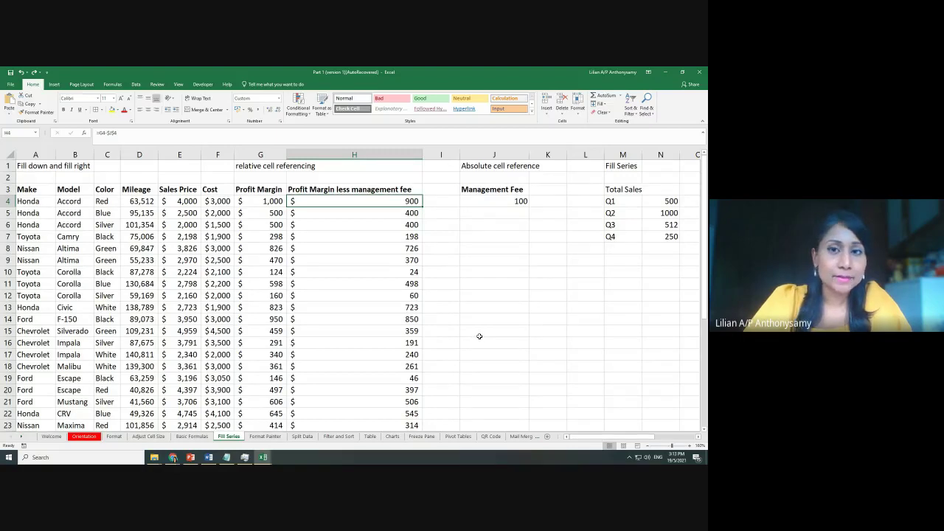
Look over the Fill Series examples and select the Monday cell T2
scroll(509, 336, "down", 2)
scroll(509, 334, "up", 2)
scroll(497, 333, "down", 4)
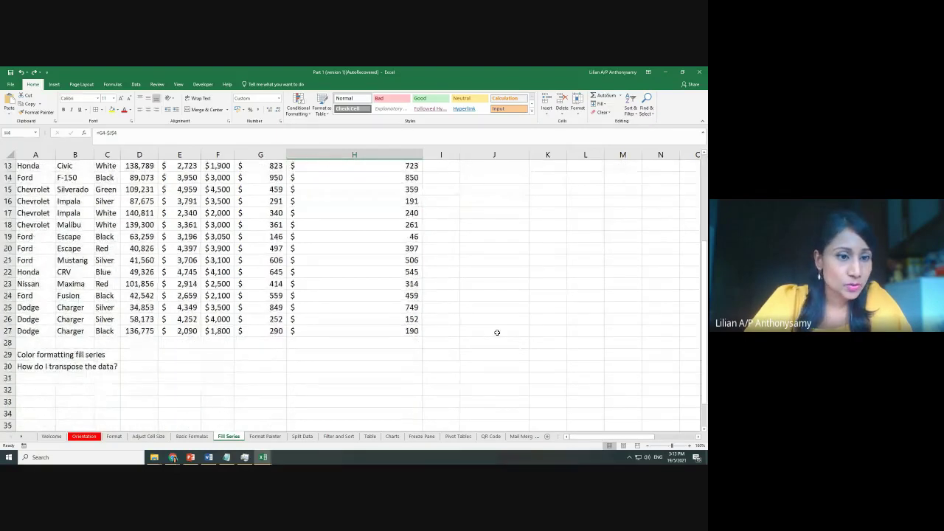
left_click(24, 355)
left_click(249, 364)
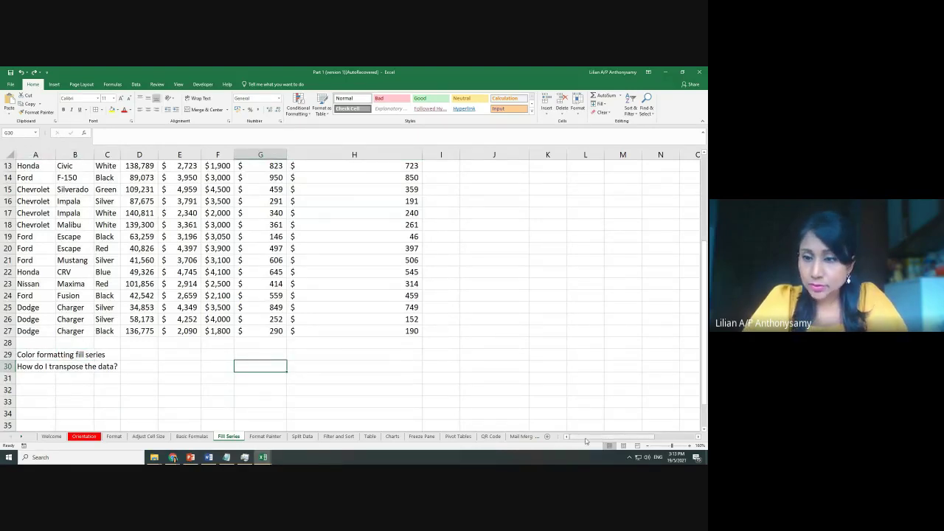
left_click_drag(586, 437, 628, 436)
scroll(510, 331, "up", 4)
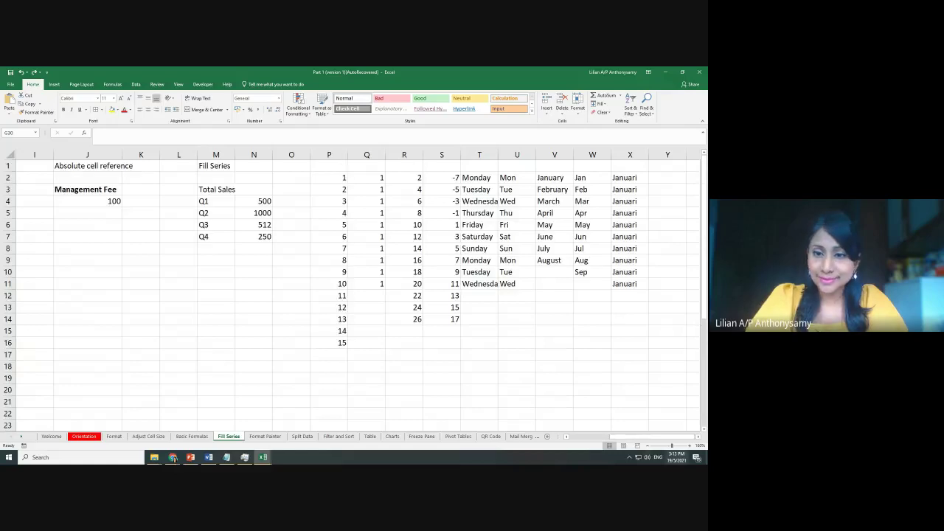
mouse_move(640, 440)
left_mouse_down()
mouse_move(623, 441)
mouse_move(640, 440)
left_mouse_up()
left_click(516, 355)
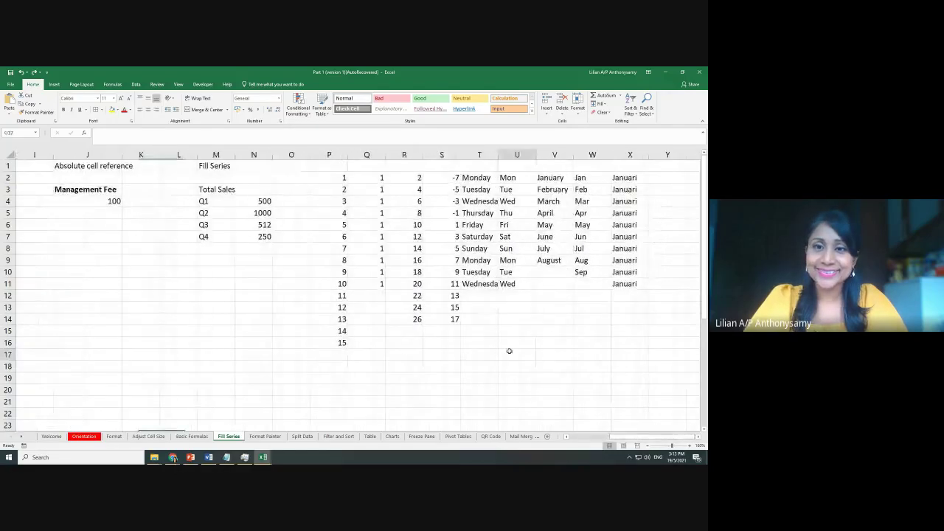
left_click(485, 179)
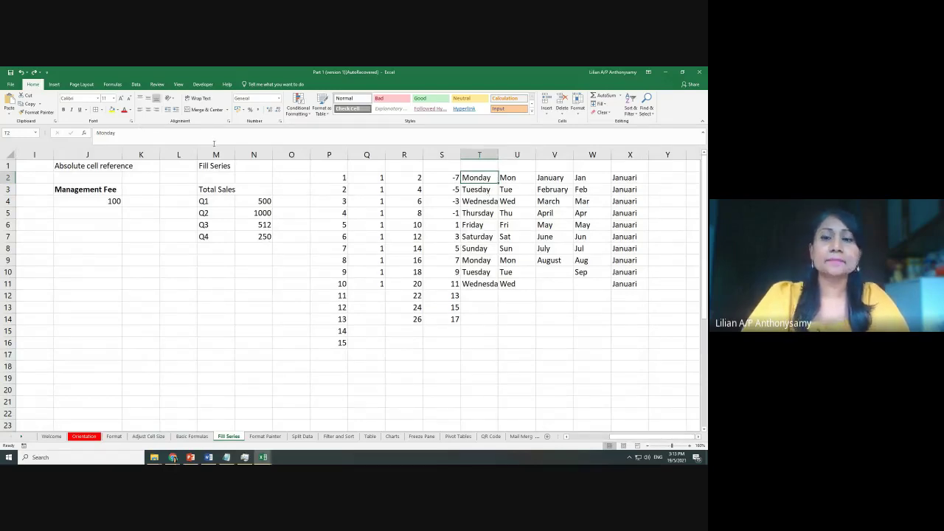
In the Notepad notes, add a new line 'formatting -'
left_click(233, 456)
key("Return")
type("formatting -")
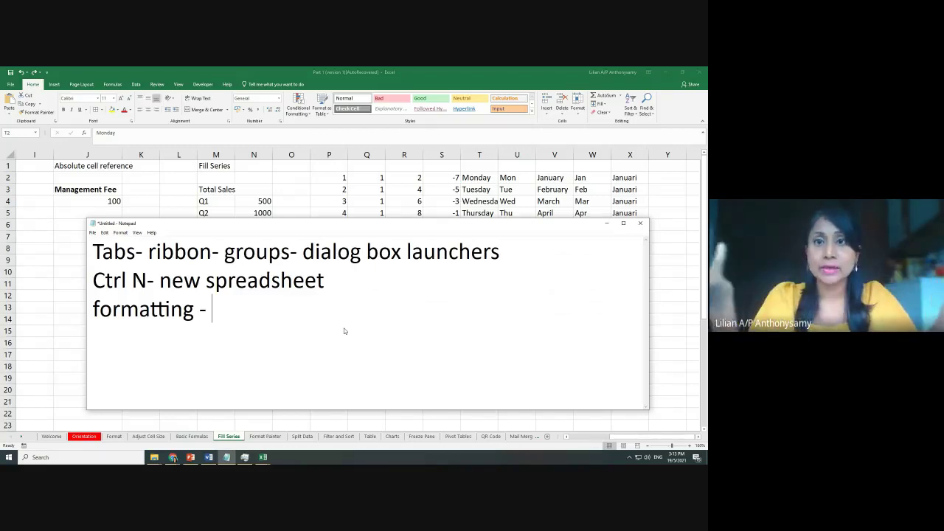
Minimize Notepad to bring back Excel's Fill Series sheet
left_click(606, 223)
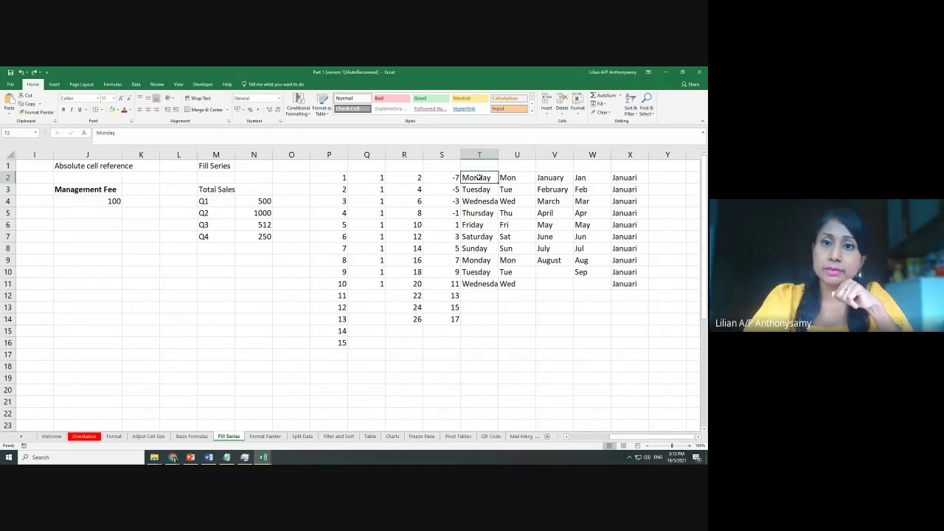
Fill Monday in T2 yellow and Tuesday in T3 light blue
left_click(112, 109)
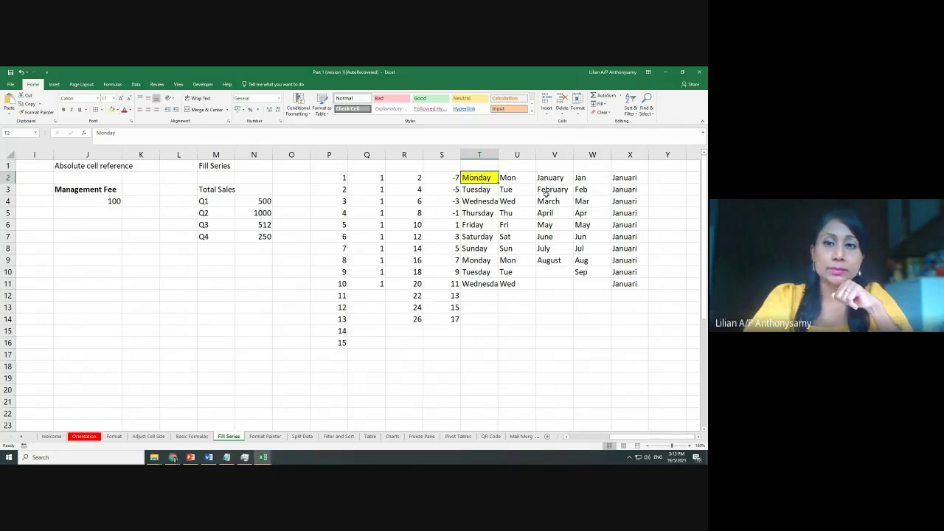
left_click(477, 190)
left_click(117, 110)
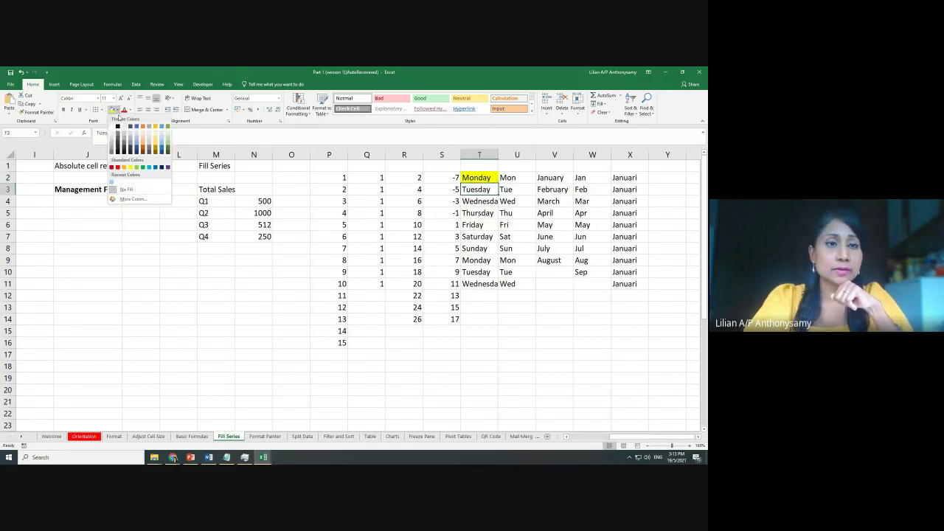
left_click(161, 131)
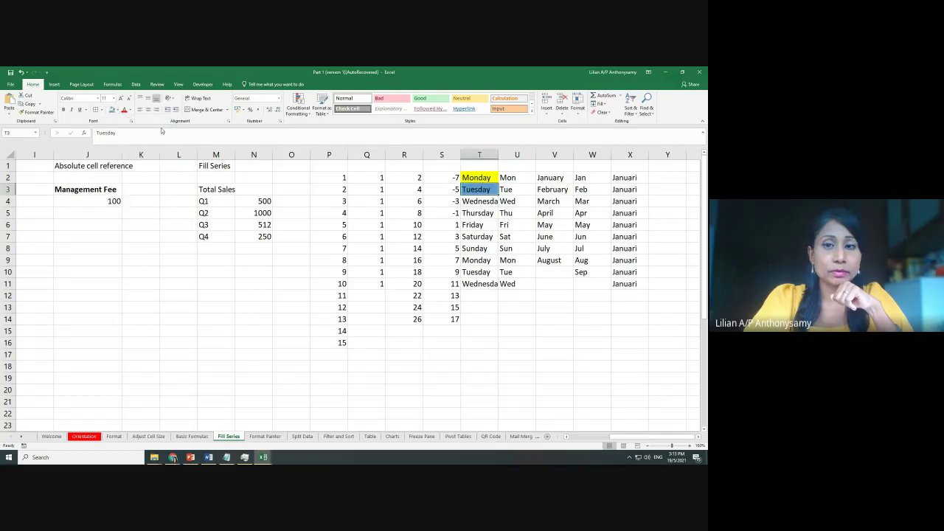
left_click(544, 256)
Extend the T2:T3 yellow/blue pattern down the weekday list to T11
left_click(489, 180)
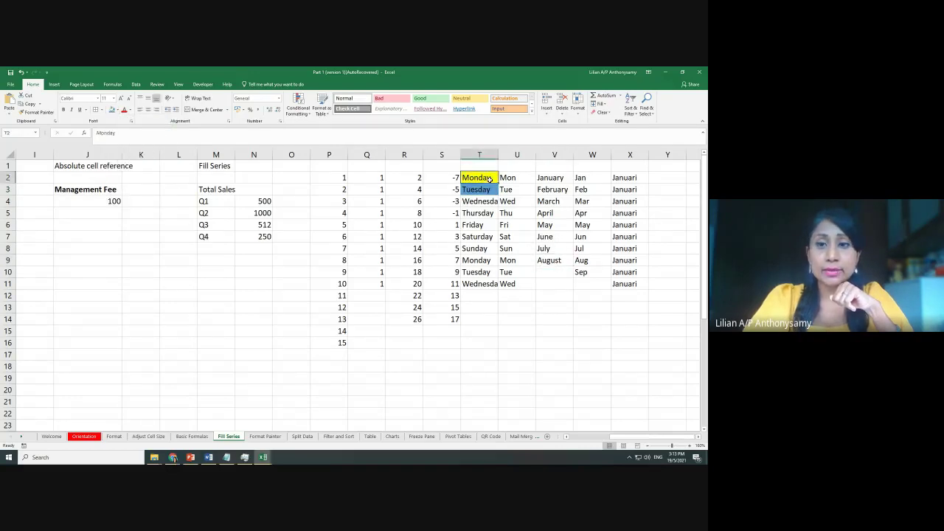
left_click_drag(489, 180, 489, 190)
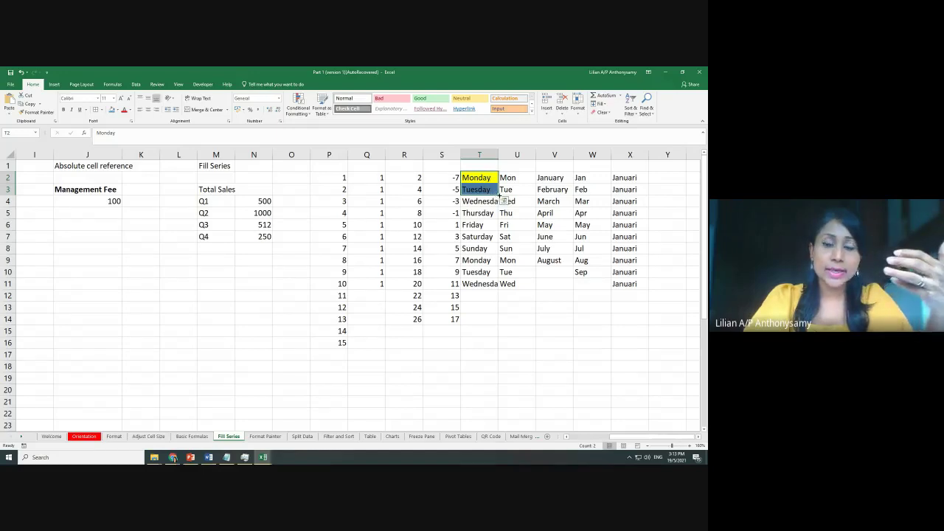
left_click_drag(499, 196, 504, 292)
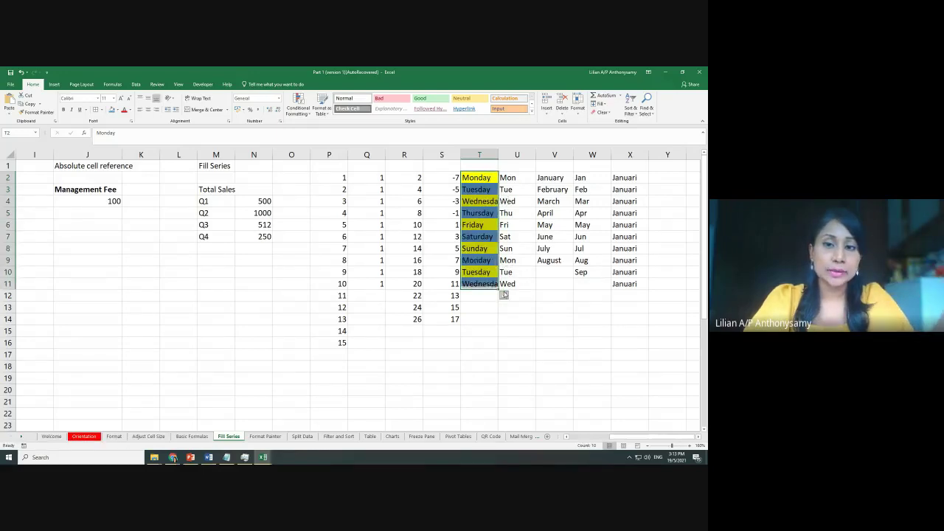
left_click(492, 178)
left_click(491, 189)
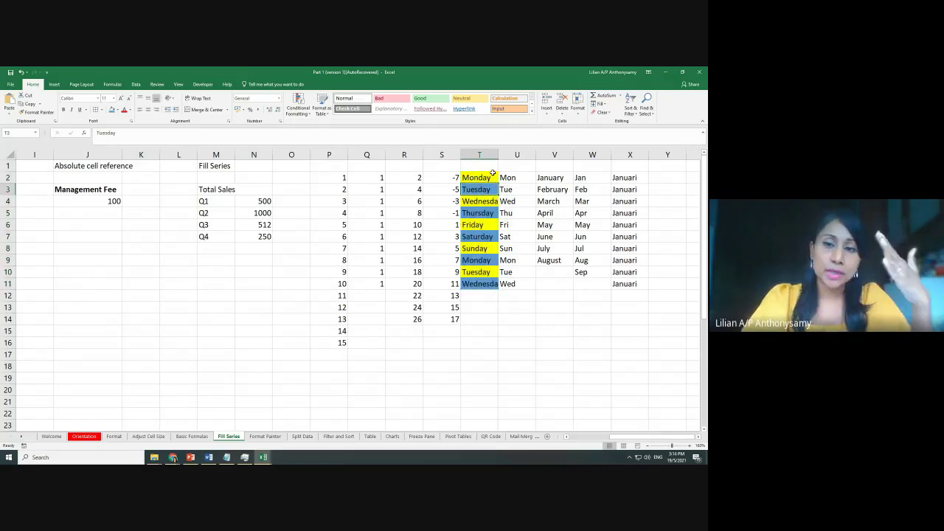
Fill January orange, February gold and March green in column V
left_click(549, 178)
left_click(116, 109)
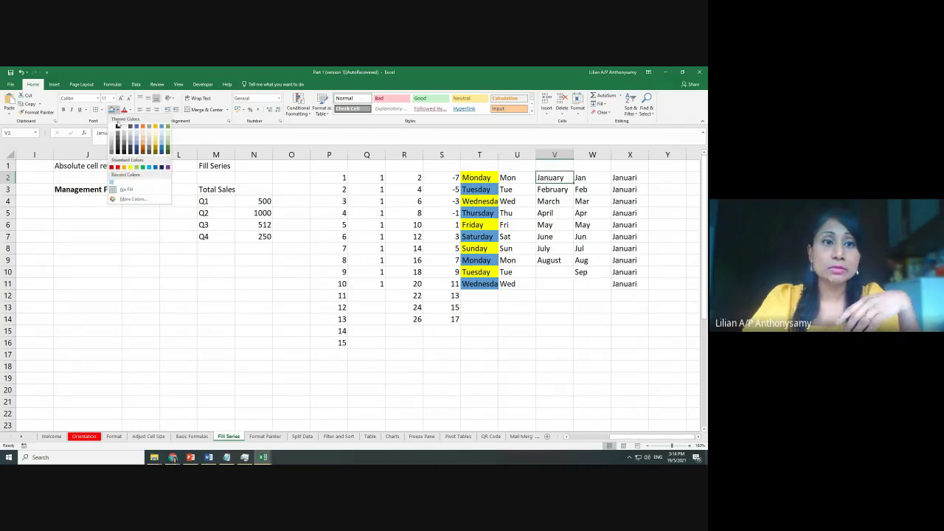
left_click(143, 128)
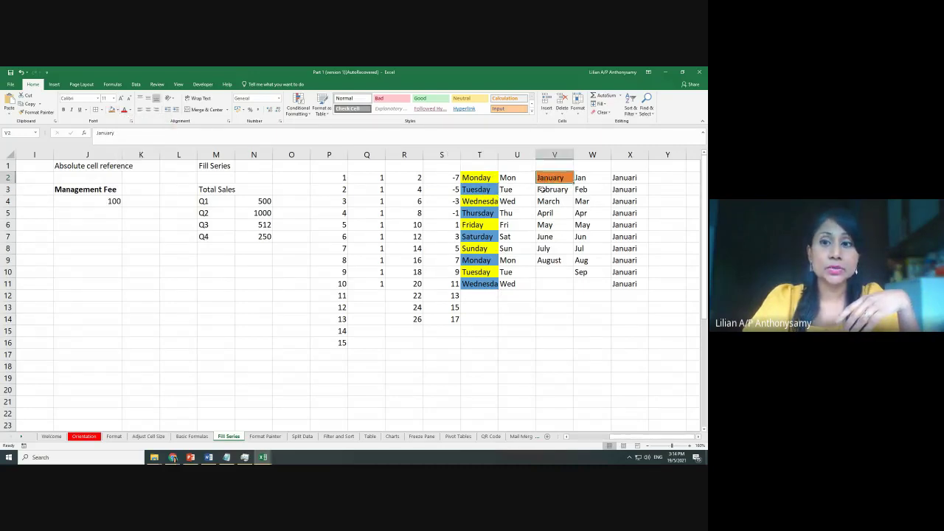
key("Down")
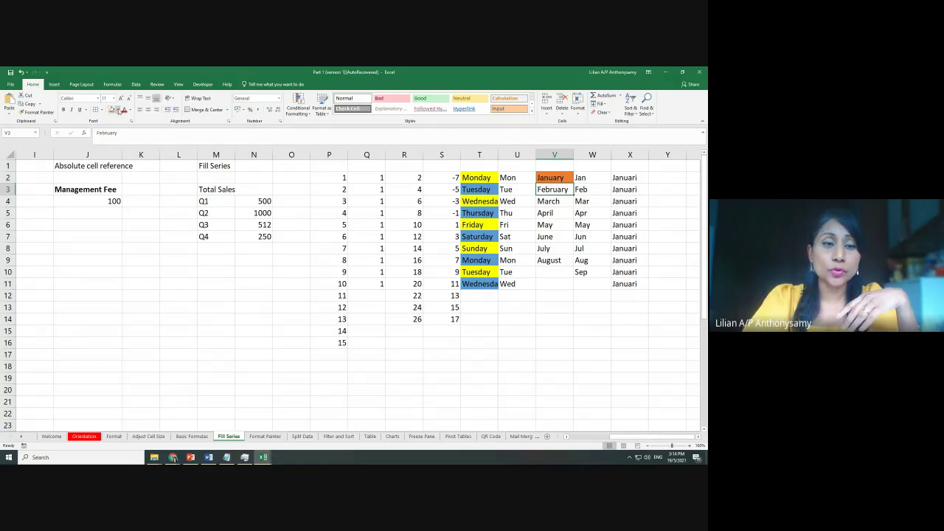
left_click(116, 110)
left_click(156, 129)
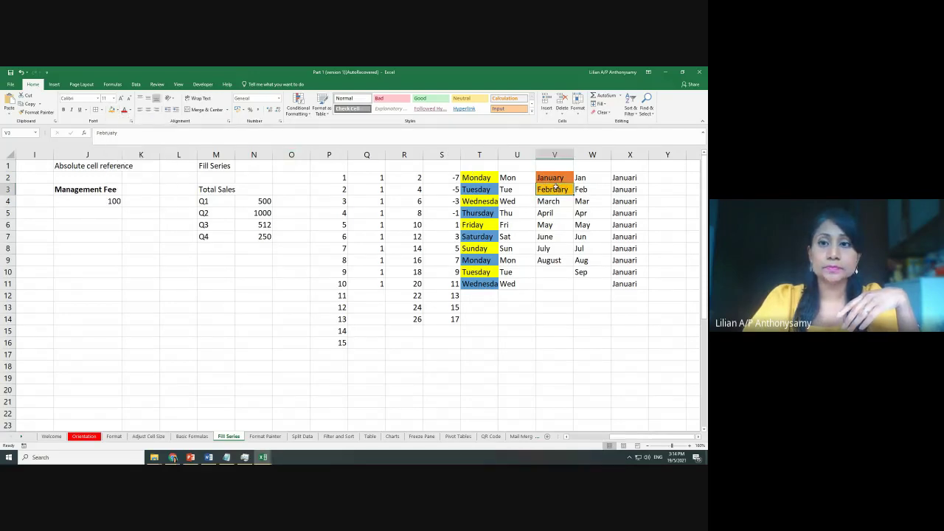
key("Down")
left_click(121, 112)
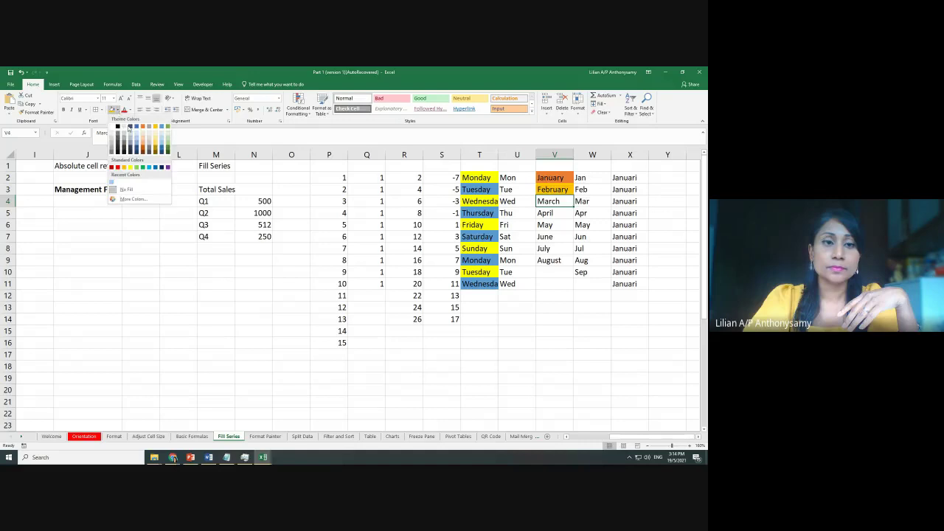
left_click(169, 144)
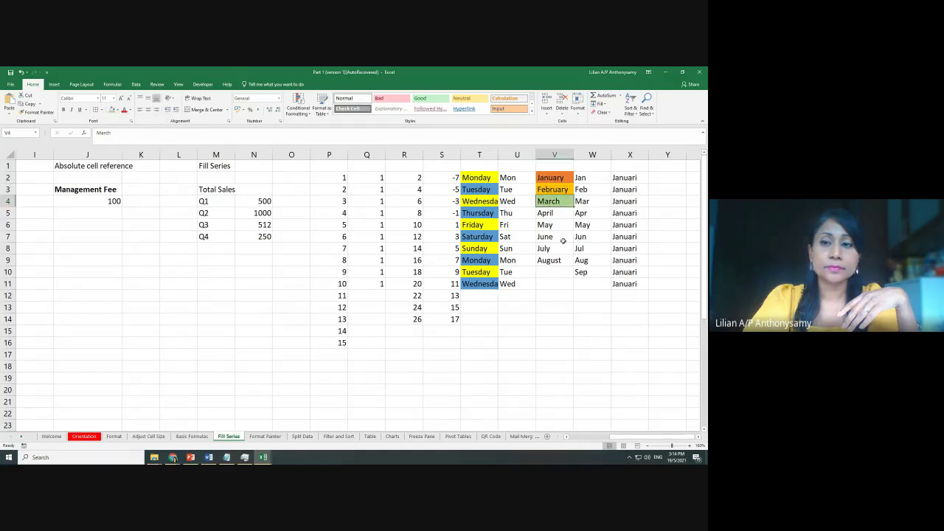
Extend V2:V4 down to V17, continuing the months to April with repeating fills
left_click(557, 177)
left_click_drag(557, 177, 580, 360)
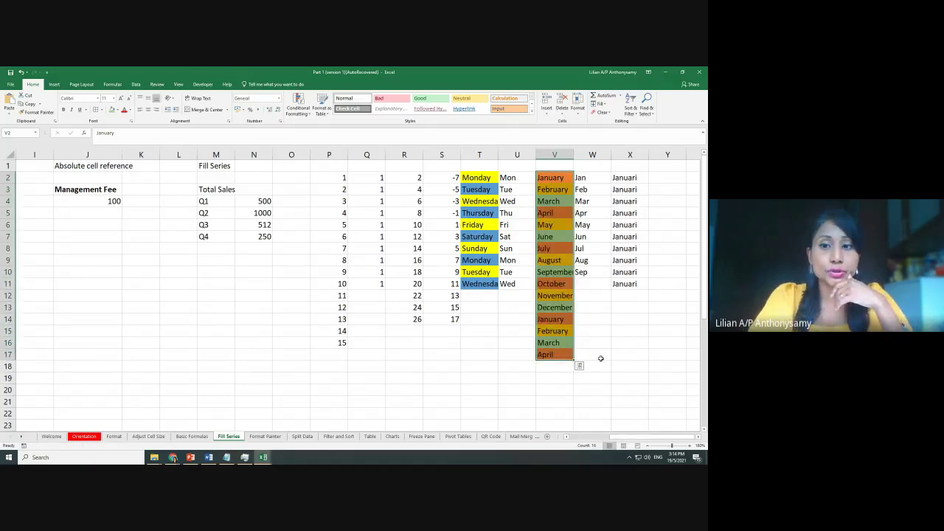
left_click(601, 359)
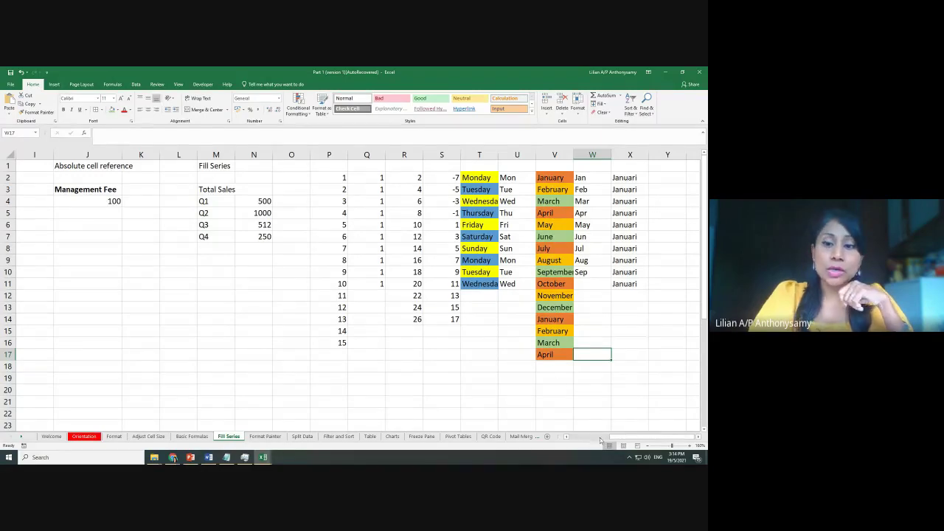
Fill the first Honda Accord row A4:H4 green and the second row A5:H5 gold
left_click_drag(620, 437, 574, 436)
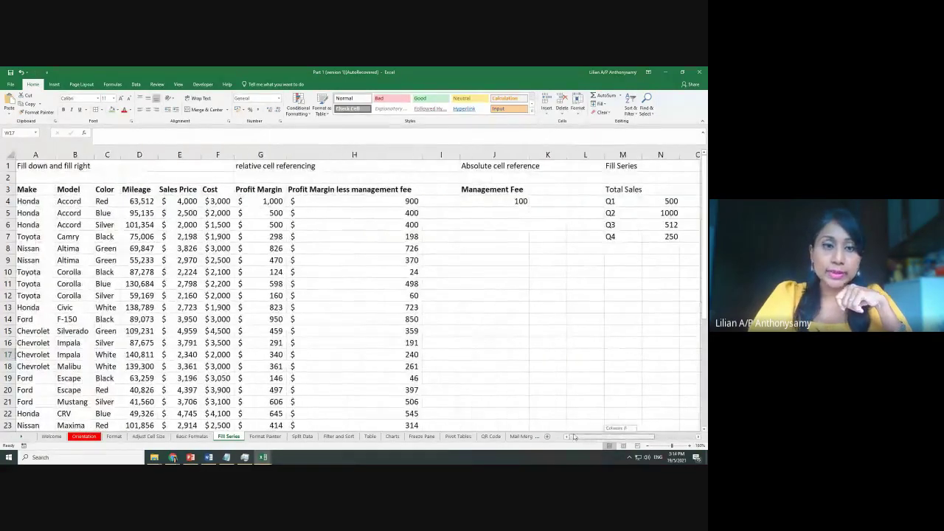
left_click(274, 201)
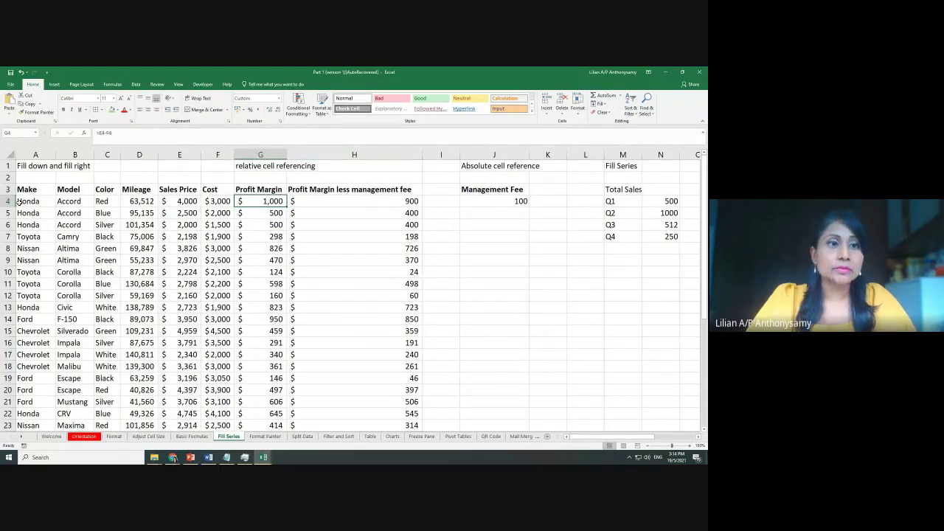
key("Home")
left_click(362, 200, "shift")
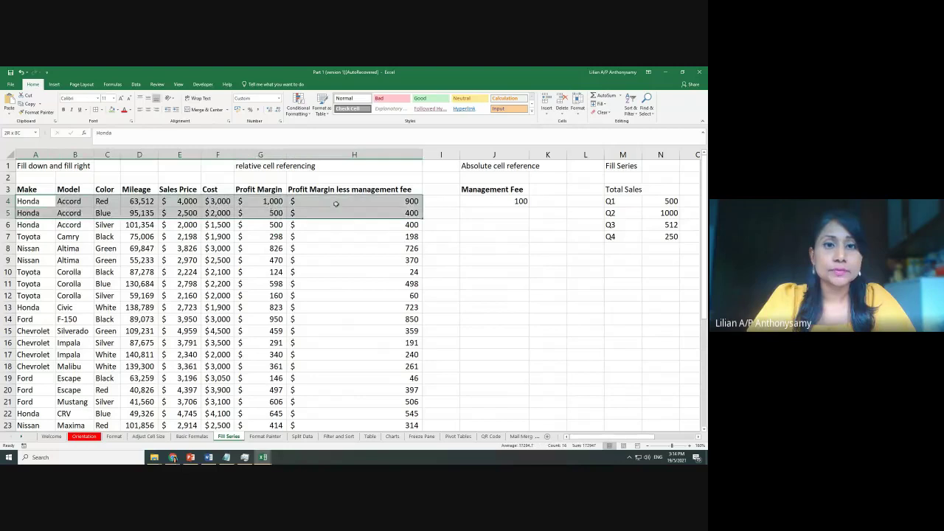
left_click(112, 110)
left_click_drag(27, 214, 380, 214)
left_click(117, 109)
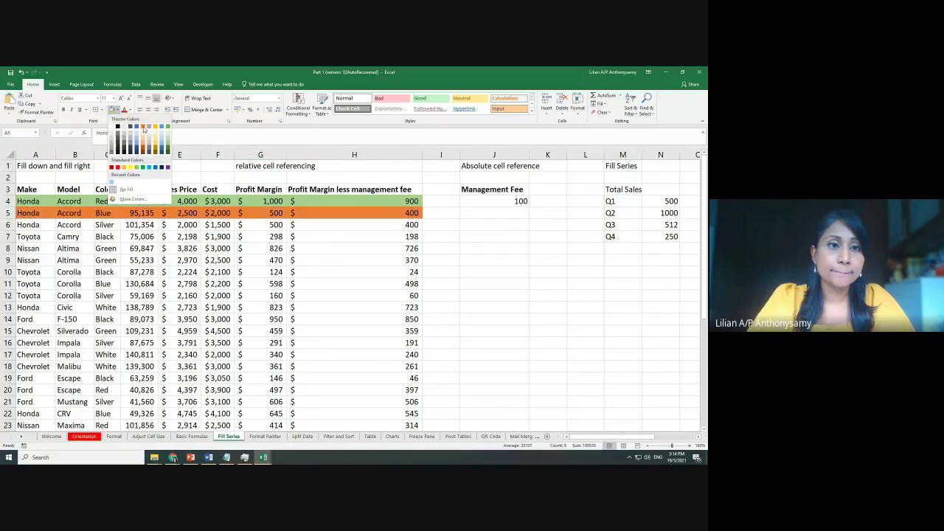
left_click(155, 127)
left_click(207, 273)
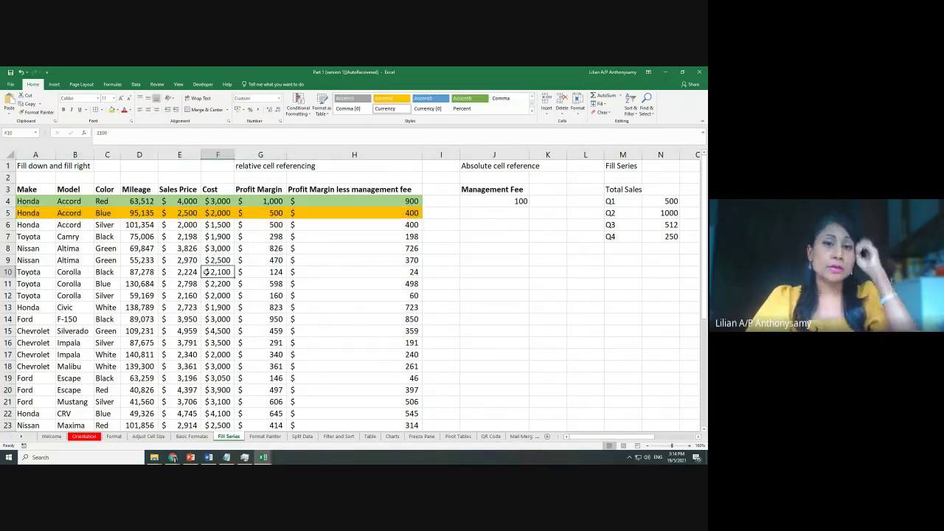
Extend the green/gold two-row pattern down the car table, undoing the copy that overwrote data
left_click(281, 214)
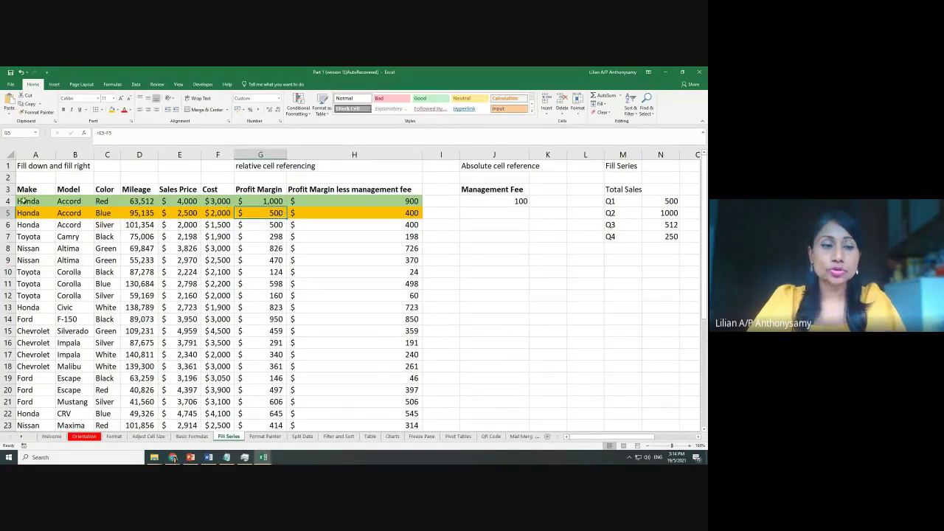
left_click_drag(24, 201, 362, 212)
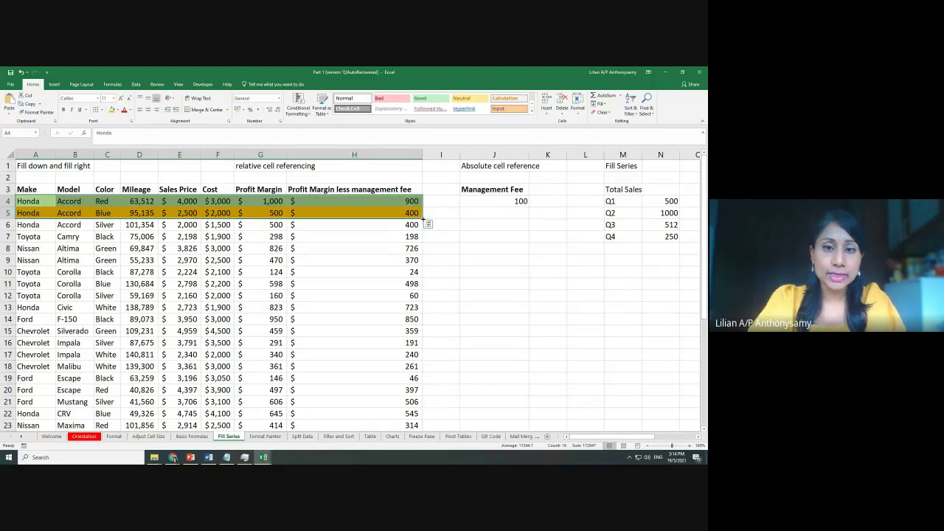
left_click_drag(423, 218, 416, 391)
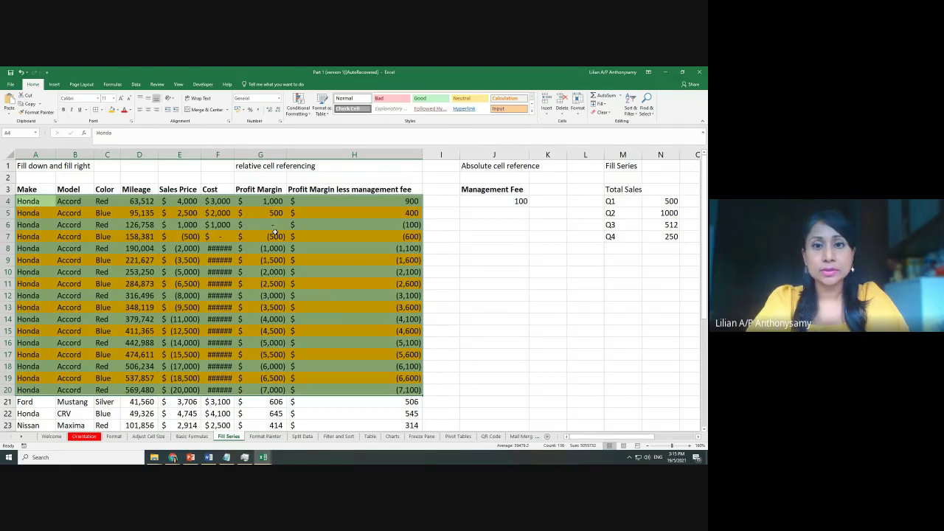
key("ctrl+z")
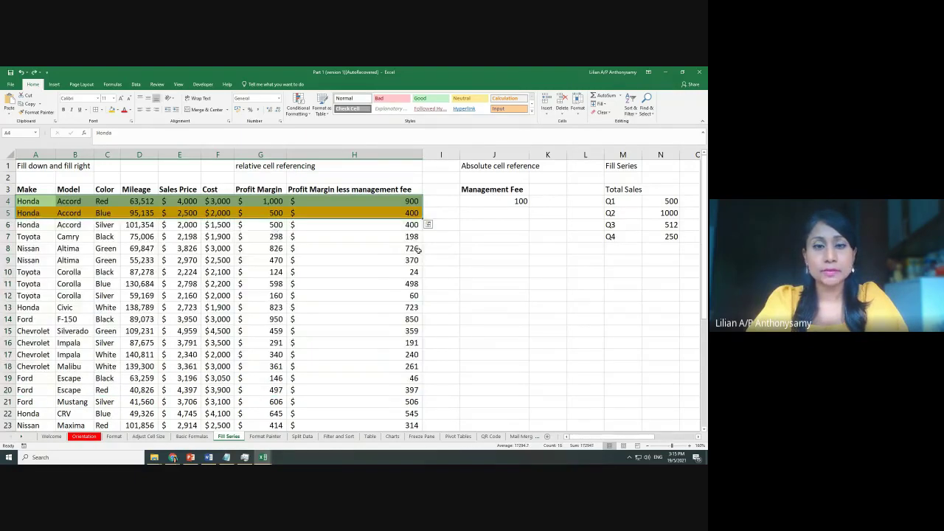
left_click(400, 237)
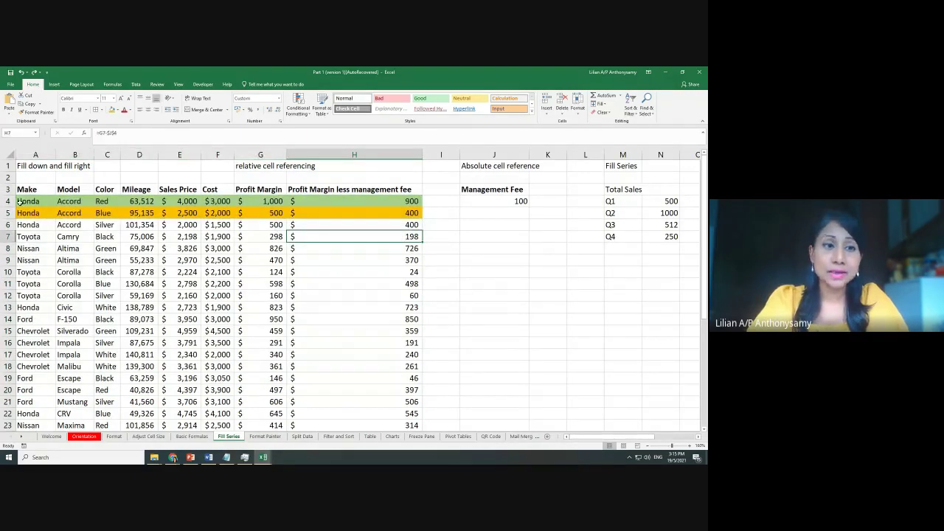
left_click_drag(21, 203, 417, 216)
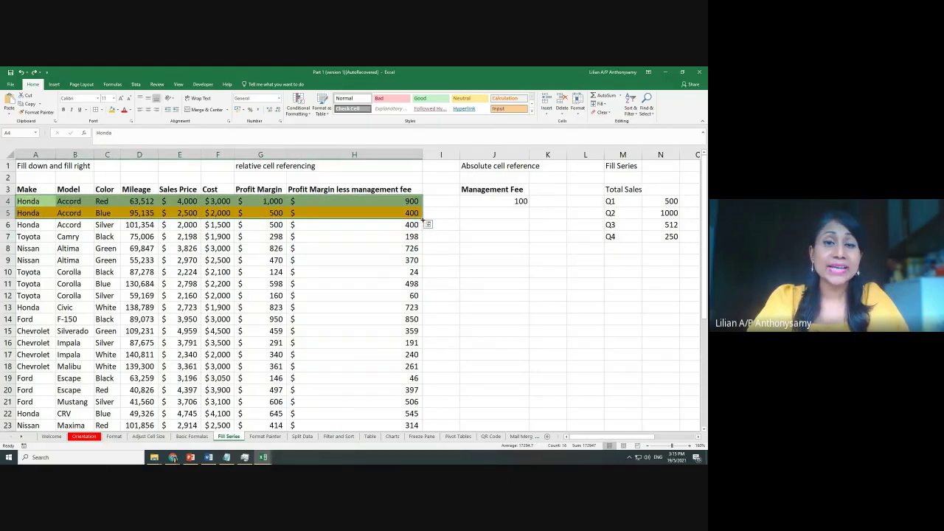
left_click_drag(423, 219, 404, 418)
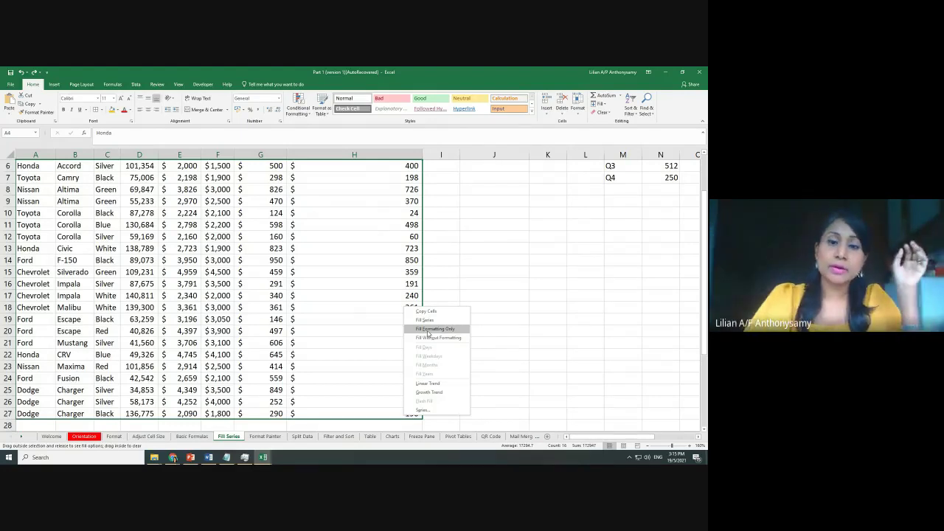
Band the car table green and gold to the last row using Fill Formatting Only, keeping data intact
left_click(428, 329)
left_click(428, 331)
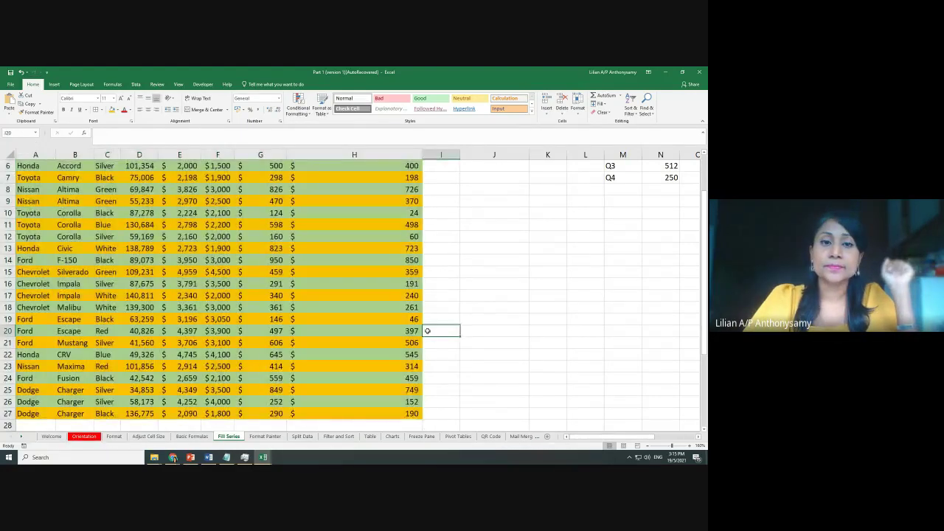
key("ctrl+z")
key("ctrl+z")
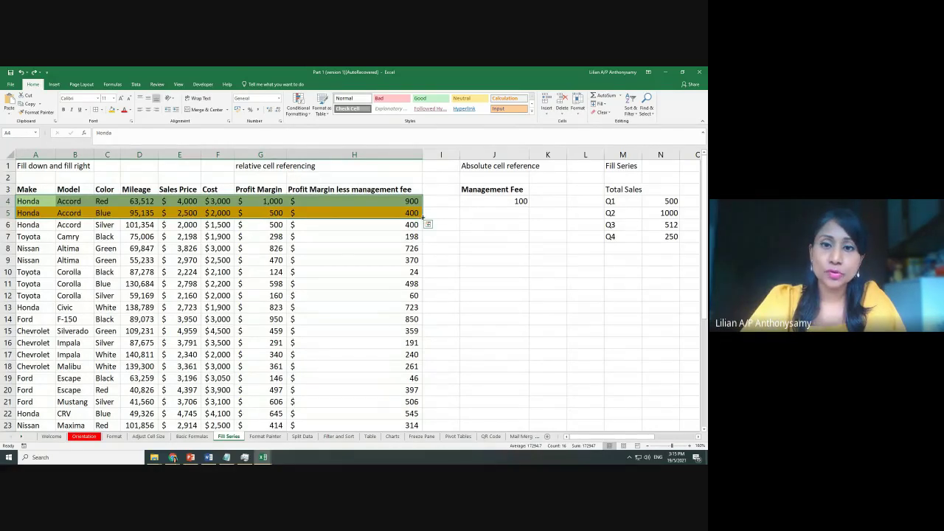
left_click_drag(425, 219, 400, 409)
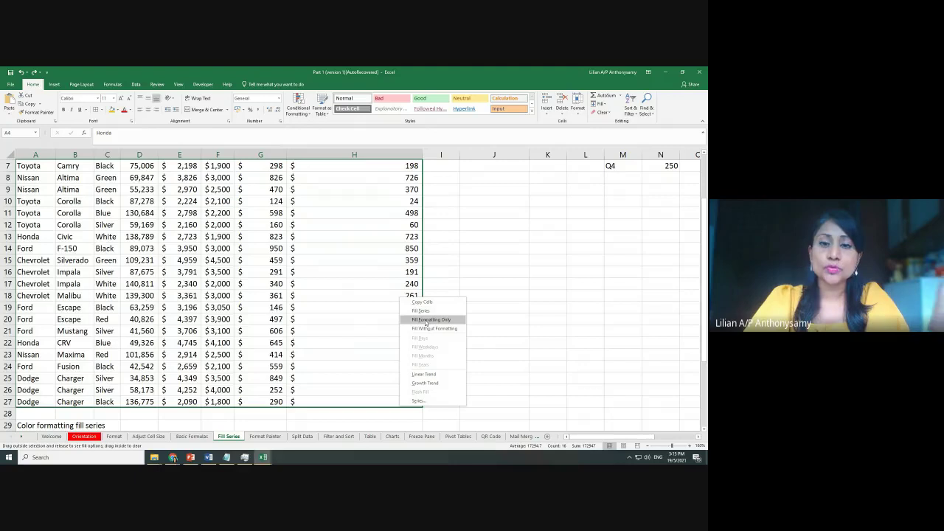
left_click(426, 319)
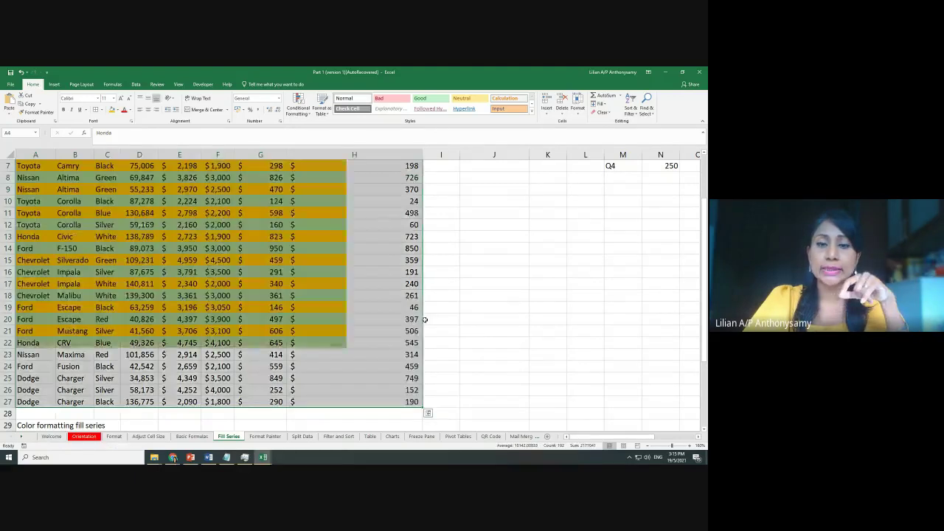
left_click(449, 319)
scroll(452, 322, "up", 2)
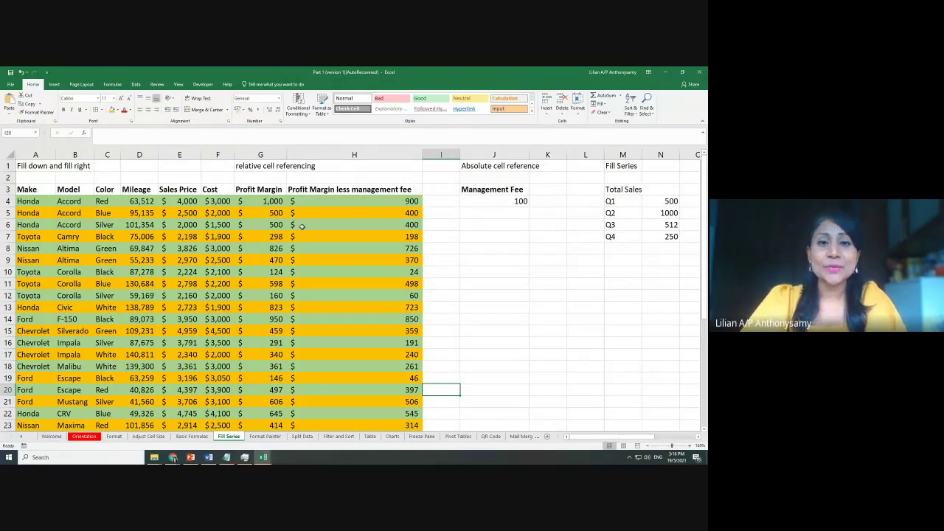
left_click(339, 190)
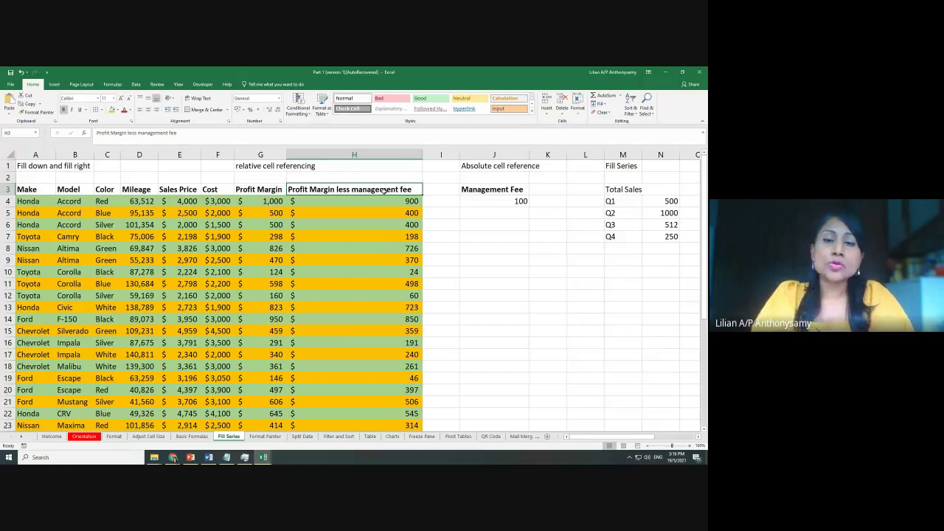
left_click(425, 223)
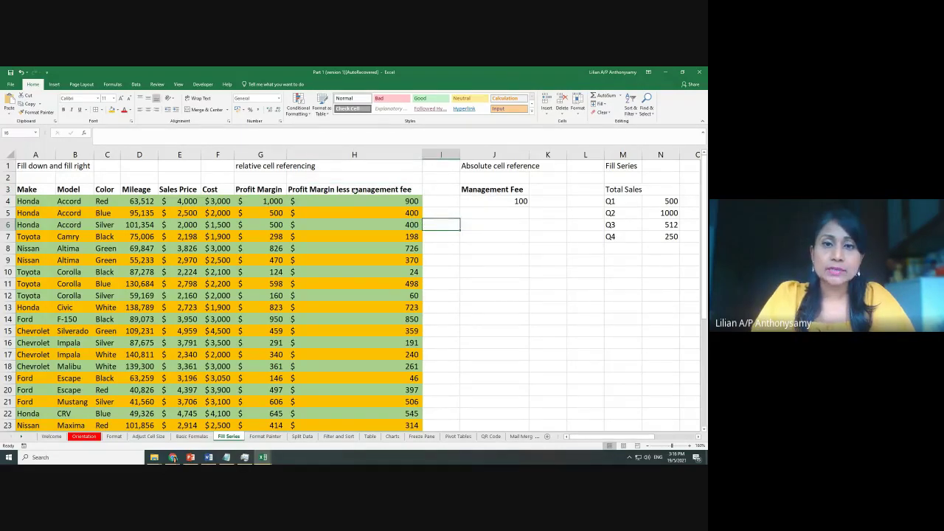
left_click(354, 189)
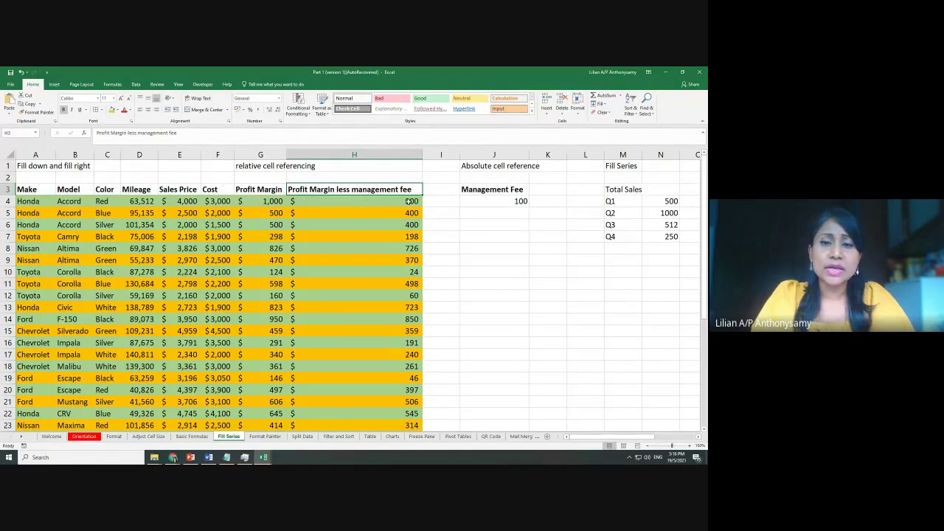
left_click_drag(422, 155, 389, 155)
double_click(387, 155)
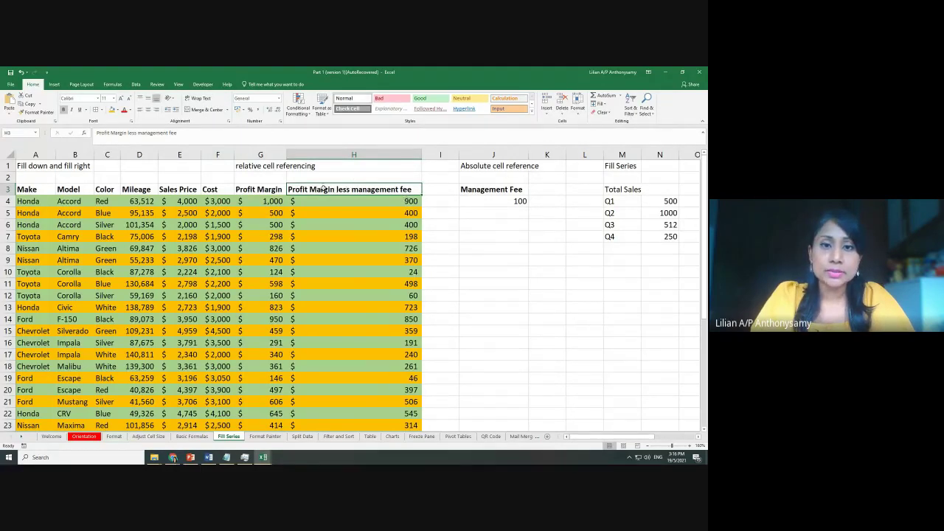
double_click(336, 189)
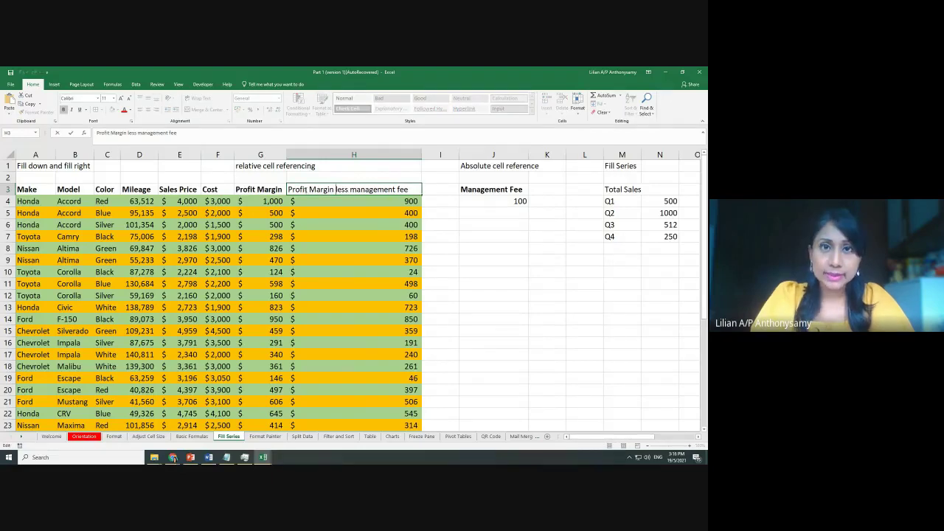
key("ctrl+Return")
key("ctrl+b")
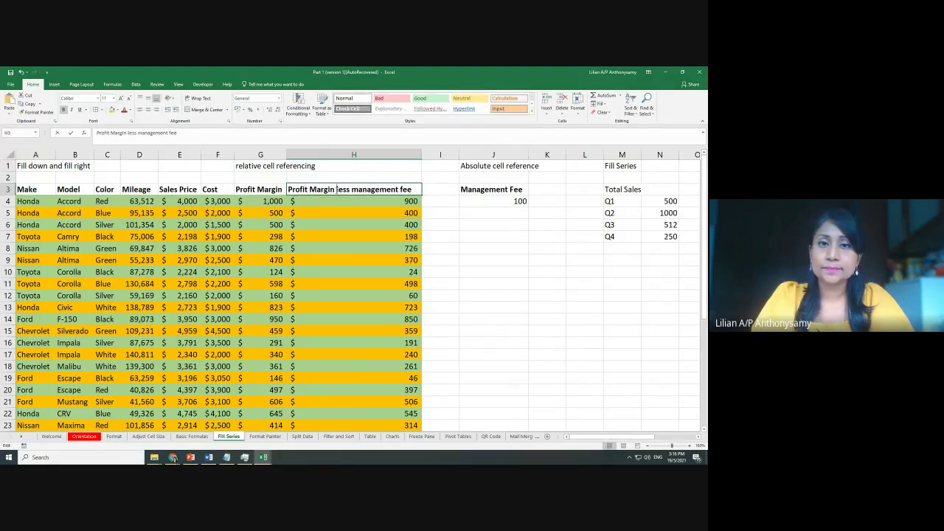
double_click(337, 190)
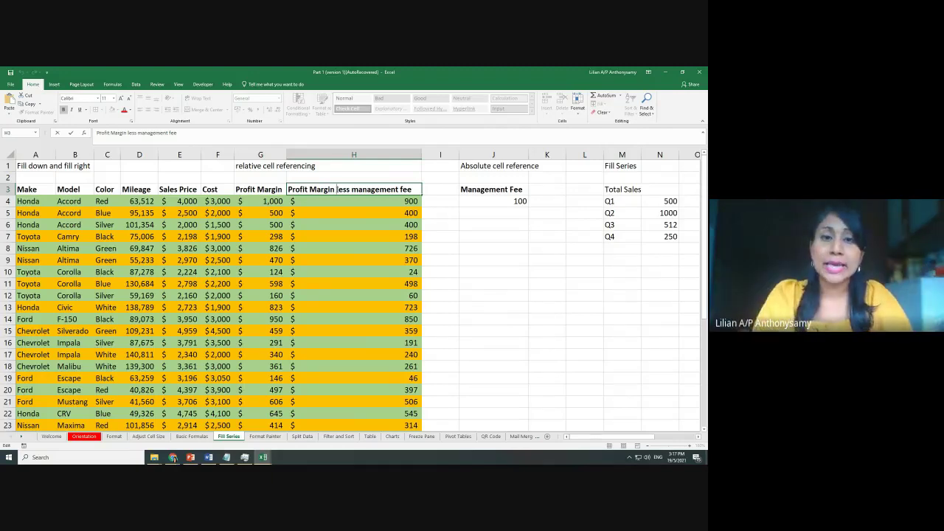
key("Return")
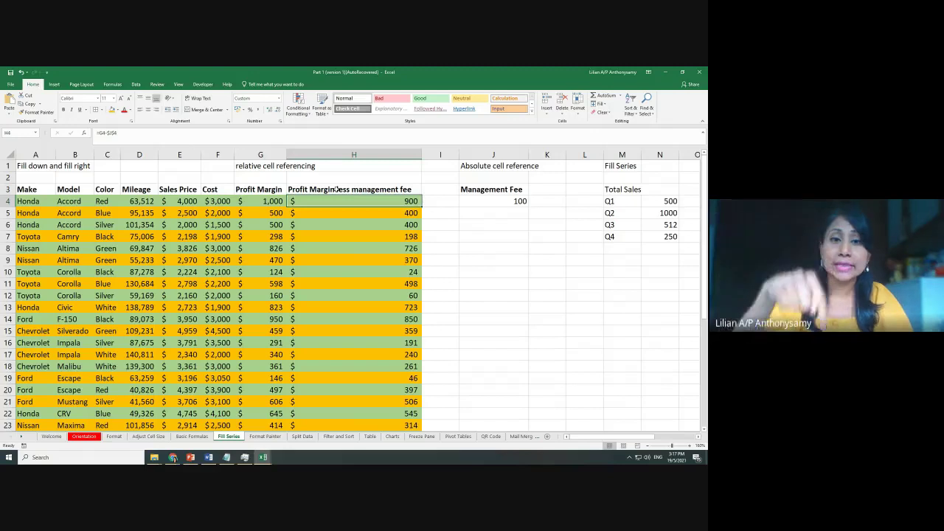
left_click(337, 190)
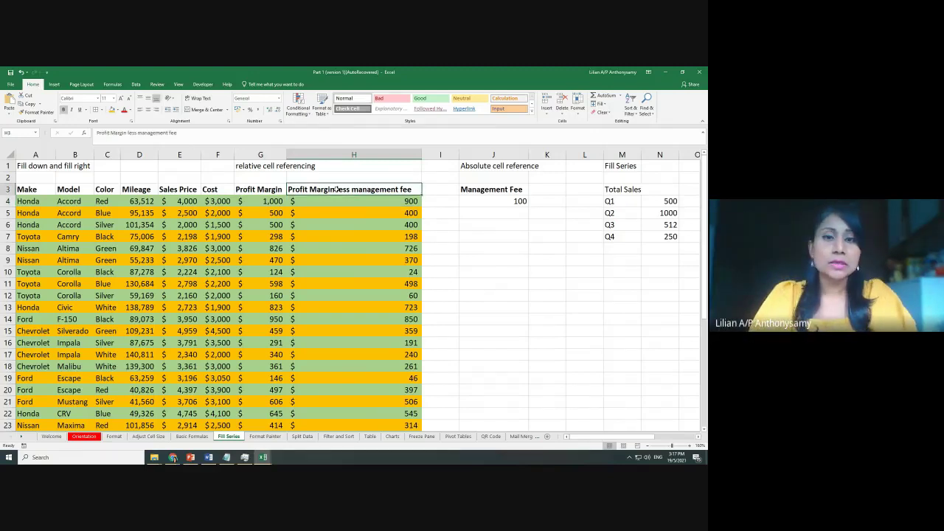
double_click(336, 190)
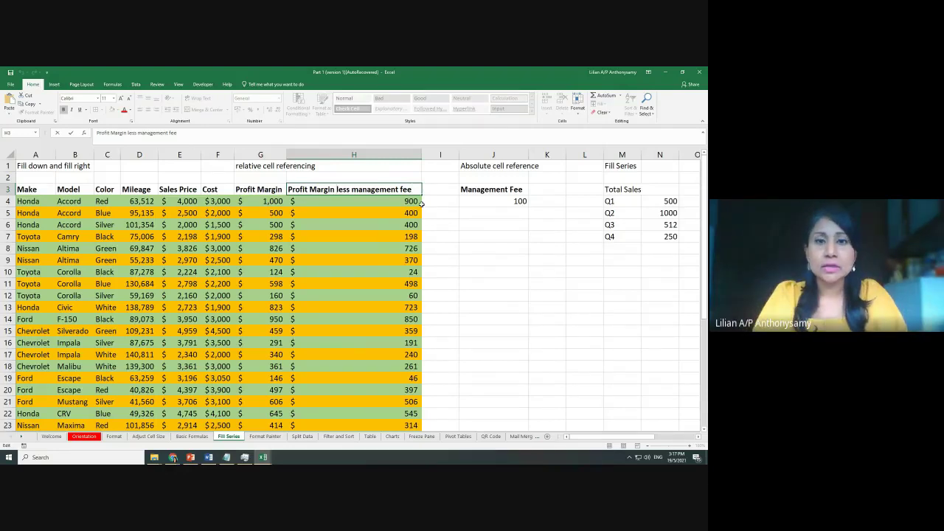
Break the H3 header after 'Profit Margin' and after 'less', and AutoFit column H
key("alt+Return")
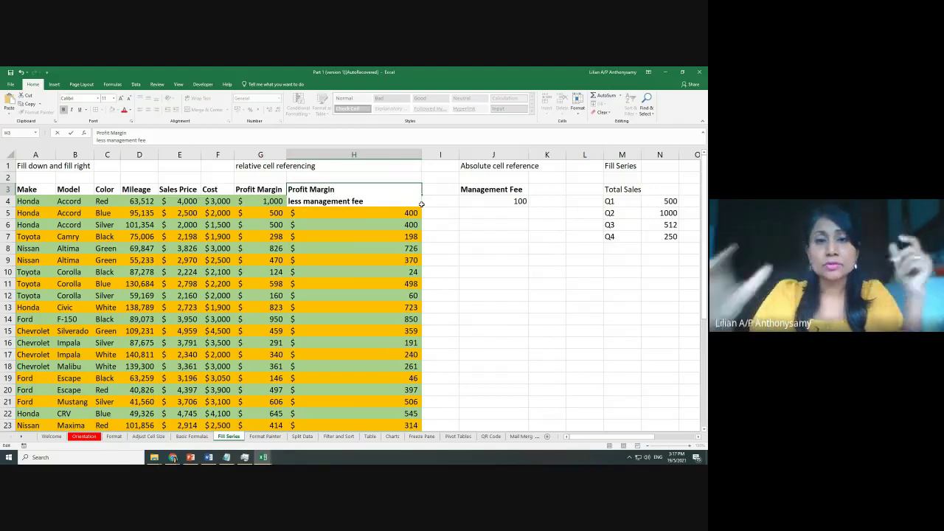
key("ctrl+Return")
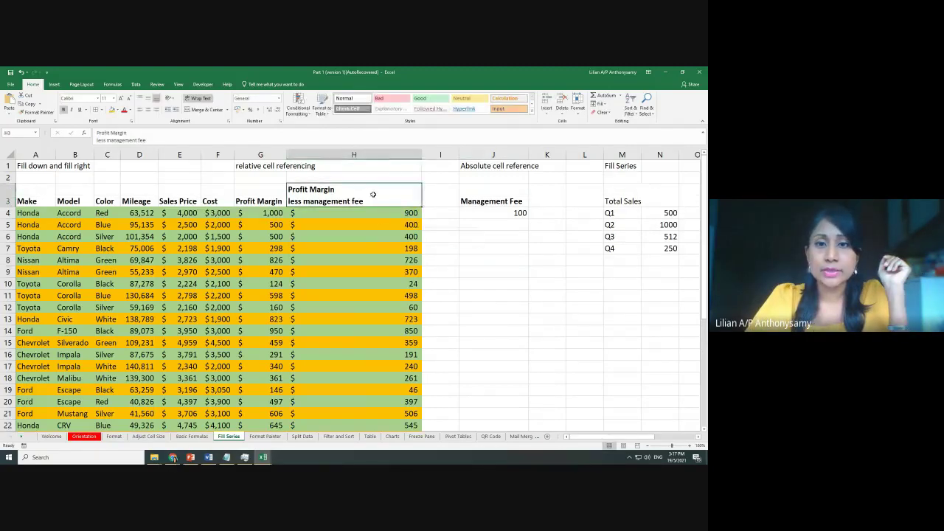
double_click(422, 154)
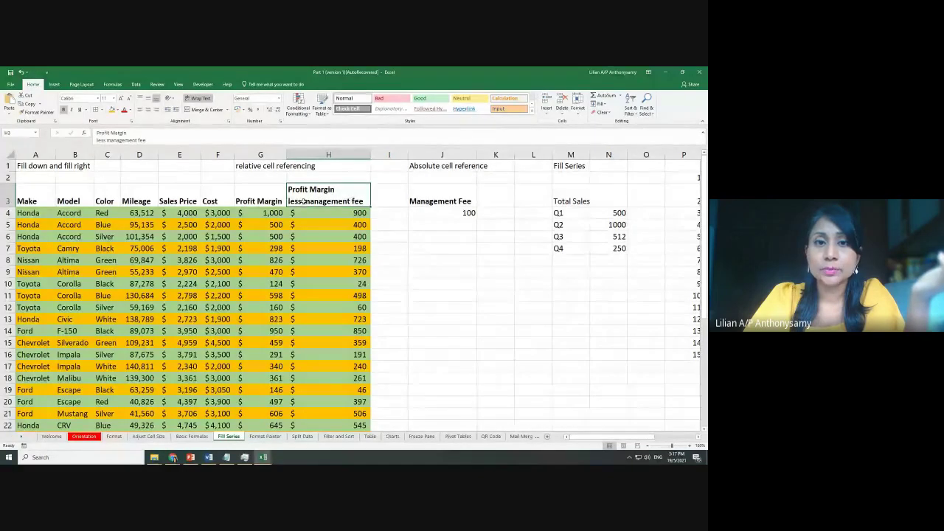
double_click(302, 202)
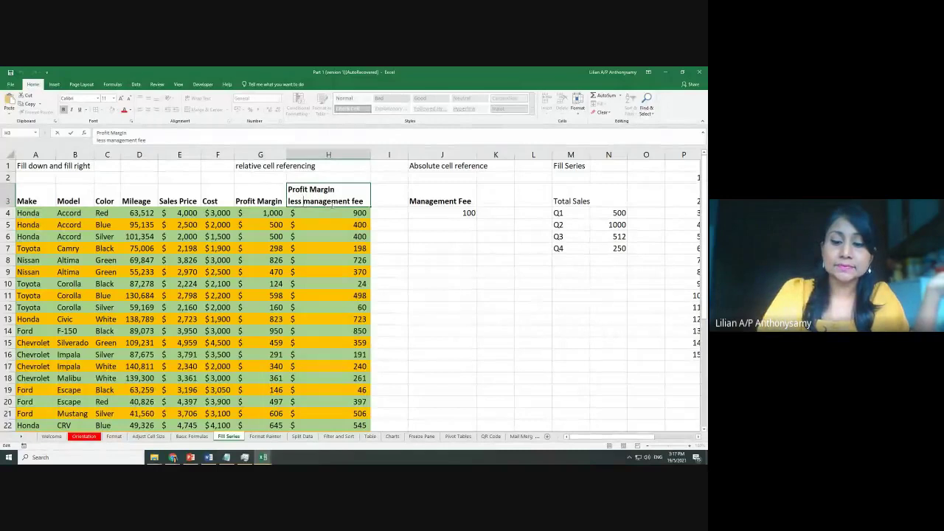
key("alt+Return")
Confirm the three-line header, centre H3 horizontally and middle-align headers A3:F3
left_click(433, 256)
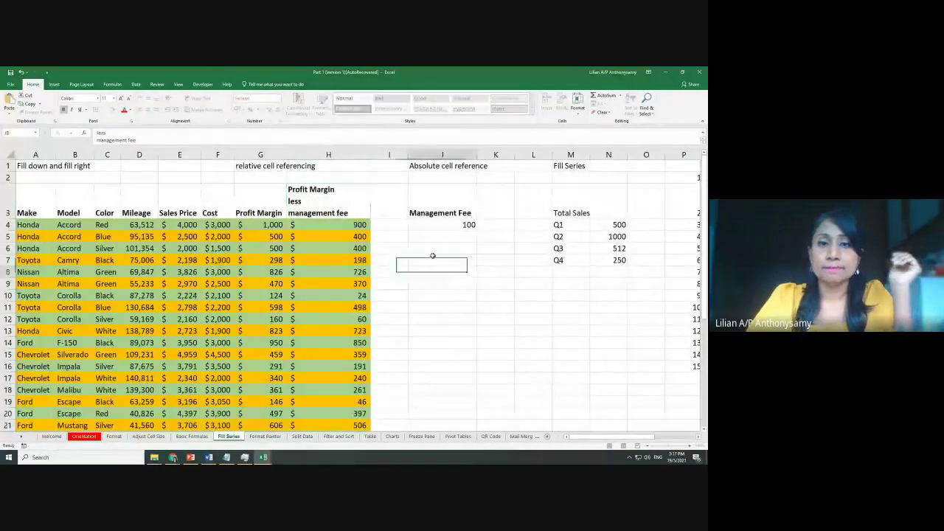
left_click(343, 200)
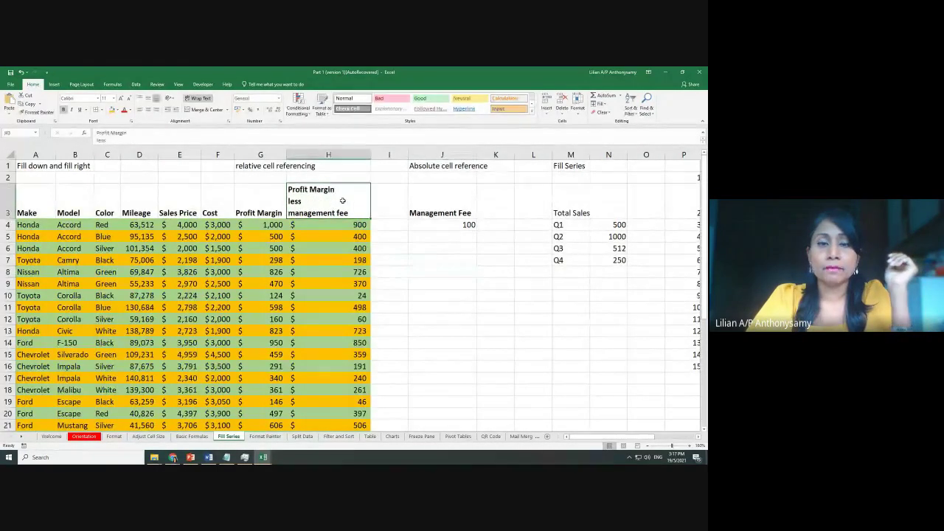
left_click(147, 109)
left_click_drag(26, 204, 232, 206)
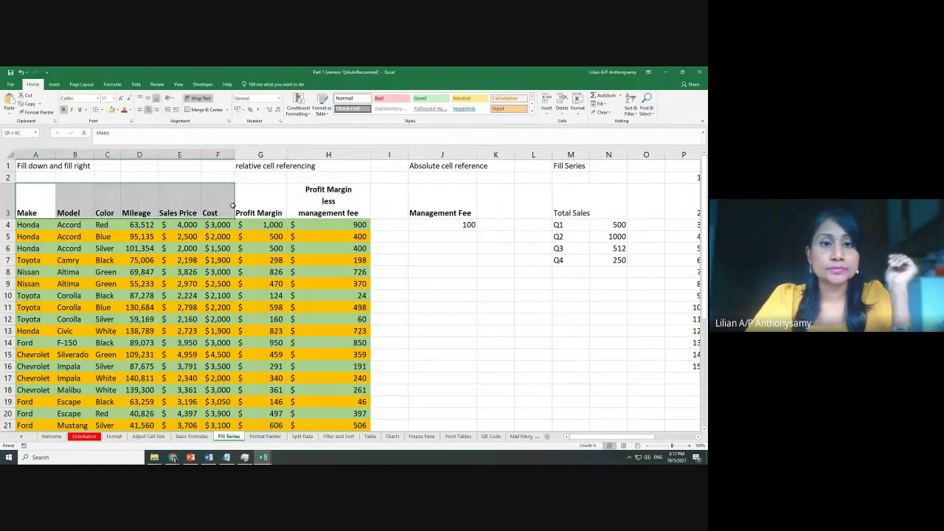
left_click(148, 98)
left_click(496, 305)
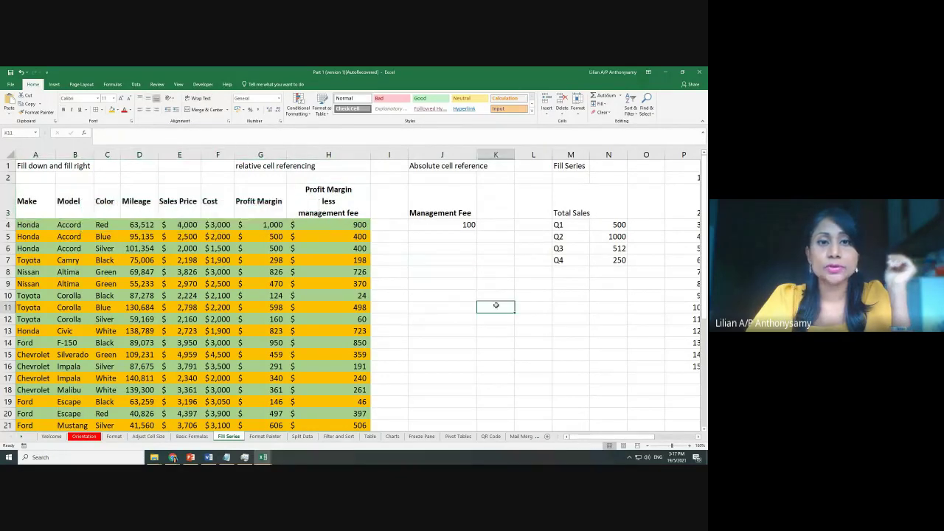
Apply All Borders to the header cells A3:H3
left_click_drag(38, 203, 322, 203)
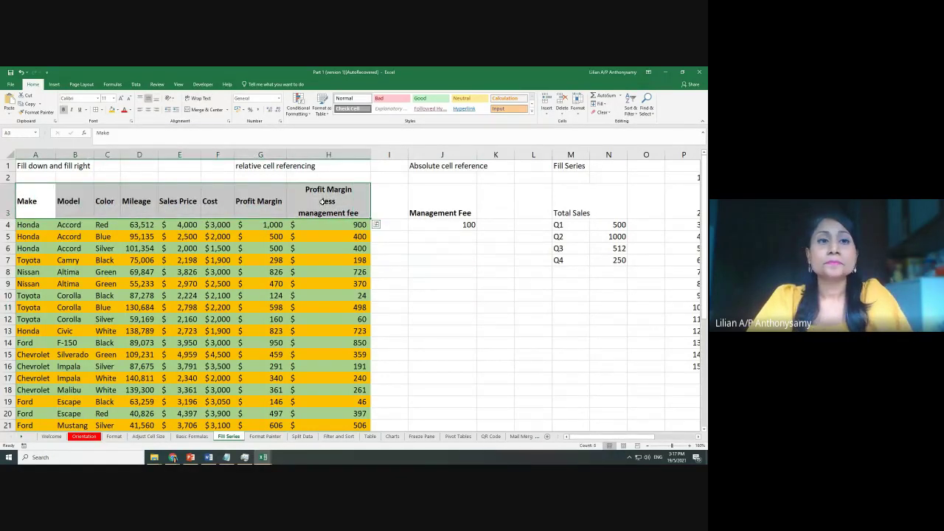
left_click(94, 109)
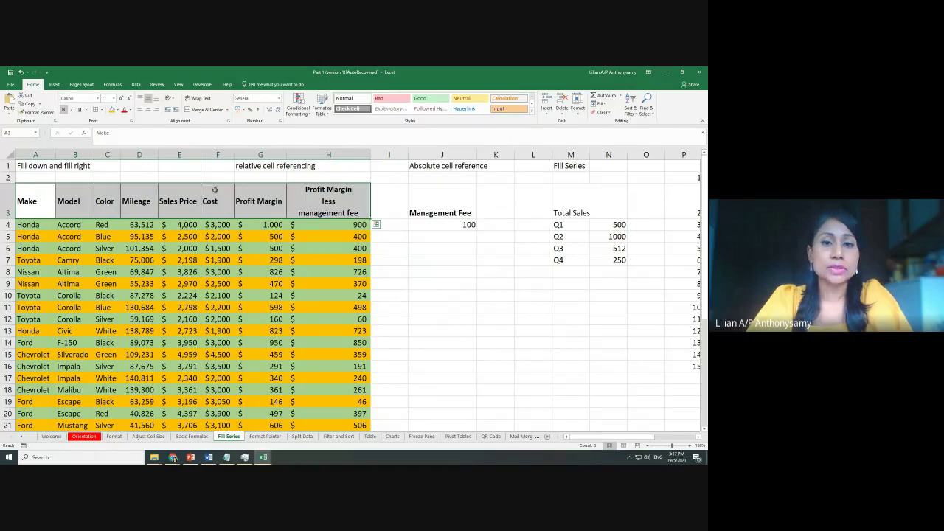
left_click(445, 316)
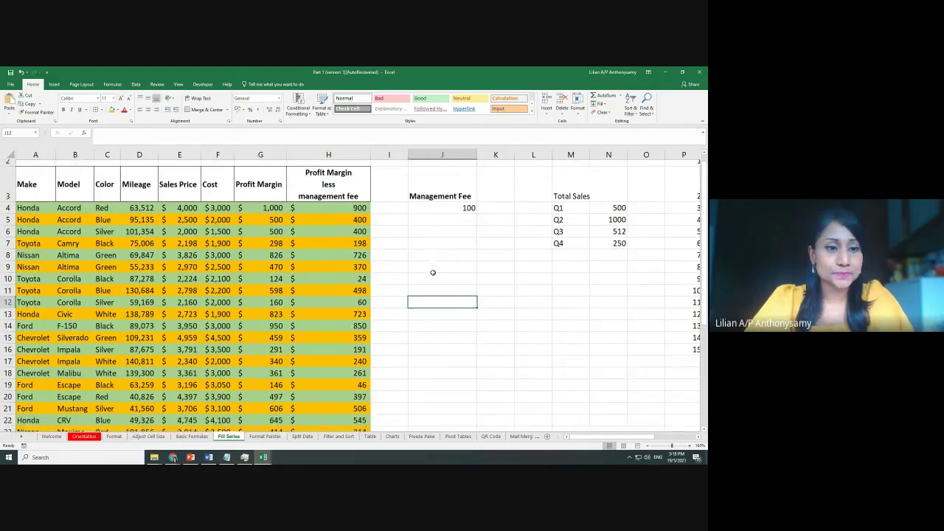
Scroll through the car table and trial-select the header row and first rows
scroll(433, 272, "down", 5)
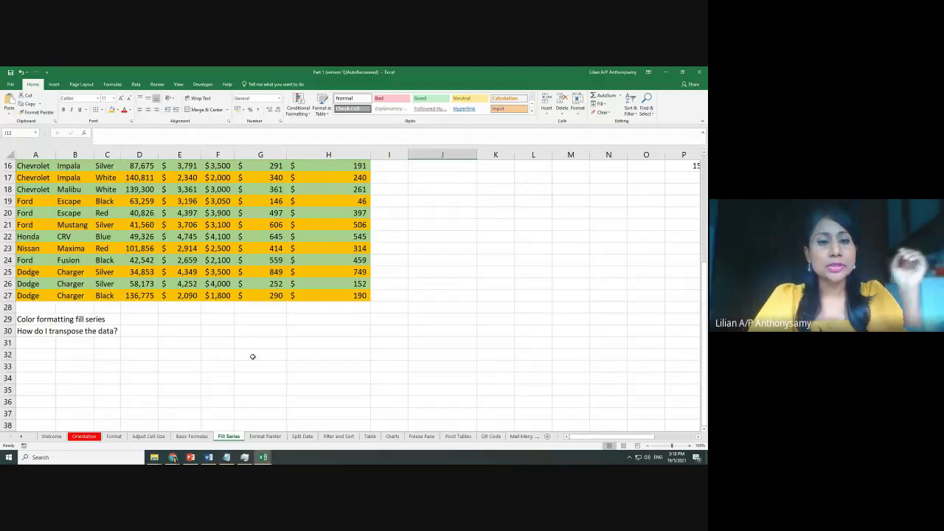
scroll(253, 357, "up", 2)
scroll(253, 357, "up", 3)
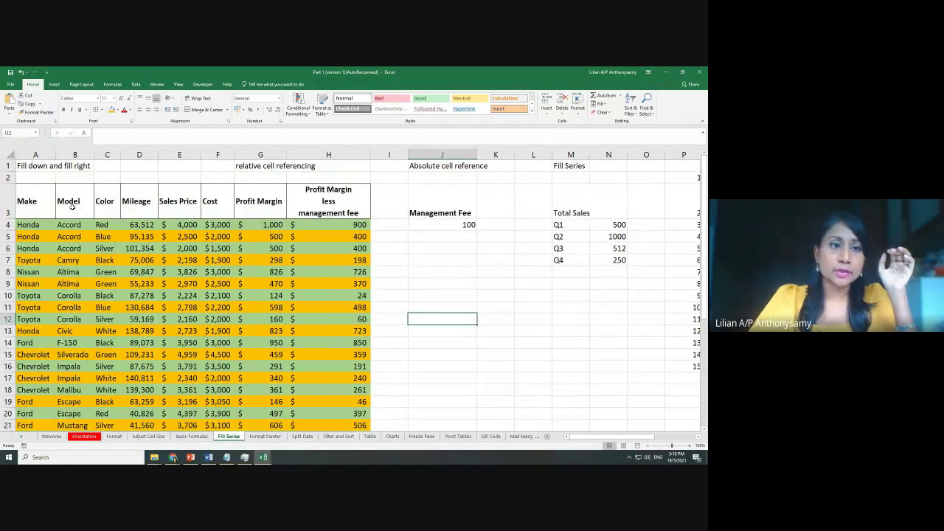
left_click_drag(27, 203, 345, 431)
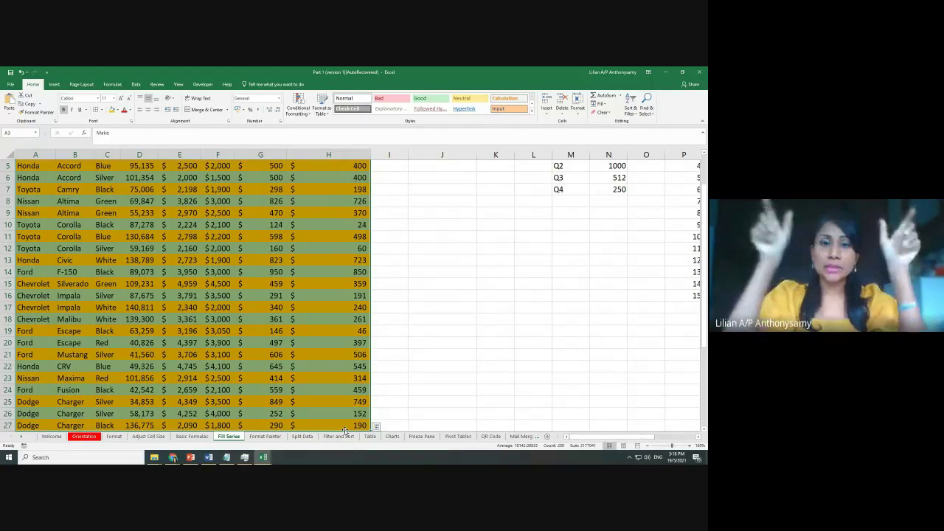
scroll(384, 413, "down", 2)
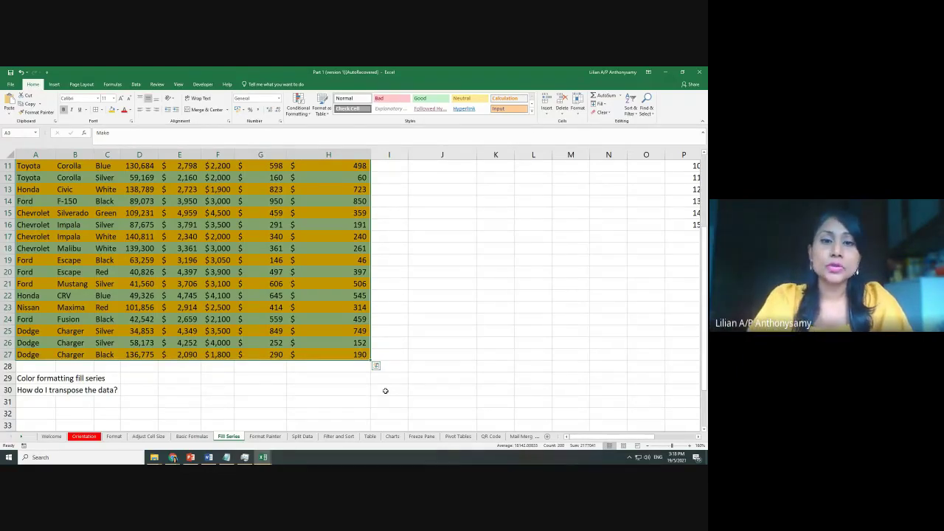
scroll(385, 390, "up", 4)
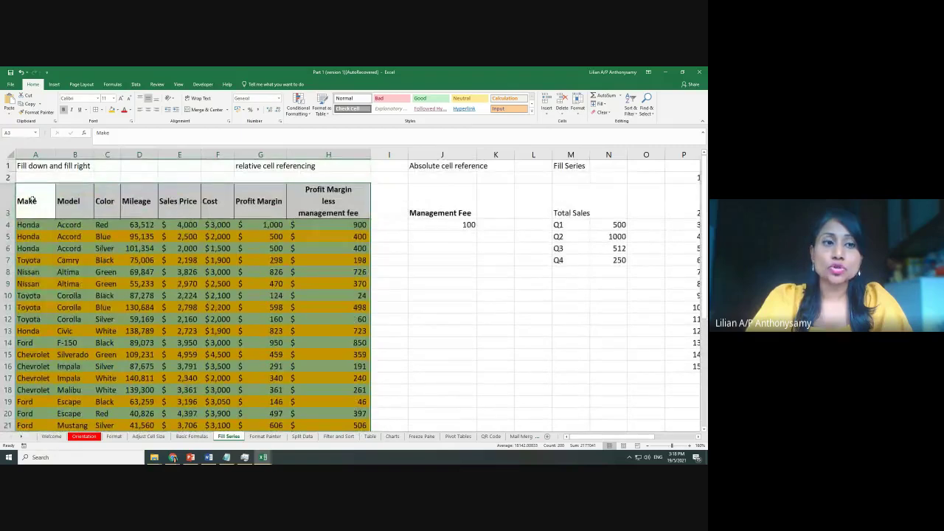
left_click_drag(31, 198, 319, 203)
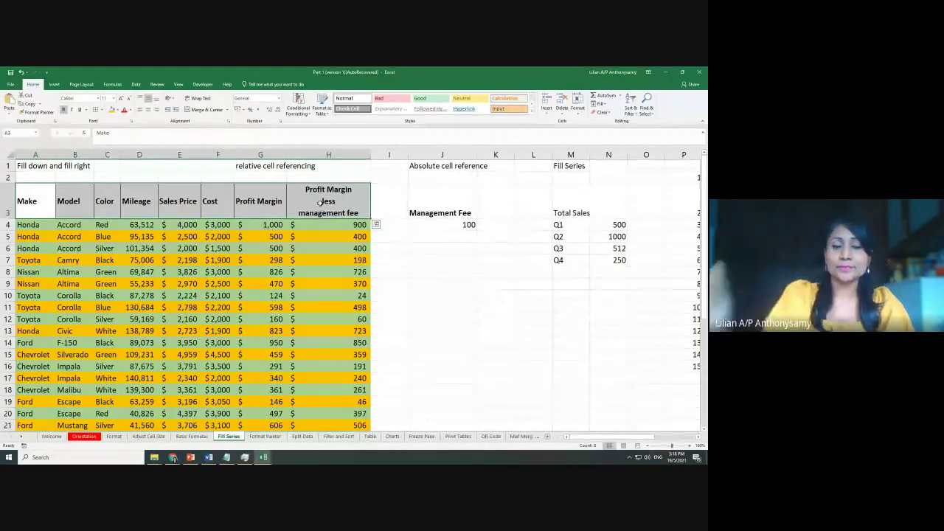
left_click(387, 269)
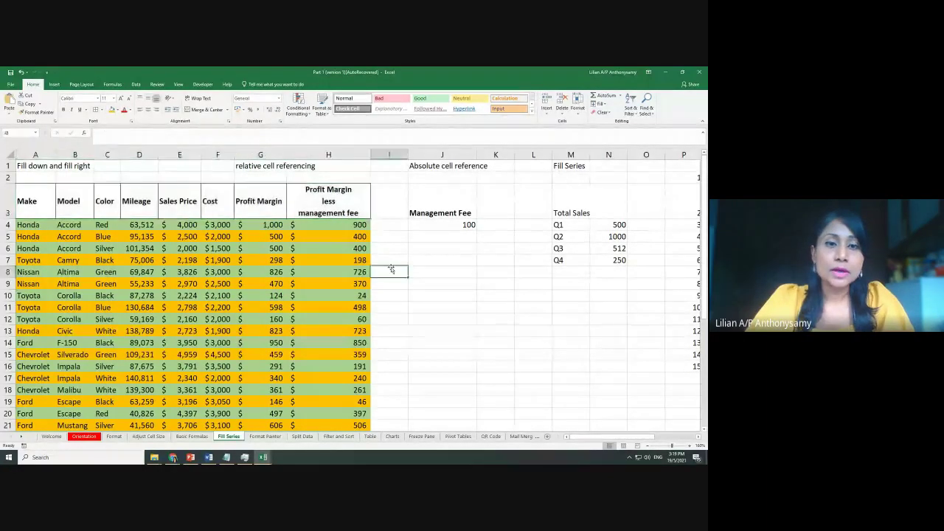
Select the whole car sales table A1:H27, dragging from H27 up to A1
scroll(386, 267, "down", 2)
scroll(386, 267, "down", 1)
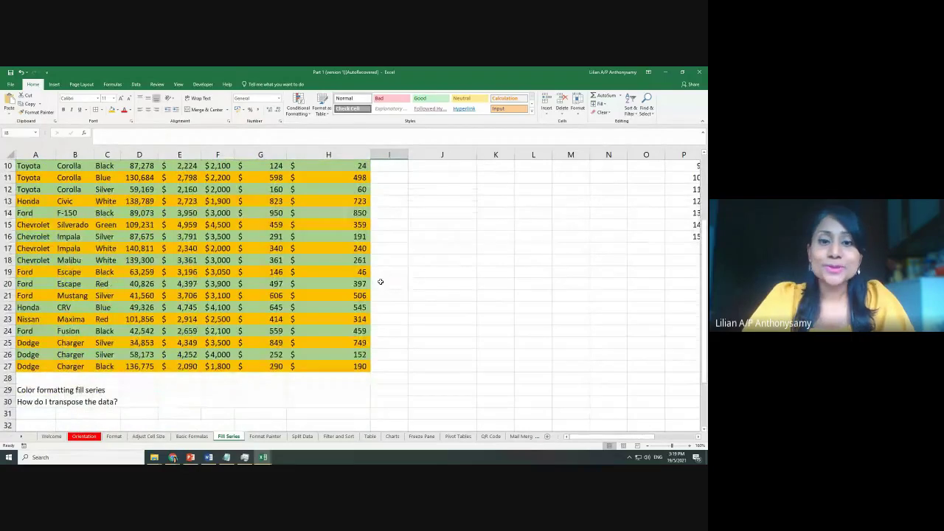
left_click(365, 366)
left_click_drag(366, 366, 22, 193)
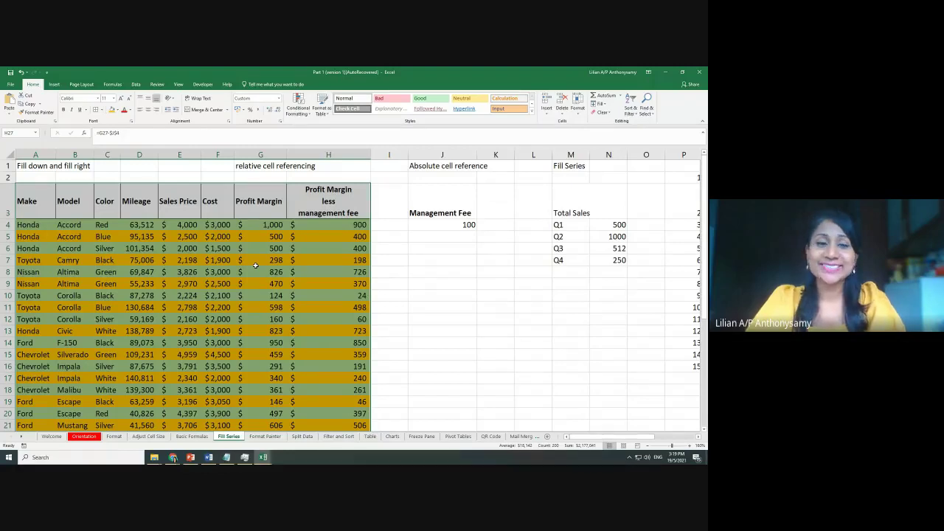
Copy the car sales table and pick A31, below 'How do I transpose the data?', as destination
key("ctrl+c")
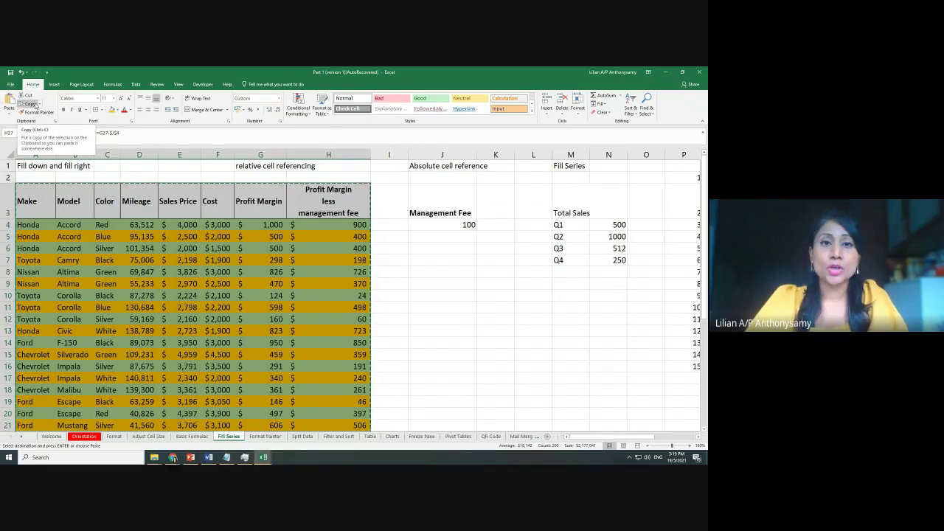
scroll(408, 309, "down", 3)
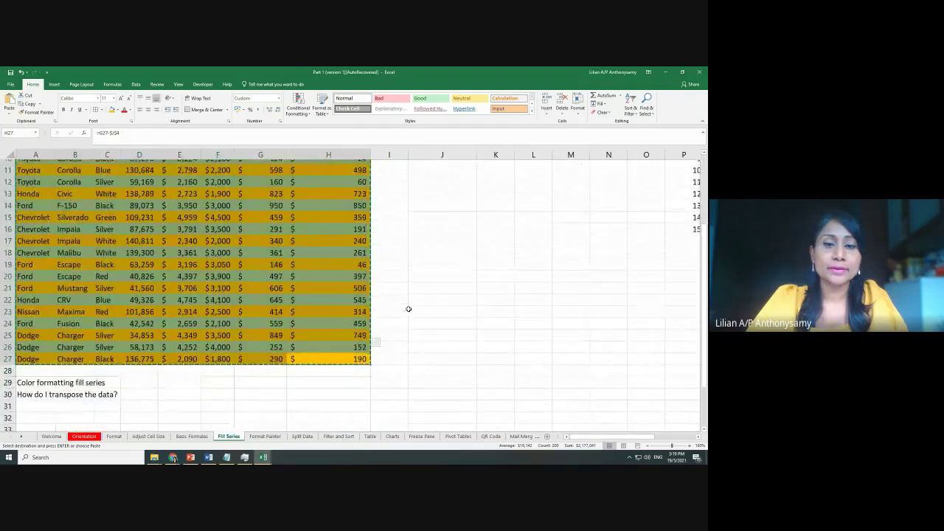
scroll(408, 308, "down", 2)
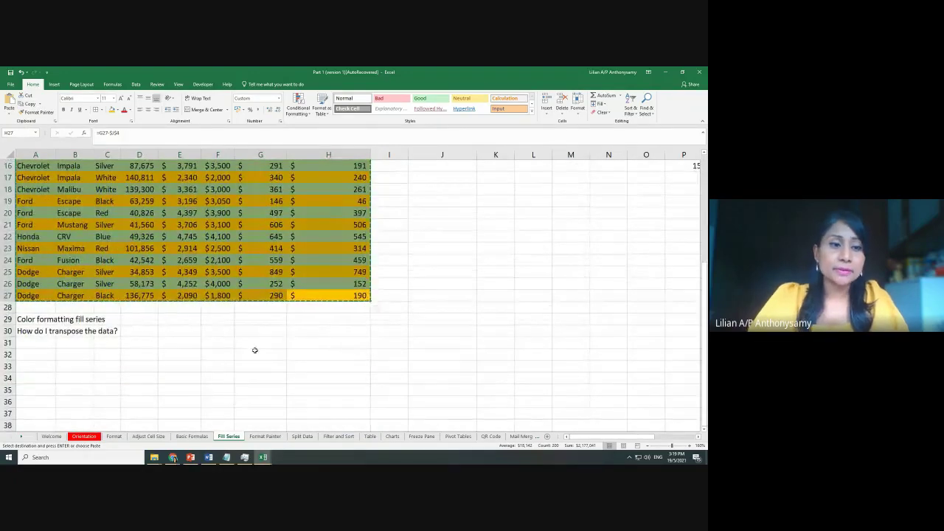
scroll(177, 350, "down", 1)
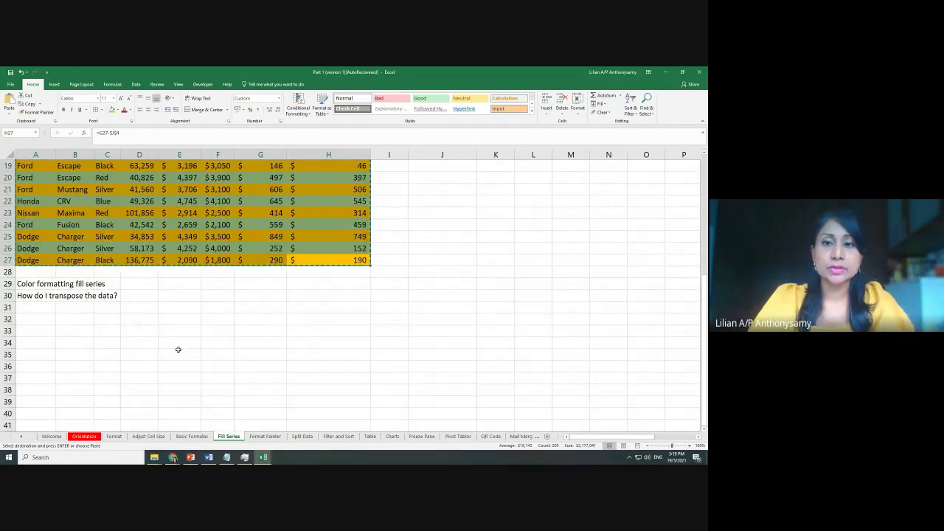
left_click(32, 310)
scroll(324, 310, "down", 1)
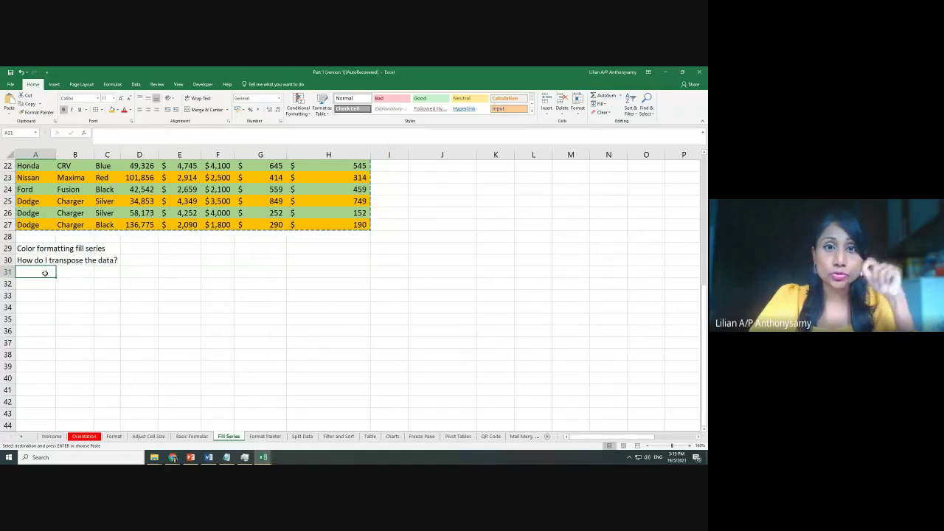
left_click(410, 198)
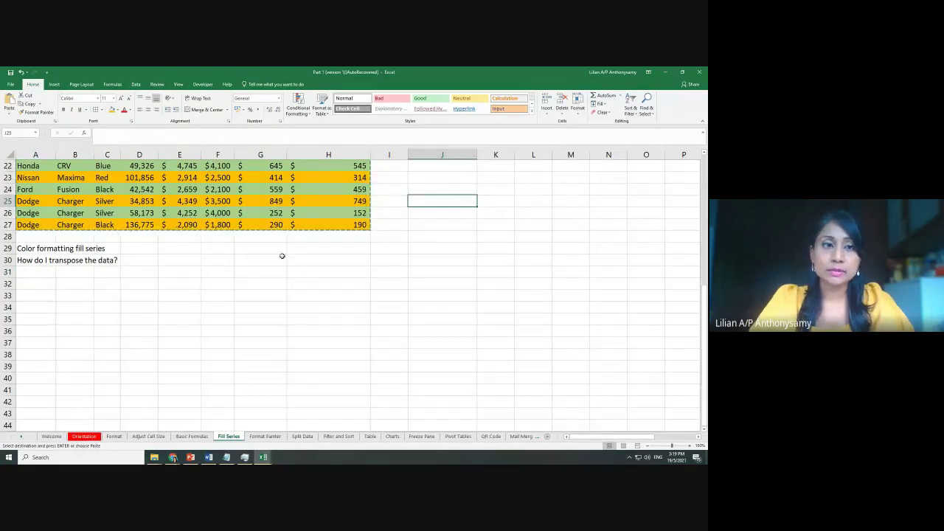
left_click(31, 274)
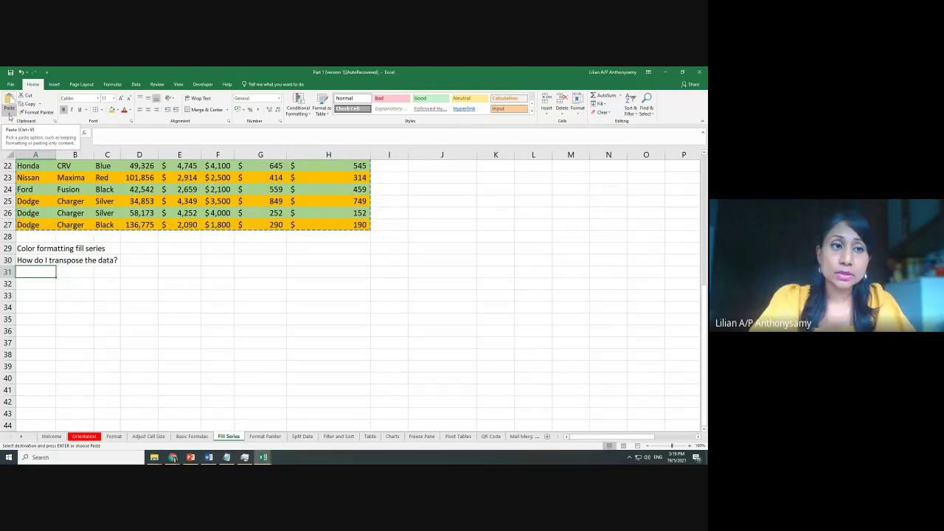
Paste the copied table at A31 using Paste Special with Transpose ticked
left_click(10, 113)
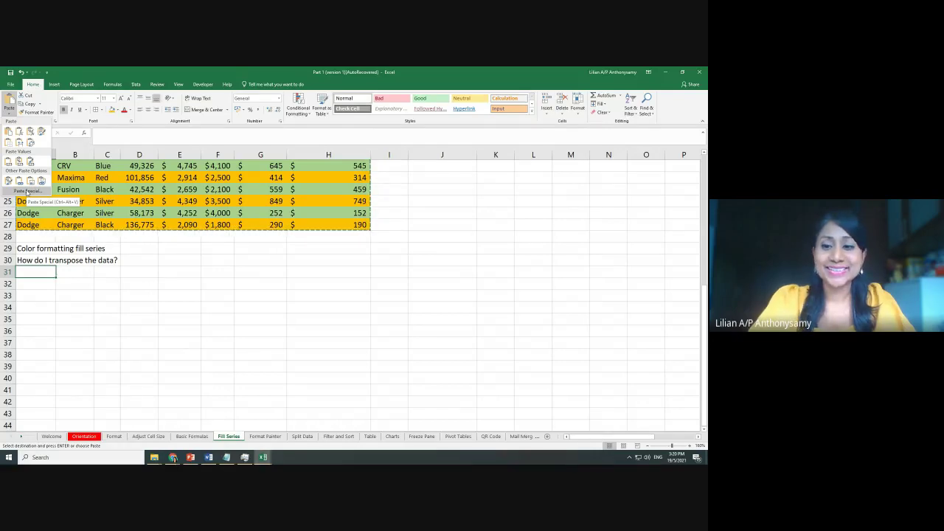
left_click(27, 191)
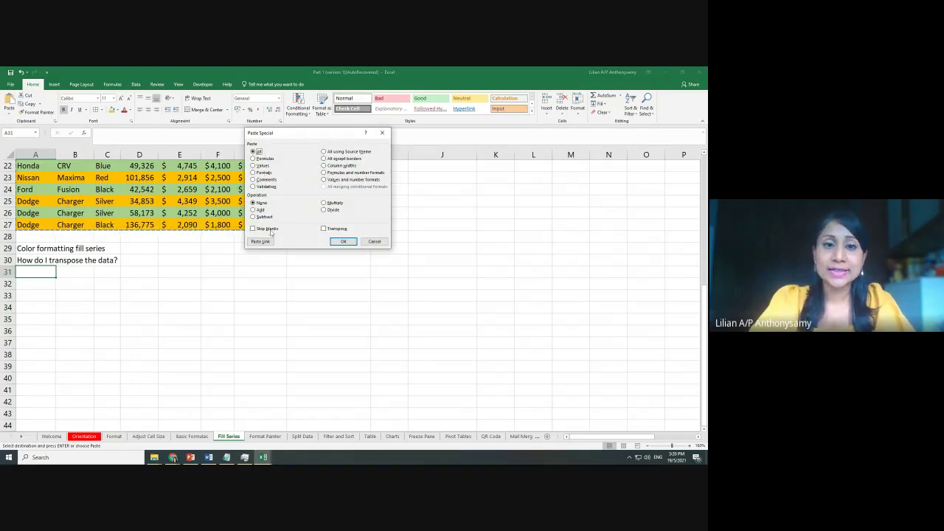
left_click(332, 229)
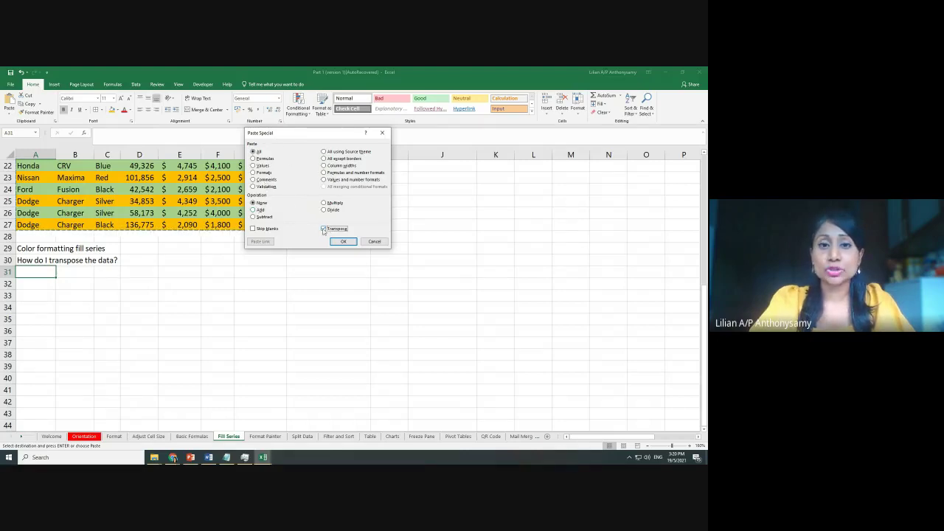
left_click(344, 242)
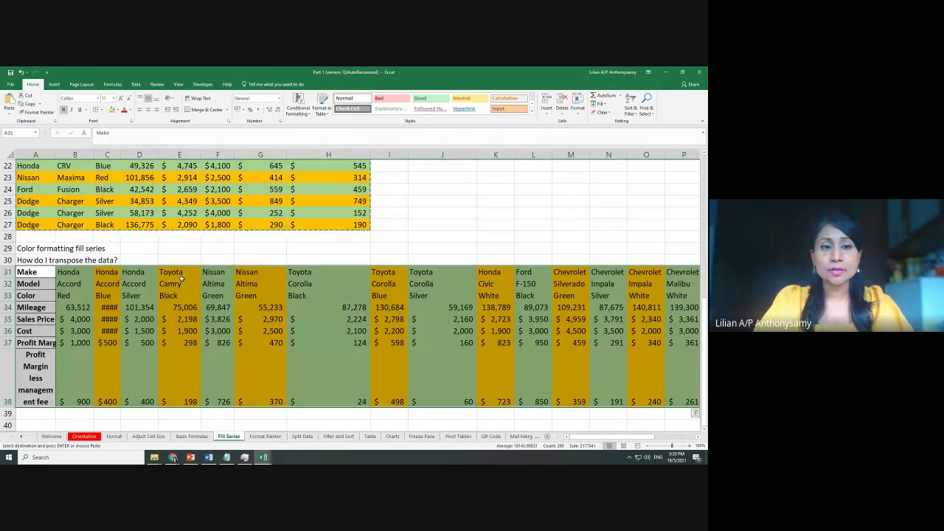
Widen column A so the transposed row labels fit
scroll(181, 278, "up", 7)
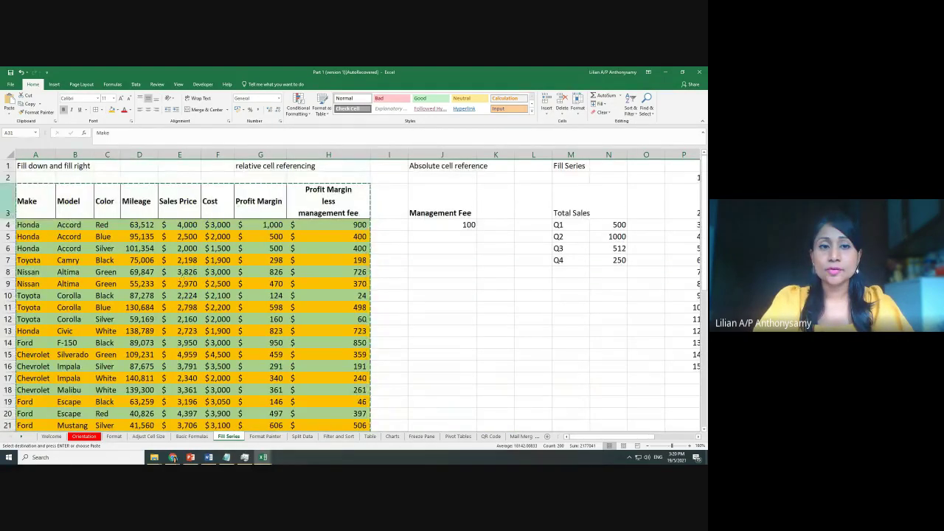
scroll(42, 269, "down", 8)
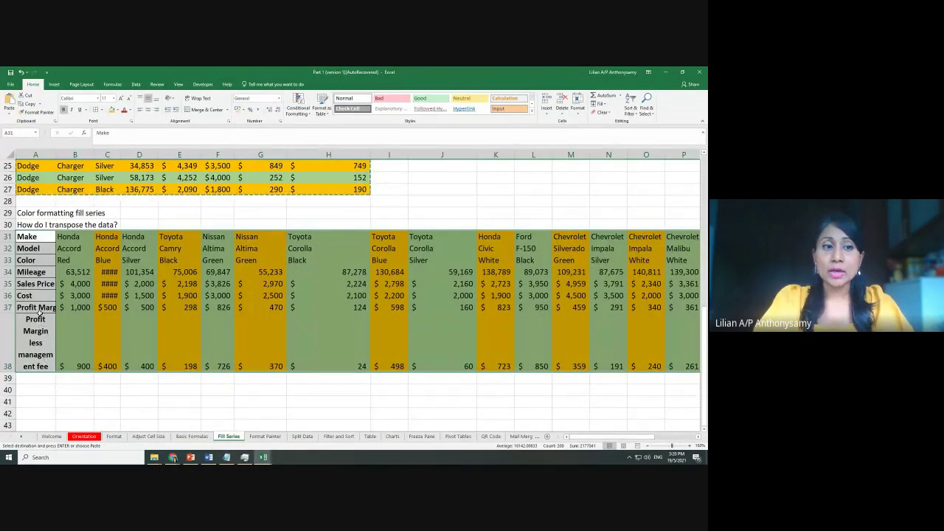
left_click_drag(53, 151, 66, 151)
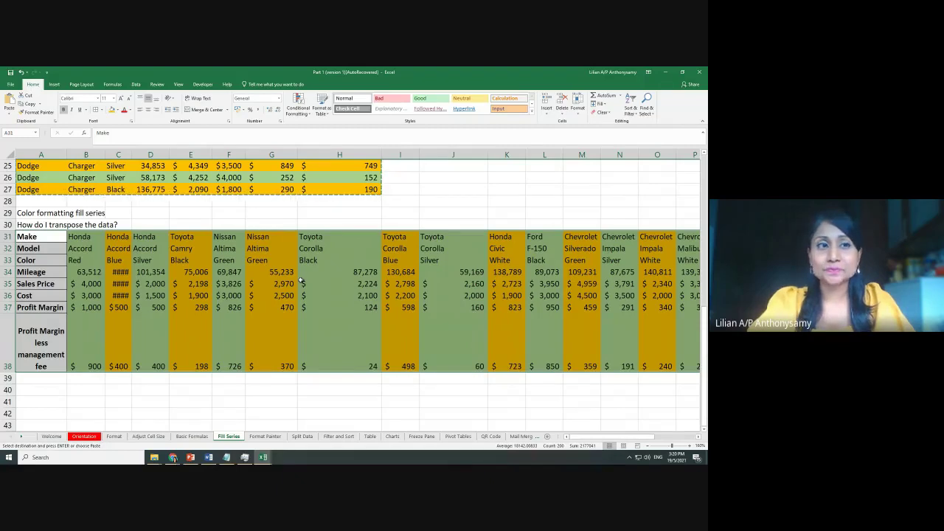
Reopen Paste Special and close it unused, then switch to the Format Painter sheet
left_click(9, 112)
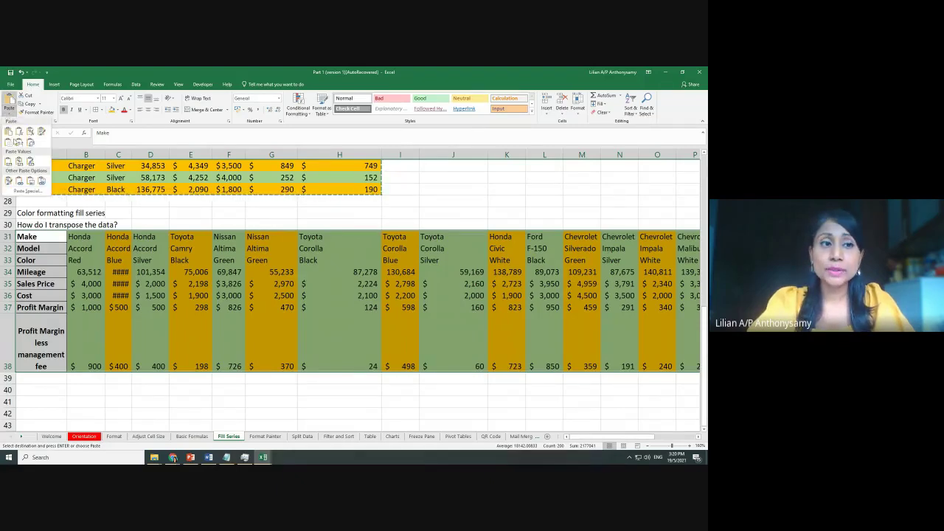
left_click(27, 191)
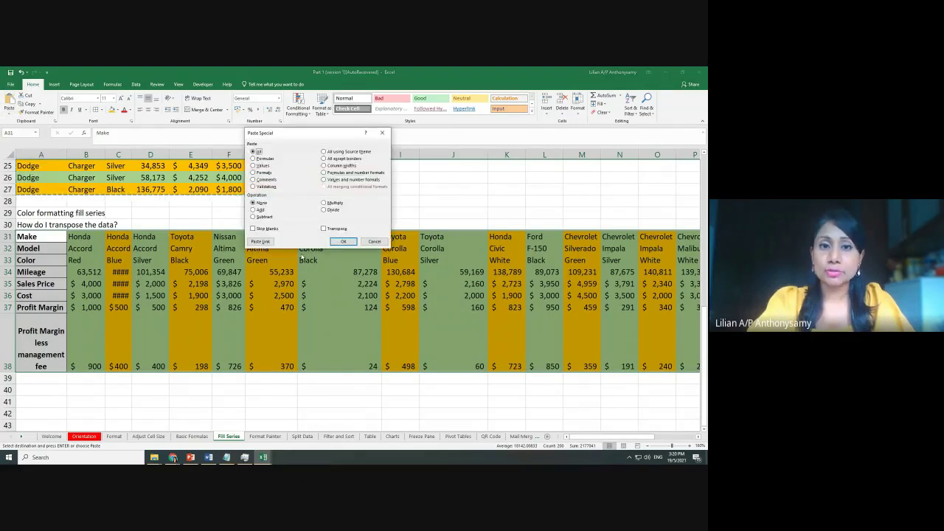
left_click(382, 132)
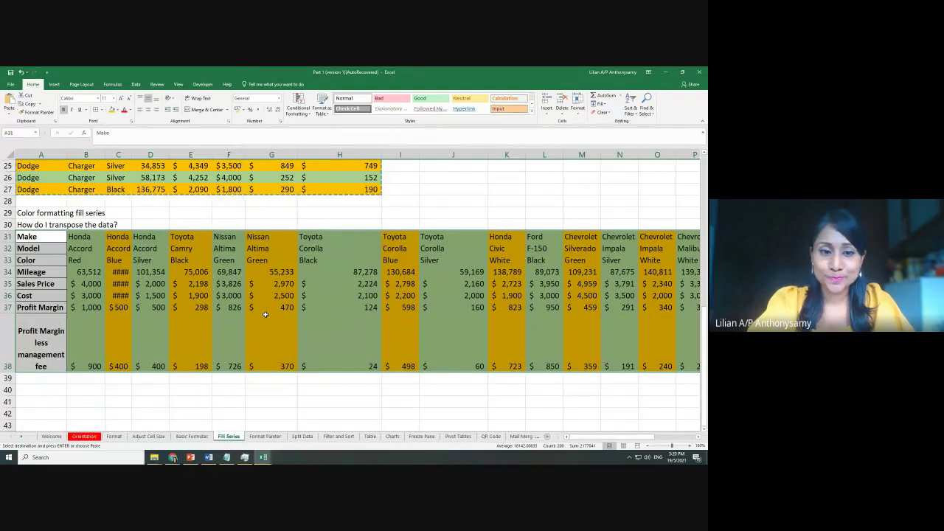
left_click(266, 436)
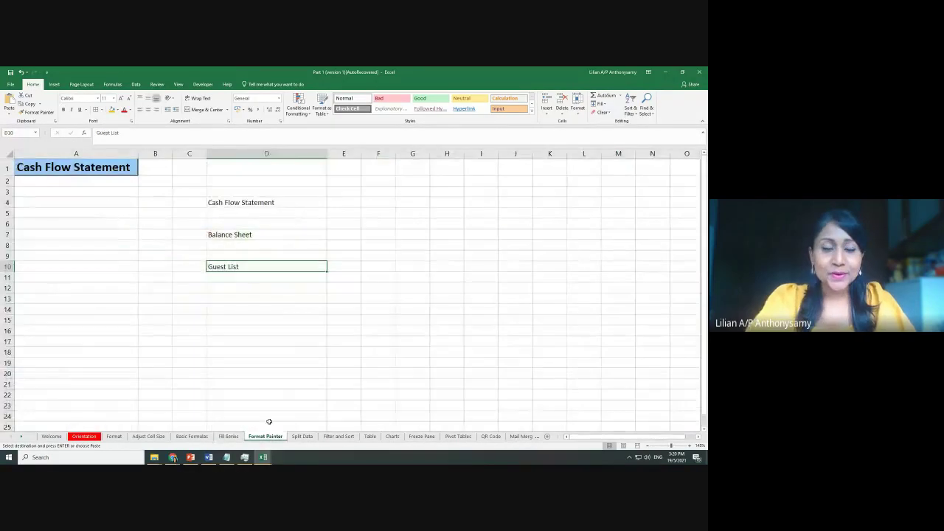
Bring the 'Meet - Excel Workshop' Chrome window in front of Excel from the taskbar
left_click(329, 346)
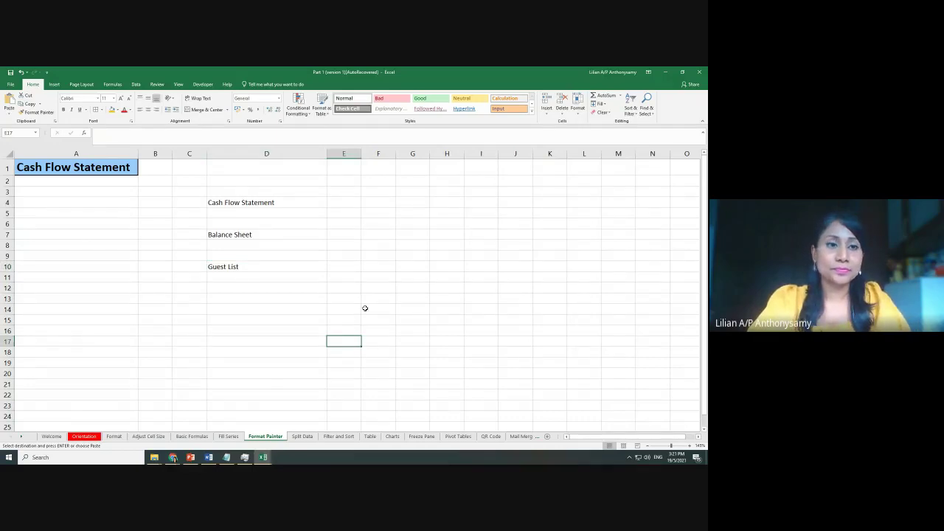
scroll(365, 309, "up", 4)
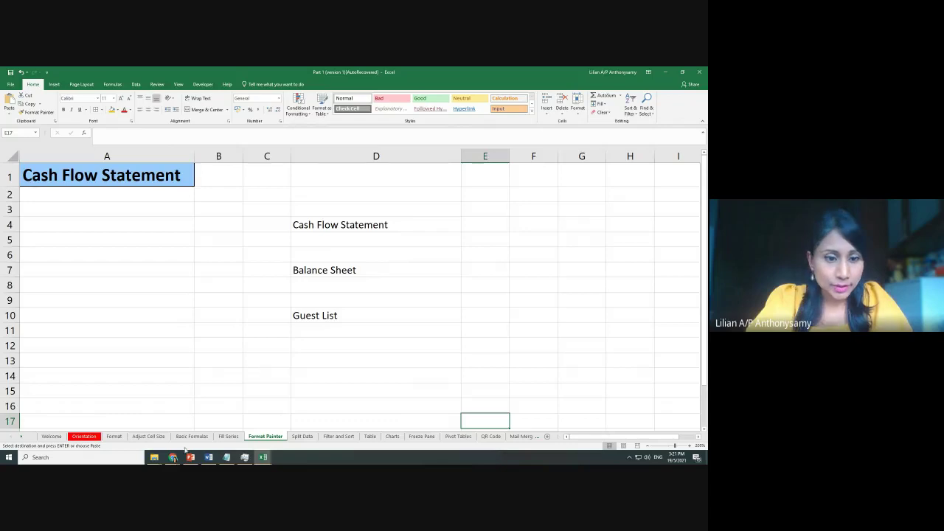
mouse_move(173, 458)
left_click(124, 435)
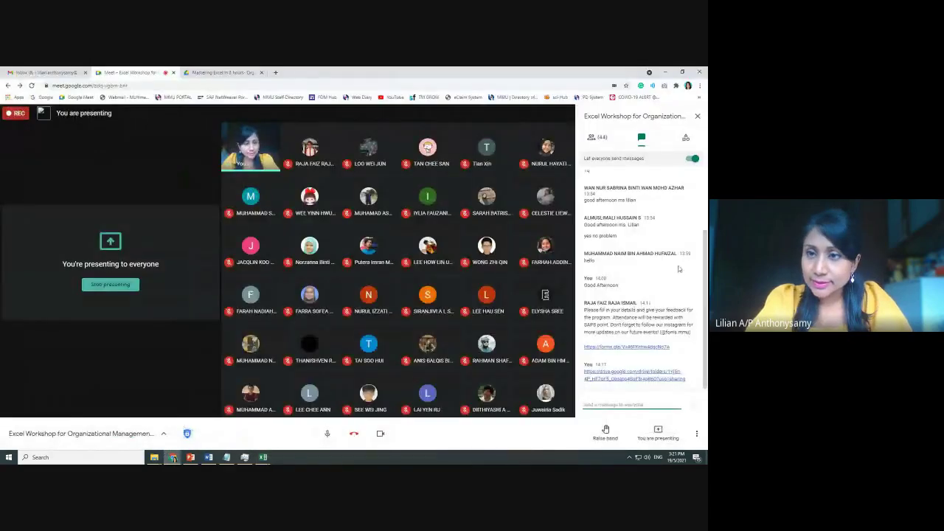
Minimize the Chrome Meet window to return to Excel's Format Painter sheet
left_click(665, 71)
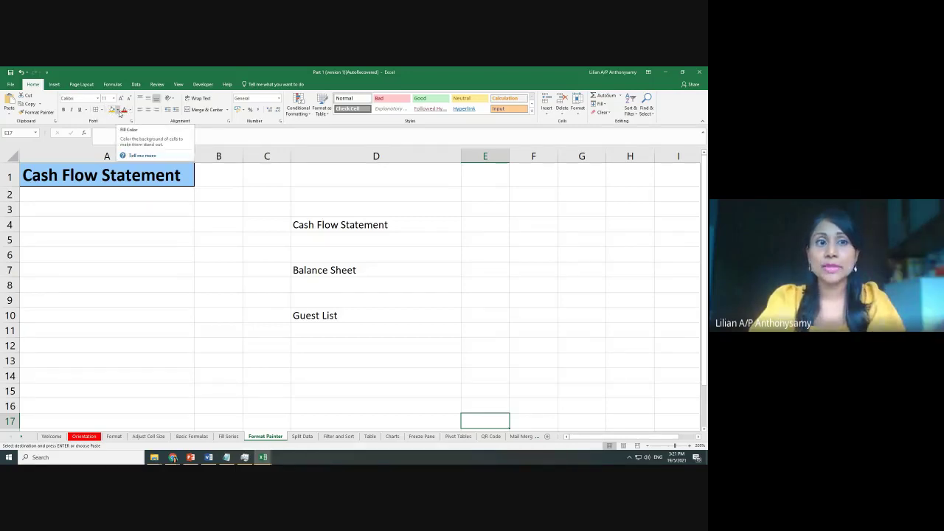
left_click(149, 210)
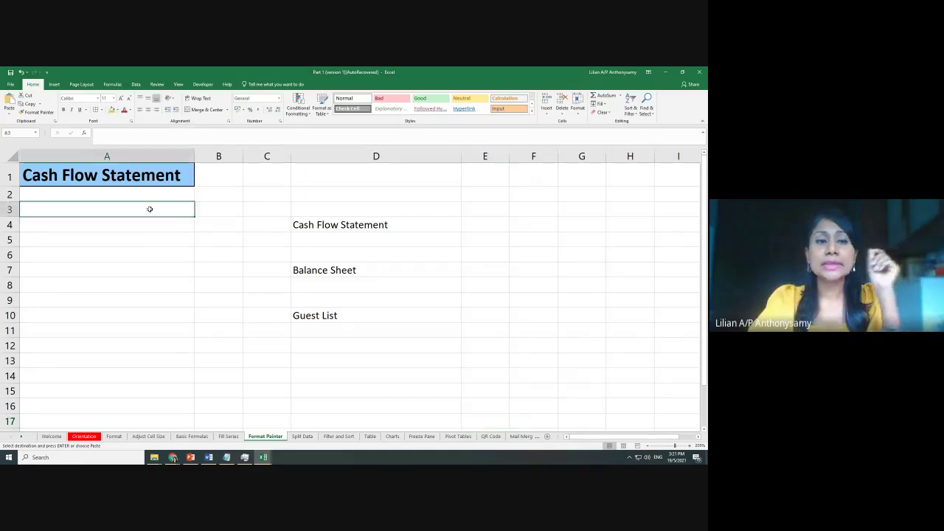
left_click(137, 173)
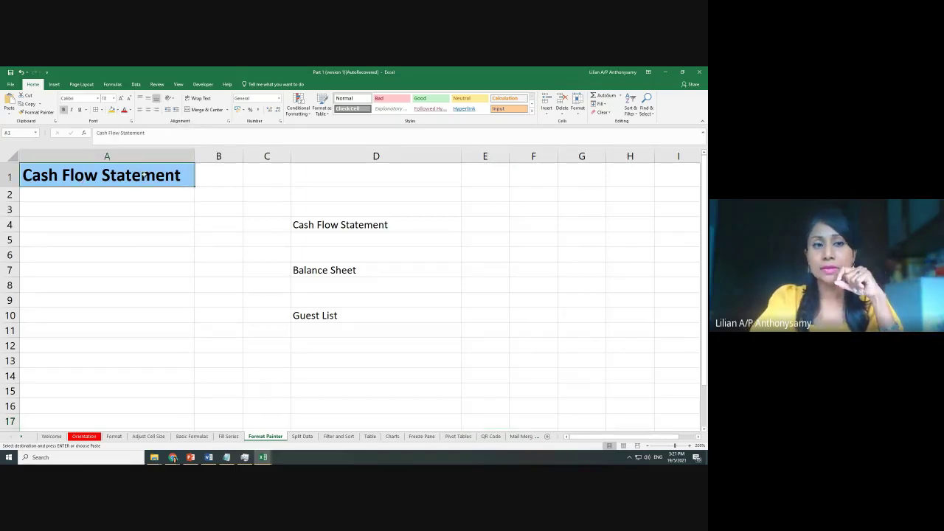
left_click(160, 201)
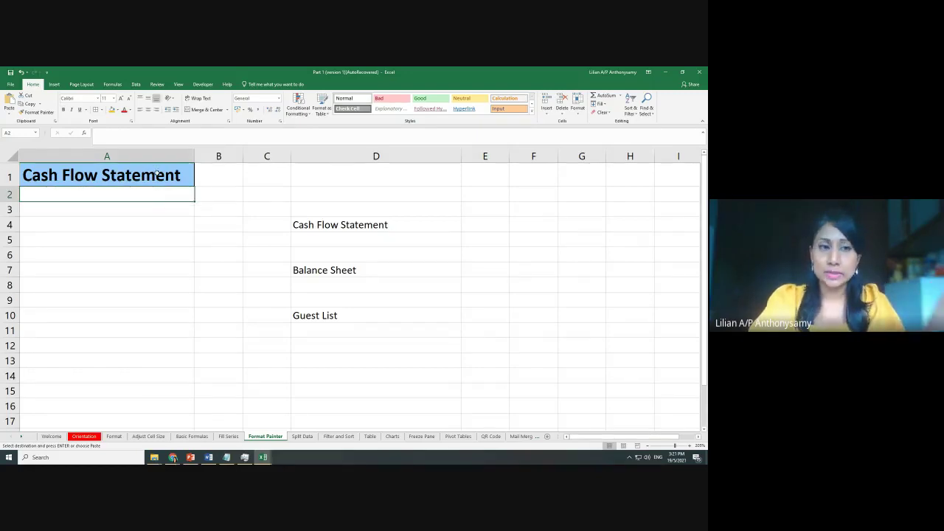
left_click(146, 175)
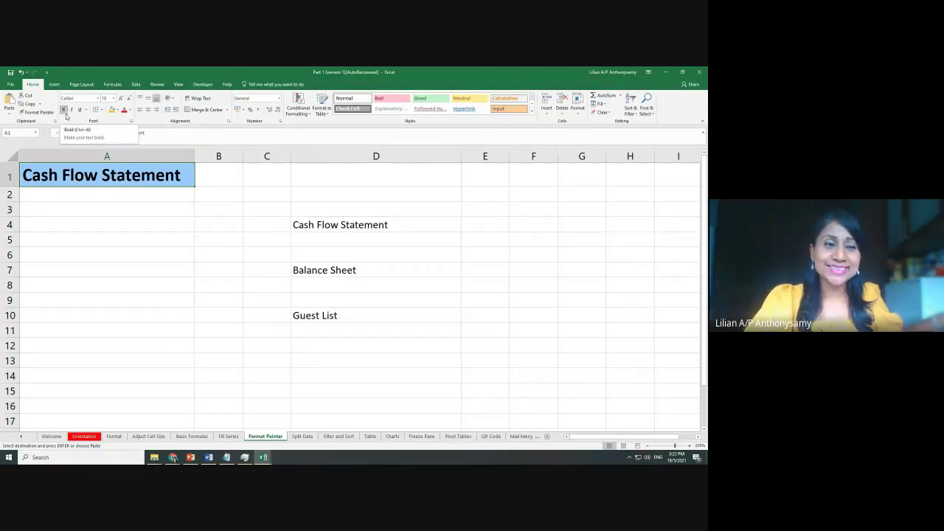
left_click(143, 204)
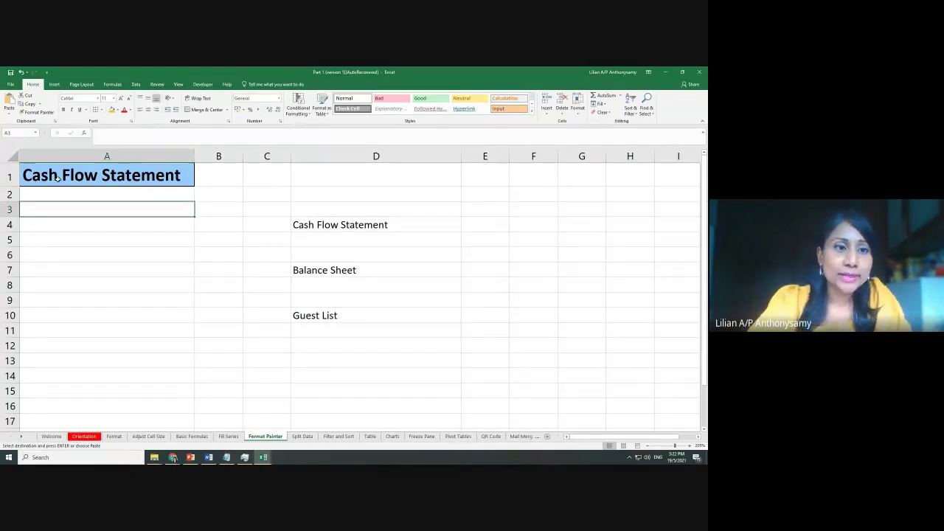
left_click(102, 110)
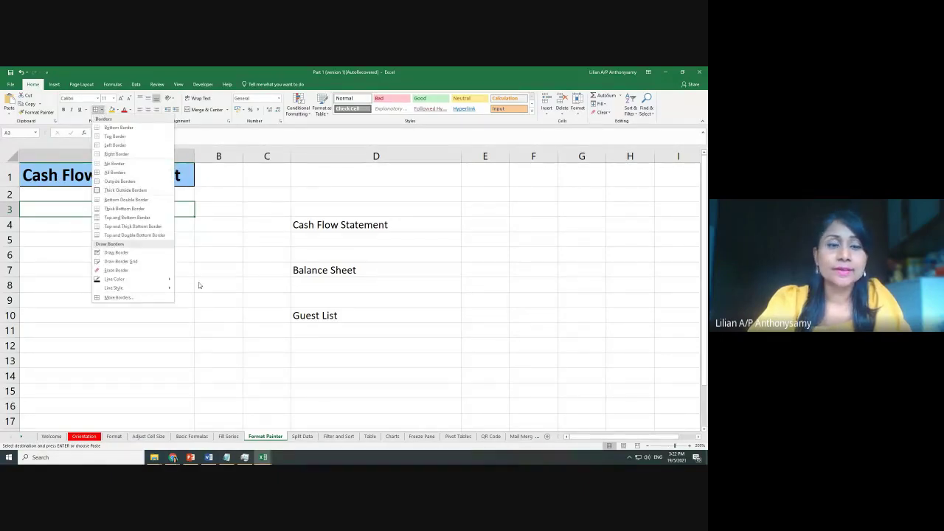
key("Escape")
left_click(184, 177)
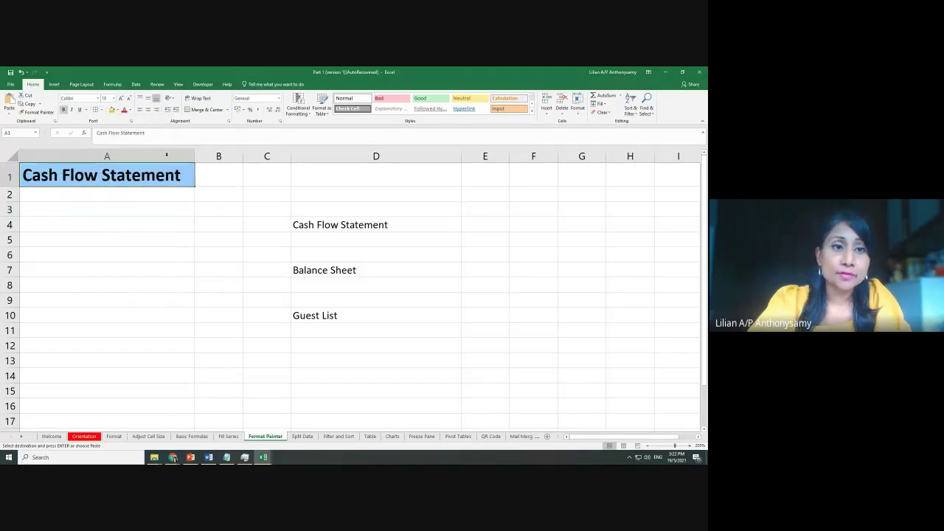
left_click(116, 110)
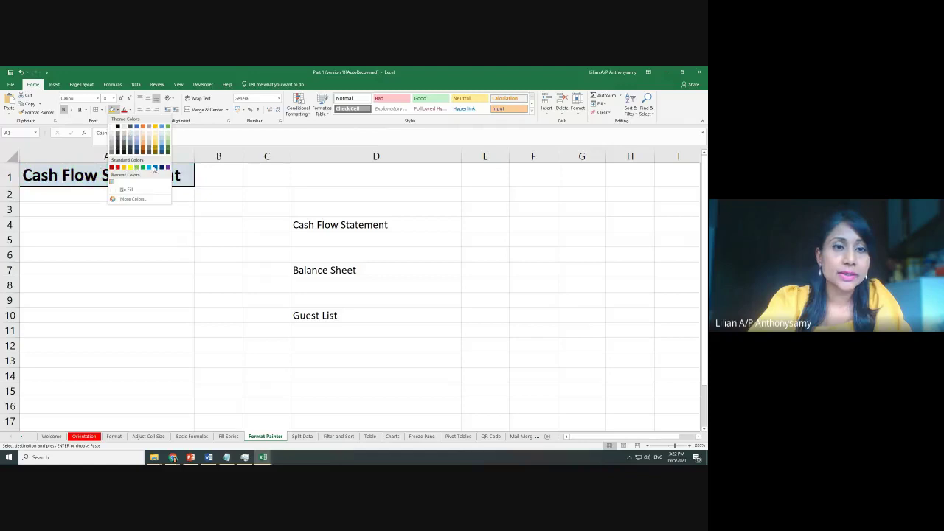
left_click(154, 169)
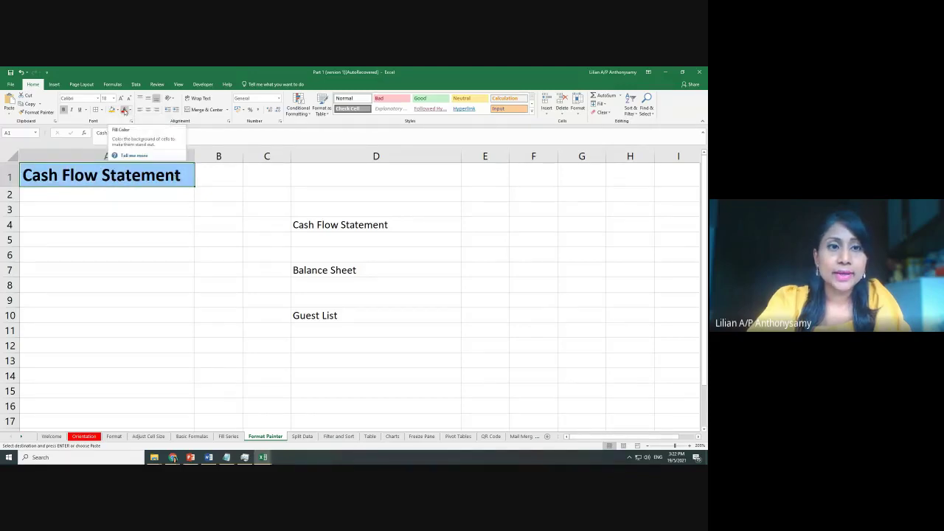
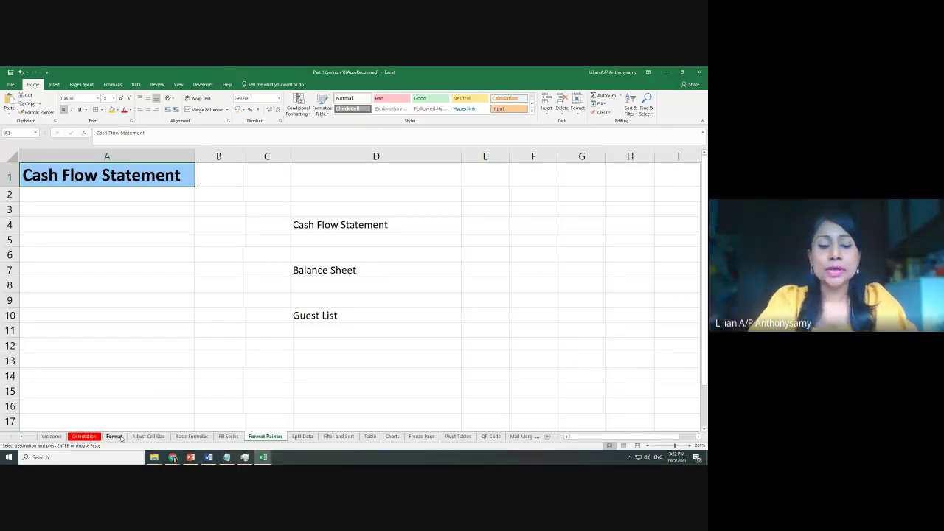
Browse the Adjust Cell Size, Basic Formulas, Filter and Sort and Split Data sheets, ending on Format Painter
left_click(148, 436)
left_click(192, 436)
left_click(229, 436)
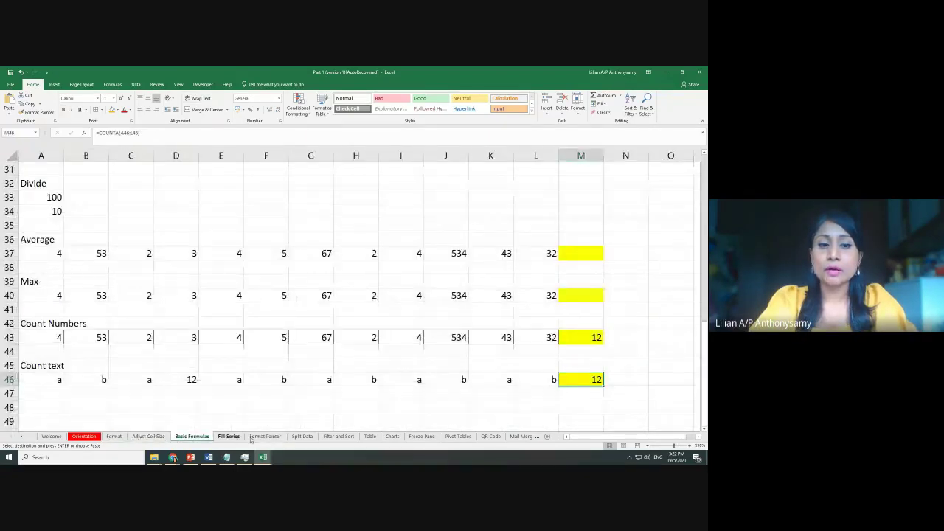
left_click(265, 436)
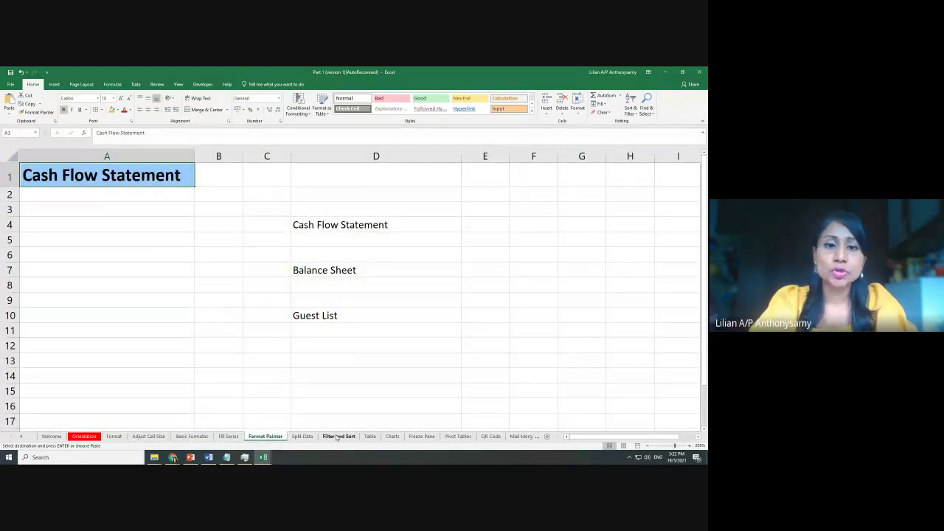
left_click(337, 437)
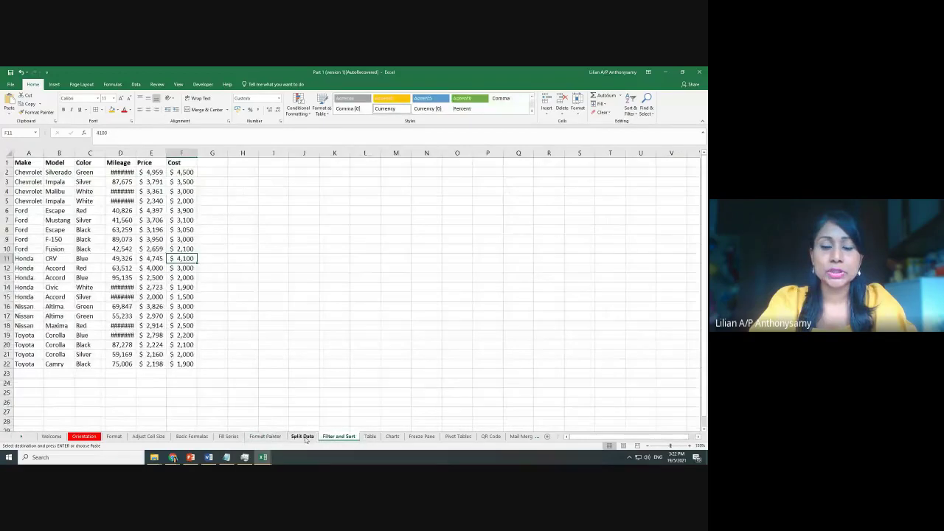
left_click(303, 437)
left_click(265, 437)
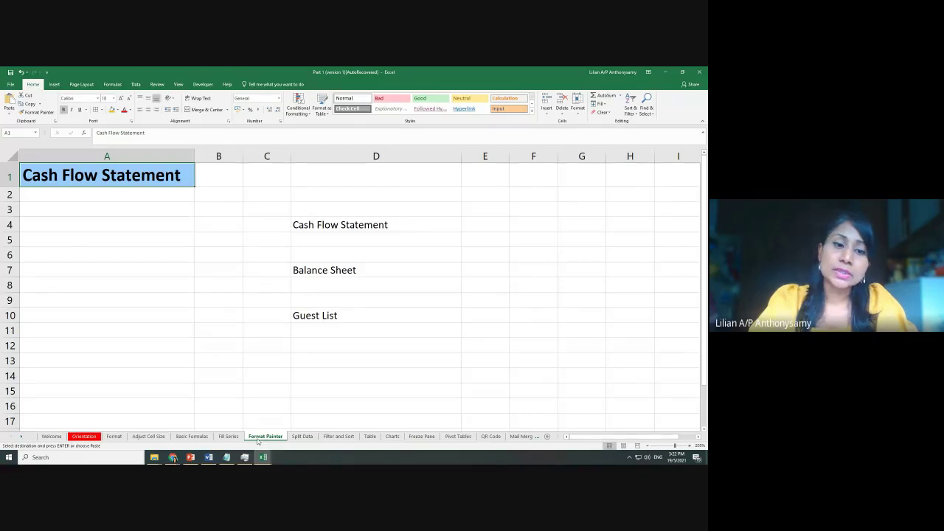
Check the Google Meet call twice, returning to the Excel workbook each time
mouse_move(172, 457)
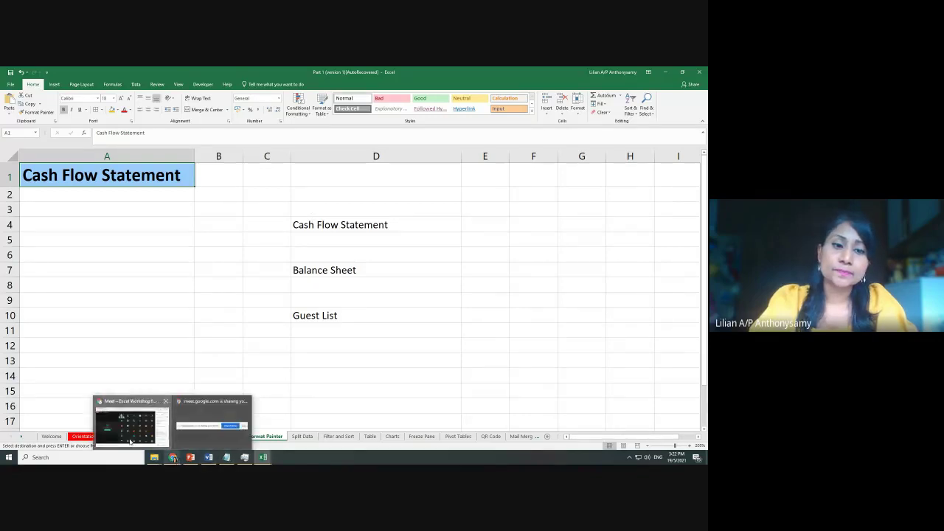
left_click(130, 442)
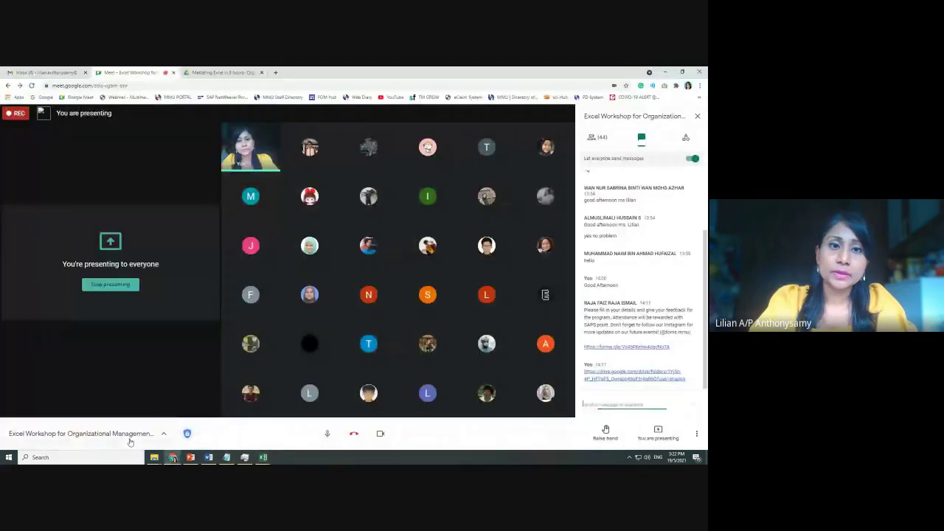
left_click(667, 71)
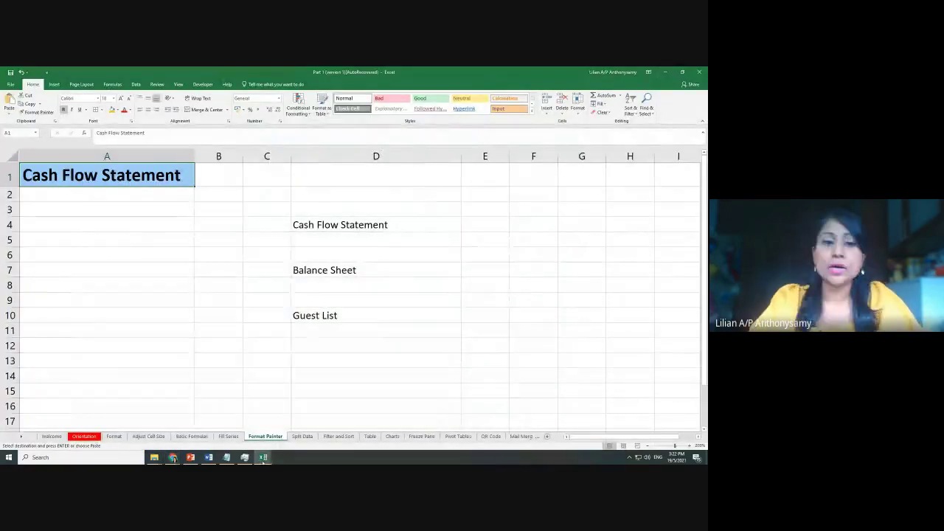
mouse_move(172, 457)
left_click(130, 417)
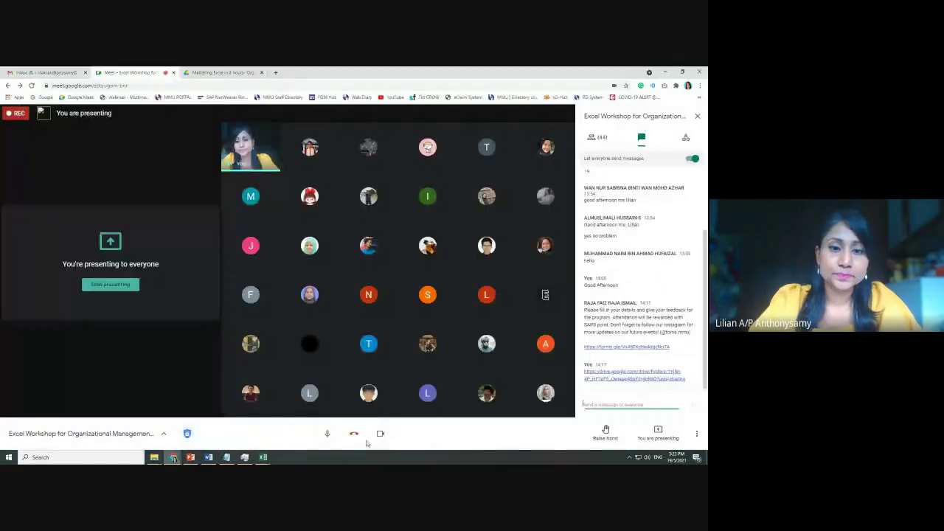
left_click(664, 72)
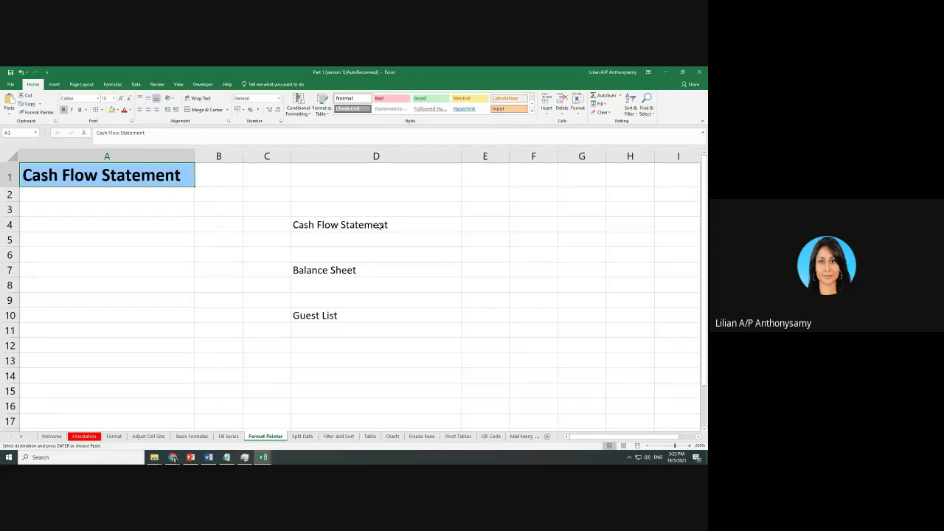
Try size 18, bold and a box border on D4, then revert it to plain size 11
left_click(310, 225)
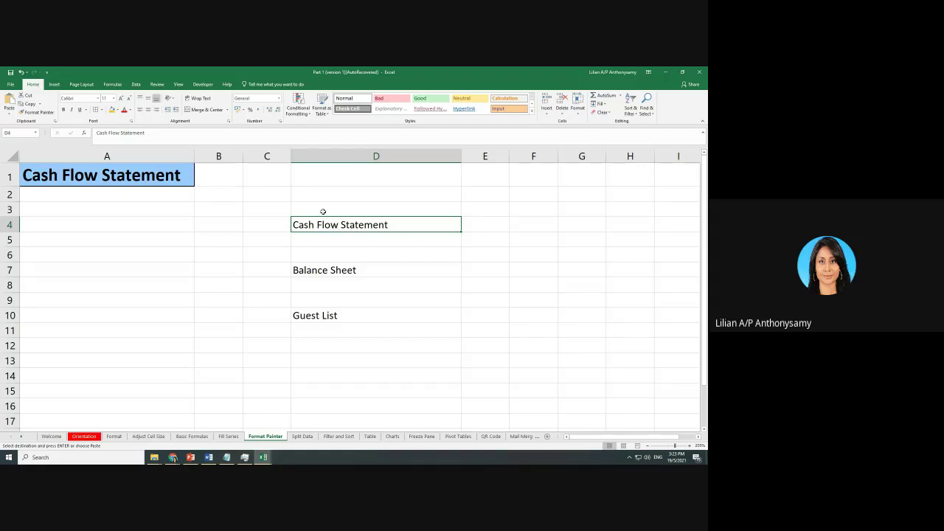
left_click(114, 98)
left_click(105, 154)
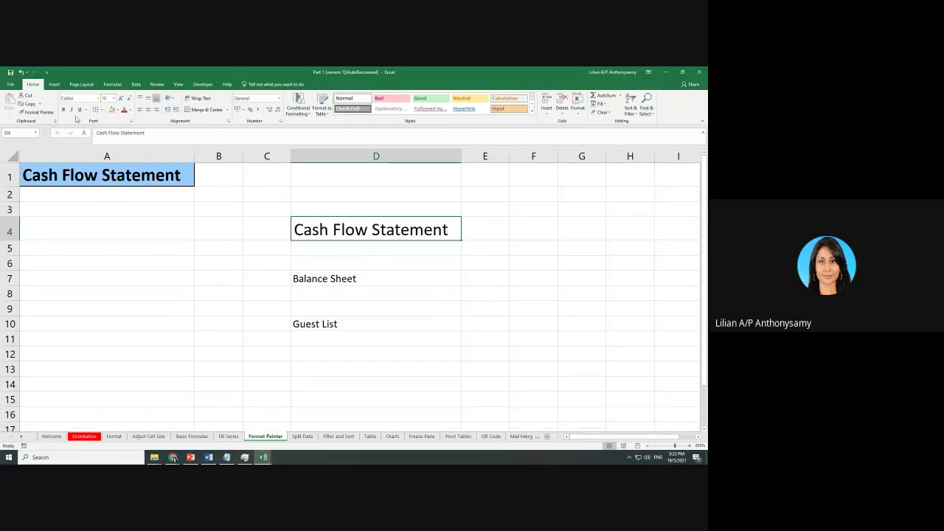
left_click(64, 110)
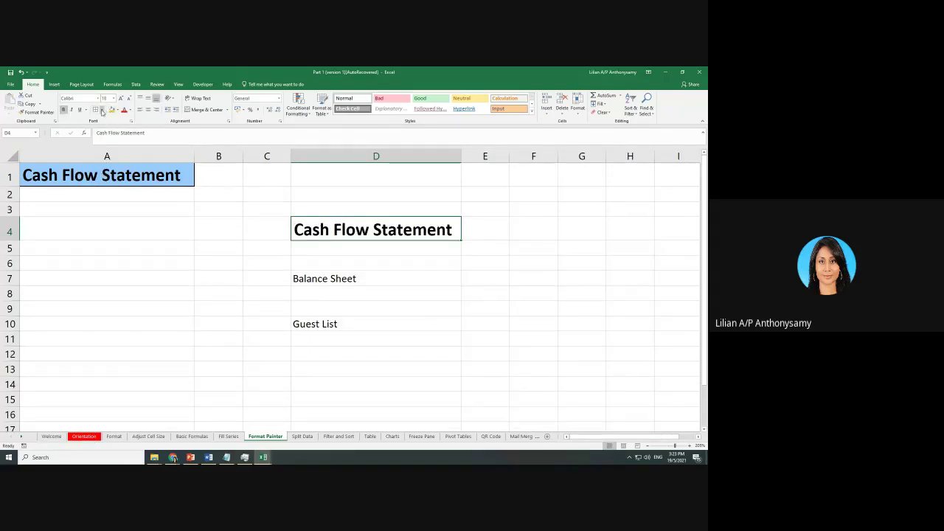
left_click(101, 109)
left_click(121, 190)
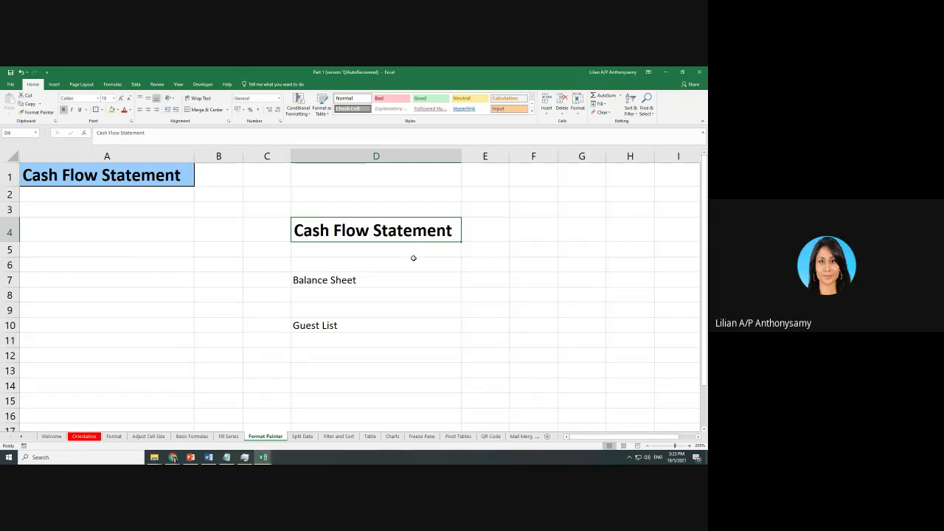
key("ctrl+z")
key("ctrl+z")
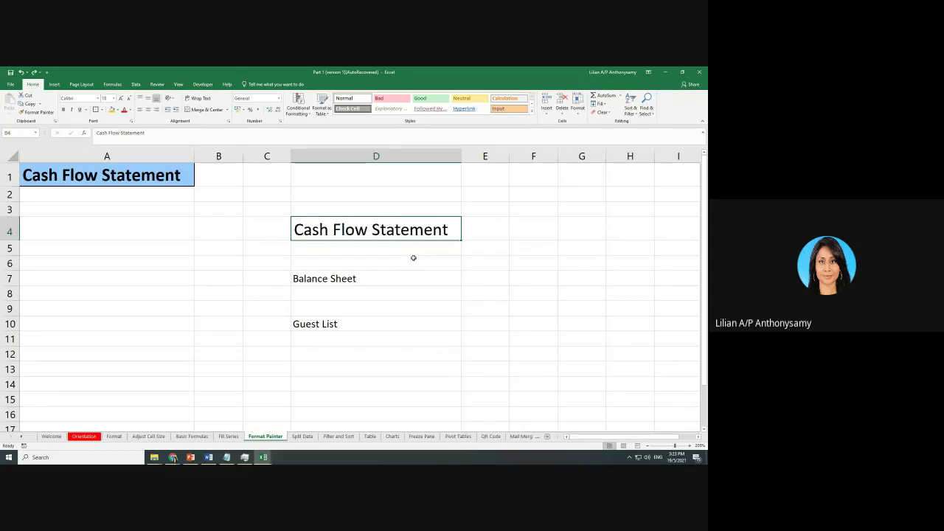
key("ctrl+z")
left_click(421, 275)
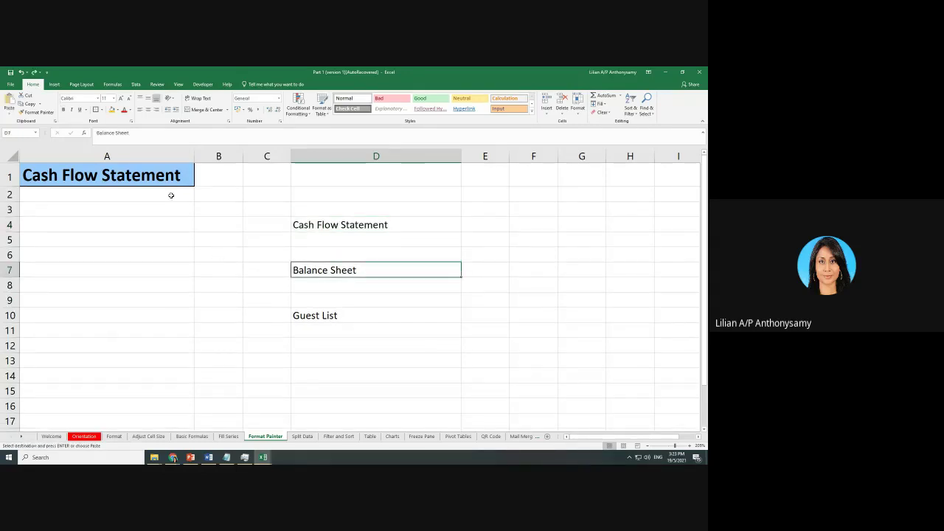
Copy A1's heading formatting onto D4's Cash Flow Statement with Format Painter
left_click(133, 179)
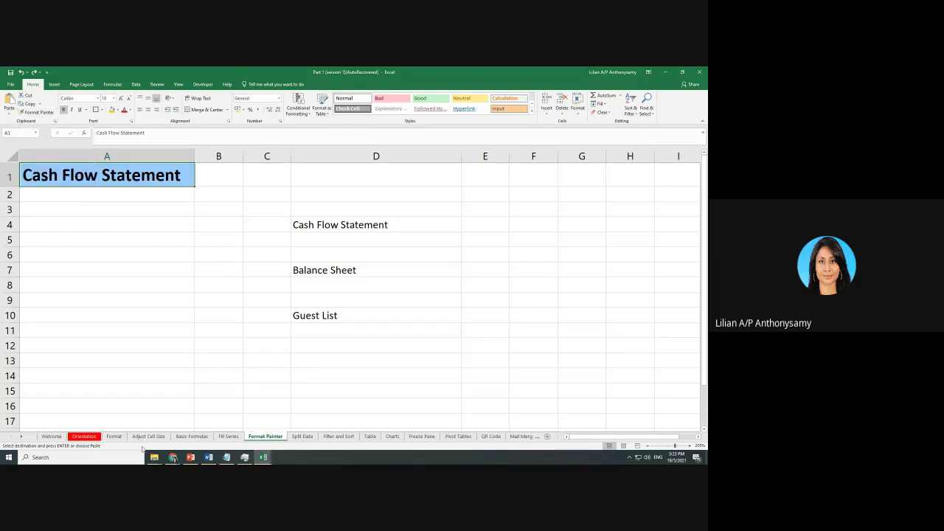
mouse_move(173, 458)
left_click(121, 420)
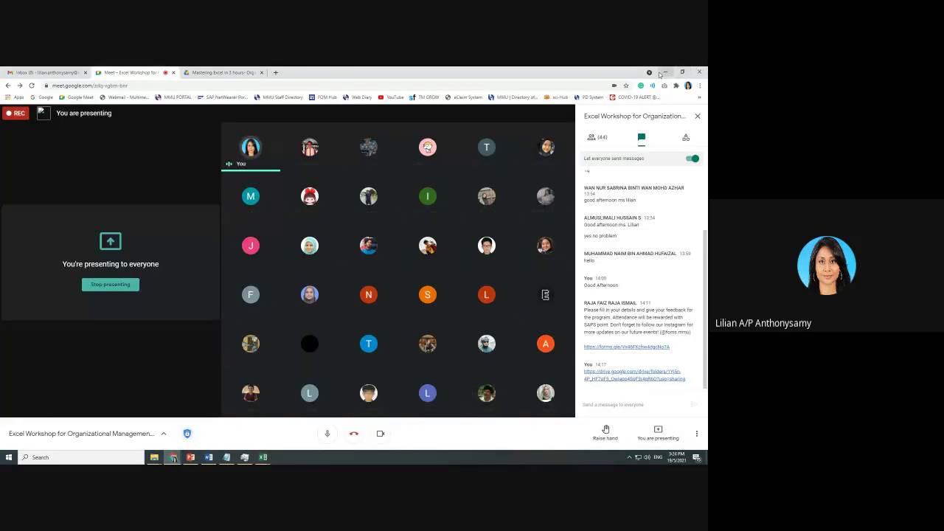
key("alt+Tab")
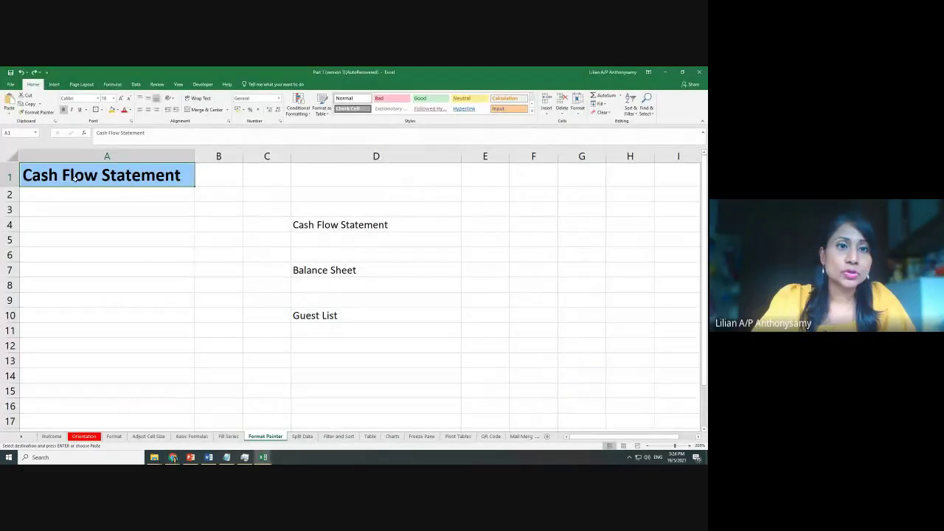
left_click(36, 112)
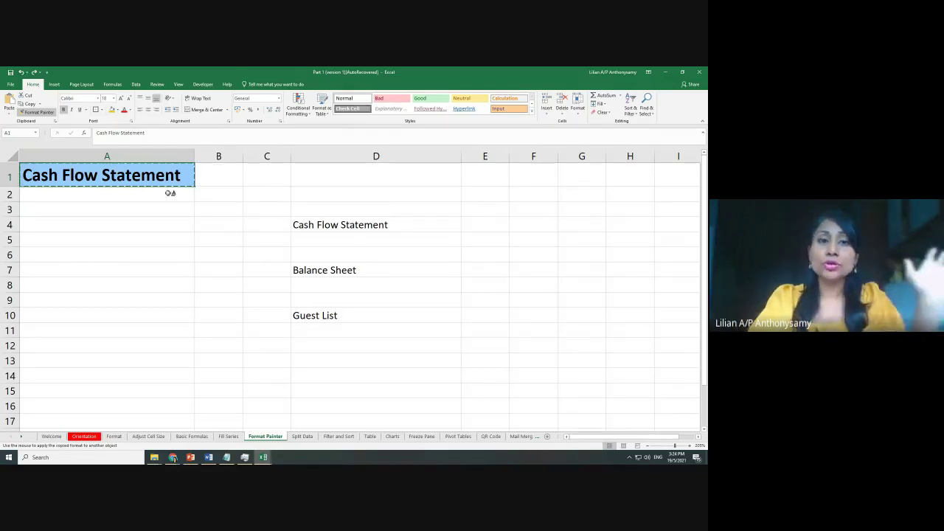
left_click(310, 224)
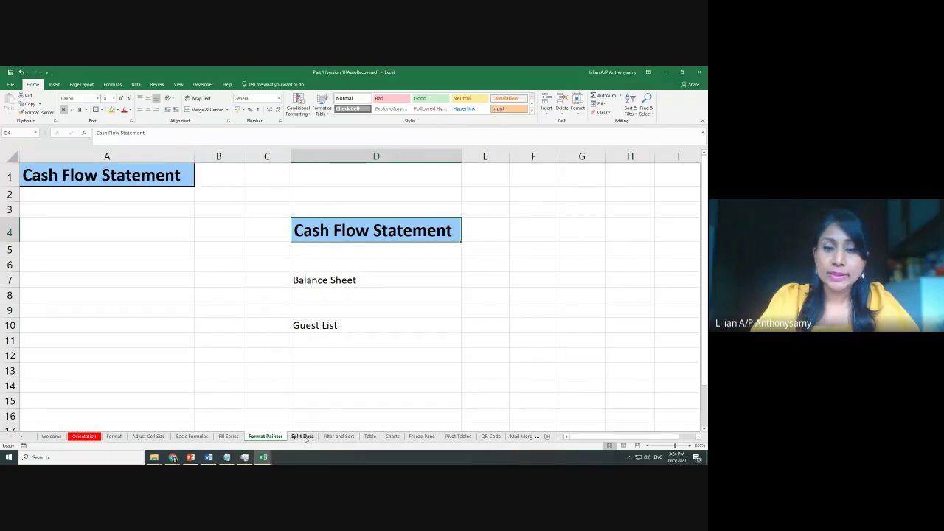
Paint A1's heading formatting onto Balance Sheet in D7
left_click(303, 437)
left_click(337, 437)
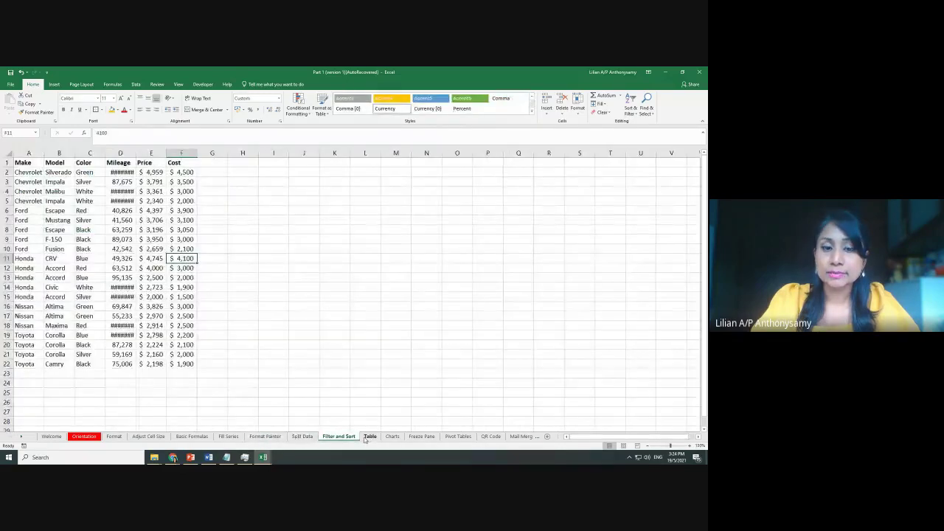
left_click(264, 437)
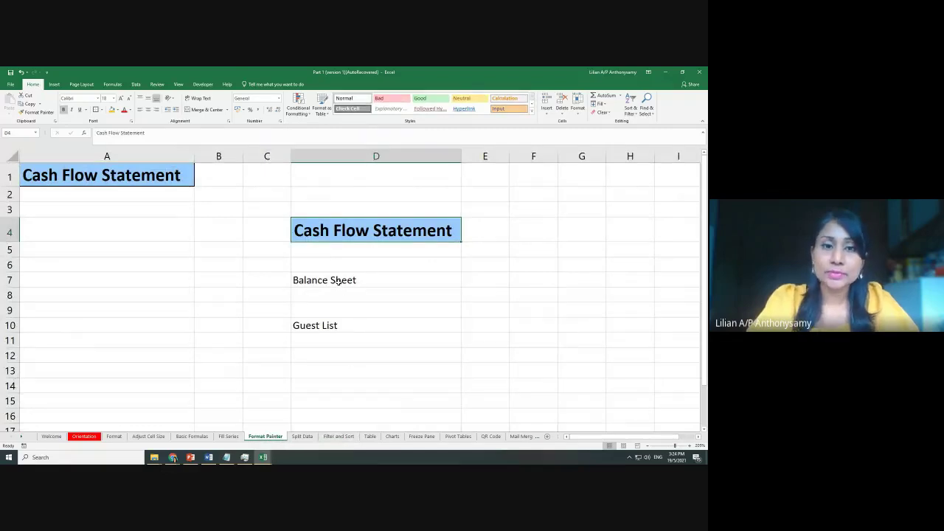
left_click(127, 177)
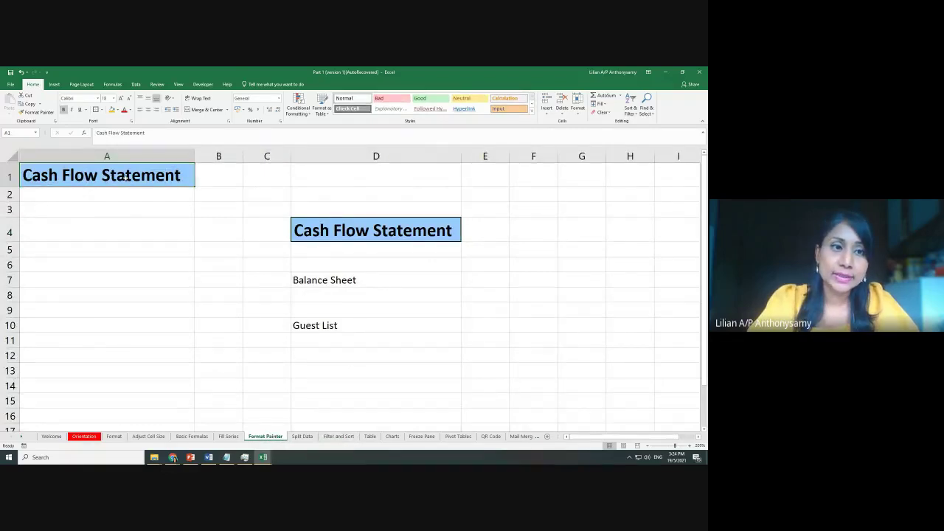
left_click(38, 112)
left_click(338, 281)
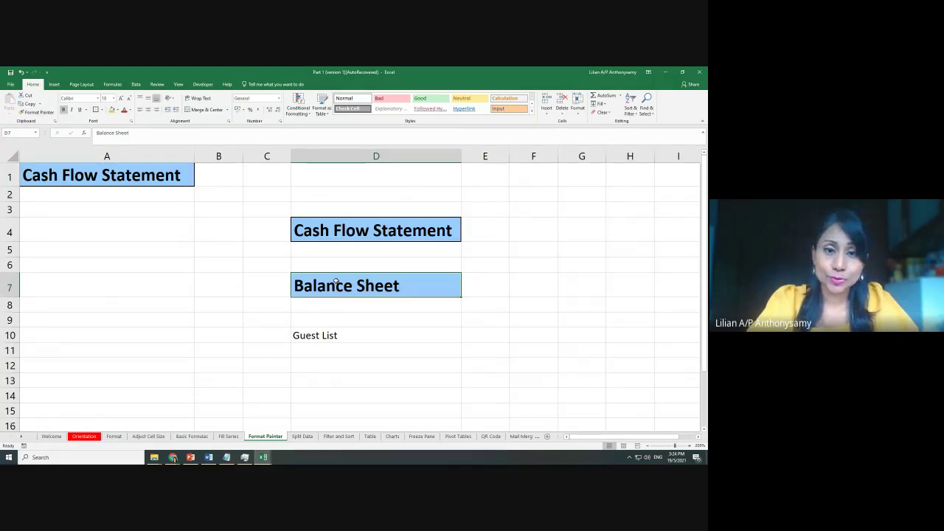
Flip between Split Data and Format Painter sheets, then undo the heading formatting on D7 and D4
left_click(303, 437)
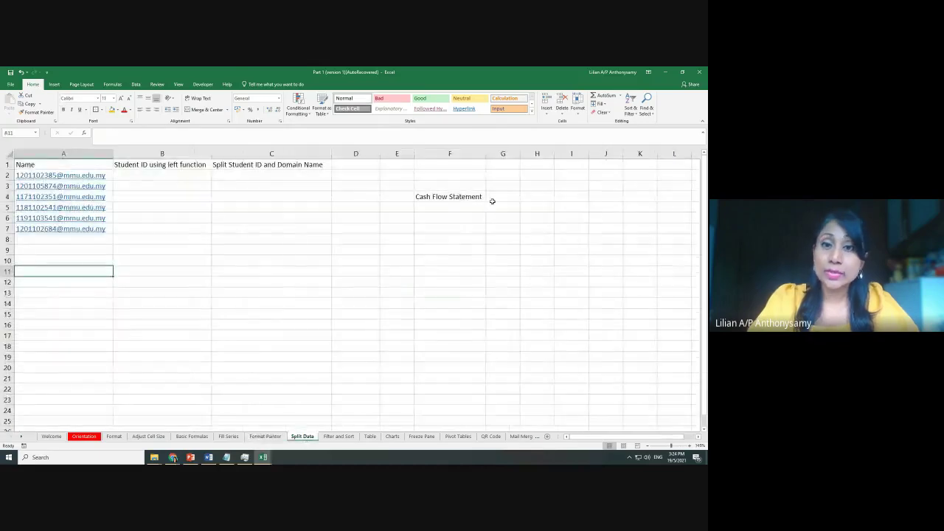
left_click(265, 437)
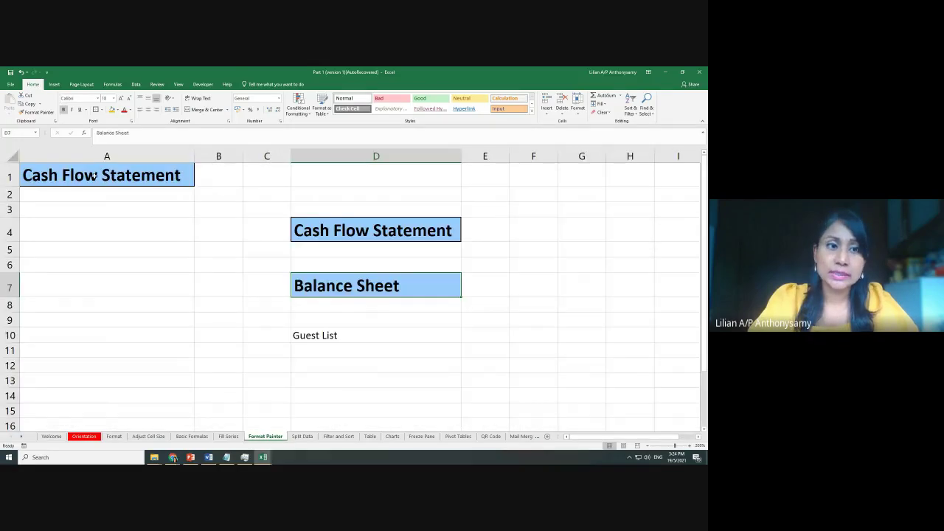
left_click(23, 112)
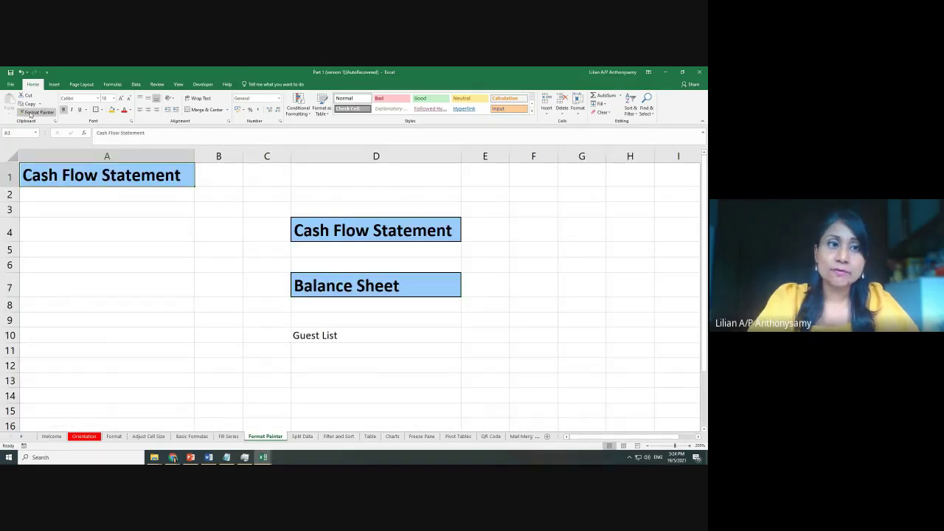
left_click(302, 437)
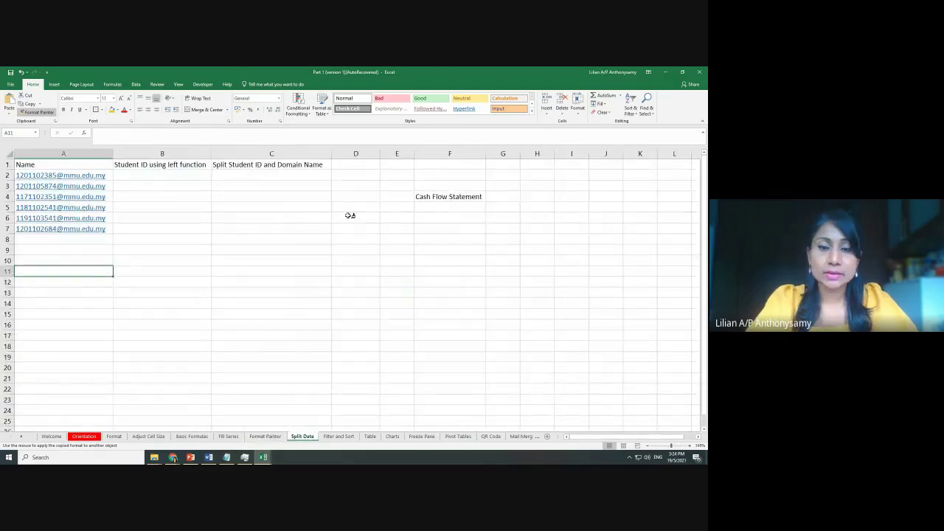
left_click(265, 437)
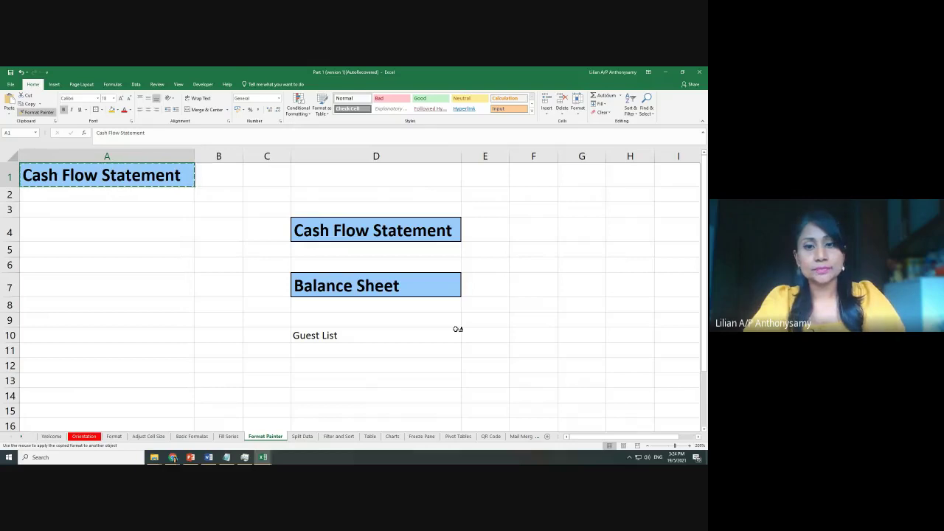
key("ctrl+z")
key("ctrl+z")
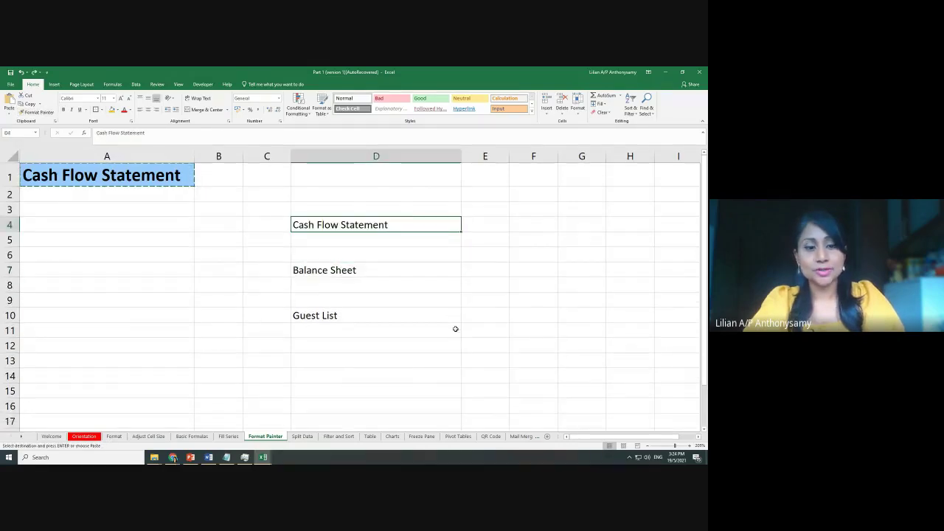
Apply A1's heading style to Cash Flow Statement D4, Balance Sheet D7 and Guest List D10
key("Escape")
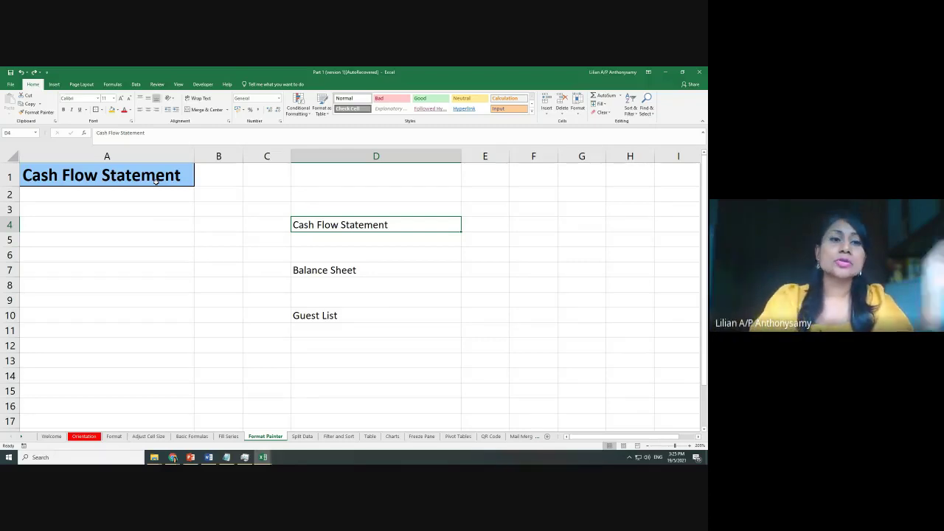
left_click(156, 181)
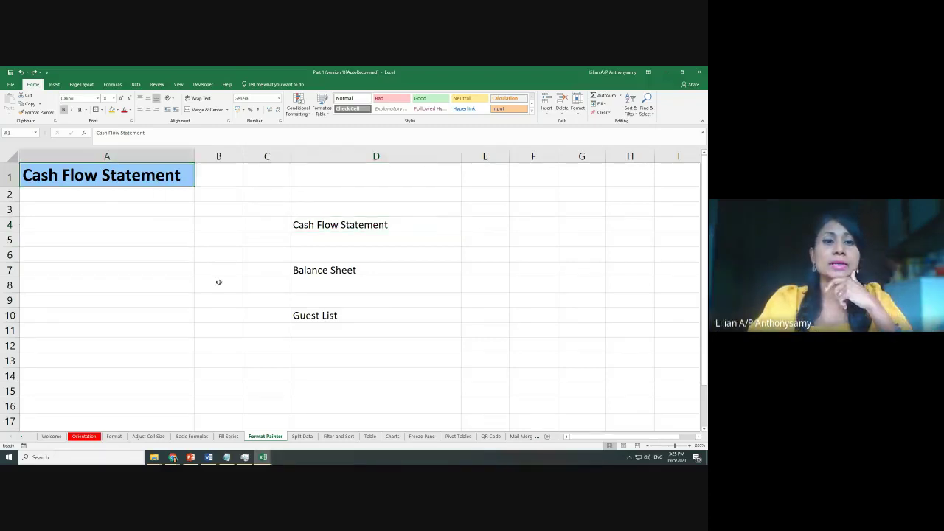
left_click(44, 114)
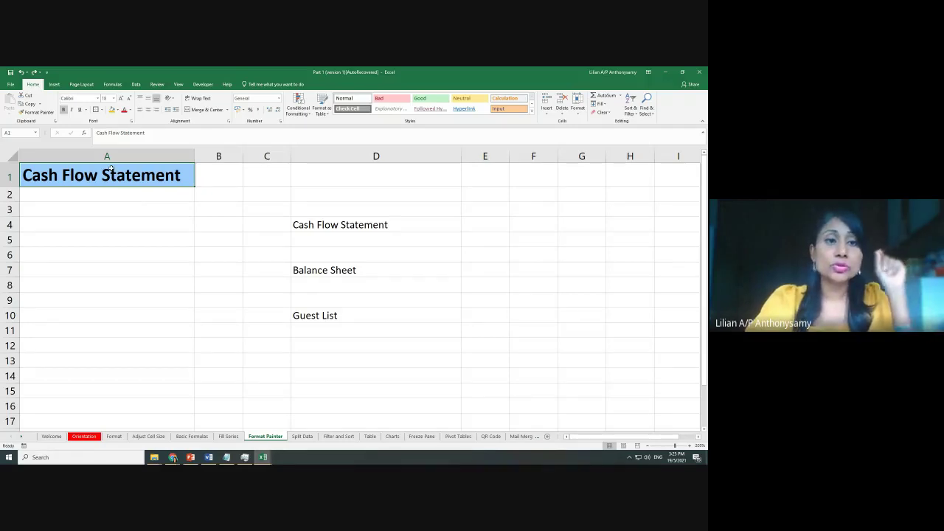
left_click(37, 112)
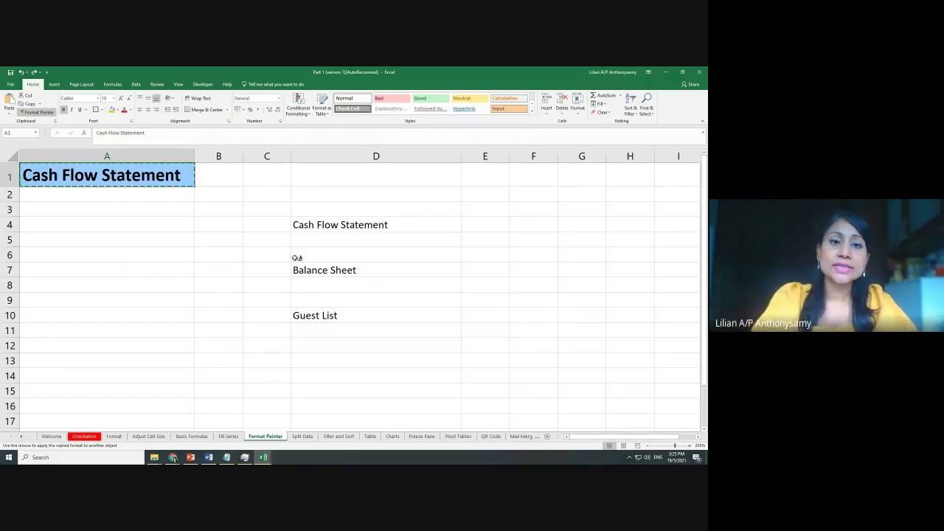
left_click(297, 228)
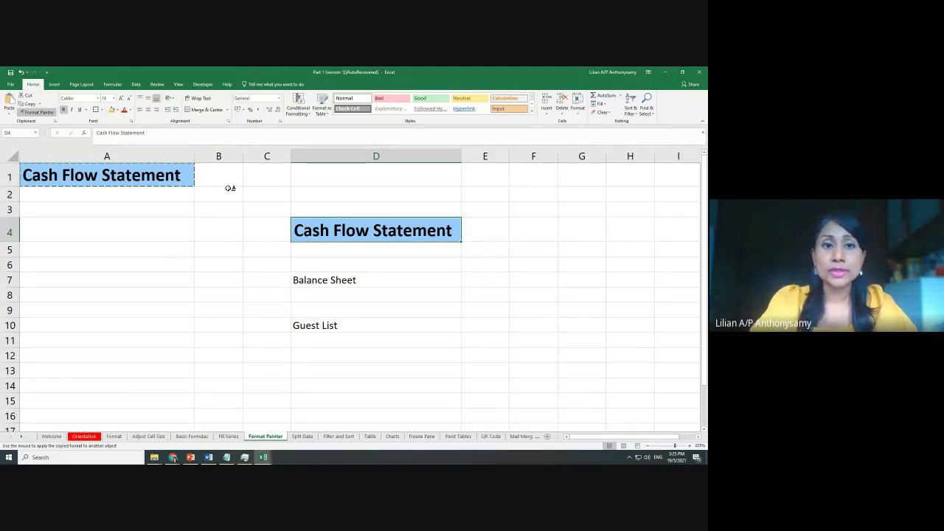
left_click(316, 281)
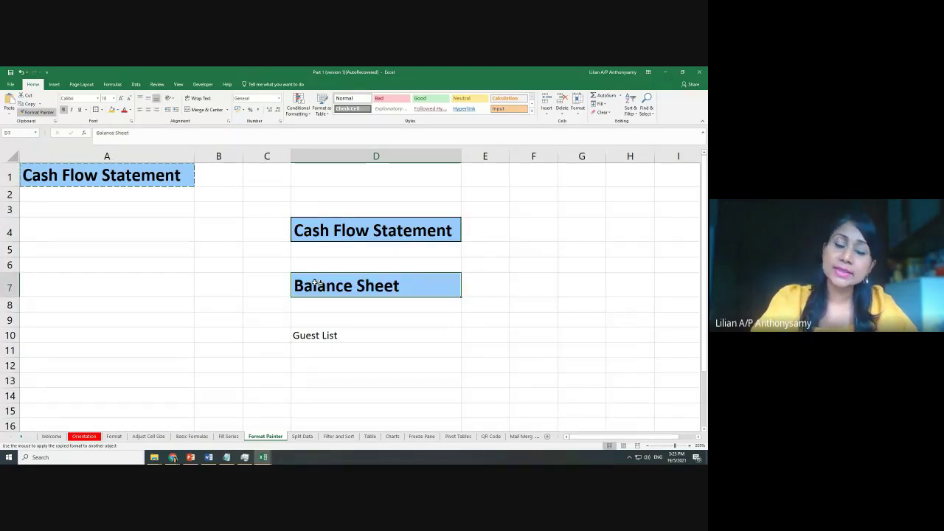
left_click(305, 333)
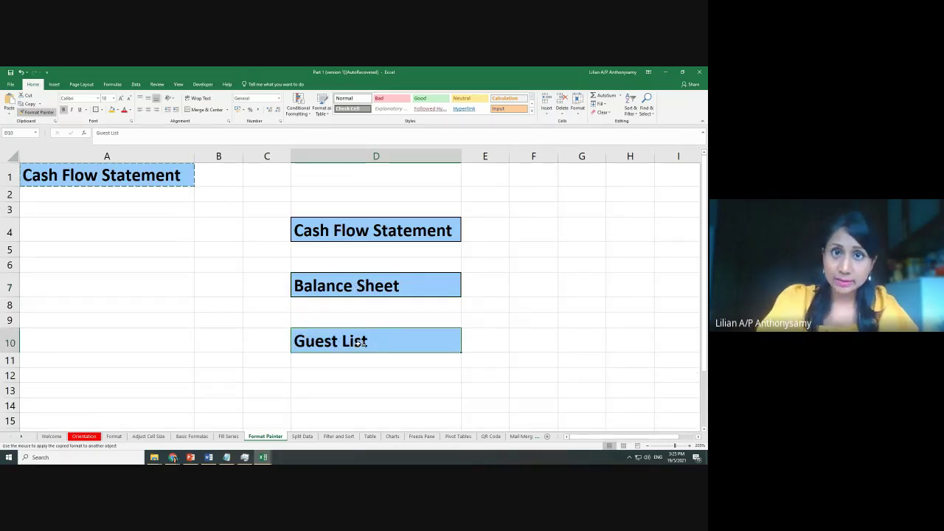
Paint the heading style on Split Data's F4, undo it on the Table sheet's K1:K3 notes, then stop painting
left_click(302, 436)
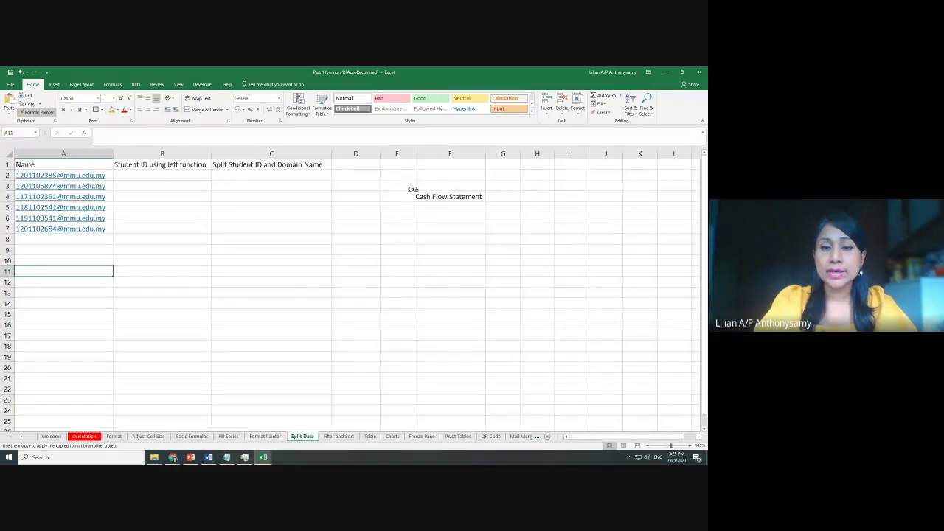
left_click(439, 197)
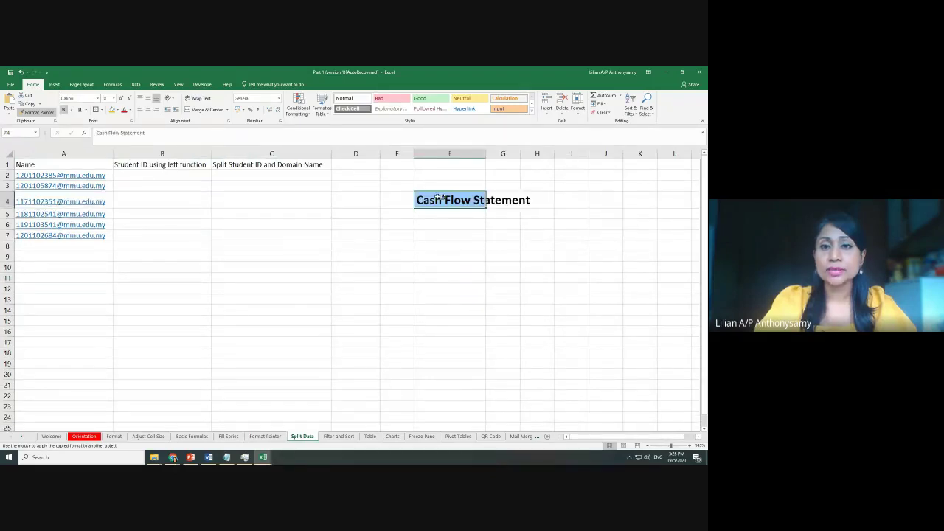
left_click(370, 436)
left_click(334, 163)
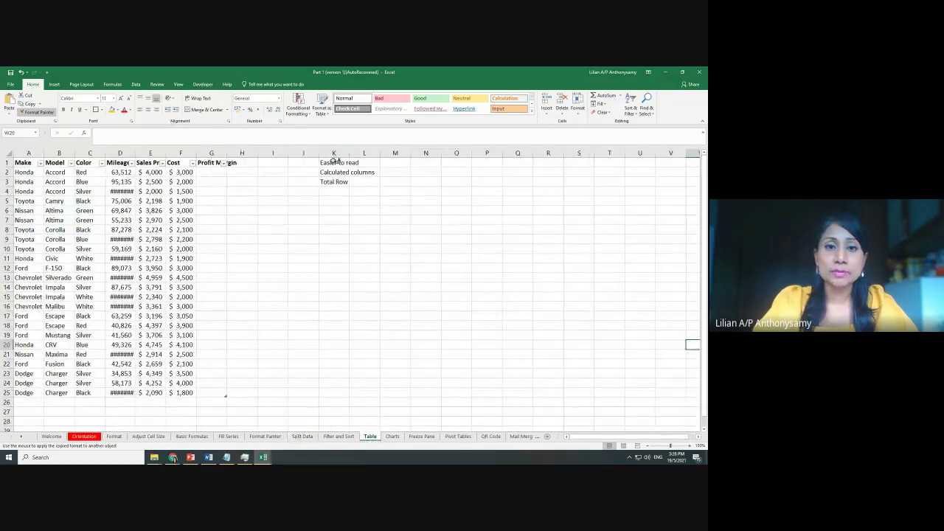
left_click(334, 178)
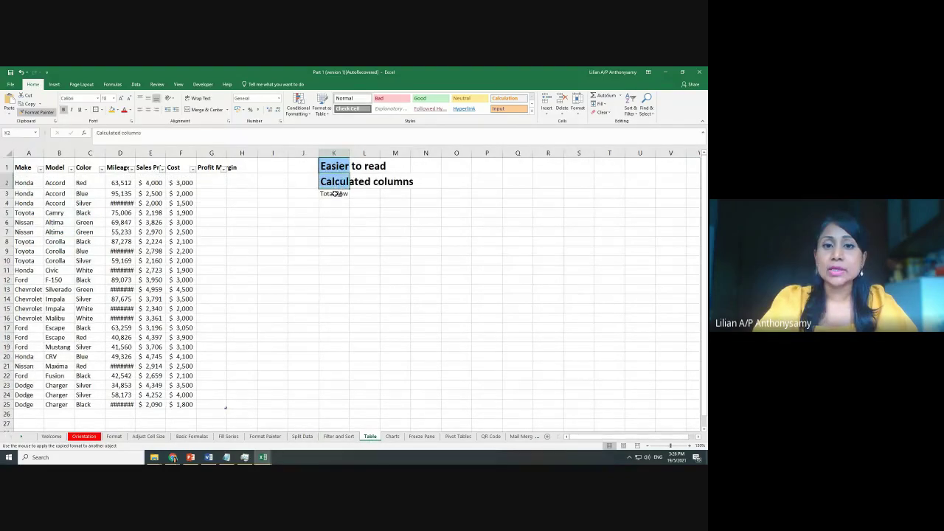
left_click(334, 193)
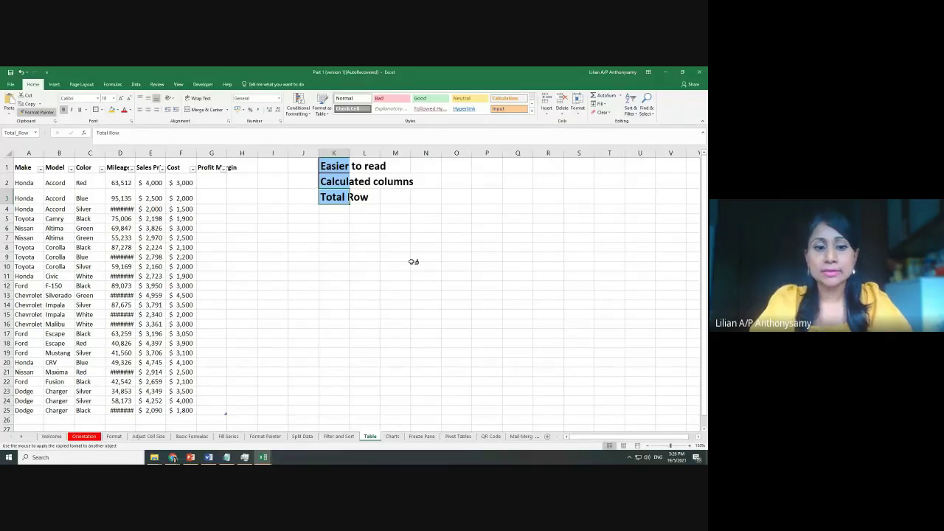
key("ctrl+z")
key("ctrl+z")
key("ctrl+z")
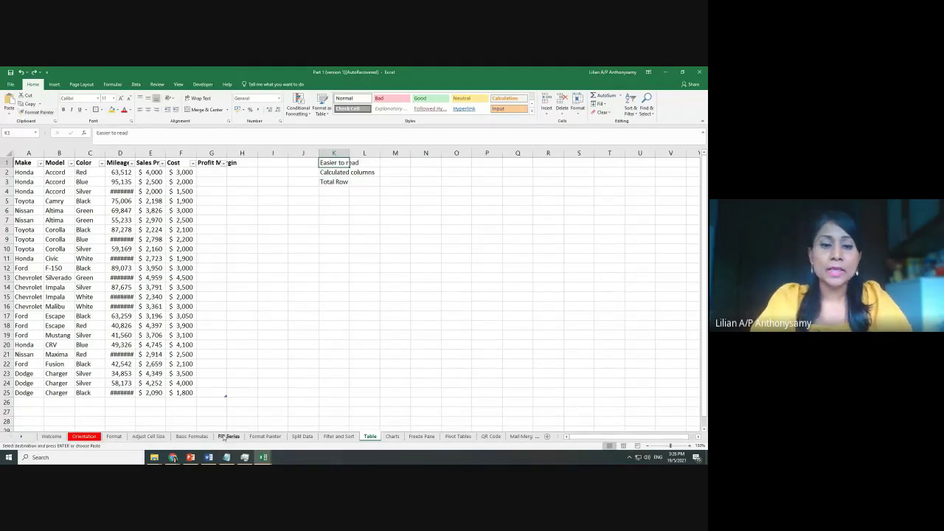
left_click(265, 436)
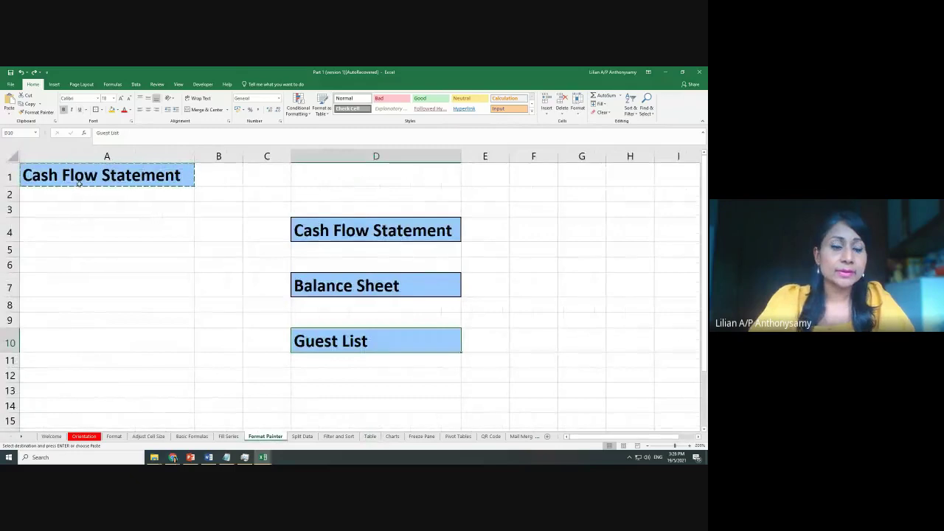
key("Escape")
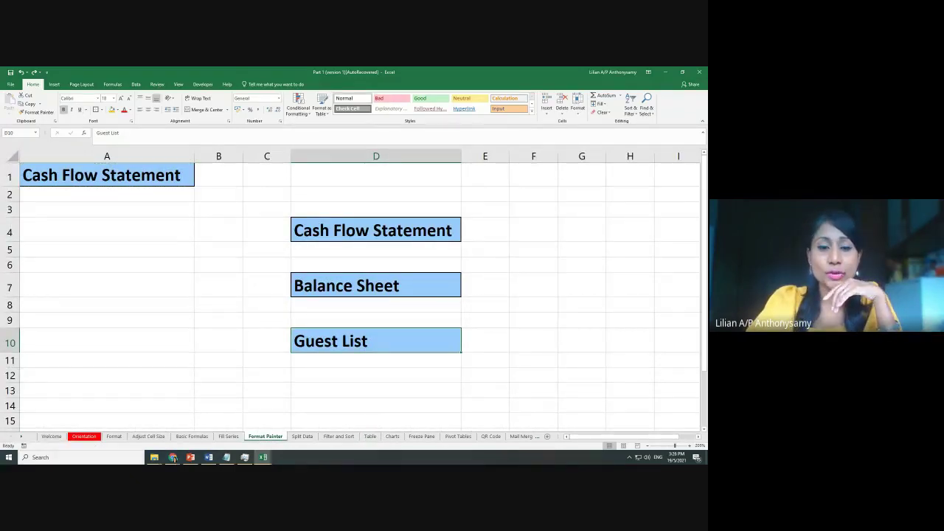
left_click(302, 437)
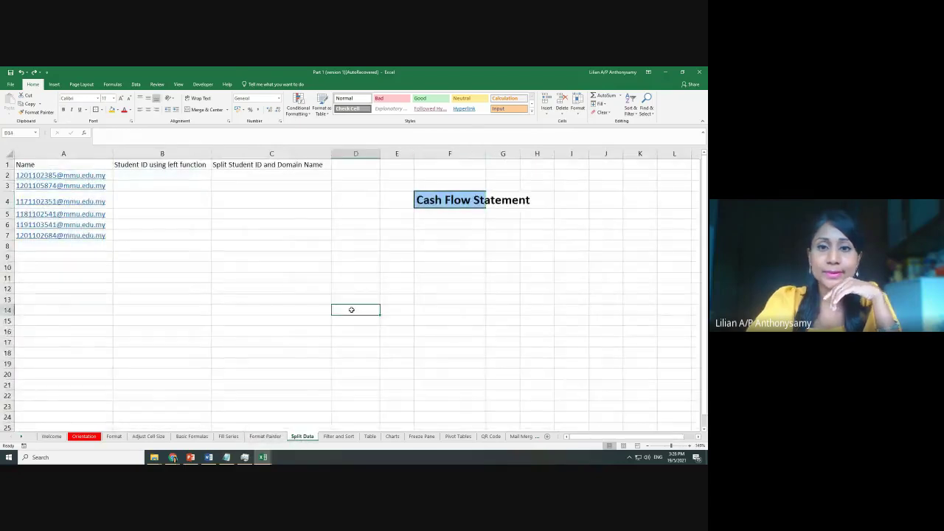
Apply All Borders to the Name and Student ID table in A1:C7
left_click(418, 270)
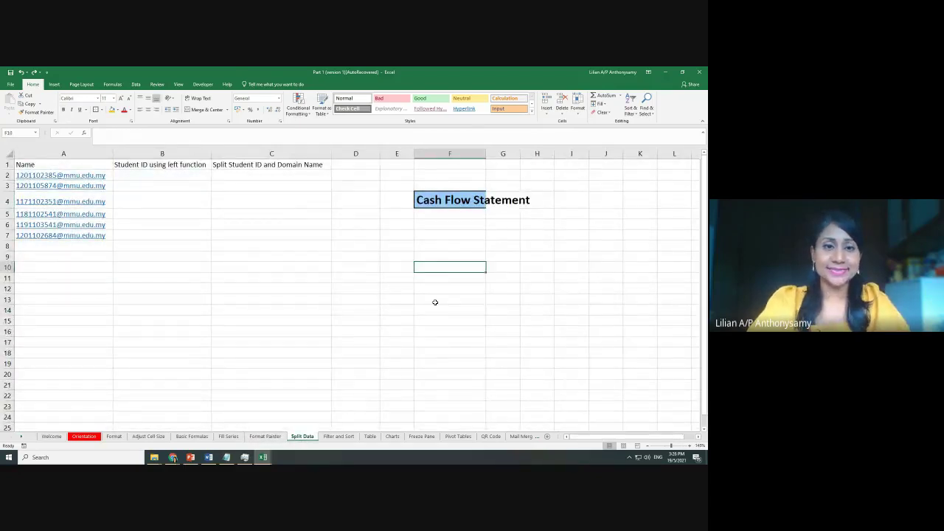
scroll(435, 303, "up", 6)
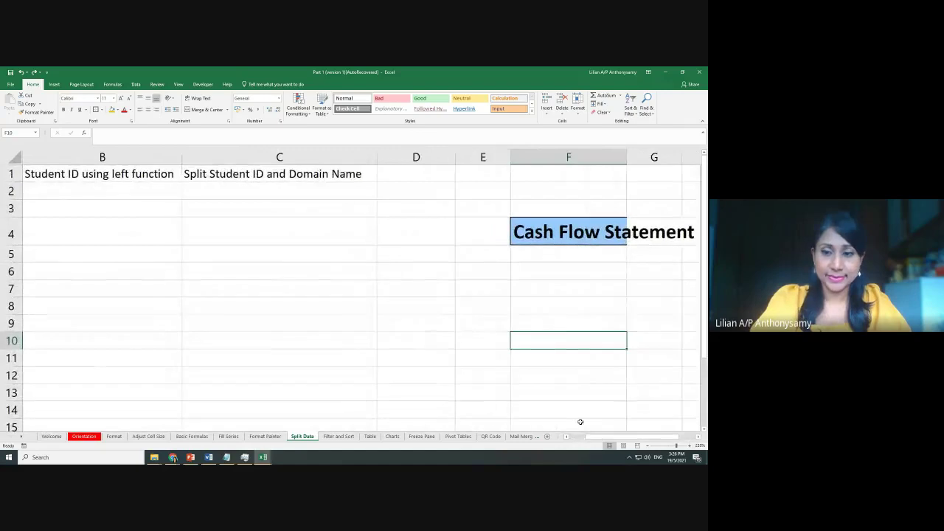
left_click_drag(604, 437, 583, 438)
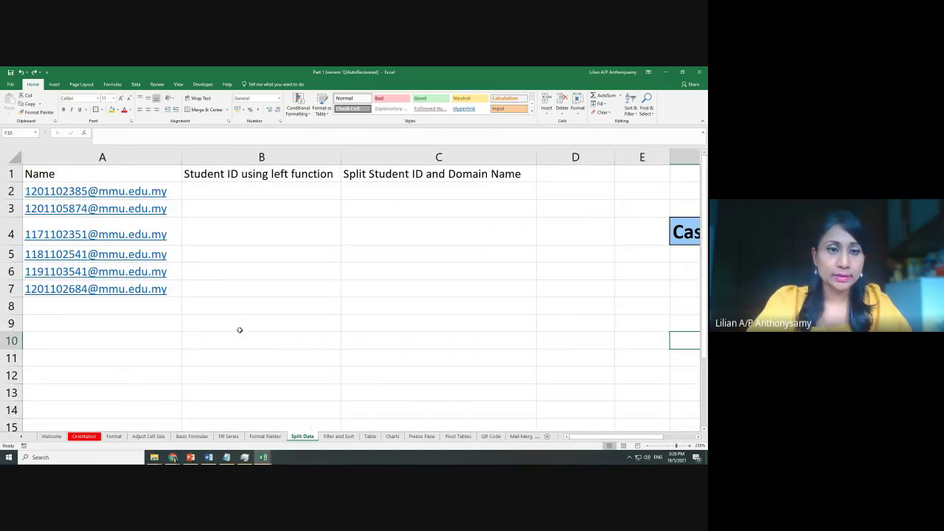
left_click(337, 310)
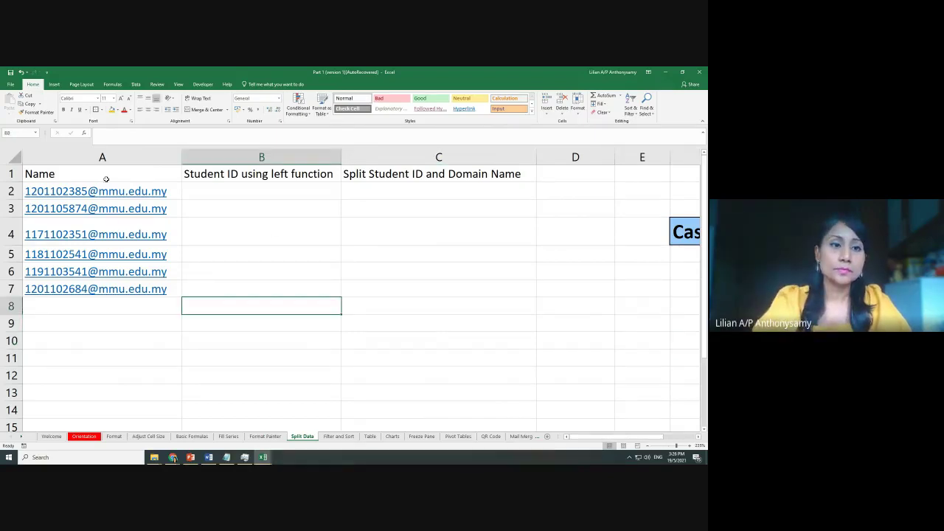
left_click_drag(105, 178, 477, 296)
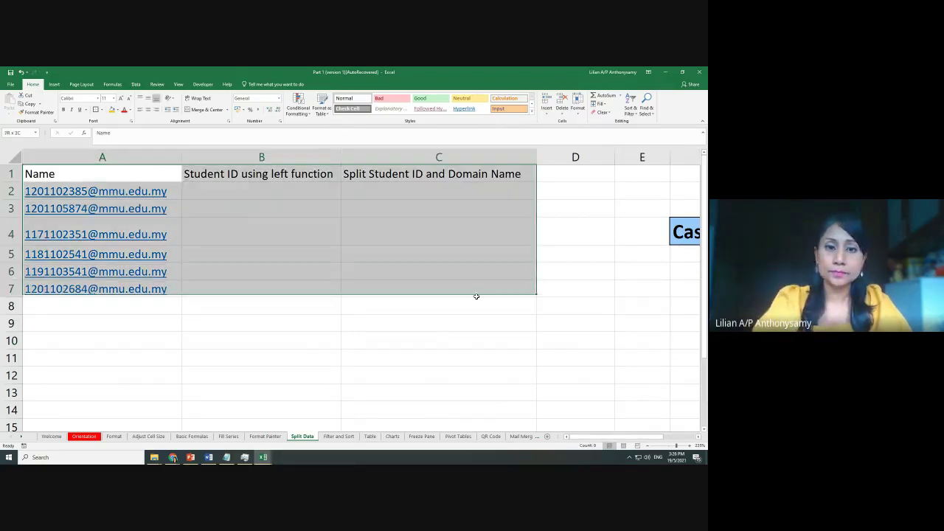
left_click(101, 109)
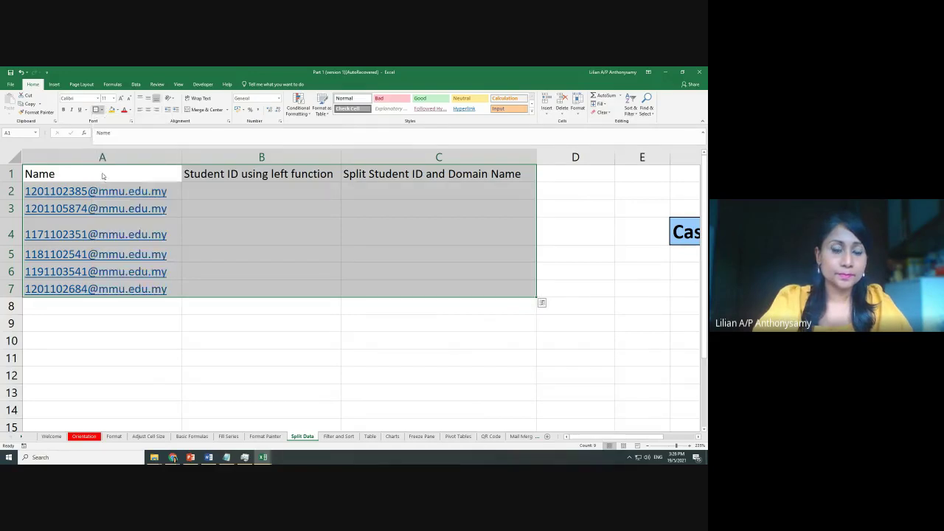
left_click(114, 172)
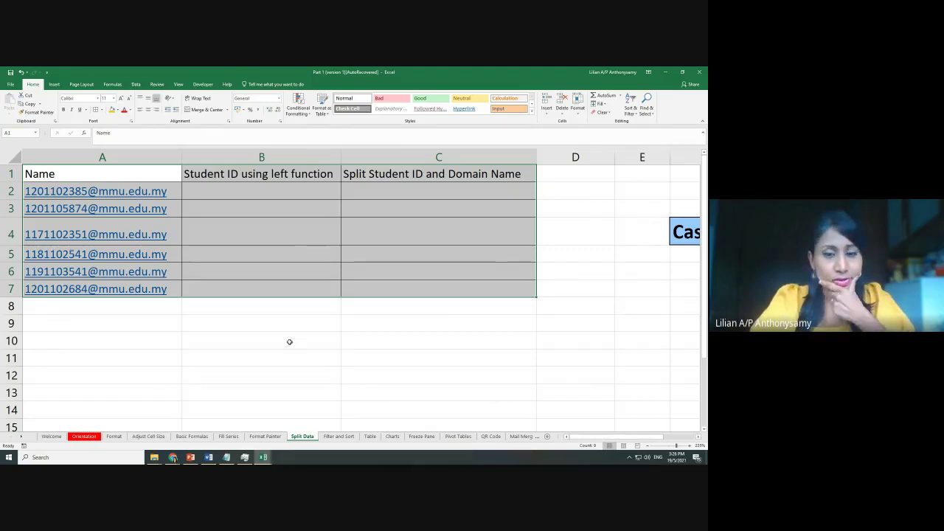
left_click(327, 439)
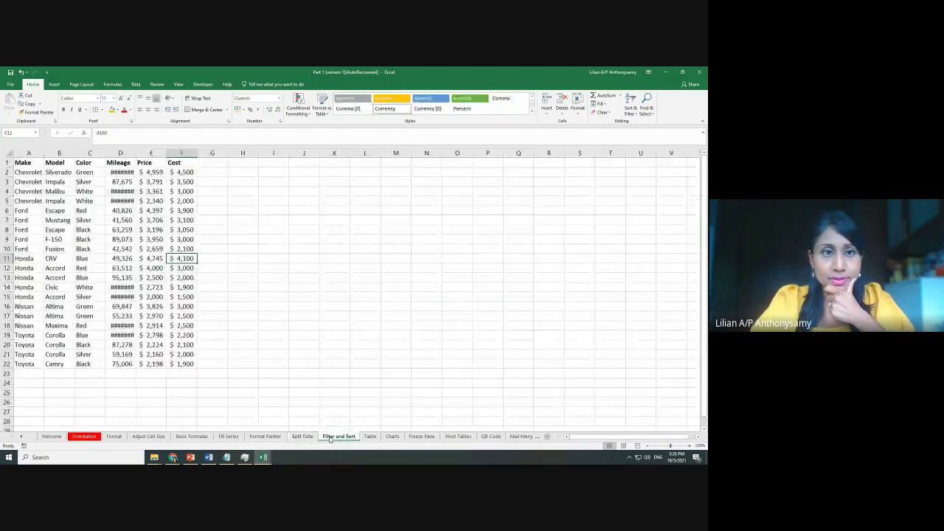
left_click(370, 436)
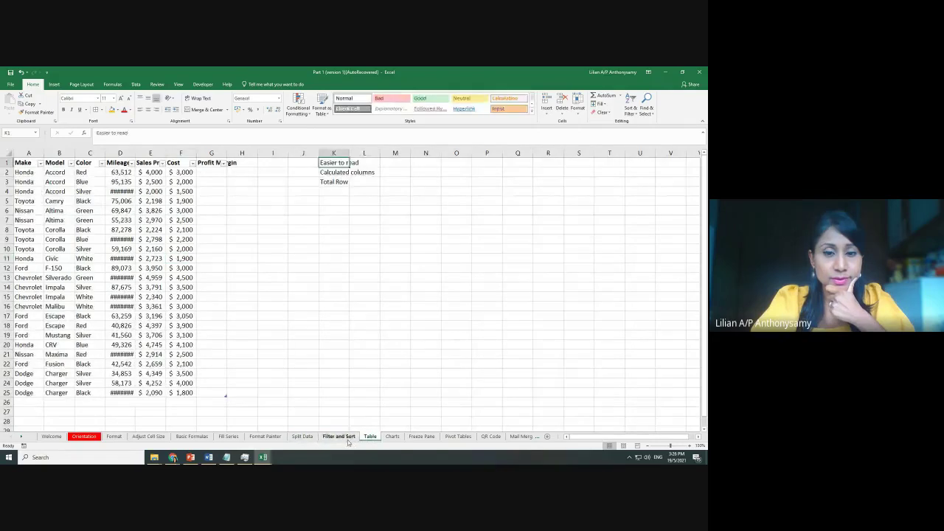
left_click(338, 436)
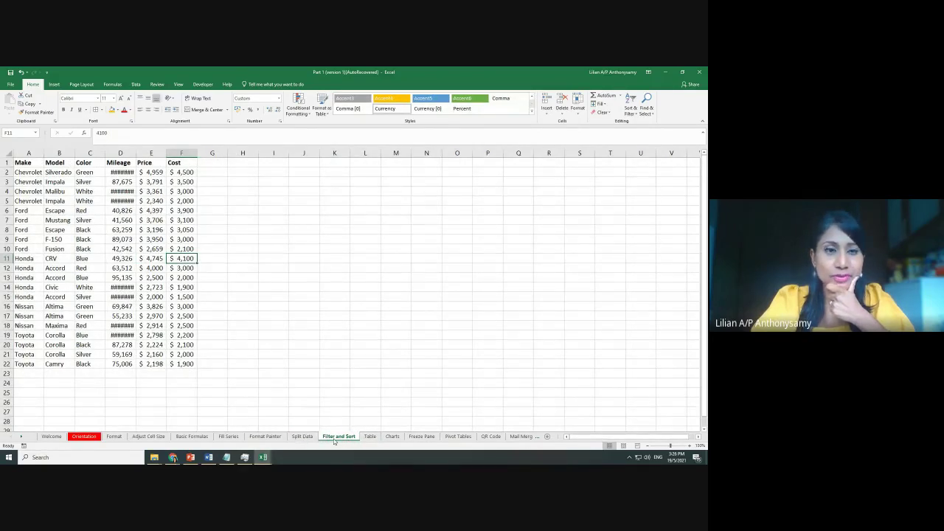
left_click(370, 438)
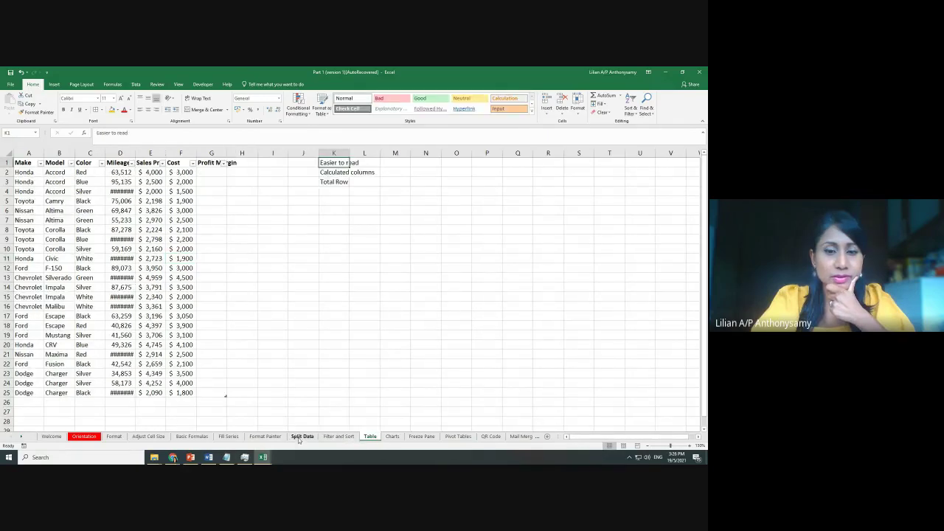
left_click(301, 437)
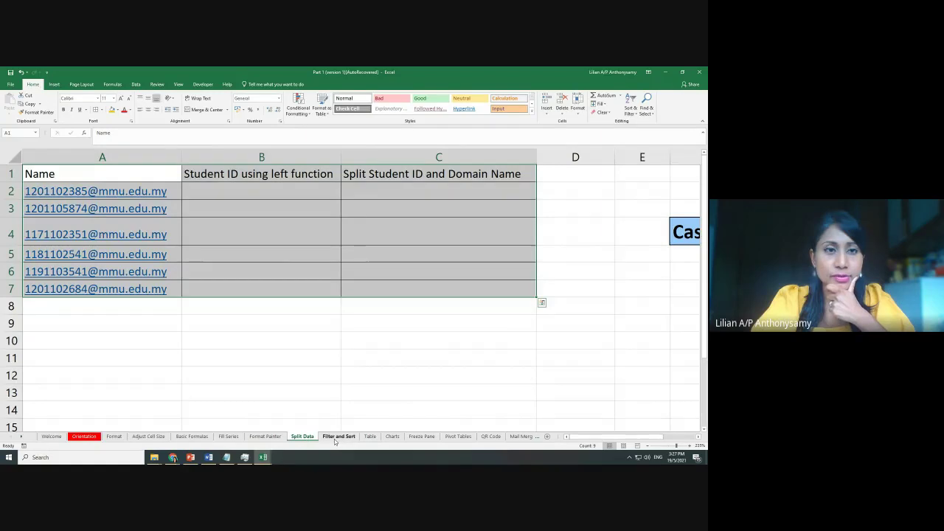
left_click(335, 437)
left_click(310, 437)
left_click(343, 436)
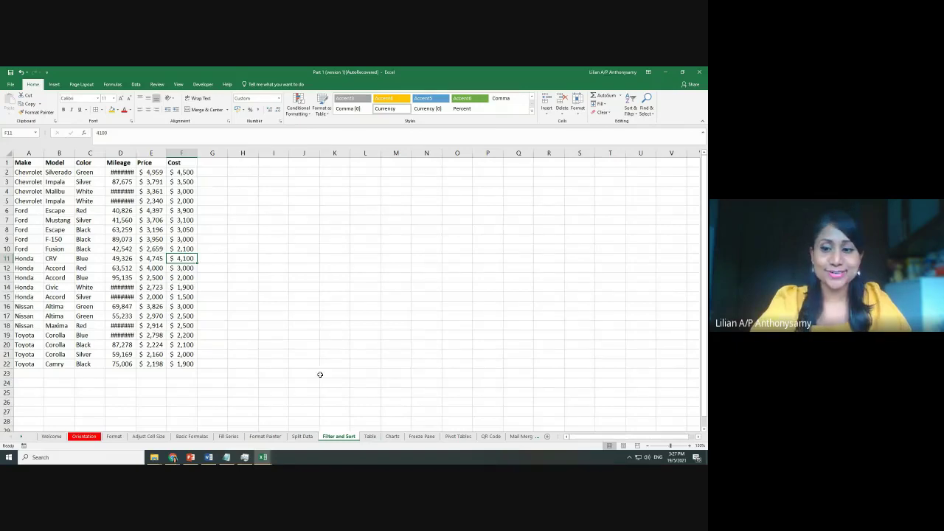
left_click(297, 438)
left_click(396, 333)
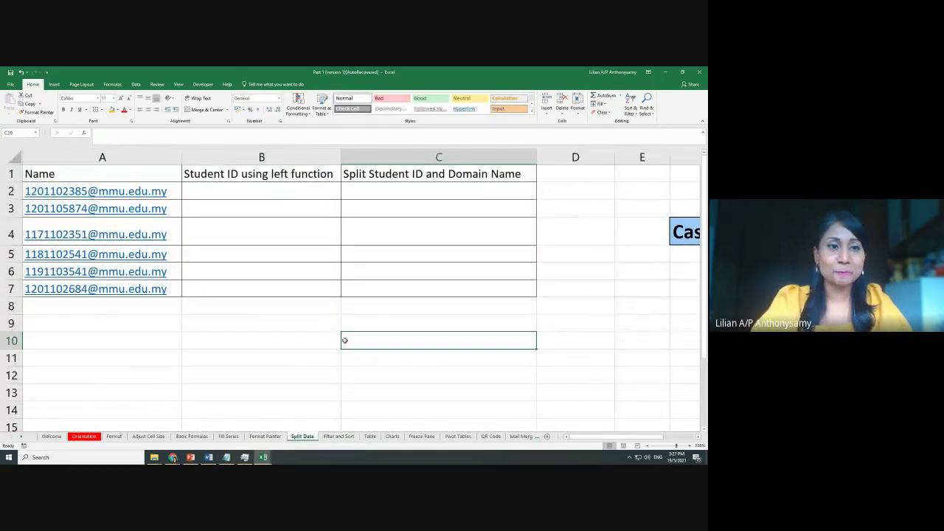
scroll(536, 398, "up", 1, "ctrl")
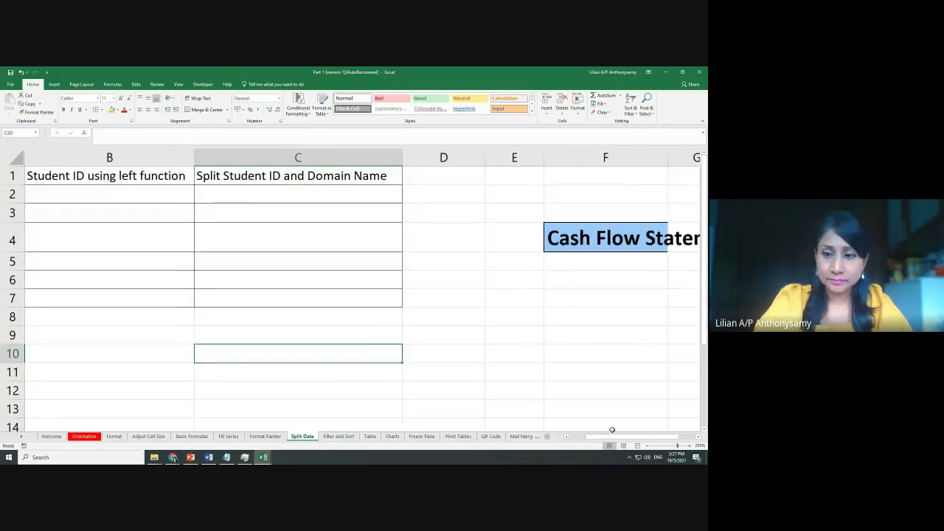
scroll(613, 437, "left", 1)
left_click(268, 354)
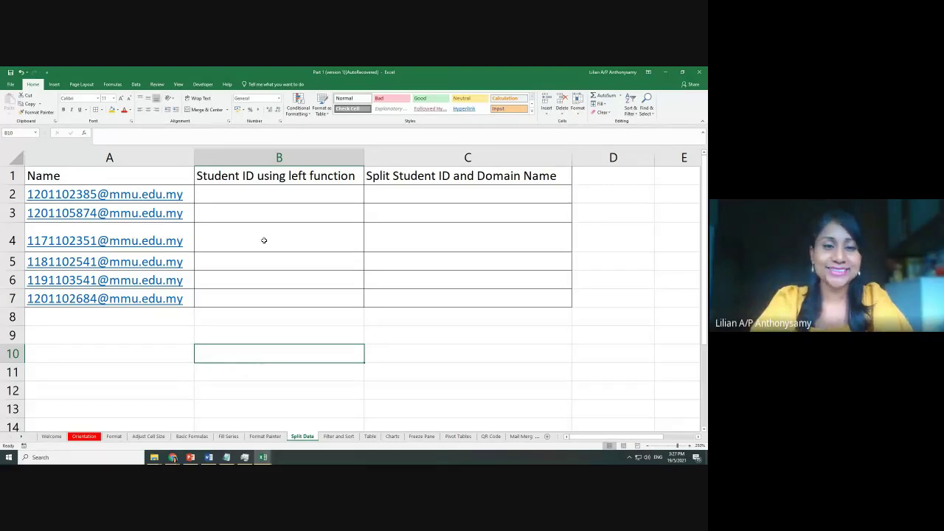
left_click(229, 206)
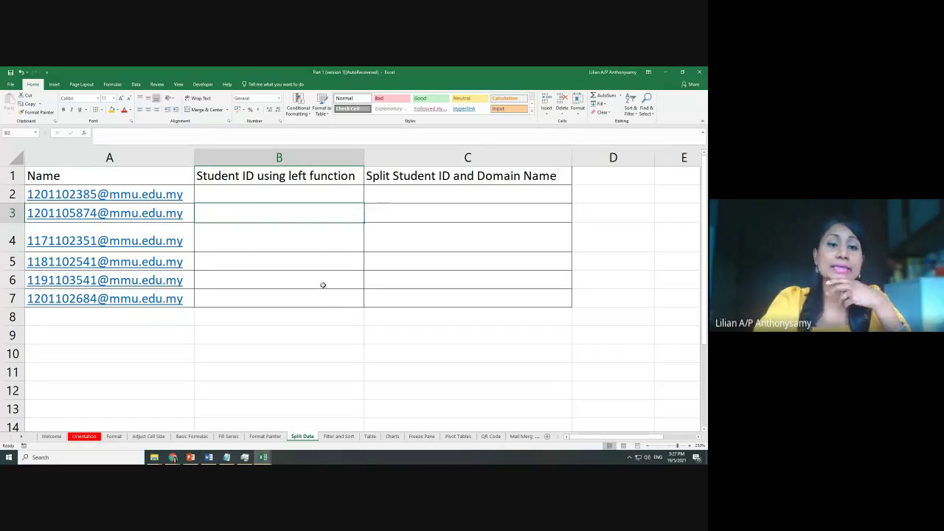
scroll(355, 318, "up", 1)
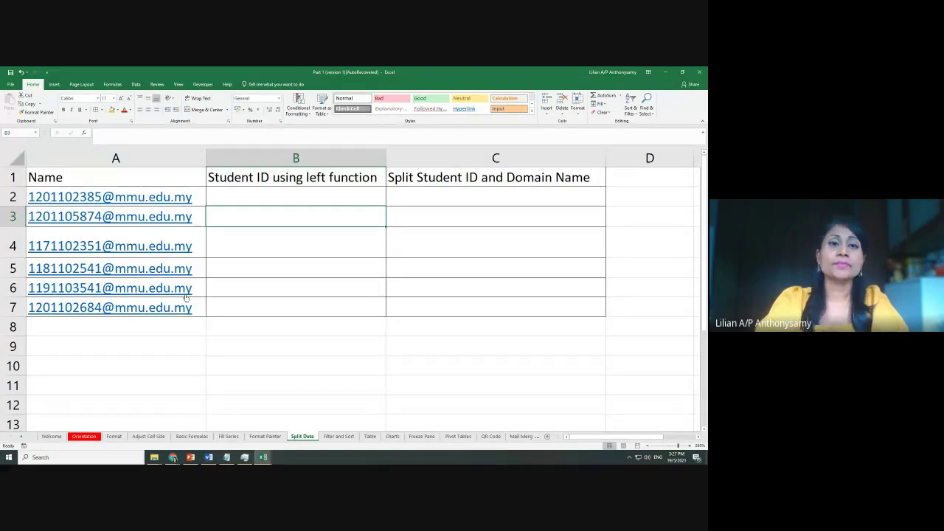
left_click(310, 179)
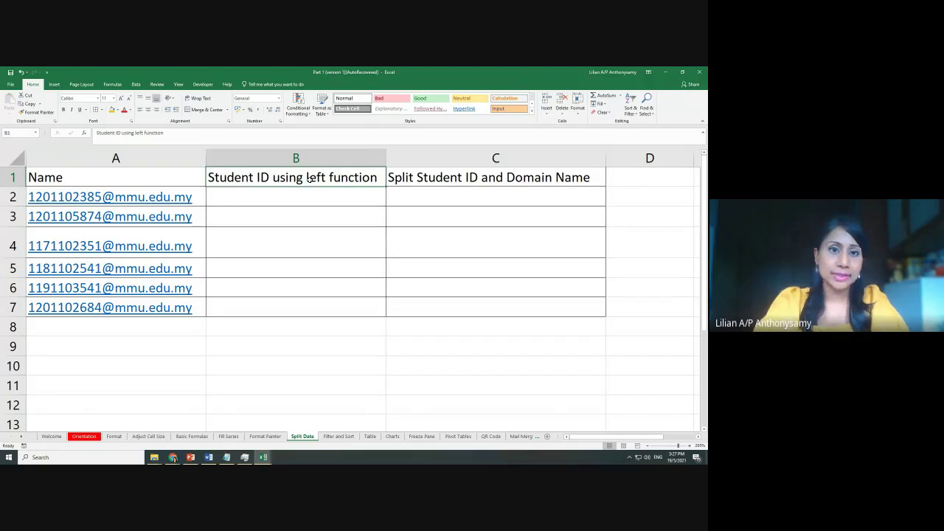
left_click(310, 157)
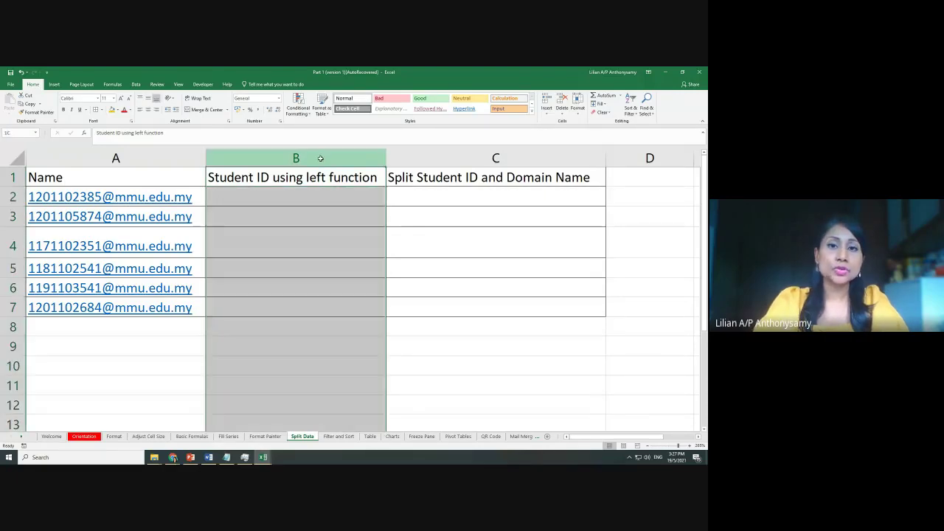
left_click(435, 159)
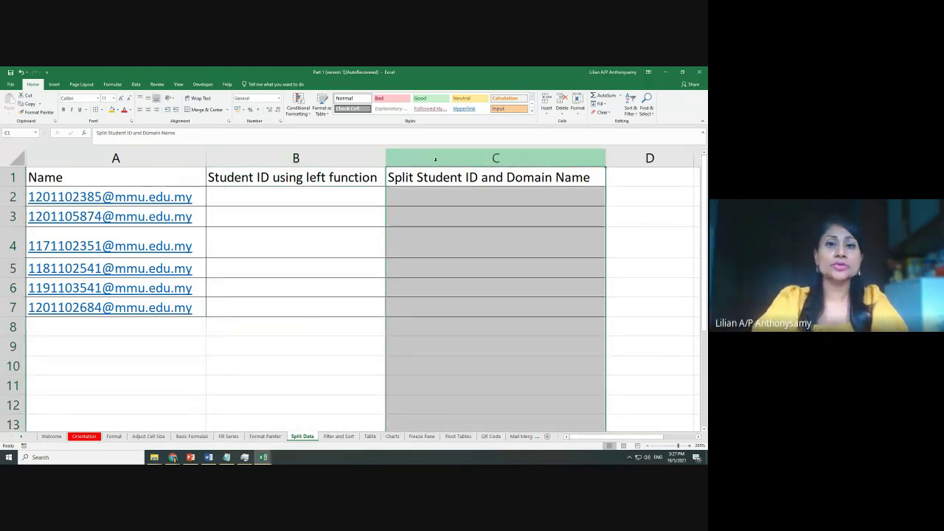
left_click(470, 213)
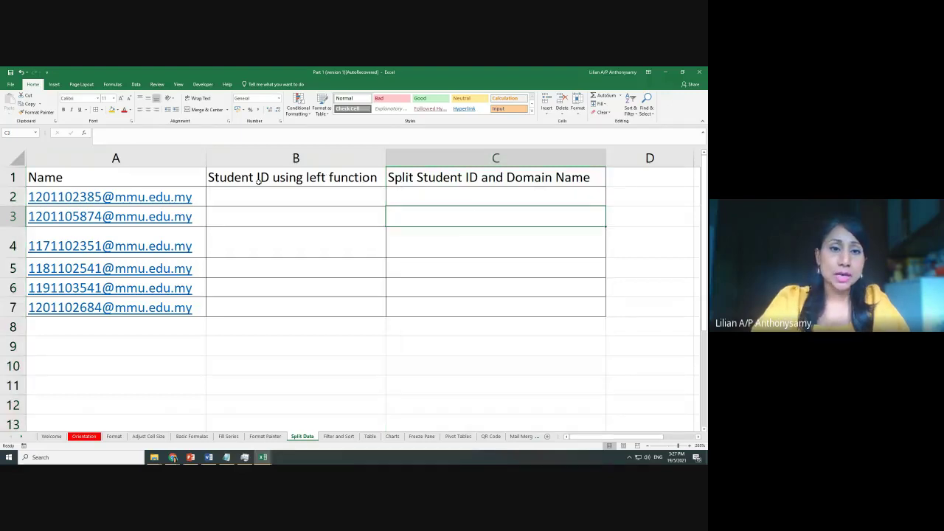
left_click(312, 181)
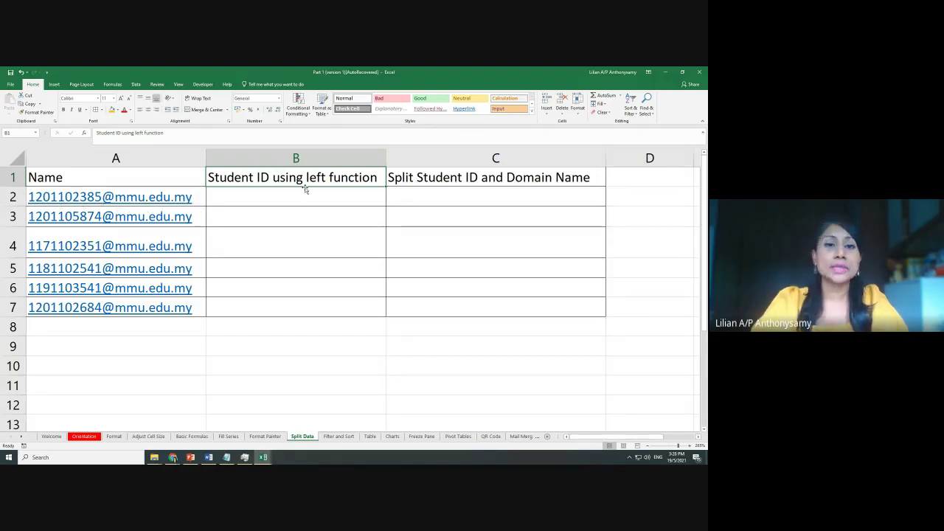
left_click(435, 181)
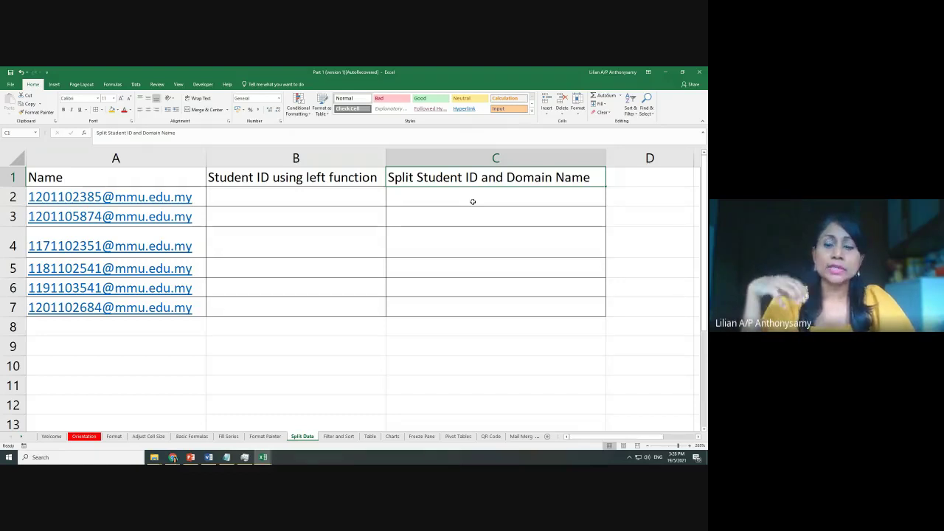
left_click(270, 200)
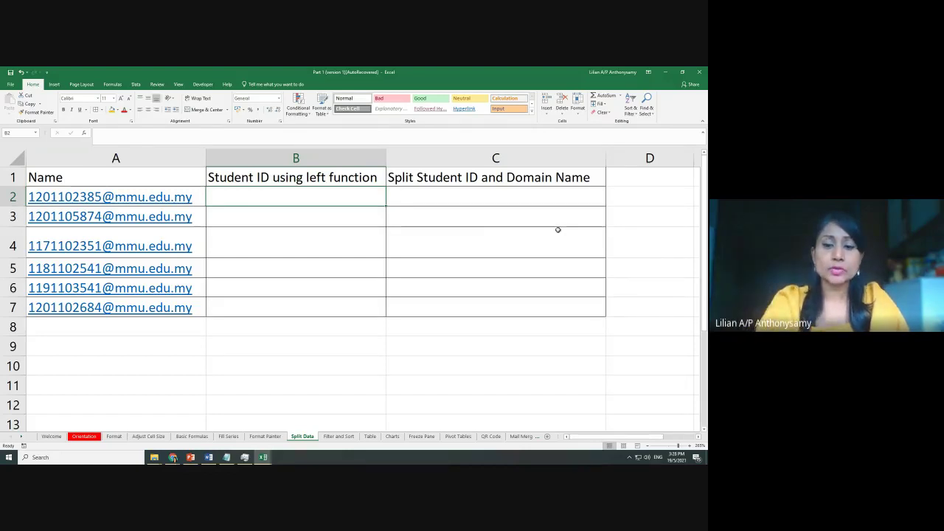
Enter =LEFT(A2,10) in B2 and fill it down to B7 to extract the Student IDs
type("=")
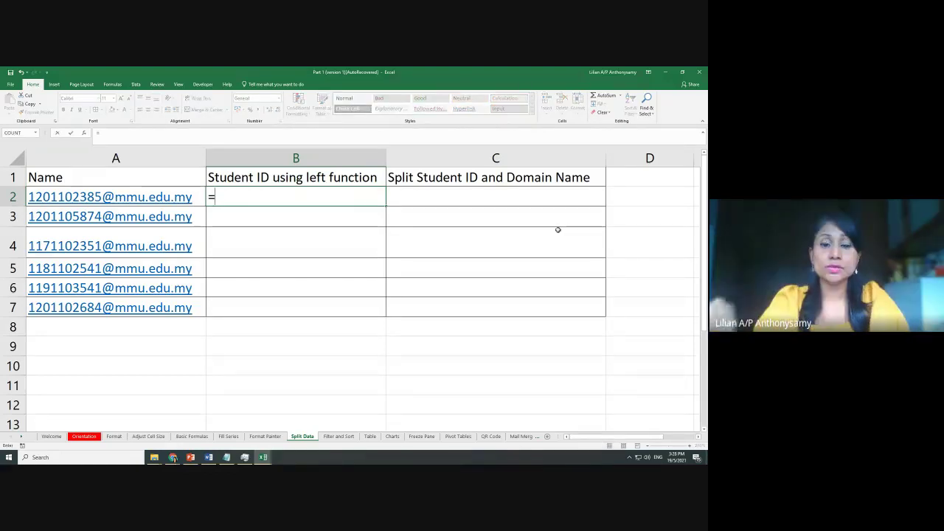
type("left")
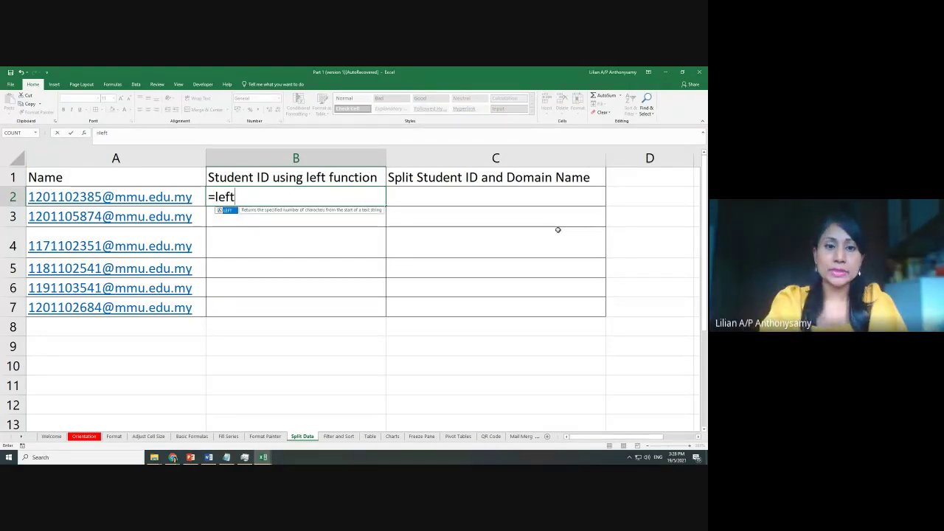
type("(")
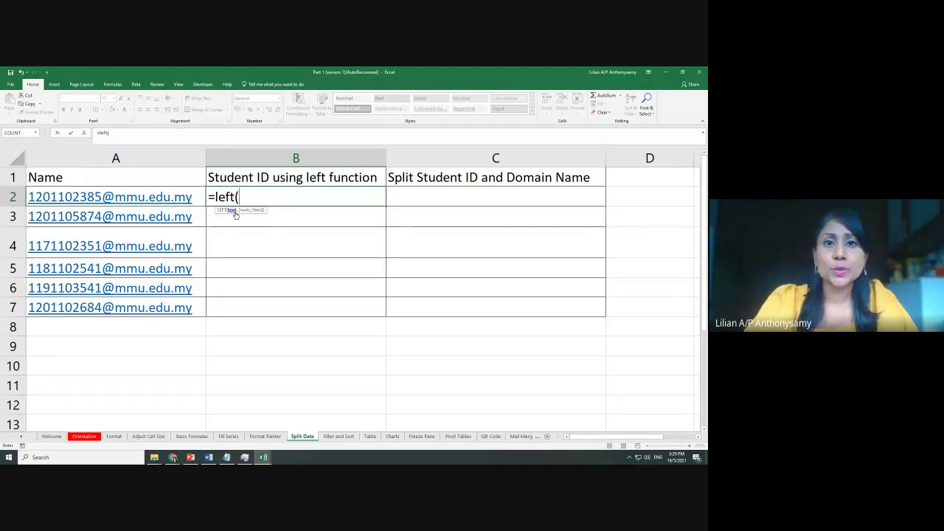
left_click(198, 193)
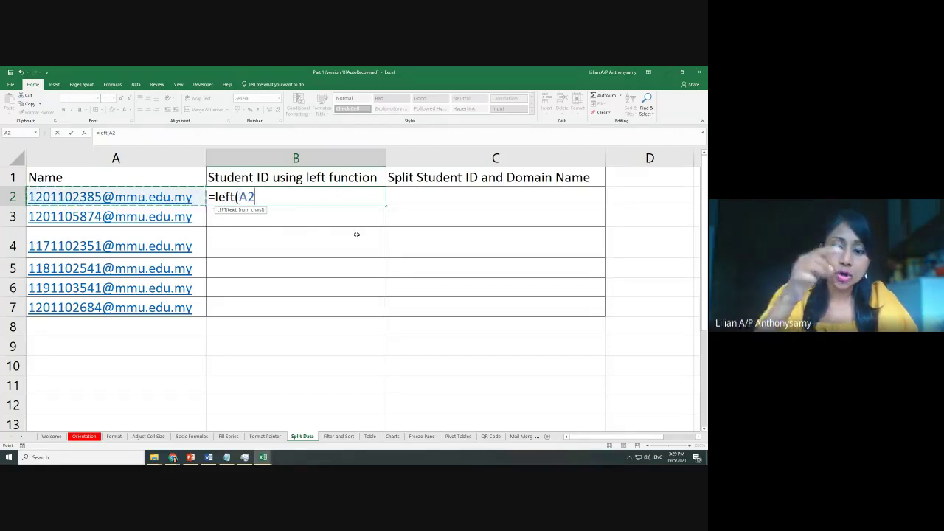
type(",")
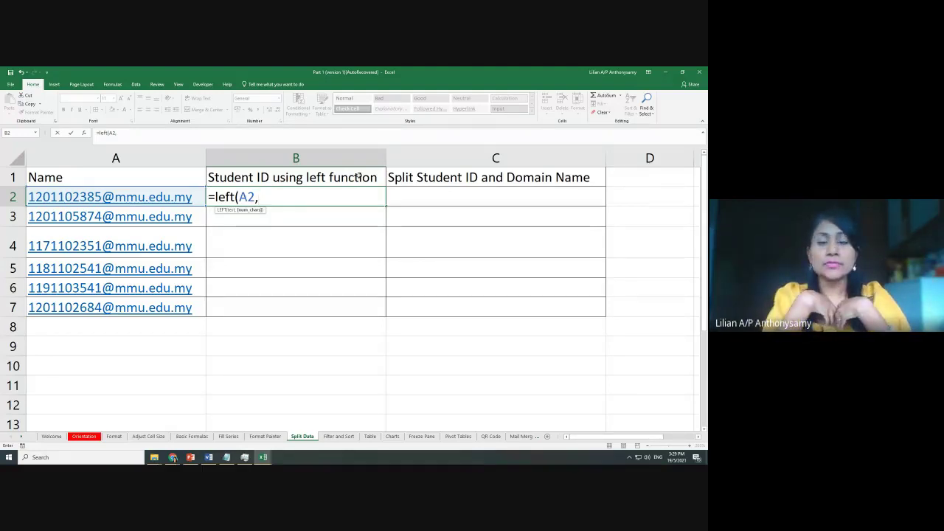
type("10")
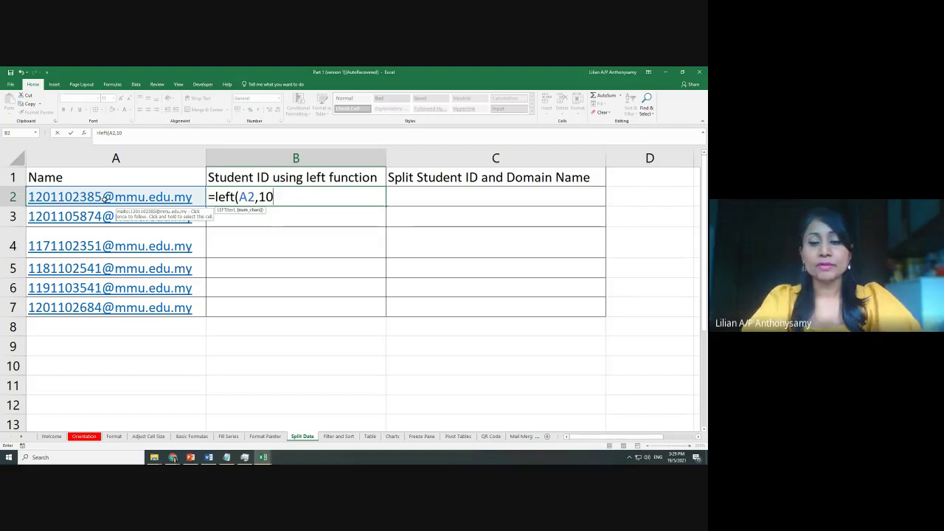
type(")")
key("Return")
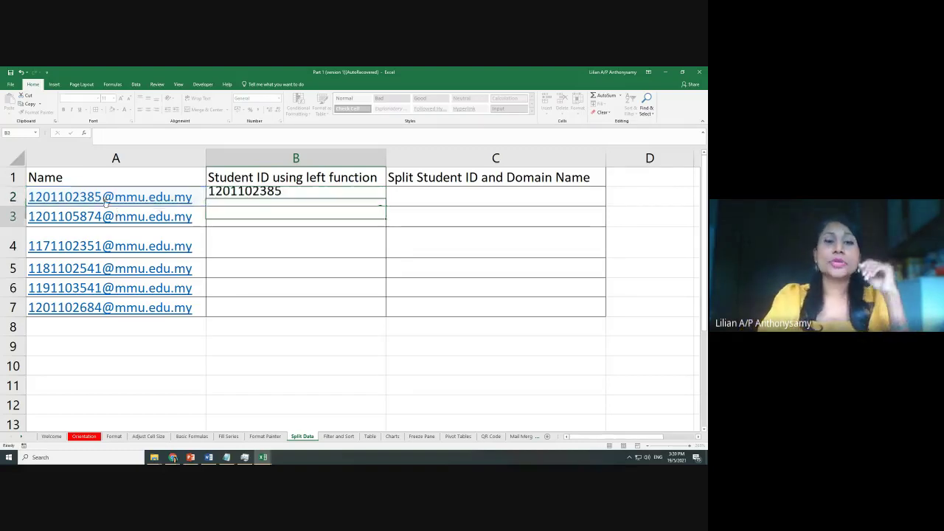
left_click(318, 197)
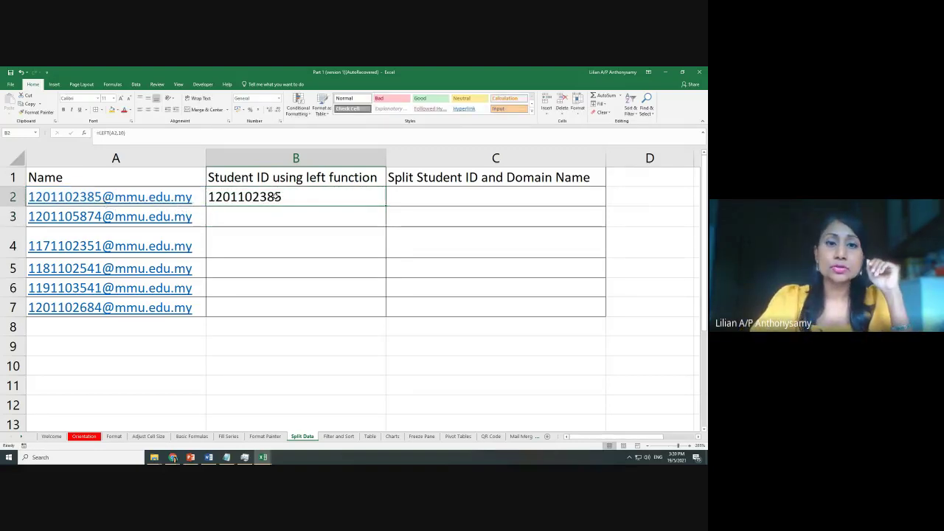
double_click(385, 206)
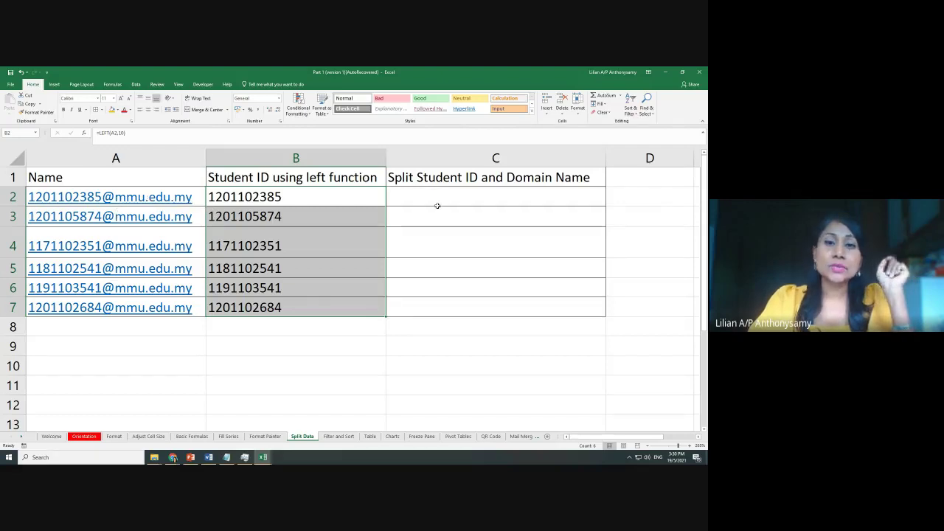
left_click_drag(607, 159, 594, 160)
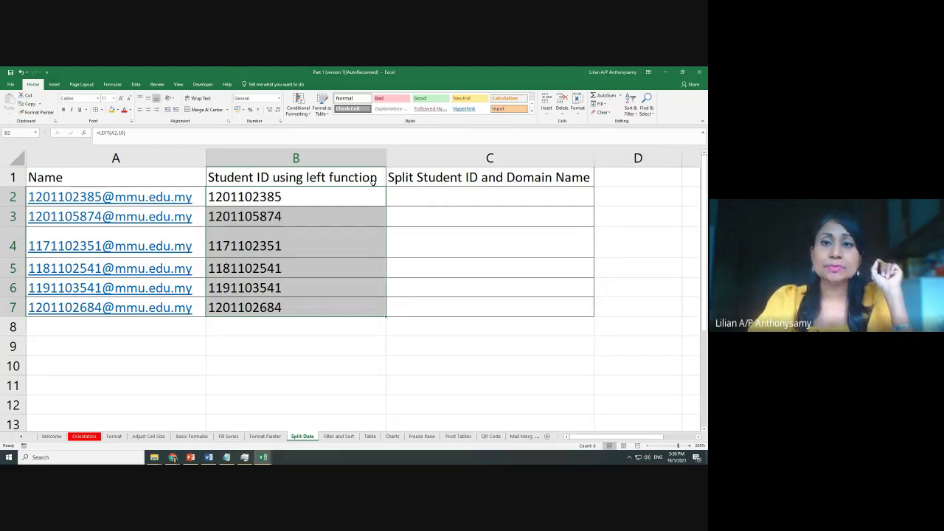
left_click(472, 197)
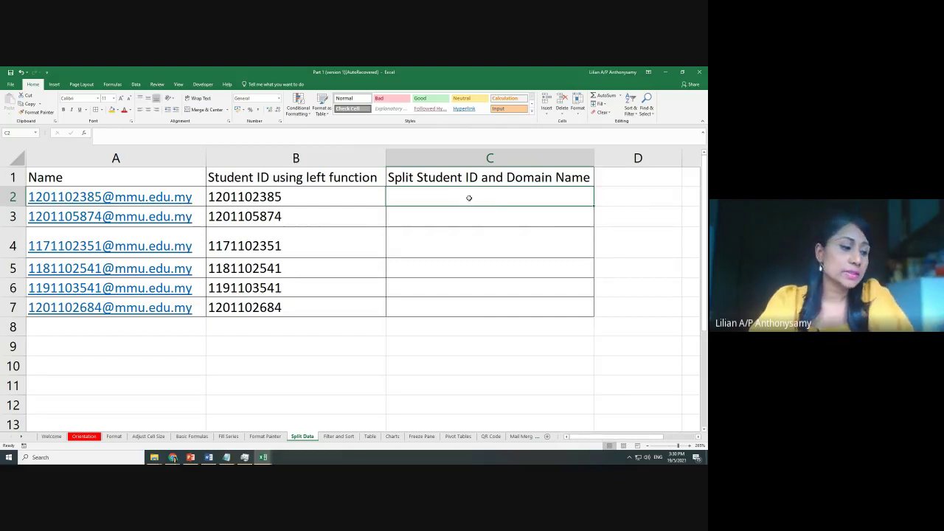
On the Data tab, dismiss the no-data-selected warning and select the email addresses in A2:A7
left_click(135, 84)
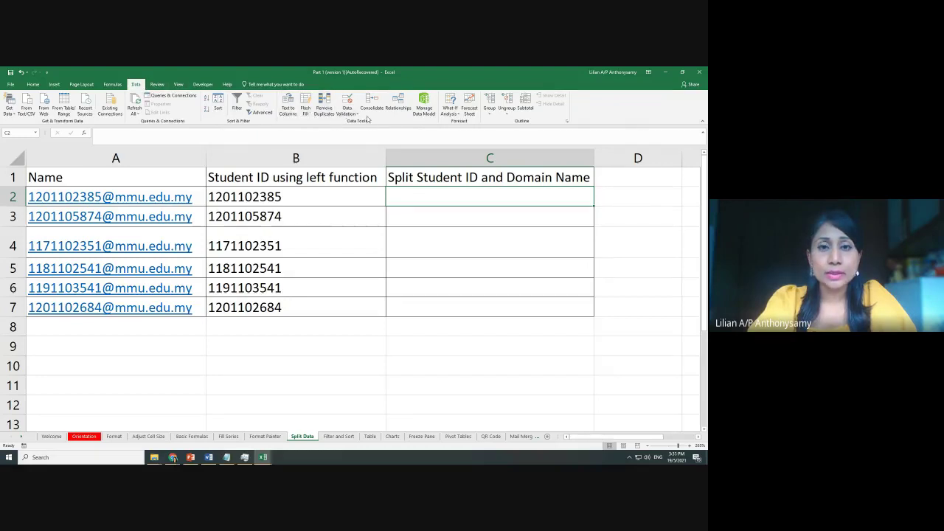
left_click(293, 107)
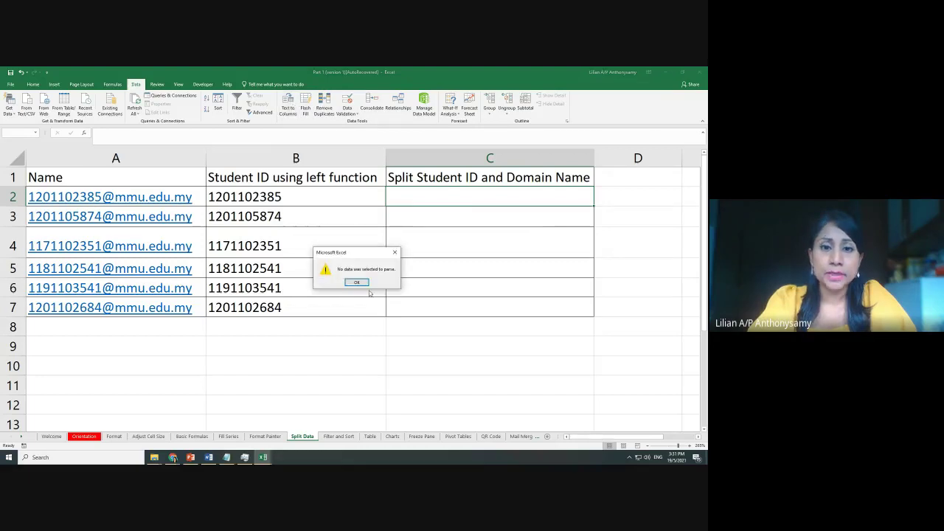
left_click(357, 282)
left_click(418, 352)
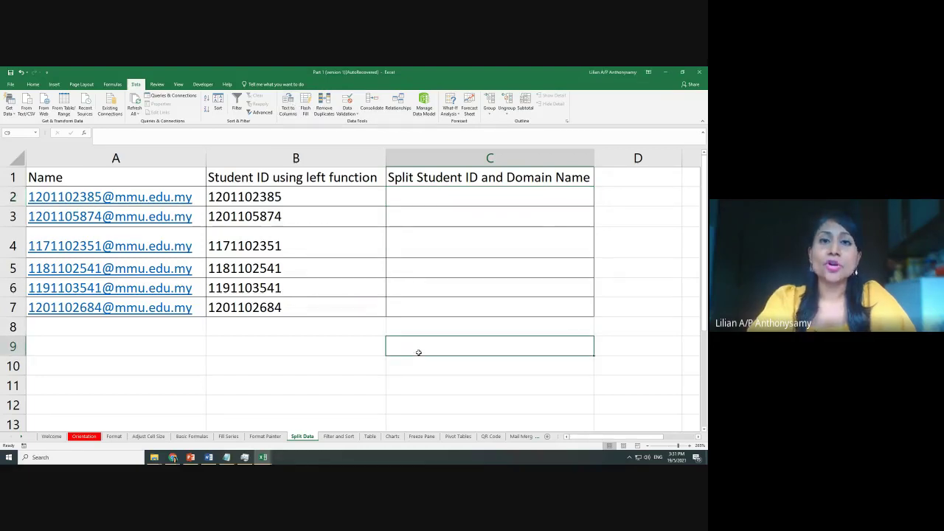
left_click_drag(201, 195, 199, 307)
left_click(197, 195)
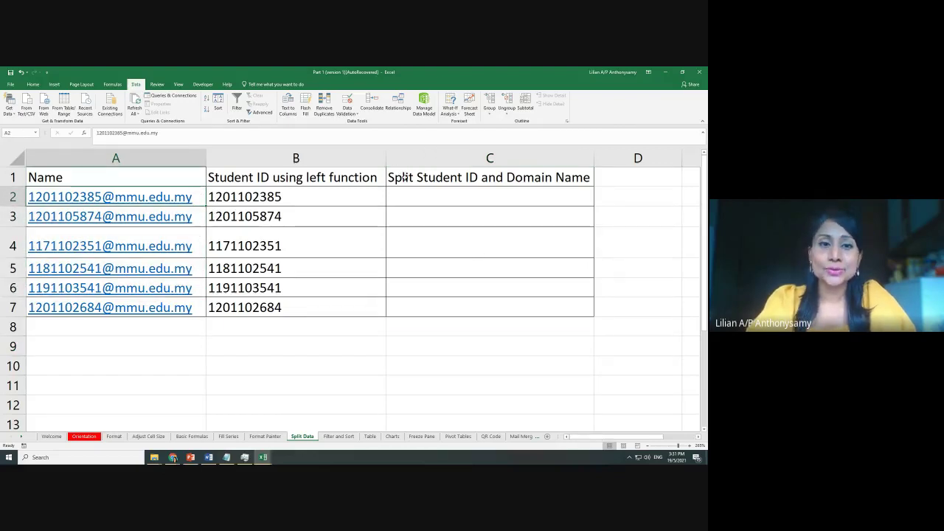
left_click(417, 346)
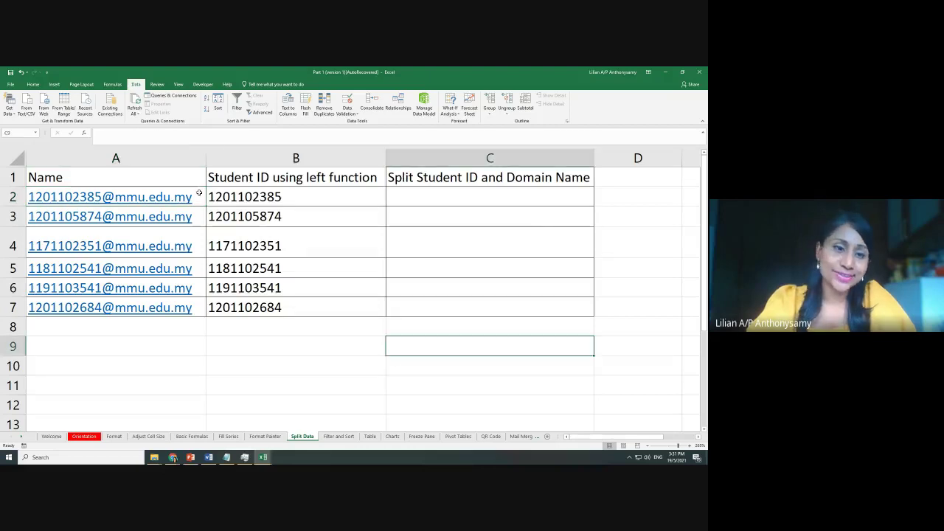
left_click_drag(198, 195, 199, 307)
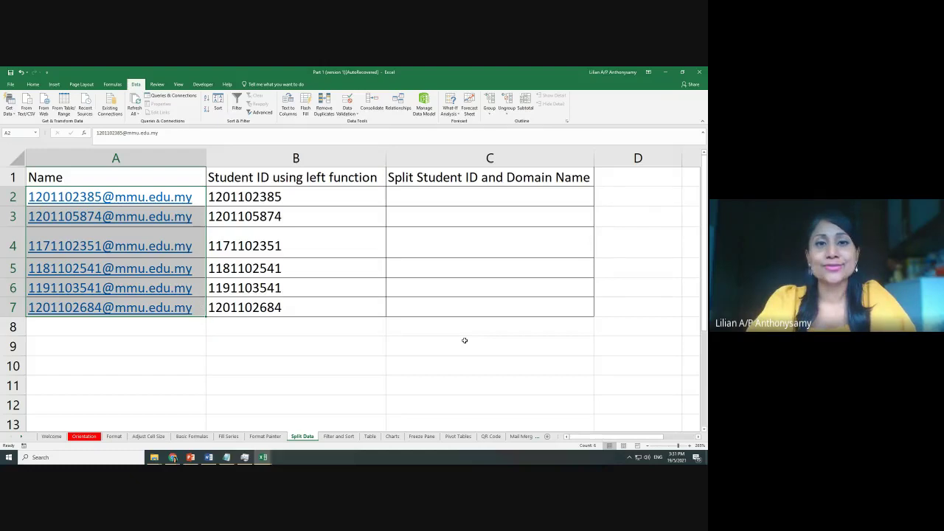
Start Text to Columns on the emails, keep Delimited, and advance to step 2
left_click(294, 109)
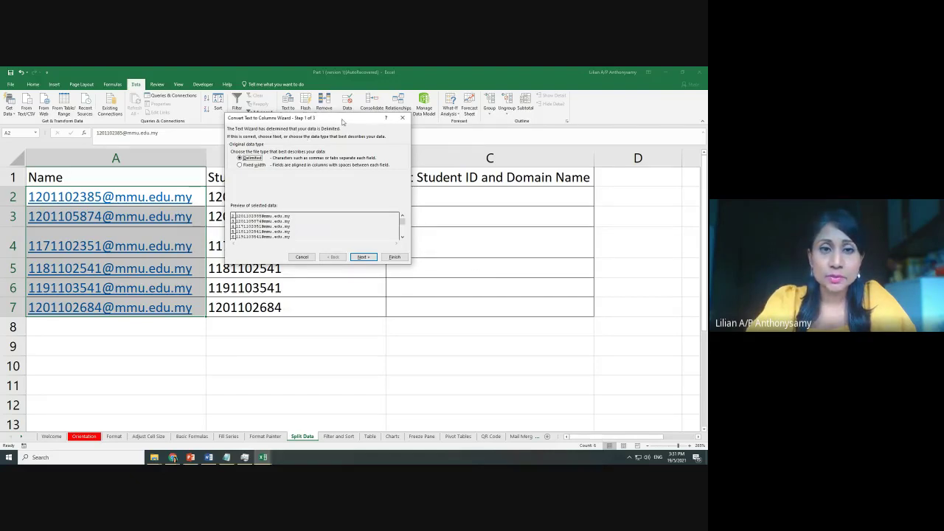
left_click_drag(343, 123, 368, 104)
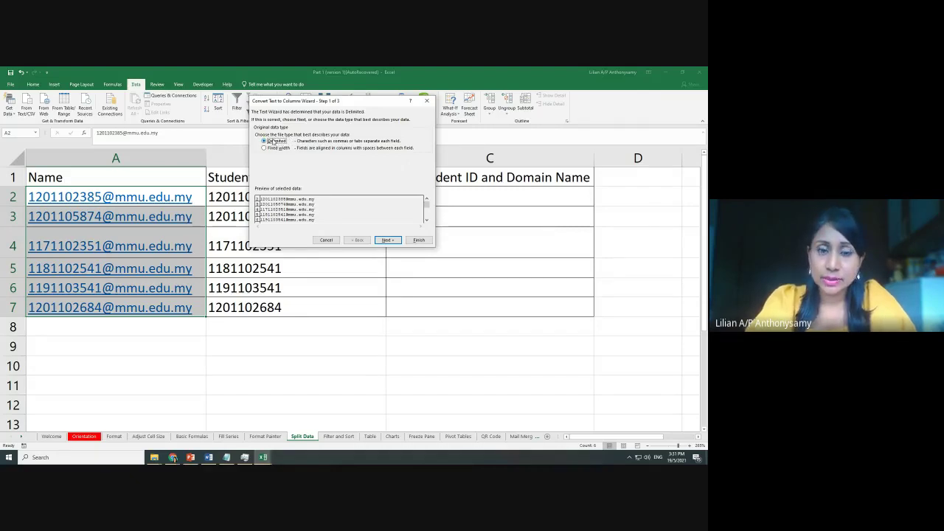
left_click(387, 240)
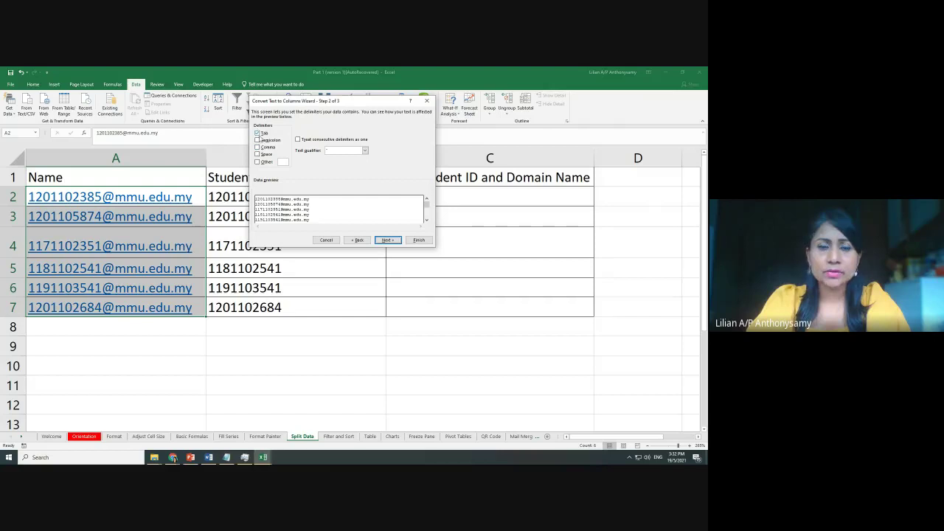
Replace the Tab delimiter with '@' as the Other delimiter and continue to step 3
left_click(258, 133)
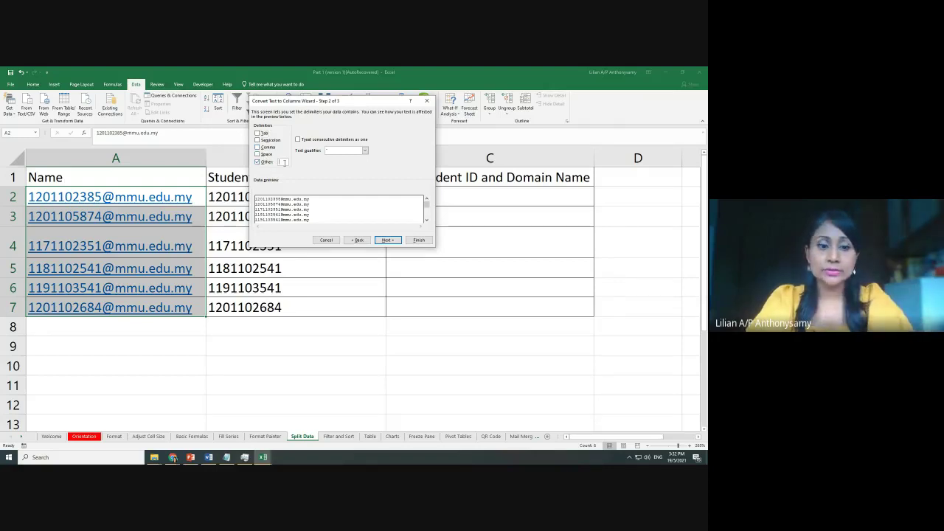
type("@")
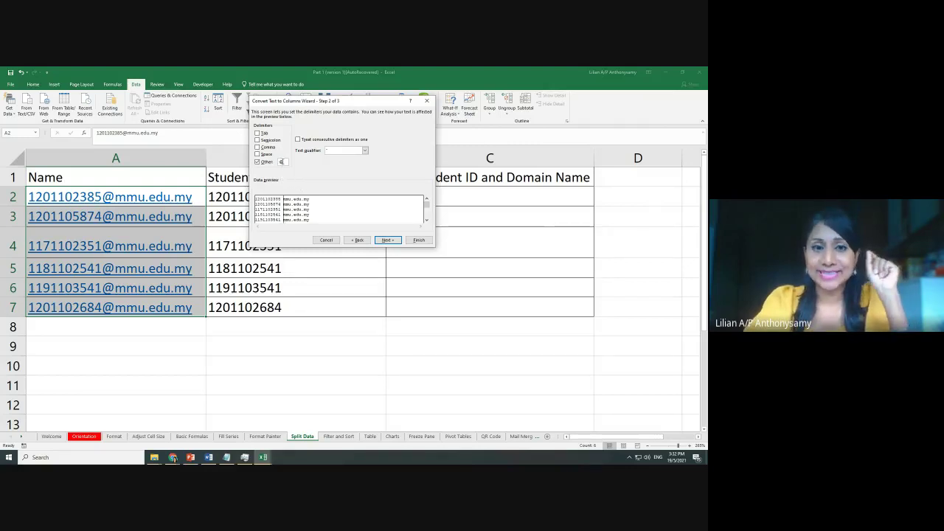
left_click(388, 240)
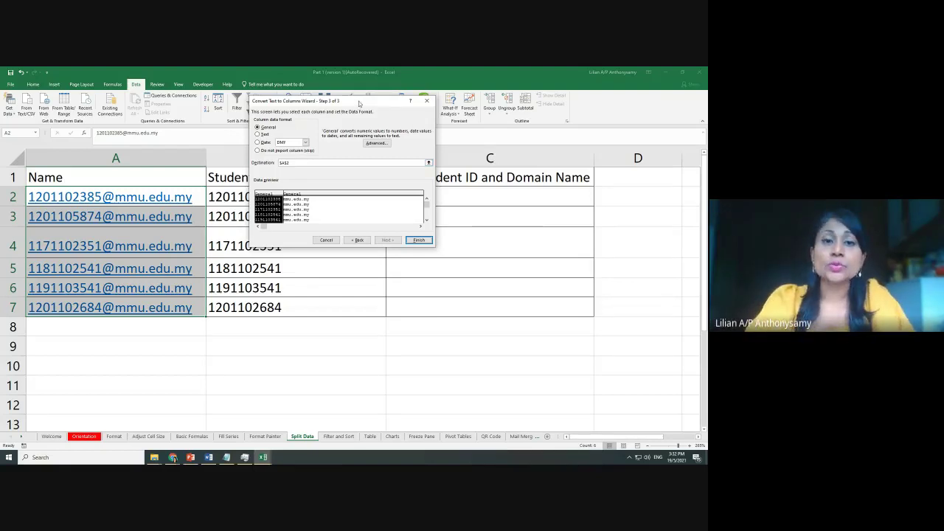
Set the split destination to $C$2, finish, and confirm replacing the existing data
left_click_drag(359, 103, 428, 236)
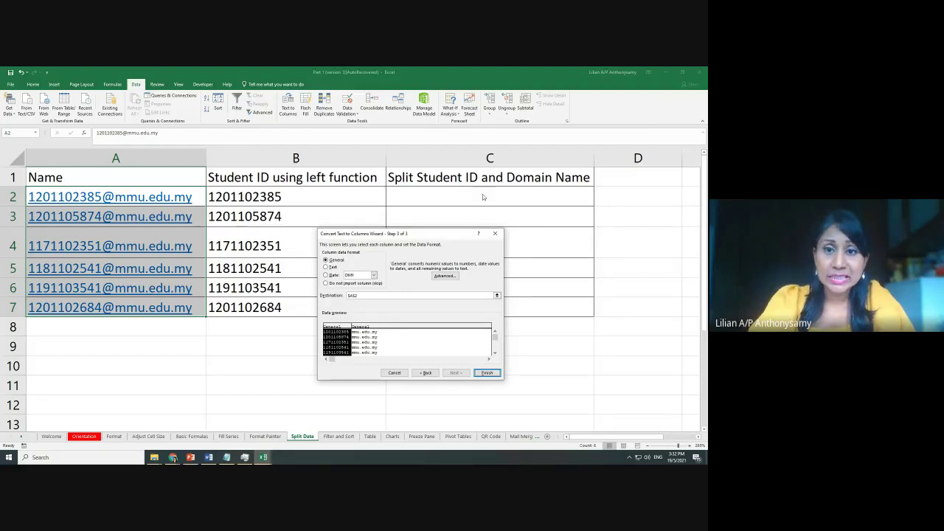
left_click_drag(435, 238, 423, 111)
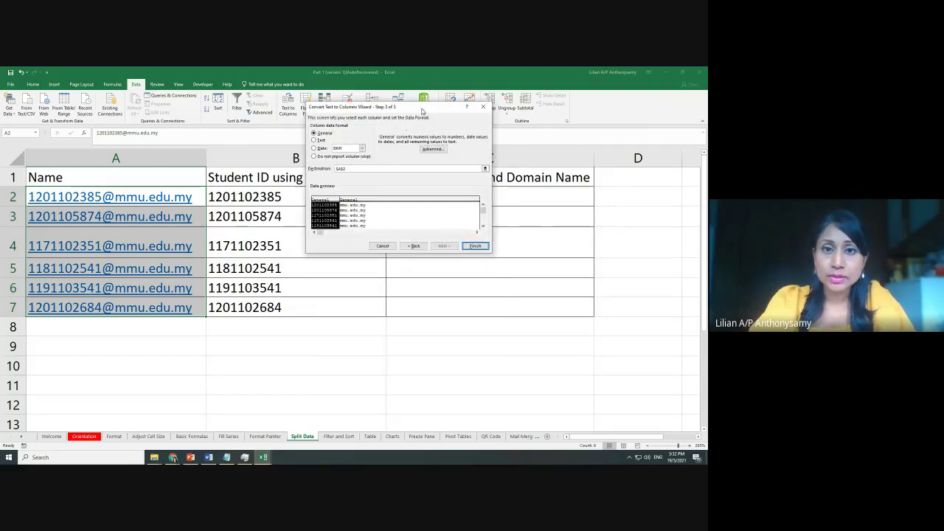
left_click(341, 169)
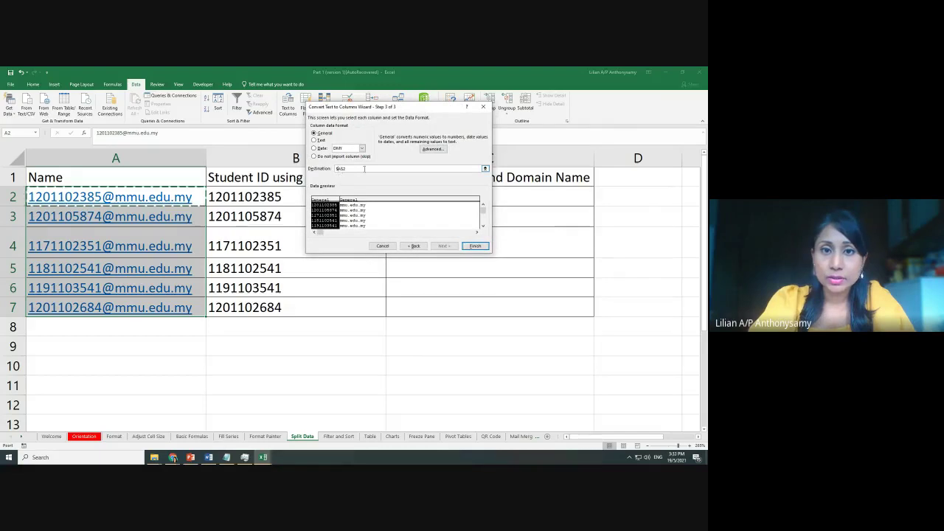
key("BackSpace")
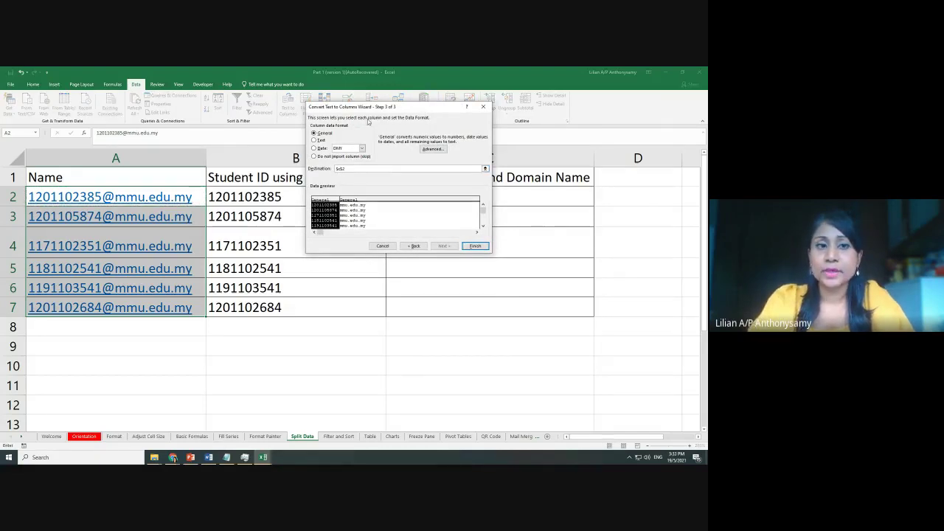
left_click(476, 246)
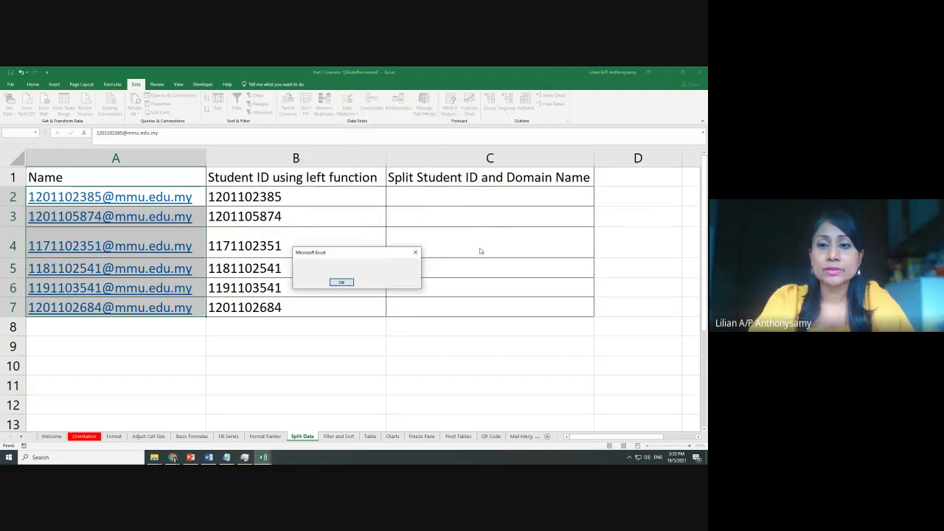
left_click(347, 284)
left_click(543, 327)
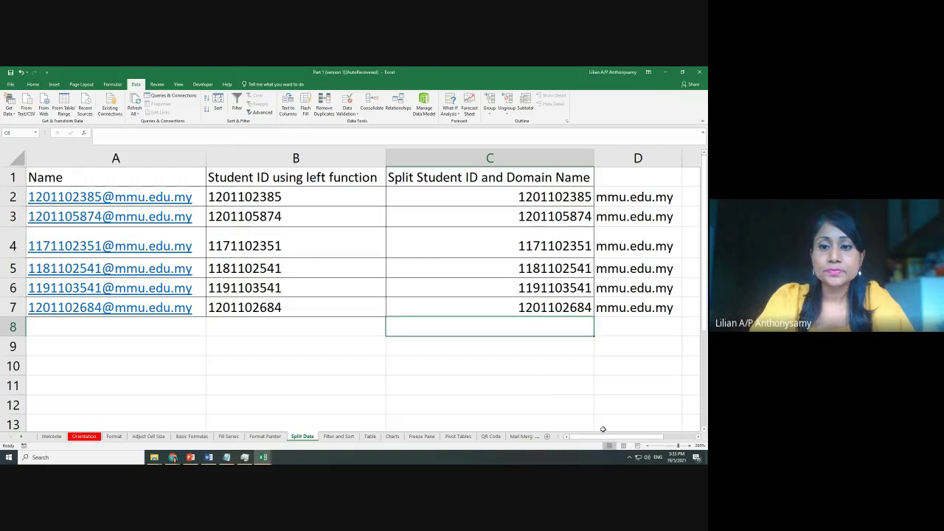
Review the split student IDs in C2:C7 and the domains in D2:D7
mouse_move(591, 438)
left_mouse_down()
mouse_move(602, 438)
mouse_move(574, 443)
mouse_move(603, 440)
left_mouse_up()
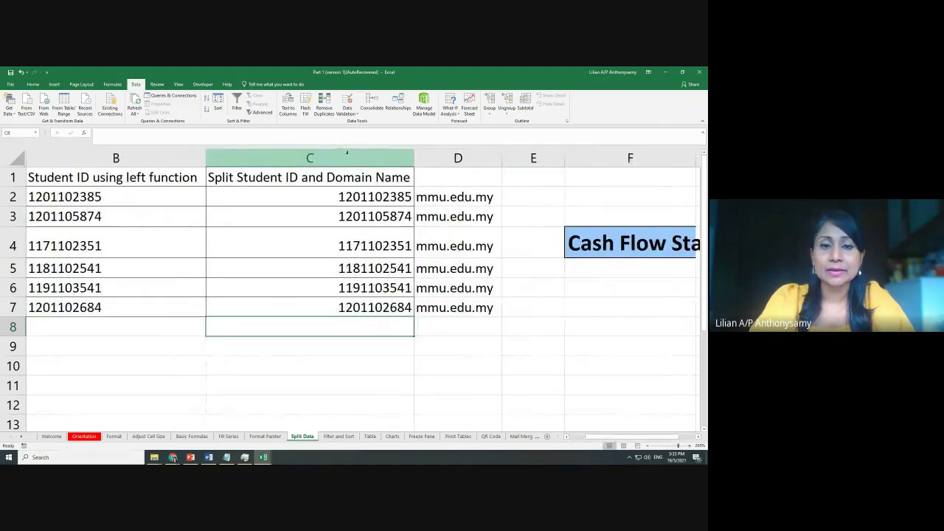
left_click(364, 198)
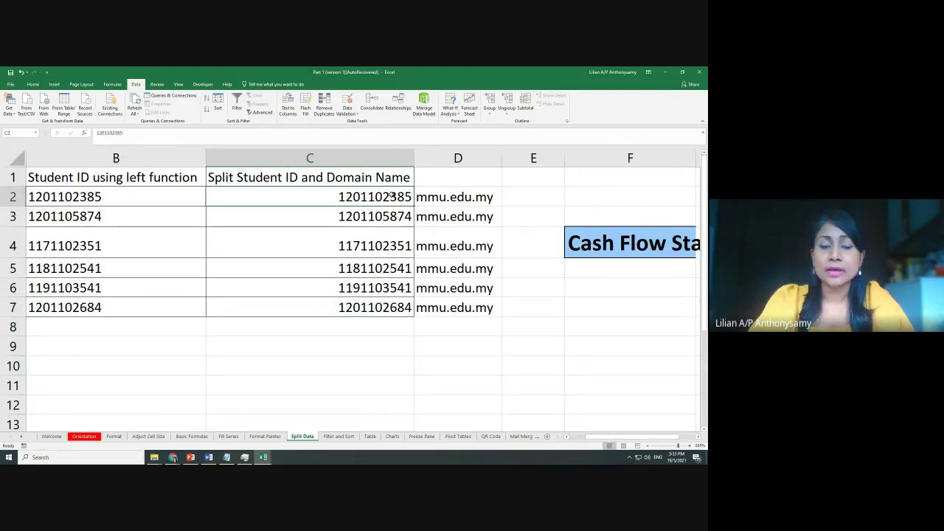
left_click_drag(391, 195, 372, 299)
left_click_drag(462, 193, 459, 309)
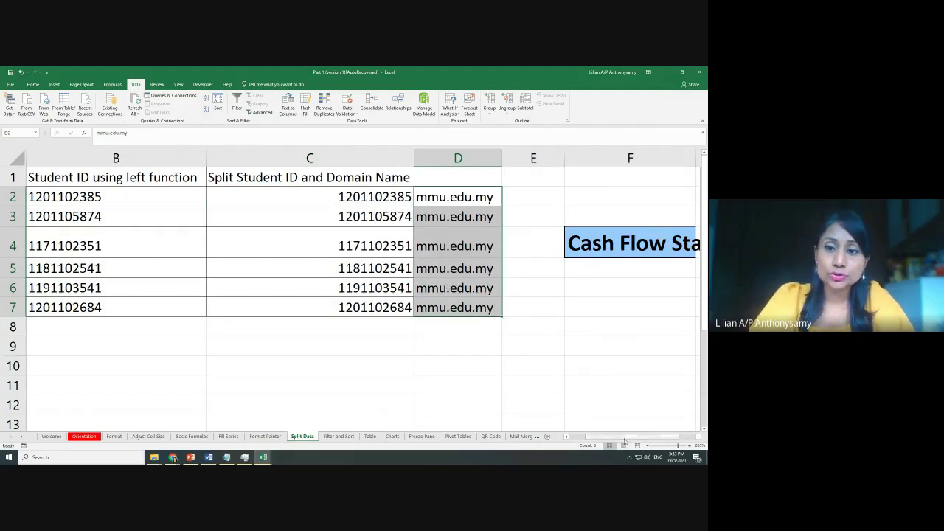
scroll(142, 226, "left", 2)
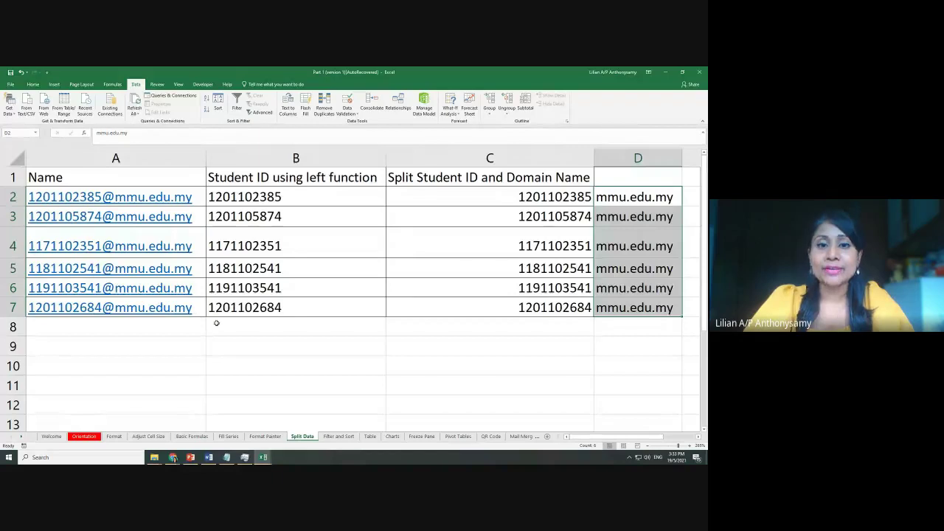
Inspect B2's =LEFT(A2,10) formula without changing it, then show the Filter and Sort sheet
left_click(208, 196)
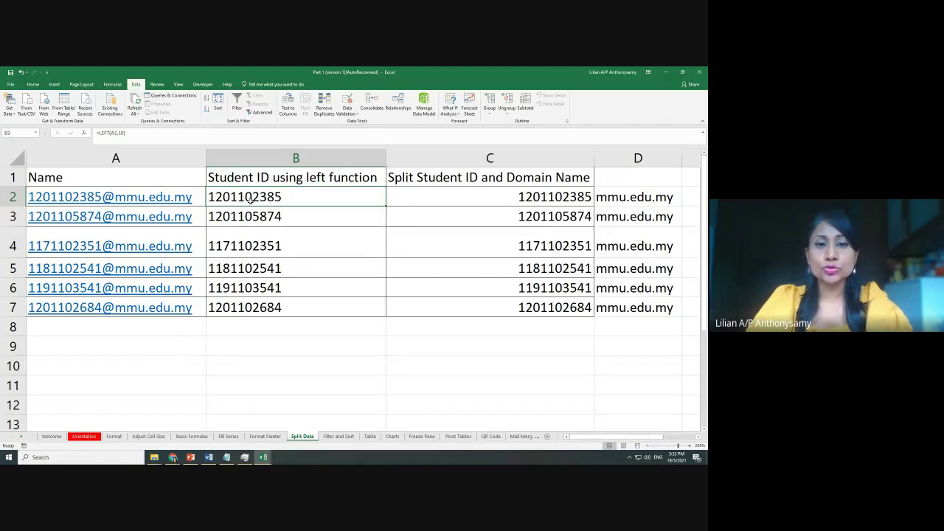
double_click(250, 199)
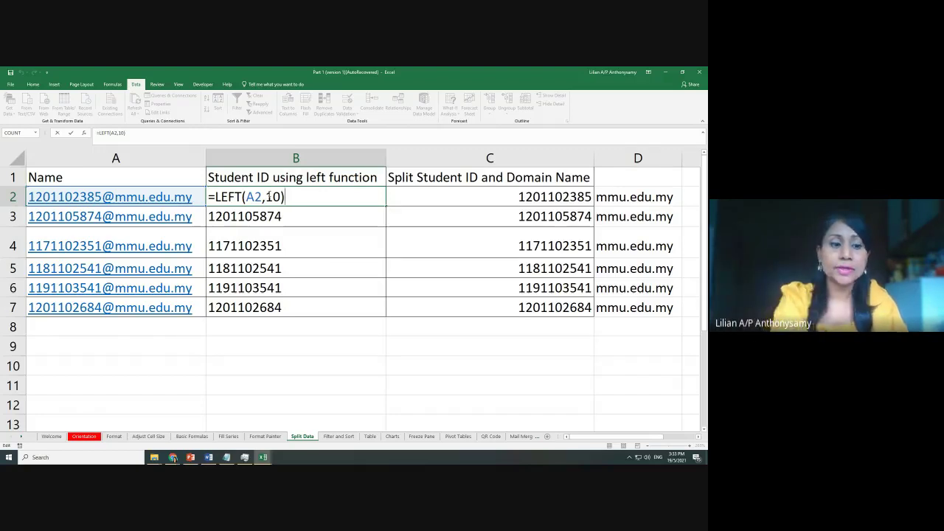
key("ctrl+Return")
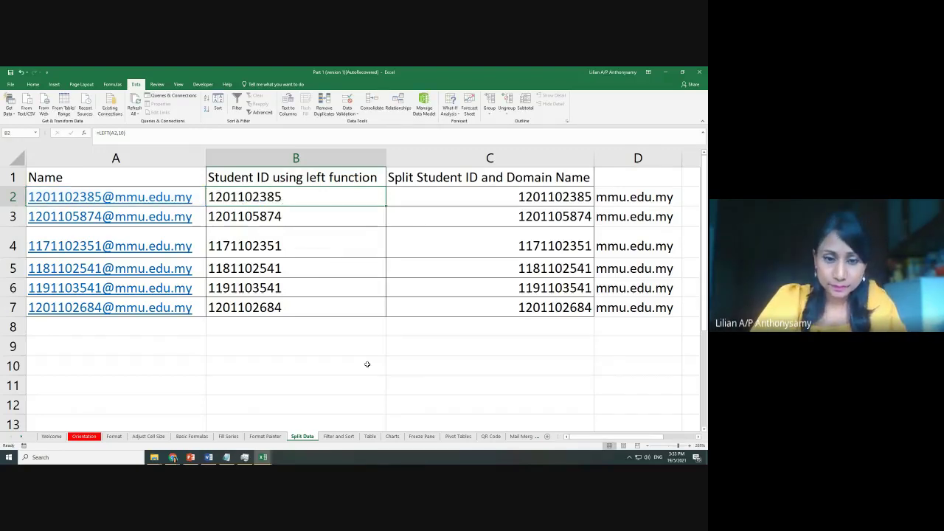
left_click(338, 436)
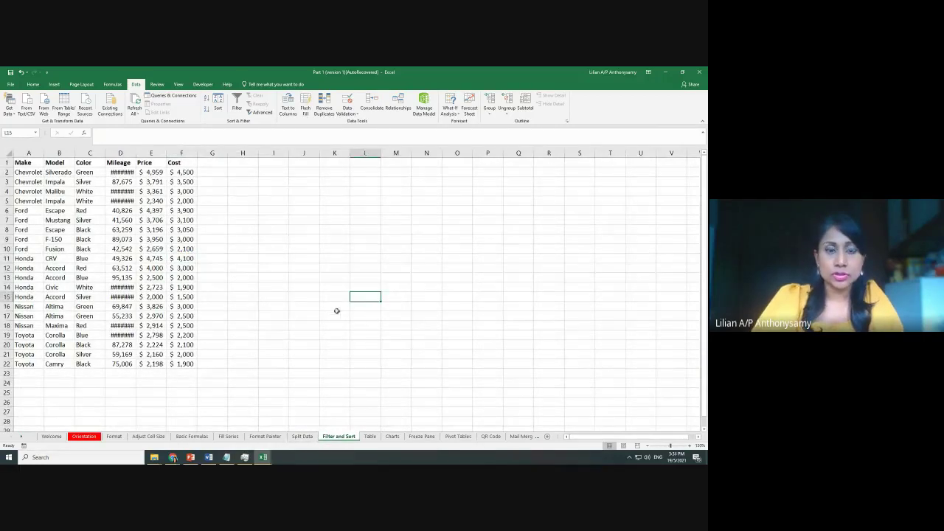
Select the whole car table, range A1:F22
scroll(354, 321, "up", 1)
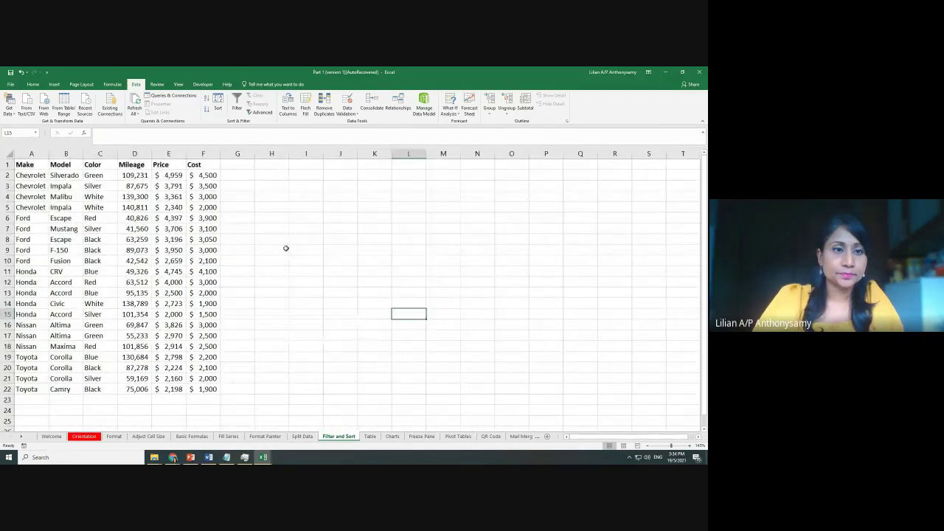
scroll(286, 248, "up", 2)
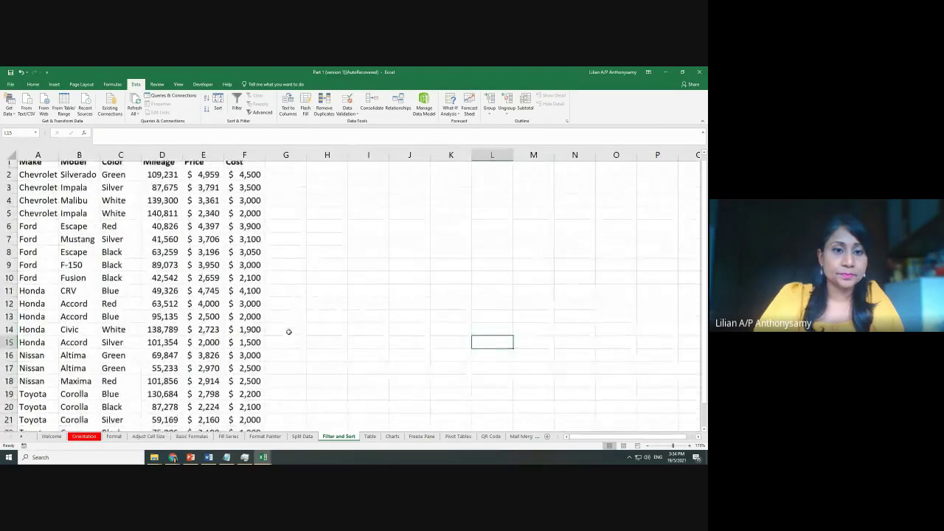
scroll(288, 332, "down", 3)
left_click_drag(257, 323, 30, 166)
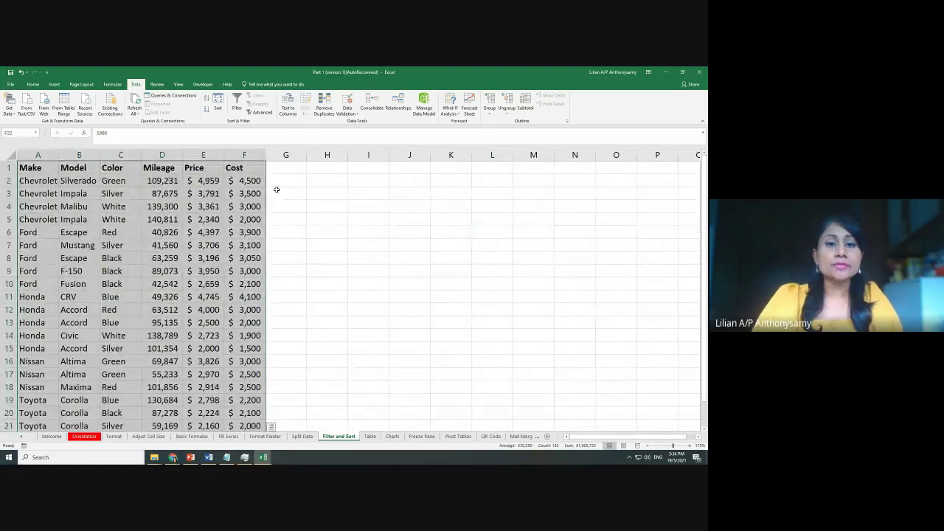
scroll(336, 210, "down", 2)
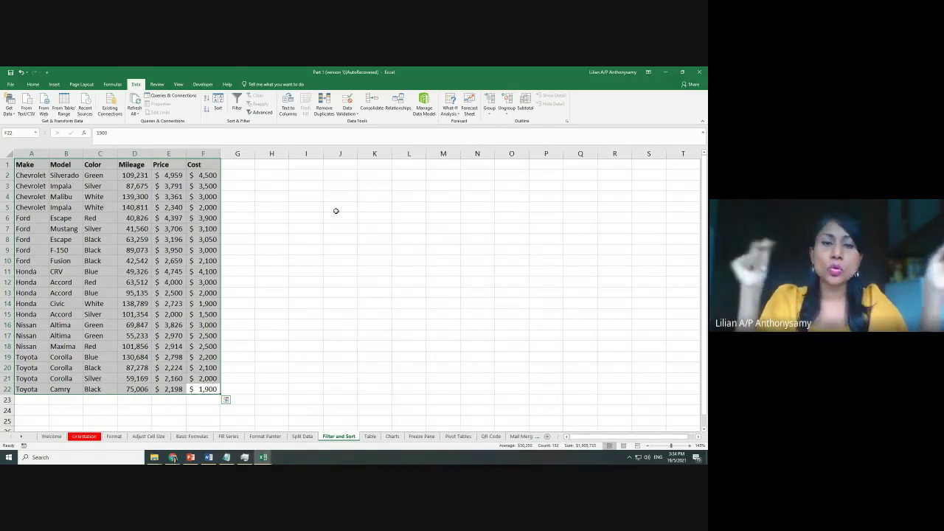
left_click(327, 308)
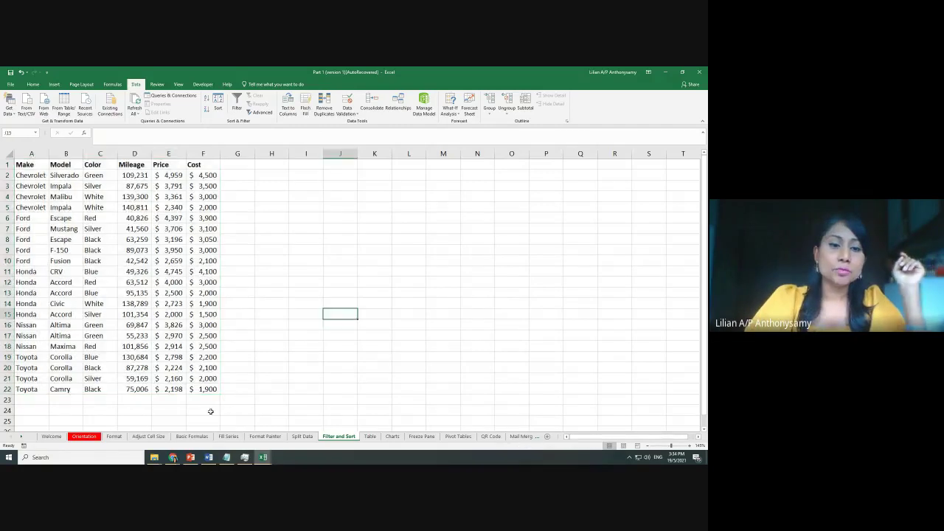
left_click_drag(207, 389, 3, 153)
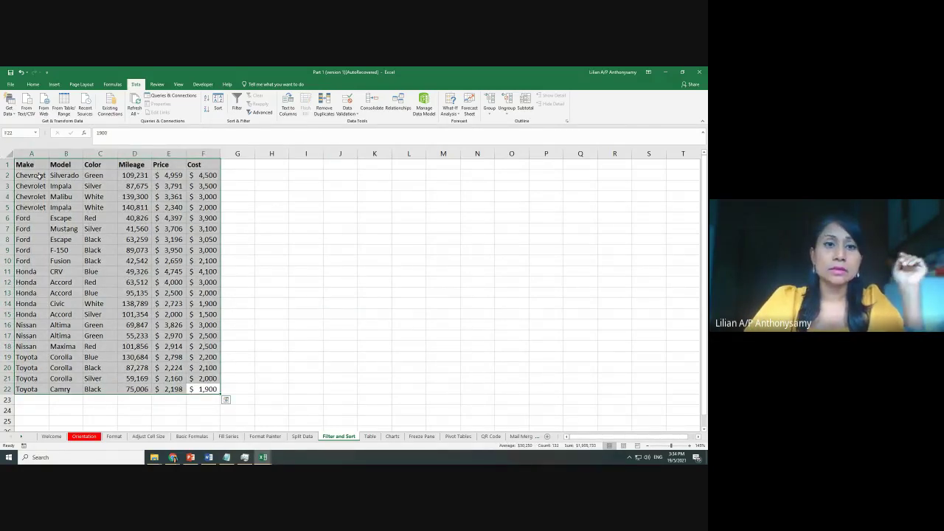
Turn on AutoFilter for the car table and open the Color column's filter list
left_click(238, 109)
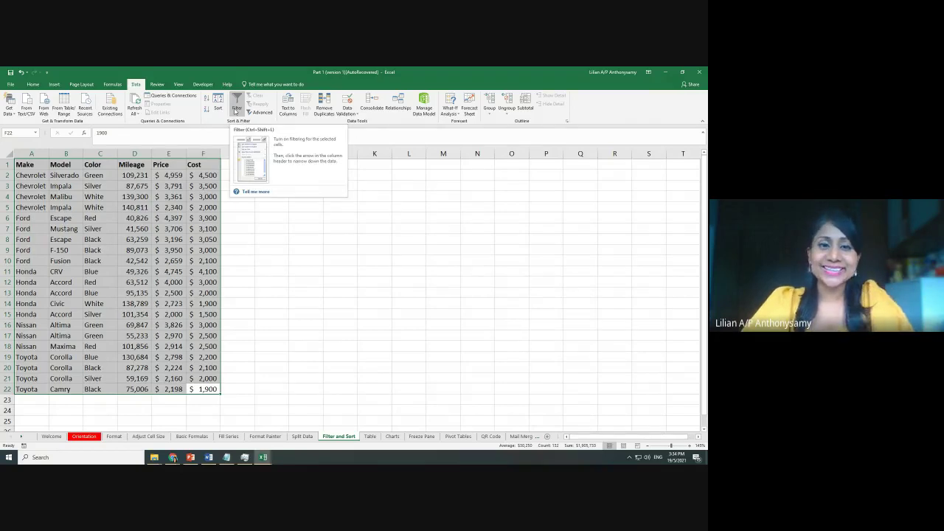
left_click(237, 108)
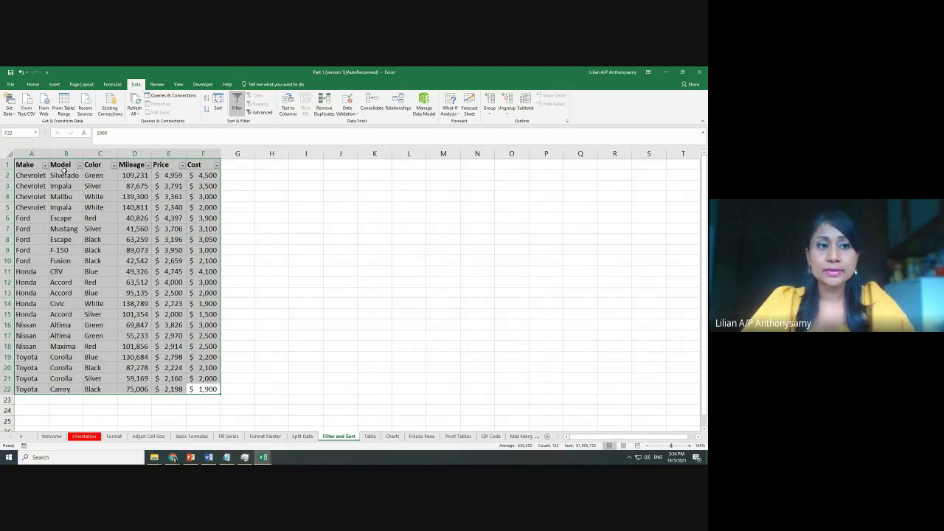
key("ctrl+shift+l")
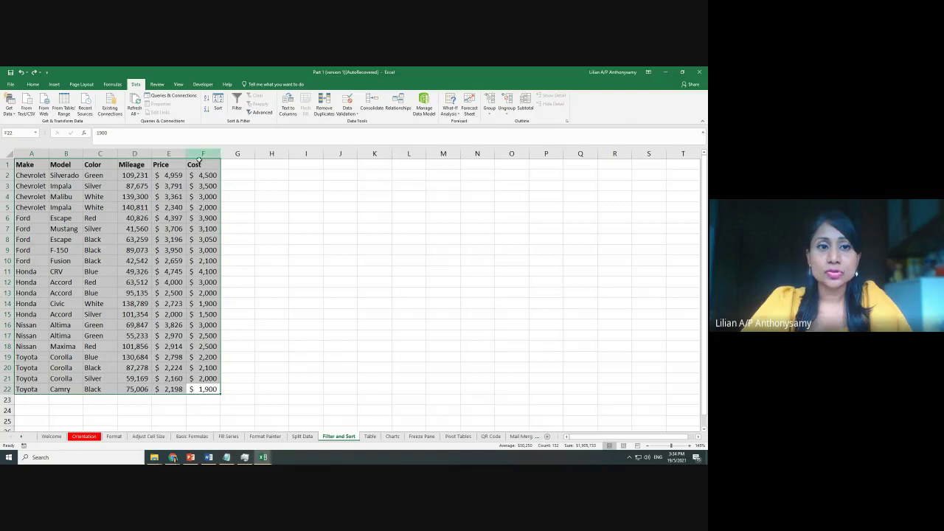
left_click(237, 105)
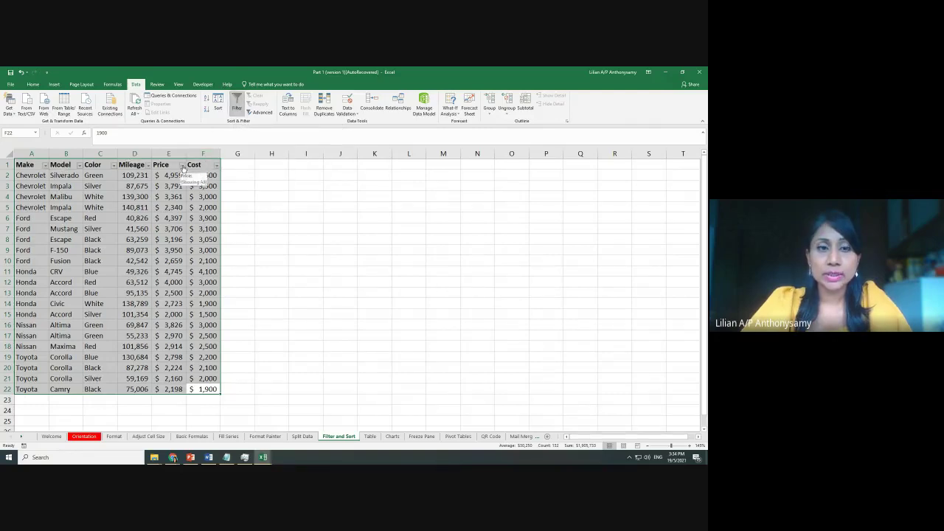
left_click(325, 229)
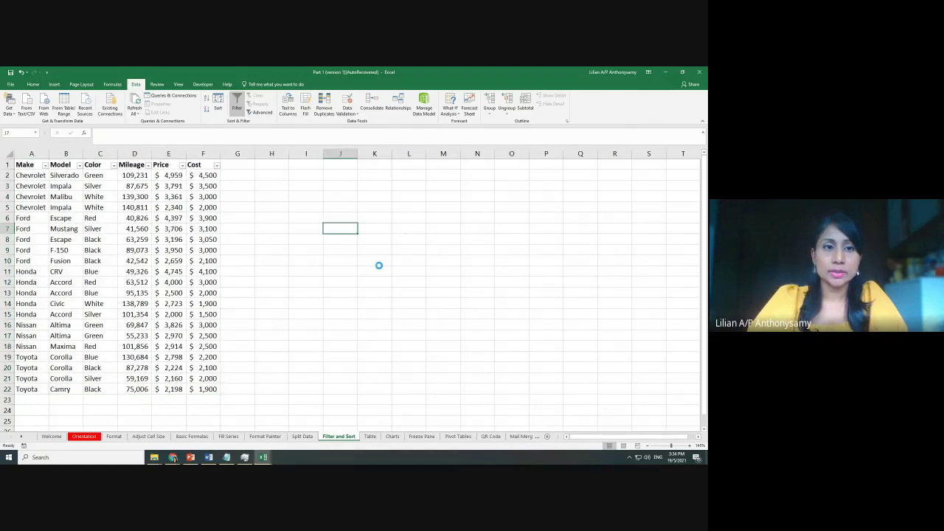
scroll(388, 269, "up", 2)
scroll(402, 278, "up", 2)
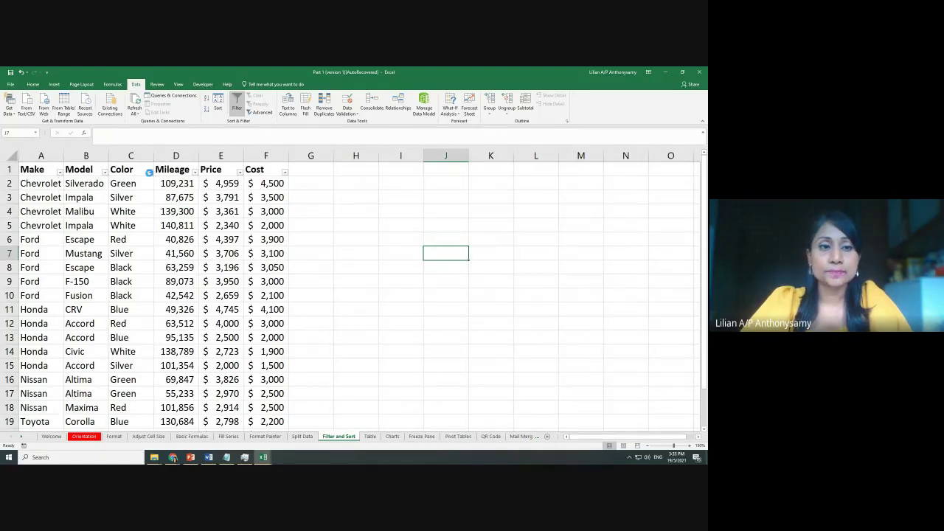
left_click(150, 172)
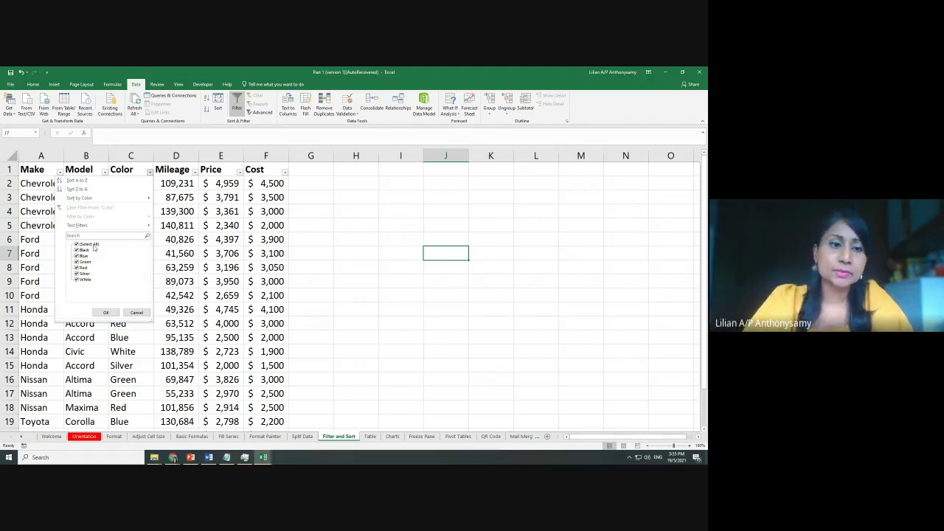
Filter the Color column to show only the Green cars
left_click(78, 245)
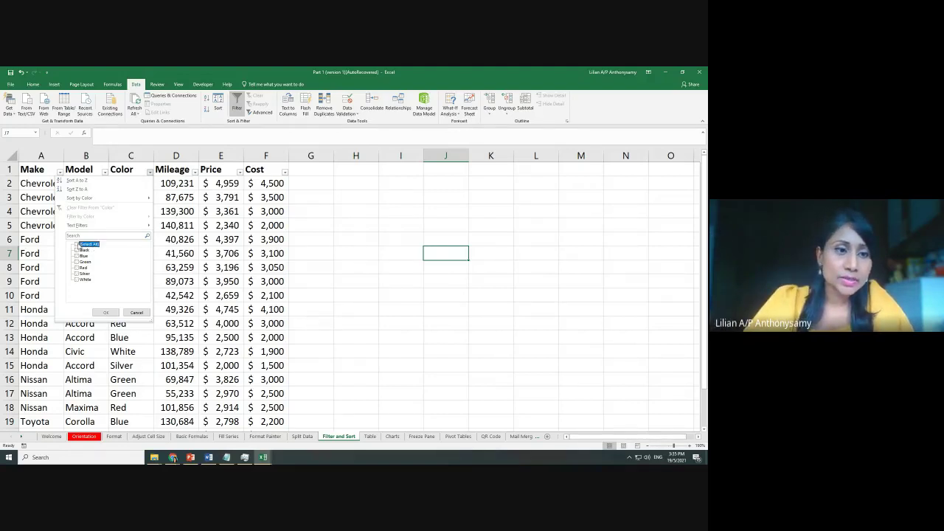
left_click(78, 262)
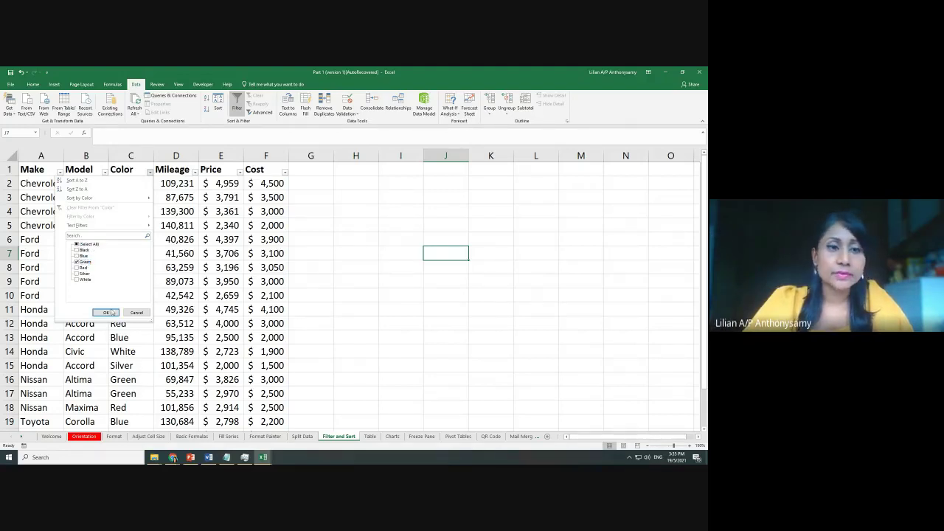
left_click(107, 313)
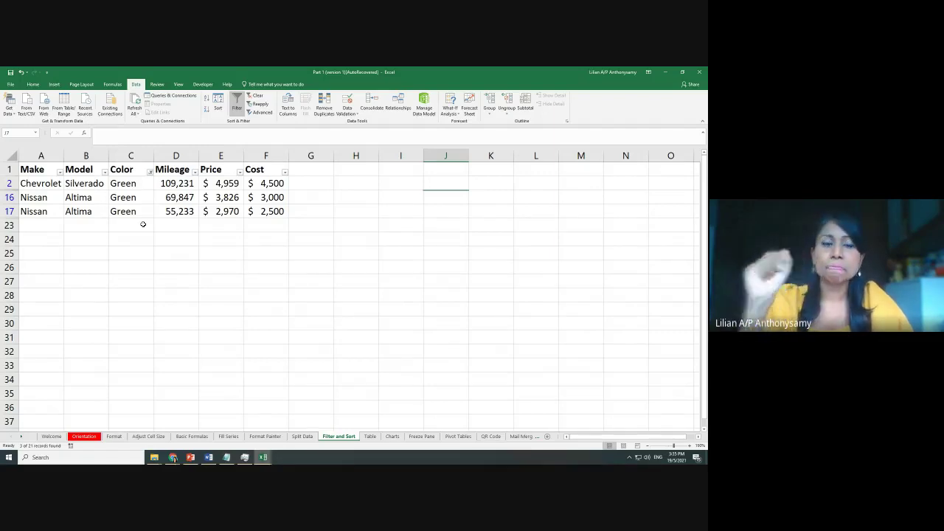
Reselect all colours in the Color filter so every row shows again
left_click(150, 172)
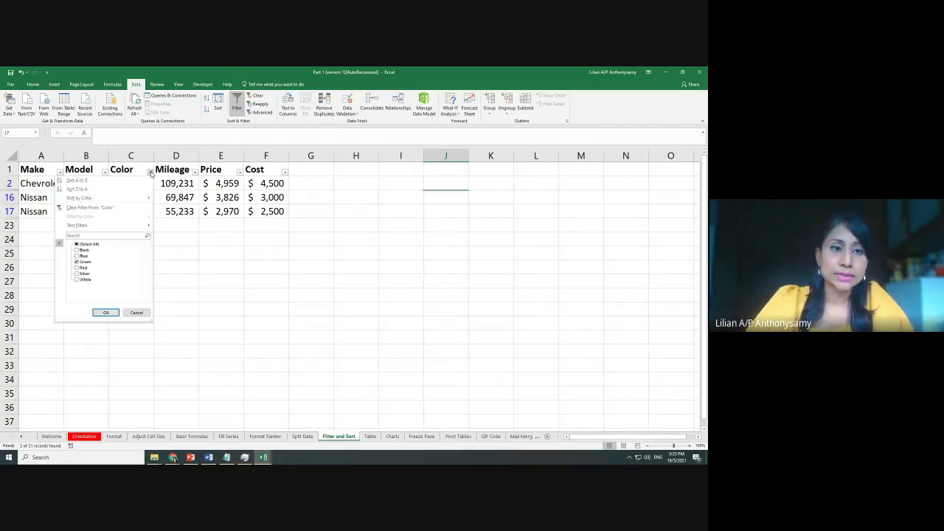
left_click(76, 243)
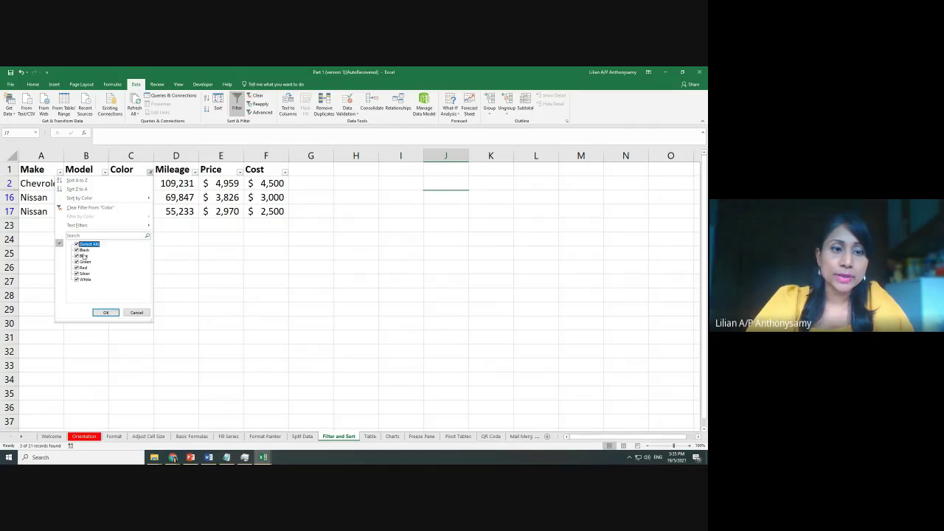
left_click(106, 313)
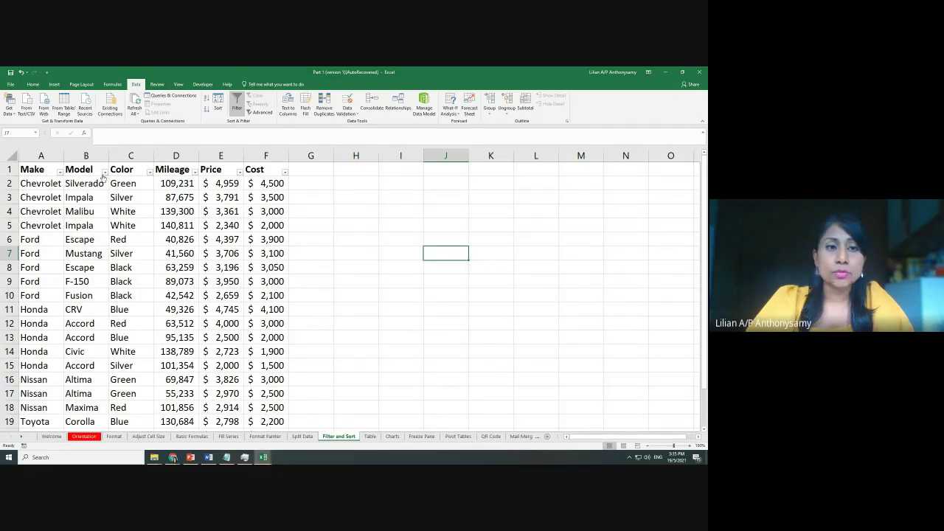
left_click(105, 172)
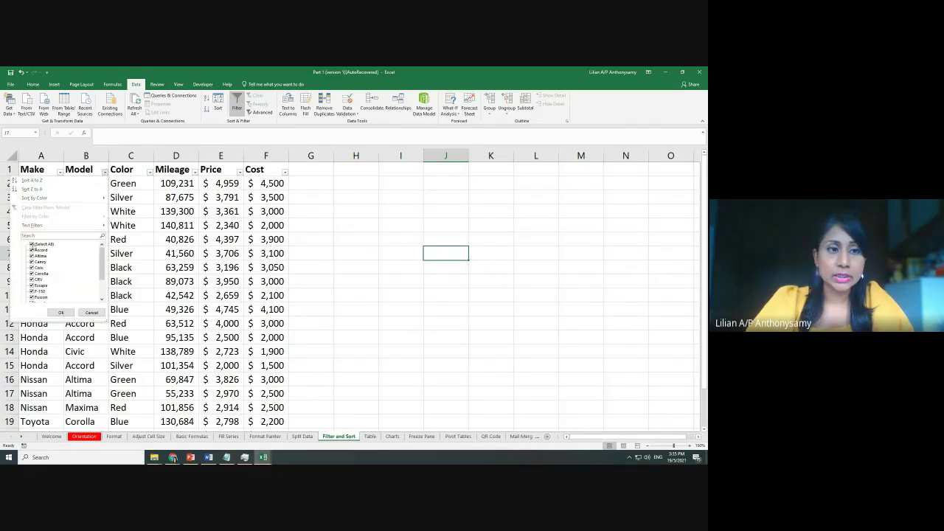
left_click(33, 244)
left_click(33, 262)
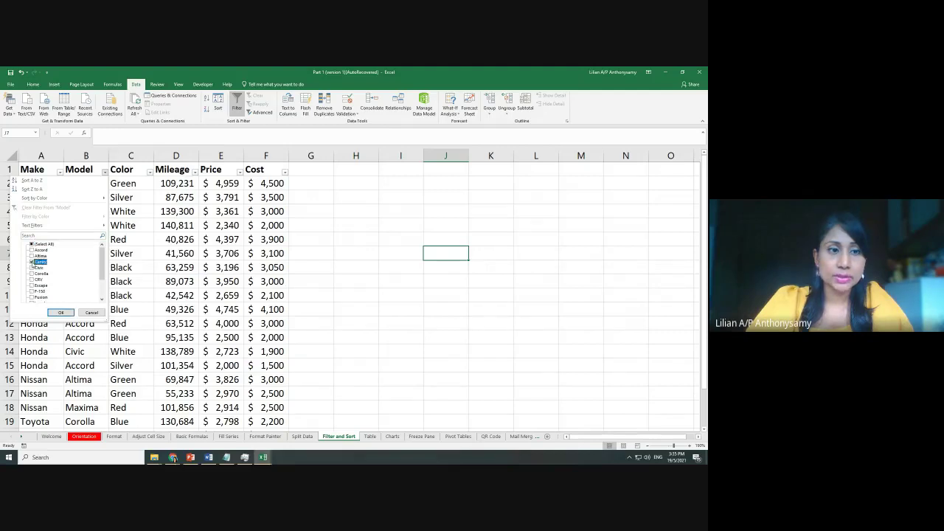
left_click(59, 313)
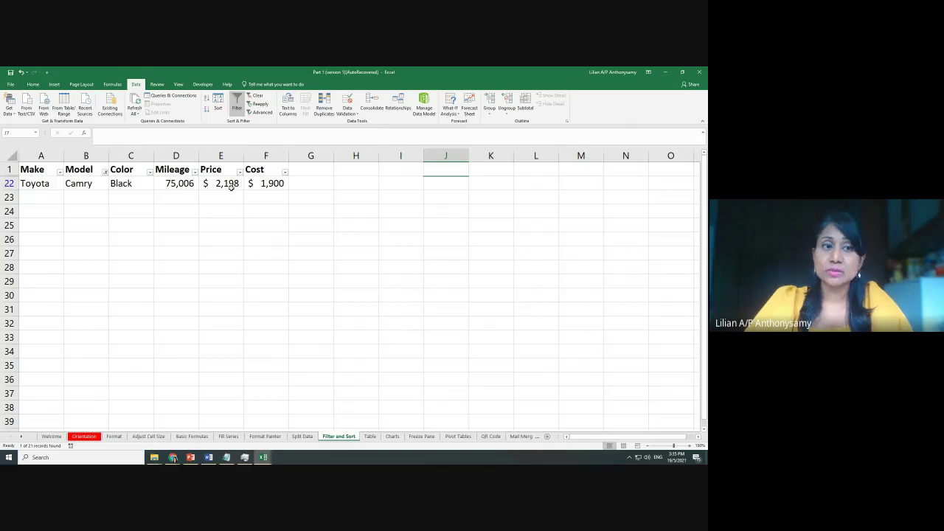
left_click(105, 172)
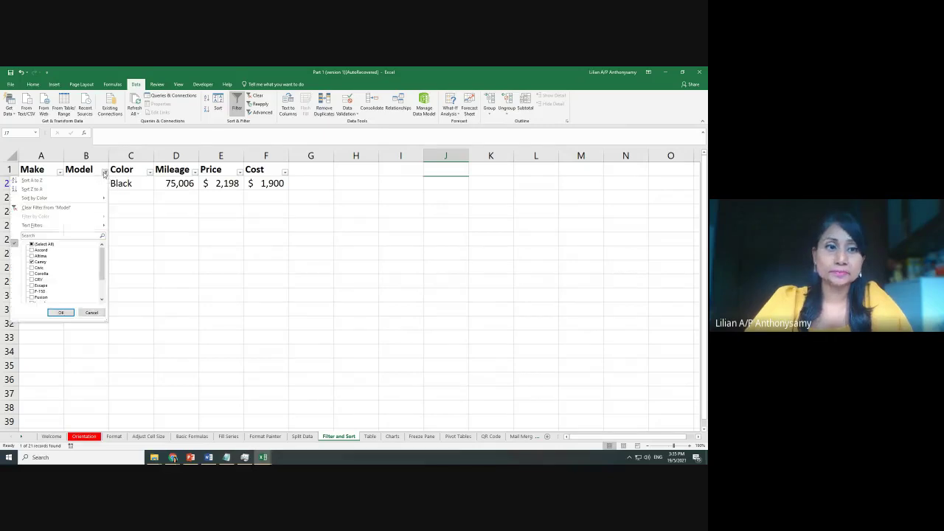
left_click(31, 268)
left_click(59, 313)
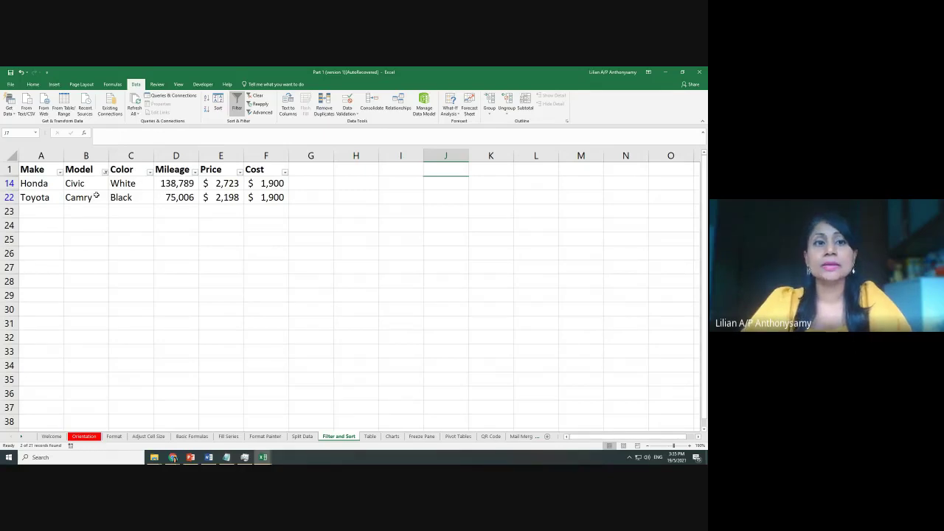
left_click(105, 172)
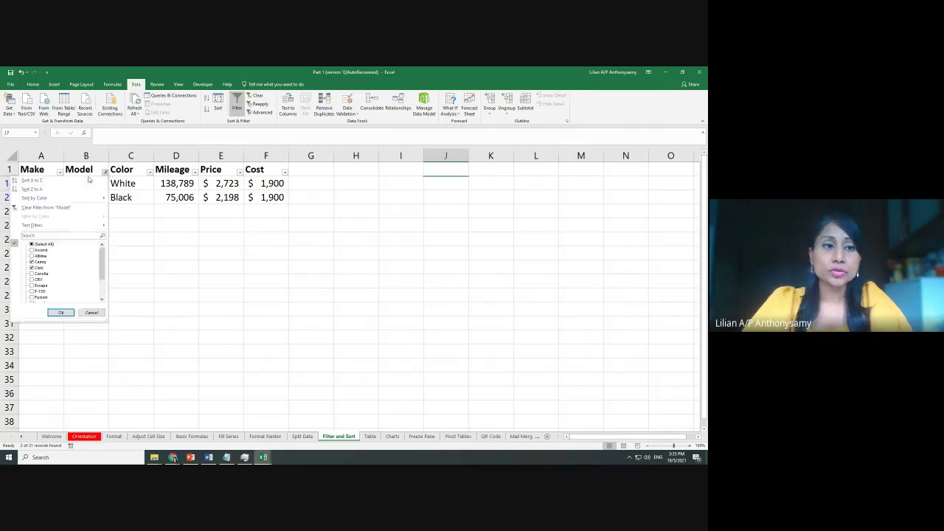
left_click(33, 244)
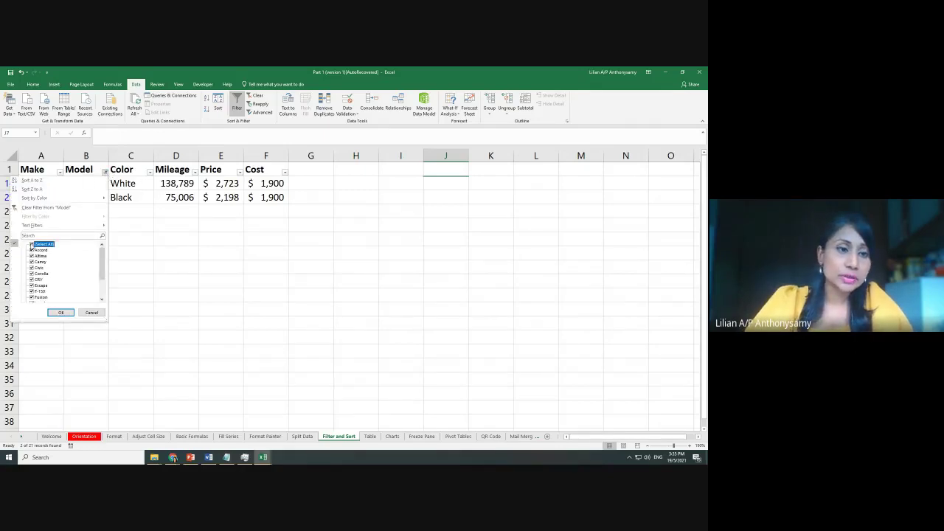
left_click(52, 313)
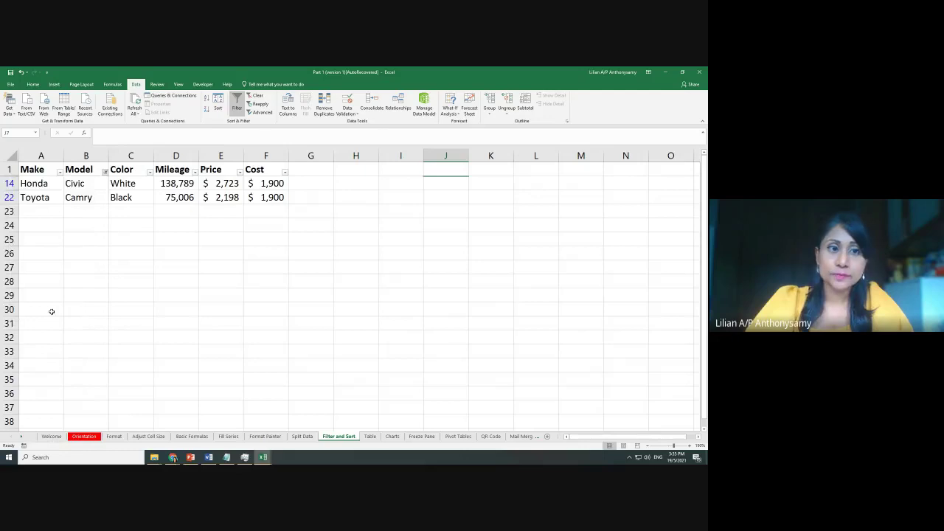
Sort the car rows by Make
left_click(60, 172)
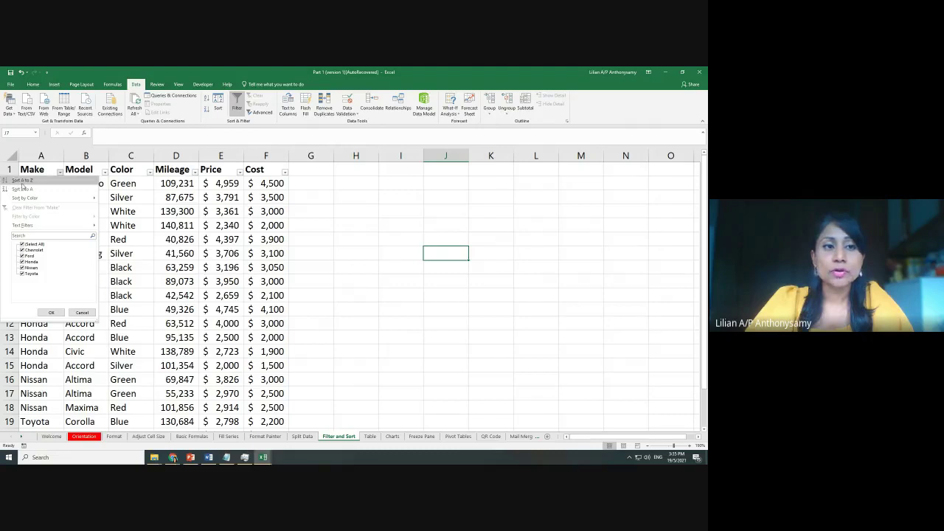
left_click(30, 186)
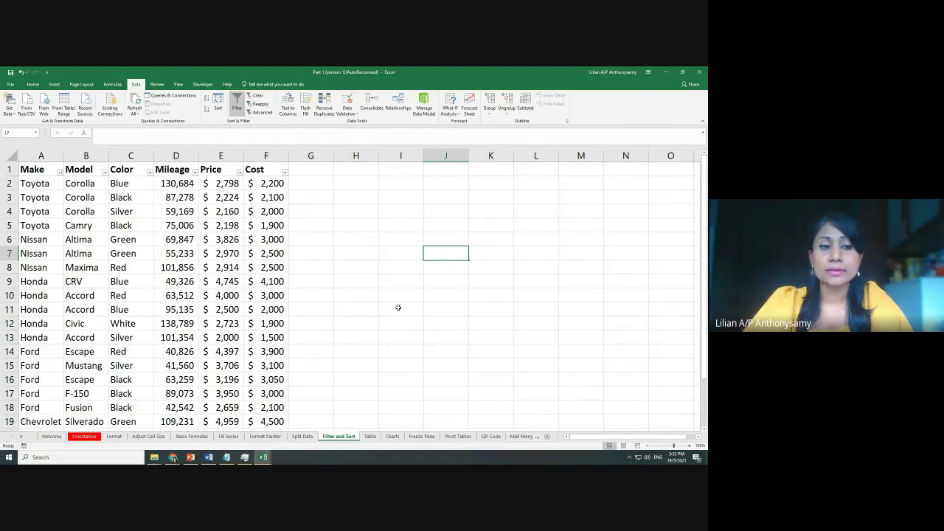
scroll(383, 299, "down", 4)
scroll(384, 299, "up", 4)
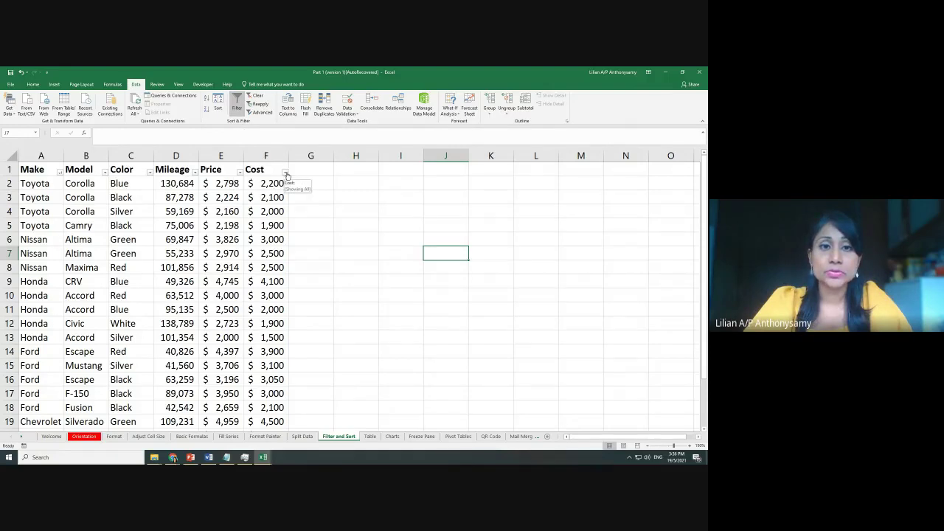
Sort the rows by Cost from smallest to largest, starting with the $1,500 Honda Accord
left_click(287, 174)
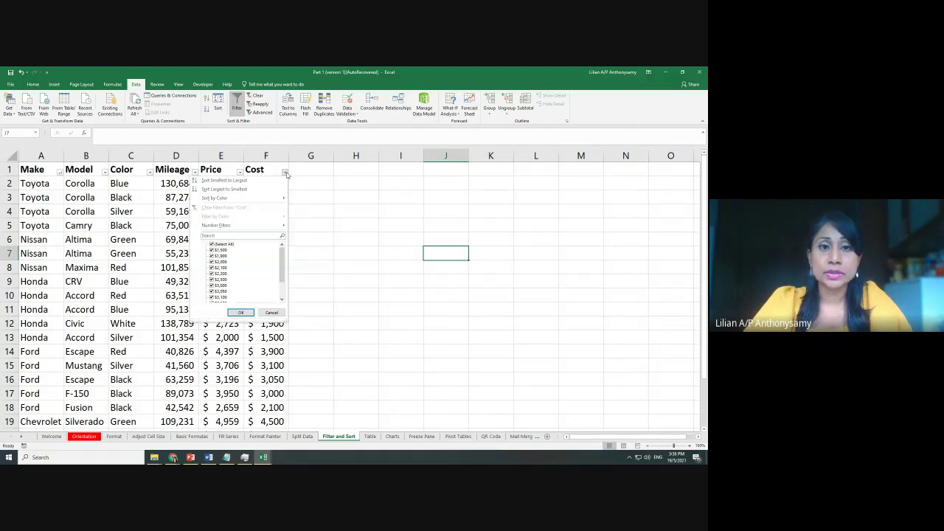
left_click(238, 182)
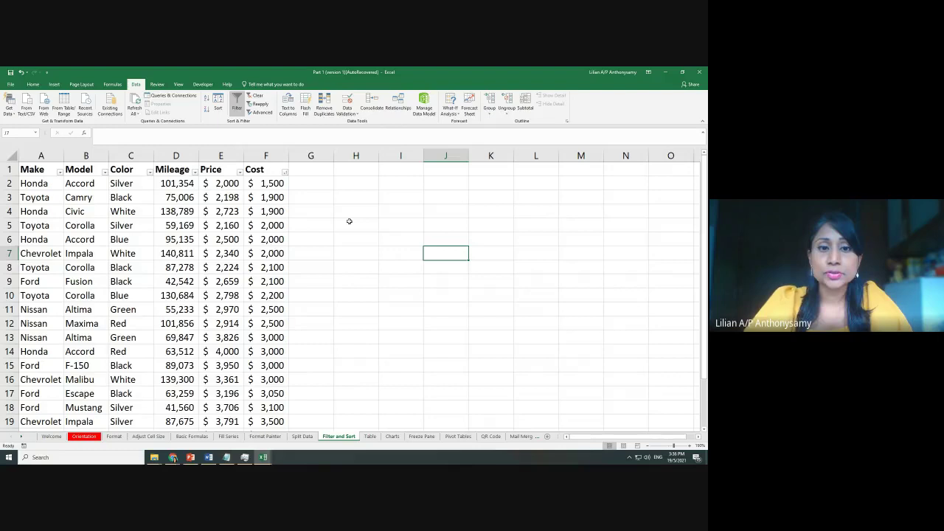
scroll(349, 222, "down", 4)
scroll(349, 221, "up", 4)
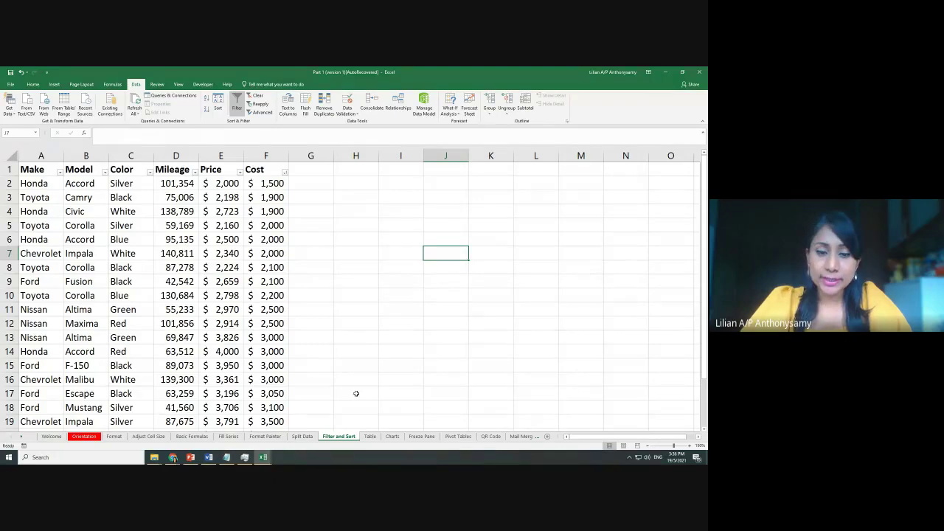
left_click(370, 436)
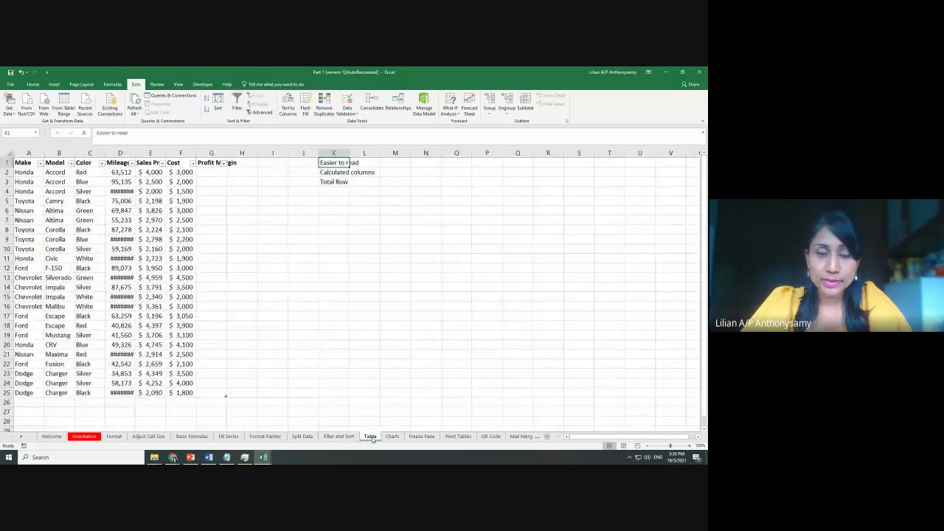
left_click(340, 436)
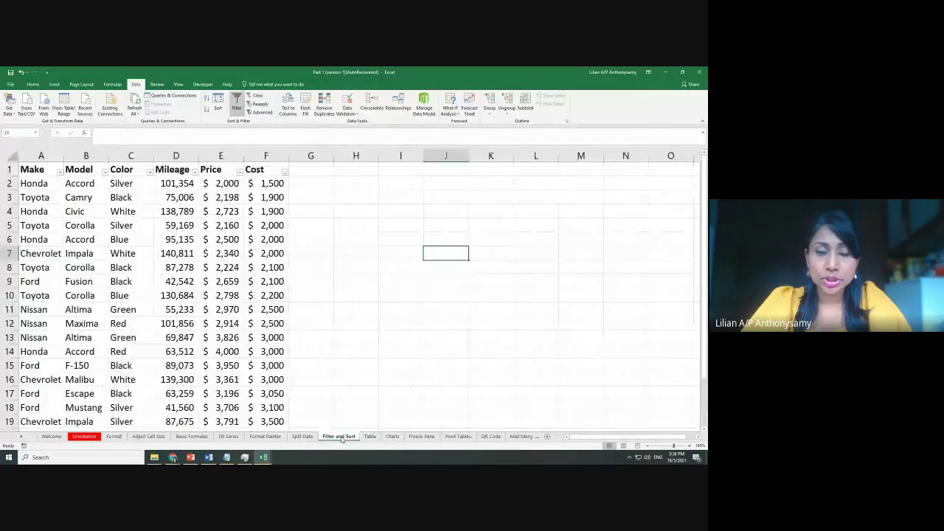
Send '3.40pm - 3.50pm : Short break.' to everyone in the Google Meet chat
mouse_move(173, 458)
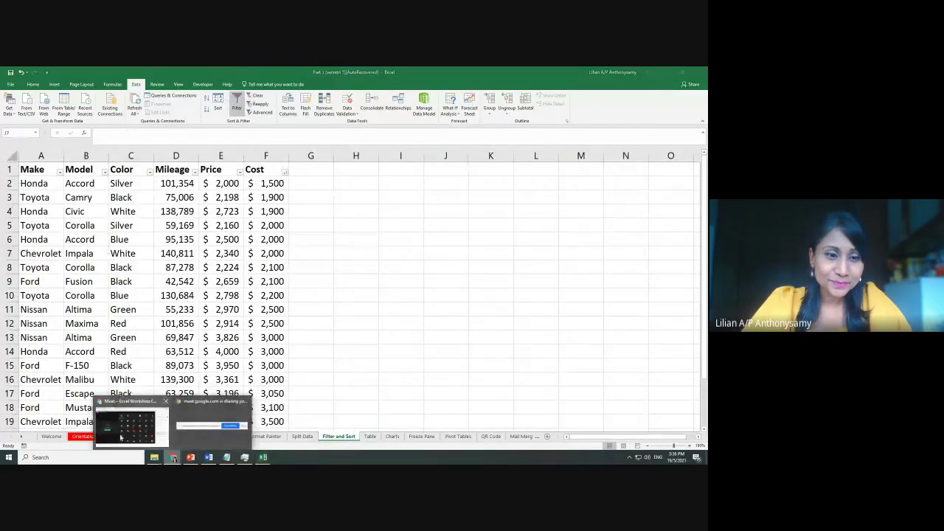
left_click(121, 437)
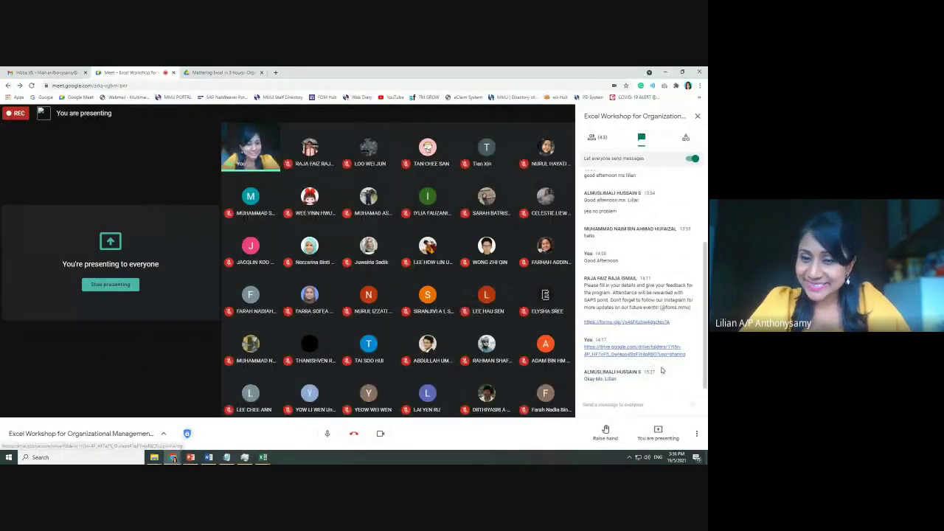
left_click(595, 405)
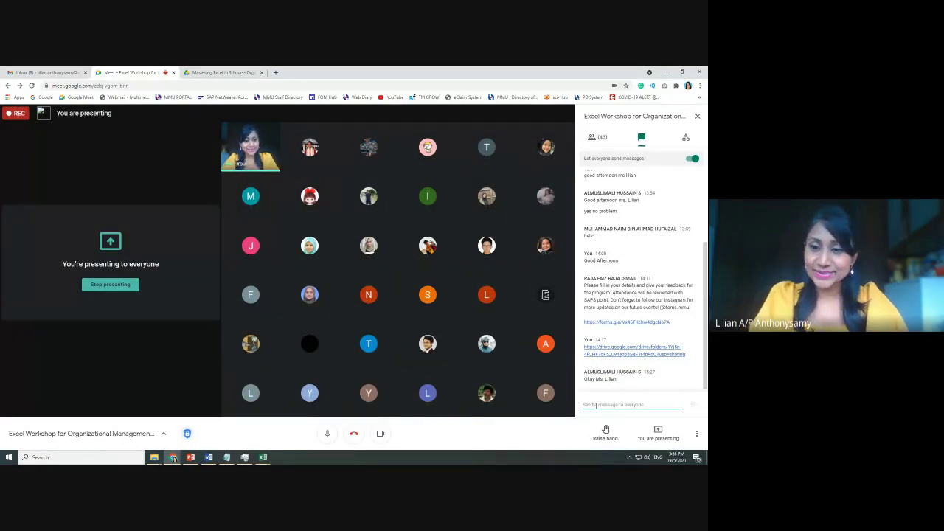
type("3")
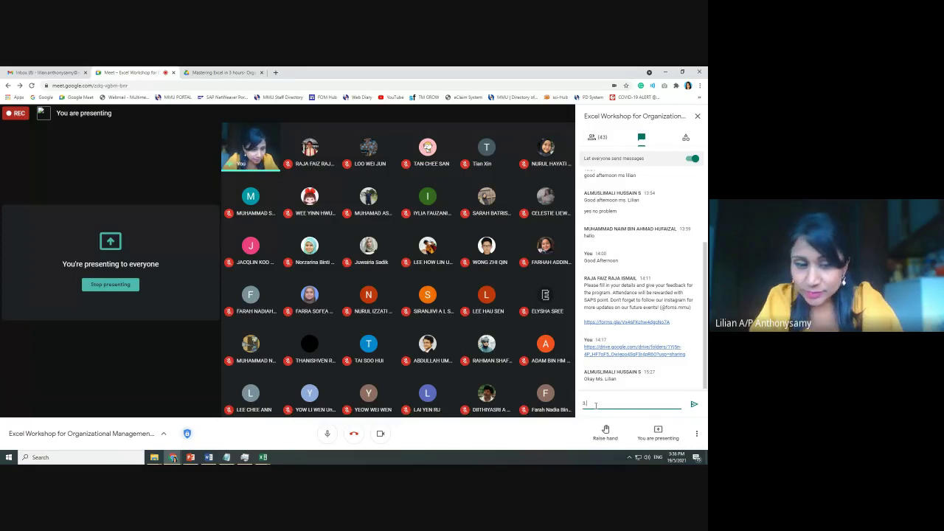
type(".40")
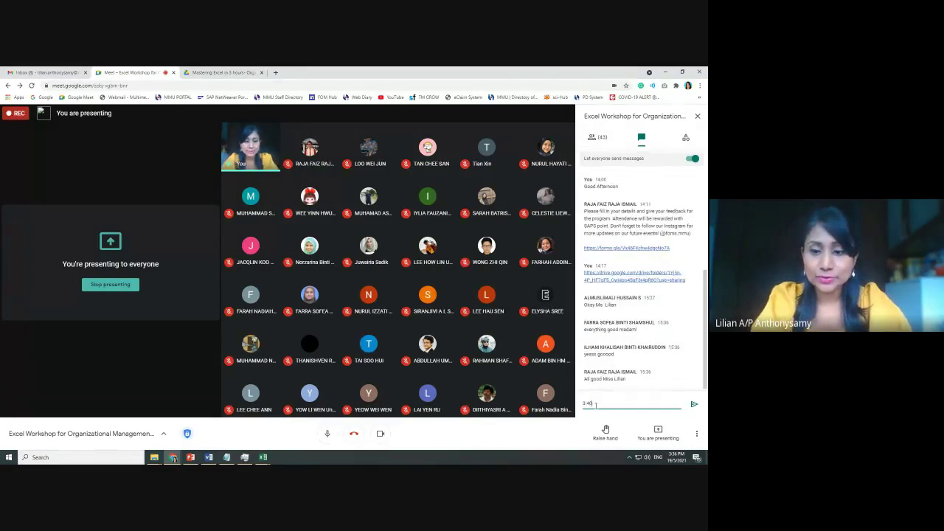
type("pm - 5")
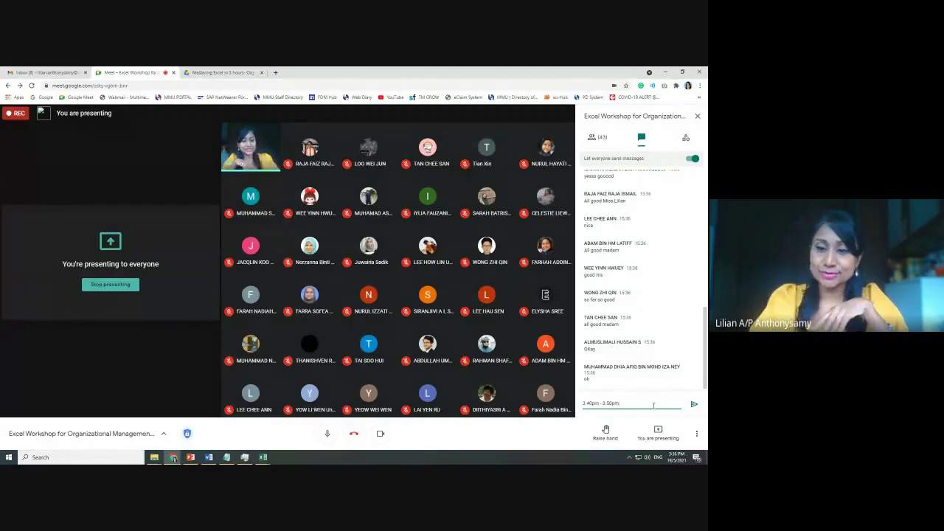
type(": Short")
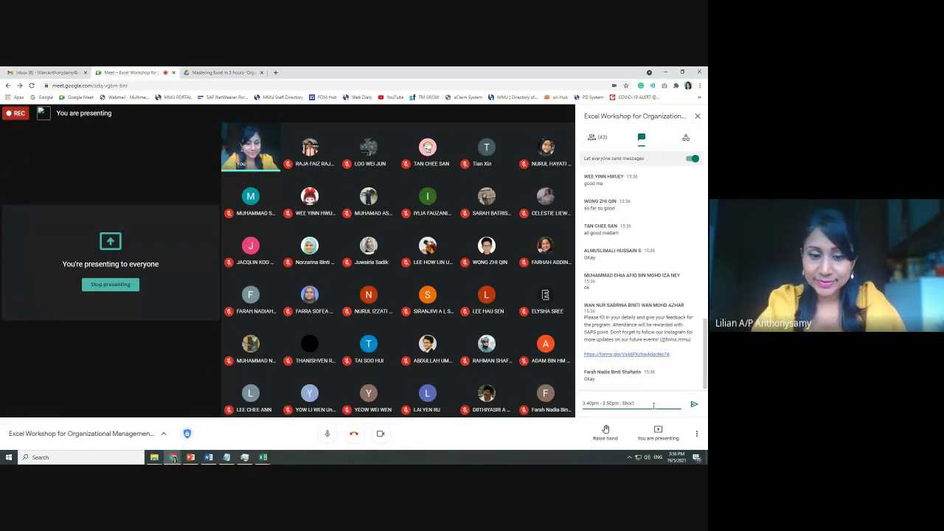
type(" break.")
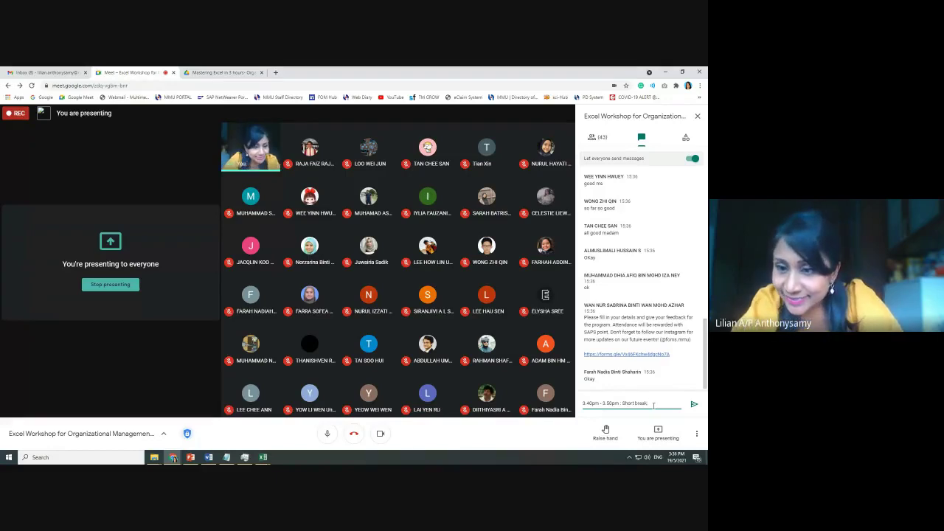
key("Return")
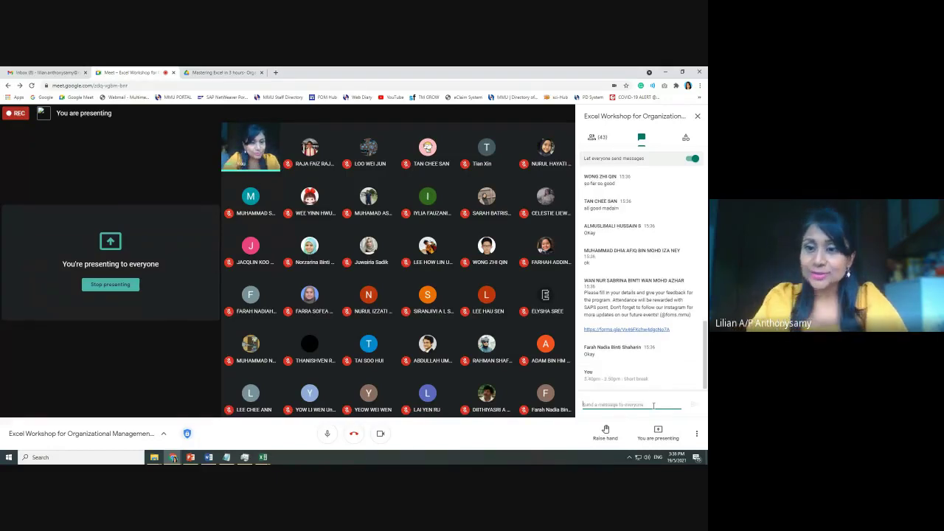
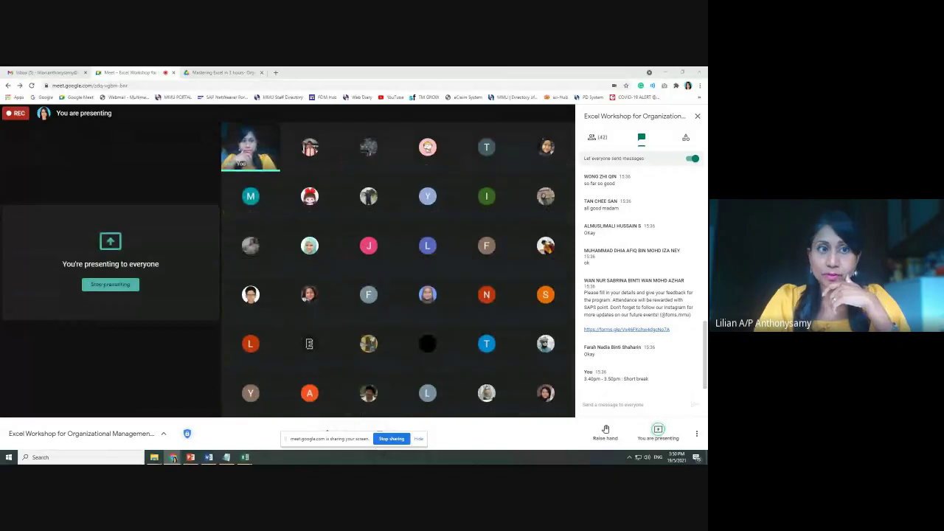
Hide the Google Meet sharing notice and bring up the open Excel workbooks
left_click(419, 439)
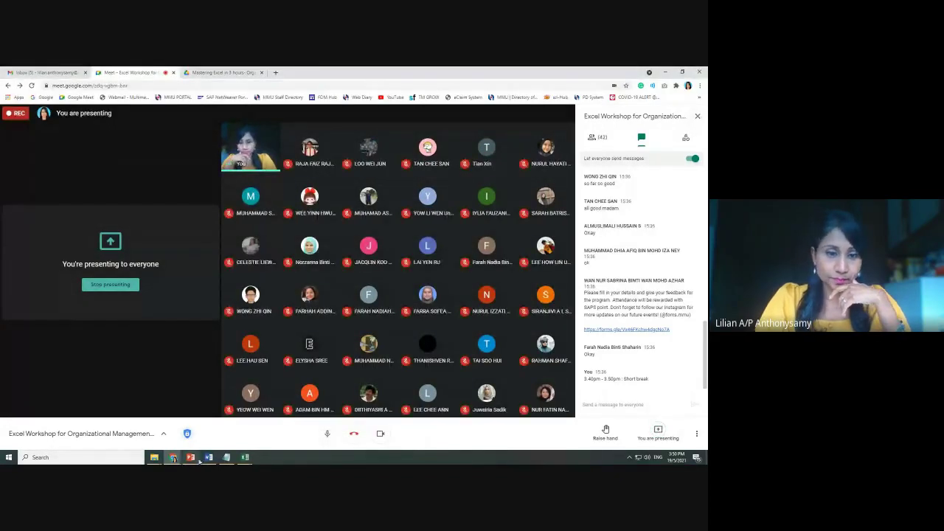
left_click(248, 459)
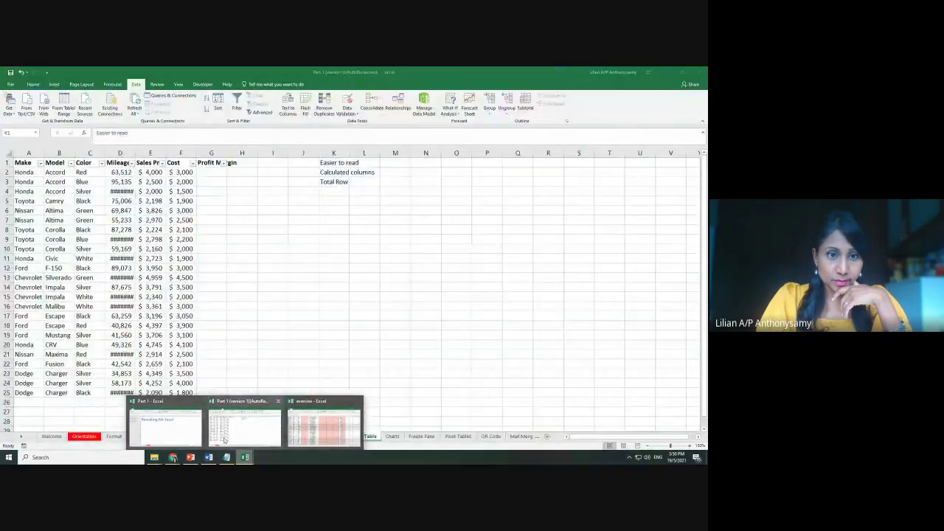
Bring the Part 1 workbook forward and autofit column D so every Mileage value shows
left_click(226, 439)
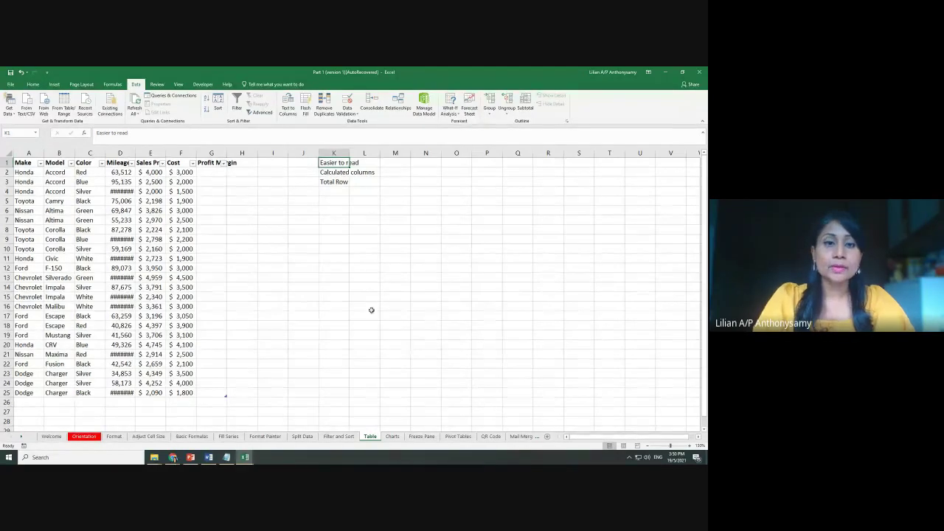
left_click(402, 317)
scroll(480, 341, "up", 3, "ctrl")
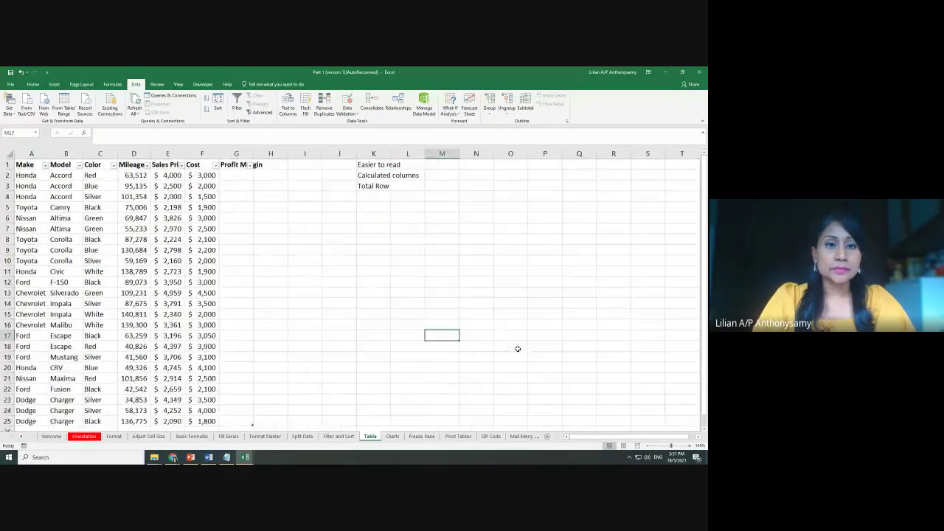
scroll(484, 346, "down", 2, "ctrl")
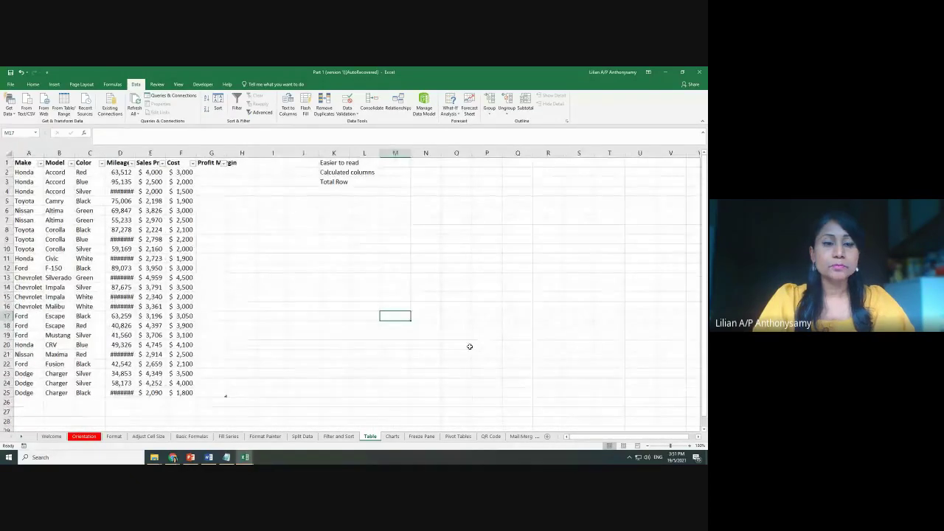
double_click(135, 153)
left_click(243, 217)
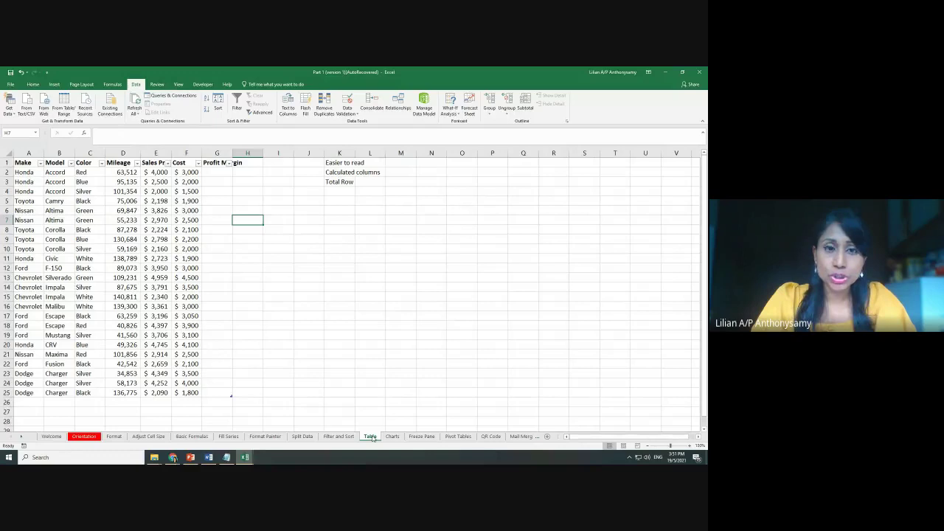
left_click(229, 436)
scroll(95, 273, "up", 6)
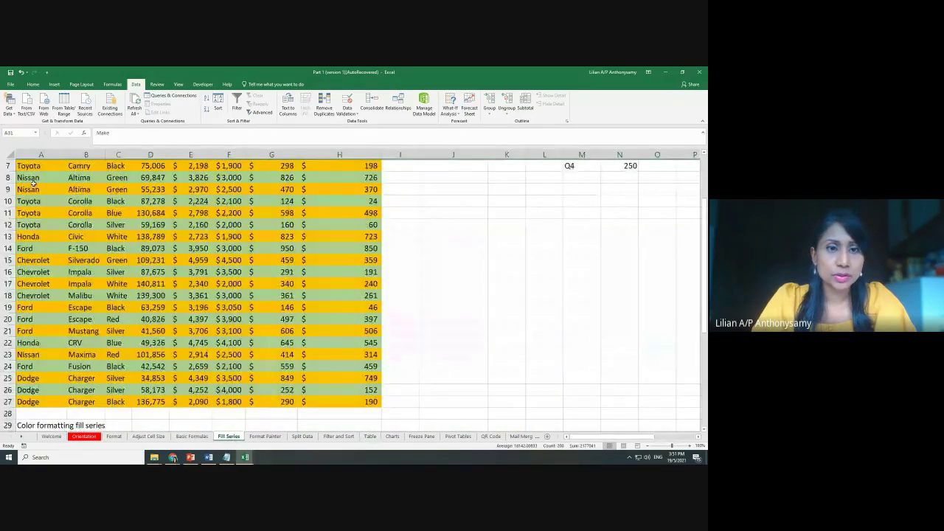
left_click_drag(33, 177, 351, 426)
scroll(506, 401, "up", 2)
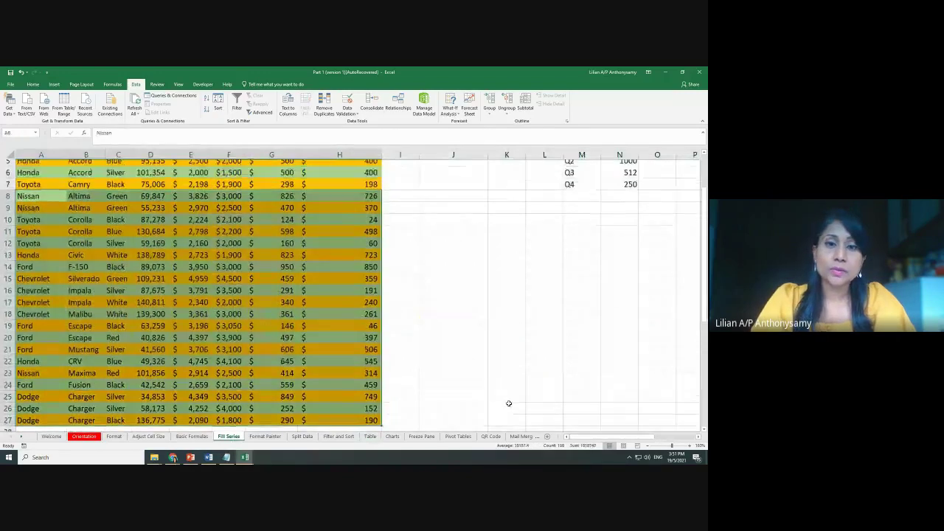
left_click(507, 402)
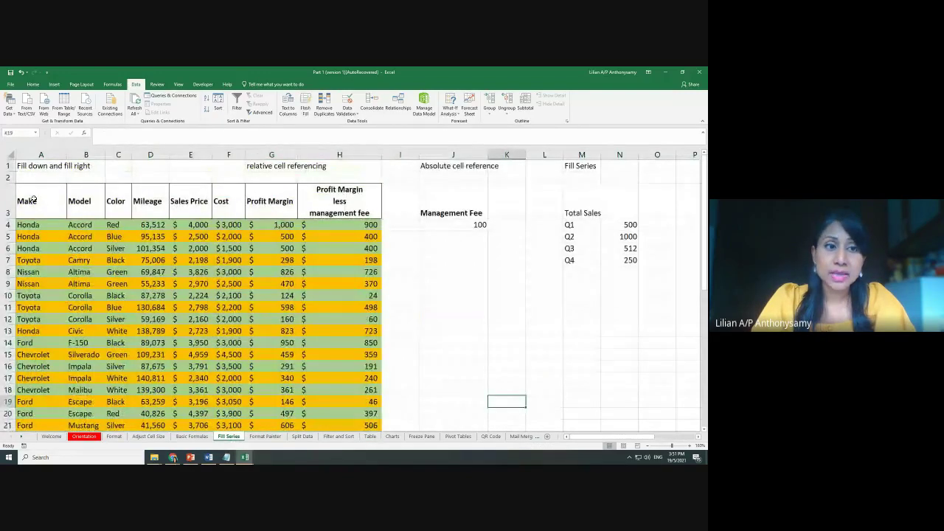
left_click_drag(33, 199, 364, 413)
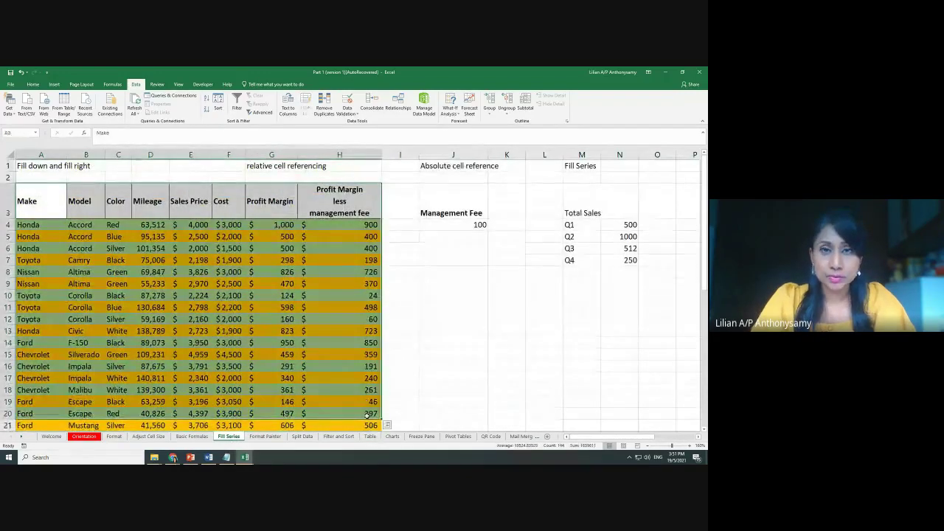
left_click(413, 369)
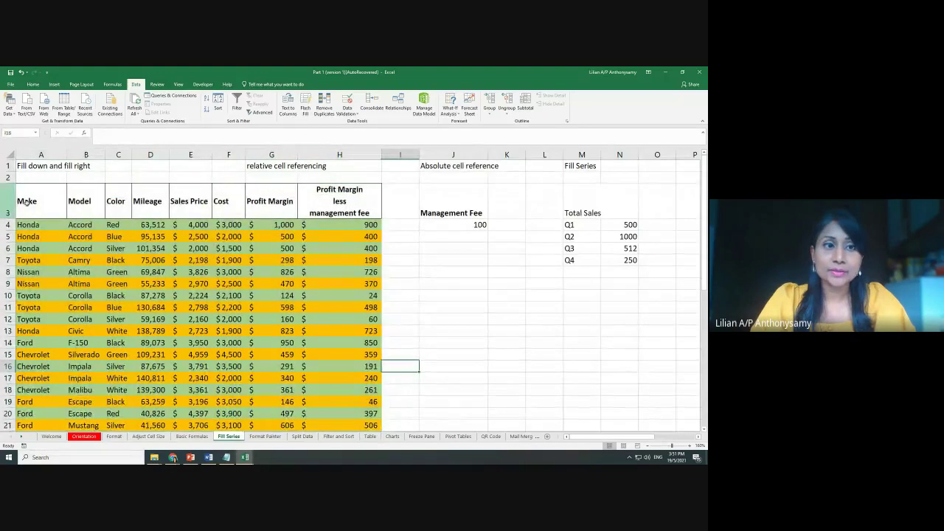
left_click_drag(42, 193, 369, 427)
scroll(419, 399, "up", 2)
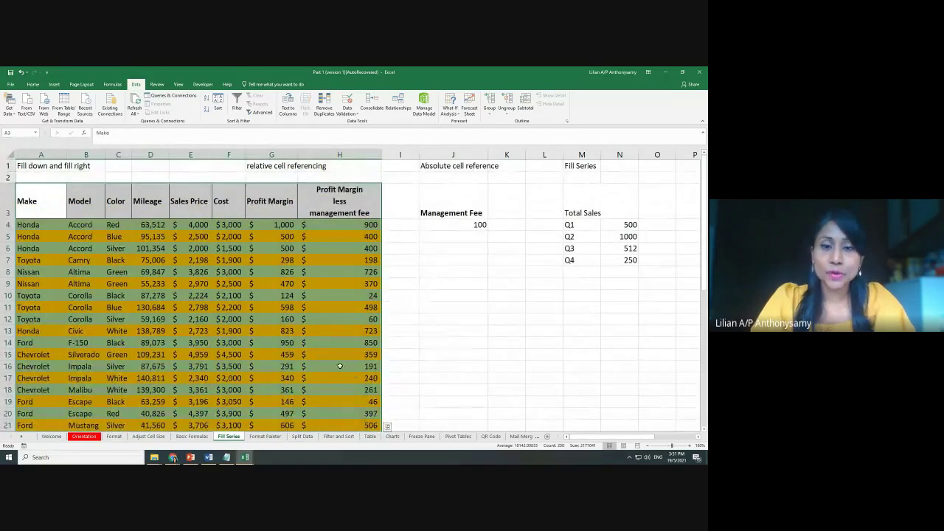
left_click(341, 355)
left_click_drag(26, 195, 374, 426)
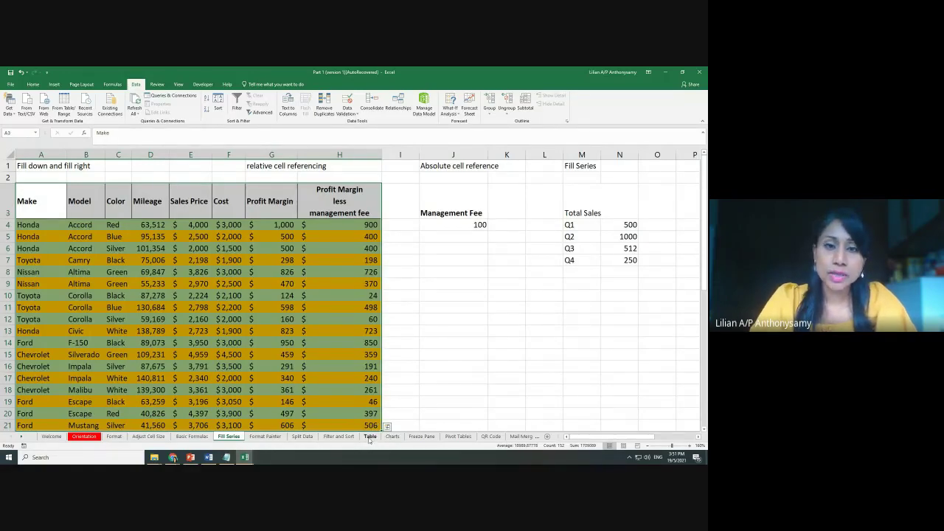
left_click(370, 437)
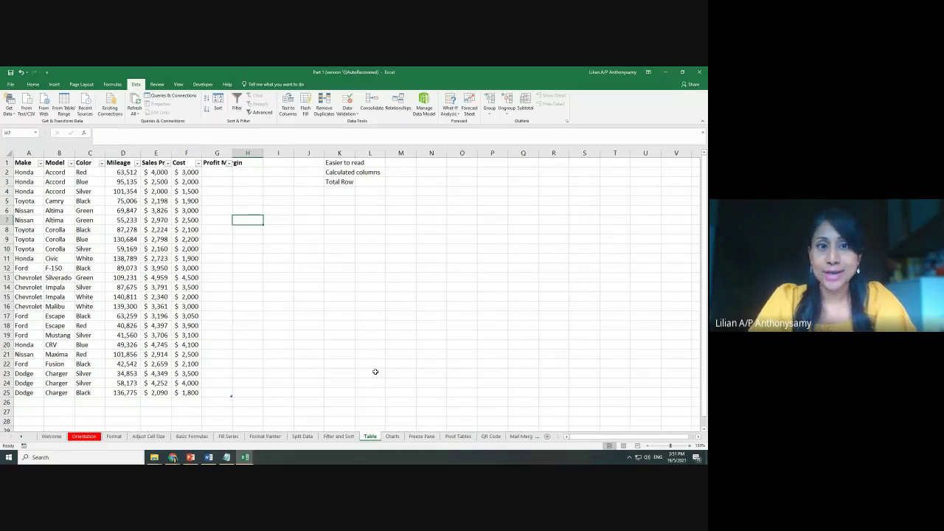
Autofit column G so the full Profit Margin header is visible
double_click(235, 156)
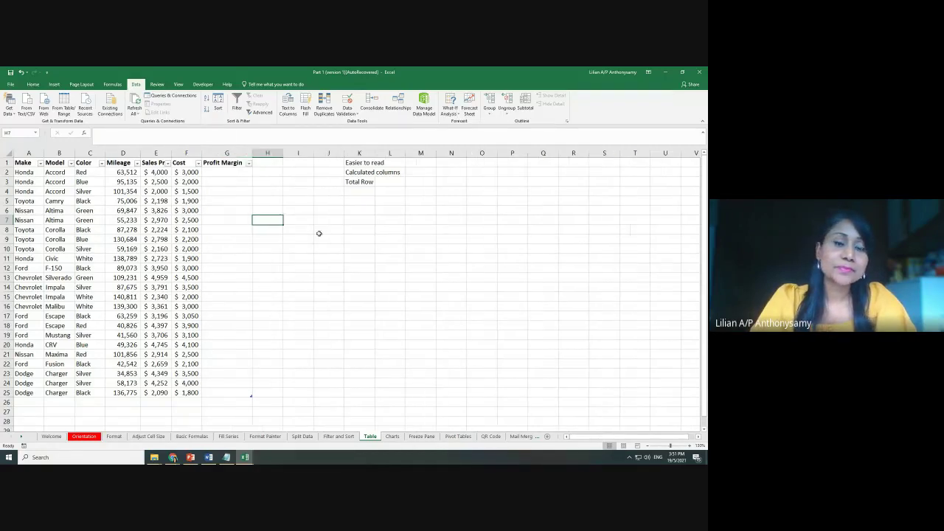
left_click(323, 250)
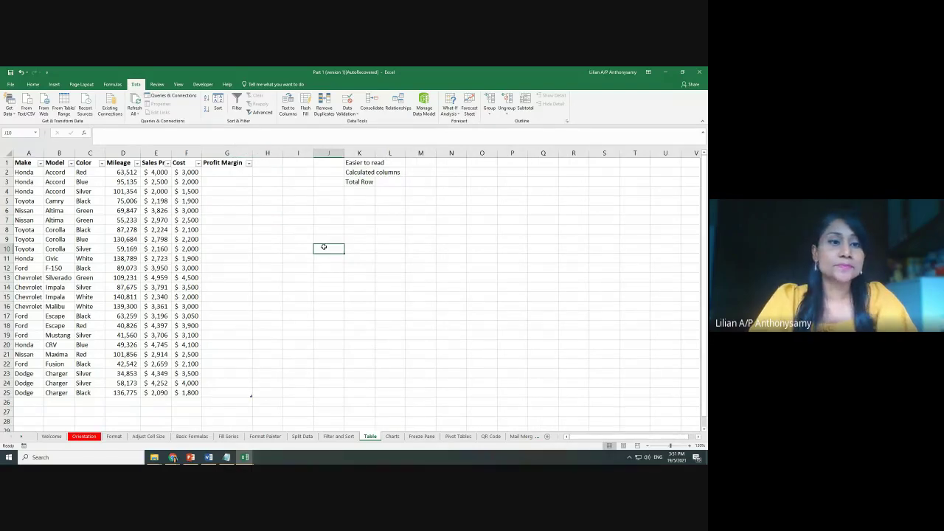
left_click(262, 211)
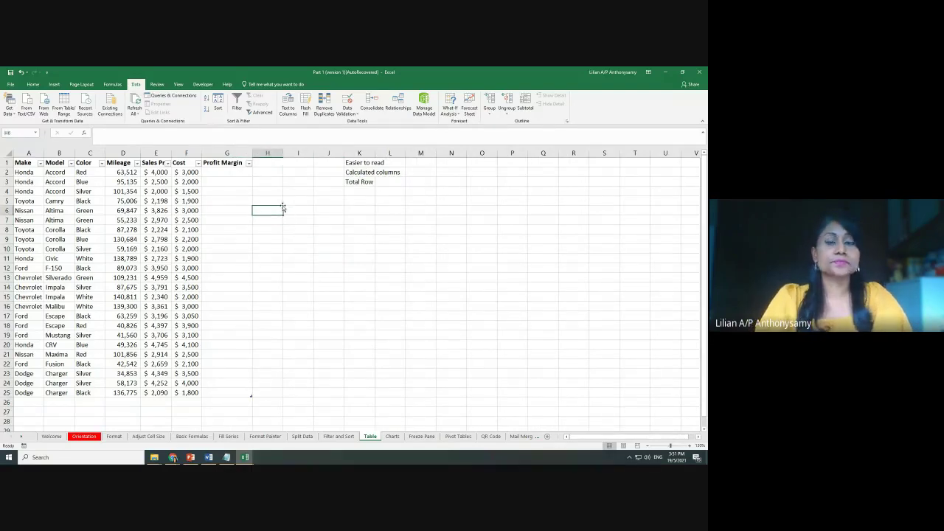
scroll(415, 317, "up", 2)
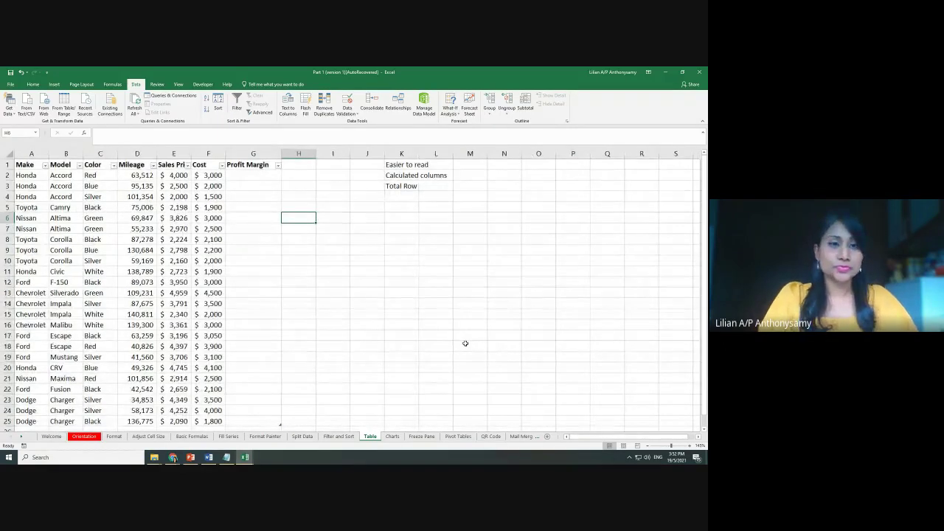
scroll(476, 349, "up", 1)
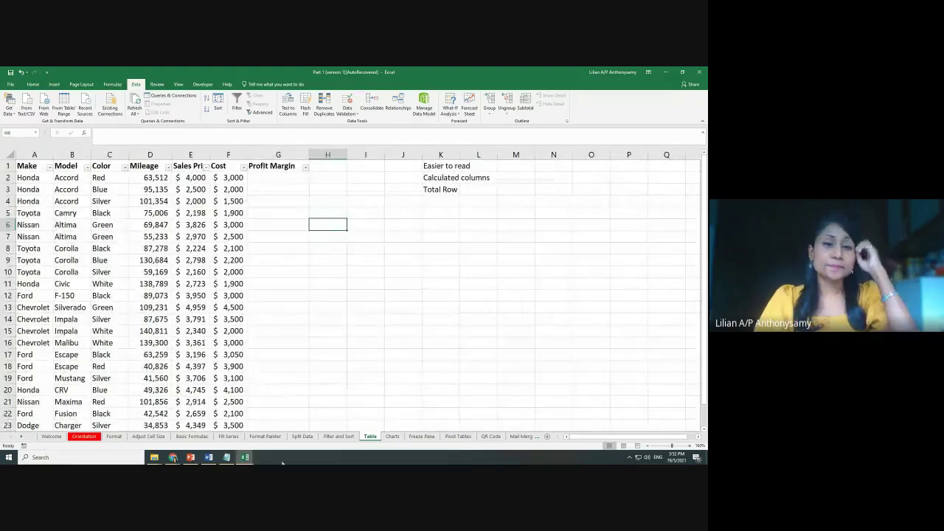
Glance through the Basic Formulas and Fill Series sheets, then return to Table
left_click(192, 436)
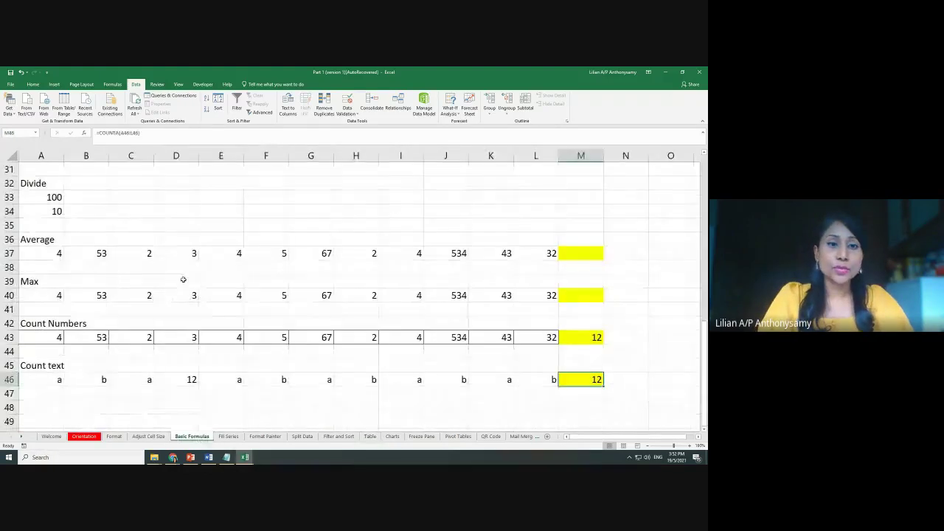
left_click(230, 437)
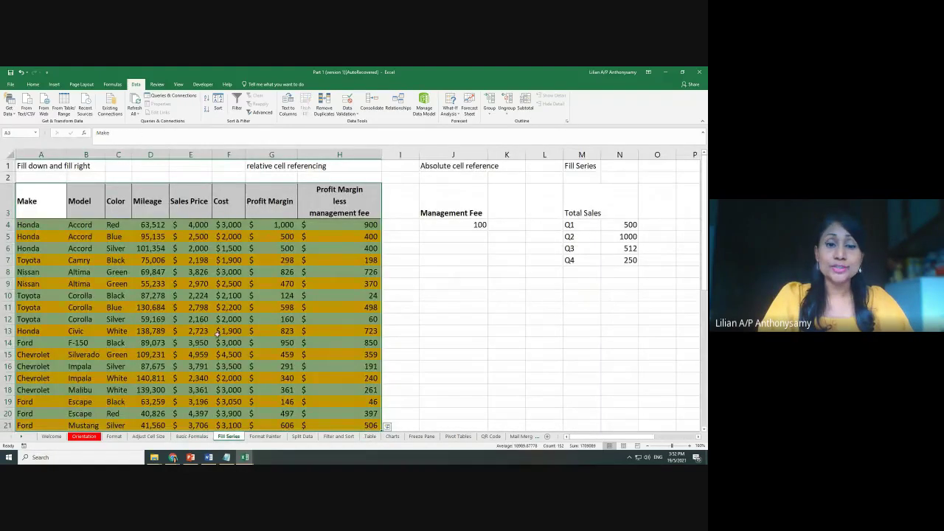
left_click(369, 436)
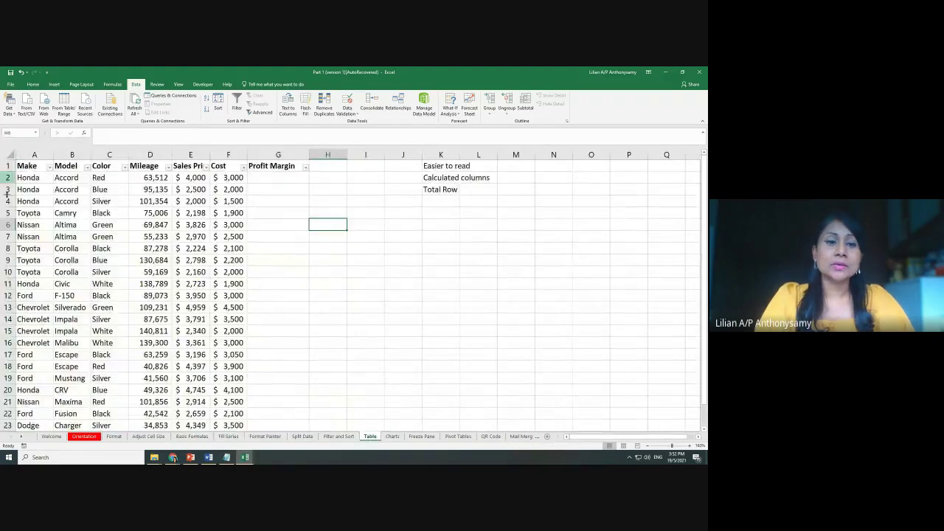
double_click(210, 153)
left_click(210, 153)
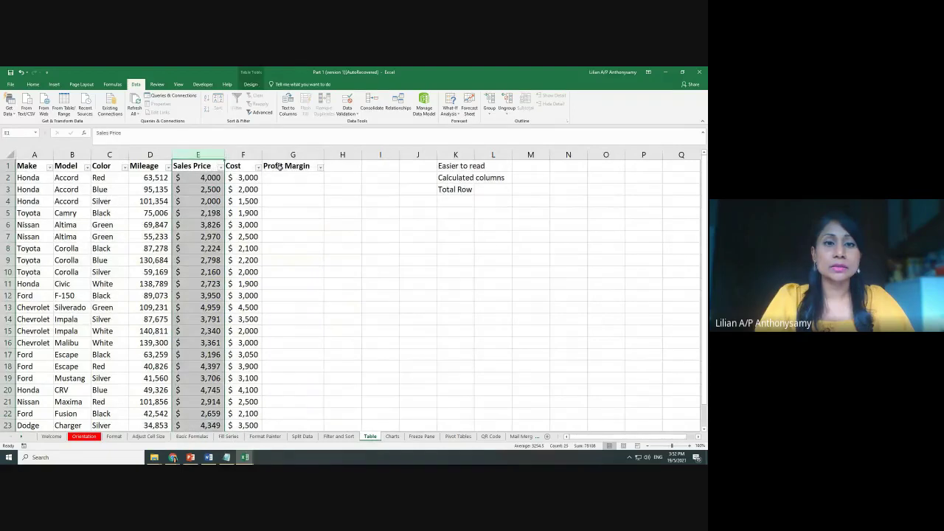
left_click(289, 177)
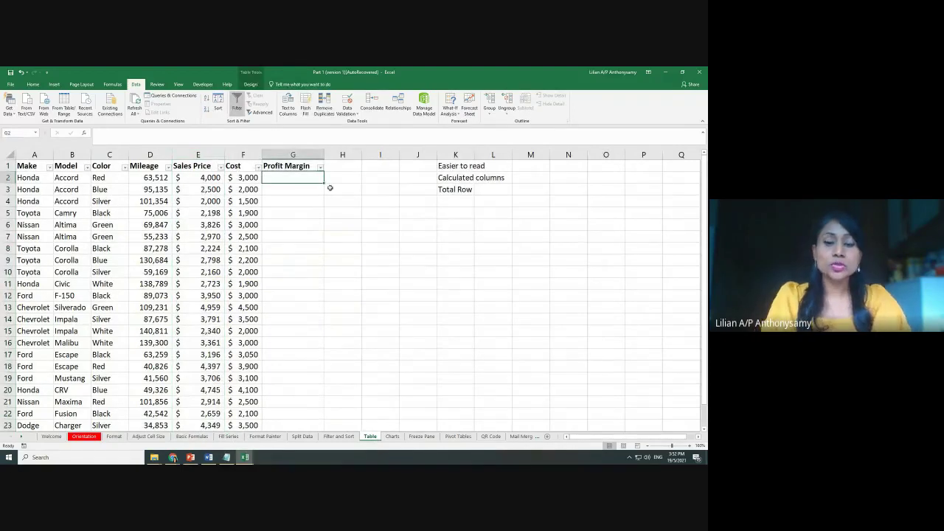
type("=")
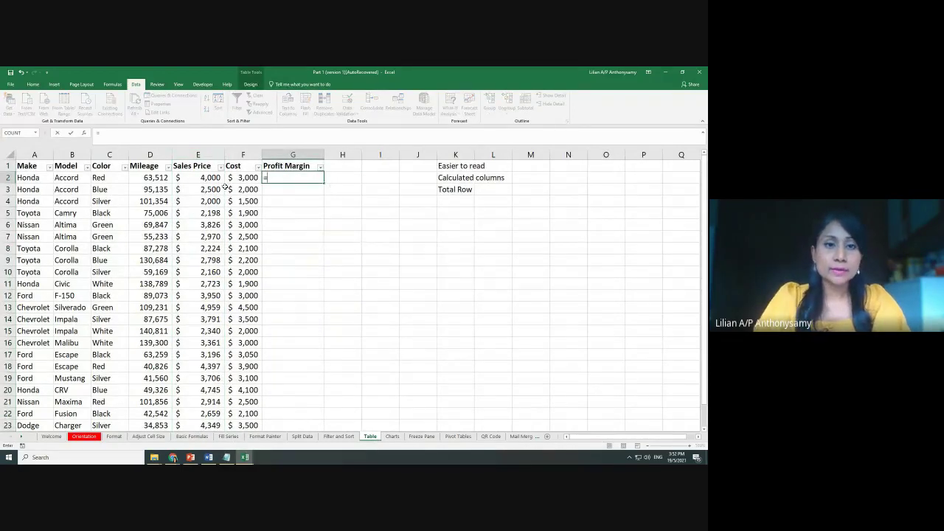
left_click(203, 179)
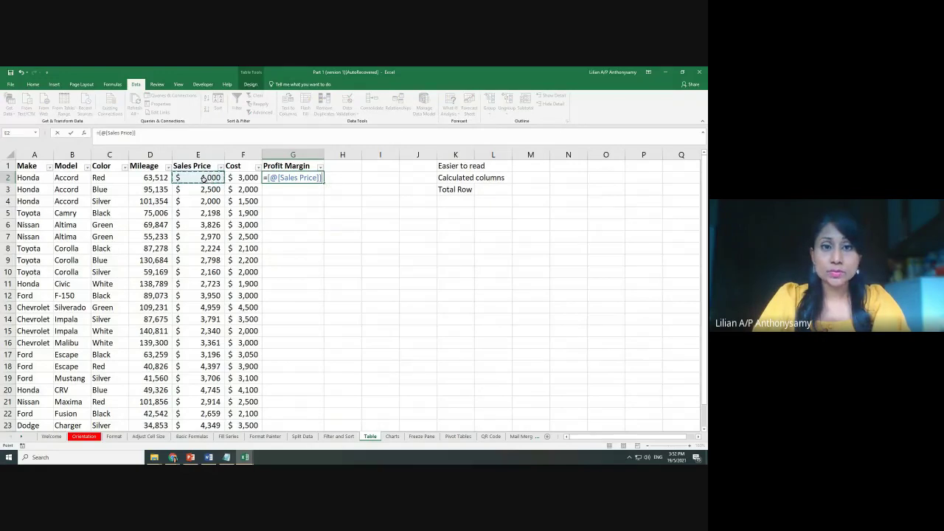
type("-")
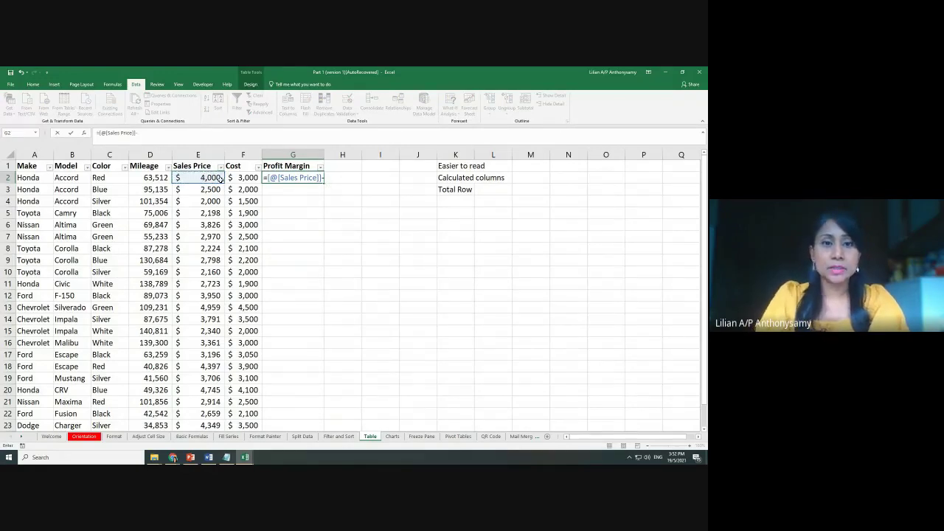
left_click(238, 181)
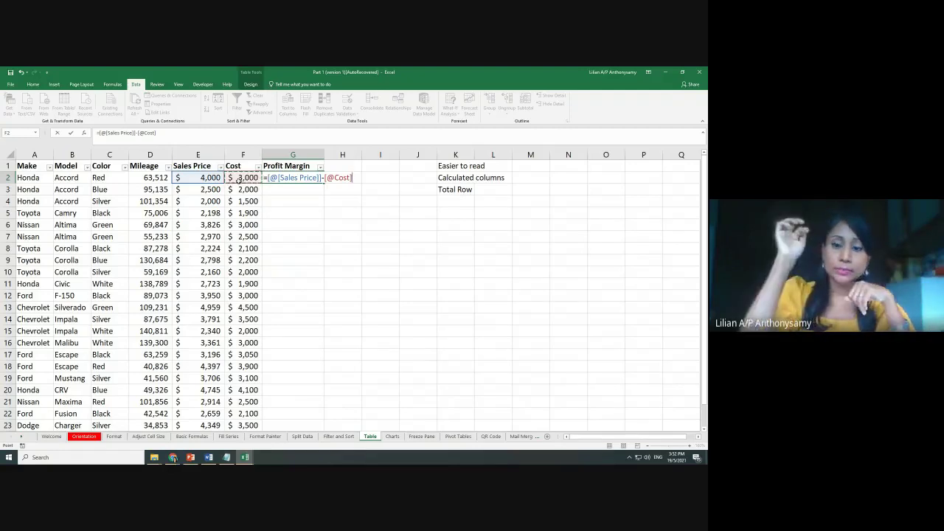
key("Return")
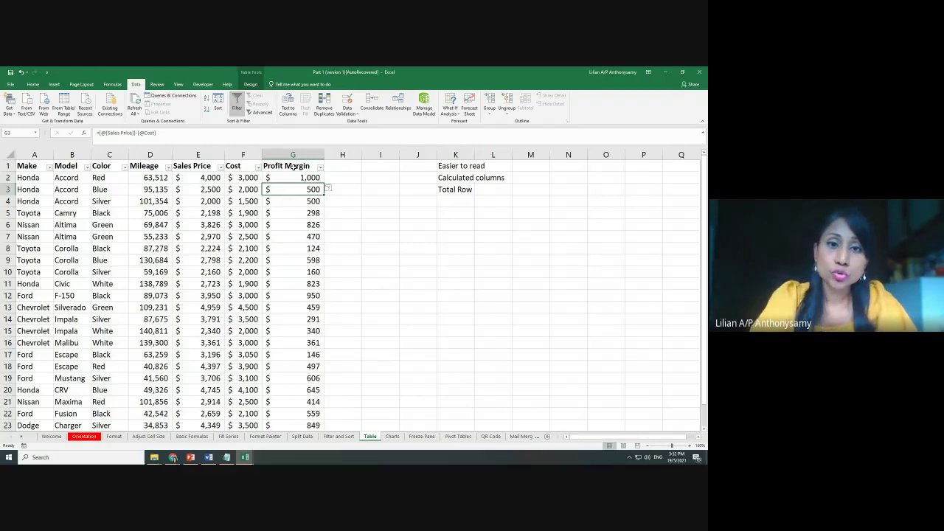
left_click(314, 178)
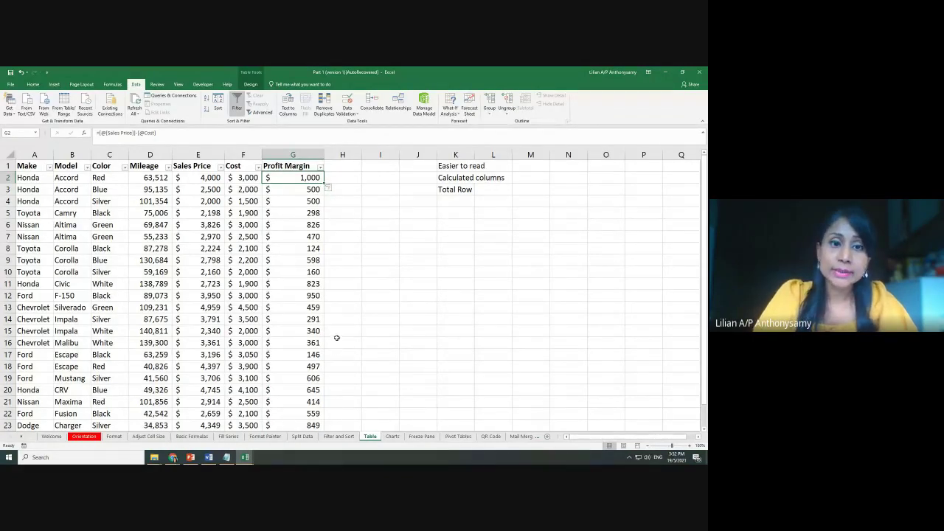
scroll(337, 338, "down", 2)
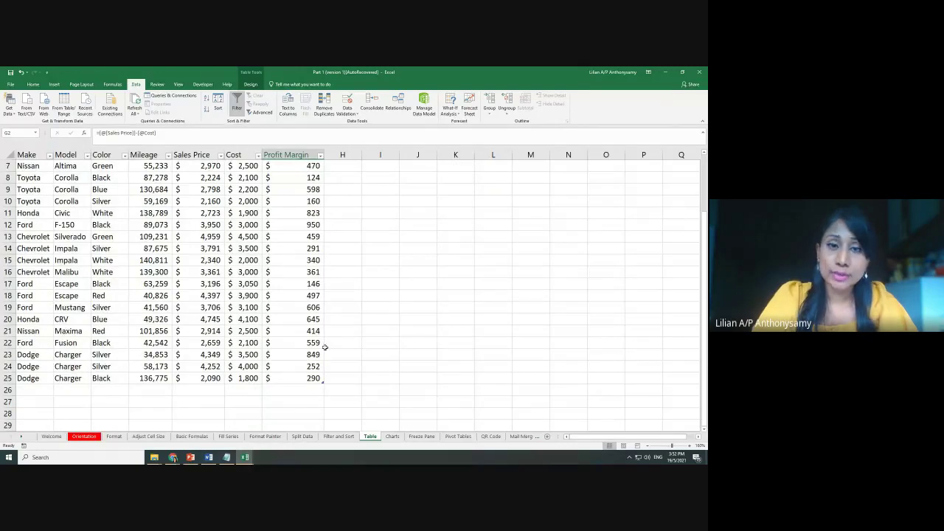
scroll(333, 341, "up", 2)
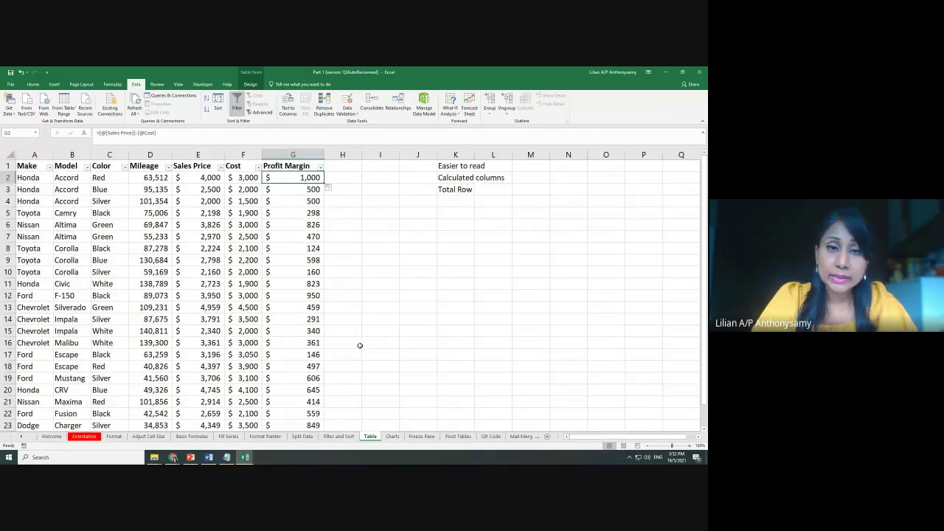
left_click(211, 259)
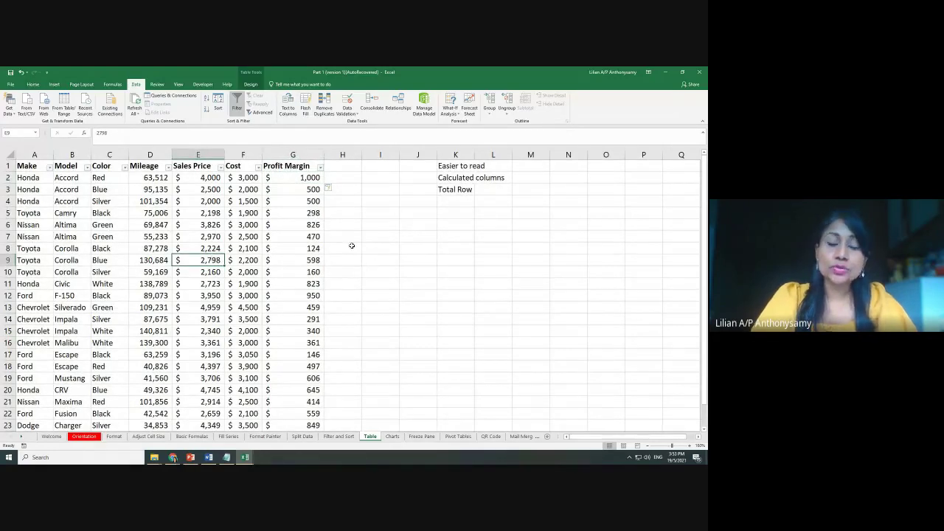
left_click(442, 178)
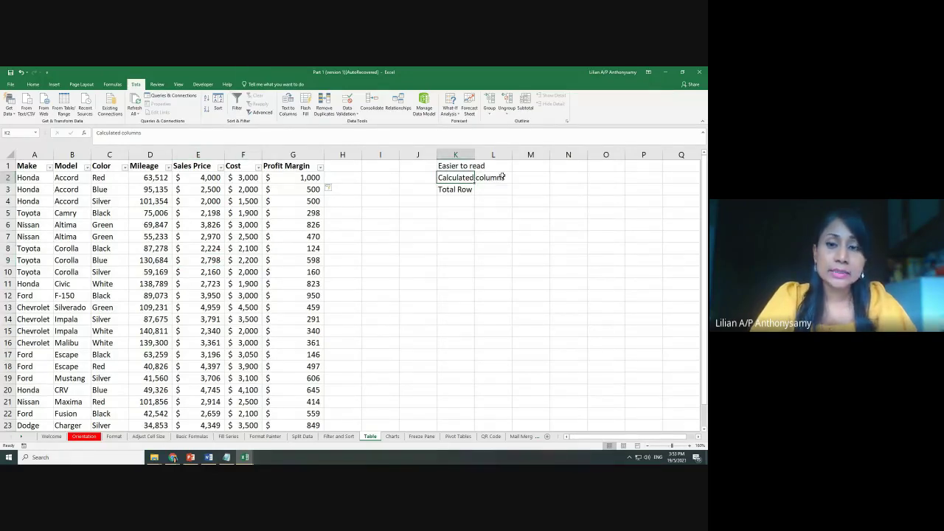
left_click(316, 177)
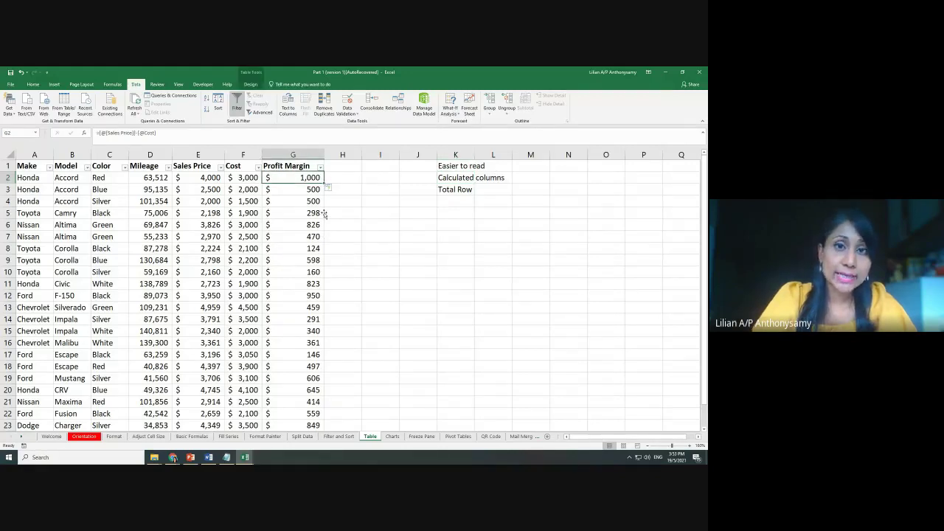
left_click(233, 235)
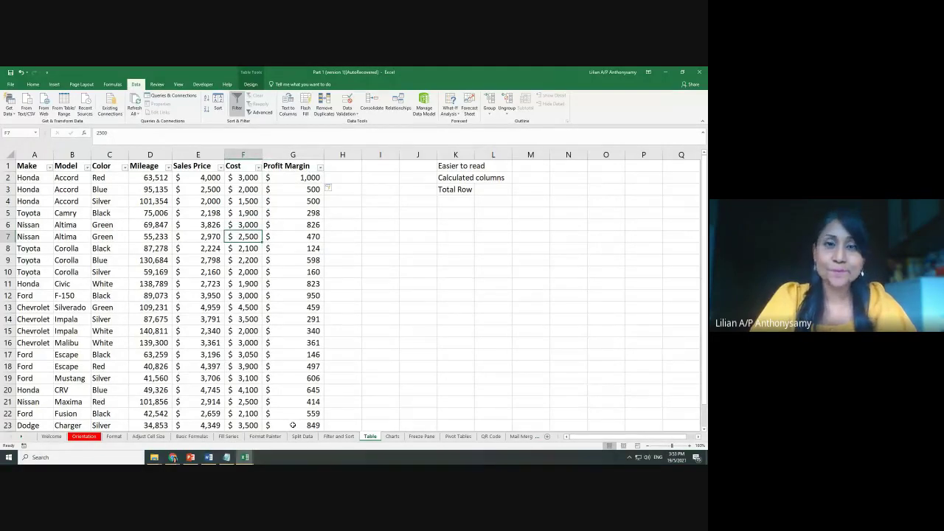
scroll(319, 378, "down", 2)
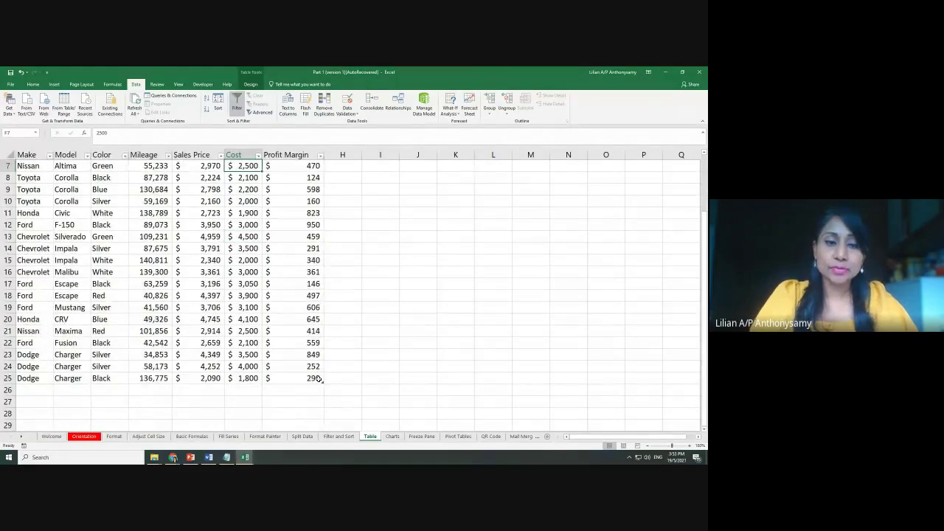
On Fill Series, convert A3:H27 into a table, then select the Profit Margin values G4:G27
left_click(228, 436)
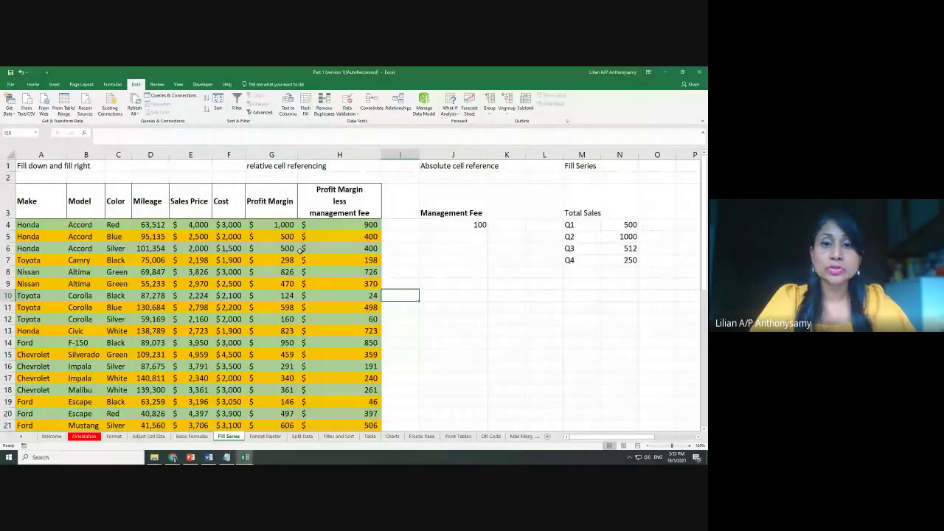
scroll(301, 250, "down", 2)
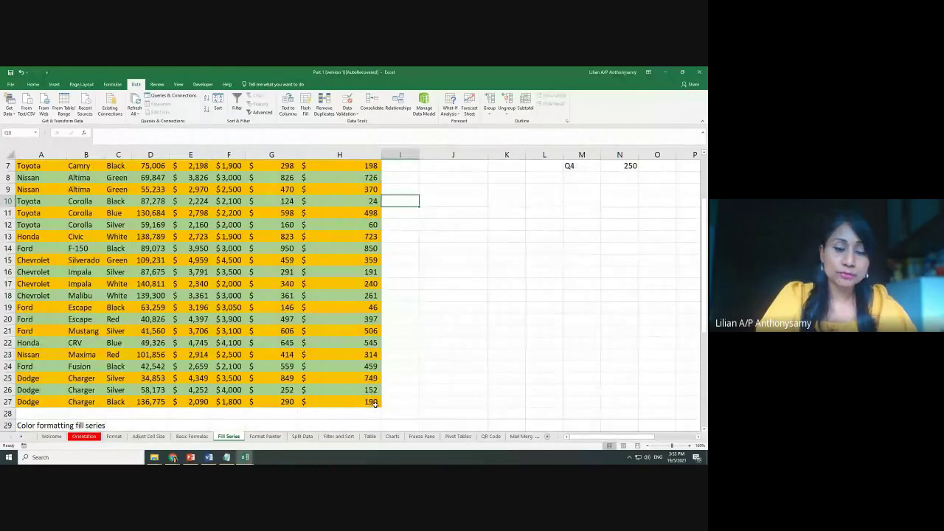
left_click_drag(375, 405, 22, 184)
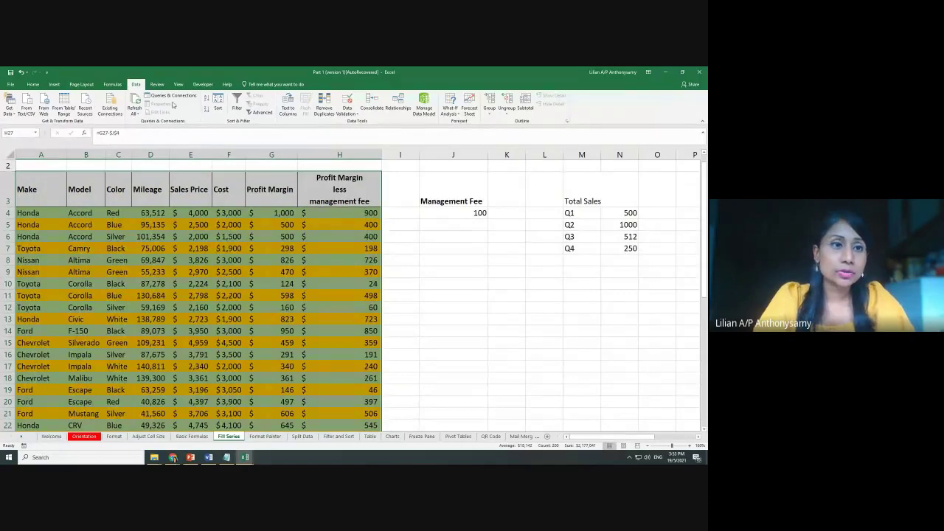
left_click(56, 85)
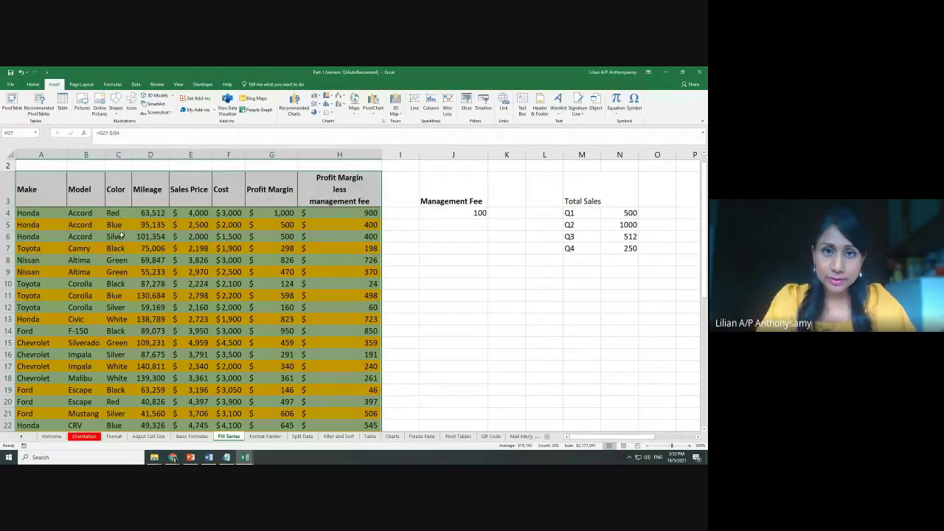
left_click(62, 105)
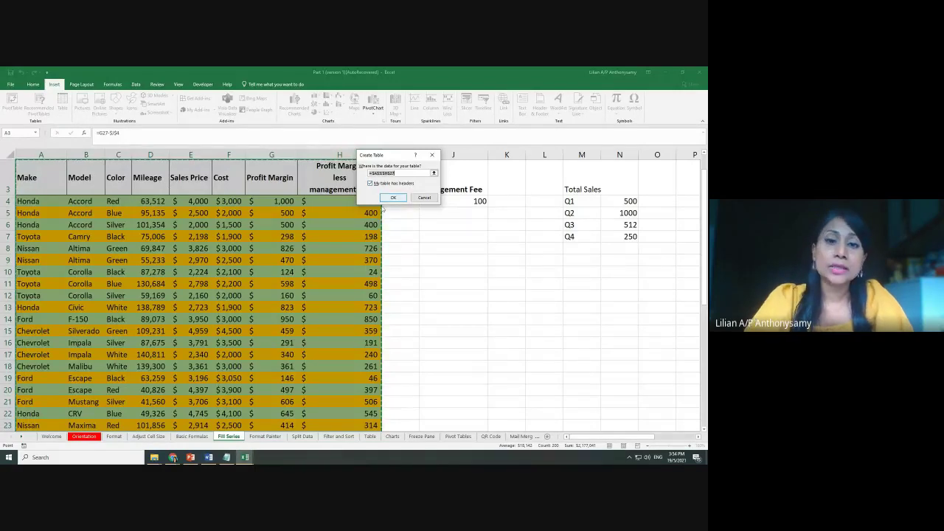
left_click(392, 198)
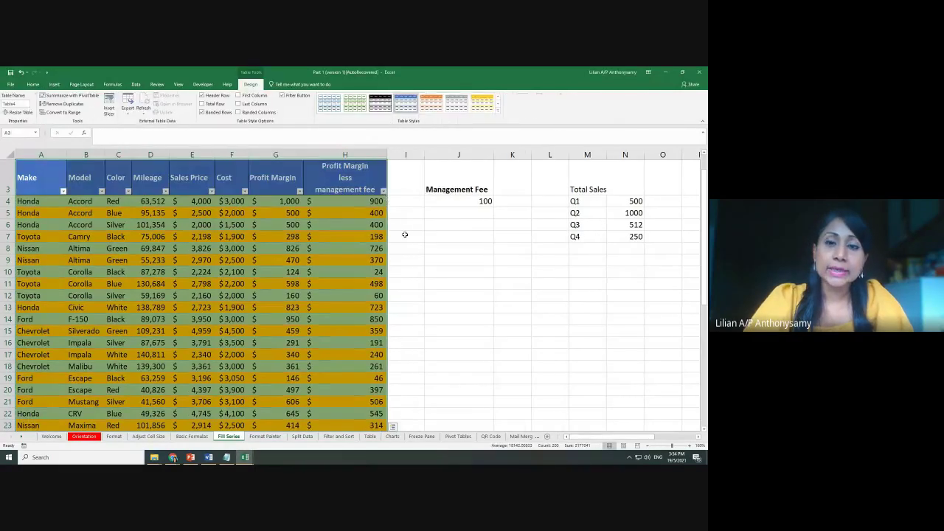
left_click(329, 237)
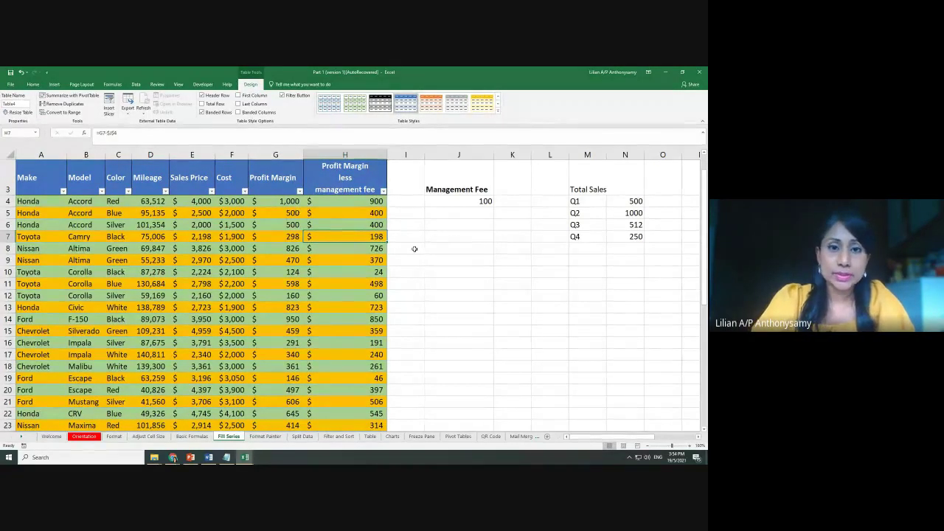
left_click_drag(277, 201, 273, 418)
Clear G4:G27 and enter =E4-F4 in G4 for Sales Price minus Cost, then return to Table
key("Delete")
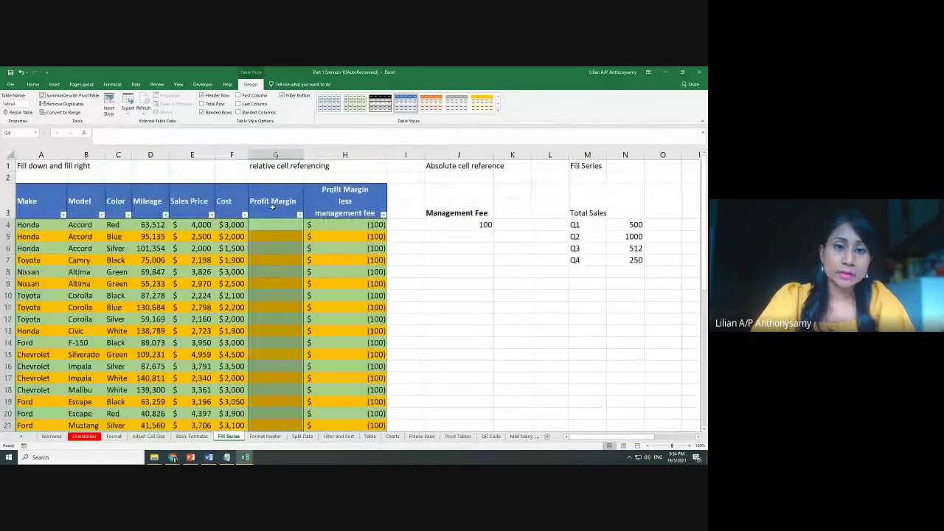
left_click(283, 224)
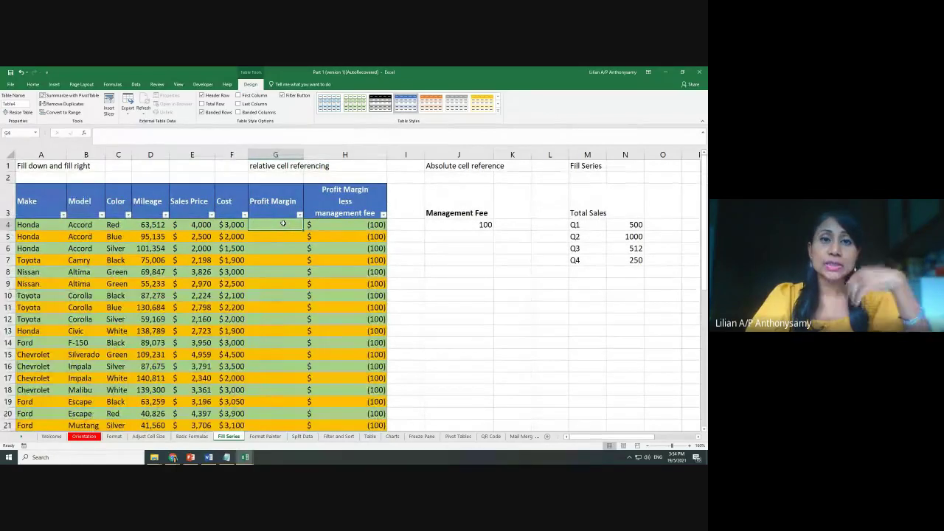
type("=")
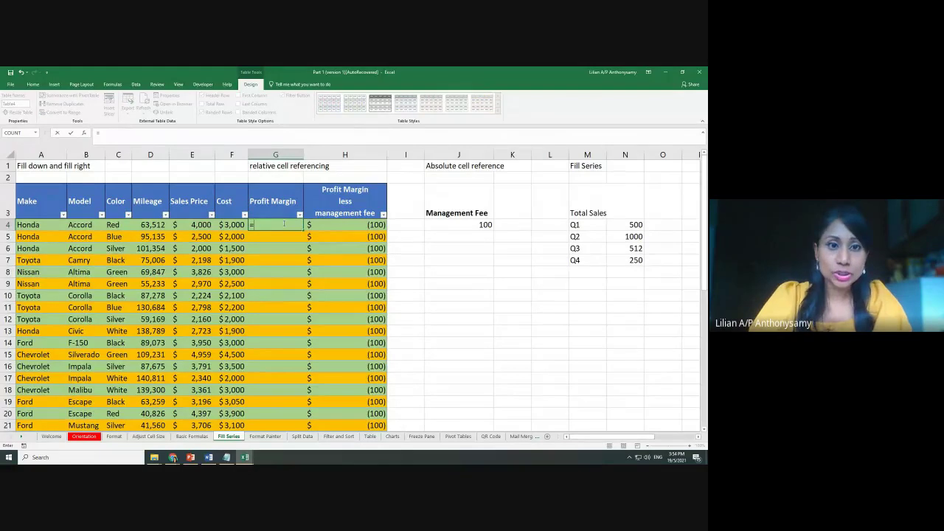
left_click(193, 225)
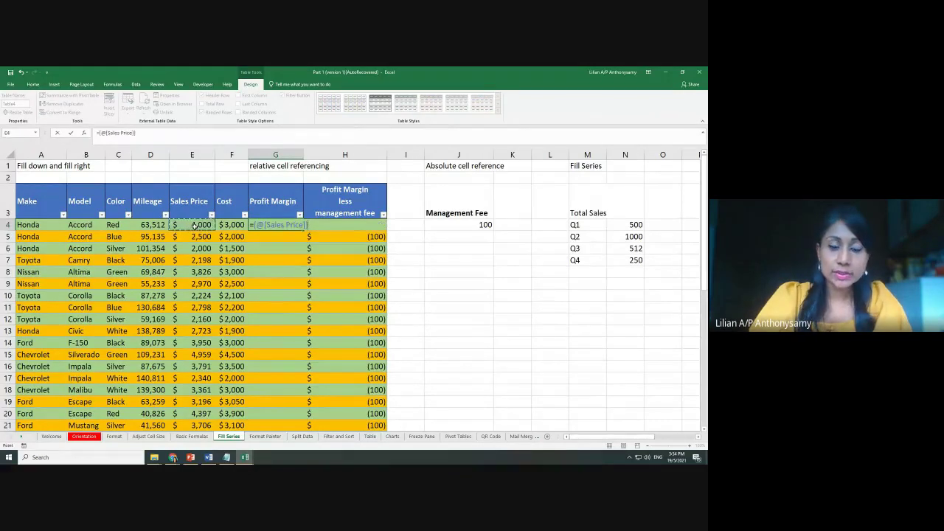
type("-")
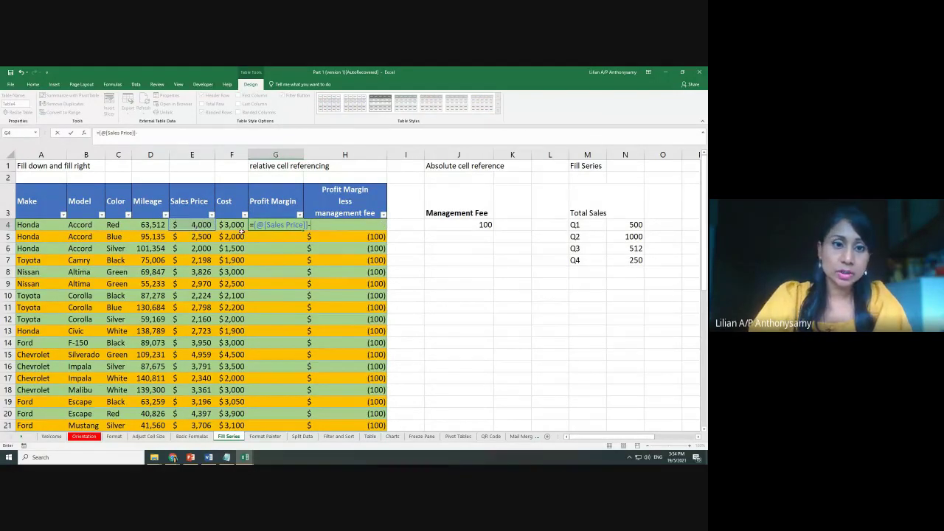
left_click(240, 223)
key("Return")
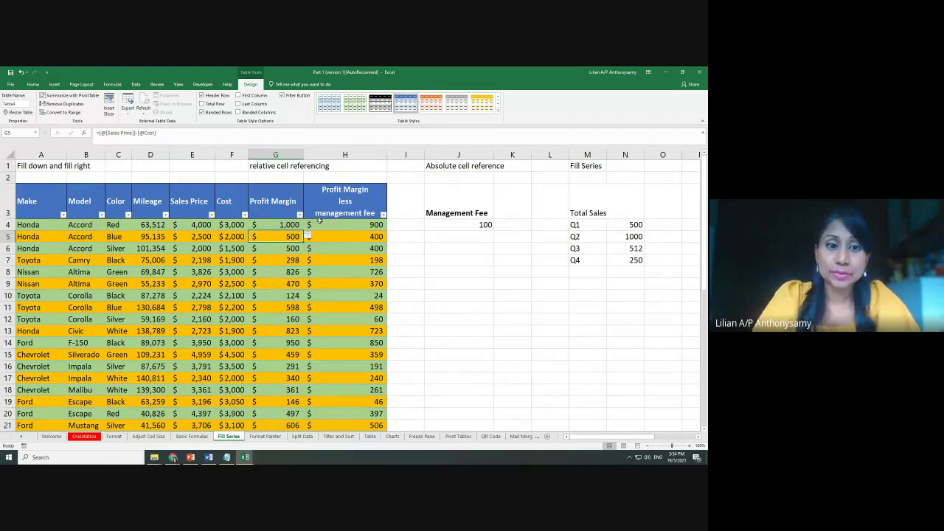
left_click(371, 436)
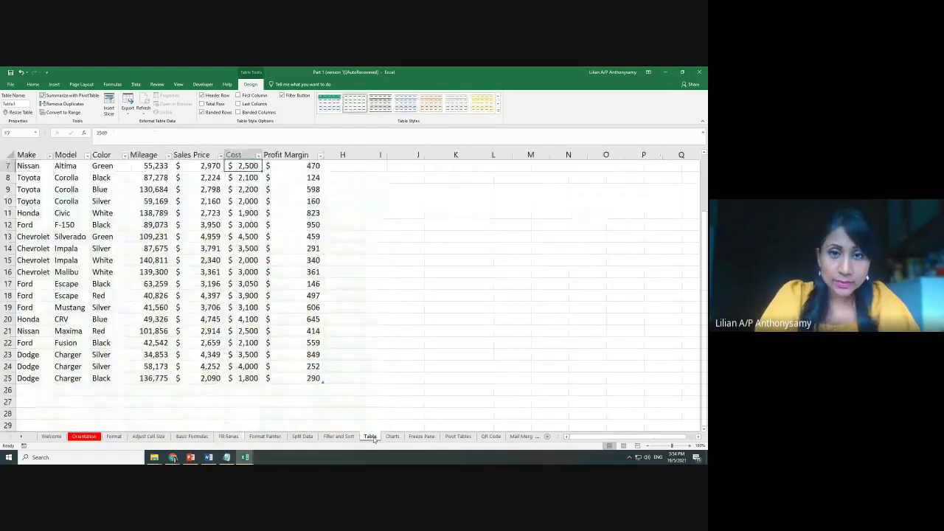
Check the Easier to read note, then on Fill Series extend the first two rows' banding down to row 21
left_click(451, 167)
scroll(327, 405, "down", 1)
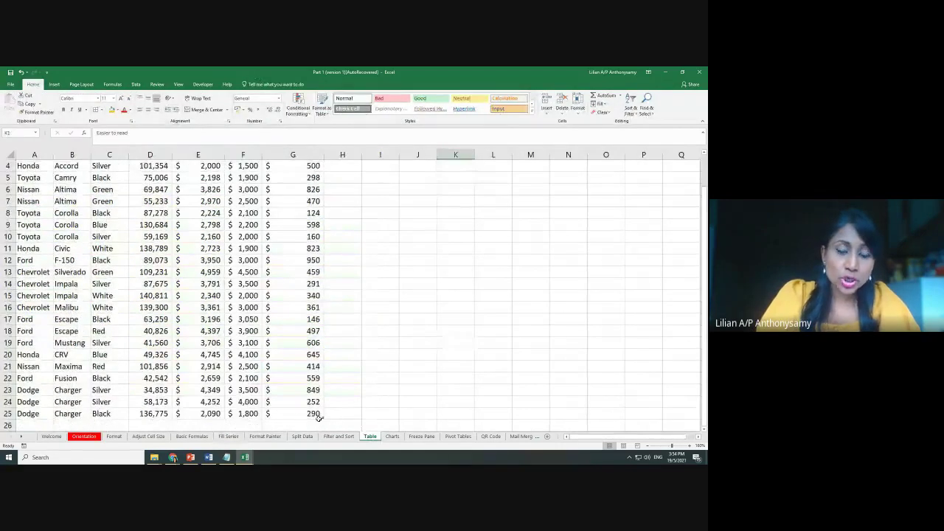
left_click(228, 437)
left_click_drag(23, 224, 247, 225)
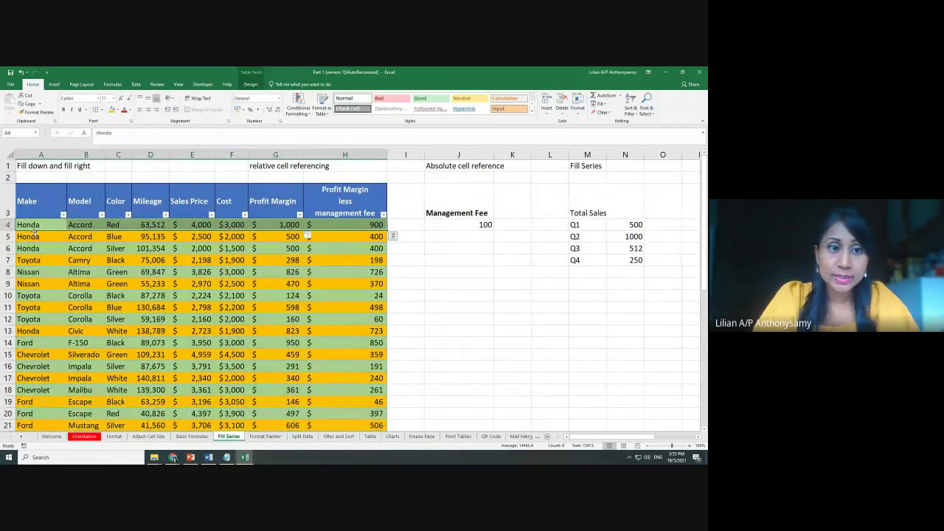
left_click_drag(35, 231, 206, 240)
left_click_drag(42, 225, 378, 239)
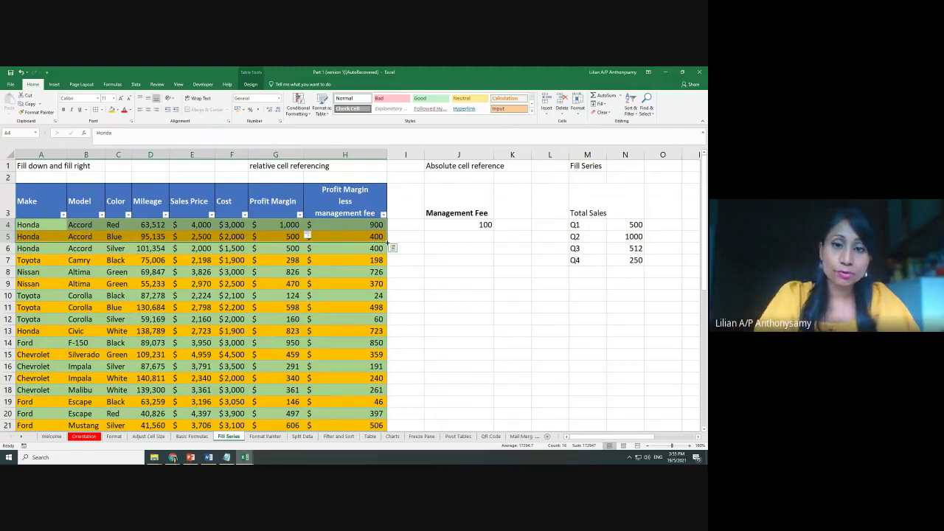
left_click_drag(387, 242, 381, 429)
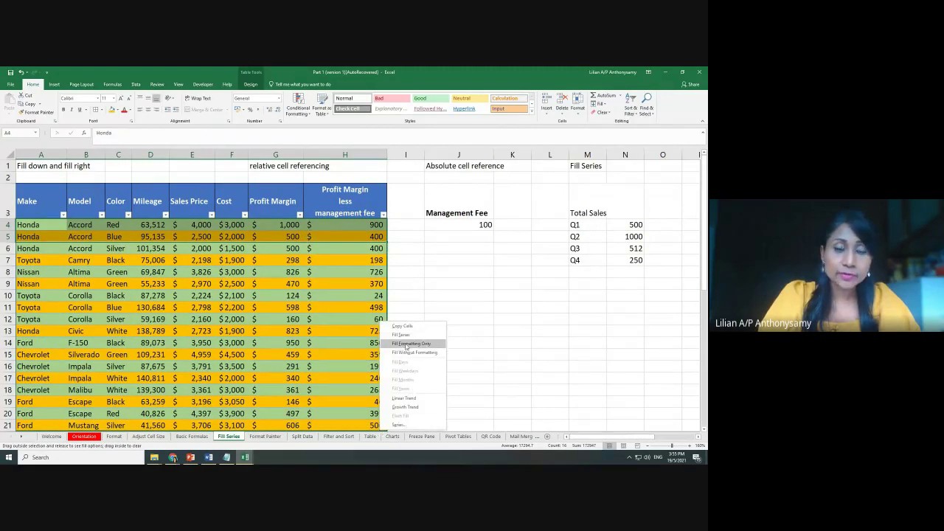
key("Escape")
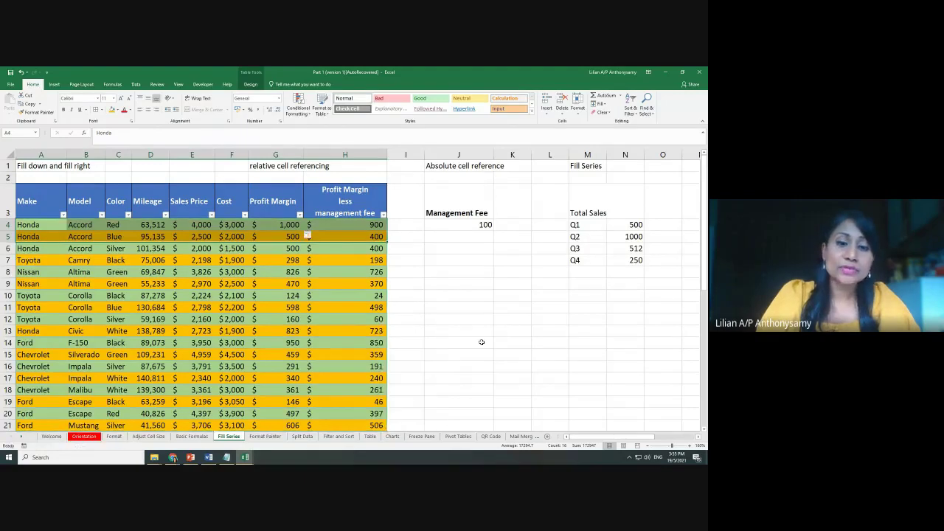
Inspect the management fee formula in H10 and go back to the Table sheet
left_click(346, 294)
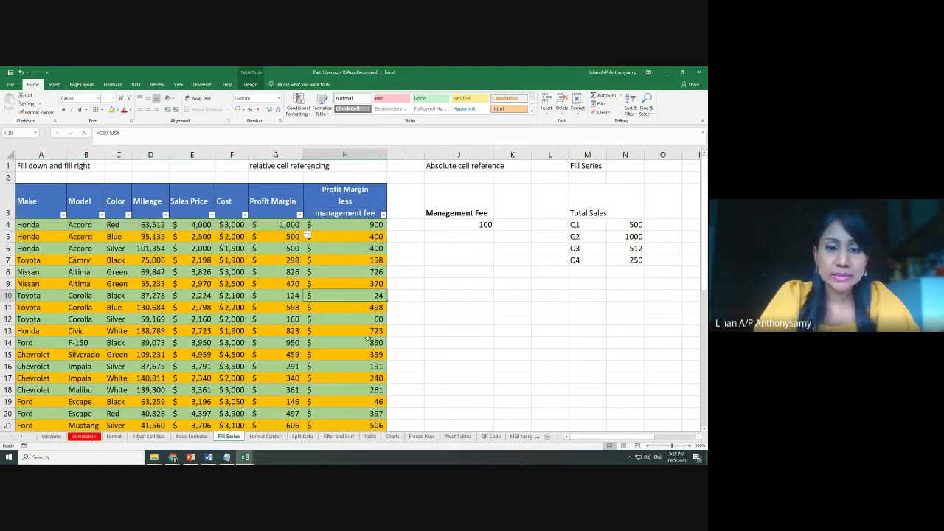
left_click(369, 437)
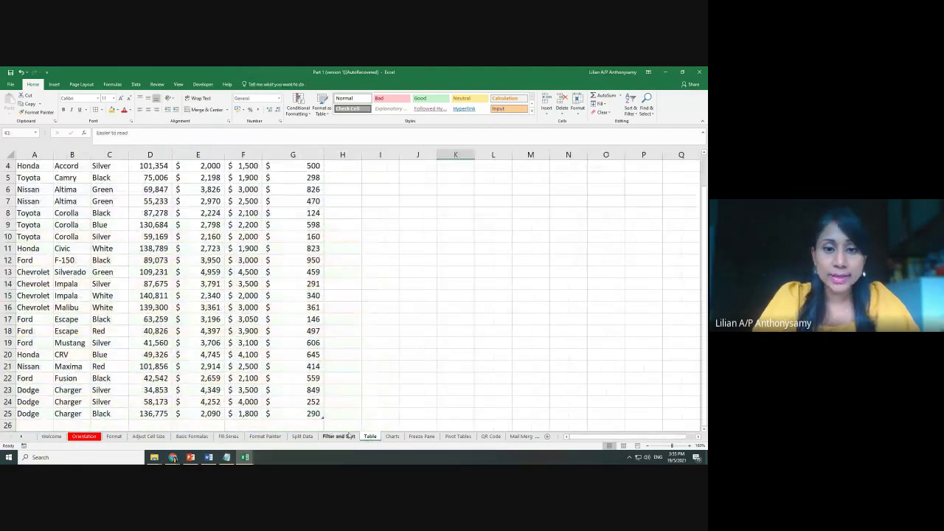
scroll(219, 308, "up", 1)
Apply the black-header Medium table style with grey banded rows to the car table
left_click(219, 308)
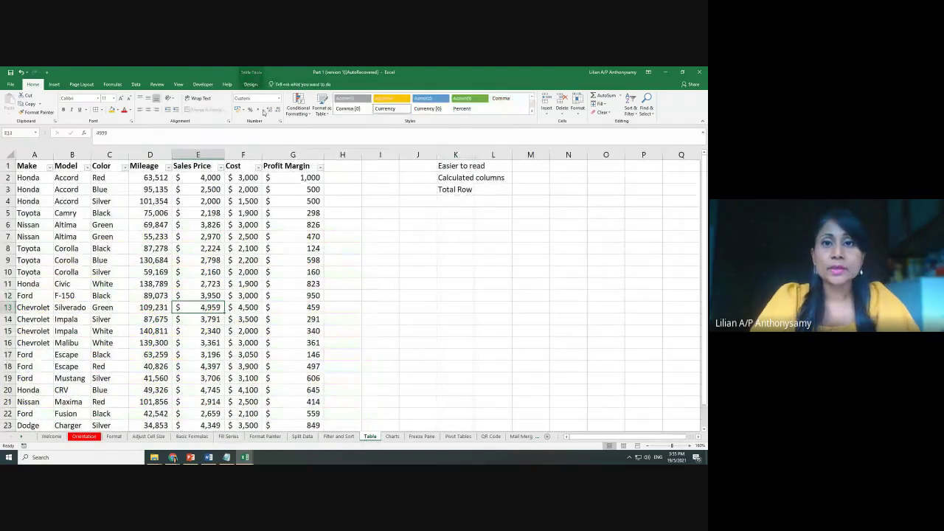
left_click(247, 84)
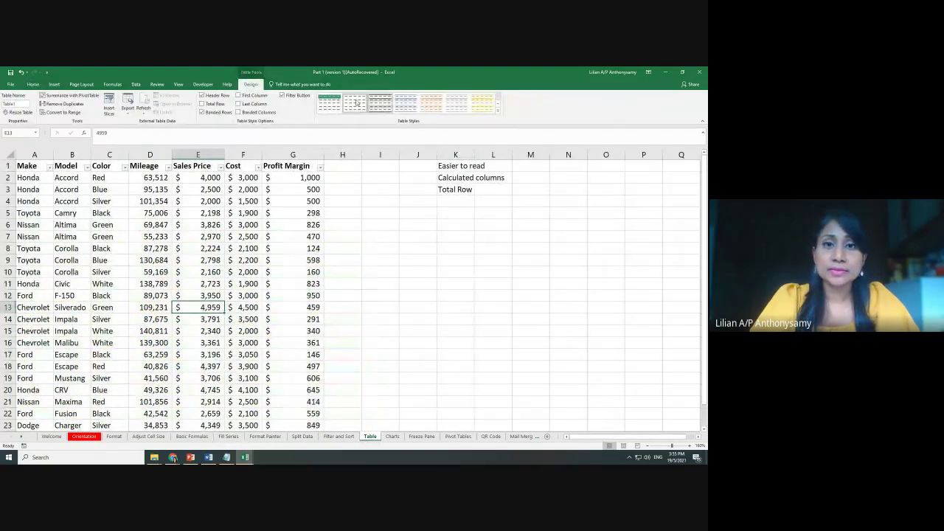
left_click(498, 111)
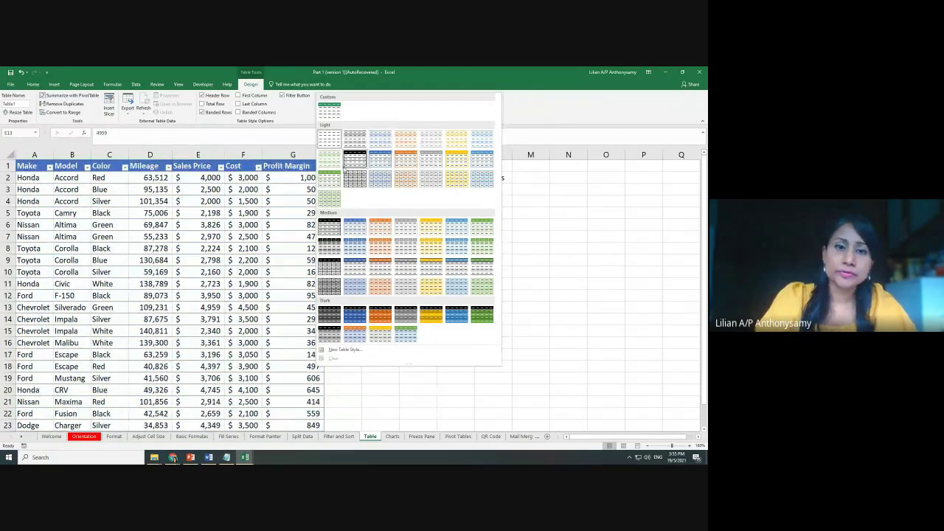
left_click(334, 234)
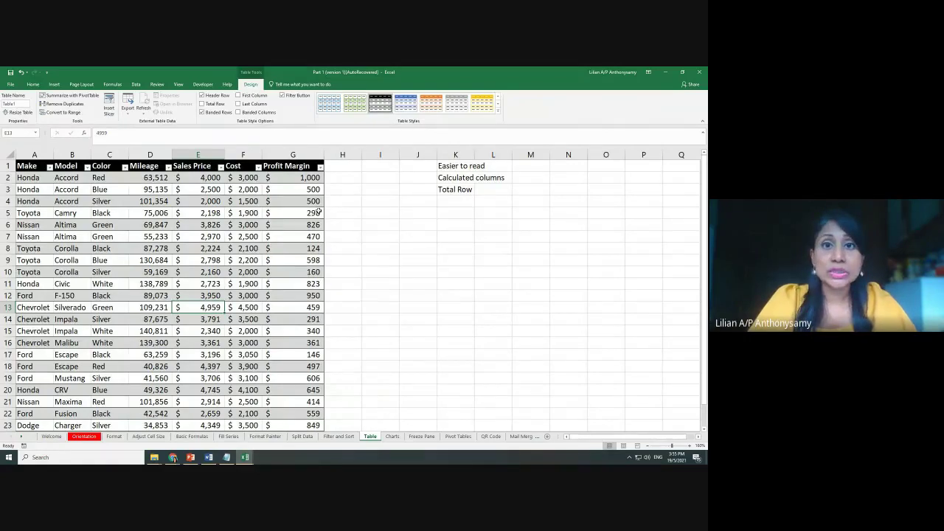
left_click(497, 225)
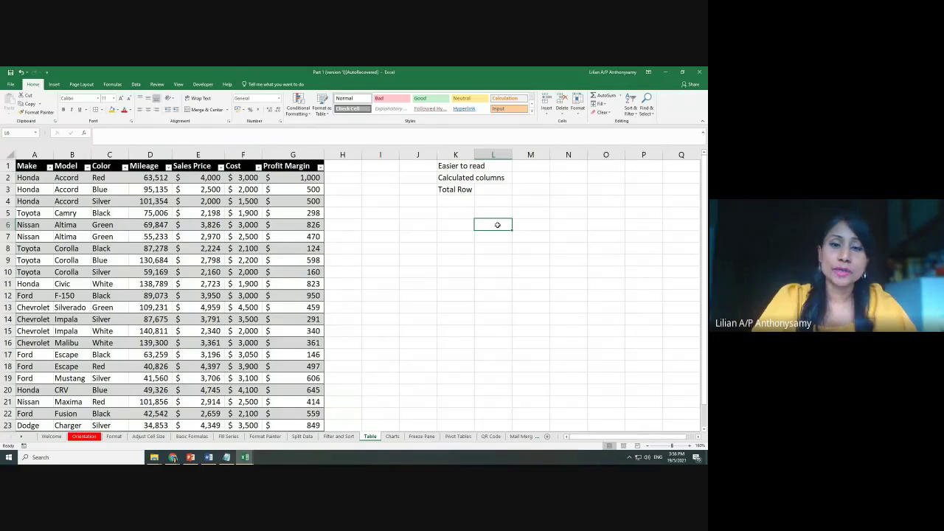
left_click(466, 185)
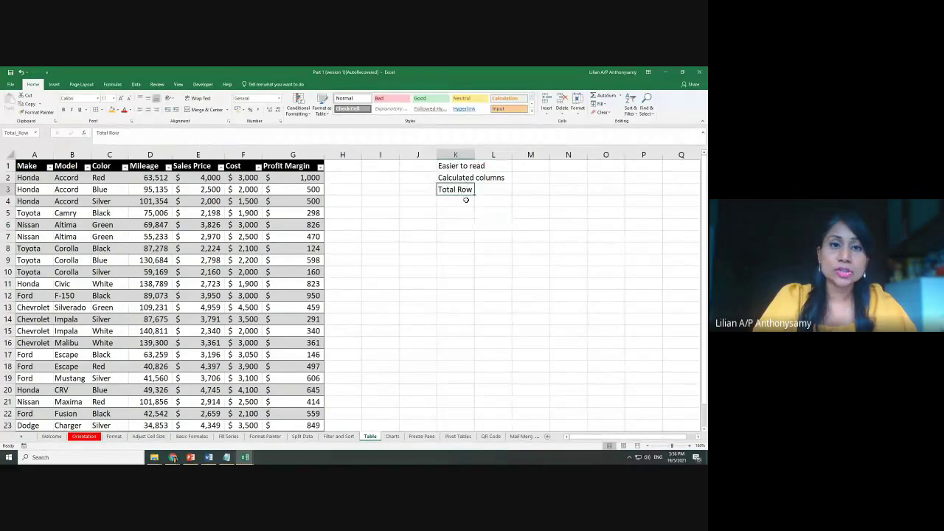
left_click(270, 248)
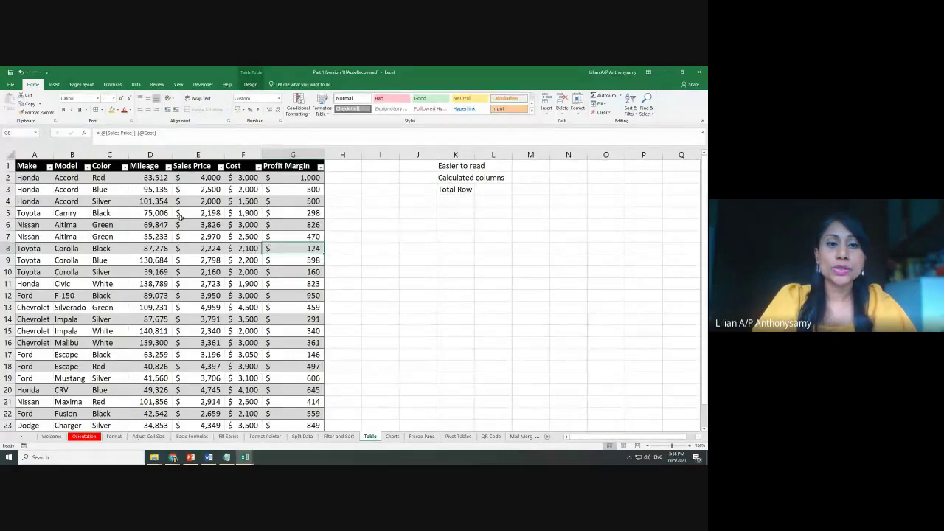
left_click(213, 234)
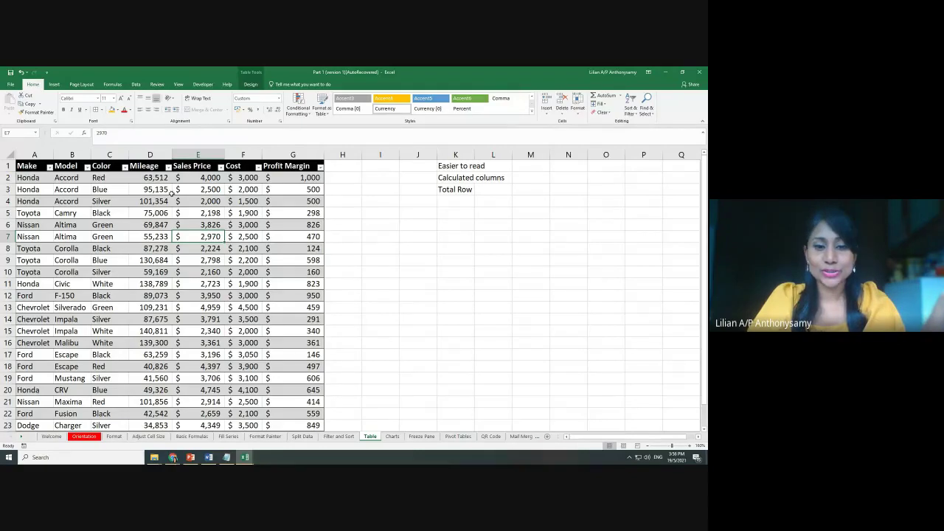
left_click(267, 440)
left_click(329, 231)
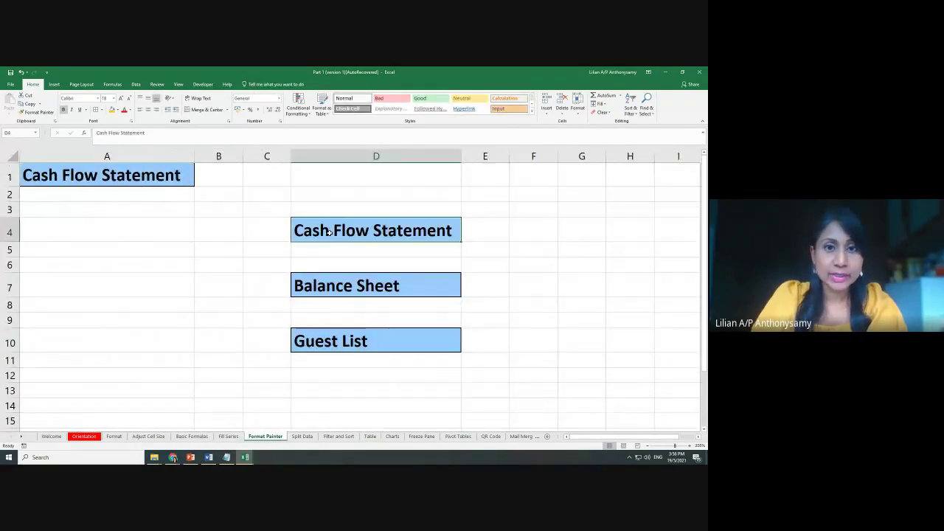
left_click(370, 437)
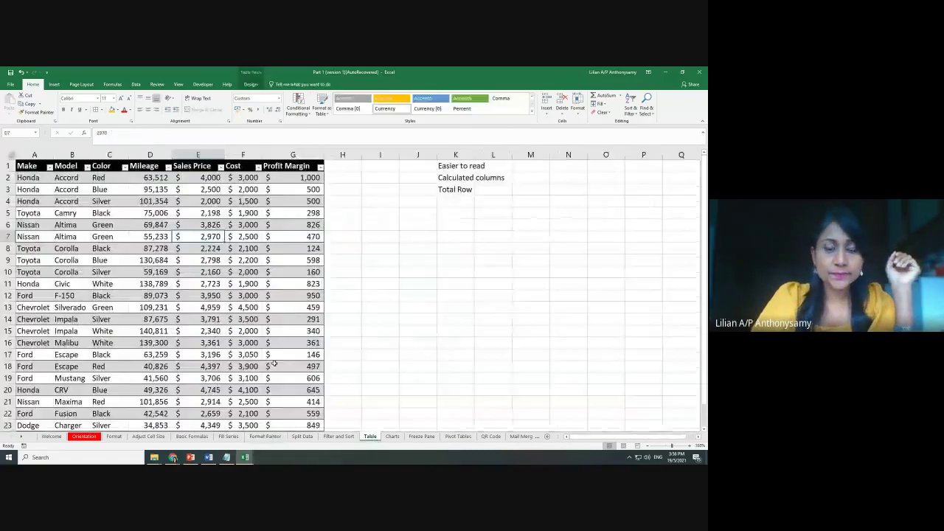
left_click(218, 251)
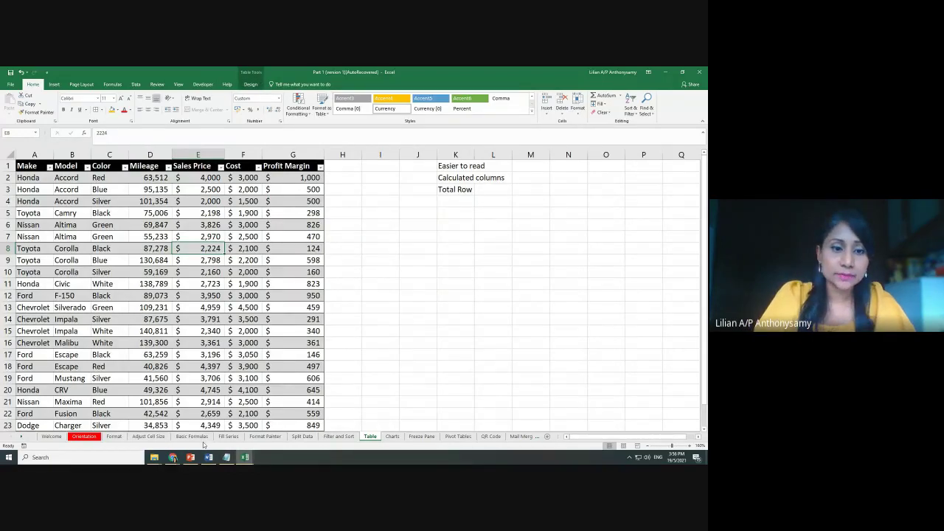
left_click(229, 436)
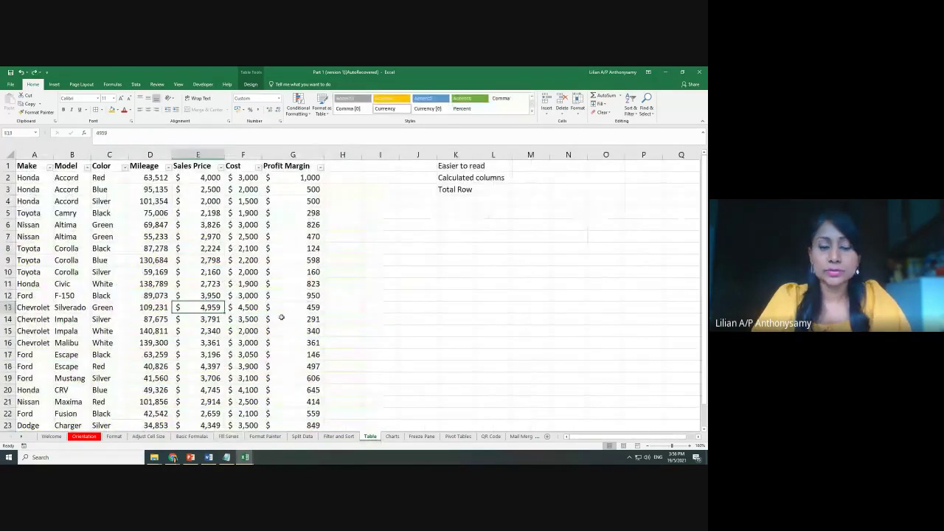
left_click(149, 437)
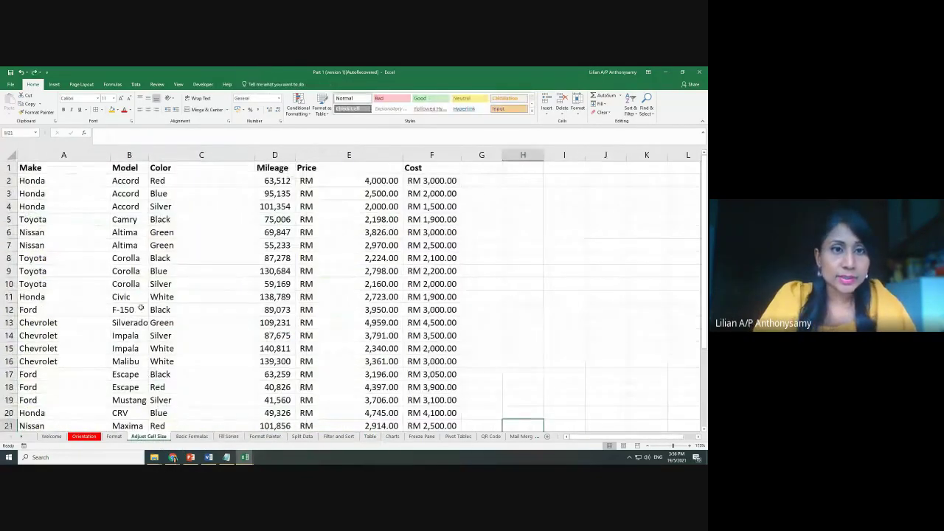
left_click(284, 232)
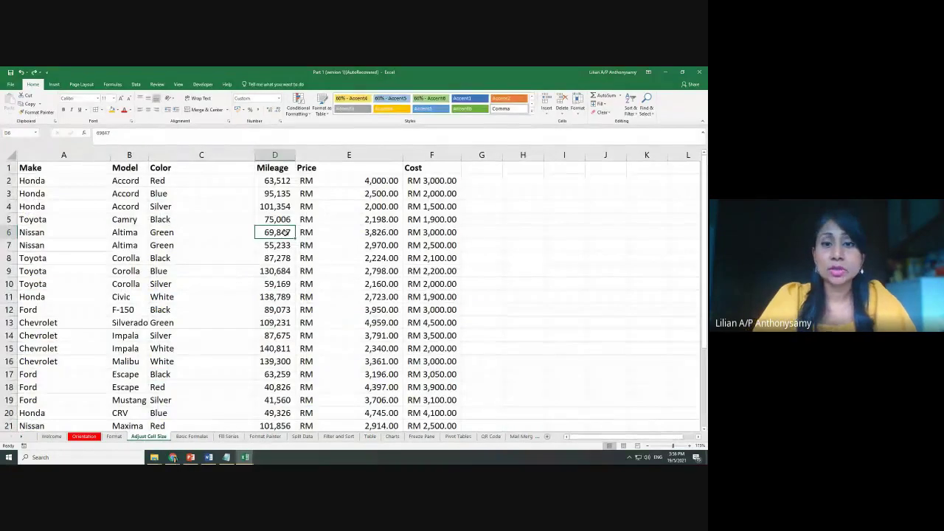
left_click(333, 245)
left_click(276, 271)
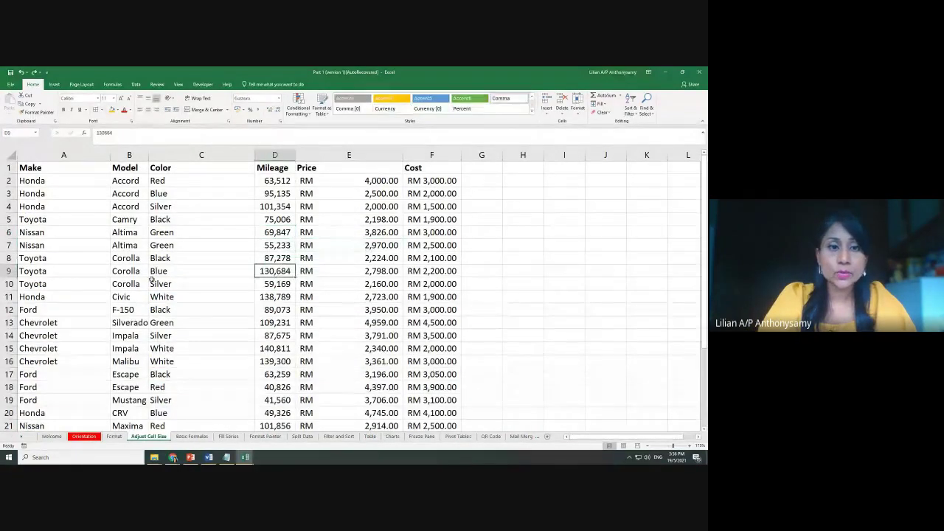
left_click(188, 284)
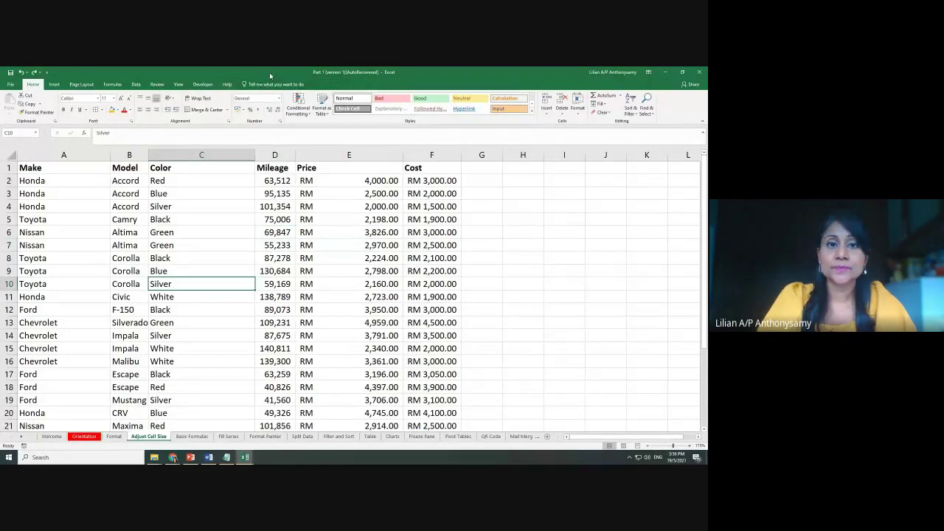
left_click(369, 436)
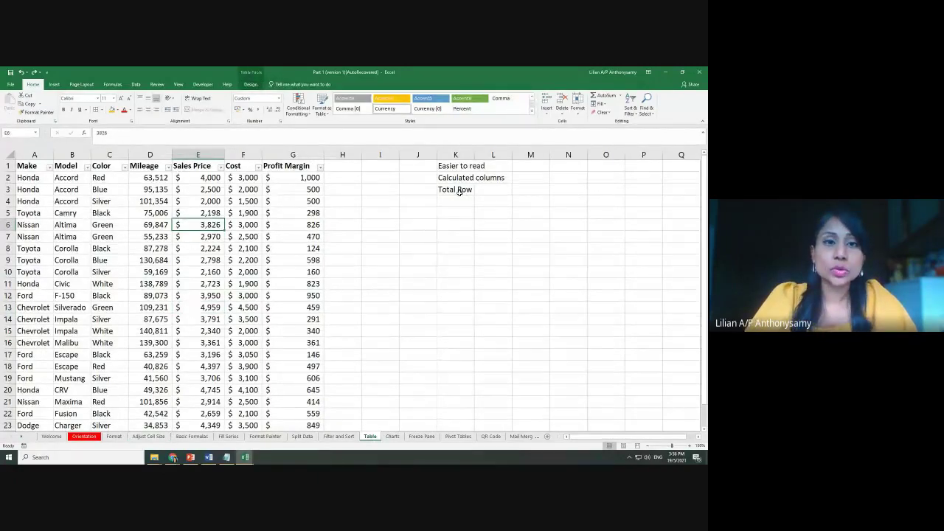
Add a Total row to the car table, summing Profit Margin to 11,958
left_click(251, 84)
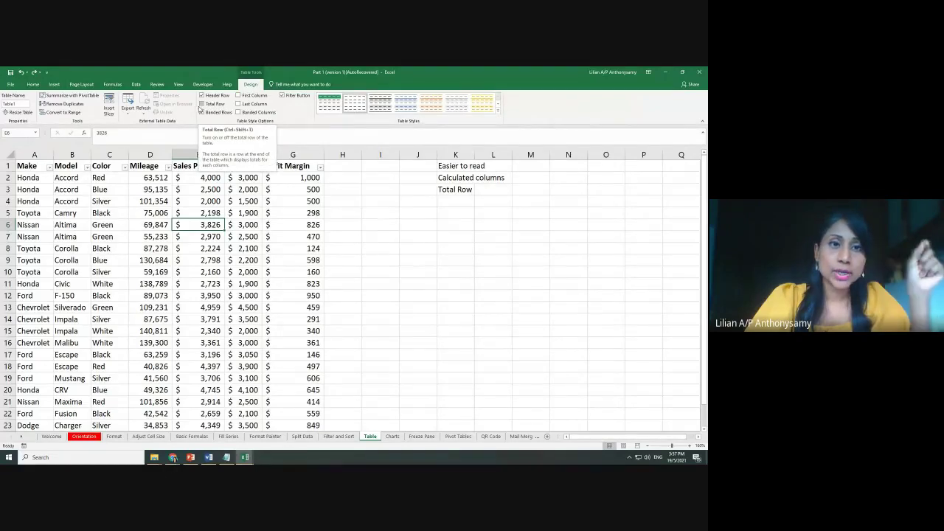
left_click(202, 106)
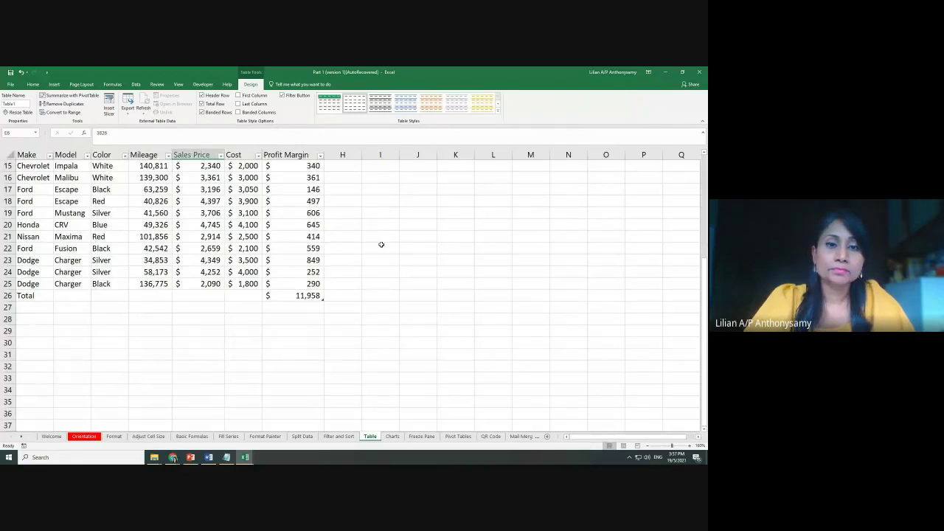
left_click(238, 235)
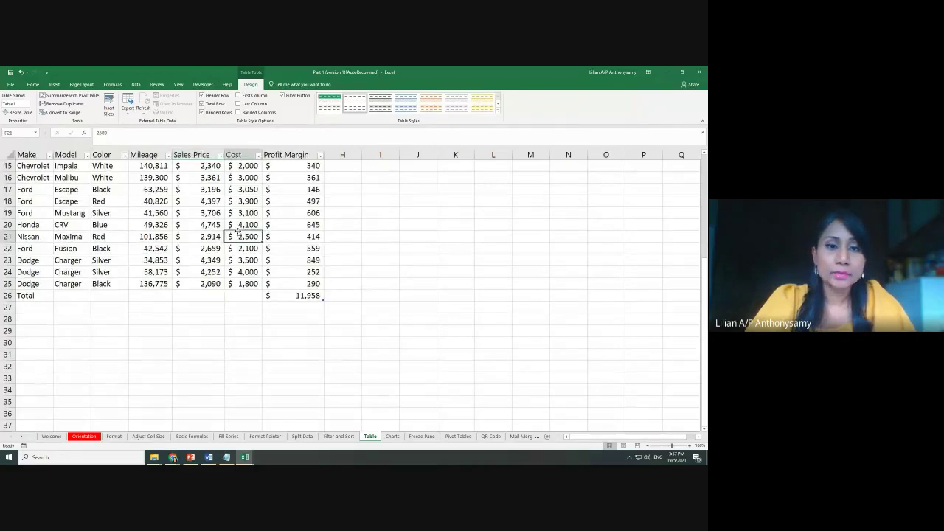
Reapply a banded table style and select an empty cell outside the table
left_click(376, 106)
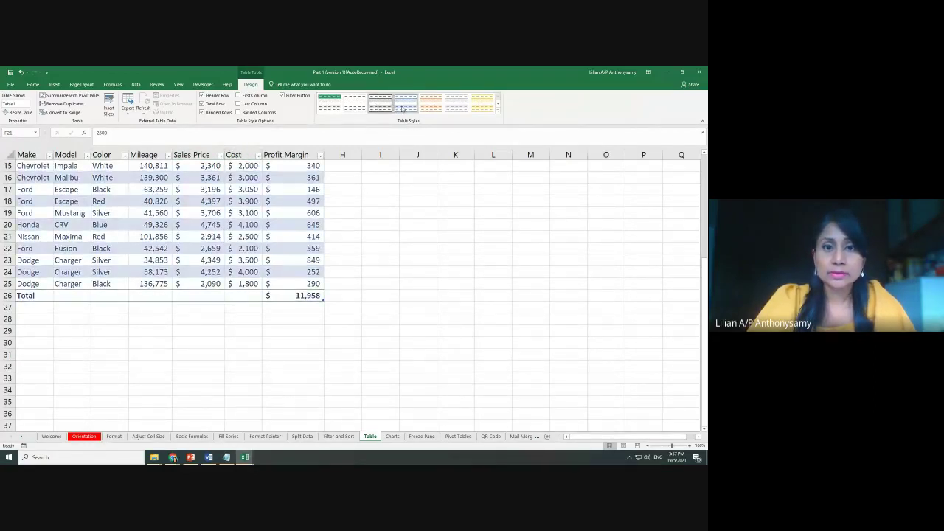
left_click(498, 112)
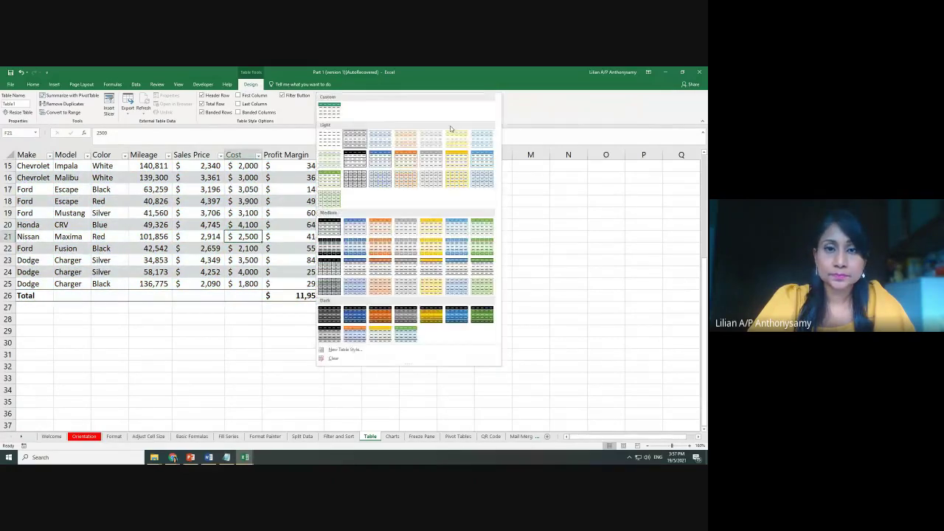
left_click(363, 243)
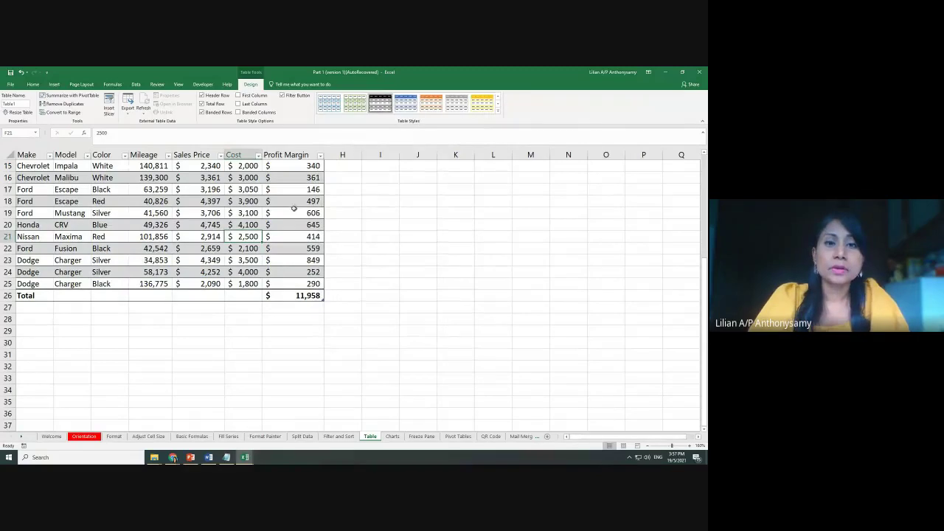
left_click(406, 342)
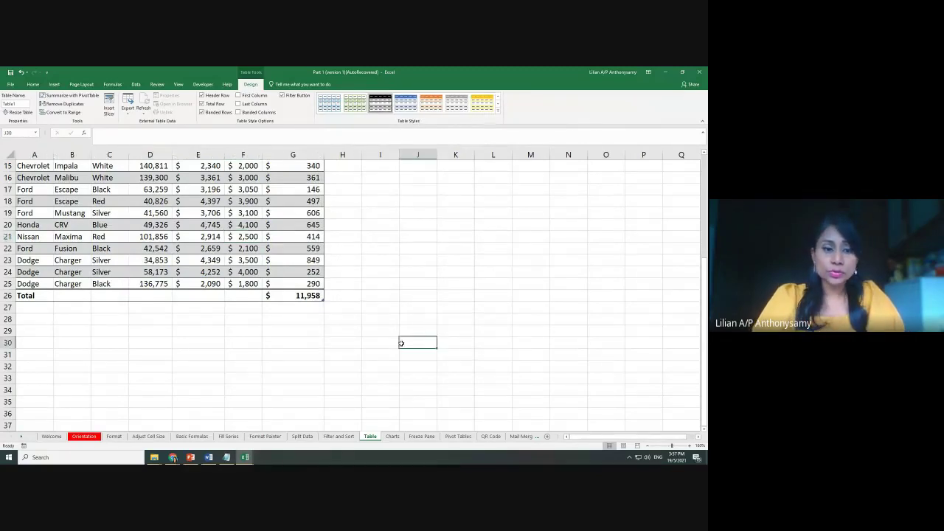
scroll(432, 347, "up", 3)
scroll(495, 357, "down", 1)
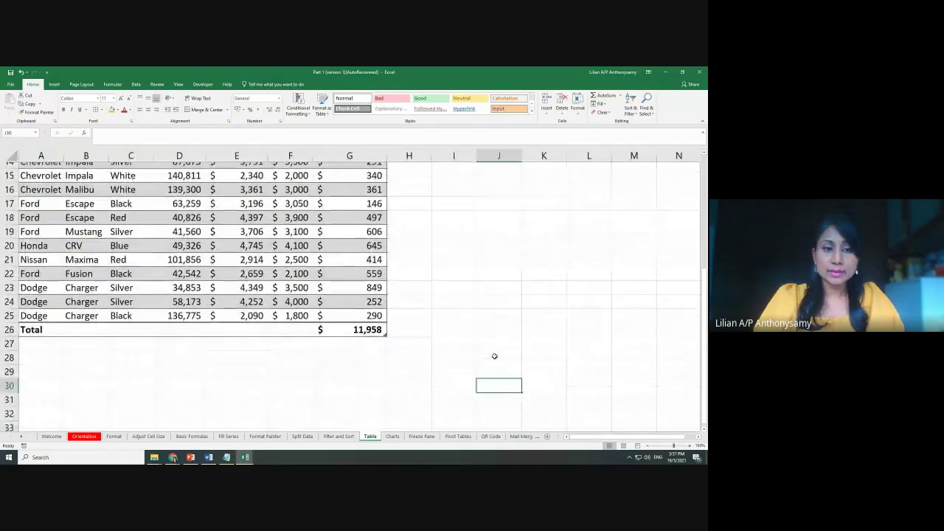
scroll(48, 310, "down", 1)
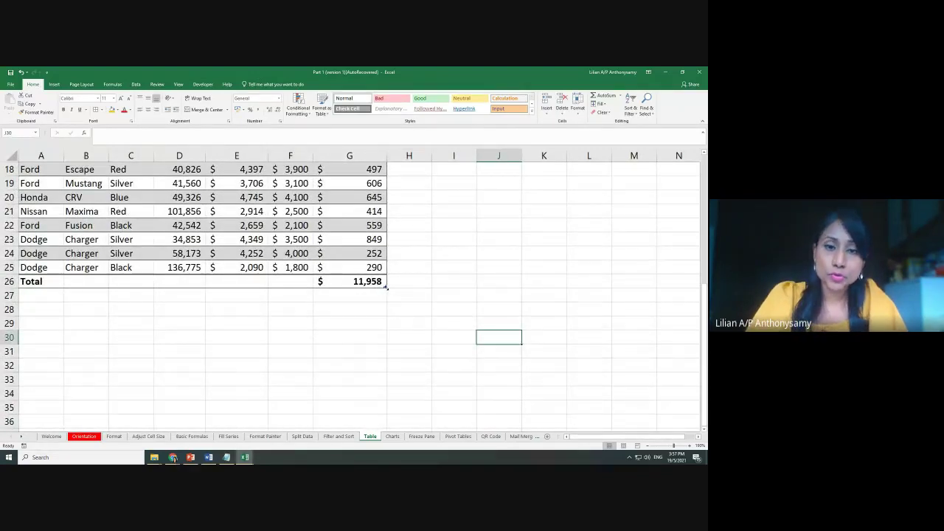
Switch the G26 Profit Margin total to Average, then to Maximum
left_click(383, 284)
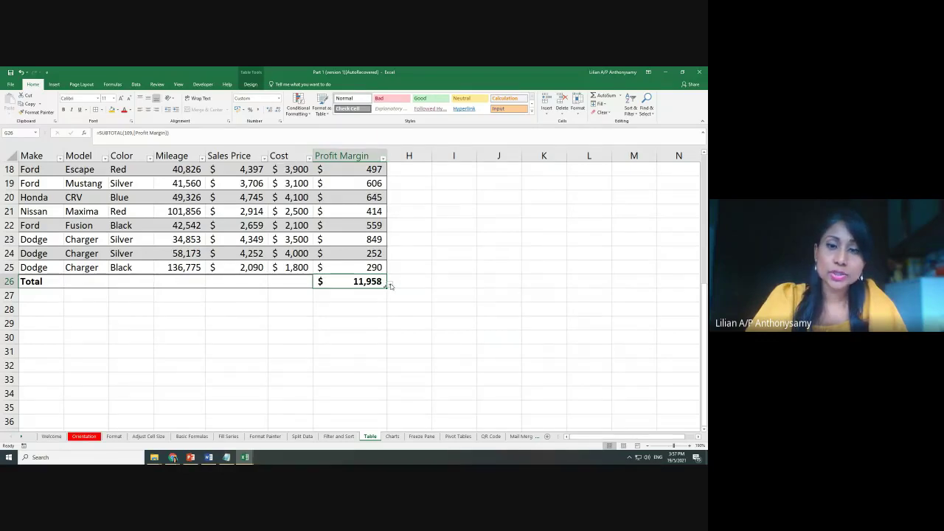
left_click(389, 285)
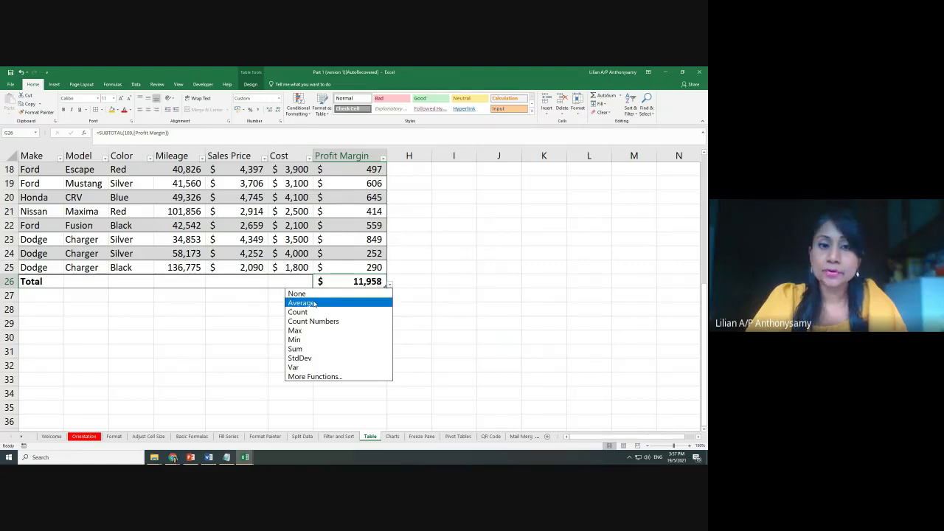
left_click(326, 304)
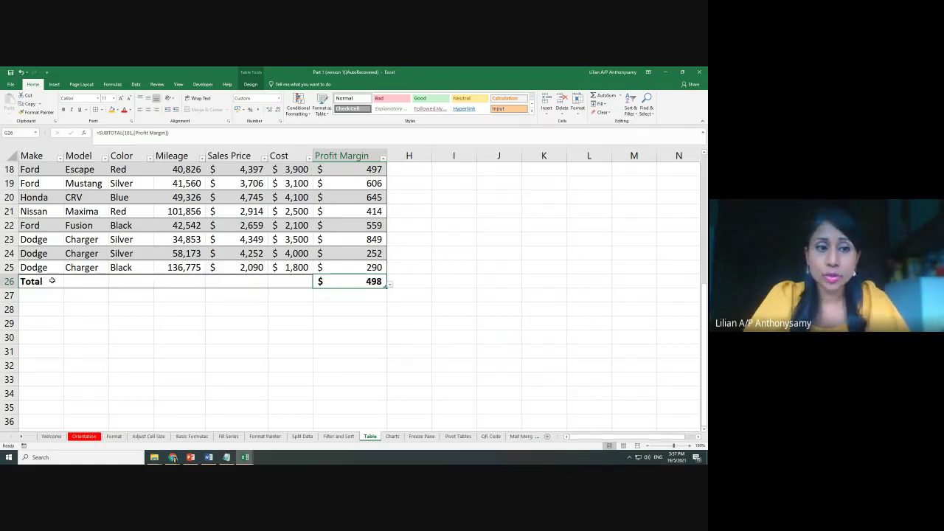
left_click(390, 285)
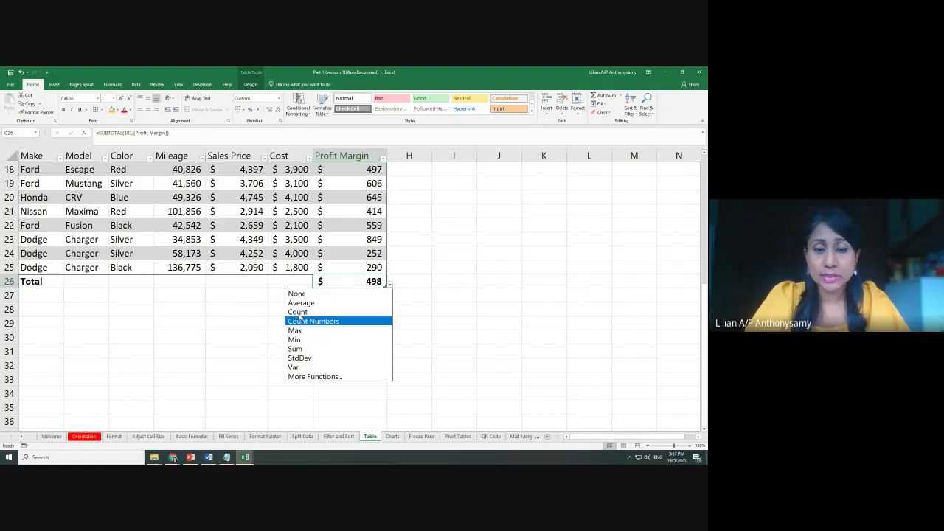
left_click(296, 330)
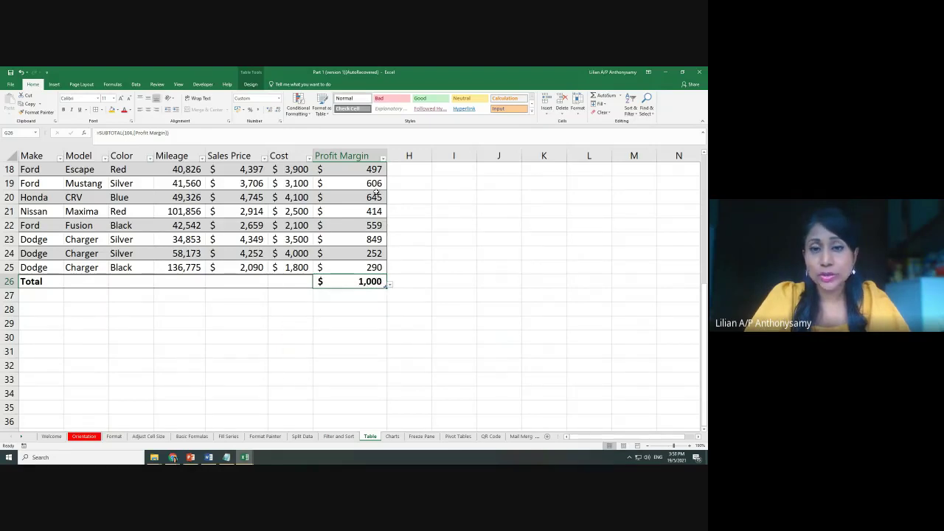
Cycle the total through Minimum and Sum, ending on standard deviation (252)
left_click(391, 284)
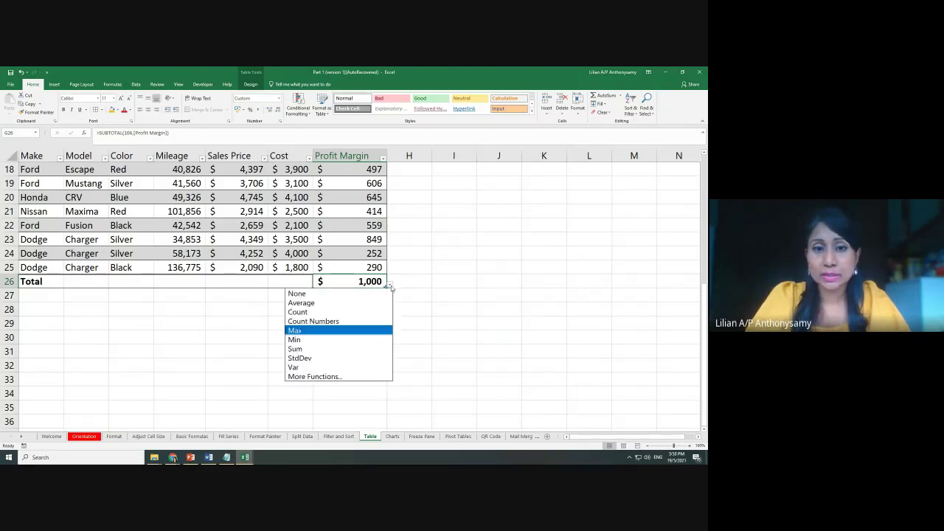
left_click(305, 341)
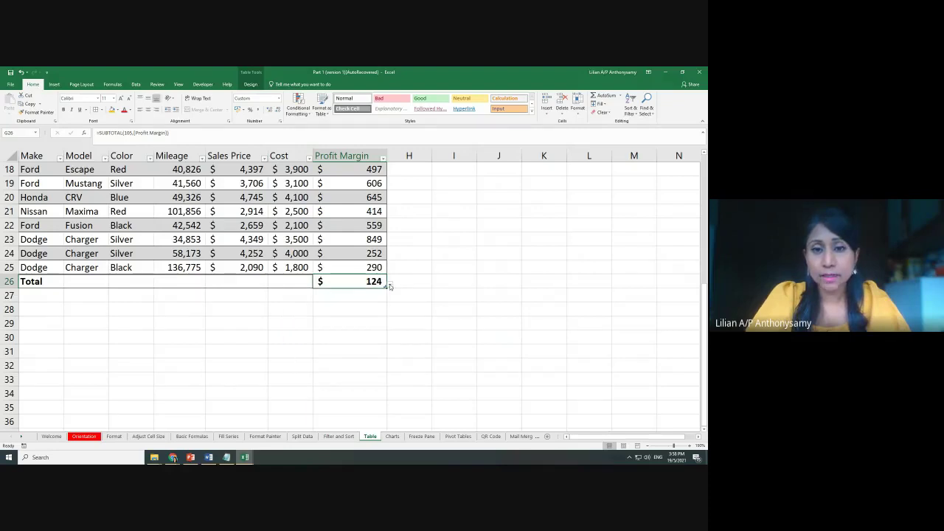
left_click(390, 285)
left_click(305, 349)
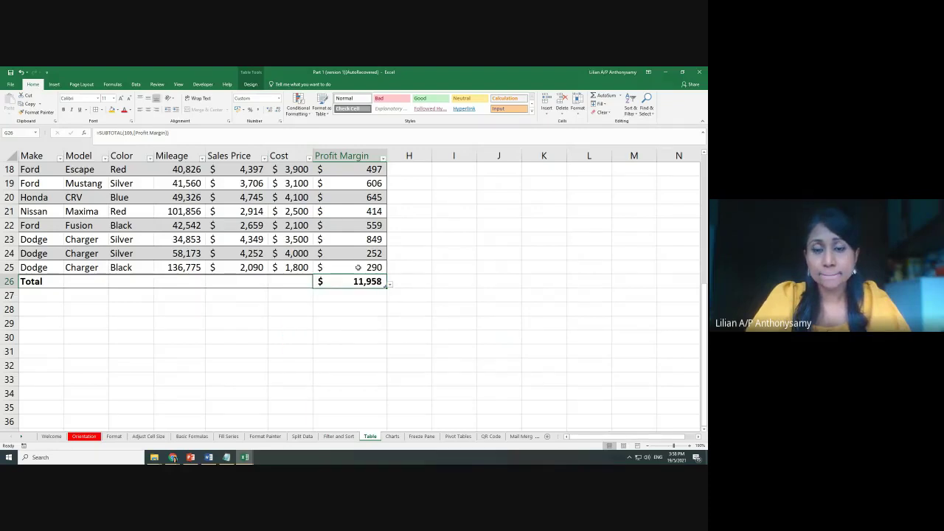
left_click(391, 284)
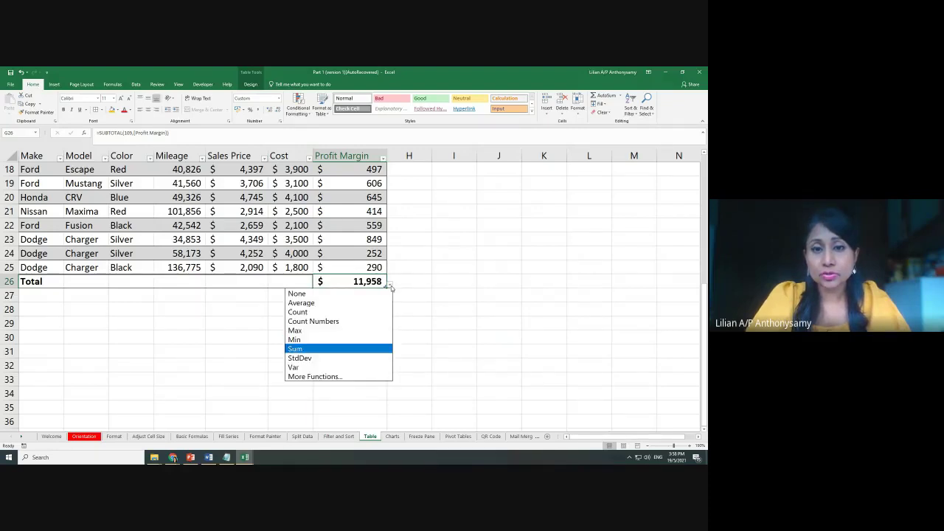
left_click(313, 359)
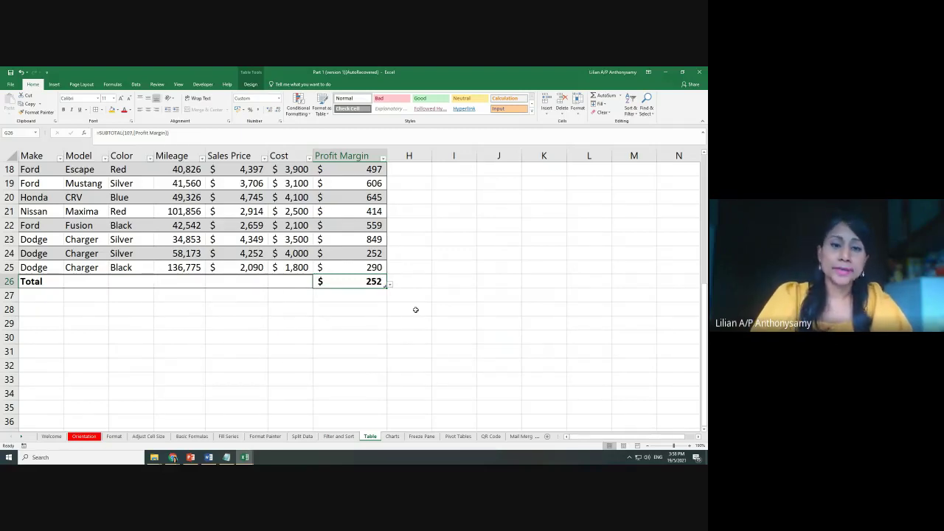
scroll(416, 310, "up", 5)
scroll(415, 310, "up", 1)
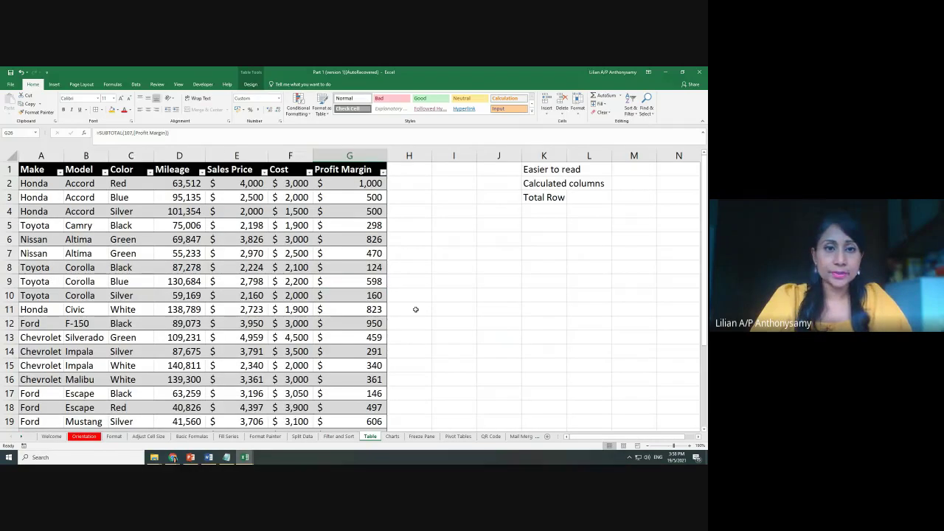
Go to the Charts sheet and look at the 2017 and 2018 webinar counts in the axis tables
scroll(415, 309, "down", 2)
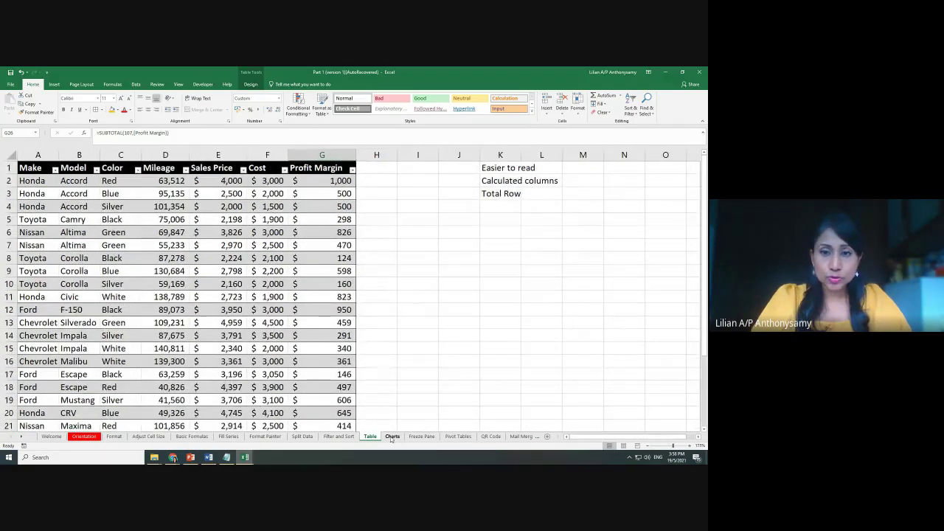
left_click(392, 437)
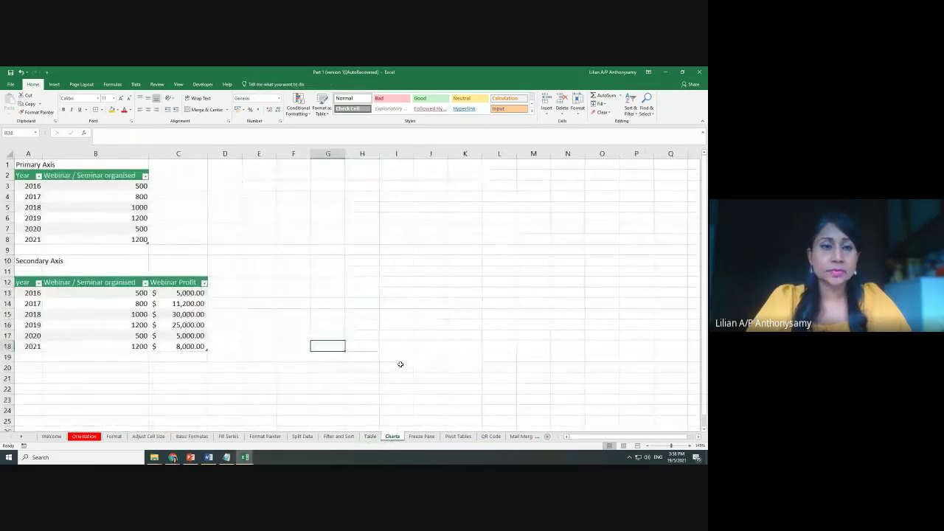
scroll(416, 366, "up", 1)
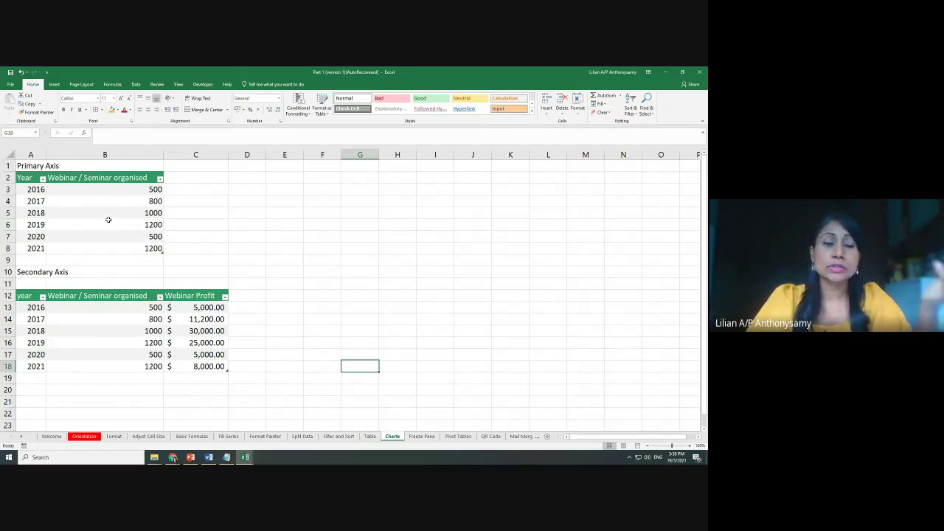
left_click(98, 198)
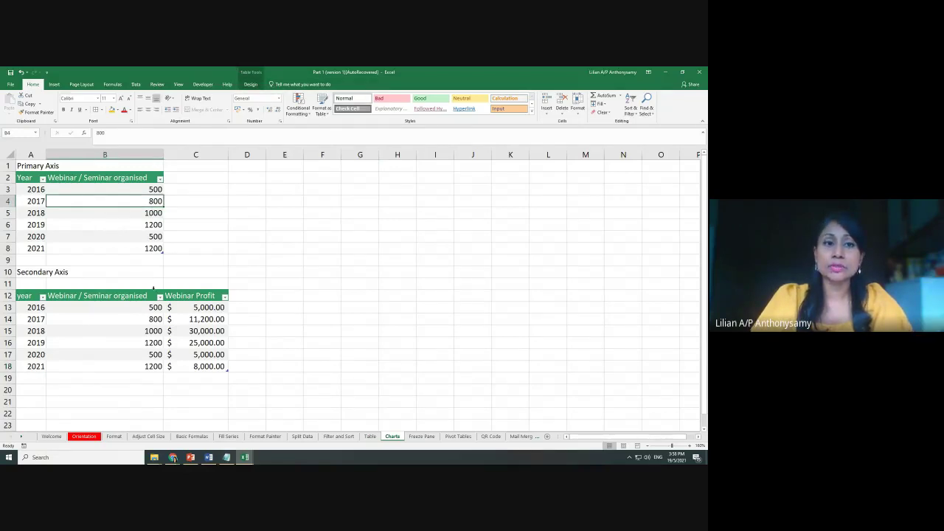
left_click(114, 334)
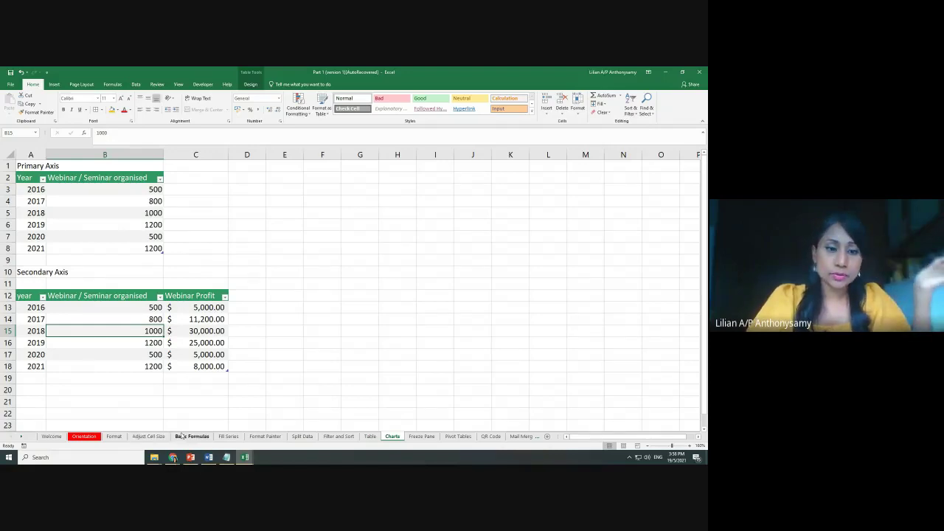
On Adjust Cell Size, select the car data from Make to Cost and view the chart options, then return to Charts
left_click(149, 436)
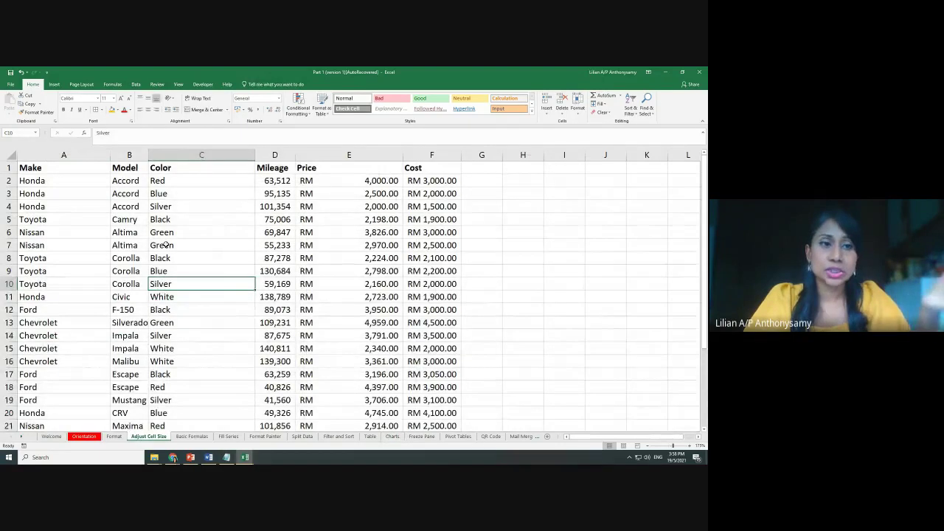
left_click_drag(31, 168, 442, 338)
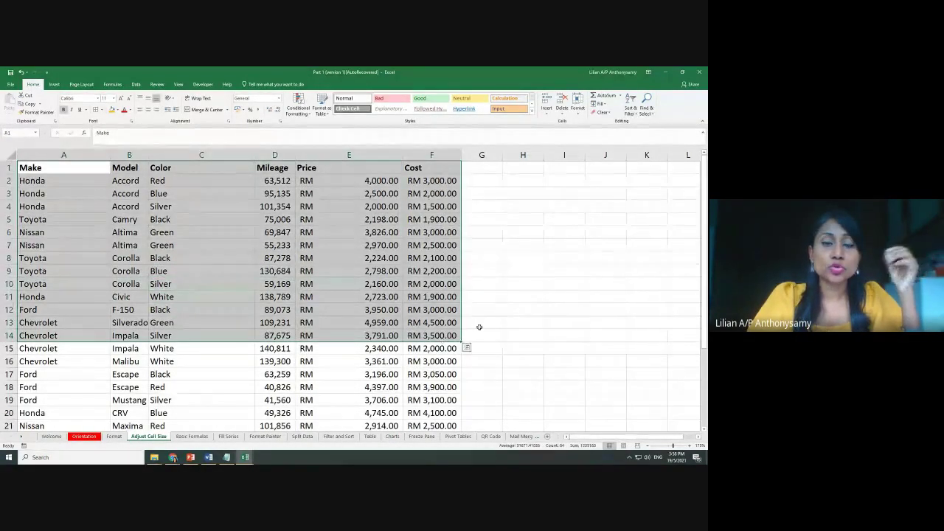
left_click(479, 327)
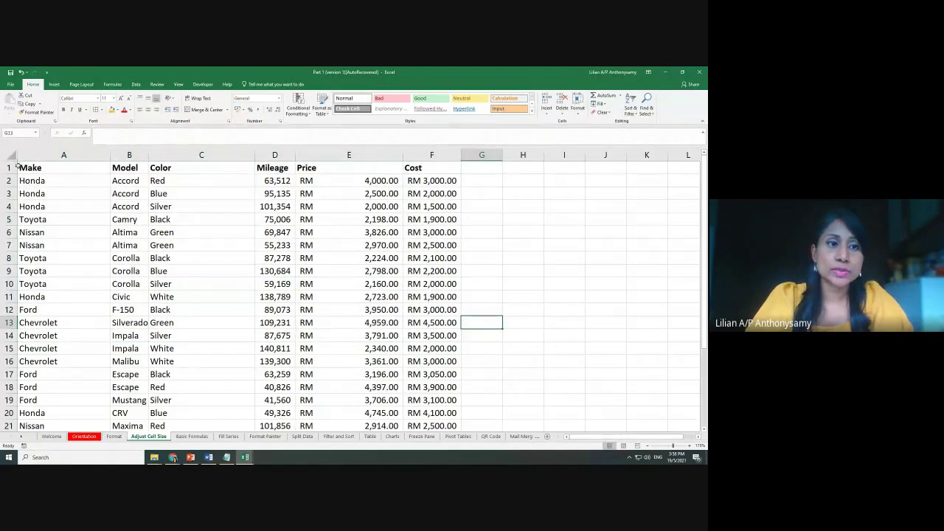
left_click_drag(22, 166, 443, 310)
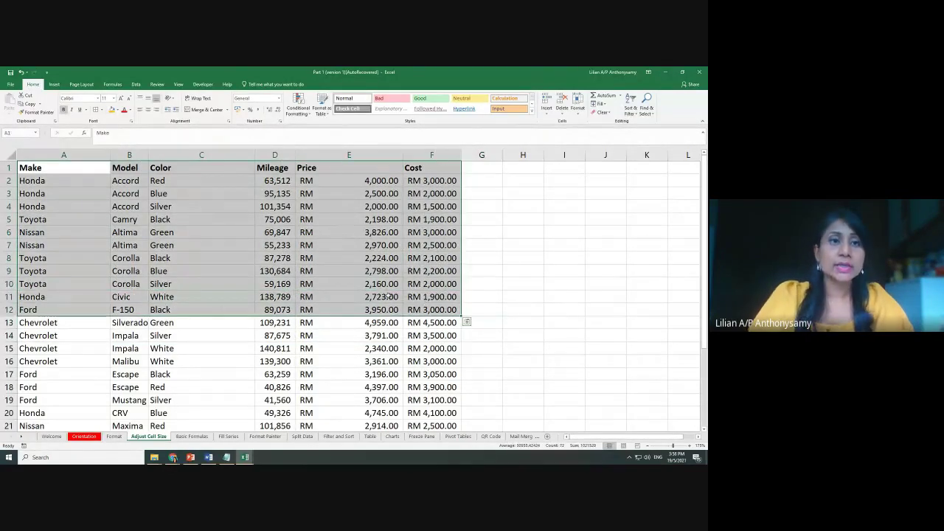
left_click(54, 84)
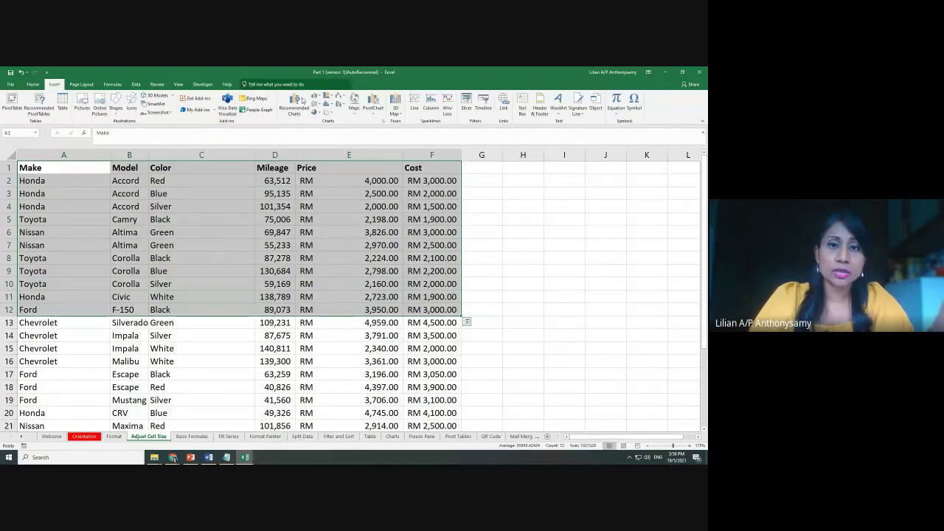
left_click(496, 270)
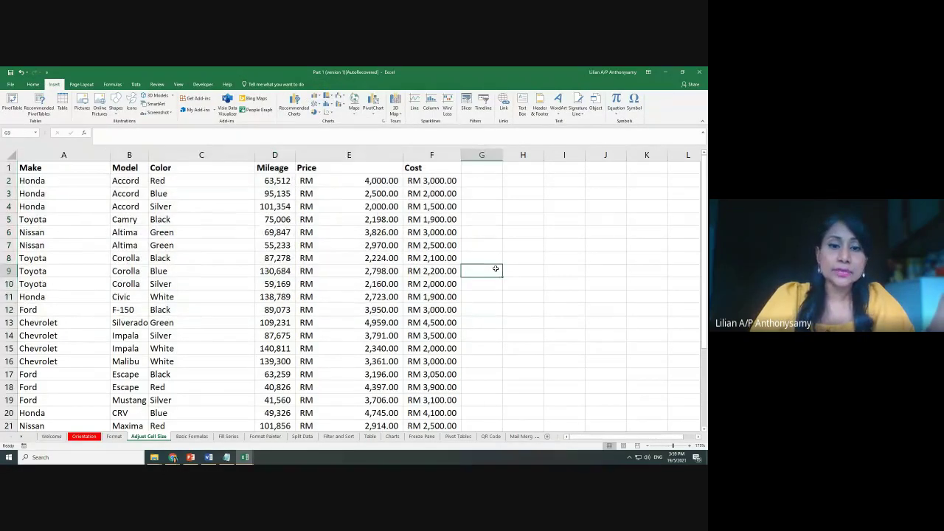
left_click(391, 437)
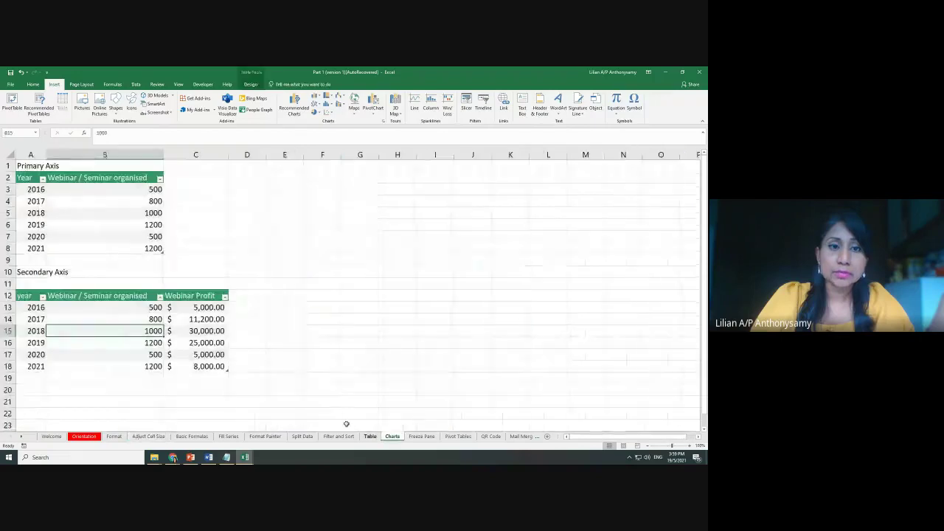
Insert a Clustered Column chart of the Primary Axis table's 2016–2021 counts via Recommended Charts
left_click(81, 213)
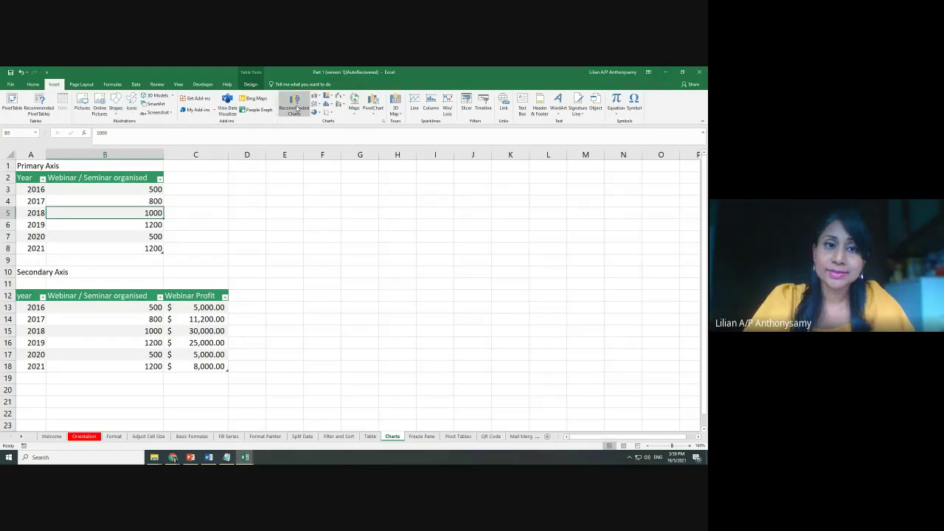
left_click_drag(68, 190, 31, 194)
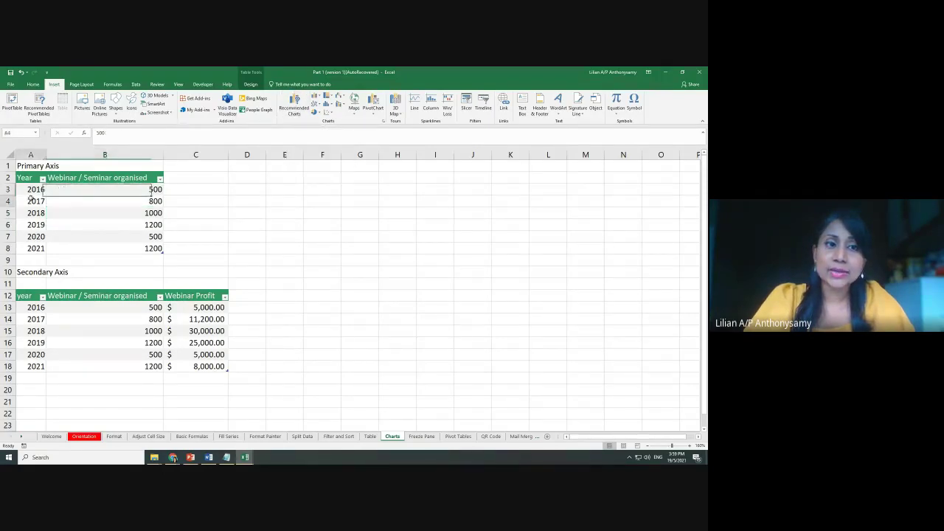
left_click(87, 201)
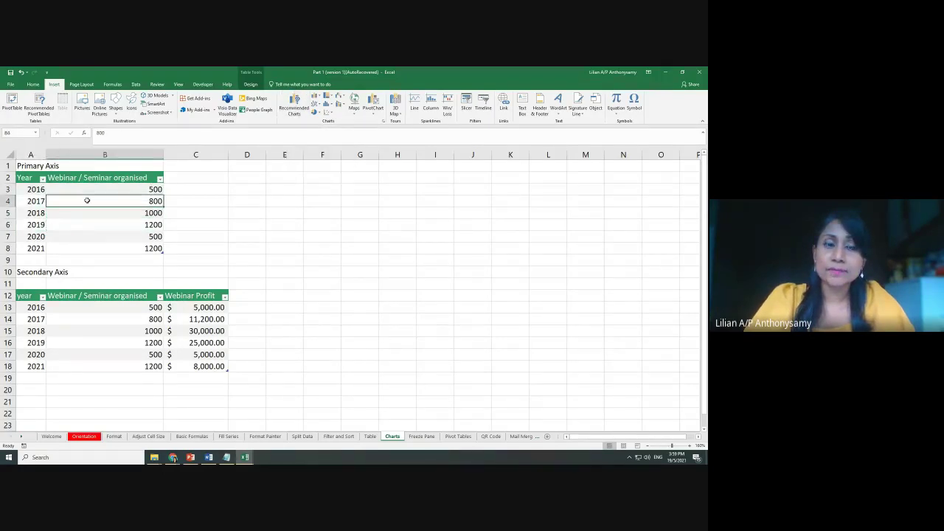
left_click(299, 106)
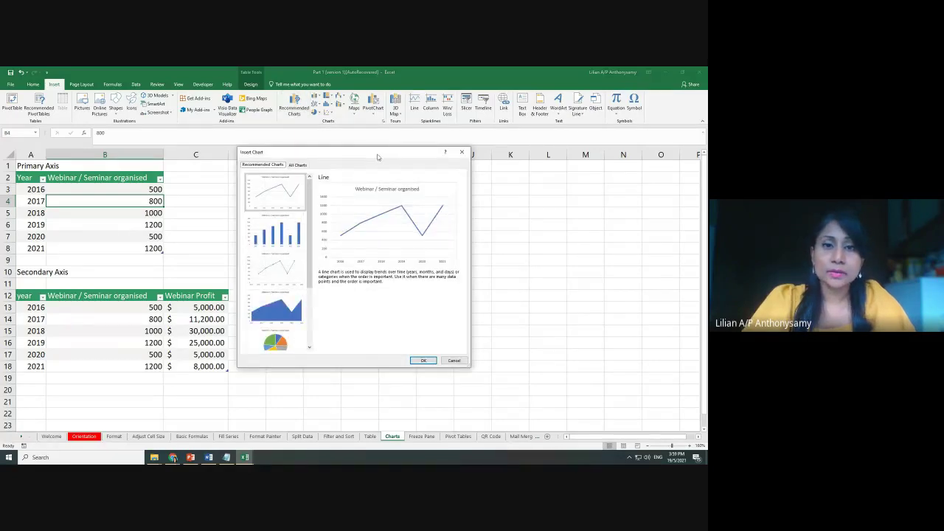
left_click_drag(378, 157, 423, 138)
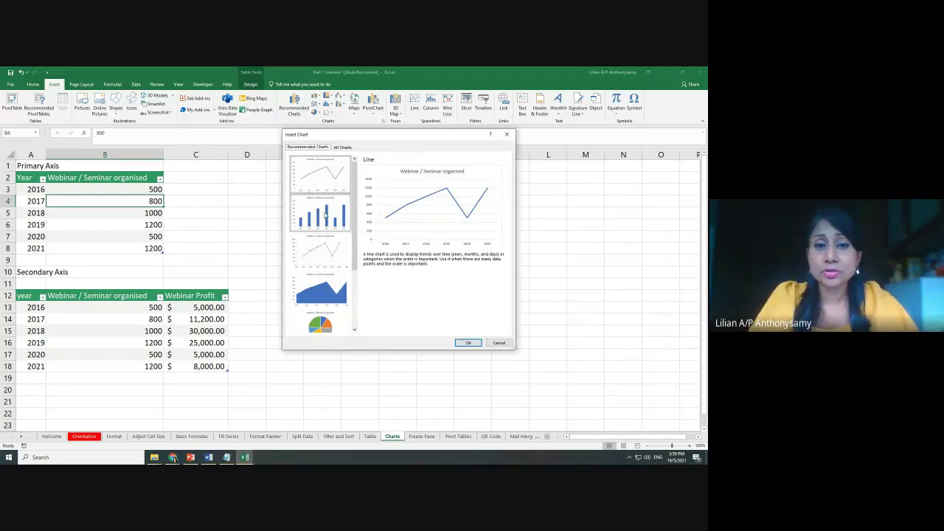
left_click(325, 215)
left_click(326, 192)
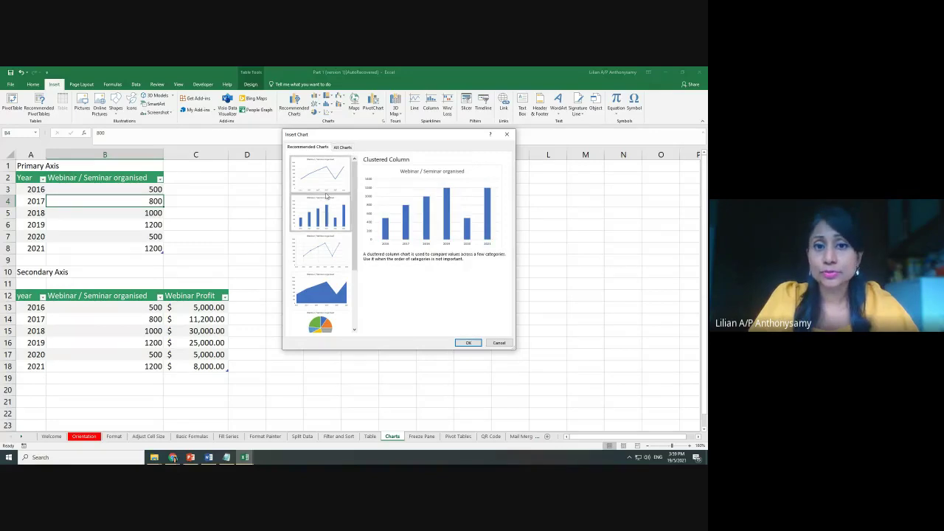
left_click(340, 214)
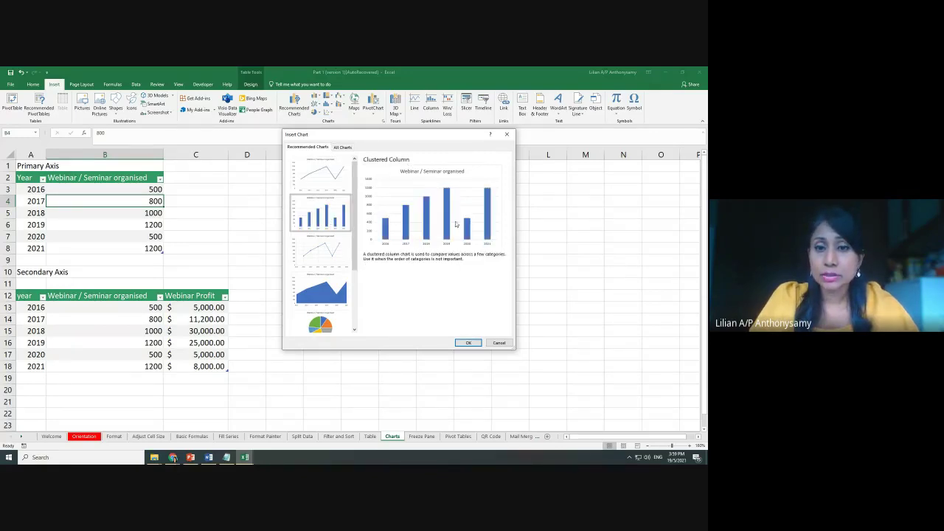
left_click(467, 343)
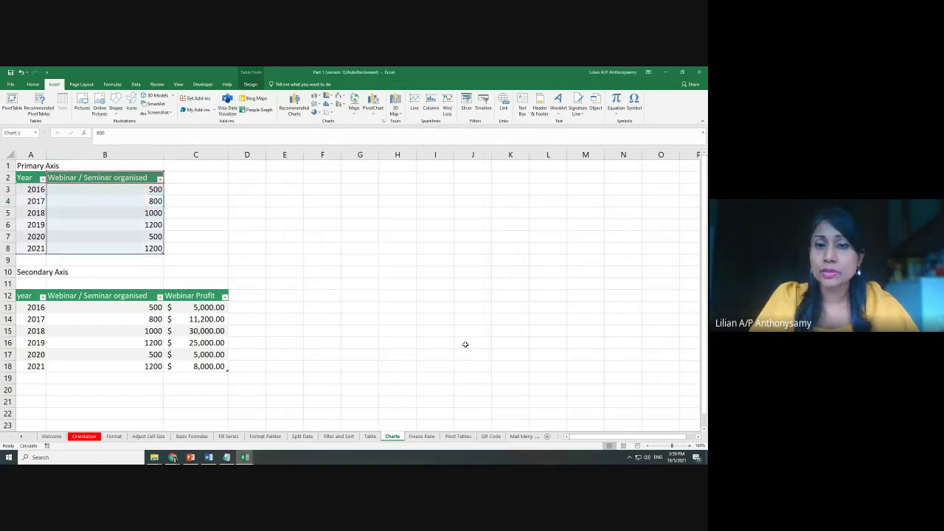
Move the column chart right and add primary horizontal and vertical axis titles
left_click_drag(436, 227, 574, 171)
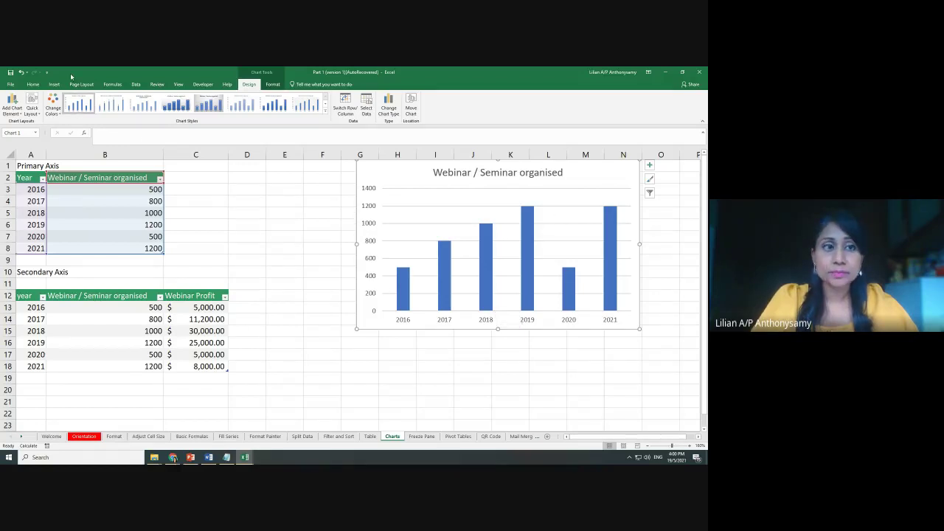
left_click(12, 107)
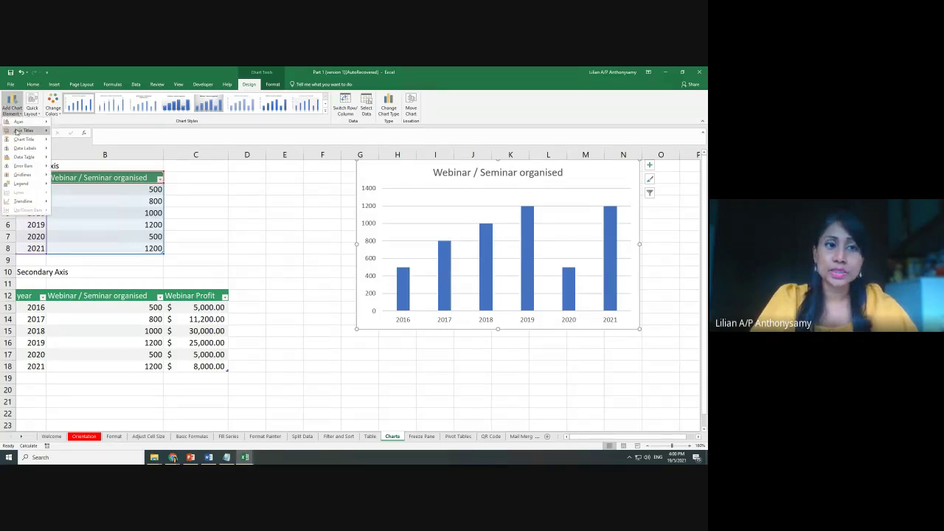
mouse_move(16, 131)
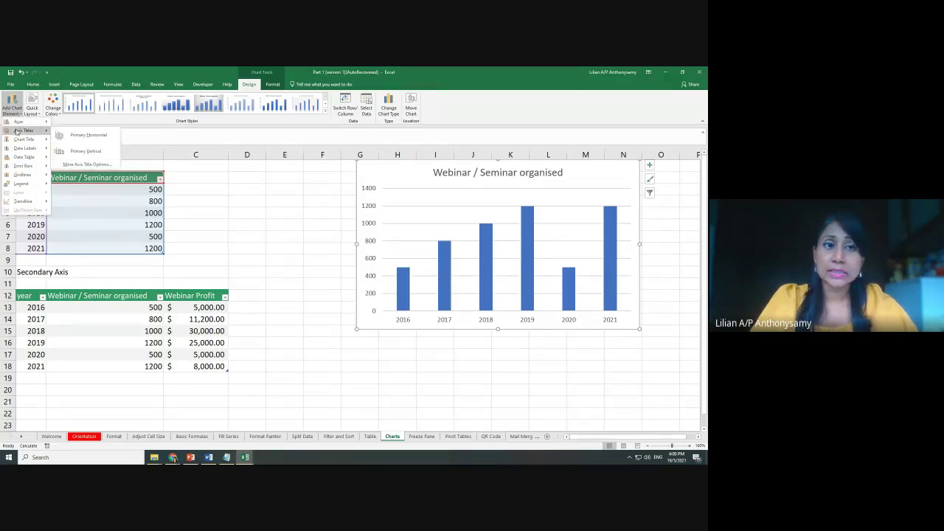
left_click(90, 139)
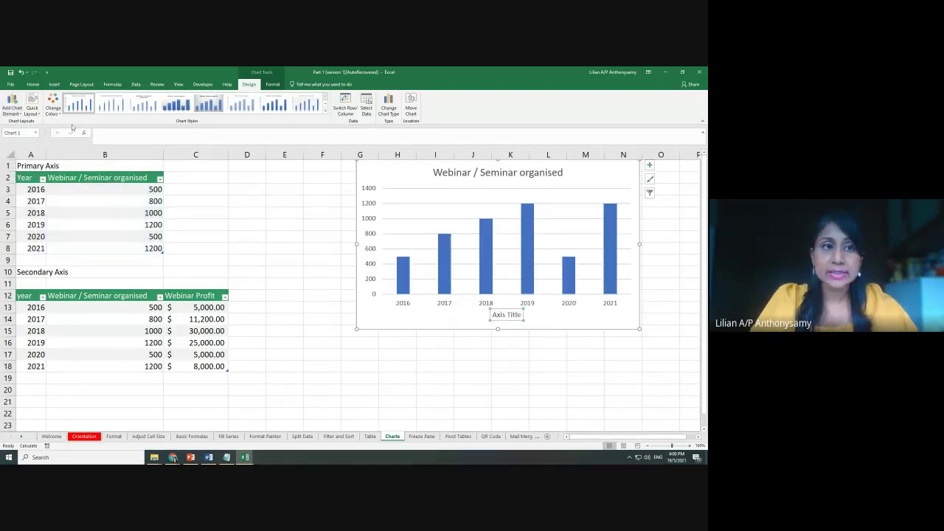
left_click(12, 110)
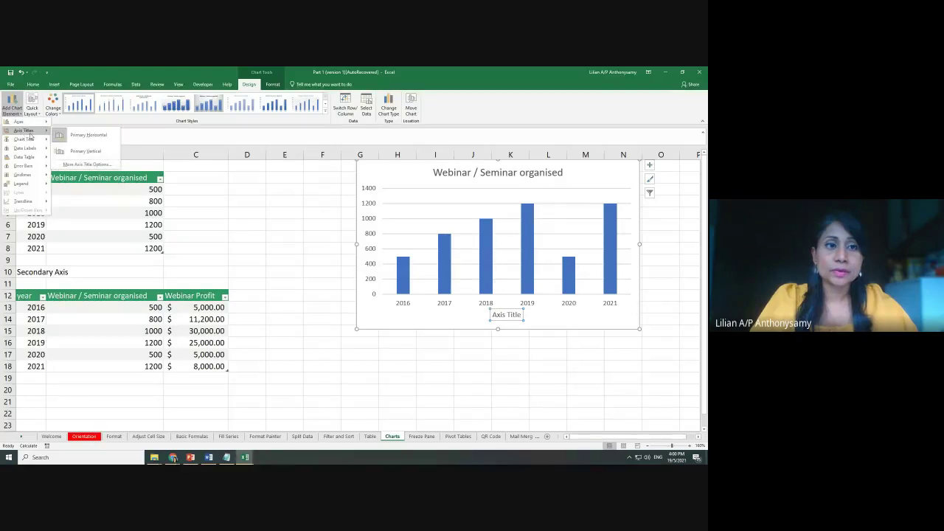
left_click(105, 166)
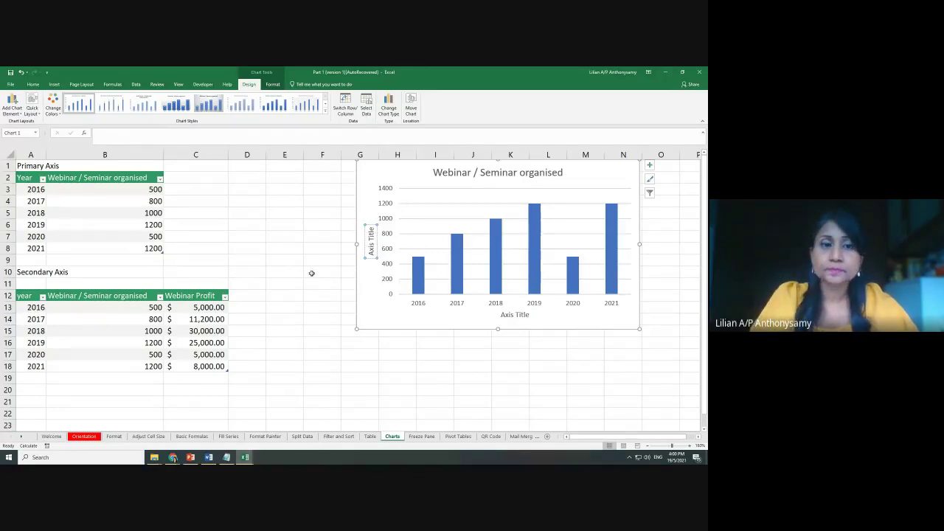
Shrink the chart from its corner and place it over columns K to O
left_click(103, 328)
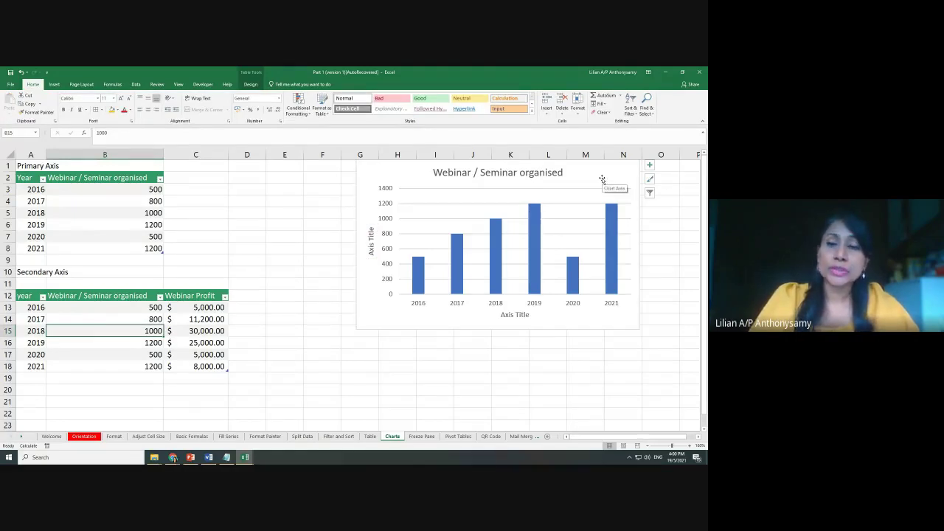
left_click_drag(603, 180, 611, 191)
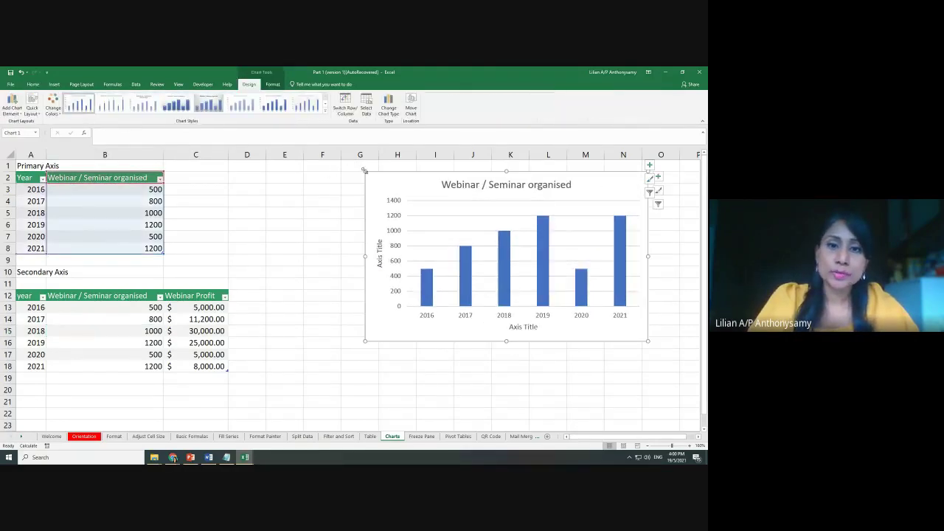
left_click_drag(363, 170, 447, 235)
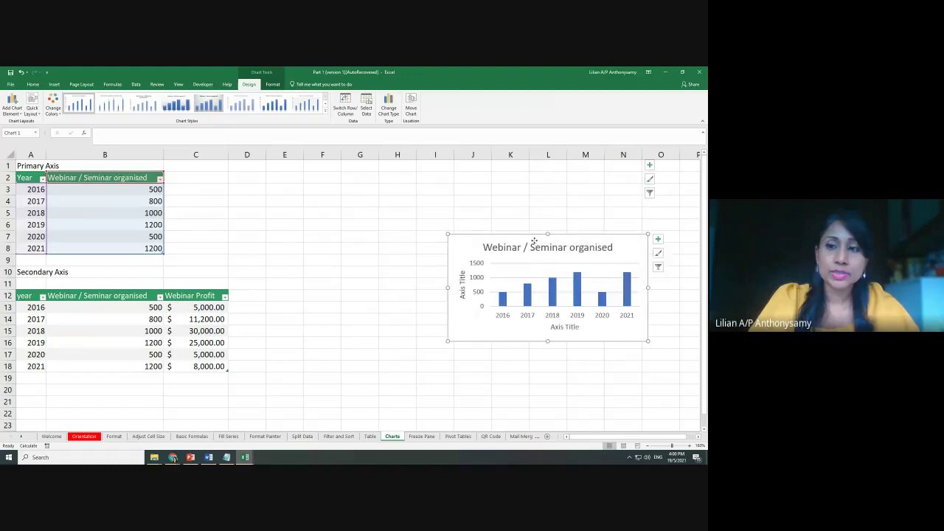
left_click(534, 243)
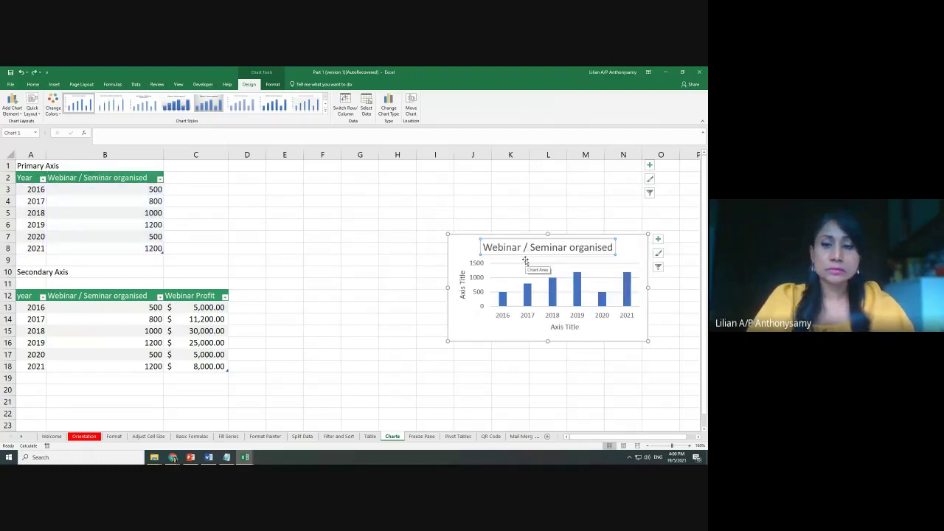
left_click_drag(525, 261, 566, 204)
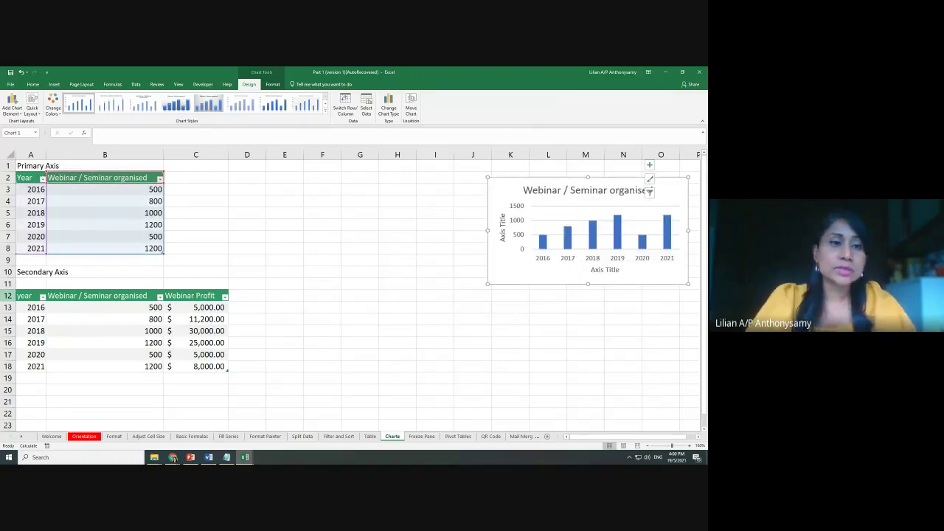
Review the year and seminar count cells of the Primary and Secondary Axis tables
left_click(194, 247)
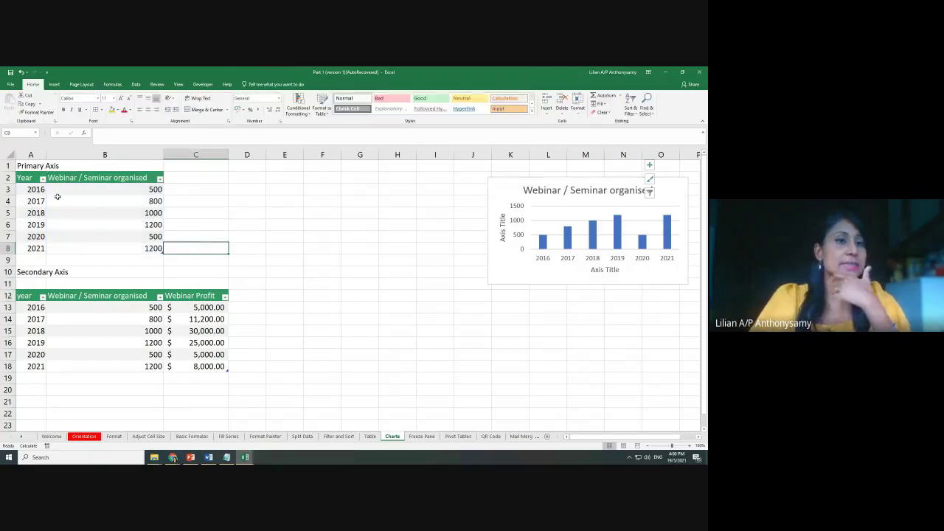
left_click(28, 190)
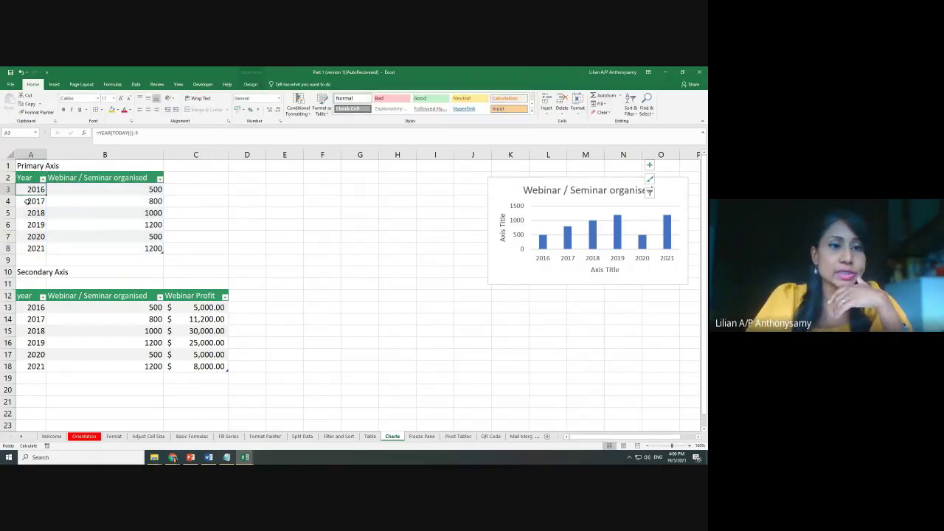
left_click(30, 249)
left_click(137, 193)
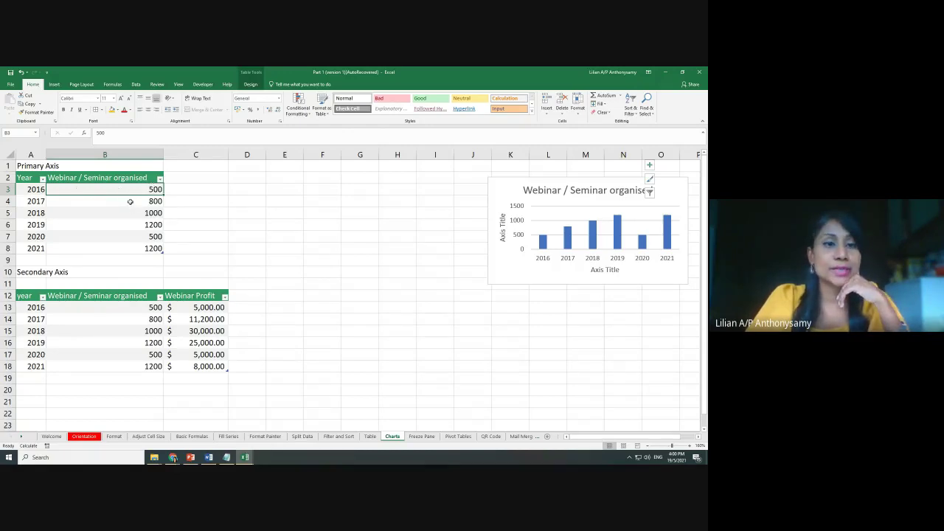
left_click(131, 205)
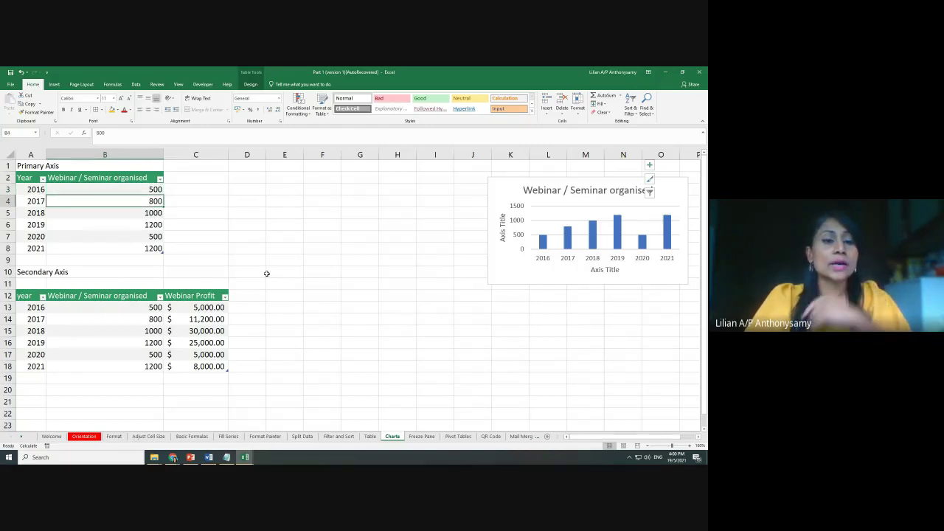
scroll(267, 274, "down", 1)
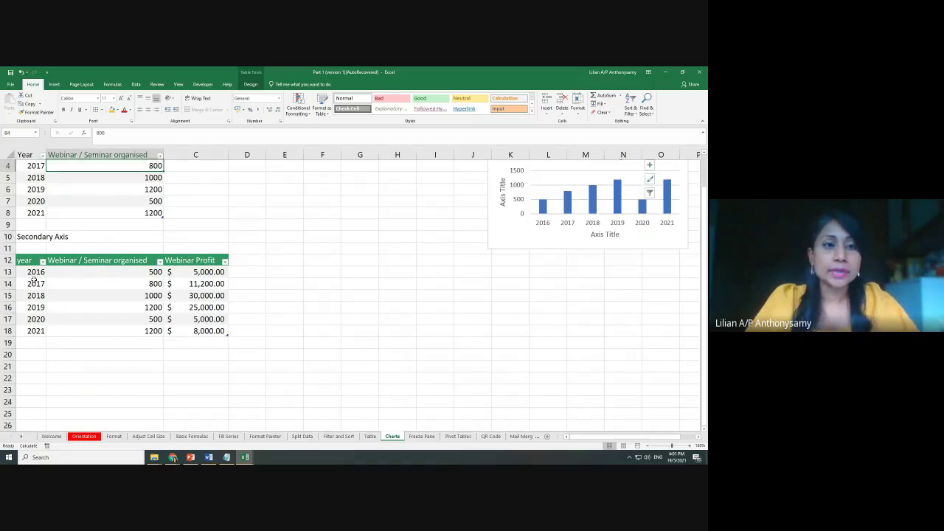
scroll(66, 279, "up", 1)
left_click_drag(28, 190, 29, 249)
left_click_drag(32, 305, 33, 366)
left_click_drag(147, 190, 149, 248)
left_click_drag(147, 307, 148, 366)
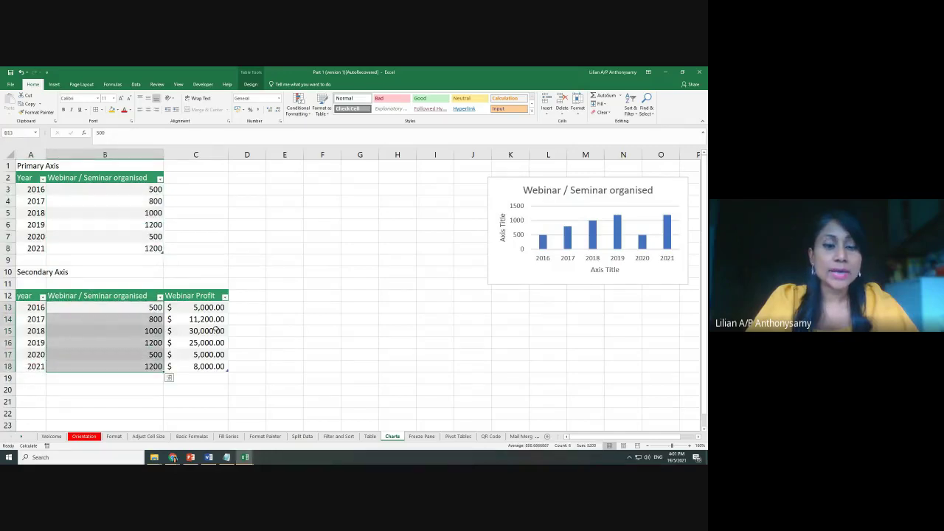
Check the Webinar Profit values (5,000.00 to 30,000.00), select the Secondary Axis table, then show Insert
left_click(205, 155)
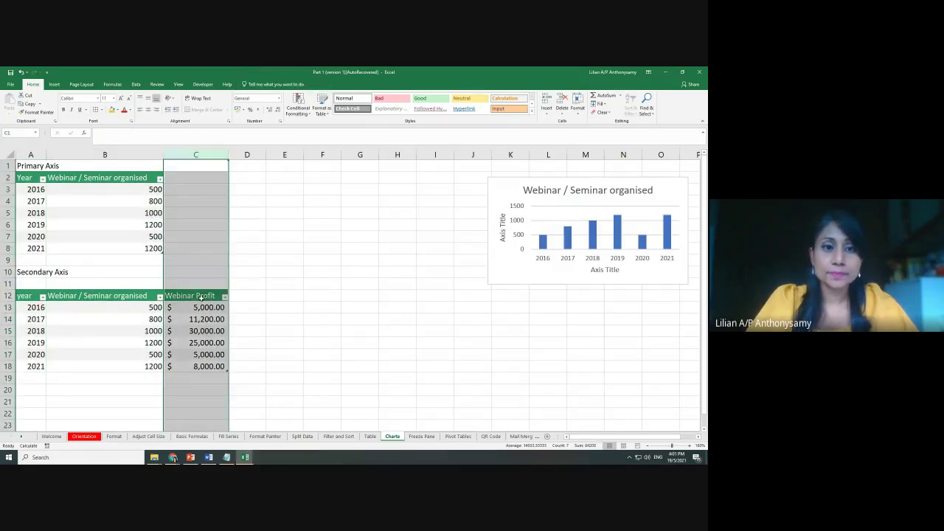
left_click(203, 318)
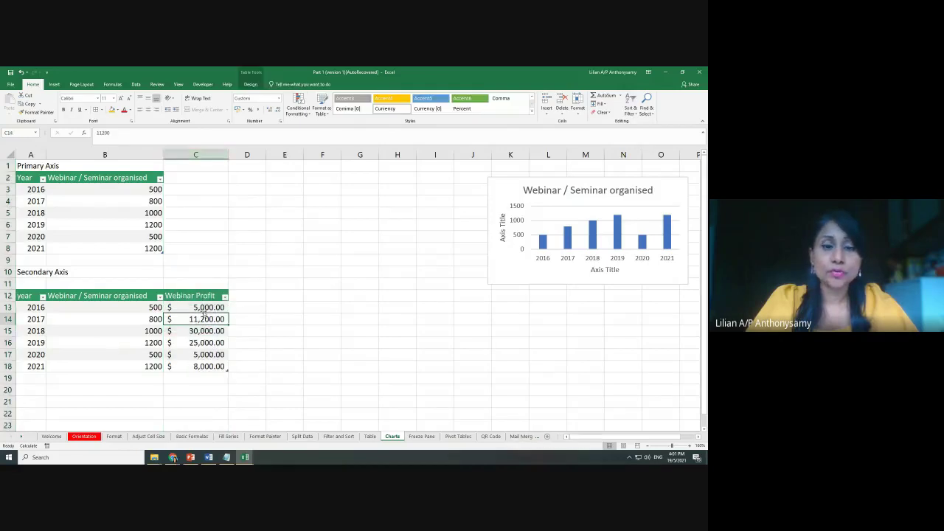
left_click(201, 308)
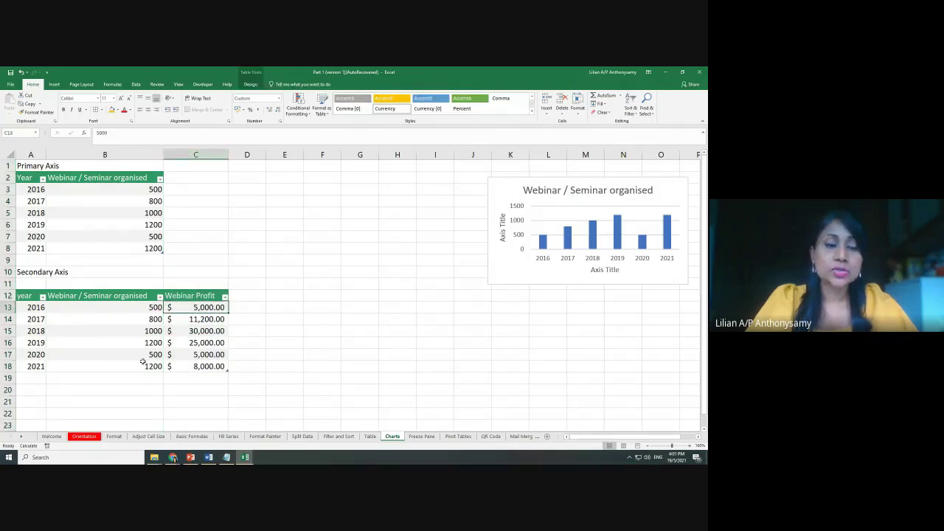
key("Up")
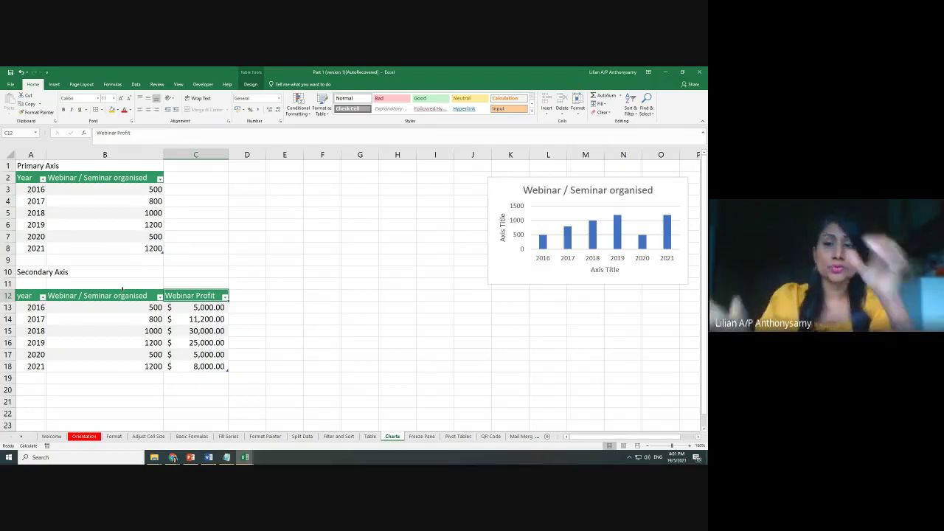
left_click(106, 330)
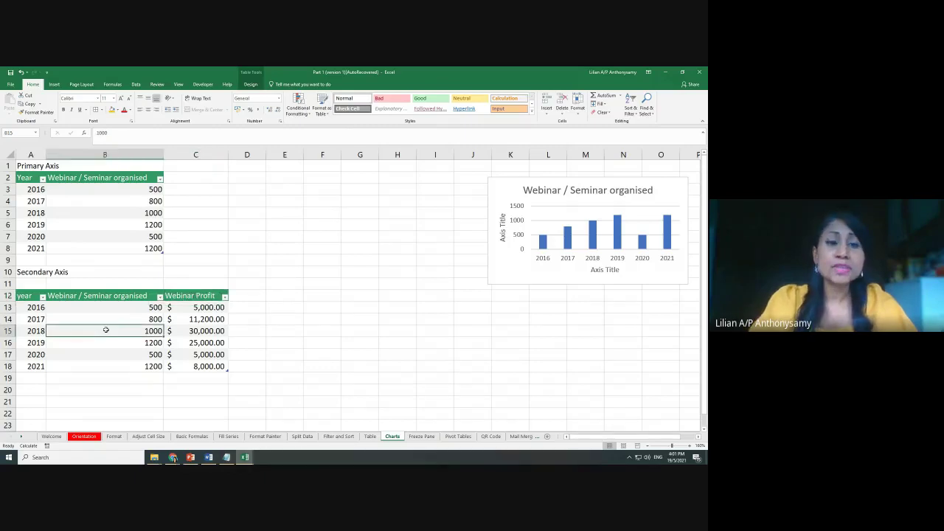
left_click(190, 327)
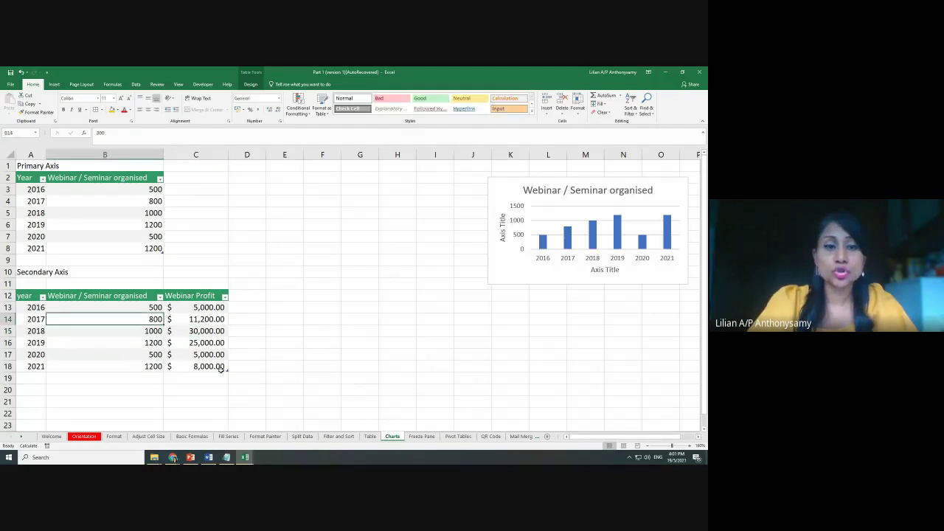
left_click_drag(210, 366, 26, 297)
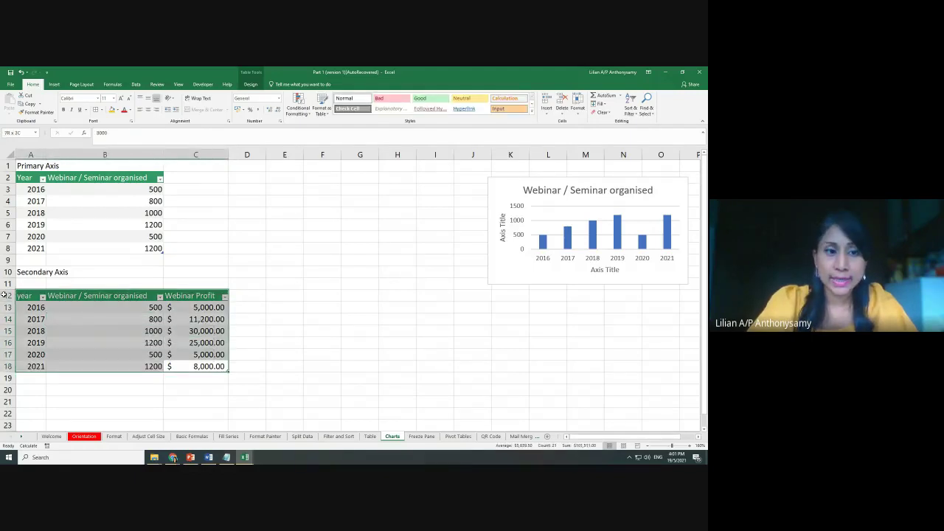
left_click(94, 334)
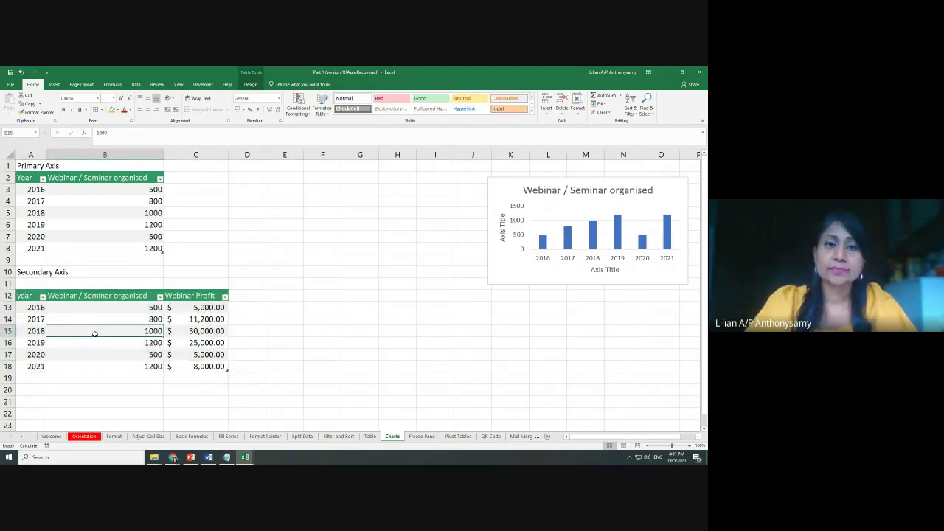
left_click(55, 84)
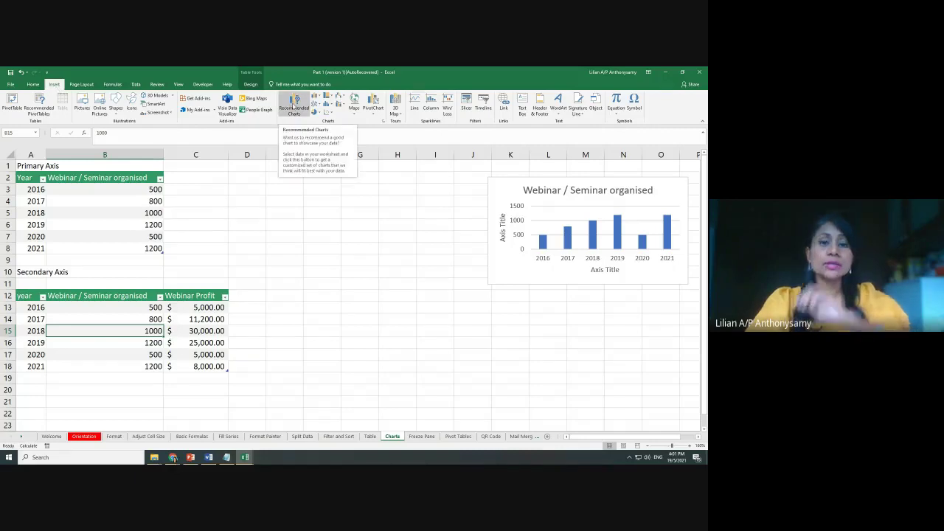
Insert a Combo chart with Webinar / Seminar organised on the secondary axis and year left off it
left_click(293, 105)
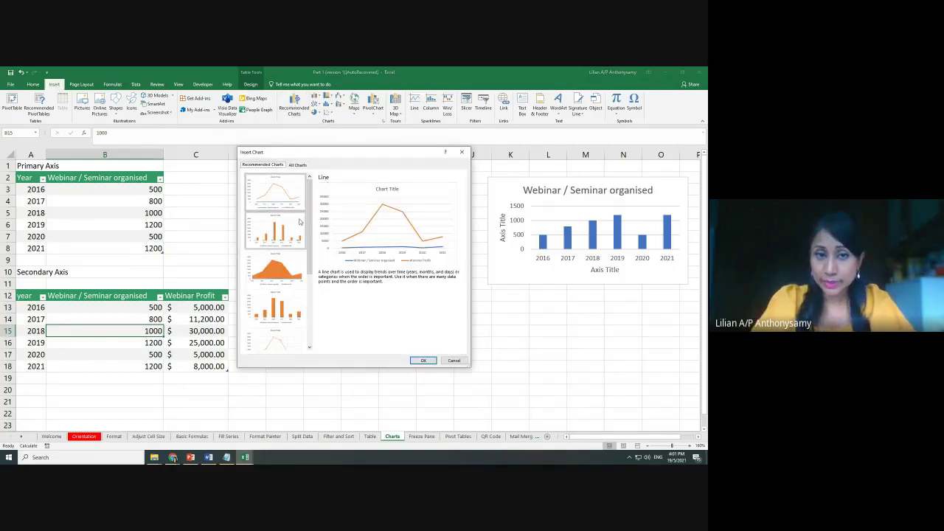
left_click(299, 165)
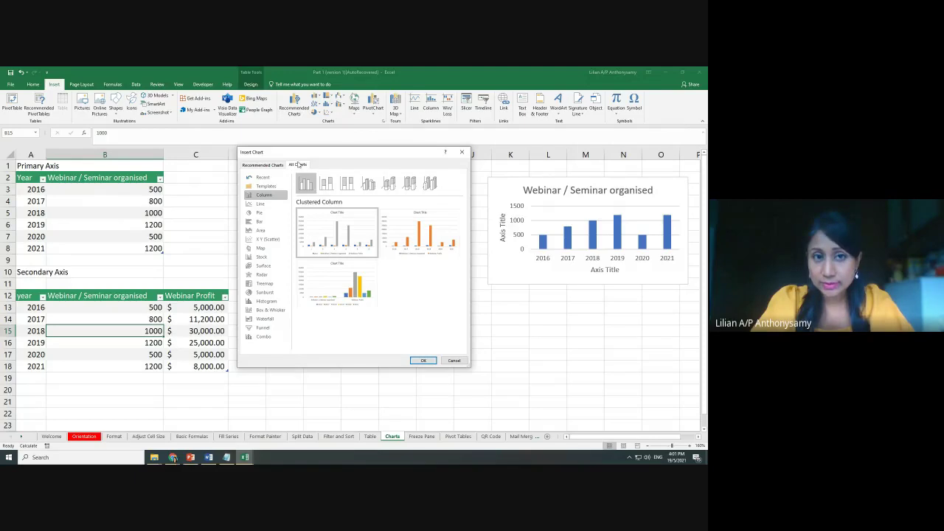
left_click_drag(321, 153, 407, 135)
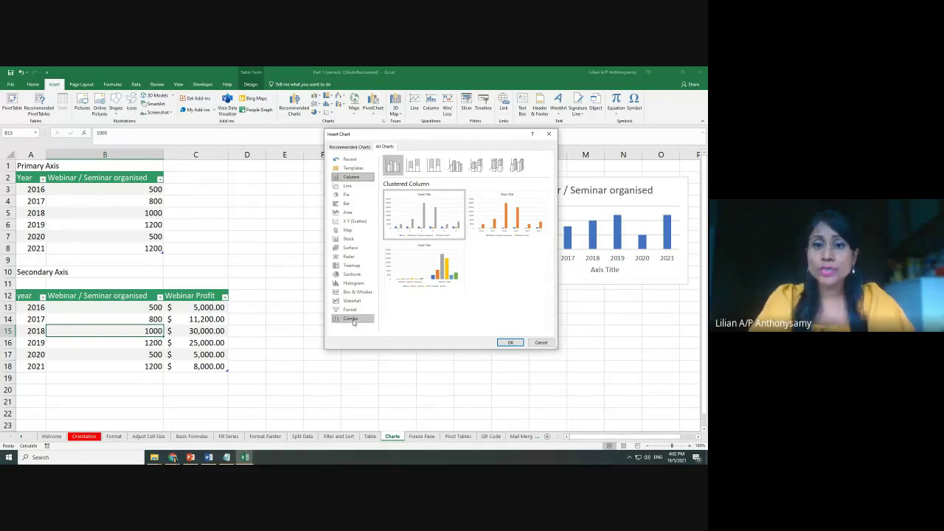
left_click(351, 319)
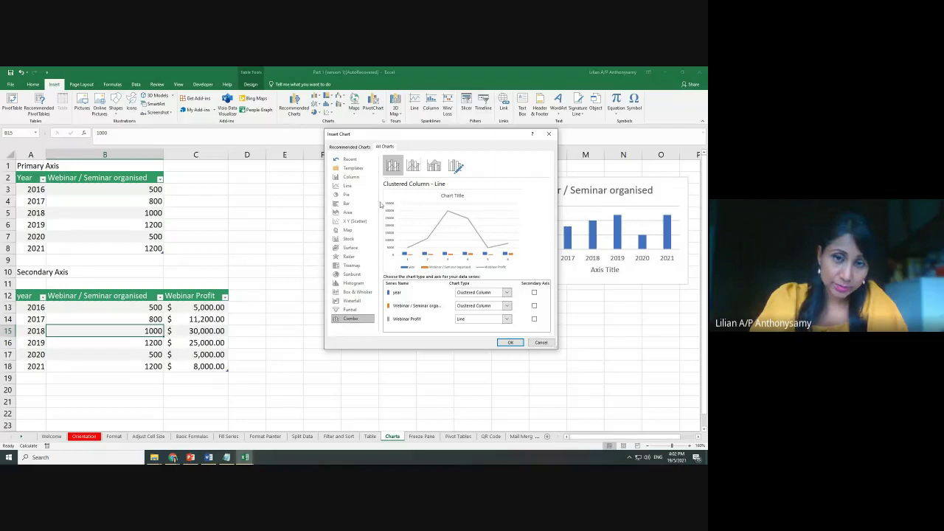
left_click(534, 306)
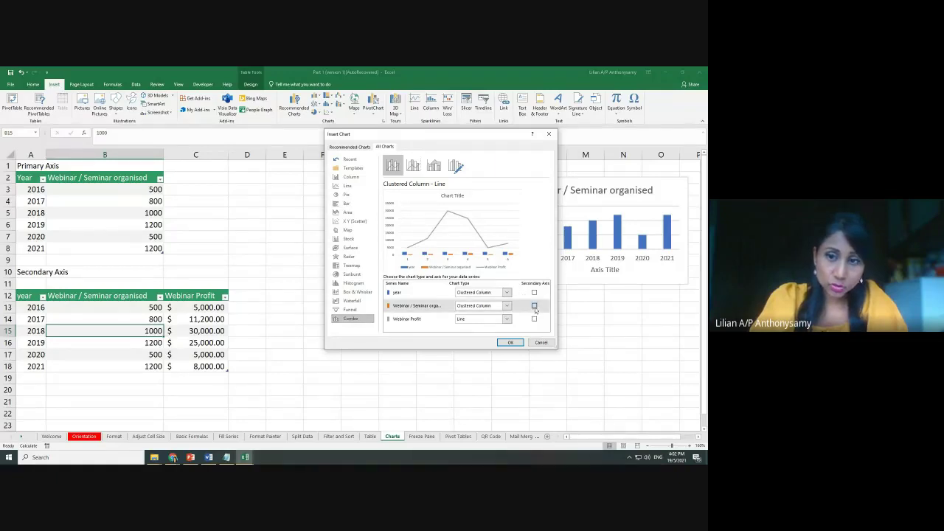
left_click(534, 292)
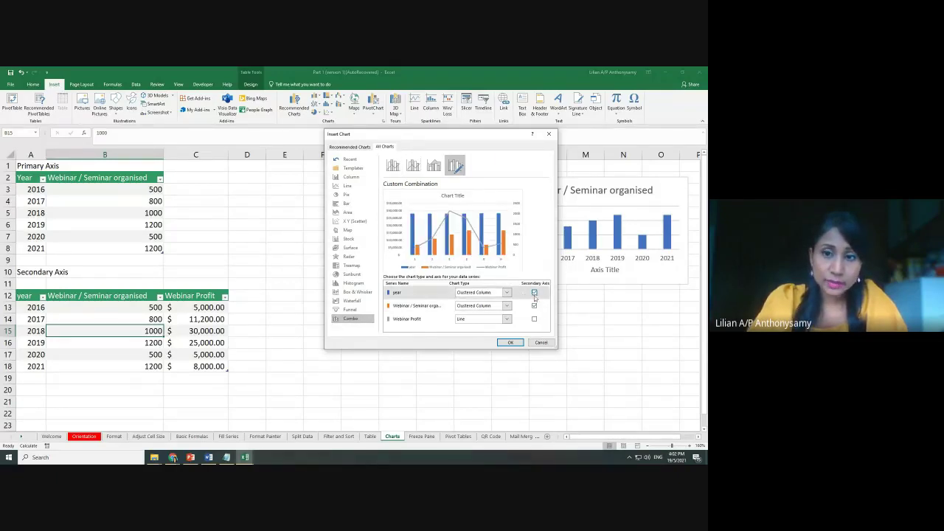
left_click(535, 294)
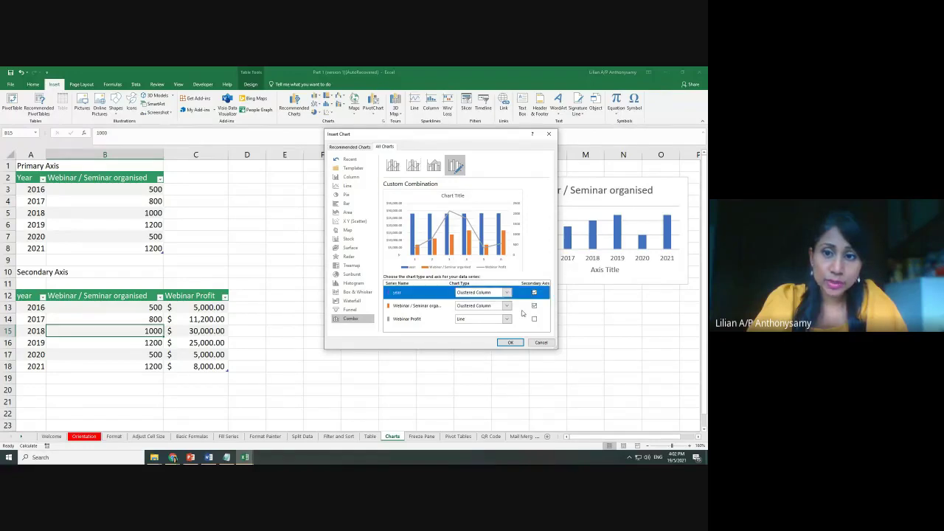
left_click(535, 293)
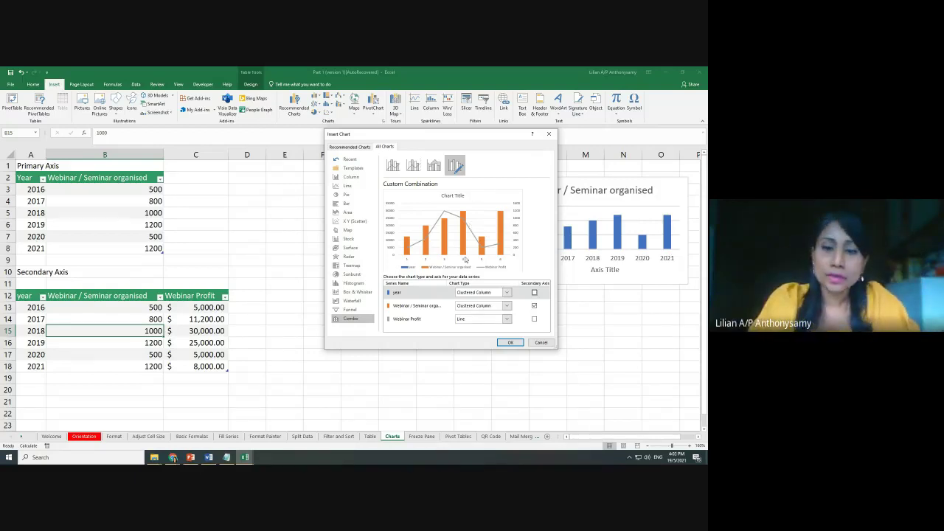
left_click(510, 342)
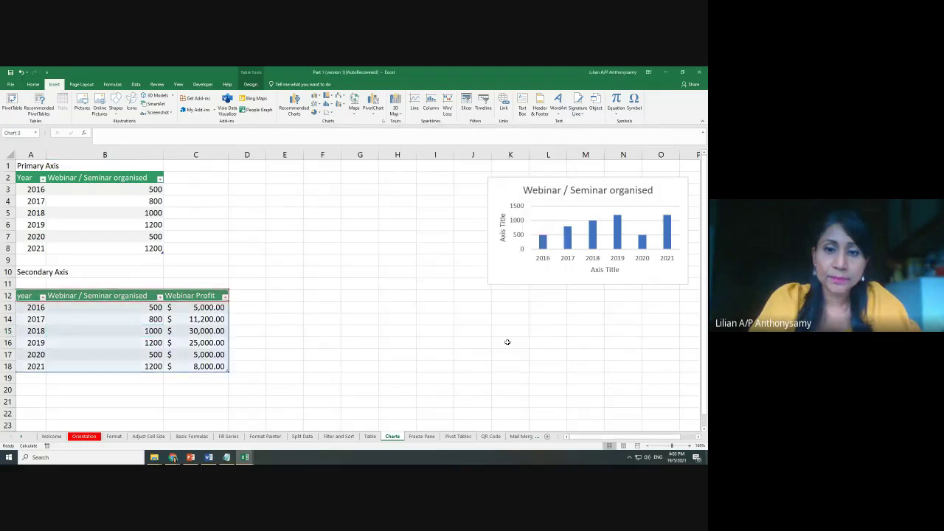
Position the combo chart beside the column chart, then go to the Freeze Pane sheet
left_click_drag(402, 218, 441, 180)
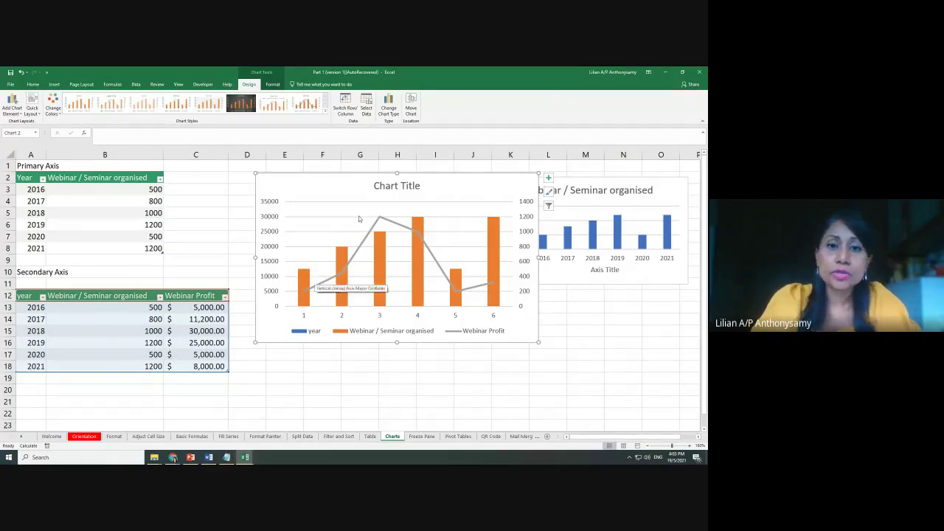
left_click(391, 186)
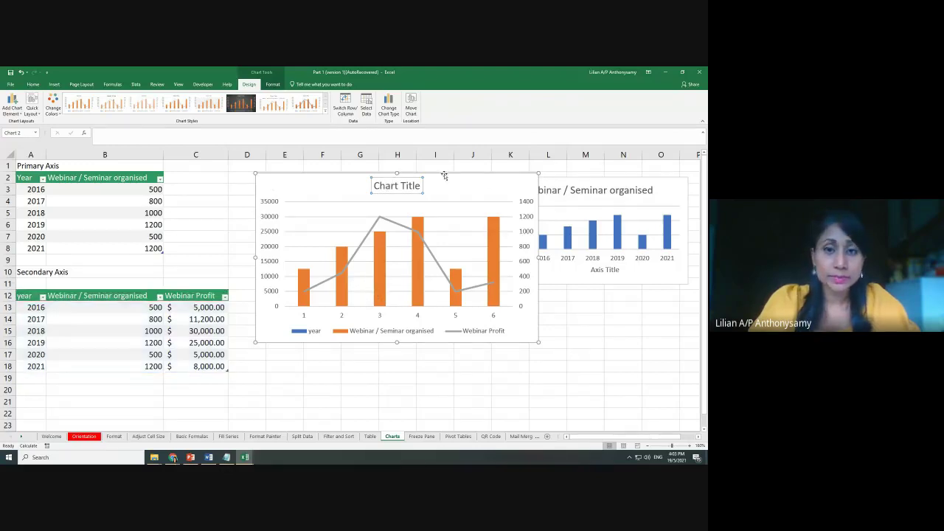
left_click_drag(451, 177, 399, 175)
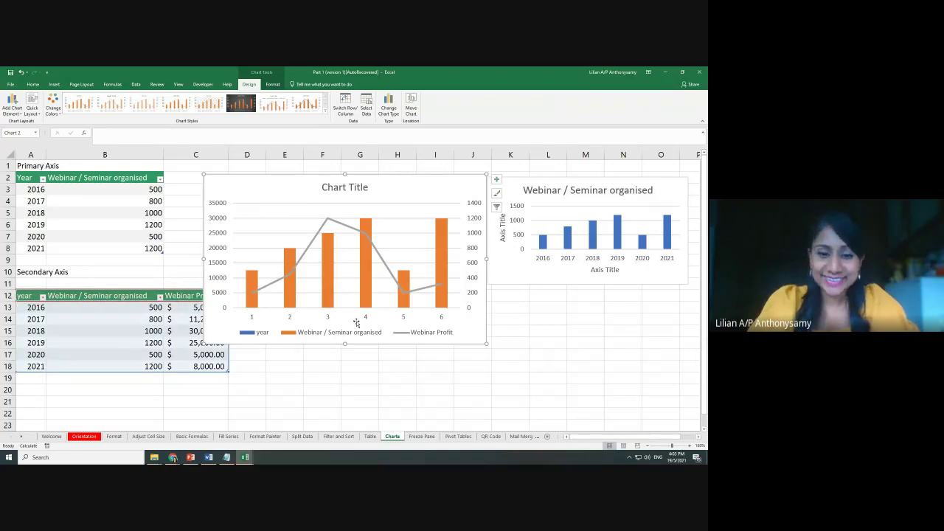
left_click(422, 437)
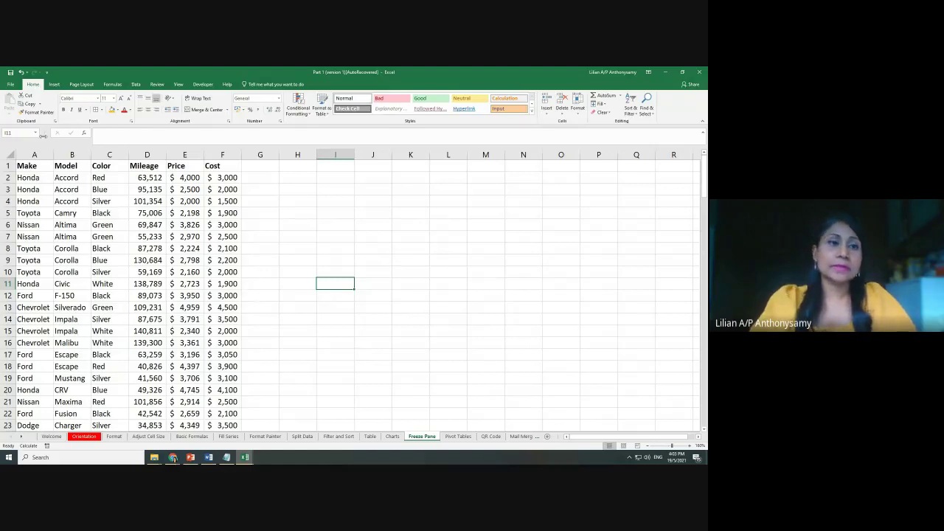
Zoom in on the Freeze Pane car data and click through the Make, Model and Color headers
left_click(26, 166)
left_click(70, 166)
left_click(106, 166)
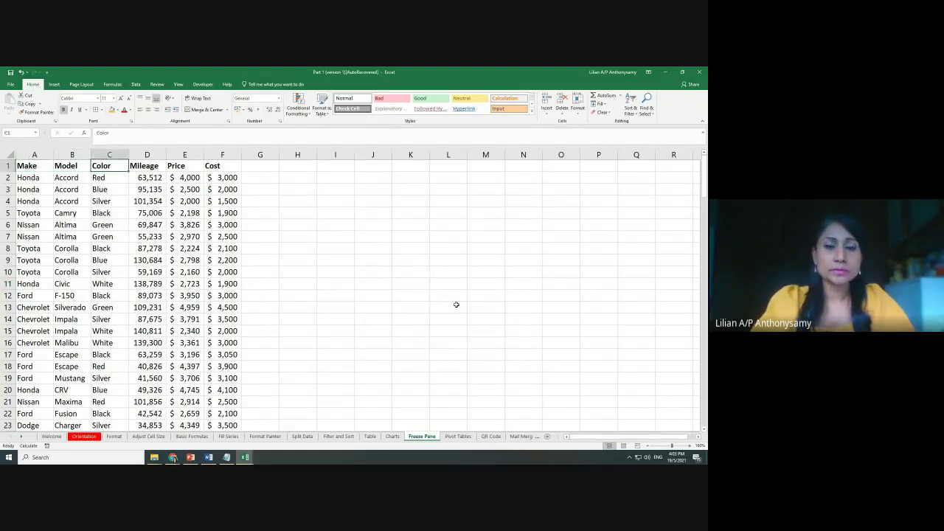
left_click(456, 305)
scroll(498, 325, "up", 5, "ctrl")
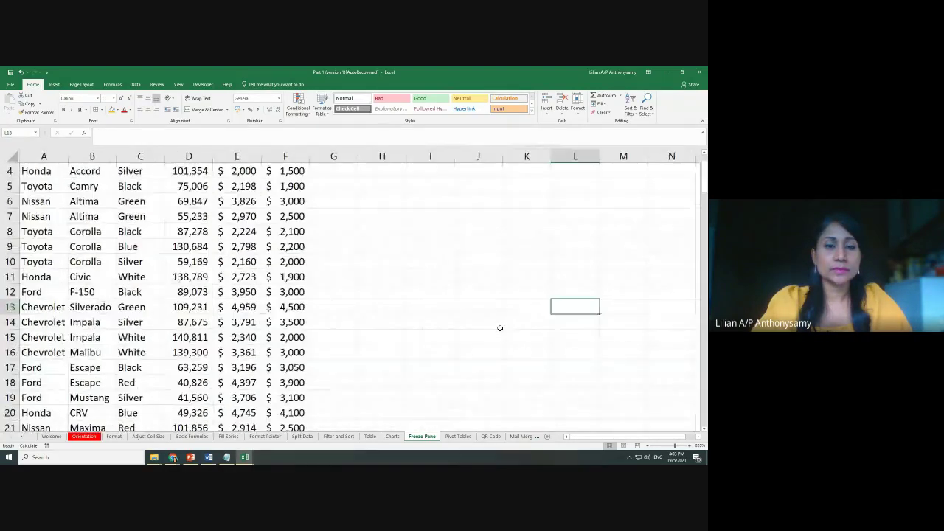
scroll(496, 345, "up", 4, "ctrl")
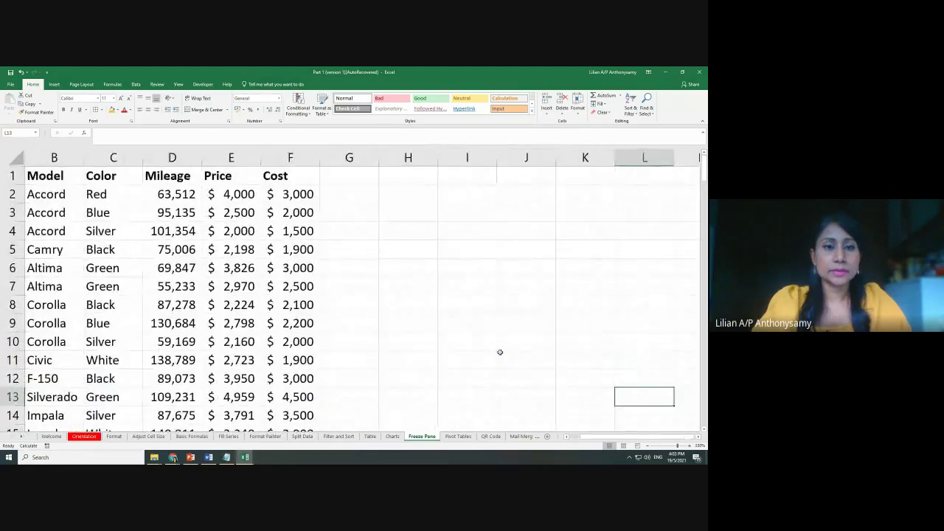
scroll(500, 353, "up", 1, "ctrl")
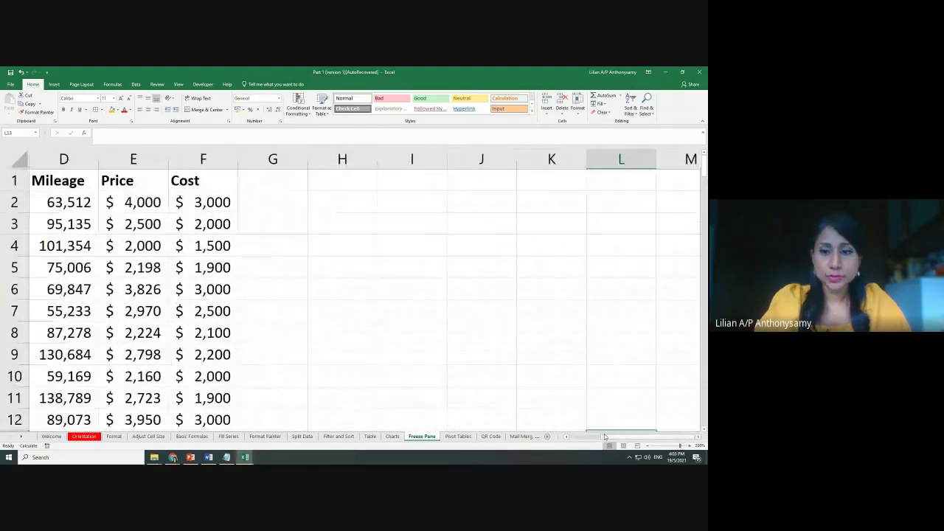
left_click_drag(623, 437, 588, 437)
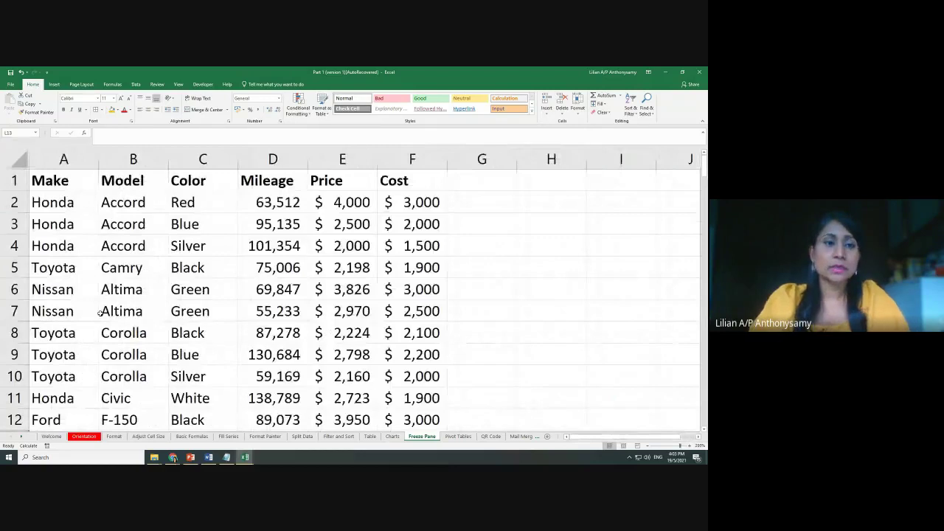
key("ctrl+Home")
key("Right")
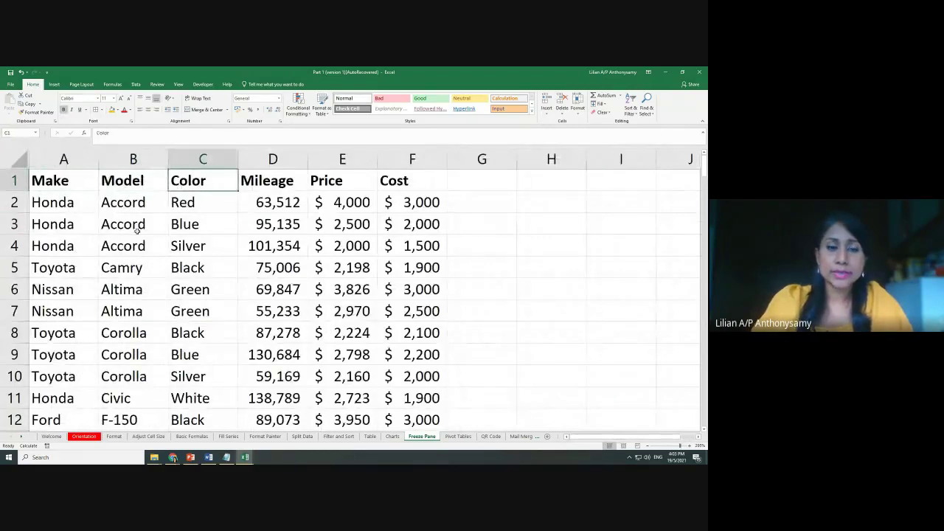
left_click_drag(14, 246, 14, 355)
left_click(413, 310)
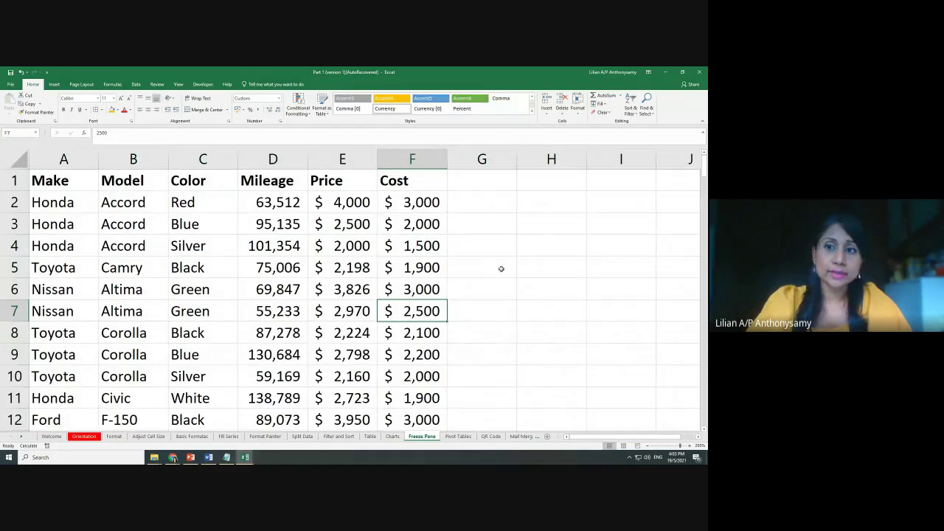
Scroll through the car list, checking Mileage, Price and Cost values down to row 42
scroll(501, 268, "down", 6)
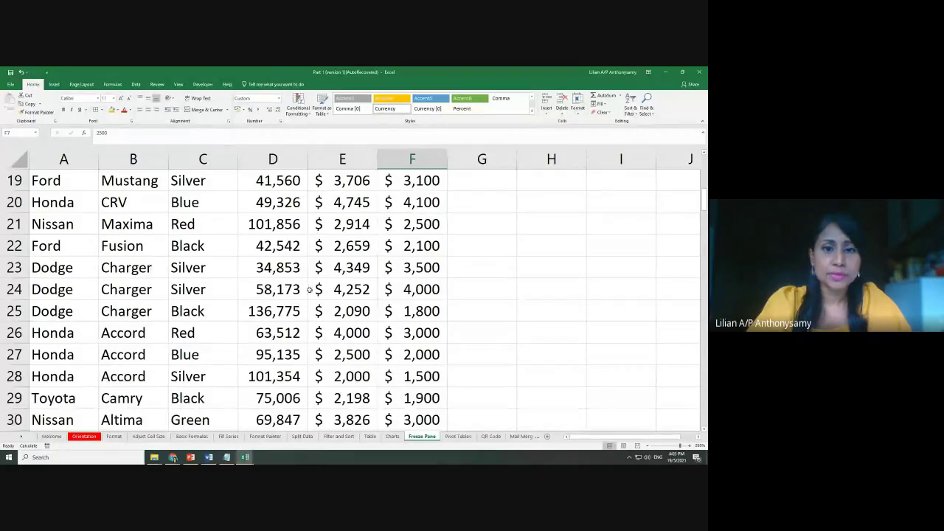
left_click(261, 293)
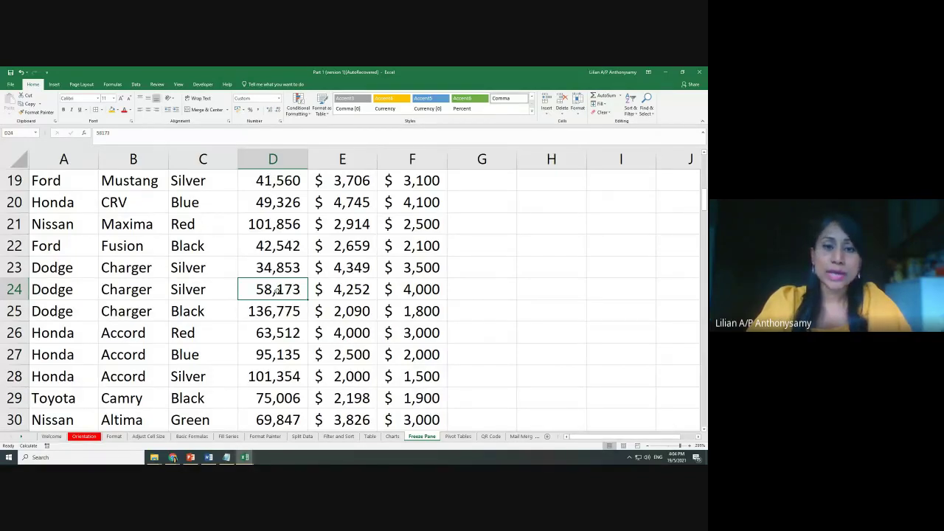
key("ctrl+Up")
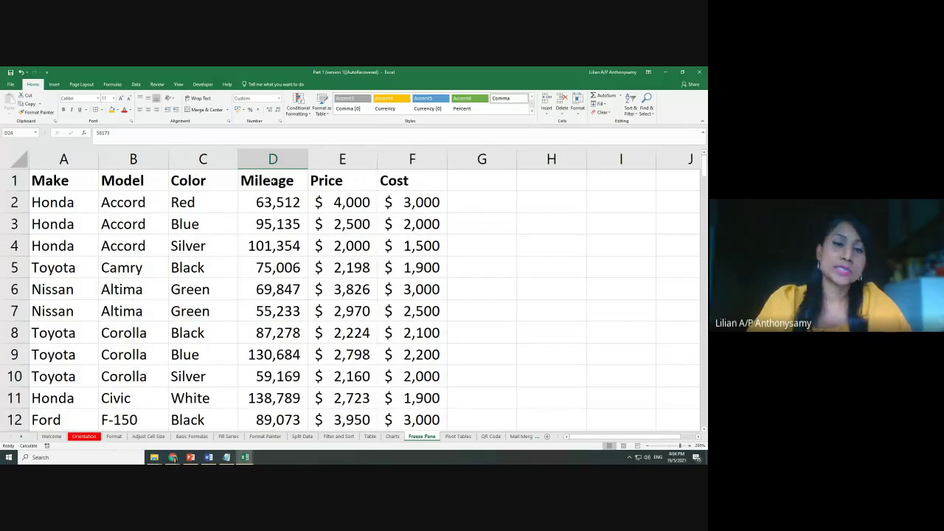
left_click(329, 182)
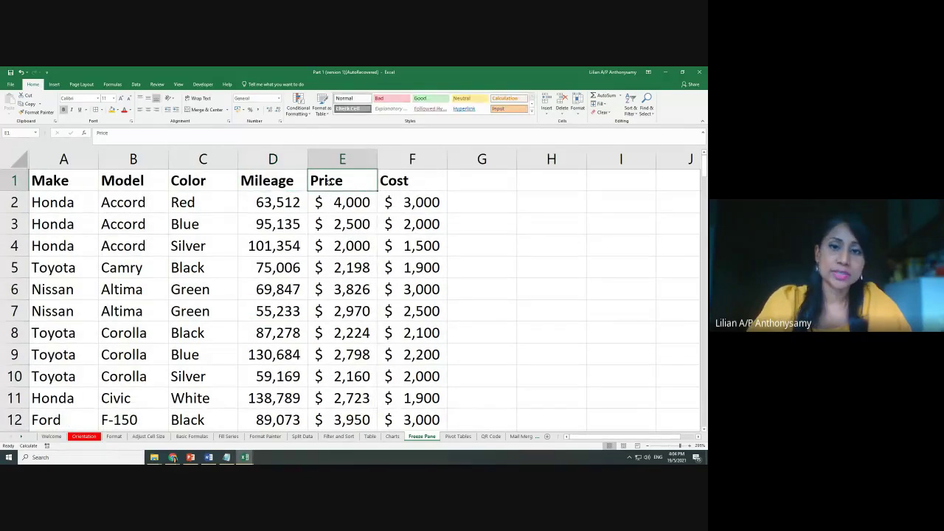
left_click(395, 182)
scroll(416, 267, "down", 11)
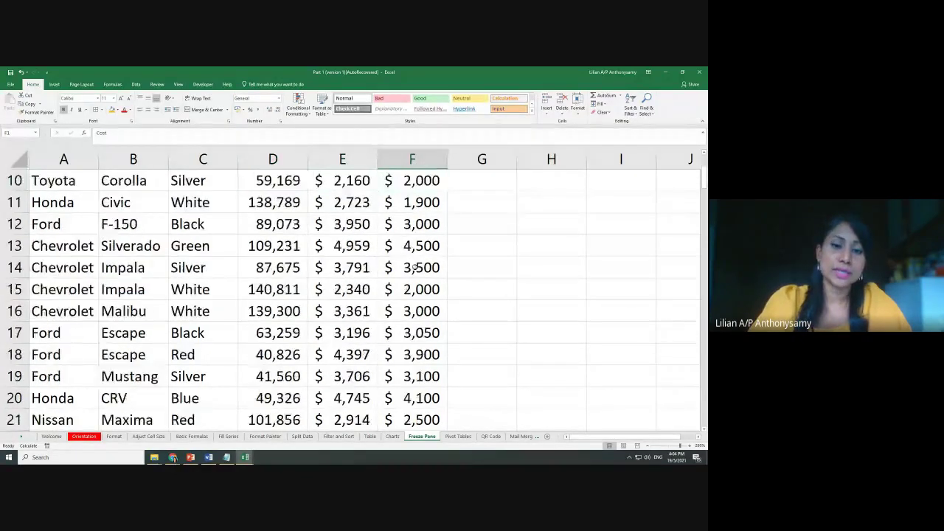
left_click(352, 355)
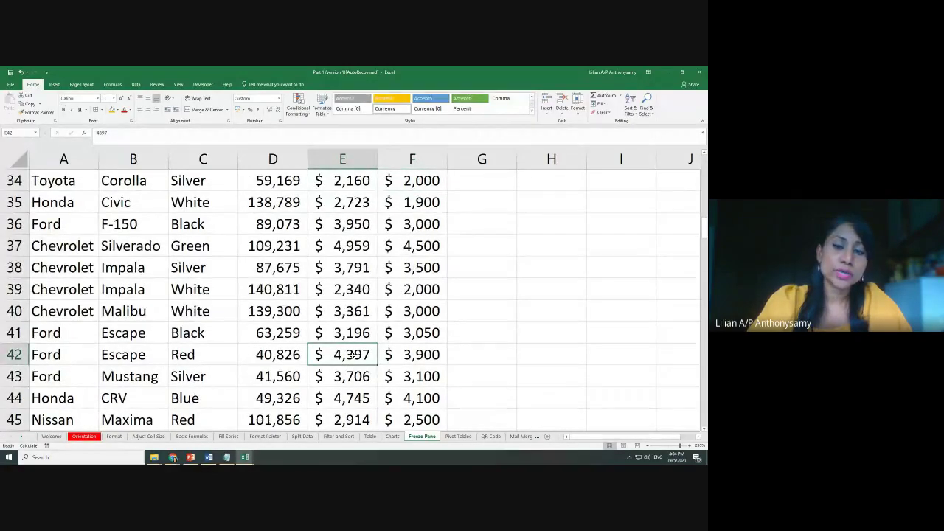
left_click(415, 356)
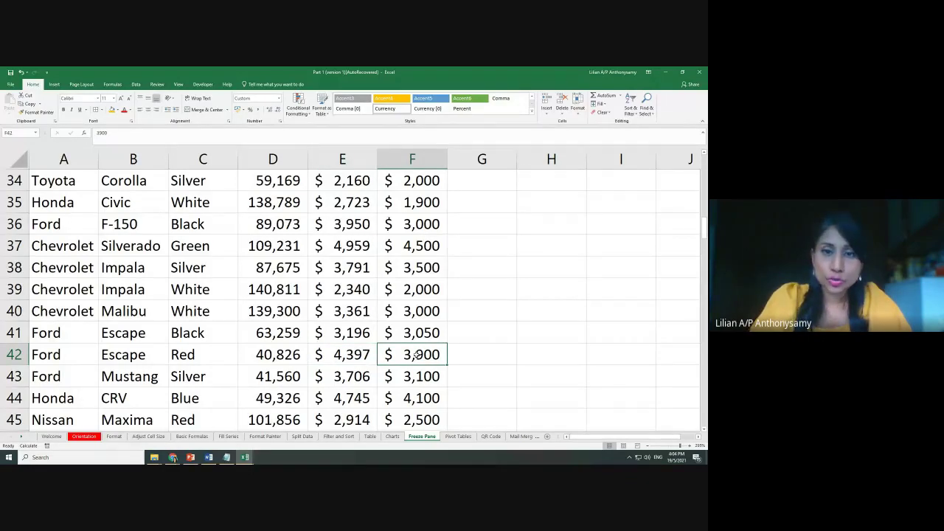
scroll(415, 356, "up", 11)
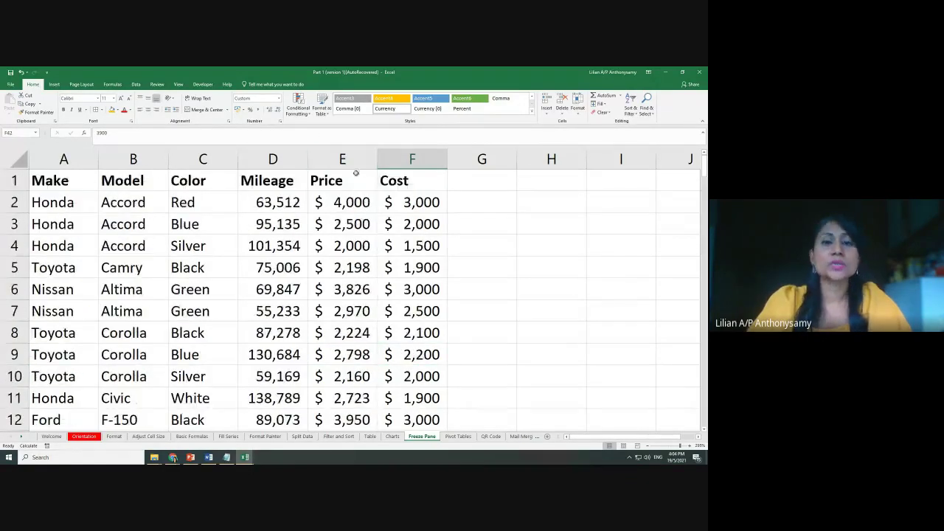
left_click(356, 174)
left_click(420, 174)
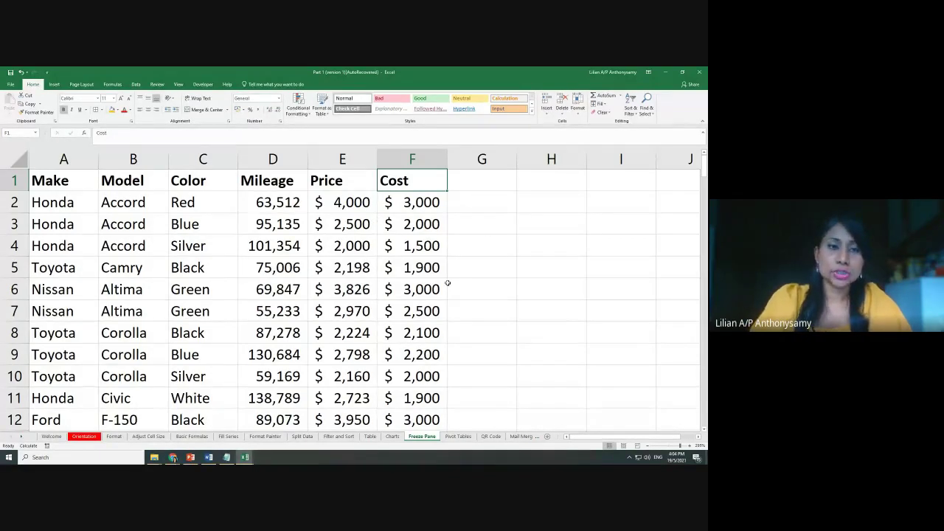
Select the header row 1, then column B, then cell C3
left_click(3, 186)
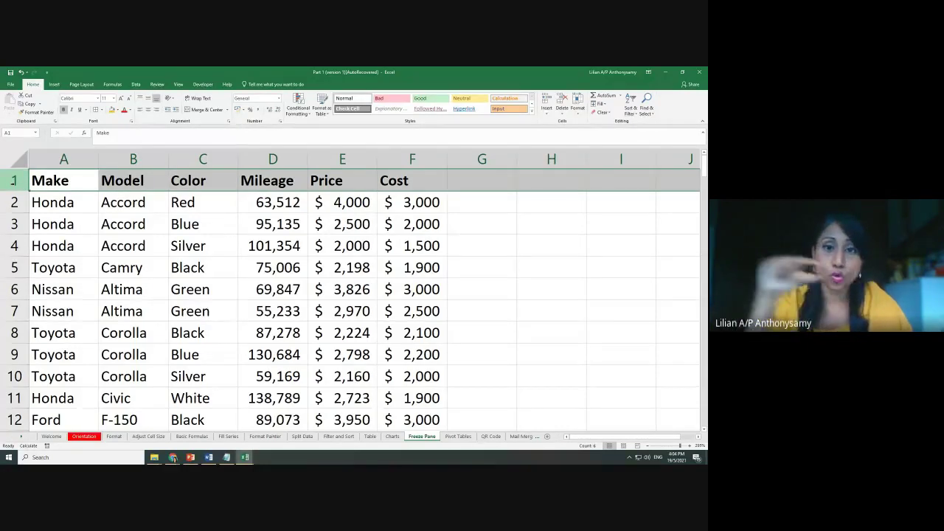
left_click(145, 158)
left_click(205, 225)
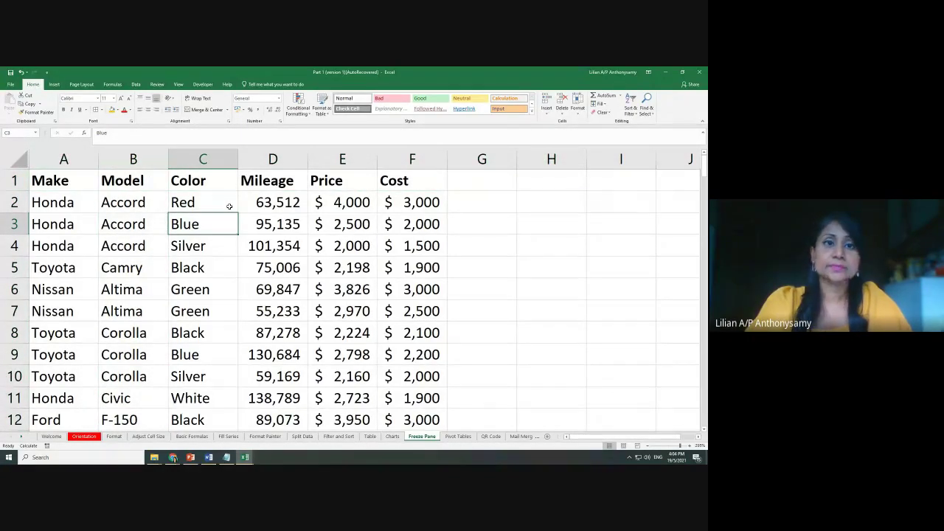
Freeze the top header row of the car table with Freeze Top Row
left_click(178, 84)
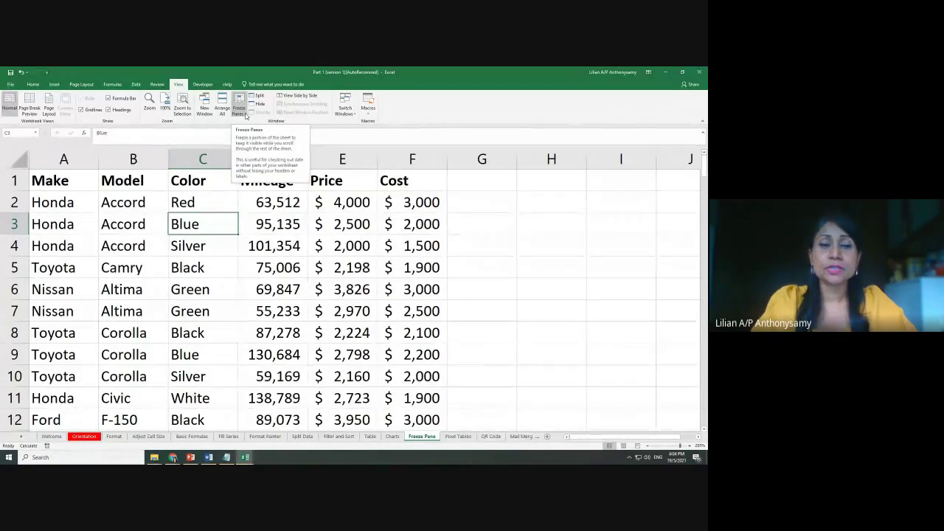
left_click(245, 116)
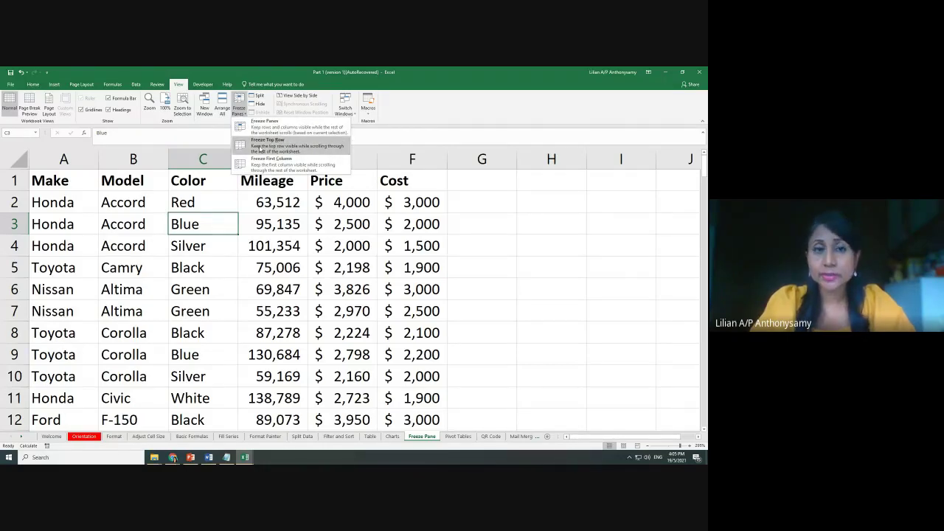
left_click(450, 190)
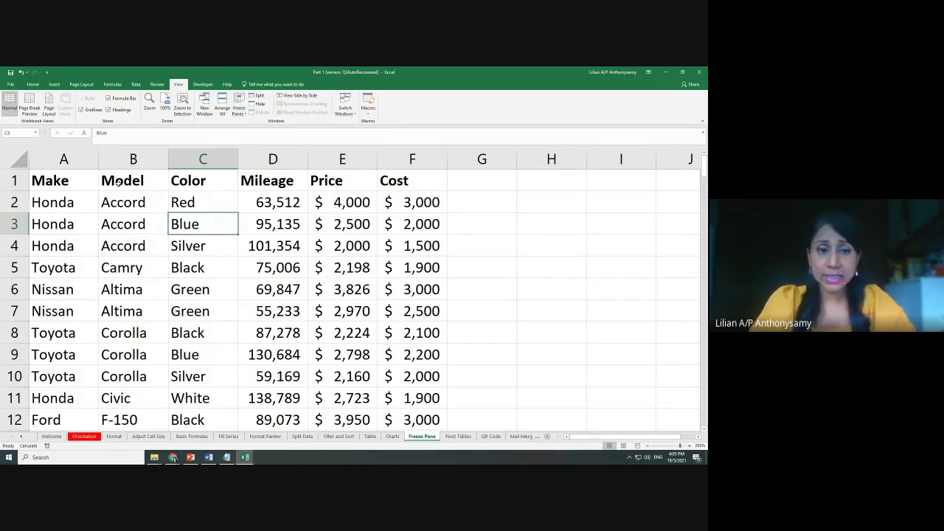
left_click(13, 181)
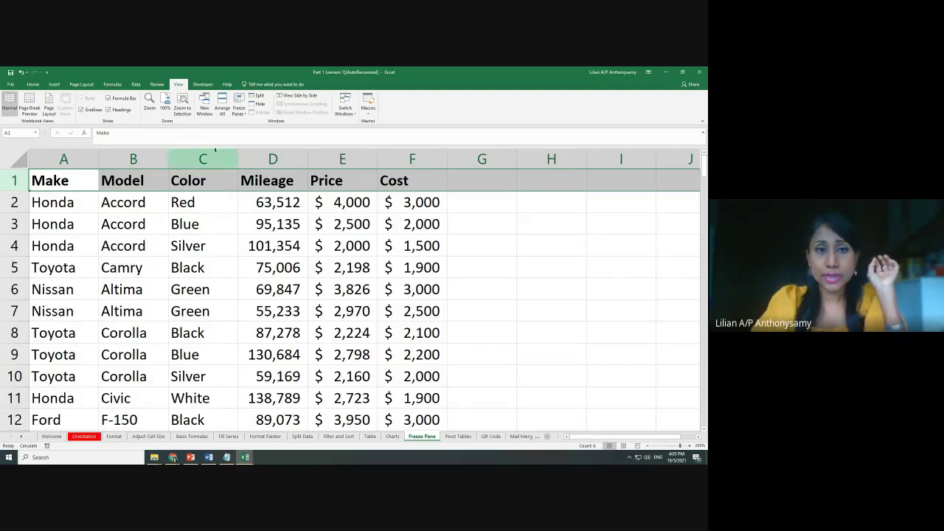
left_click(239, 110)
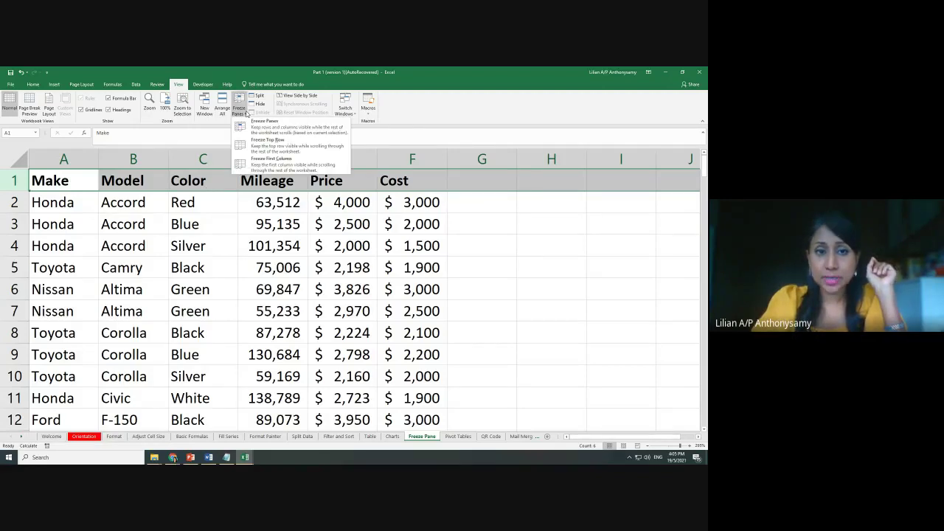
left_click(268, 145)
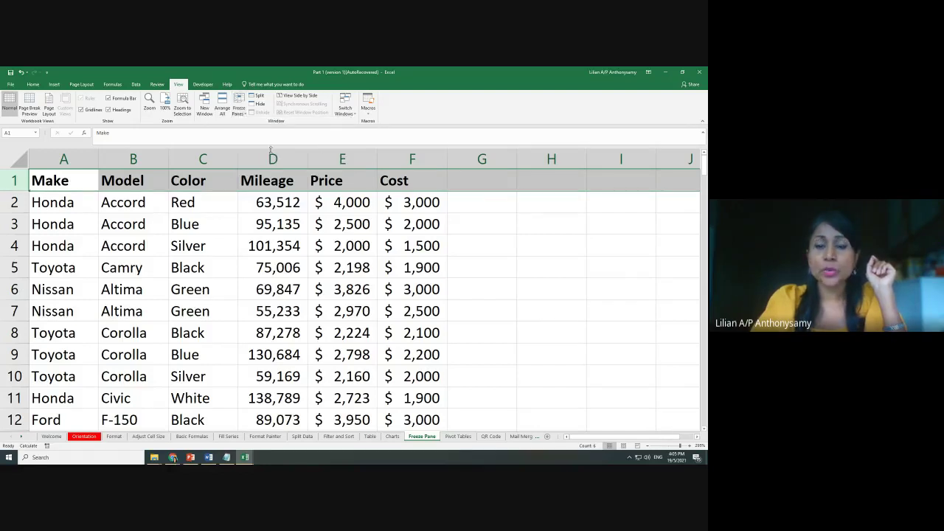
left_click(103, 220)
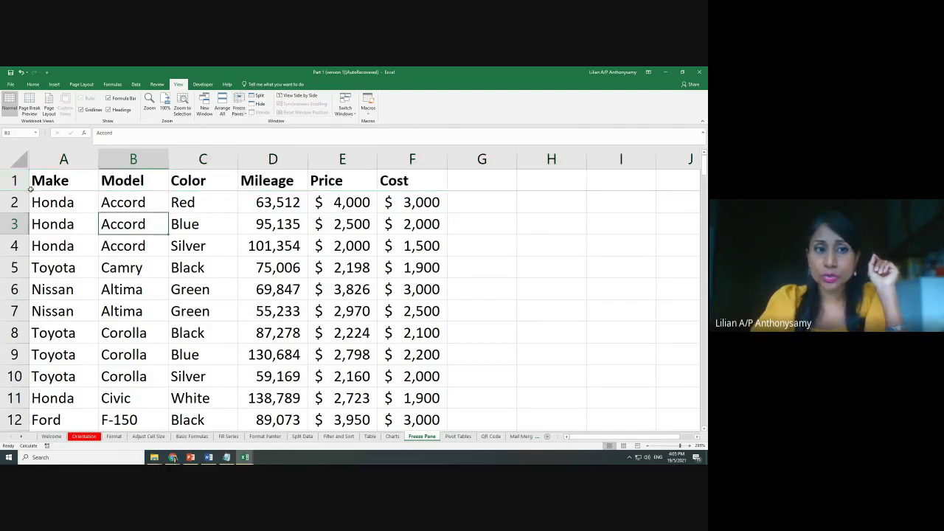
left_click(456, 261)
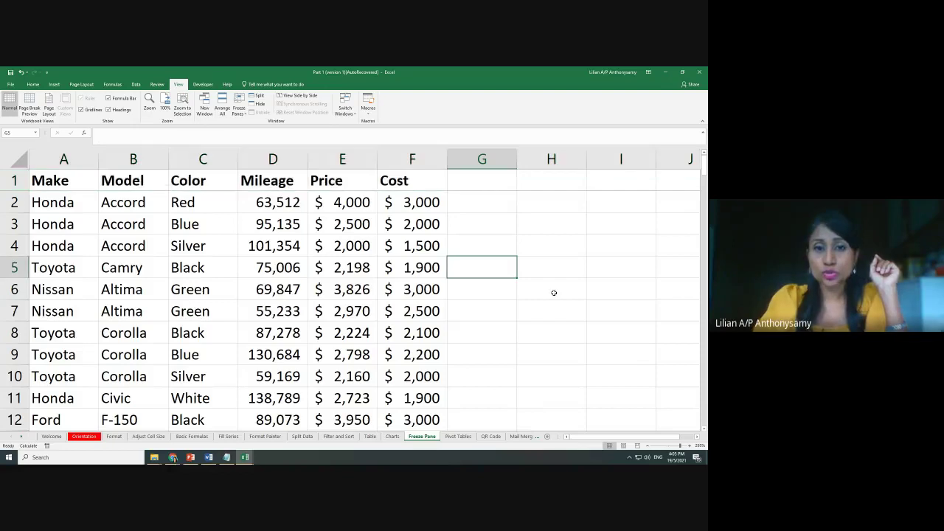
Apply All Borders to the car data in columns A to F
scroll(554, 292, "down", 1)
scroll(554, 293, "down", 6)
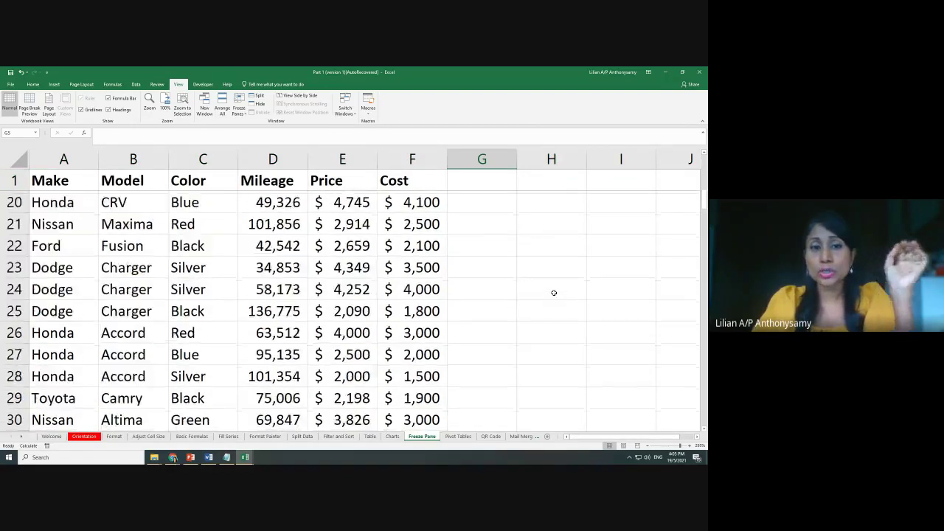
scroll(554, 293, "down", 1)
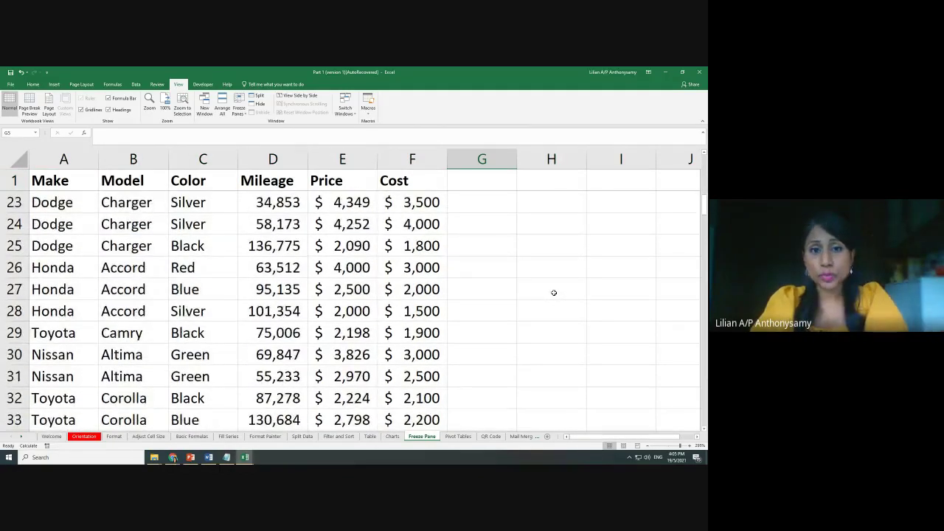
left_click_drag(64, 158, 398, 158)
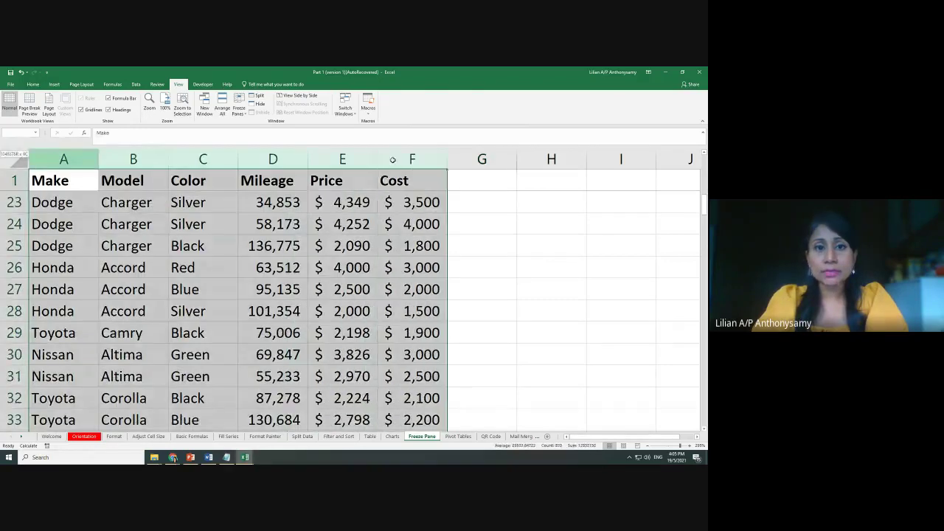
left_click(33, 84)
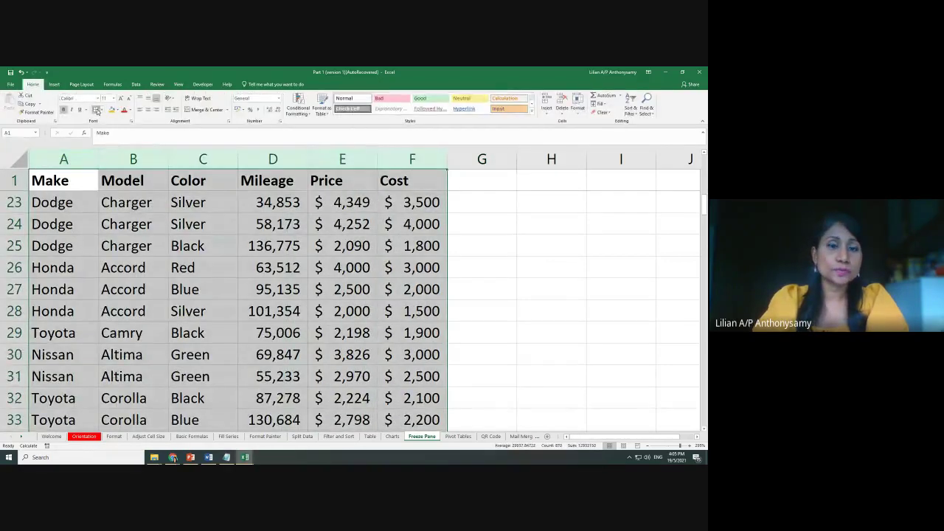
left_click(96, 110)
left_click(537, 339)
Scroll down to check the bordered mileage, price and cost cells in row 48
scroll(529, 331, "down", 7)
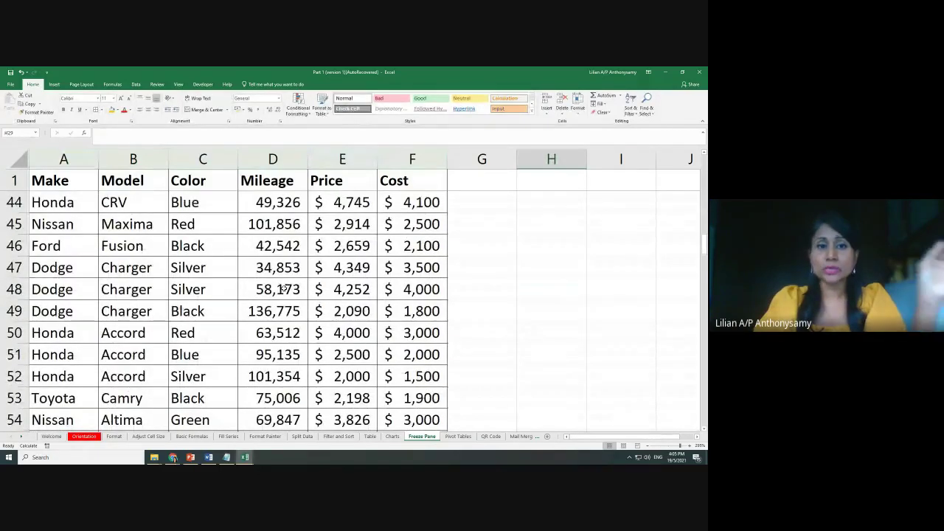
left_click(283, 292)
left_click(327, 291)
left_click(400, 290)
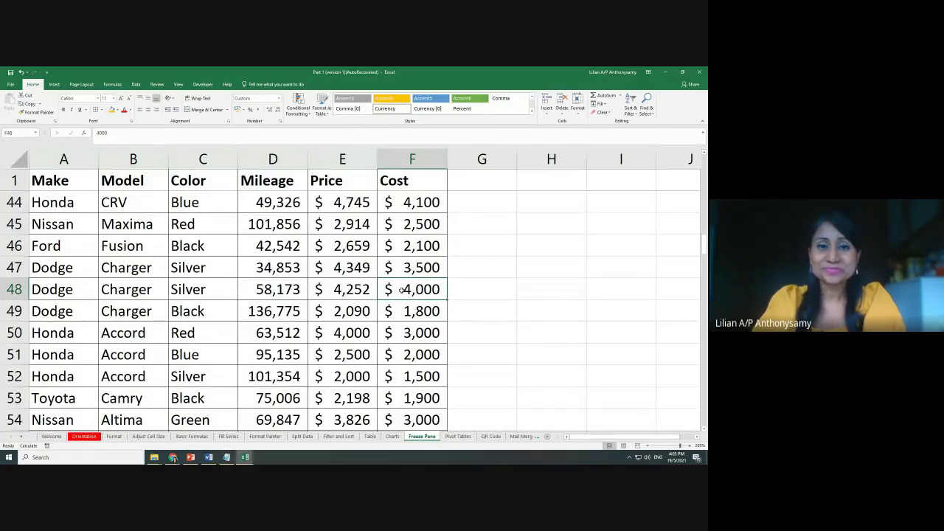
scroll(401, 290, "up", 14)
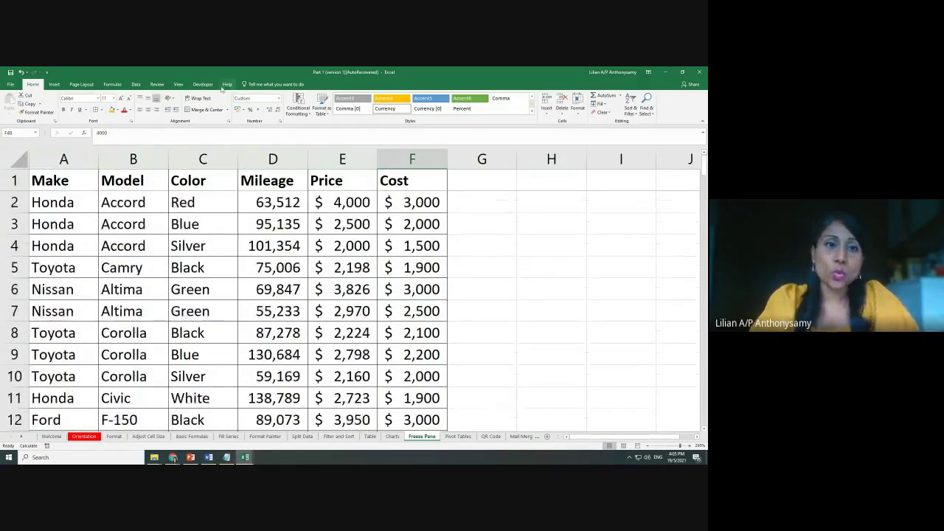
Unfreeze the header row on the Freeze Pane sheet
left_click(178, 84)
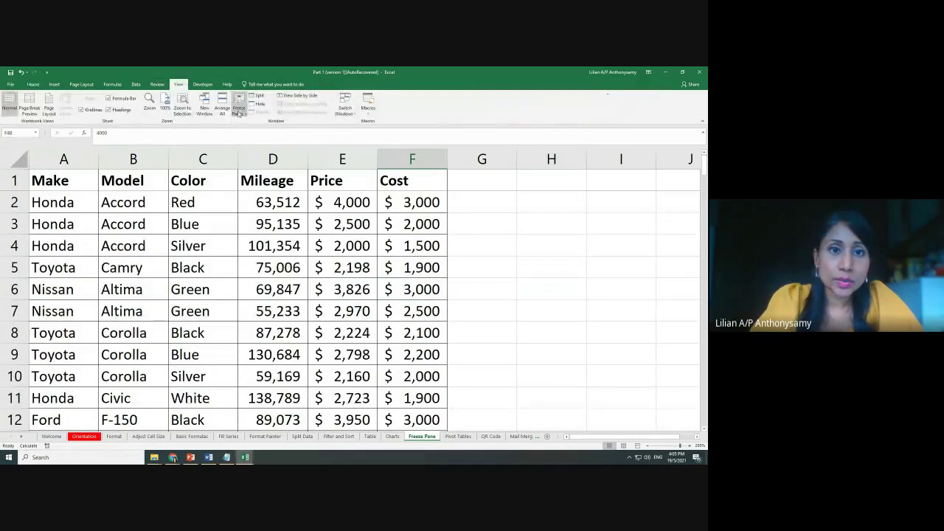
left_click(239, 105)
left_click(261, 129)
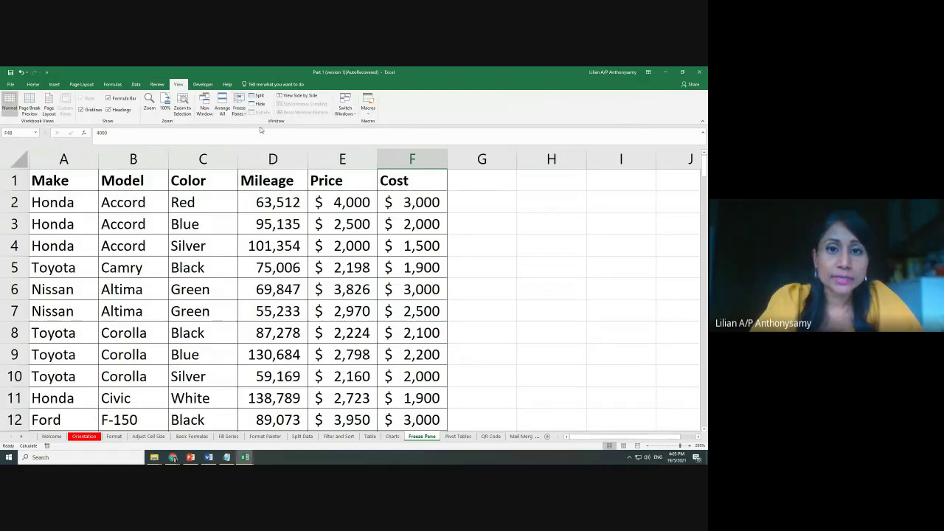
left_click(482, 243)
left_click(239, 109)
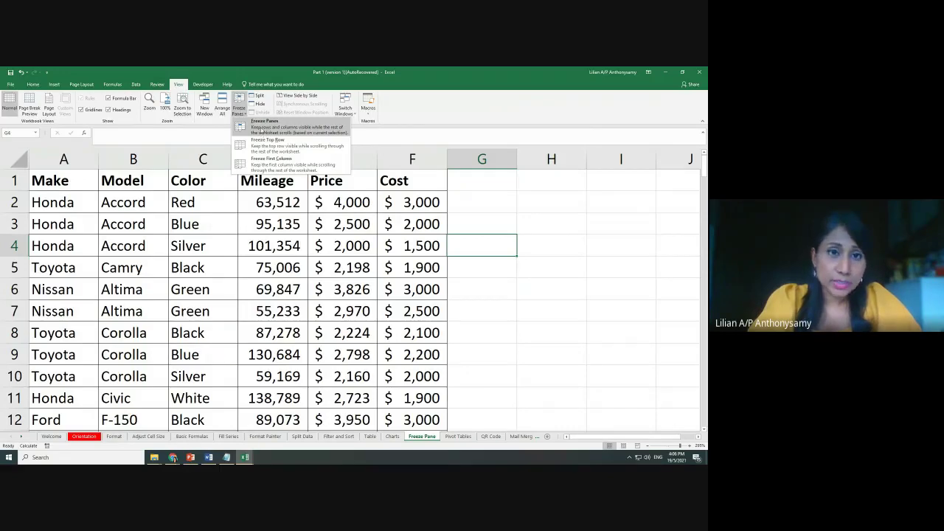
left_click(512, 268)
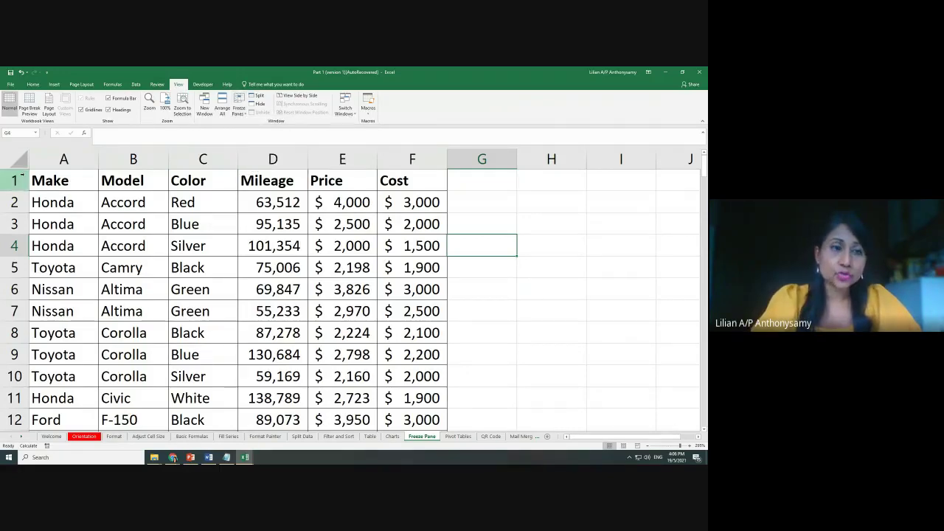
Insert two blank rows above the car table headers and select them
right_click(14, 181)
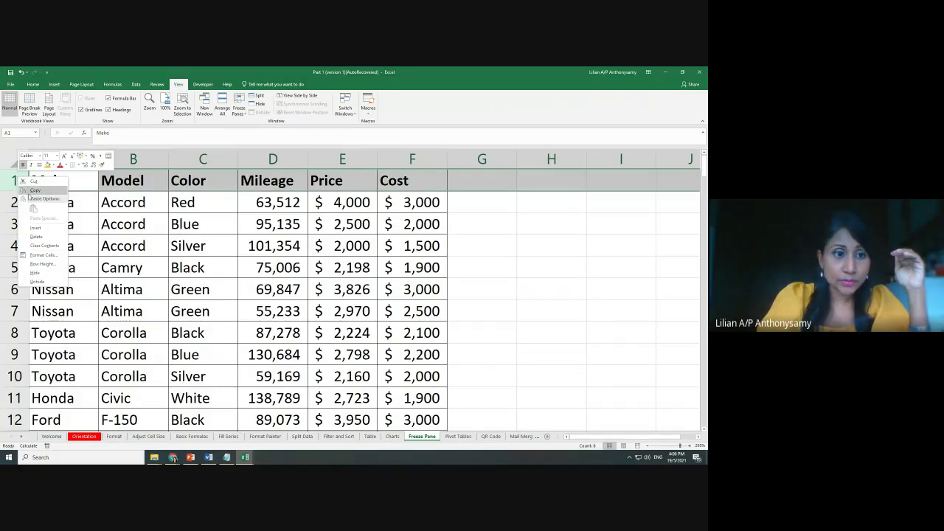
key("Escape")
right_click(18, 178)
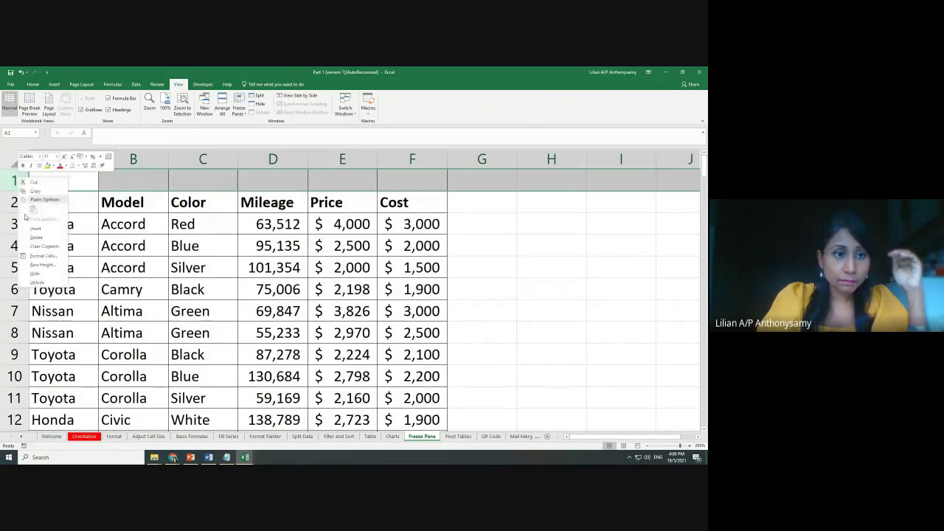
left_click(30, 230)
left_click(120, 264)
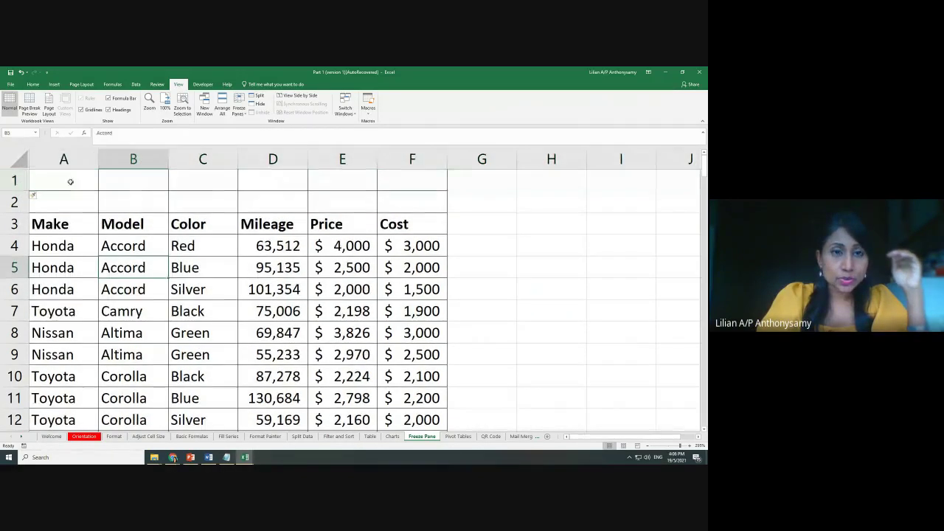
left_click_drag(69, 179, 396, 193)
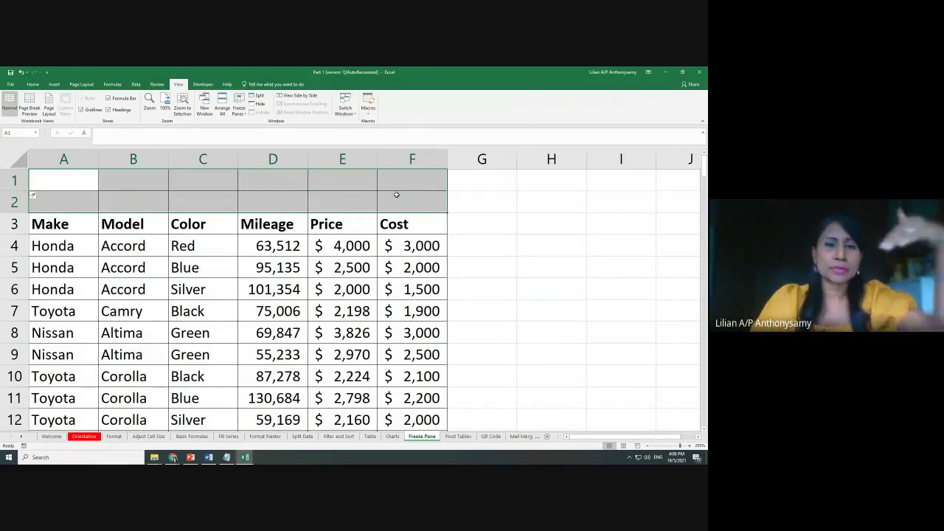
Delete the two empty rows so the Make–Cost headers return to row 1
left_click(239, 107)
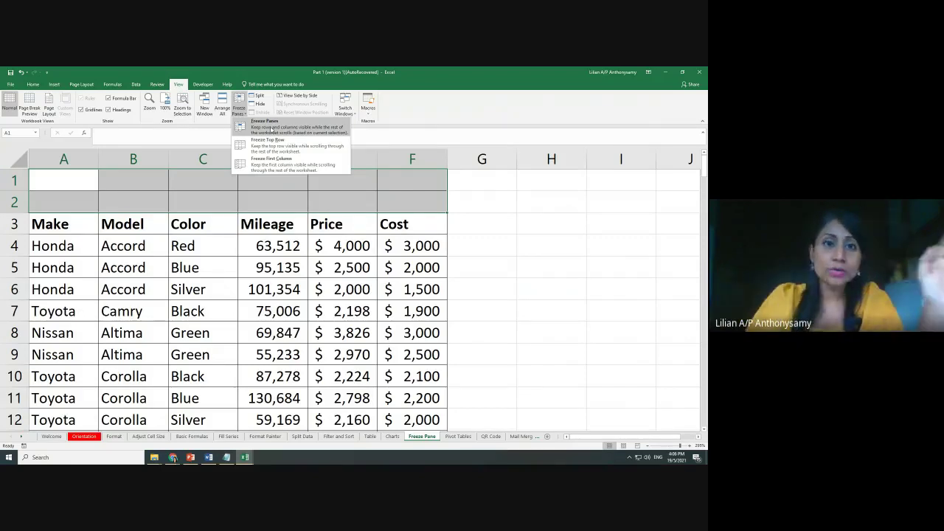
left_click(271, 131)
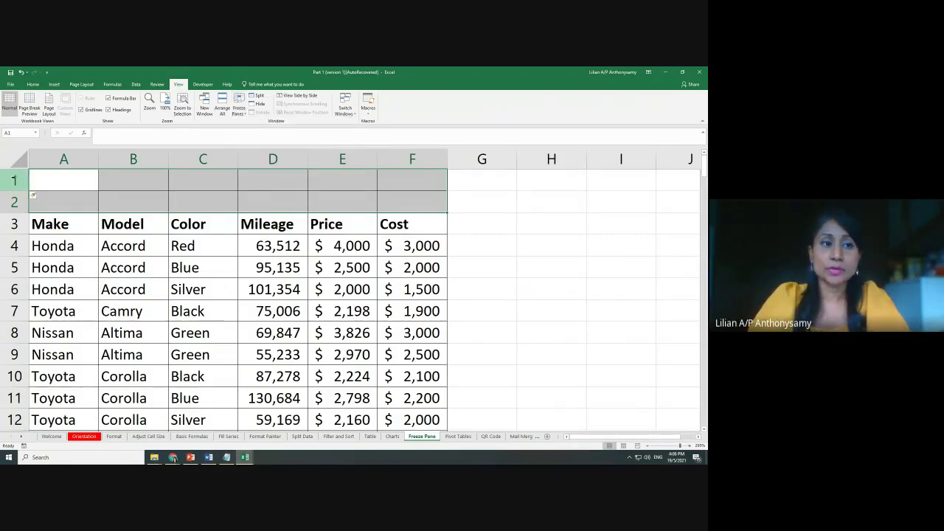
right_click(13, 179)
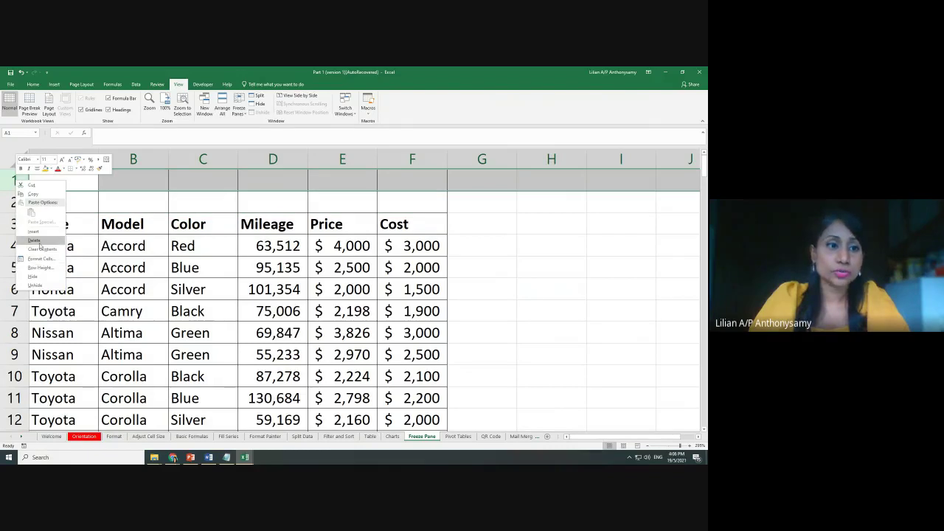
left_click(39, 242)
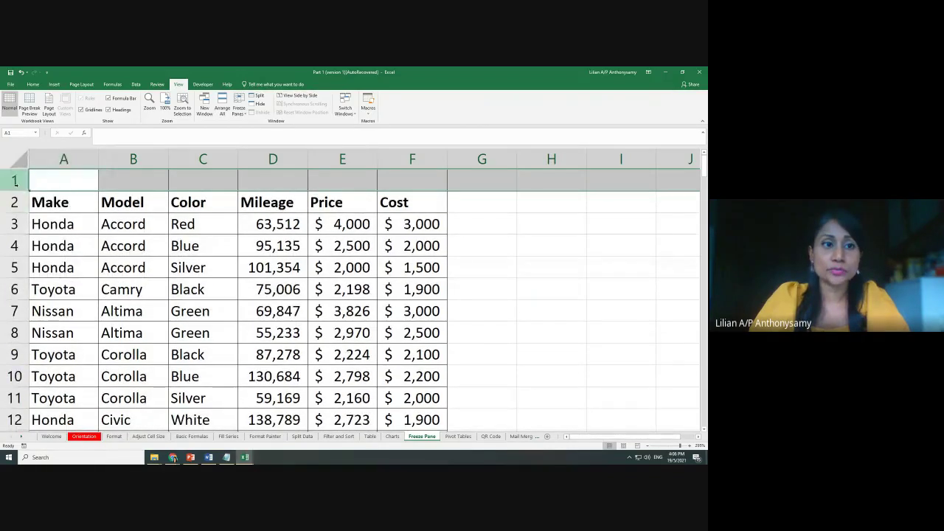
right_click(21, 185)
left_click(40, 245)
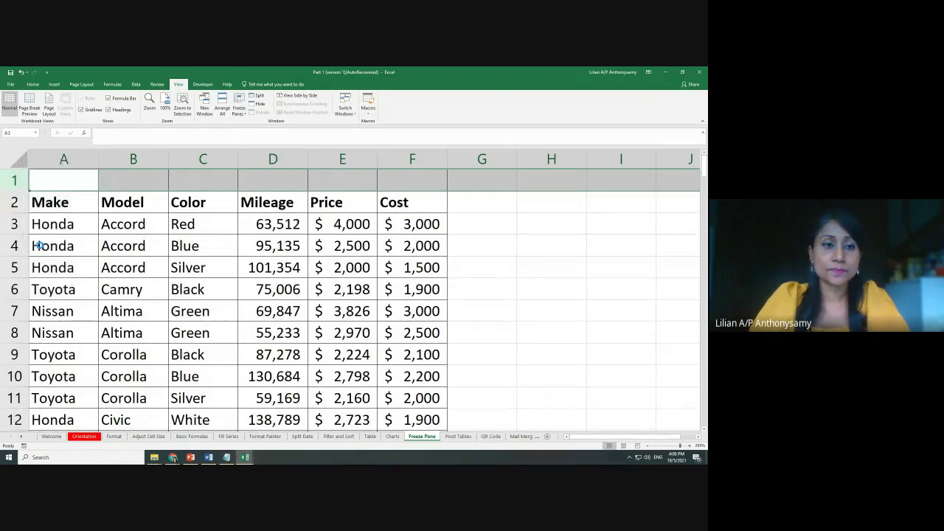
Freeze the top row again and scroll down to confirm the header stays visible
left_click(238, 111)
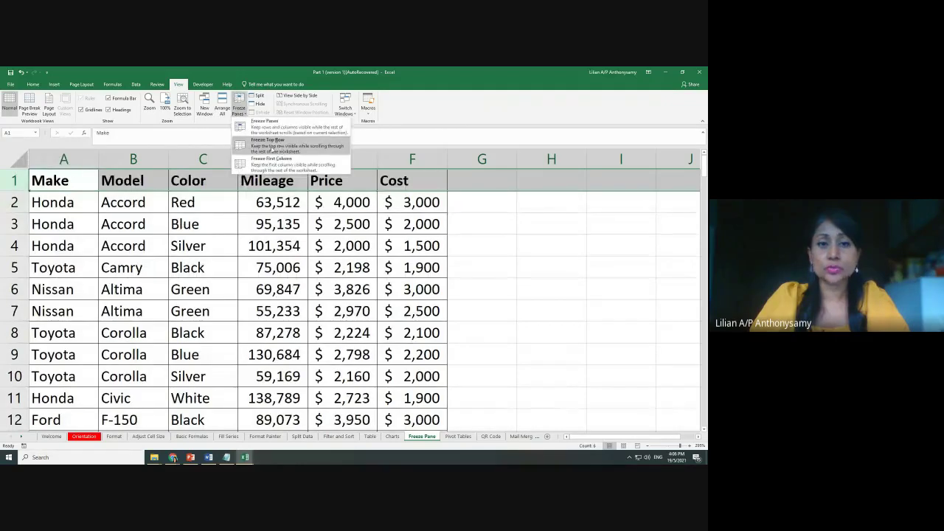
left_click(288, 147)
left_click(387, 264)
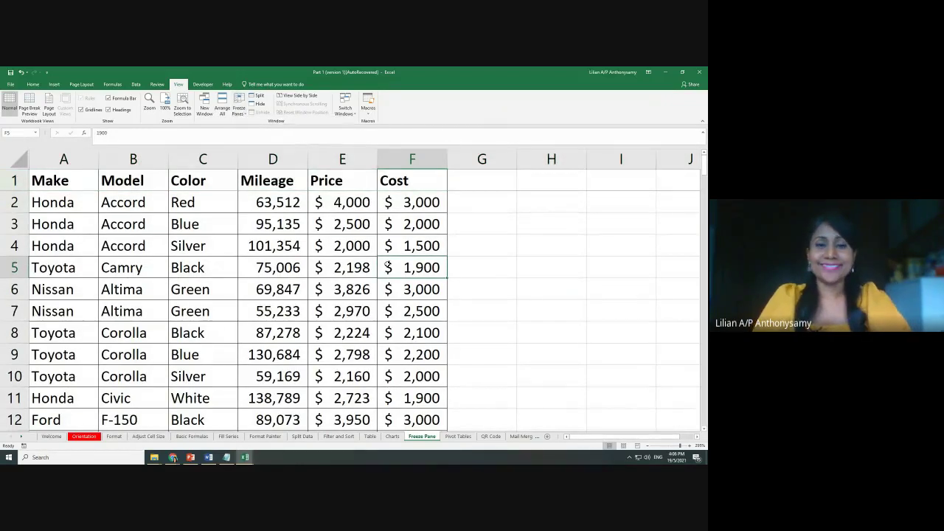
scroll(387, 265, "down", 6)
scroll(387, 266, "up", 6)
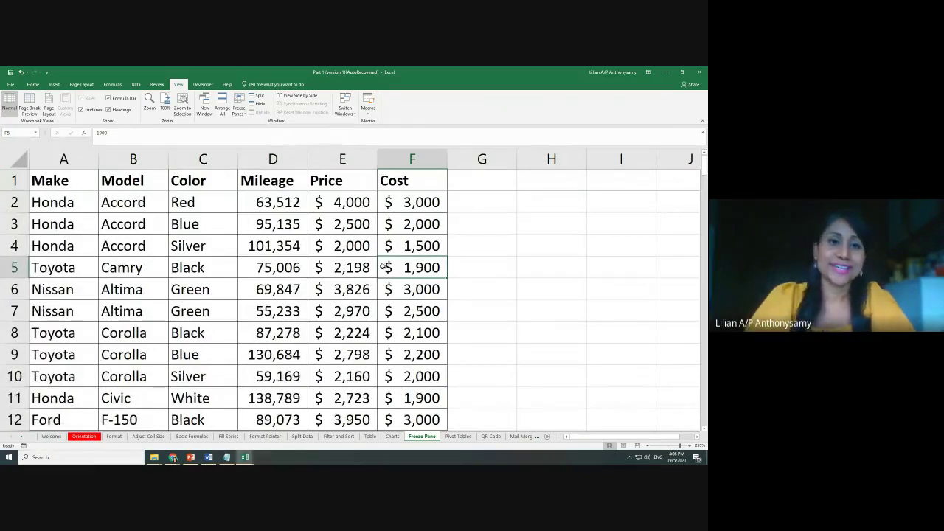
left_click(239, 103)
left_click(518, 259)
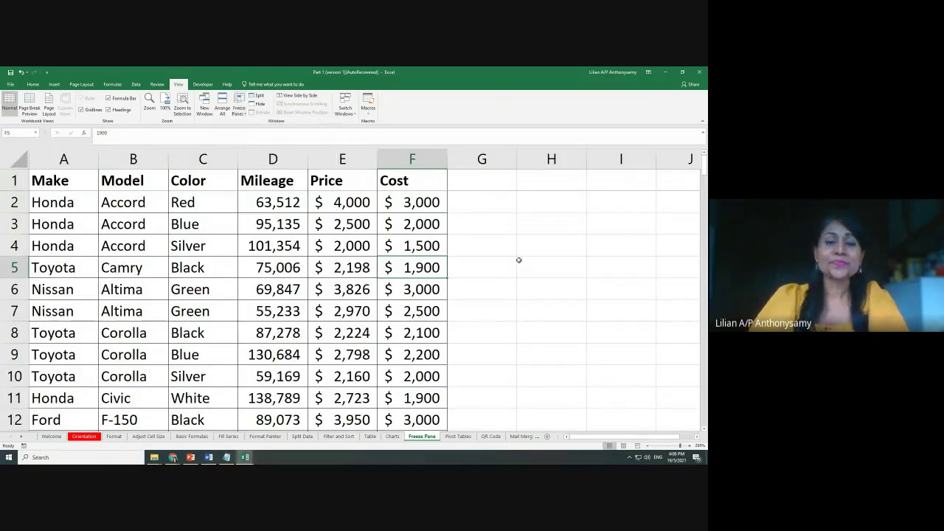
scroll(491, 251, "down", 4)
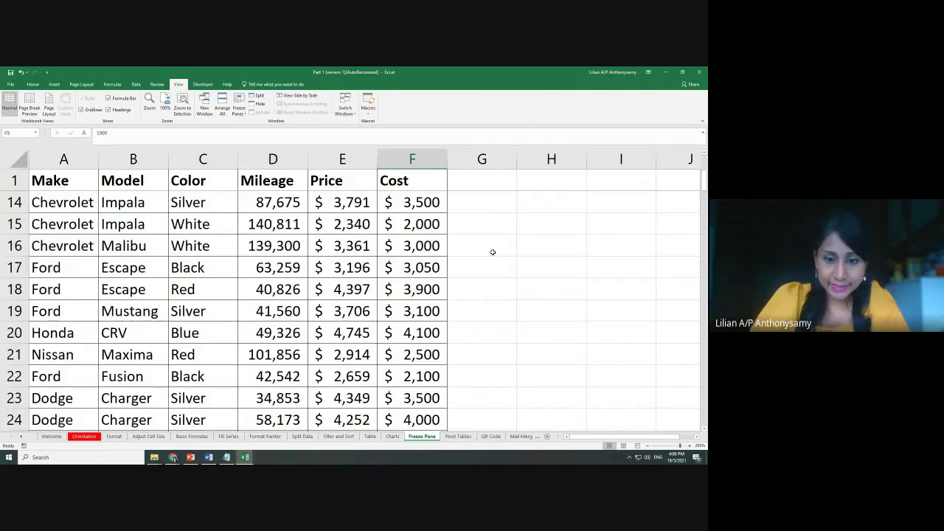
Go to the Pivot Tables sheet and drag-select the car data from F25 up to A1
left_click(451, 438)
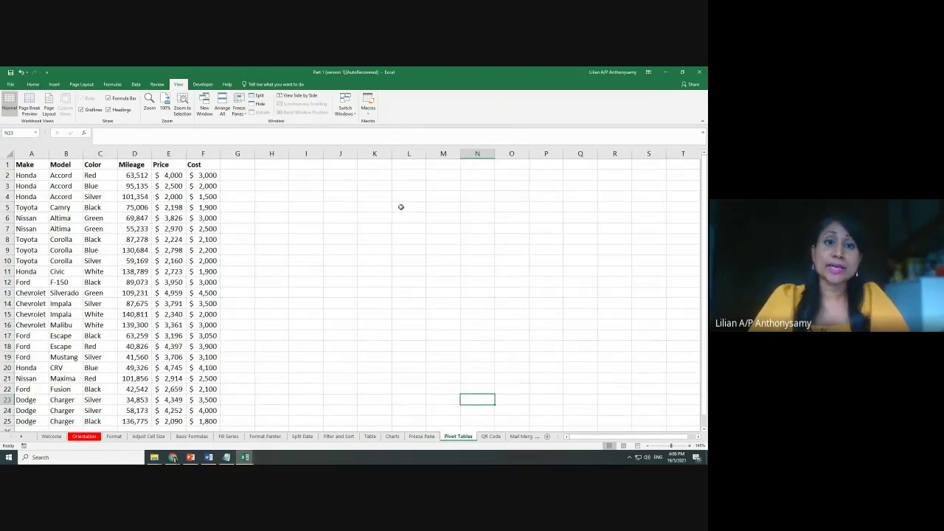
scroll(401, 207, "down", 3)
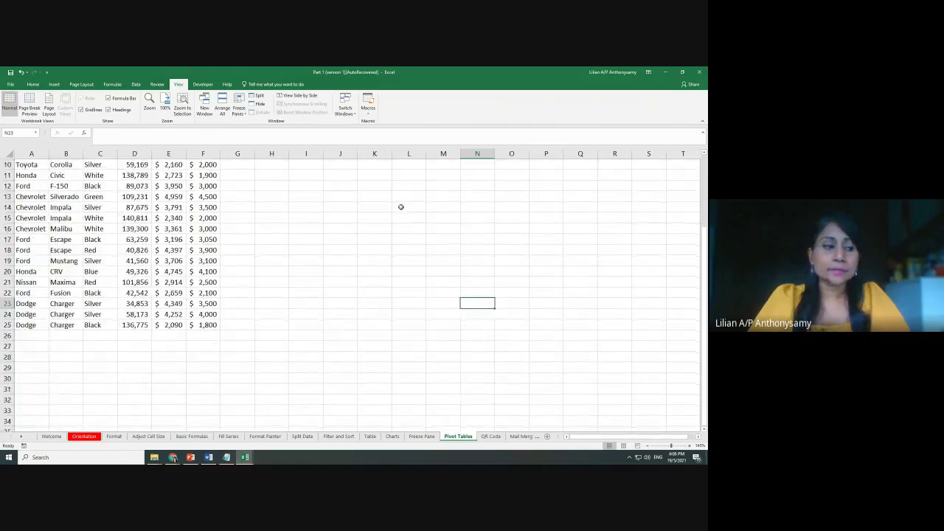
scroll(400, 206, "up", 3)
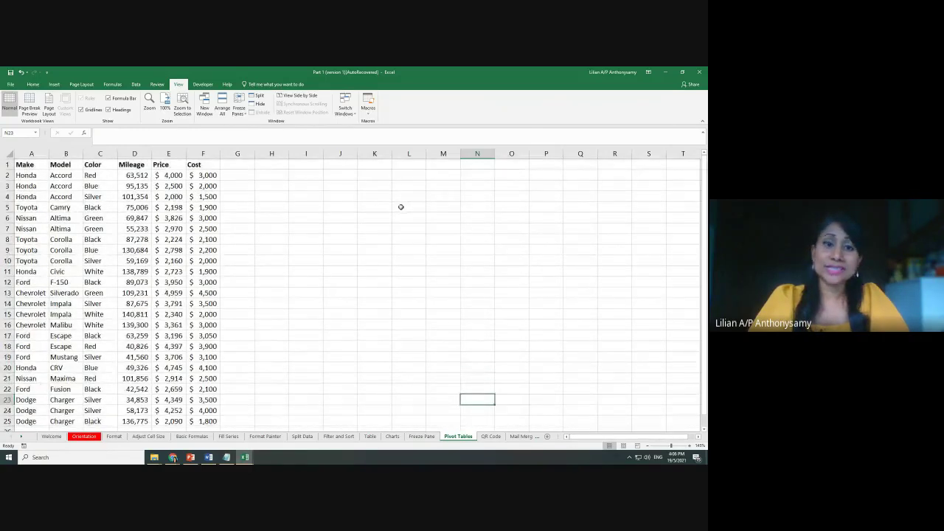
scroll(249, 289, "down", 2)
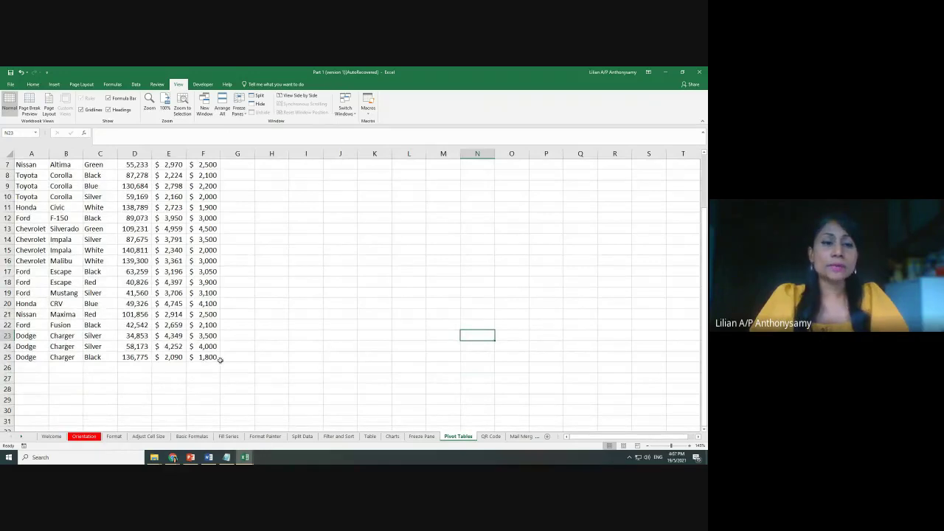
left_click_drag(218, 360, 1, 90)
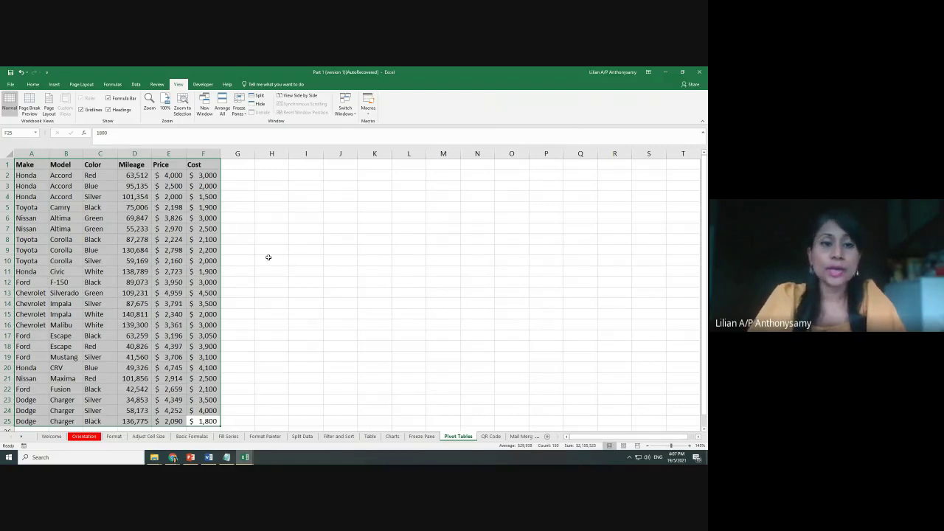
Show the Insert tab commands and reselect the car data A1:F25 from the bottom up
left_click(54, 85)
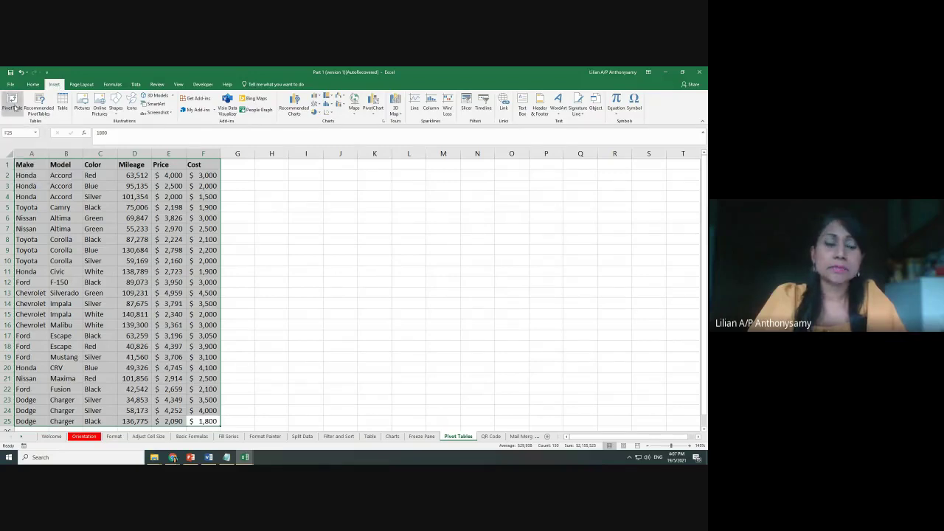
left_click(231, 292)
left_click_drag(214, 425, 7, 156)
scroll(231, 306, "down", 1)
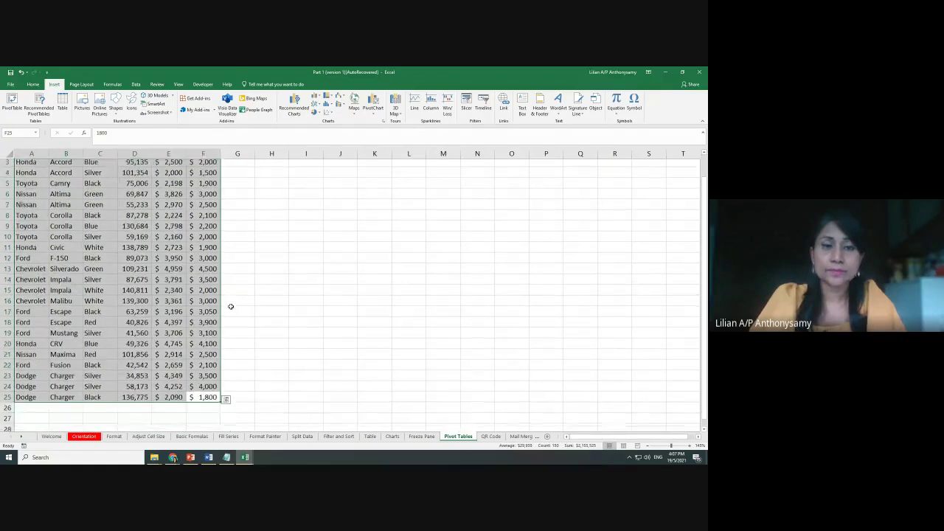
scroll(231, 306, "up", 1)
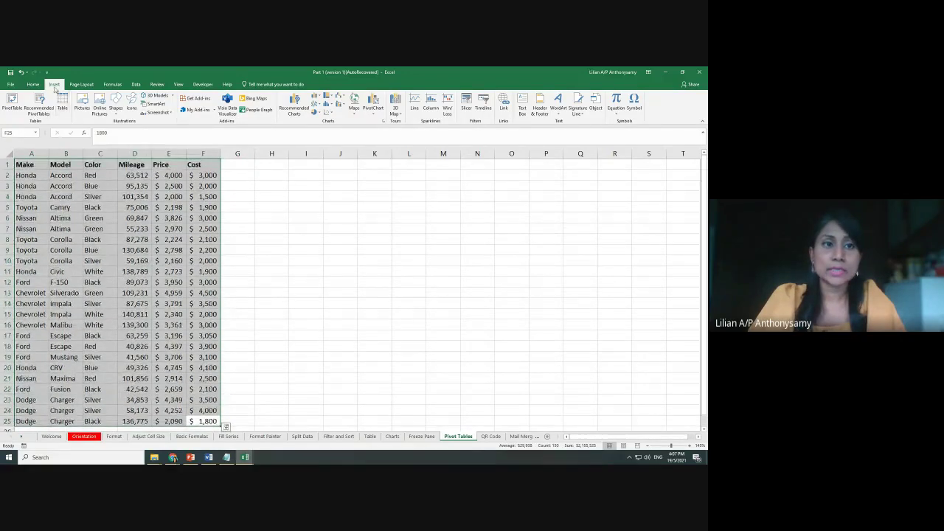
Create a pivot table from the car data range A1:F25 on a new worksheet
left_click(13, 104)
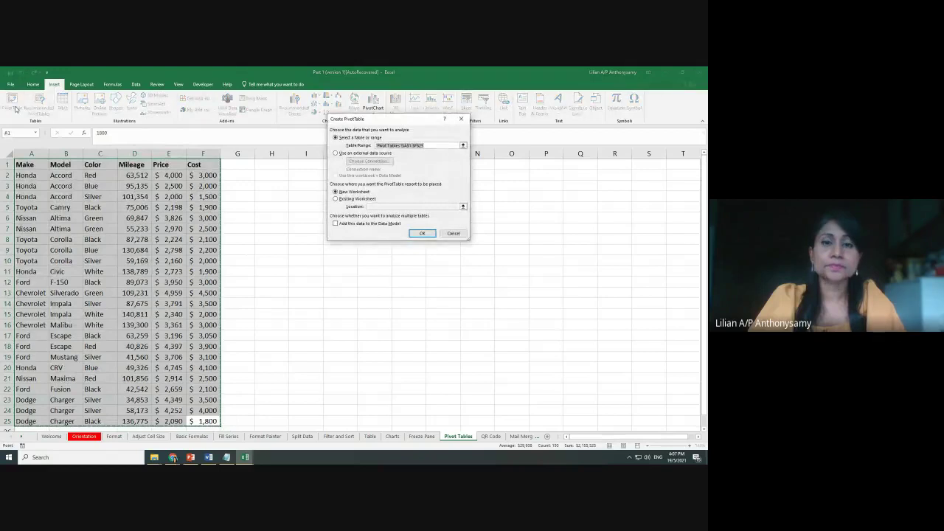
left_click_drag(408, 117, 395, 151)
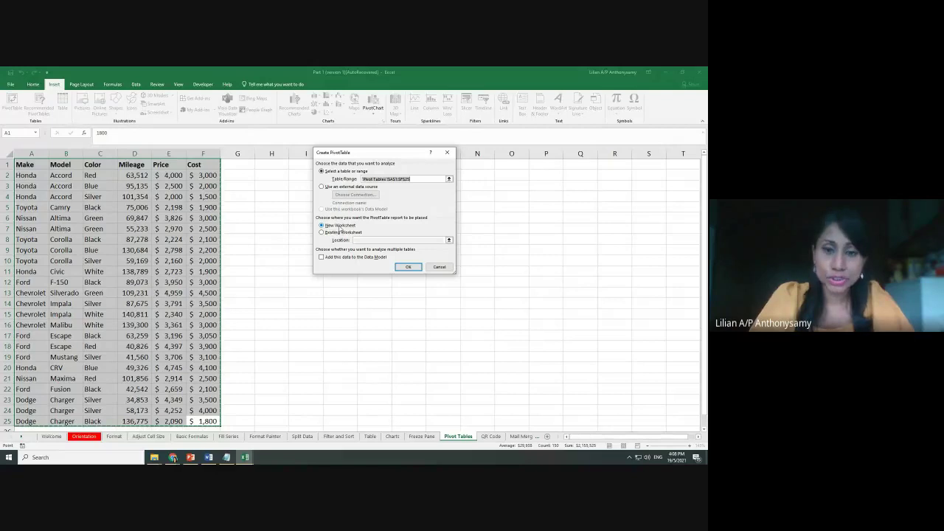
left_click(409, 267)
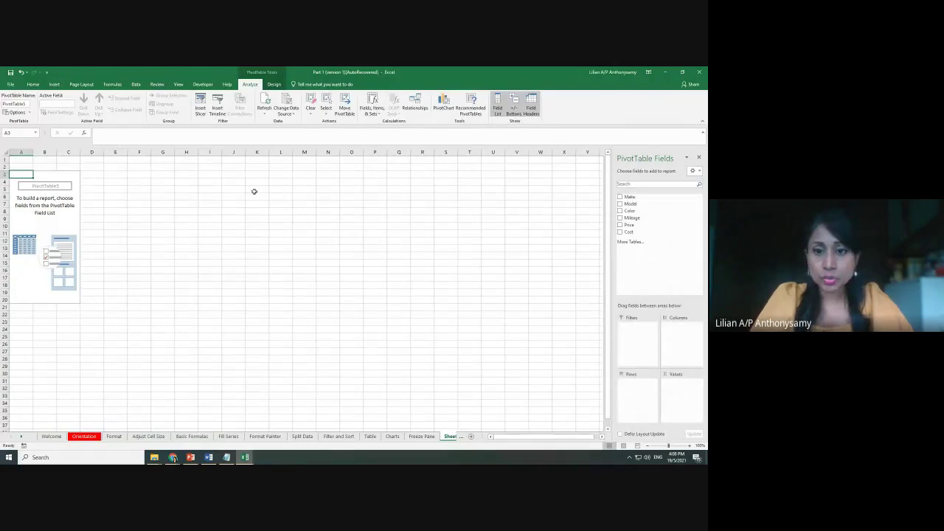
Check the Pivot Tables source sheet, then widen the PivotTable Fields pane beside empty PivotTable5 on Sheet1
left_click(462, 438)
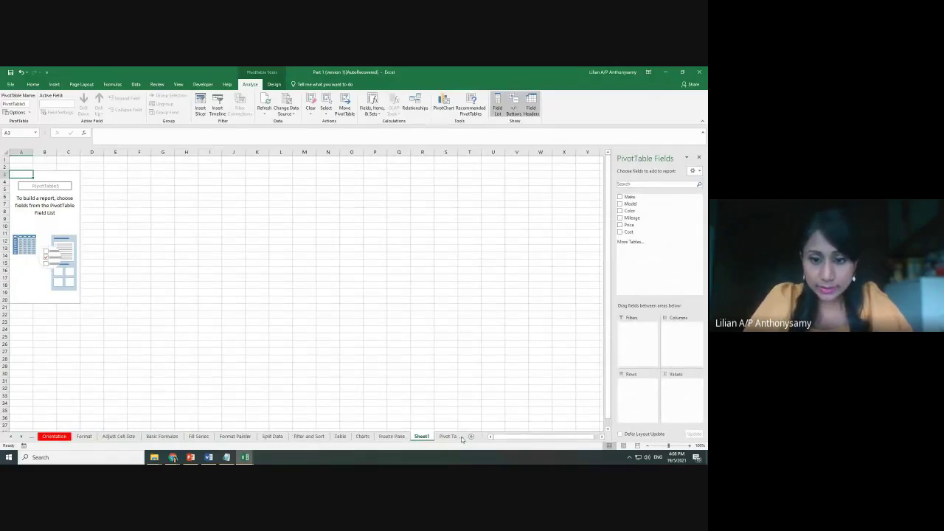
left_click(457, 436)
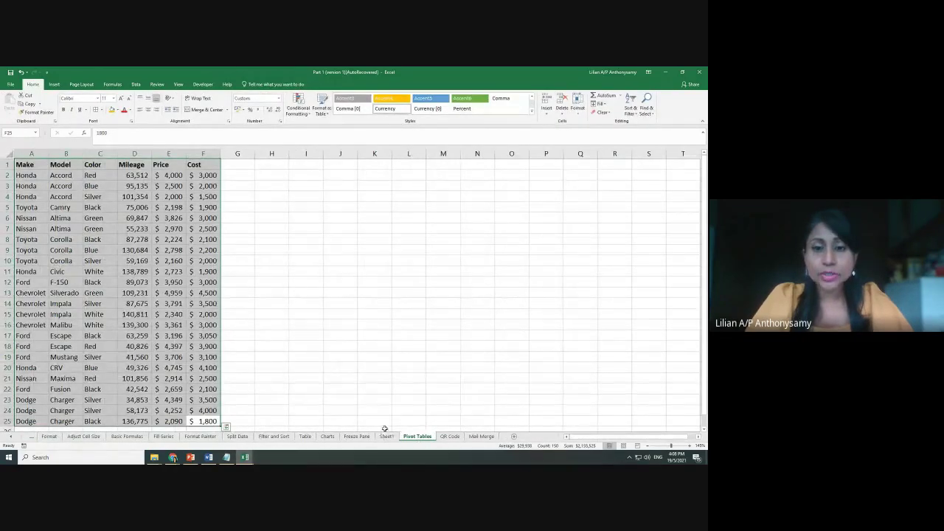
left_click(386, 437)
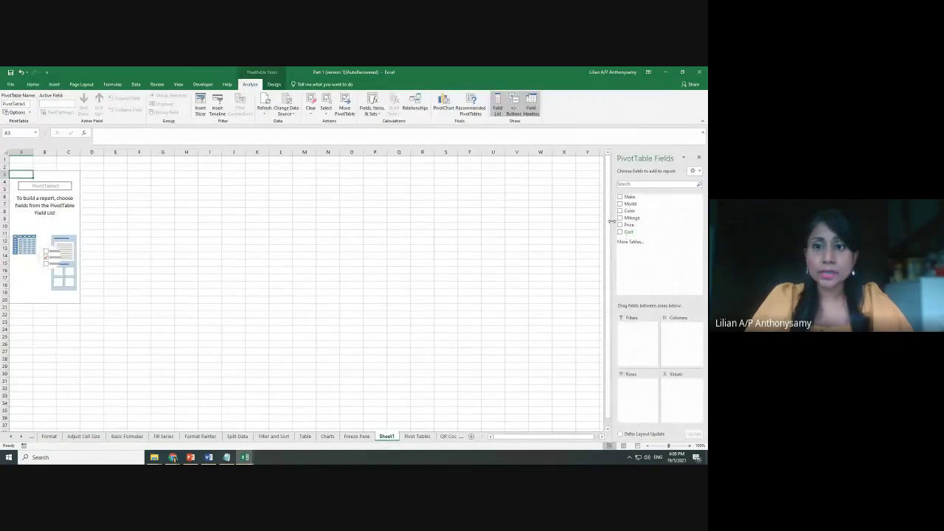
left_click_drag(612, 221, 567, 222)
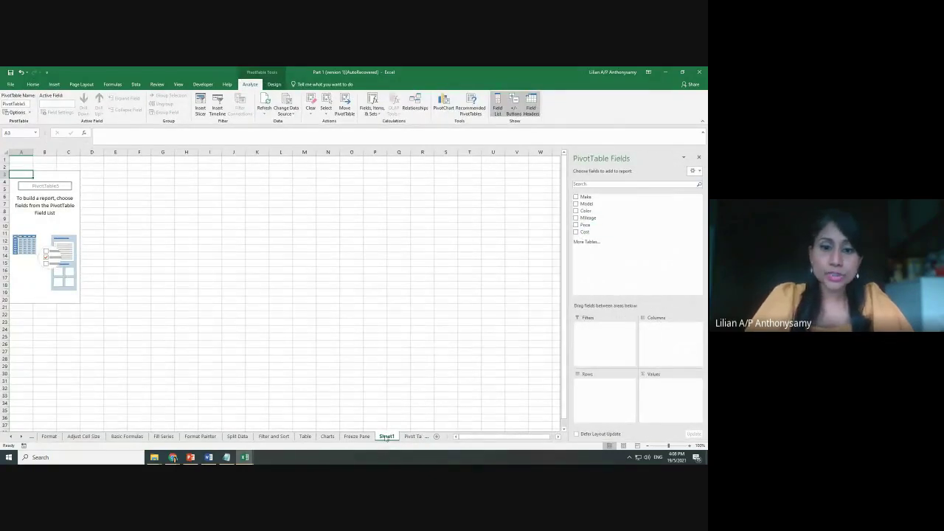
left_click(407, 437)
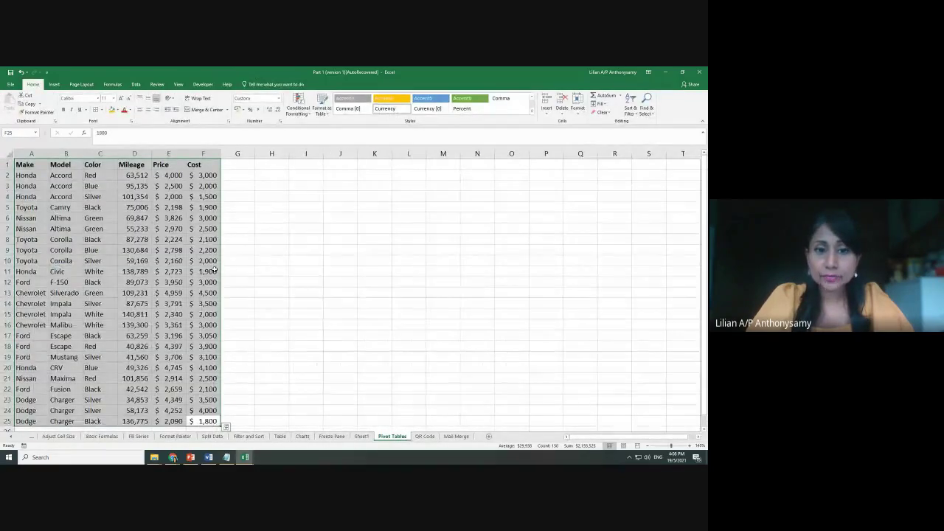
left_click(359, 437)
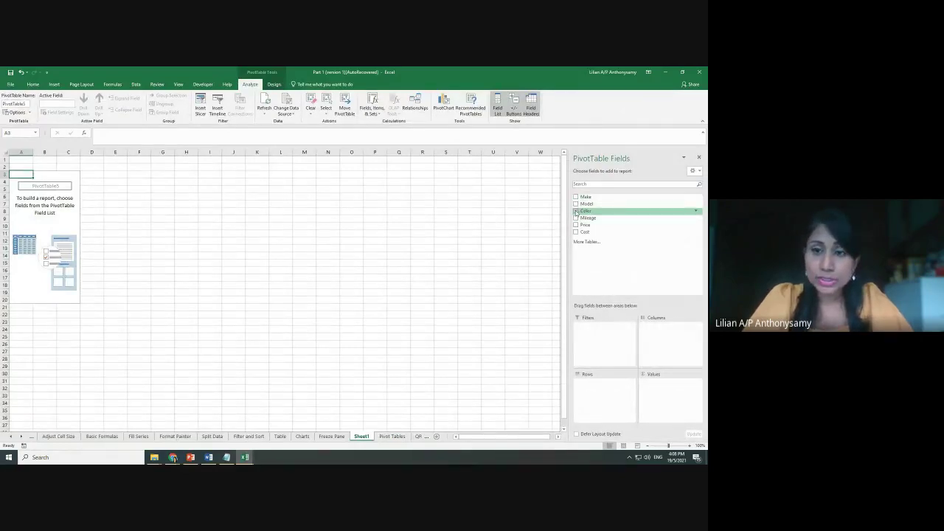
Put Color in the pivot Rows and Price in Values to sum price per colour
left_click_drag(589, 214, 598, 390)
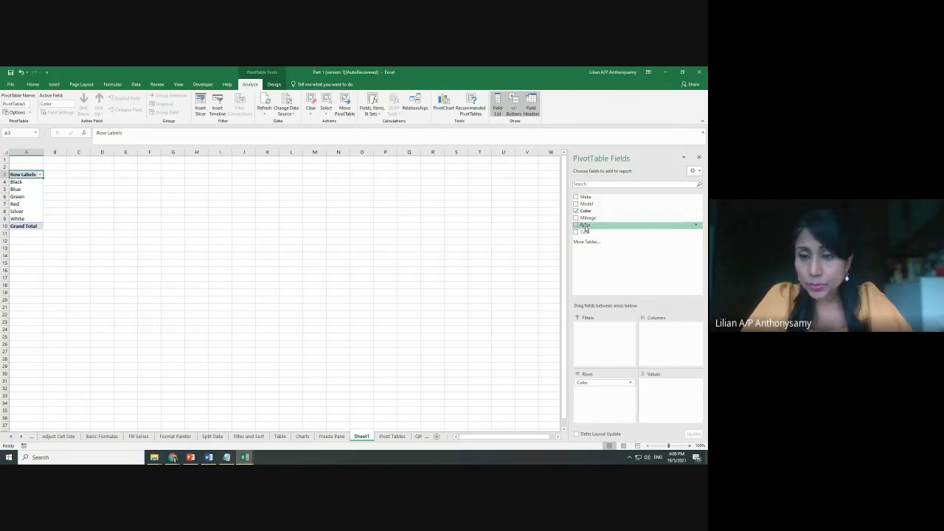
left_click_drag(585, 228, 654, 377)
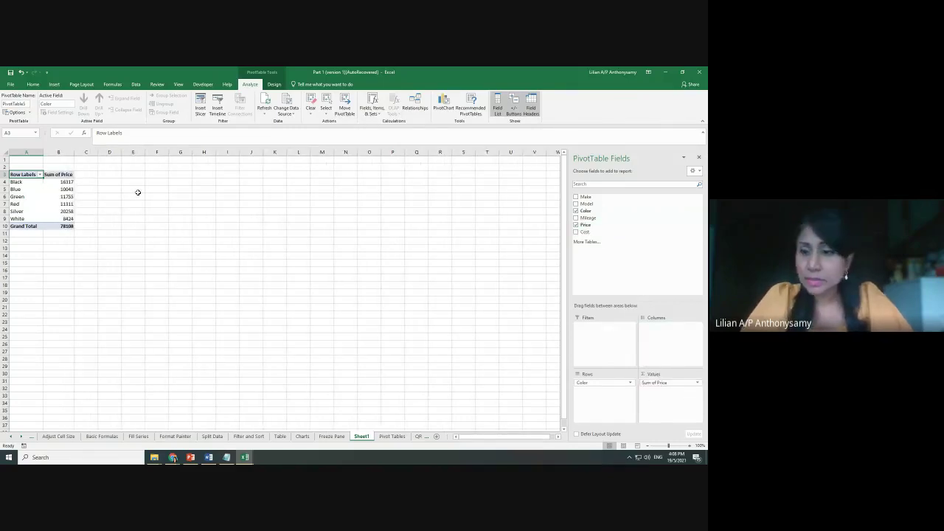
right_click(67, 181)
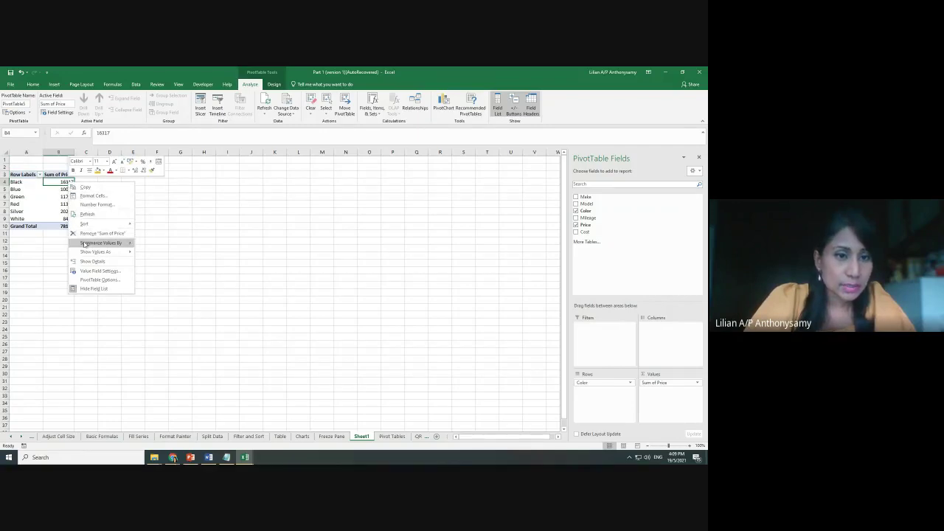
mouse_move(84, 244)
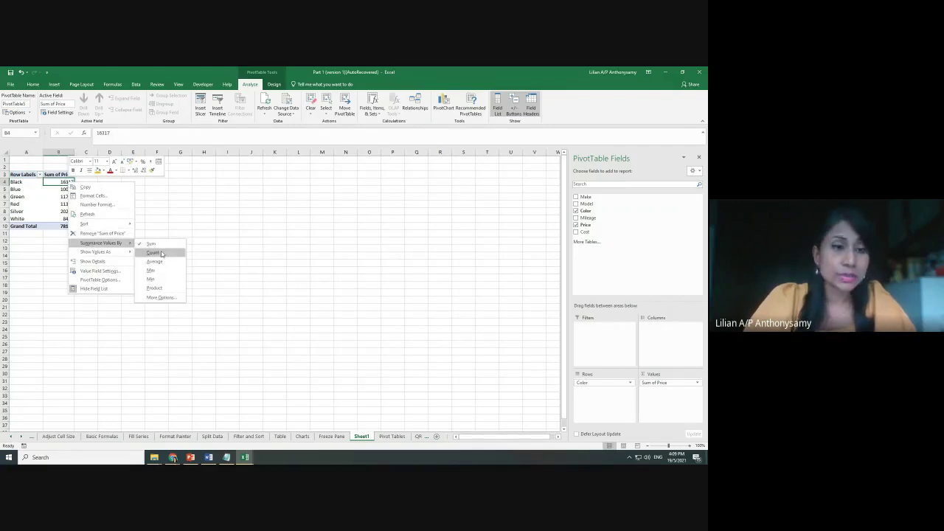
left_click(153, 252)
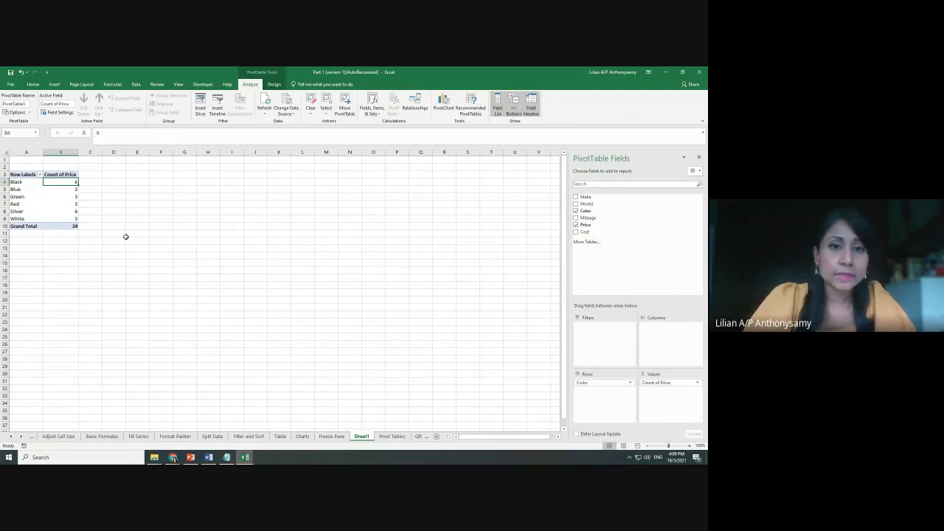
right_click(61, 186)
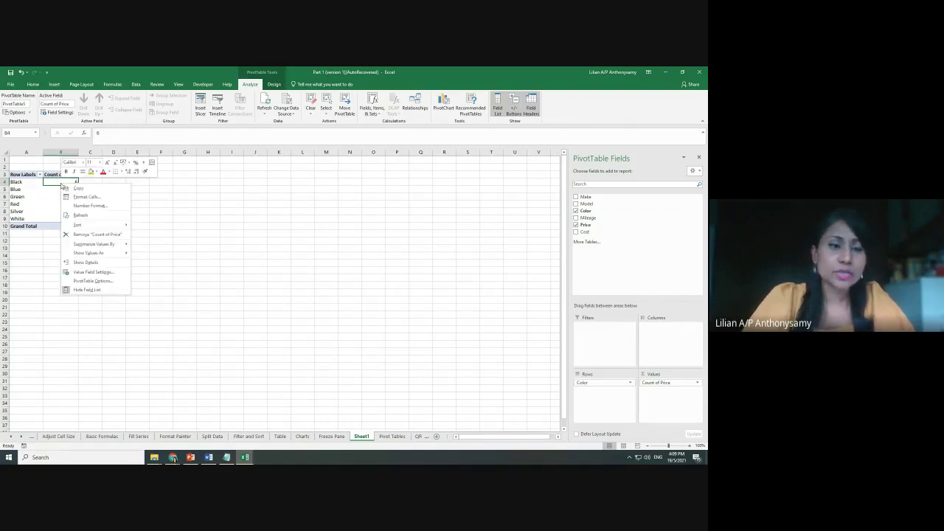
mouse_move(121, 246)
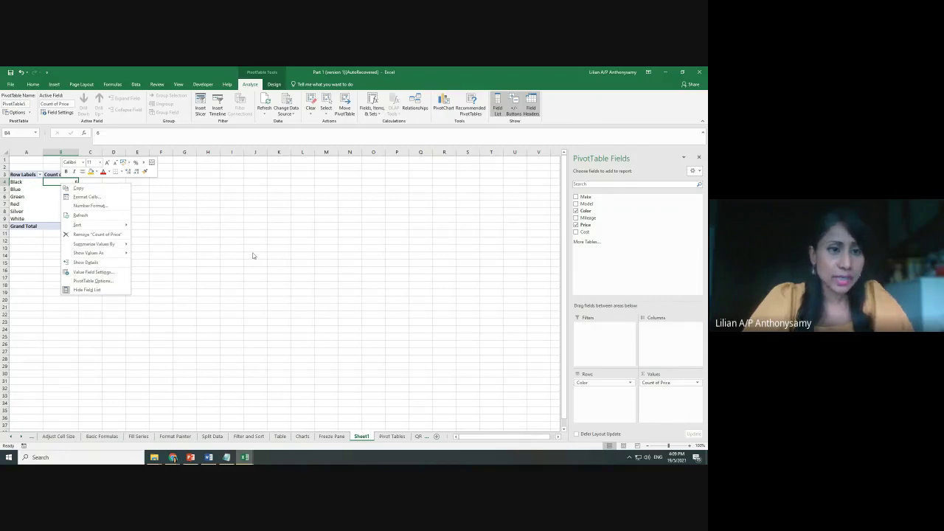
key("Escape")
scroll(252, 254, "up", 4)
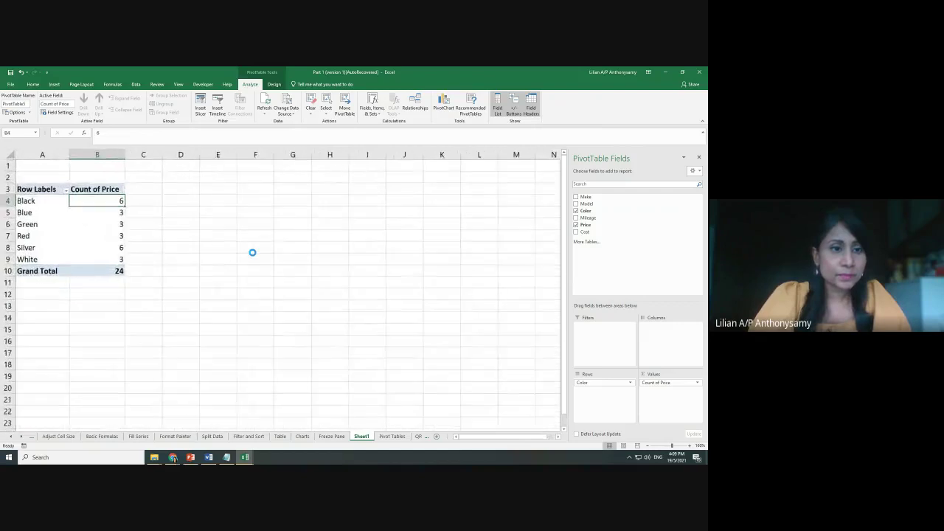
scroll(169, 219, "up", 5)
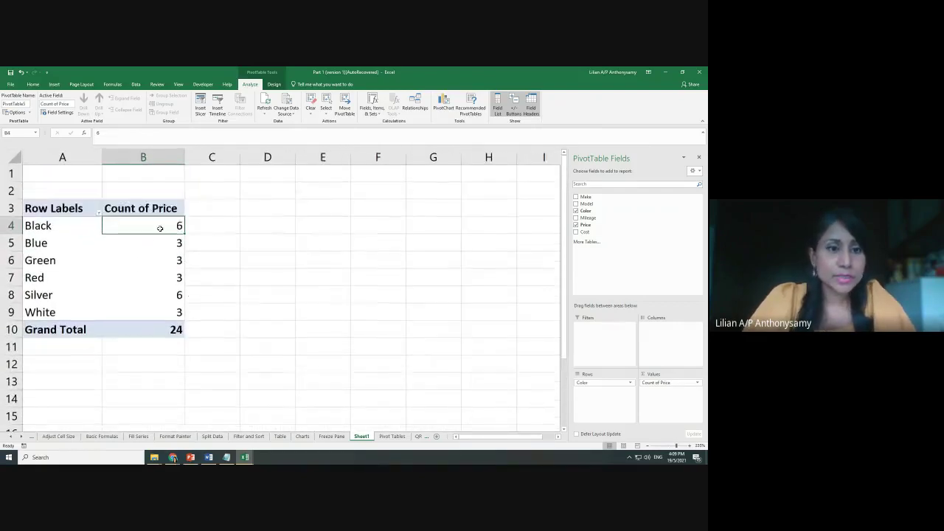
right_click(152, 226)
mouse_move(186, 290)
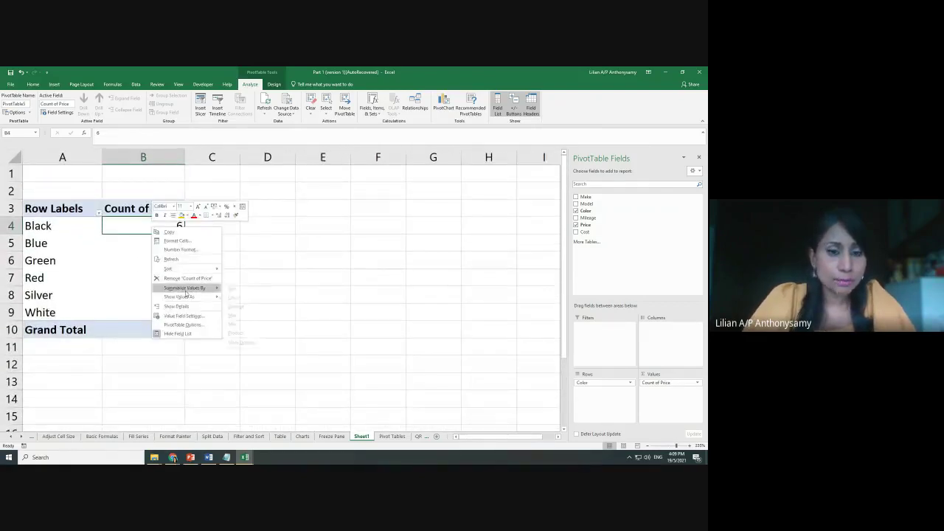
left_click(331, 288)
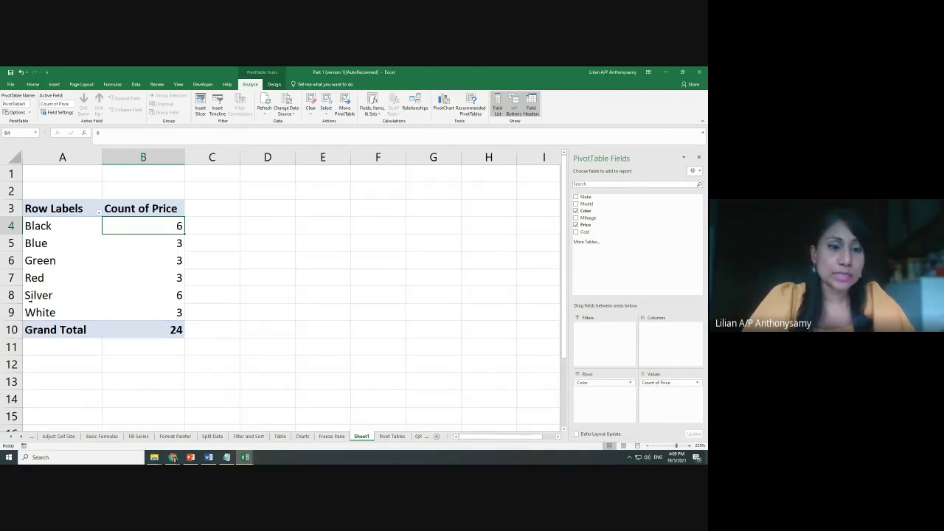
left_click(252, 318)
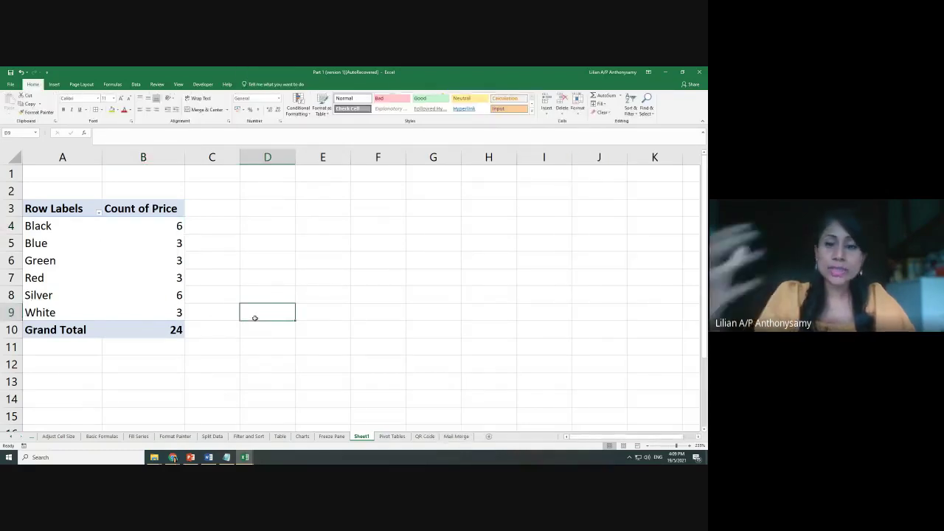
left_click(158, 278)
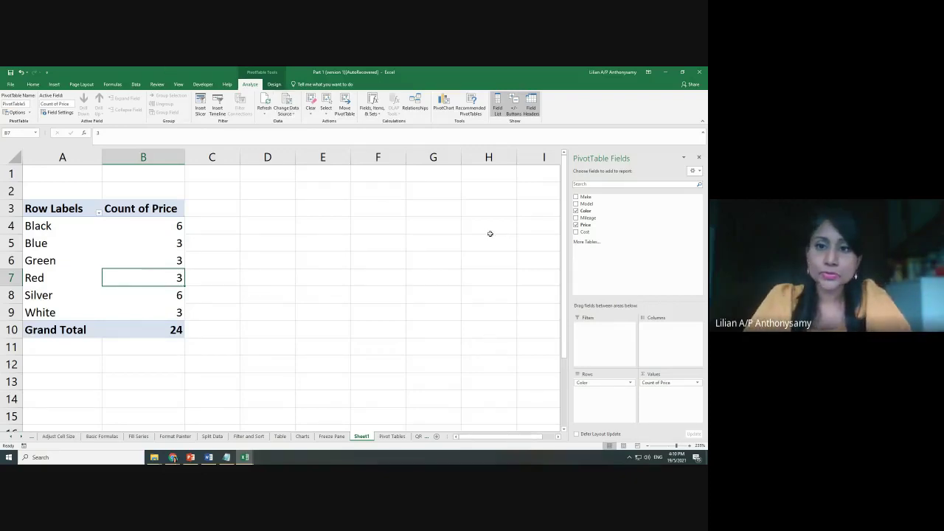
left_click_drag(581, 198, 591, 339)
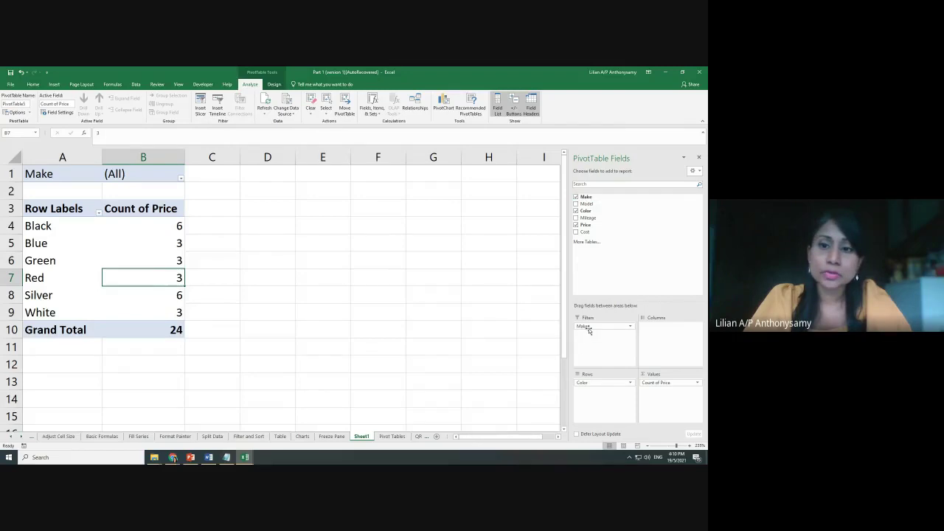
left_click_drag(587, 328, 520, 330)
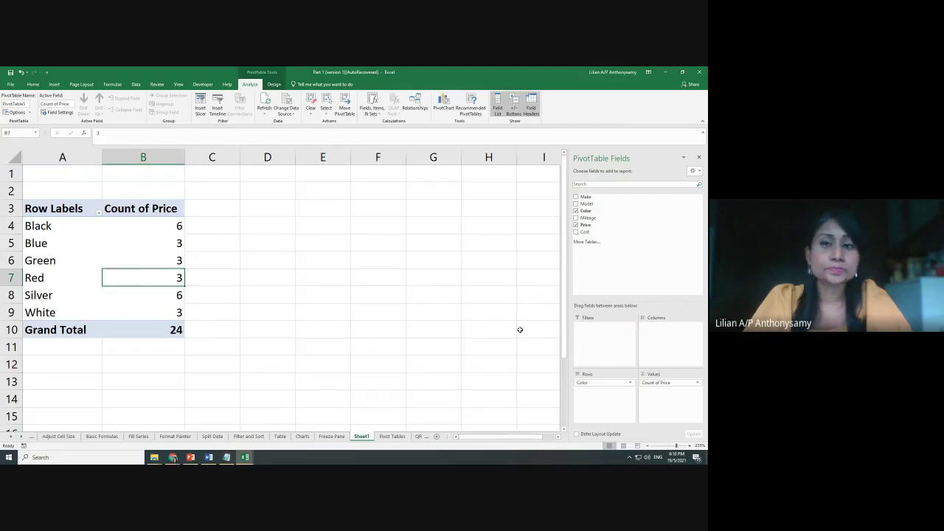
left_click(393, 436)
Open the QR Code sheet and zoom in on its QR4office Add-ins heading
left_click(423, 436)
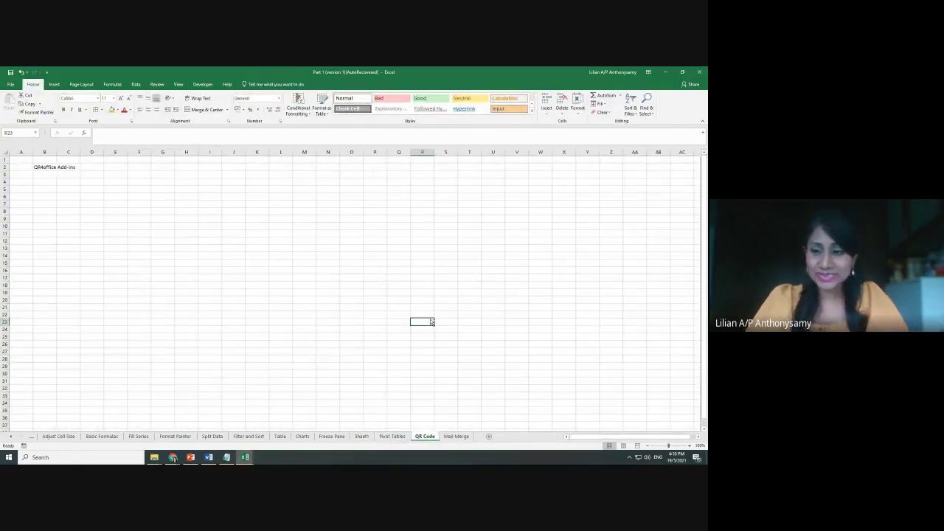
scroll(431, 320, "up", 6)
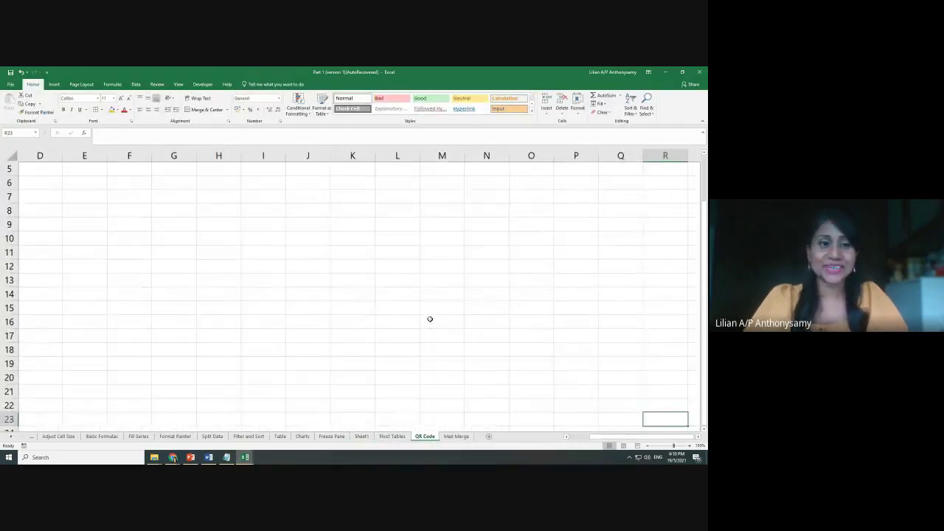
scroll(430, 319, "up", 2)
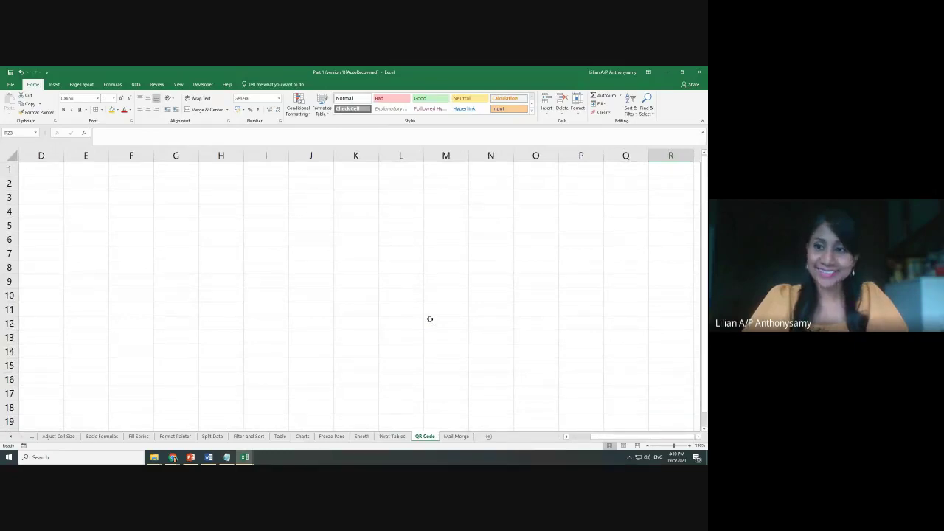
scroll(347, 310, "down", 3)
left_click_drag(591, 437, 546, 440)
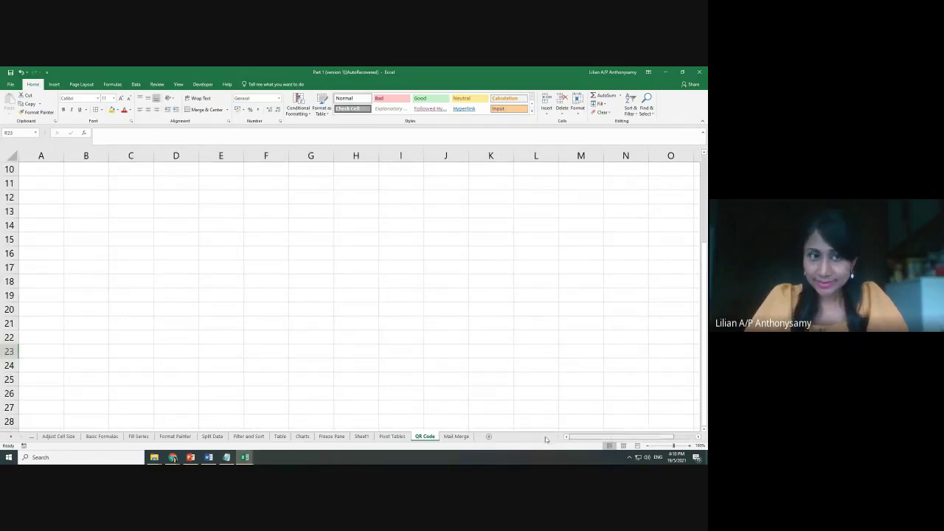
scroll(109, 313, "up", 3)
scroll(232, 331, "up", 8)
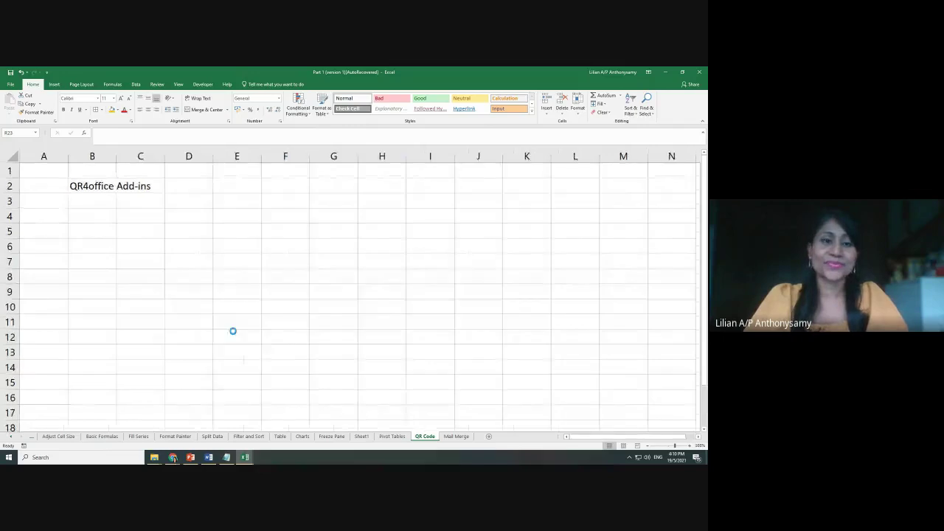
scroll(232, 332, "up", 2)
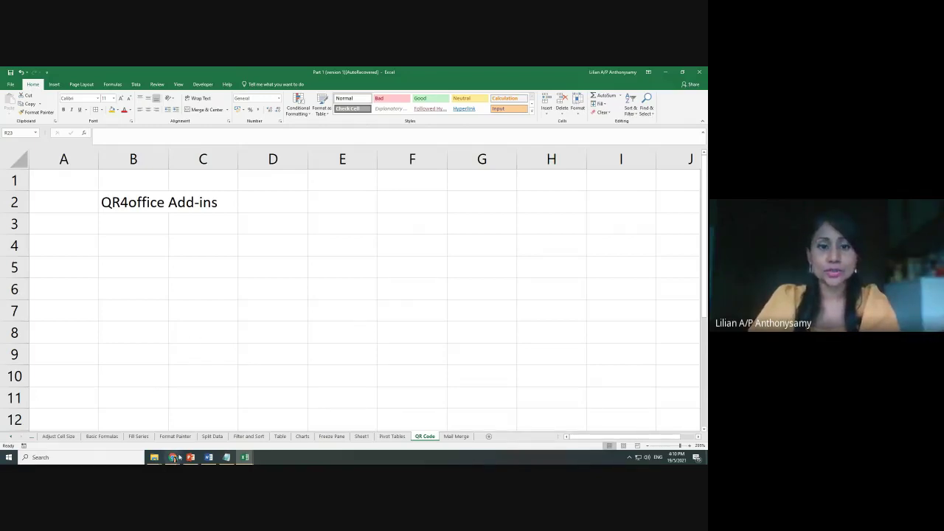
Search Google for 'qr code generator' in a new Chrome tab
mouse_move(173, 459)
left_click(129, 424)
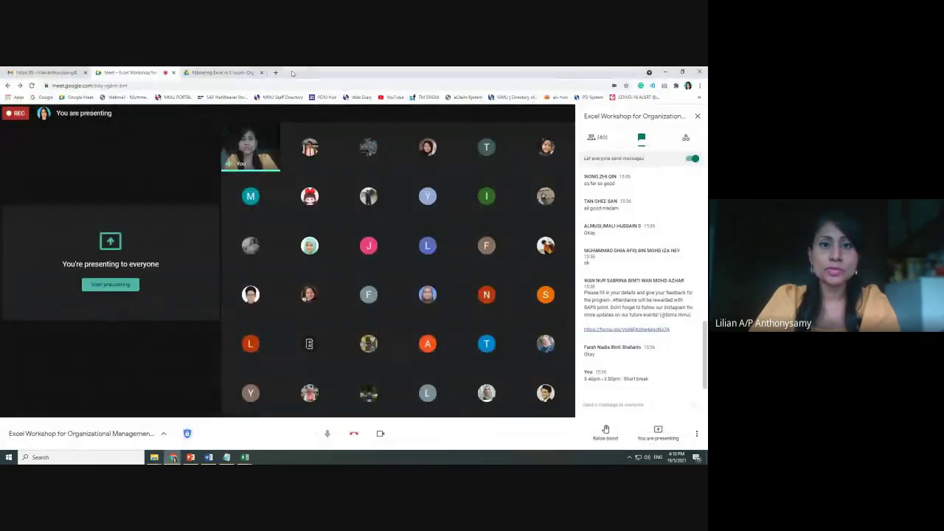
left_click(278, 72)
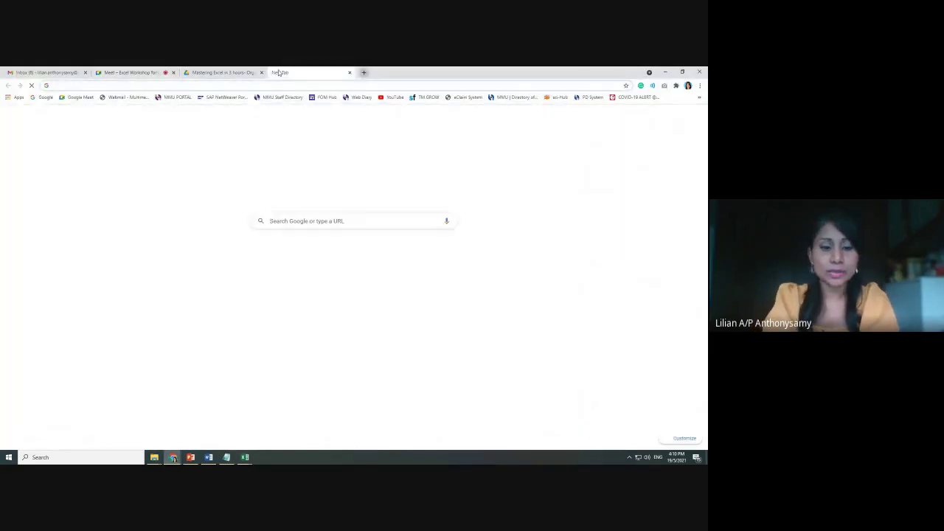
type("qr code")
key("Down")
key("Down")
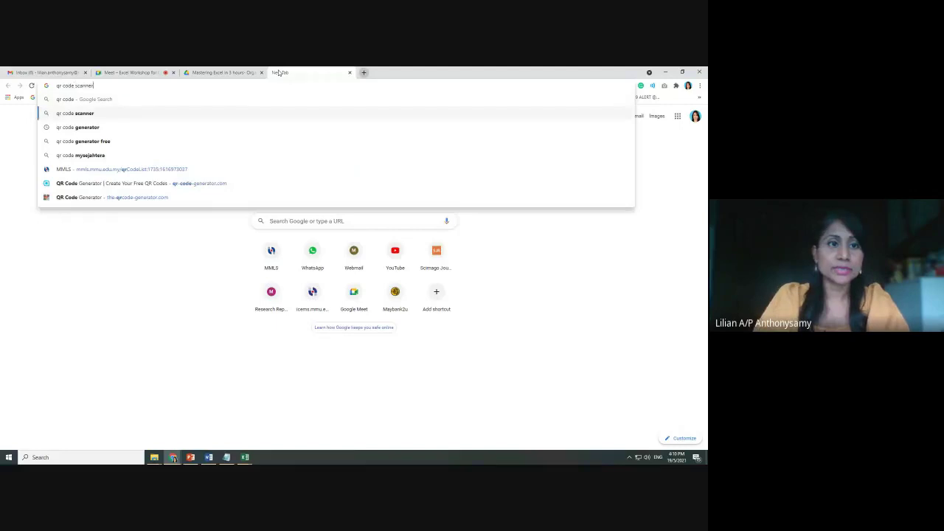
key("Return")
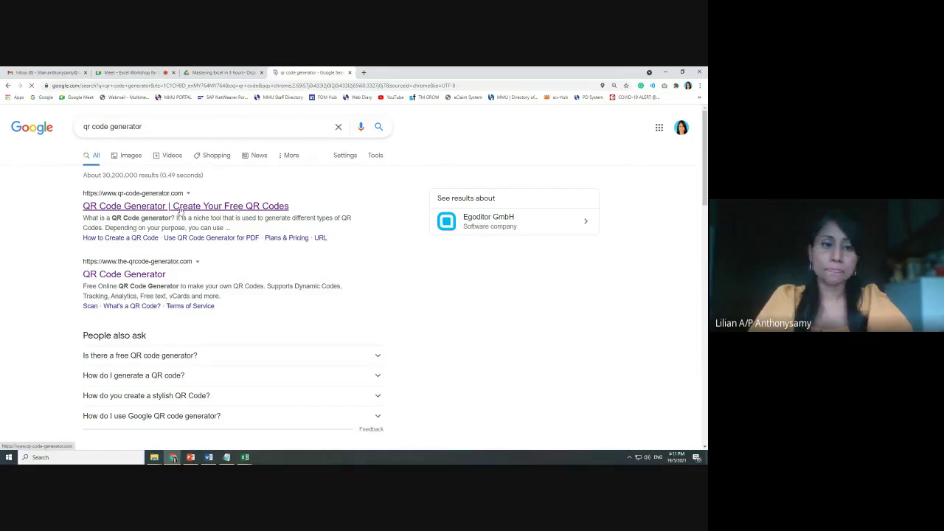
Check the network status, dismiss the panel, and let the QR Code Generator page load
left_click(639, 458)
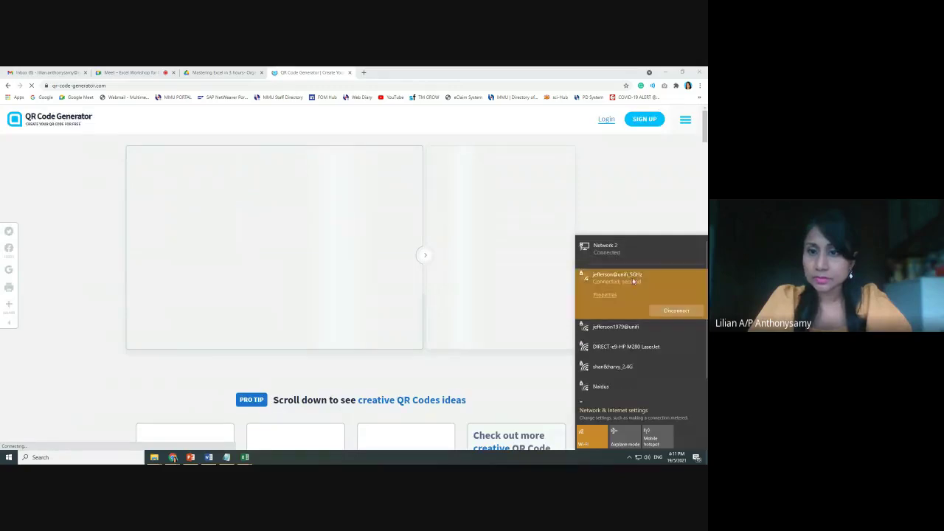
left_click(415, 246)
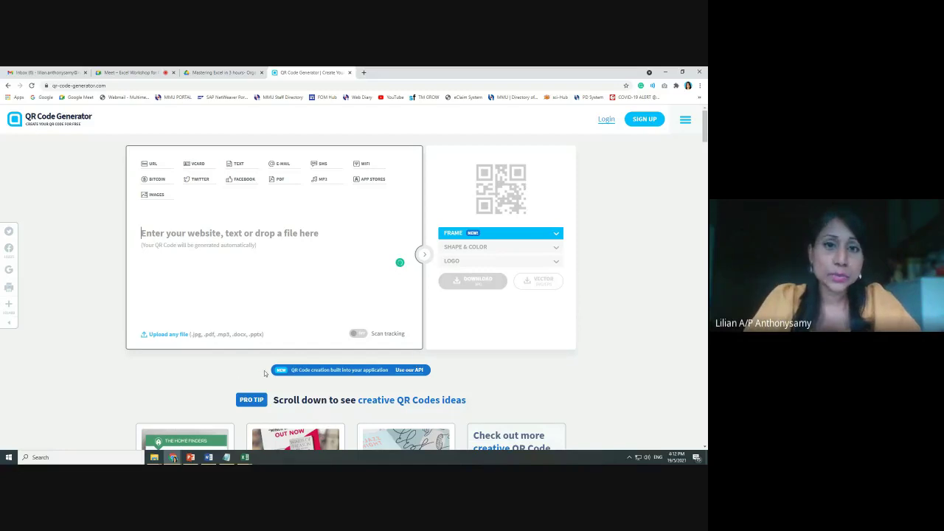
mouse_move(245, 458)
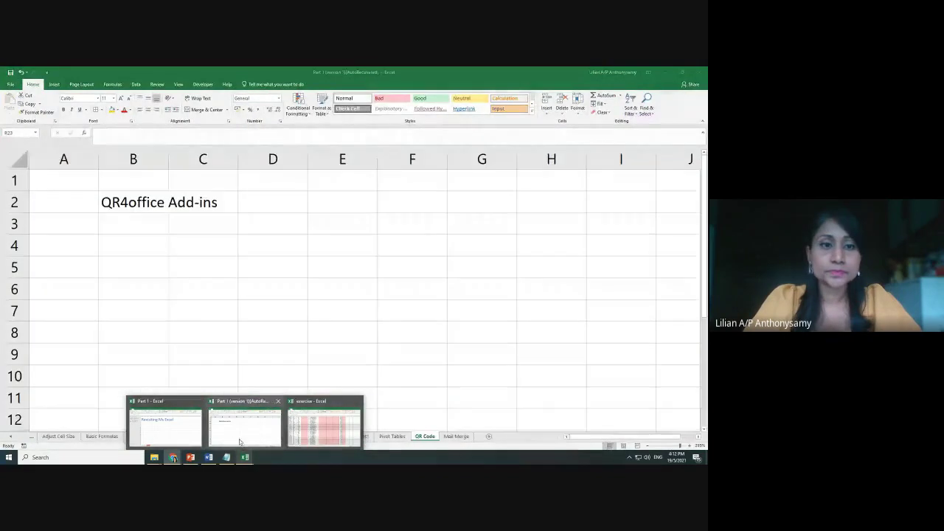
Return to the Excel workbook and bring up My Add-ins from the Insert ribbon
left_click(239, 439)
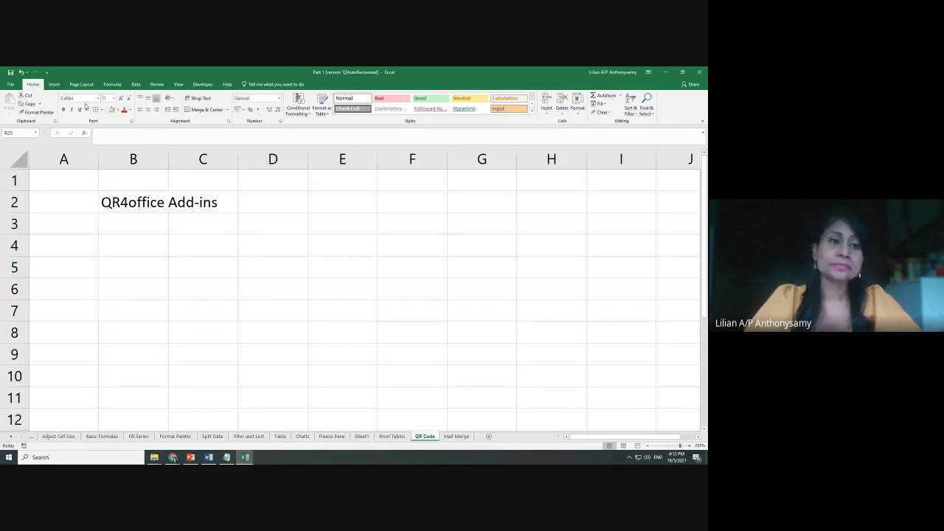
left_click(56, 85)
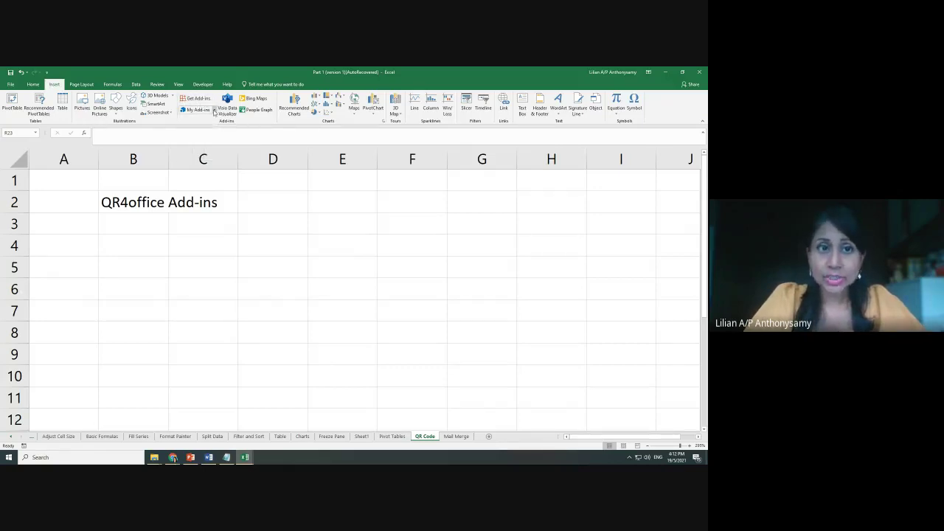
left_click(214, 110)
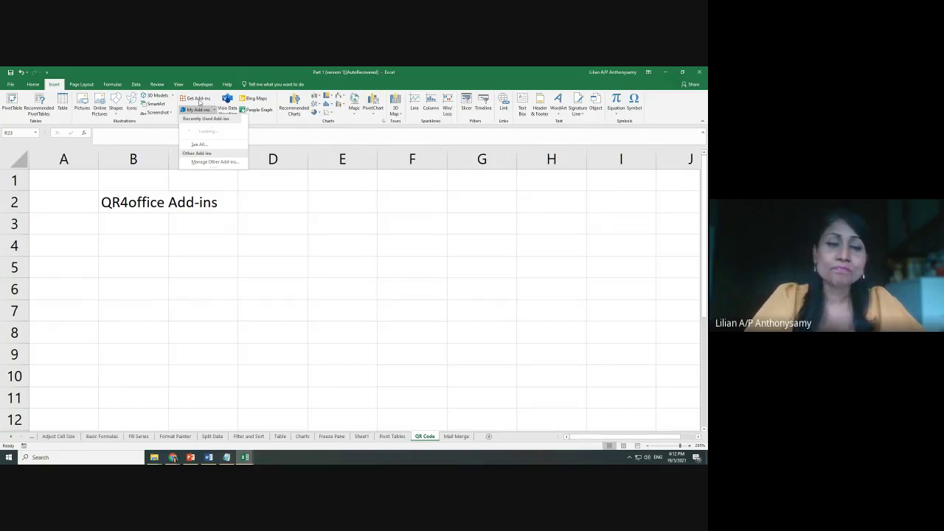
Search the Office Add-ins store for 'qr code', reopening it after a failed load, then return to My Add-ins
left_click(198, 100)
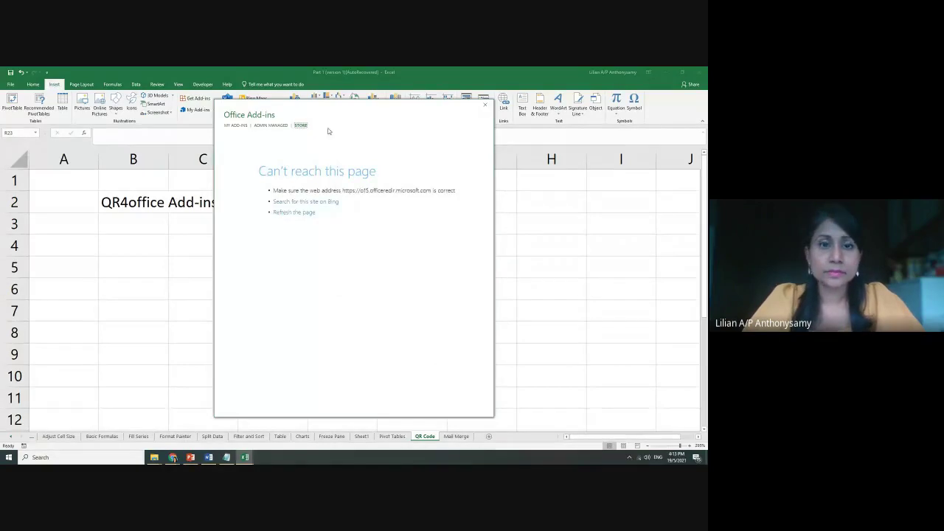
left_click(486, 107)
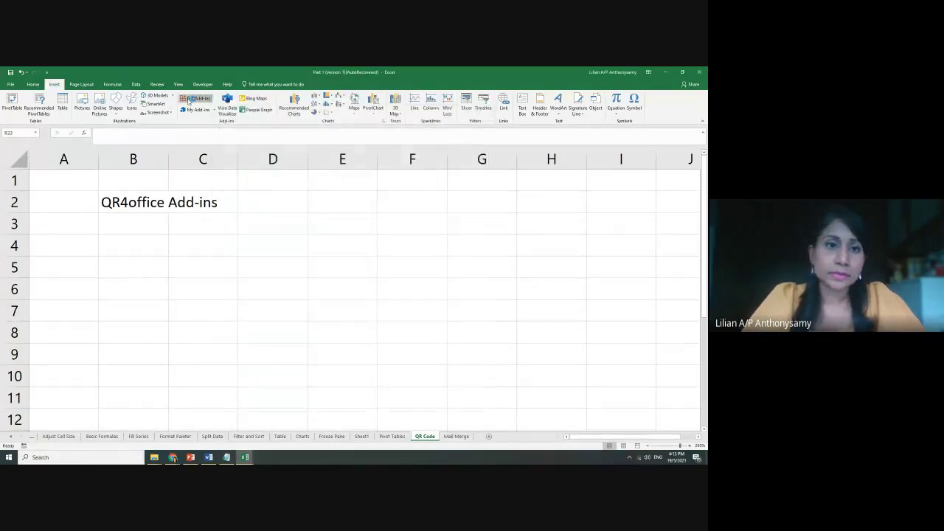
left_click(195, 98)
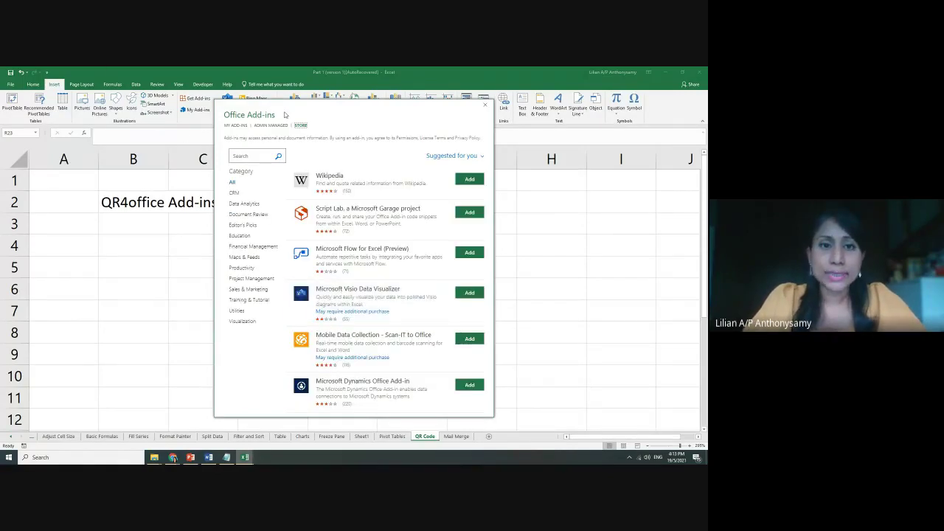
left_click(250, 157)
type("qr")
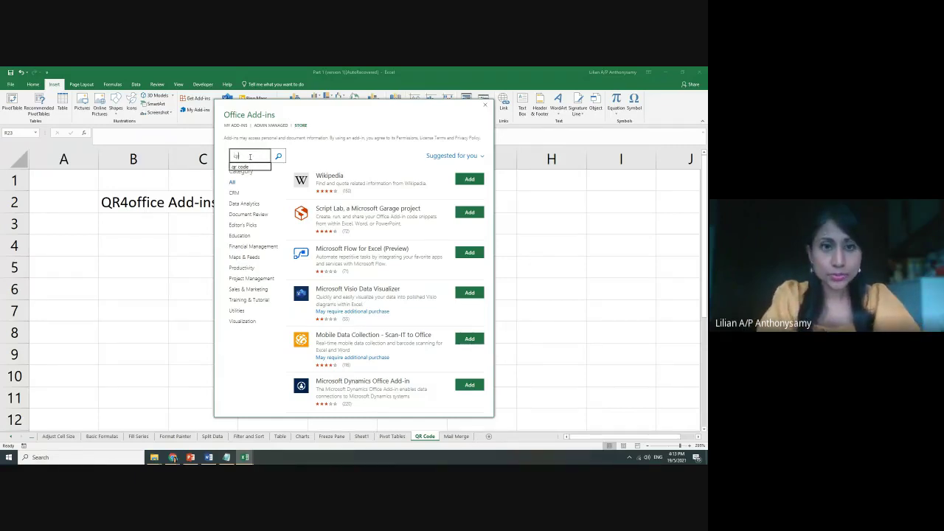
type(" code")
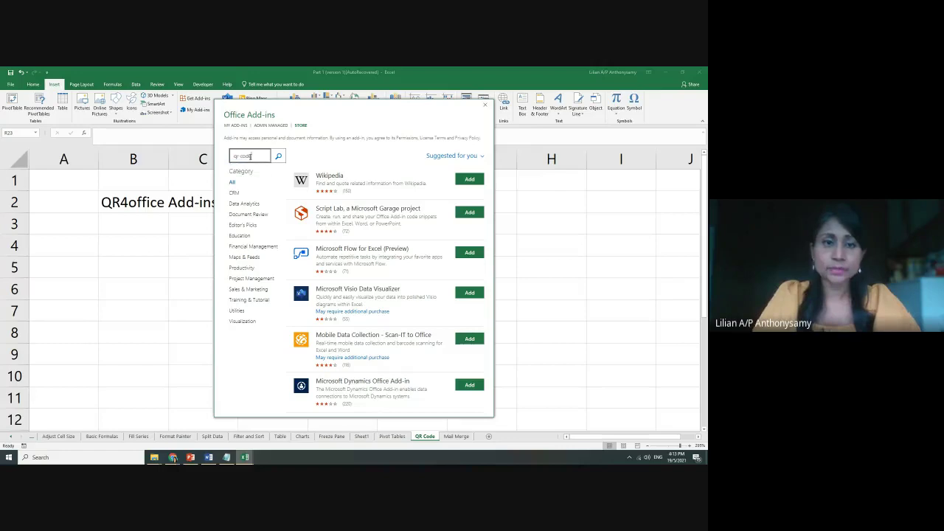
left_click(280, 156)
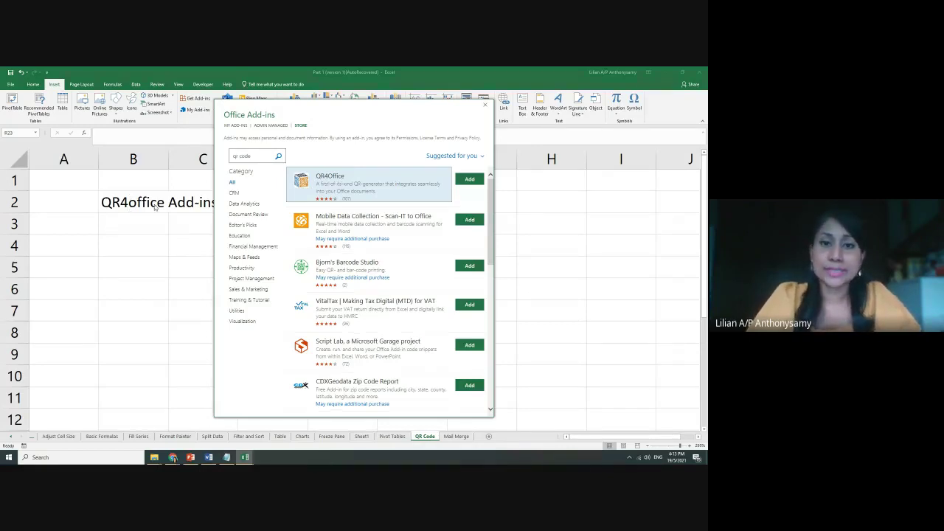
left_click(483, 107)
left_click(213, 110)
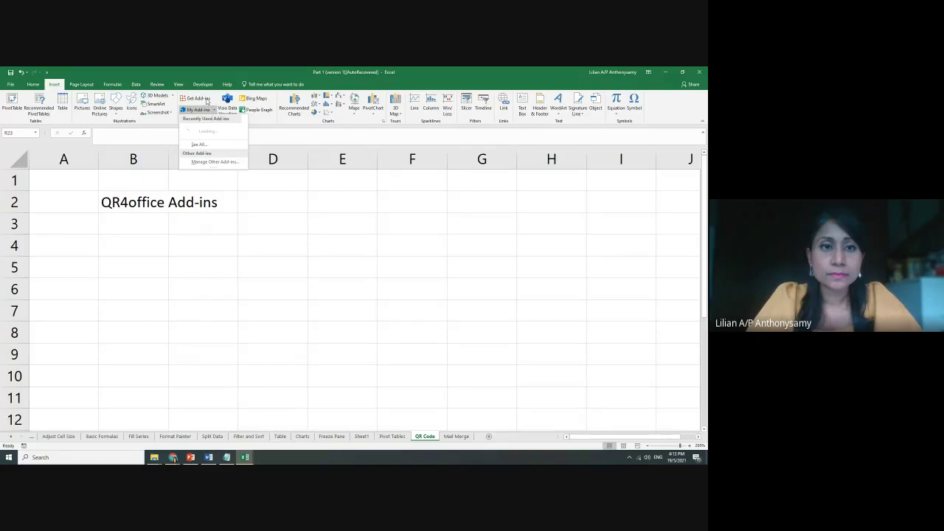
Search the store for 'qr code' and add QR4Office, accepting its license terms
left_click(207, 100)
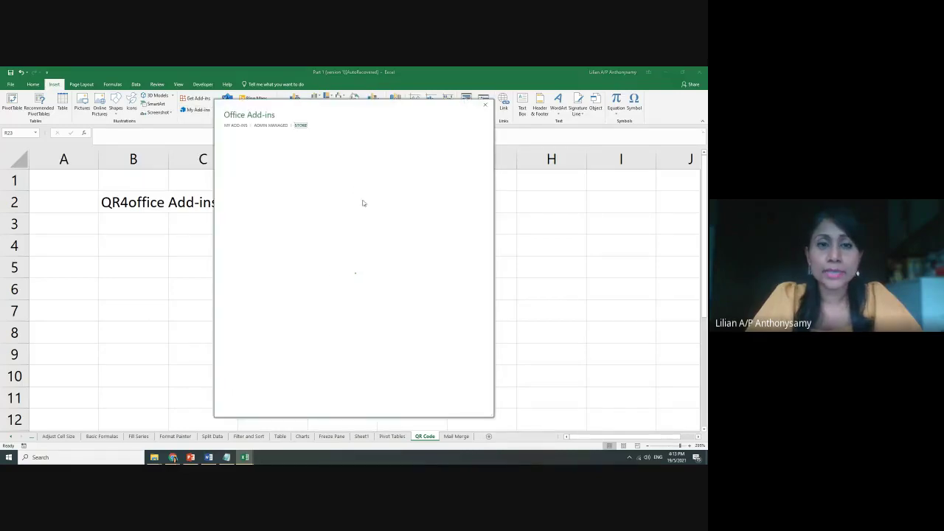
left_click(261, 155)
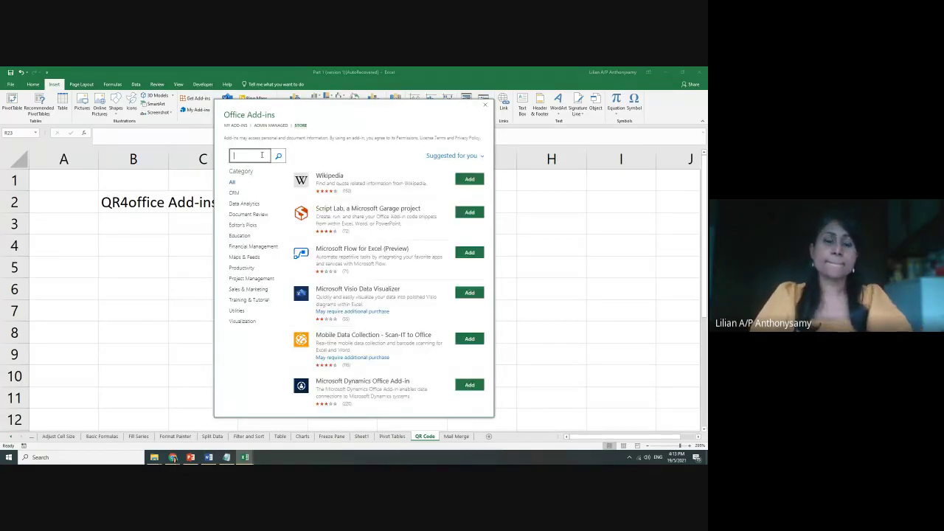
type("q")
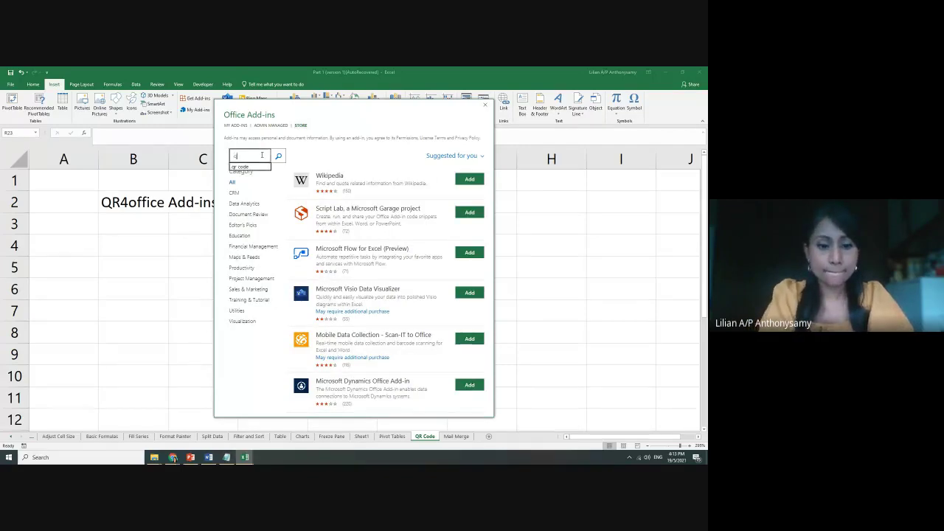
type("r code")
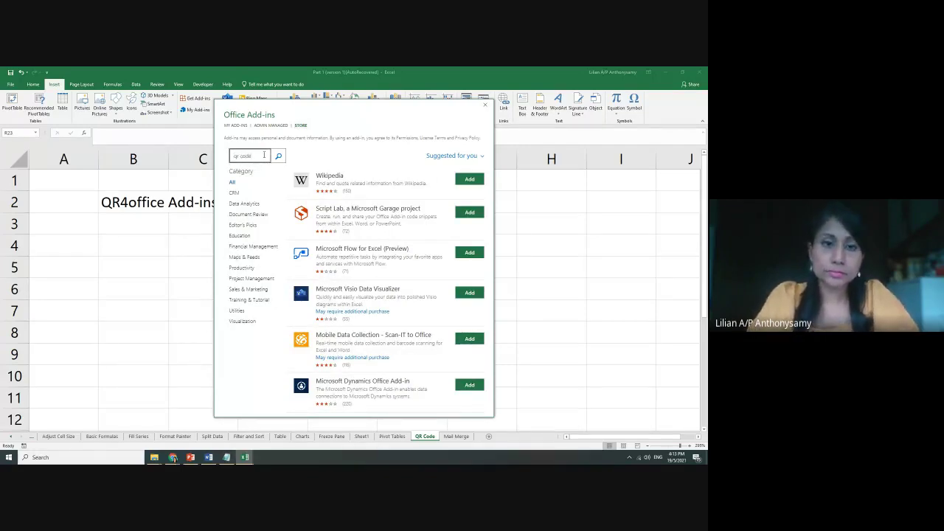
left_click(279, 157)
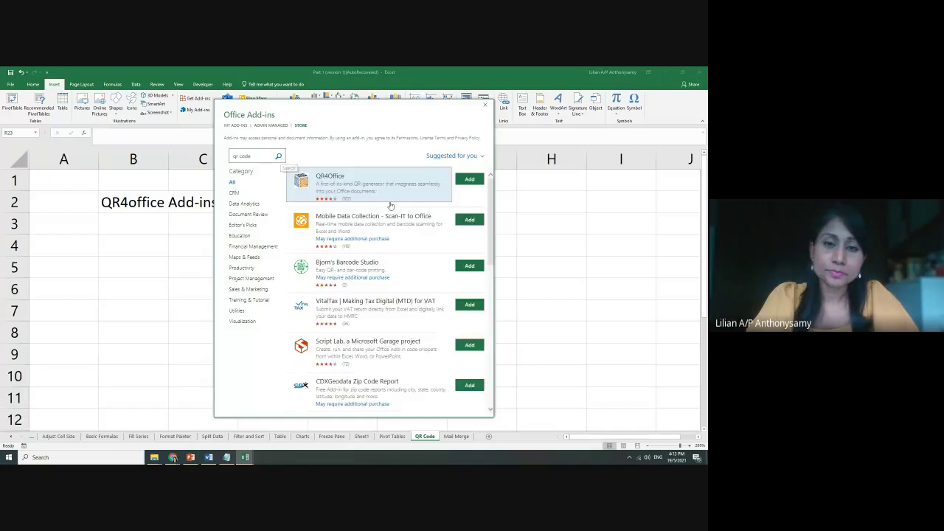
left_click(466, 180)
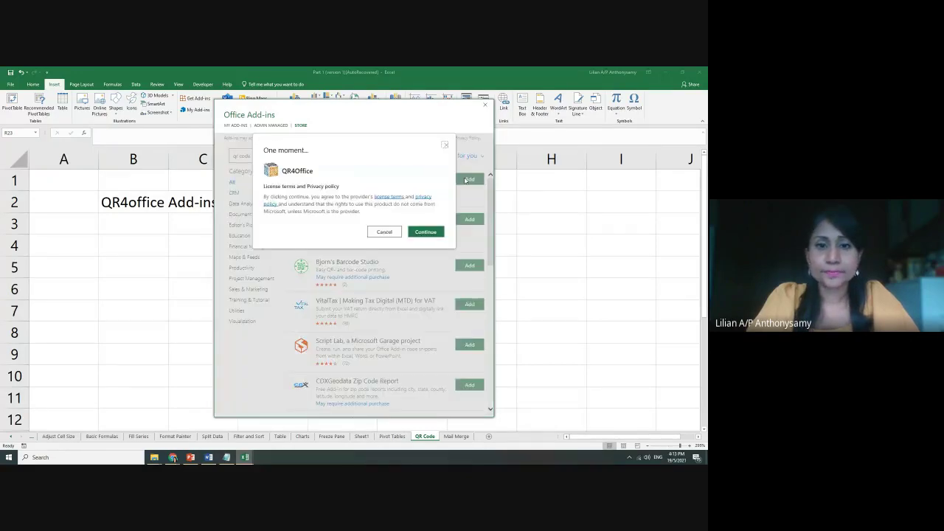
left_click(426, 235)
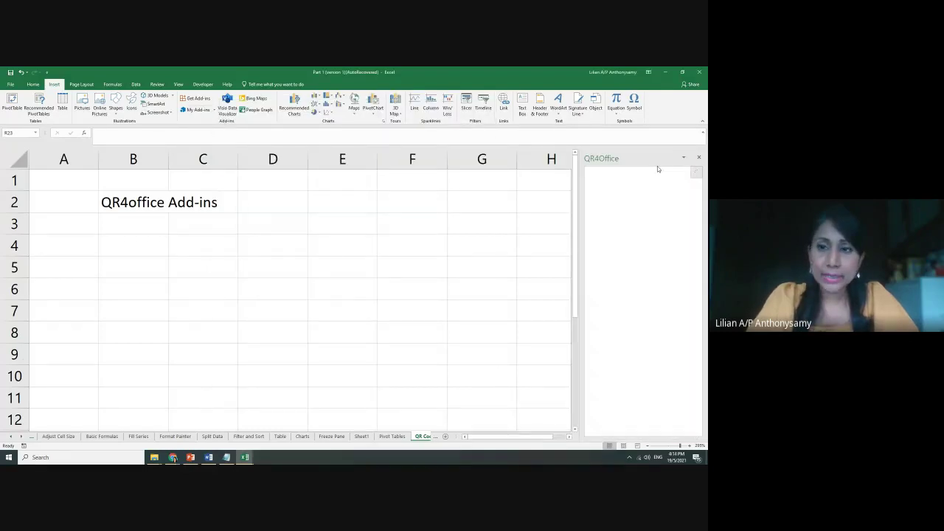
left_click(214, 109)
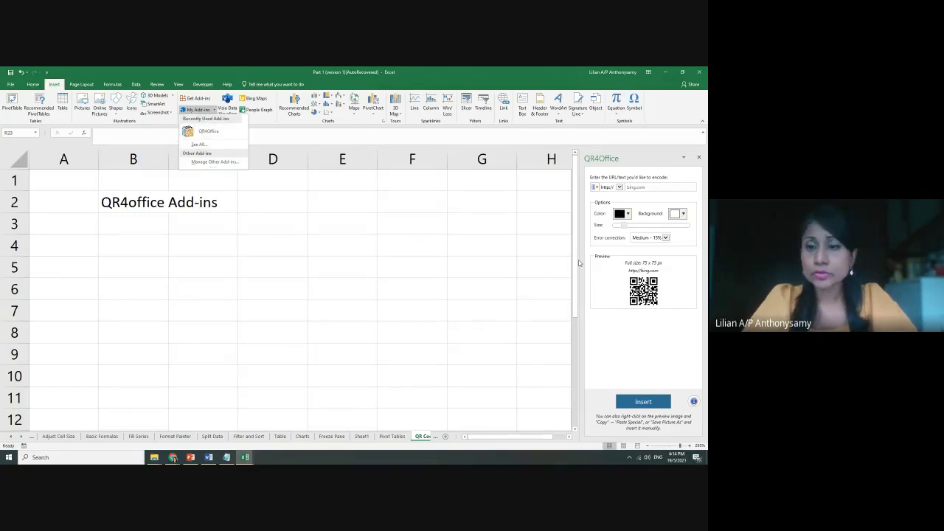
left_click(651, 187)
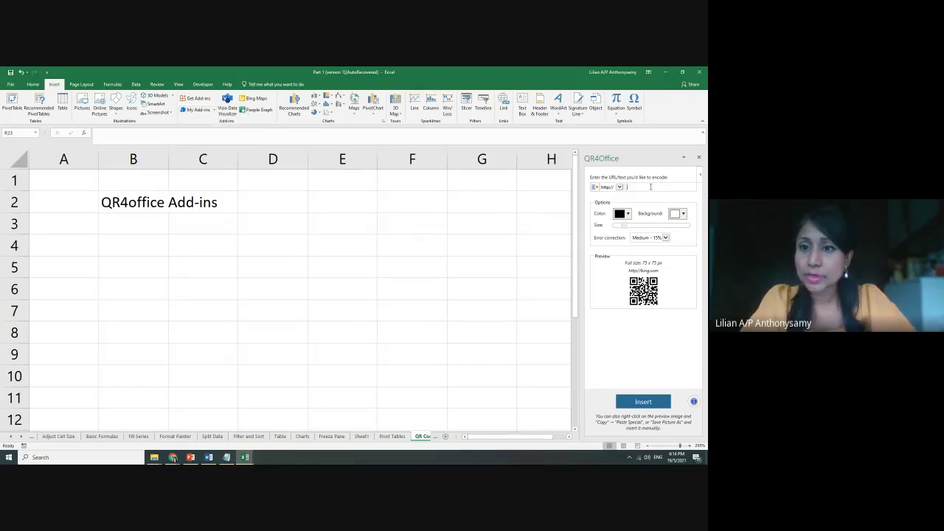
type("www.goog")
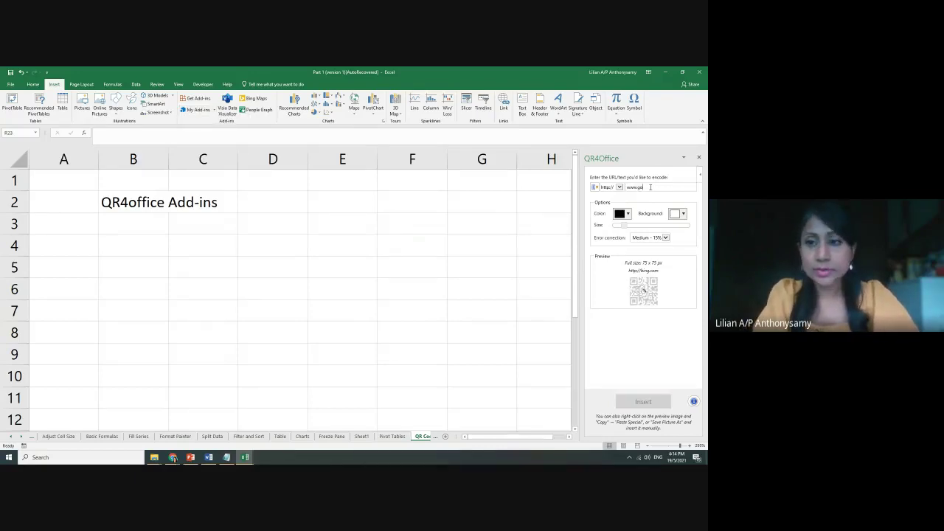
type("le.com")
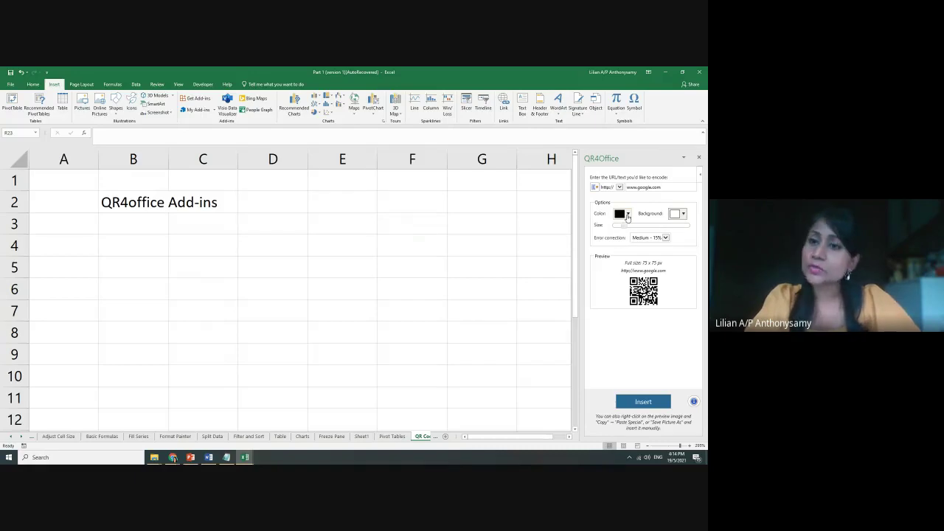
Set the QR code colour to blue, leaving the background colour unchanged
left_click(627, 215)
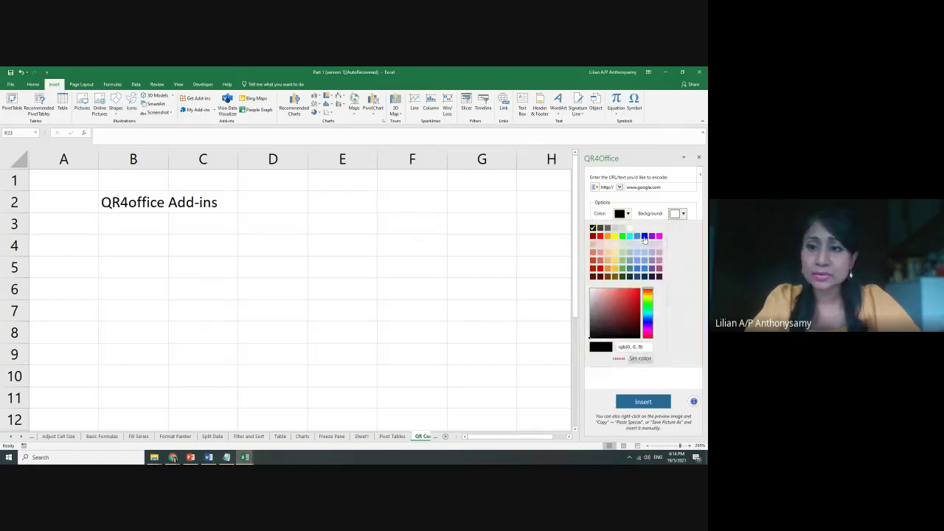
left_click(644, 236)
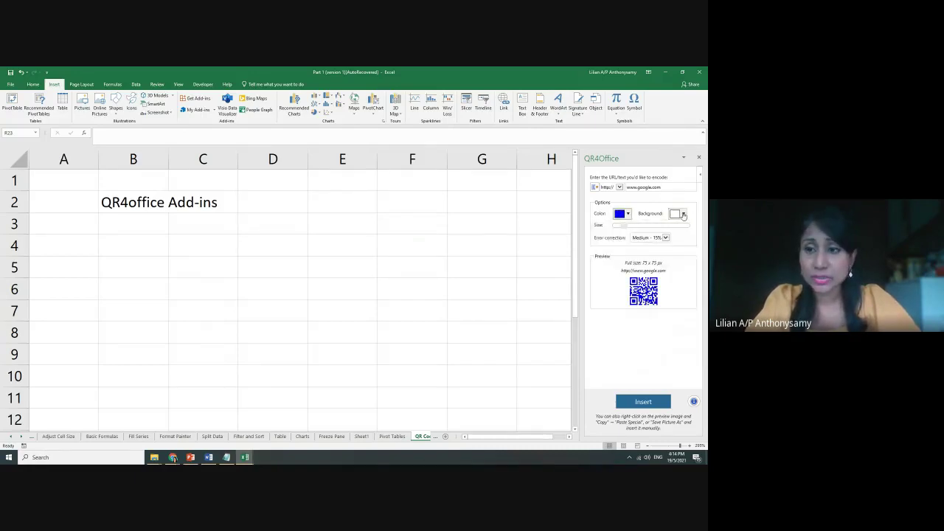
left_click(683, 215)
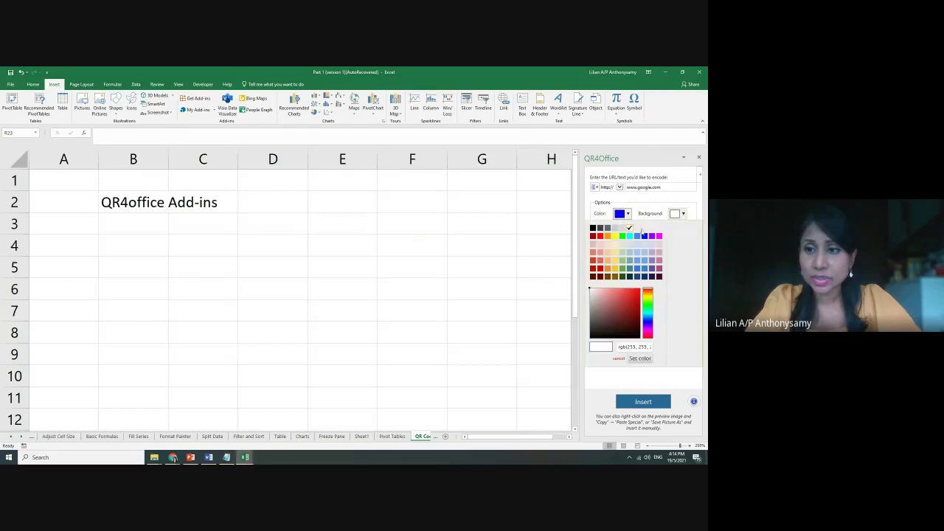
left_click(676, 213)
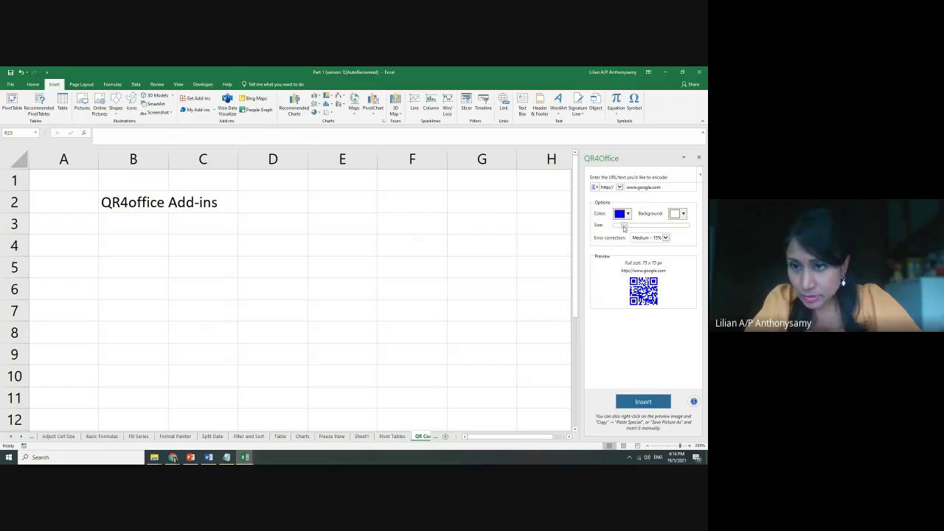
Enlarge the code to 175 x 175 px, insert it into the sheet, then switch to PowerPoint
left_click_drag(625, 228, 646, 228)
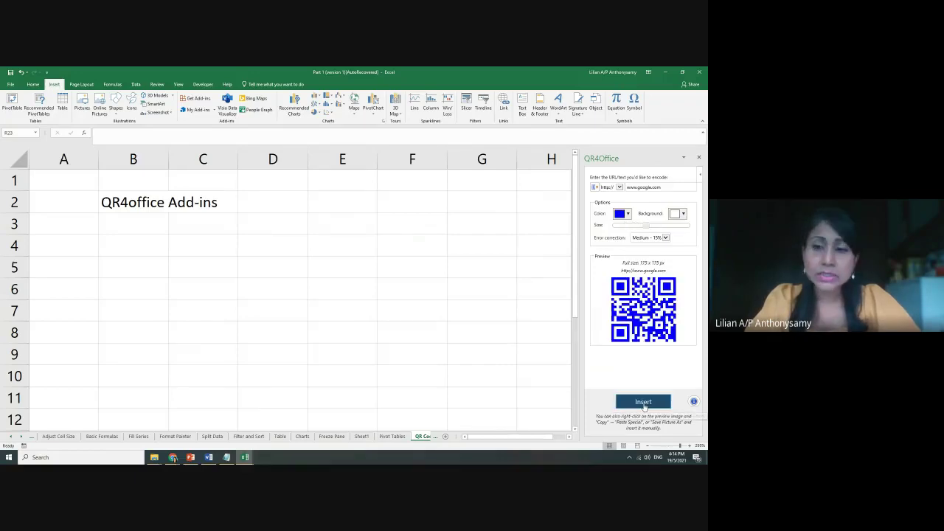
left_click(643, 403)
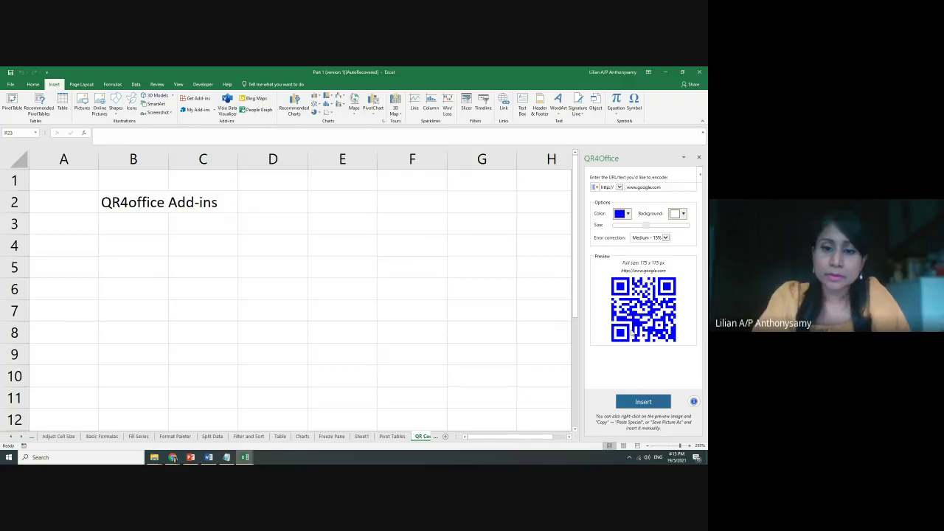
left_click(191, 459)
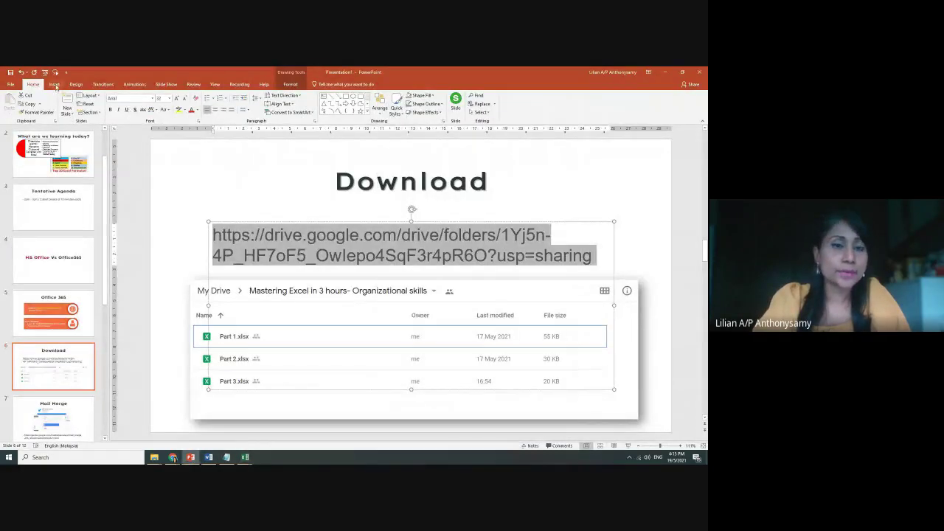
Confirm QR4Office is listed under PowerPoint's My Add-ins, then switch to Word's Insert ribbon
left_click(54, 85)
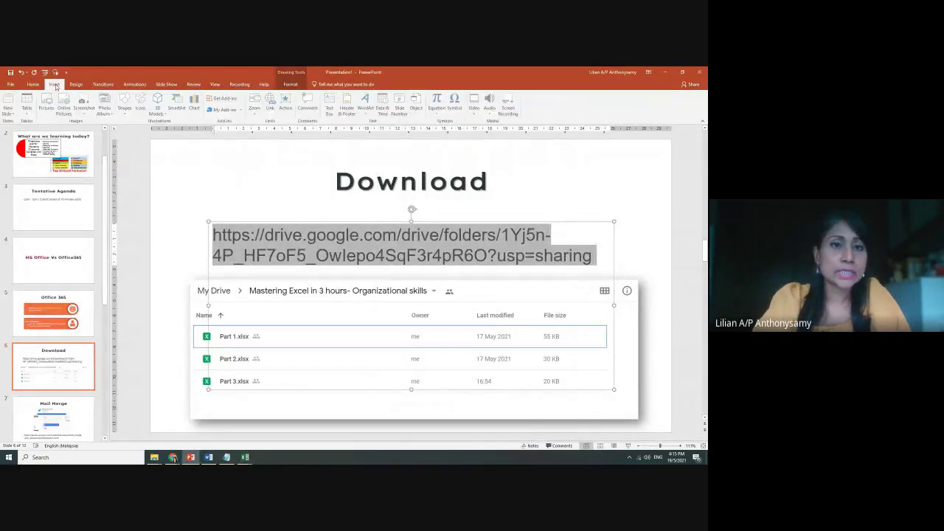
left_click(243, 111)
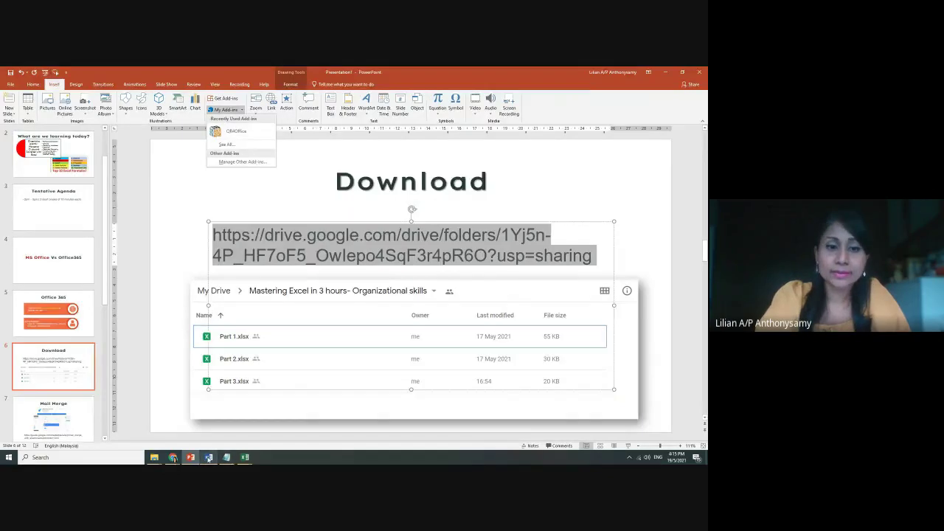
left_click(209, 458)
left_click(56, 85)
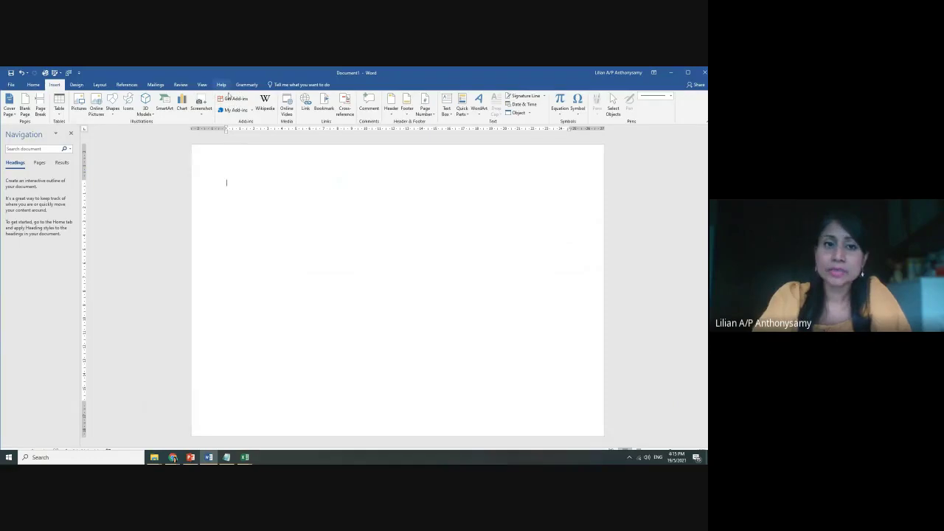
Check QR4Office under Word's My Add-ins, then return to the Excel workbook with the QR code
left_click(252, 112)
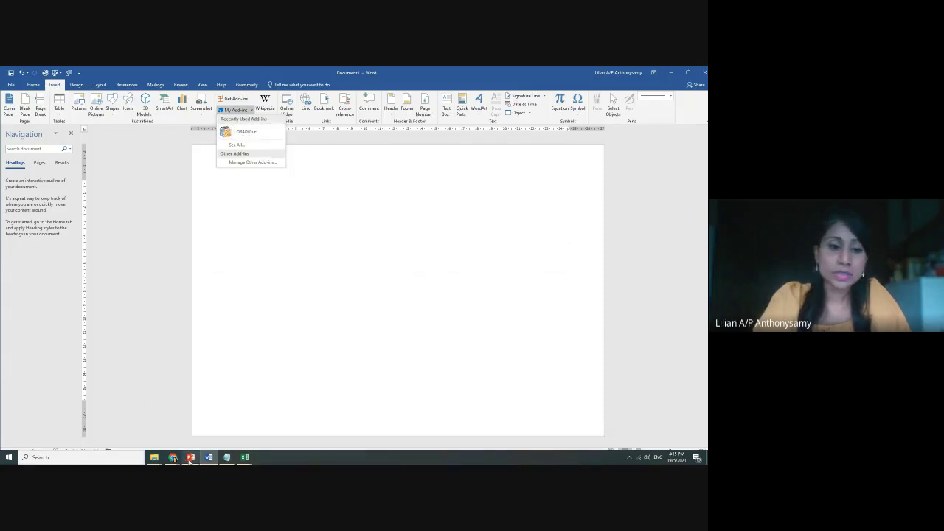
left_click(246, 458)
left_click(244, 426)
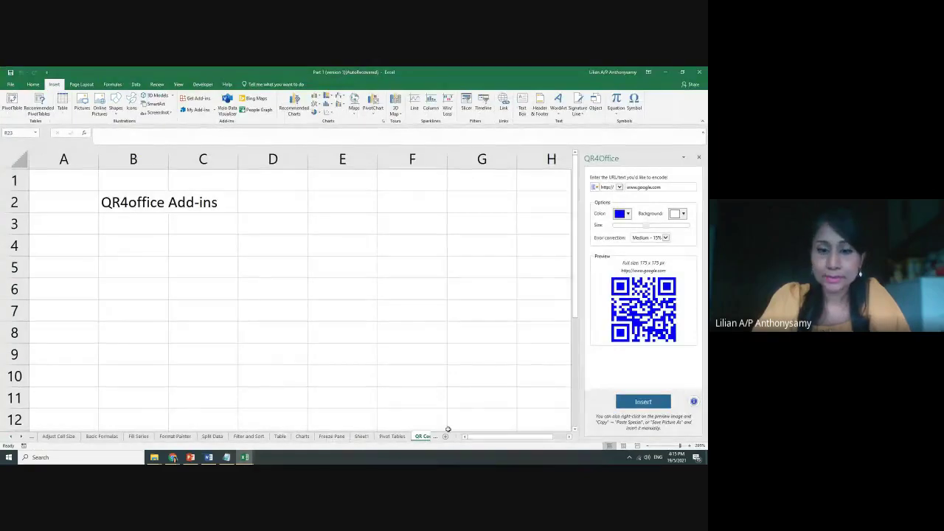
Switch to the Mail Merge sheet, close the QR4Office pane and scroll to the top
left_click(437, 437)
left_click(416, 437)
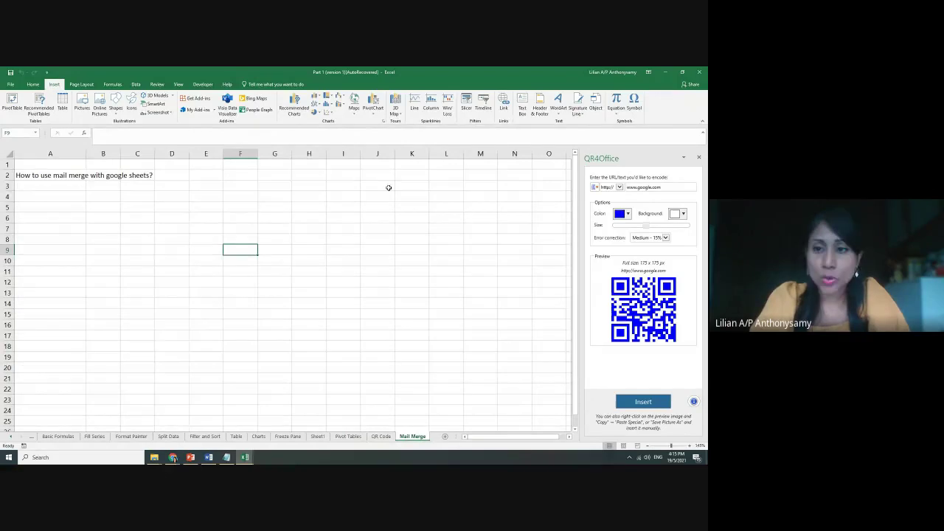
left_click(698, 157)
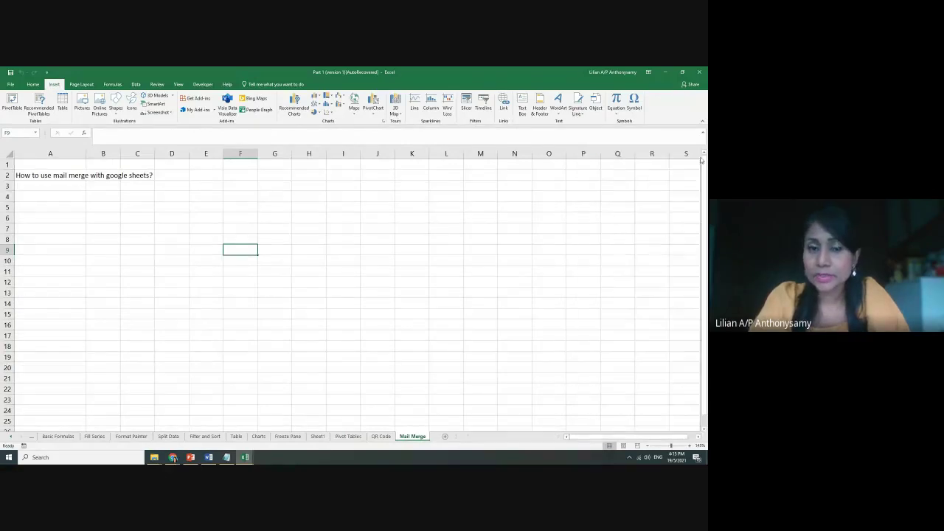
left_click(273, 308)
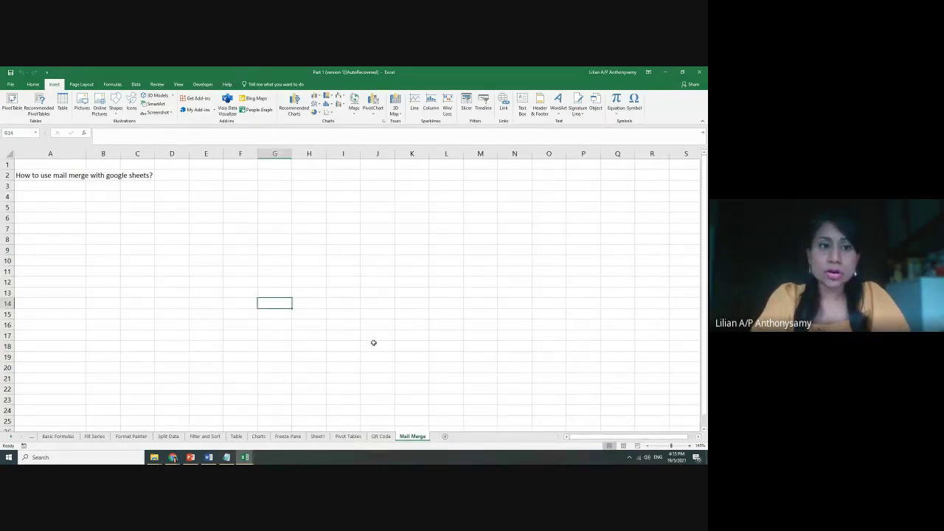
scroll(411, 340, "up", 6, "ctrl")
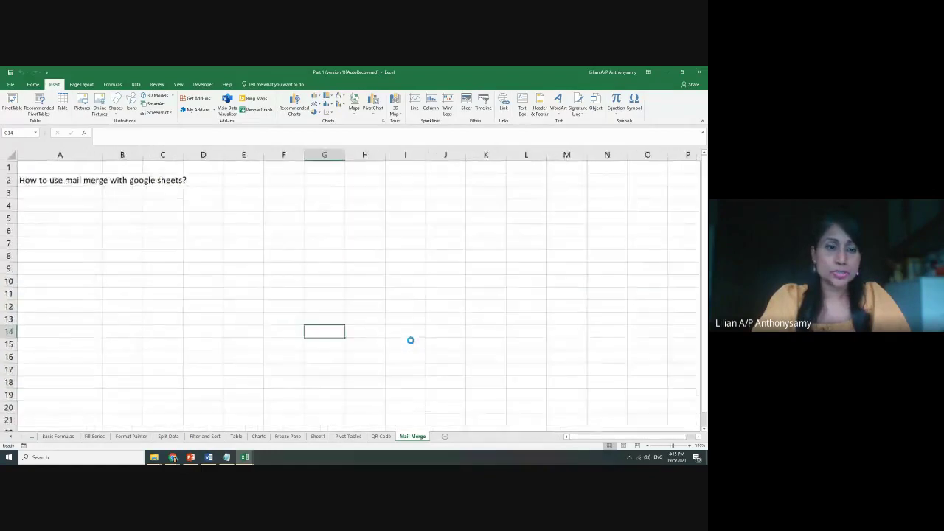
scroll(425, 344, "up", 1, "ctrl")
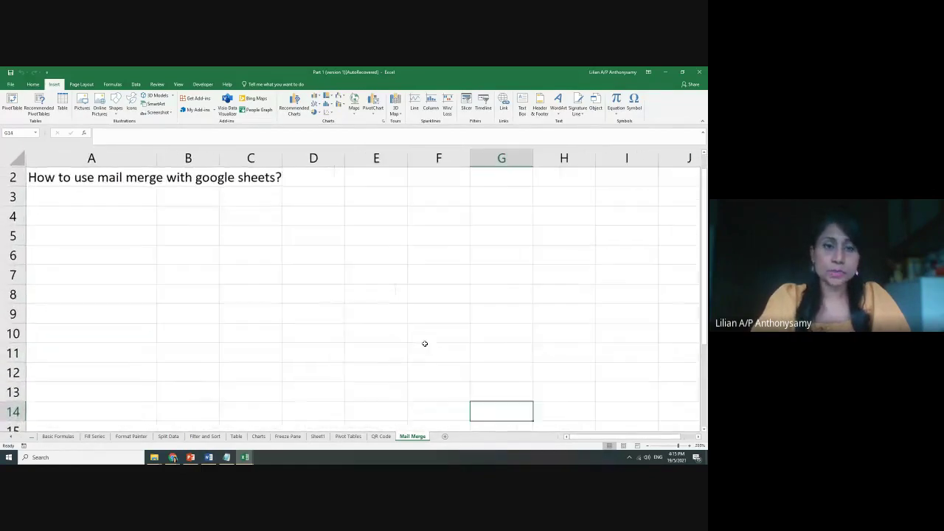
scroll(425, 344, "up", 1)
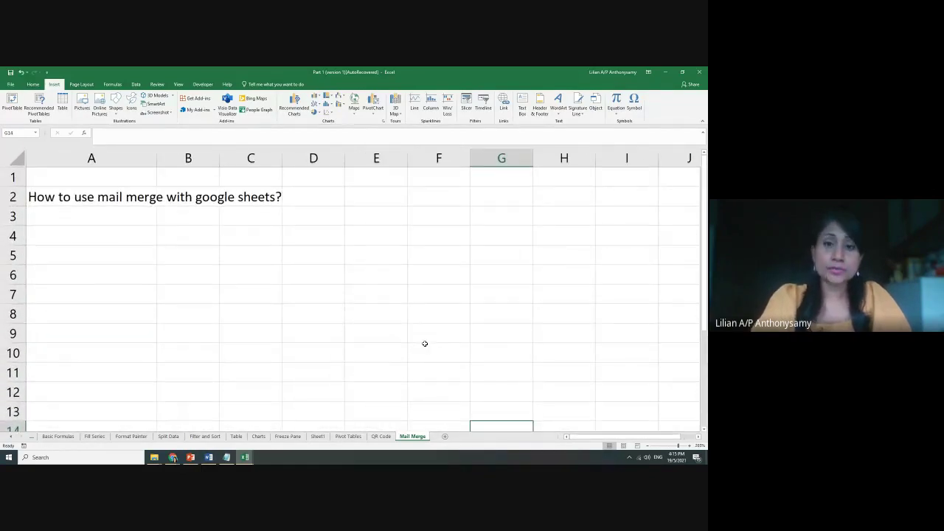
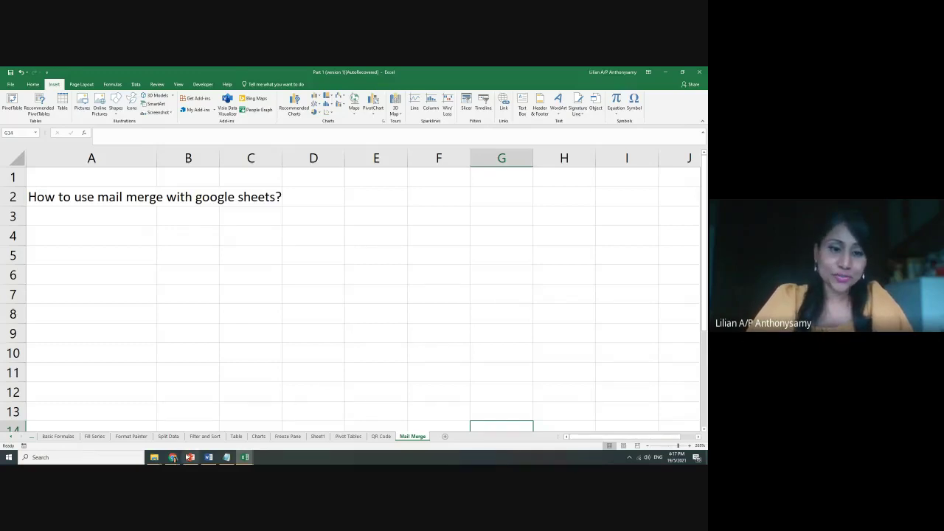
Switch from Excel to the PowerPoint presentation showing its Download slide
mouse_move(185, 458)
left_click(190, 428)
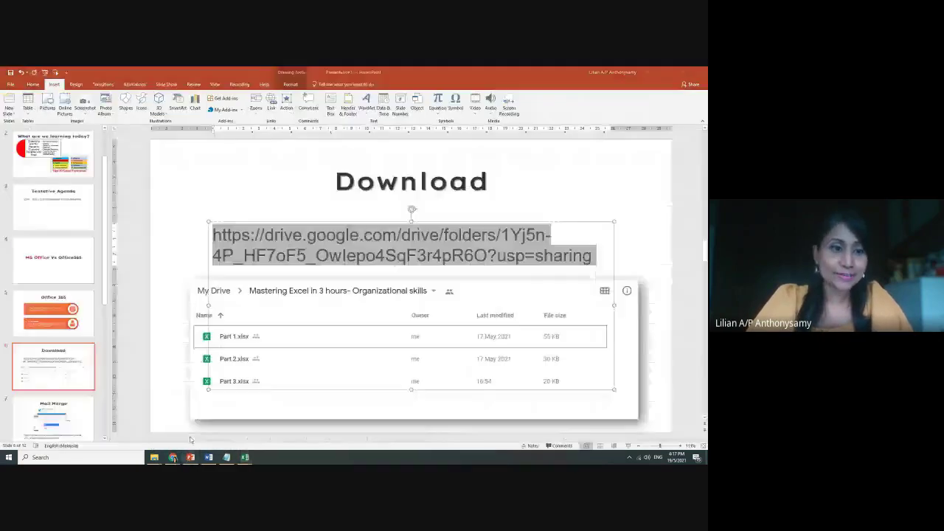
Go to the Mail Merge slide (slide 7) and widen the slide pane to read its add-in URL
scroll(38, 339, "down", 3)
left_click(54, 312)
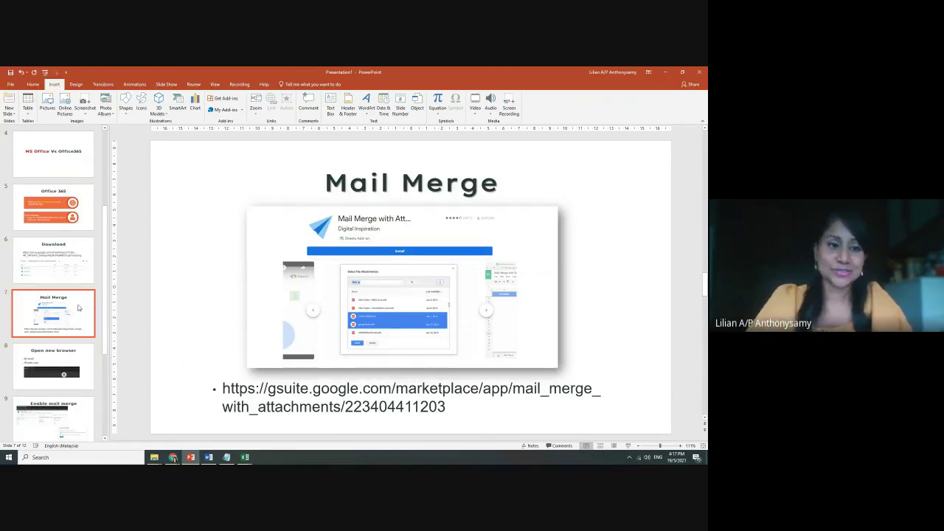
left_click_drag(108, 245, 90, 244)
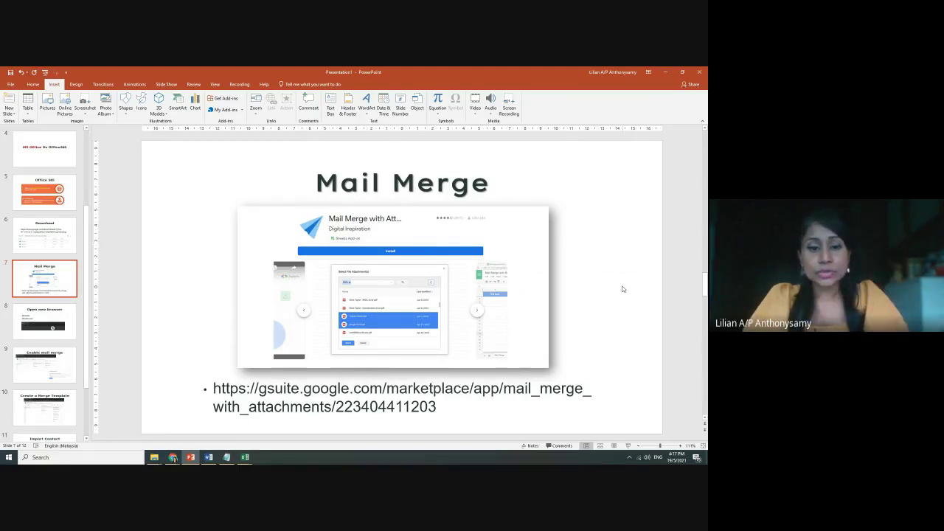
scroll(623, 289, "up", 5)
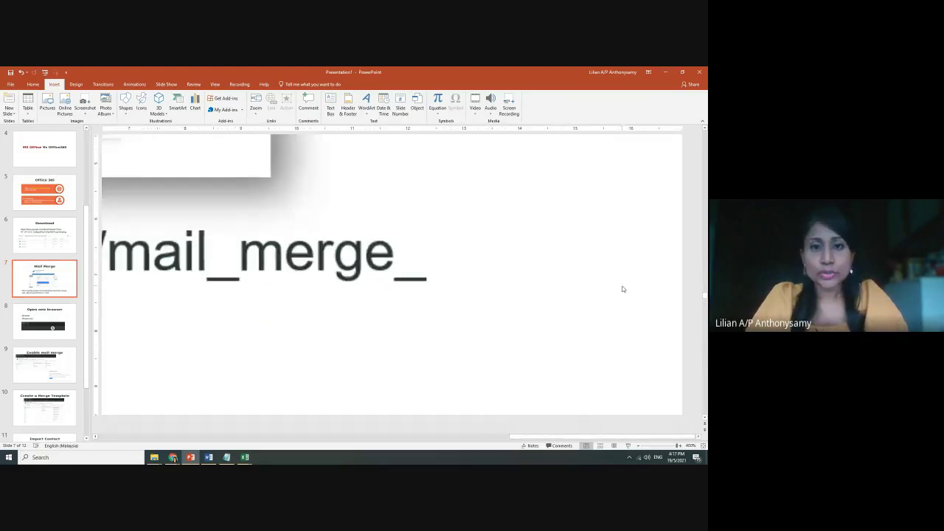
scroll(569, 297, "down", 2)
scroll(569, 303, "down", 3)
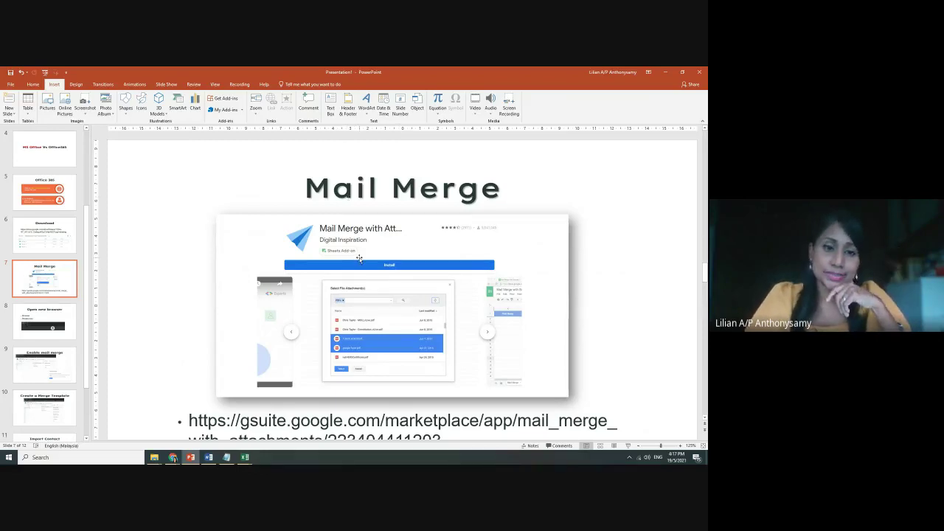
Return to the Excel workbook's QR Code sheet
mouse_move(245, 457)
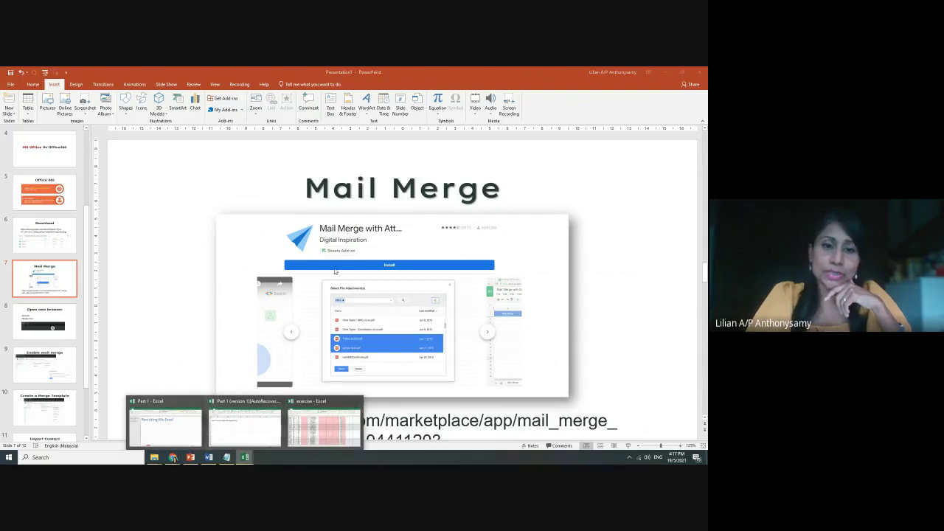
left_click(247, 426)
left_click(382, 436)
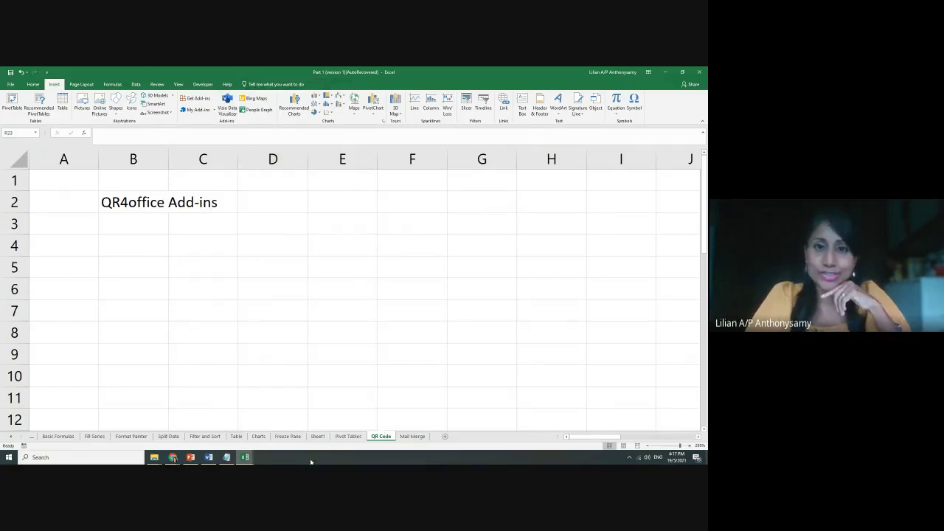
Glance at the QR Code Generator page in Chrome, then return to PowerPoint's Mail Merge slide
mouse_move(172, 458)
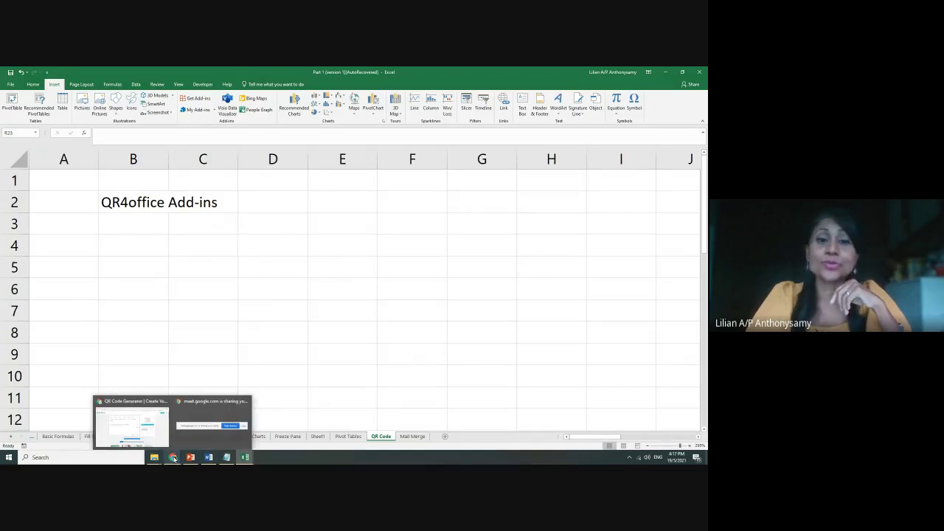
left_click(161, 441)
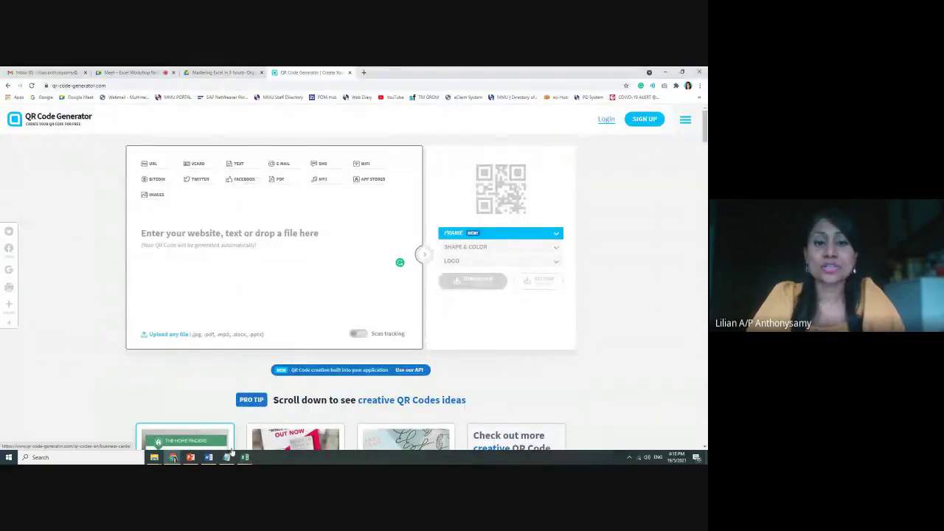
left_click(190, 458)
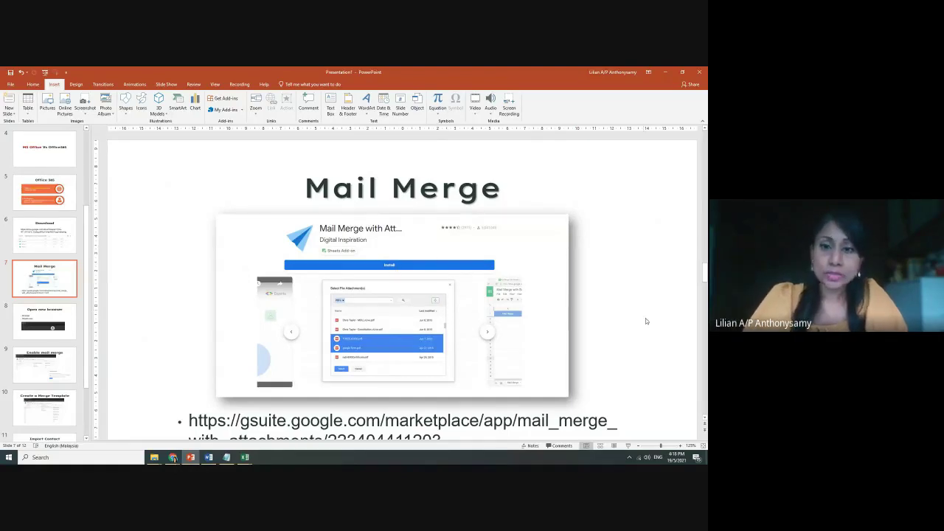
Select the full marketplace add-in link on the Mail Merge slide and bring the browser back up
scroll(635, 308, "down", 1)
scroll(447, 408, "down", 1, "ctrl")
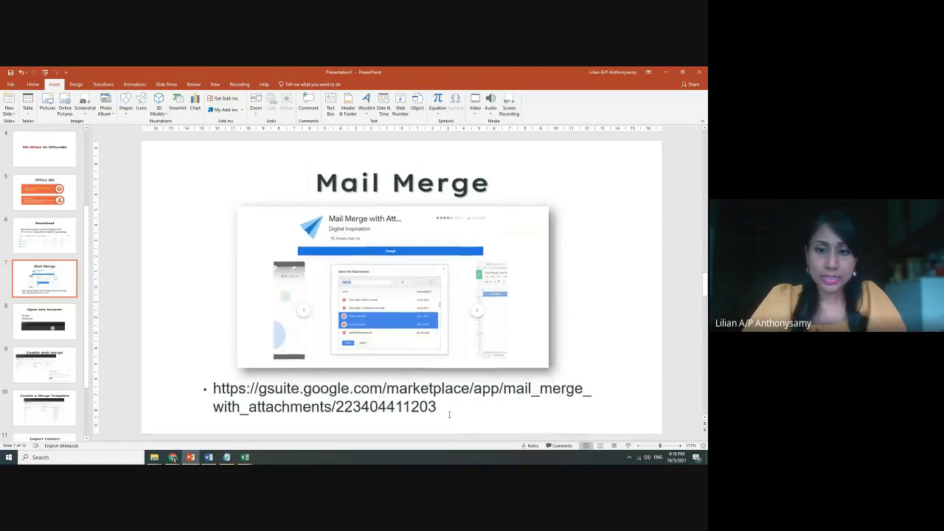
left_click_drag(446, 408, 213, 388)
key("ctrl+c")
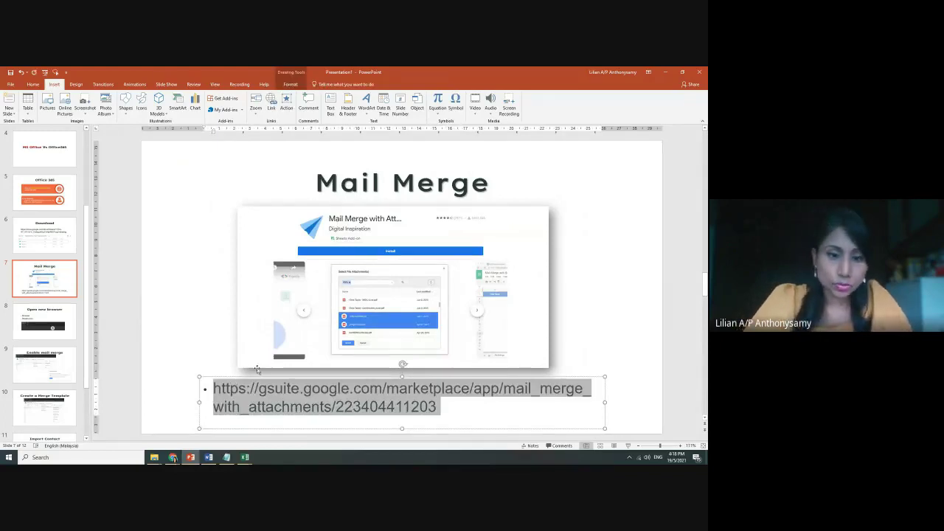
mouse_move(173, 459)
left_click(130, 424)
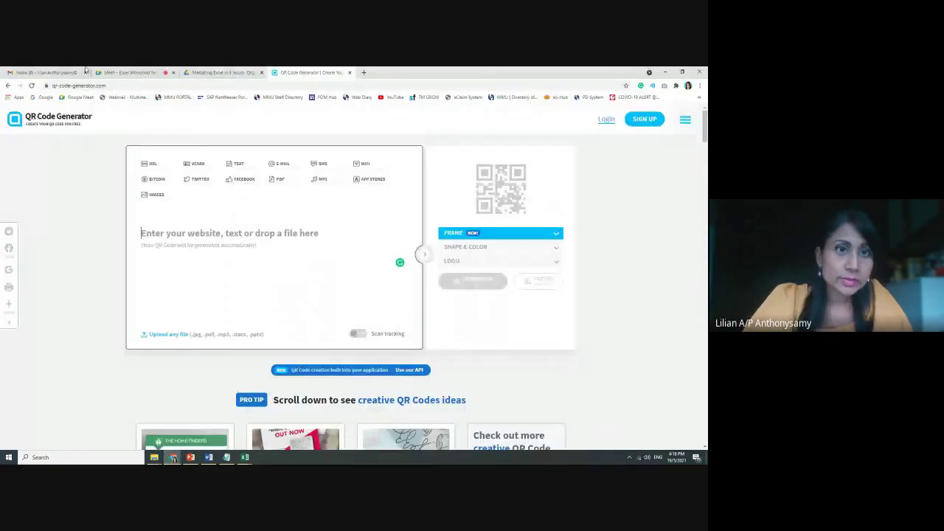
Post the Mail Merge add-in link in the Google Meet chat and open its Marketplace page
left_click(132, 72)
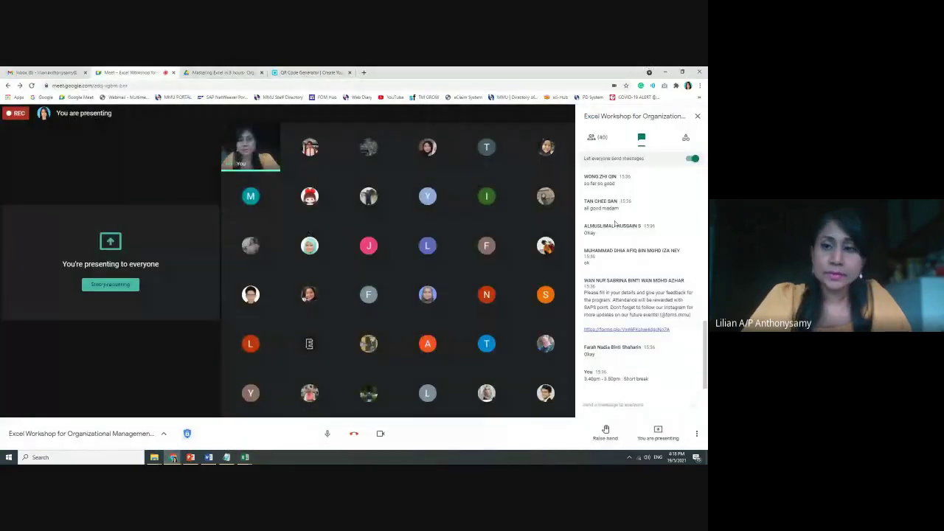
left_click(599, 405)
key("ctrl+v")
key("Return")
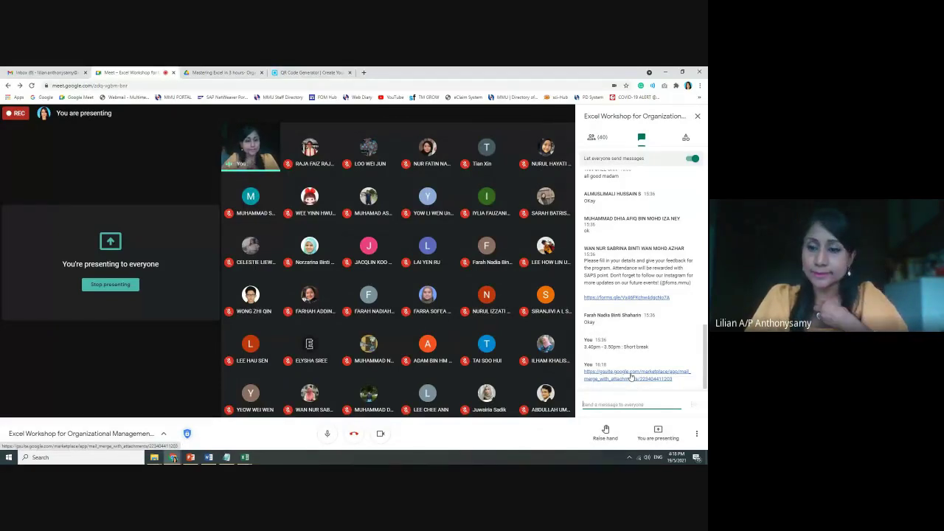
left_click(632, 377)
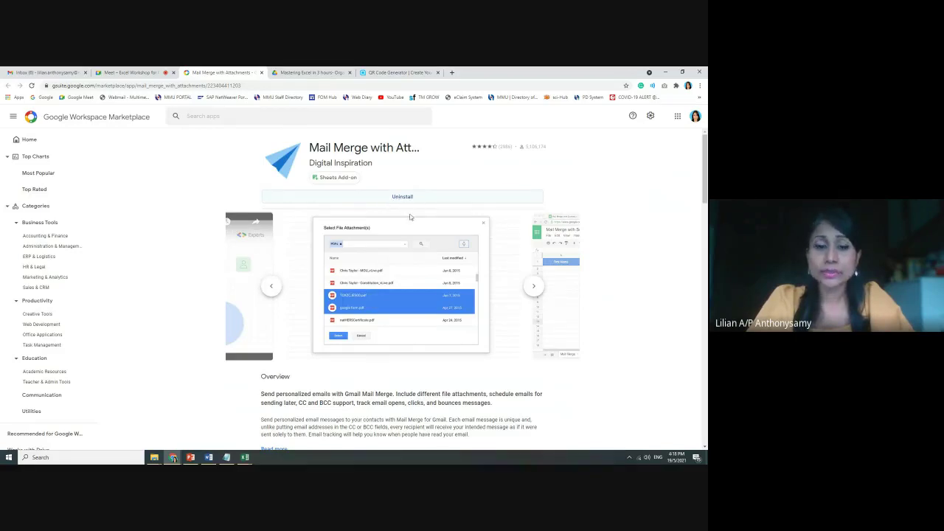
left_click(190, 457)
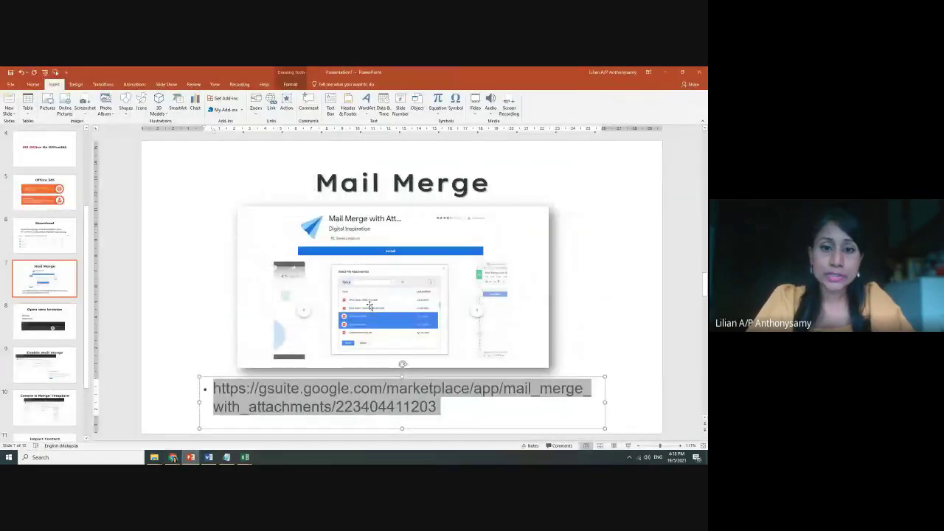
Deselect the link text box and zoom the Mail Merge slide out to fit the window
left_click(595, 305)
scroll(595, 305, "up", 5)
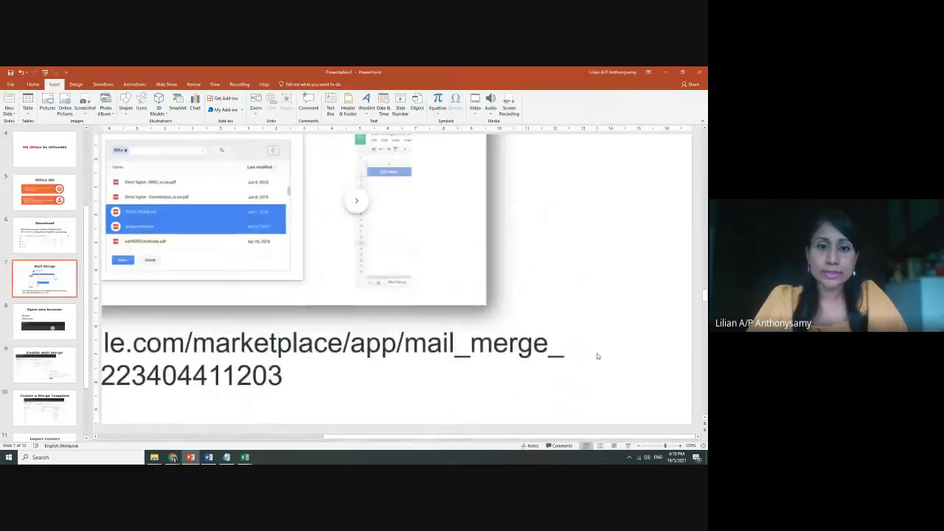
scroll(598, 356, "up", 3)
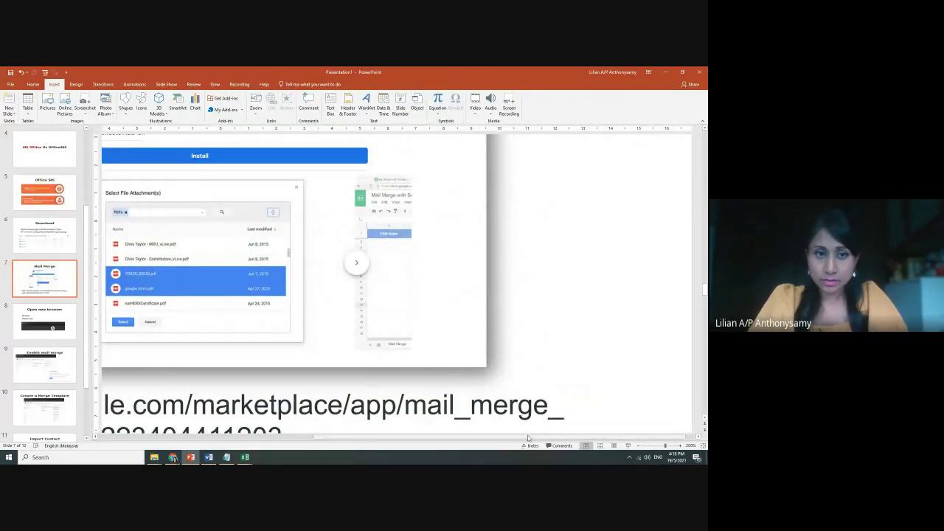
left_click_drag(586, 437, 501, 437)
scroll(413, 317, "up", 2)
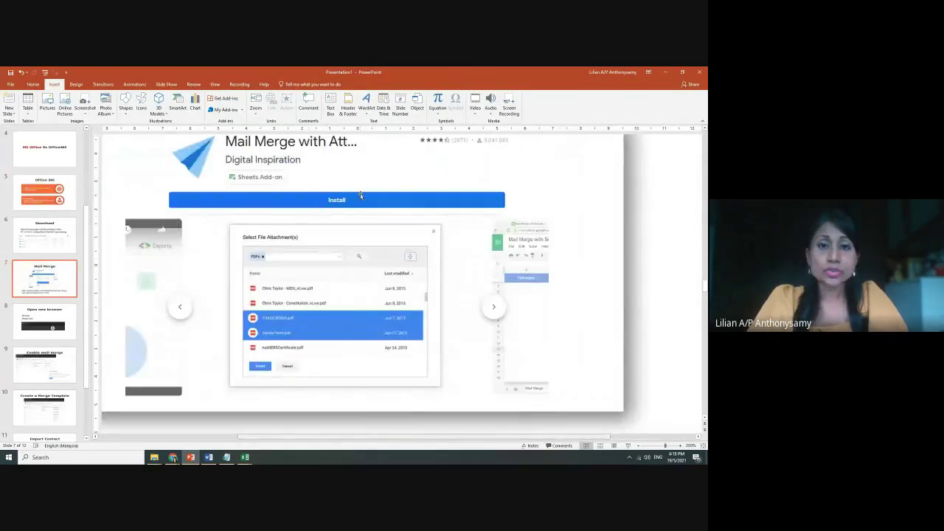
scroll(447, 250, "down", 5)
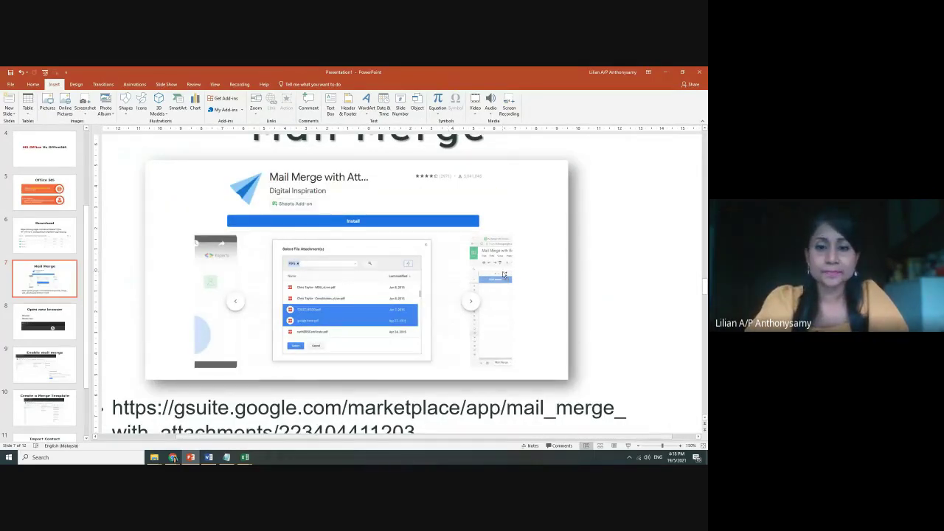
scroll(504, 274, "down", 3)
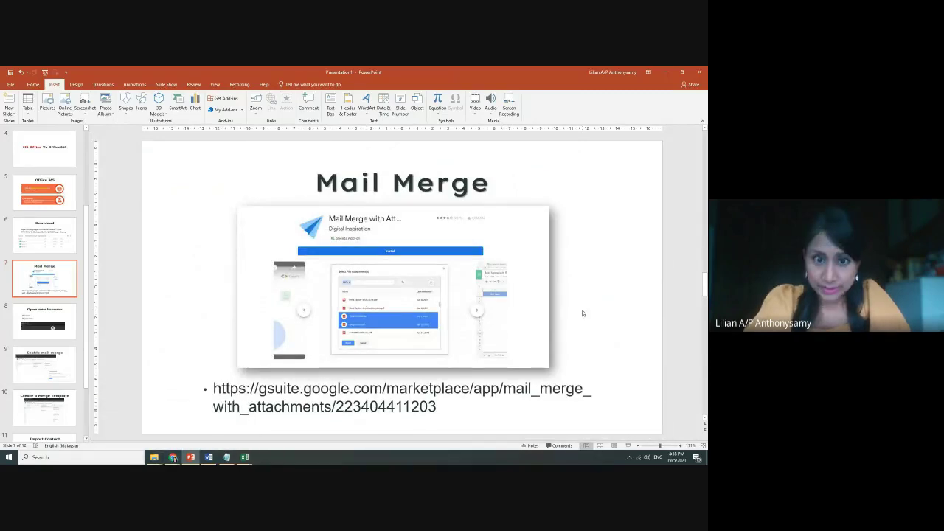
scroll(582, 312, "down", 1)
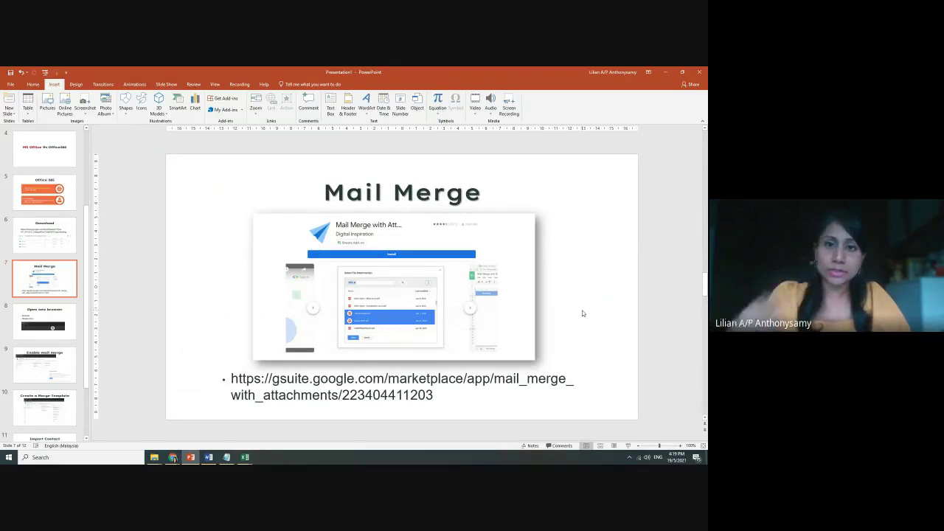
Move to the Open new browser slide (slide 8), then bring up the Mail Merge add-on page in Chrome
left_click(59, 311)
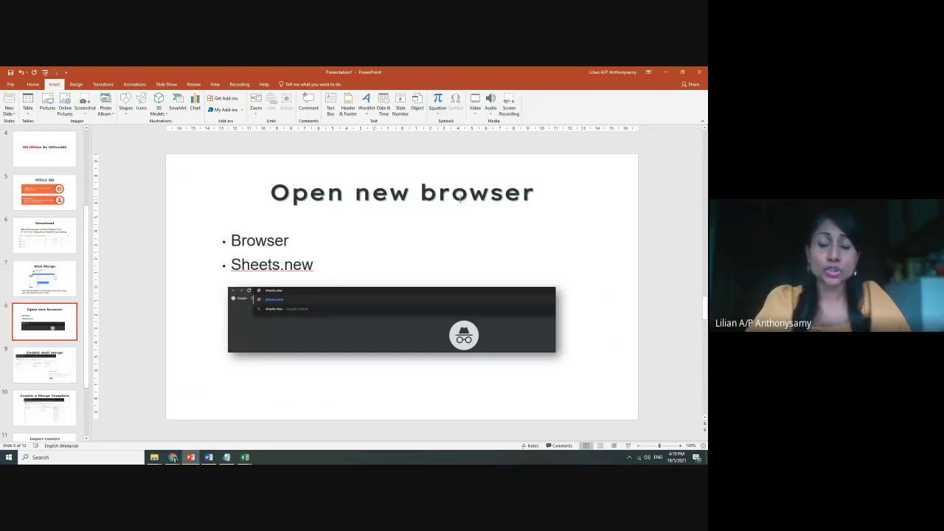
mouse_move(174, 459)
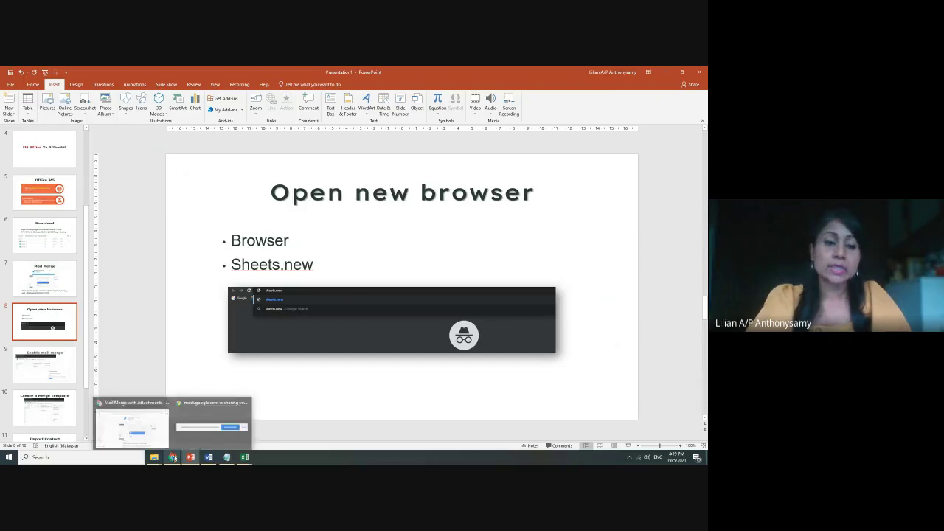
left_click(131, 422)
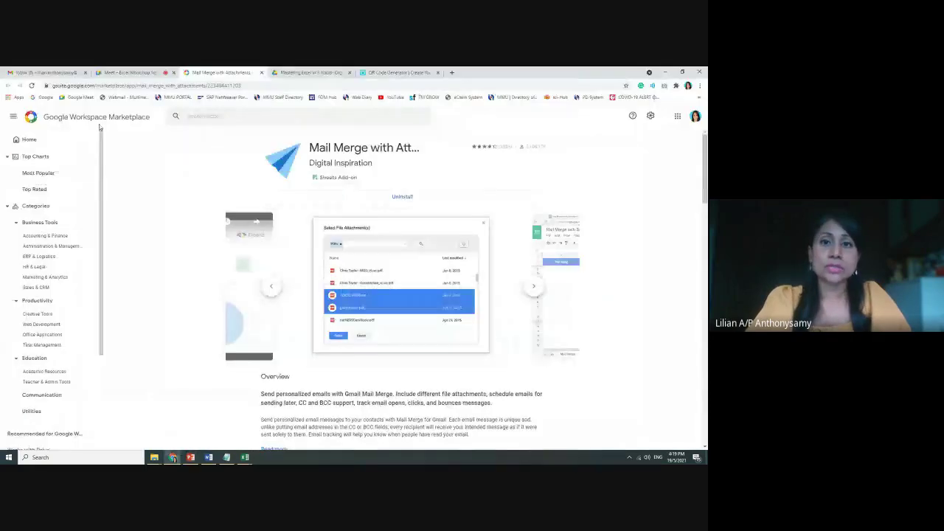
Replace the QR Code Generator tab with a new blank Google Sheets spreadsheet via sheets.new
left_click(417, 73)
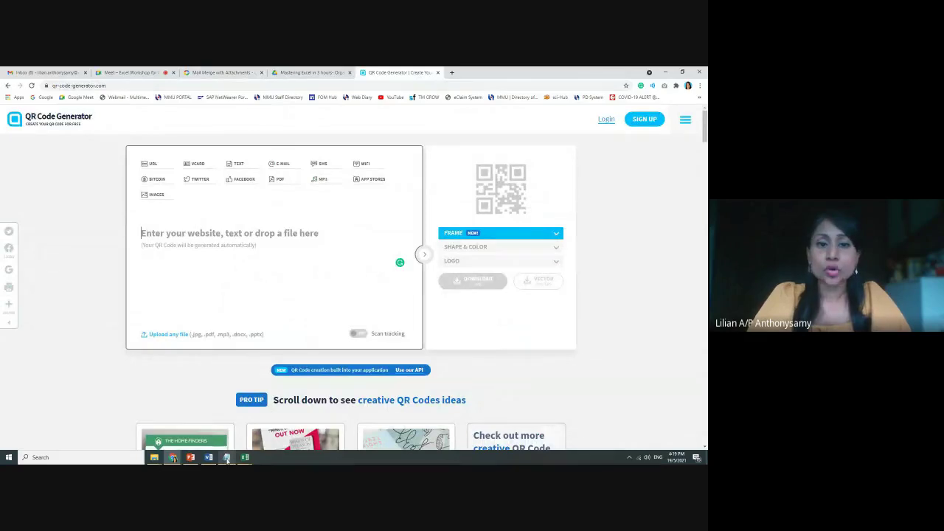
mouse_move(190, 456)
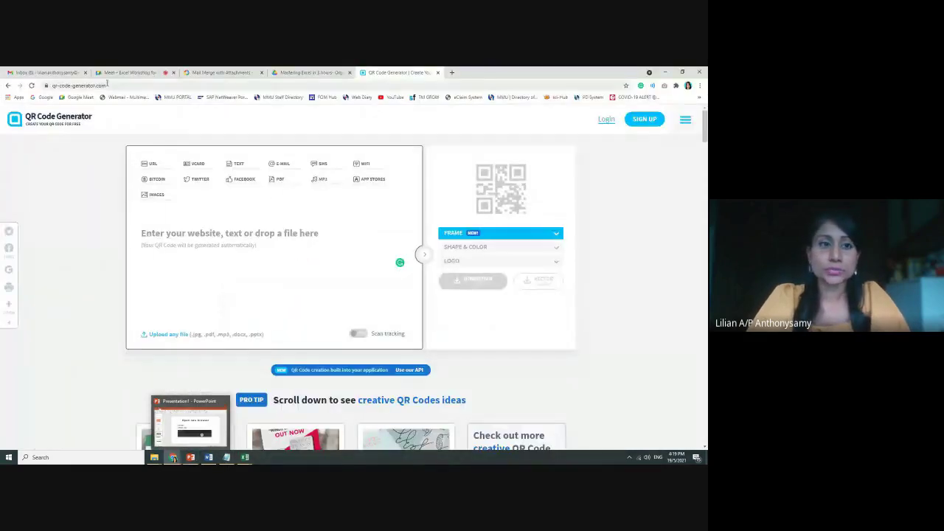
left_click(124, 86)
type("sh")
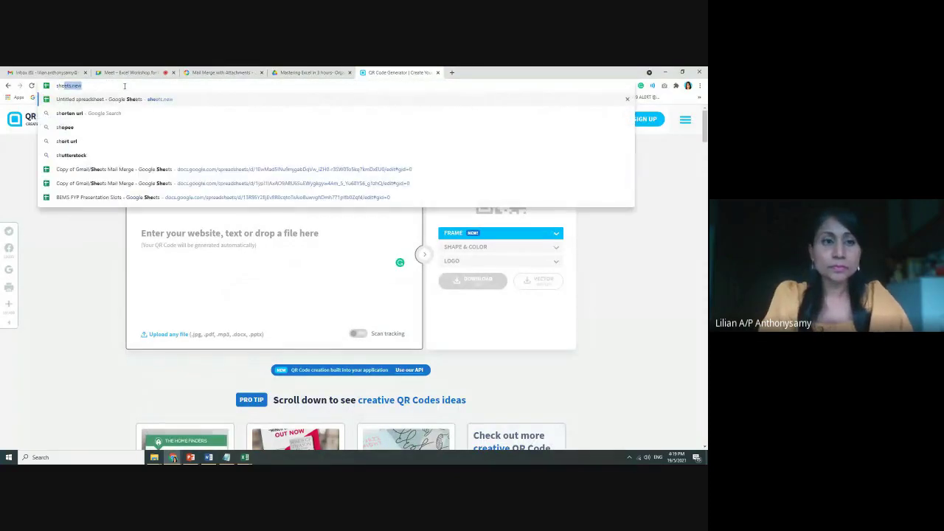
type("eets.new")
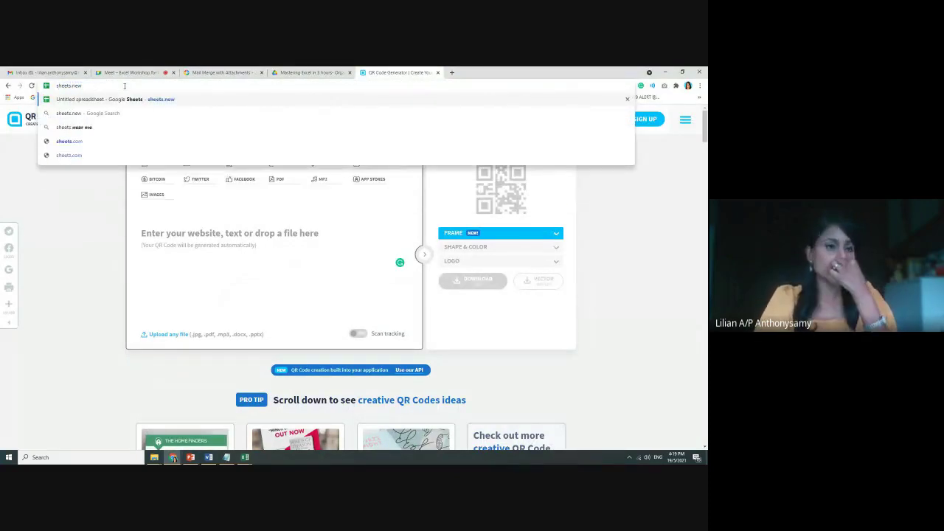
key("Return")
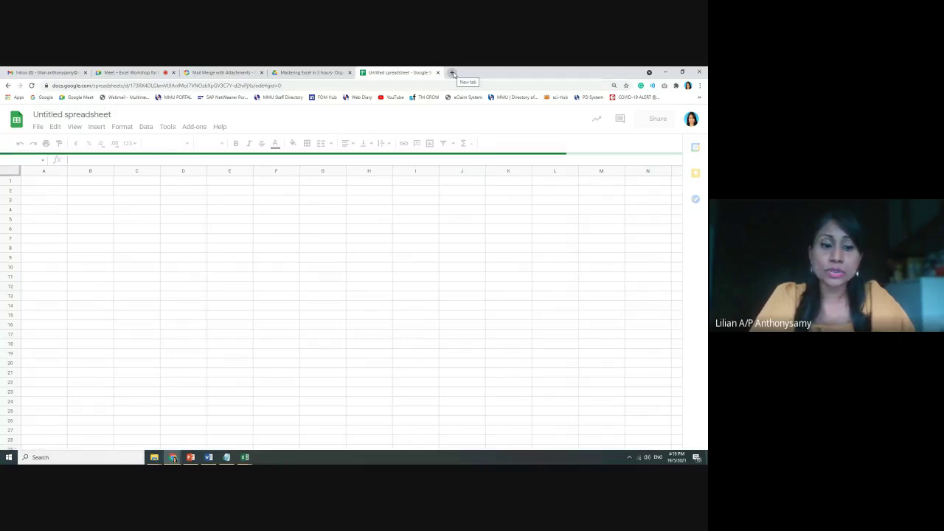
Open a blank Google Doc (doc.new) and a blank Google Slides deck (slides.new) in new tabs
left_click(452, 73)
type("doc")
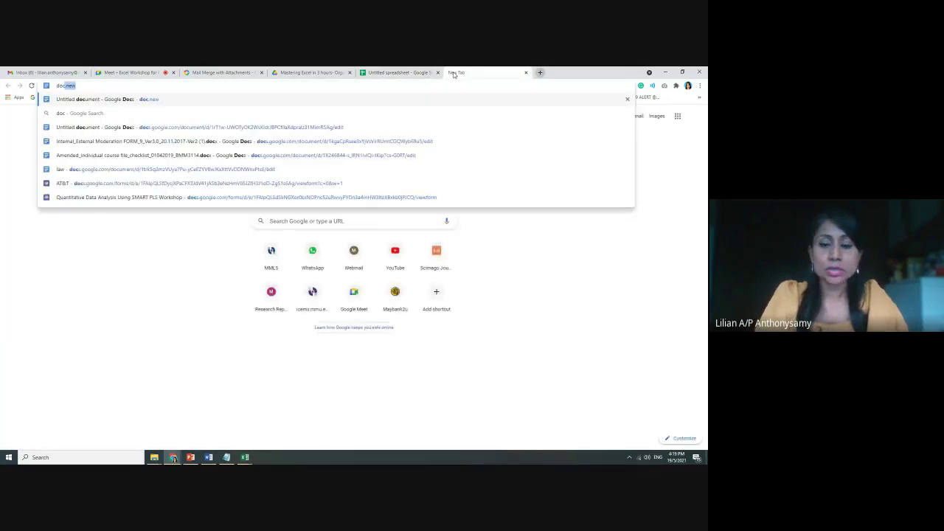
key("Return")
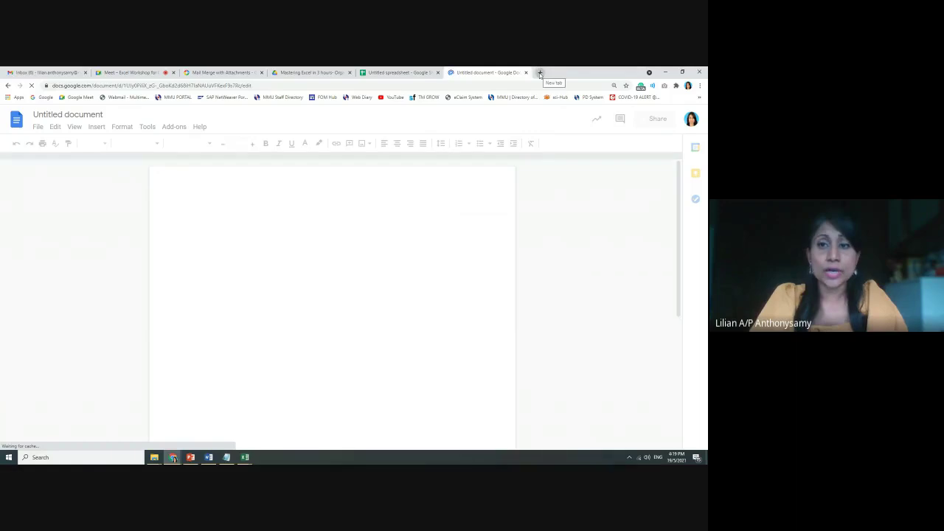
left_click(540, 73)
type("sli")
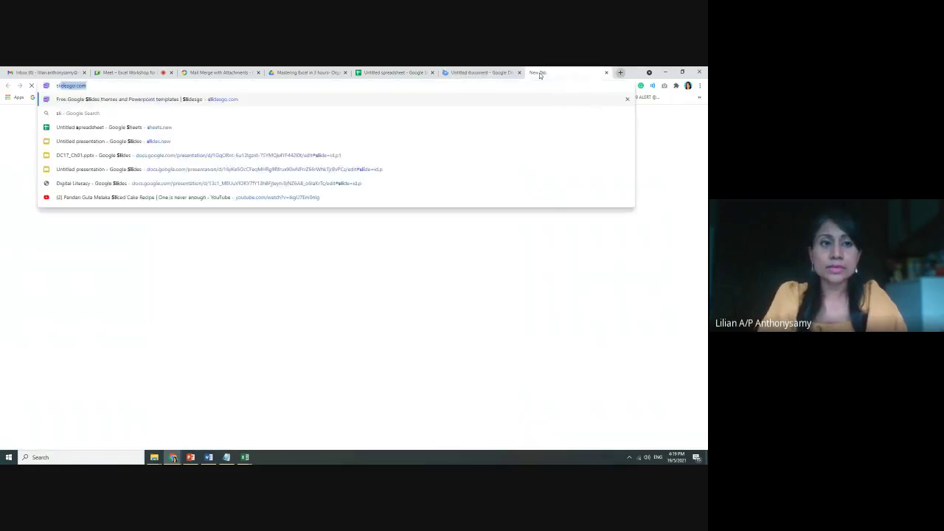
type("des.new")
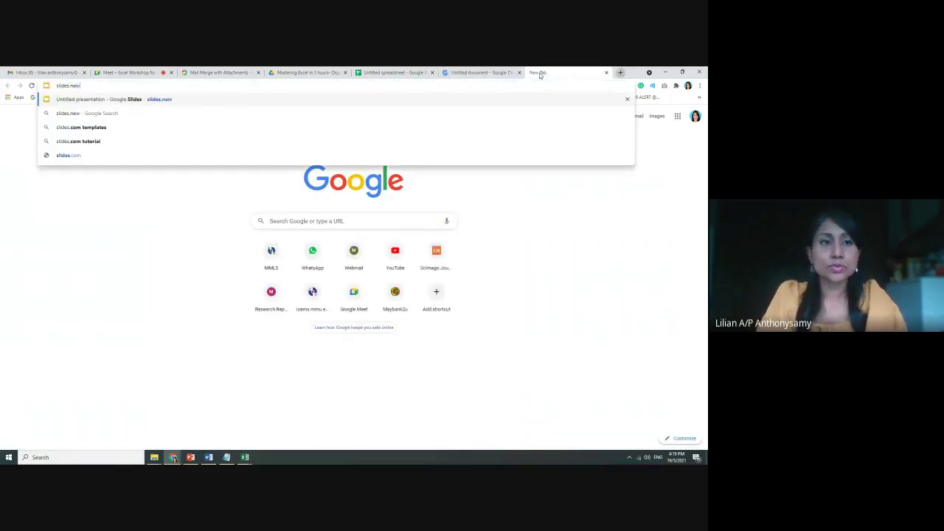
key("Return")
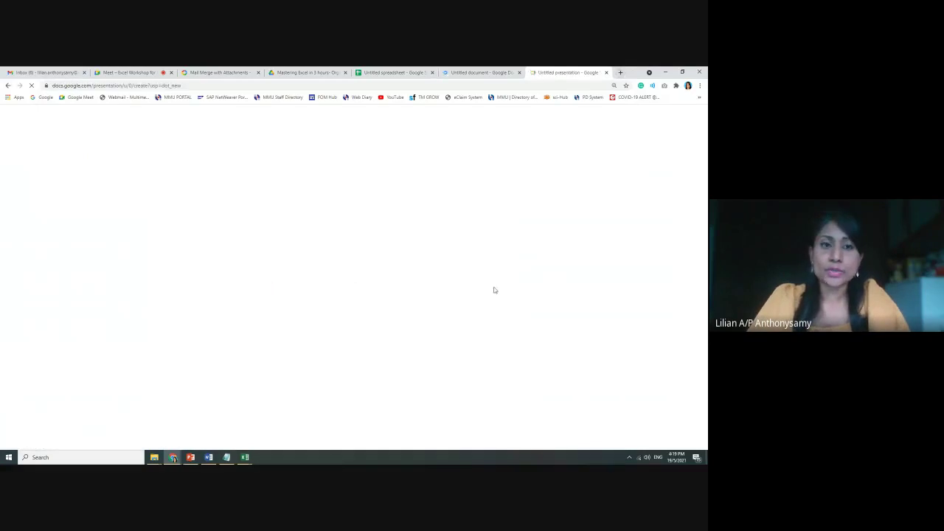
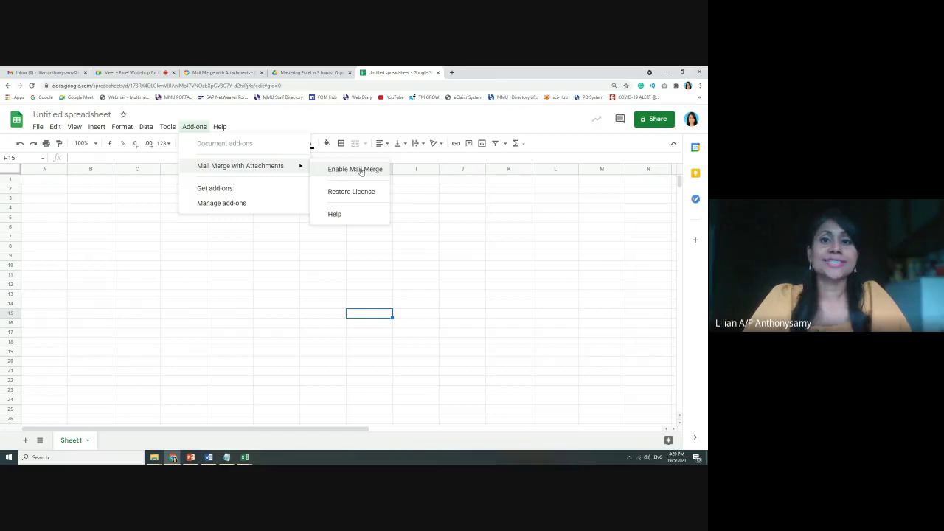
Enable Mail Merge with Attachments on the untitled spreadsheet and dismiss the confirmation notice
left_click(357, 169)
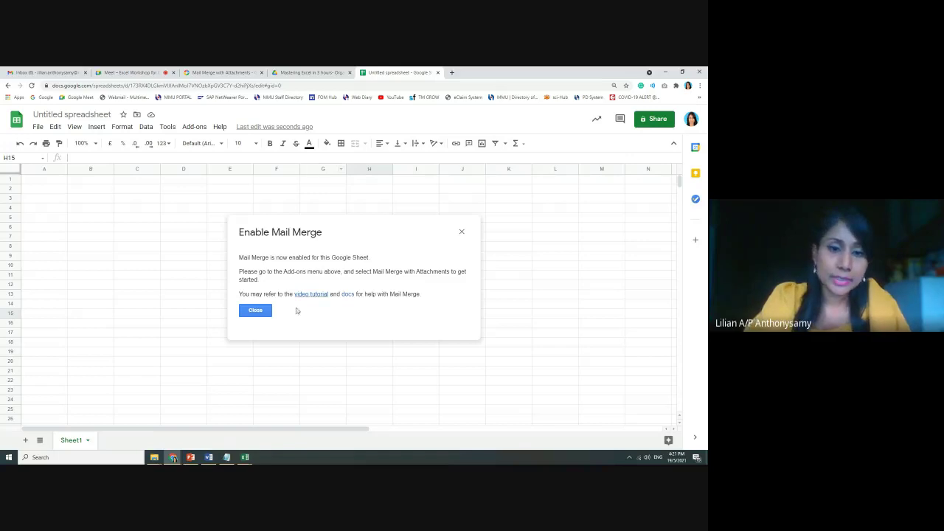
left_click(257, 311)
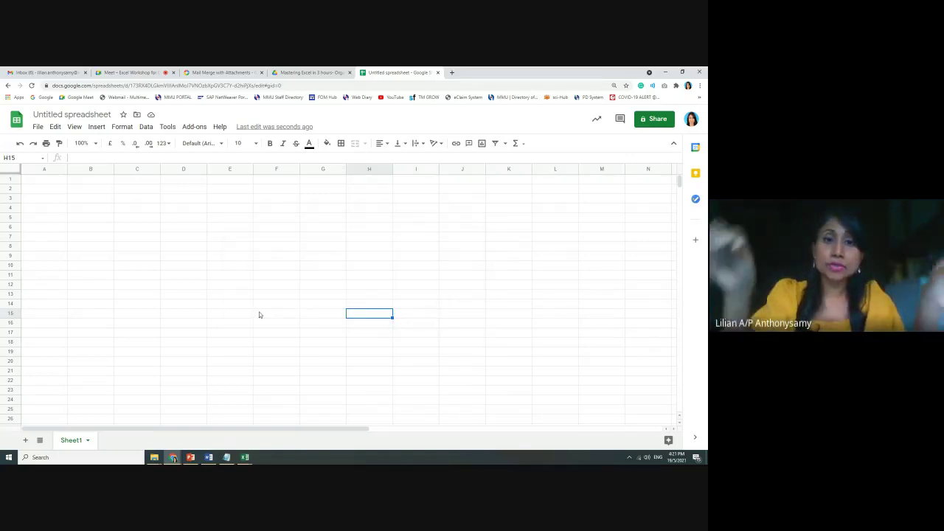
Present the Create a Merge Template and Enable mail merge slides, then return to the untitled spreadsheet
left_click(191, 458)
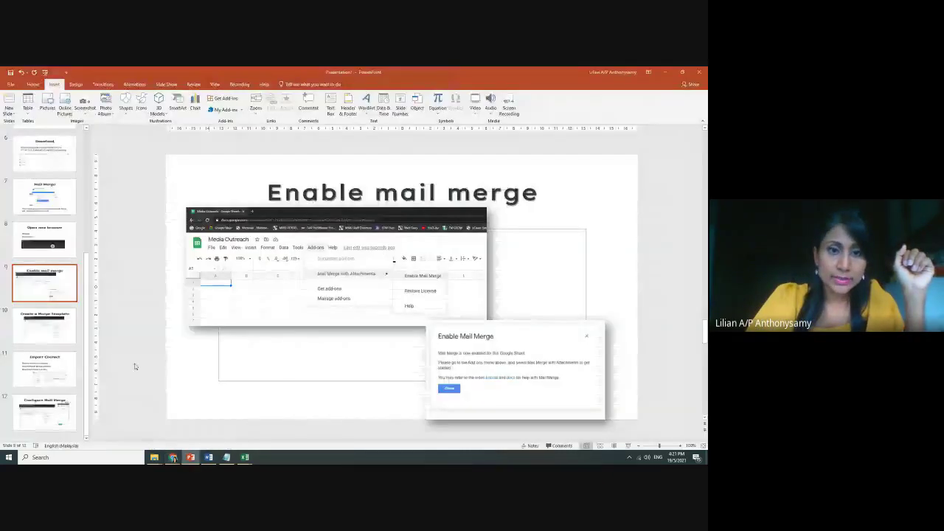
left_click(51, 334)
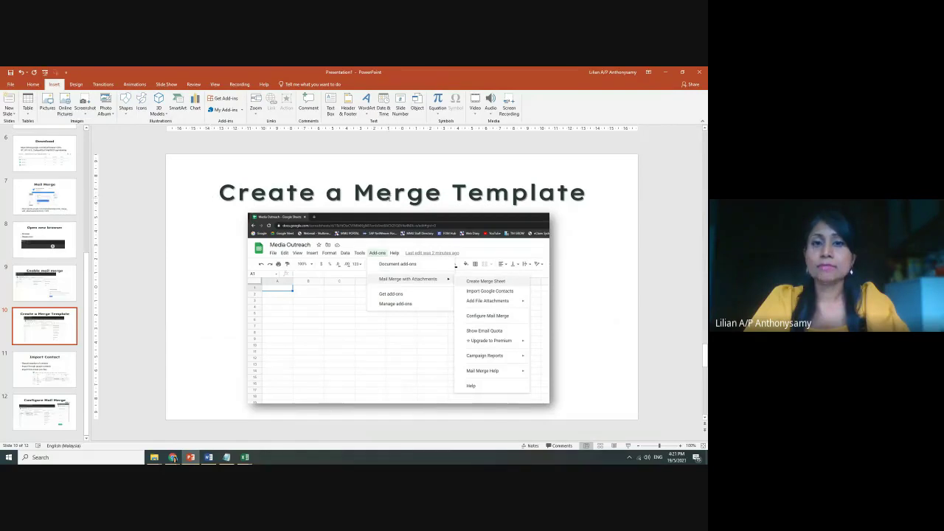
left_click(33, 286)
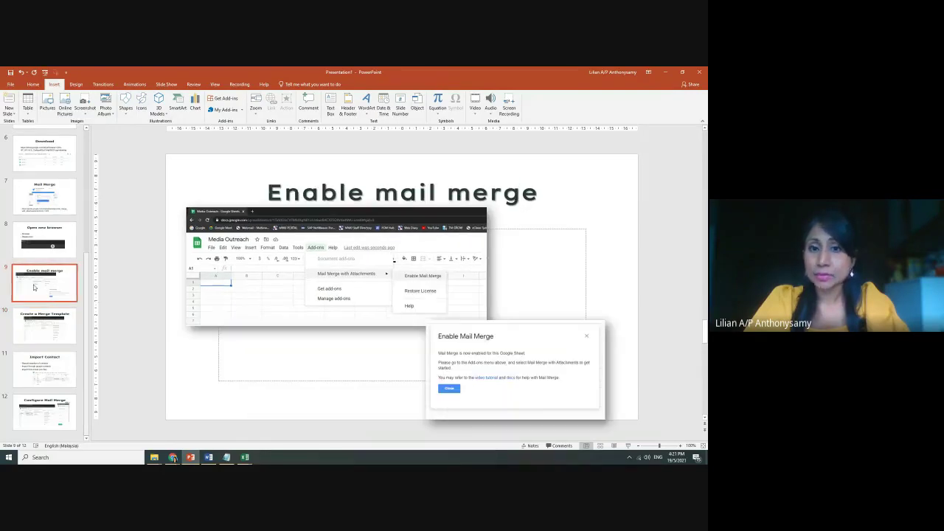
left_click(38, 326)
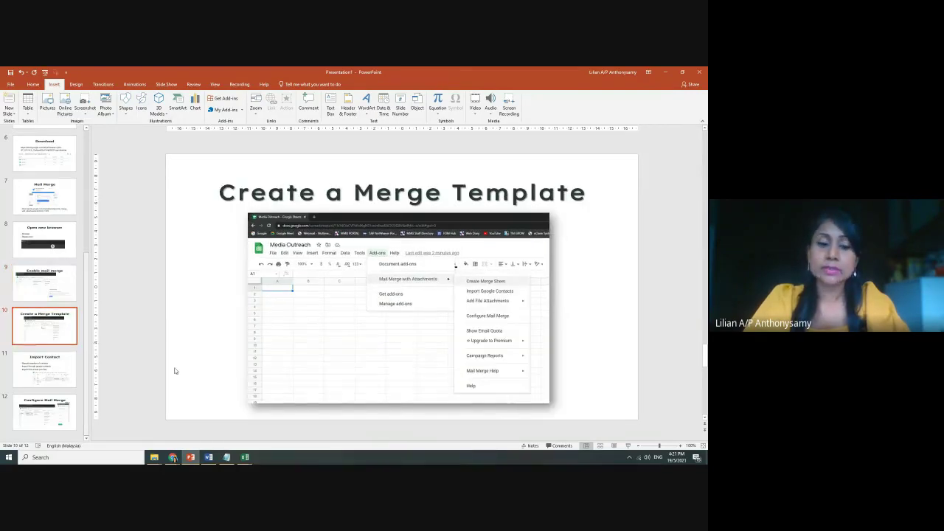
left_click(173, 457)
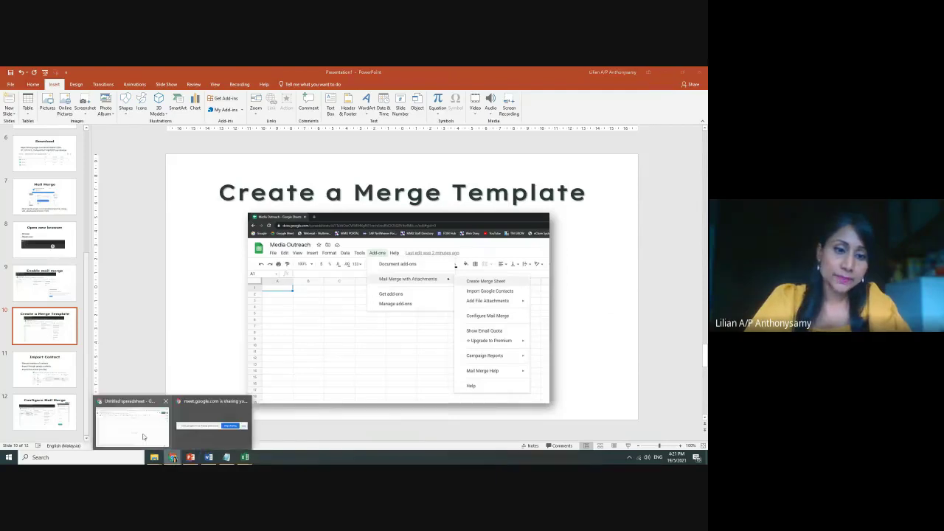
left_click(143, 436)
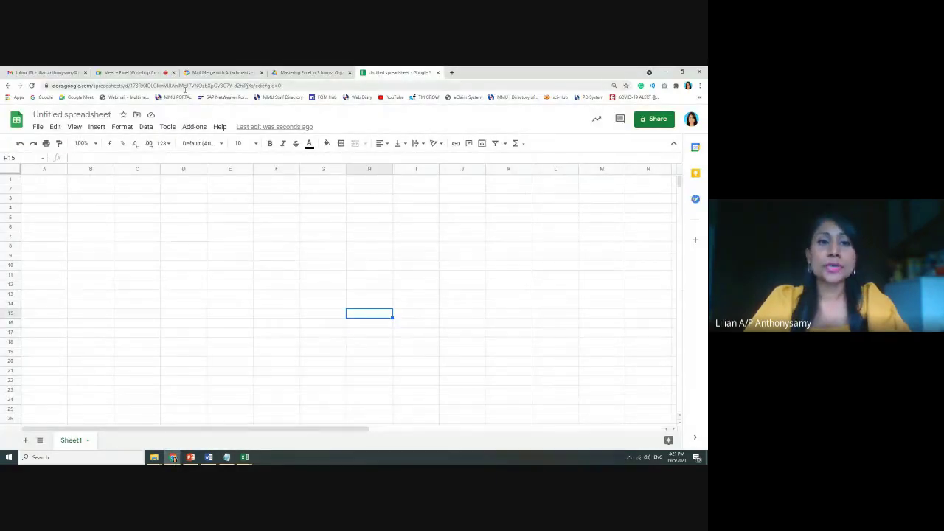
Run Create Merge Sheet from the Mail Merge with Attachments add-on to build the Mail Merge sheet
left_click(195, 128)
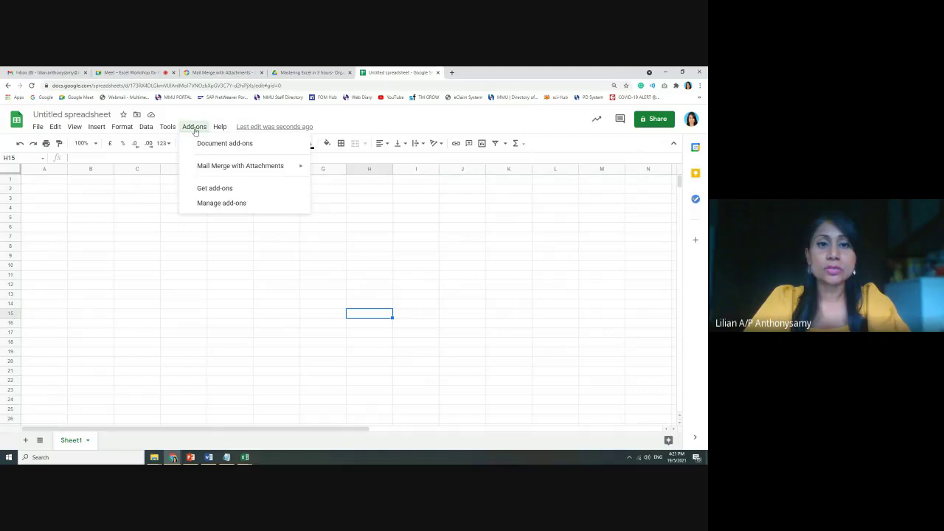
mouse_move(204, 167)
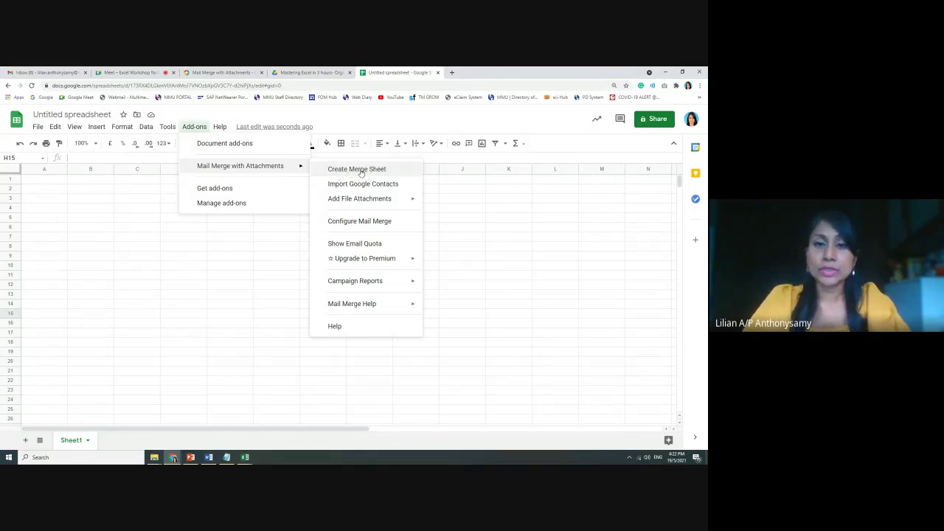
left_click(362, 171)
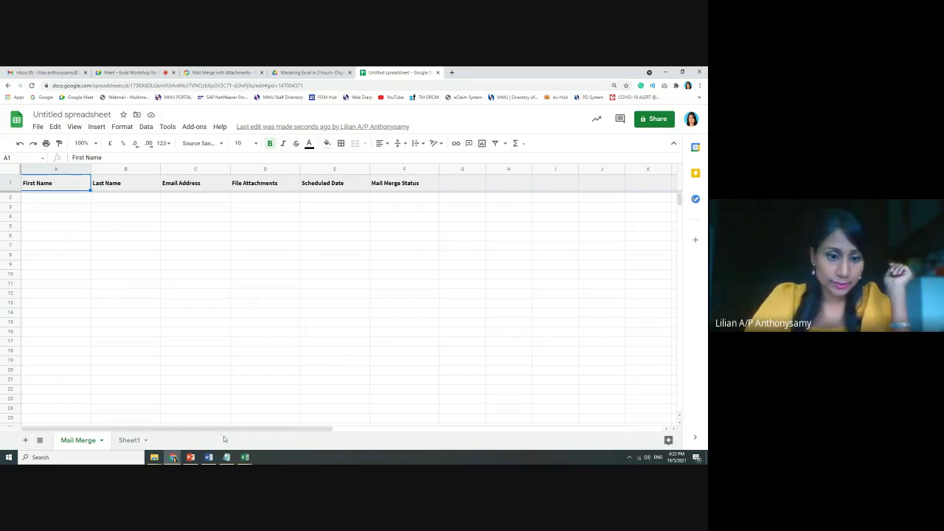
Show the Import Contact slide and highlight the manual, Google contacts and Excel (csv file) options
left_click(191, 459)
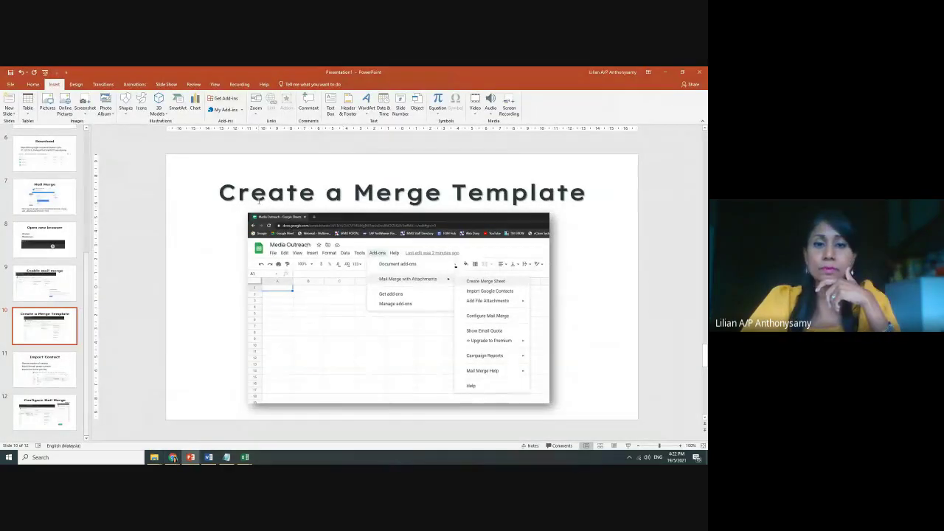
left_click(44, 362)
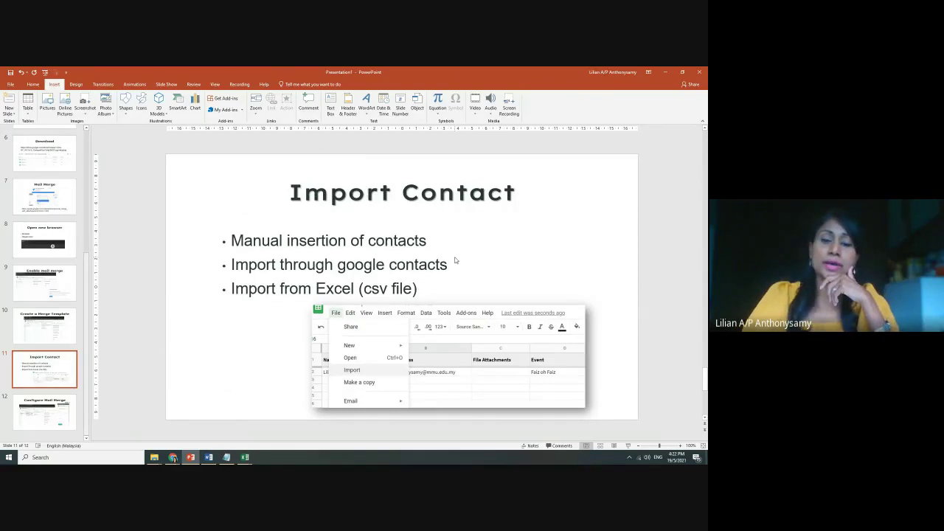
scroll(455, 260, "down", 1)
scroll(455, 260, "up", 1)
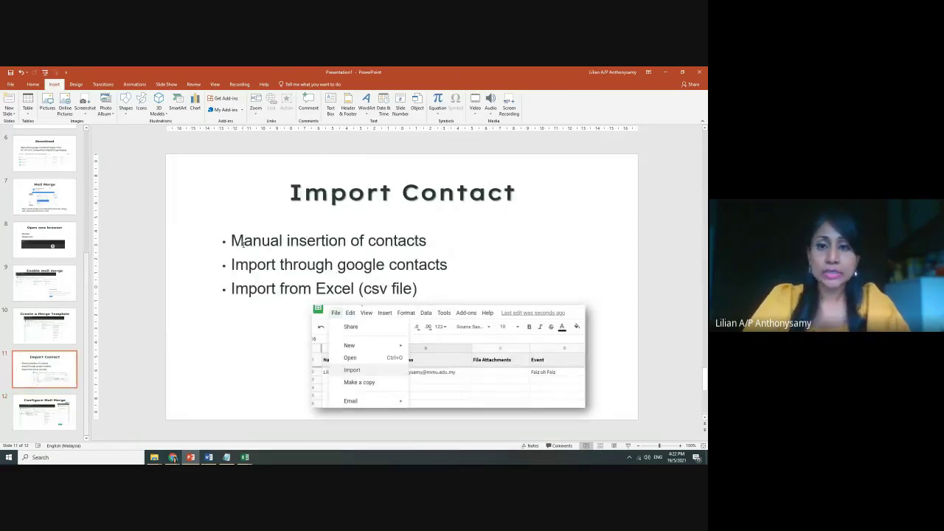
left_click_drag(231, 240, 389, 236)
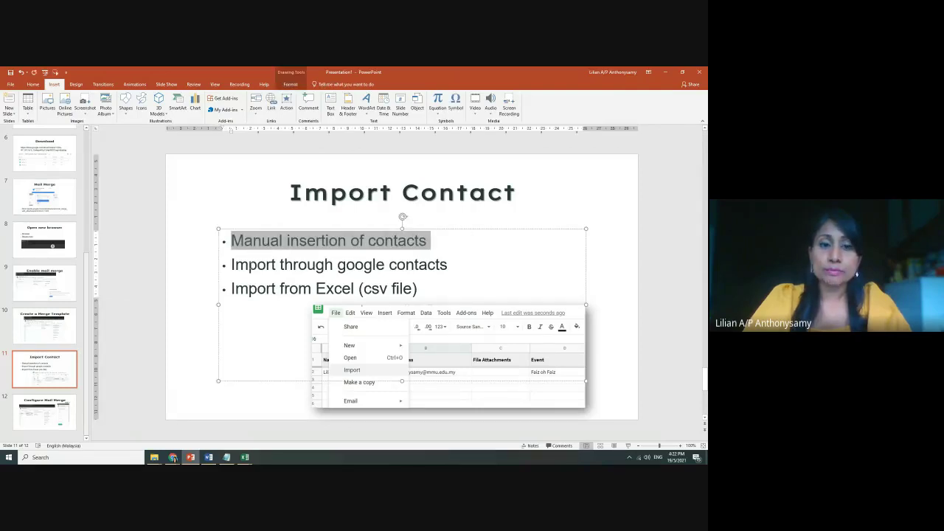
left_click_drag(338, 264, 451, 261)
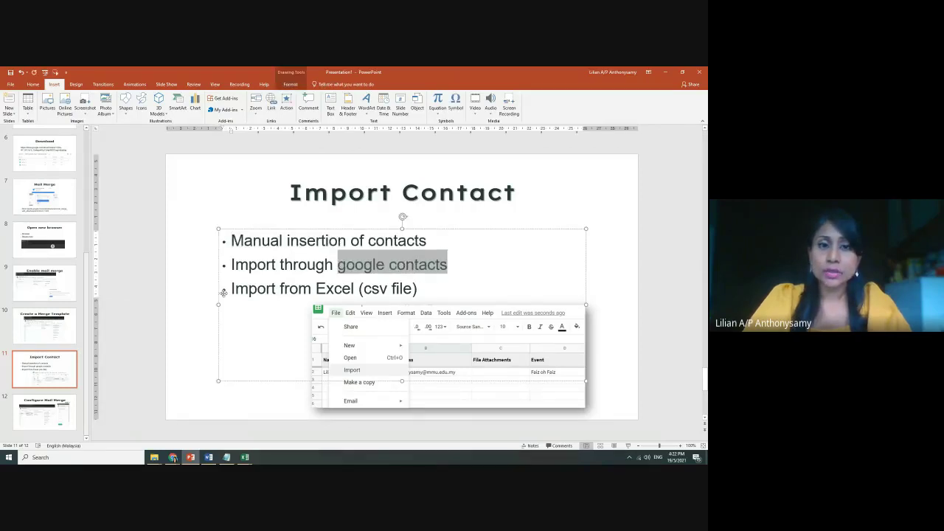
left_click_drag(230, 288, 416, 289)
left_click_drag(316, 288, 418, 288)
Highlight the title word Contact and manual insertion again, then return to the spreadsheet
key("ctrl+a")
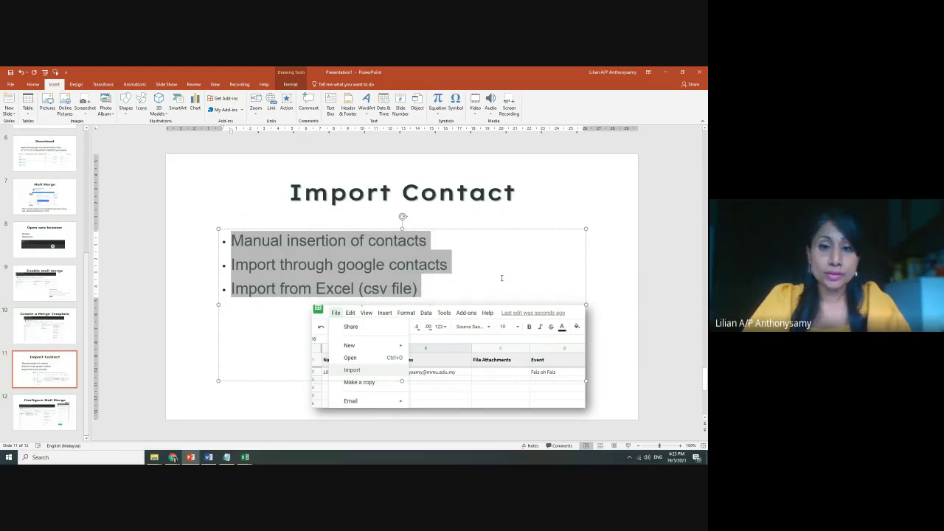
left_click(502, 278)
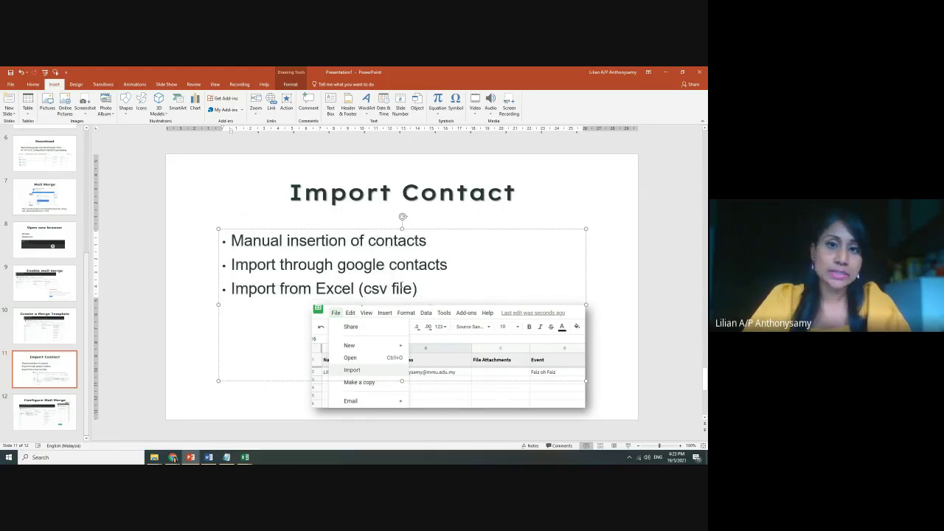
left_click_drag(403, 192, 533, 187)
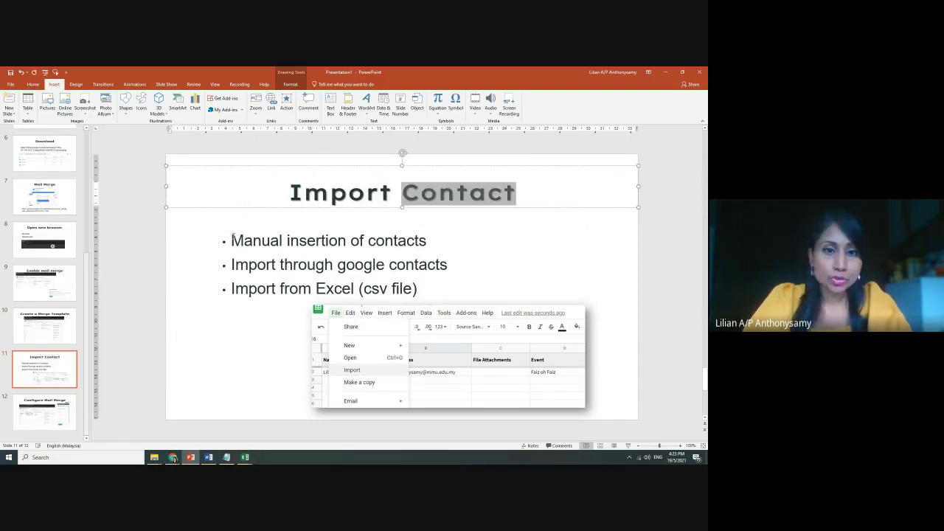
left_click_drag(232, 237, 428, 236)
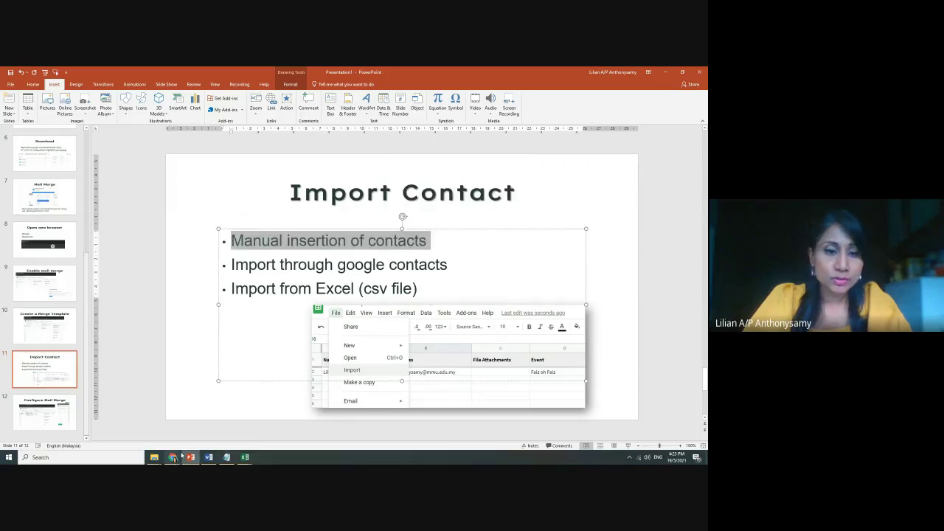
mouse_move(174, 459)
left_click(131, 425)
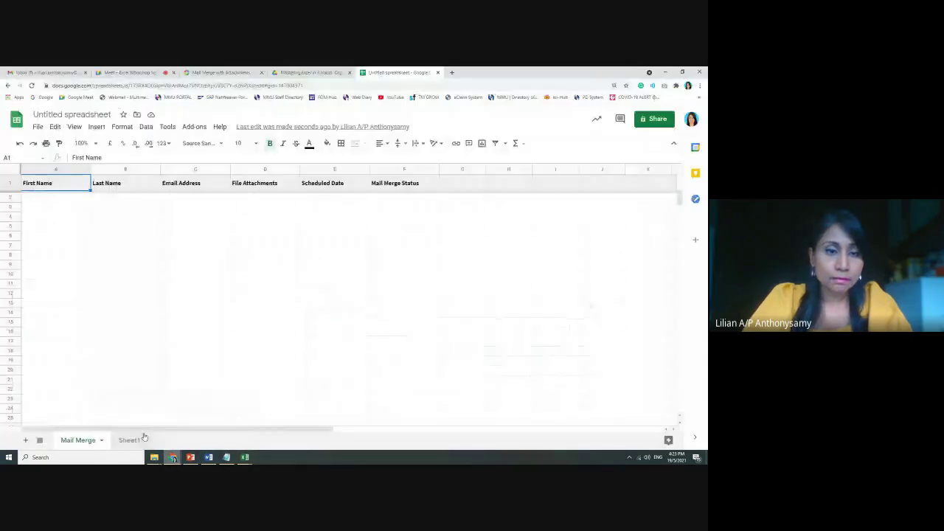
left_click(74, 198)
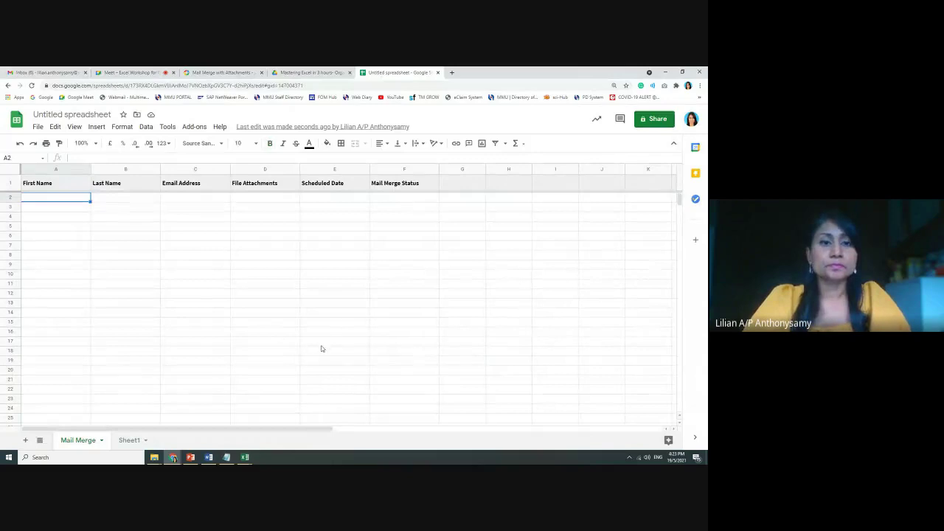
left_click(293, 304)
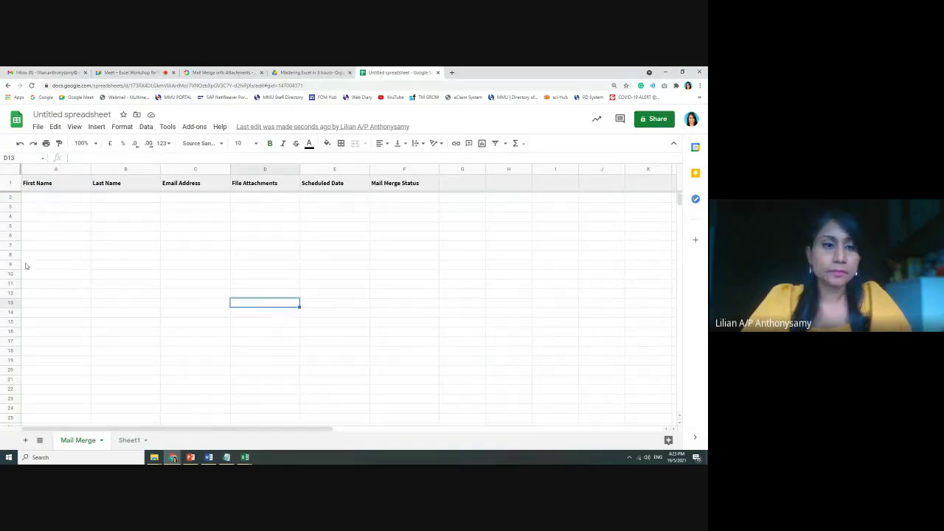
left_click(9, 184)
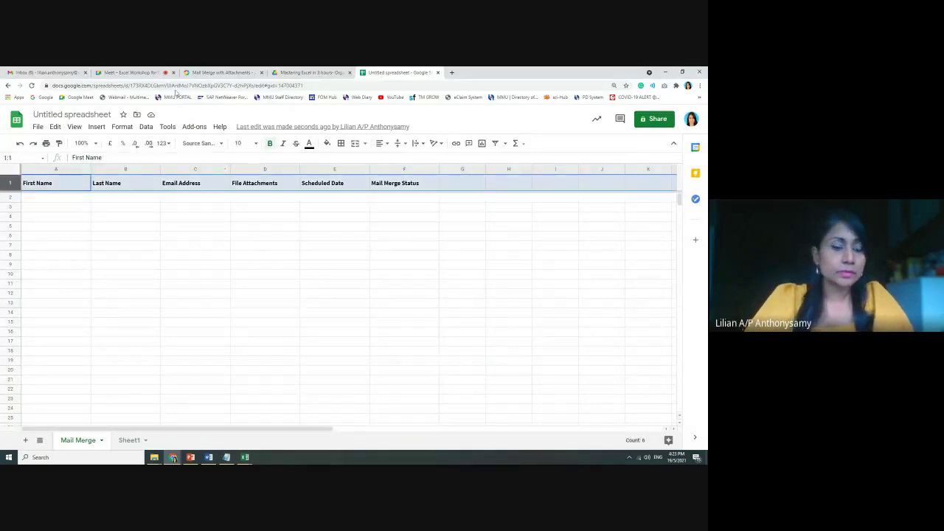
left_click(60, 225)
left_click(57, 198)
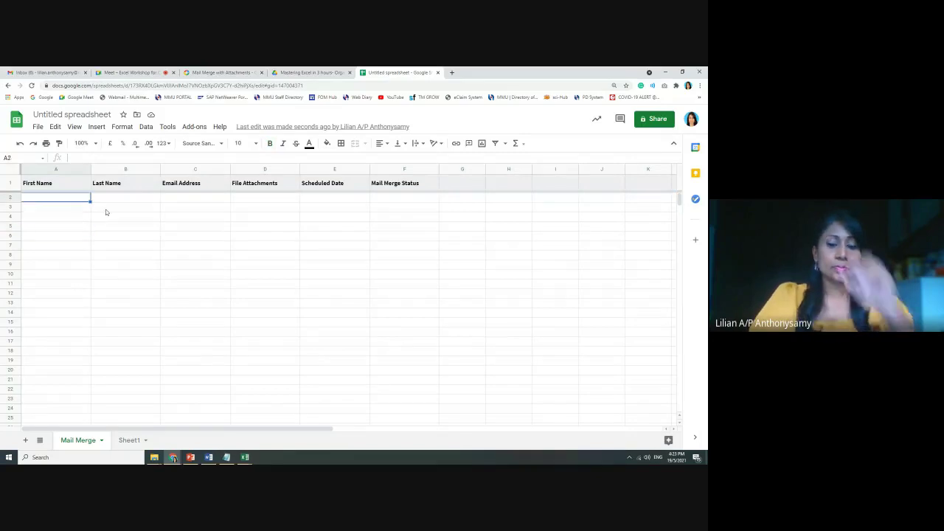
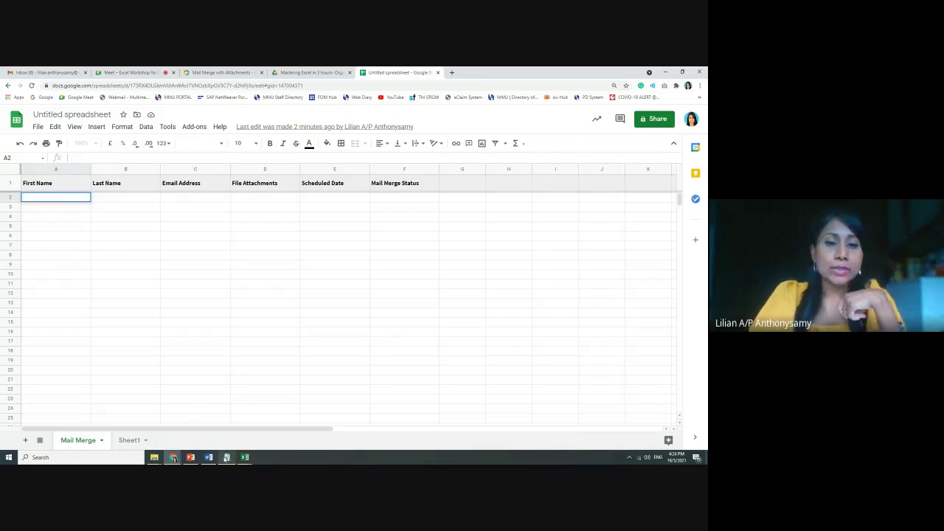
left_click(226, 458)
Clear the old Notepad notes, enlarge the window, and type the greeting 'Dear <name>,'
left_click_drag(257, 331, 3, 224)
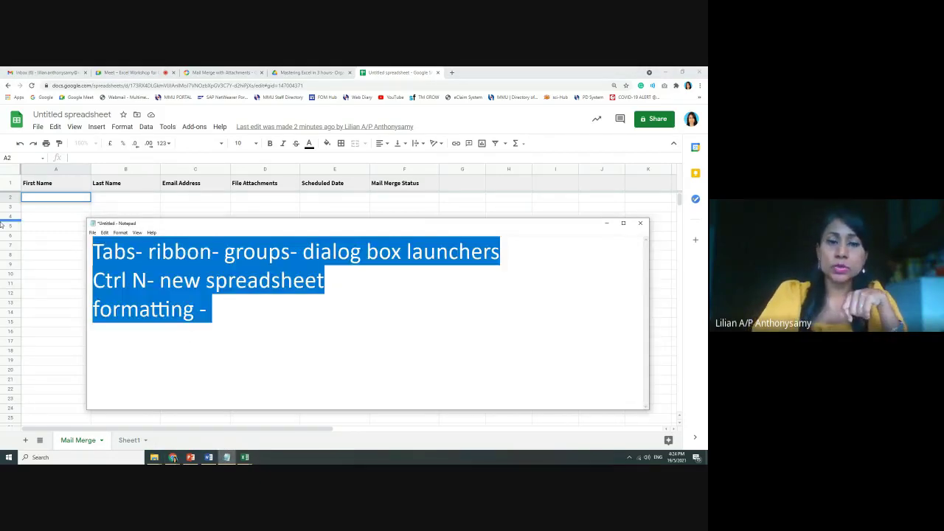
key("Delete")
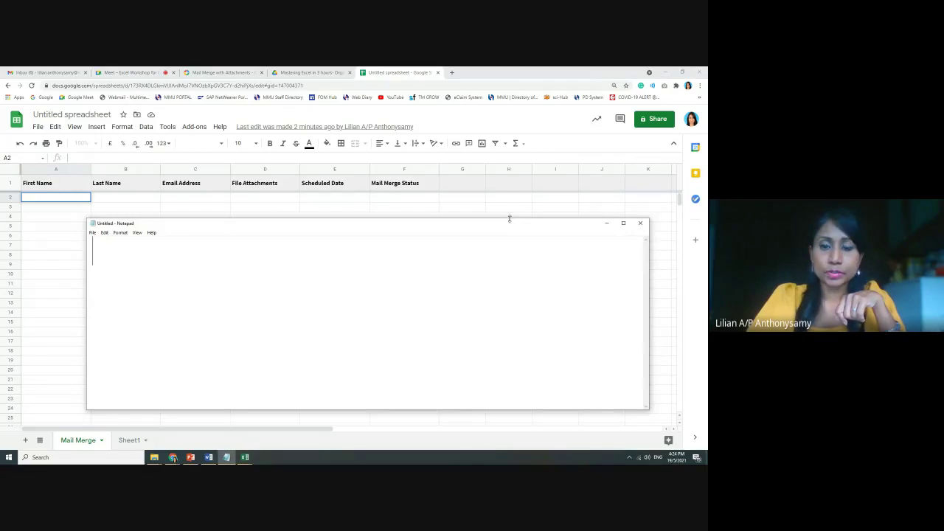
left_click_drag(509, 219, 500, 246)
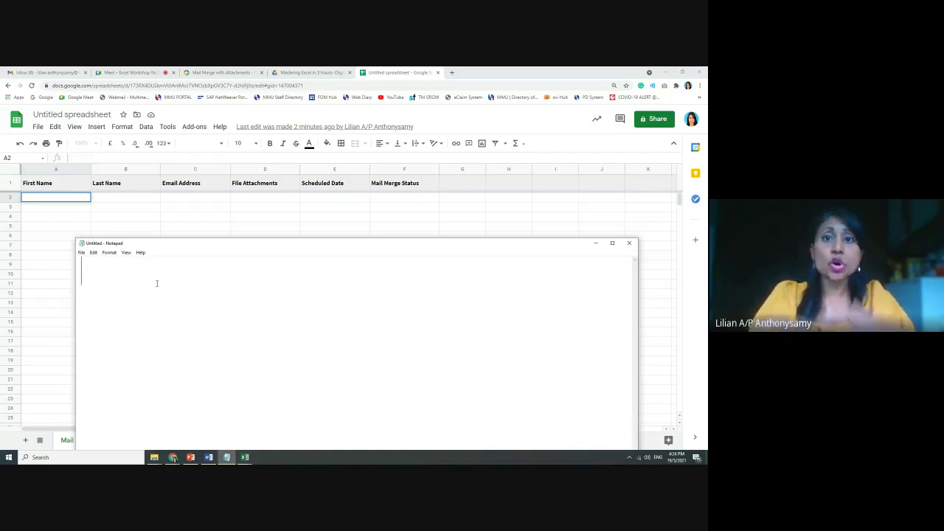
type("Dear")
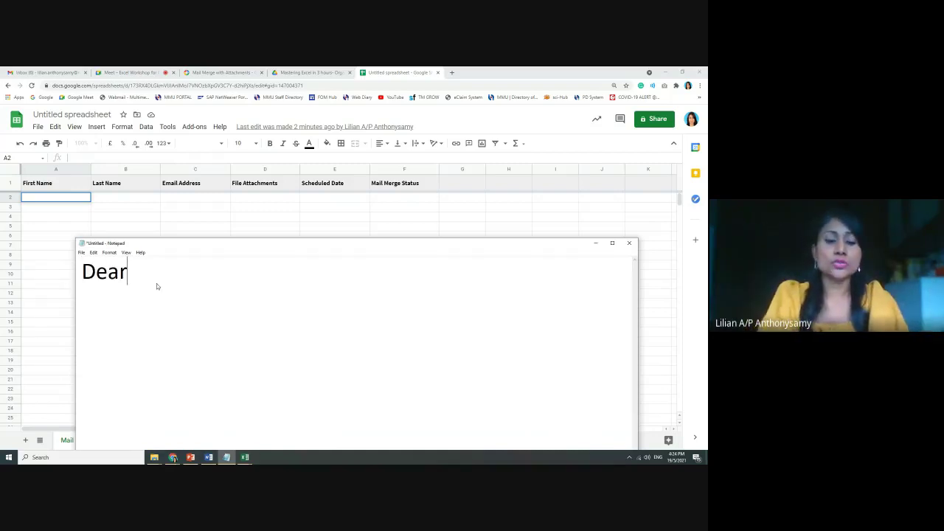
type(" <")
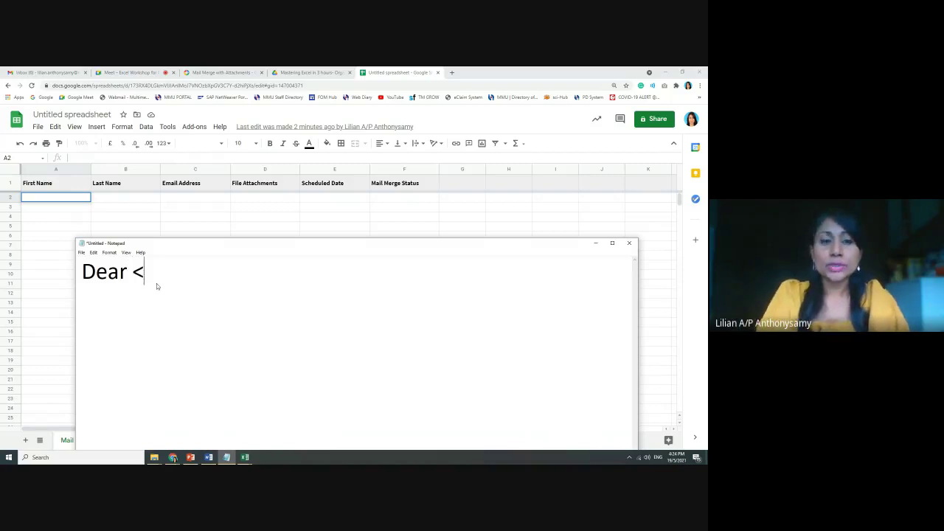
type("name>,")
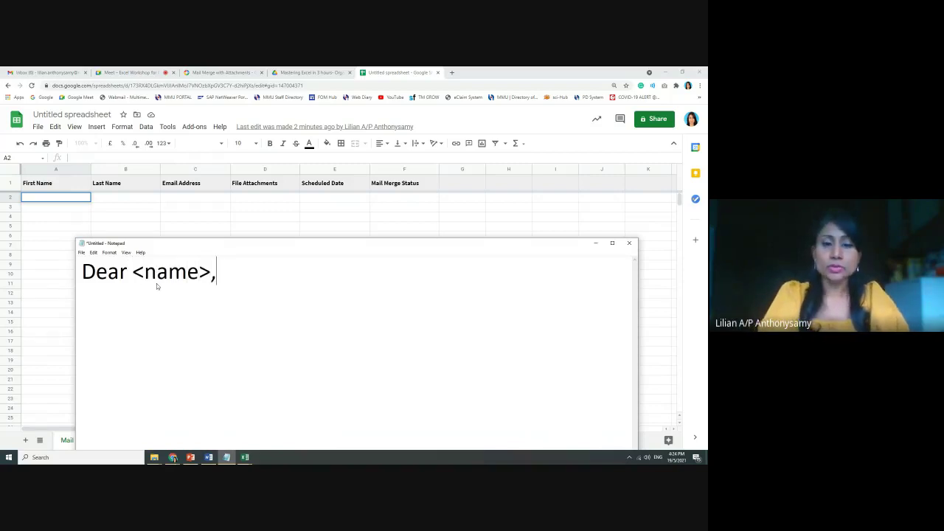
key("Return")
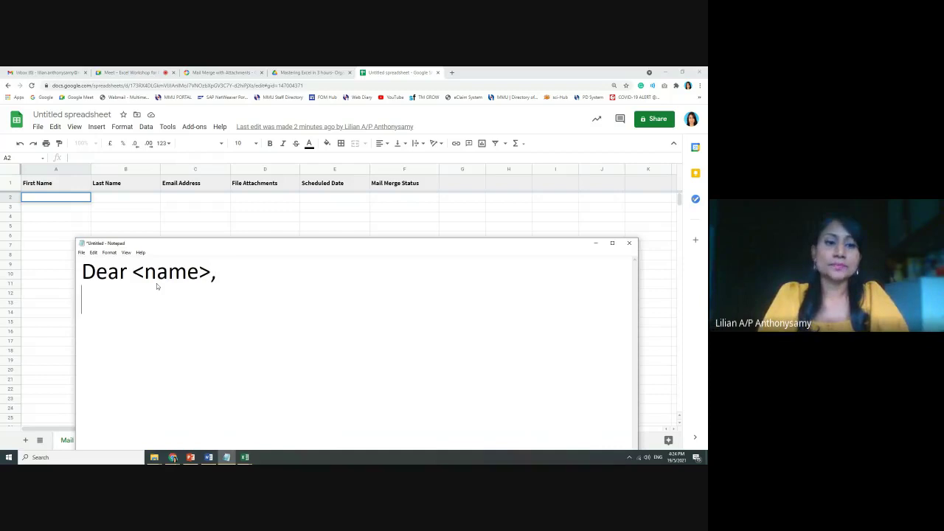
key("Return")
Type the opening line 'Thank you for your ticket purchase.'
type("Thank")
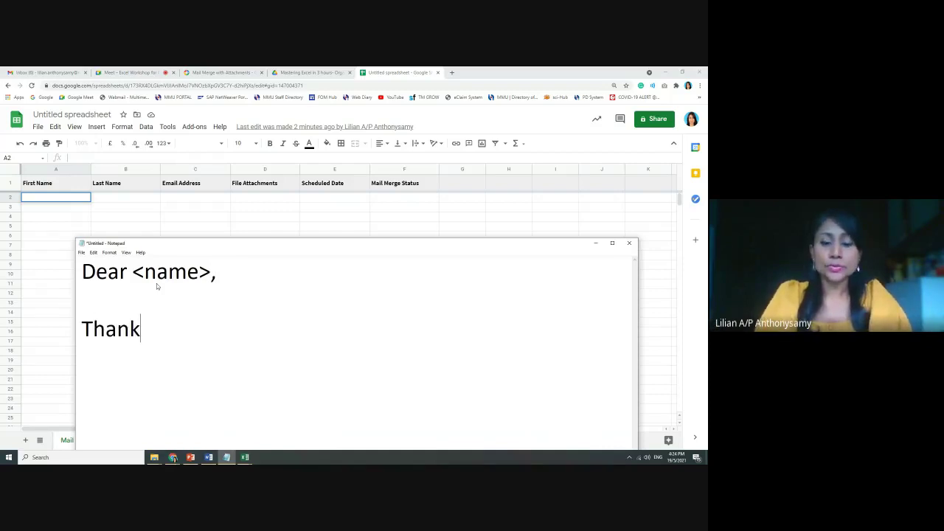
key("Up")
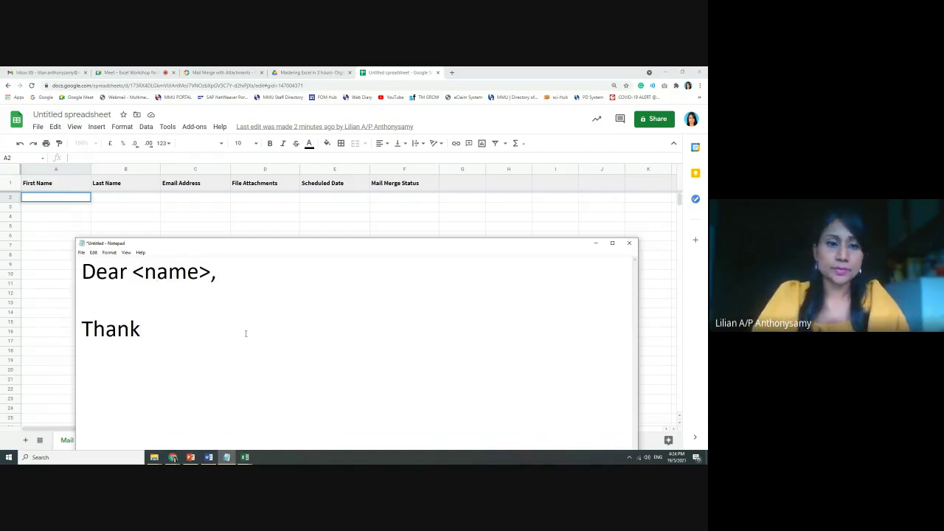
left_click(245, 337)
type("you for t")
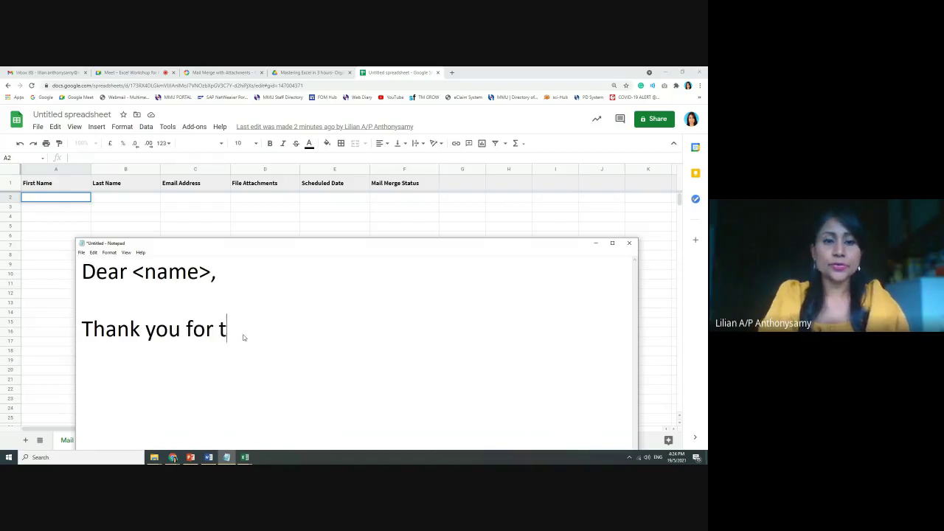
key("BackSpace")
type("yiur")
key("BackSpace")
key("BackSpace")
key("BackSpace")
type("our ")
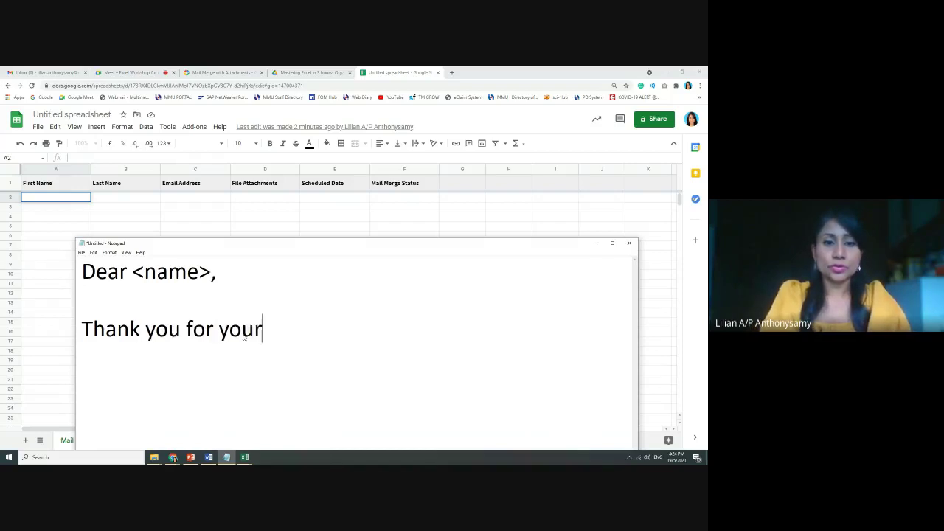
type("ticket pr")
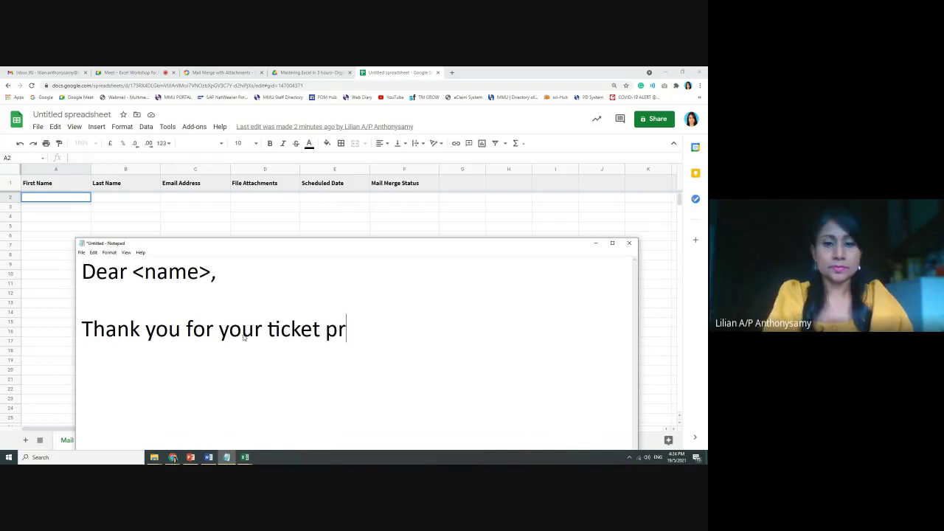
key("BackSpace")
type("urchase.")
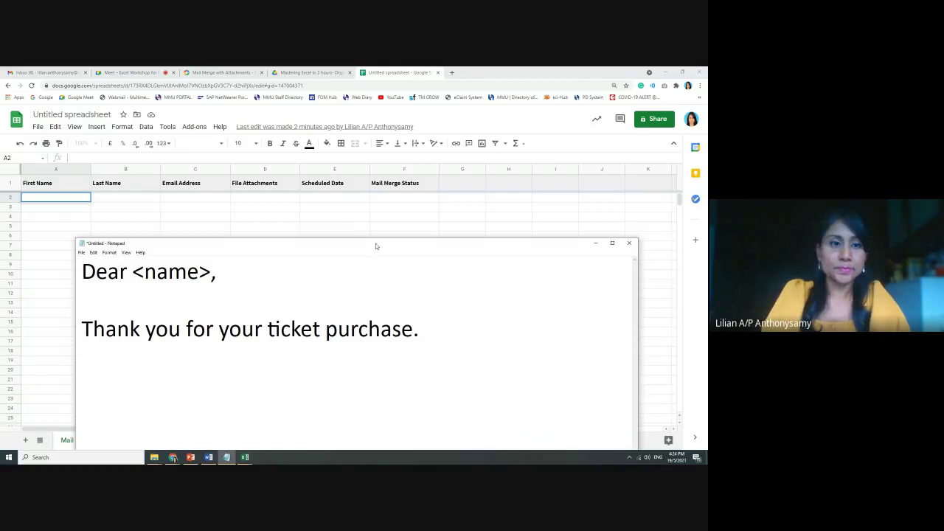
Add 'This is to inform you that your seat number is <seat number>.' and sign off 'Regards, PM'
left_click_drag(376, 247, 373, 214)
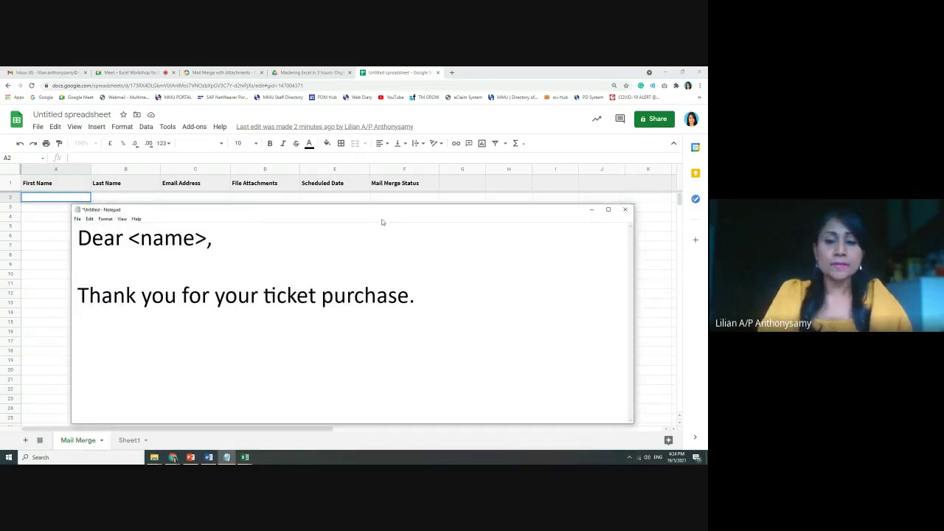
type("This ")
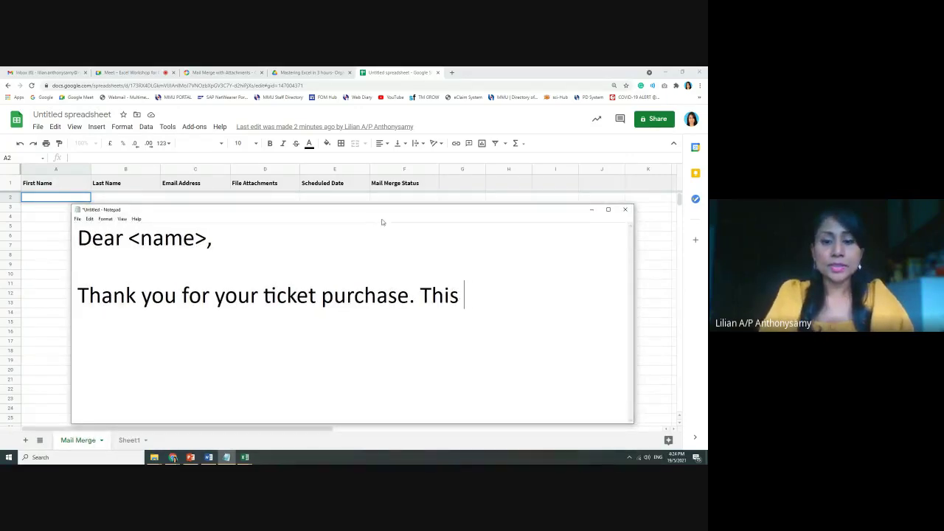
type("is to inform ")
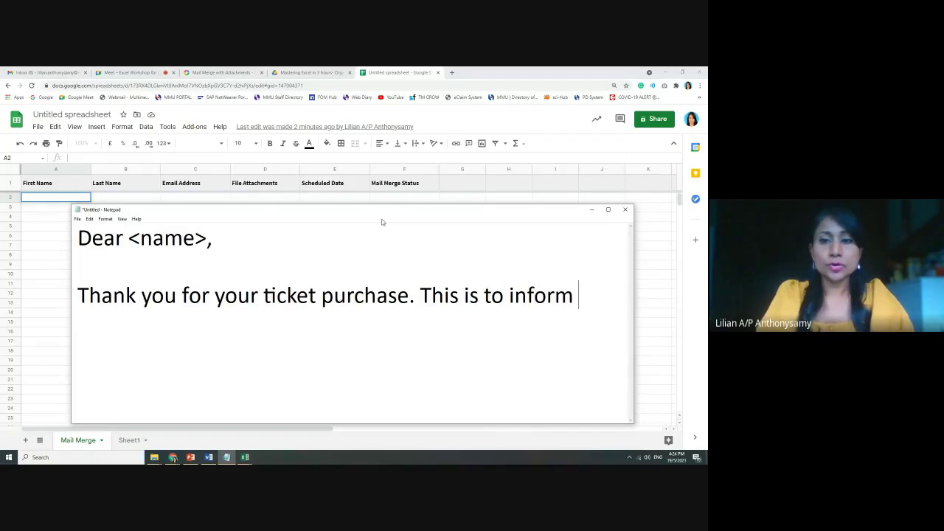
type("you that ")
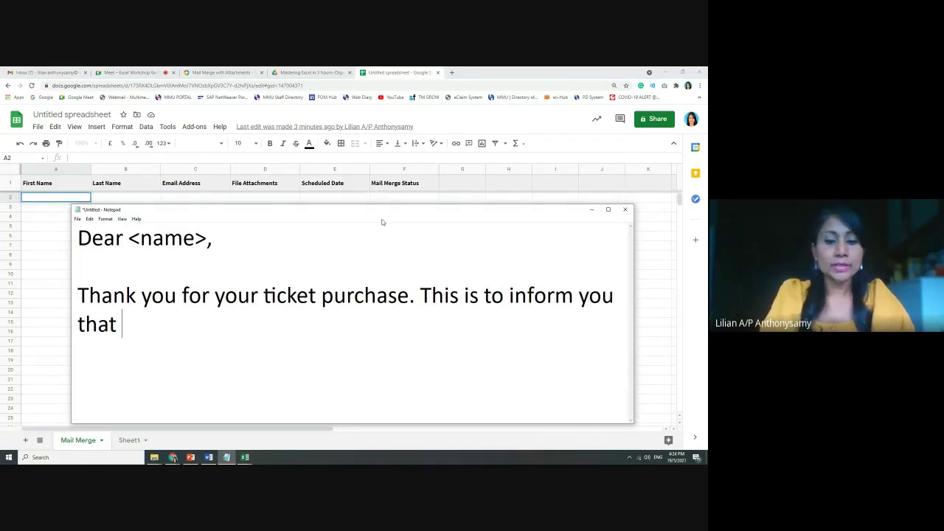
type("your")
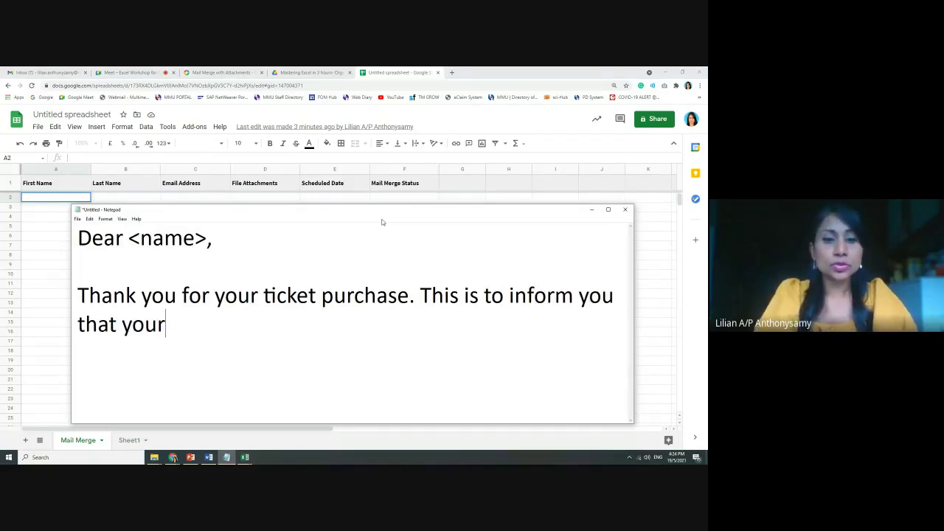
type(" seat number")
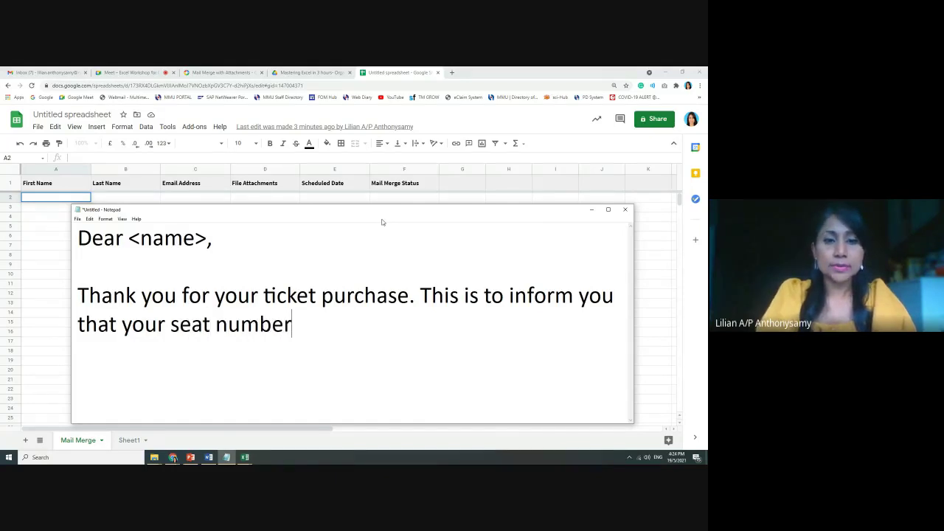
type(" is <")
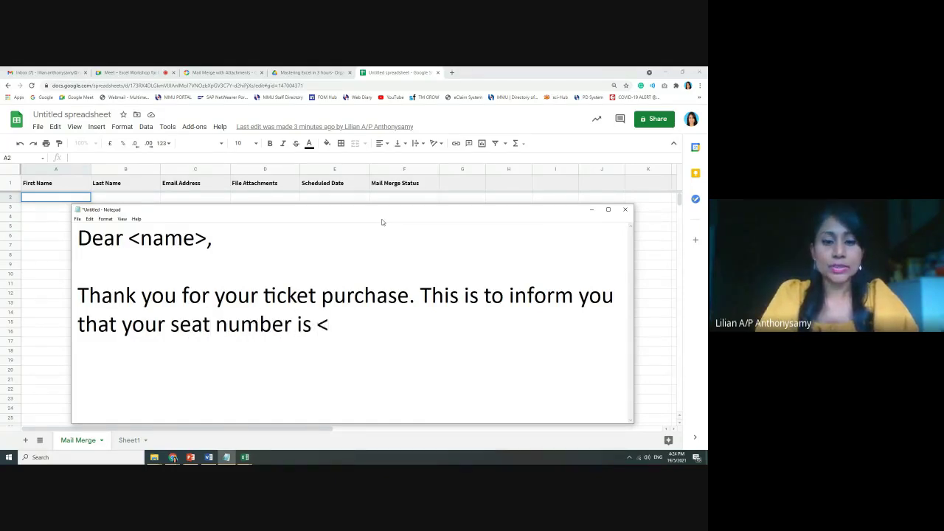
type("seat number")
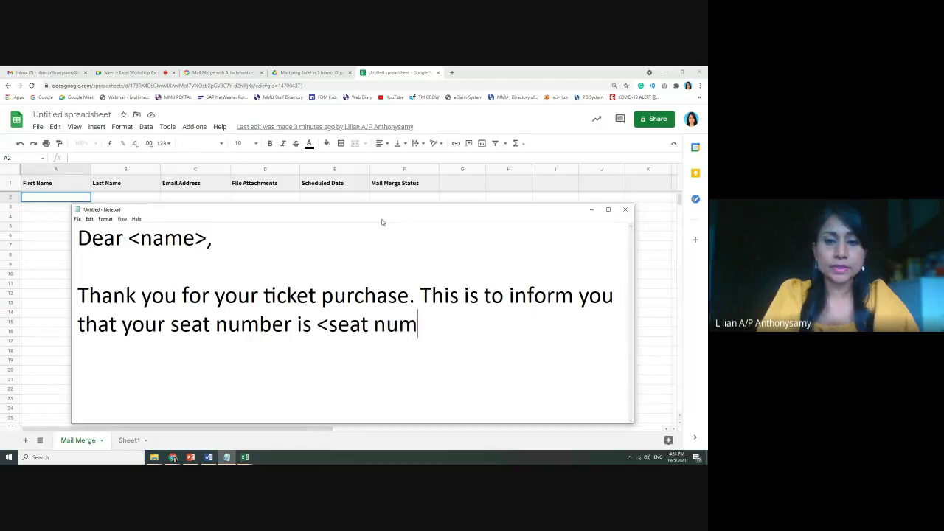
type(">.")
key("Return")
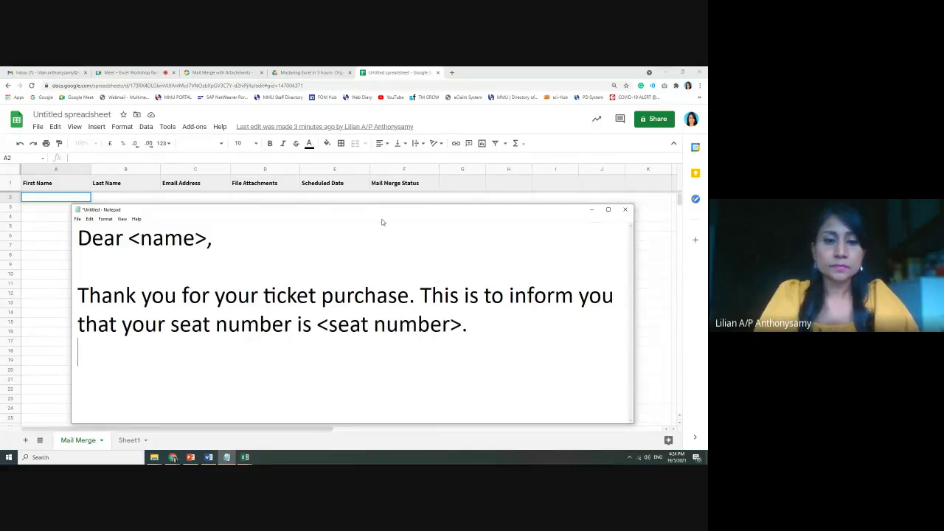
key("Return")
type("Re")
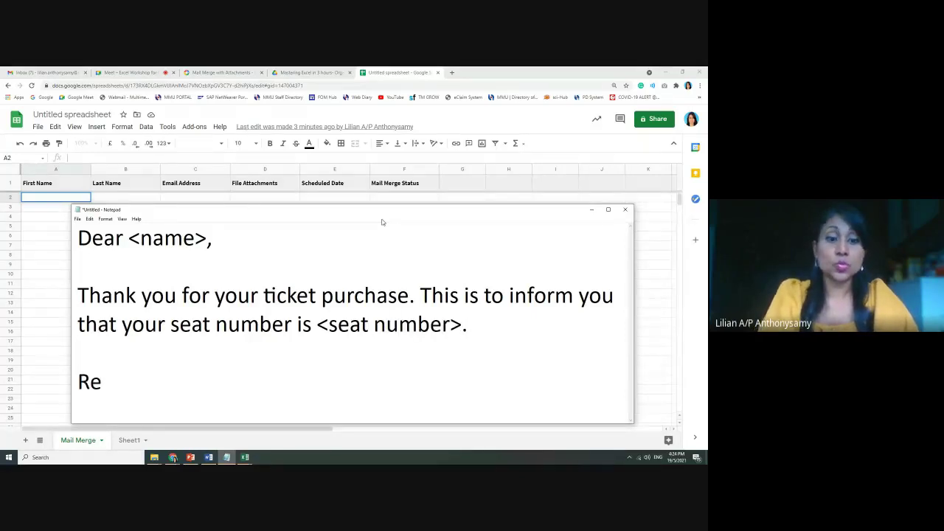
type("gr")
key("BackSpace")
type("ard")
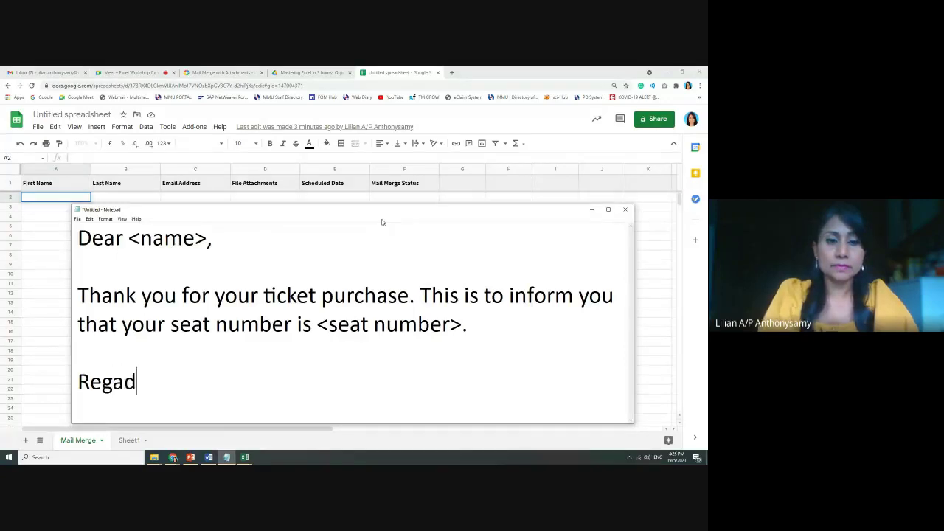
key("BackSpace")
type("rds,")
key("Return")
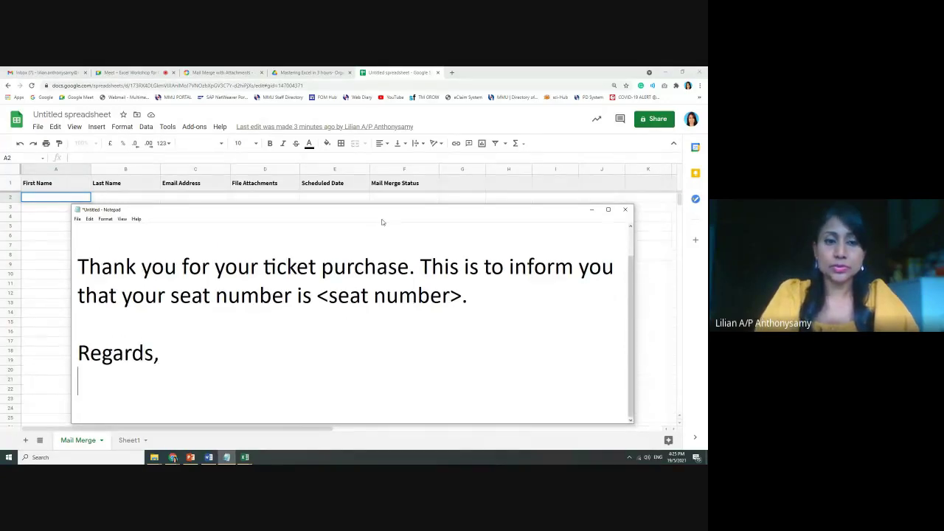
type("P")
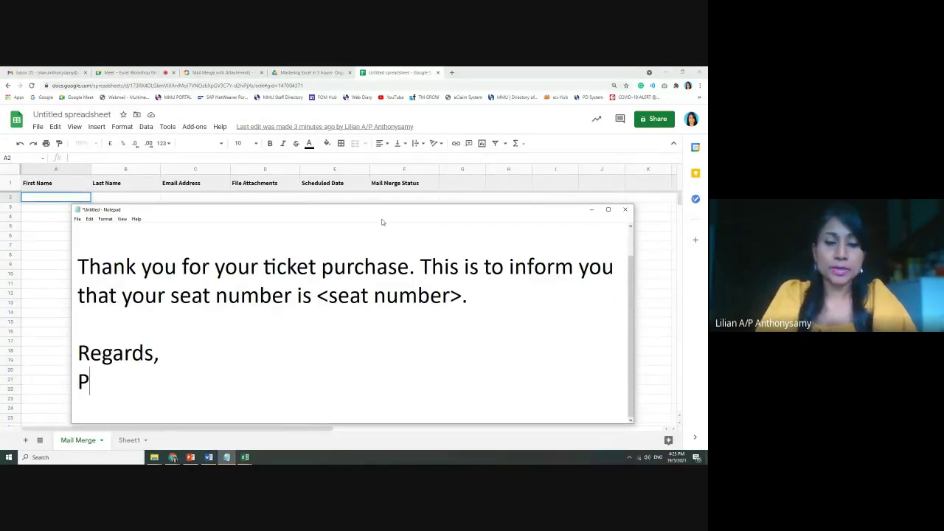
type("M")
scroll(475, 224, "up", 1)
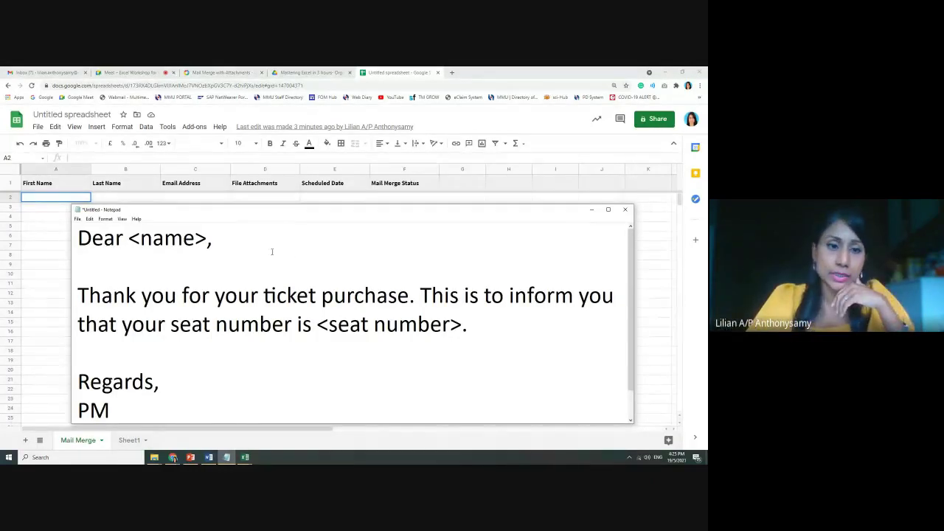
left_click_drag(140, 238, 195, 239)
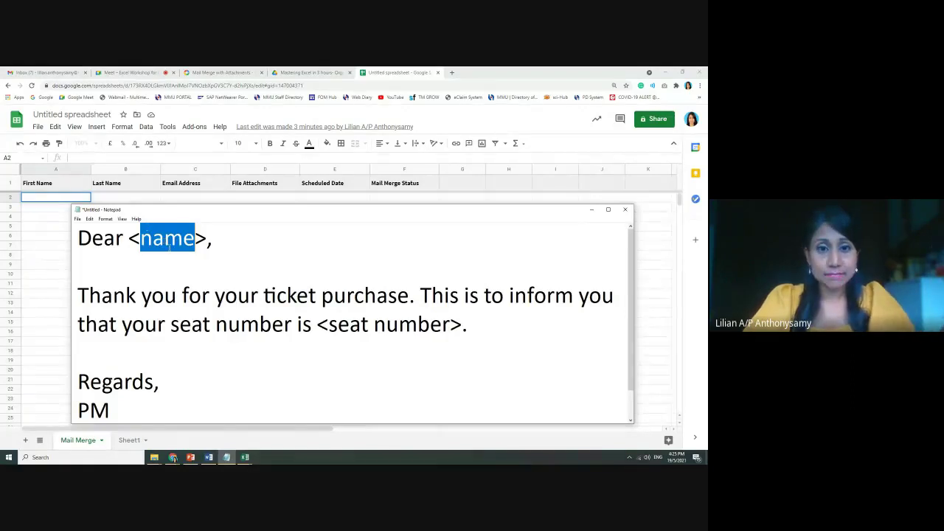
left_click_drag(329, 325, 450, 324)
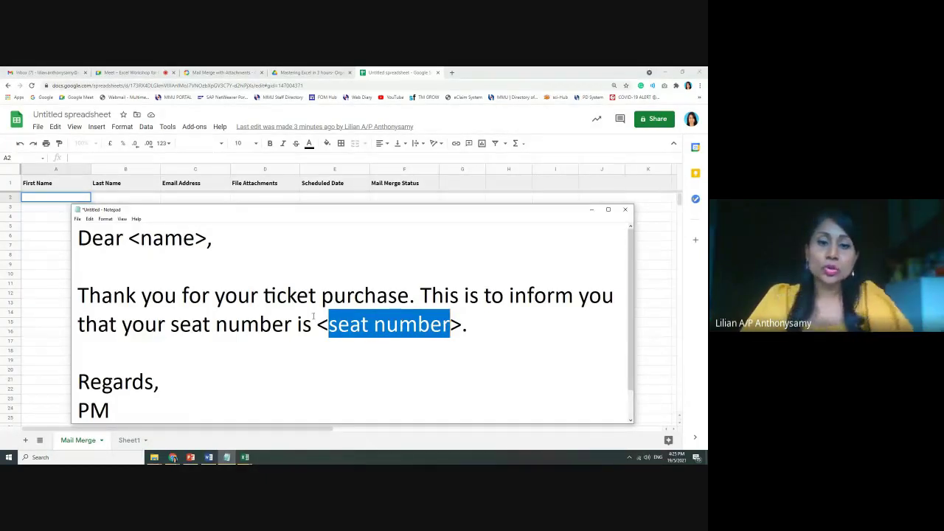
left_click_drag(319, 325, 463, 325)
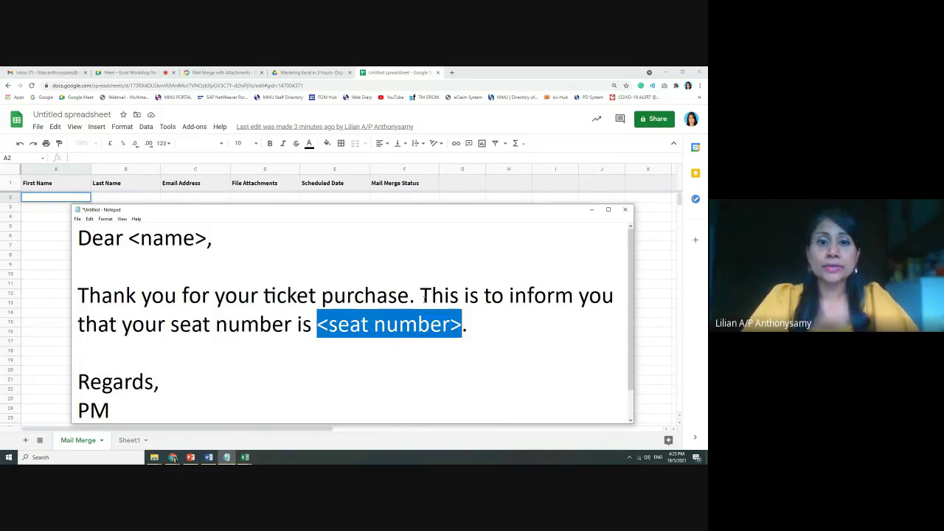
left_click(420, 296)
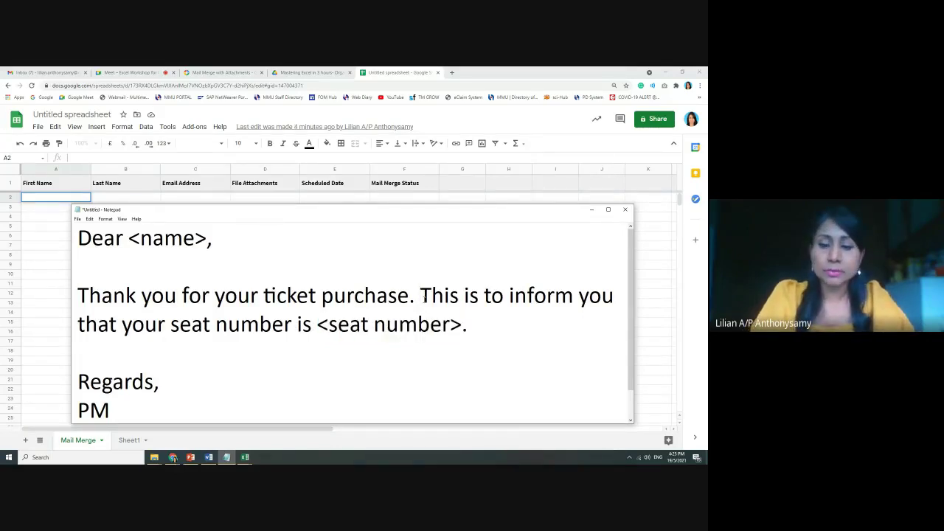
Replace the thank-you line with 'you have not paid your ticket for event <event>.'
key("BackSpace")
key("BackSpace")
key("BackSpace")
key("BackSpace")
key("BackSpace")
key("BackSpace")
key("BackSpace")
key("BackSpace")
key("BackSpace")
key("BackSpace")
key("BackSpace")
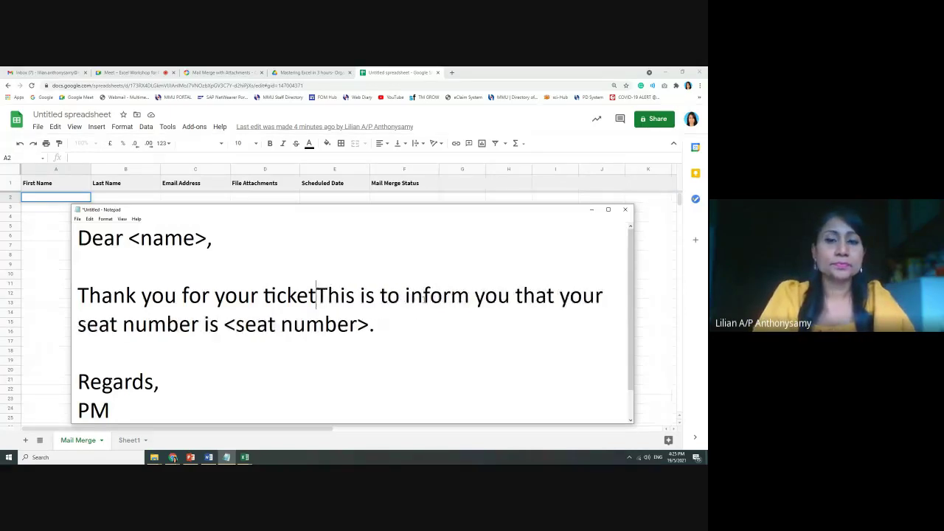
key("BackSpace")
key("BackSpace")
key("BackSpace")
key("BackSpace")
key("BackSpace")
key("BackSpace")
key("BackSpace")
key("BackSpace")
key("BackSpace")
key("BackSpace")
key("BackSpace")
key("BackSpace")
key("BackSpace")
key("BackSpace")
key("BackSpace")
key("BackSpace")
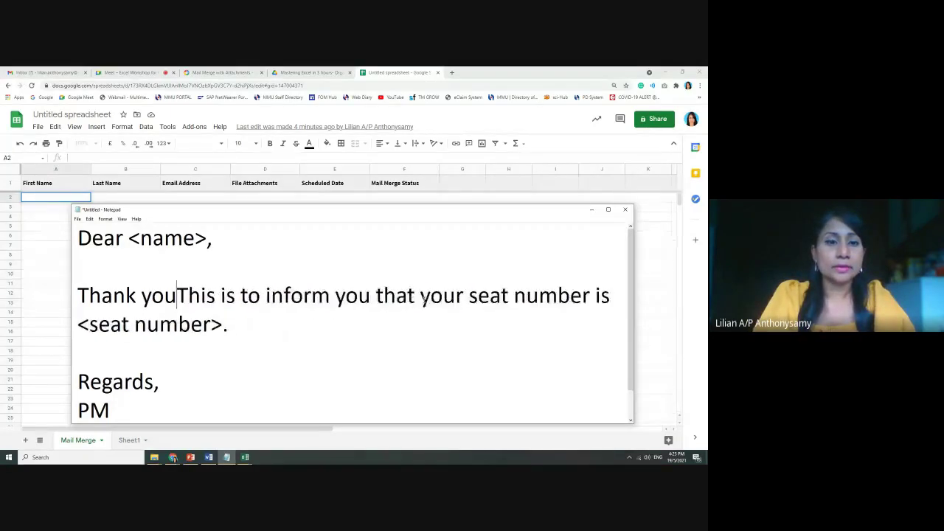
key("BackSpace")
key("BackSpace")
key("BackSpace")
key("BackSpace")
key("BackSpace")
key("BackSpace")
key("BackSpace")
key("BackSpace")
key("BackSpace")
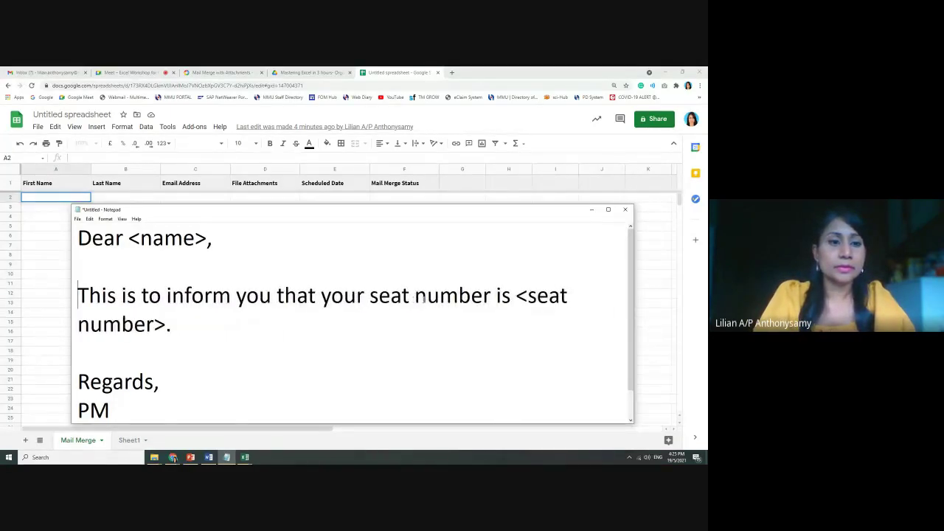
left_click(320, 296)
key("Return")
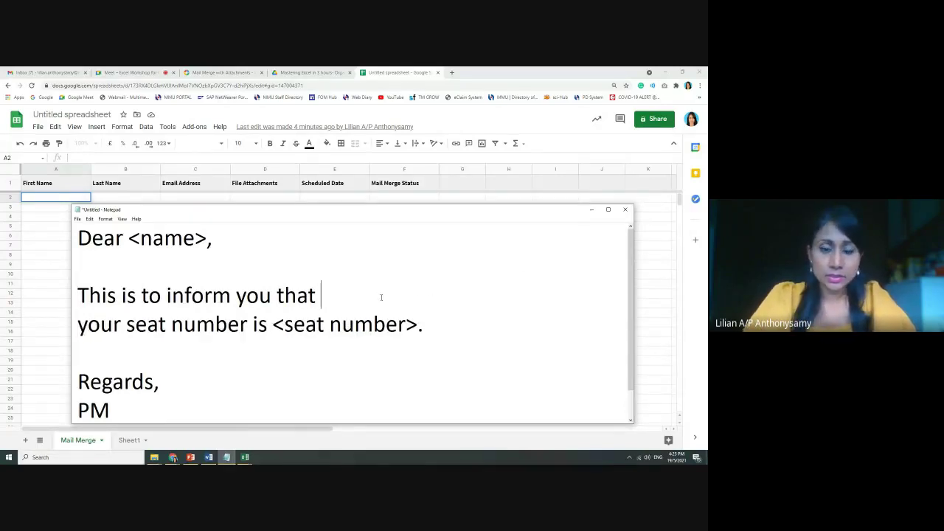
type("you ")
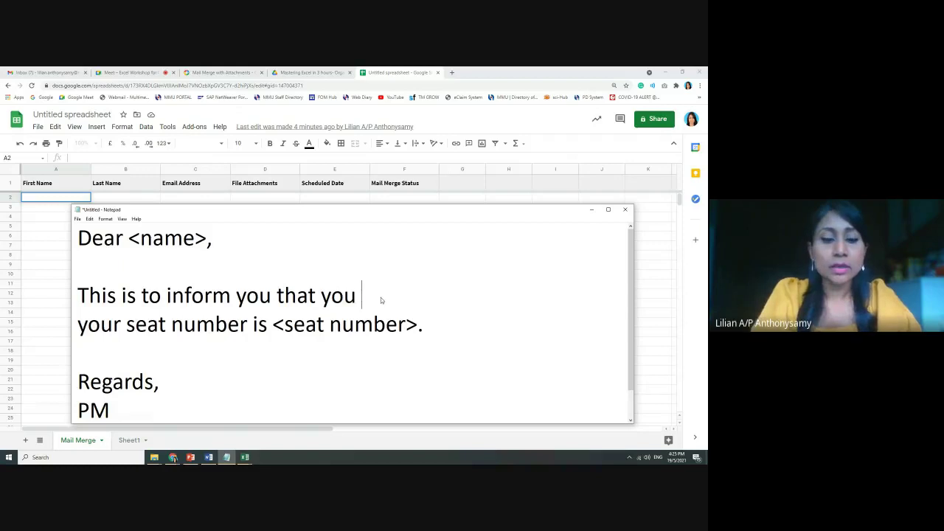
type("have not paid")
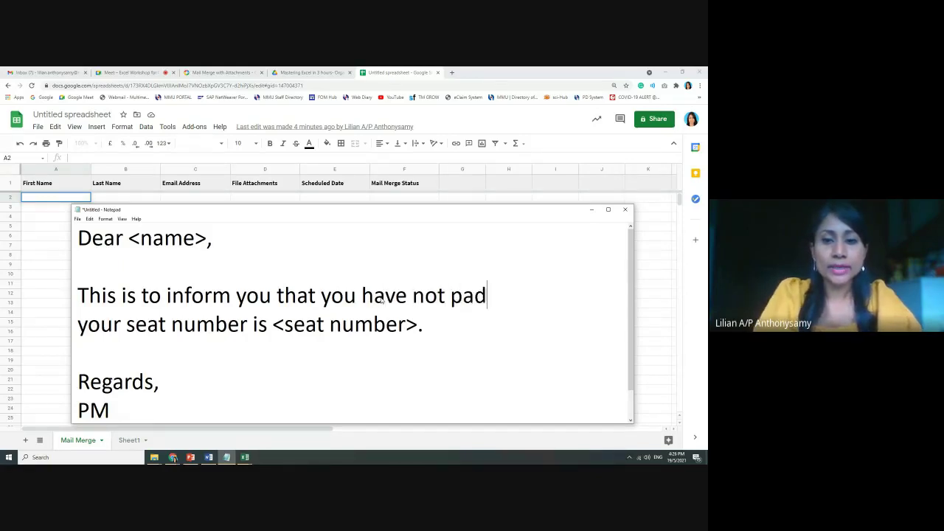
key("BackSpace")
type("id your ")
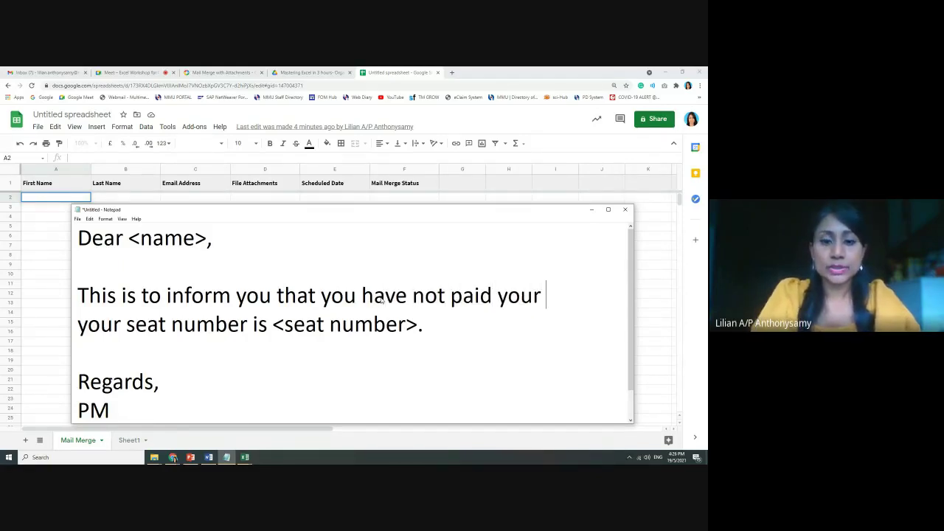
type("ticket")
key("Return")
type("for ev")
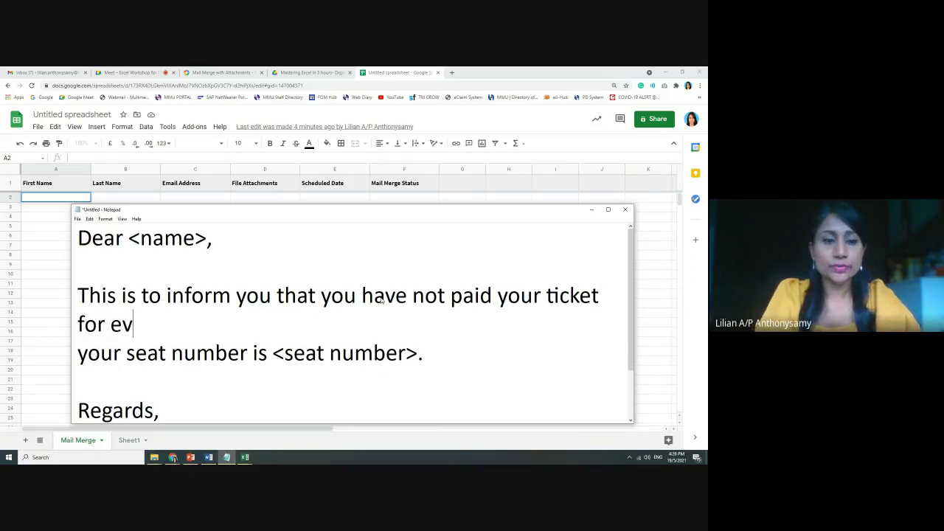
type("ent <even")
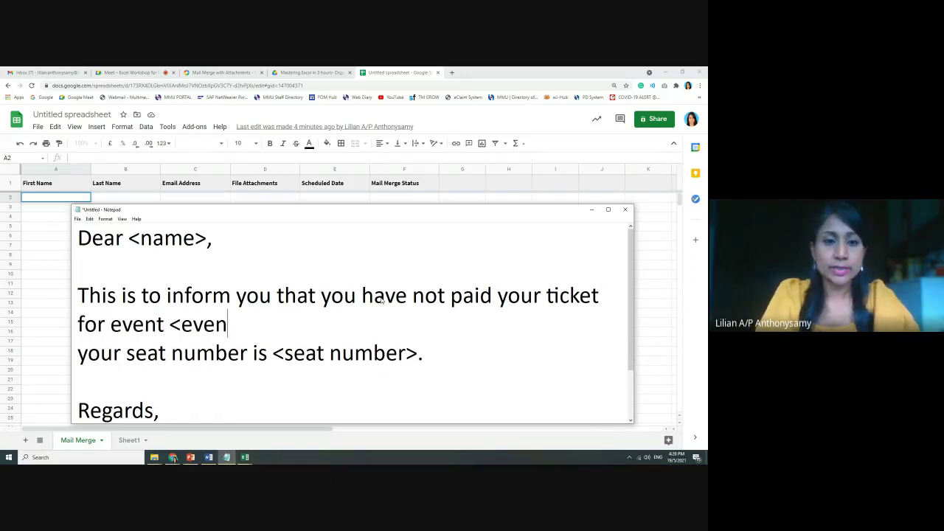
type("t>.")
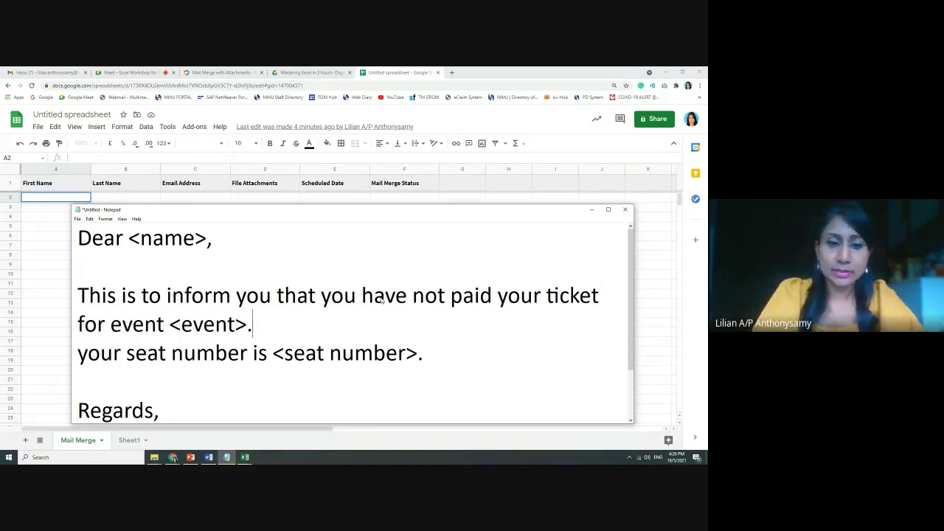
Delete the seat number sentence and add 'amounting to <ticket price>' after the event placeholder
left_click_drag(482, 359, 59, 363)
key("BackSpace")
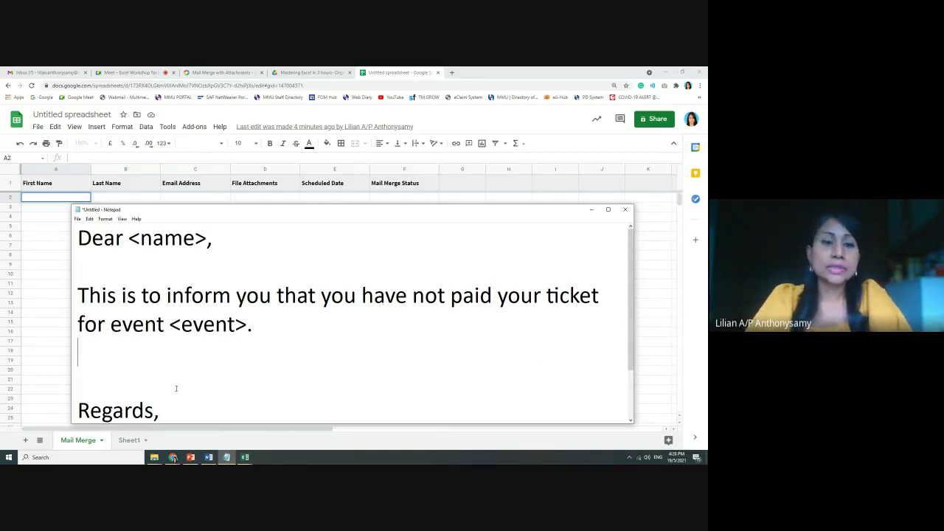
left_click(250, 329)
type("amont")
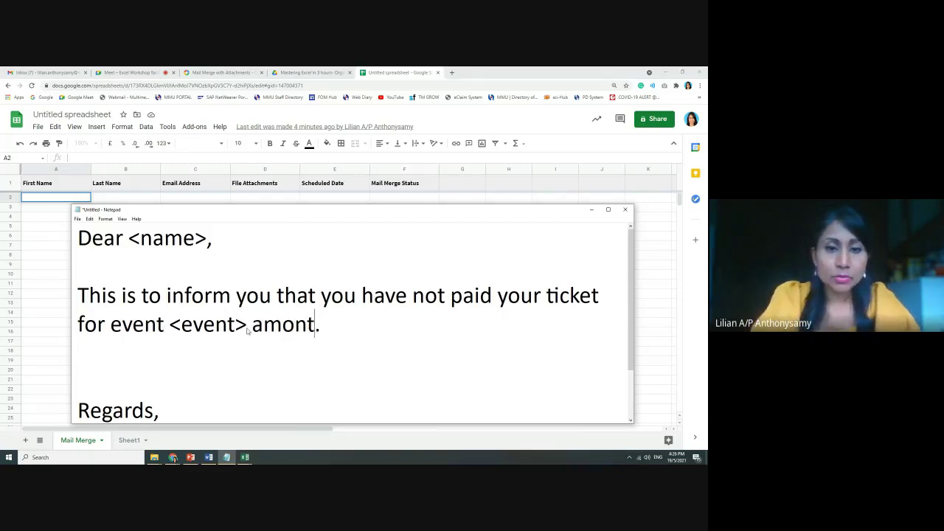
key("BackSpace")
key("BackSpace")
type("unting to ")
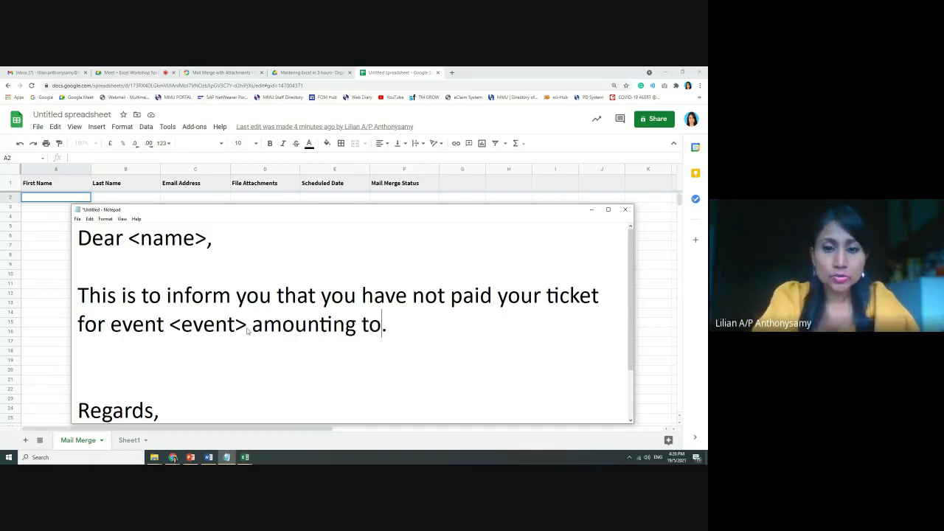
type("<ticket ")
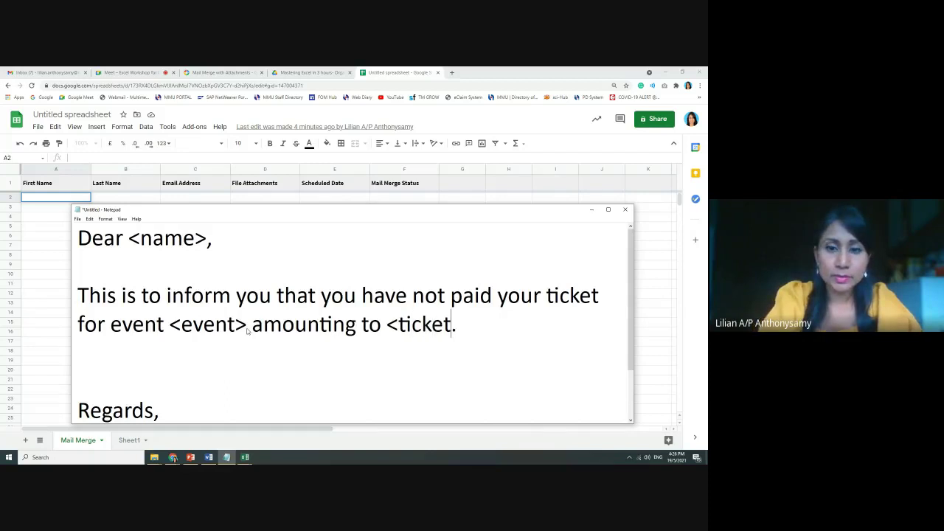
type("price>")
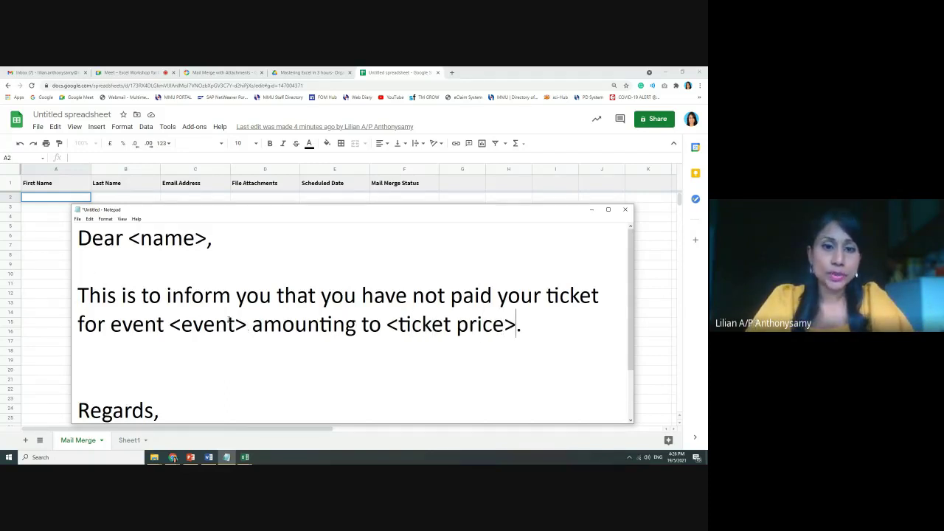
left_click_drag(236, 325, 182, 325)
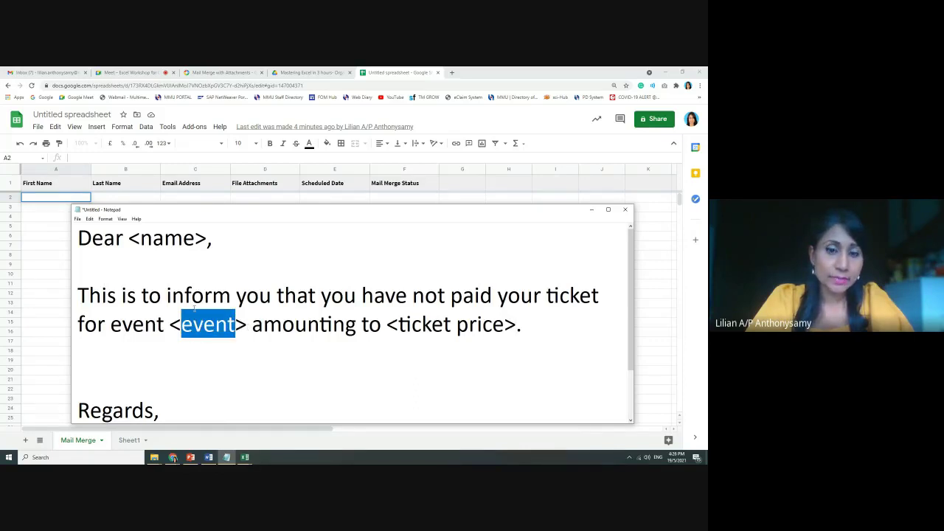
left_click_drag(399, 325, 505, 325)
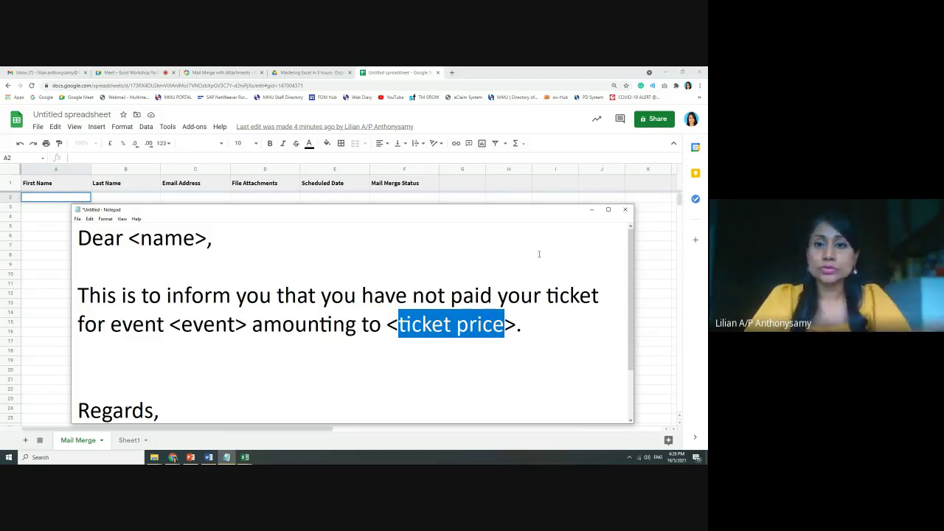
Delete the Last Name column and rename the Scheduled Date header in D1 to Ticket Price
left_click(591, 214)
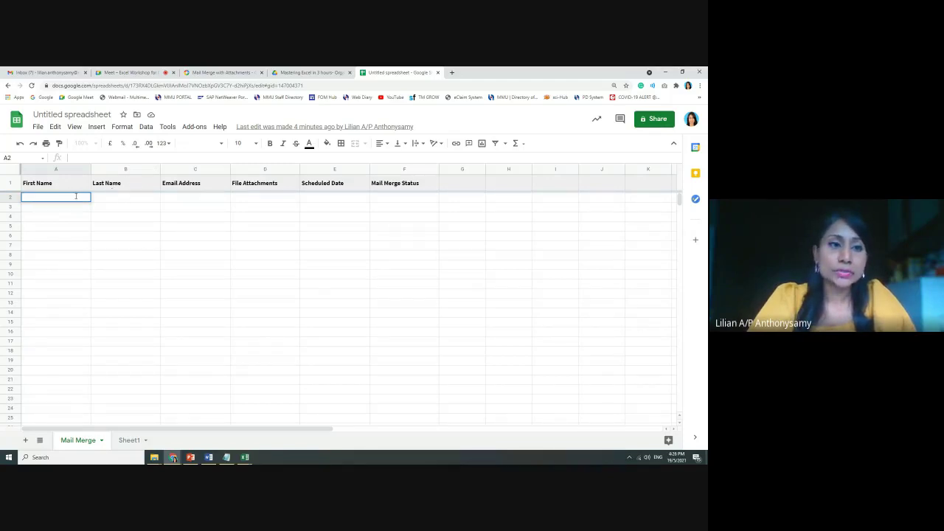
right_click(141, 171)
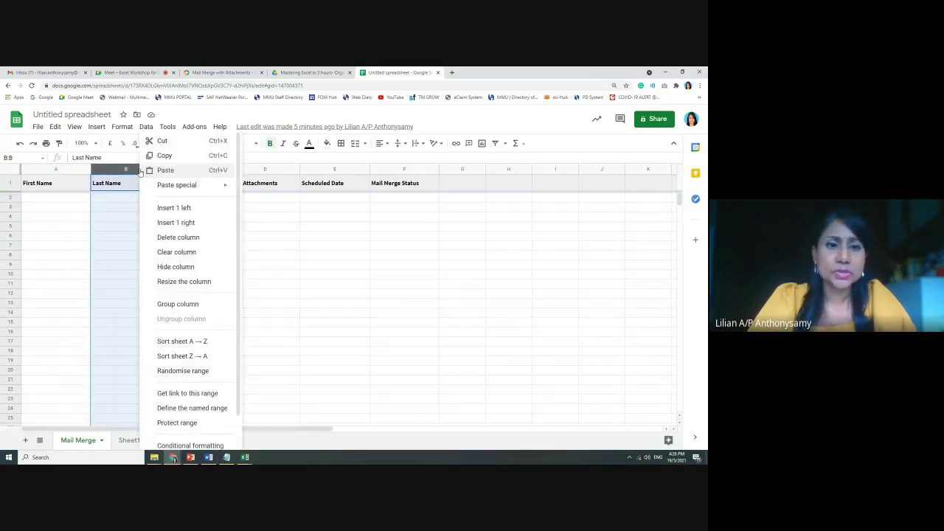
left_click(166, 239)
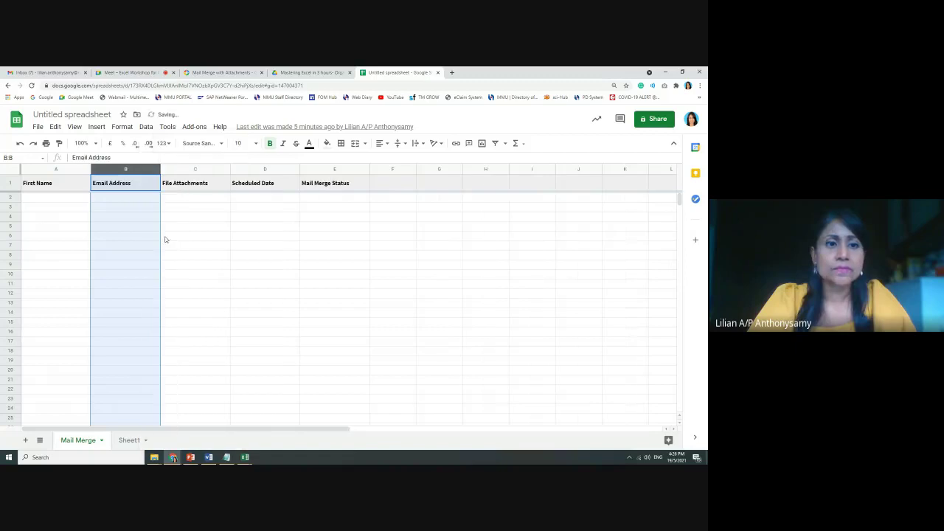
left_click(111, 198)
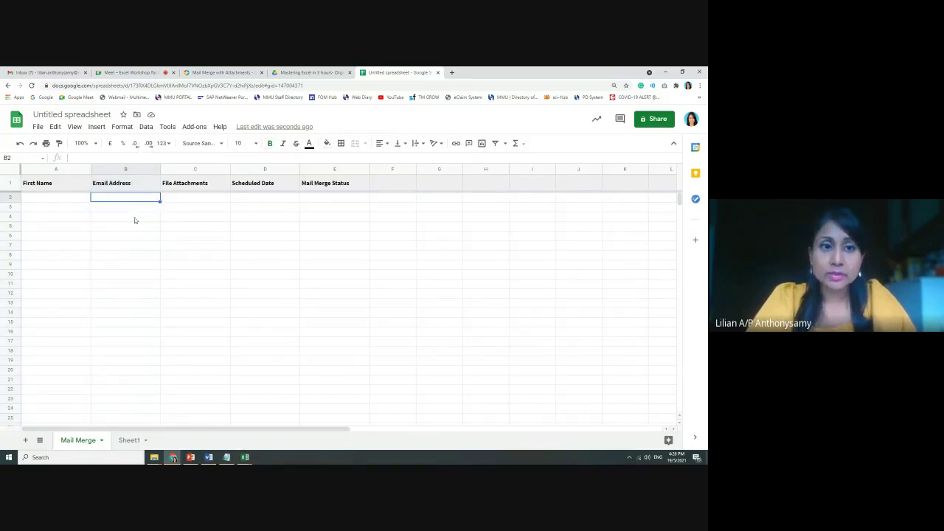
left_click(189, 200)
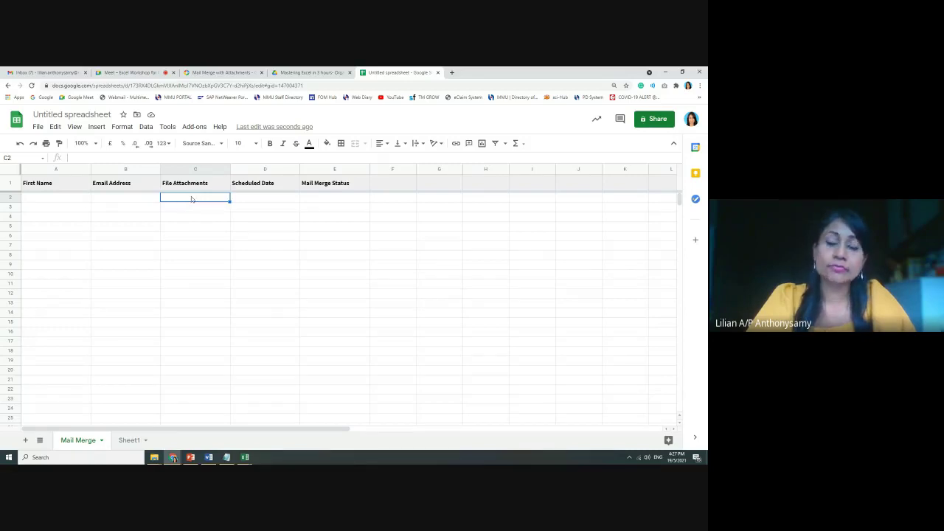
left_click(243, 186)
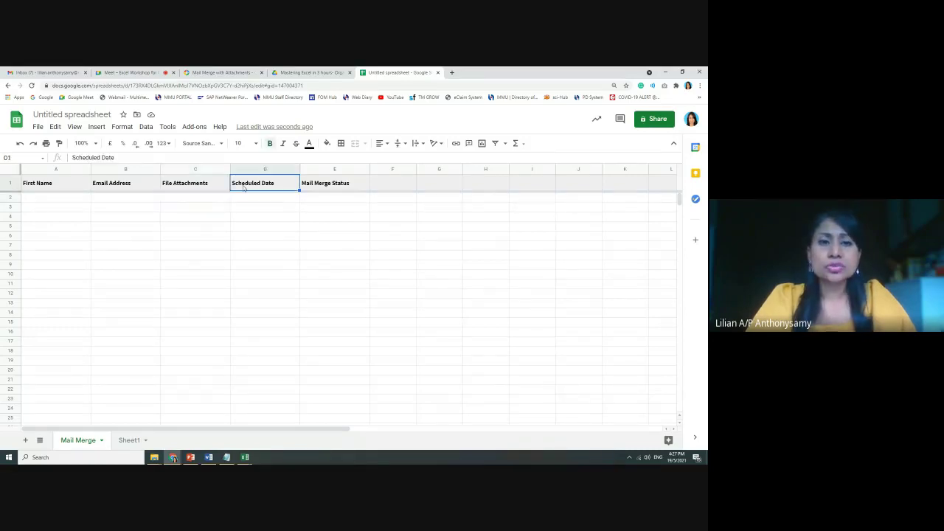
type("T")
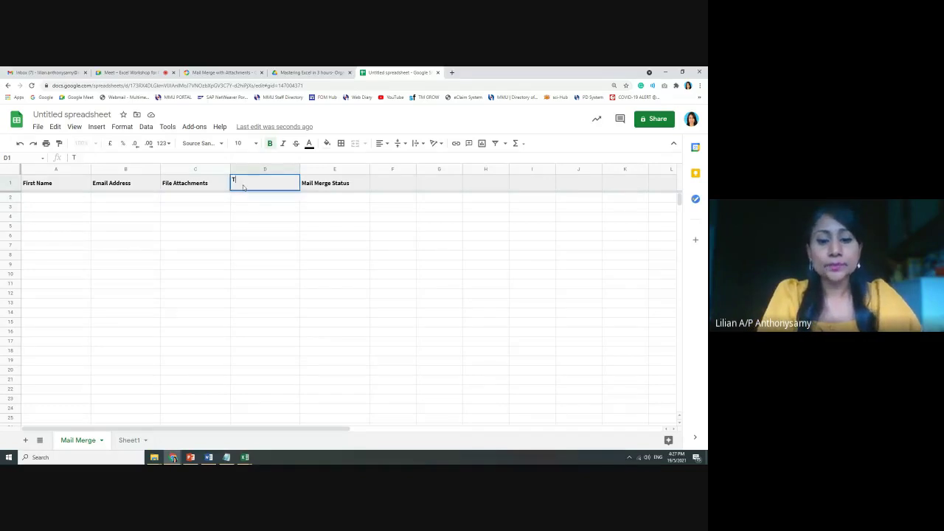
type("icket Pri")
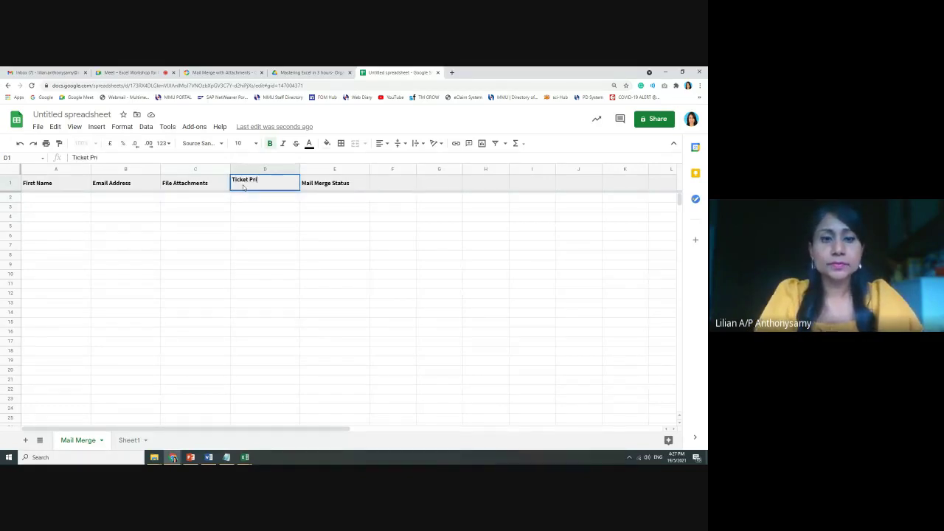
type("ce")
left_click(314, 246)
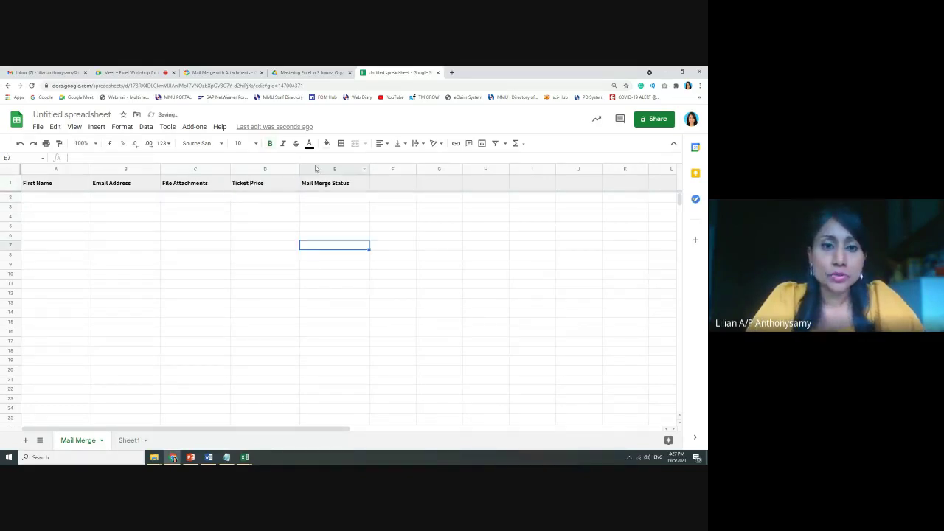
Insert a column before Mail Merge Status headed Ticket Number
left_click(330, 172)
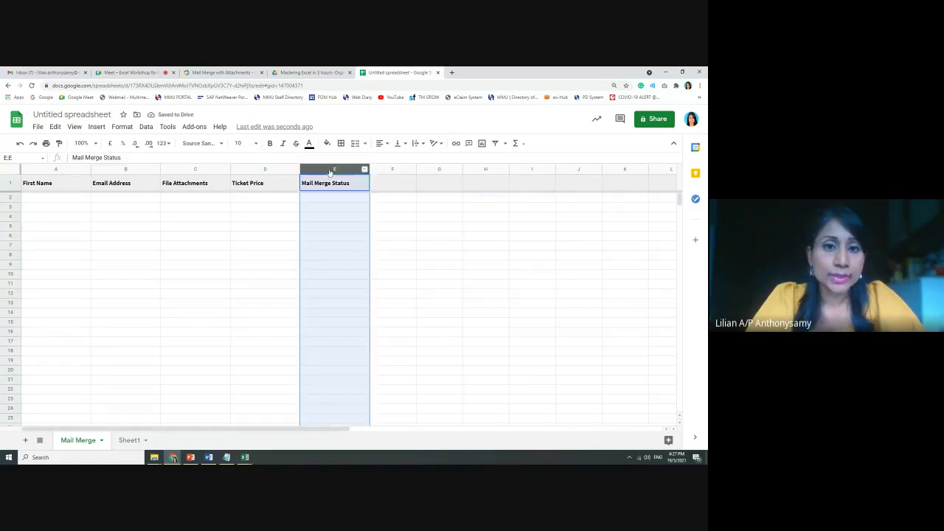
right_click(330, 172)
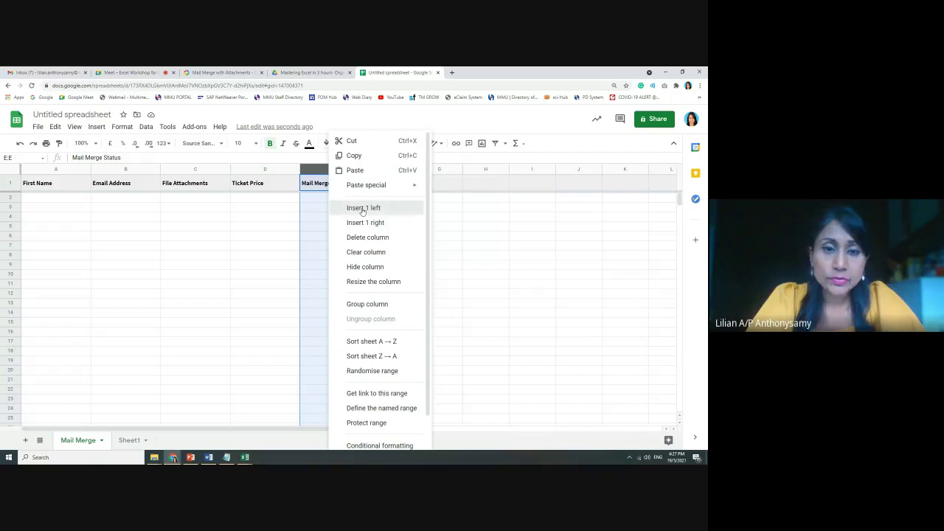
left_click(364, 208)
left_click(335, 186)
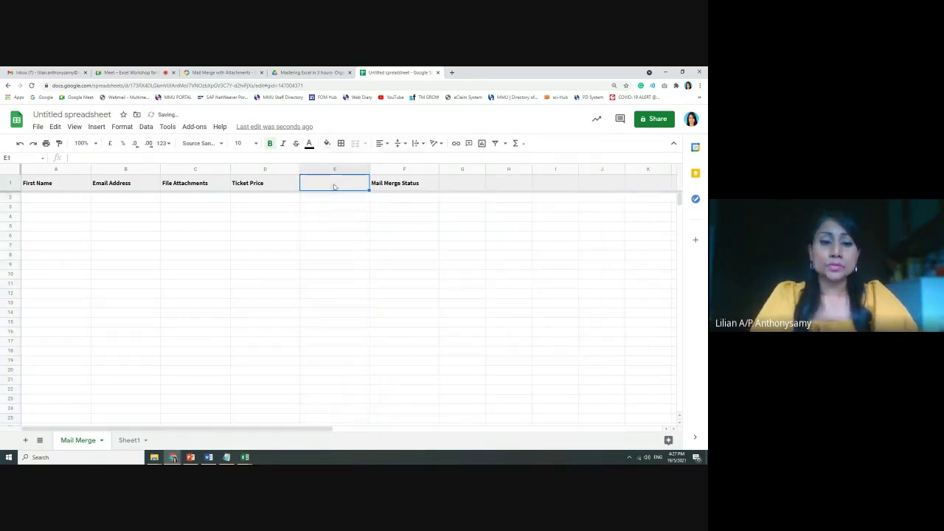
type("Ticke")
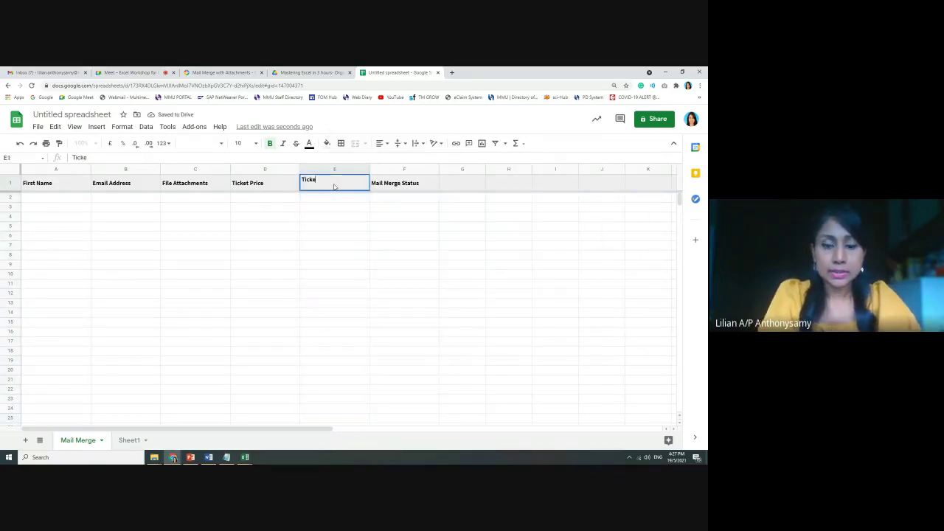
type("t Nubmber")
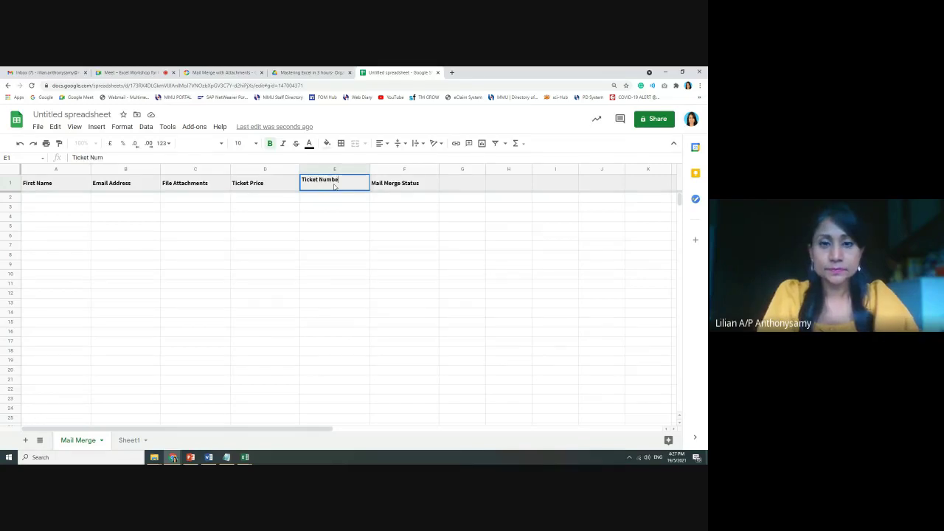
left_click(345, 217)
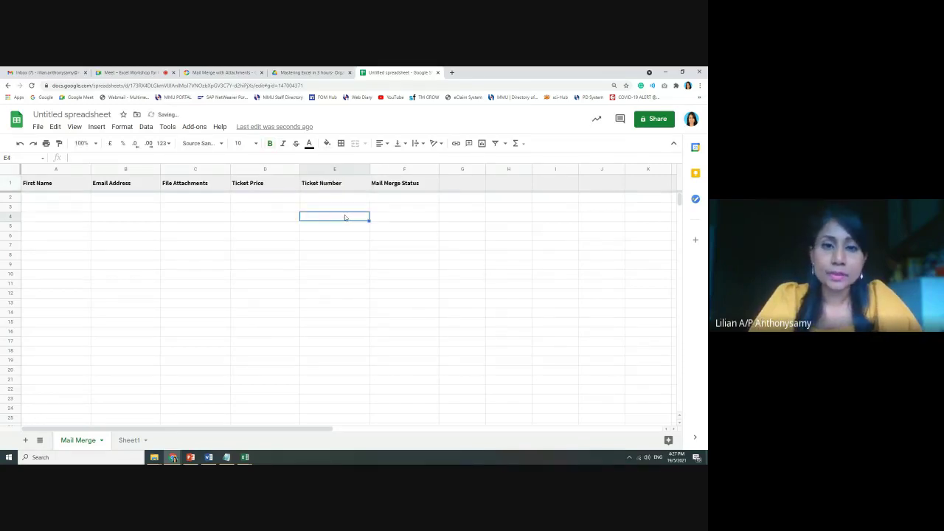
Insert another column before Ticket Number headed Payment Status
right_click(354, 169)
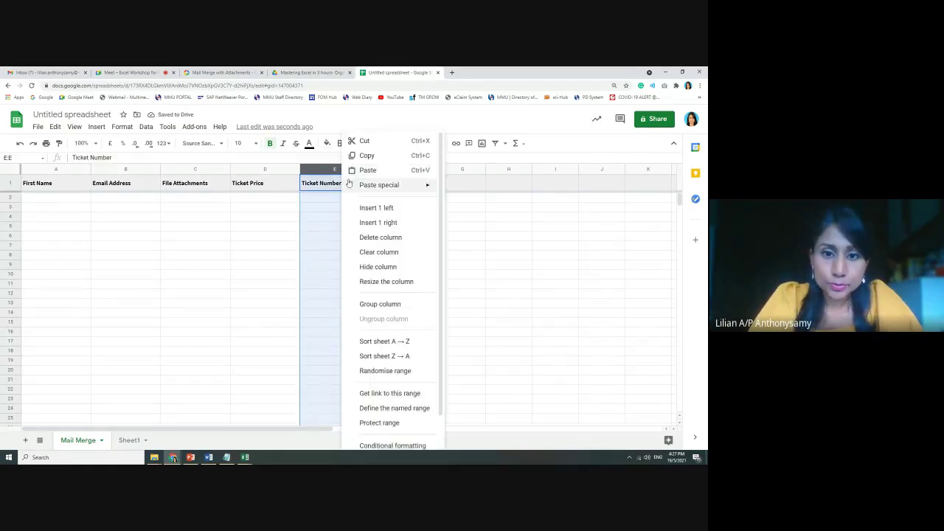
left_click(370, 208)
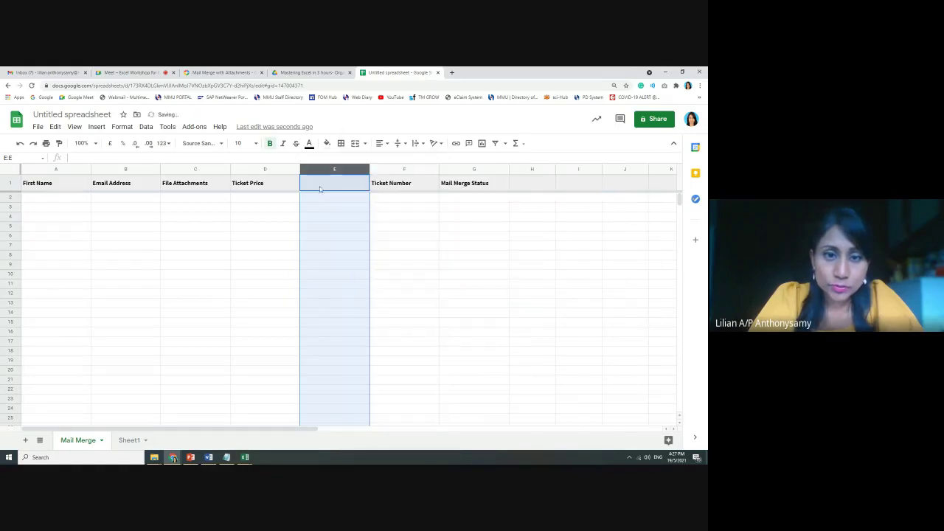
left_click(320, 189)
type("Payemn")
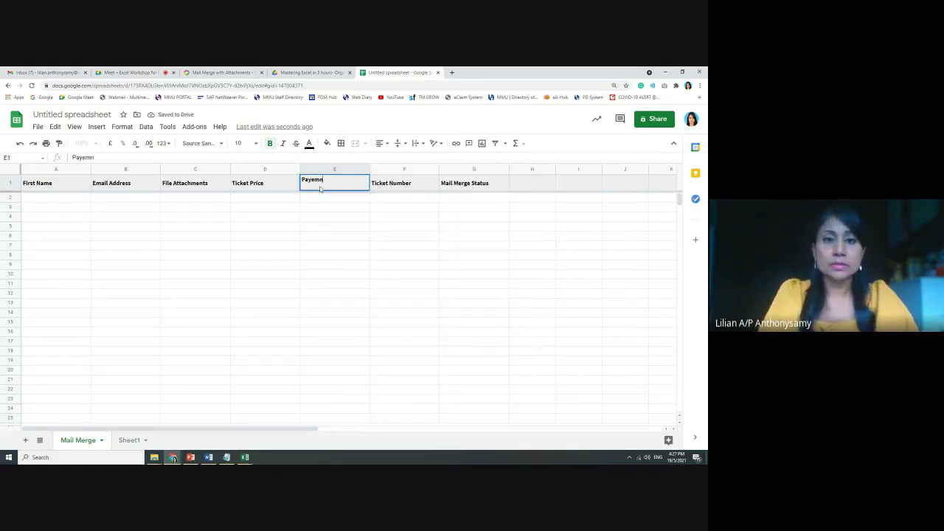
type("me")
key("BackSpace")
type("nt")
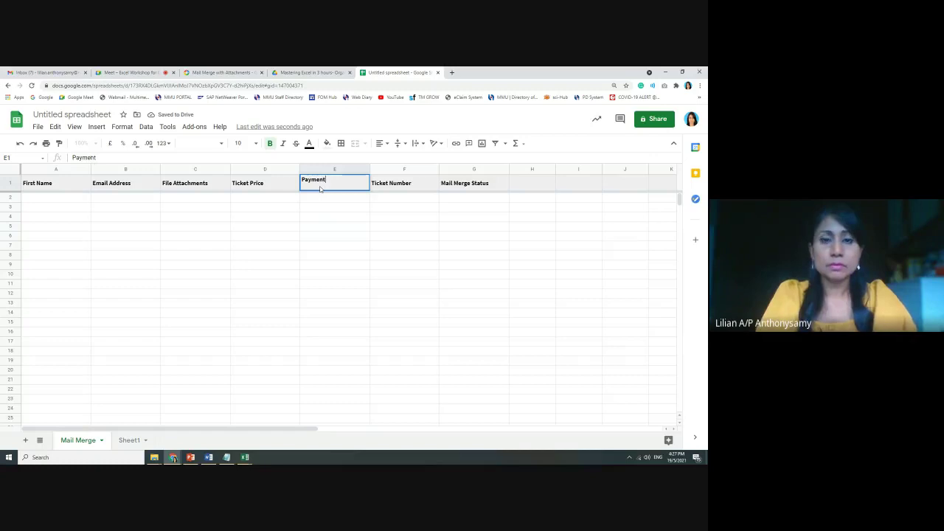
type(" Statu")
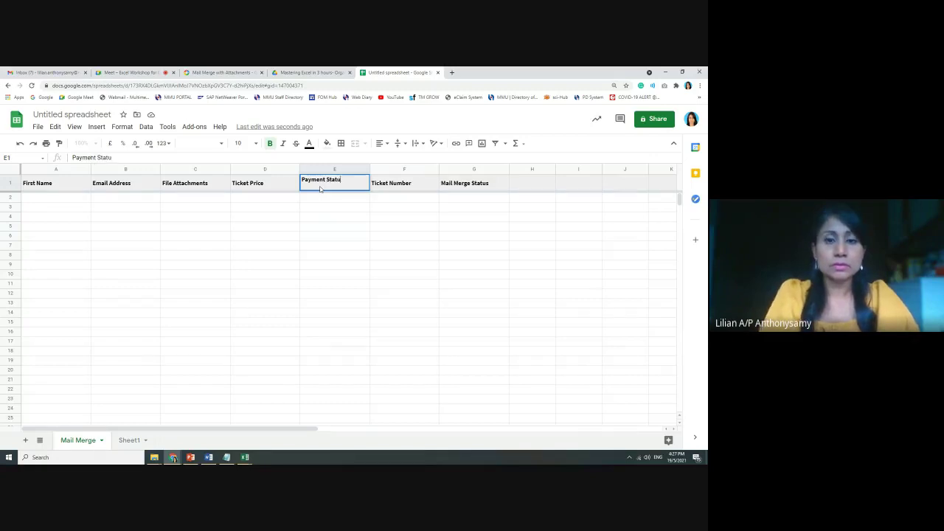
type("s")
left_click(332, 209)
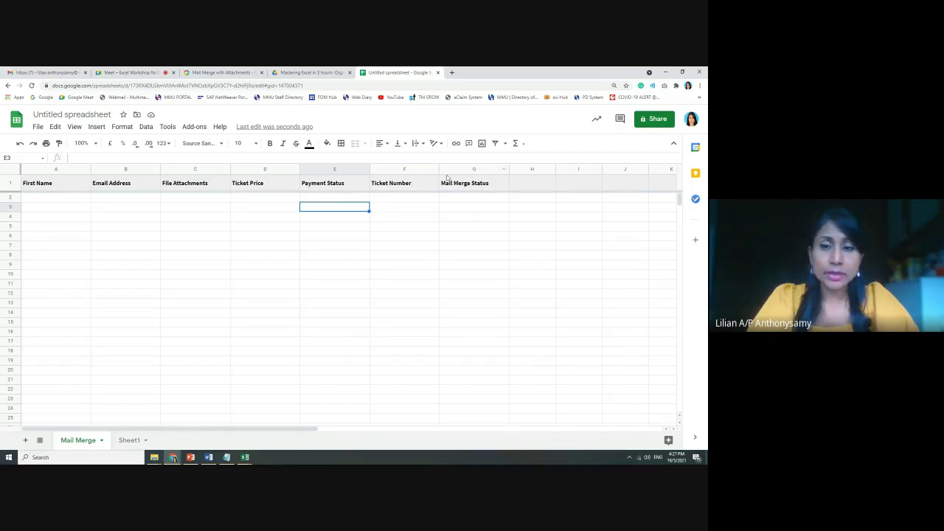
left_click(467, 197)
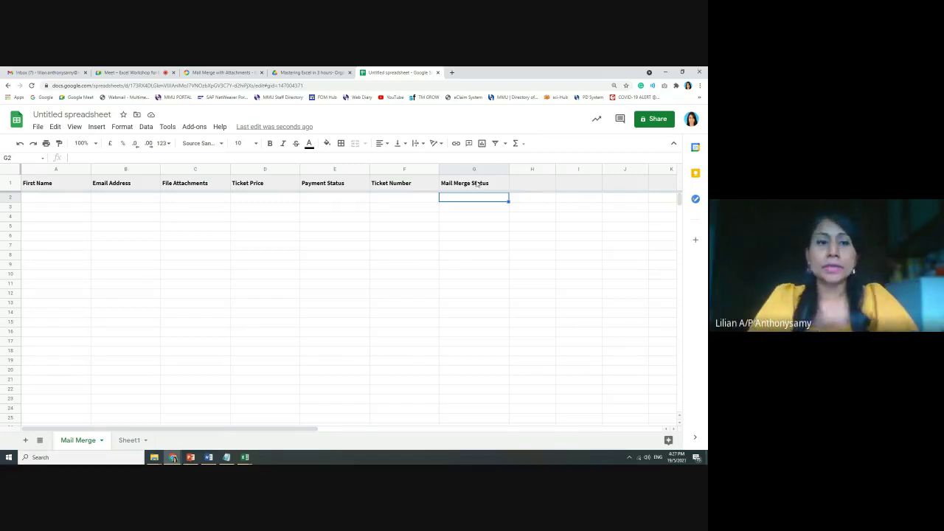
Enter the first contact's full name and e-mail address in row 2, widening the Email Address column
left_click(127, 172)
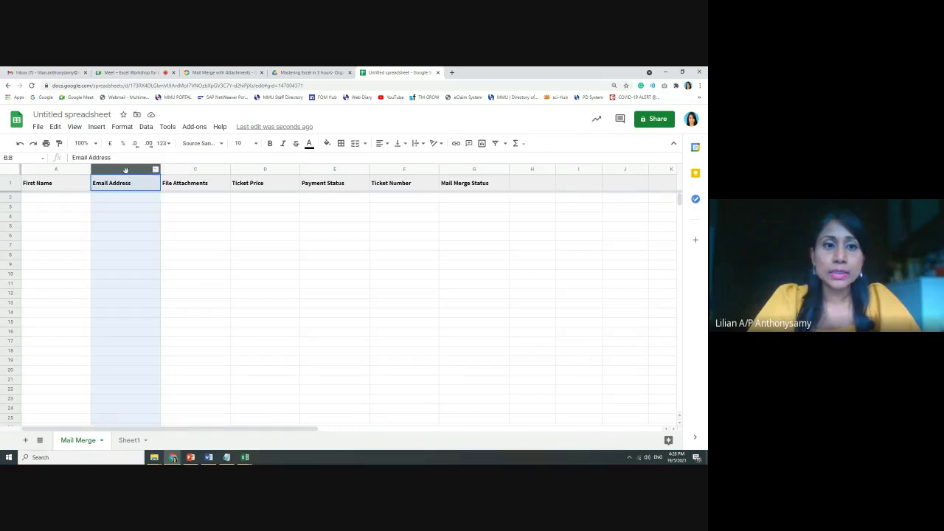
left_click(462, 169, "ctrl")
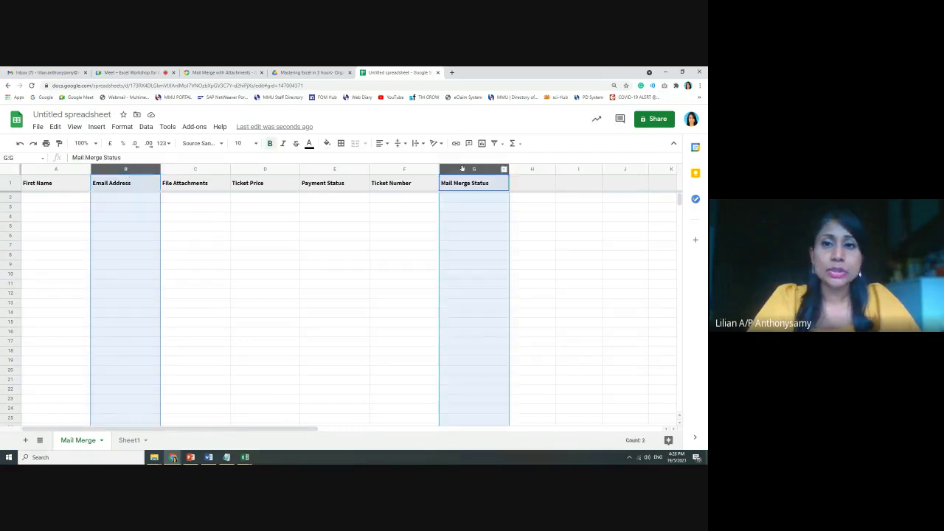
left_click(324, 210)
left_click(56, 199)
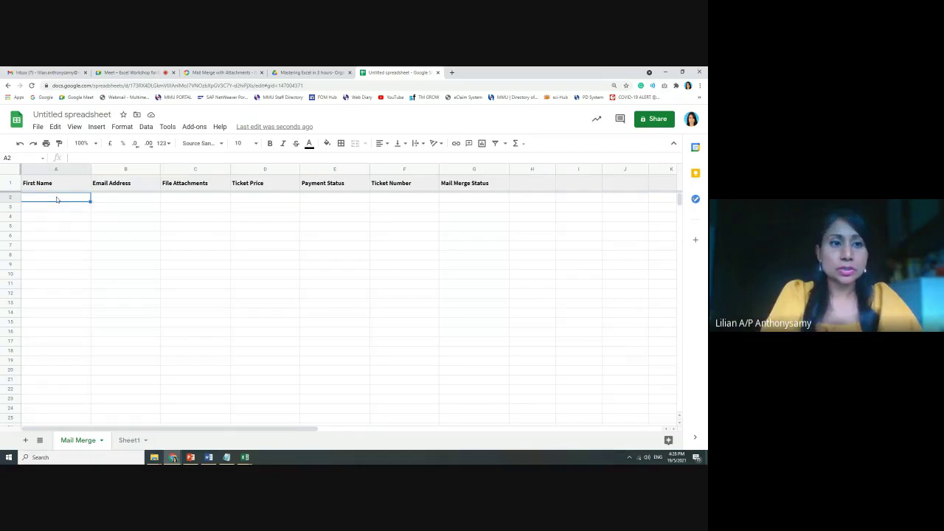
type("Lil")
key("BackSpace")
key("BackSpace")
key("BackSpace")
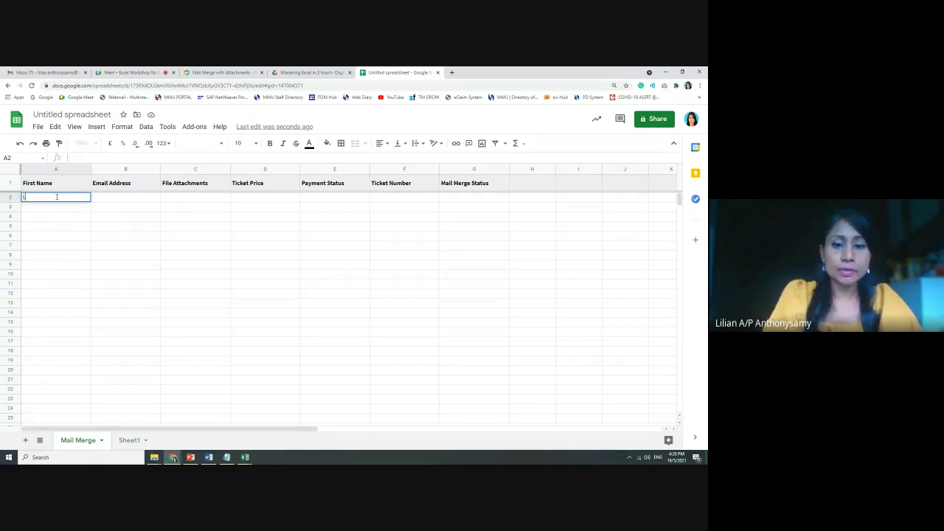
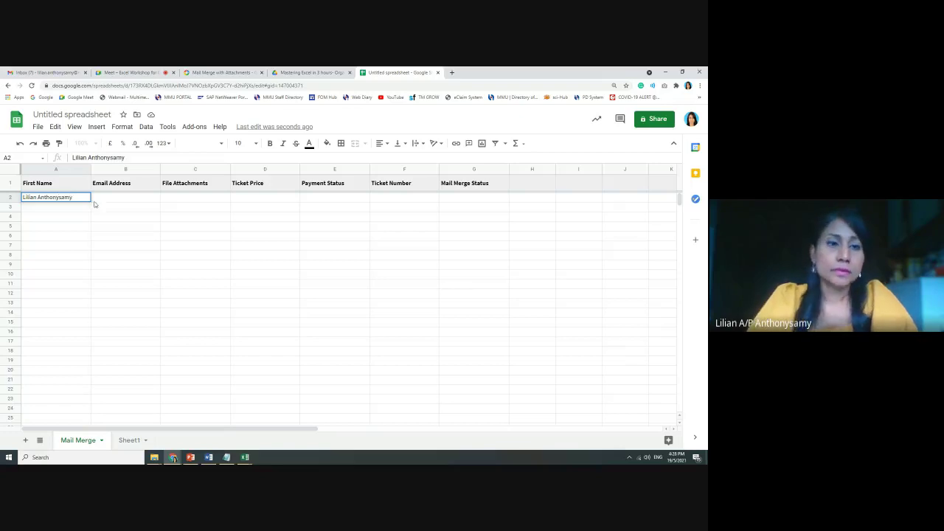
left_click(120, 197)
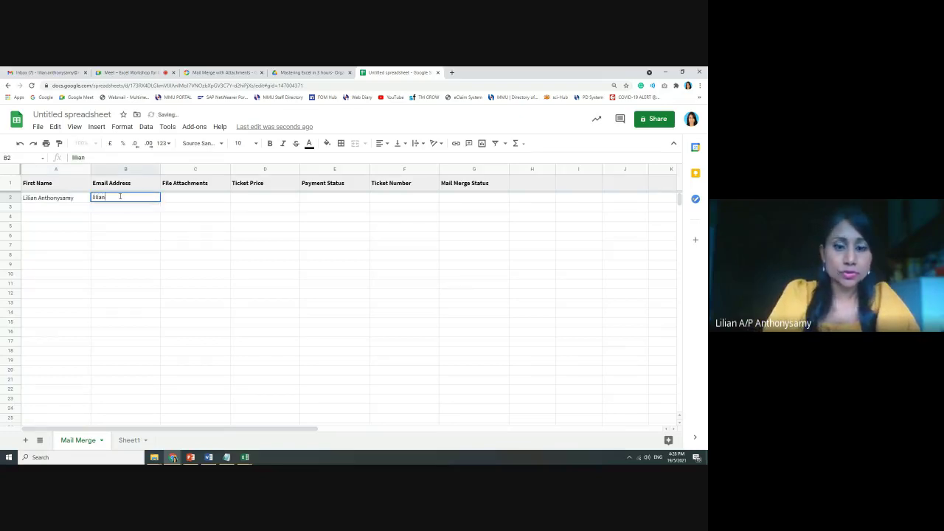
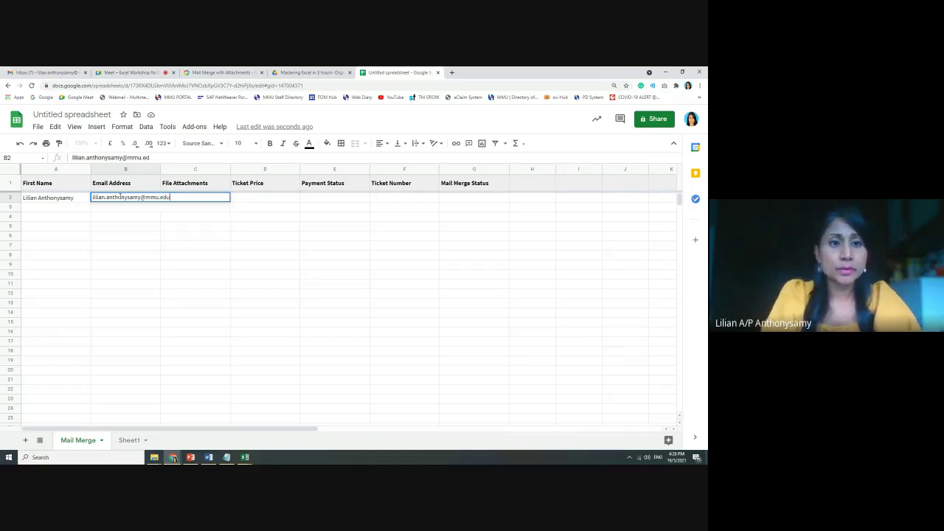
left_click(133, 238)
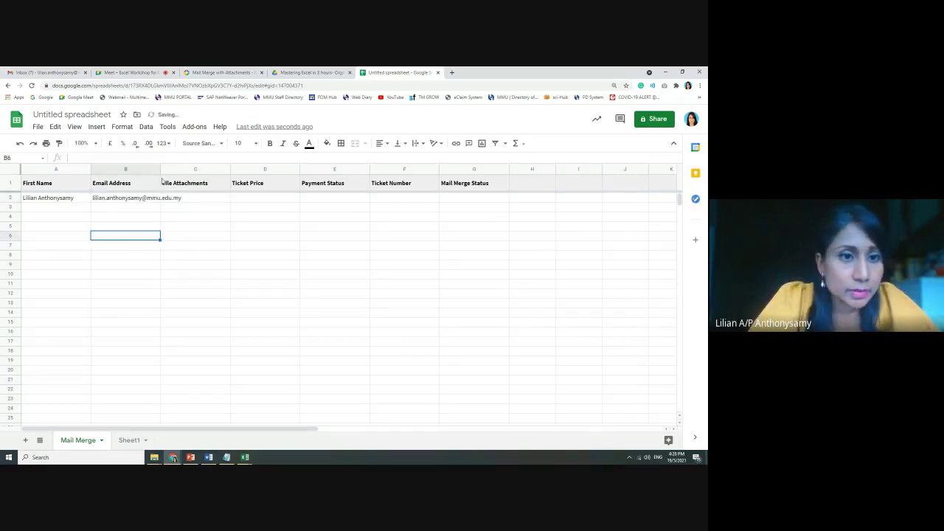
double_click(161, 168)
left_click_drag(165, 169, 224, 170)
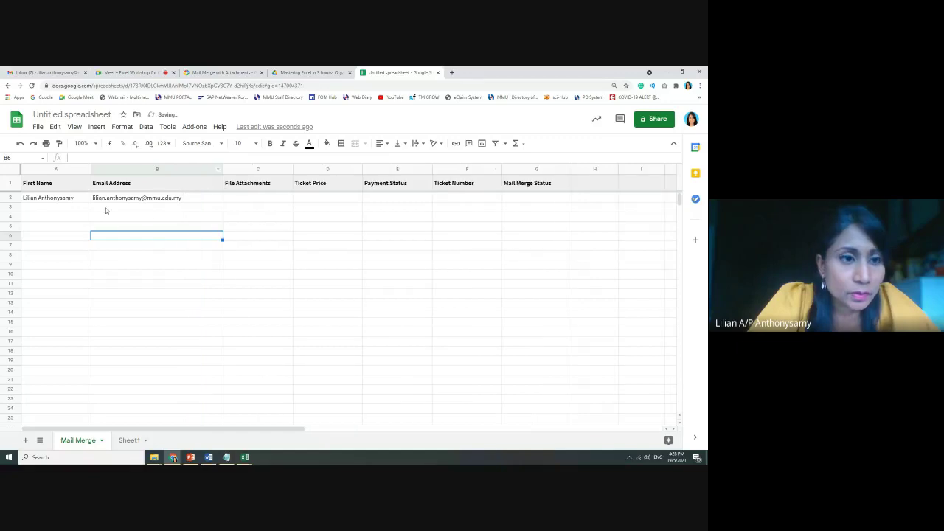
Fill in ticket price 30, payment status unpaid and ticket number AA001 for that contact
left_click(322, 198)
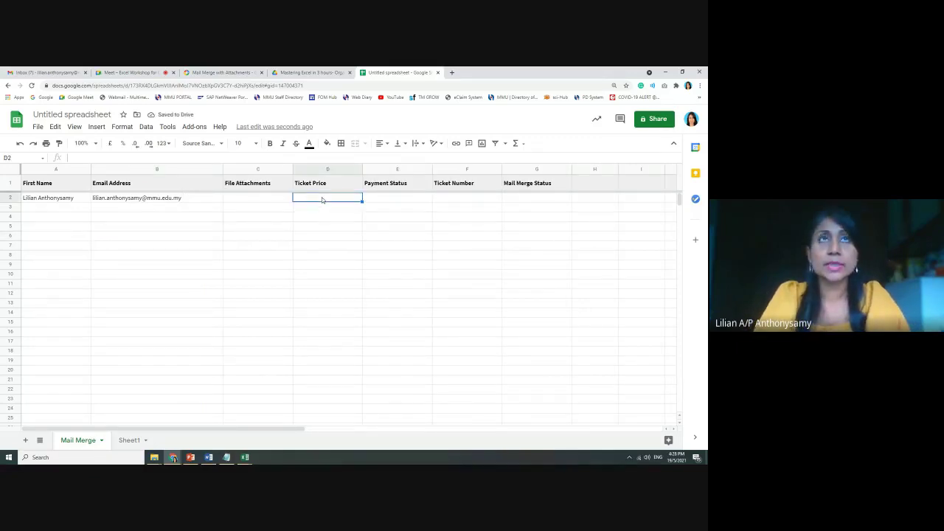
type("30")
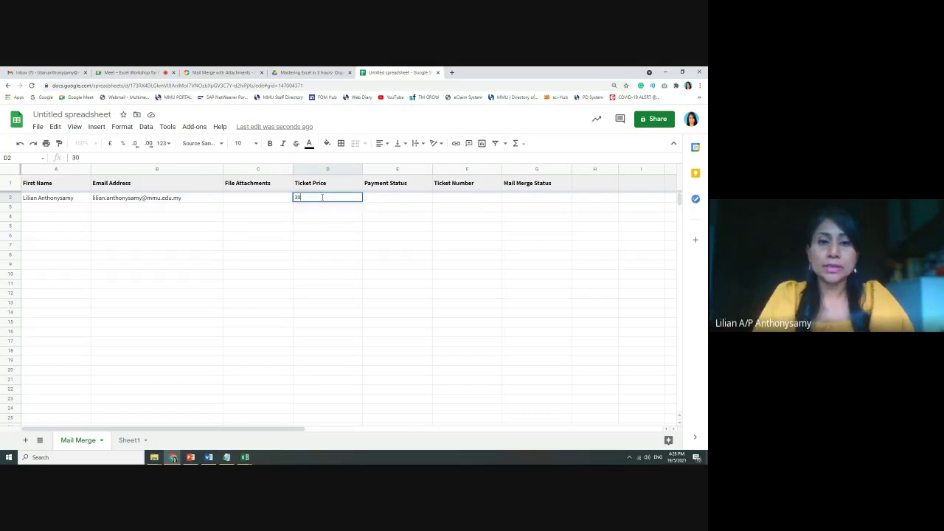
key("Tab")
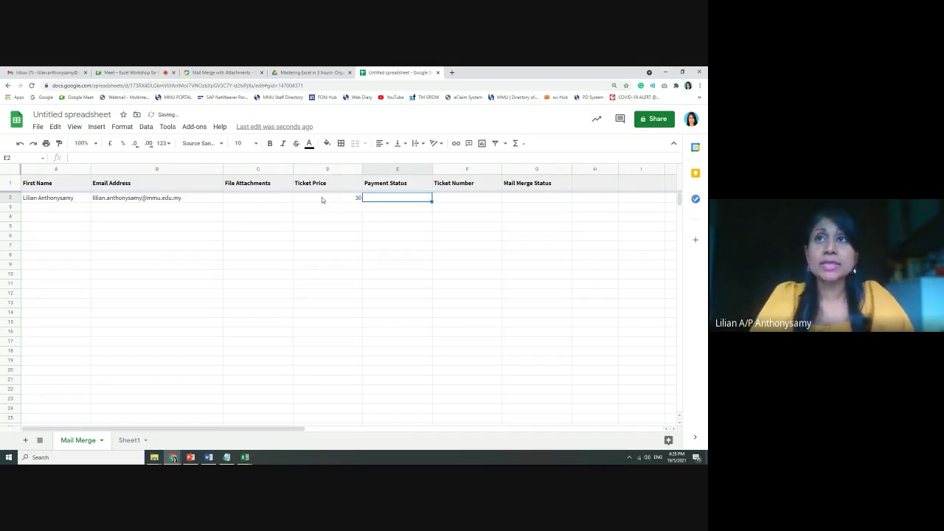
type("unpaid")
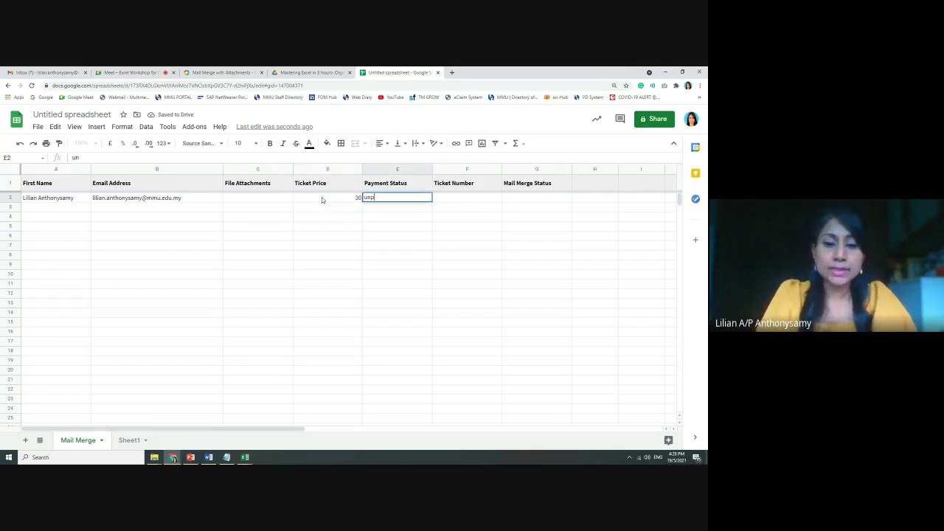
left_click(455, 198)
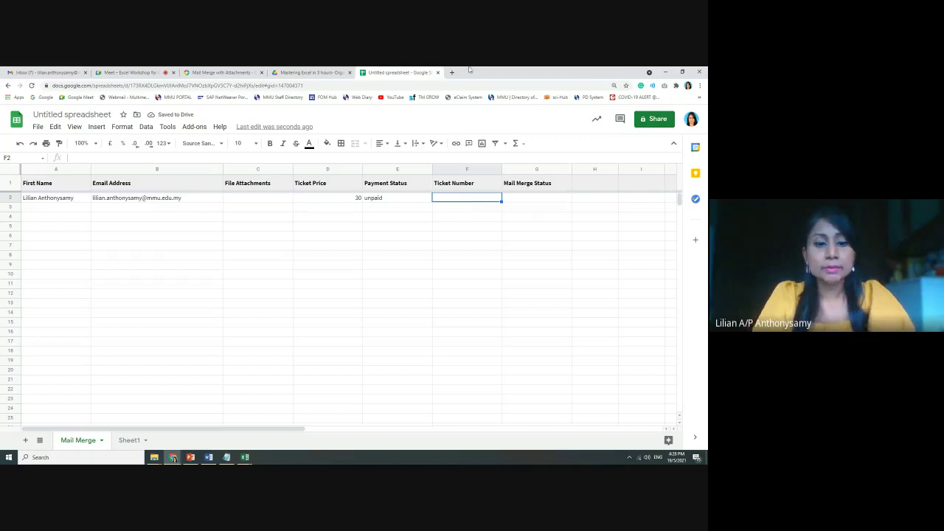
type("AA001")
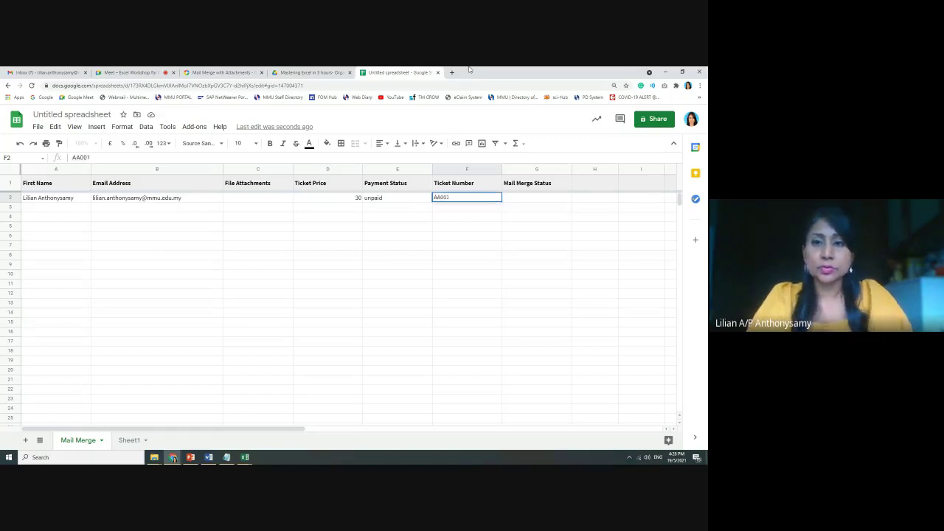
left_click(263, 75)
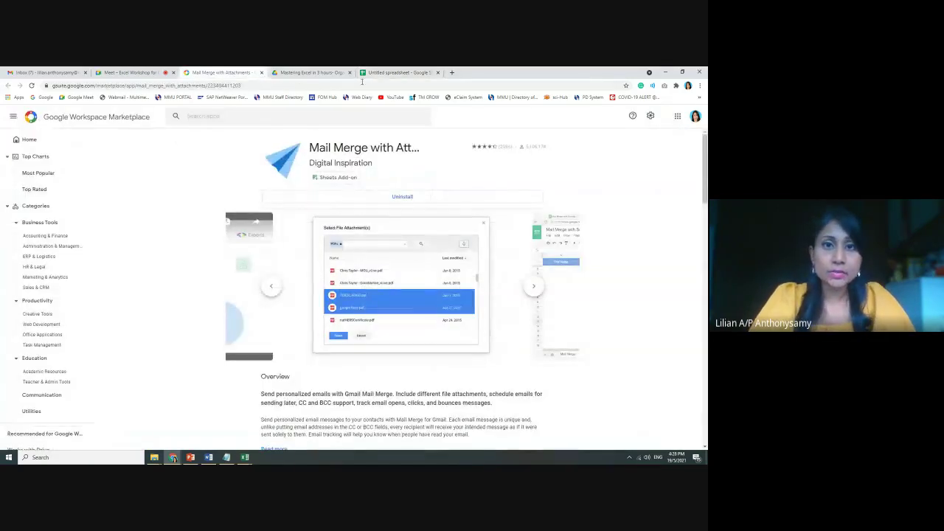
left_click(391, 72)
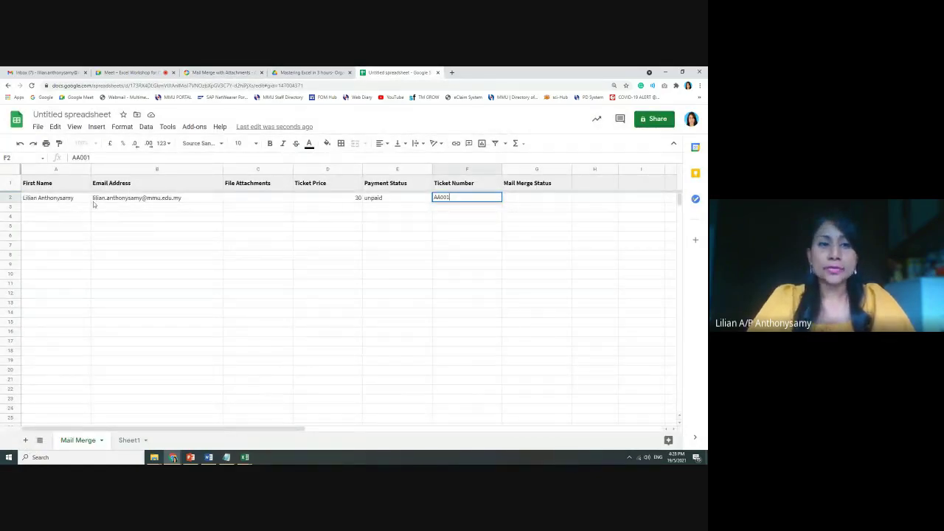
left_click(46, 208)
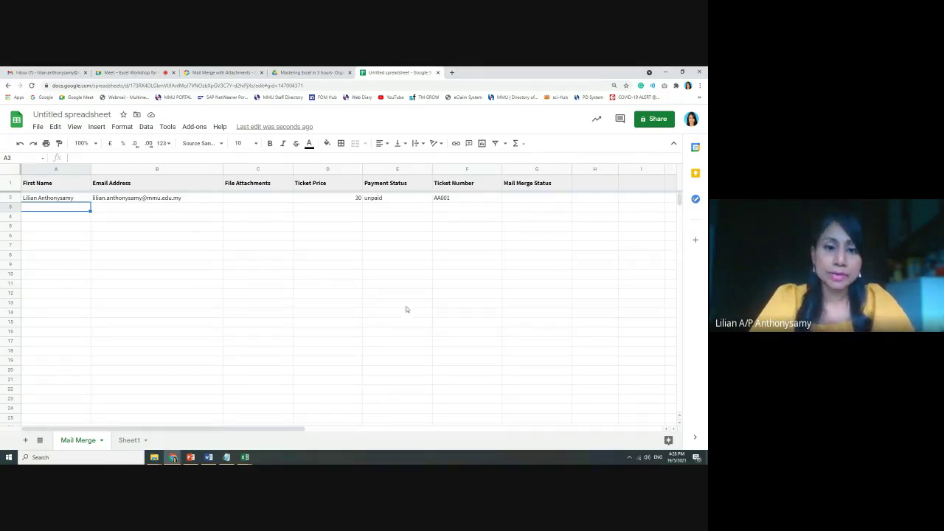
Highlight the Import Contact slide's Google contacts and Excel options and the Configure Mail Merge title, then return to Sheets
left_click(190, 457)
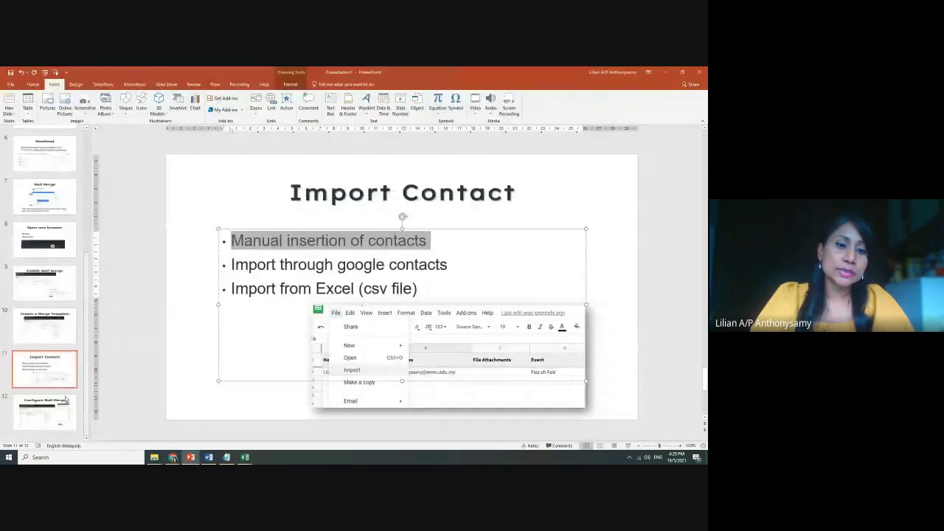
left_click(54, 377)
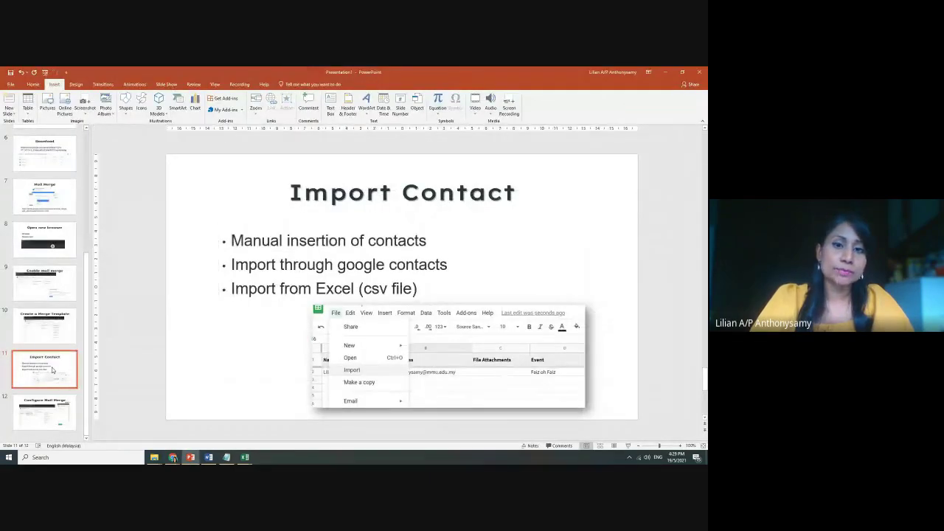
left_click(63, 404)
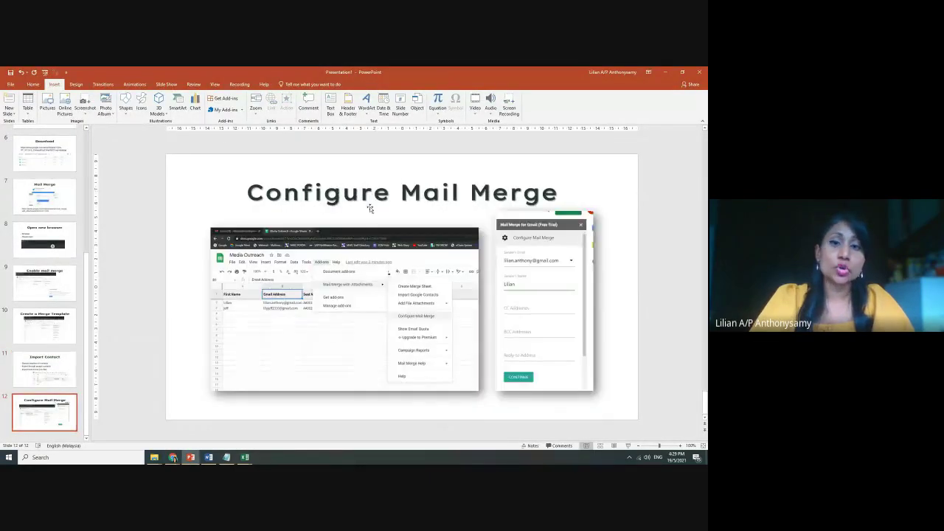
left_click(74, 365)
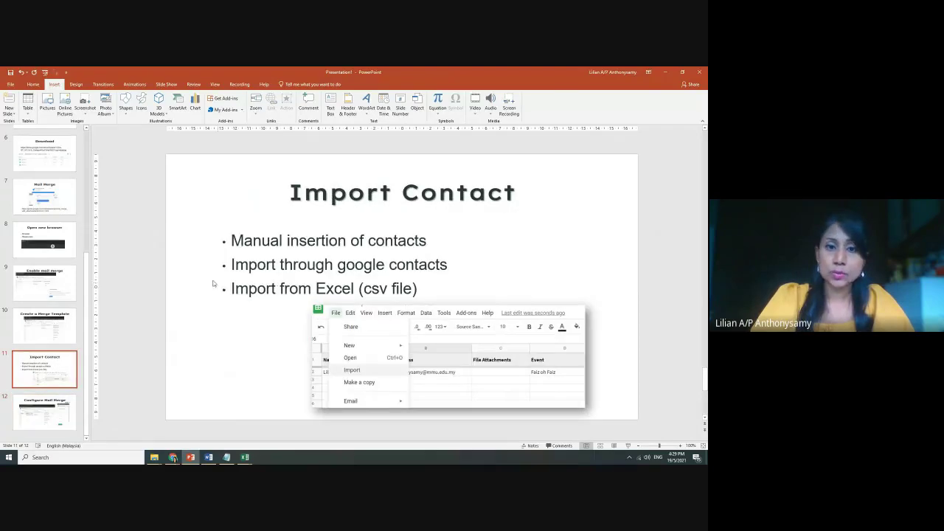
left_click_drag(225, 264, 420, 290)
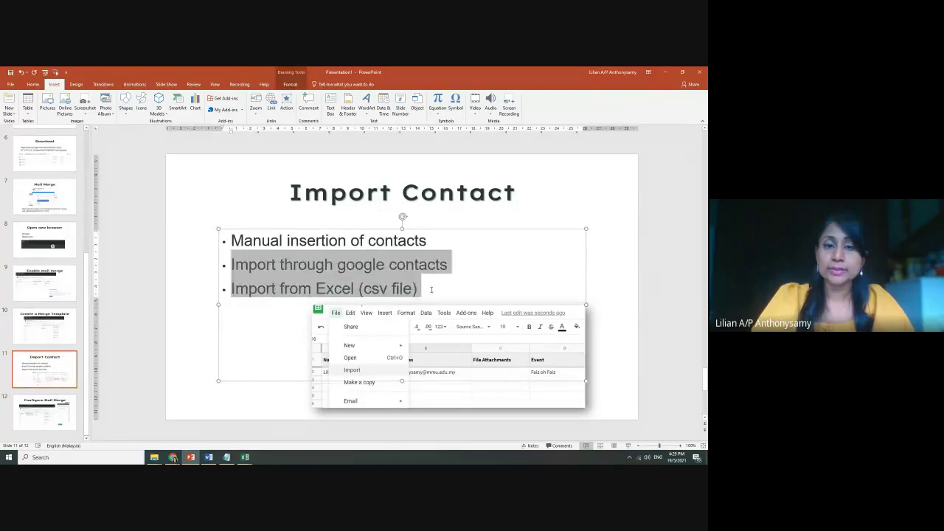
left_click(49, 405)
left_click_drag(280, 206, 520, 229)
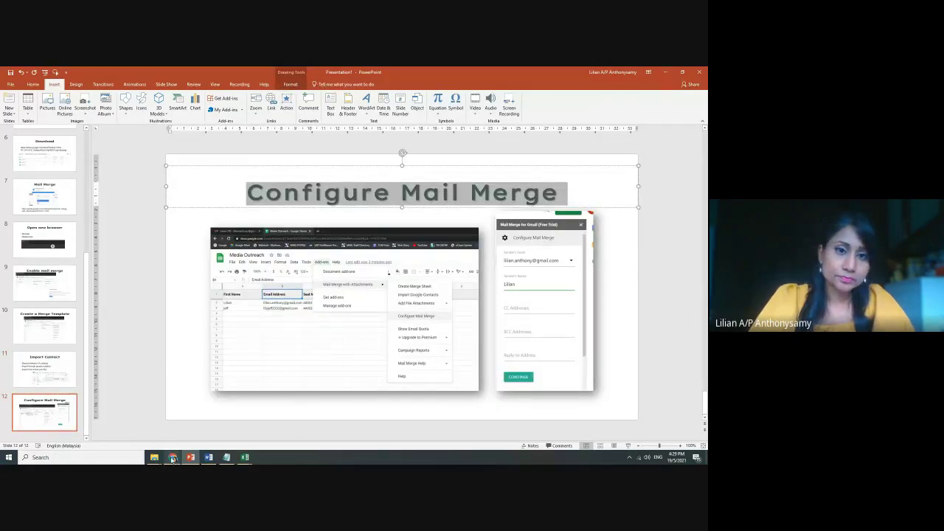
mouse_move(172, 459)
left_click(155, 431)
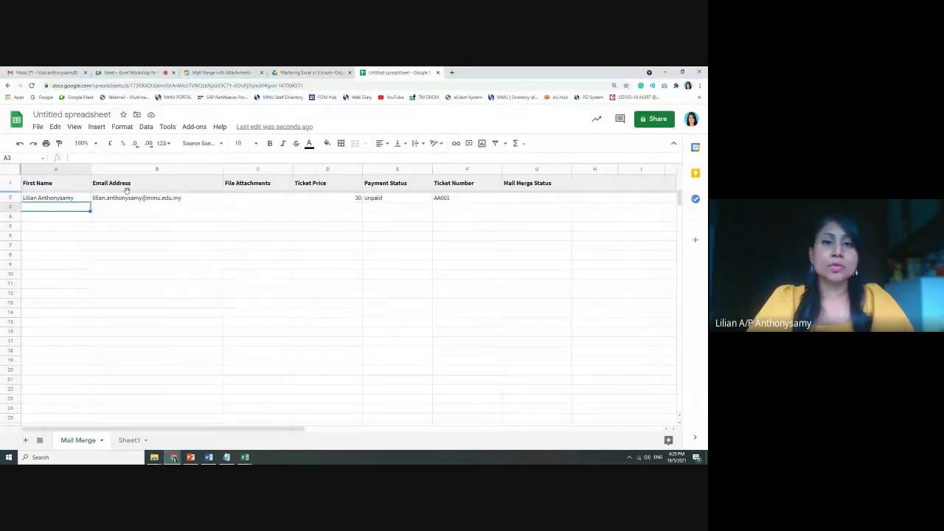
Open Configure Mail Merge from the Mail Merge with Attachments add-on menu
left_click(194, 127)
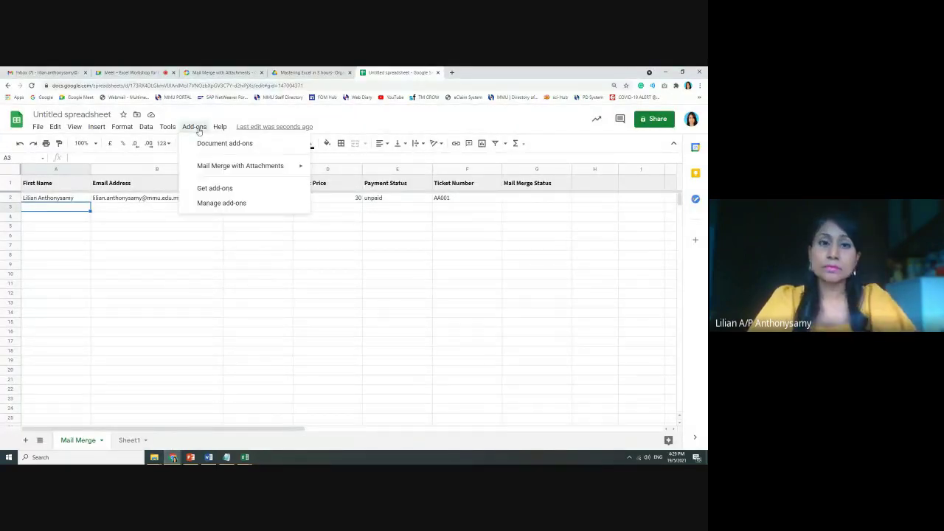
mouse_move(213, 169)
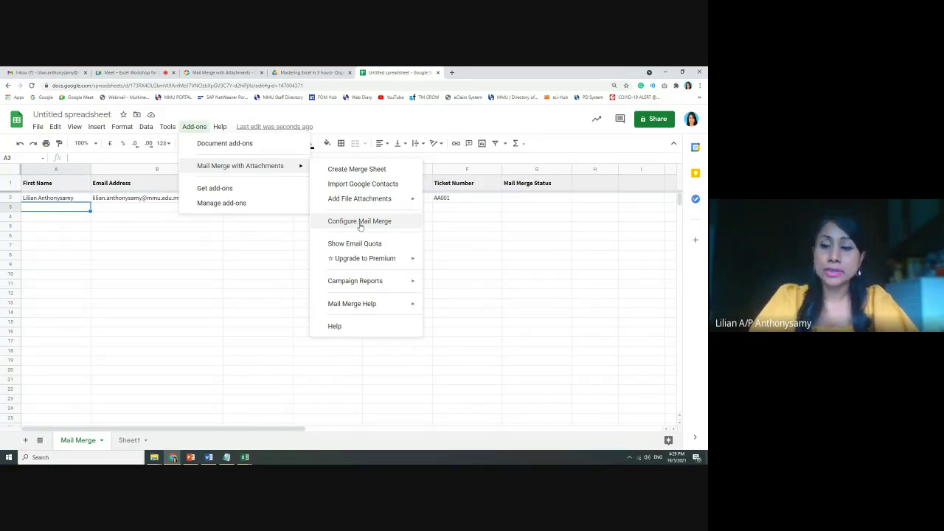
left_click(360, 221)
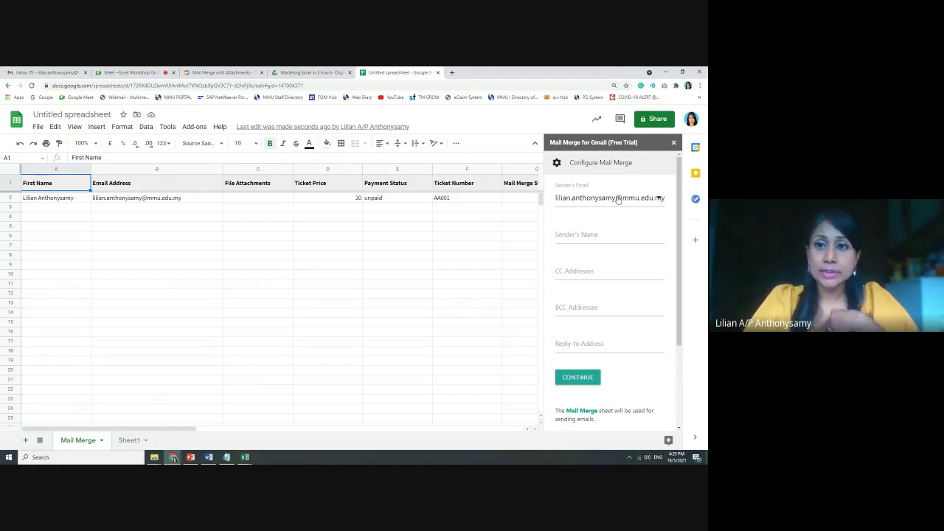
Enter the sender's first name followed by (Program Manager for Event X) as the sender's name
left_click(566, 235)
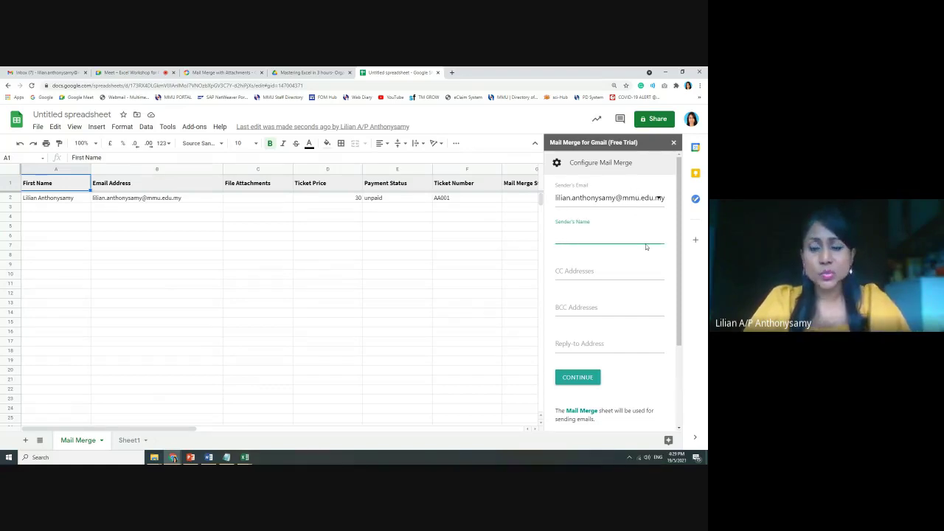
type("Lili")
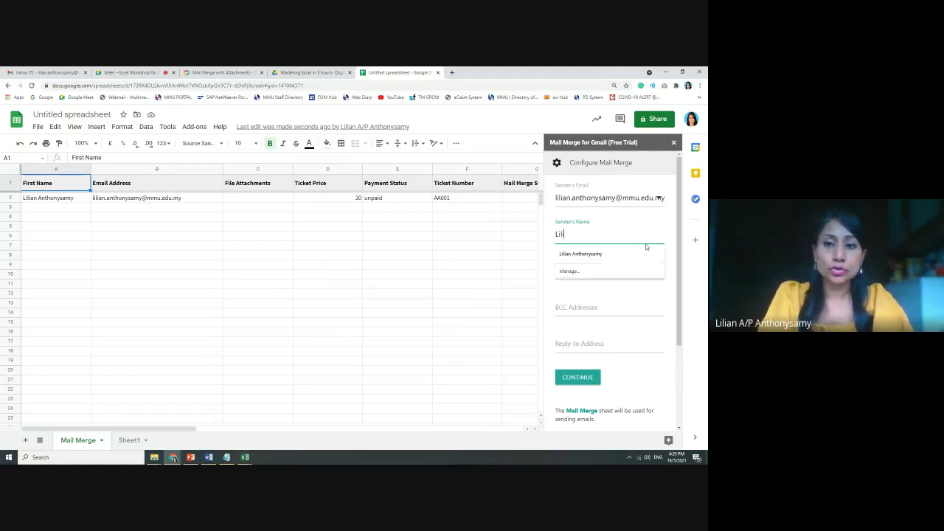
type("an (")
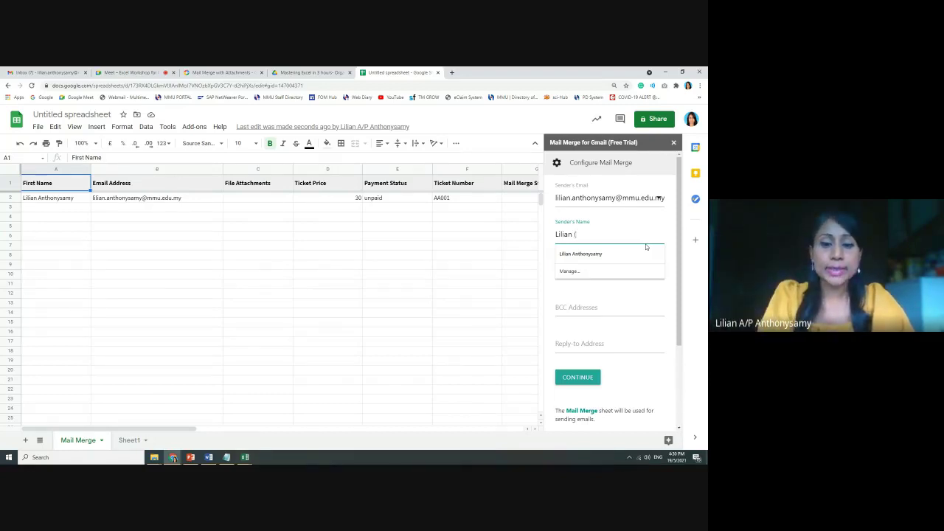
type("Program Manag")
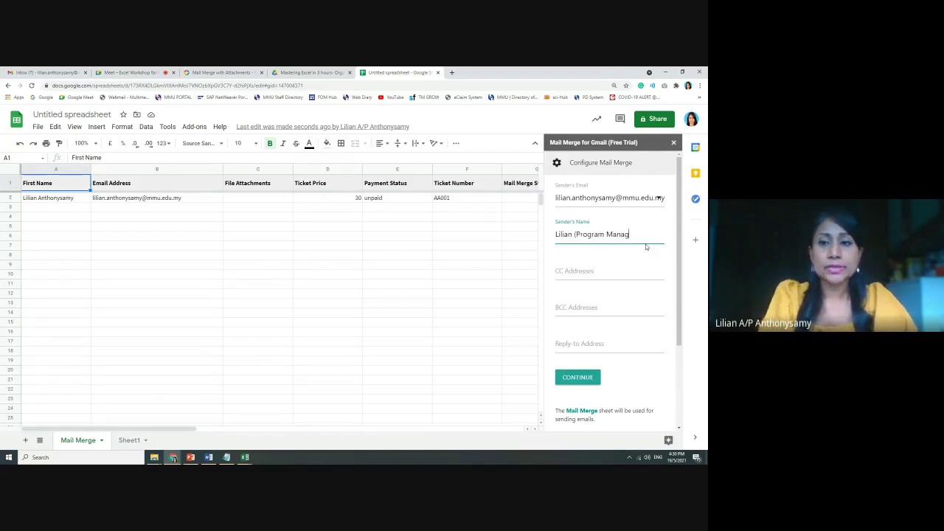
type("er for E")
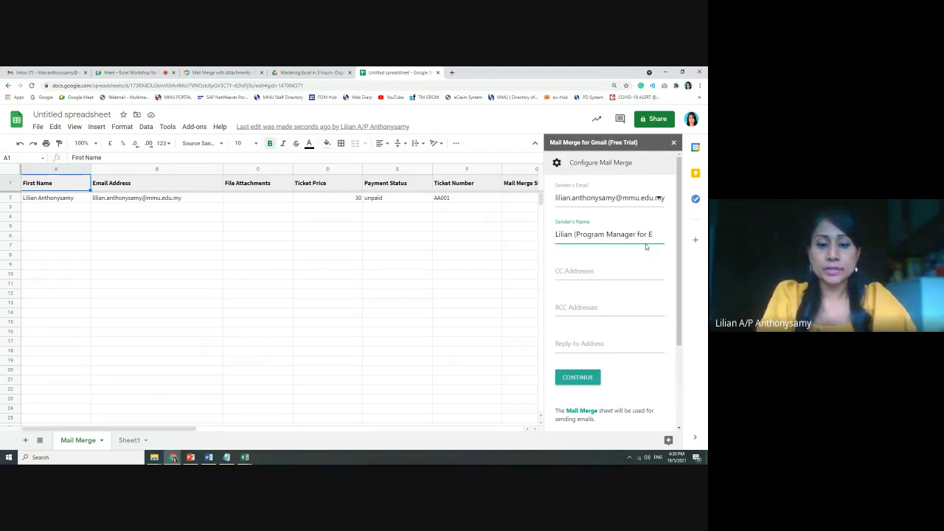
type("vent X)")
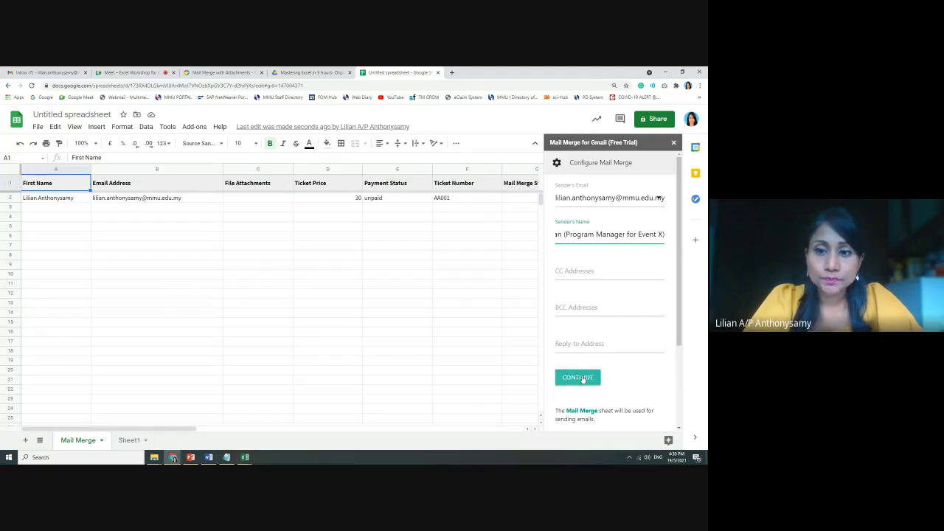
Save the sender details, pass the email tracking step, and bring the Notepad letter draft forward
left_click(576, 378)
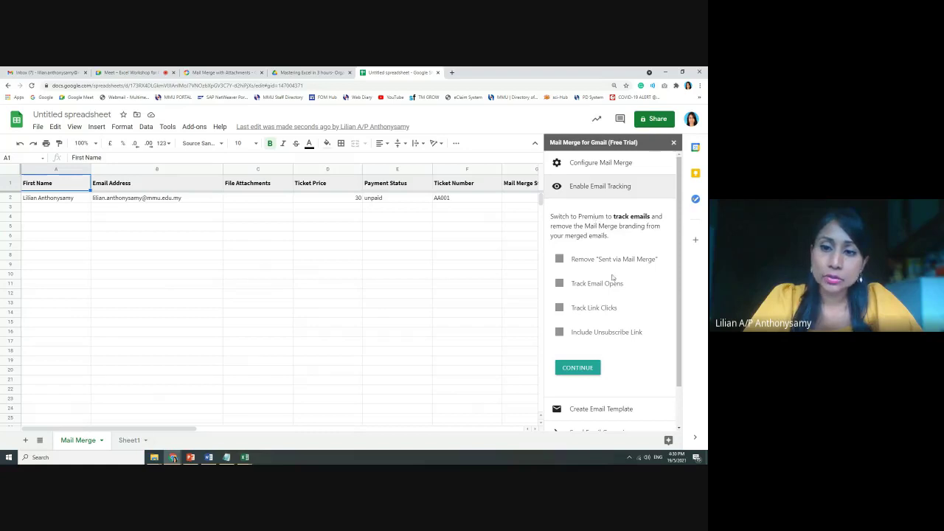
left_click(576, 369)
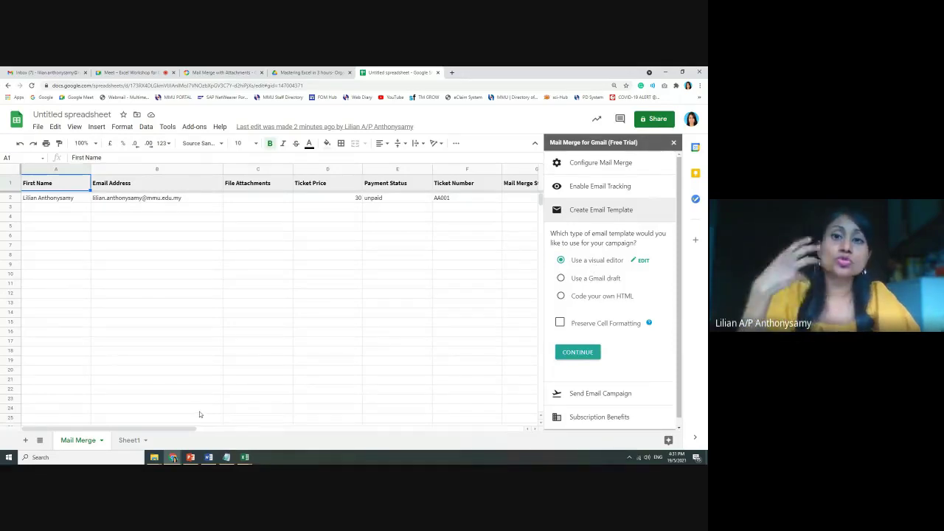
left_click(227, 458)
left_click_drag(405, 214, 418, 219)
Remove the blank line before Regards in the Notepad letter
left_click(123, 386)
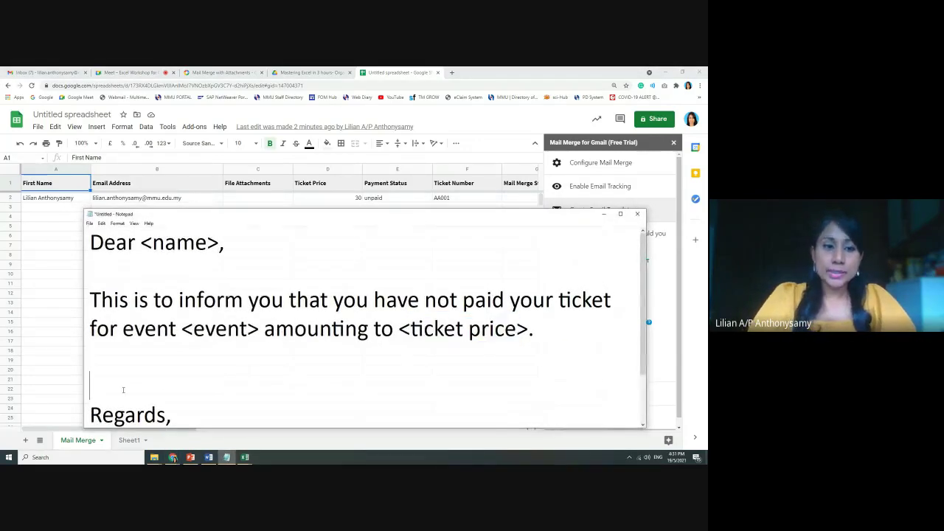
key("Delete")
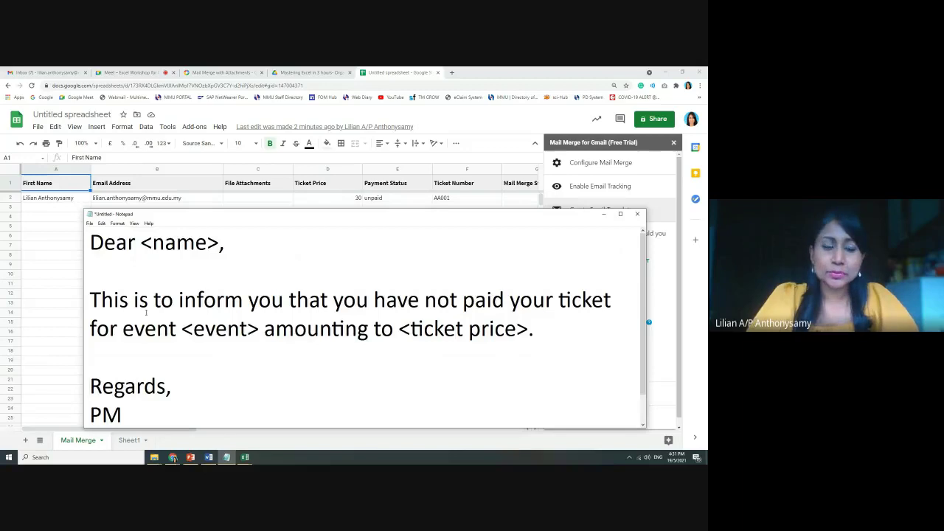
left_click_drag(255, 214, 231, 225)
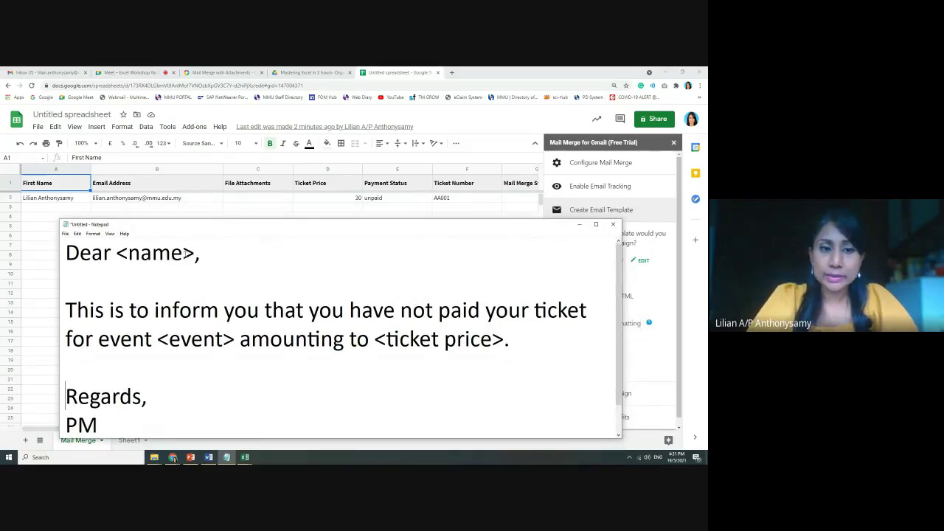
Change the letter's greeting placeholder to 'Dear {{First Name}},'
left_click_drag(183, 254, 129, 254)
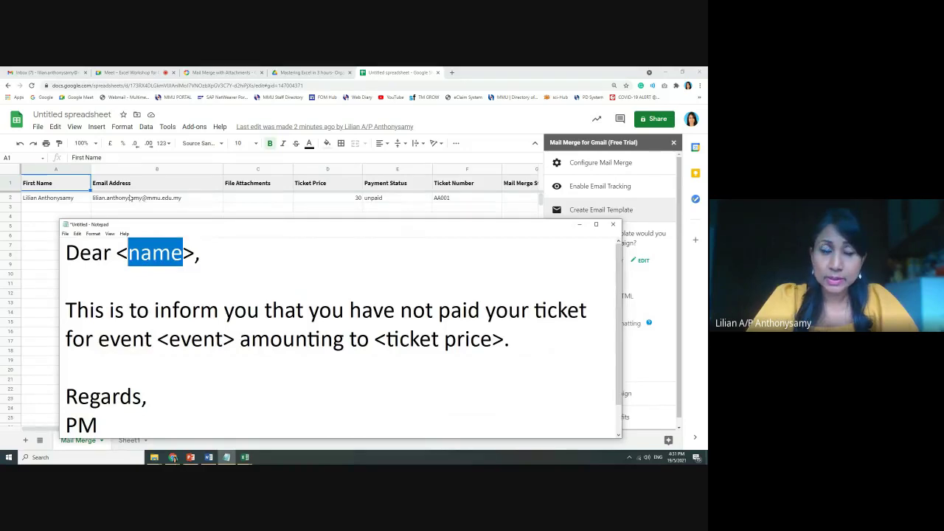
left_click(116, 253)
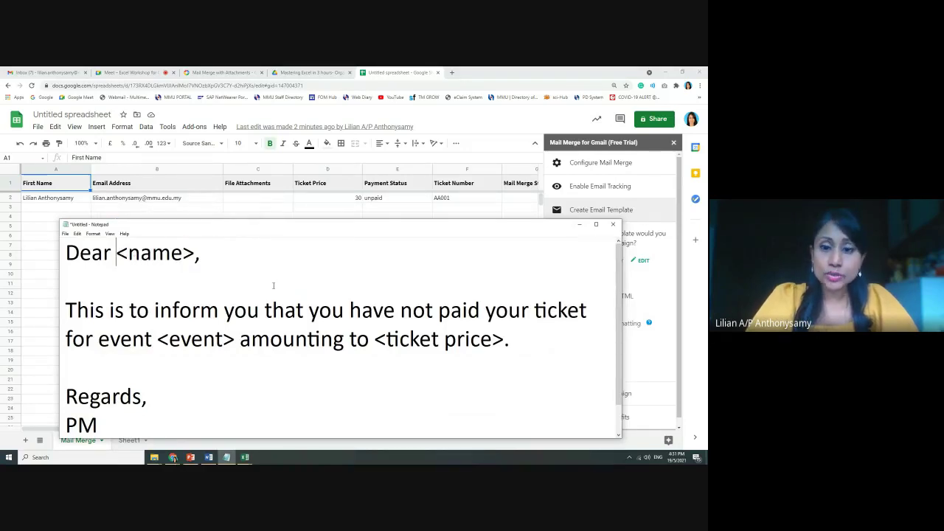
key("Delete")
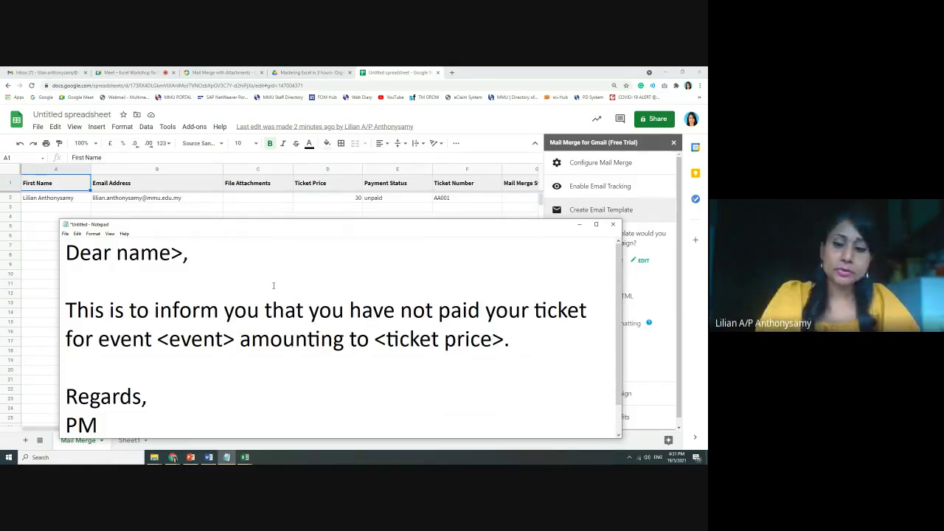
type("{{")
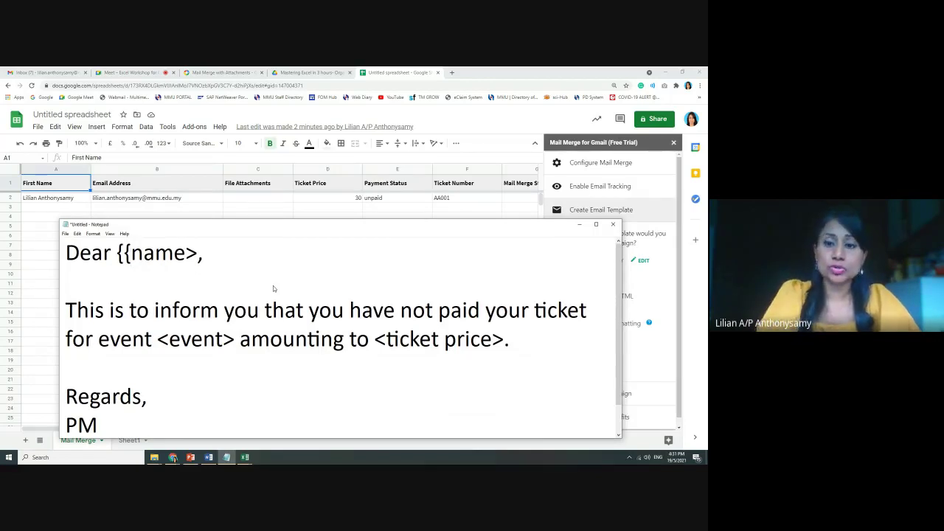
key("Delete")
key("Delete")
key("Delete")
key("Delete")
key("Delete")
key("Delete")
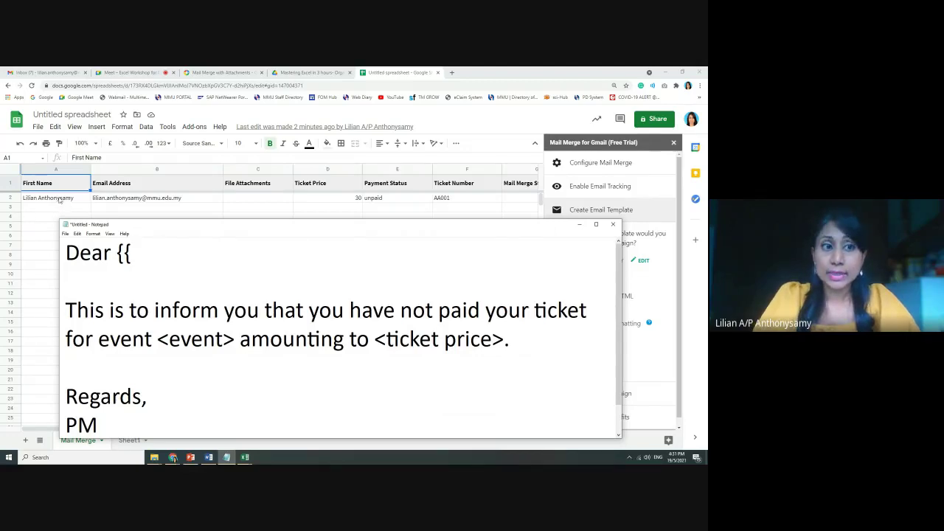
type("First Name")
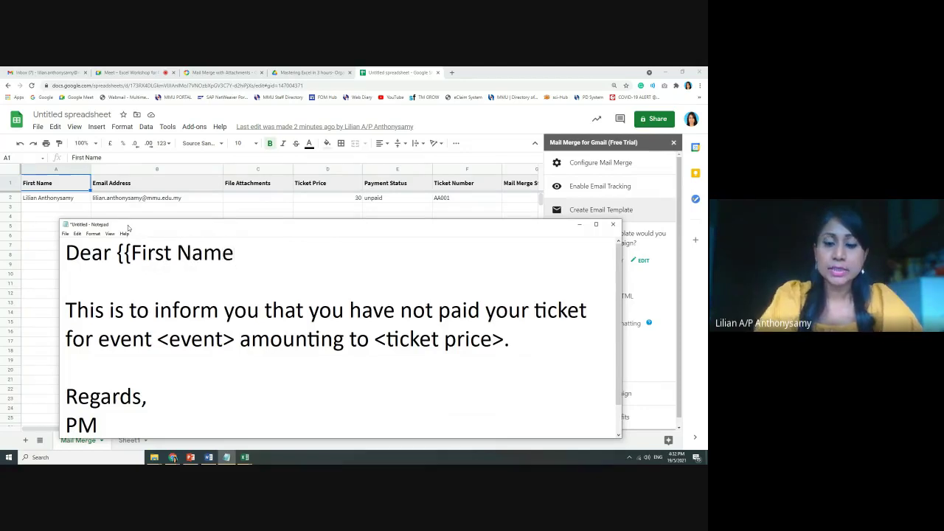
type("}}")
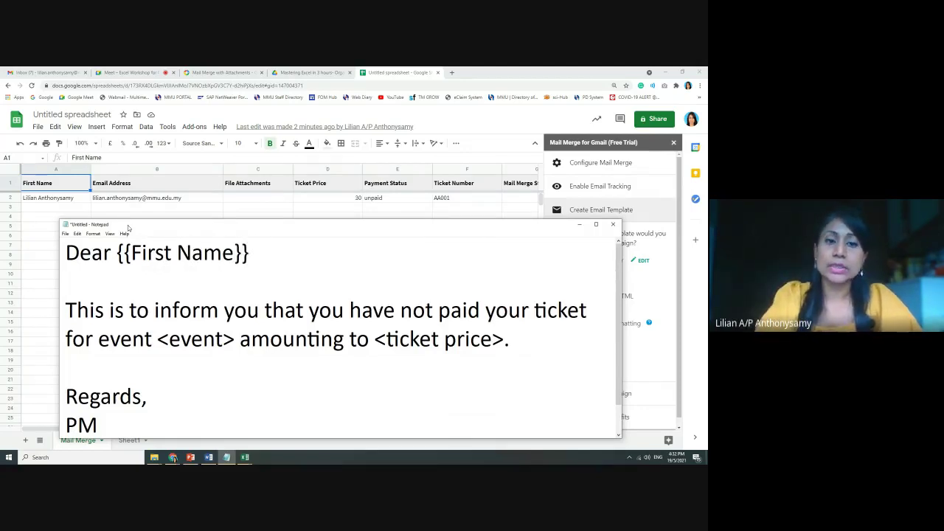
type(",")
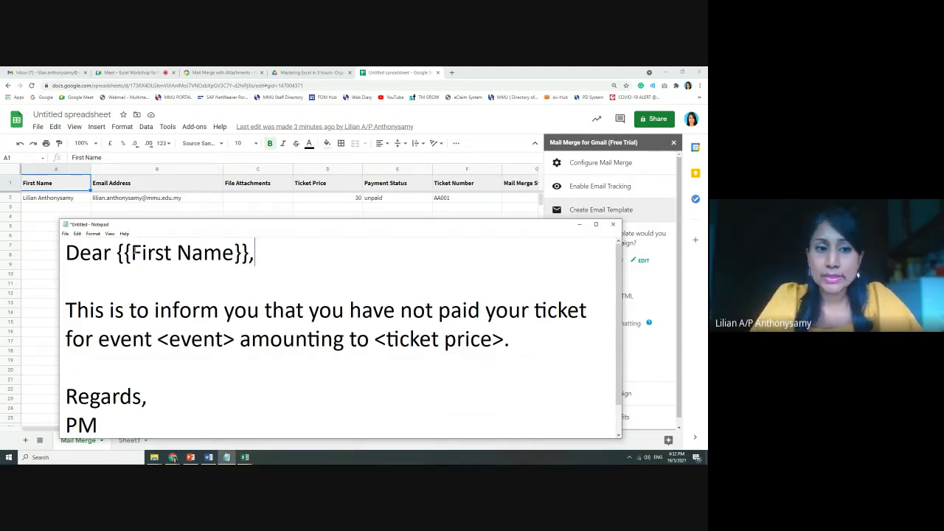
left_click_drag(132, 253, 235, 253)
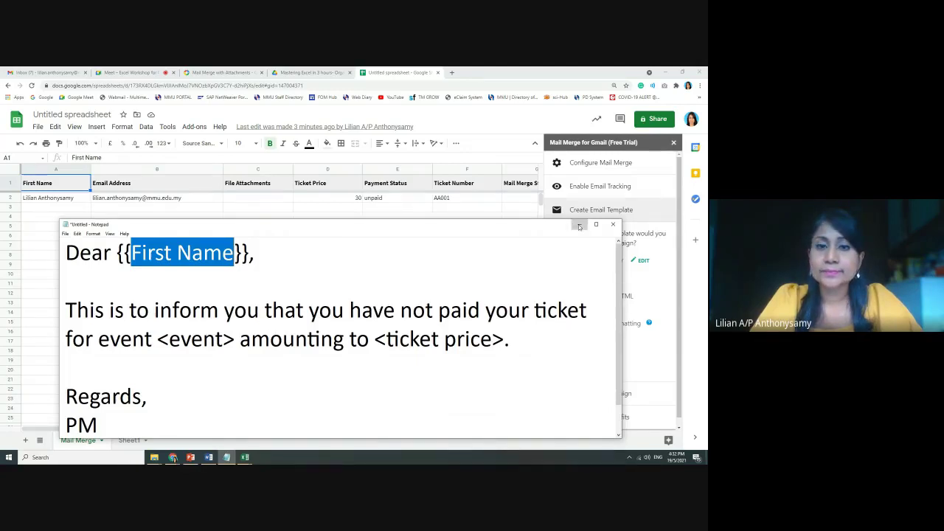
left_click(275, 162)
Rename the C1 header to Event and enter Event XYZ in C2
left_click(267, 185)
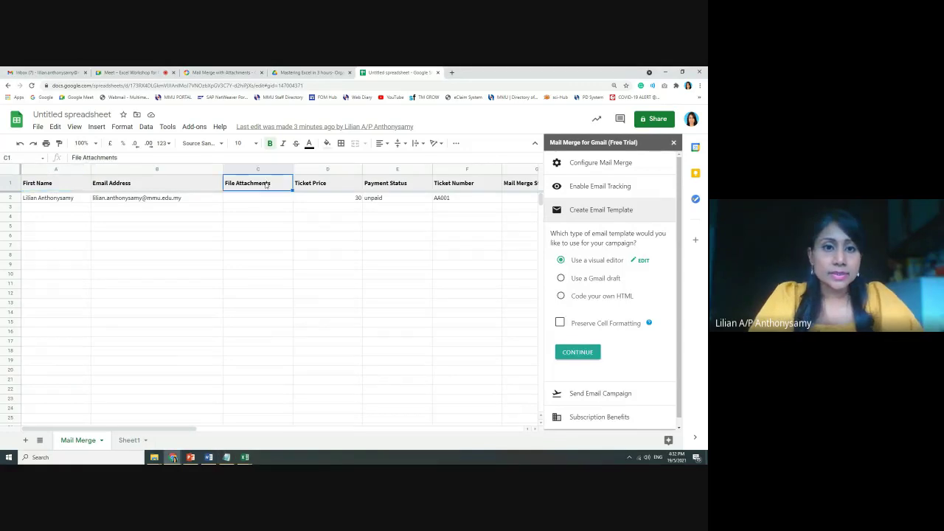
type("Event")
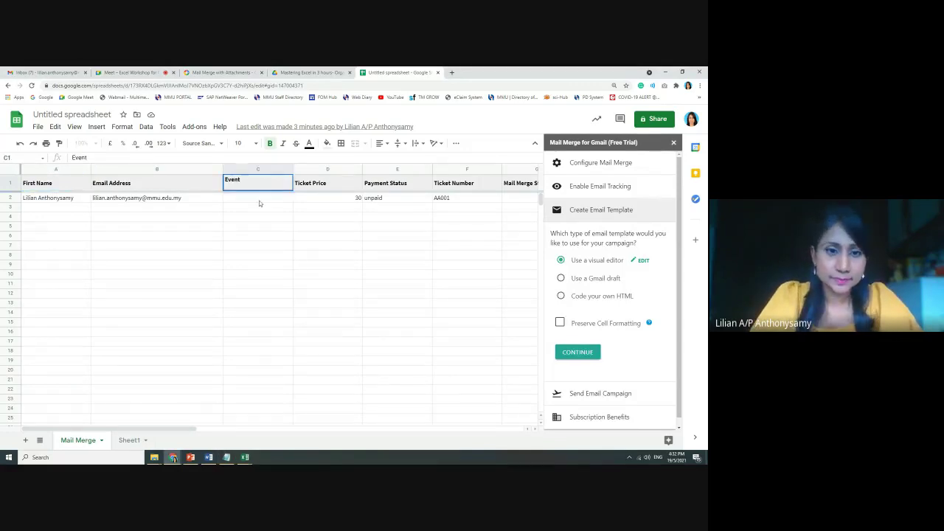
left_click(259, 202)
type("Event")
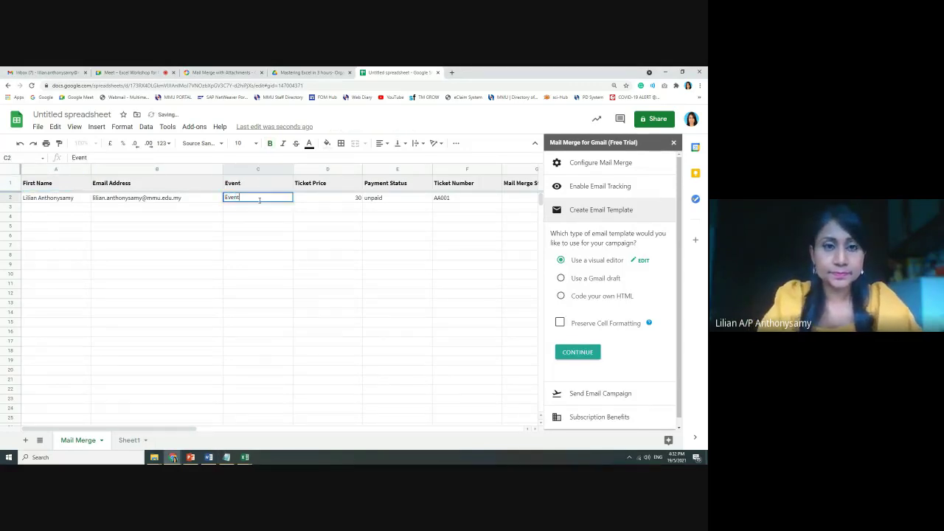
type(" XYZ")
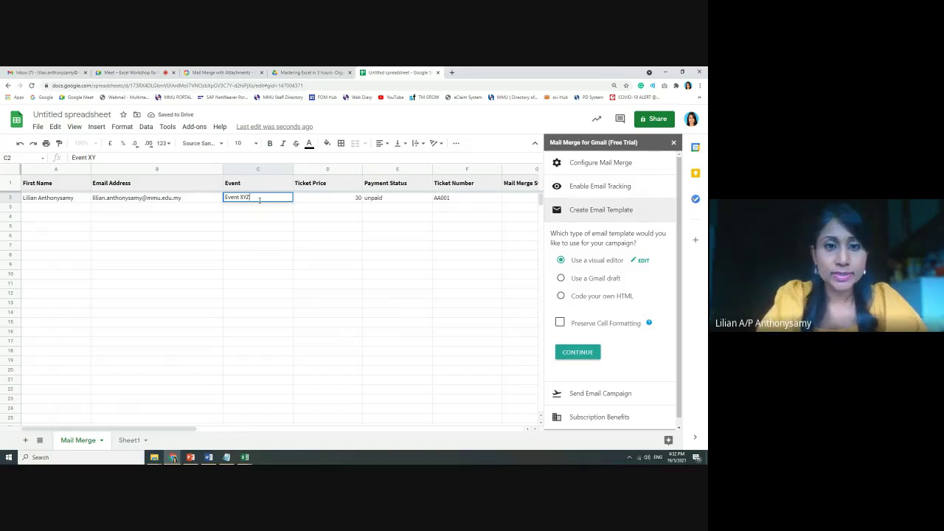
left_click(227, 458)
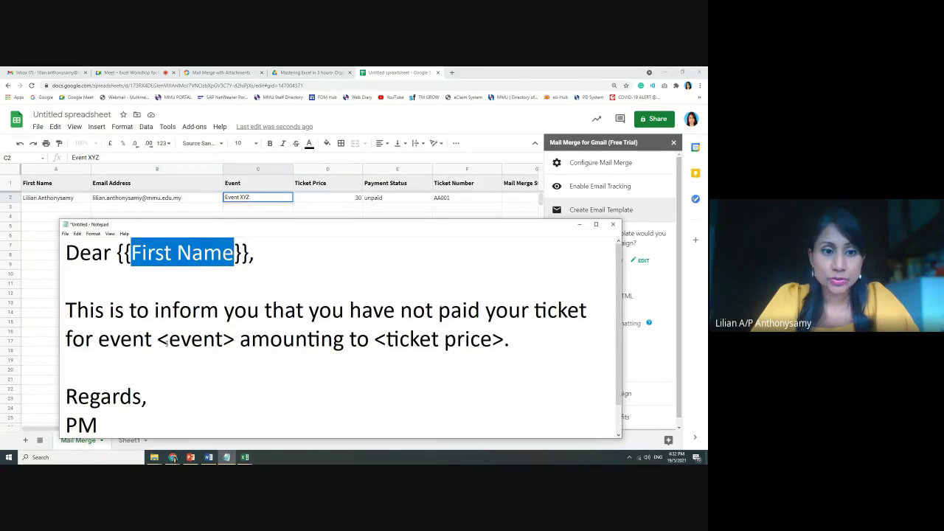
Replace <event> with {{Event}} and <ticket price> with {{Ticket Price}} in the letter
left_click_drag(158, 339, 235, 340)
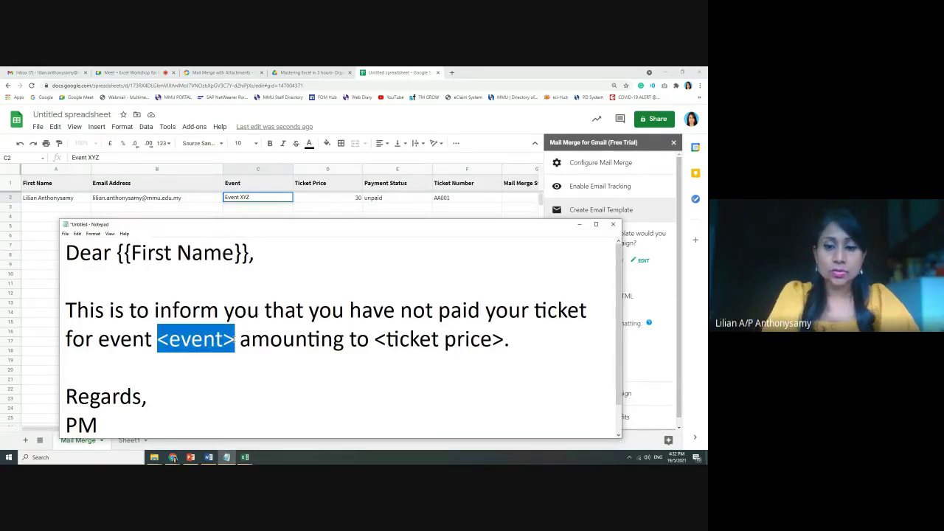
type("{{")
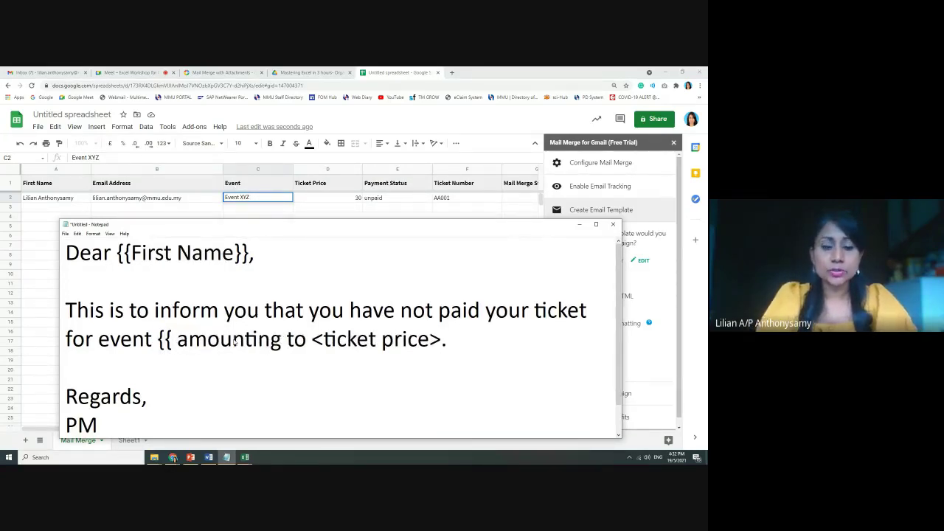
type("Event")
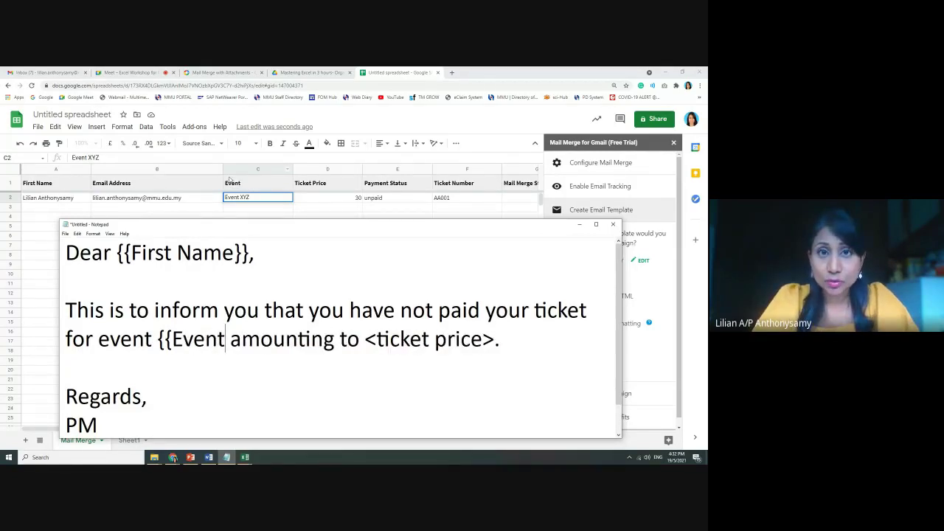
type("}}")
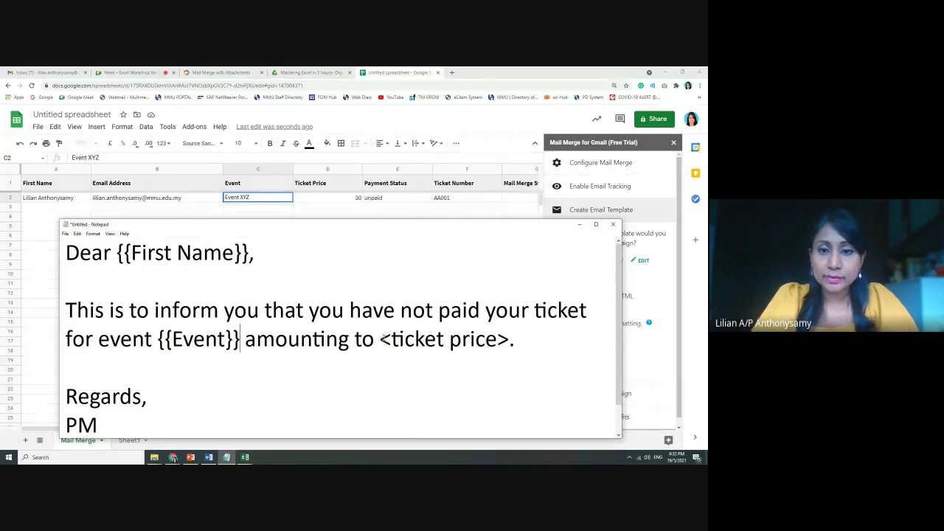
left_click_drag(380, 339, 509, 340)
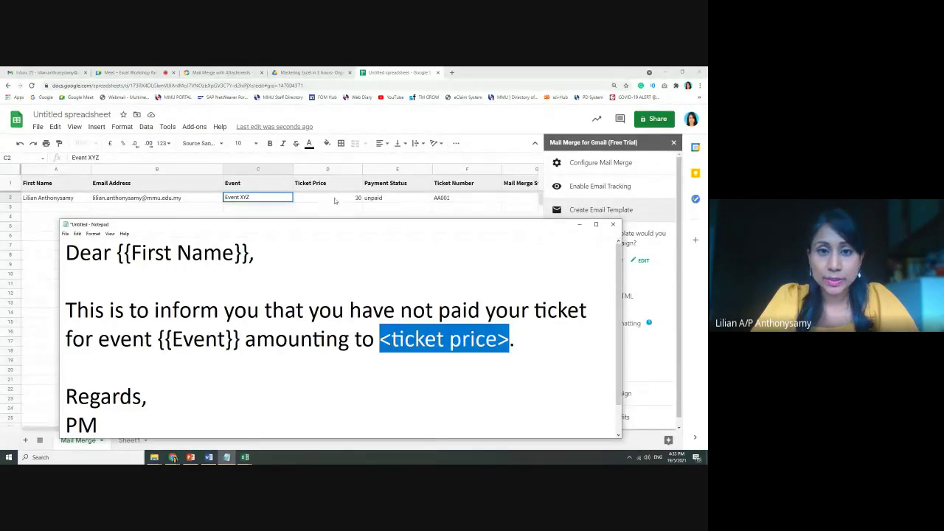
type("{{Ticket")
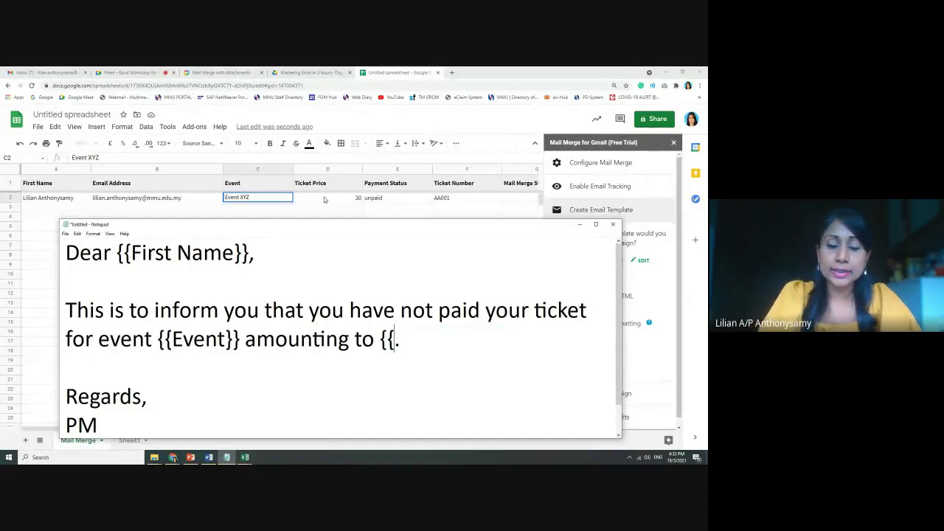
type(" Proce")
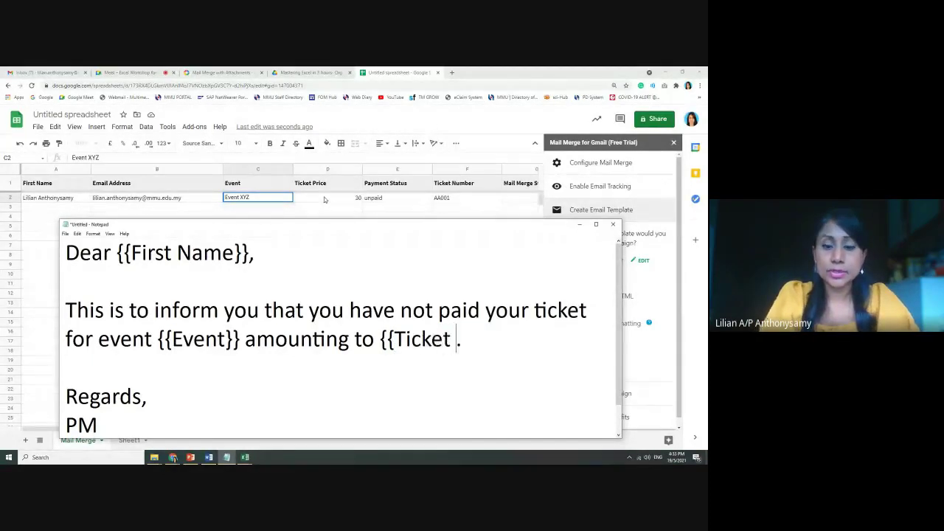
key("BackSpace")
key("BackSpace")
type("ice}}")
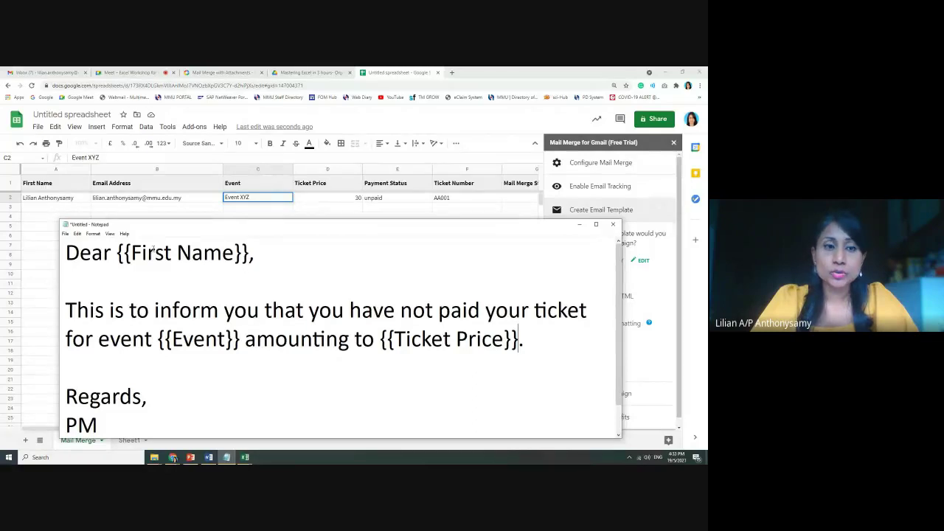
Select the entire email template text in Notepad
left_click_drag(131, 253, 234, 253)
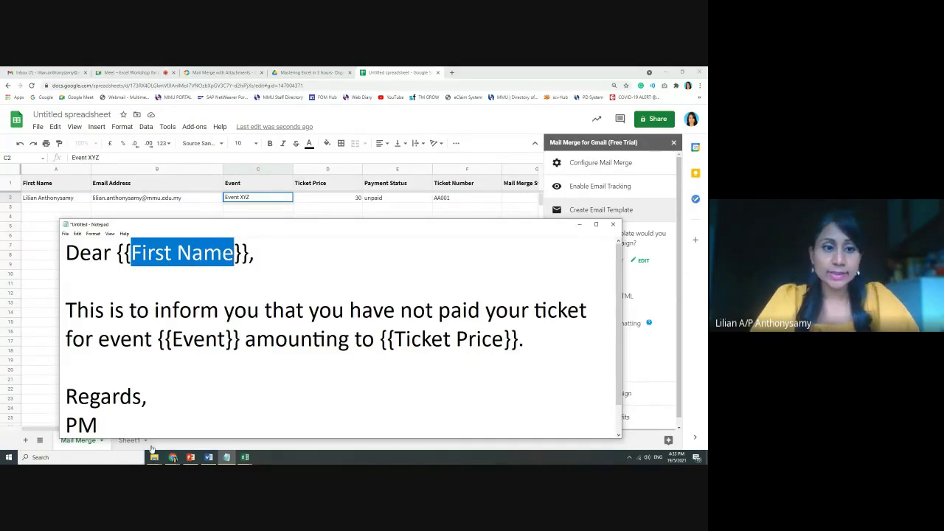
key("ctrl+a")
left_click_drag(48, 272, 49, 217)
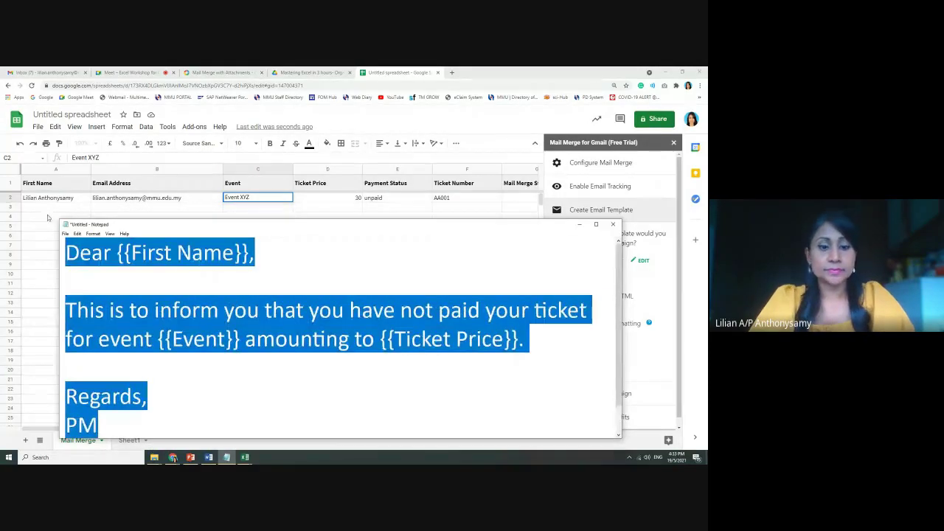
Open the visual email editor and paste the letter template into the body
left_click(579, 225)
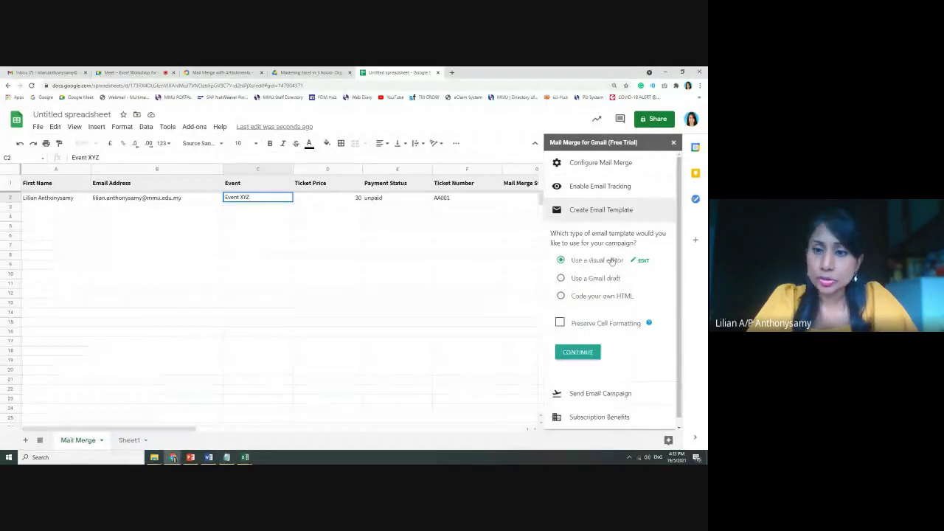
left_click(606, 263)
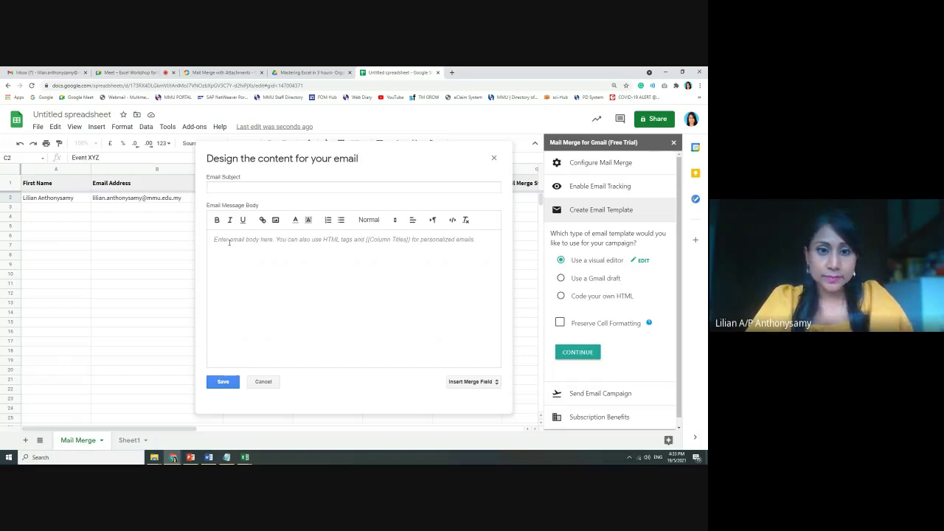
left_click(229, 242)
key("ctrl+v")
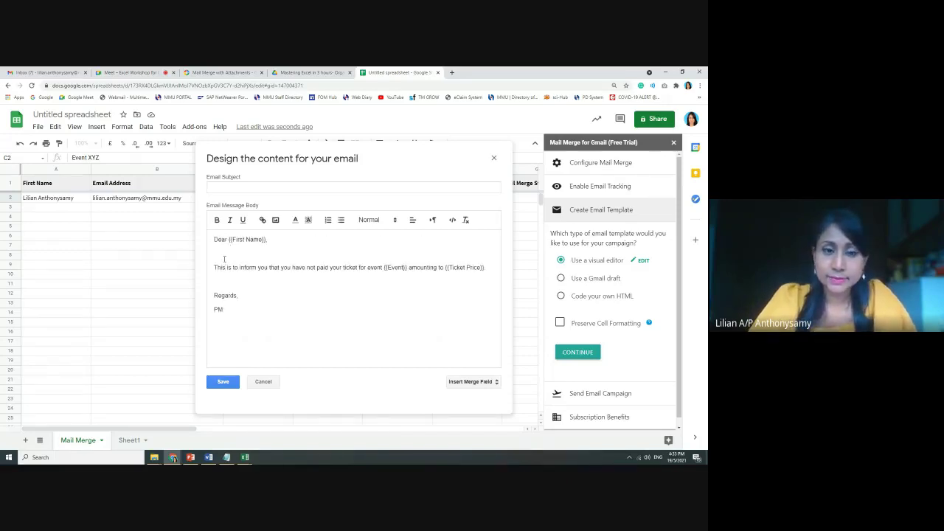
left_click_drag(250, 314, 205, 234)
Type the body saying the {{Event}} ticket amounting to {{Ticket Price}} is unpaid, greeting {{First Name}}
type("Dear {{")
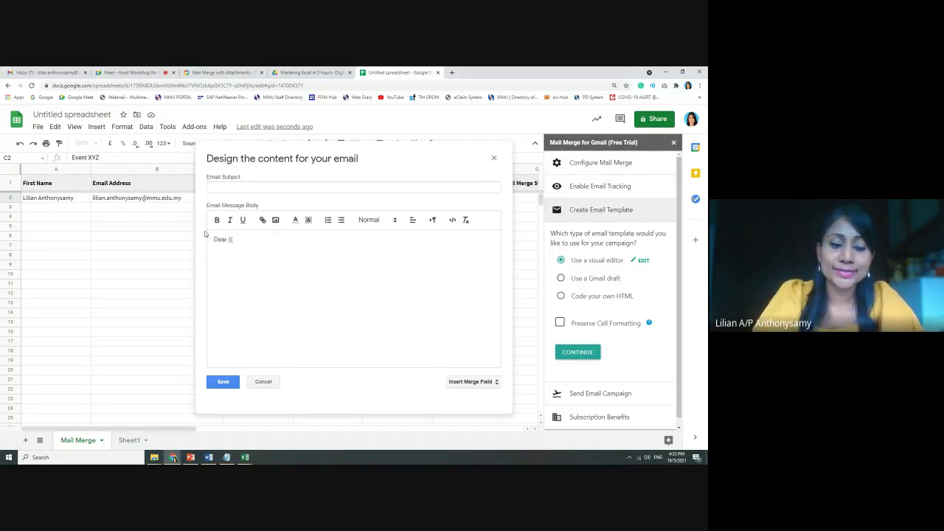
type("First Name}},")
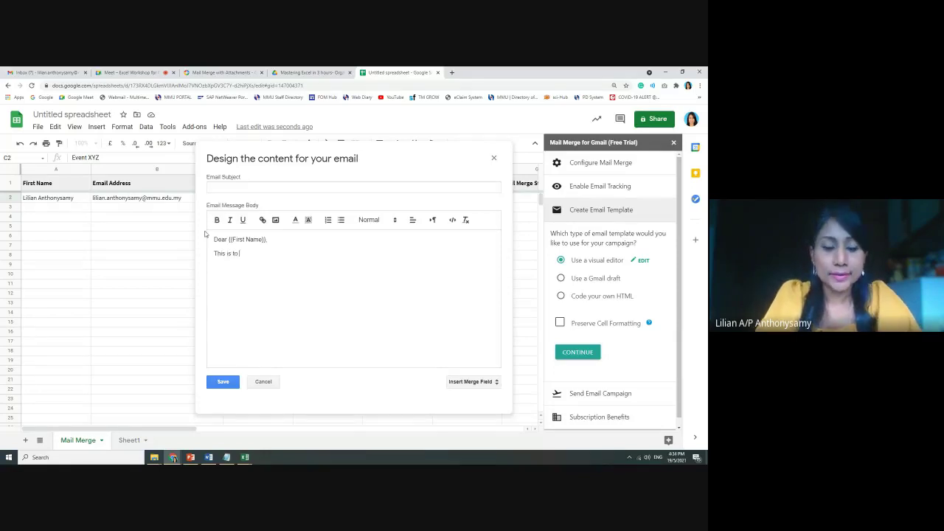
type("inform you t")
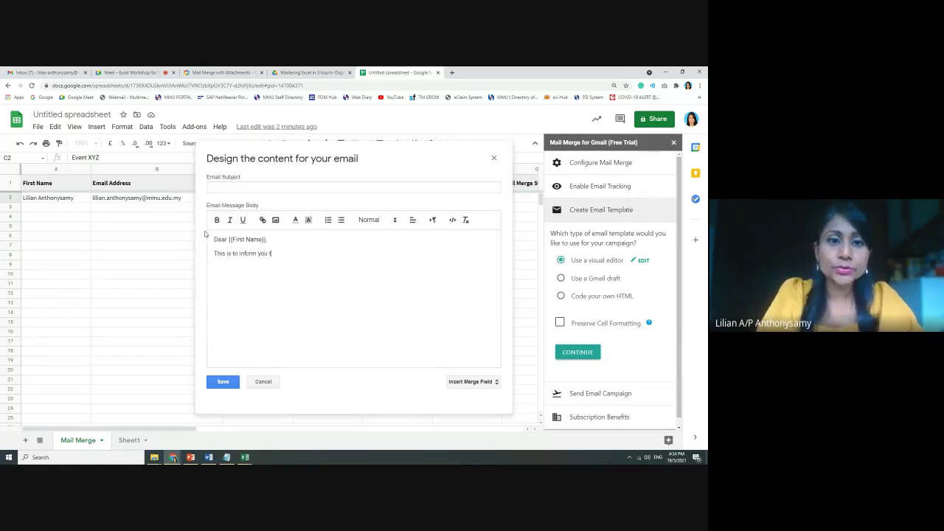
type("hat you have n")
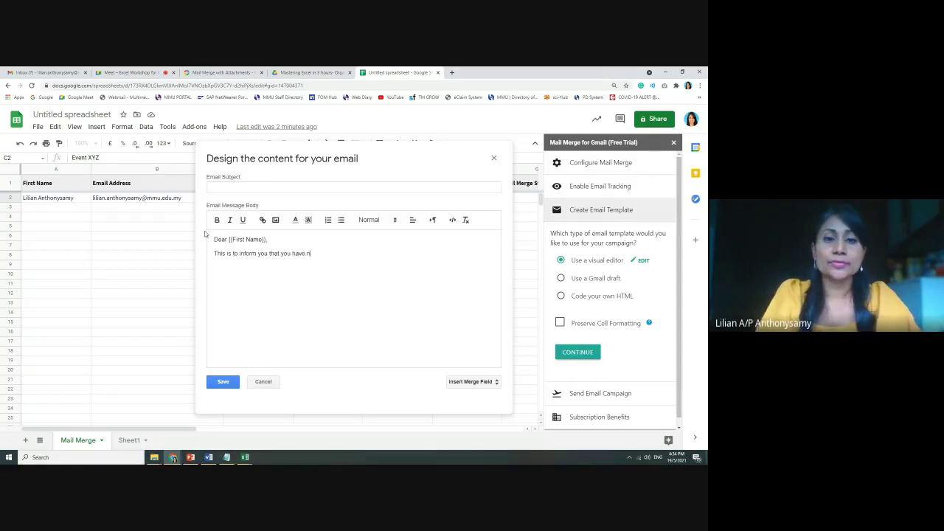
type("ot paid your ")
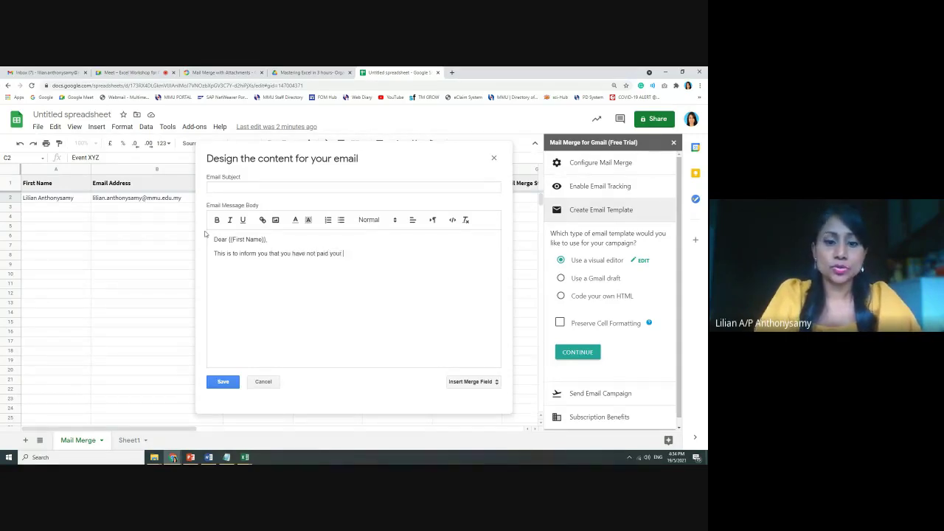
type("ticket for {{")
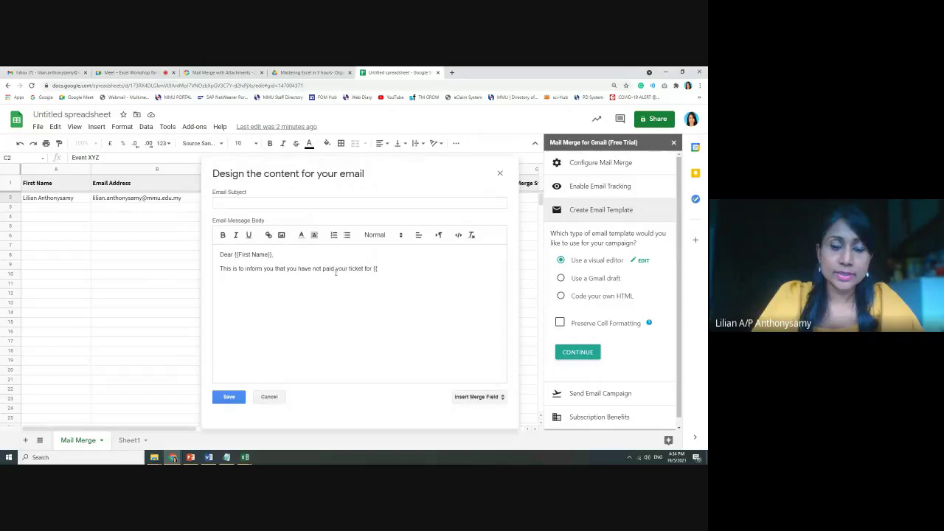
type("Ev")
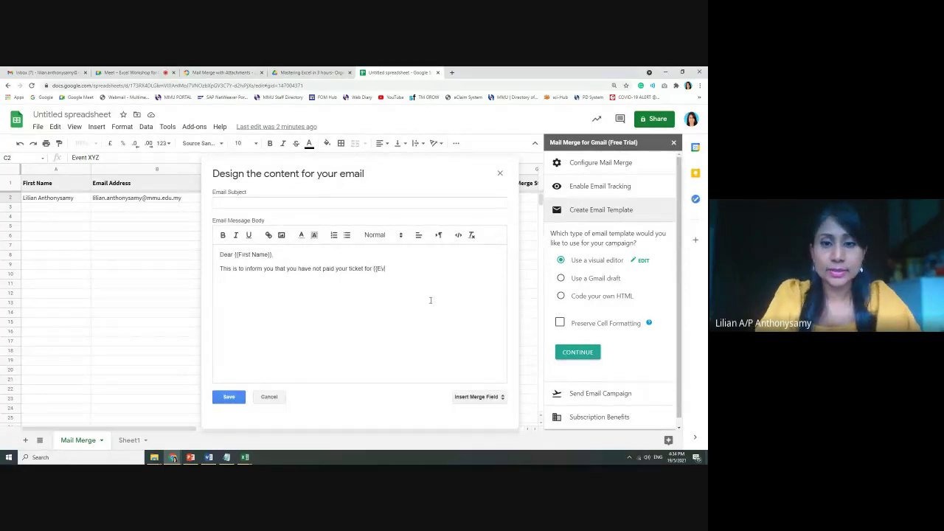
type("ent}}")
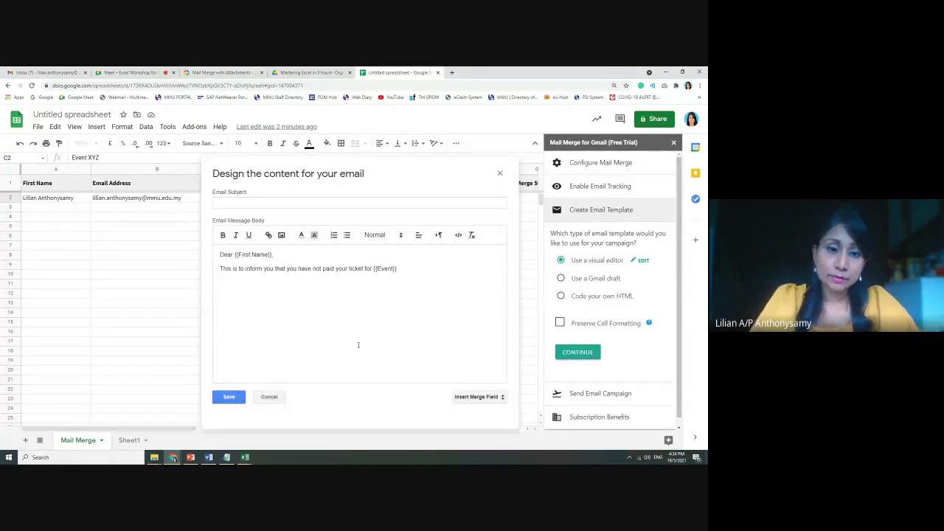
left_click_drag(296, 173, 361, 193)
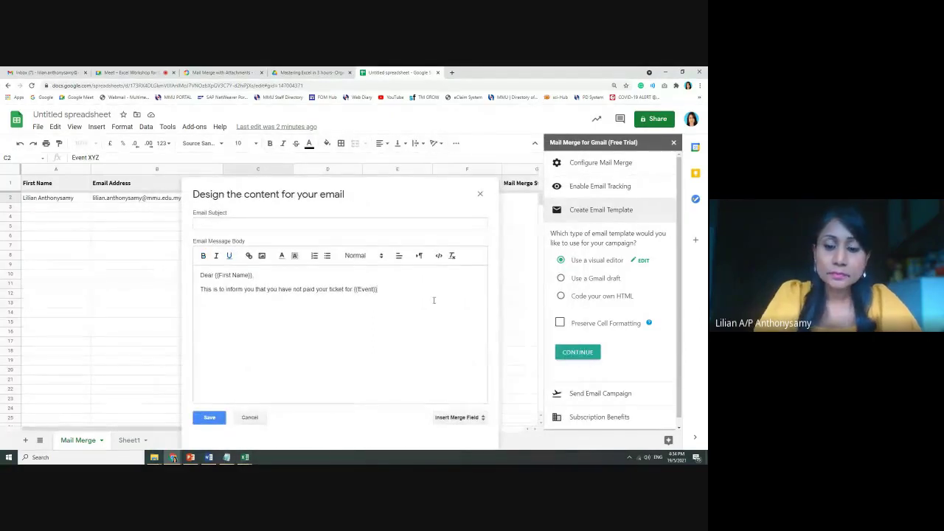
type("which is")
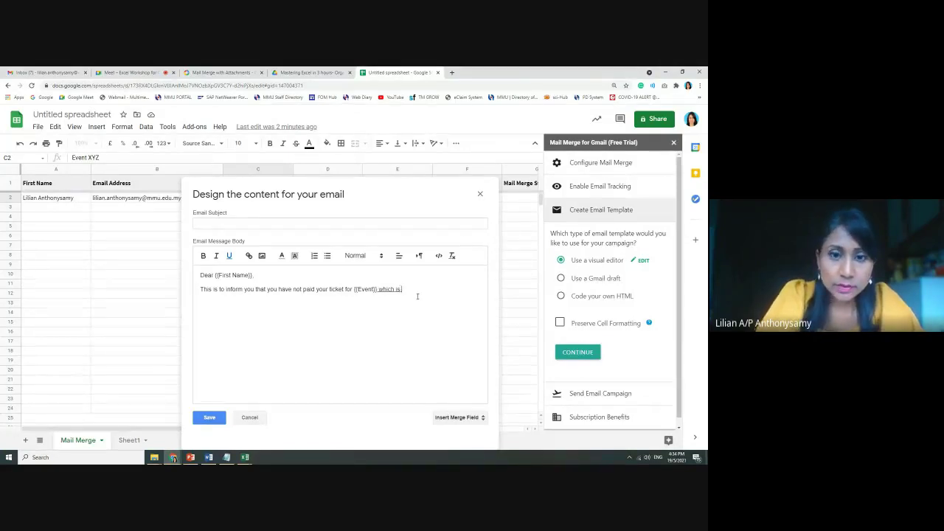
left_click_drag(378, 290, 434, 290)
key("BackSpace")
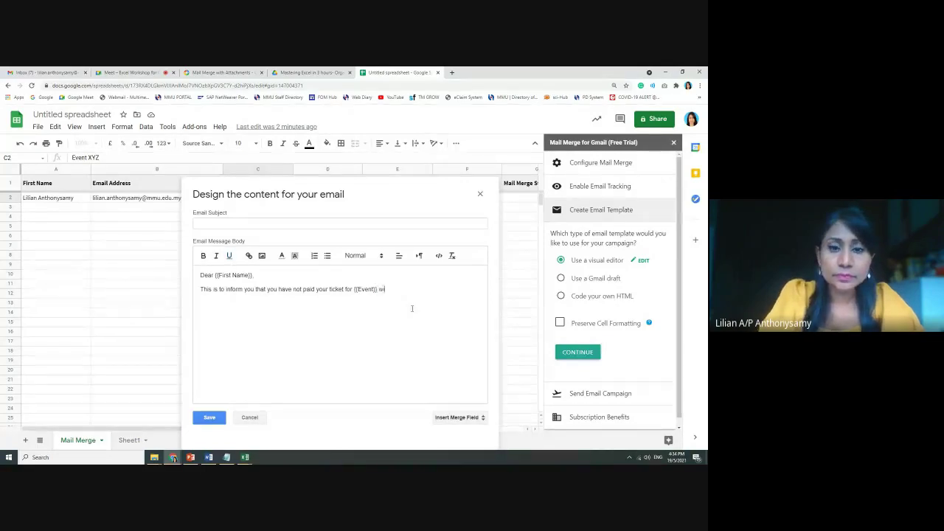
type("which is am")
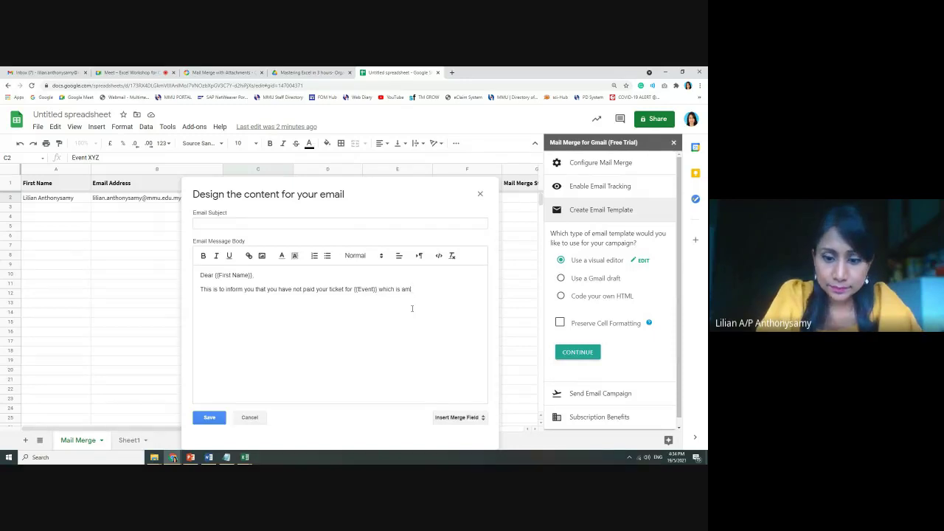
type("uunting to {{")
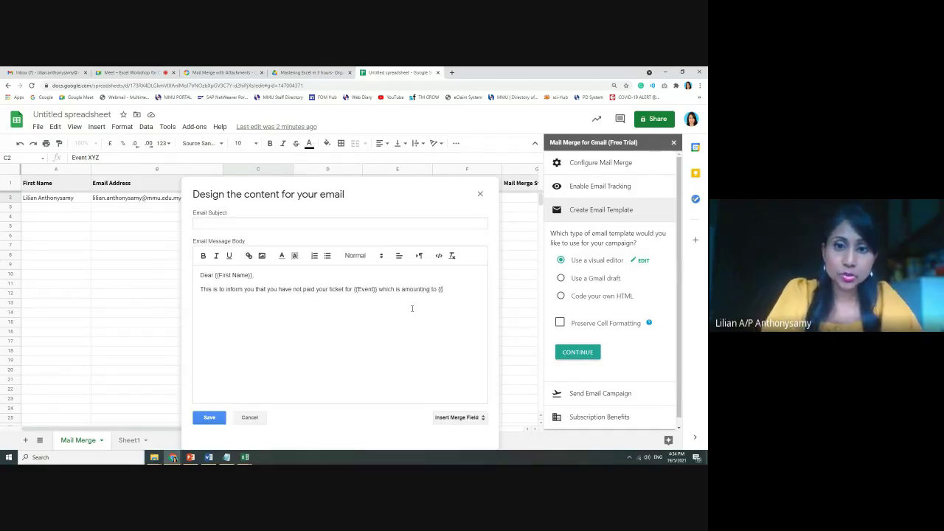
type("T")
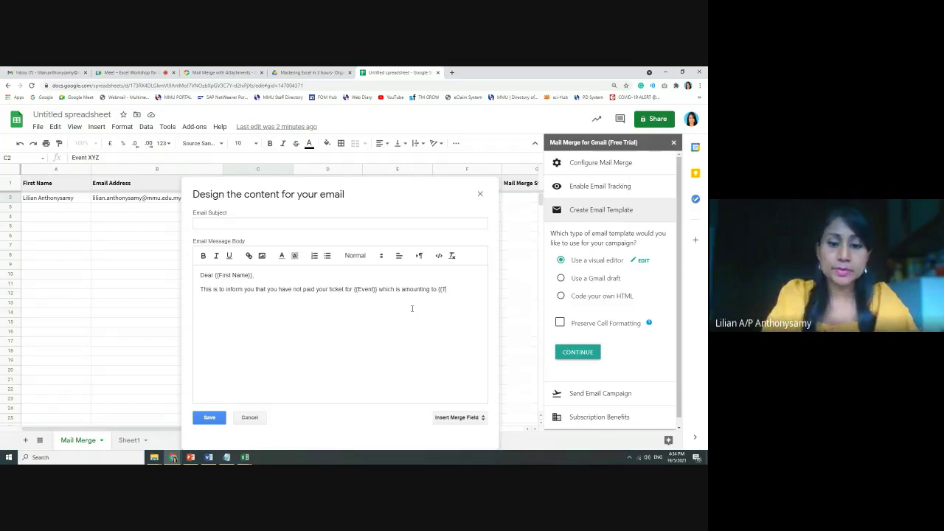
type("icket Pric")
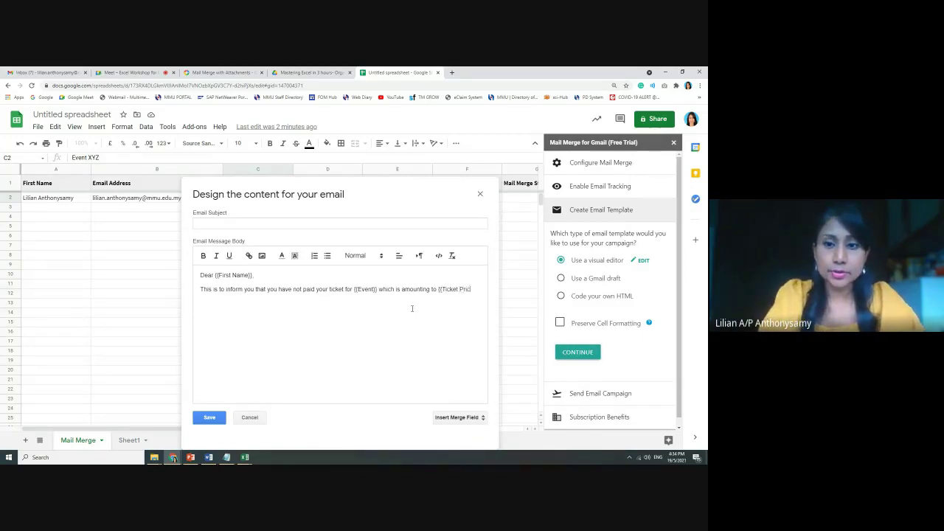
type("e}}")
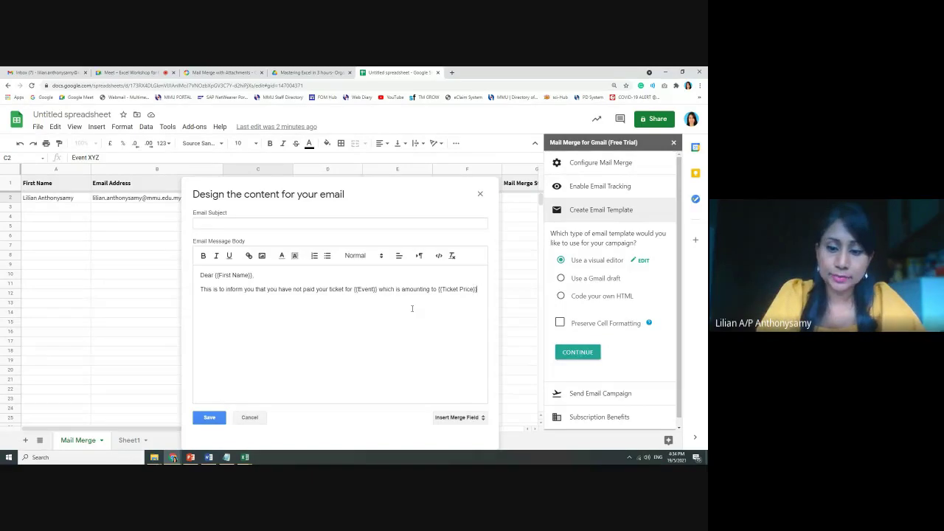
type("Regards,")
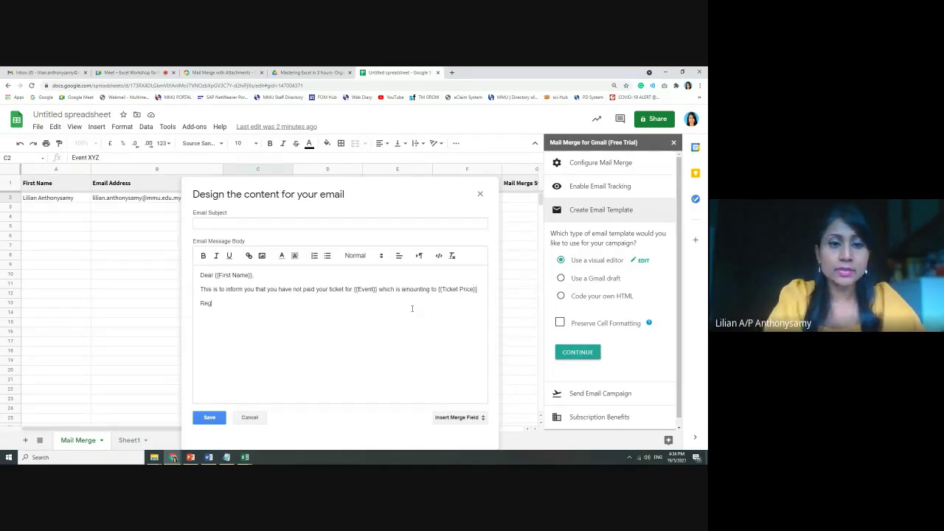
Add a Regards sign-off with the sender's first name and 'Program Manager for X'
key("Return")
type("L")
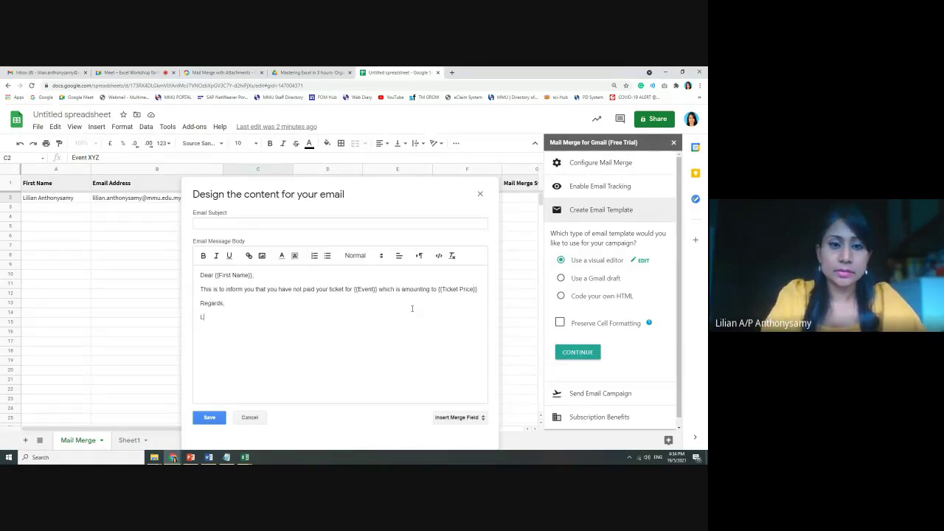
type("ilian")
key("Return")
type("Pro")
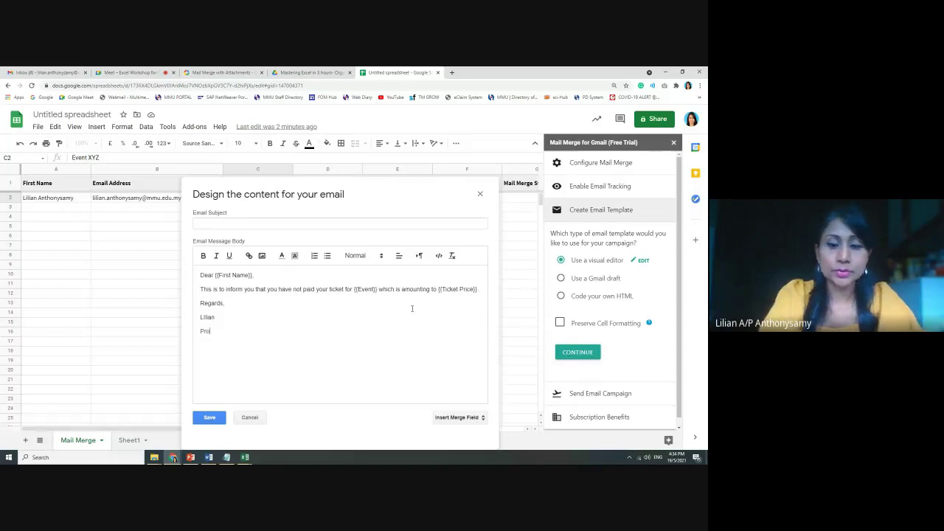
type("gram Manager for")
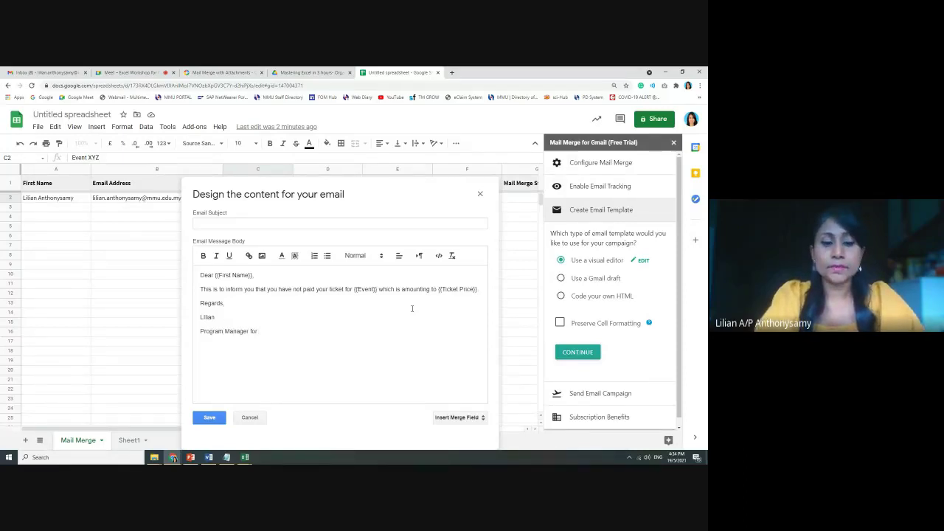
type(" X")
left_click(258, 302)
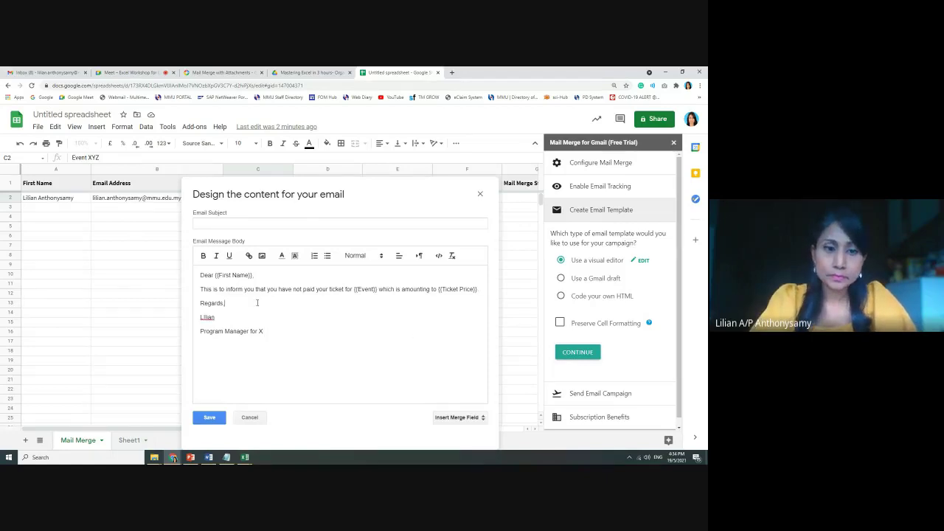
left_click(199, 302)
key("Return")
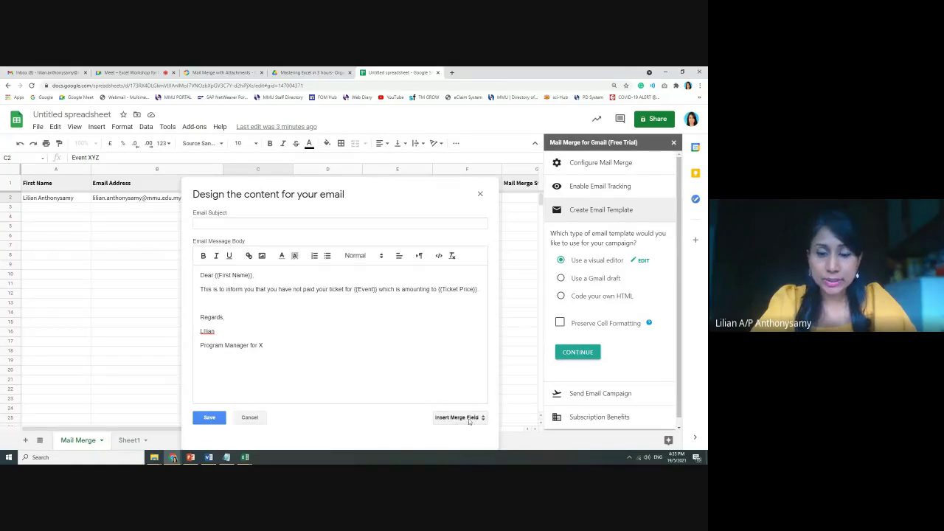
Check the Insert Merge Field list without inserting any field
left_click_drag(432, 417, 493, 420)
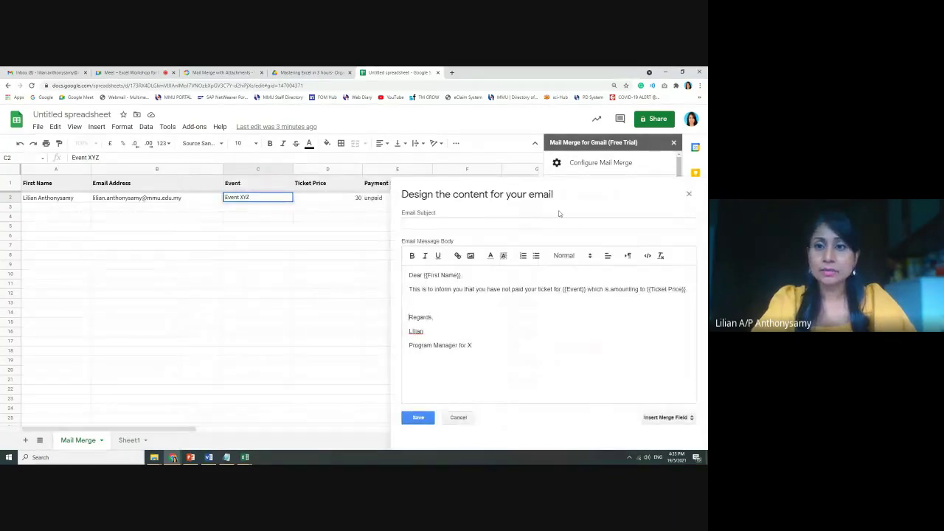
left_click_drag(527, 195, 302, 155)
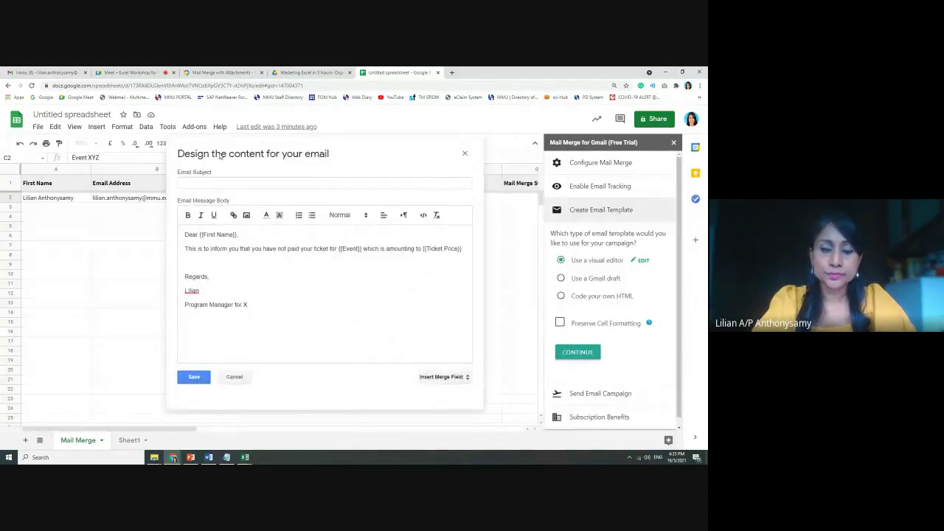
left_click(466, 378)
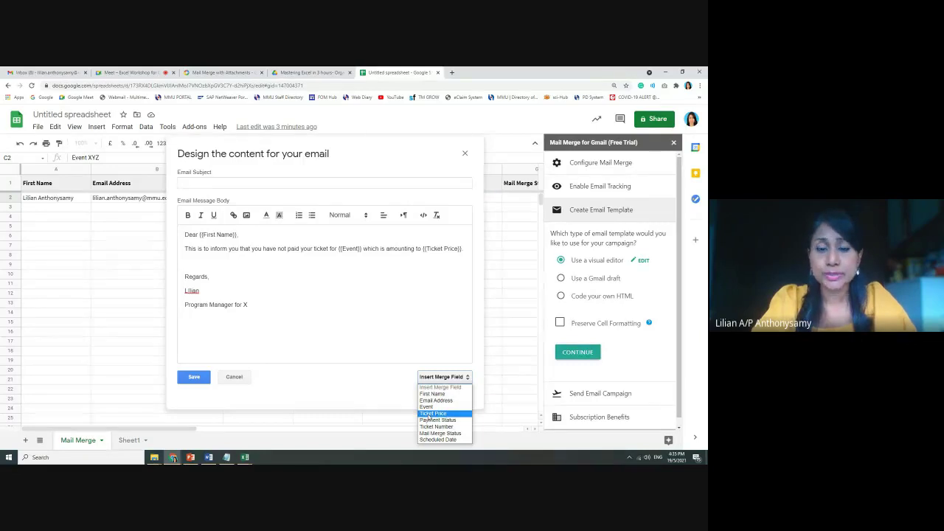
left_click(434, 414)
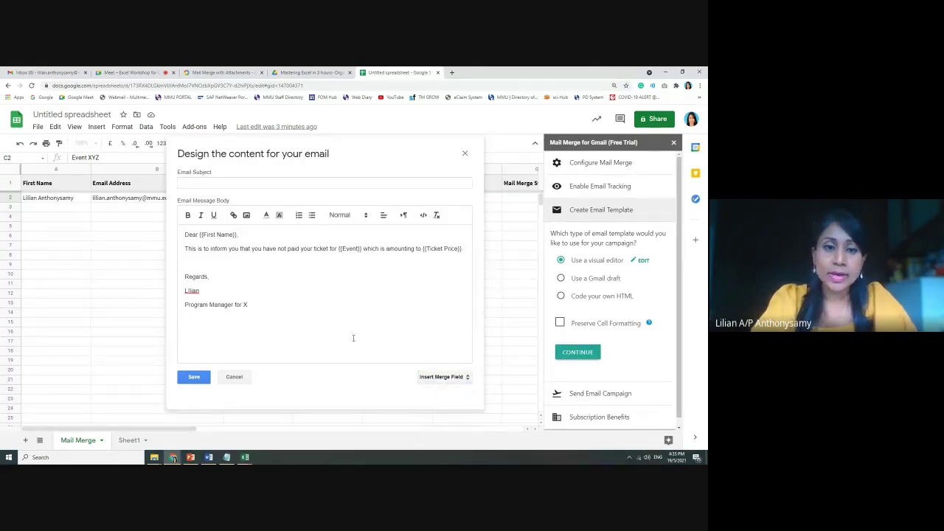
Set the email subject to 'Payment Status for {{Event}}'
left_click(203, 182)
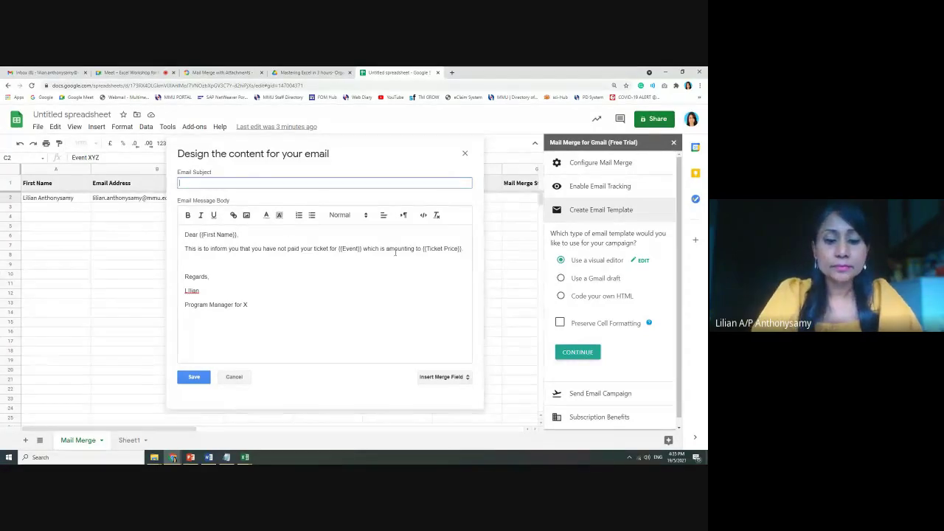
type("Ticke")
key("BackSpace")
key("BackSpace")
key("BackSpace")
key("BackSpace")
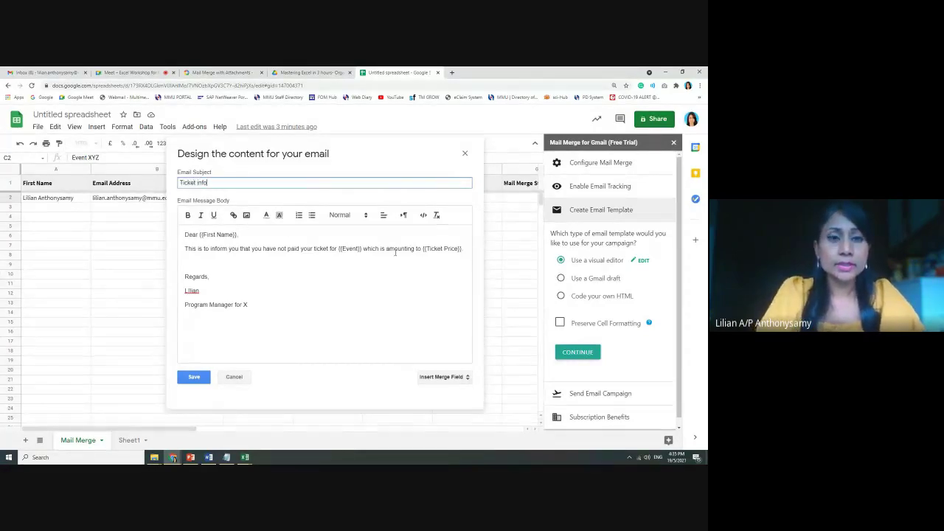
key("BackSpace")
key("BackSpace")
key("BackSpace")
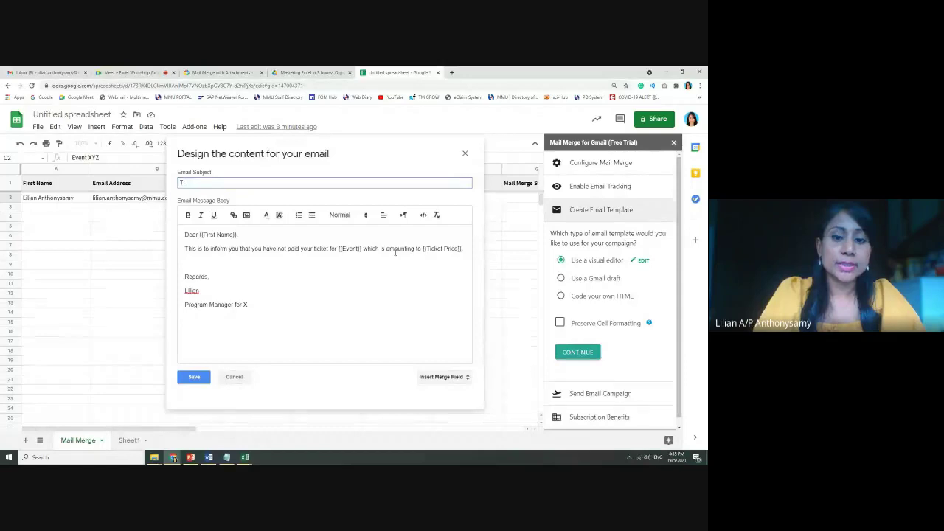
type("Payment")
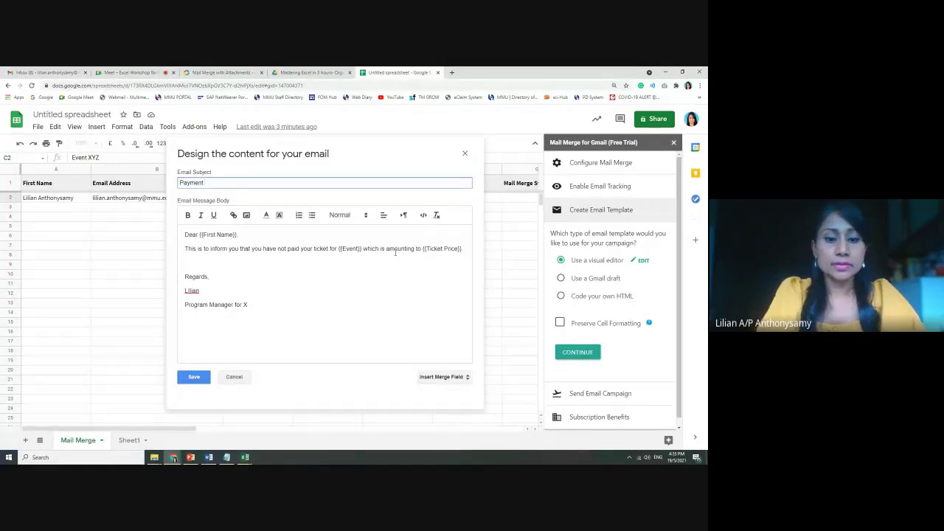
type(" Status for")
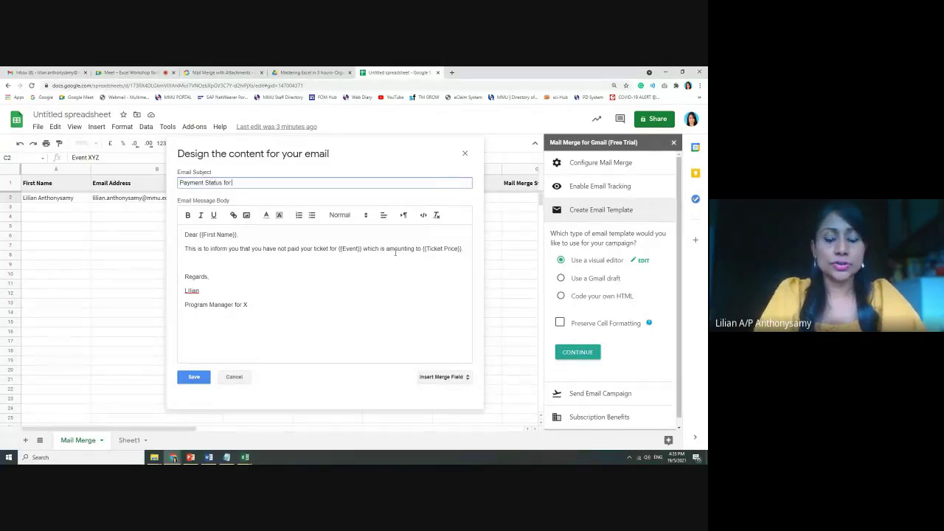
right_click(396, 253)
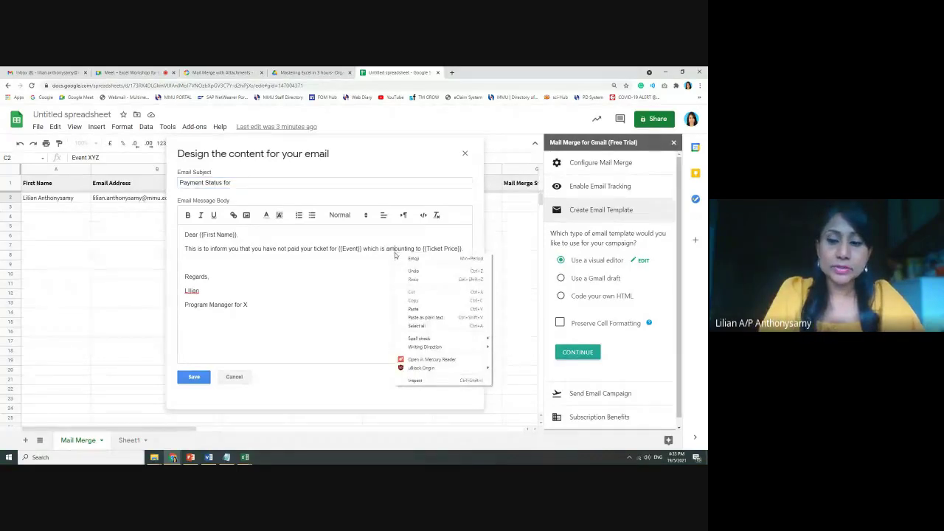
left_click(257, 183)
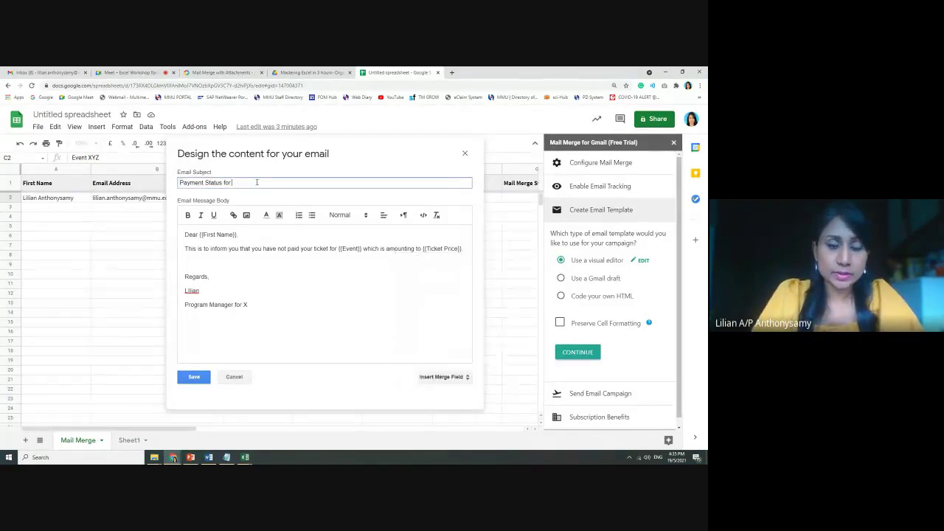
type("{{Event")
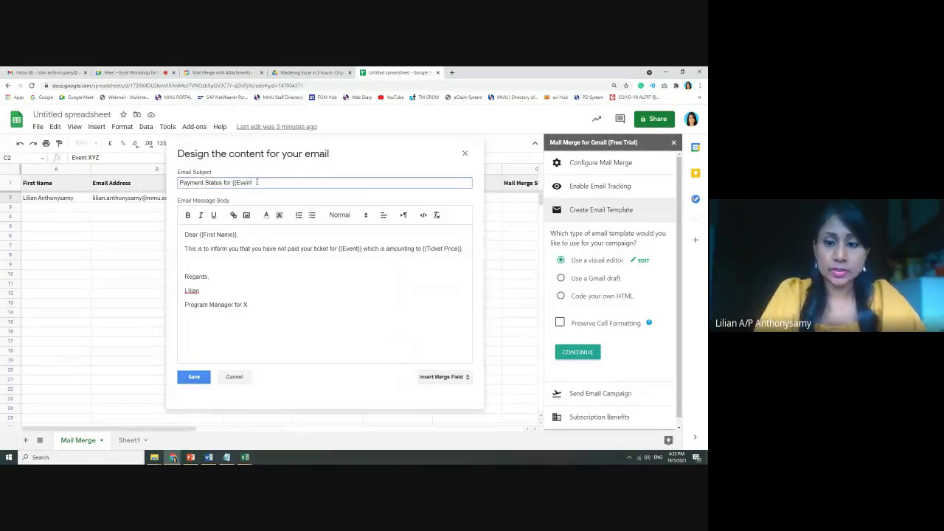
type("}}")
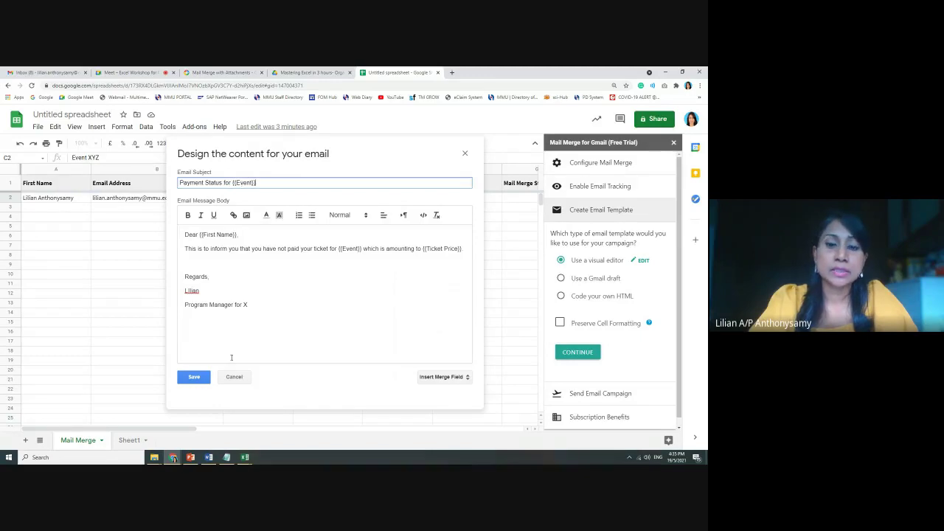
Save the email template
left_click(193, 378)
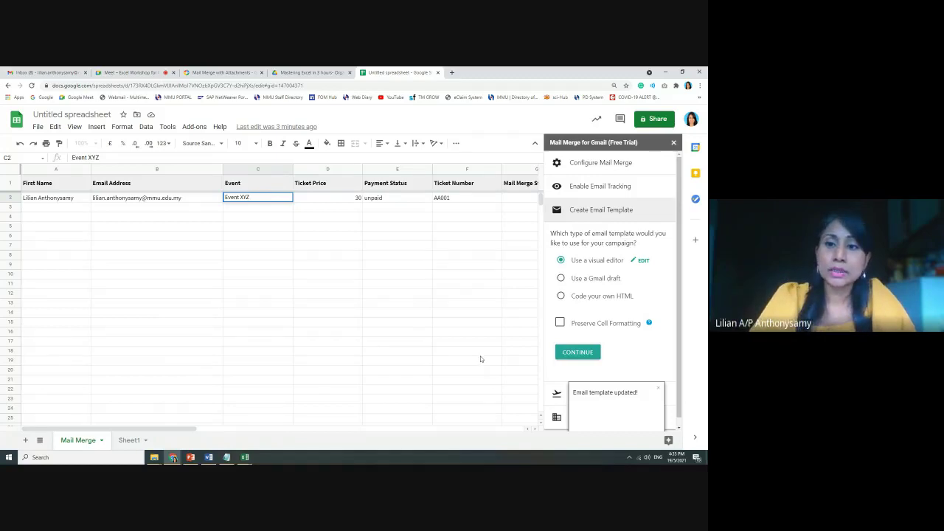
left_click(594, 261)
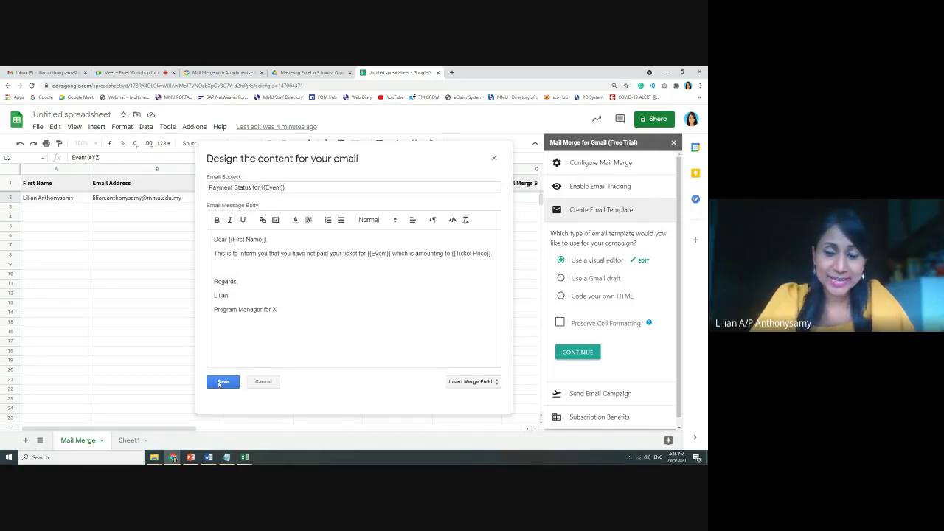
left_click(222, 382)
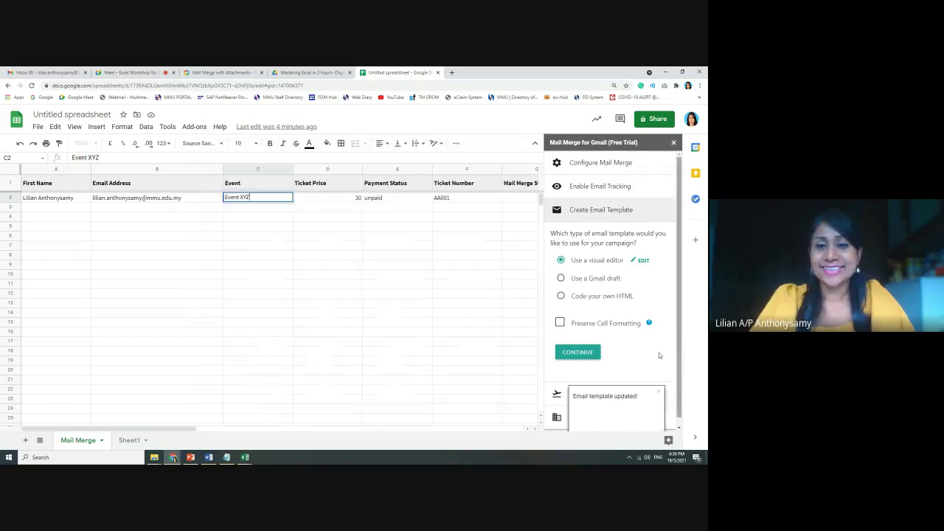
Send a test email from the saved template and switch to the Gmail inbox
left_click(577, 353)
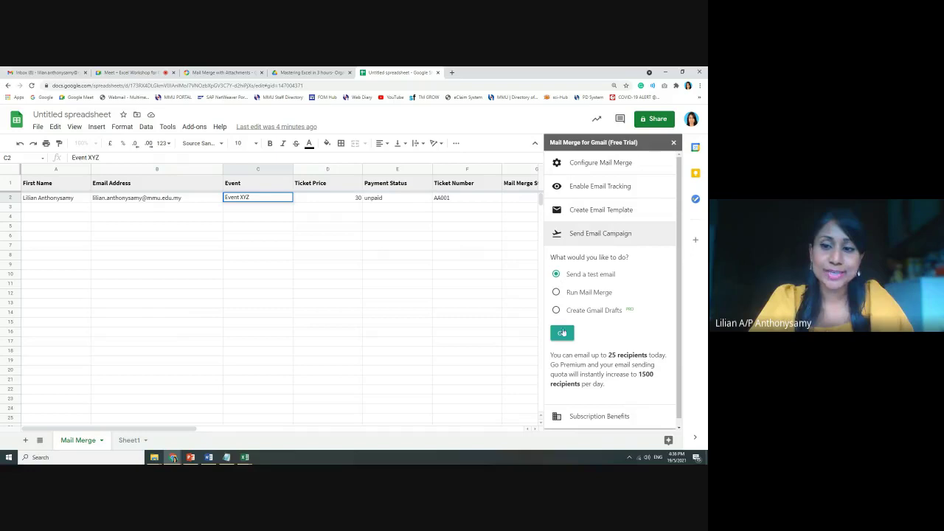
left_click(563, 335)
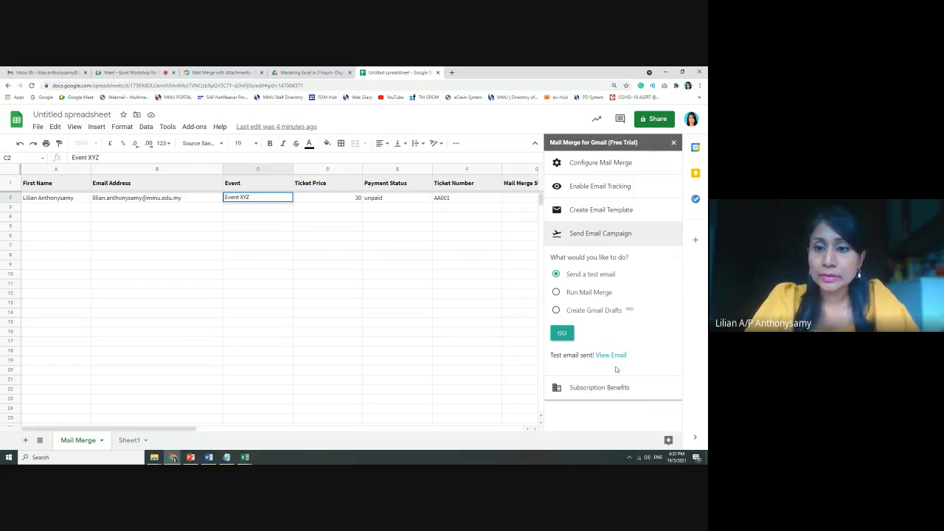
left_click(58, 71)
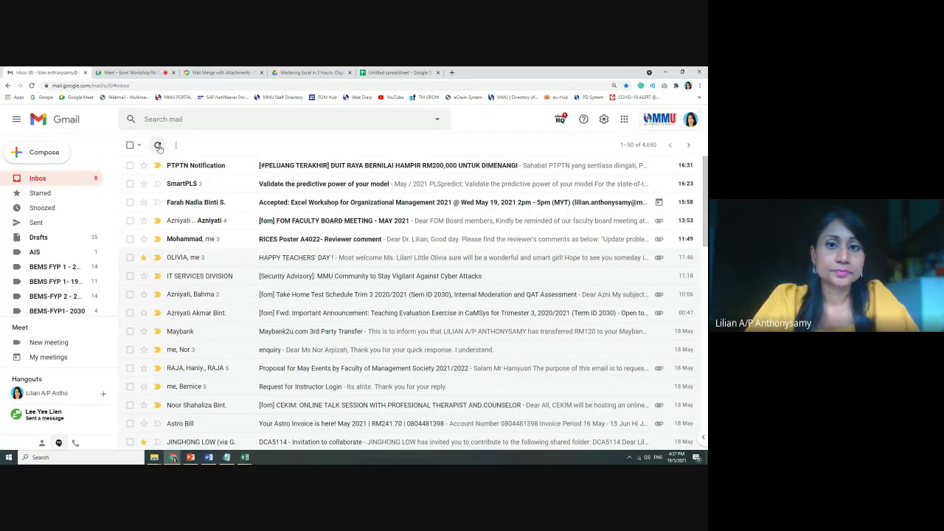
Refresh Gmail, open the [Test Email] message, and verify the merged amount reads 30
left_click(157, 144)
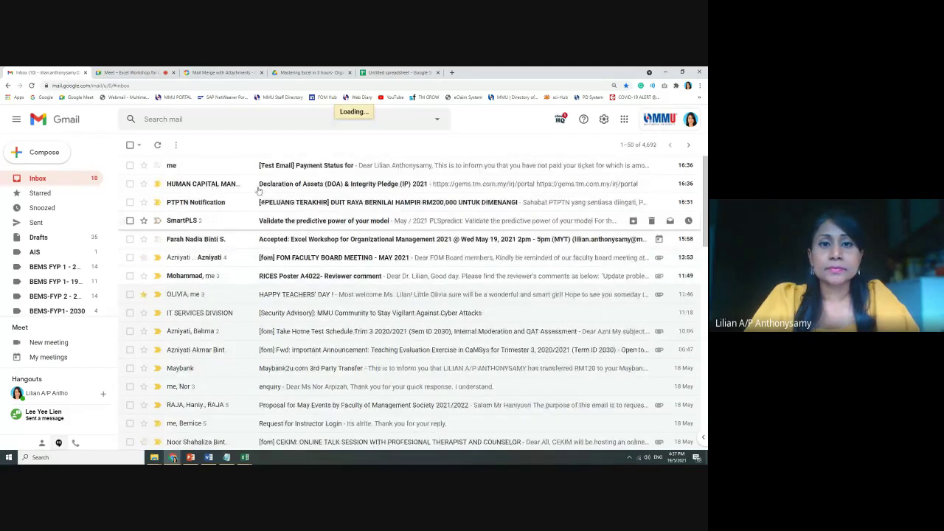
left_click(307, 167)
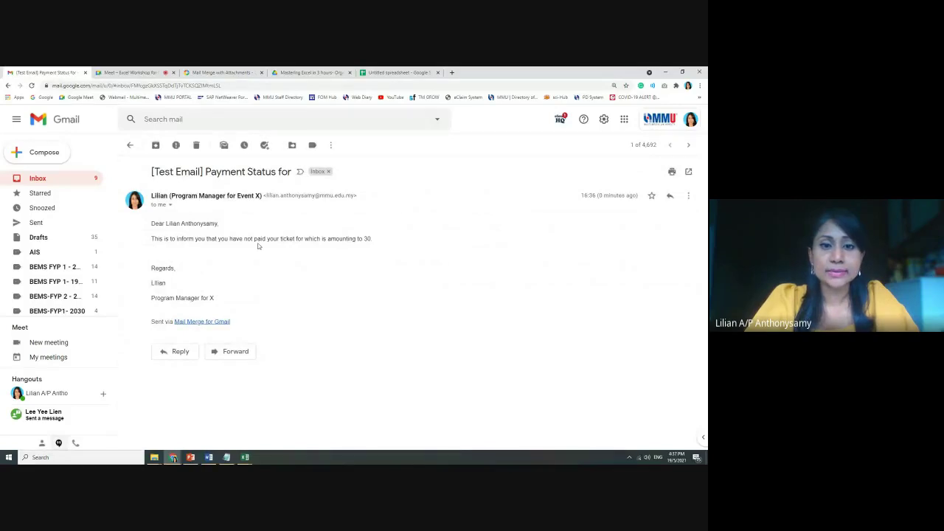
left_click_drag(359, 239, 374, 241)
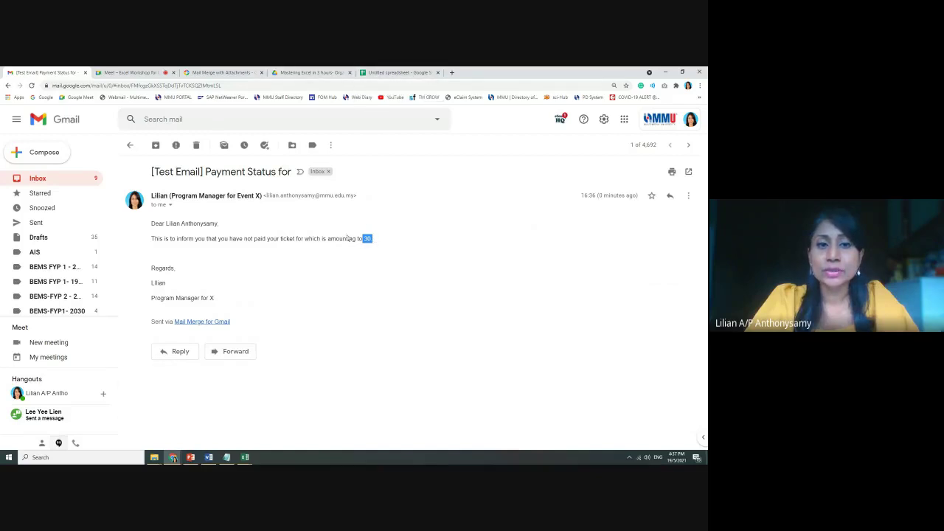
left_click(379, 72)
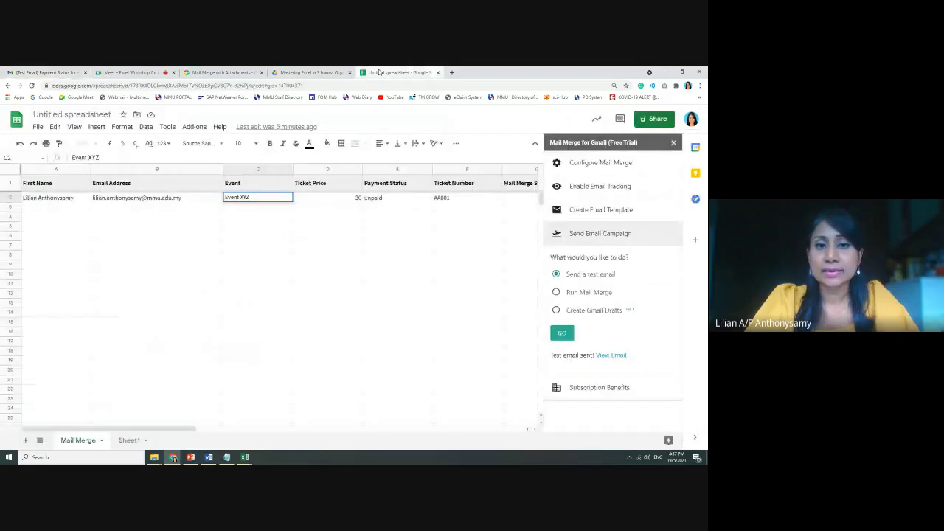
Close the Mail Merge for Gmail sidebar to reveal the status and scheduled date columns
left_click(328, 245)
left_click(446, 236)
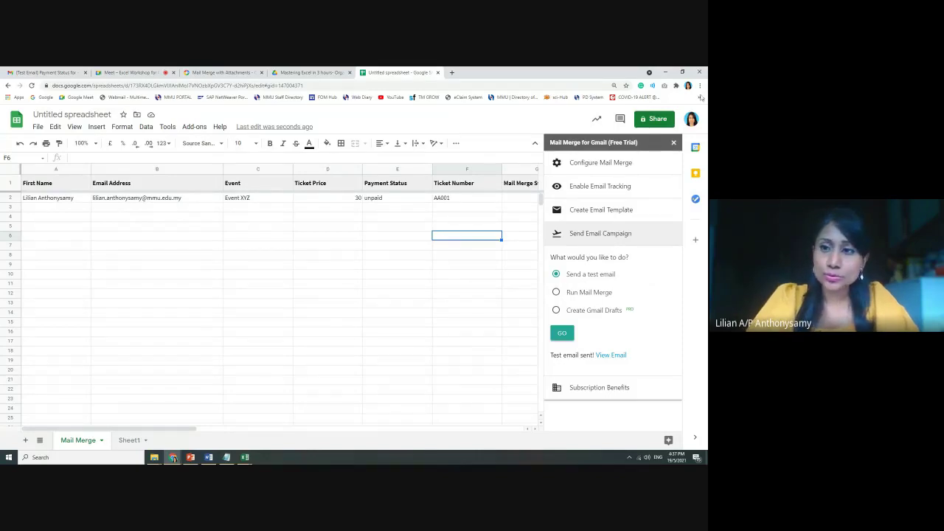
left_click(675, 143)
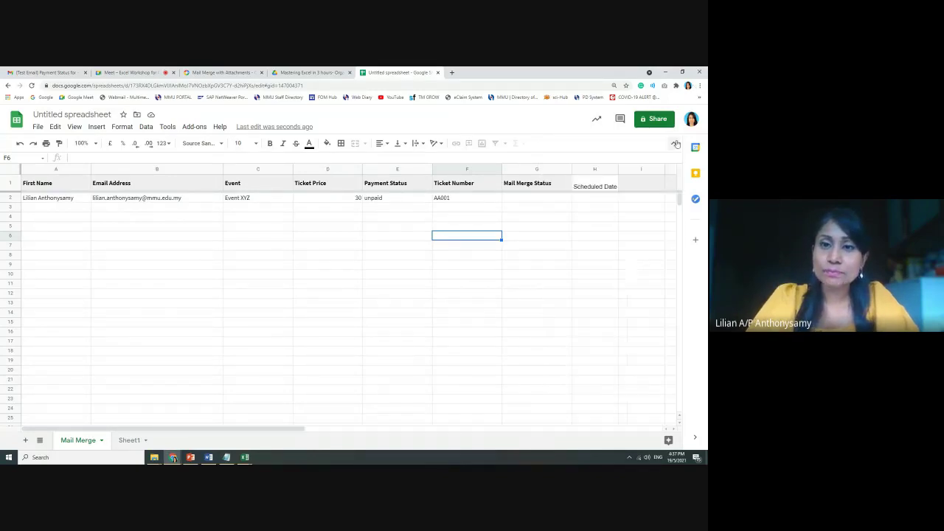
left_click(351, 247)
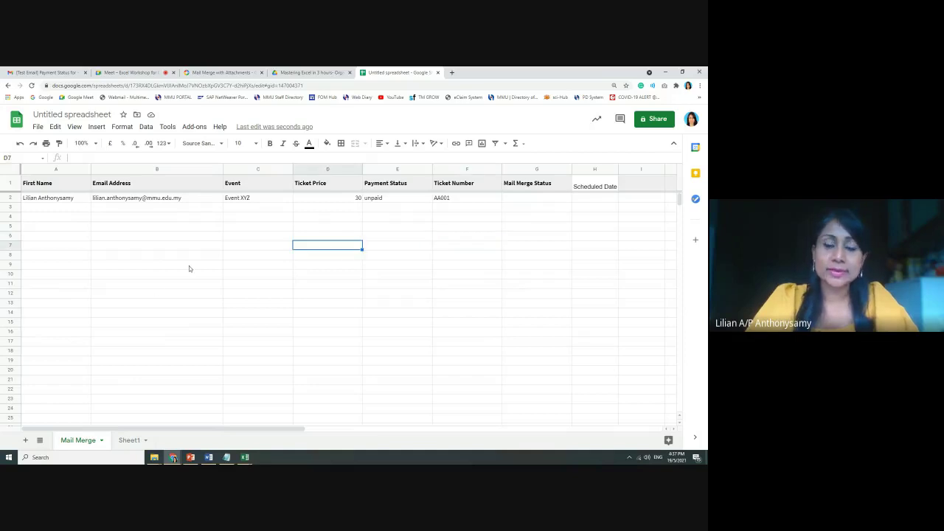
left_click(247, 459)
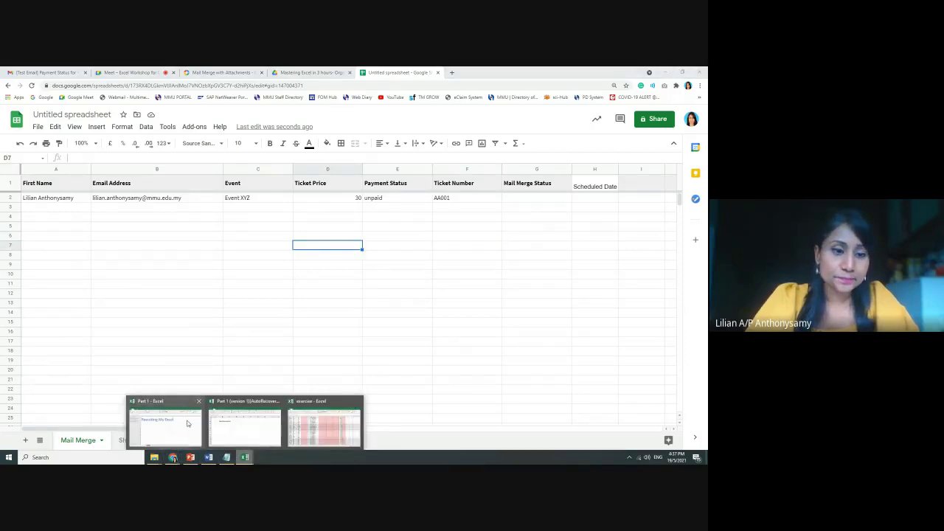
Bring the recovered Part 1 workbook forward and browse its sheet tabs to Filter and Sort
left_click(166, 424)
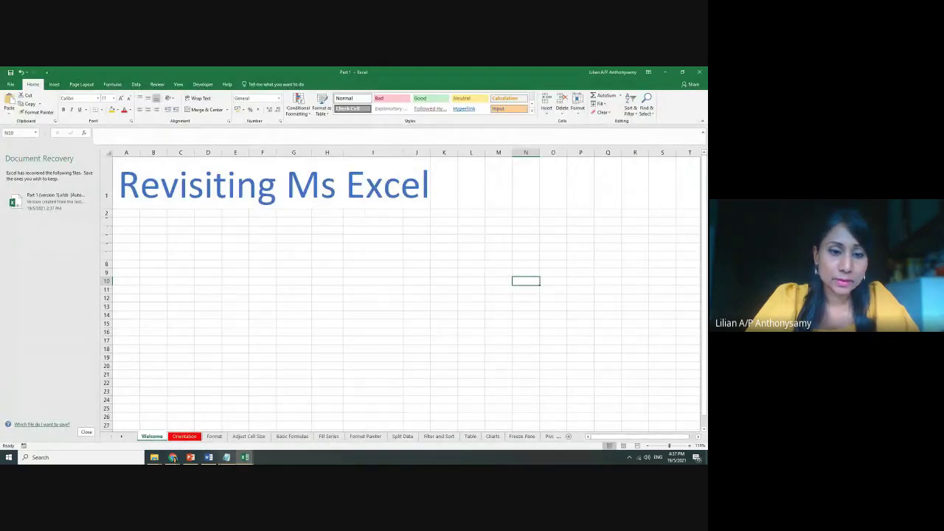
left_click(245, 457)
left_click(229, 430)
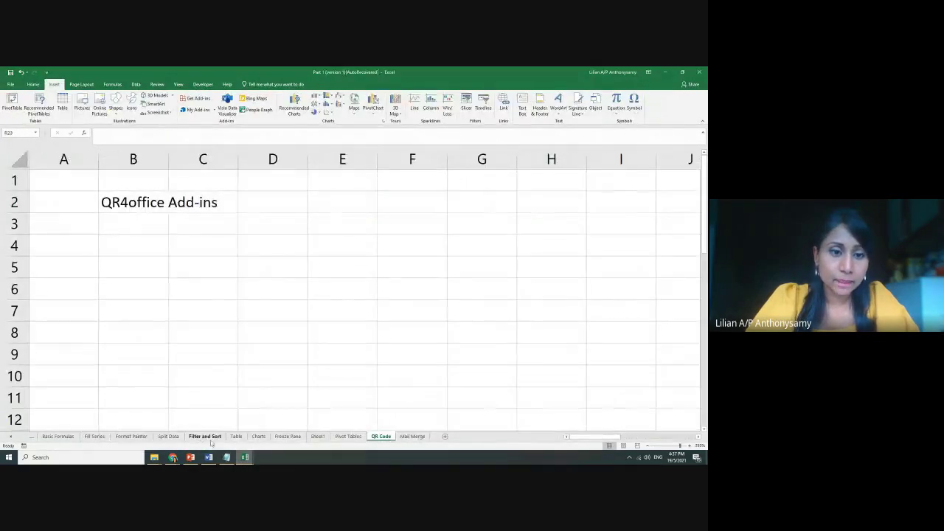
left_click(131, 436)
left_click(94, 436)
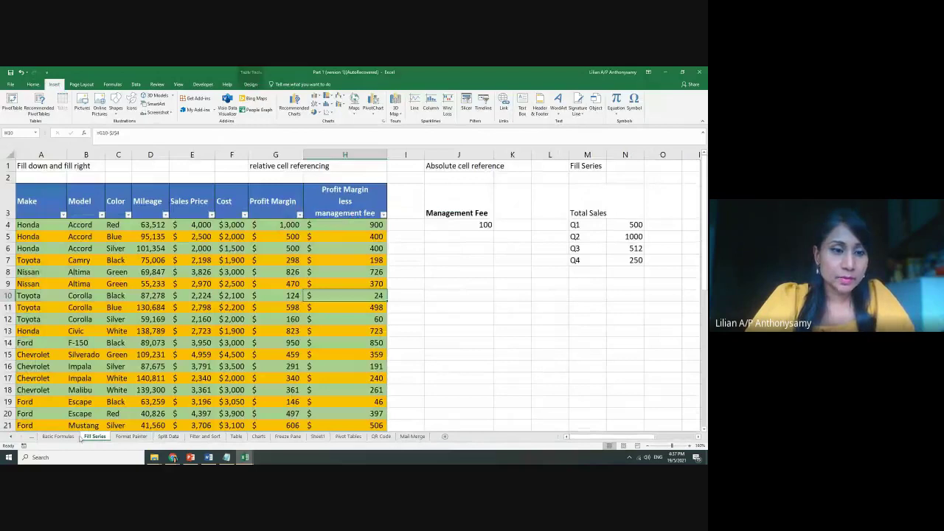
left_click(206, 436)
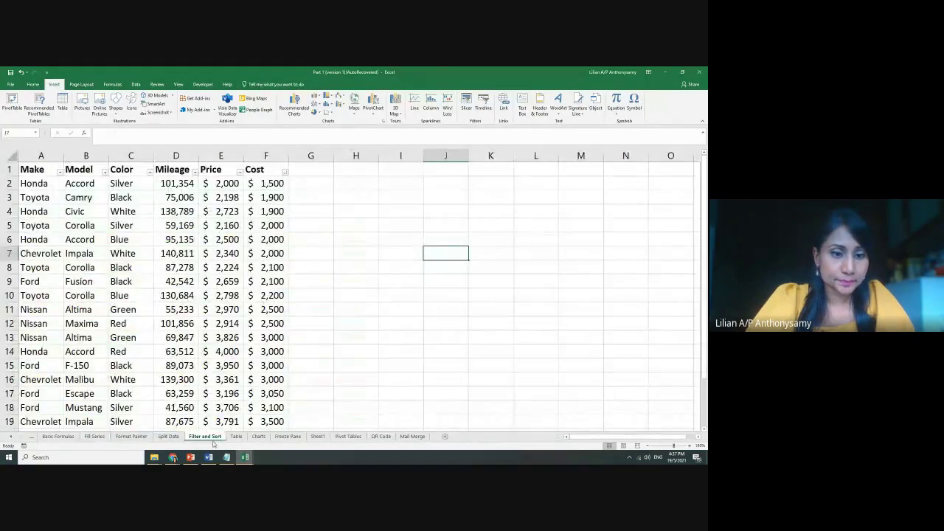
Copy the student email addresses from Split Data into column B of a new workbook, autofitting the column
left_click(176, 438)
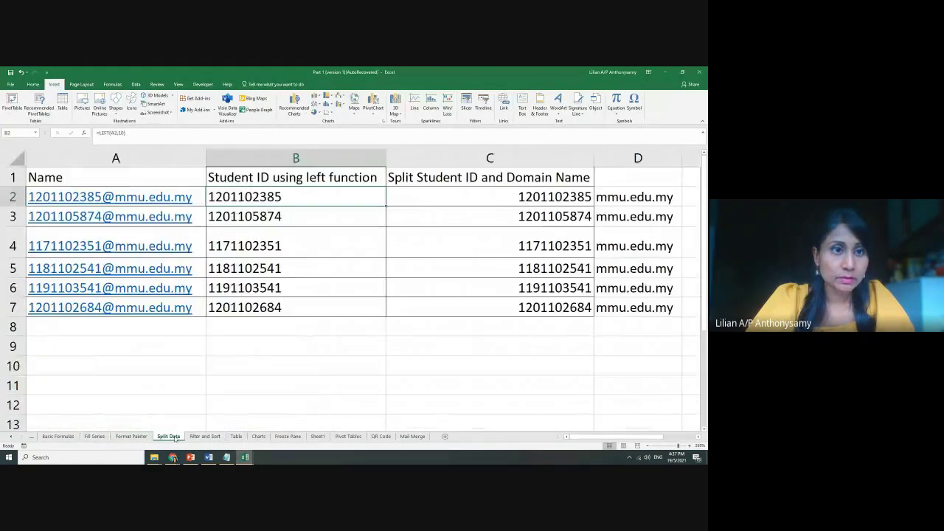
scroll(200, 333, "up", 6)
left_click_drag(186, 308, 131, 198)
key("ctrl+c")
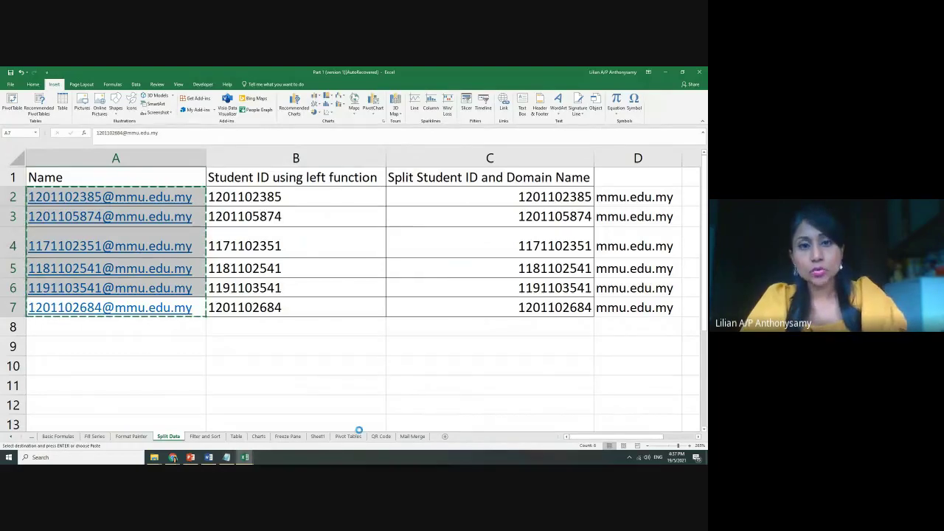
key("ctrl+n")
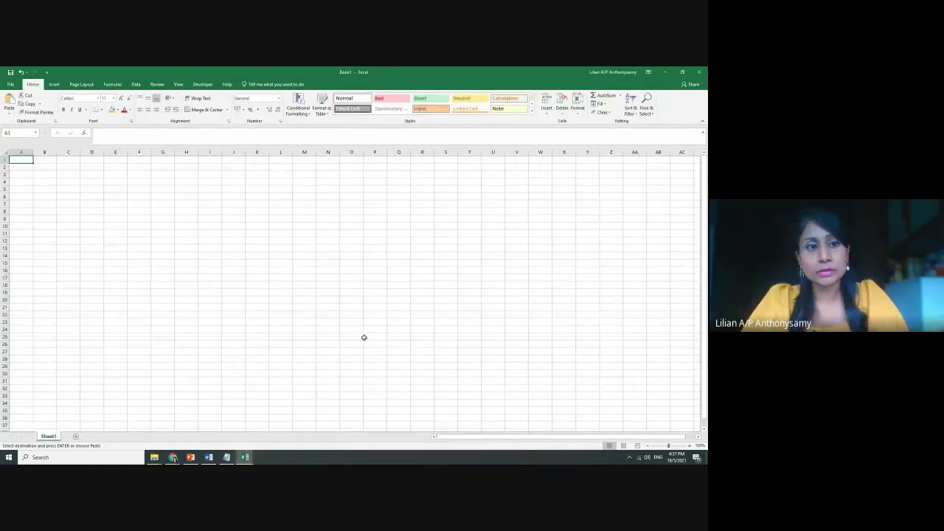
scroll(402, 325, "up", 4, "ctrl")
scroll(420, 335, "up", 3, "ctrl")
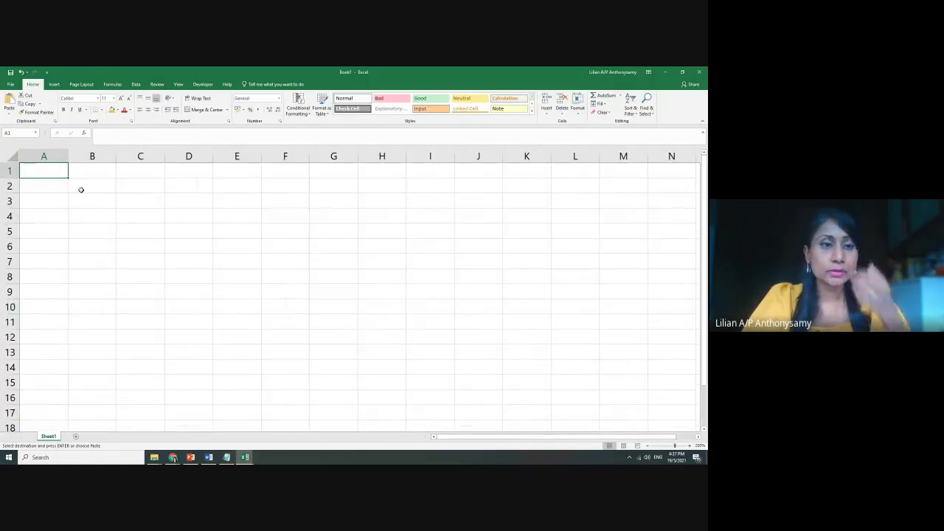
left_click(90, 172)
key("ctrl+v")
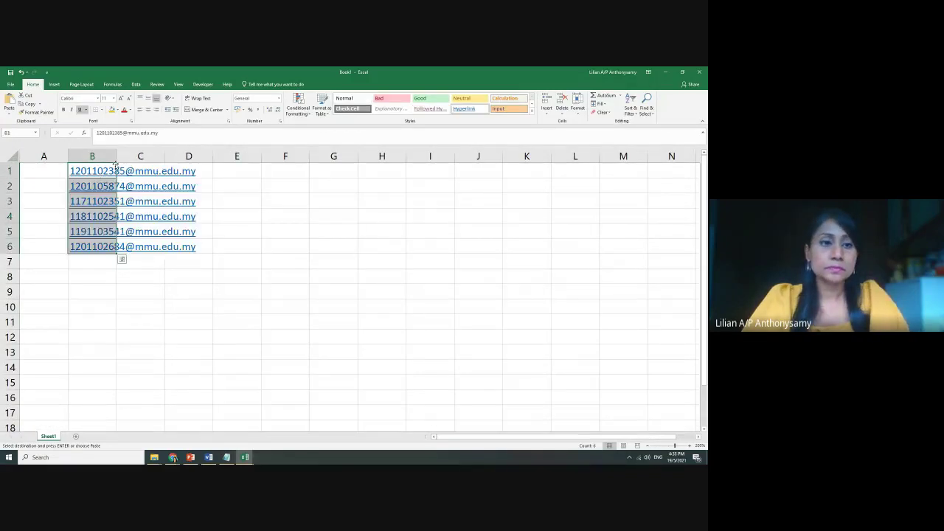
double_click(117, 157)
left_click(230, 350)
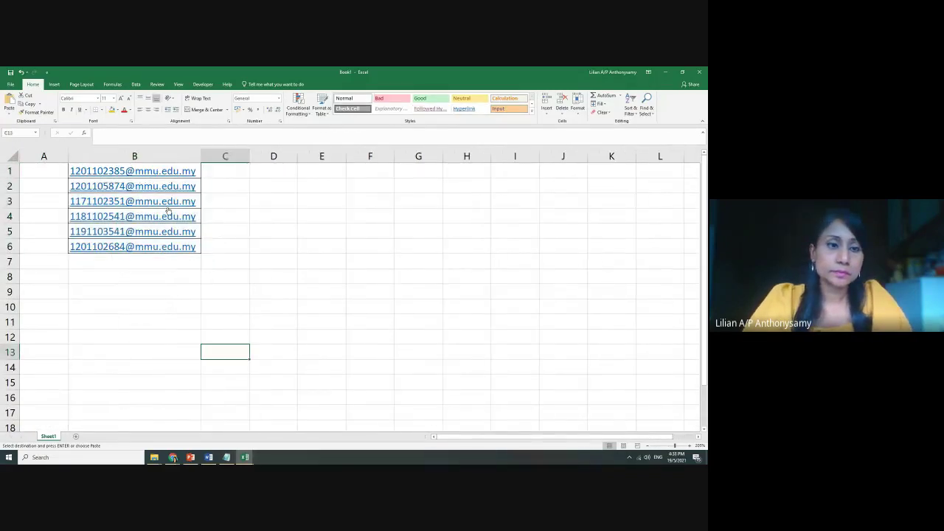
Widen column A and enter the first two contact names in A1 and A2
left_click_drag(68, 155, 122, 155)
left_click(70, 169)
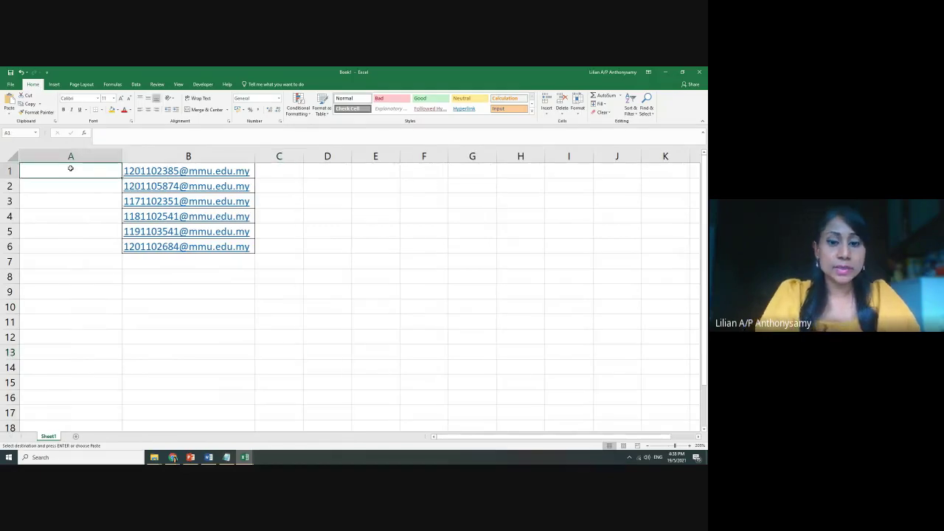
type("John Smith")
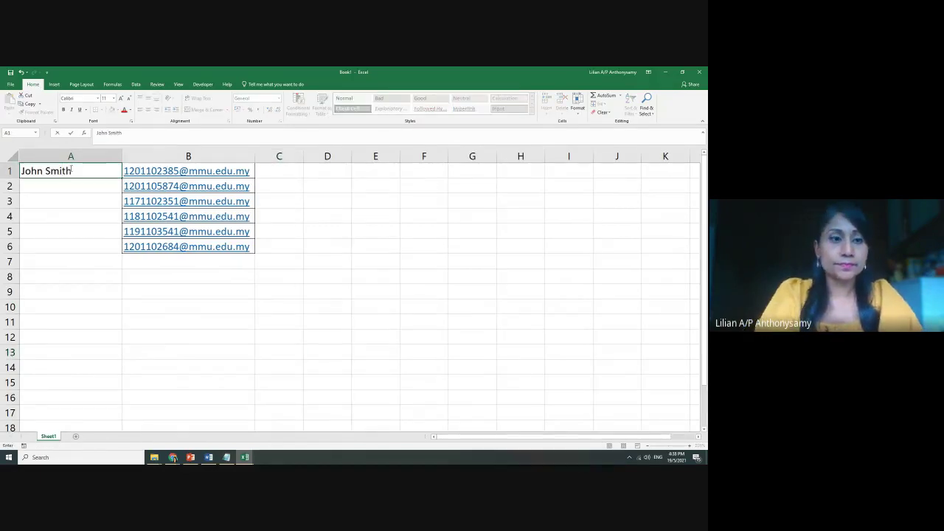
key("Return")
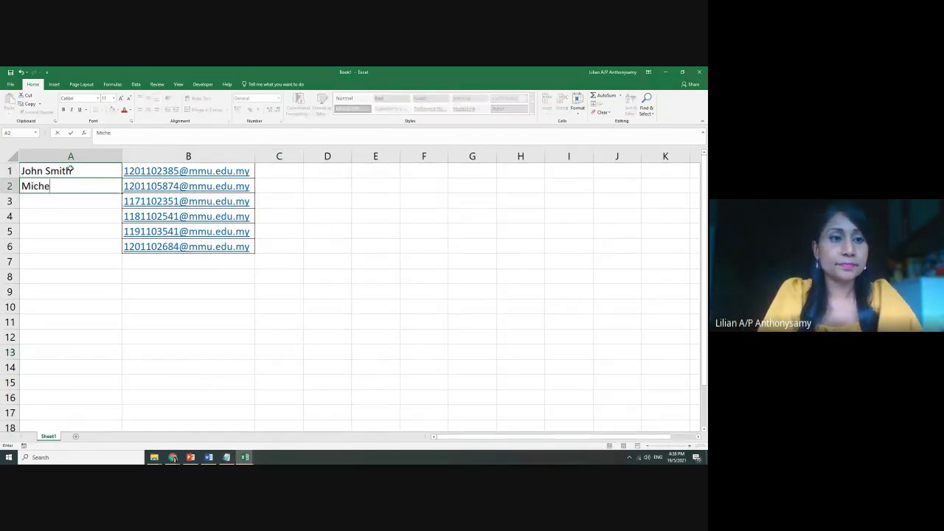
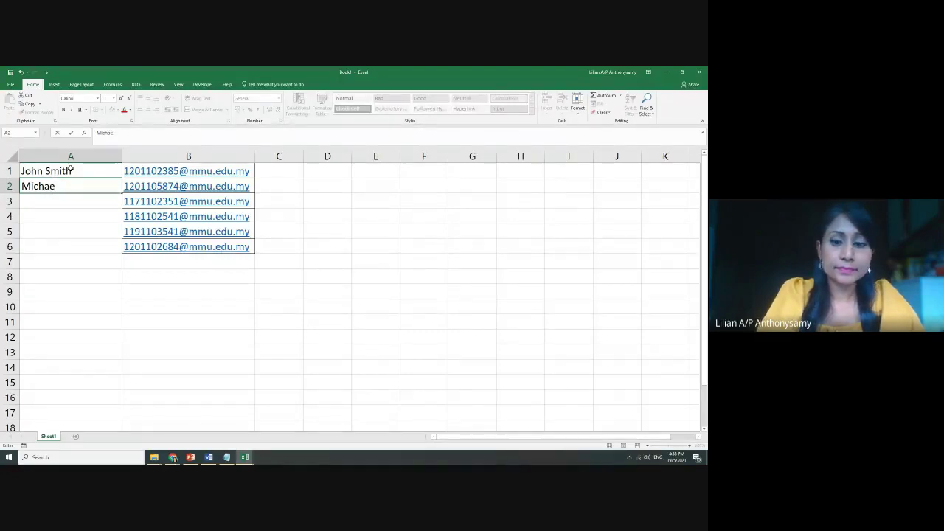
key("Return")
Enter the remaining four contact names in A3:A6 beside their email addresses
type("Abdul")
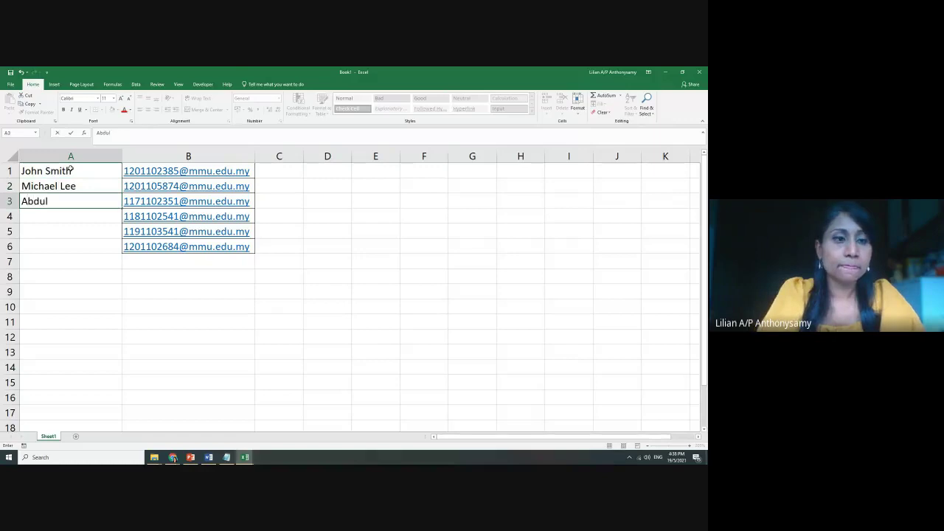
type("alah")
key("BackSpace")
key("BackSpace")
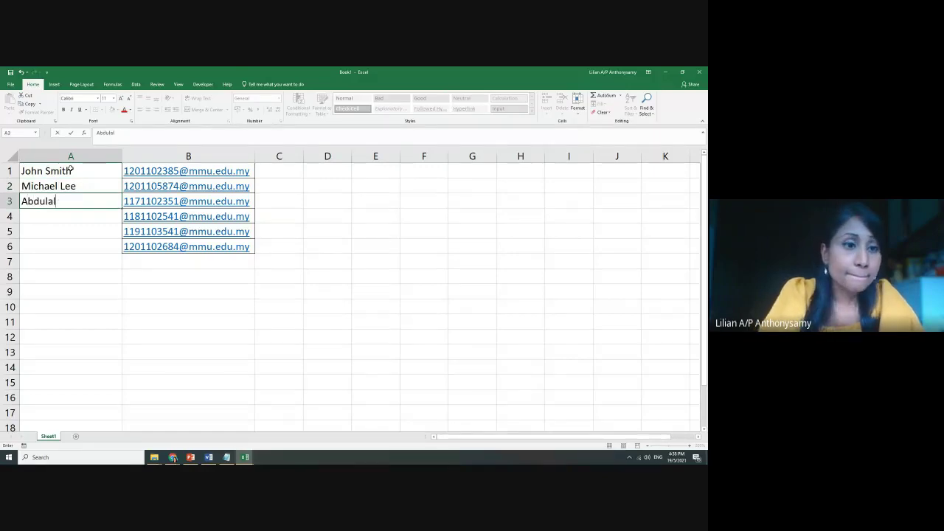
key("BackSpace")
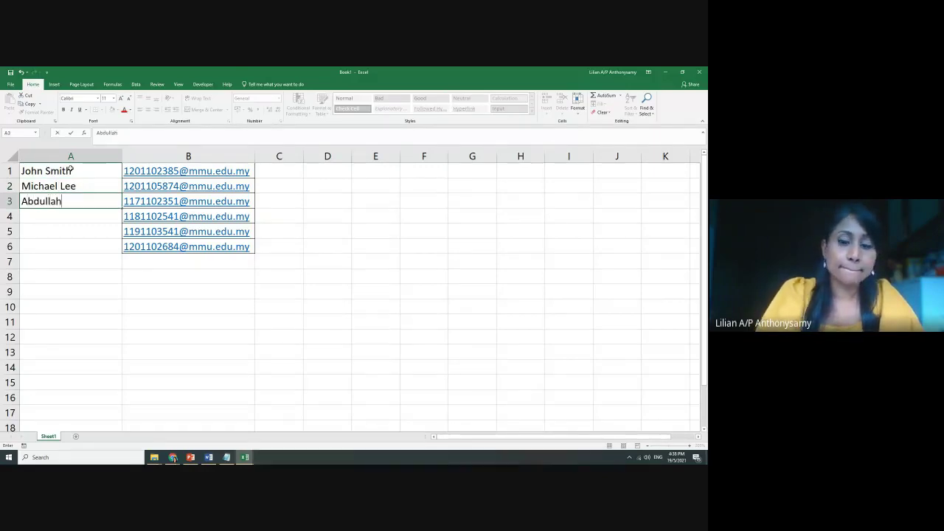
key("Return")
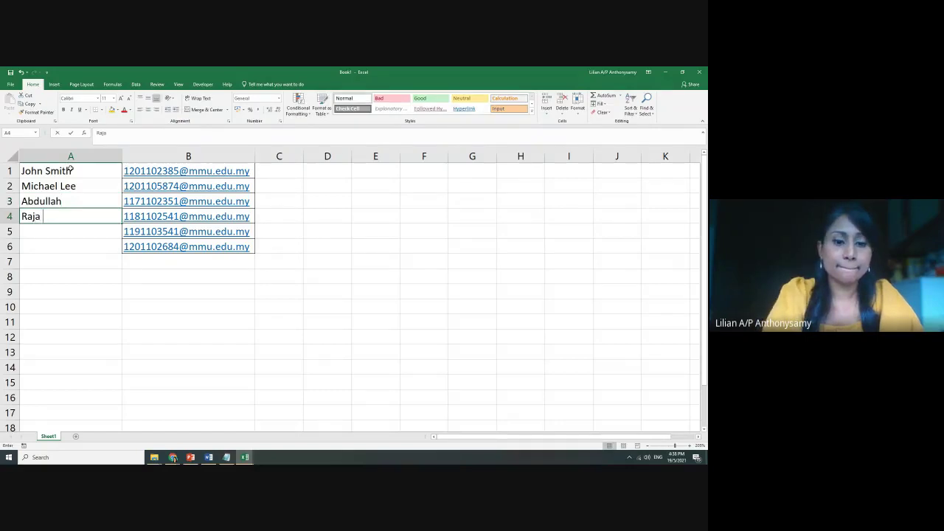
key("Return")
type("S")
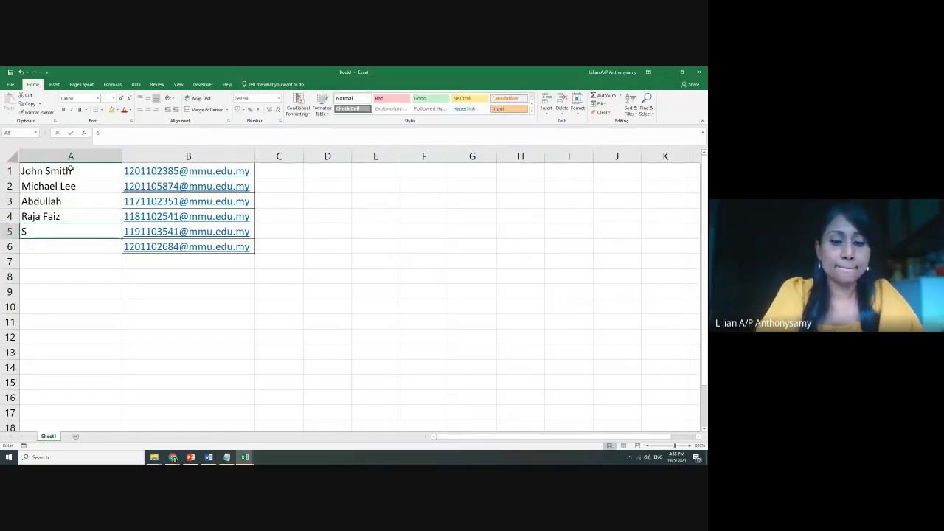
type("haron")
key("Return")
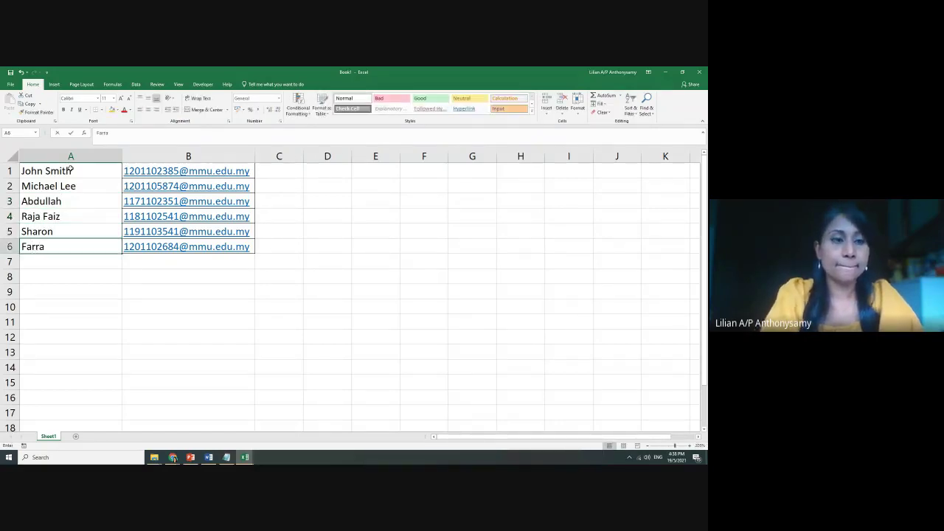
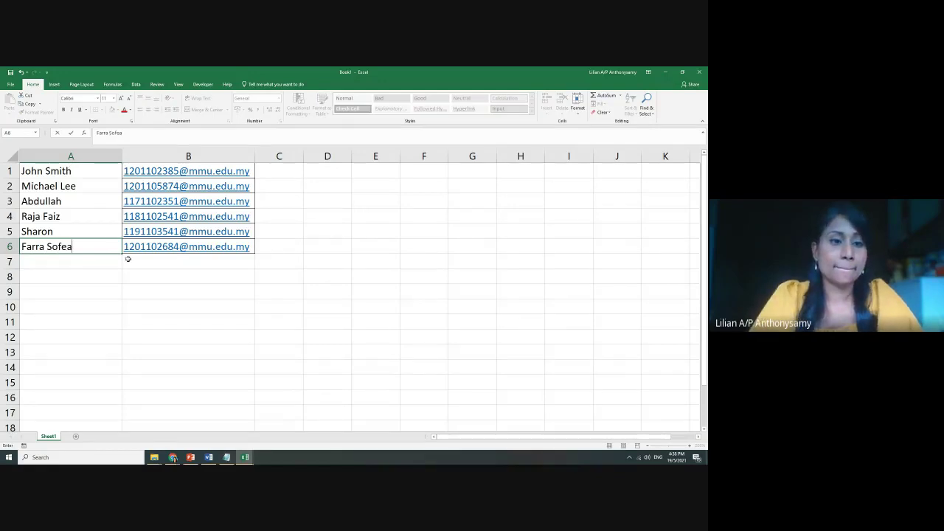
left_click(171, 281)
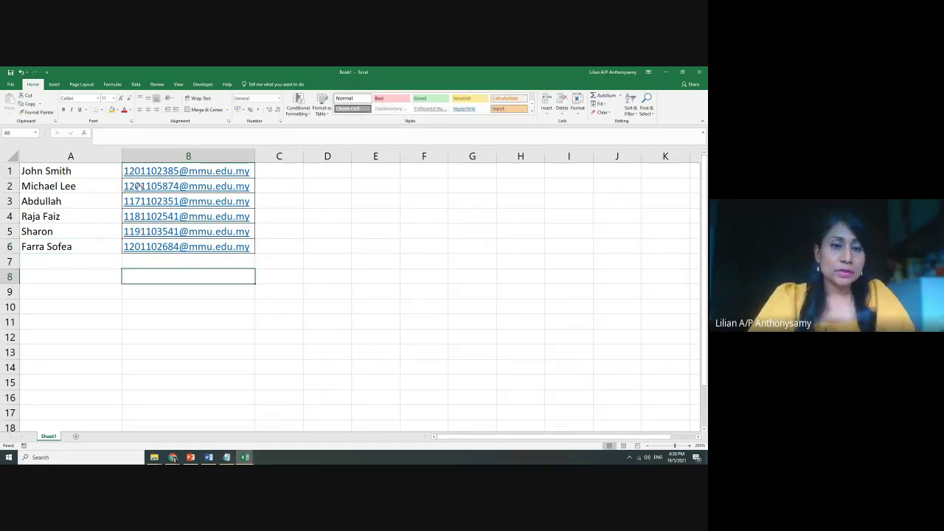
left_click_drag(46, 169, 70, 262)
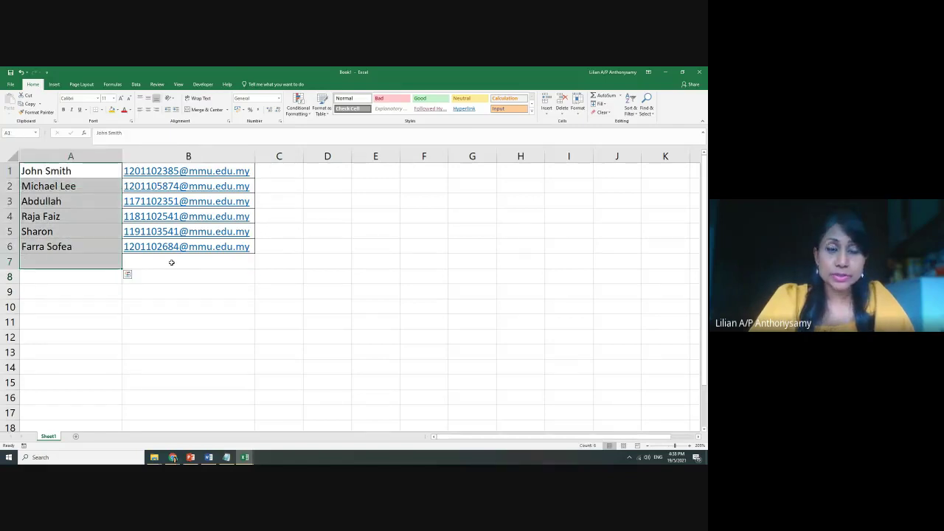
left_click(198, 274)
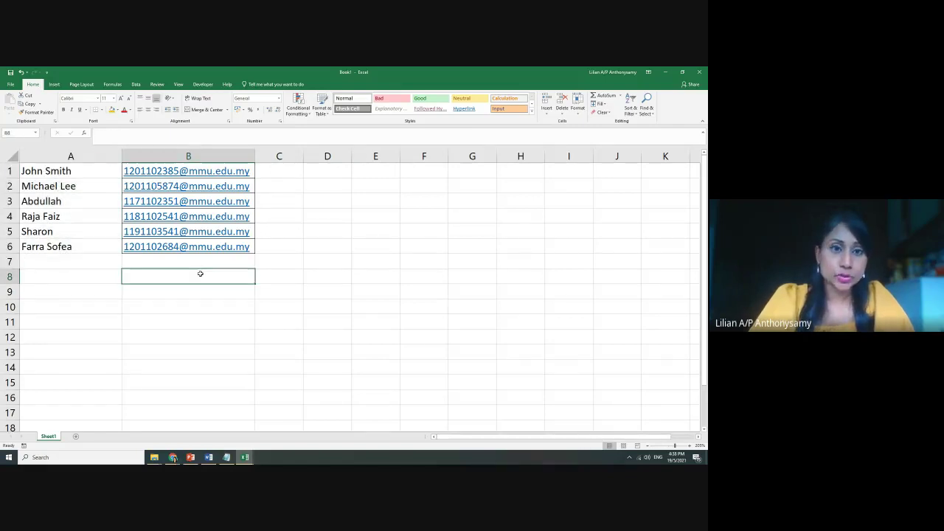
Through Save As > Browse, save the list in Downloads as 'contact', type CSV (Comma delimited)
left_click(11, 84)
left_click(26, 160)
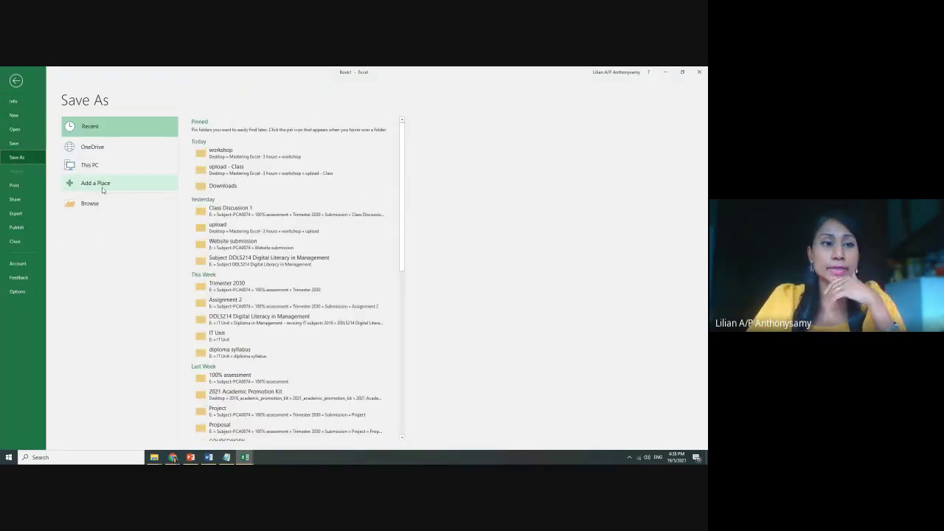
left_click(95, 207)
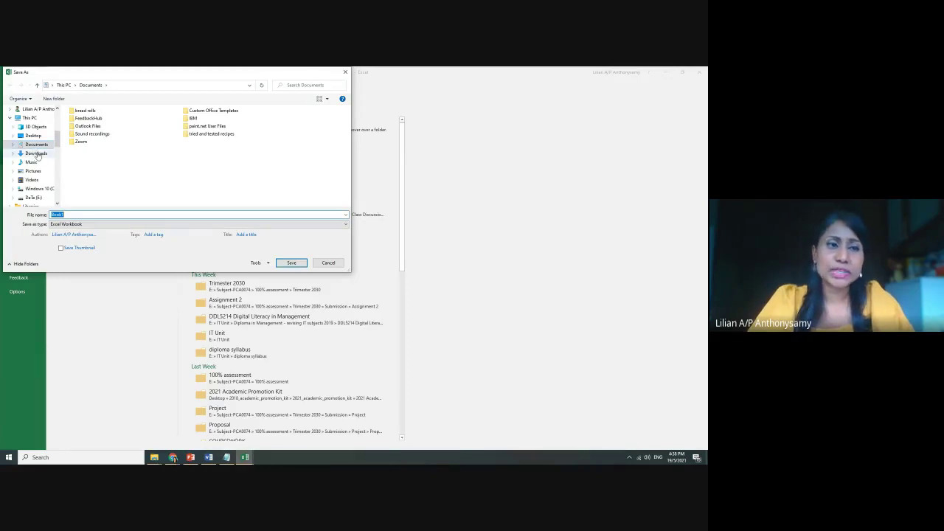
left_click(36, 153)
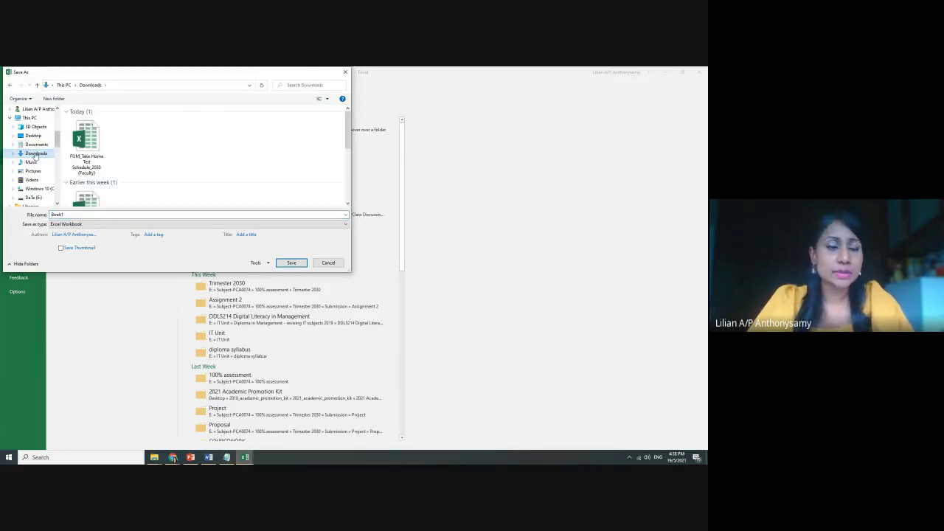
double_click(74, 215)
type("conf")
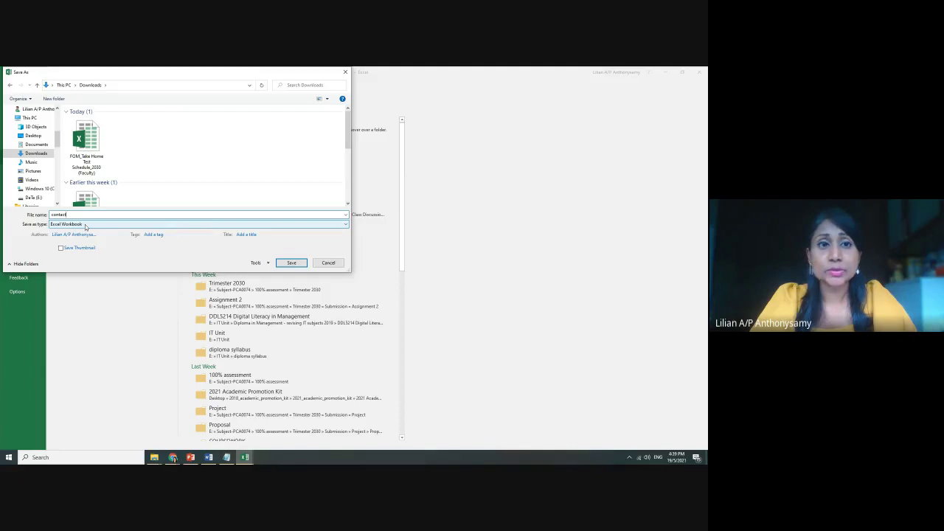
left_click(85, 225)
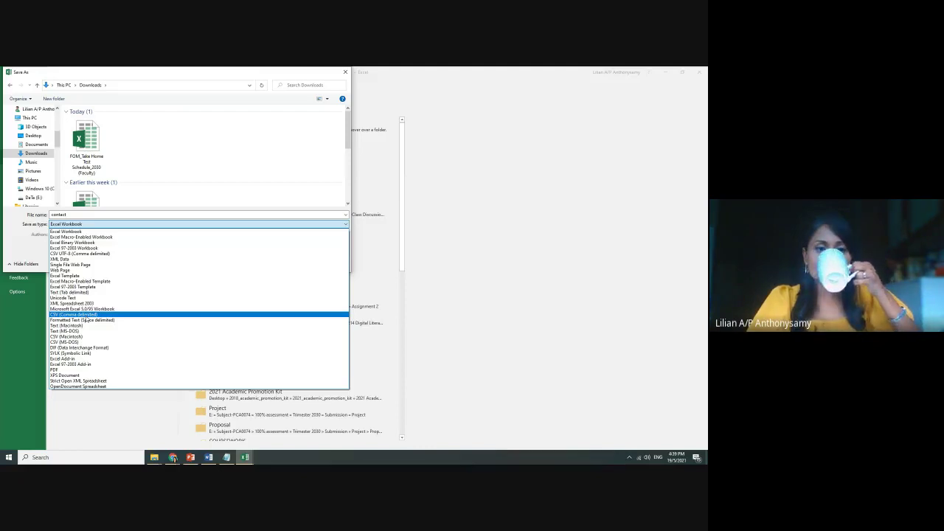
left_click(86, 315)
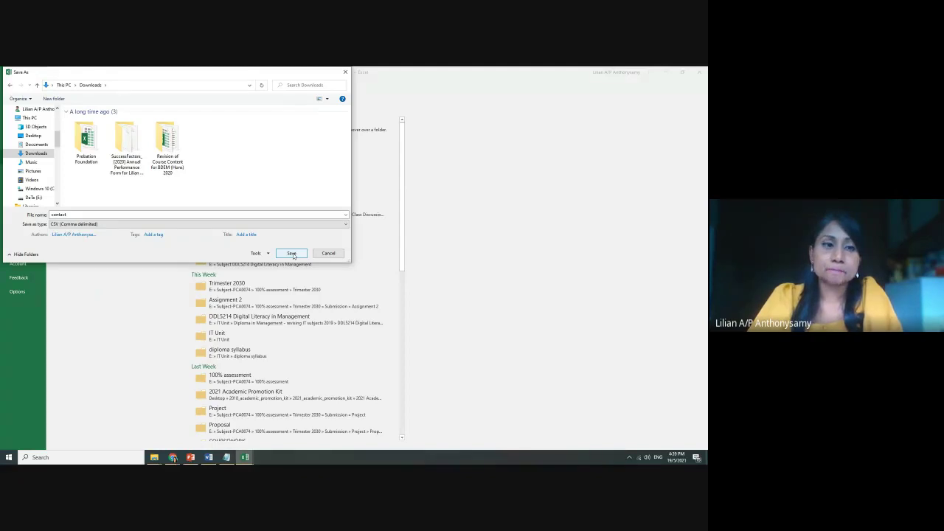
left_click(293, 254)
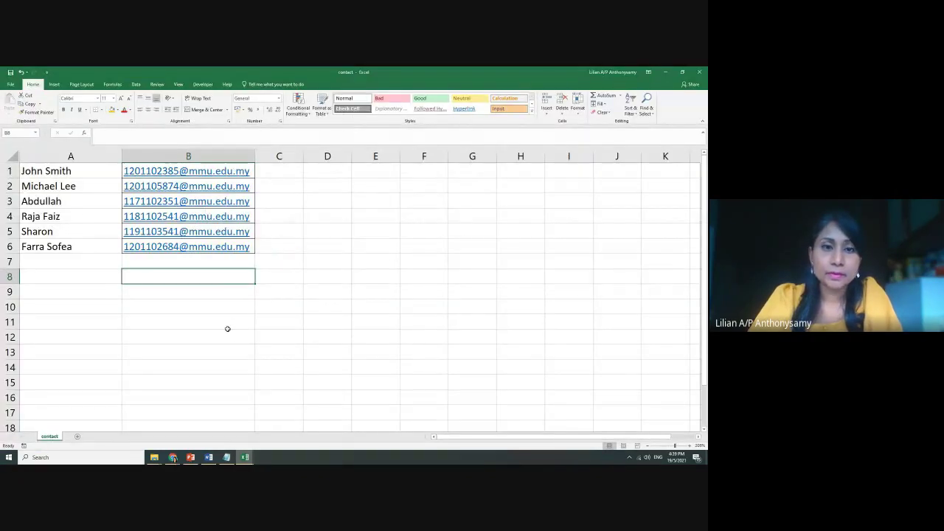
Close the workbook and select the 199-byte contact CSV in File Explorer's Downloads folder
left_click(700, 71)
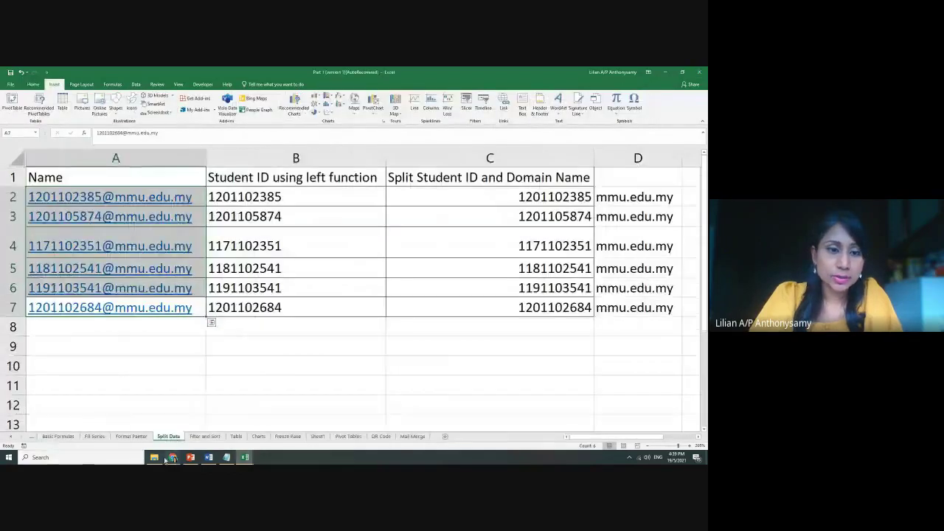
mouse_move(157, 457)
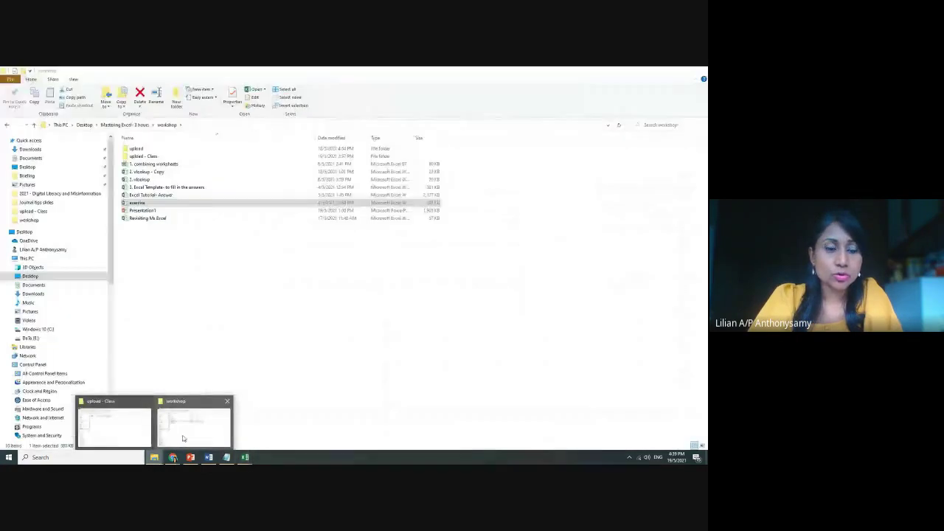
left_click(183, 439)
left_click(30, 149)
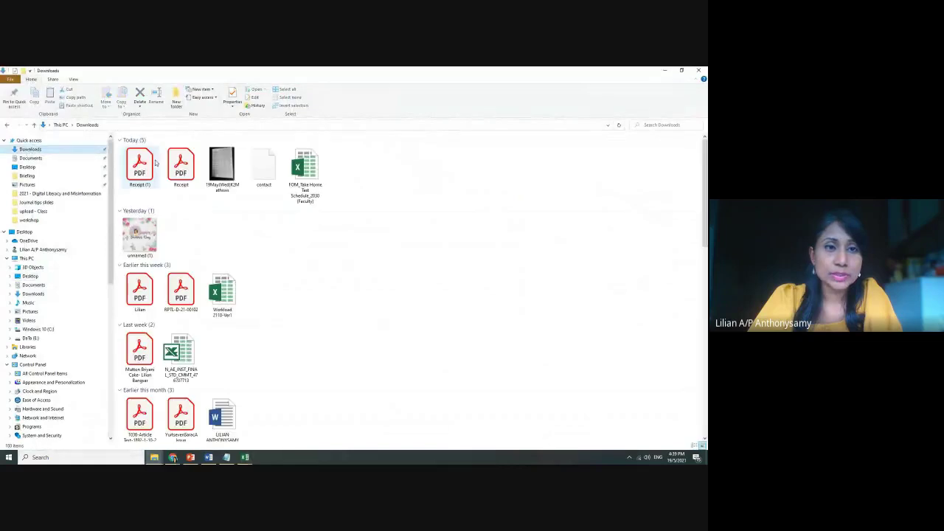
left_click(256, 170)
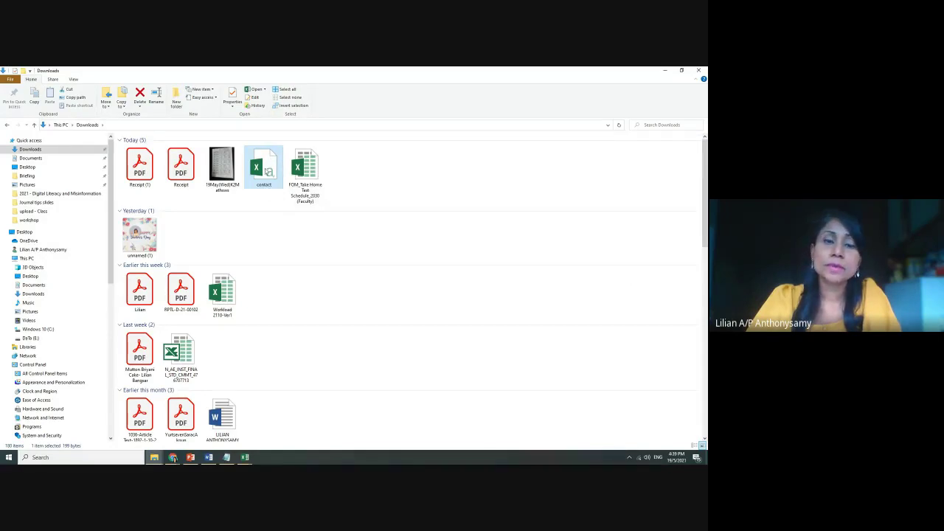
Review the Import Contact slide, highlighting 'google contacts', then return to the Untitled spreadsheet
mouse_move(173, 460)
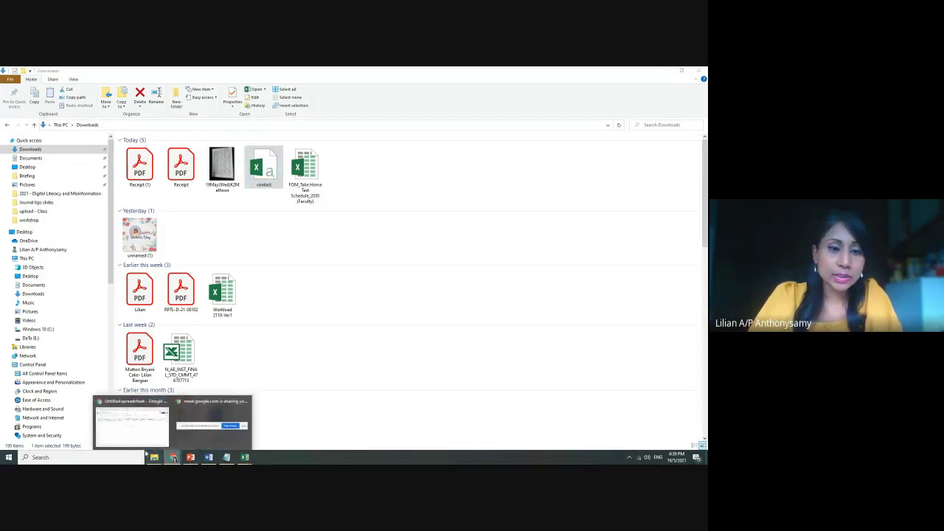
left_click(133, 417)
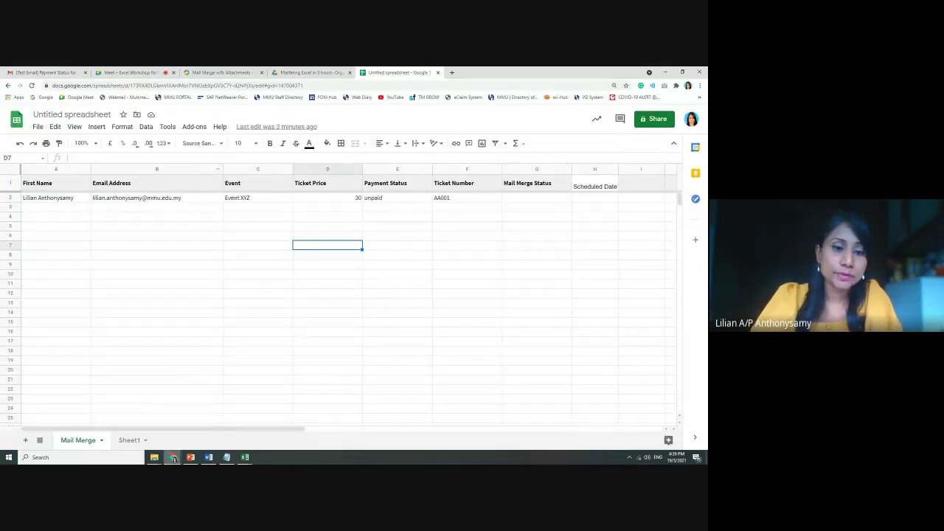
left_click(189, 459)
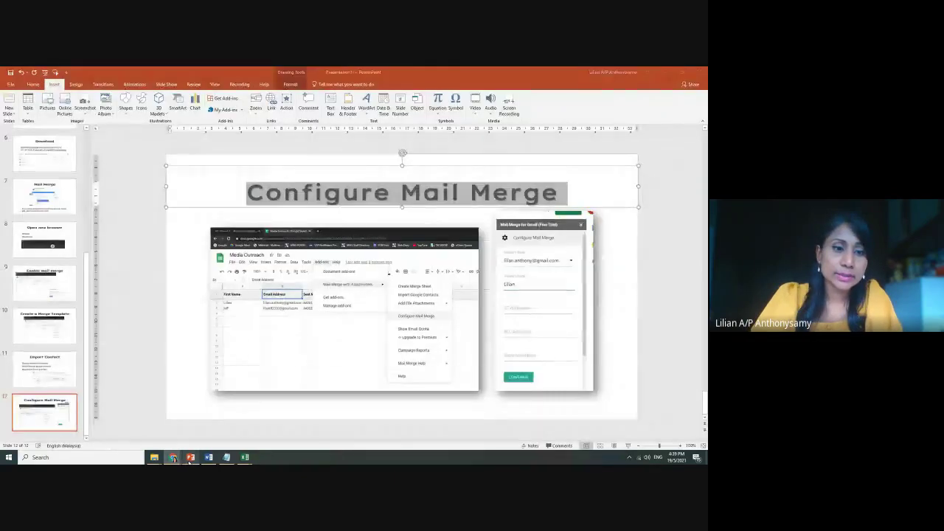
left_click(44, 369)
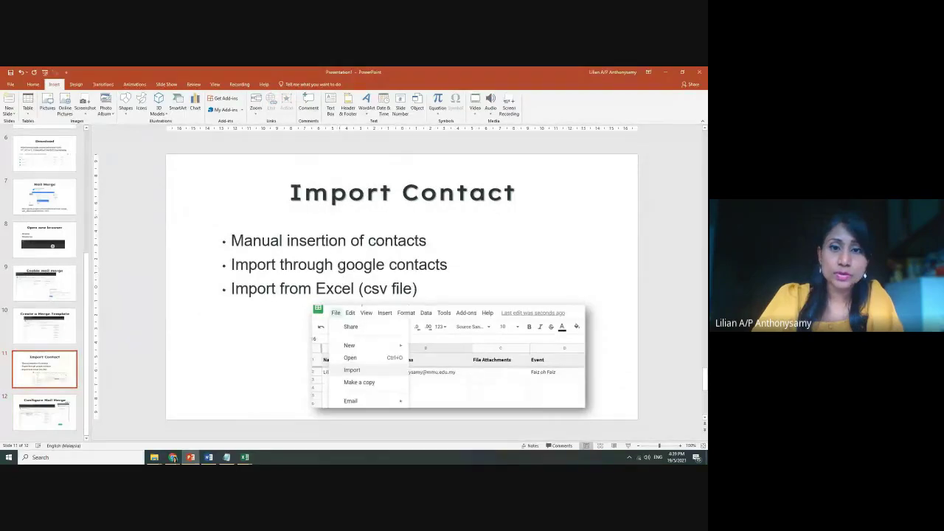
left_click_drag(338, 265, 447, 265)
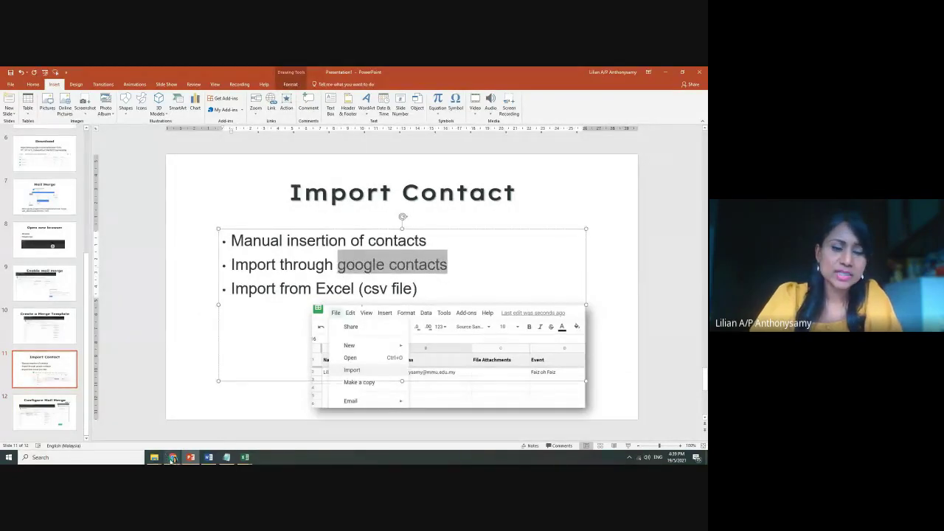
mouse_move(173, 459)
left_click(211, 426)
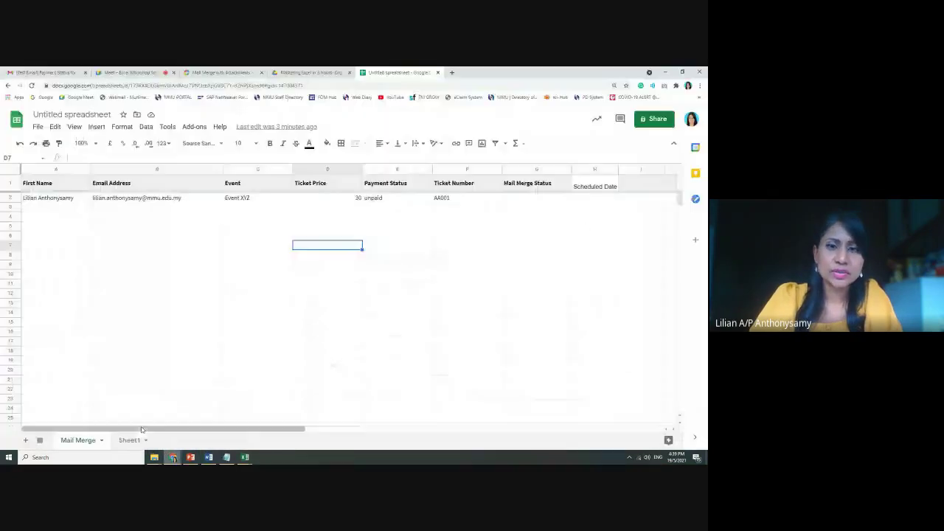
Run Add-ons > Mail Merge with Attachments > Import Google Contacts
left_click(194, 127)
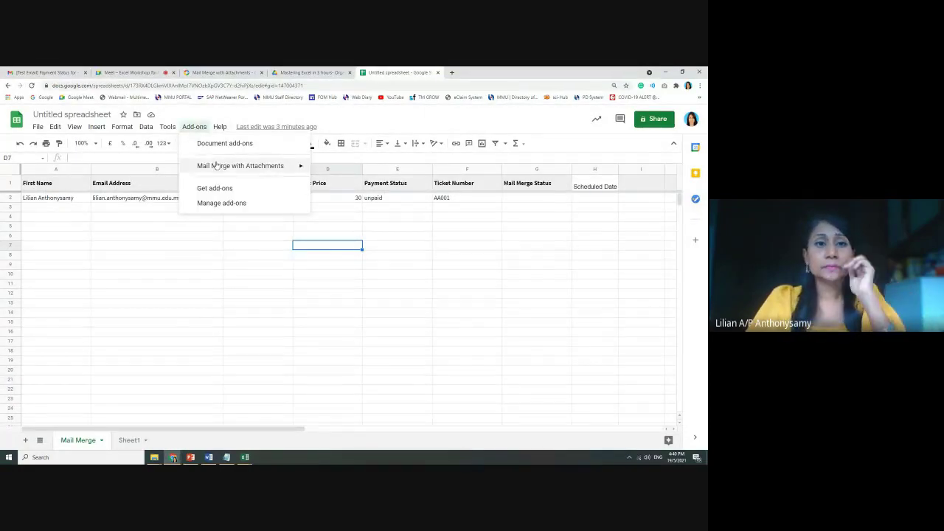
mouse_move(216, 166)
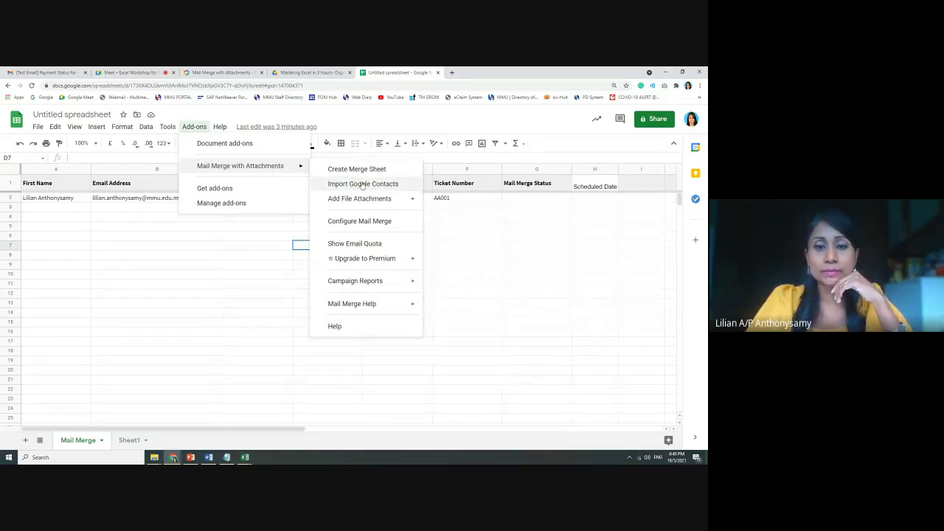
left_click(363, 184)
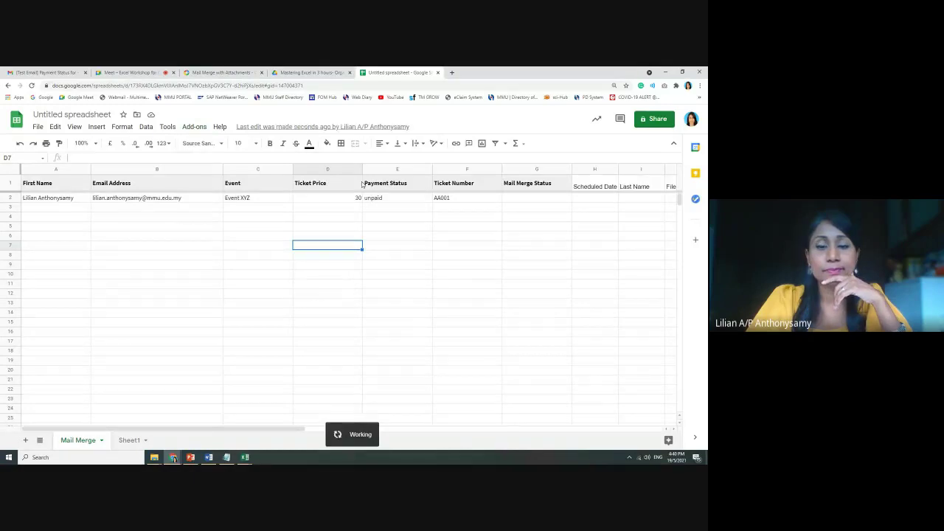
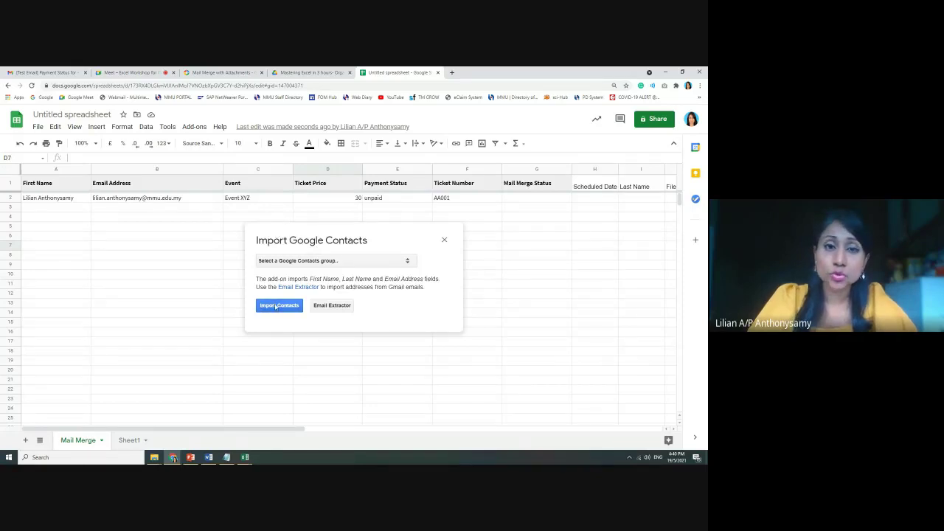
Close the Import Google Contacts panel and select cell A3 as the import point
left_click(444, 241)
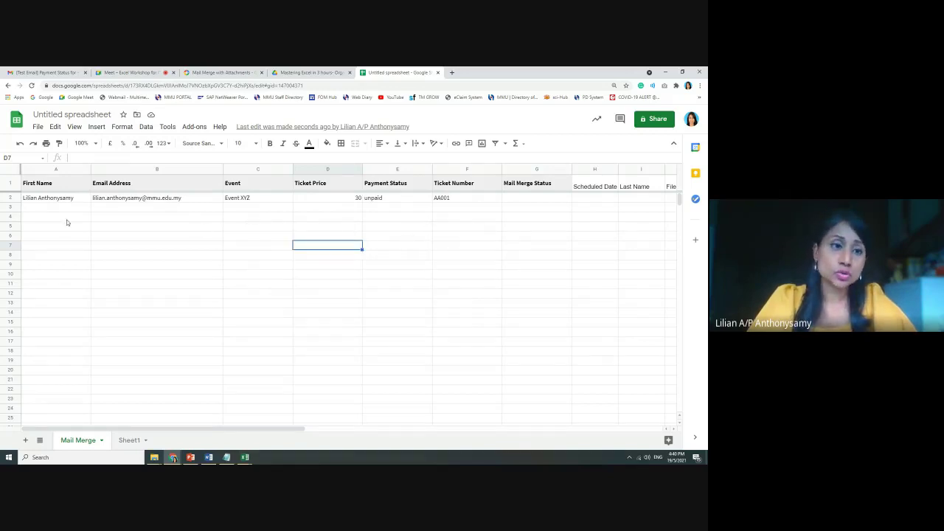
left_click(52, 208)
left_click(37, 127)
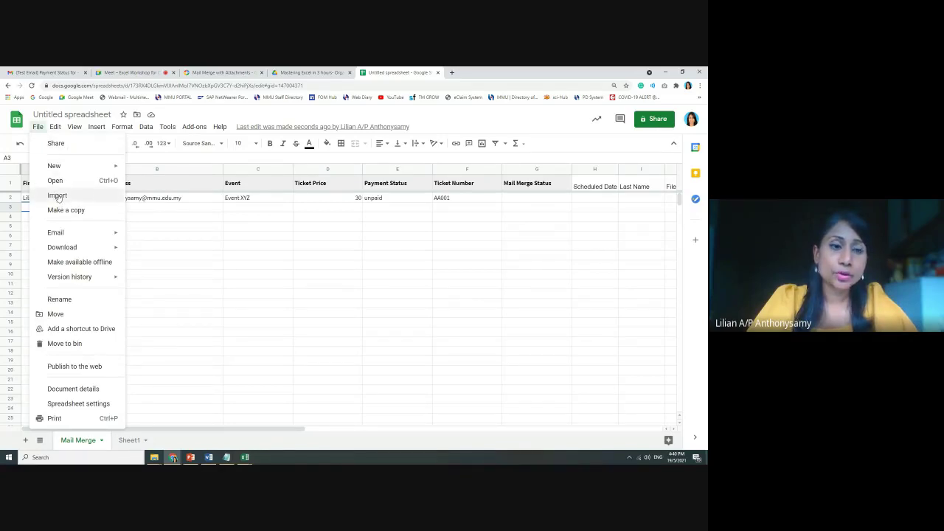
Upload contact.csv from Downloads and import it appended to the current Mail Merge sheet
left_click(57, 195)
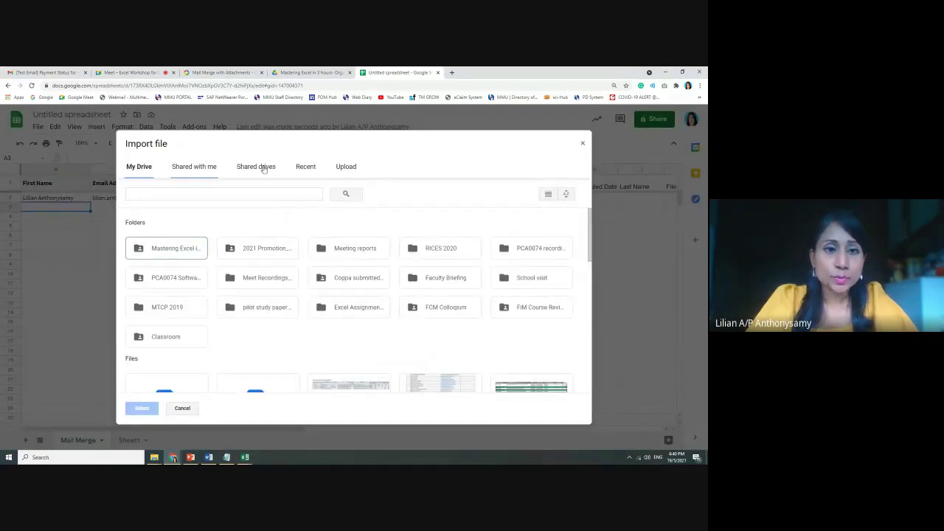
left_click(341, 168)
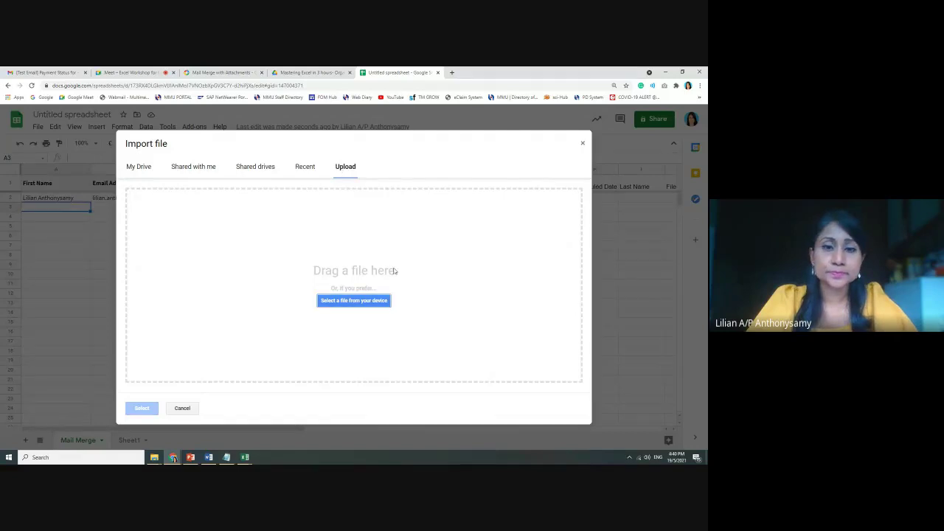
left_click(354, 301)
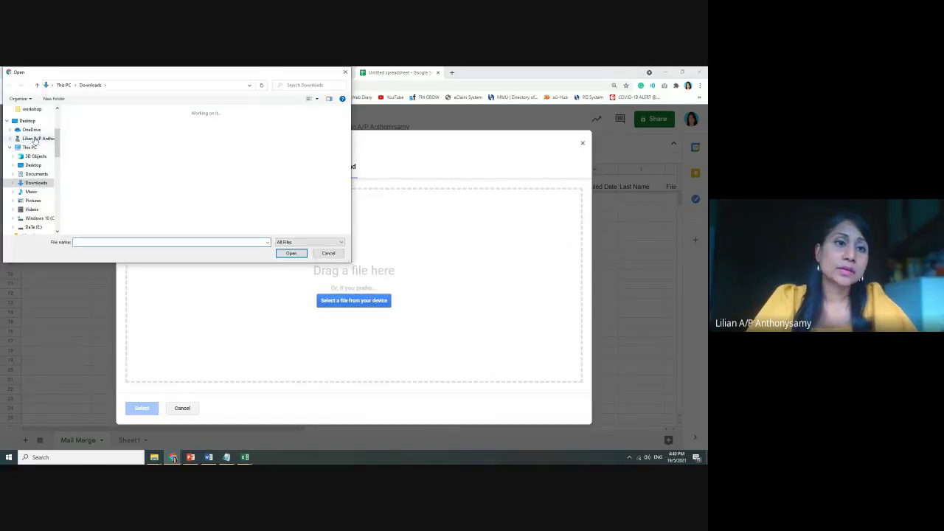
left_click(81, 128)
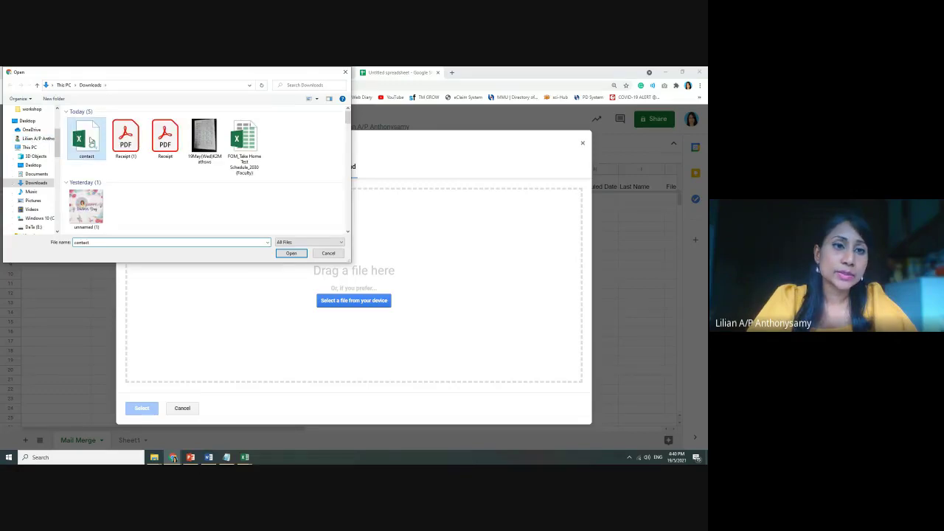
left_click(291, 253)
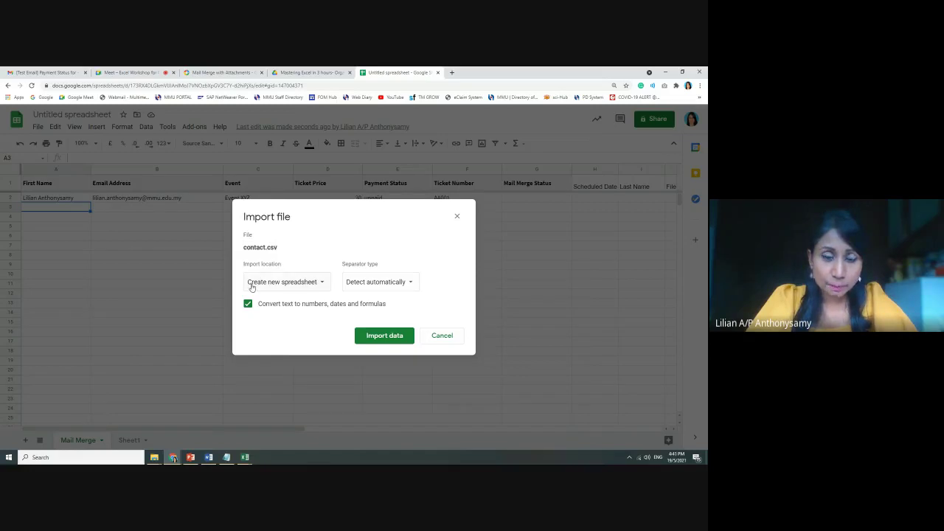
left_click(321, 283)
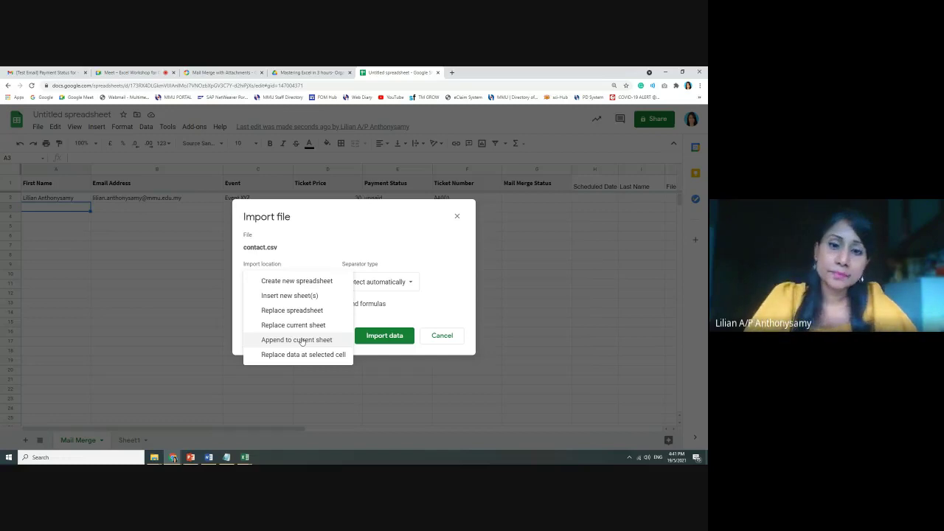
left_click(302, 340)
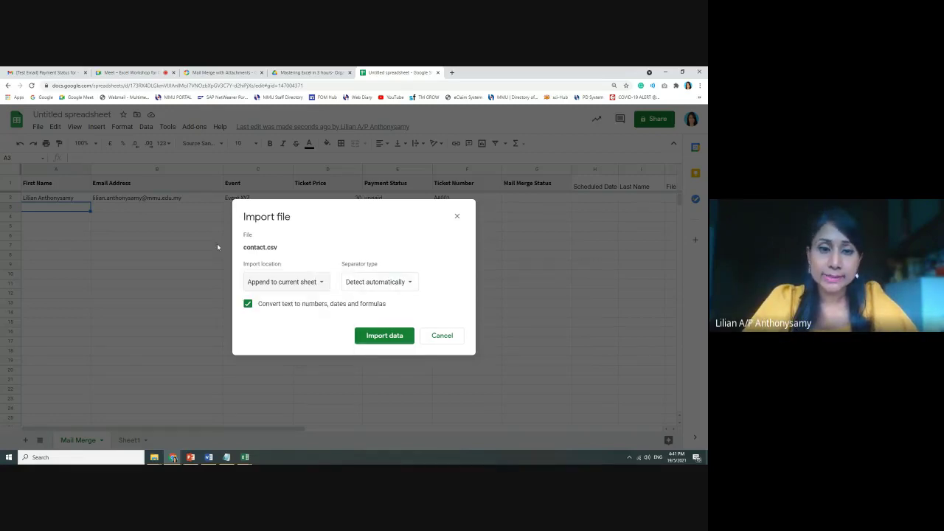
left_click(394, 337)
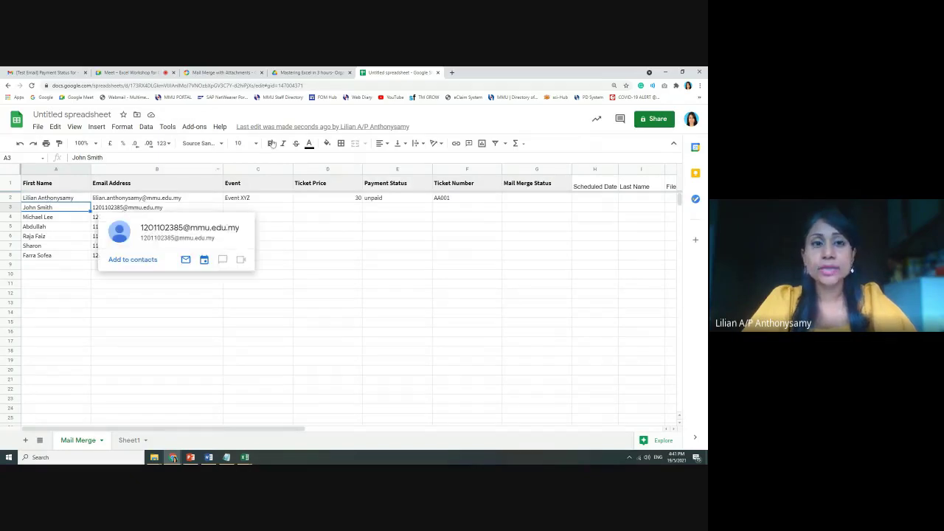
Look over the Mail Merge with Attachments add-on options, then dismiss them
left_click(194, 127)
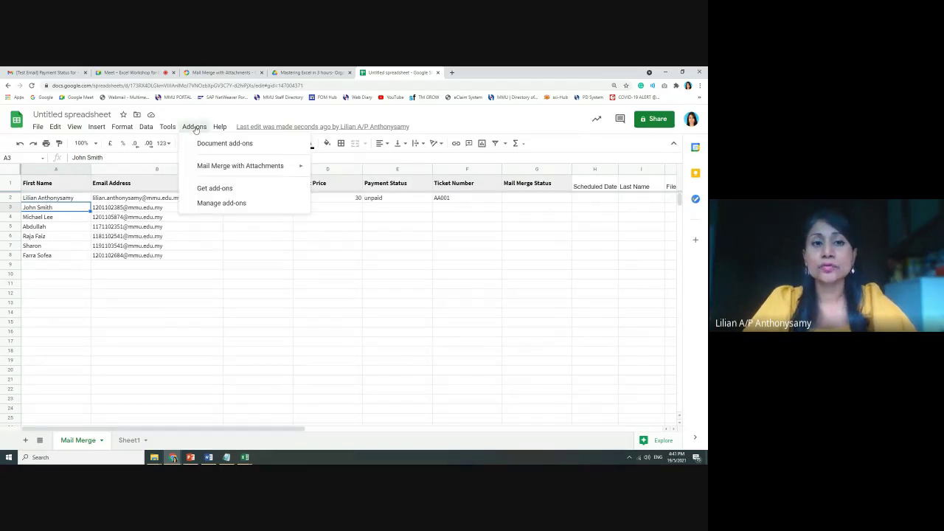
mouse_move(308, 168)
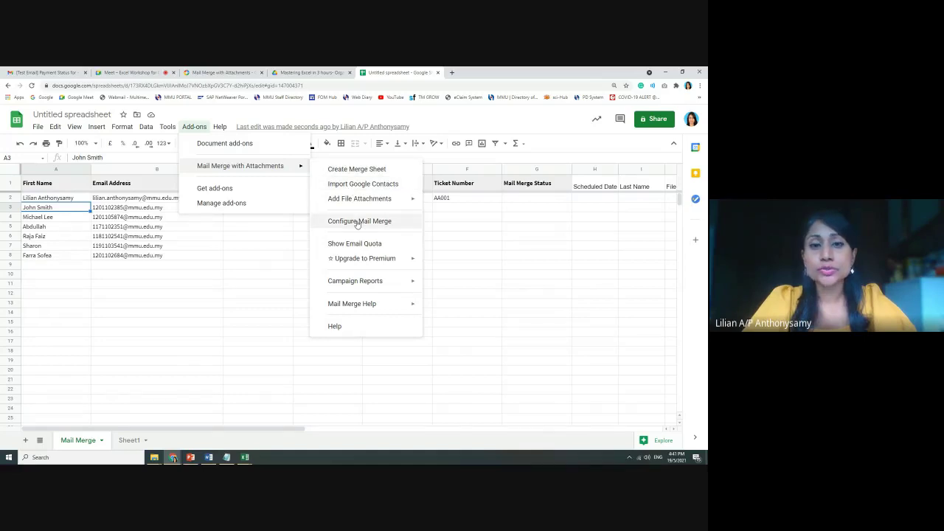
left_click(207, 229)
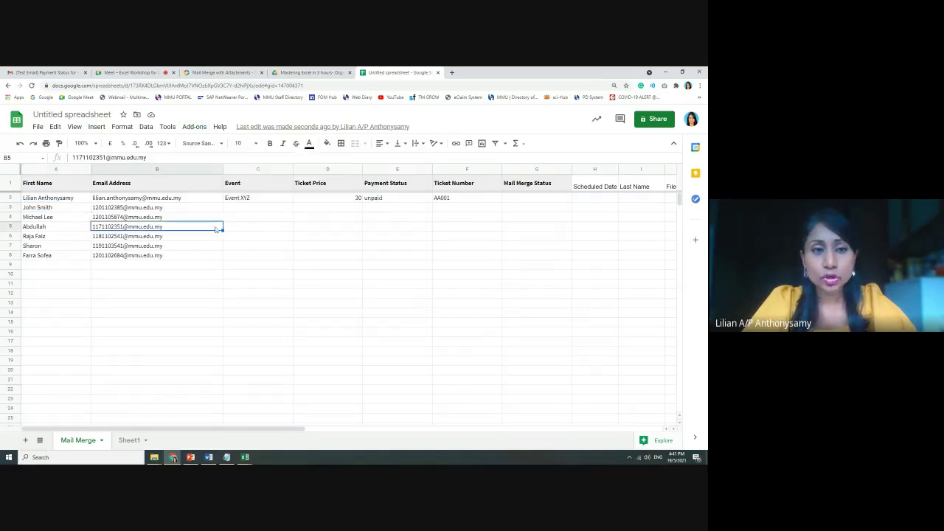
Select the contact names and addresses in A2:B19, then check Ticket Price D2 and status E2
left_click_drag(29, 201, 129, 365)
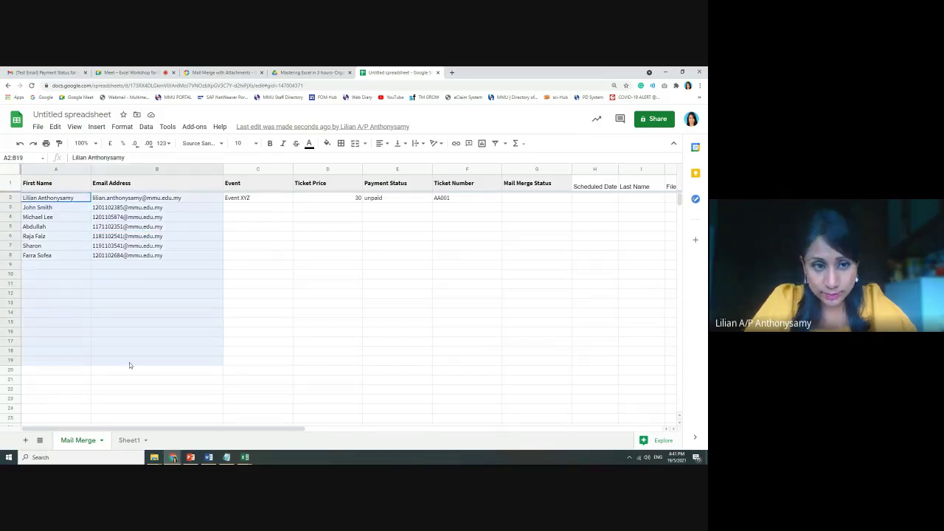
left_click(207, 302)
left_click(236, 200)
left_click(331, 199)
left_click(405, 201)
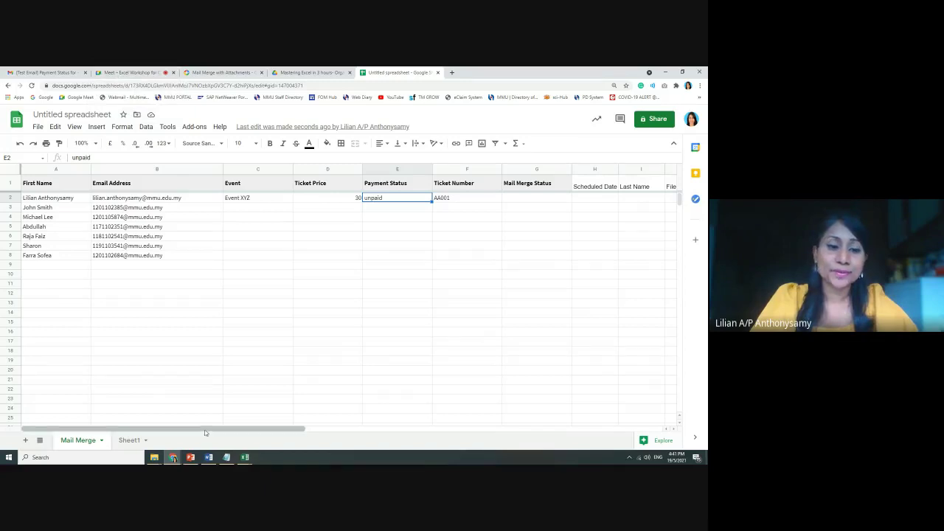
mouse_move(248, 459)
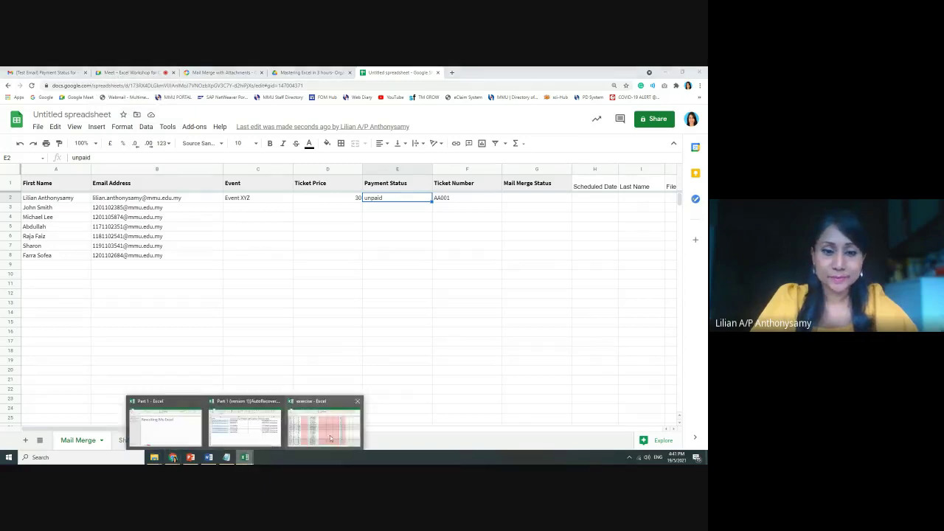
Show the Part 1 workbook's Mail Merge sheet, then bring the upload - Class folder forward
left_click(244, 424)
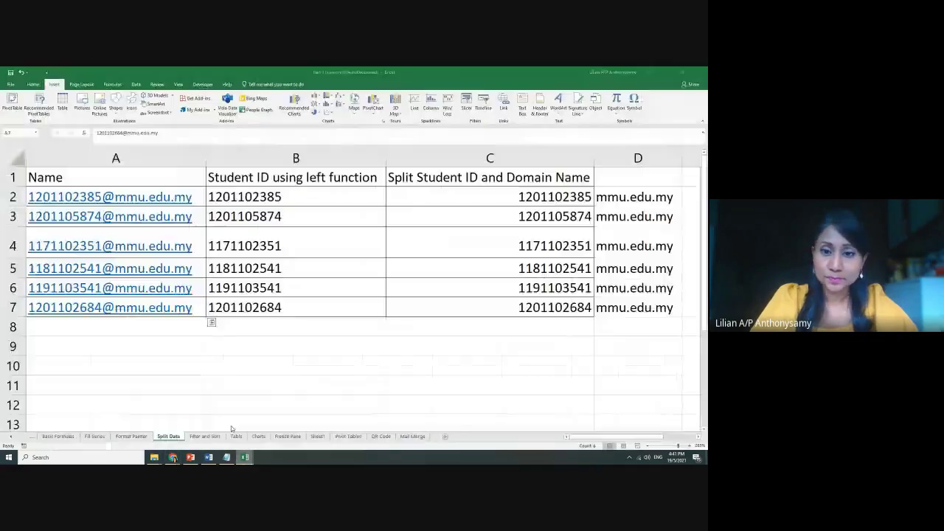
left_click(412, 436)
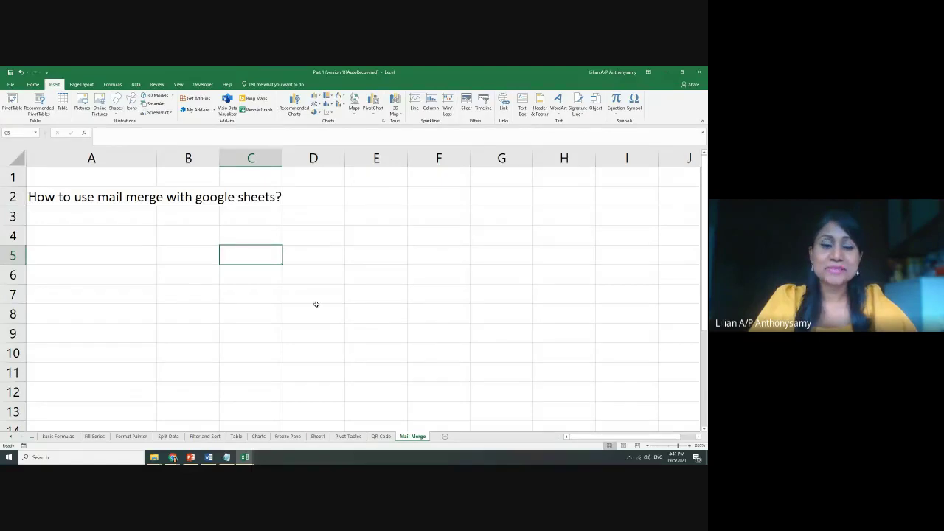
mouse_move(154, 459)
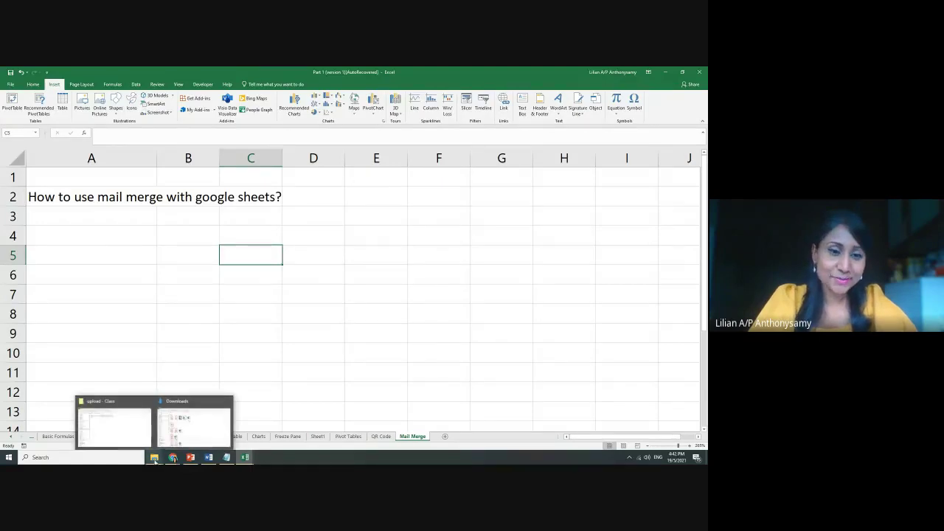
left_click(134, 439)
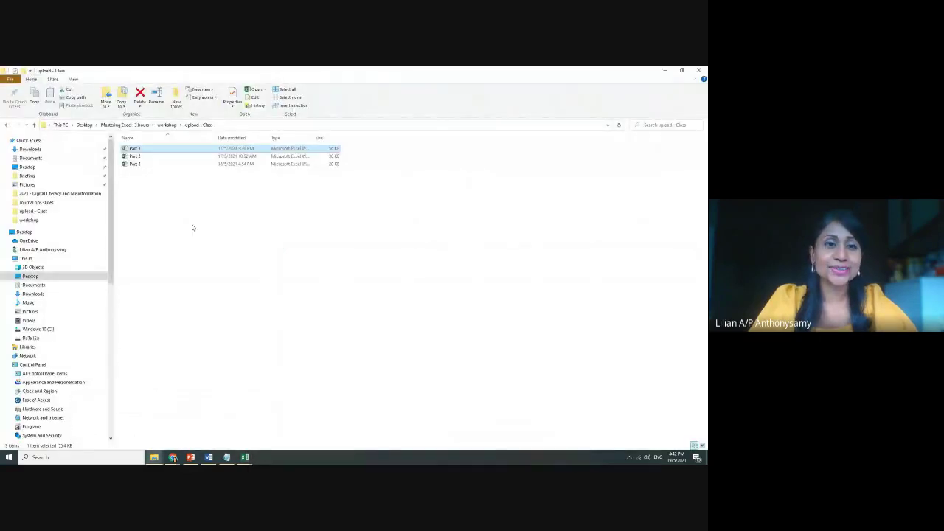
Glance at the Google Meet call in Chrome, then open Part 2 from the upload - Class folder
left_click(171, 458)
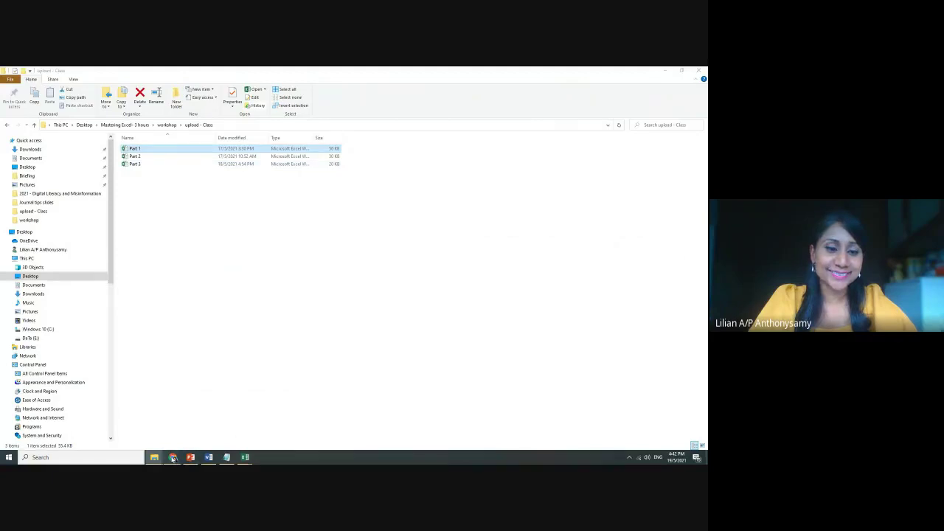
left_click(136, 419)
left_click(148, 74)
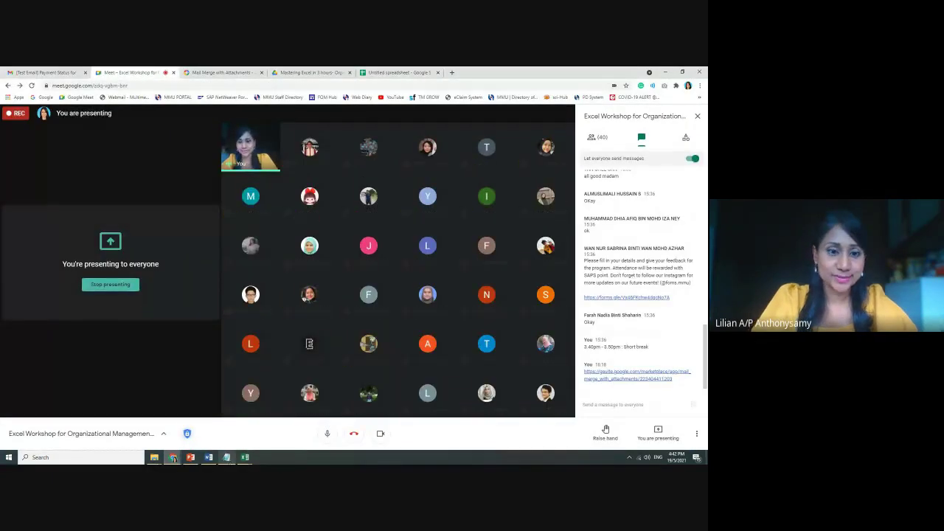
mouse_move(155, 459)
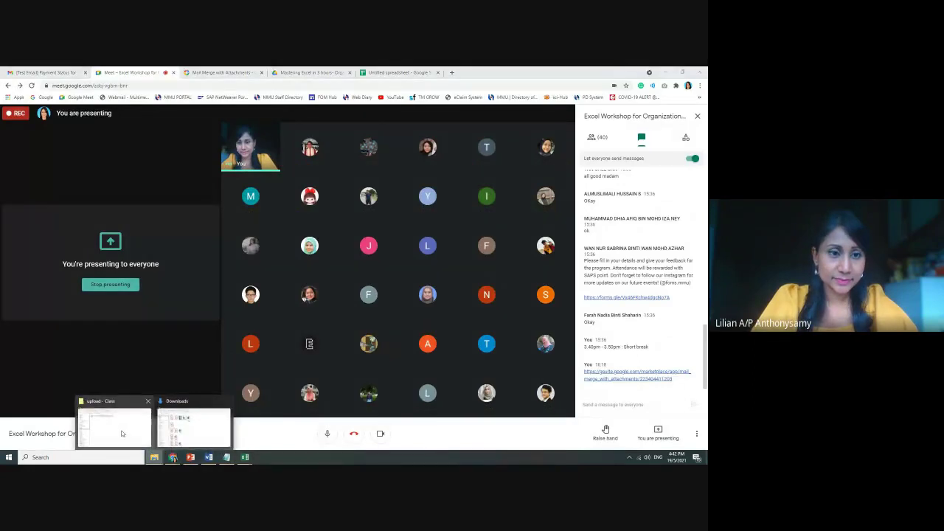
left_click(138, 439)
double_click(135, 157)
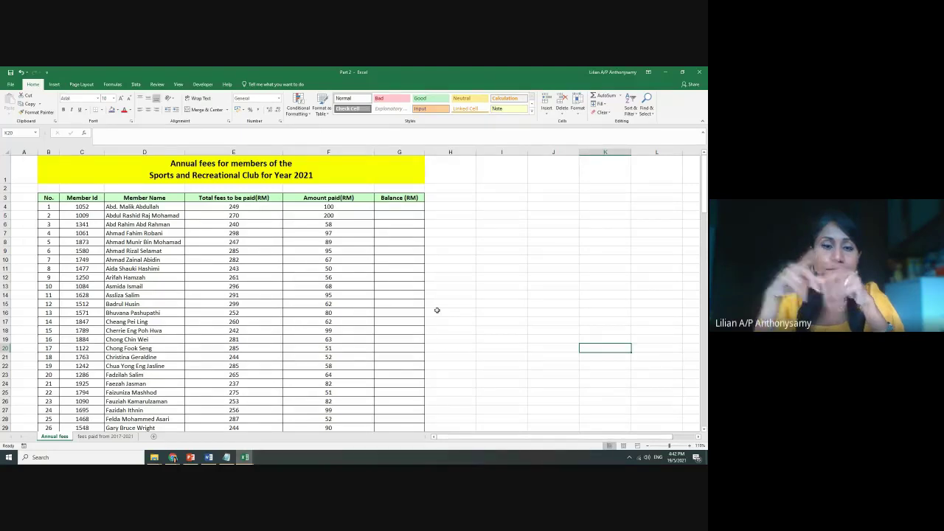
Compare the fees paid from 2017-2021 sheet with the Annual fees sheet, ending on Annual fees
left_click(494, 360)
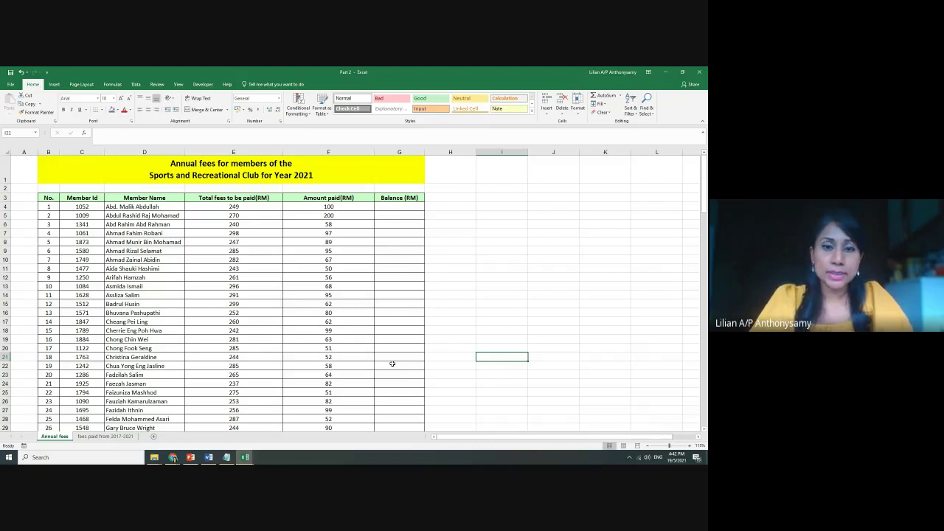
scroll(430, 372, "up", 2)
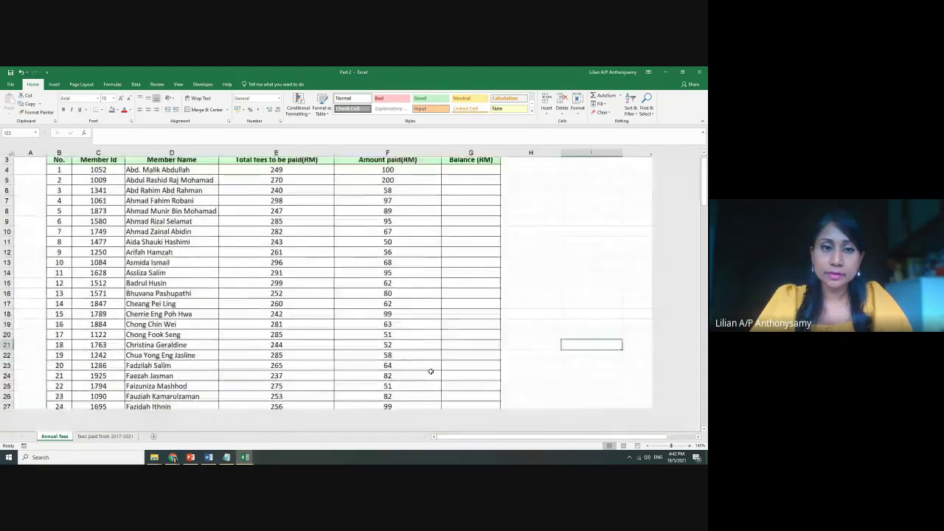
scroll(430, 371, "up", 1)
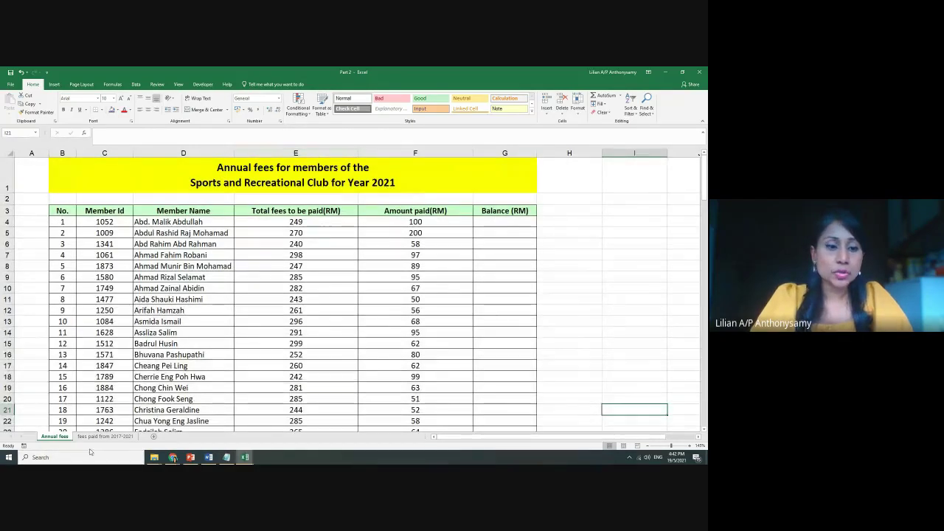
left_click(86, 437)
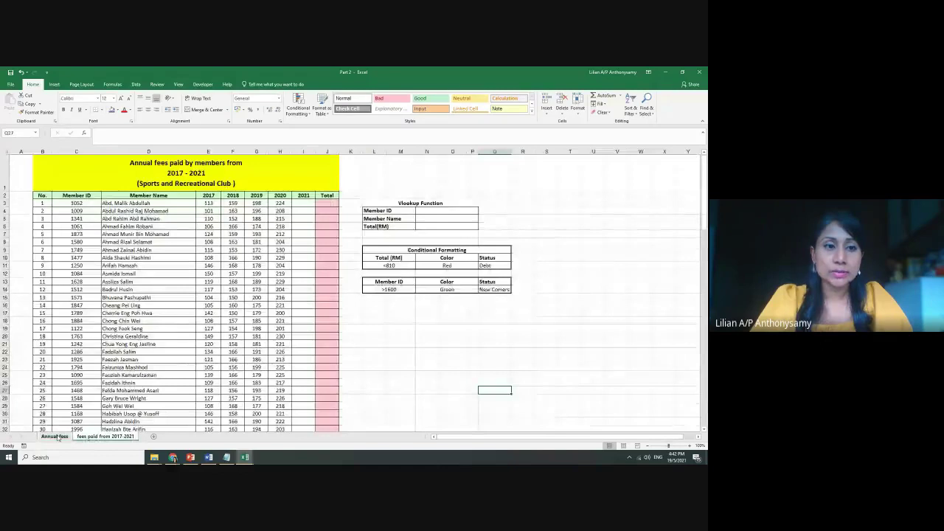
left_click(55, 436)
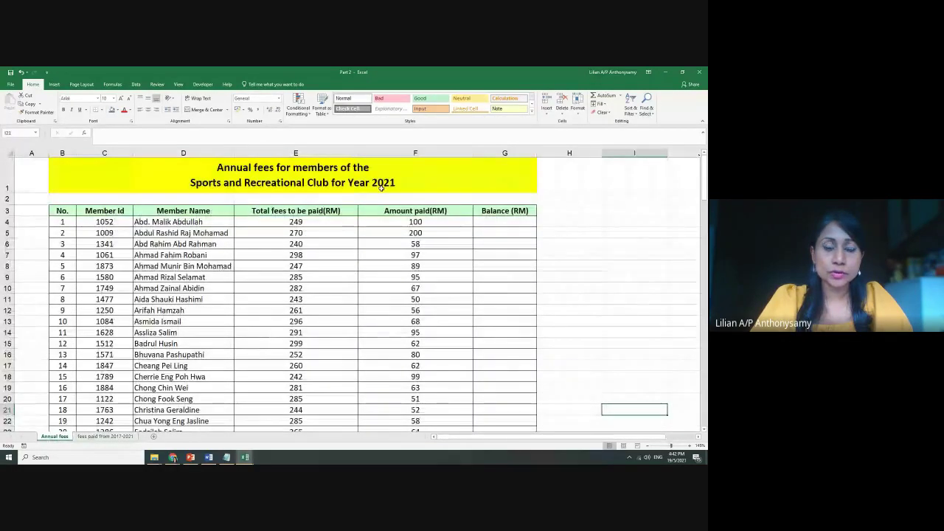
left_click(102, 437)
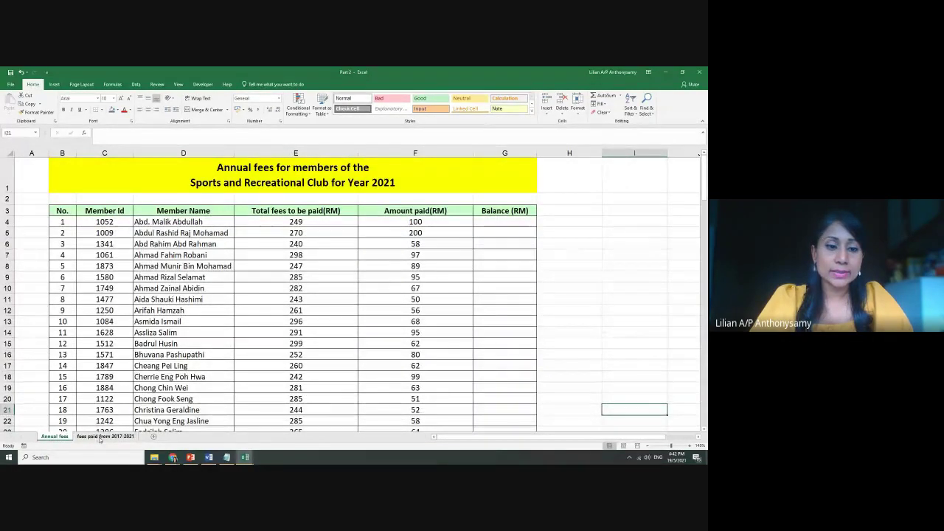
scroll(377, 304, "up", 1, "ctrl")
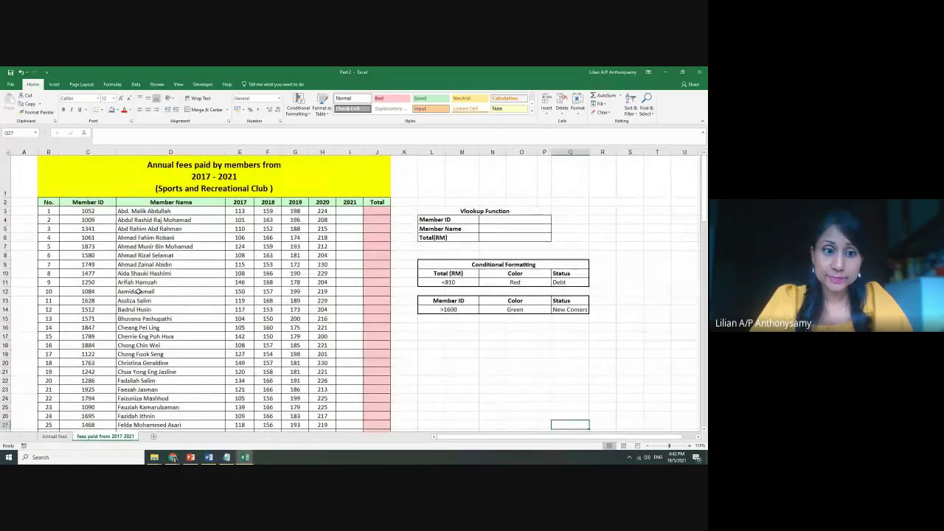
left_click(54, 437)
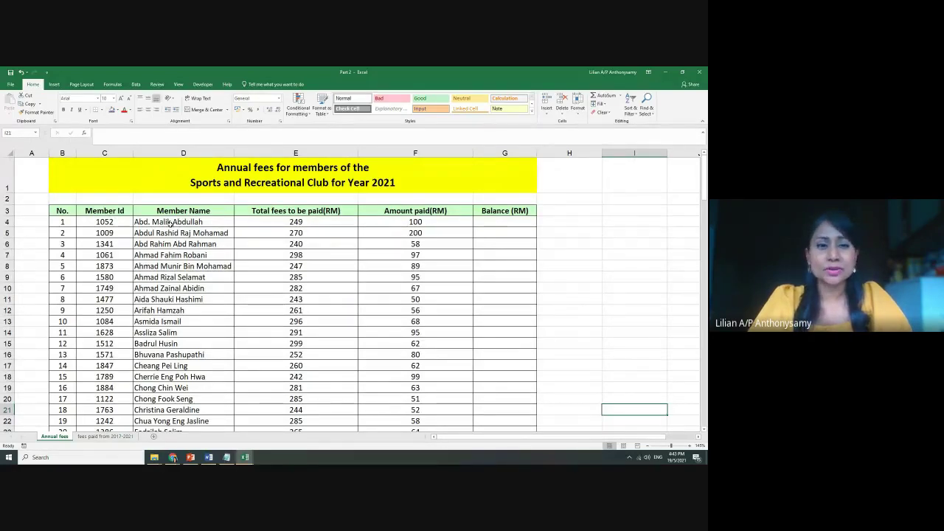
left_click(305, 225)
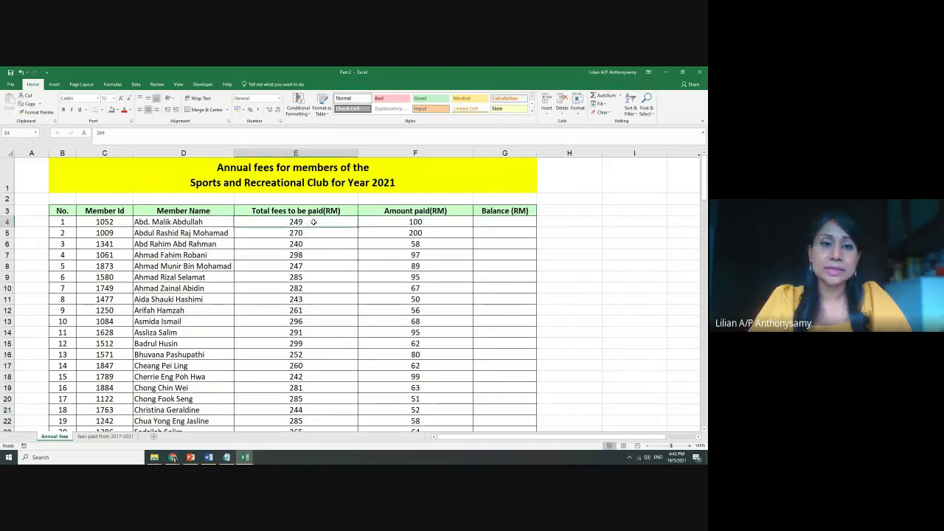
left_click(413, 221)
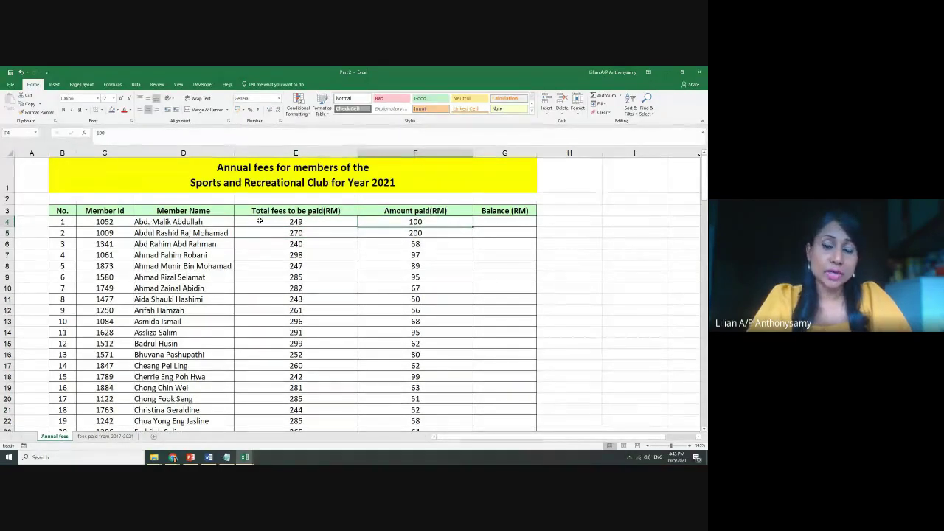
left_click(503, 224)
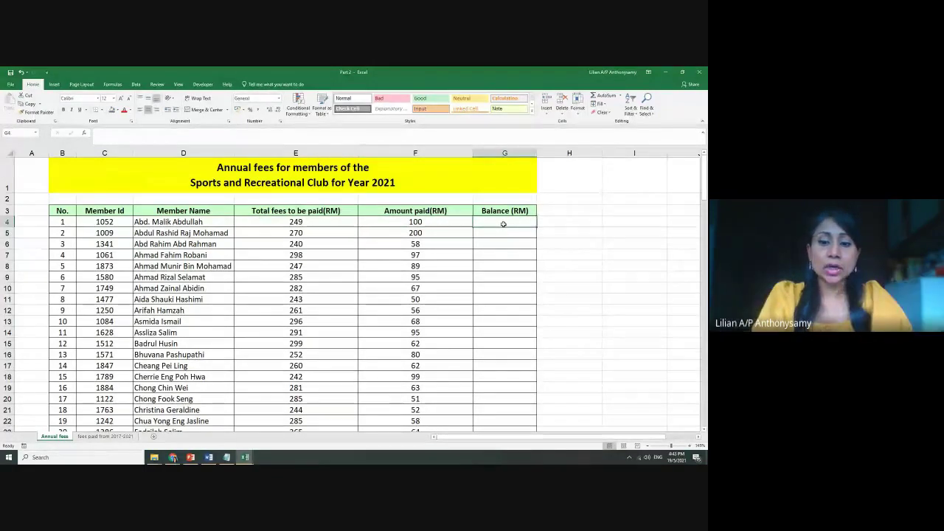
type("=")
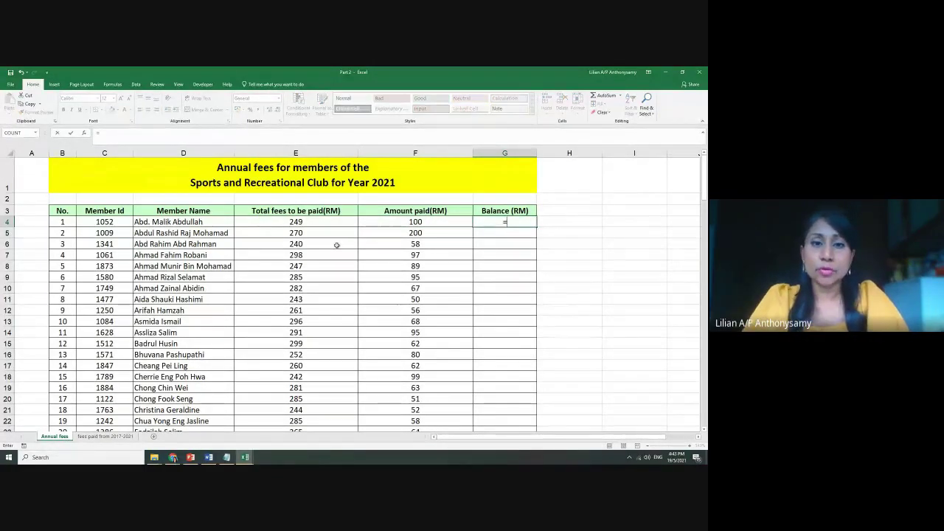
left_click(299, 222)
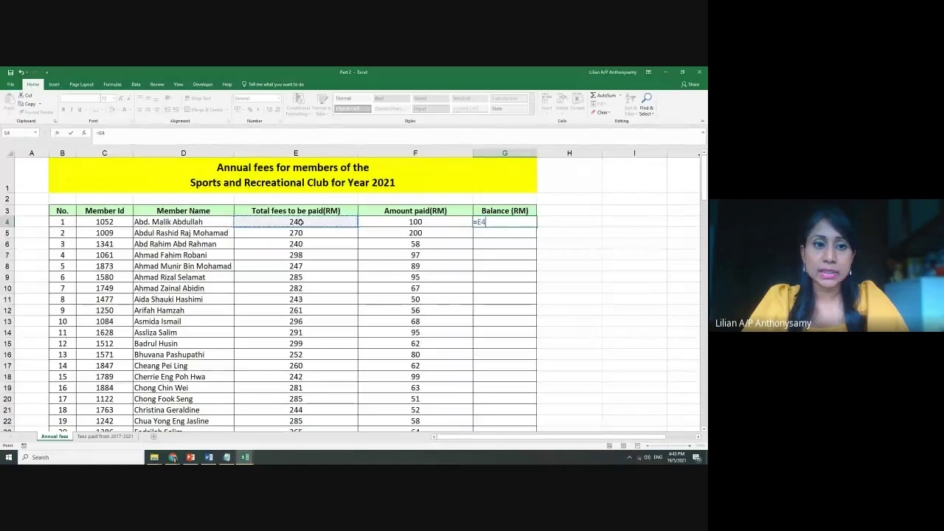
type("-")
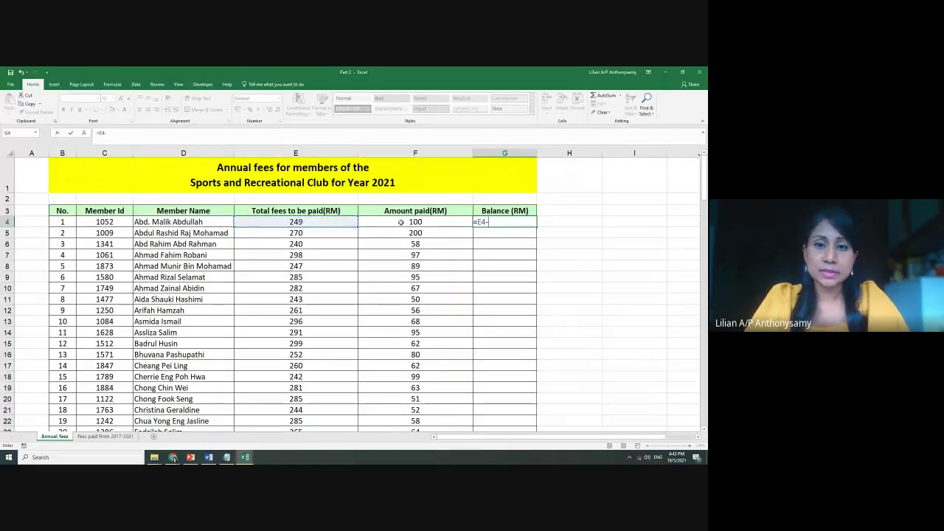
left_click(400, 222)
key("Return")
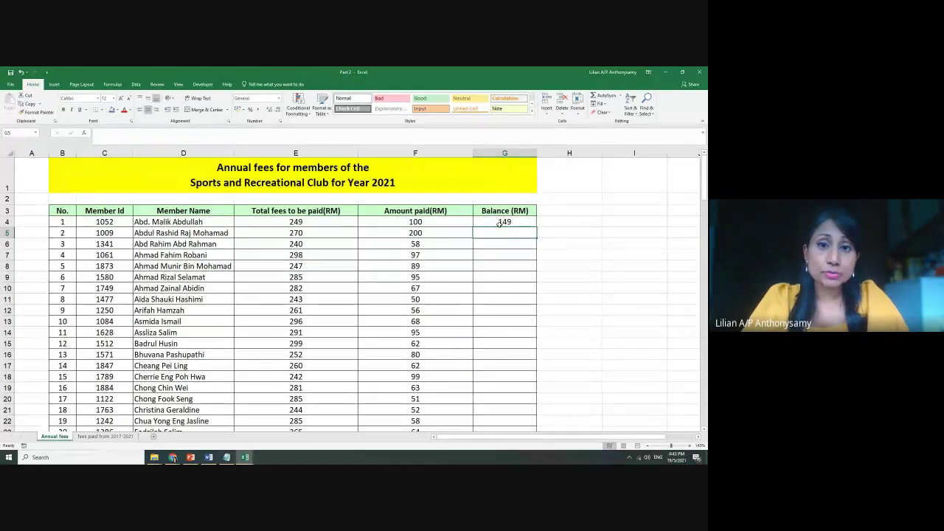
left_click(406, 244)
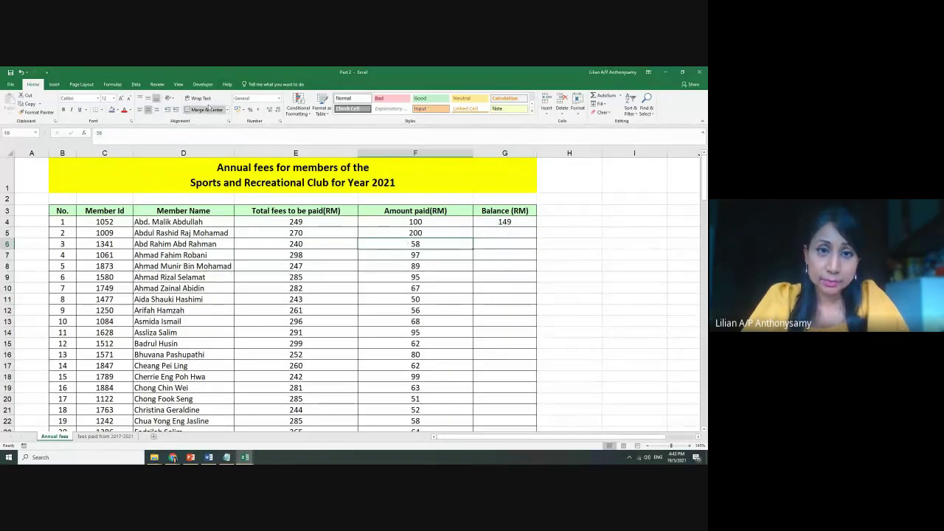
left_click(520, 221)
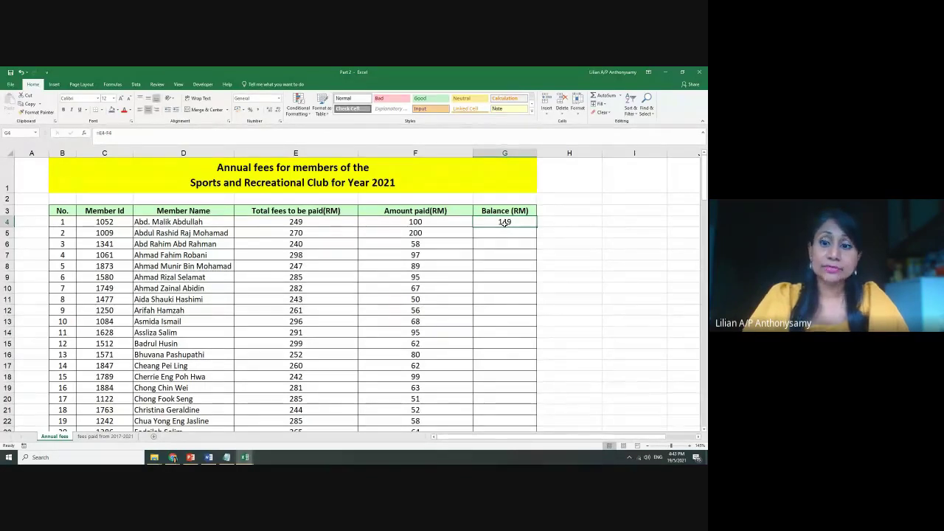
key("Delete")
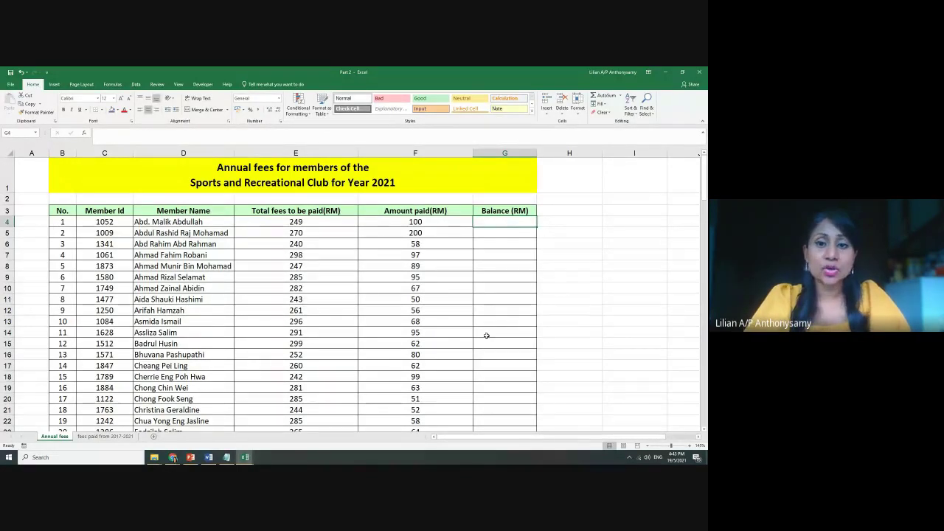
scroll(487, 339, "down", 20)
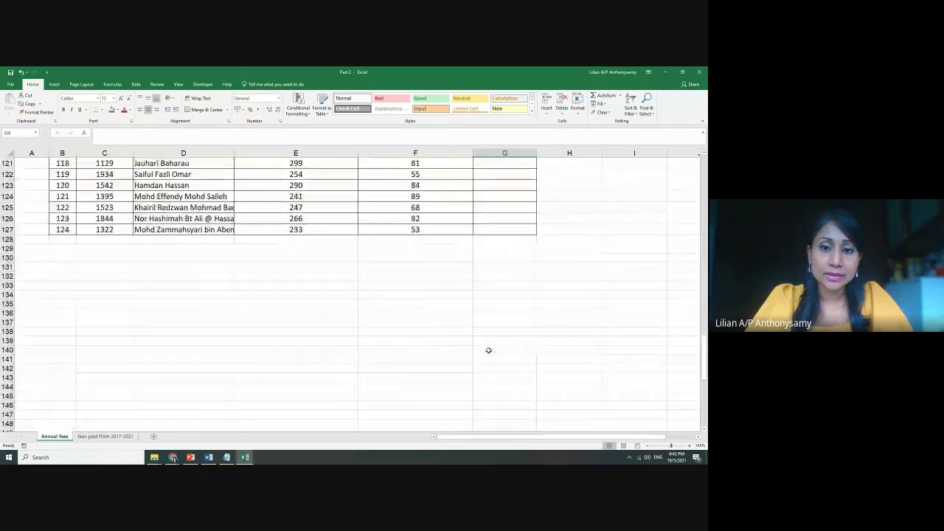
Convert the range B3:G127 into a table with headers
scroll(488, 350, "down", 6)
scroll(532, 290, "up", 8)
left_click_drag(529, 295, 62, 176)
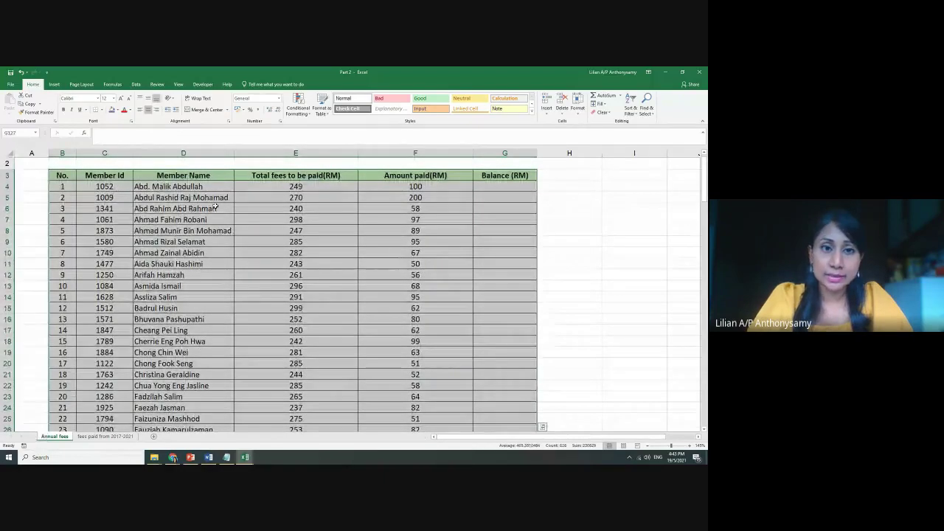
left_click(55, 85)
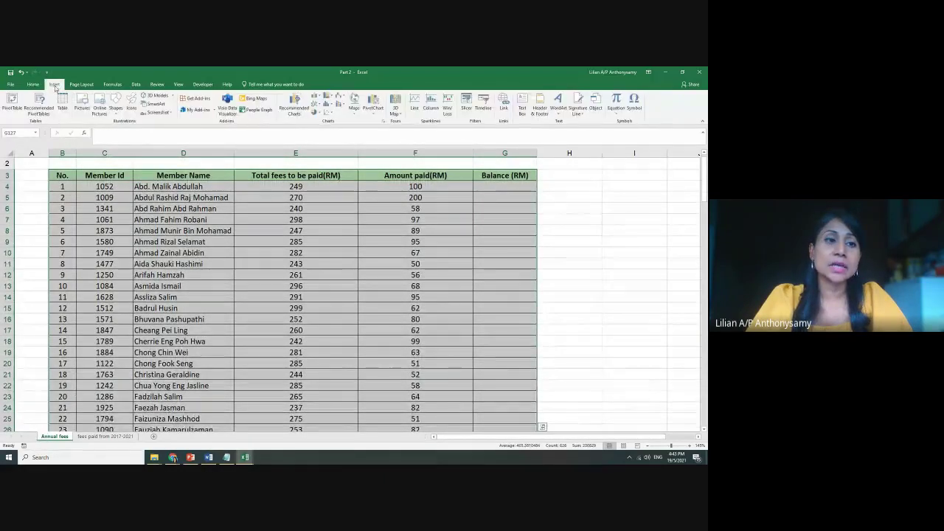
left_click(63, 103)
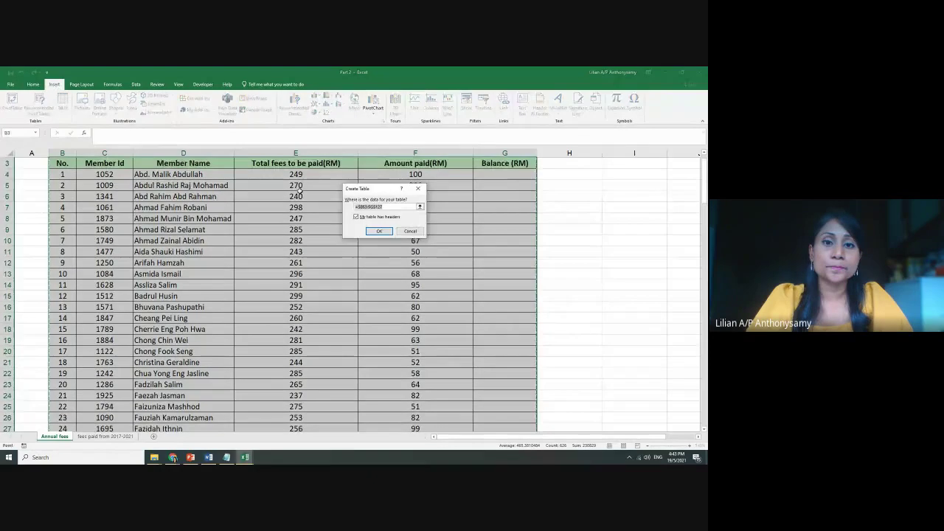
left_click(378, 231)
left_click(527, 294)
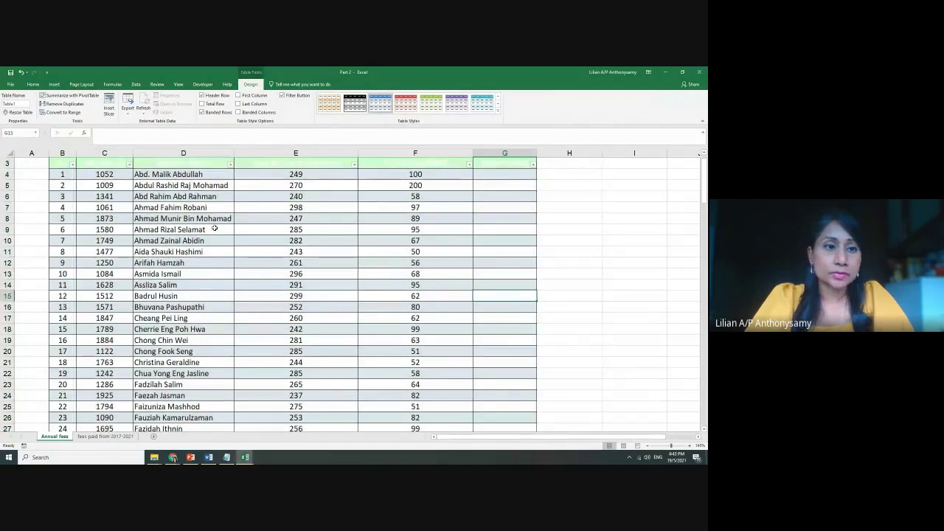
Make the table's header row text black
scroll(198, 230, "up", 1)
left_click_drag(59, 210, 509, 210)
left_click(33, 85)
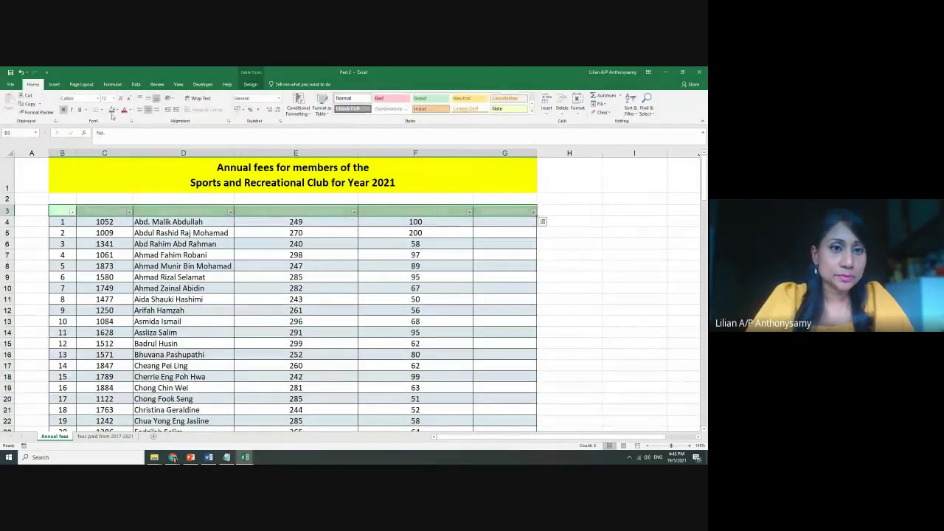
left_click(129, 110)
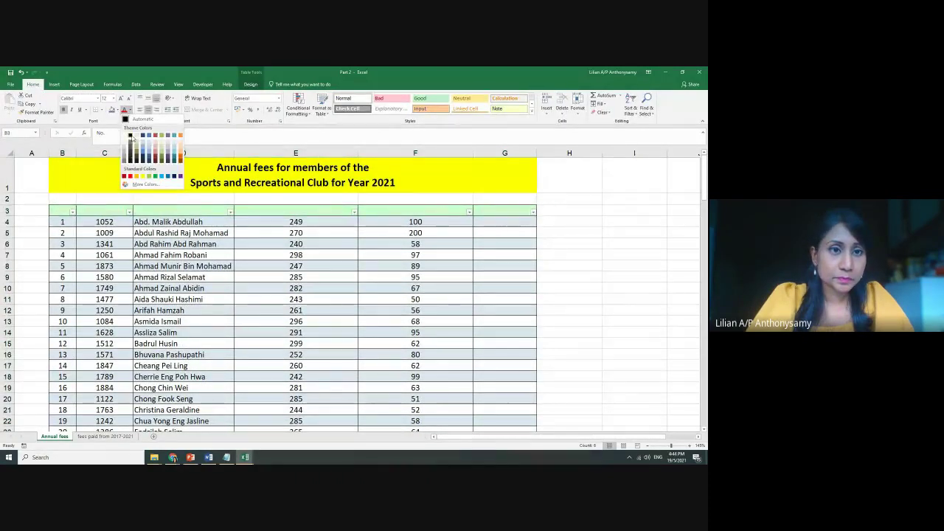
left_click(134, 135)
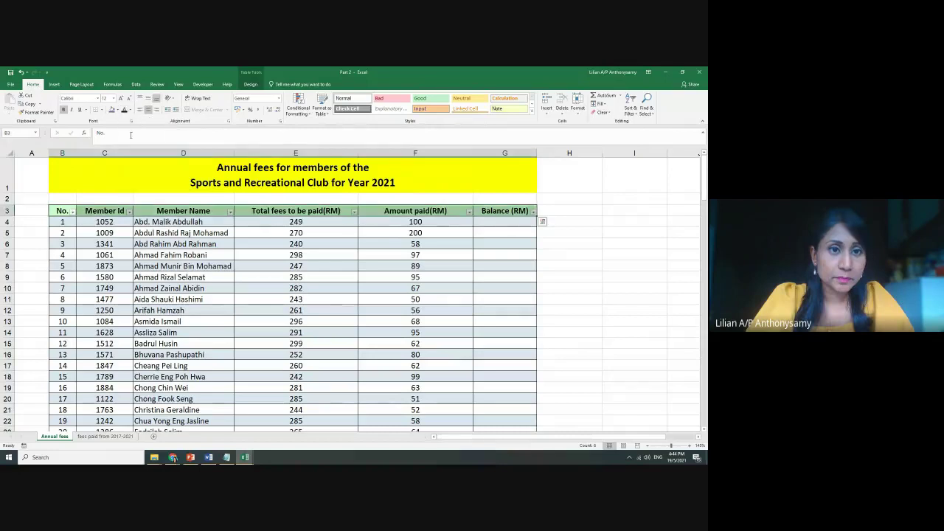
Enter Total fees minus Amount paid in G4 to fill the Balance (RM) column
left_click(515, 225)
type("=")
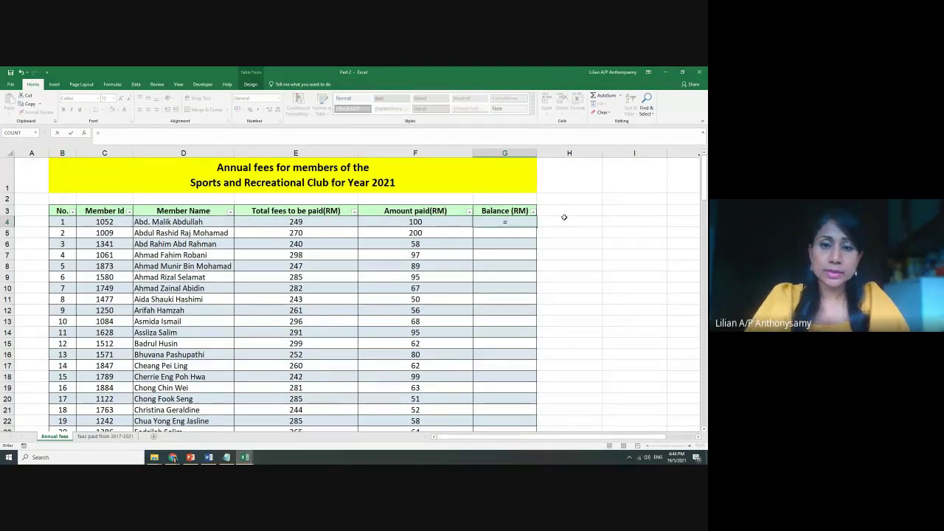
left_click(317, 221)
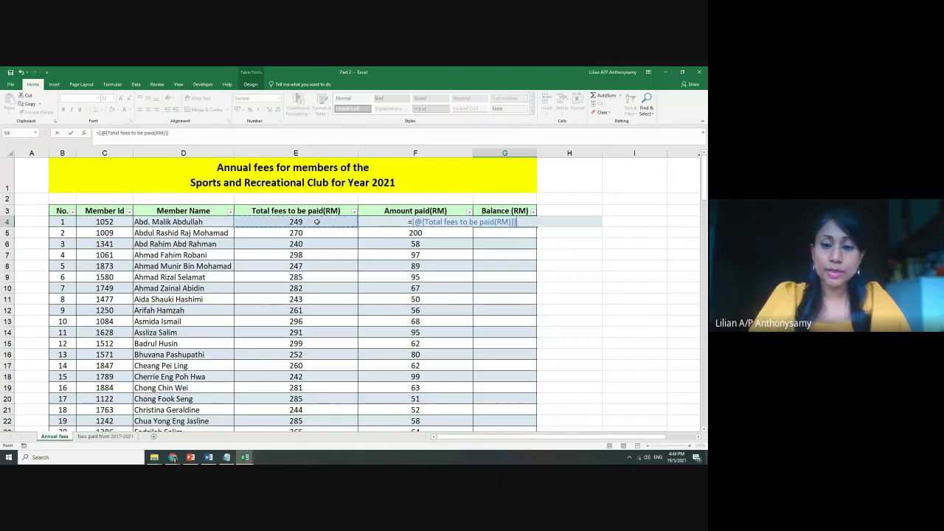
type("-")
left_click(387, 224)
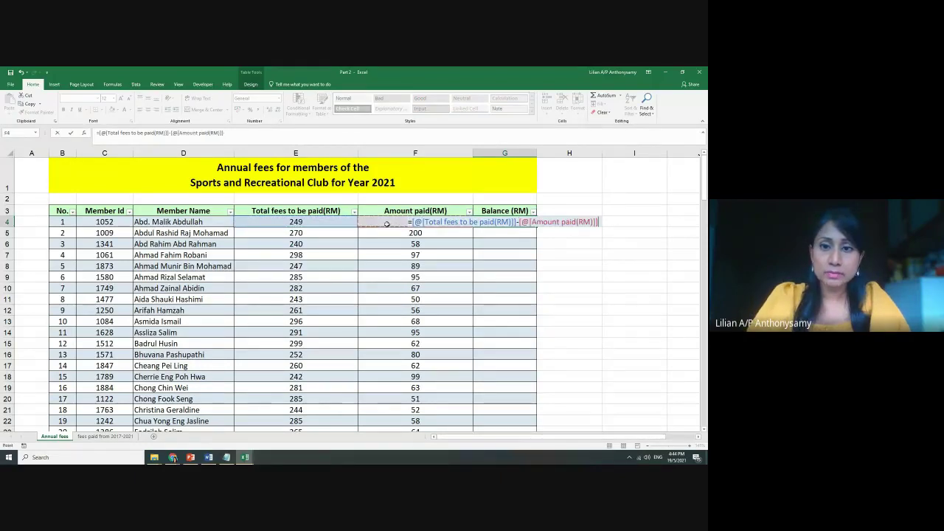
key("Return")
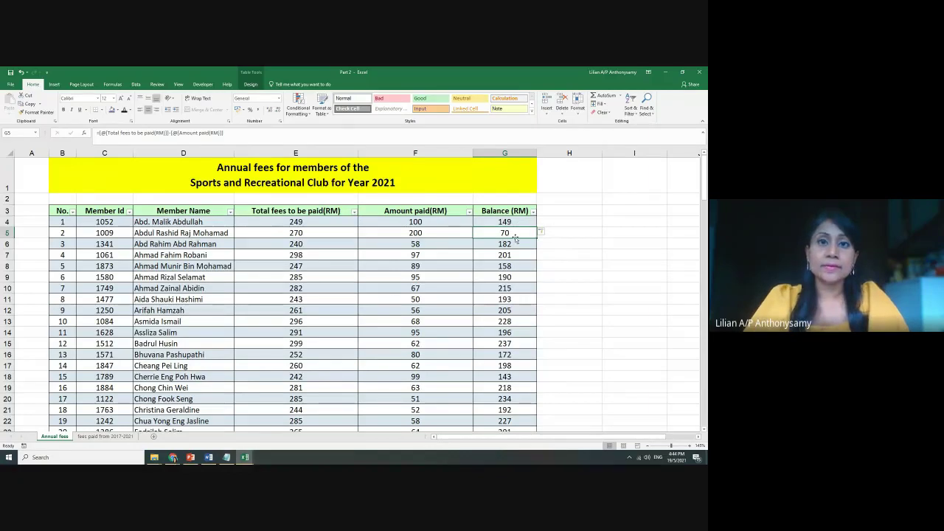
scroll(515, 238, "down", 6)
scroll(510, 242, "up", 6)
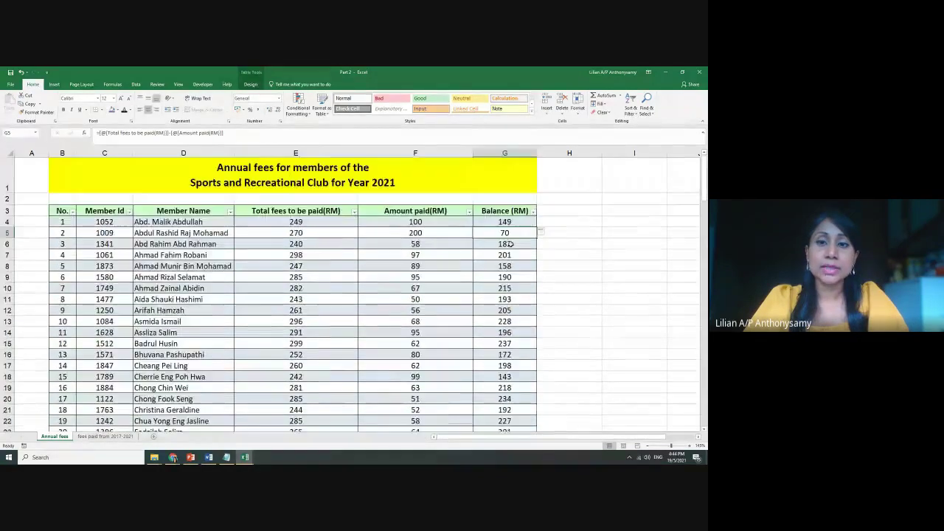
scroll(509, 244, "down", 18)
scroll(509, 247, "up", 10)
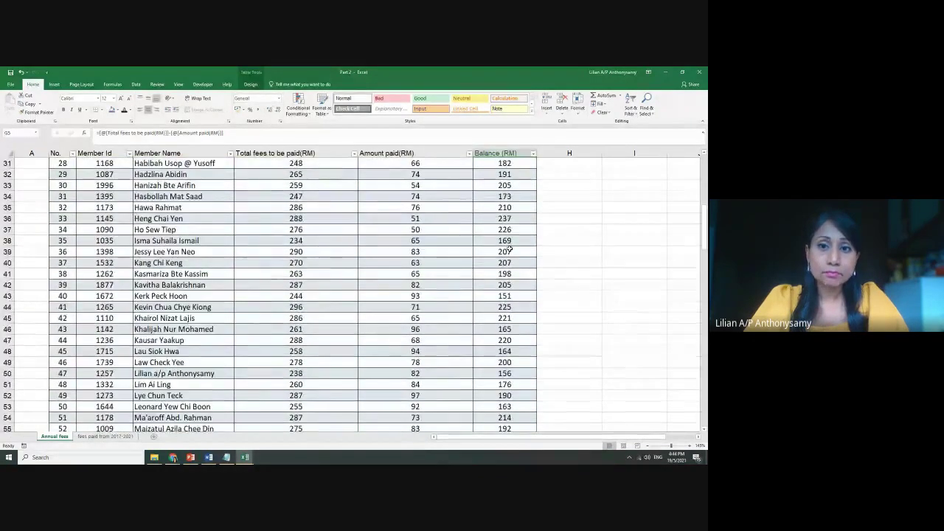
scroll(509, 221, "up", 10)
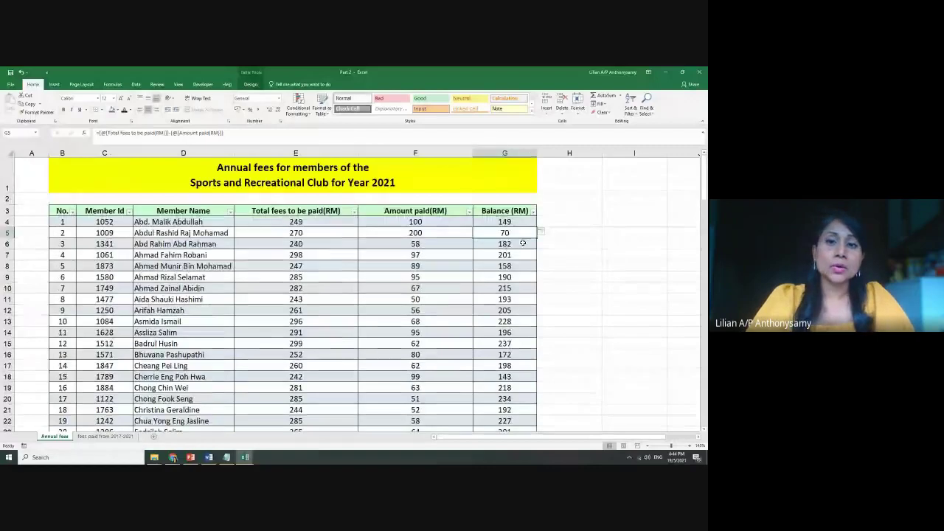
On the fees paid from 2017-2021 sheet, select the 2017–2020 figures and cell I3
left_click(103, 437)
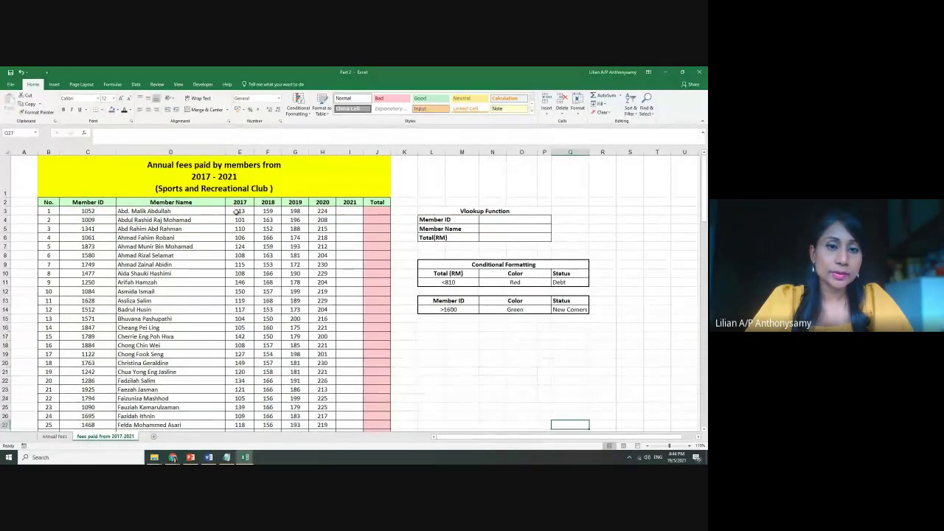
left_click_drag(238, 212, 327, 328)
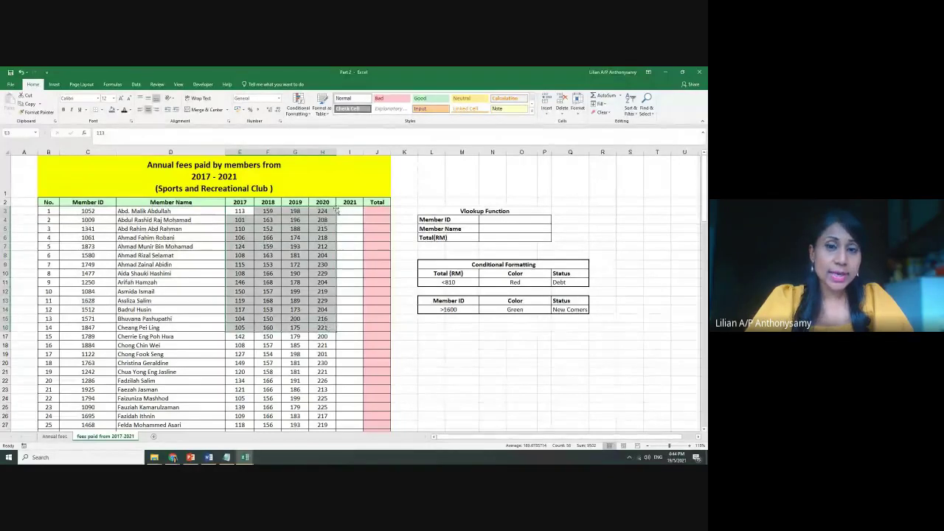
left_click(351, 211)
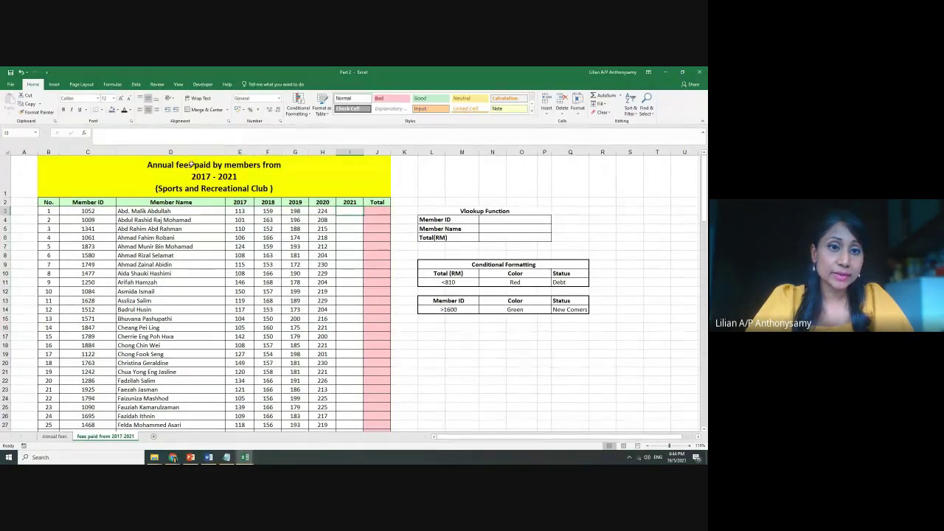
left_click(54, 436)
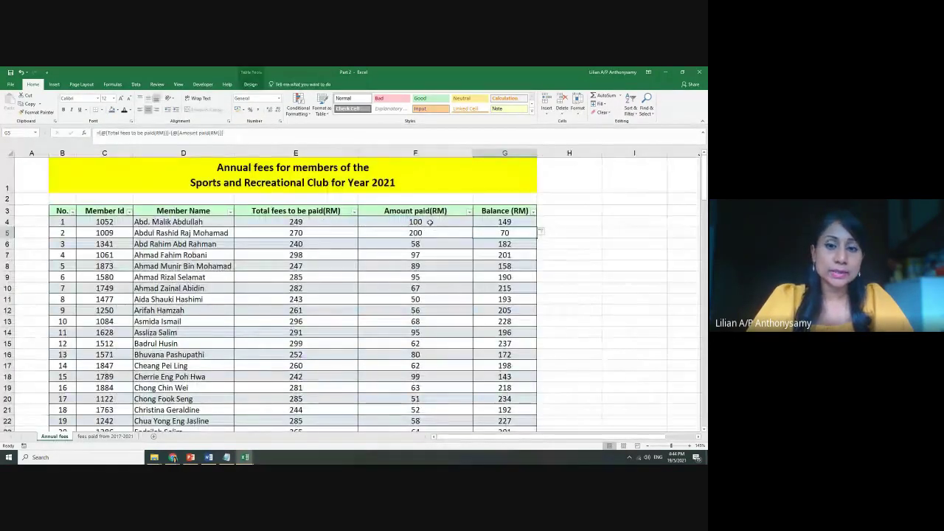
Copy the Amount paid values from F4 down and Paste Link them starting at I3 on the 2017–2021 sheet
left_click_drag(430, 222, 422, 406)
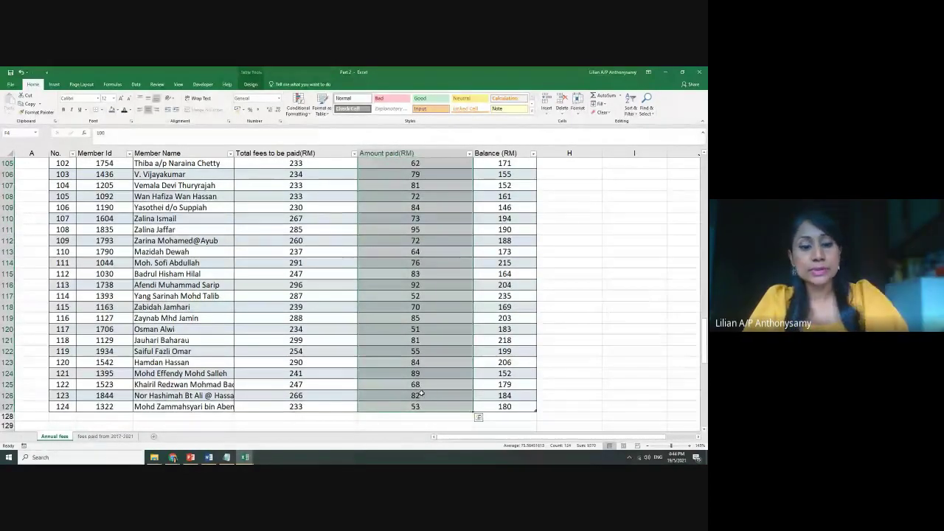
key("ctrl+c")
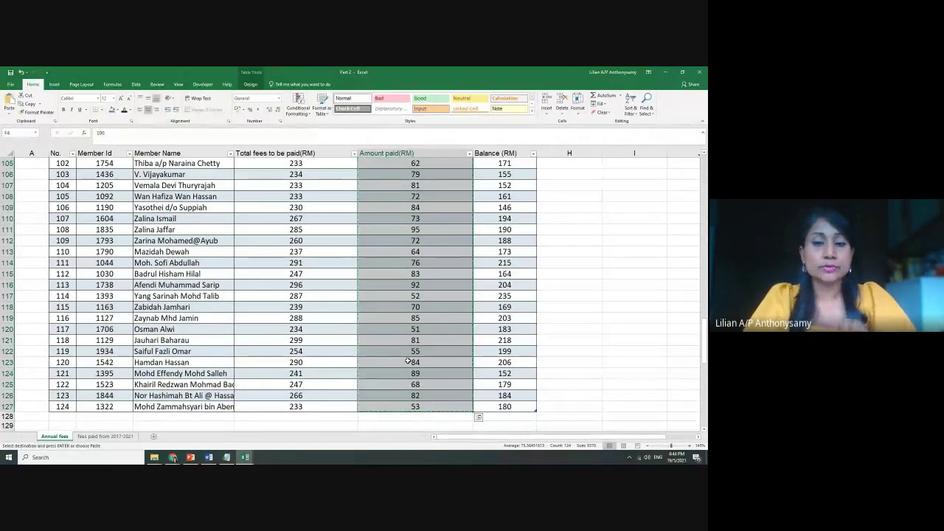
left_click(105, 436)
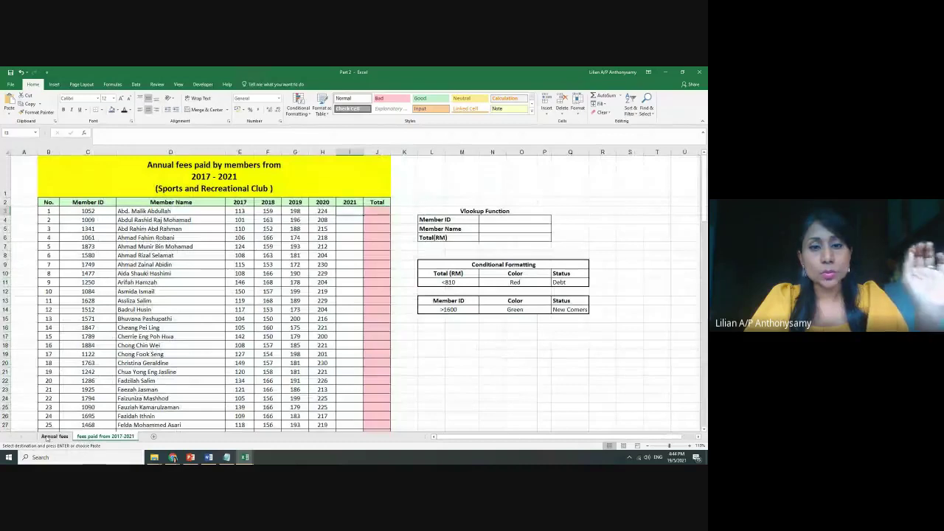
left_click(96, 436)
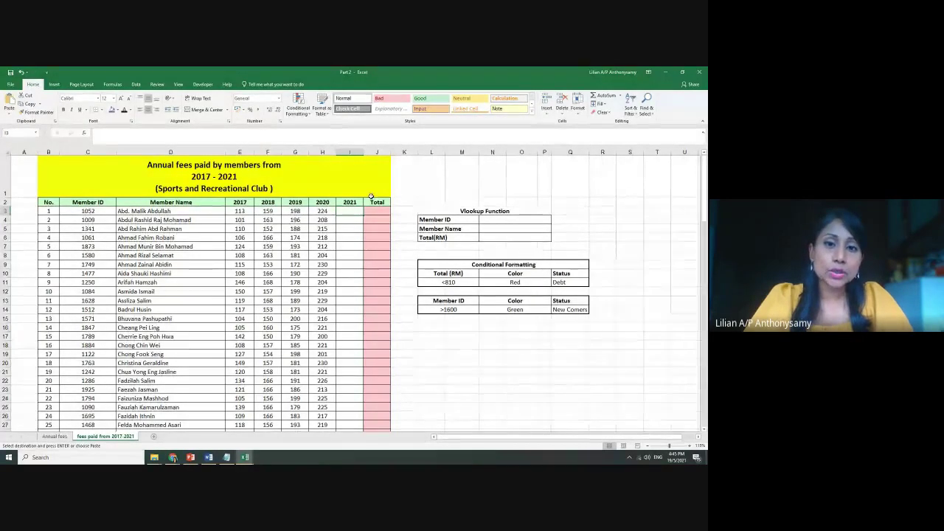
right_click(346, 214)
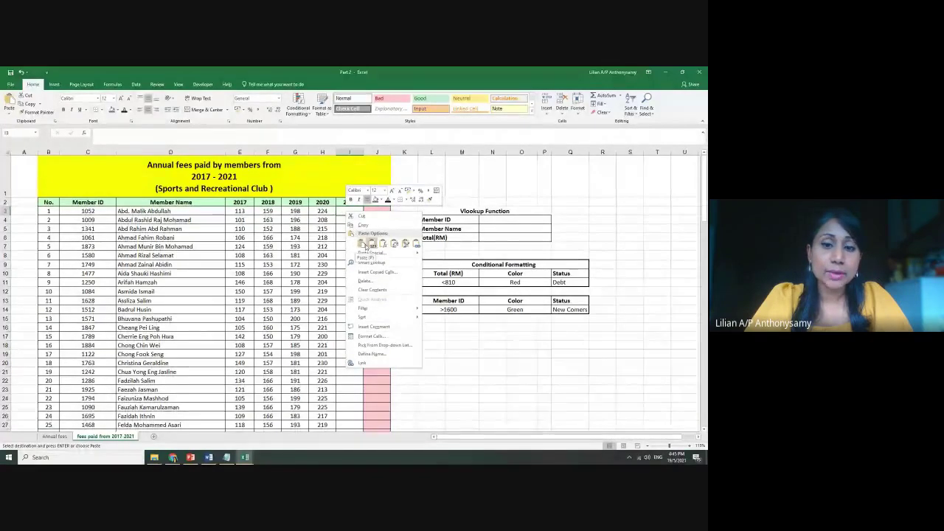
left_click(417, 244)
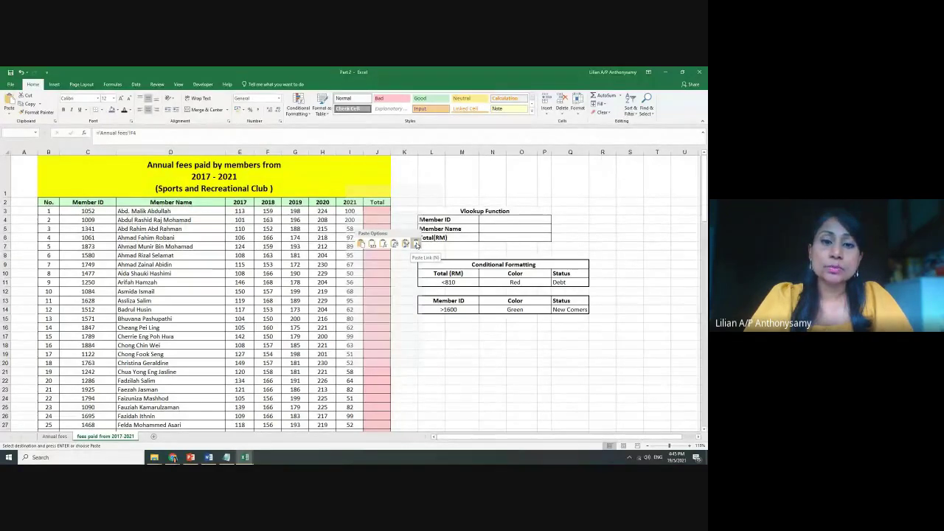
left_click(417, 244)
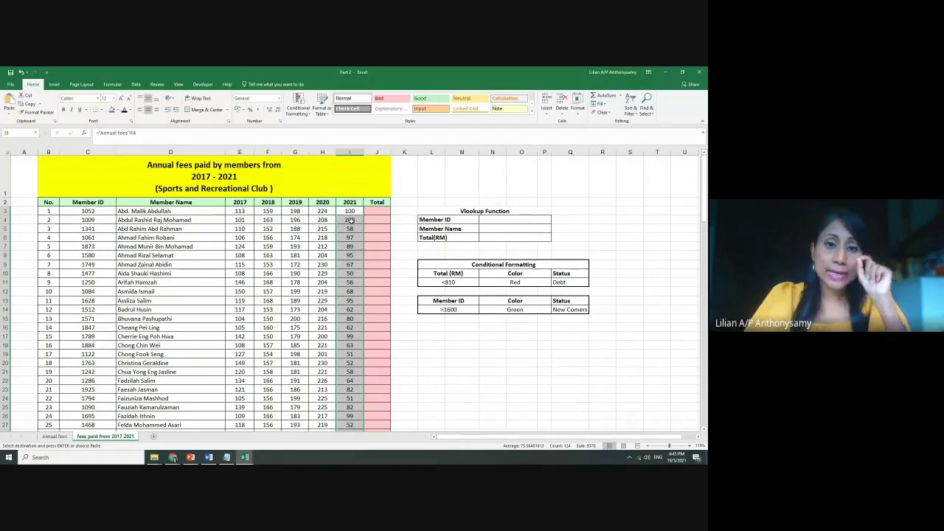
left_click(349, 220)
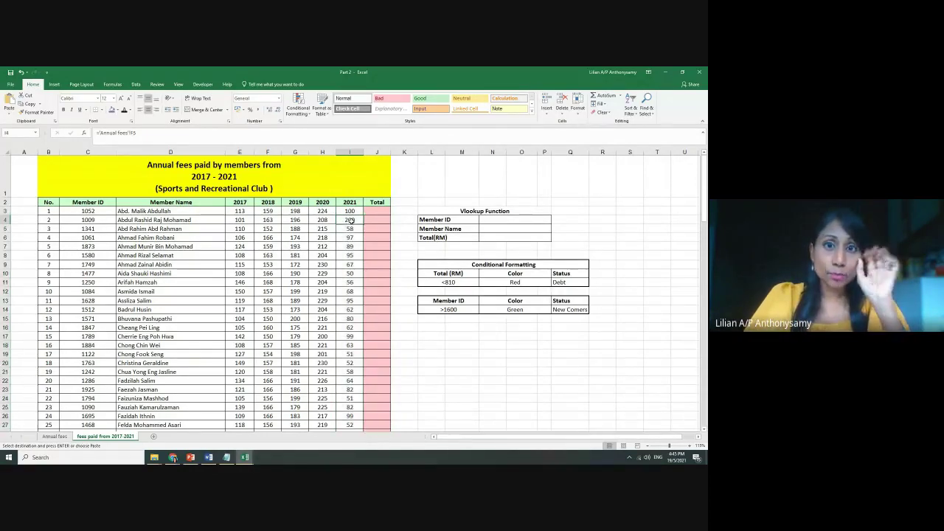
left_click(54, 436)
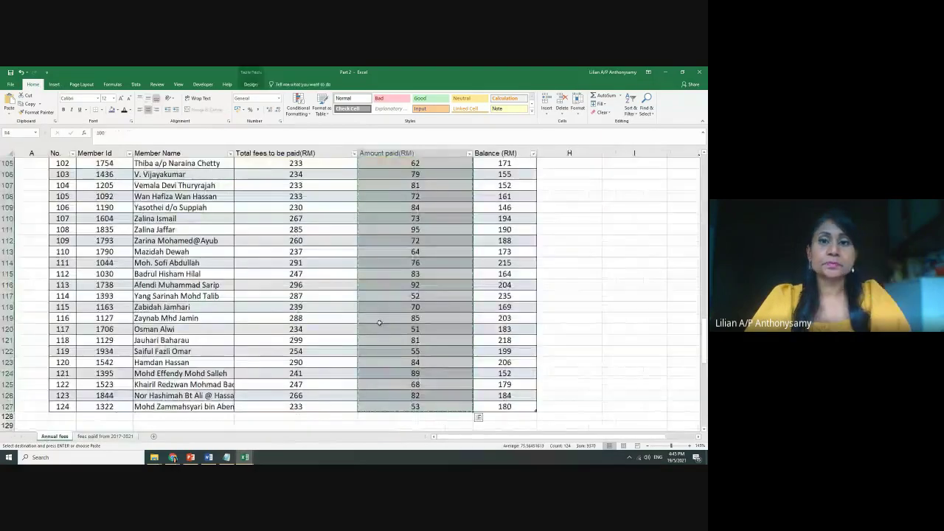
Change the first member's Amount paid in F4 to 200 and check the linked 2021 cell I3
left_click(561, 319)
scroll(560, 320, "up", 16)
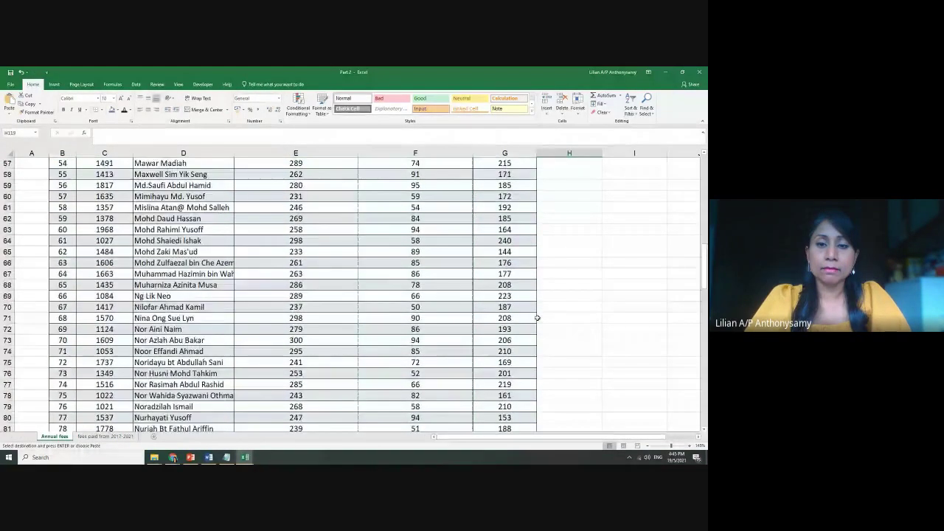
scroll(537, 318, "up", 8)
scroll(517, 316, "up", 11)
left_click(459, 311)
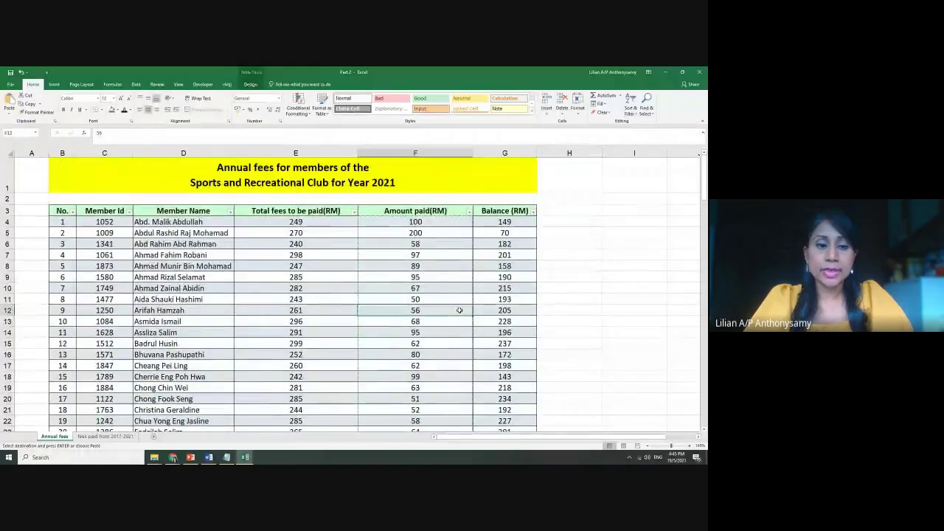
key("Escape")
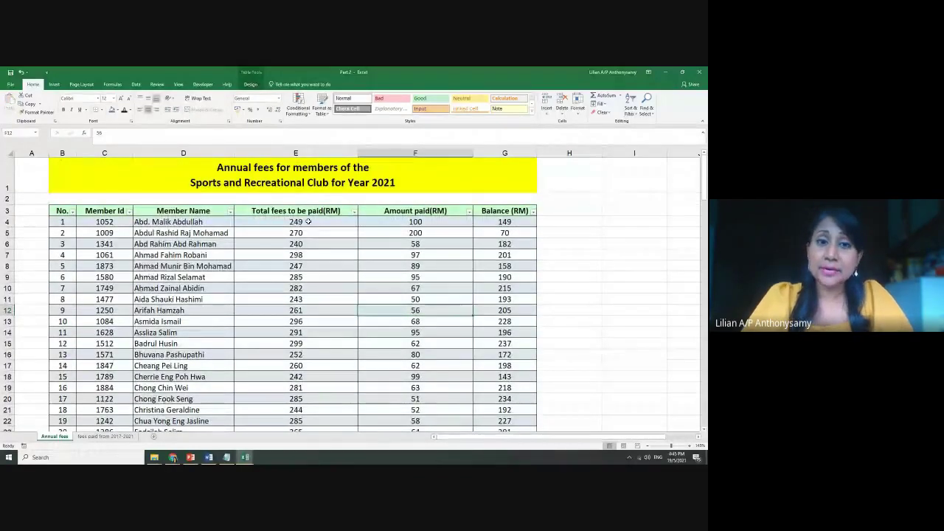
left_click(416, 222)
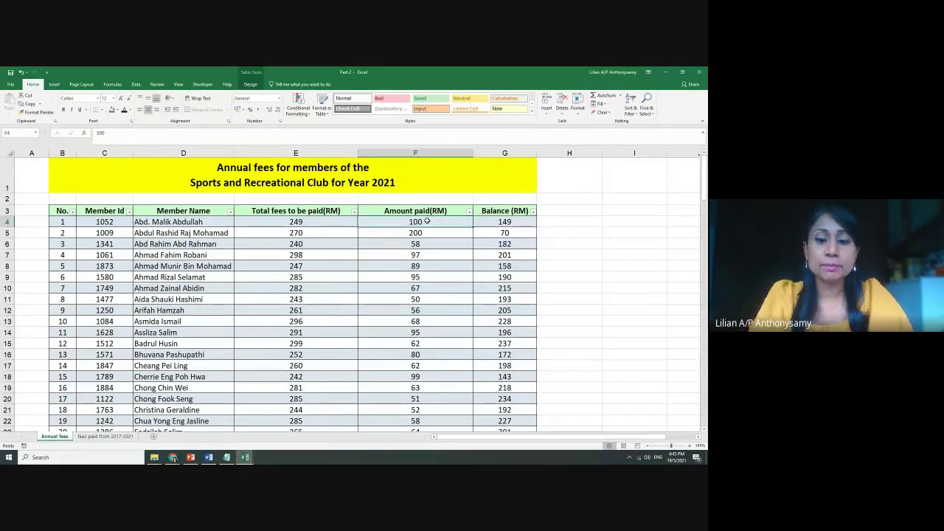
type("200")
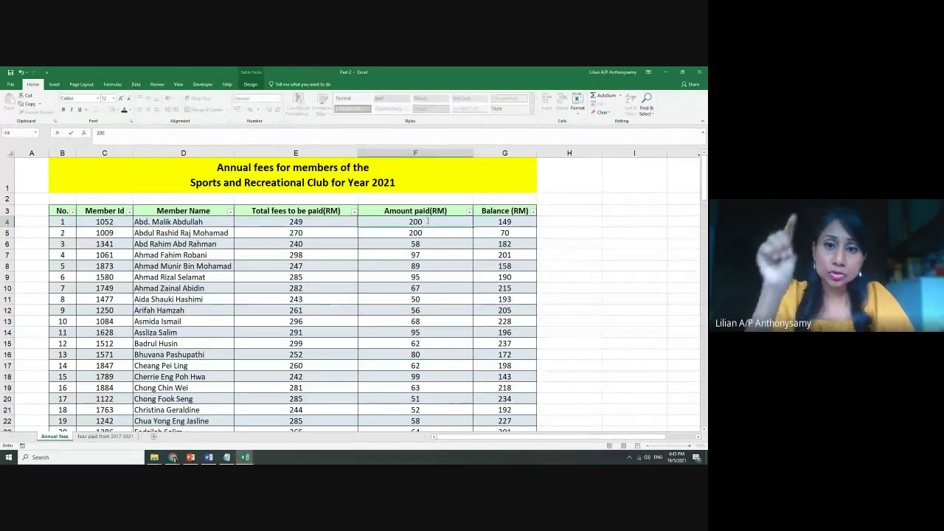
key("Return")
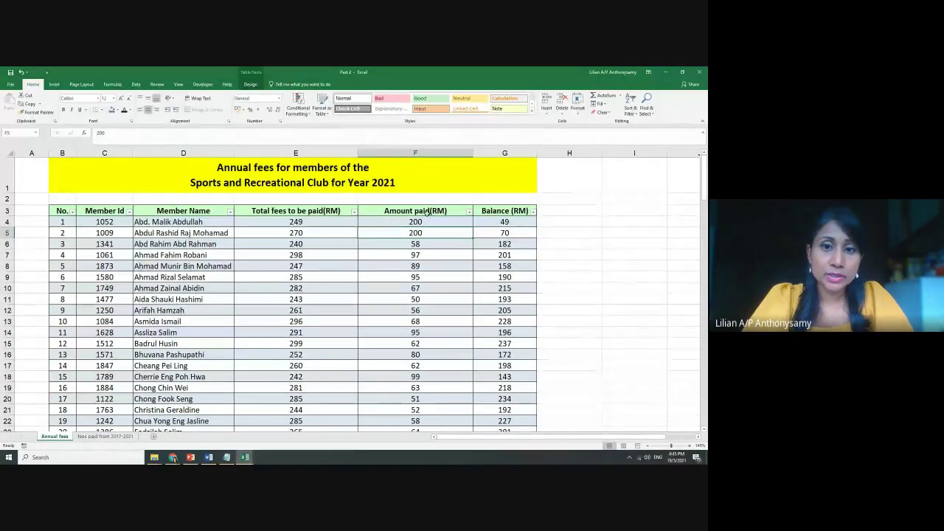
left_click(106, 436)
left_click(352, 211)
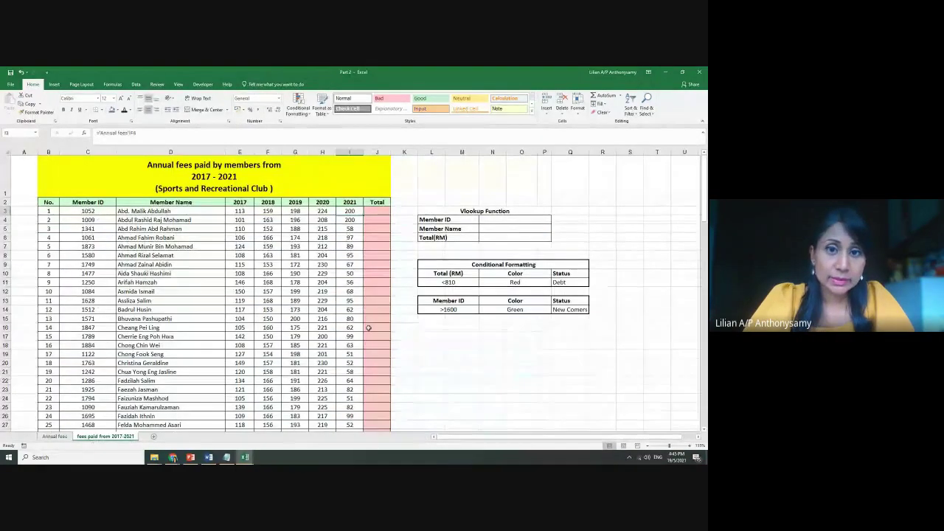
AutoSum the 2017–2021 fees in J3 (894) and fill the formula down the Total column
scroll(406, 342, "up", 2)
scroll(406, 343, "up", 2)
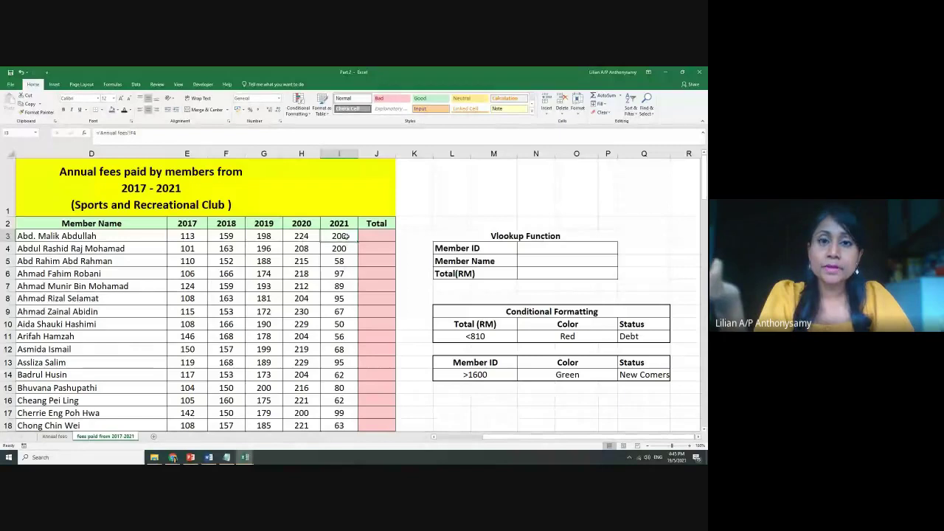
left_click(377, 235)
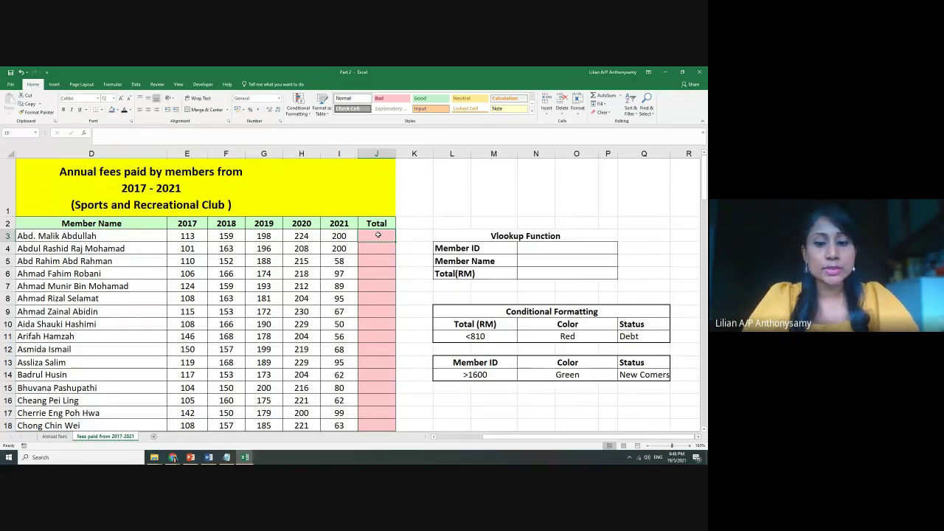
key("alt+equal")
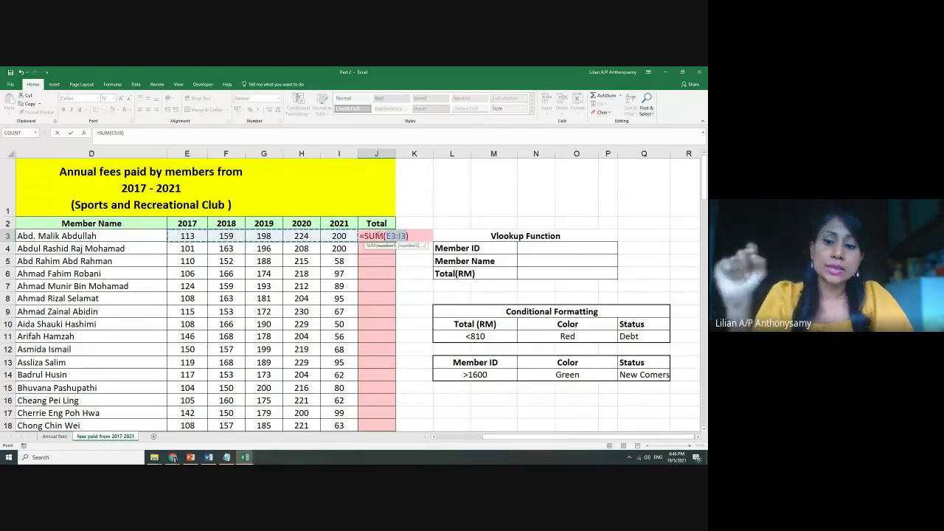
key("Return")
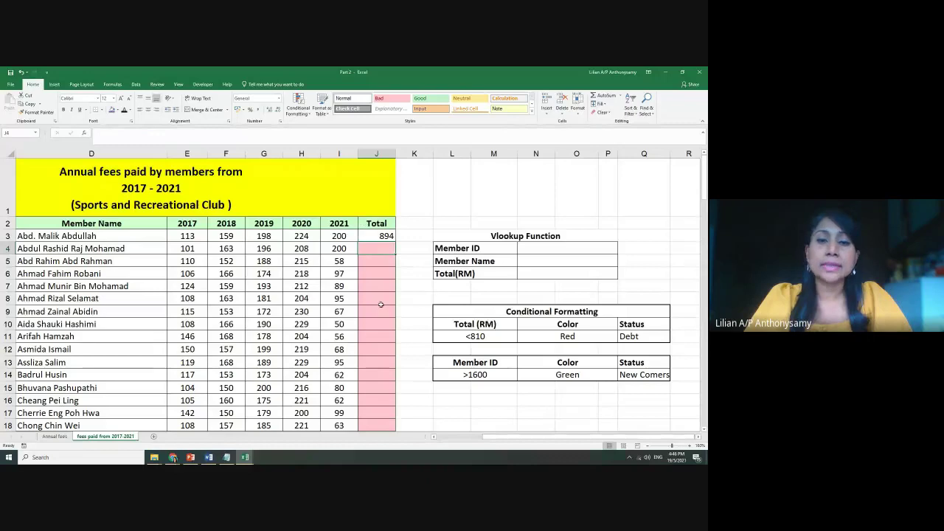
left_click(383, 235)
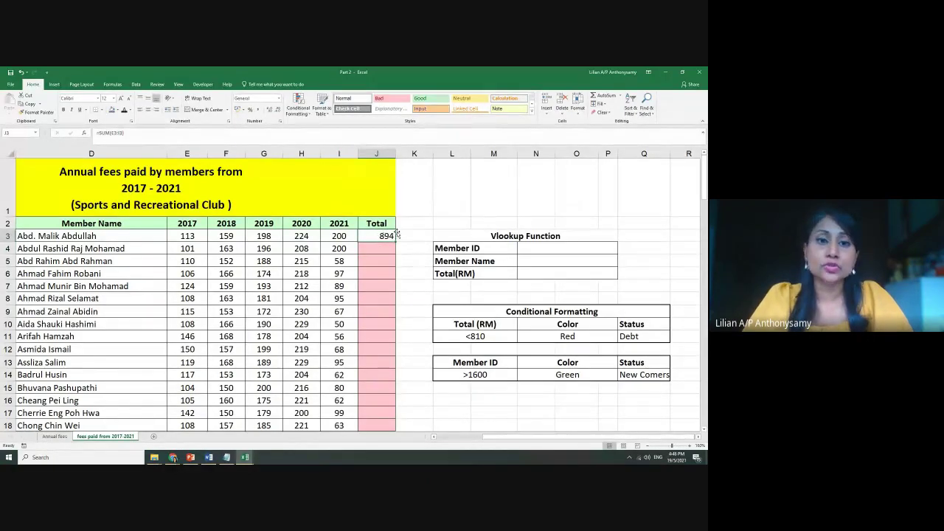
double_click(397, 242)
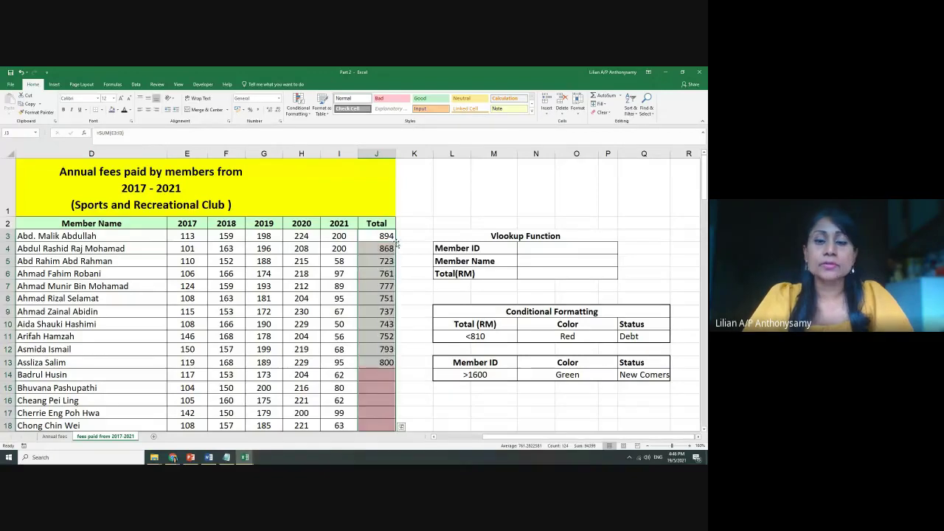
Check the total formula in J6 and select the whole Total column
scroll(402, 318, "down", 10)
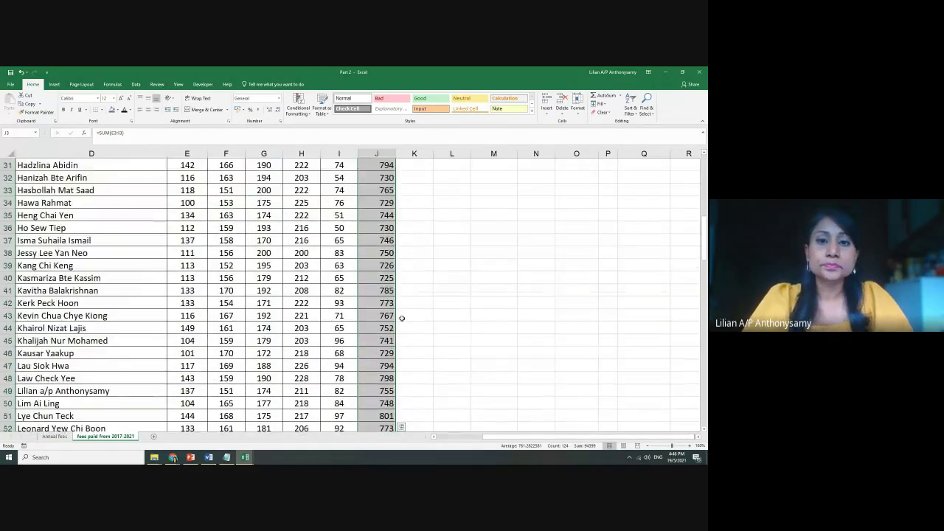
scroll(403, 318, "up", 10)
left_click(386, 273)
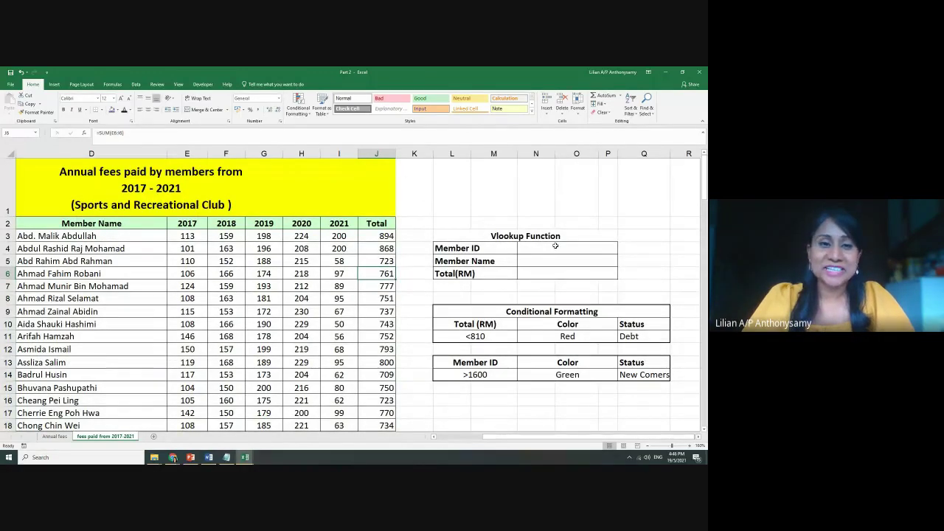
left_click(376, 153)
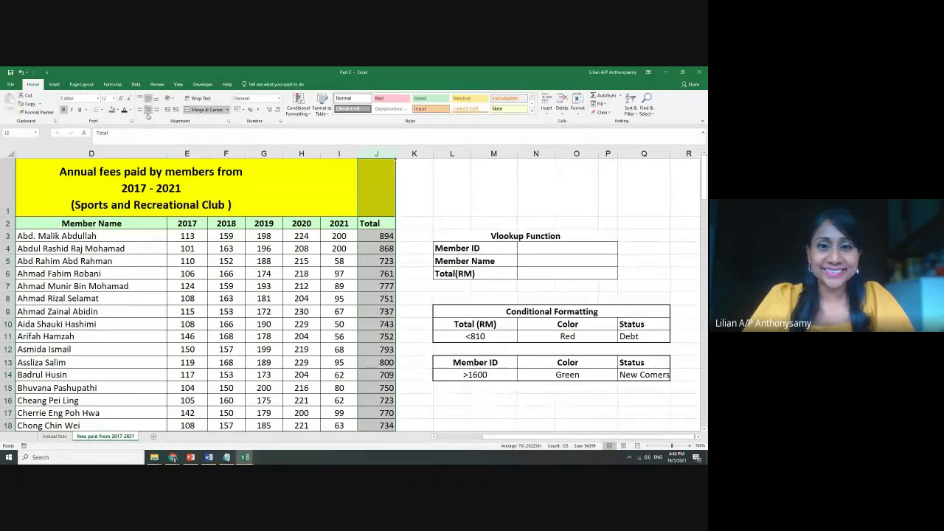
Centre the Total column, then dismiss the Find and Replace dialog
left_click(148, 110)
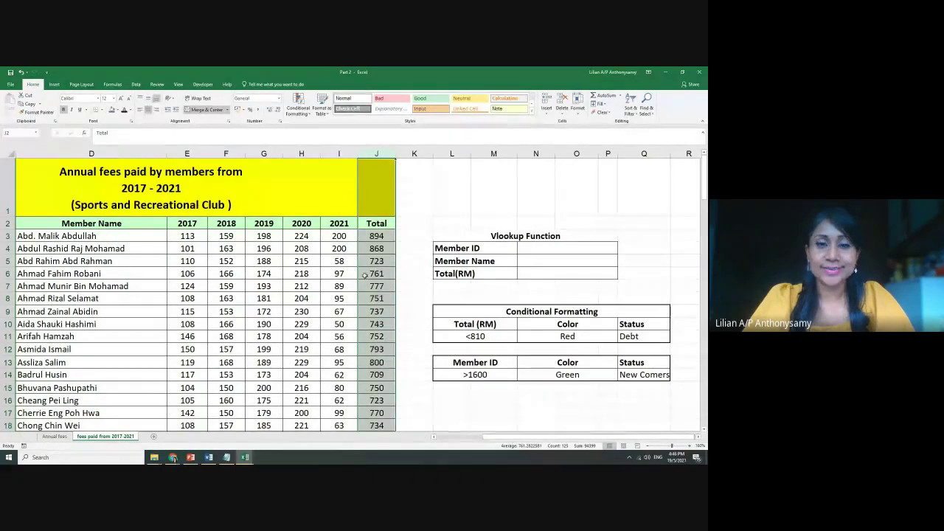
left_click(536, 251)
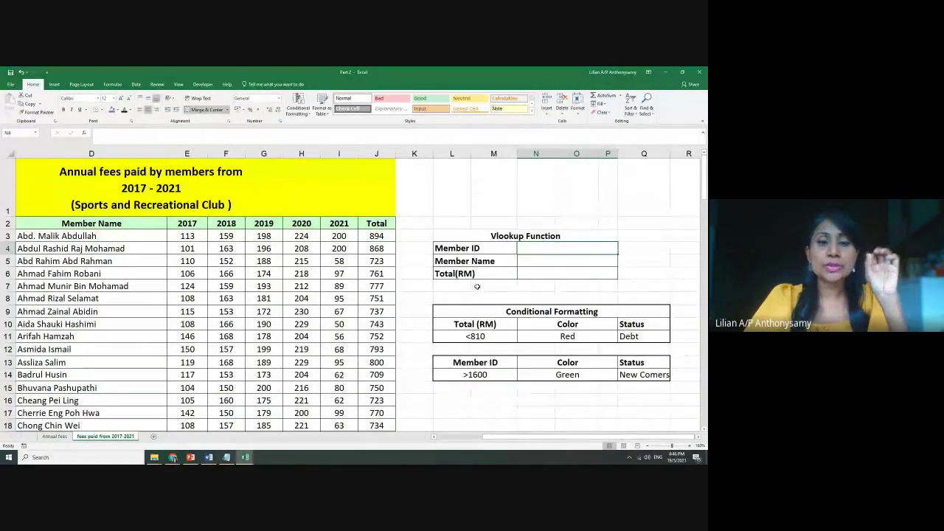
left_click_drag(521, 437, 442, 436)
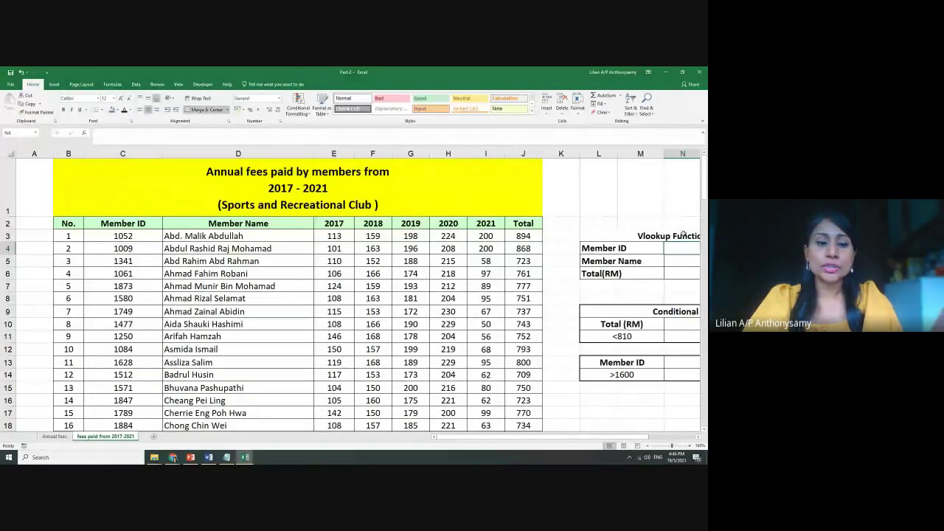
key("ctrl+f")
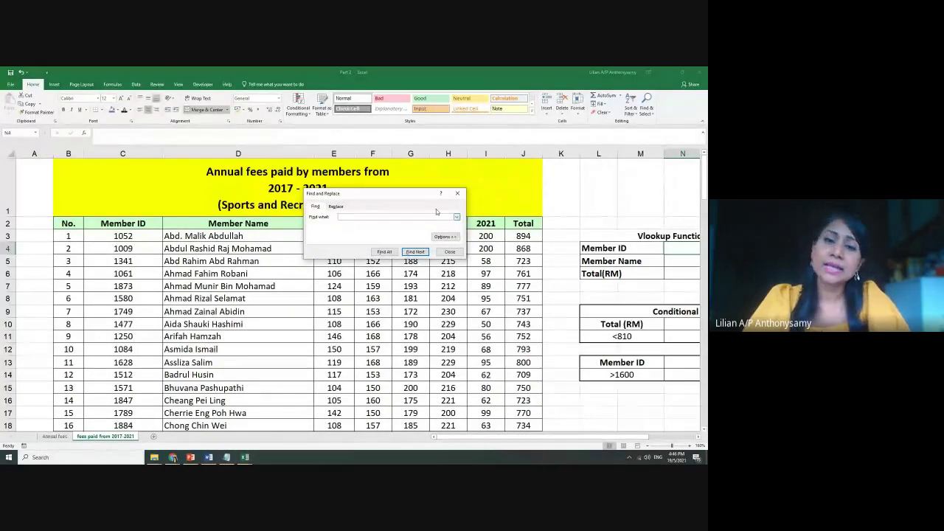
left_click(457, 193)
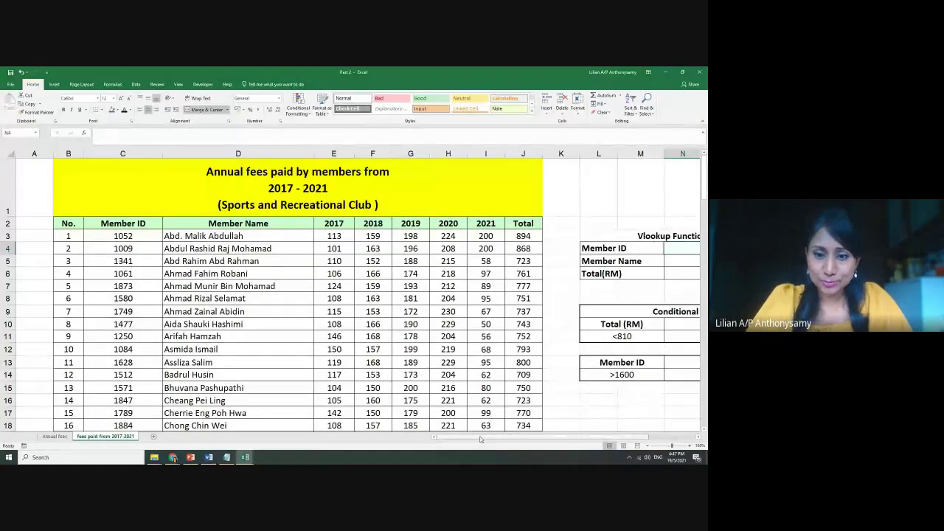
Scroll right to show the full Vlookup panel and select the Member Name cell N5
left_click_drag(481, 439, 529, 436)
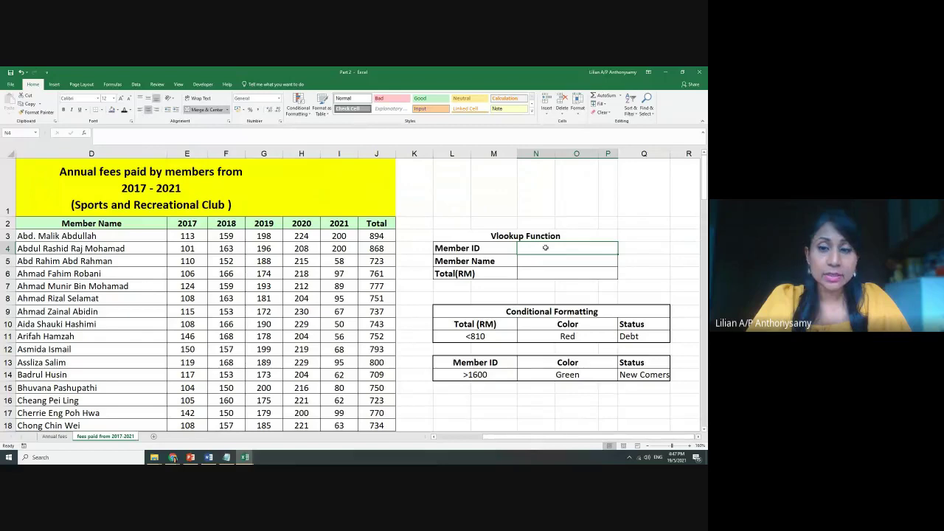
left_click(553, 259)
left_click(531, 271)
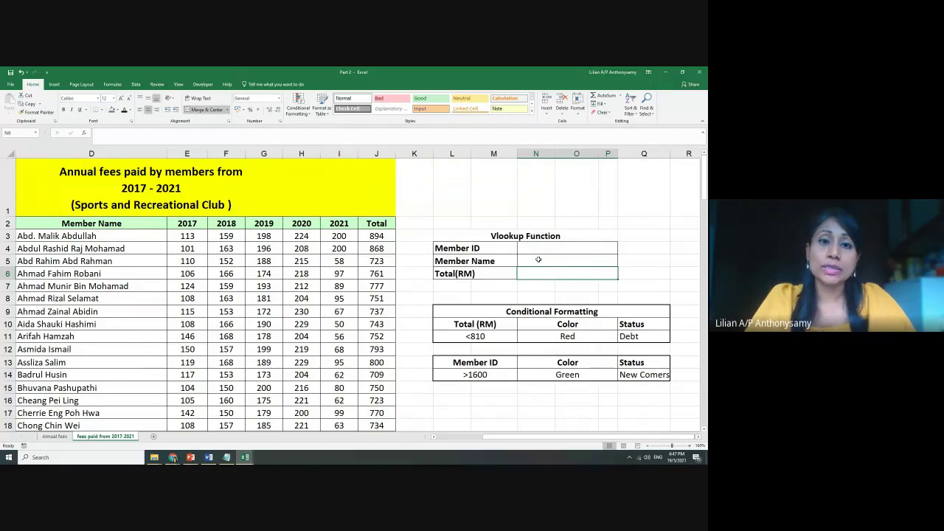
scroll(454, 298, "down", 7)
scroll(447, 304, "up", 7)
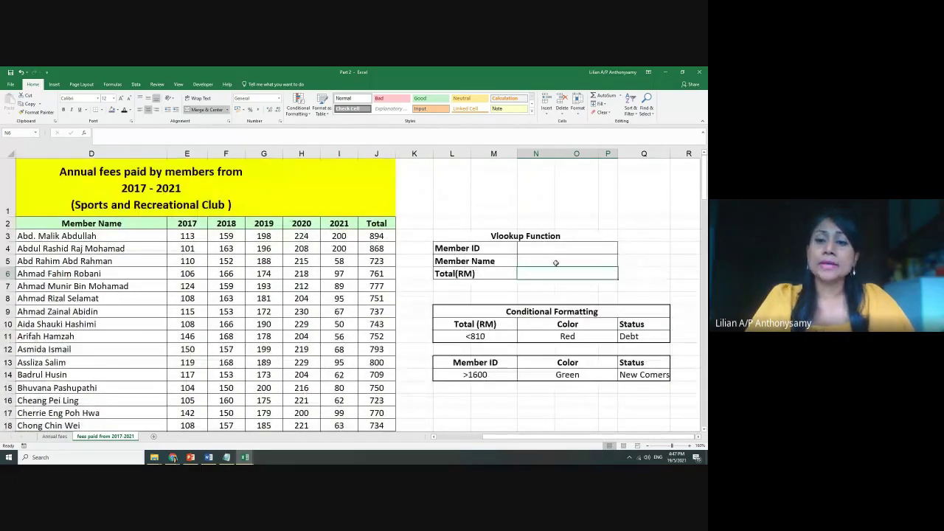
scroll(565, 306, "down", 1)
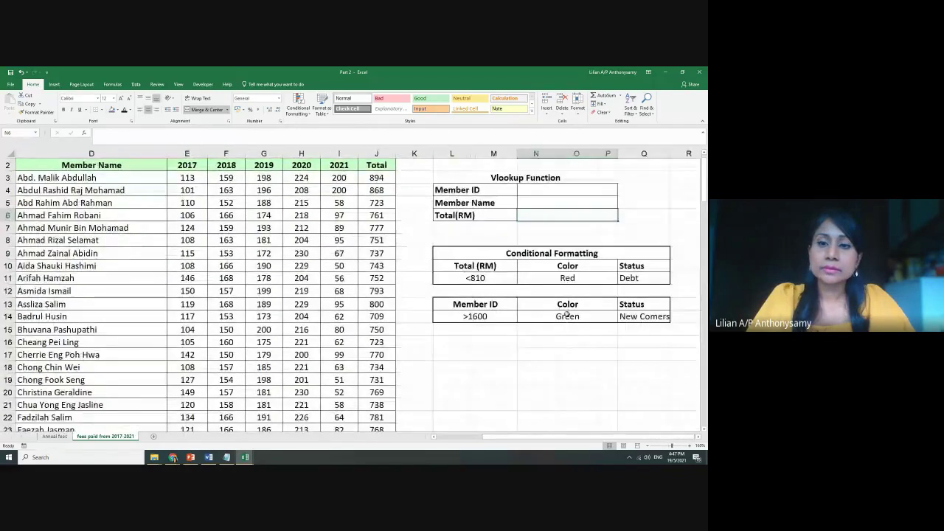
left_click(539, 201)
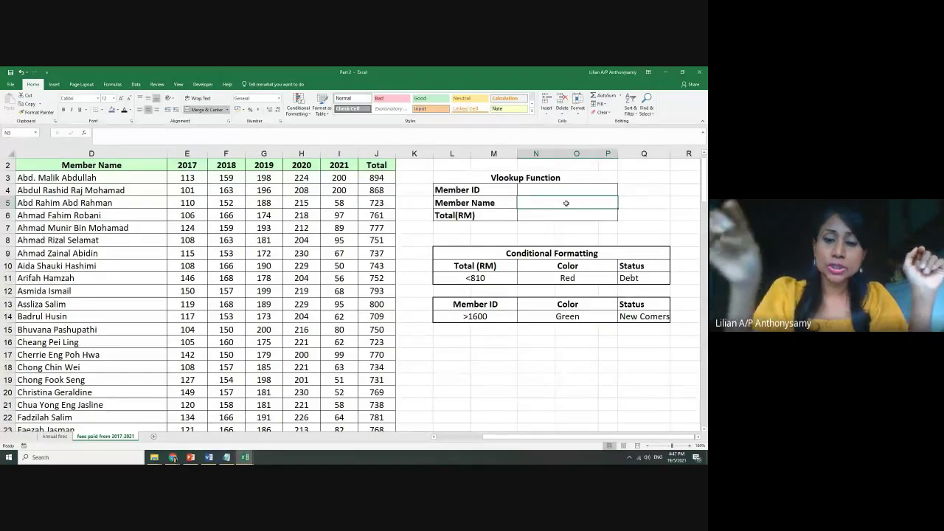
In N5 start =VLOOKUP(N4,C3:J126, to look up the Member Name
type("=")
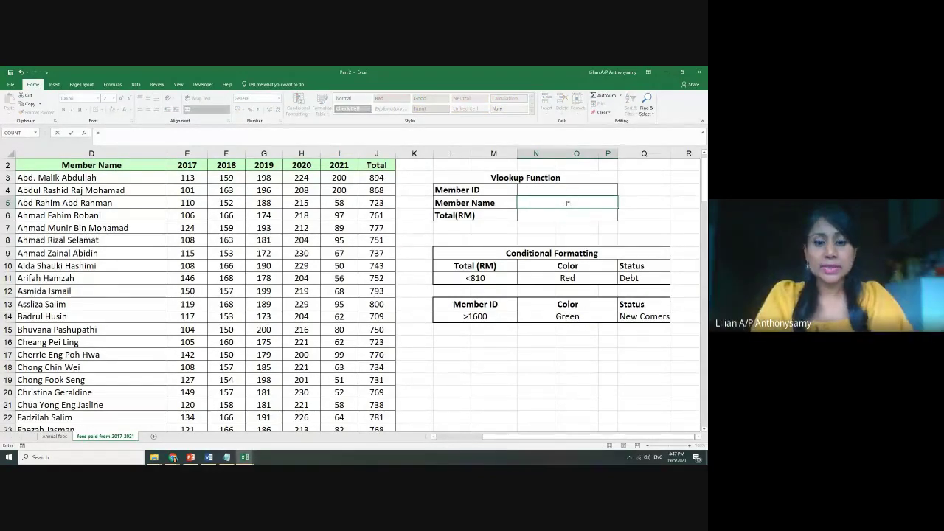
type("vlo")
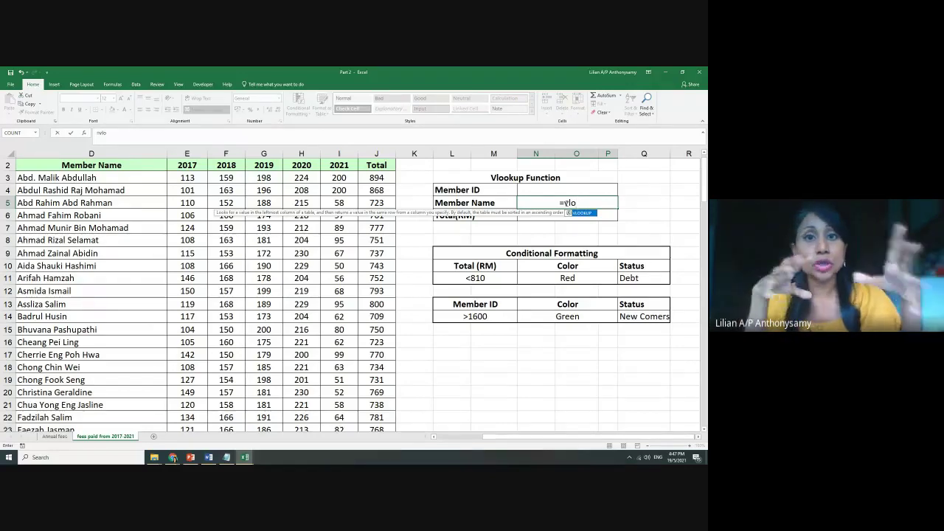
key("Tab")
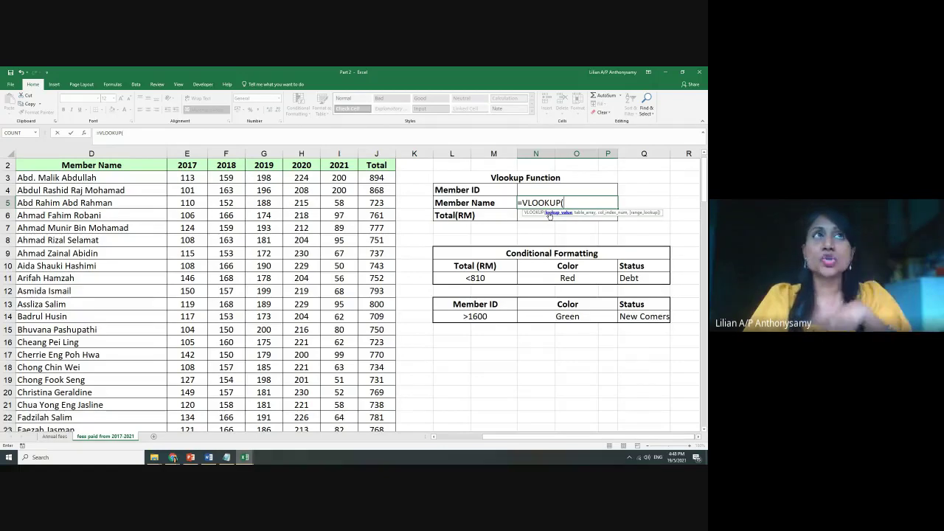
left_click(535, 189)
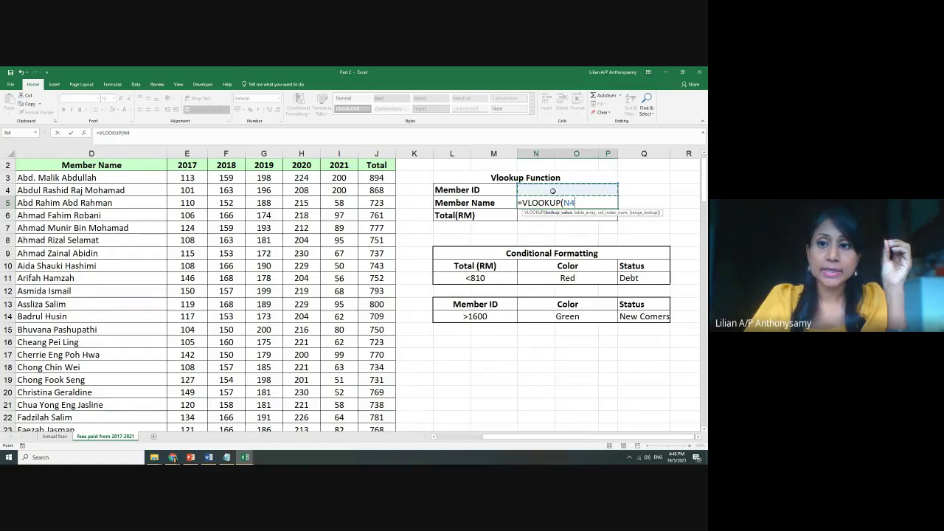
type(",")
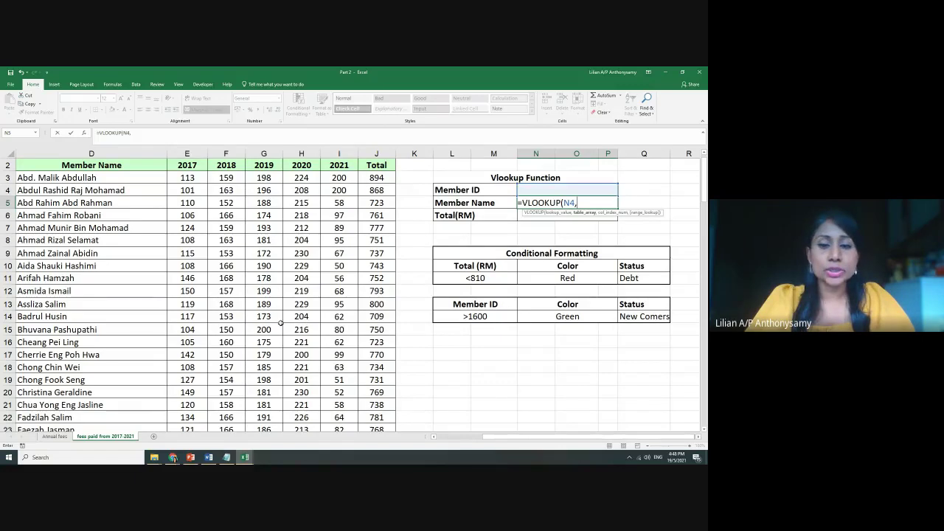
scroll(280, 322, "down", 2)
scroll(280, 323, "down", 20)
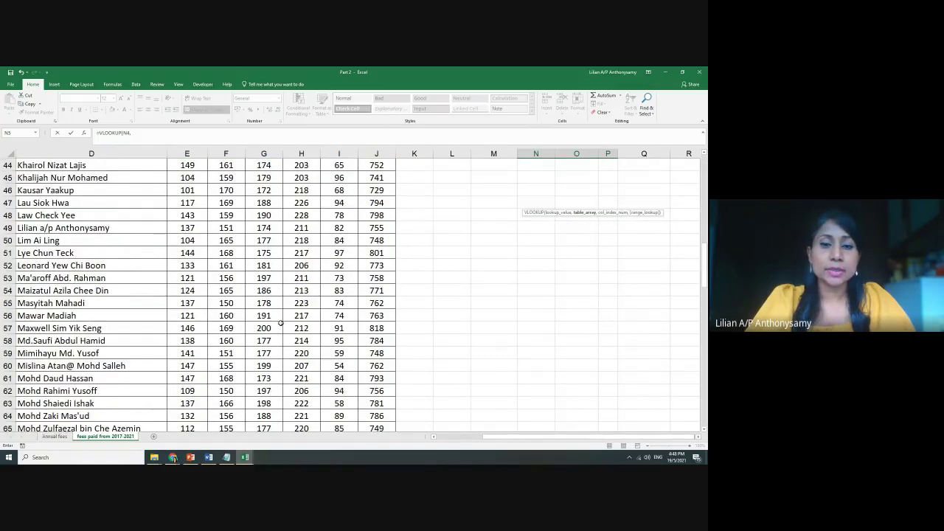
scroll(302, 328, "up", 1)
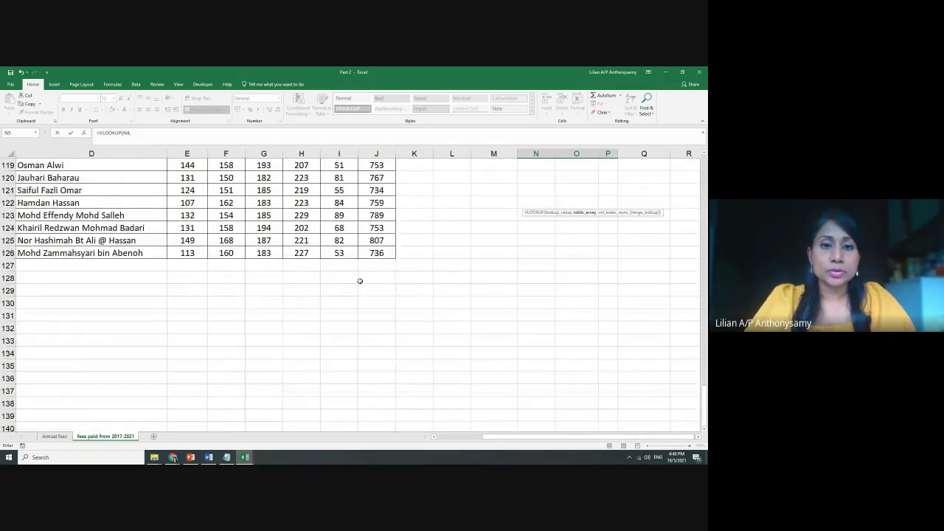
left_click_drag(385, 254, 128, 234)
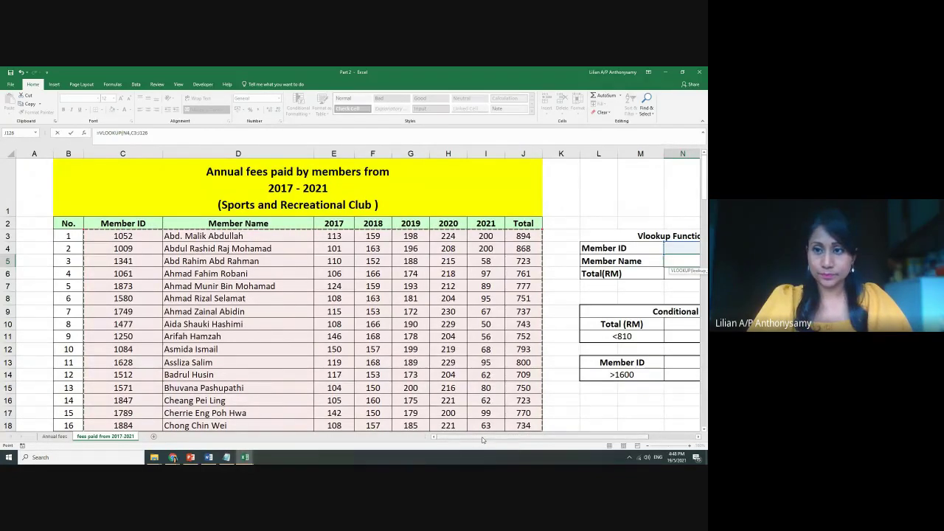
Extend the N5 formula to =VLOOKUP(N4,C3:J126,2,false) for column 2 exact match
scroll(502, 424, "right", 3)
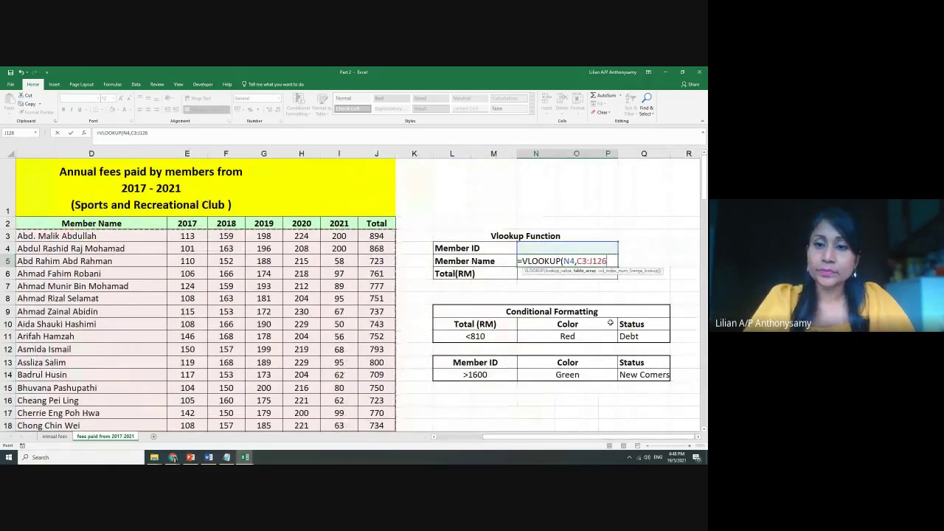
type(",")
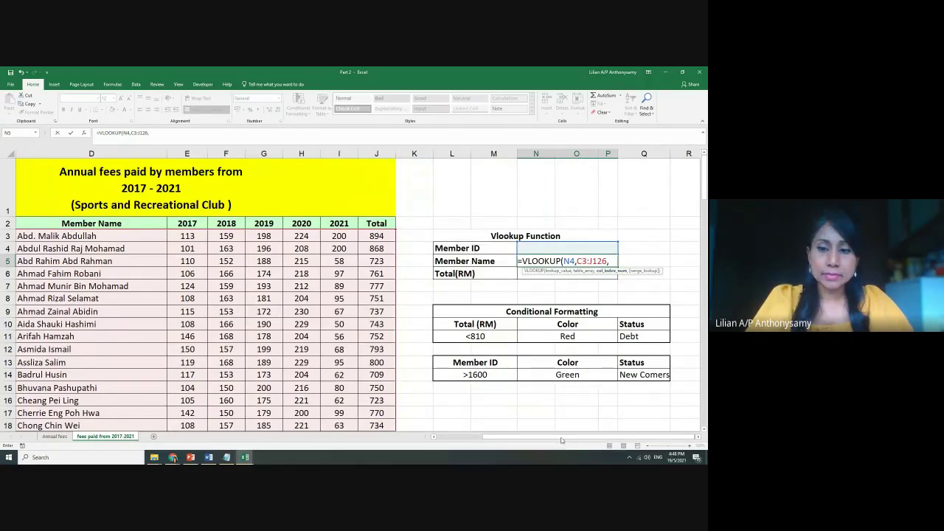
left_click_drag(561, 440, 521, 441)
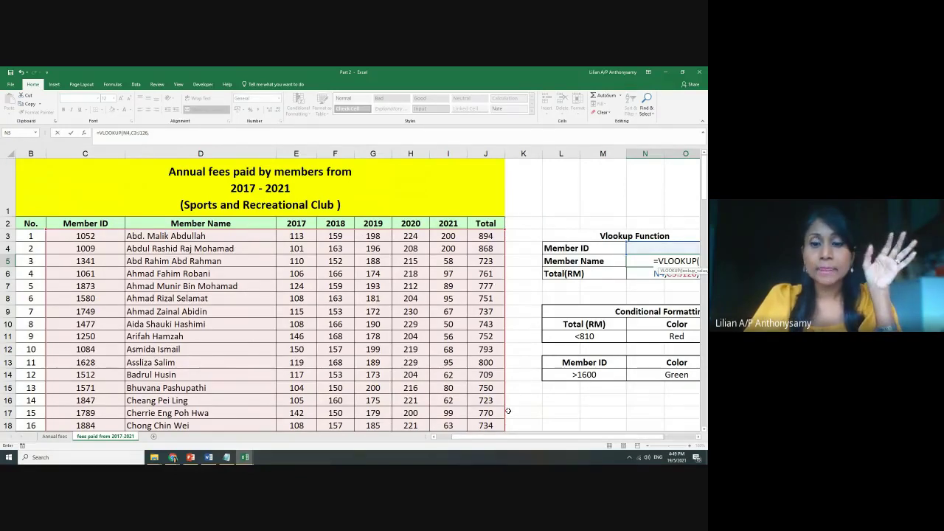
left_click_drag(476, 439, 517, 438)
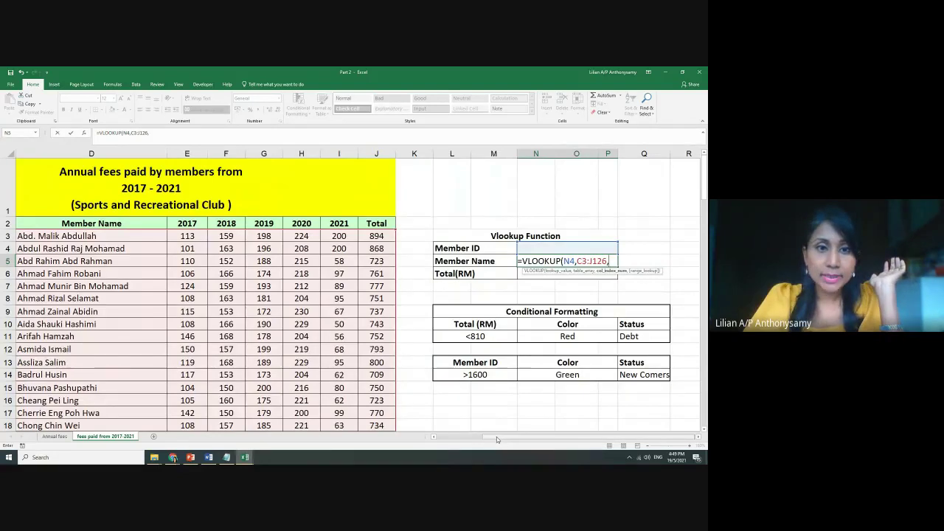
left_click_drag(496, 437, 457, 437)
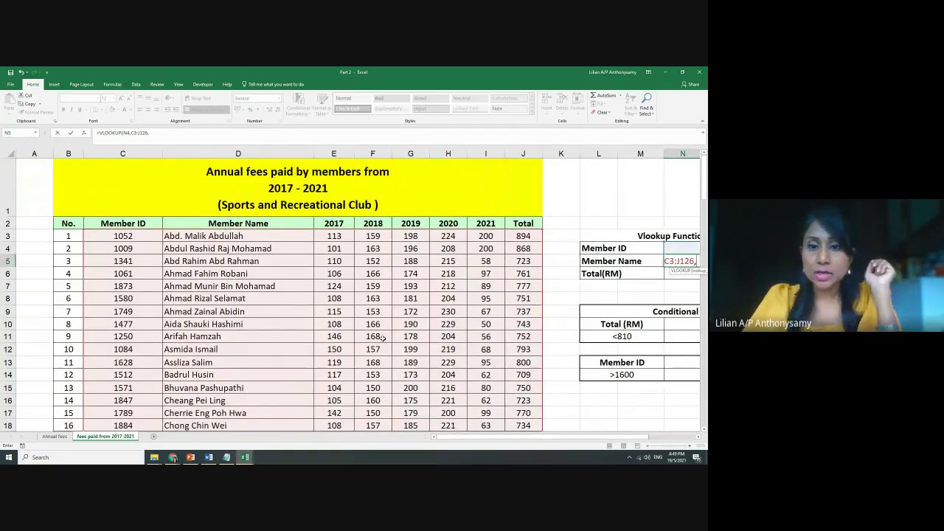
left_click_drag(445, 440, 484, 436)
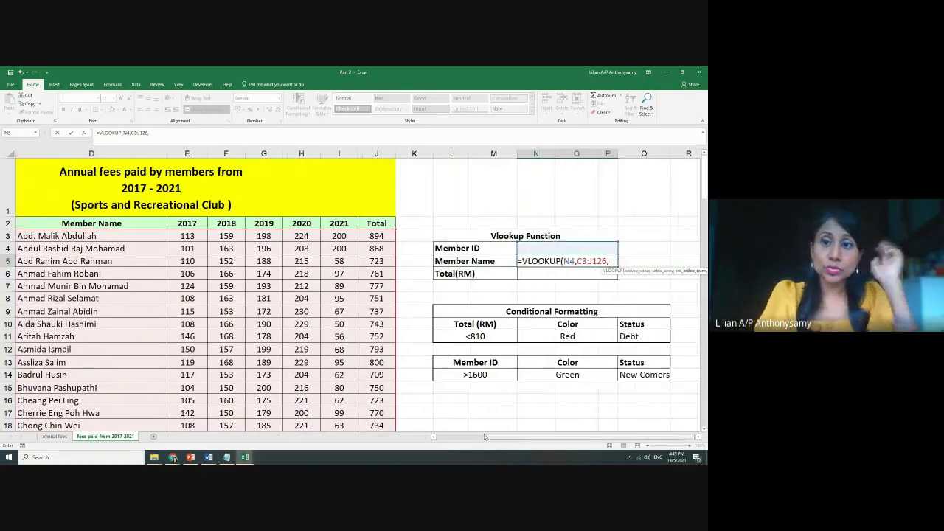
type("2")
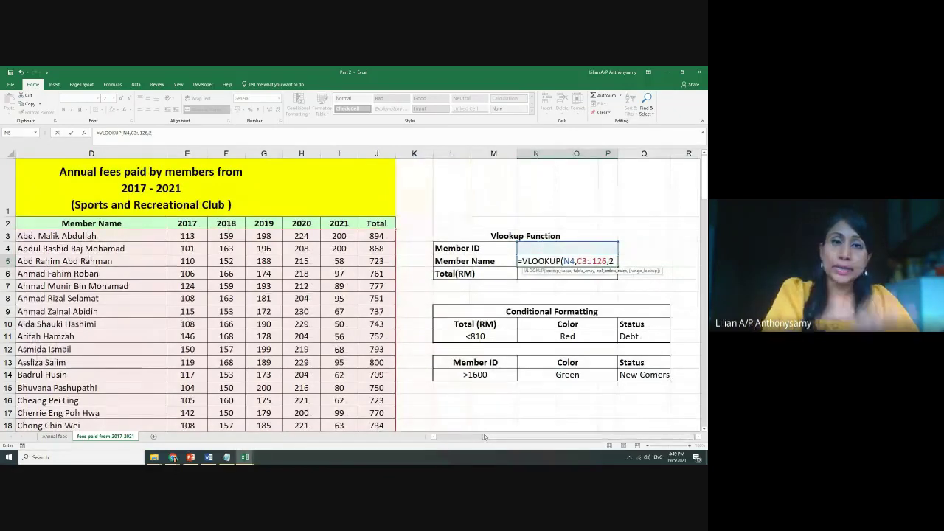
type(",")
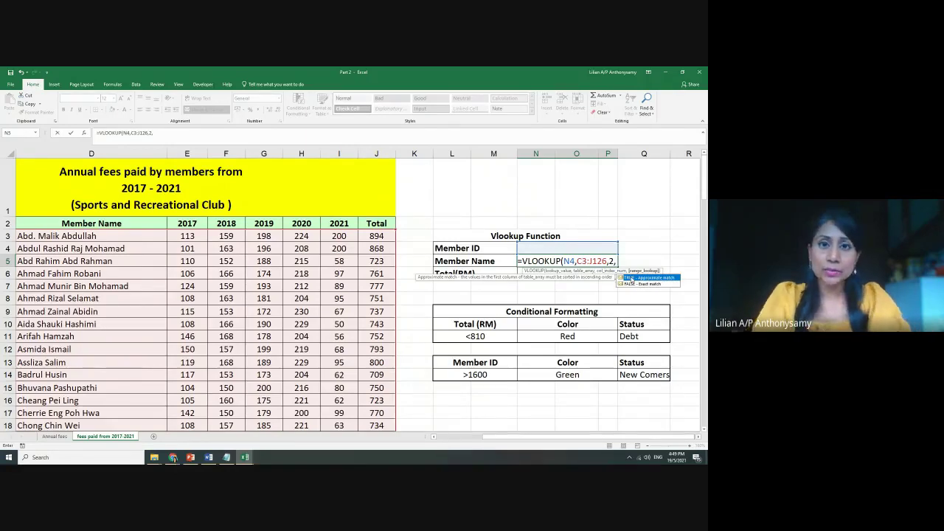
type("false")
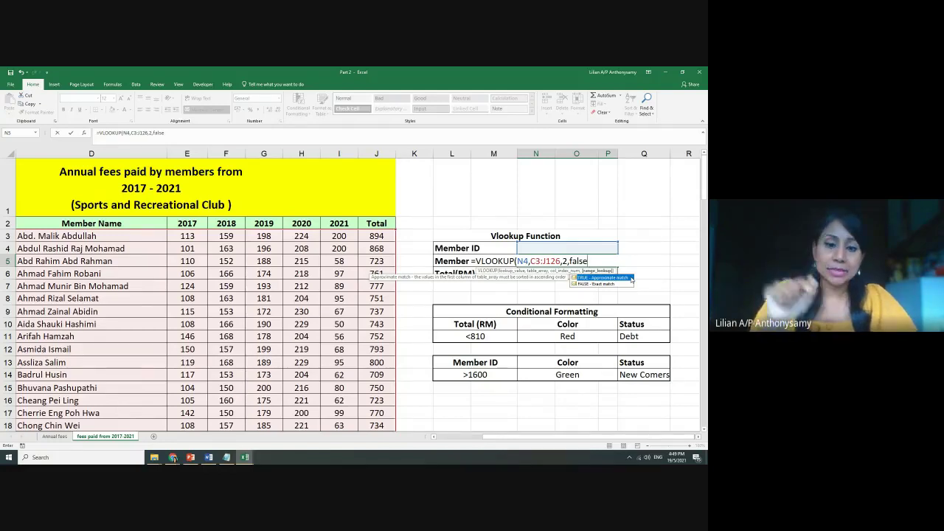
Close and commit the Member Name formula =VLOOKUP(N4,C3:J126,2,false)
type(")")
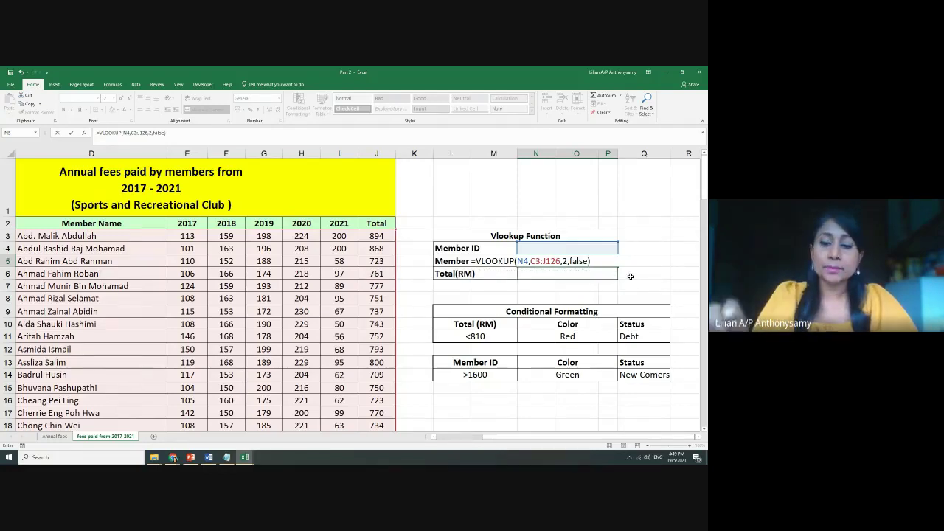
key("Return")
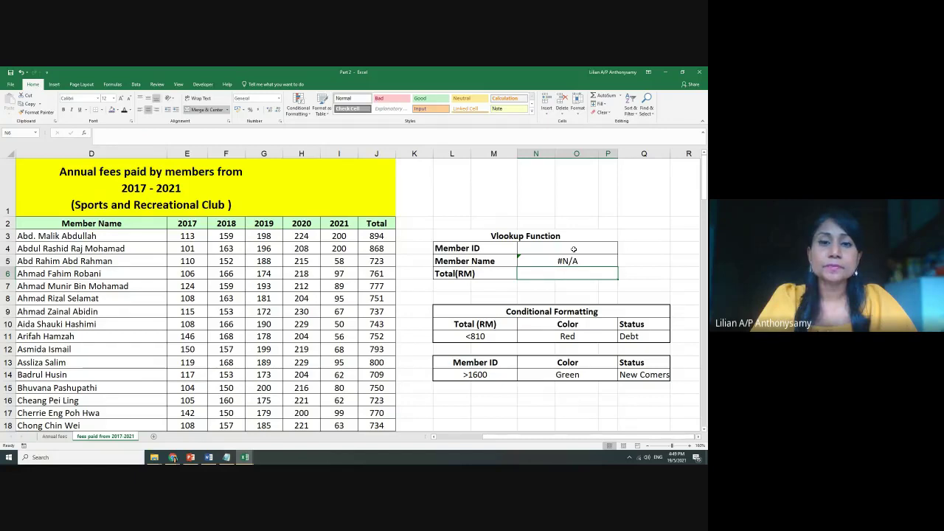
left_click_drag(577, 437, 563, 437)
Enter Member ID 1052 in N4 so the Member Name lookup resolves
left_click(640, 249)
type("1")
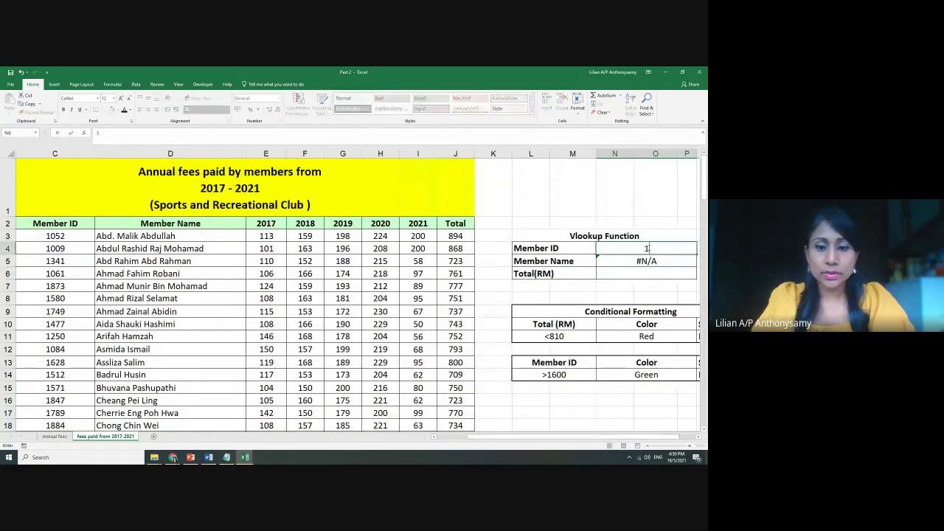
type("052")
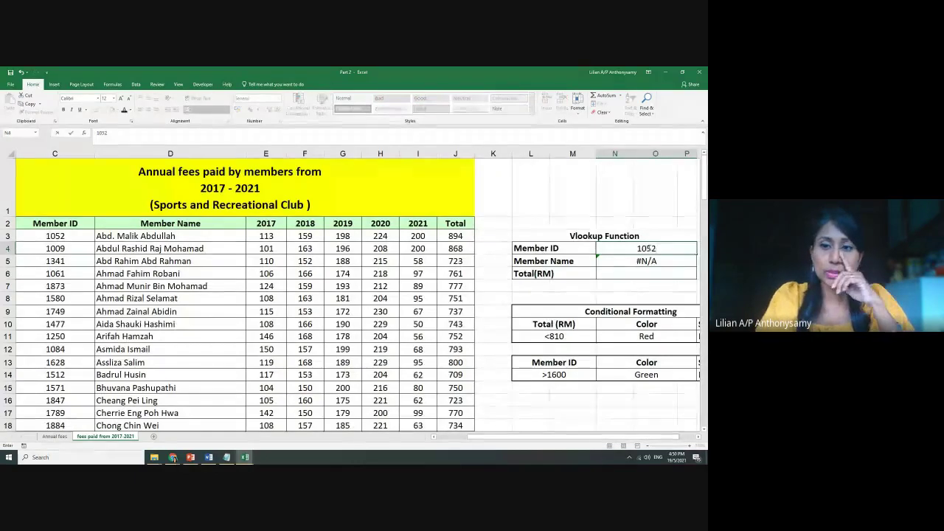
key("Return")
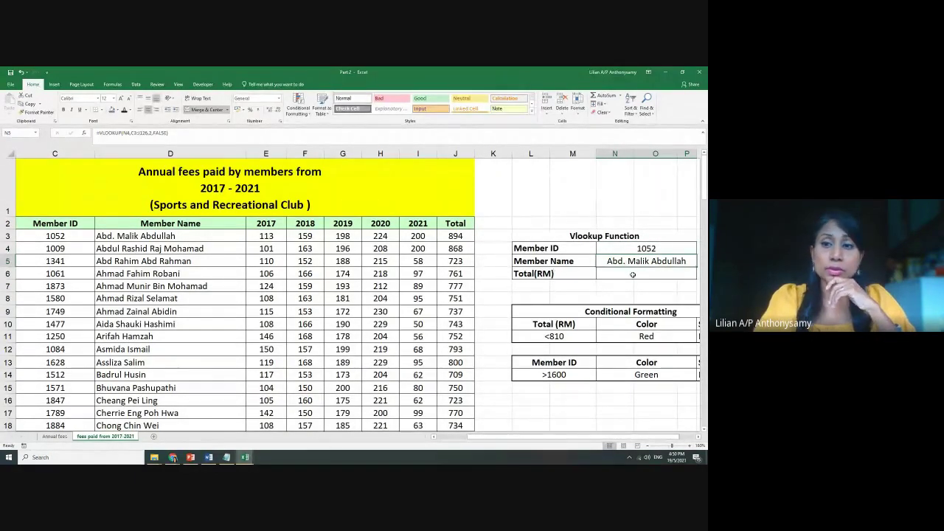
left_click(633, 275)
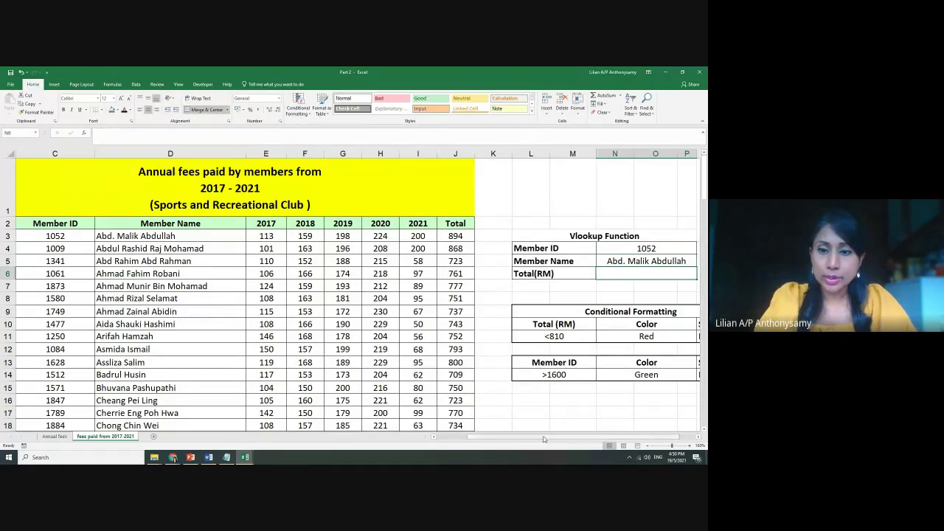
scroll(565, 421, "right", 1)
In N6 start =VLOOKUP(N4,C3:J126, for the Total(RM) lookup
type("=")
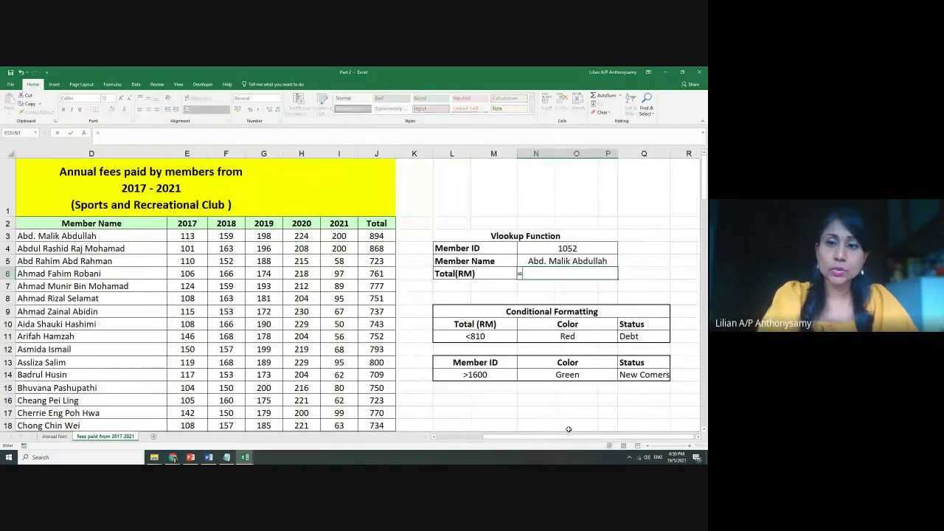
type("vlo")
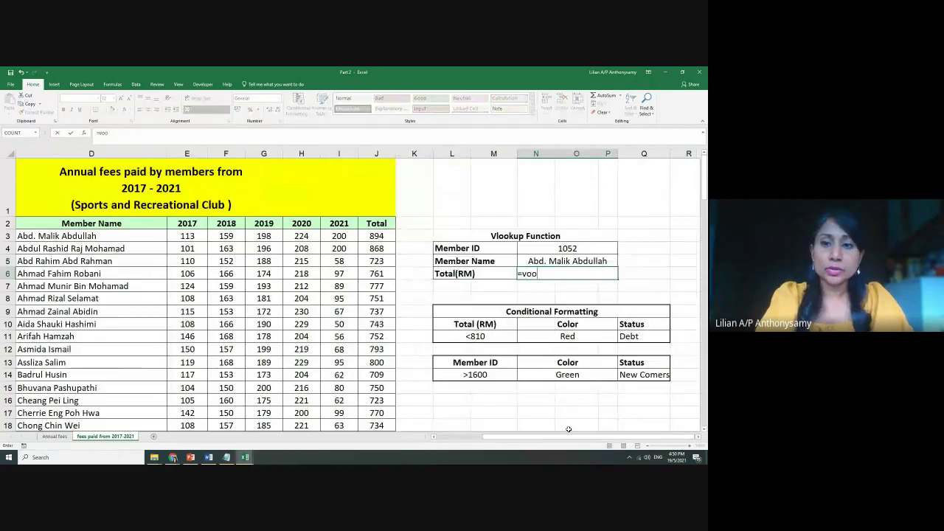
type("ok")
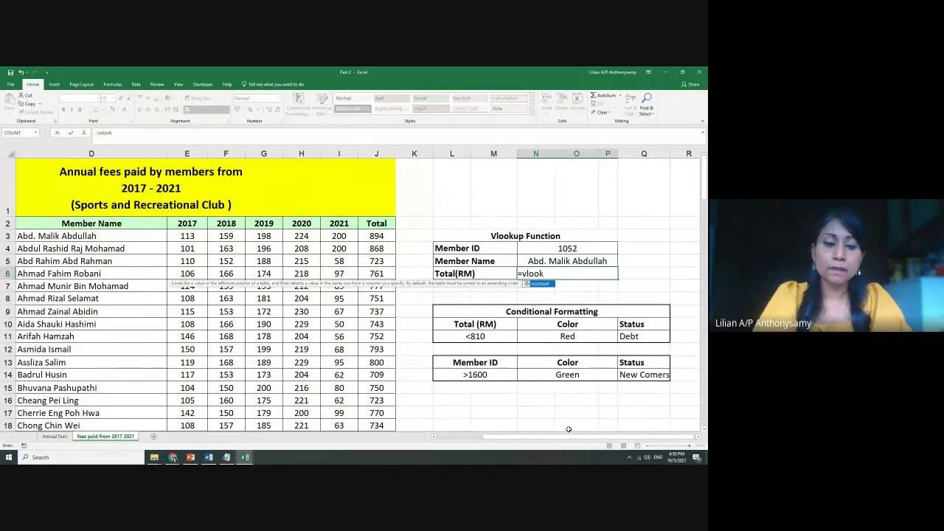
key("Tab")
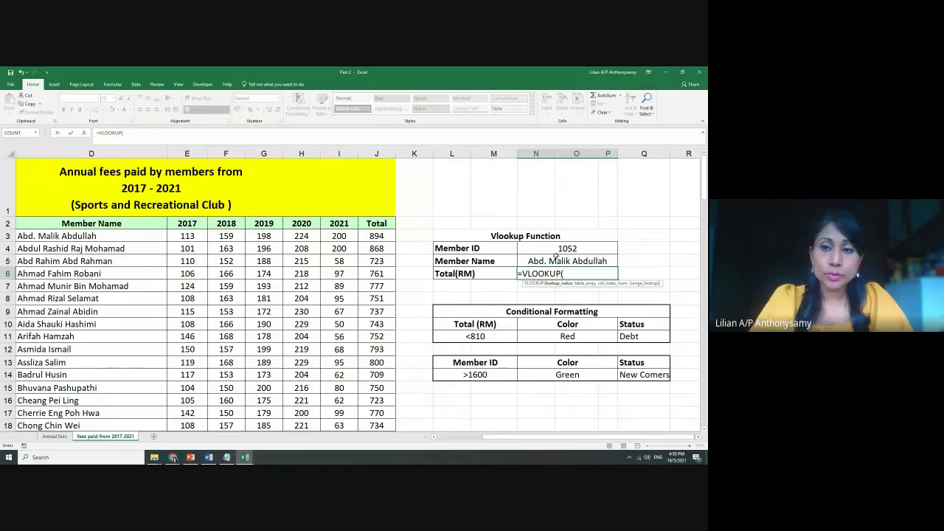
left_click(556, 249)
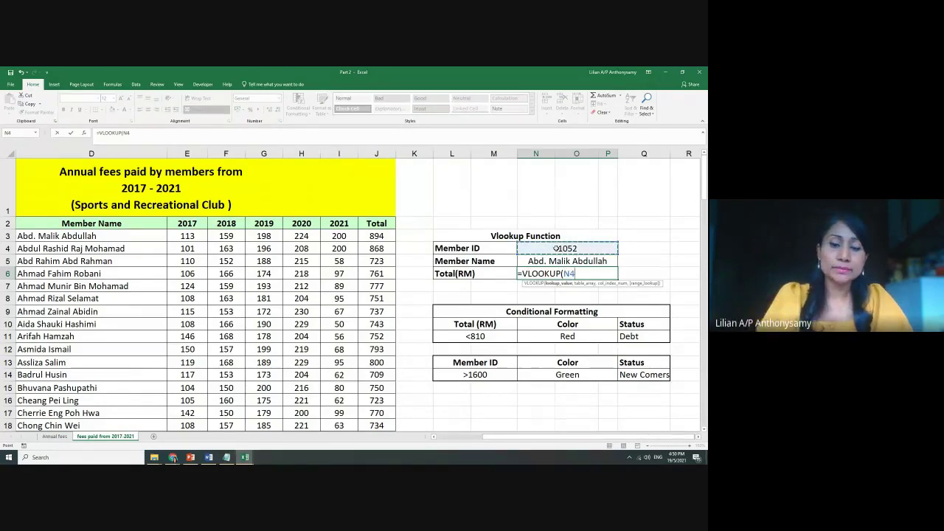
type(",")
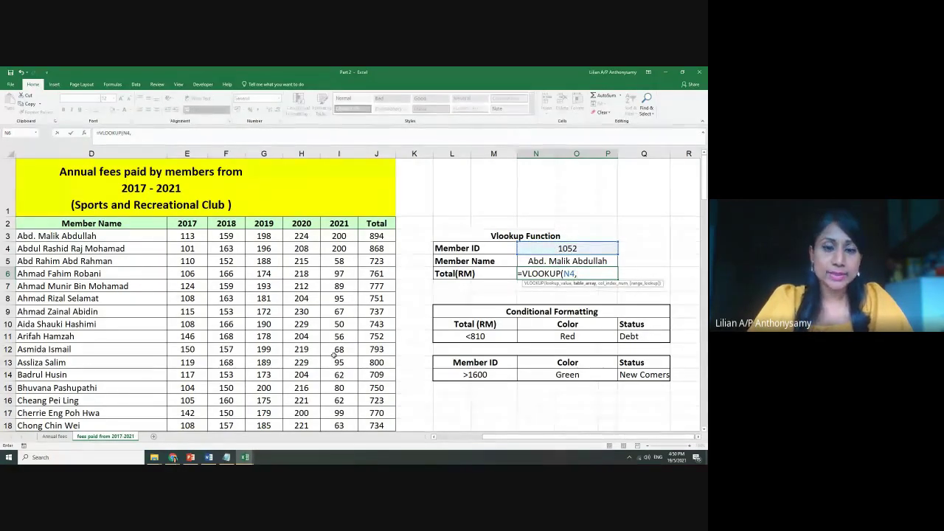
scroll(335, 354, "down", 11)
scroll(334, 355, "down", 20)
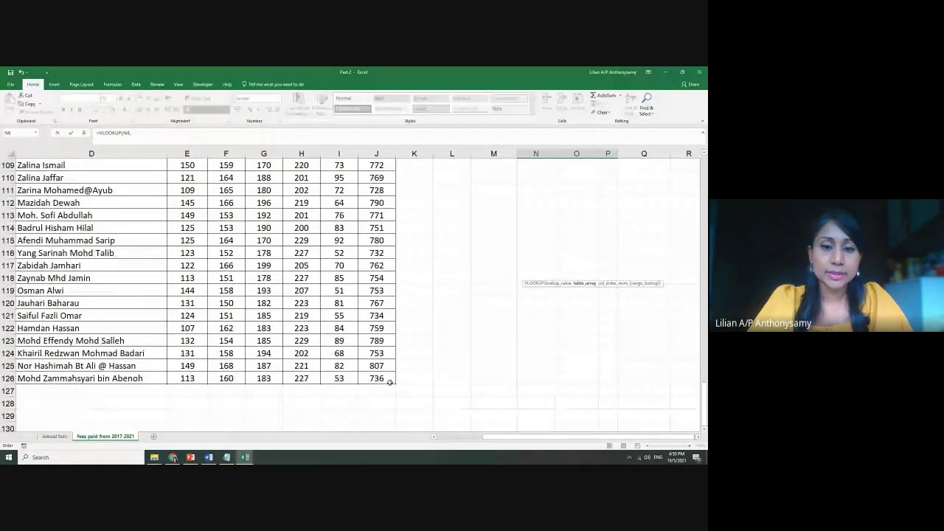
left_click_drag(376, 378, 123, 237)
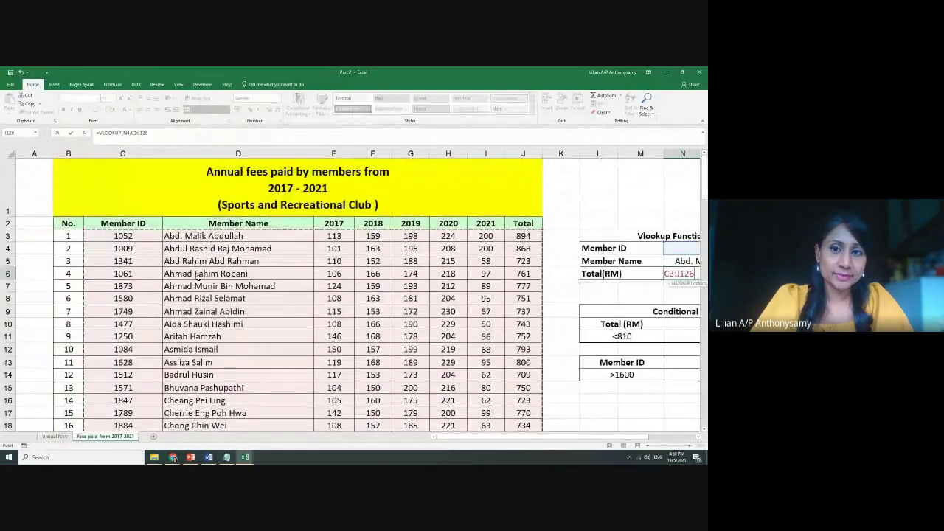
Finish the Total(RM) formula with column 8 and false, returning 894
left_click_drag(483, 438, 531, 438)
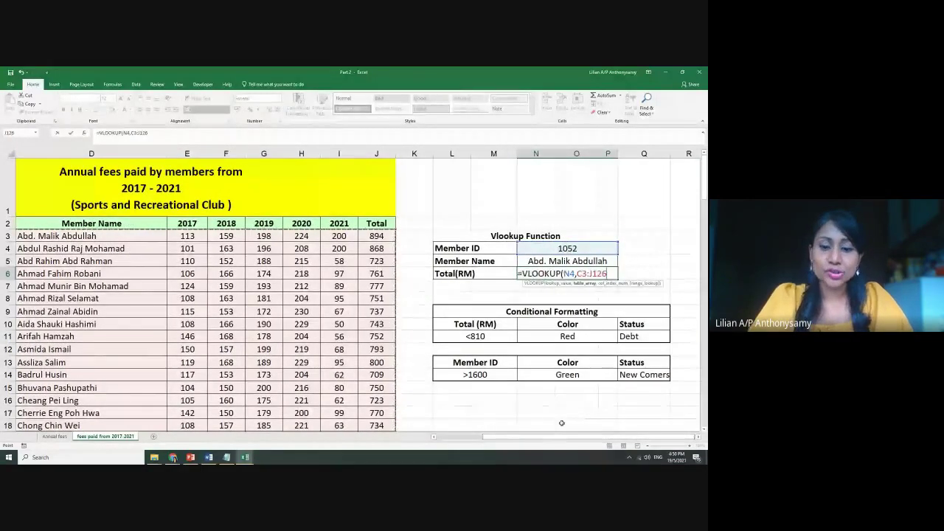
type(",")
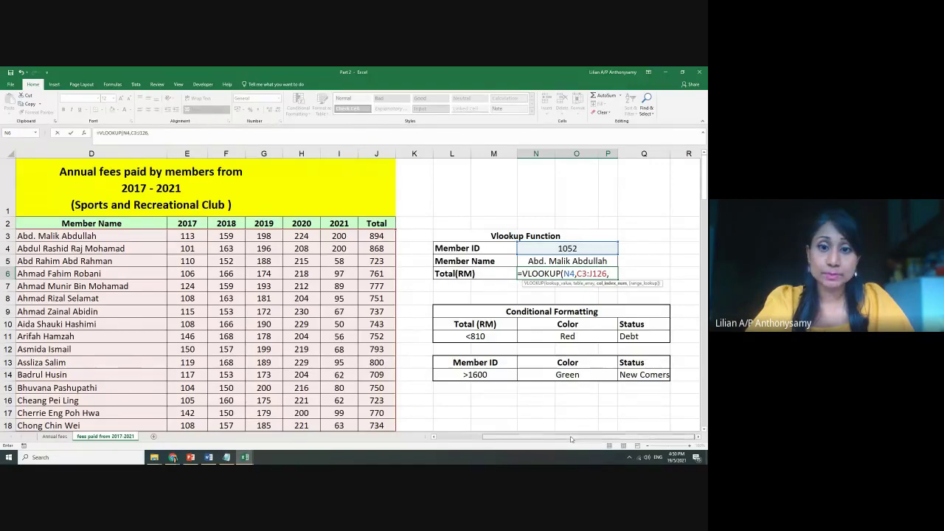
left_click_drag(571, 440, 541, 441)
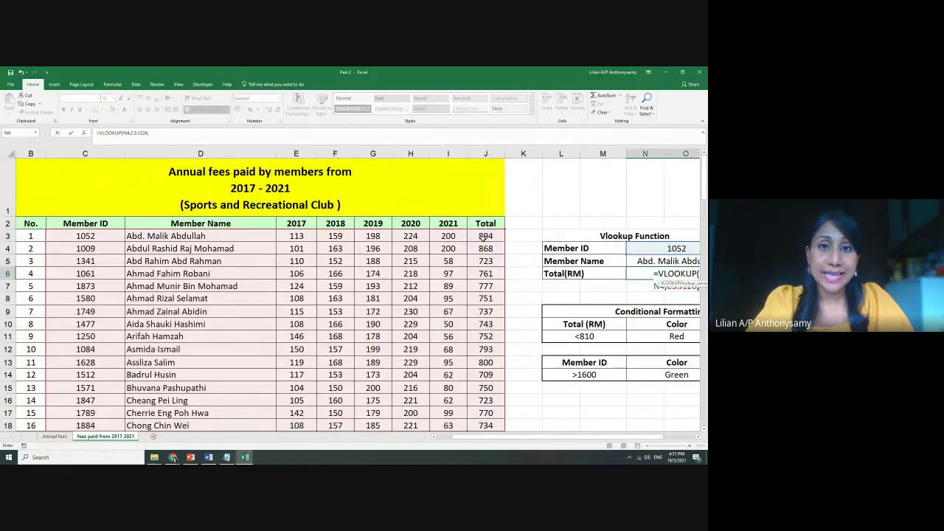
left_click_drag(546, 436, 580, 436)
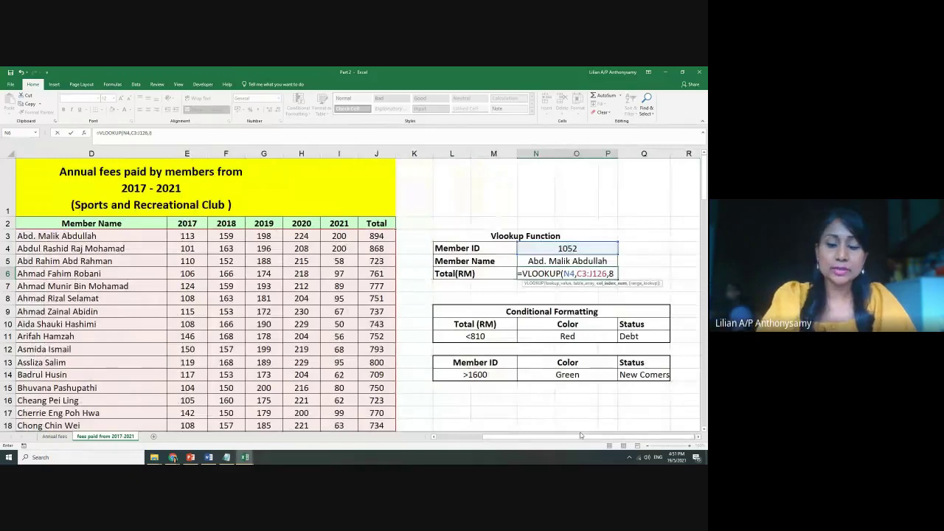
type("8,")
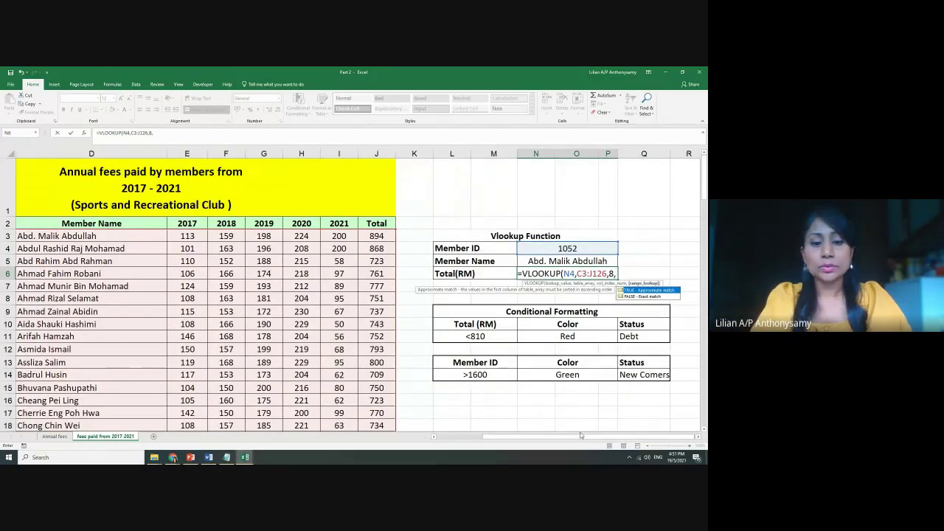
type("false")
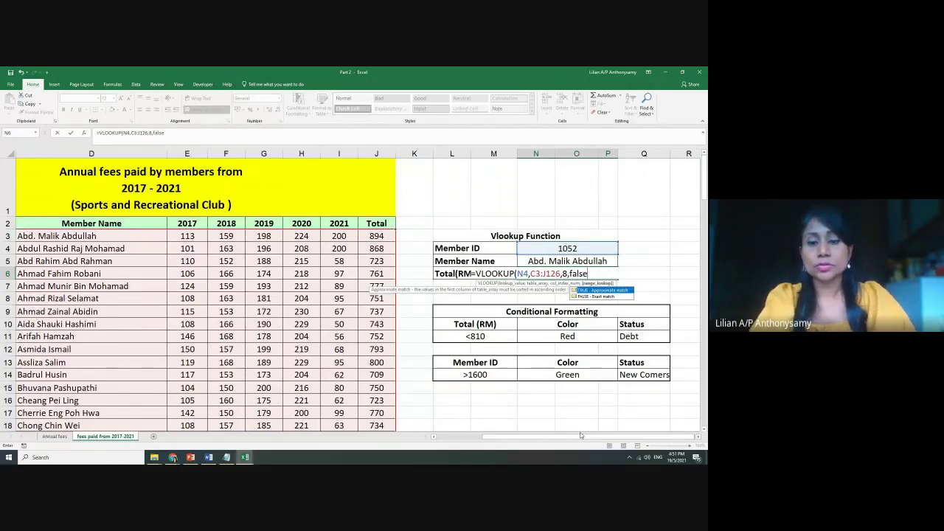
type(")")
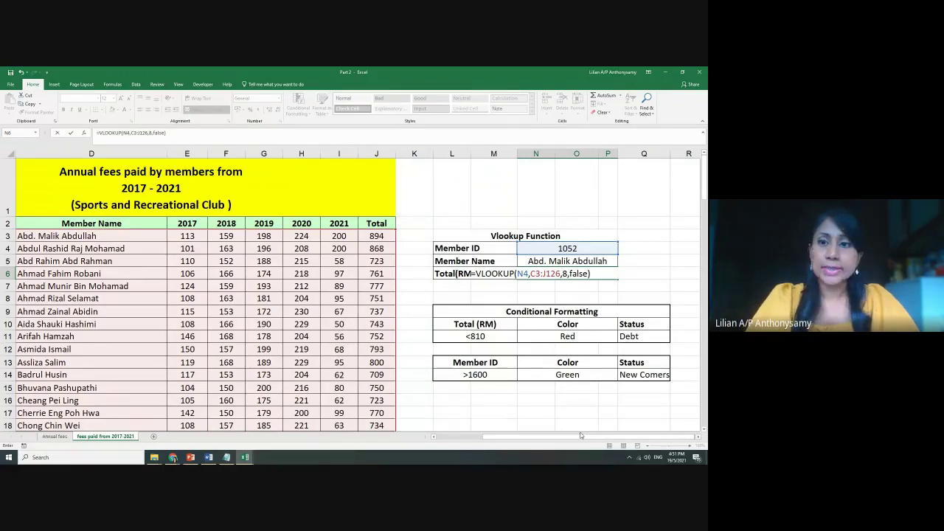
key("Return")
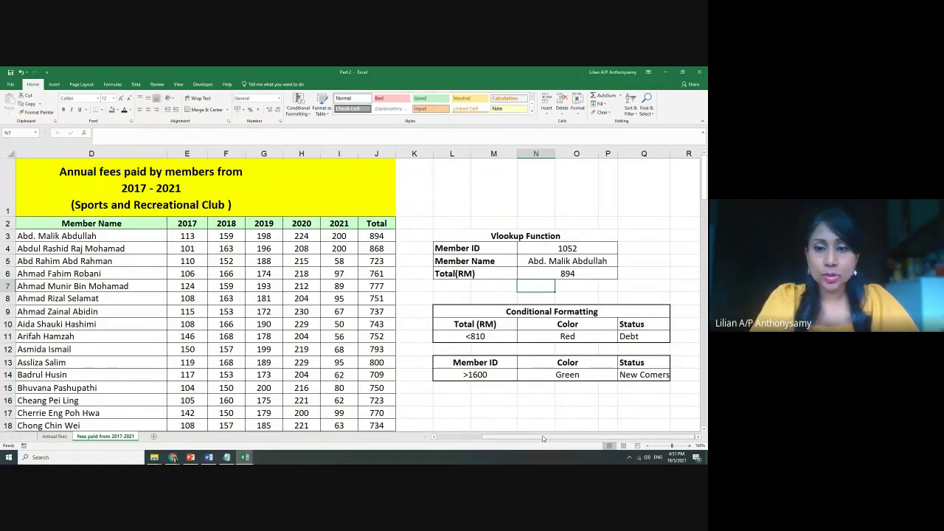
Set the lookup Member ID in N4 to 1512, showing a Total(RM) of 709
left_click_drag(543, 440, 523, 441)
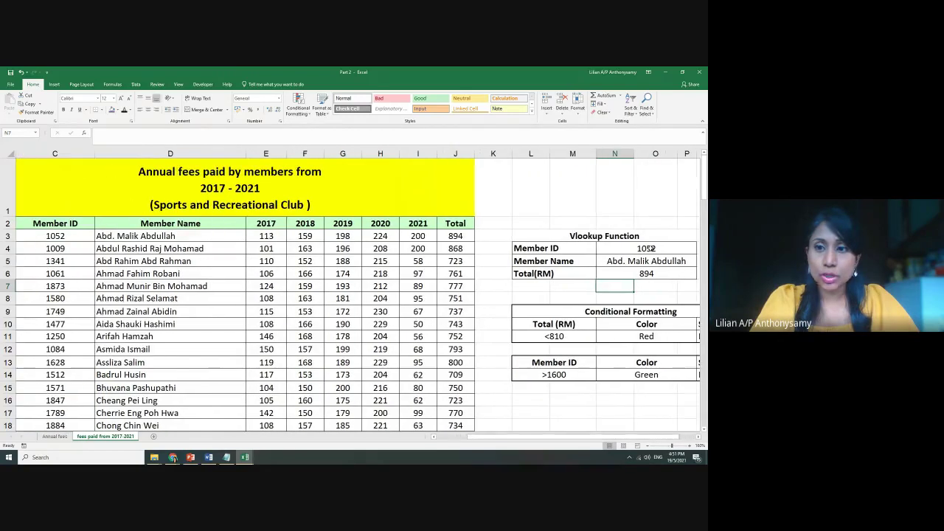
left_click(652, 249)
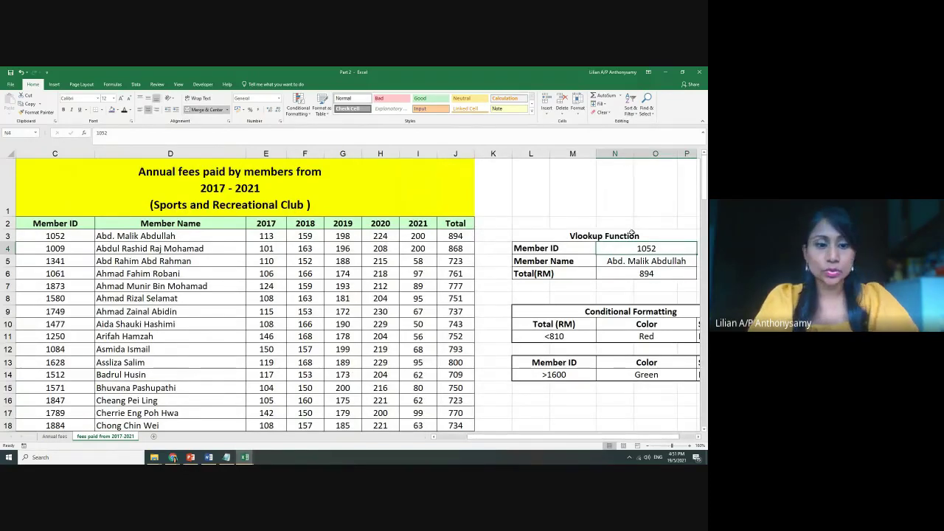
type("1512")
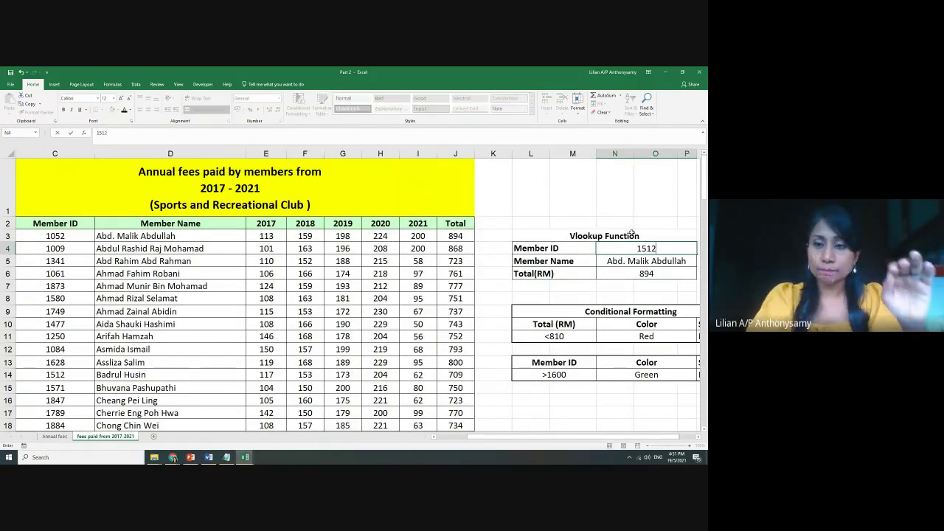
key("Return")
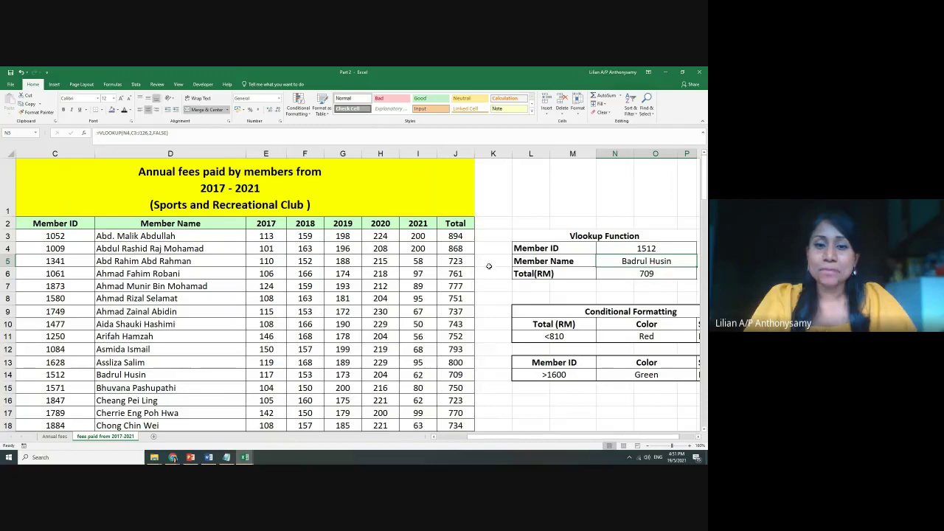
scroll(581, 435, "down", 1)
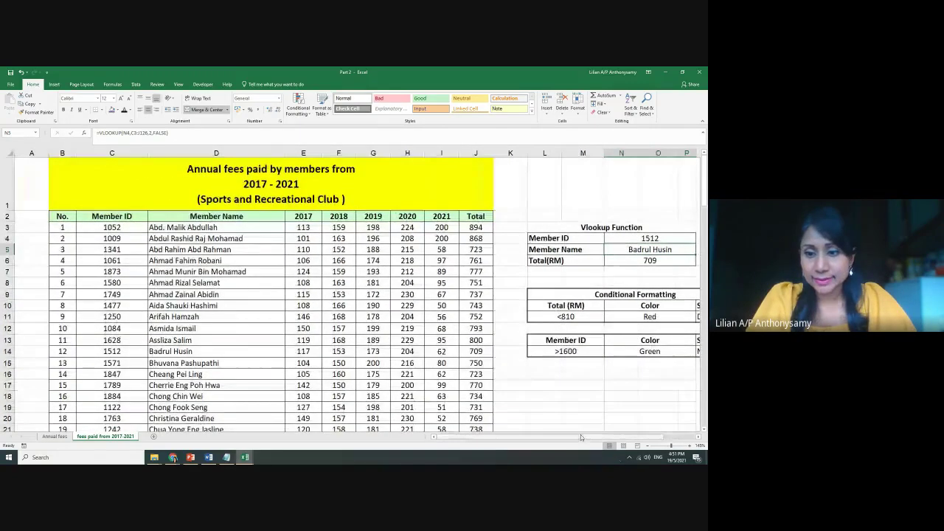
Clear the Member Name and Total(RM) lookup results
left_click_drag(580, 435, 590, 434)
left_click(599, 261)
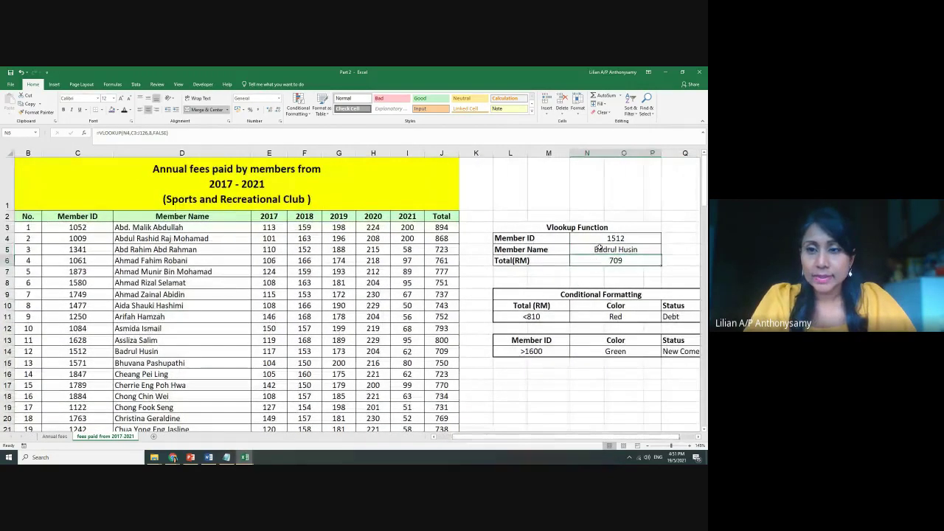
left_click_drag(599, 249, 599, 261)
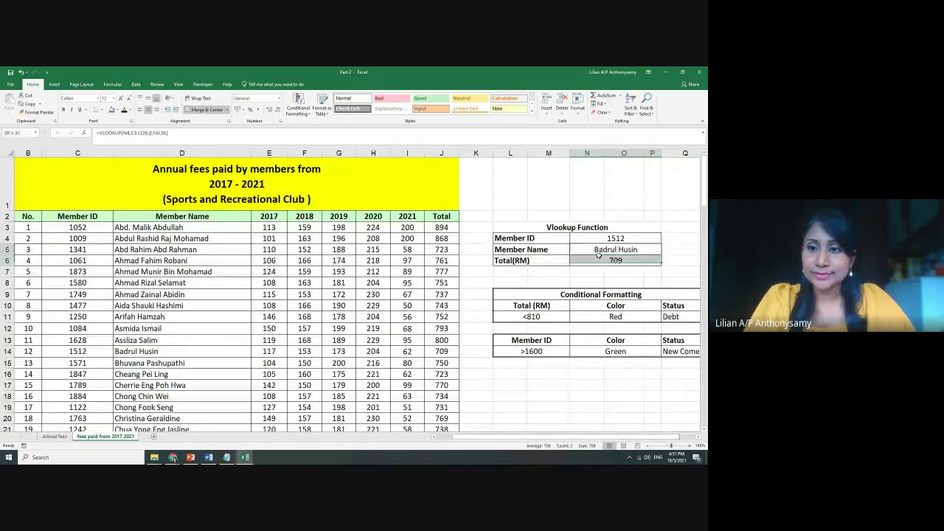
key("Delete")
Convert the member data range down to row 126 into a table with headers
left_click(182, 217)
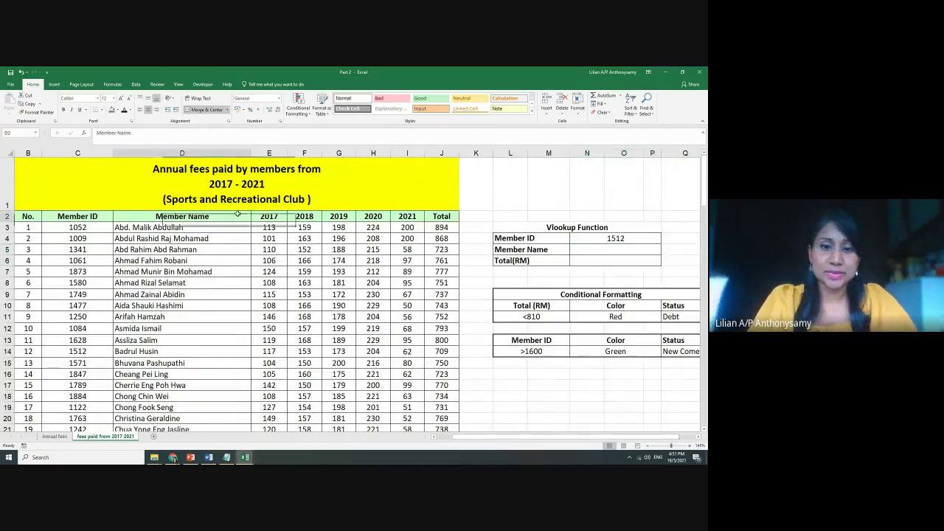
scroll(383, 292, "down", 20)
scroll(387, 296, "down", 18)
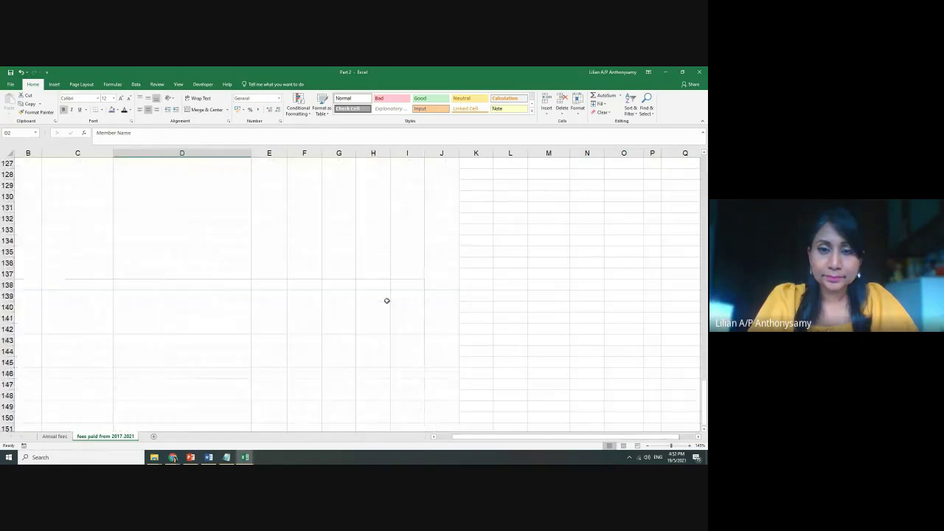
scroll(424, 280, "up", 4)
left_click_drag(449, 352, 33, 218)
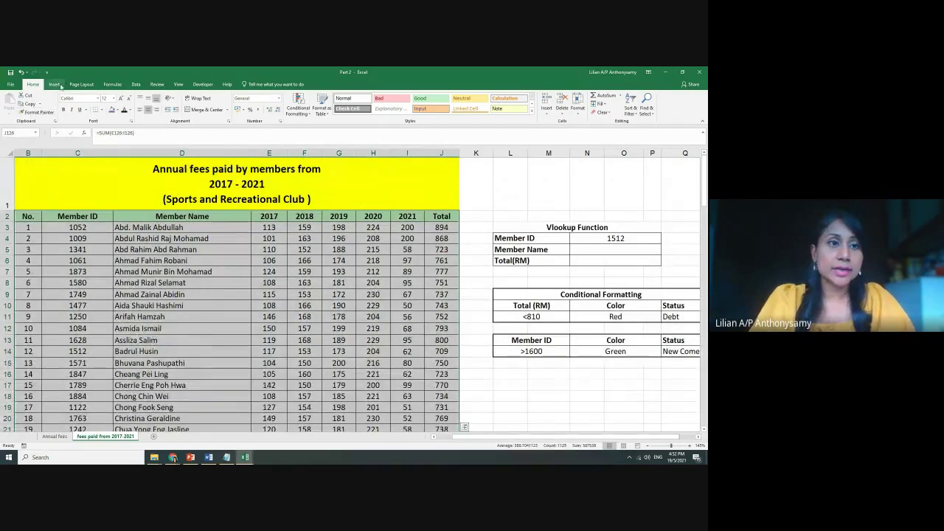
left_click(54, 85)
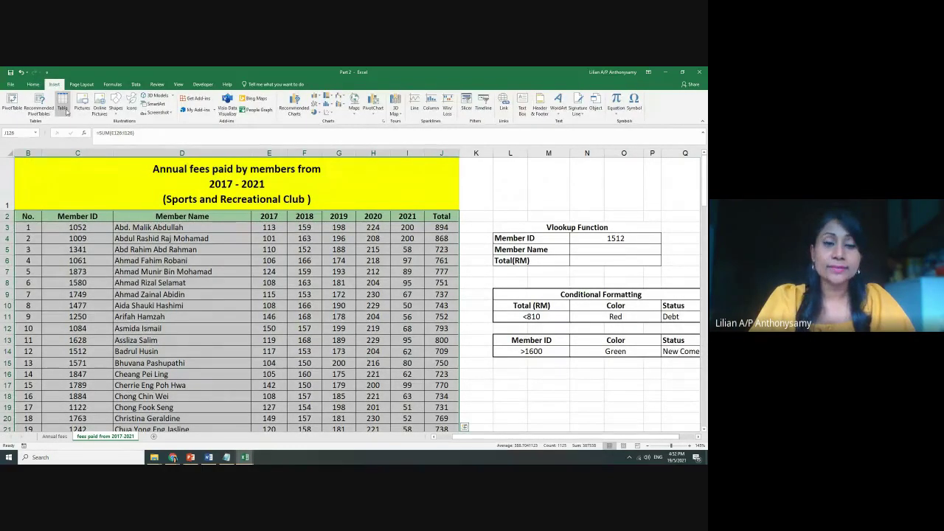
left_click(63, 107)
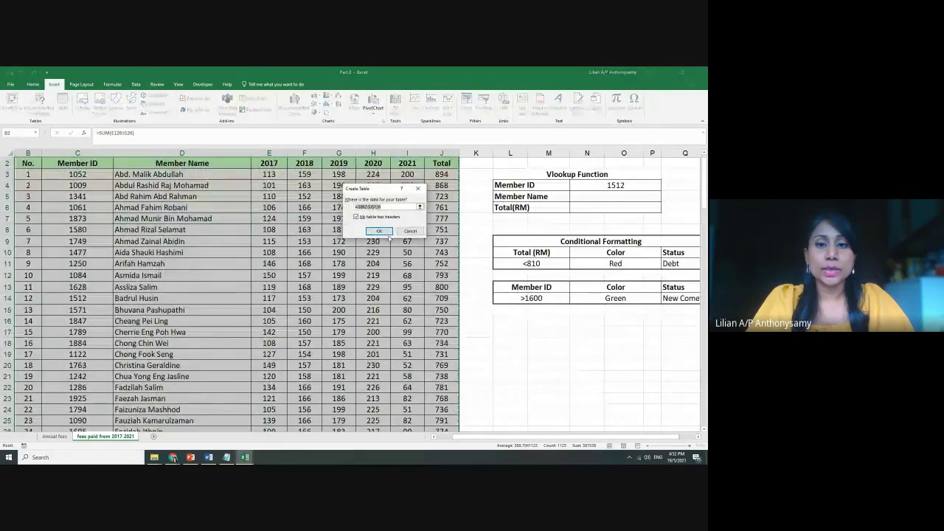
left_click(381, 231)
Give the row 2 column headings a visible font colour
scroll(342, 306, "up", 1)
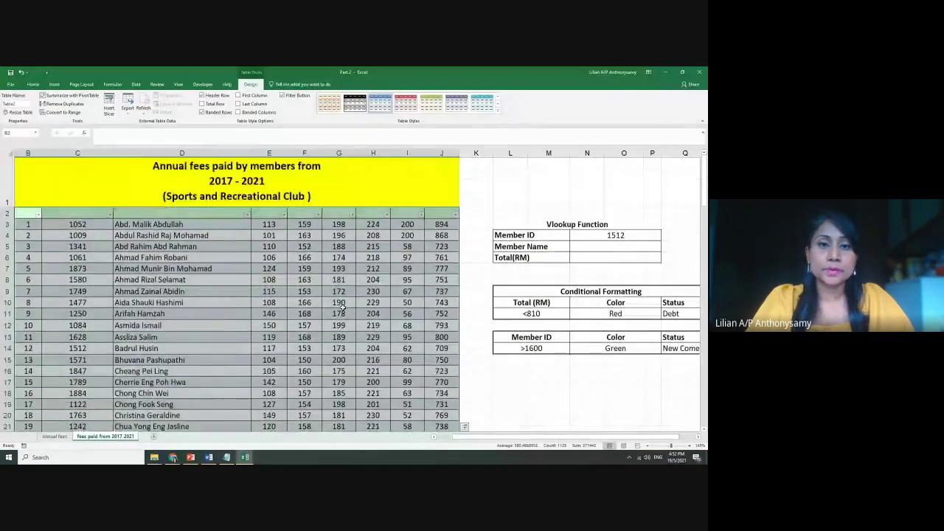
left_click(342, 306)
left_click_drag(28, 216, 454, 217)
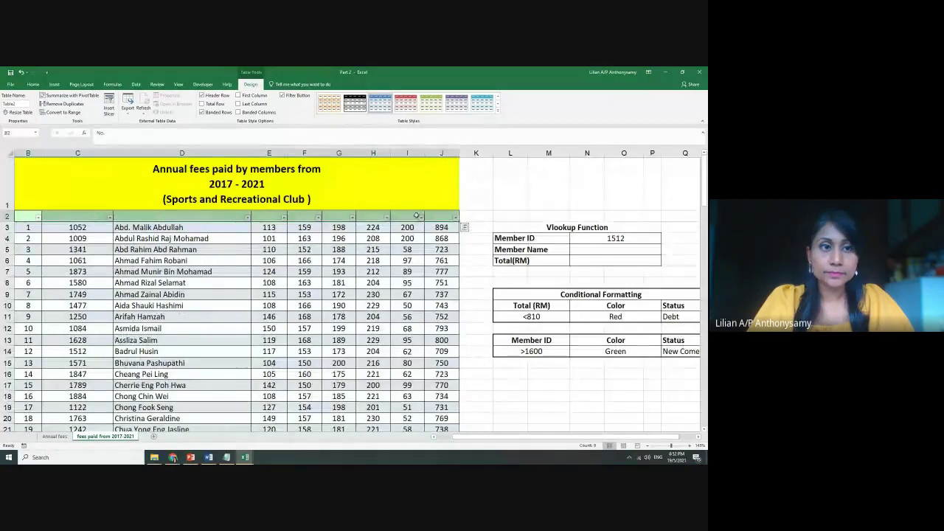
left_click(33, 85)
left_click(123, 109)
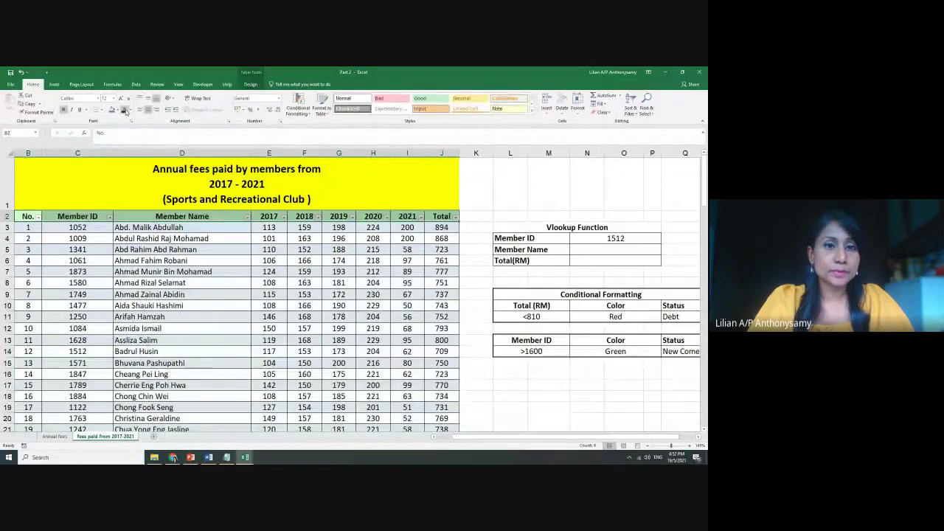
left_click(575, 249)
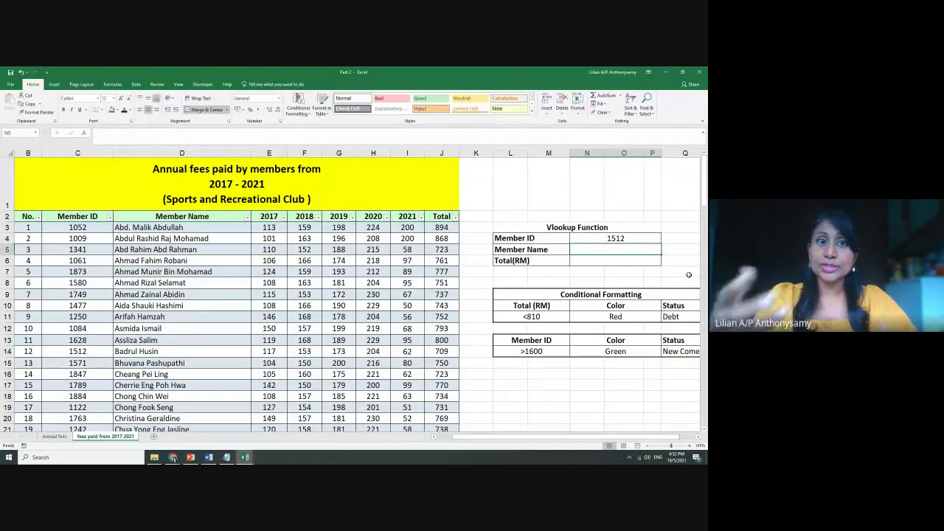
Cancel the started VLOOKUP and delete Member ID 1512 from N4
type("=")
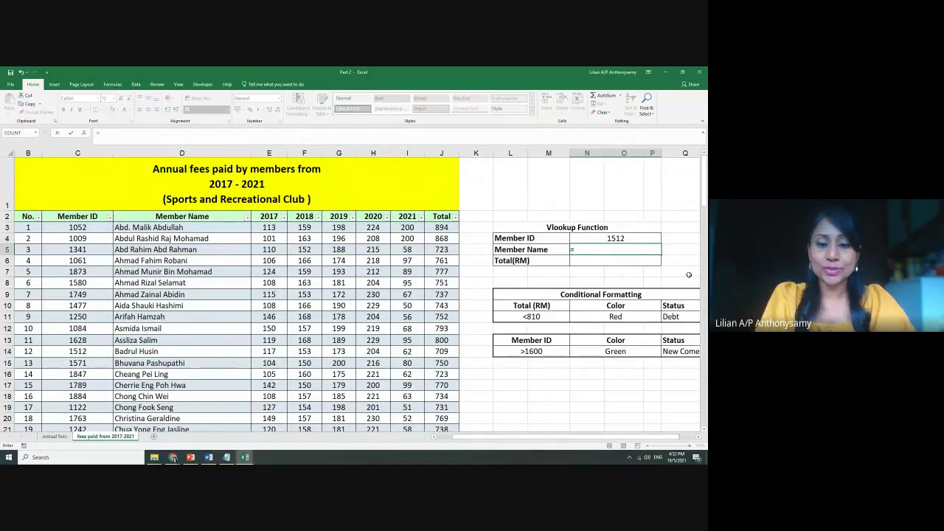
type("vl")
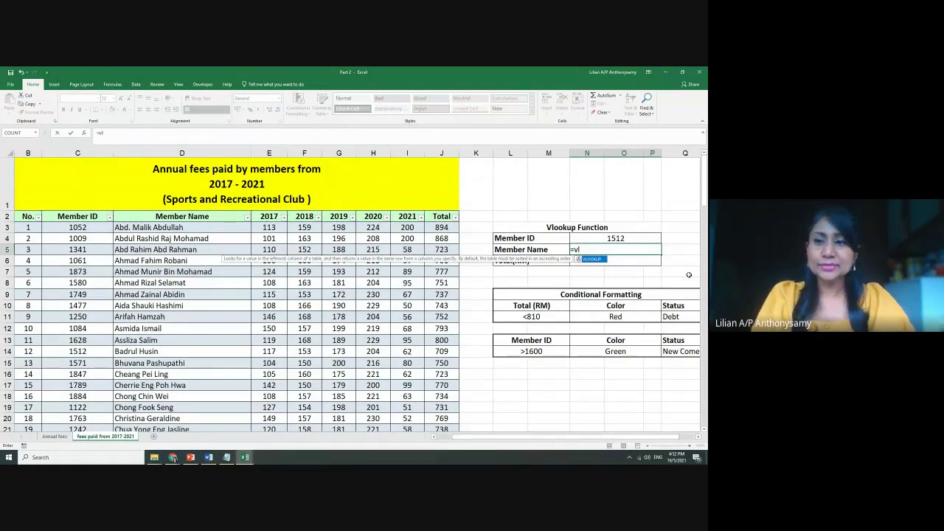
key("Tab")
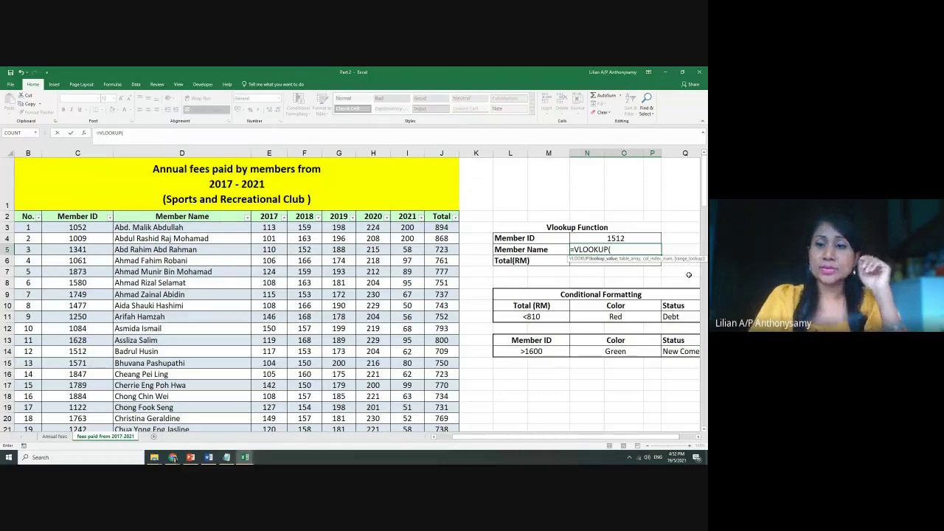
left_click(584, 237)
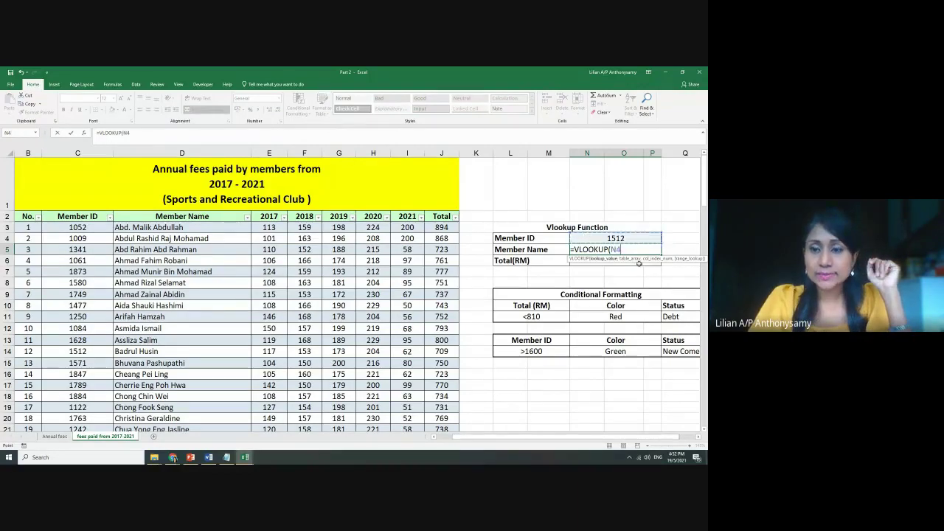
key("Escape")
left_click(616, 238)
key("Delete")
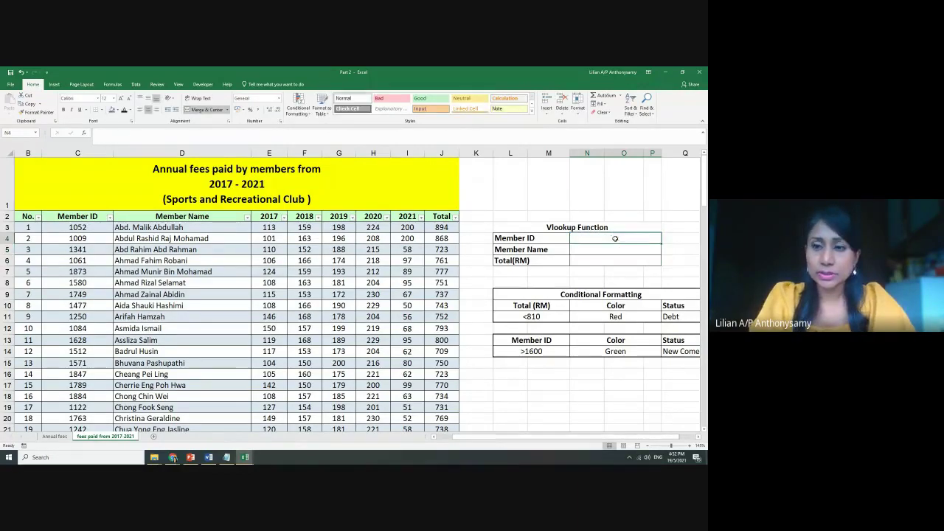
Restart a VLOOKUP in N5 using N4 and a table-name reference
left_click(613, 251)
type("=")
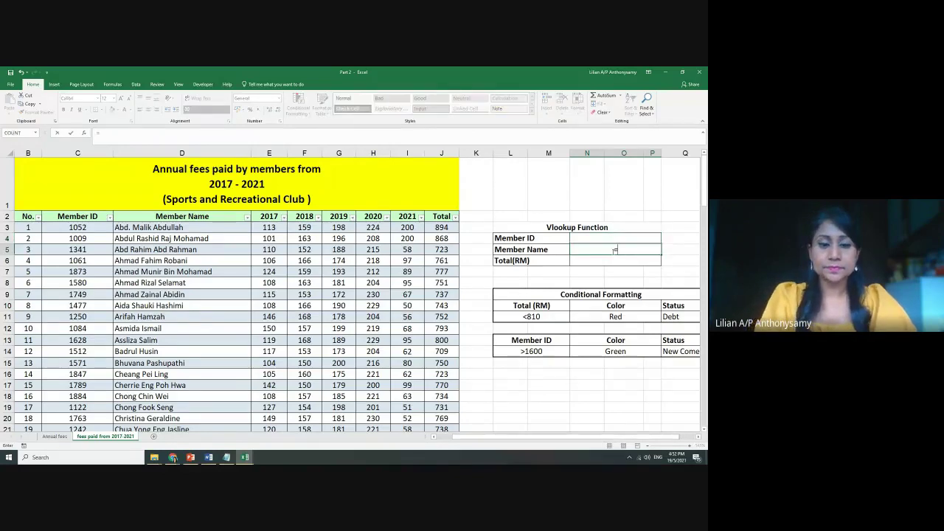
type("vl")
key("Tab")
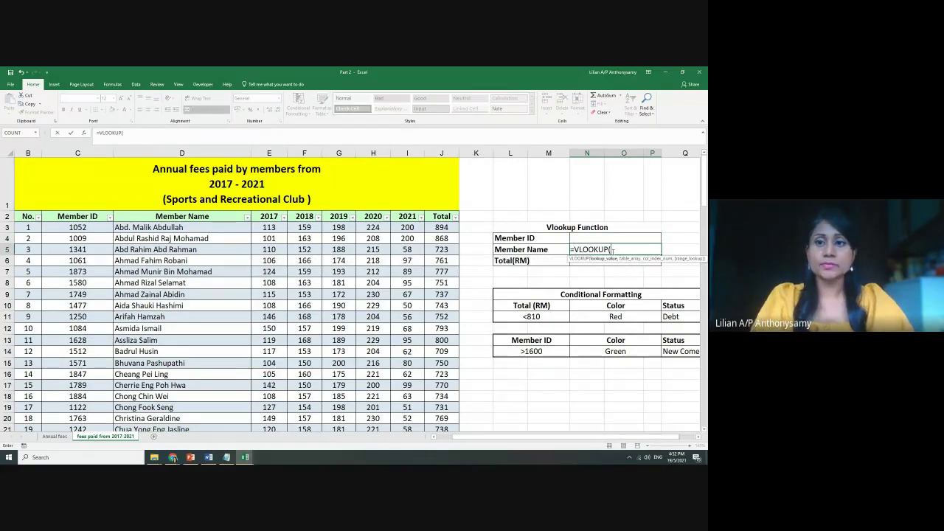
left_click(601, 237)
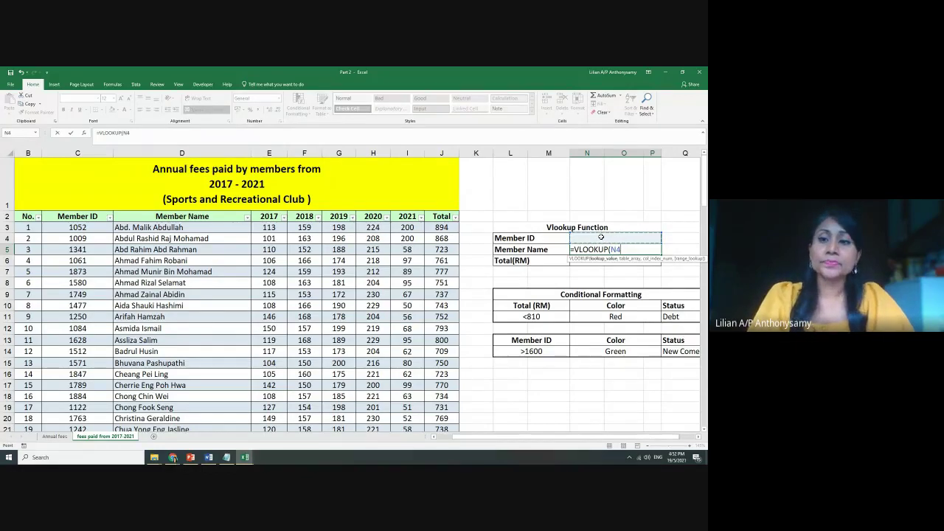
type(",")
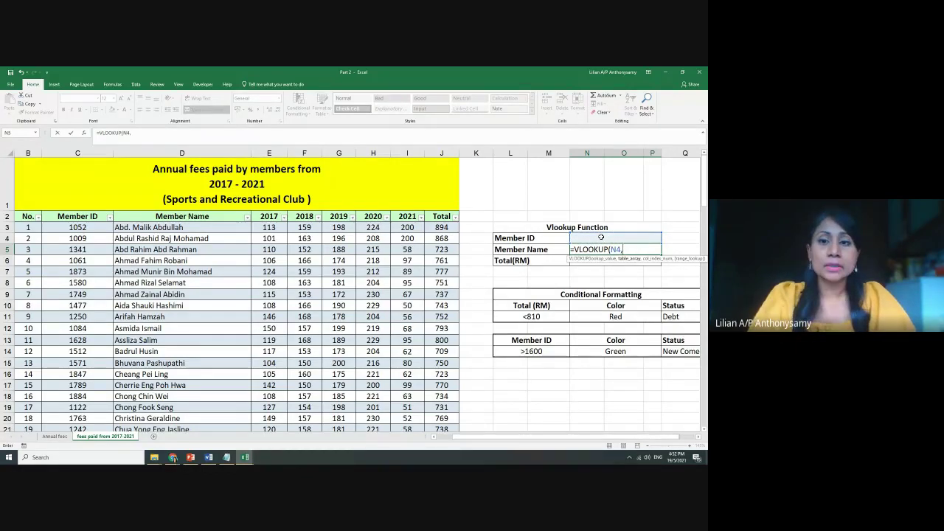
left_click(339, 272)
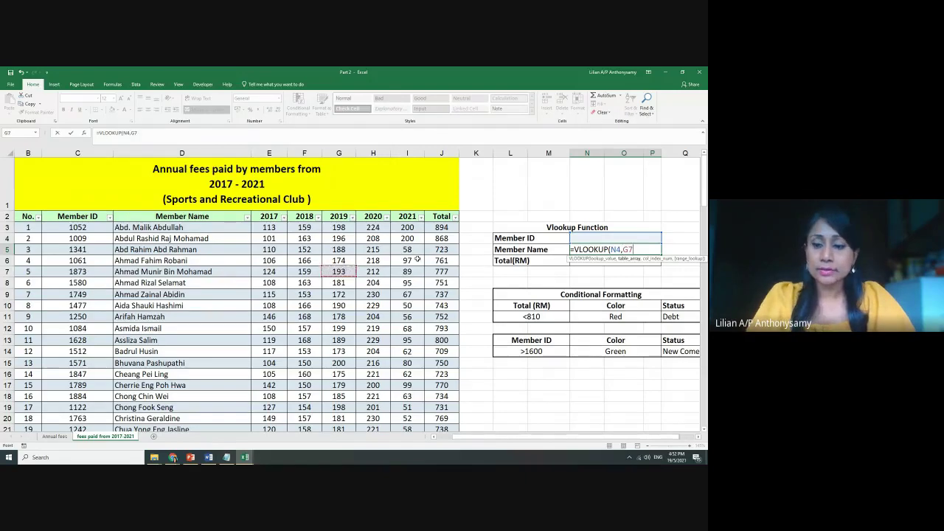
key("BackSpace")
key("BackSpace")
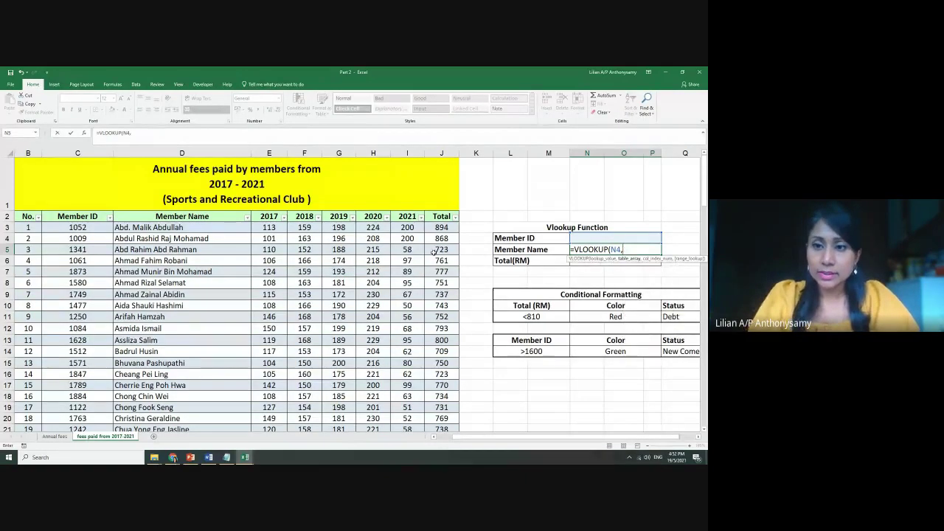
type("ta")
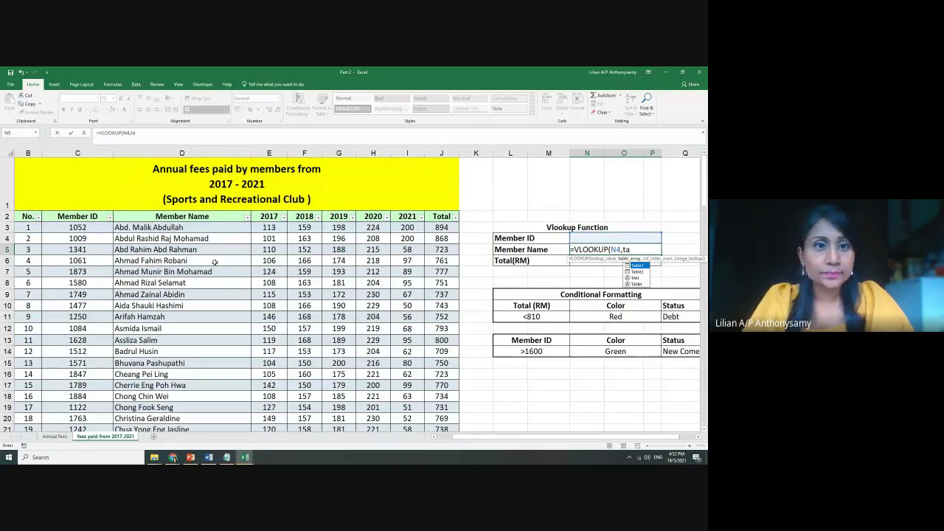
Delete the partial formula and abandon the unfinished Member Name VLOOKUP
left_click(612, 259)
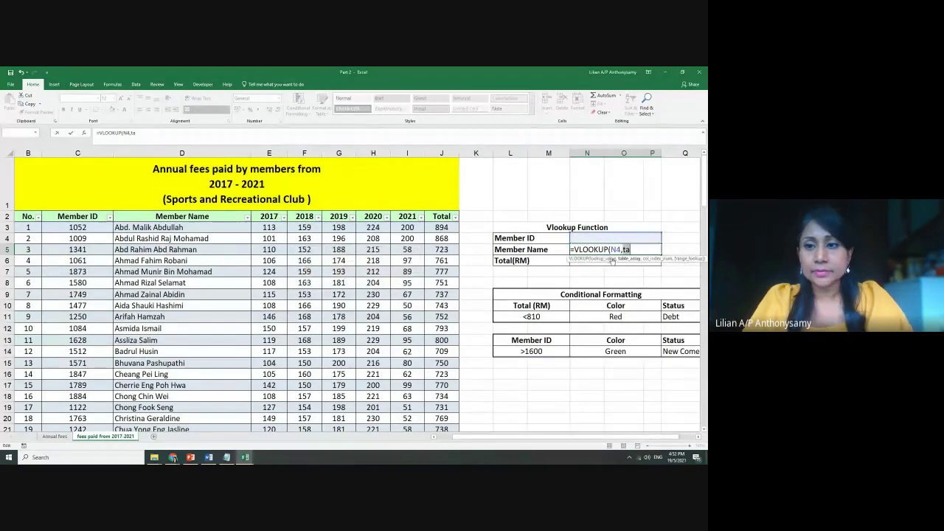
key("BackSpace")
key("BackSpace")
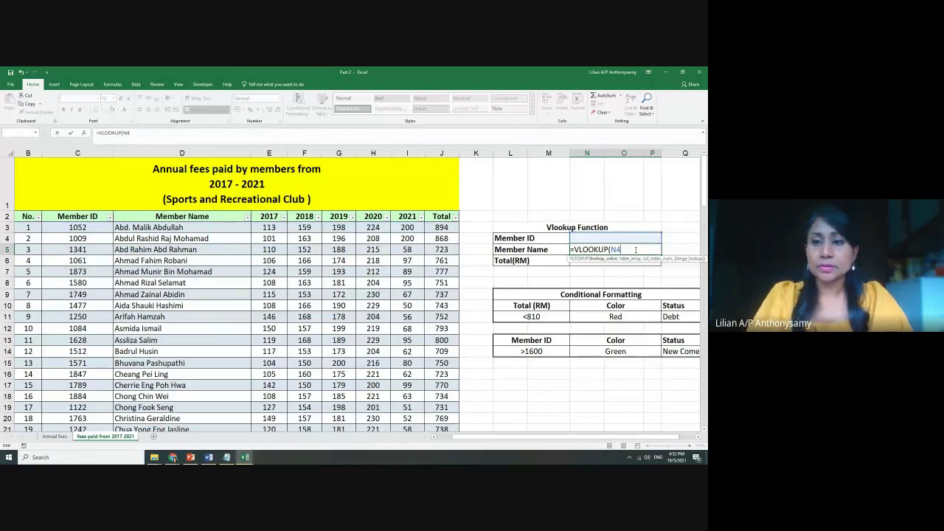
key("BackSpace")
key("BackSpace")
key("BackSpace")
key("BackSpace")
key("BackSpace")
key("BackSpace")
key("BackSpace")
key("BackSpace")
key("BackSpace")
key("BackSpace")
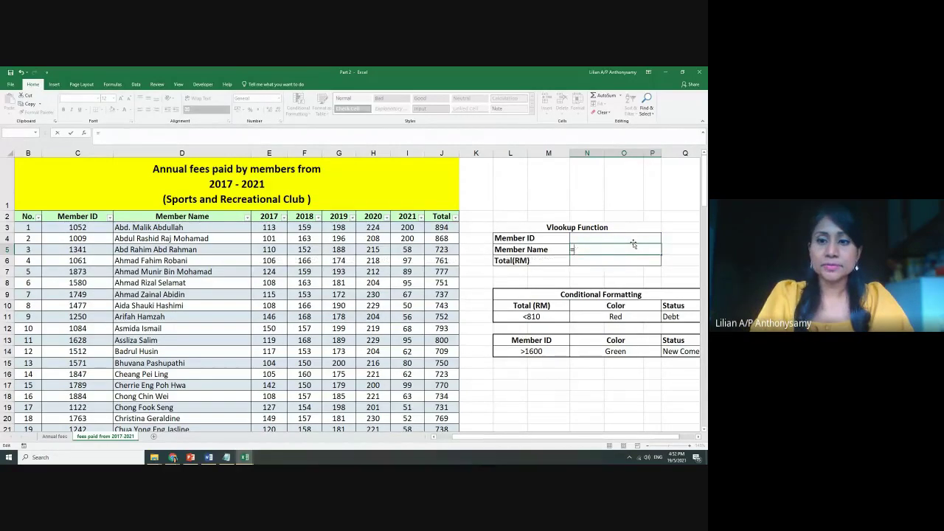
key("Escape")
left_click(373, 295)
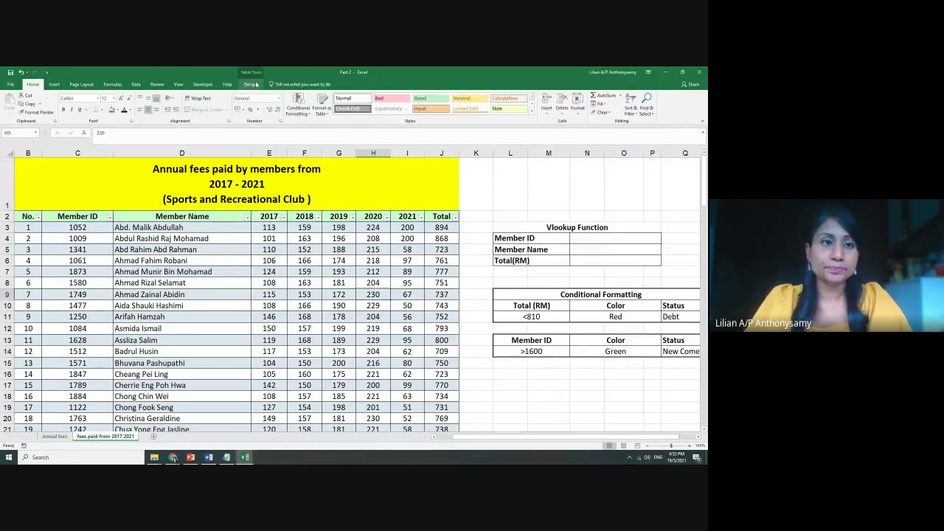
Review the fees table's design settings and the Annual fees sheet's table
left_click(251, 85)
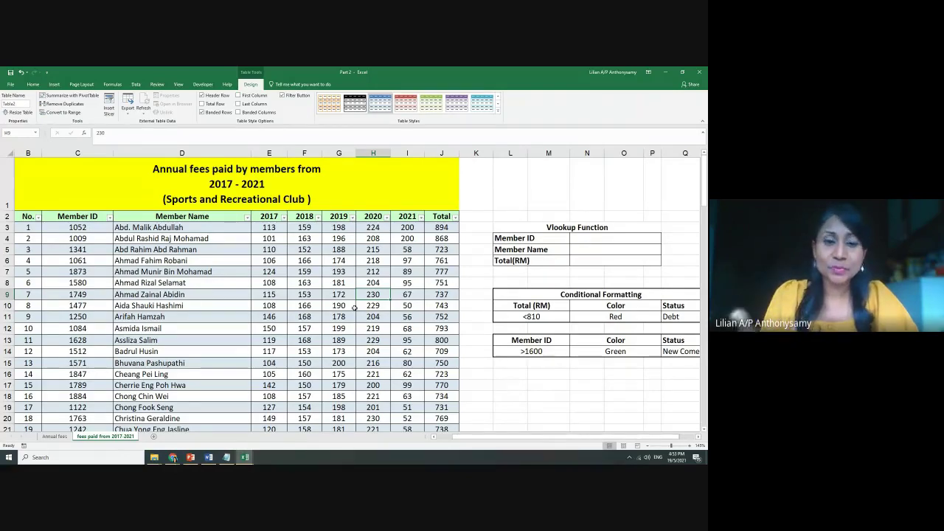
left_click(54, 436)
left_click(159, 358)
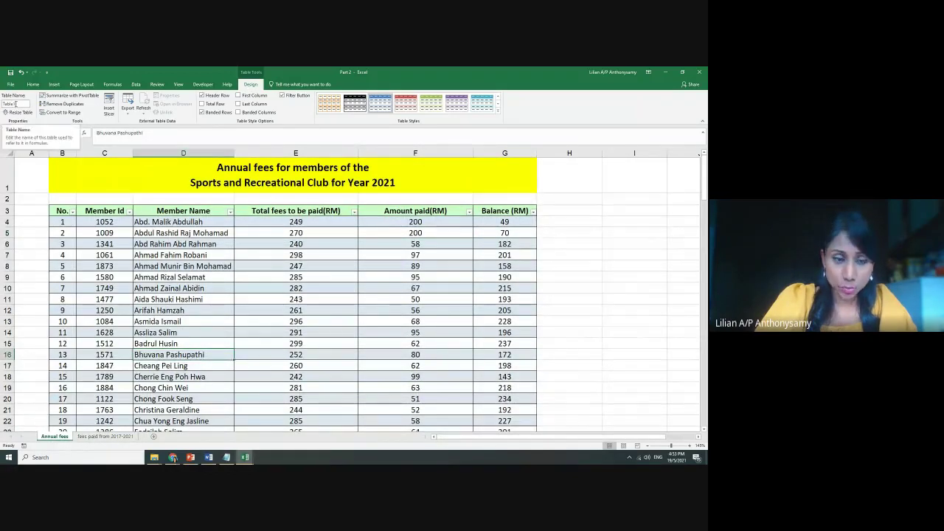
Back on the 2017-2021 fees sheet, begin =vlookup( in Member Name cell N5
left_click(106, 436)
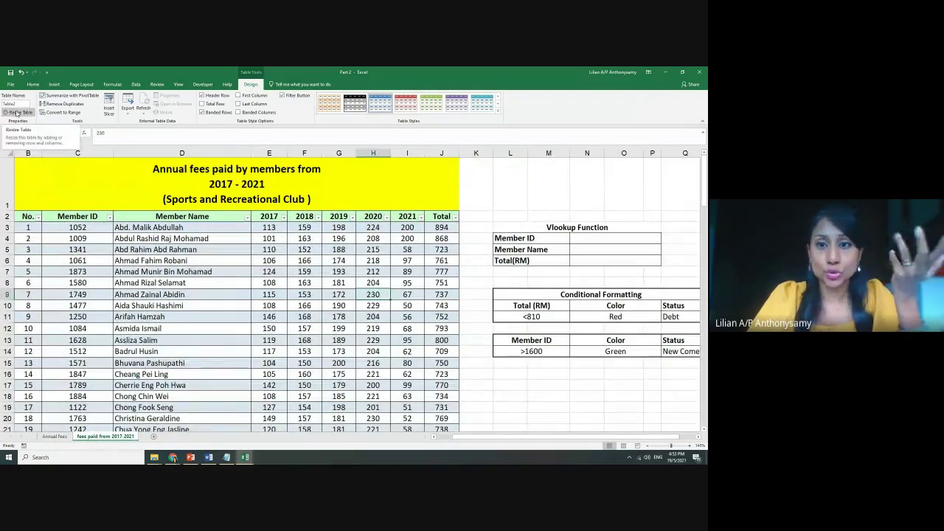
left_click(609, 250)
type("=")
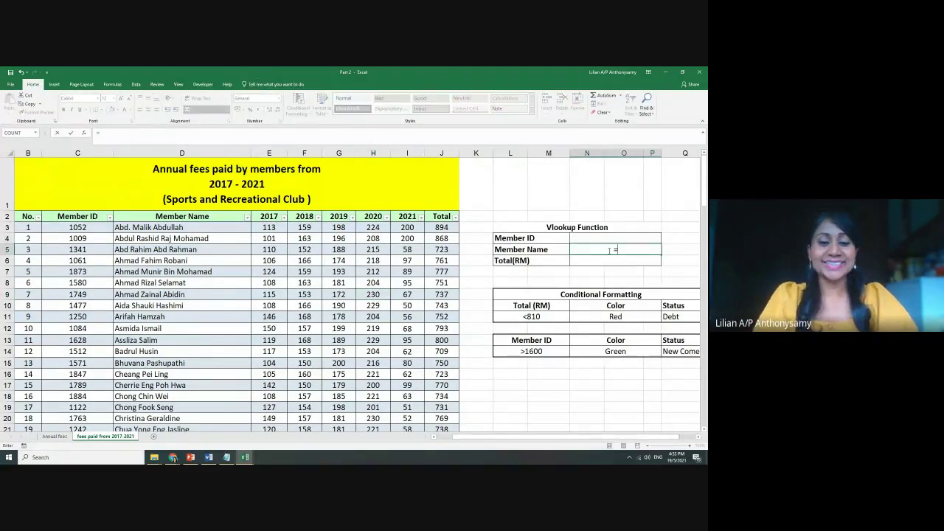
type("vlook")
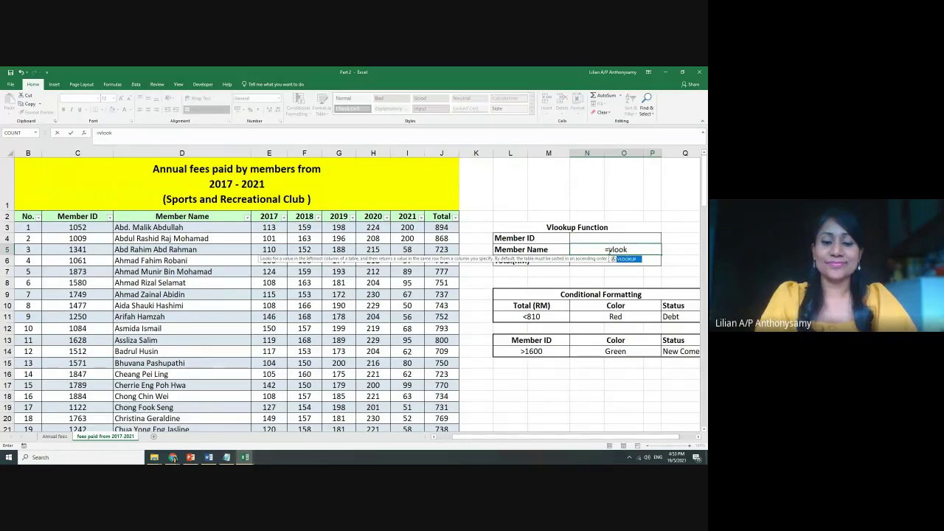
type("up(")
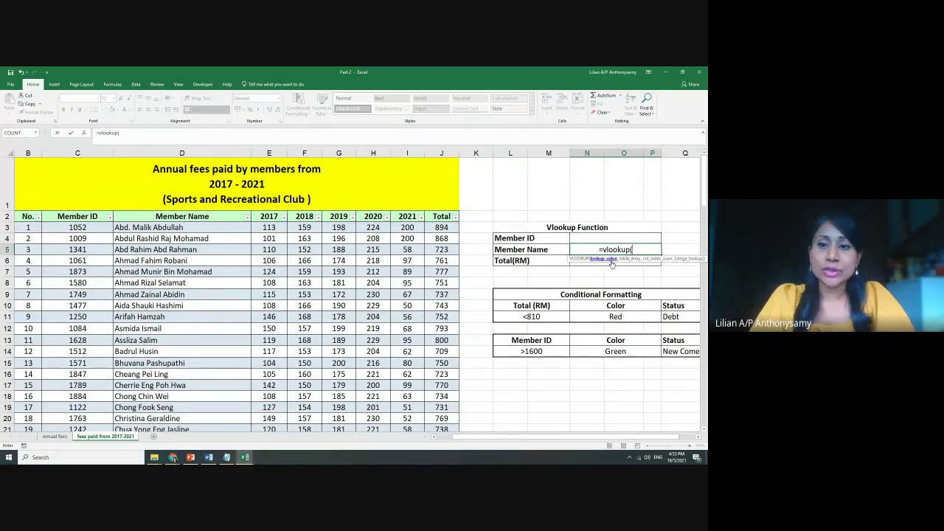
Enter =VLOOKUP(N4,Table2,2,false) in N5; it shows #N/A while Member ID is empty
left_click(594, 237)
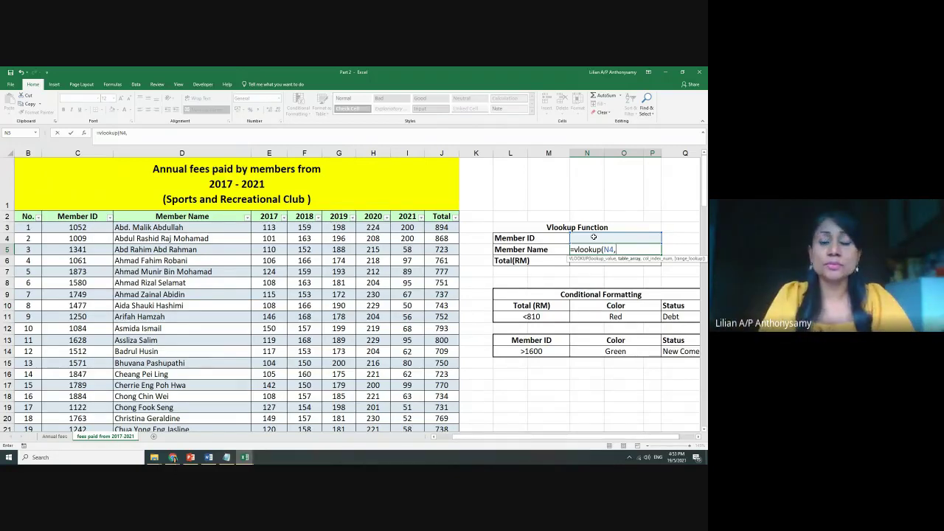
type("t")
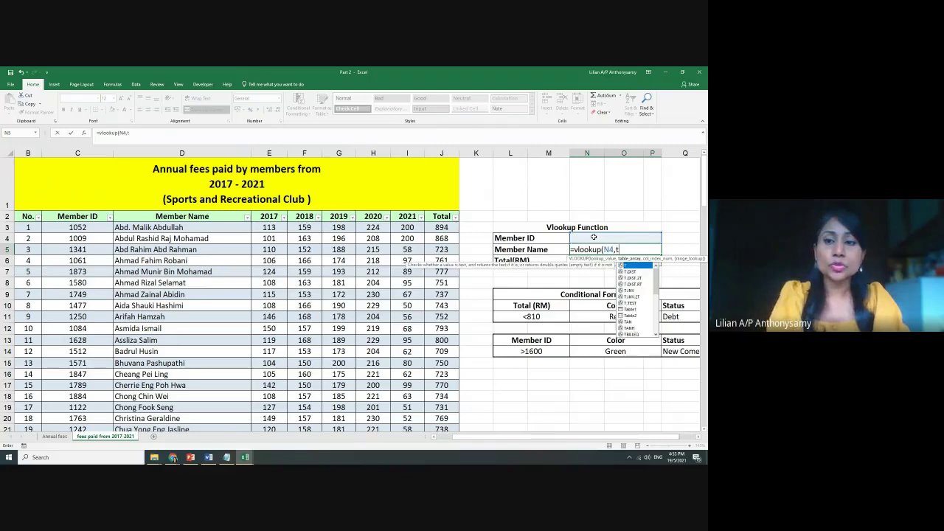
type("a")
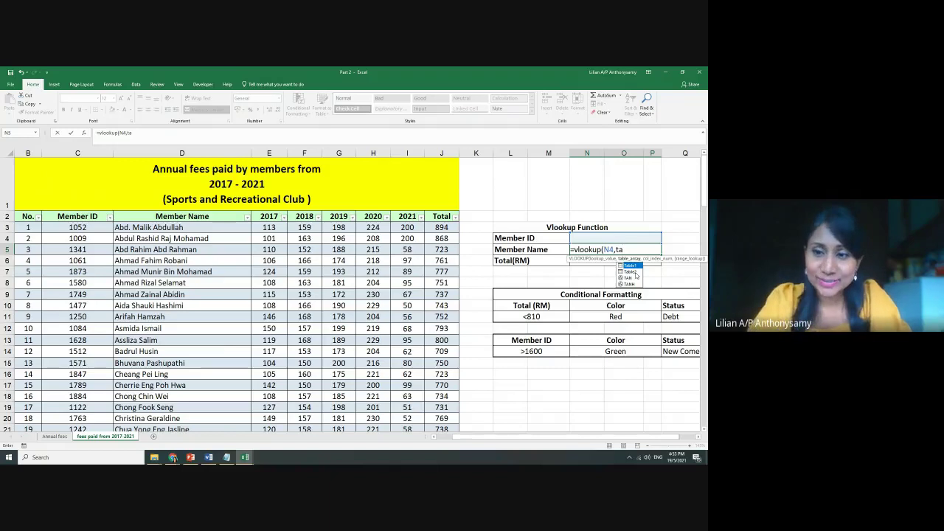
left_click(636, 272)
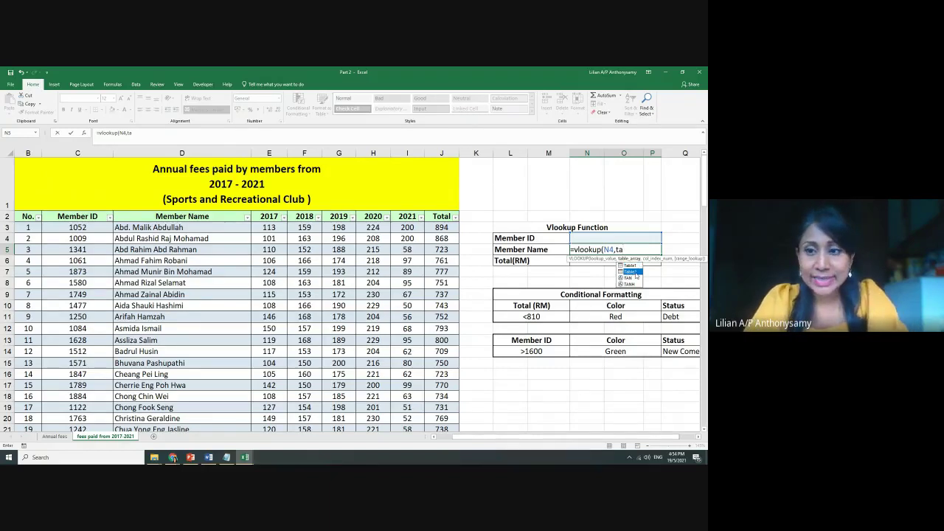
double_click(636, 274)
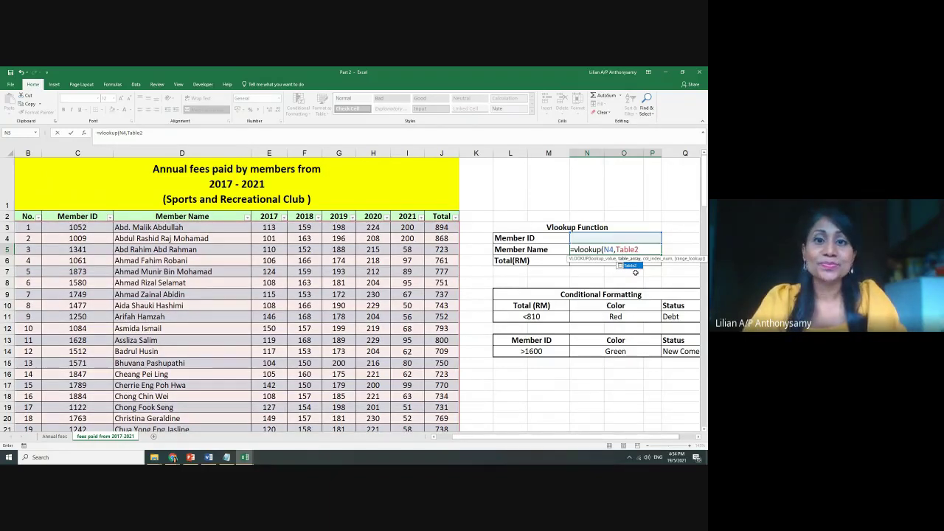
type(",")
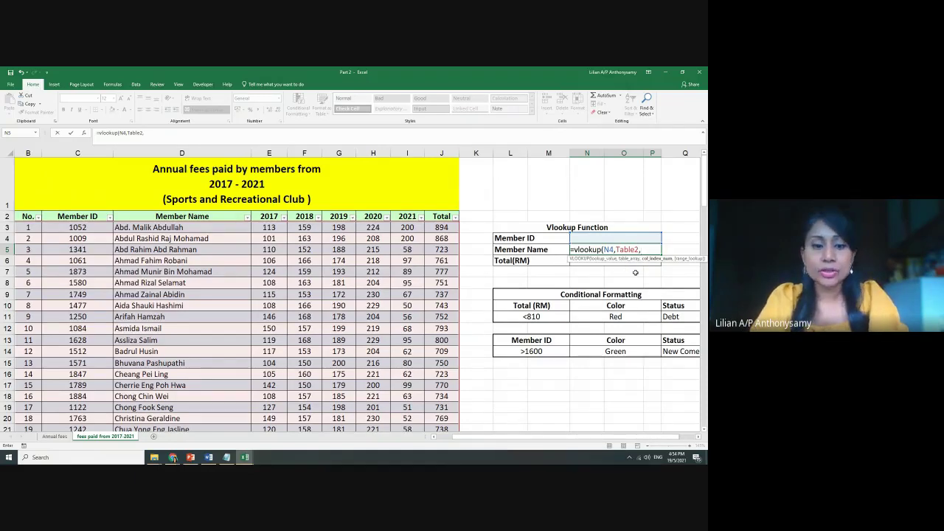
type("2,f")
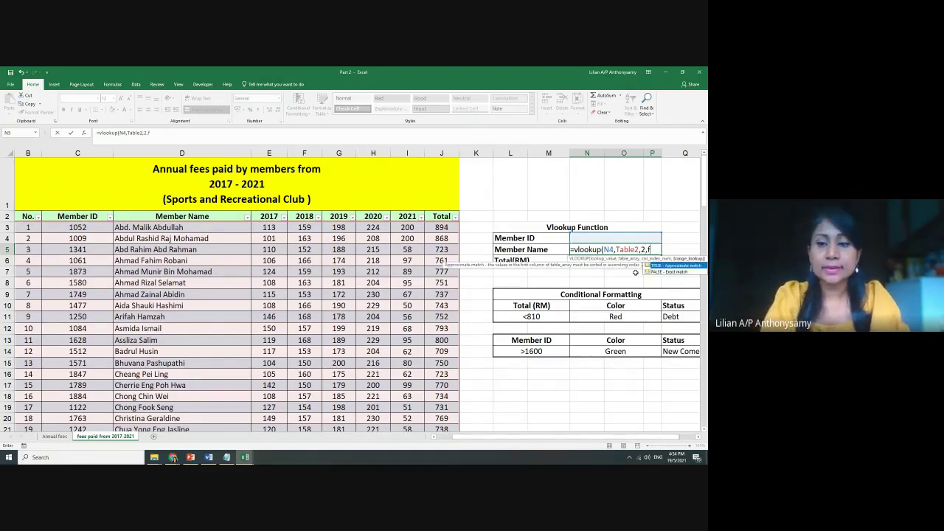
type("alse)")
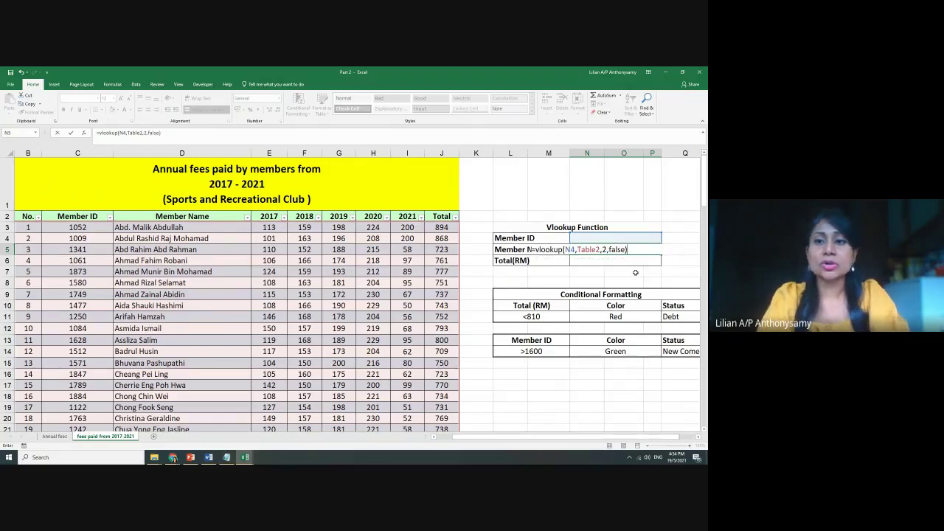
key("Return")
Enter Member ID 1052 in N4 and inspect the Member Name lookup formula in N5
left_click(640, 238)
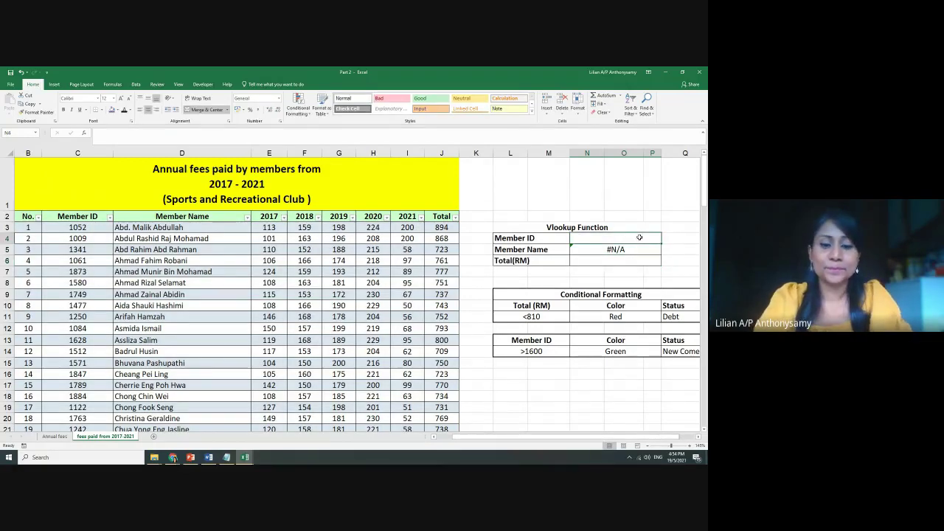
type("1052")
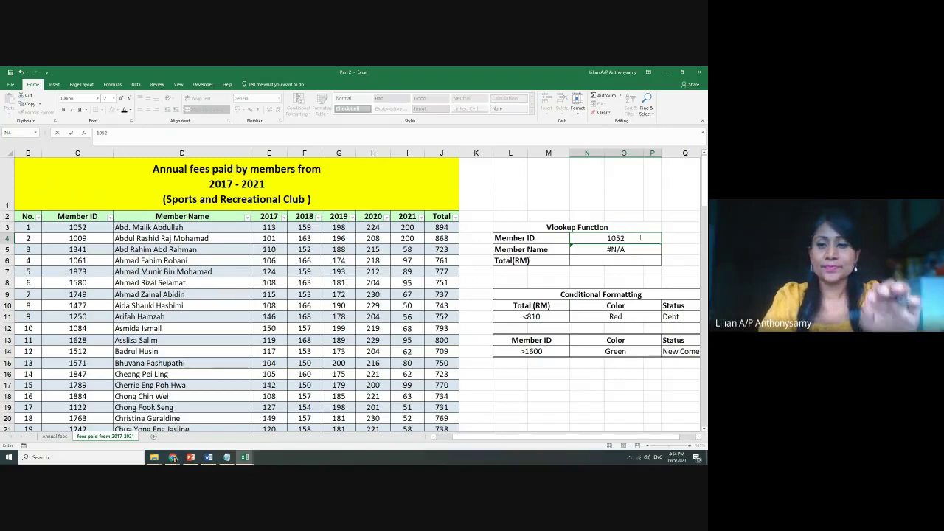
key("Return")
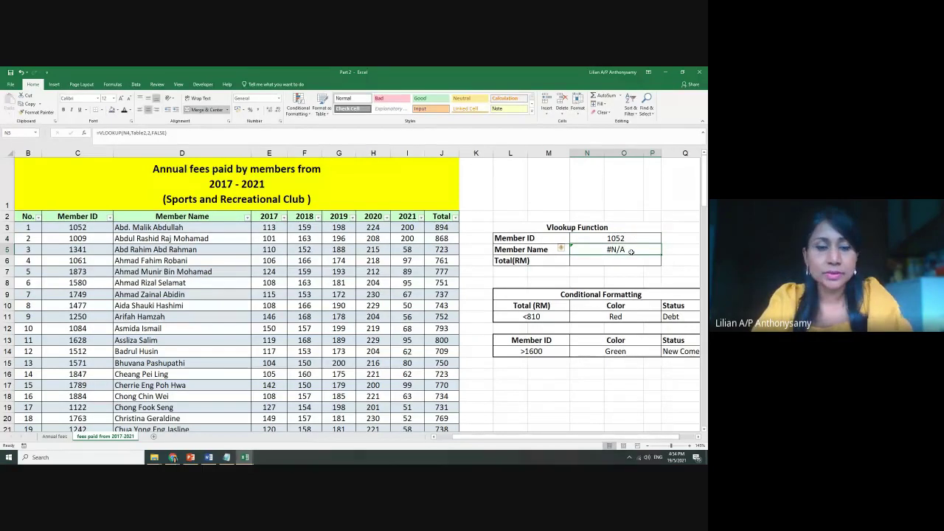
double_click(632, 254)
left_click(373, 295)
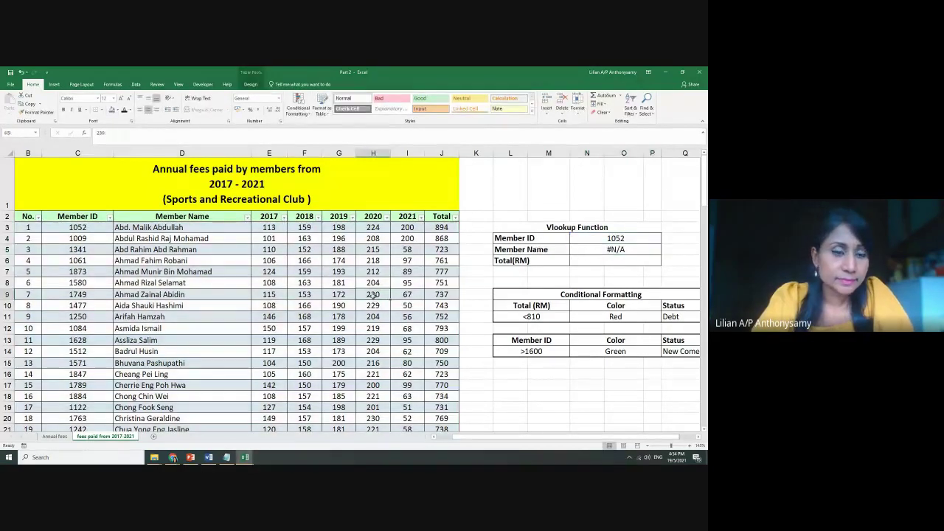
Clear the Member Name formula and check the member table's name on Table Tools Design
left_click(638, 251)
key("Delete")
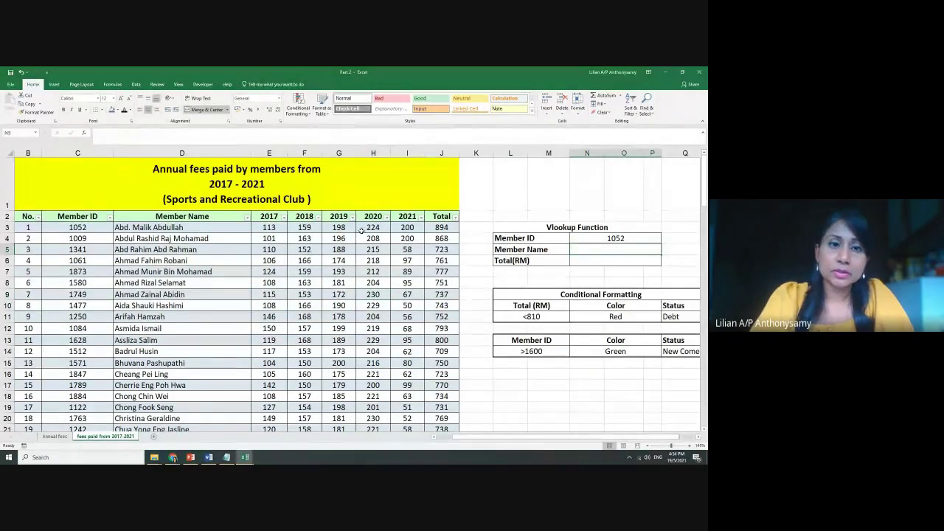
left_click(171, 260)
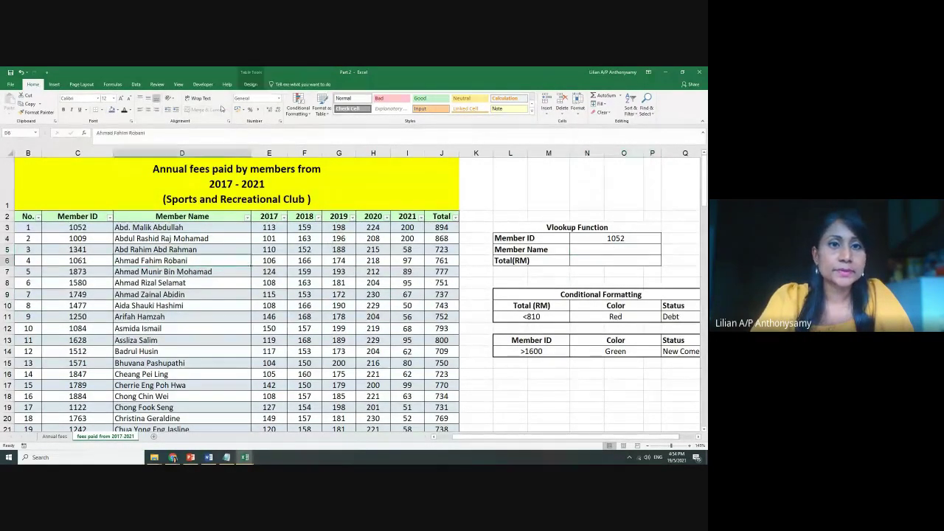
left_click(250, 84)
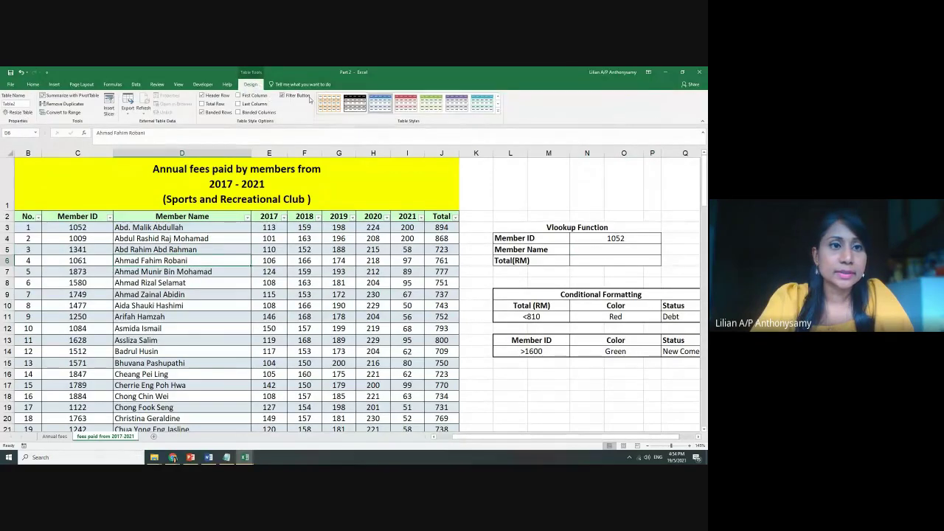
left_click(271, 284)
scroll(322, 278, "down", 2)
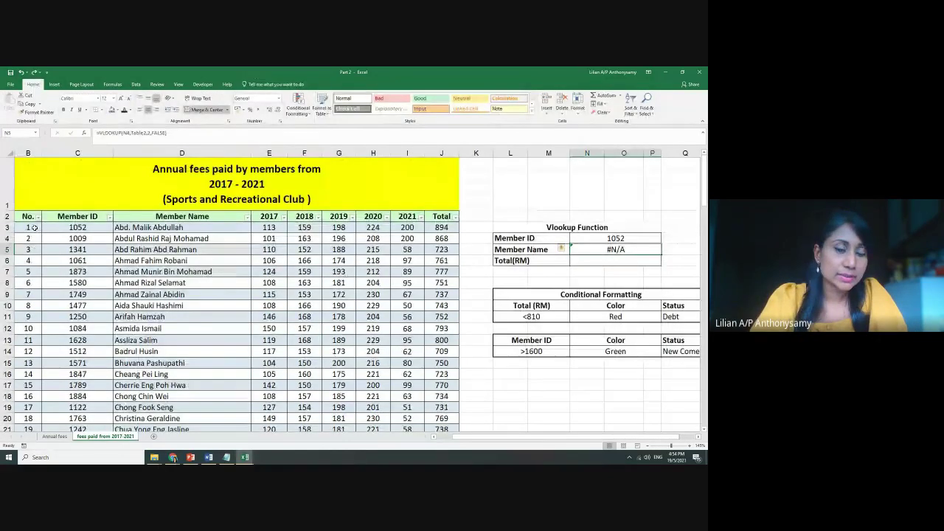
Enter Member ID 1512 in the data and select the member data range C2:J126
left_click(419, 328)
scroll(431, 325, "down", 5)
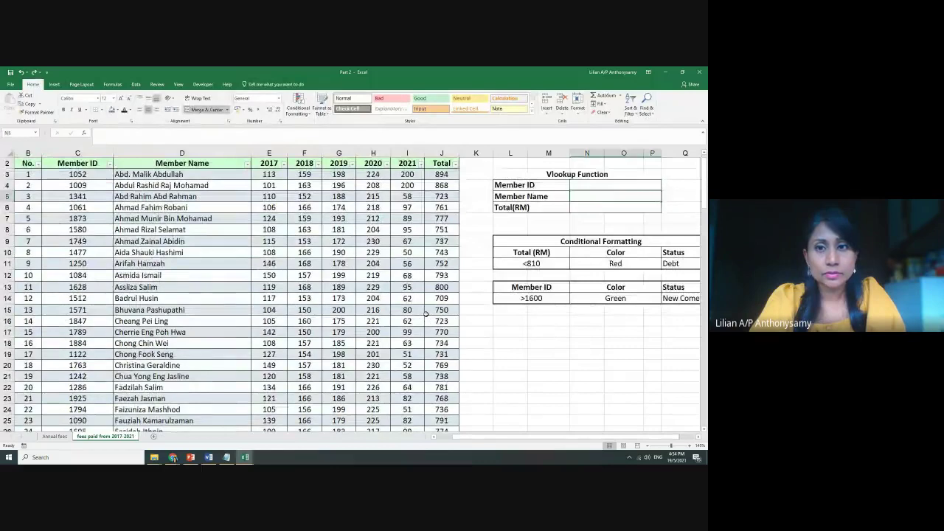
type("1512")
key("Return")
scroll(426, 315, "down", 20)
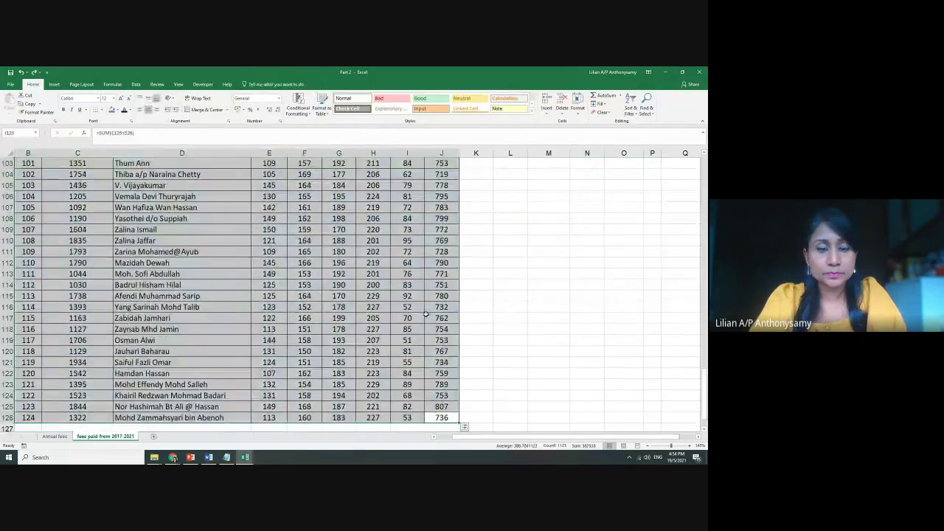
left_click(443, 318)
left_click_drag(455, 418, 91, 217)
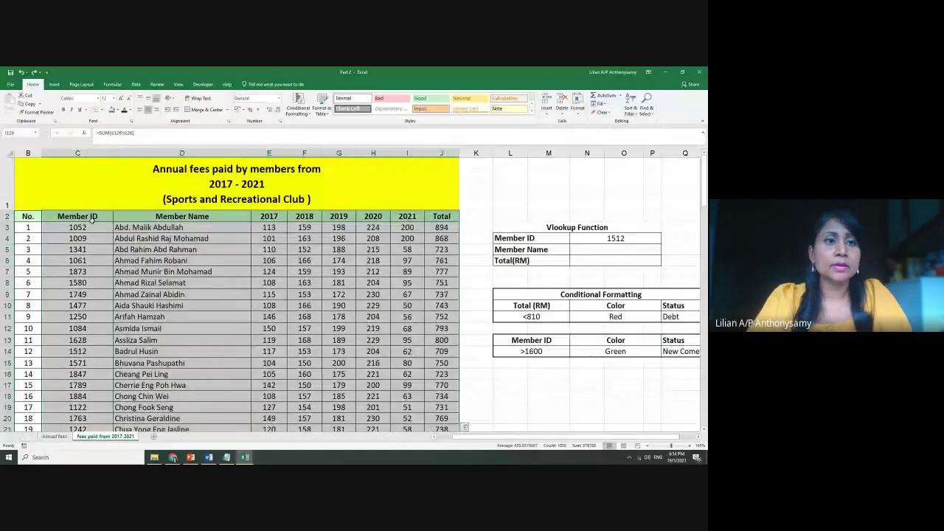
Convert the selection into a table with headers and select its header row C2:J2
left_click(55, 84)
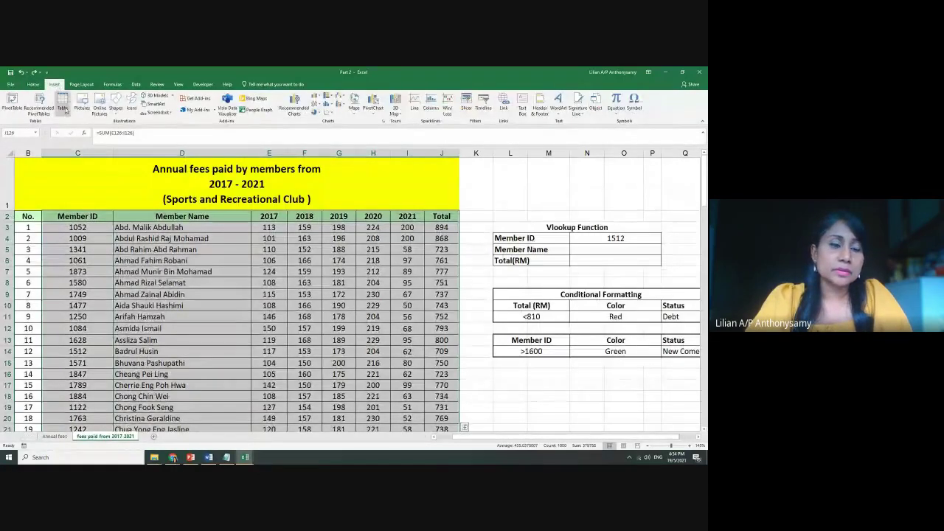
left_click(62, 102)
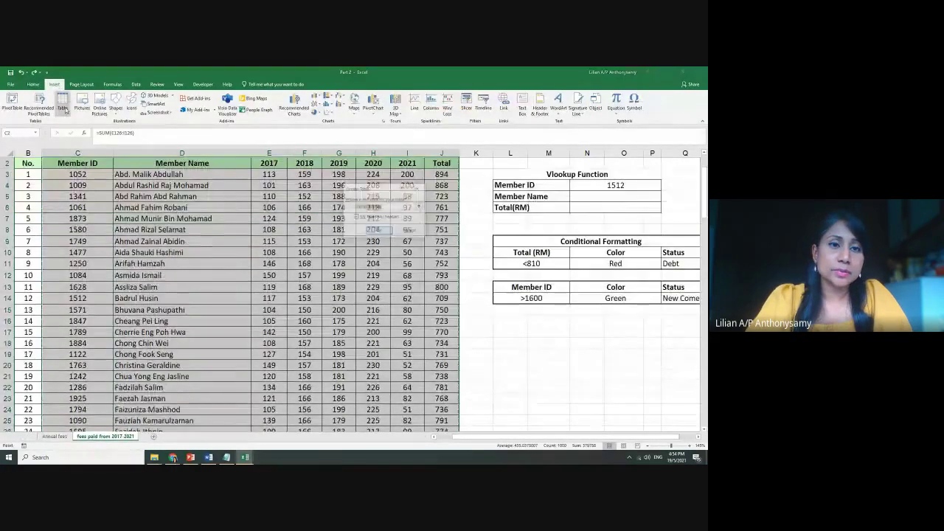
left_click(381, 231)
left_click(478, 243)
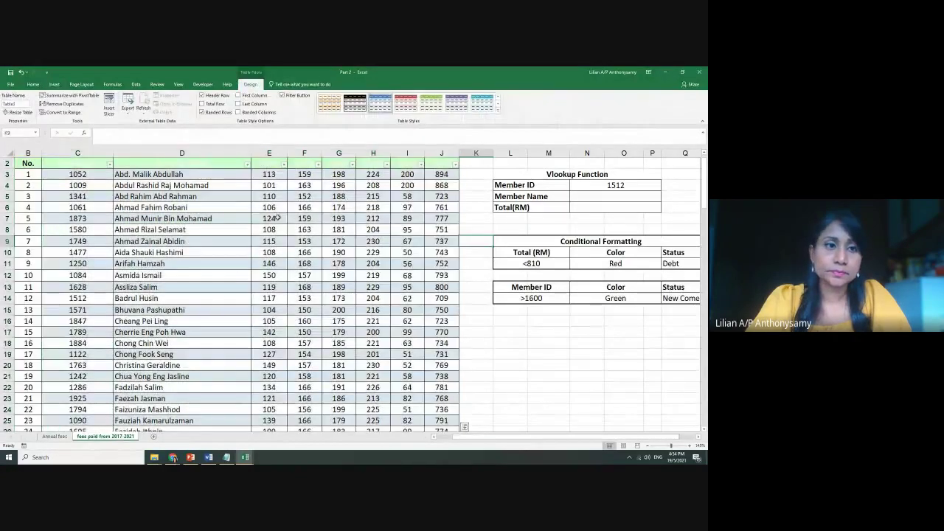
left_click_drag(77, 163, 428, 164)
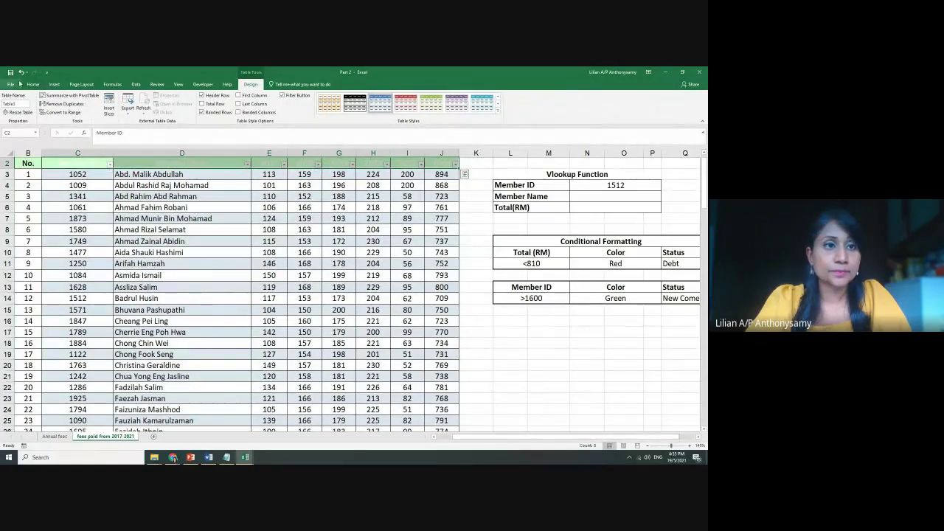
left_click(33, 84)
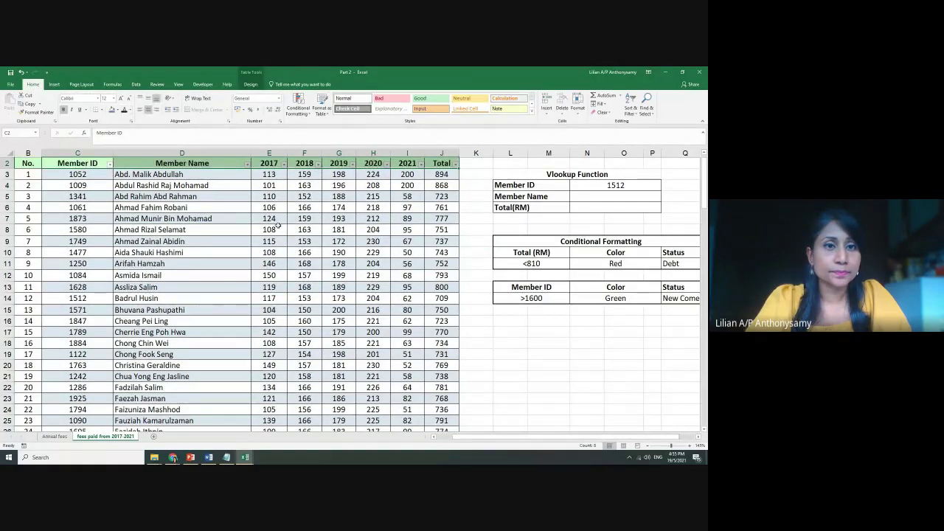
Clear N4, enter =VLOOKUP(N4,Table3,2,false) in N5, then test it with Member ID 1052
left_click(620, 186)
key("Delete")
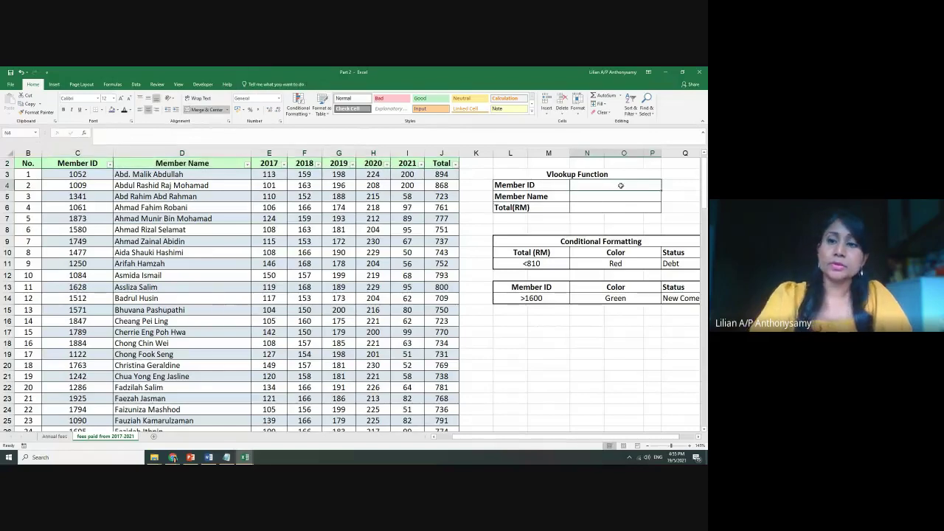
left_click(619, 197)
type("=vlook")
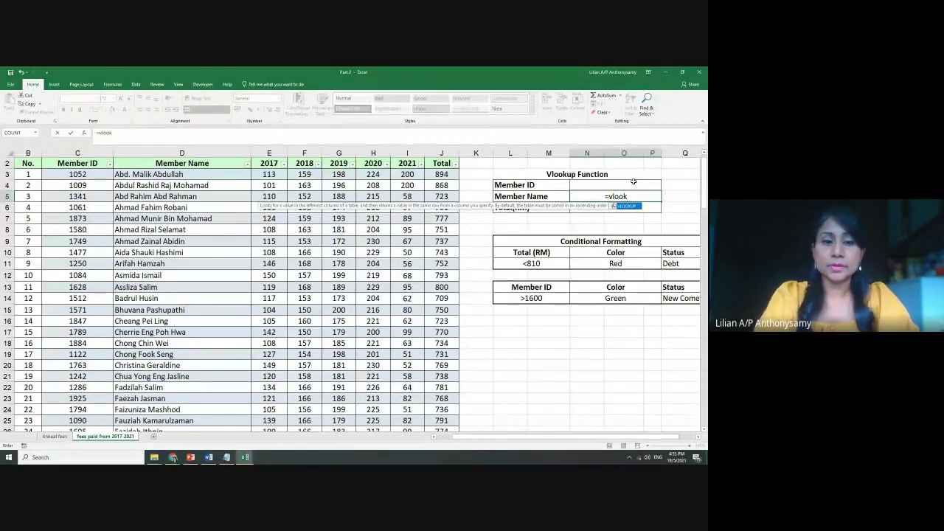
key("Tab")
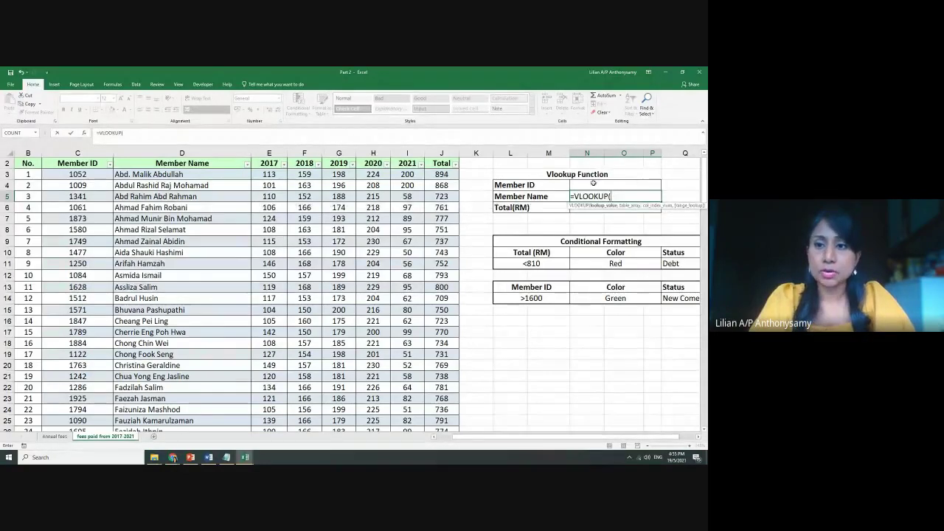
left_click(593, 184)
type(",")
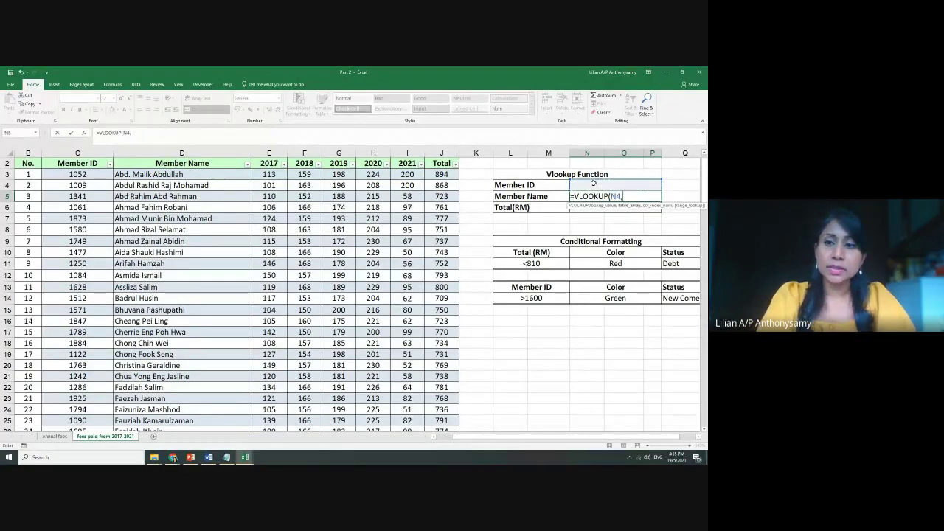
type("ta")
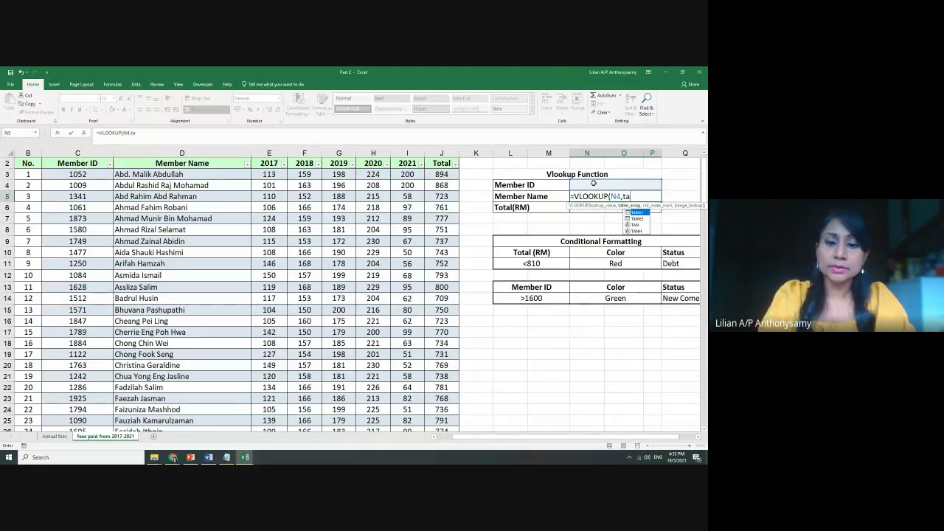
key("Down")
key("Tab")
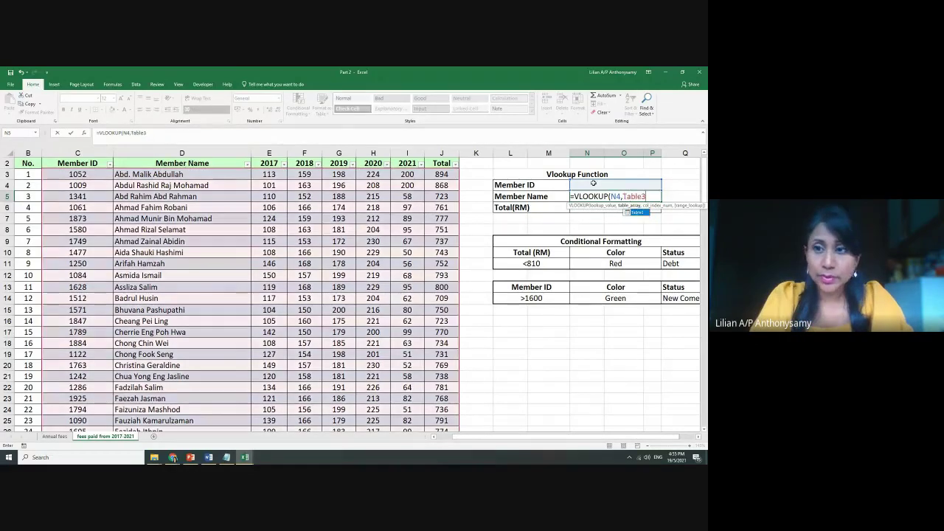
type(",2")
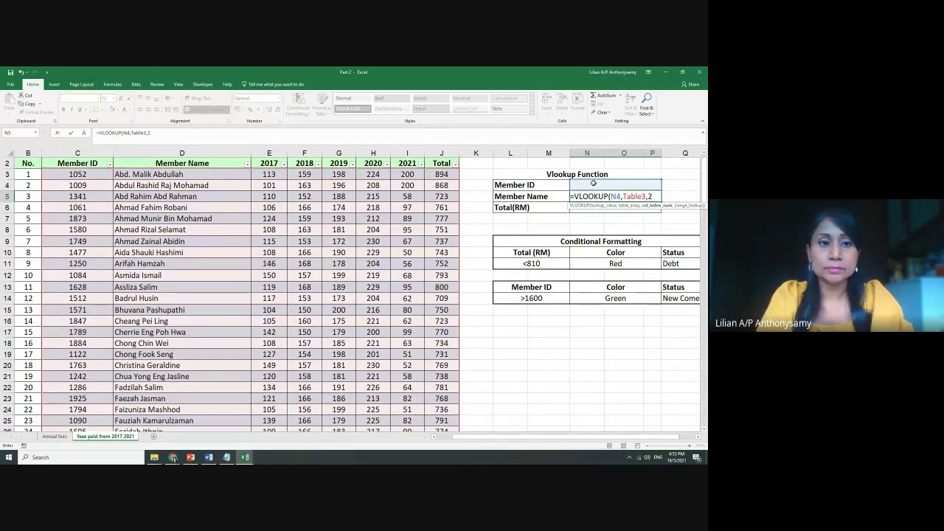
type(",false)")
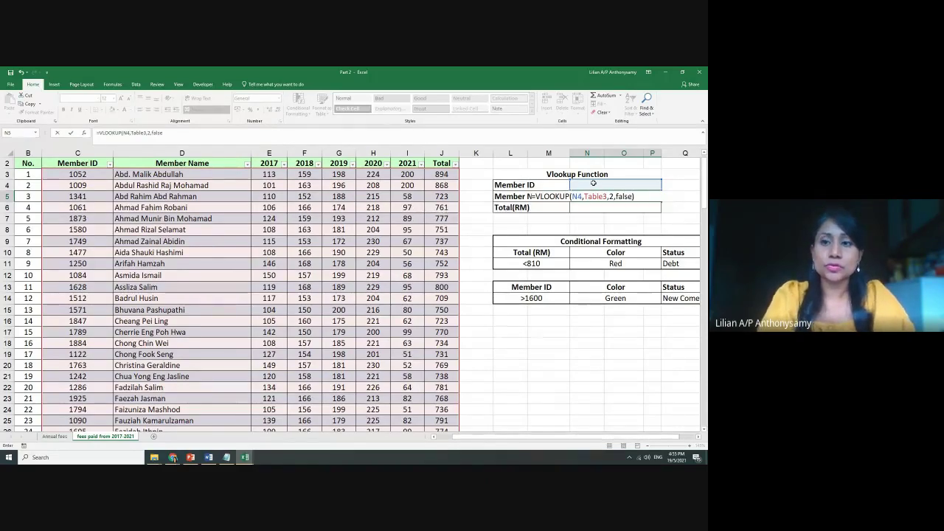
key("Return")
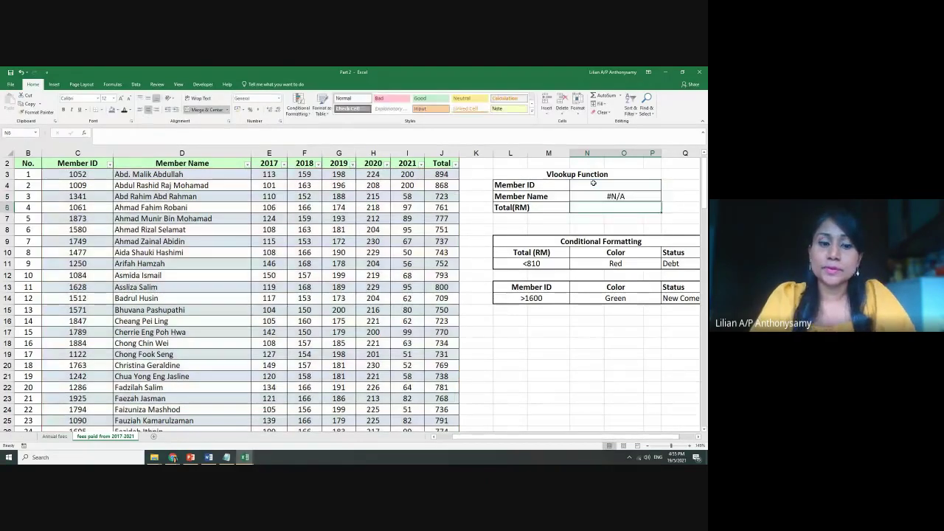
type("10")
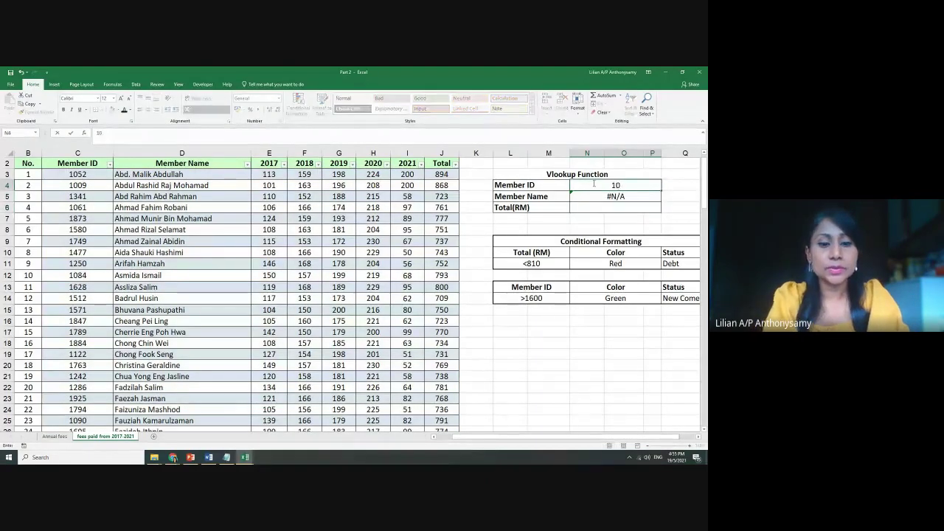
type("52")
key("Return")
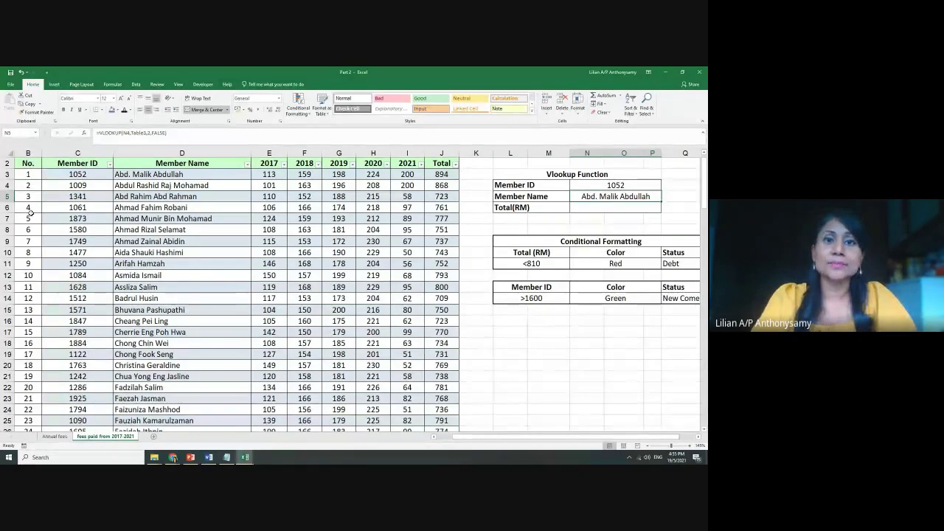
Enter =VLOOKUP(N4,Table3,8,false) in Total(RM) cell N6, returning 894 for member 1052
left_click(607, 207)
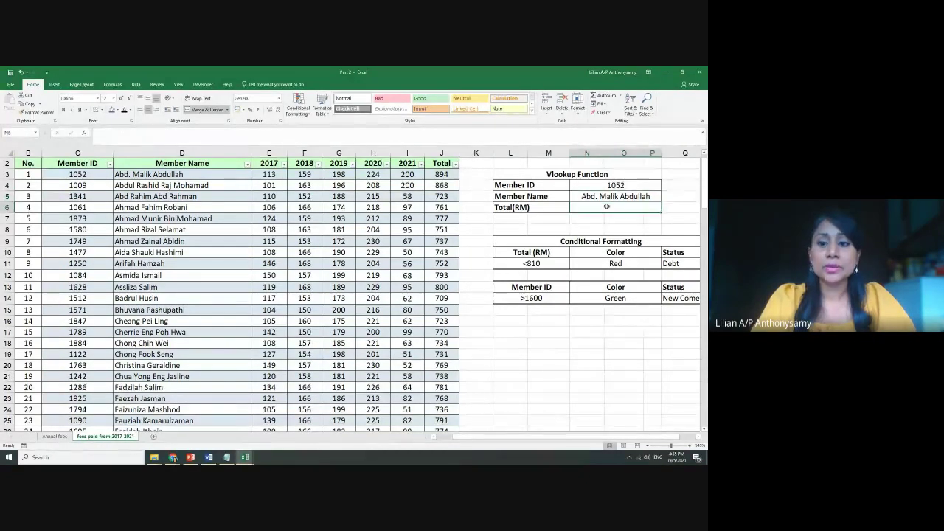
type("=vl")
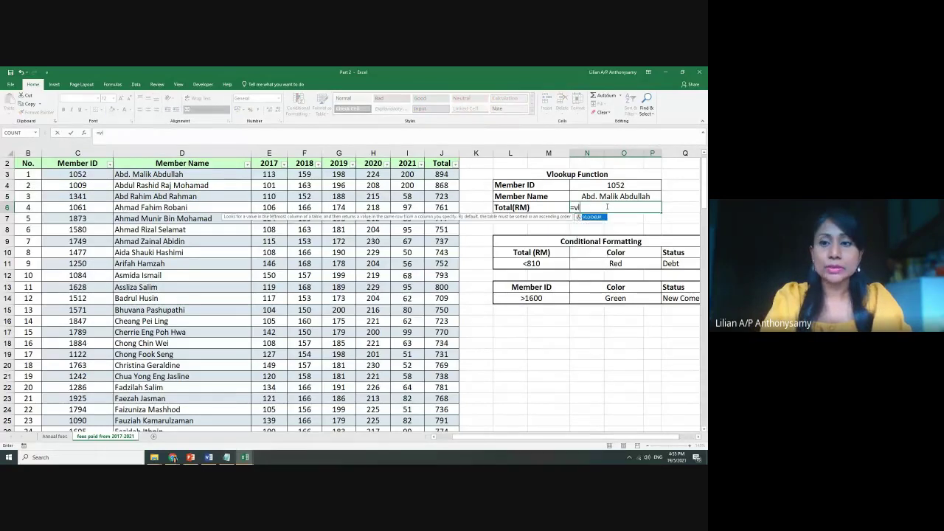
key("Tab")
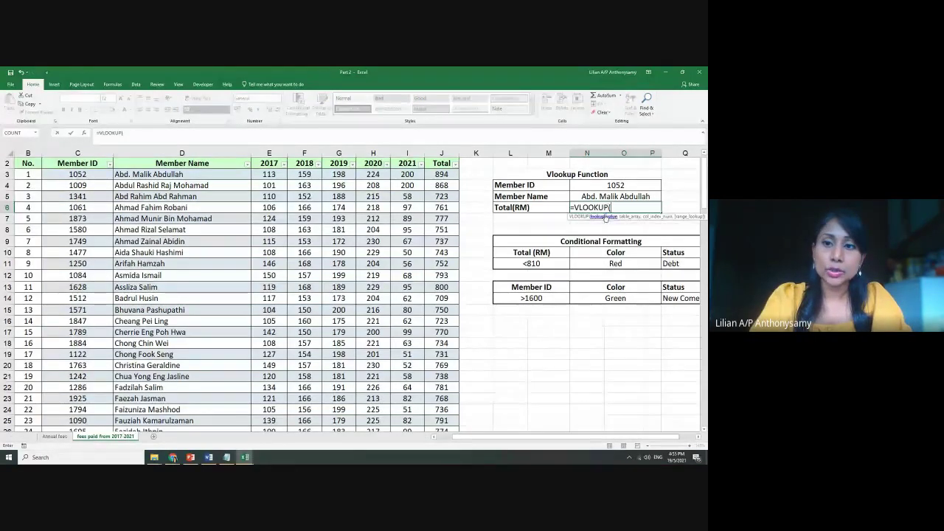
left_click(604, 187)
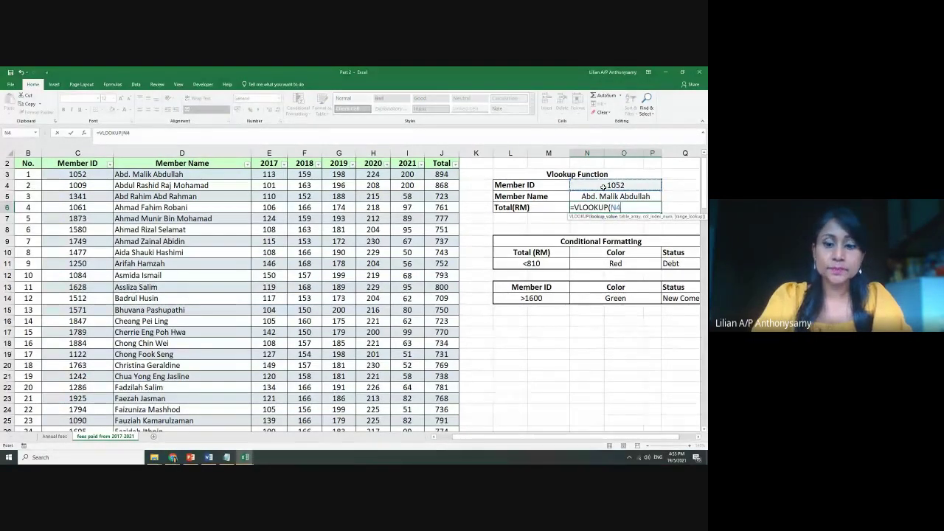
type(",Ta")
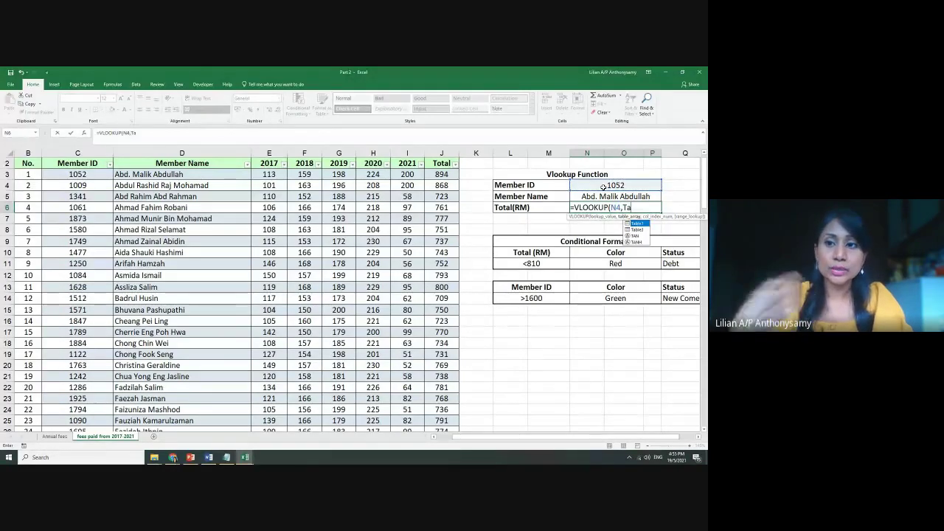
key("Down")
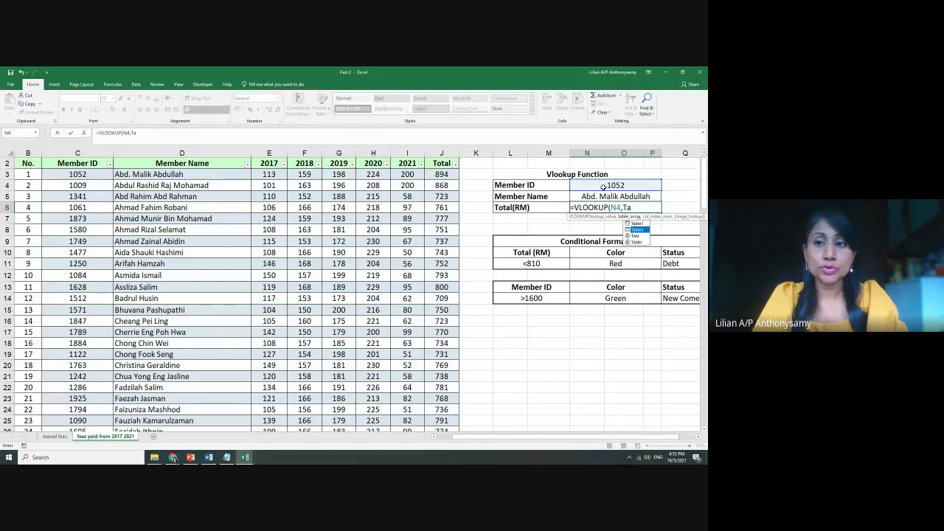
key("Tab")
type(",")
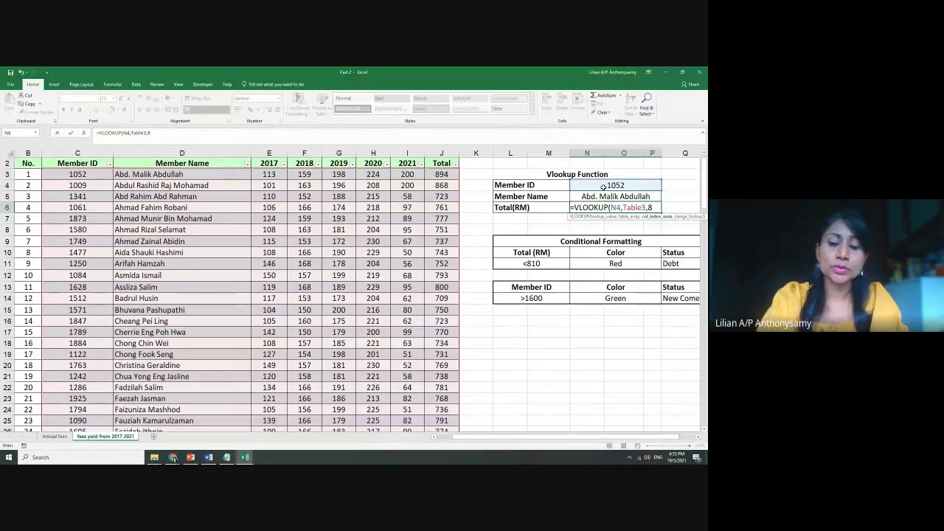
type(",")
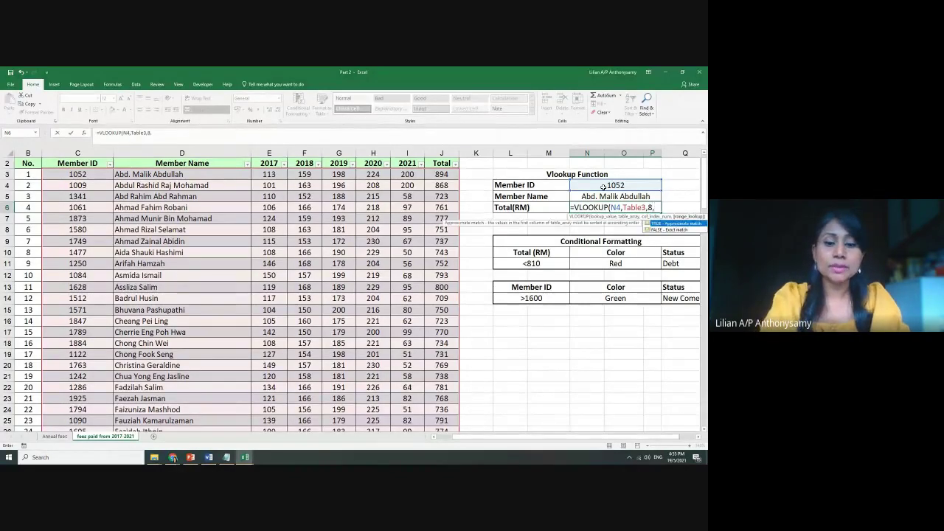
type("false)")
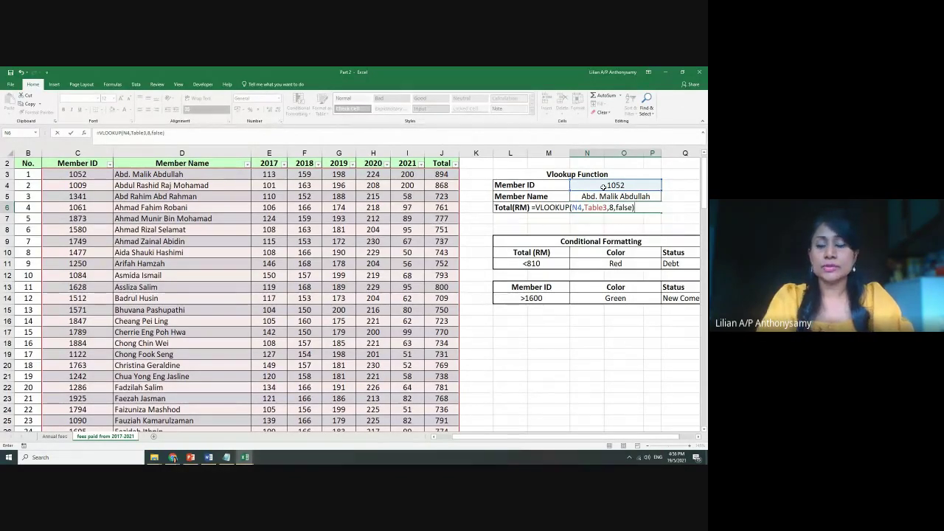
key("Return")
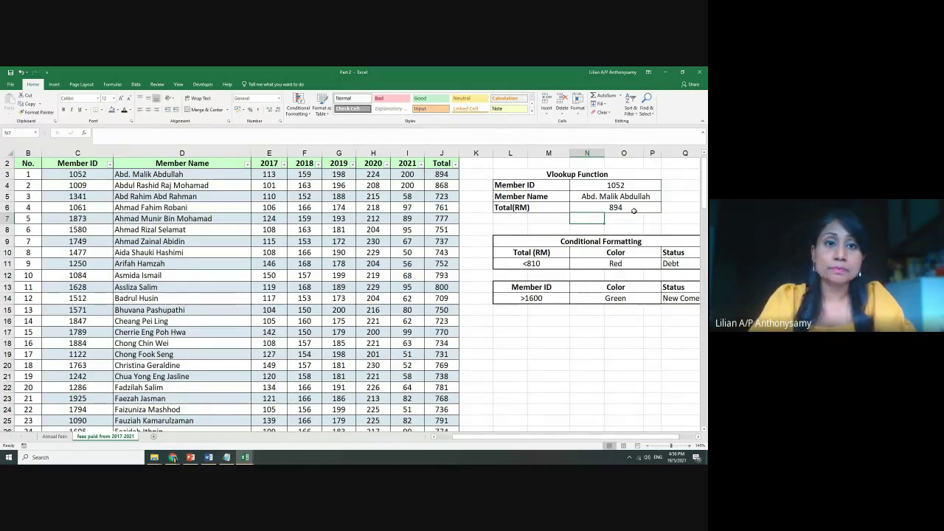
Scroll back to the top-left of the fees sheet, select title cell B1, and show the View ribbon
left_click(347, 235)
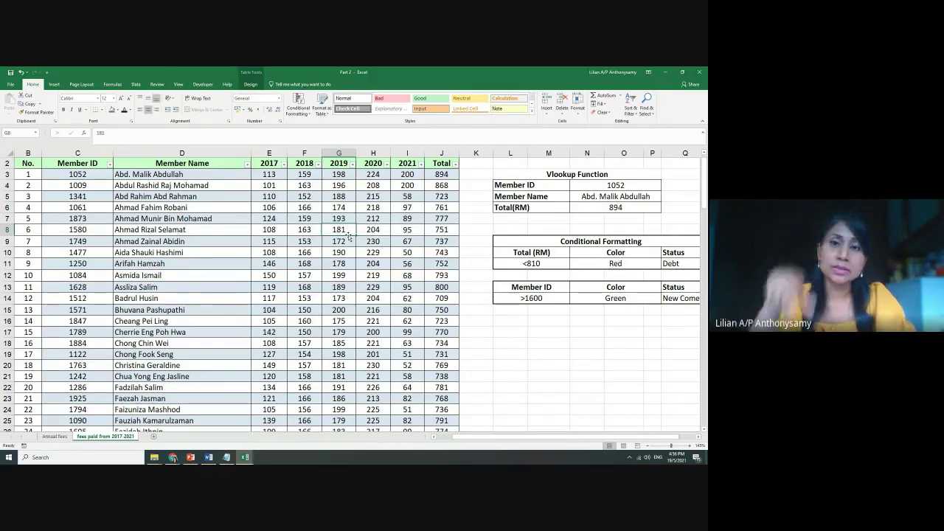
left_click(590, 355)
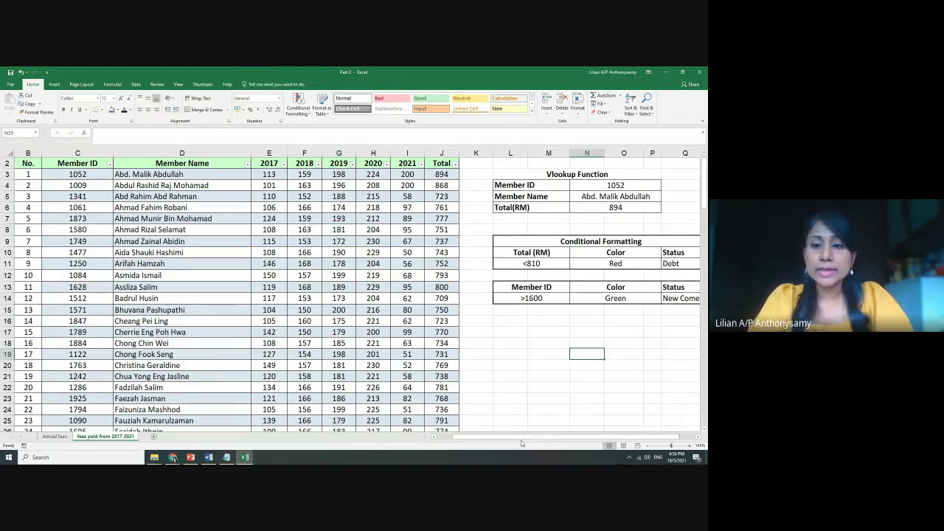
left_click_drag(521, 439, 535, 439)
scroll(526, 438, "up", 1)
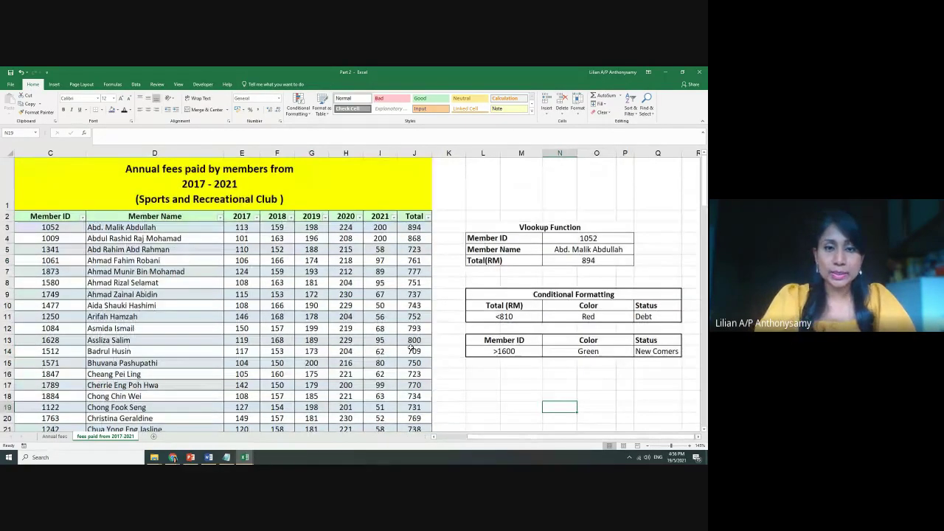
left_click_drag(516, 438, 484, 438)
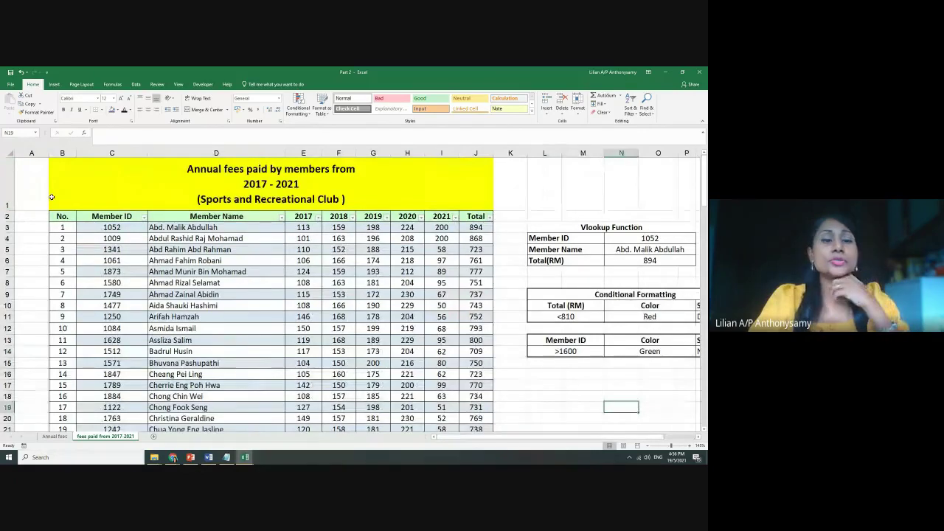
scroll(269, 260, "down", 8)
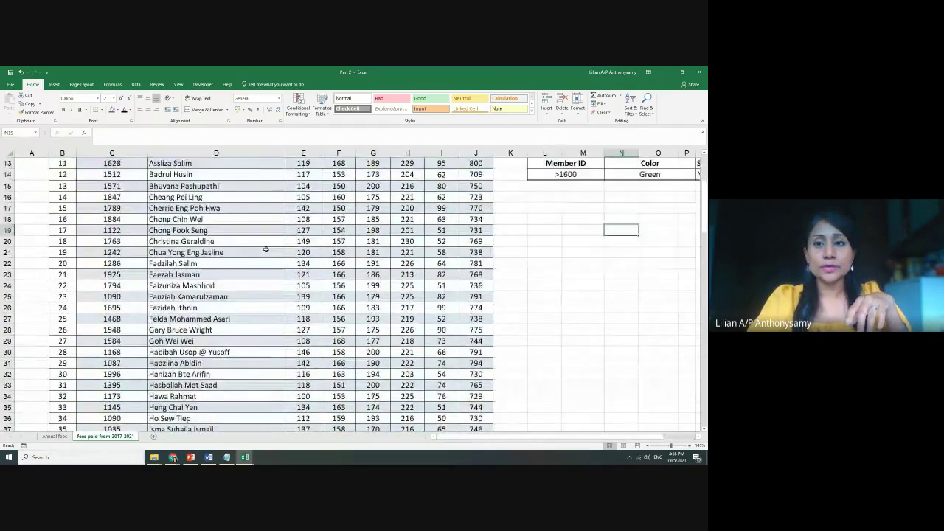
scroll(265, 249, "up", 8)
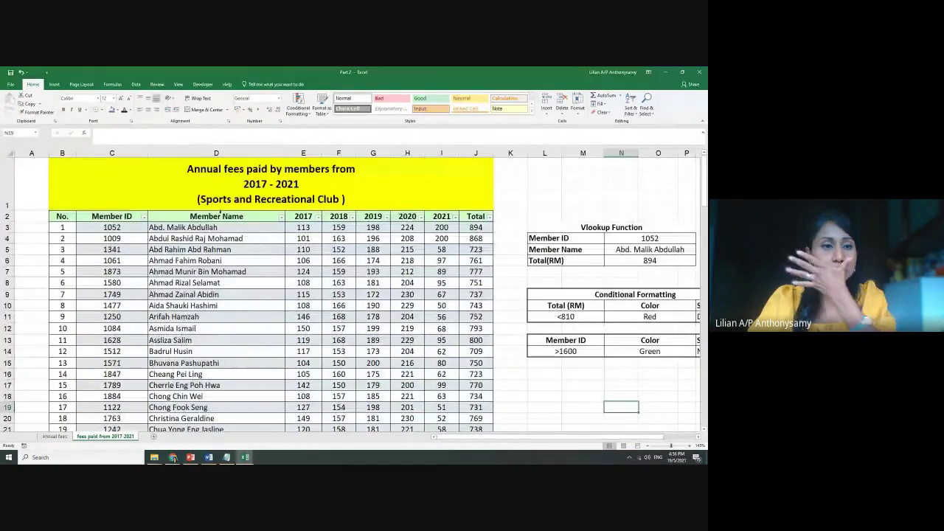
left_click(111, 192)
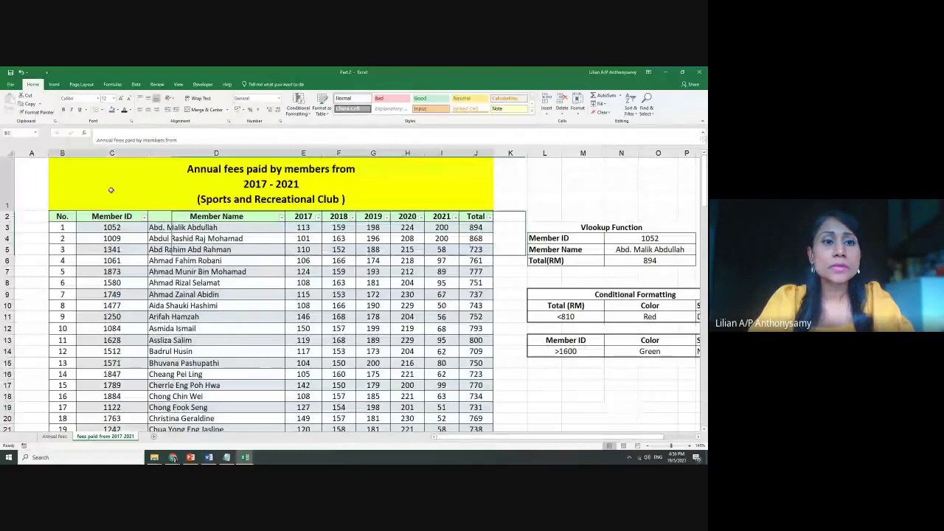
left_click(178, 84)
left_click(238, 107)
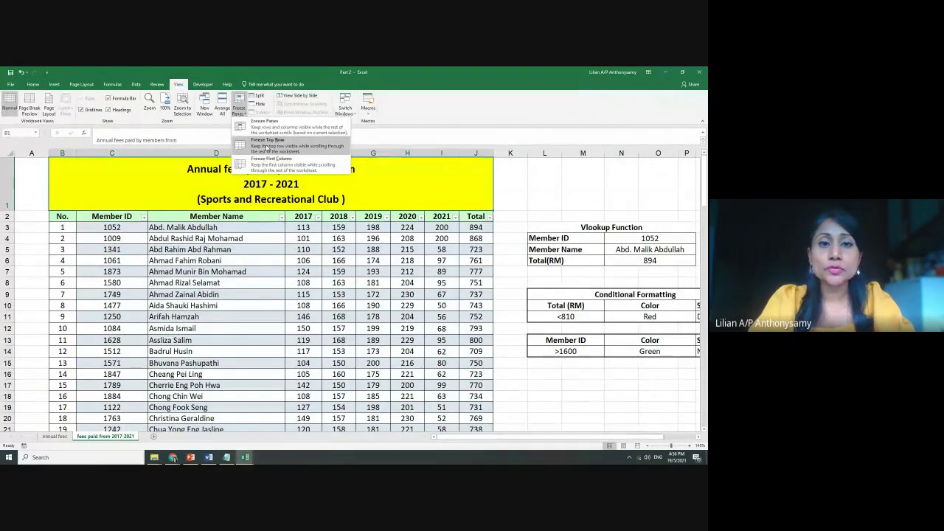
left_click(267, 146)
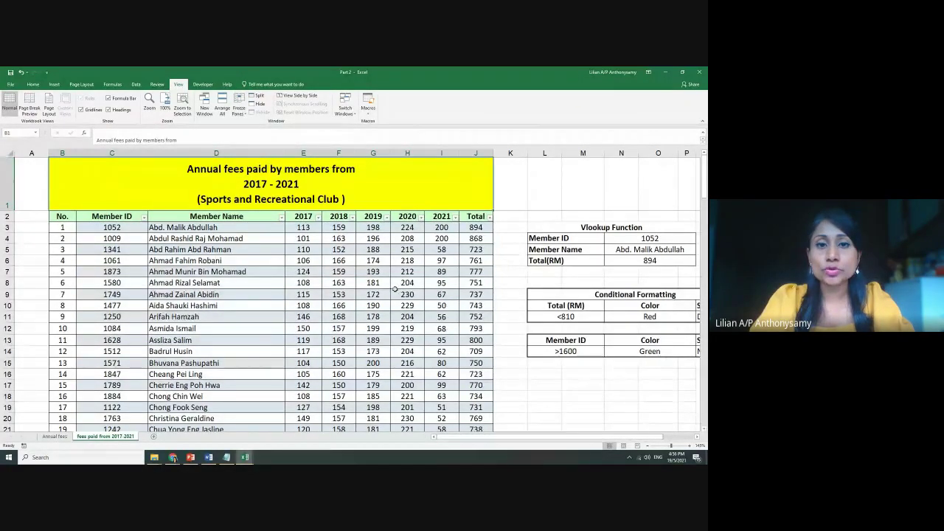
scroll(394, 288, "down", 4)
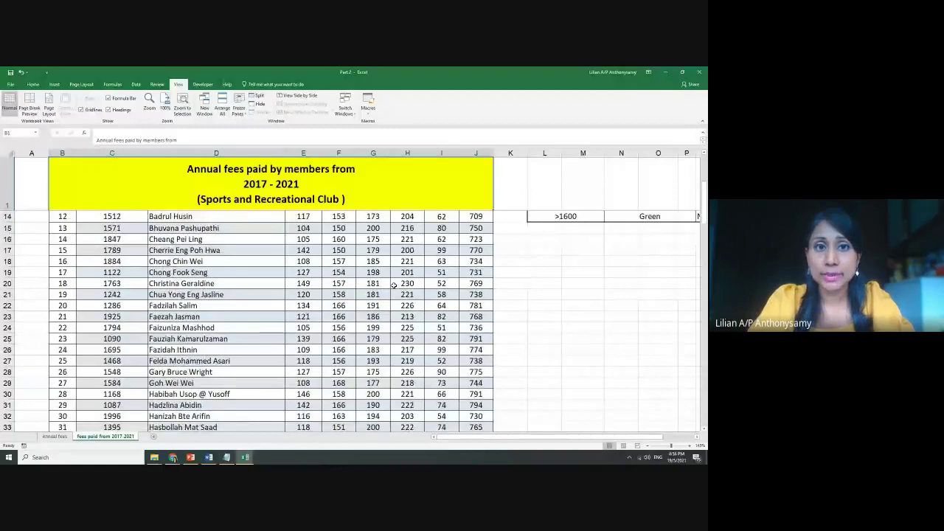
scroll(394, 286, "up", 4)
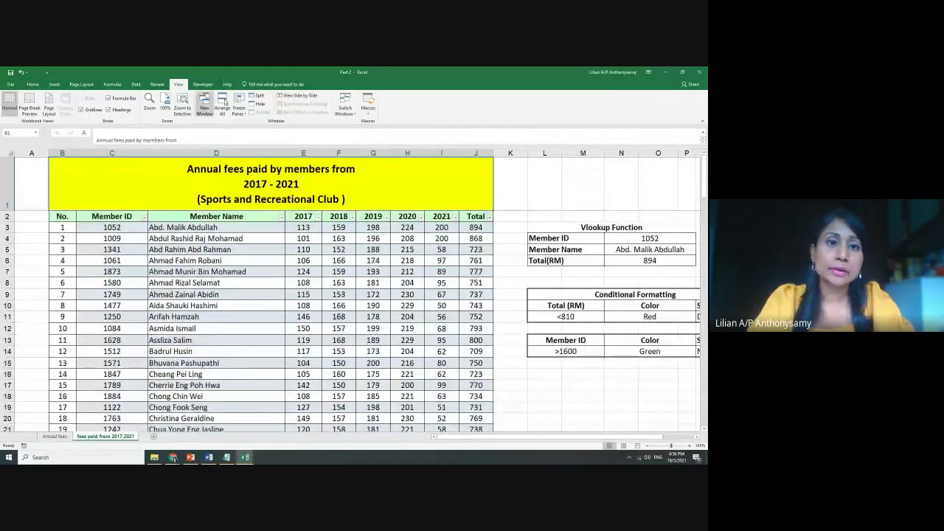
left_click(248, 110)
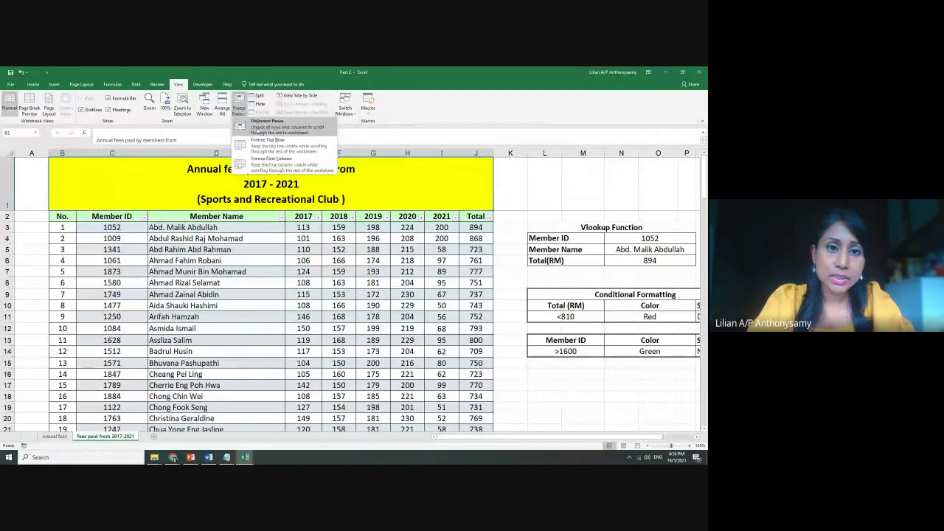
left_click(258, 129)
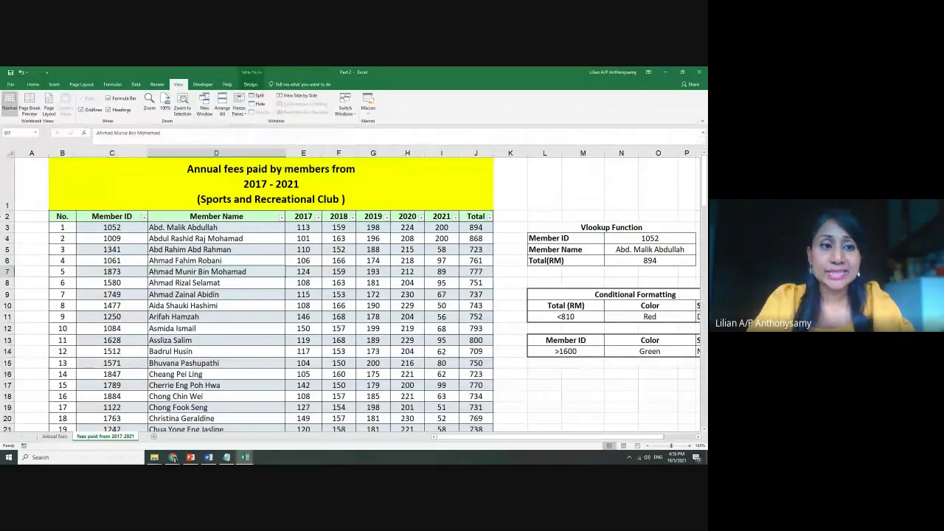
left_click(7, 216)
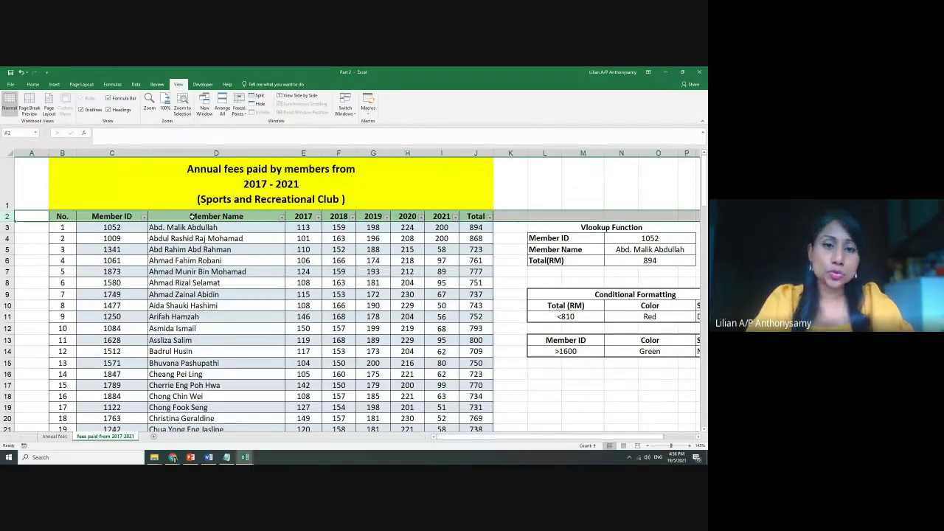
left_click(262, 241)
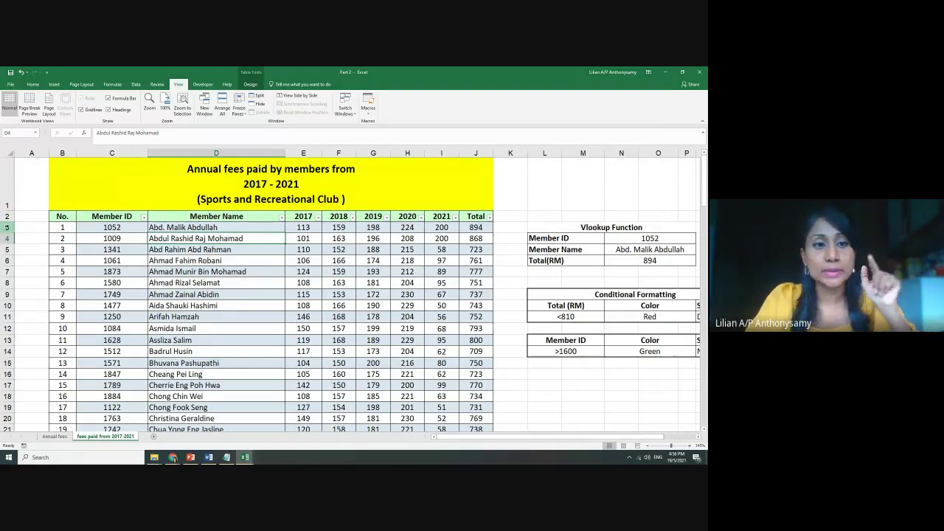
left_click(7, 228)
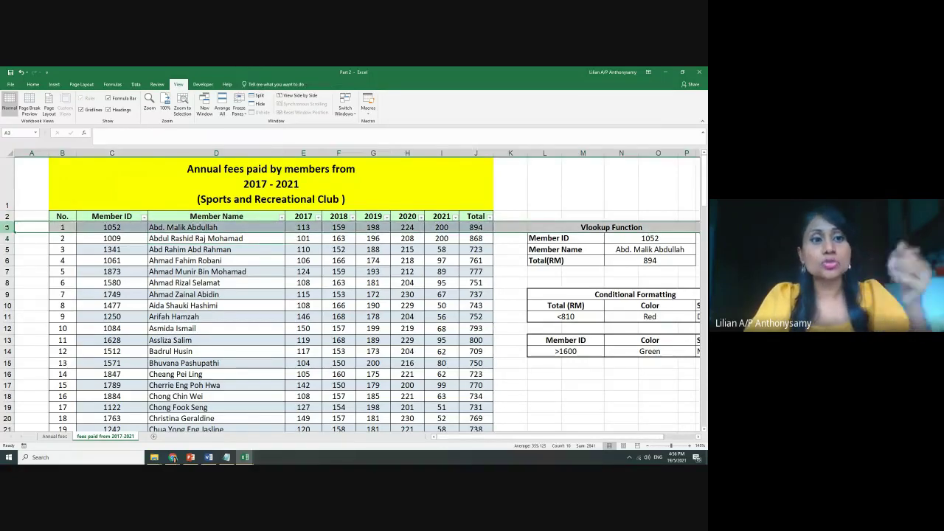
left_click(6, 216)
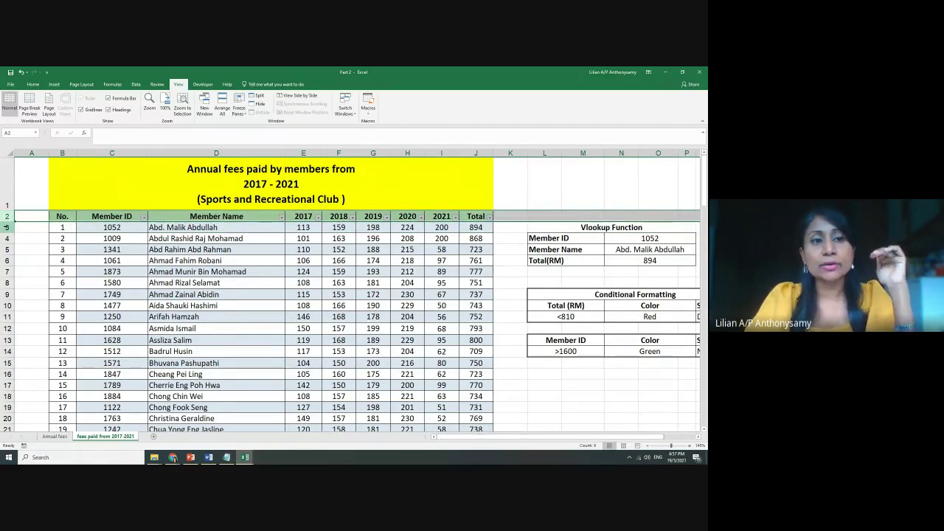
left_click(6, 227)
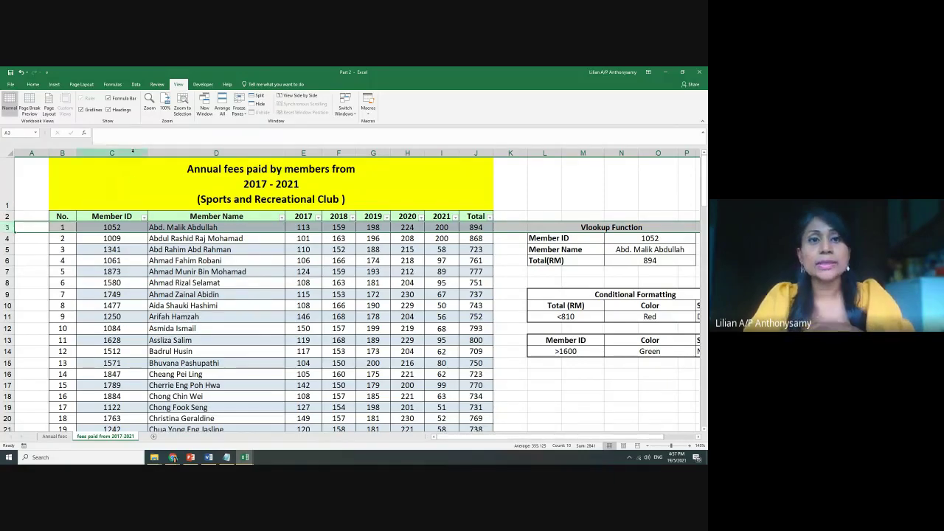
left_click(240, 111)
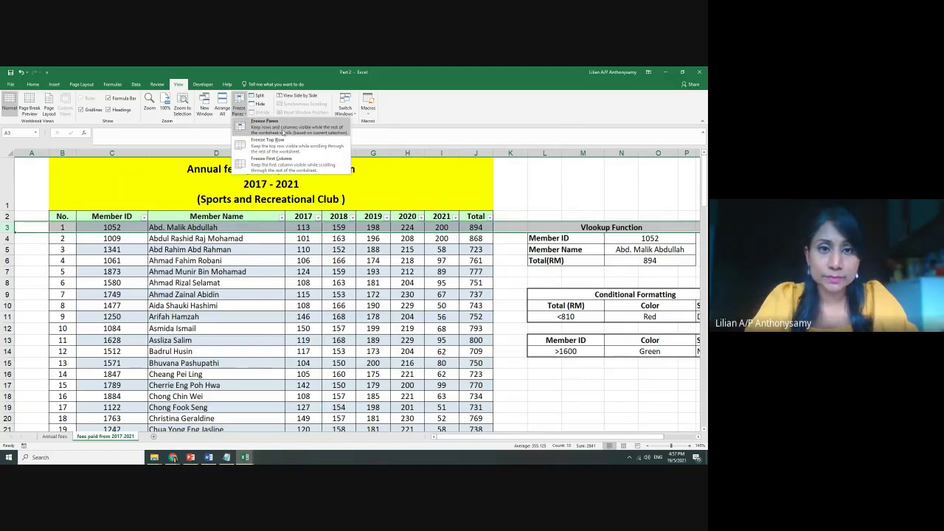
left_click(278, 130)
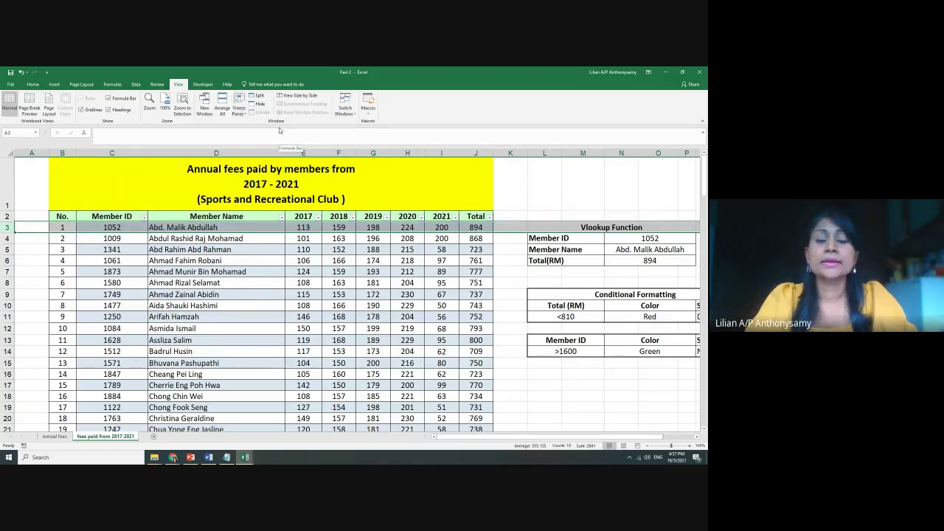
scroll(335, 295, "down", 6)
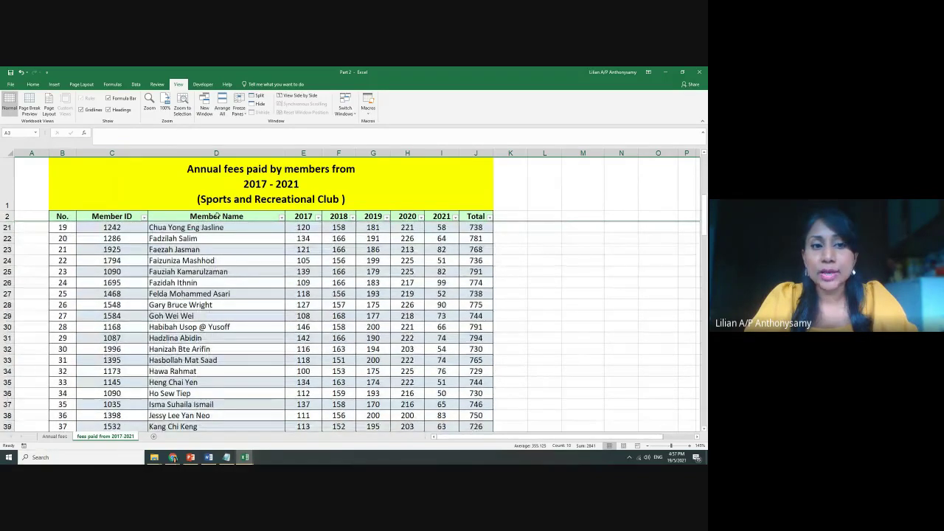
scroll(441, 276, "down", 9)
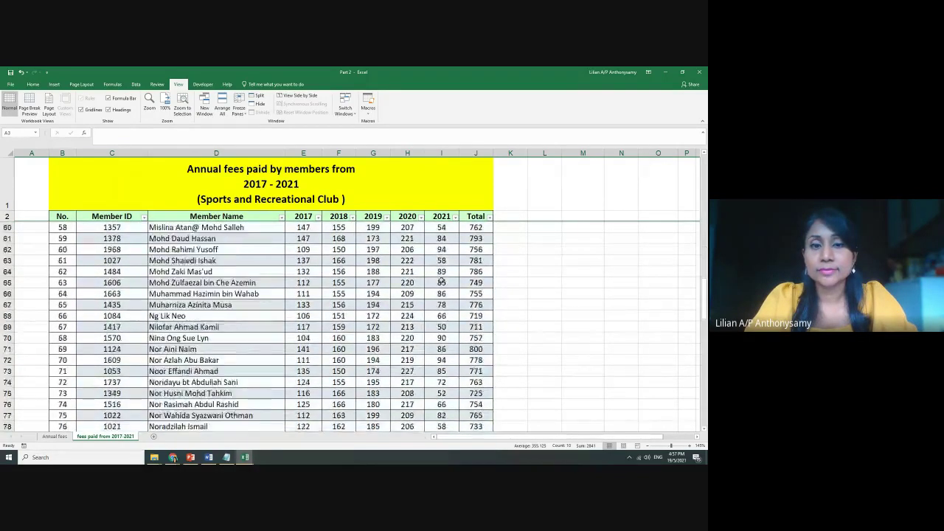
scroll(440, 275, "up", 18)
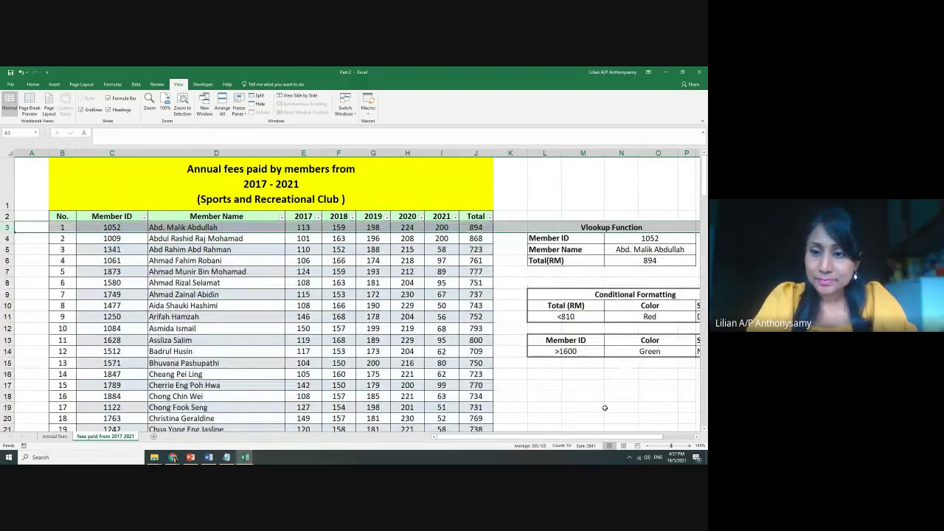
scroll(605, 406, "right", 2)
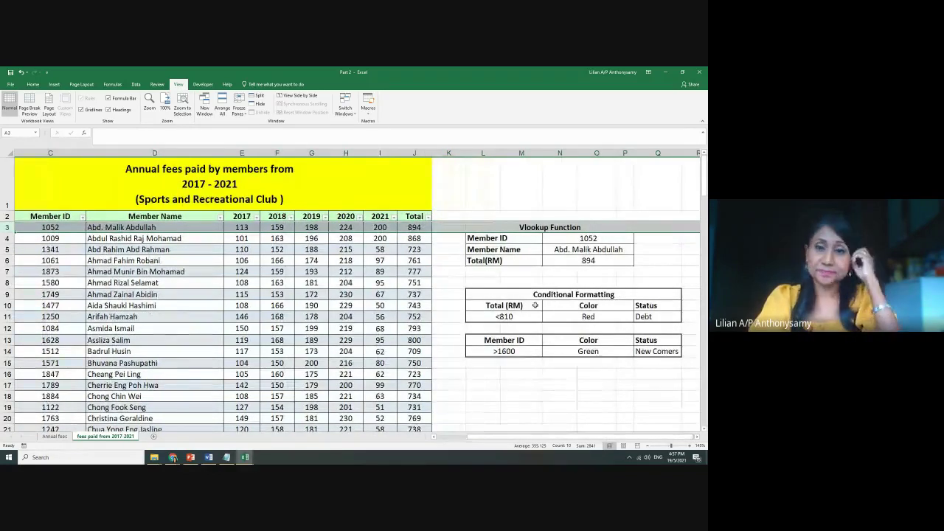
Review the first total's sum formula and the notes' Total (RM) <810 Debt condition
left_click(435, 299)
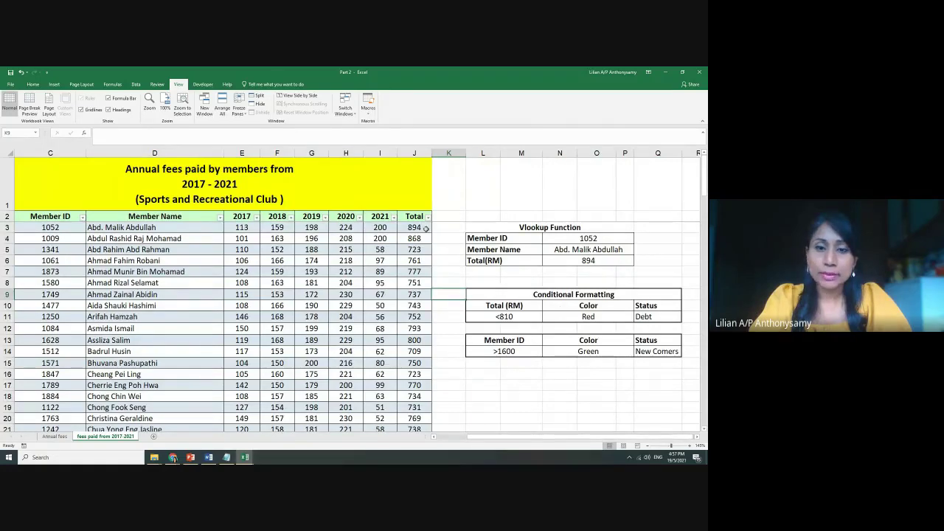
left_click(421, 227)
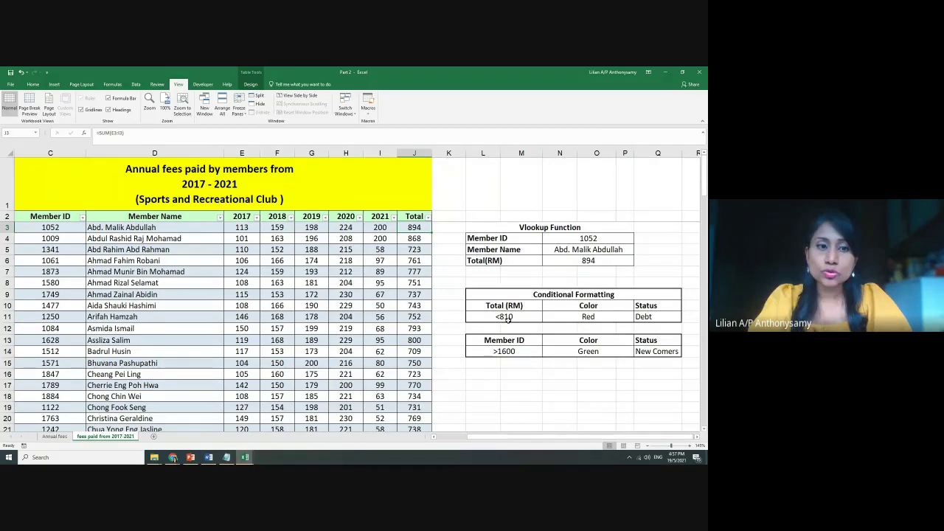
left_click(517, 317)
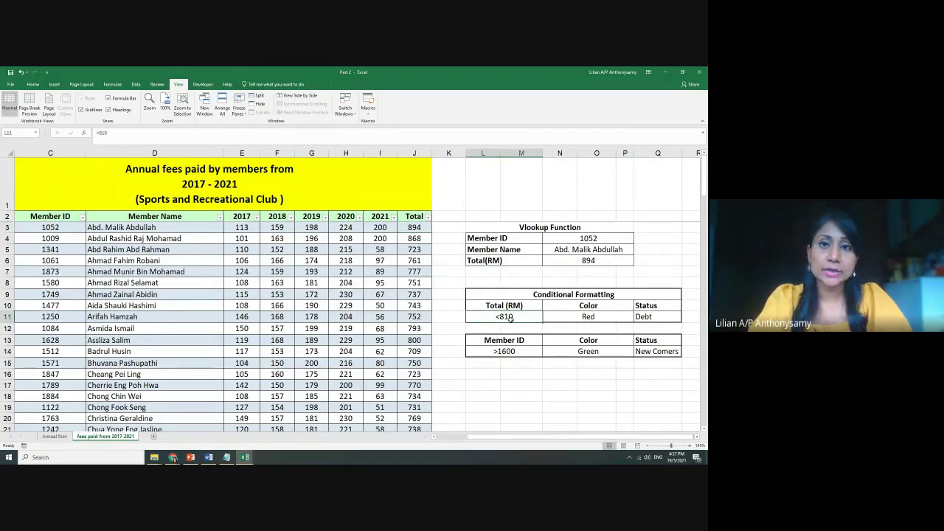
left_click(647, 317)
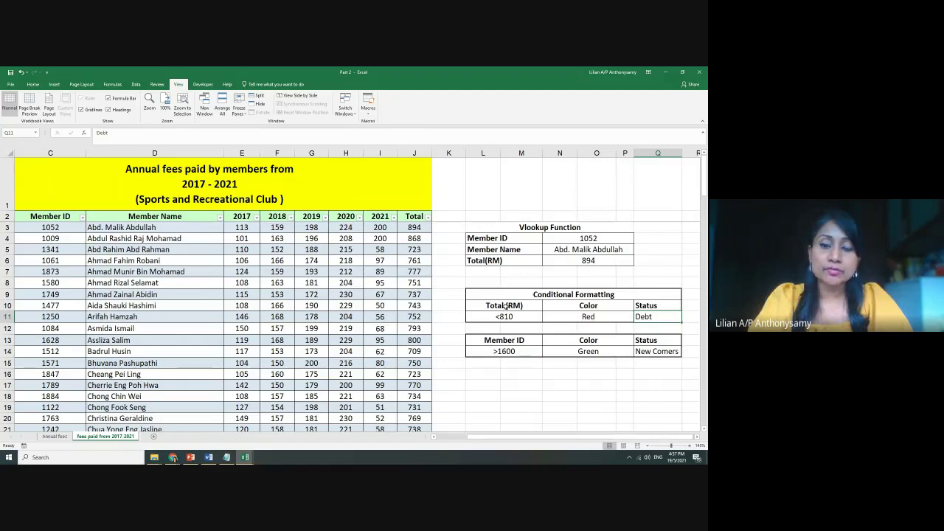
left_click_drag(506, 306, 505, 317)
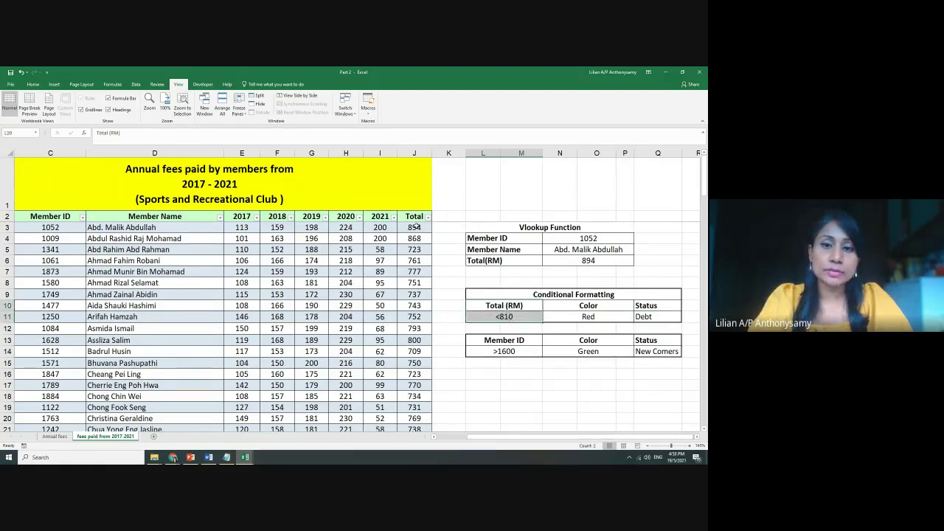
Select all member totals in the Total column from J3 down to row 126
left_click_drag(416, 228, 416, 408)
scroll(546, 325, "up", 7)
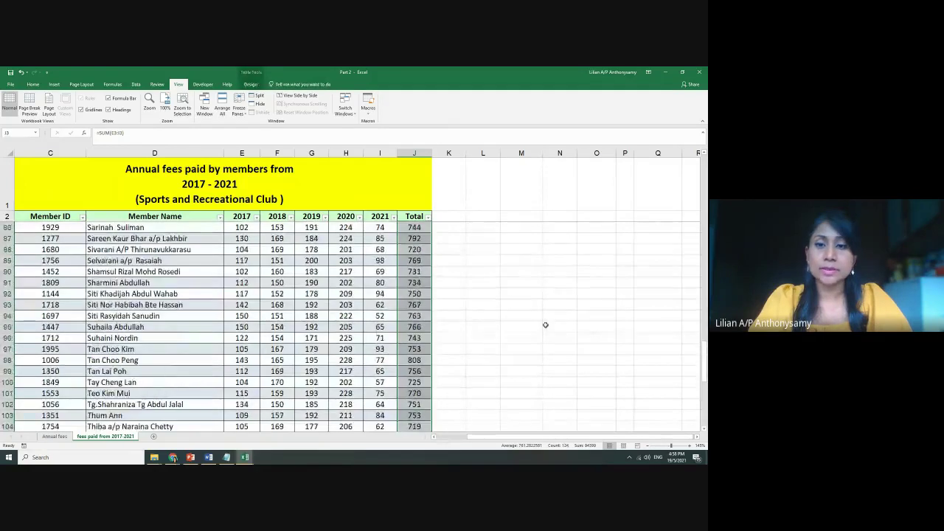
scroll(546, 324, "up", 20)
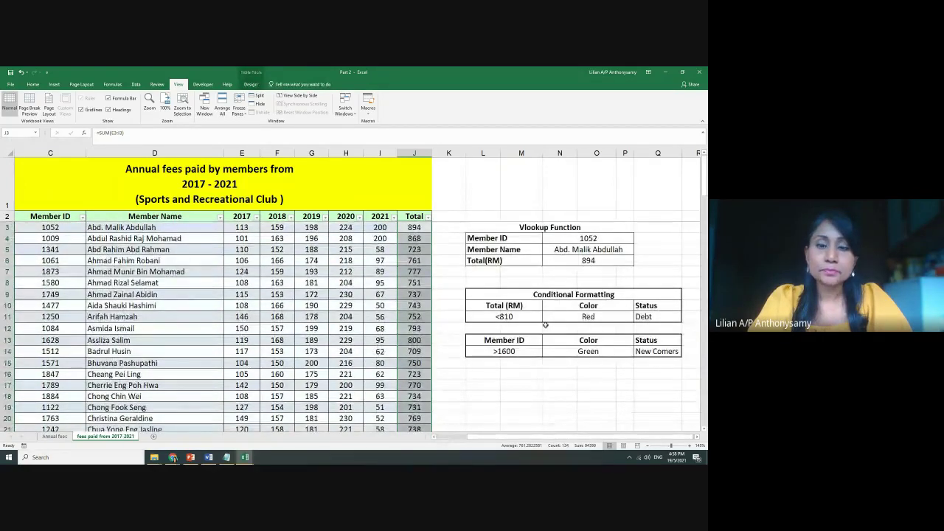
left_click(33, 84)
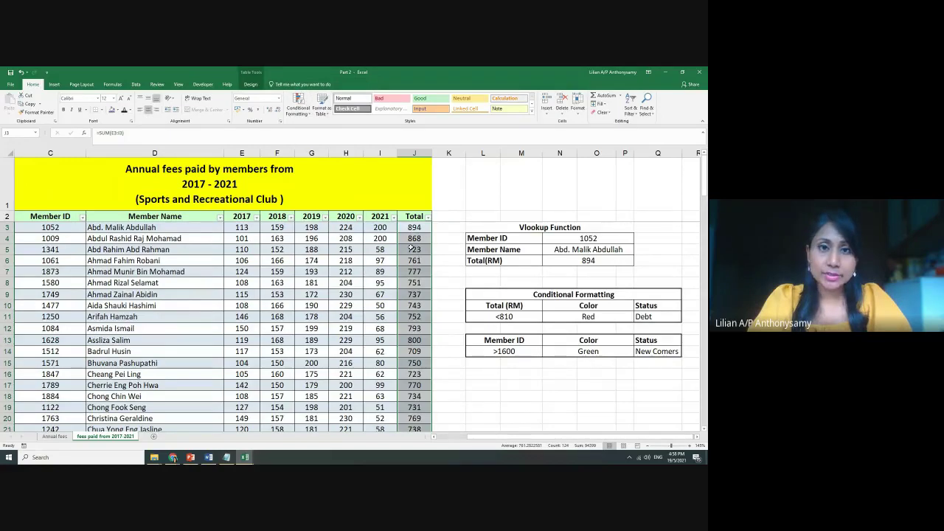
Apply a Less Than 810 highlight rule with Light Red Fill to the selected totals
left_click(308, 117)
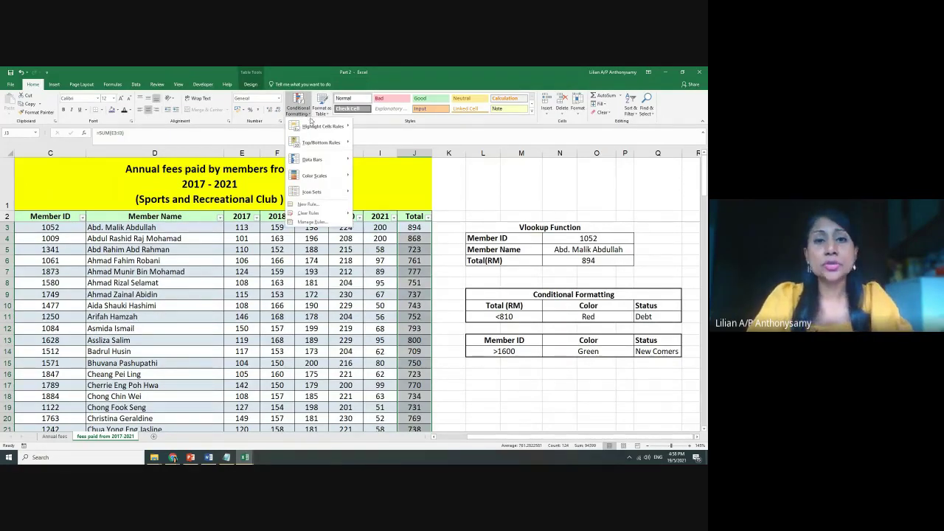
mouse_move(315, 128)
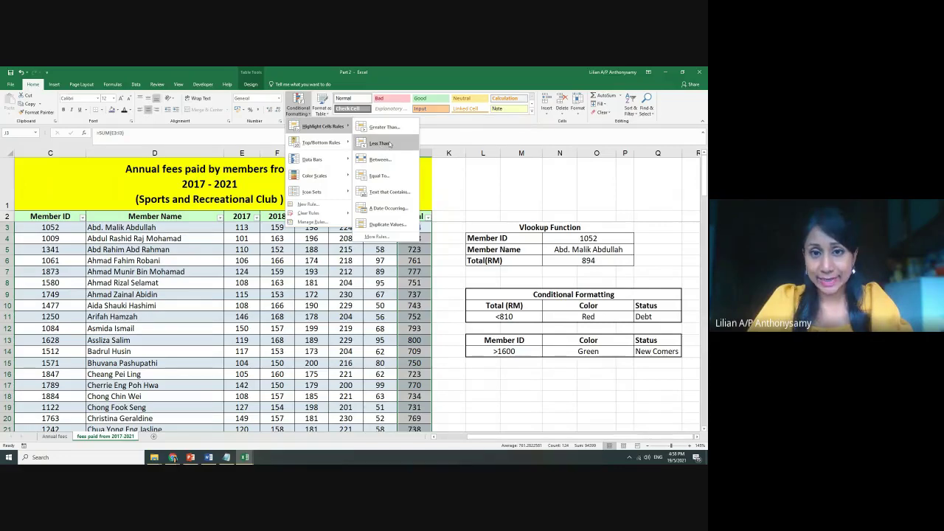
left_click(380, 145)
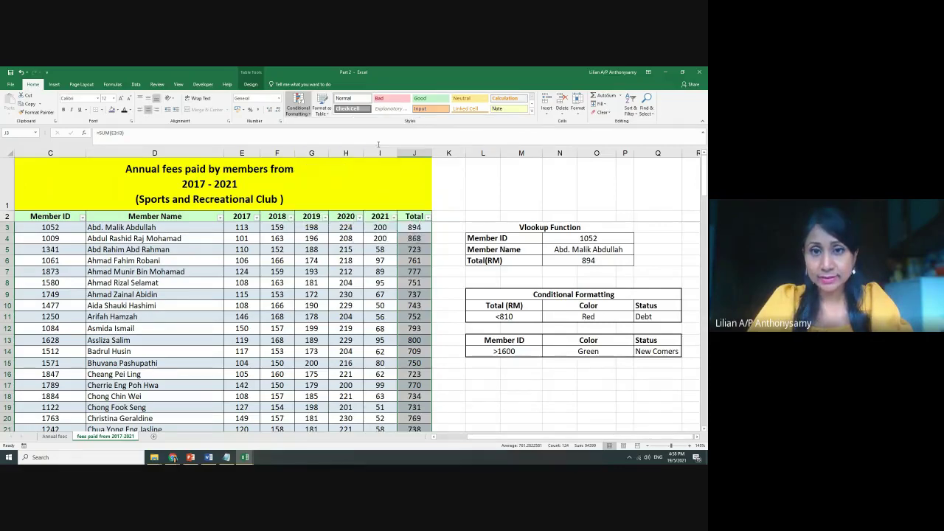
left_click_drag(374, 210, 328, 199)
left_click(280, 215)
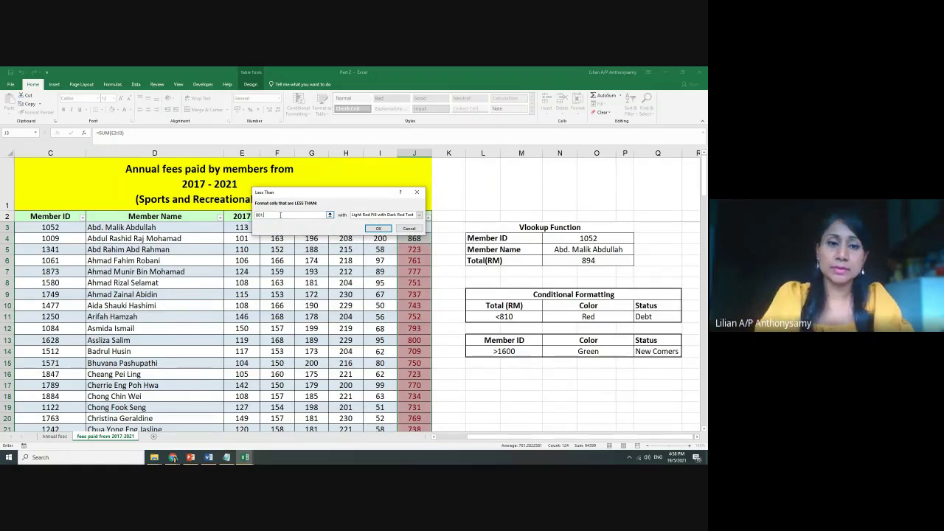
key("BackSpace")
key("BackSpace")
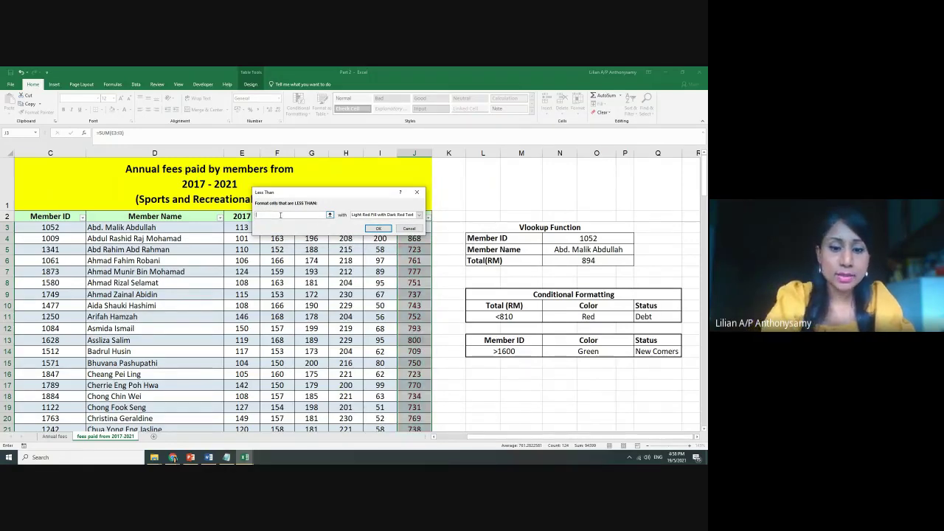
type("10")
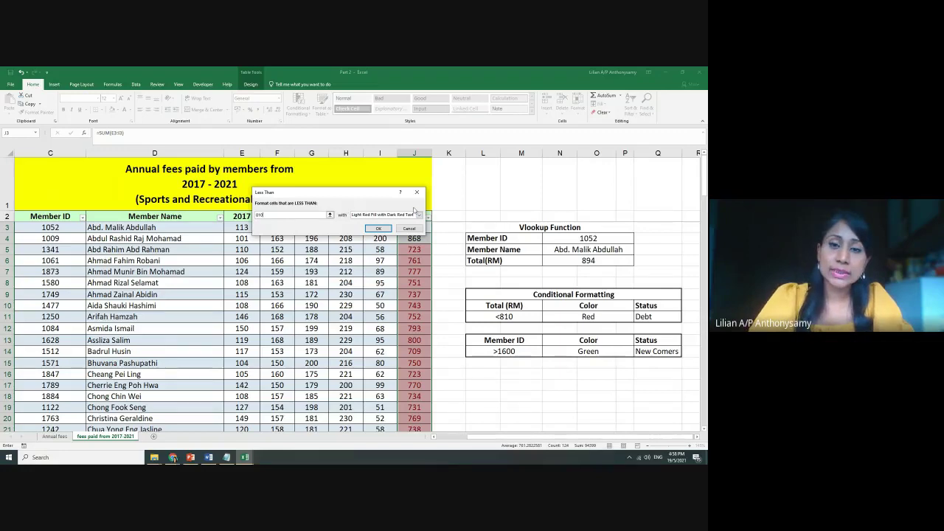
left_click(420, 215)
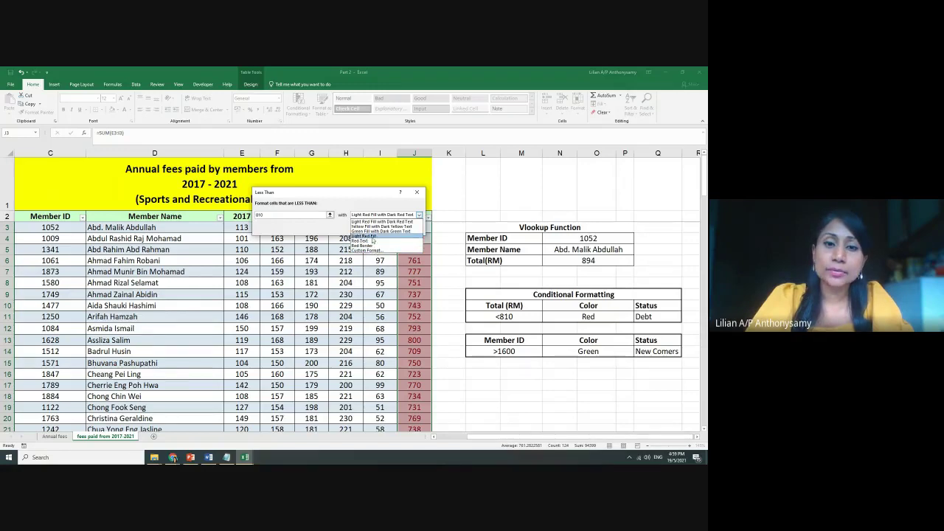
left_click(369, 236)
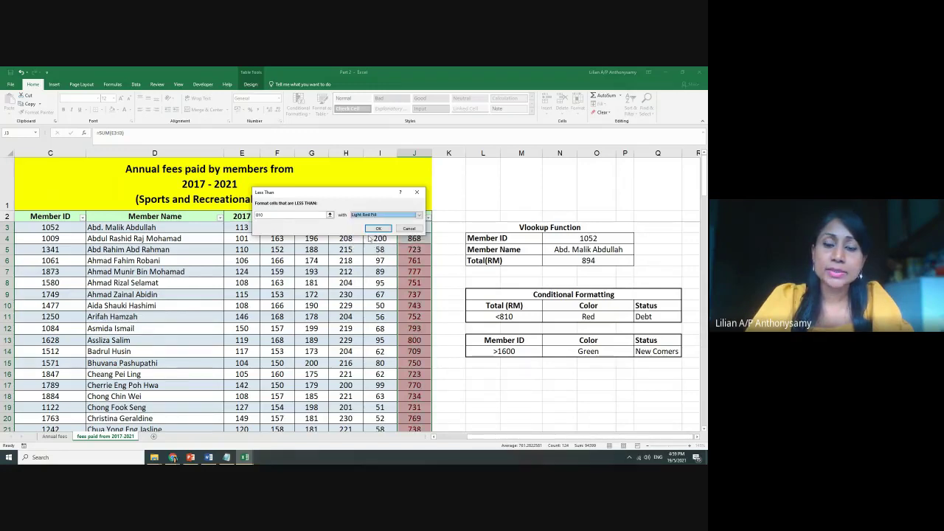
left_click(377, 230)
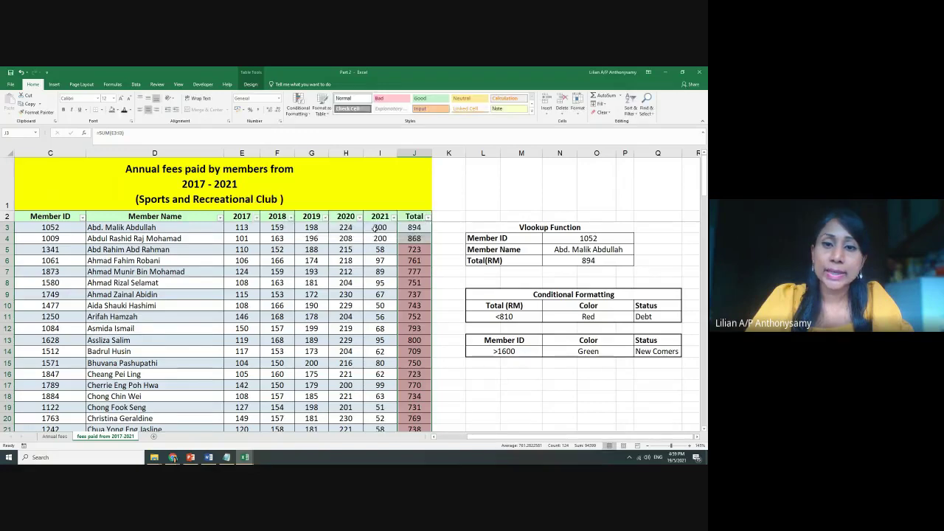
left_click(459, 364)
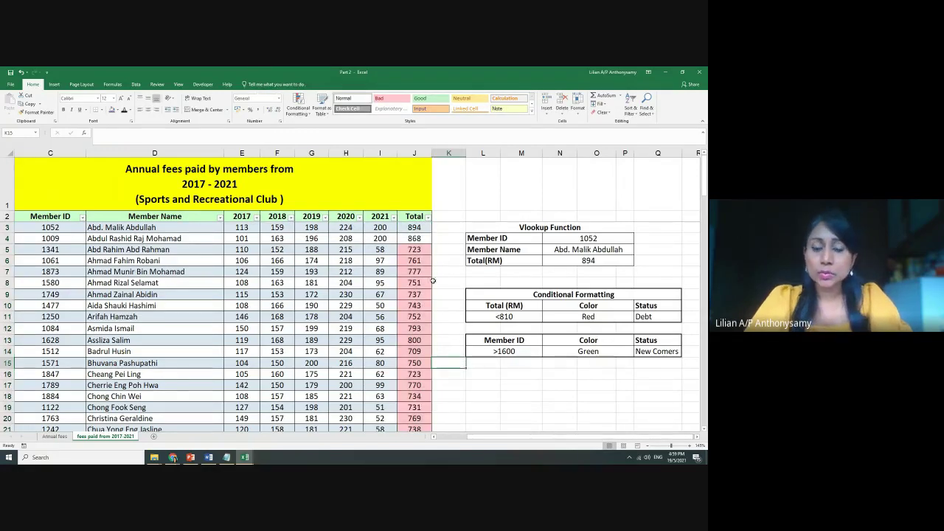
left_click(427, 250)
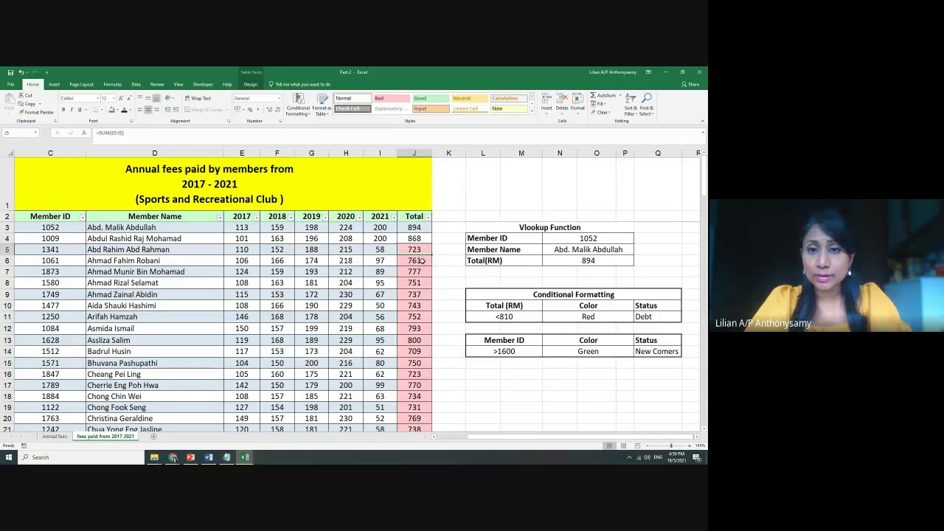
key("Down")
key("Down")
key("Down")
key("Down")
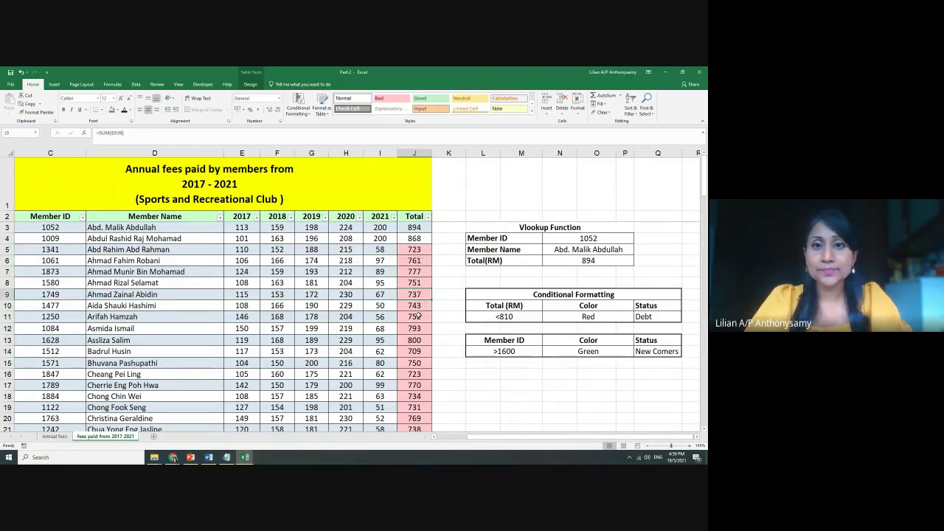
scroll(443, 317, "down", 19)
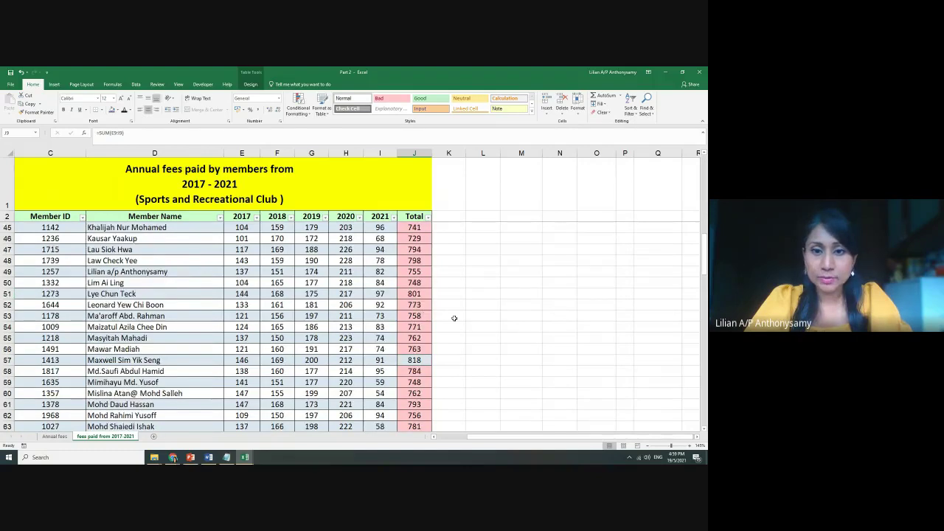
scroll(455, 318, "up", 3)
left_click(415, 294)
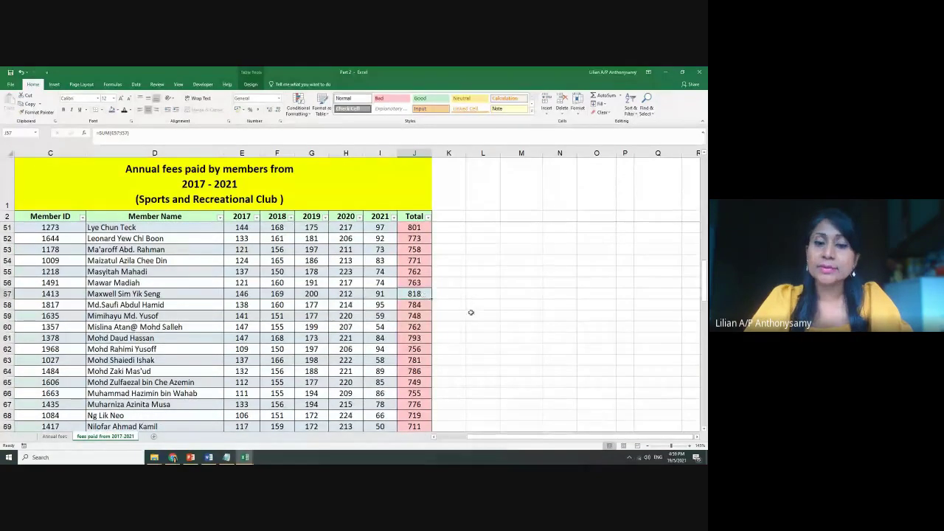
scroll(471, 313, "up", 16)
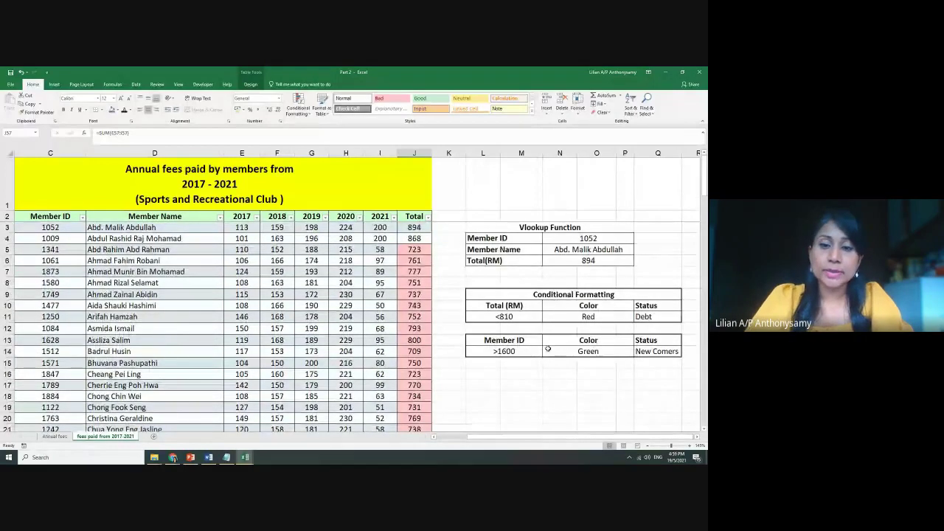
left_click(663, 353)
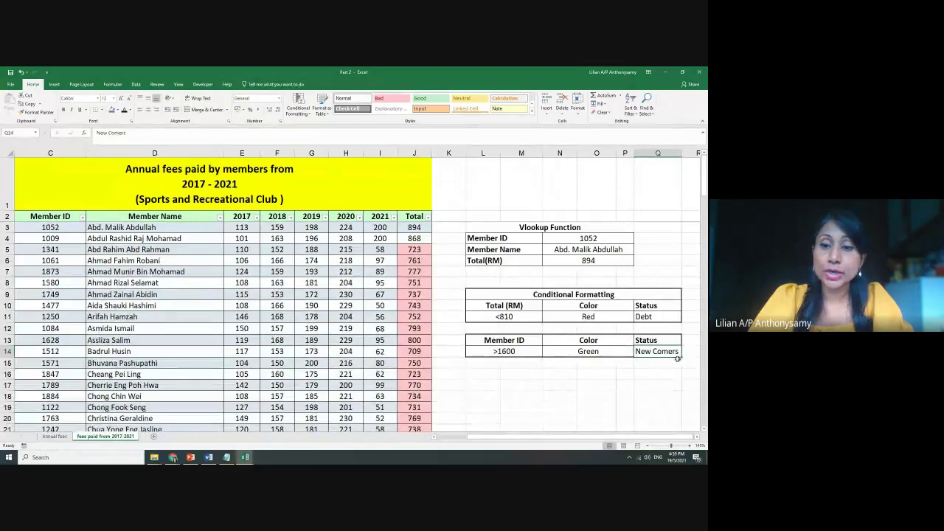
left_click(593, 352)
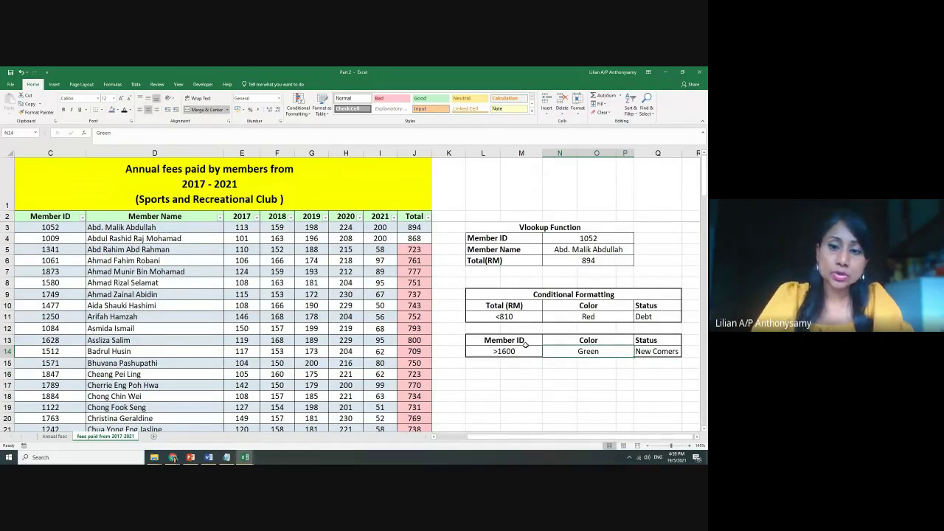
Select all Member IDs in column C and show Conditional Formatting's Highlight Cells Rules submenu
left_click_drag(479, 439, 441, 439)
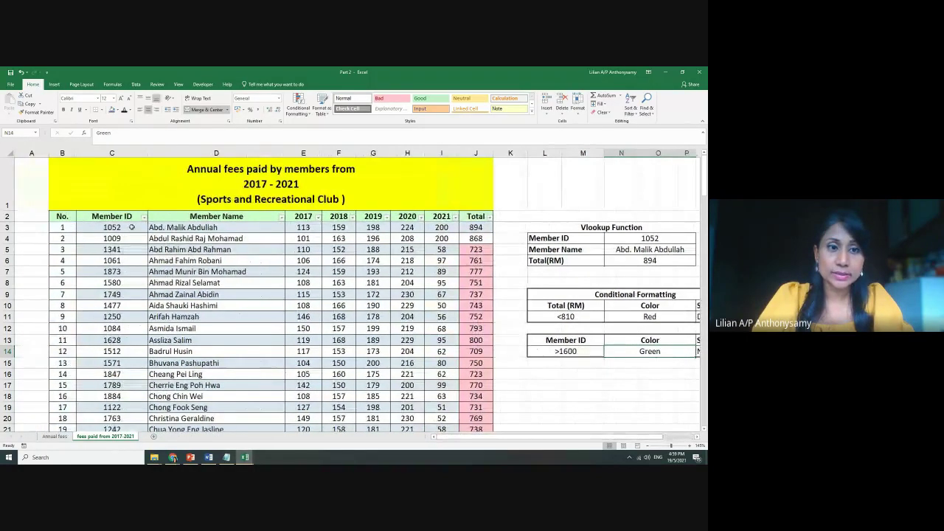
left_click_drag(132, 229, 117, 415)
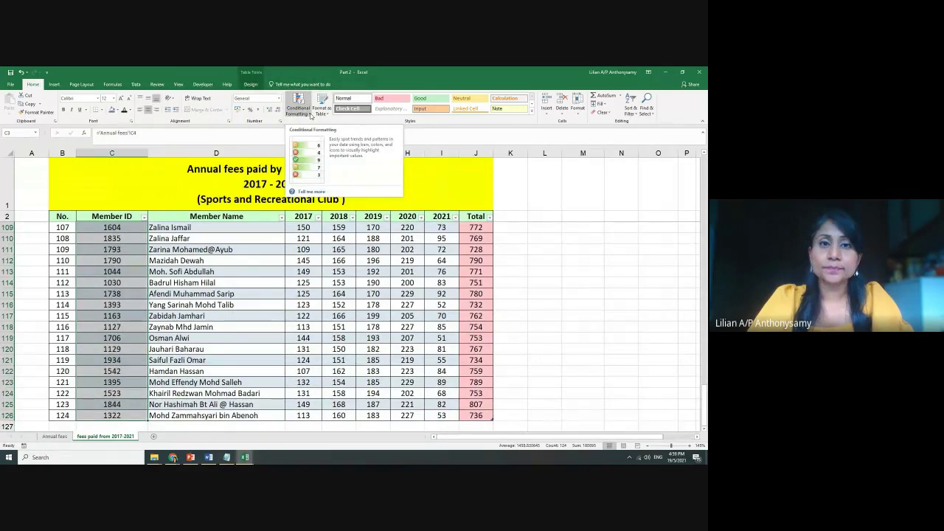
left_click(310, 111)
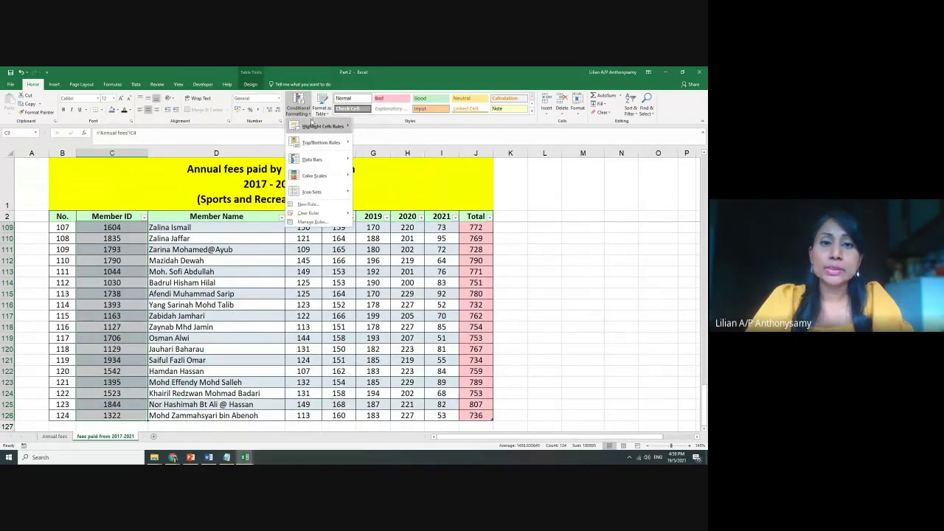
mouse_move(325, 127)
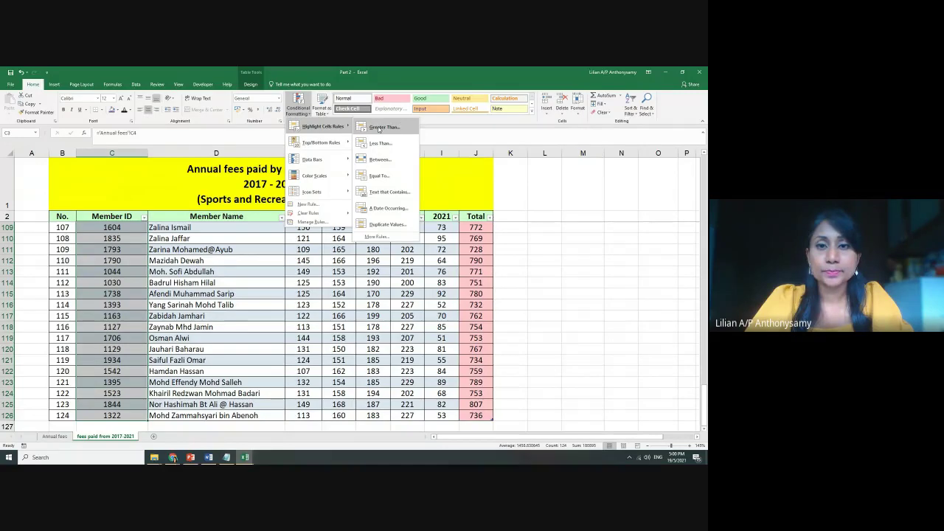
Apply a Greater Than 1600 rule to the Member IDs with a custom green fill
left_click(379, 128)
type("15")
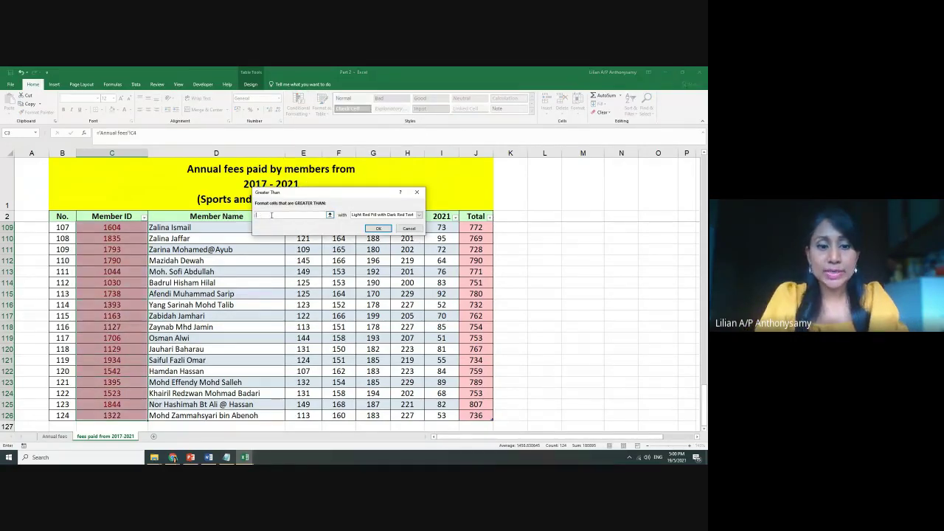
type("600")
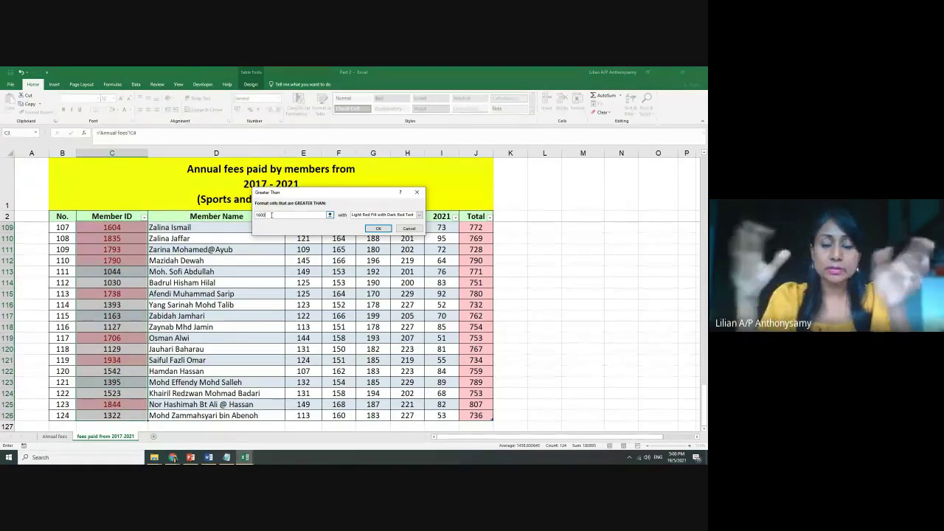
left_click(419, 215)
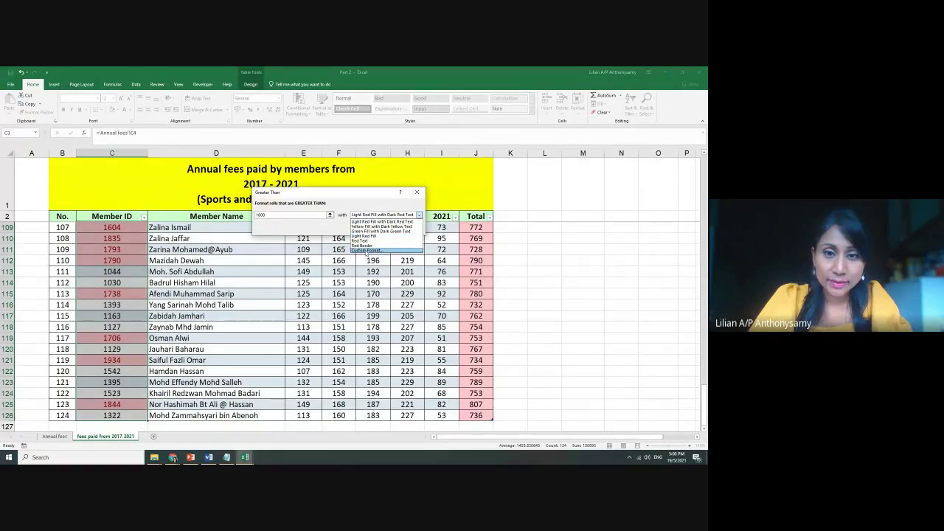
left_click(367, 251)
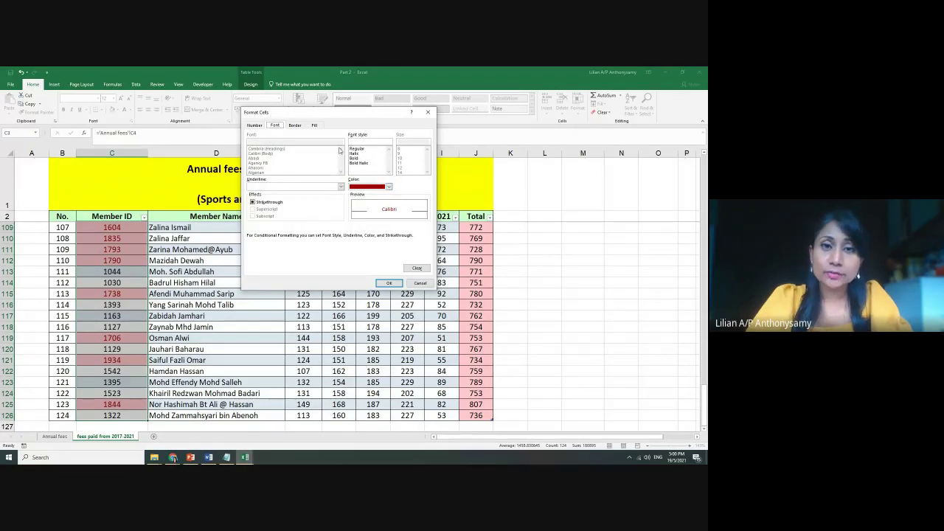
left_click(315, 125)
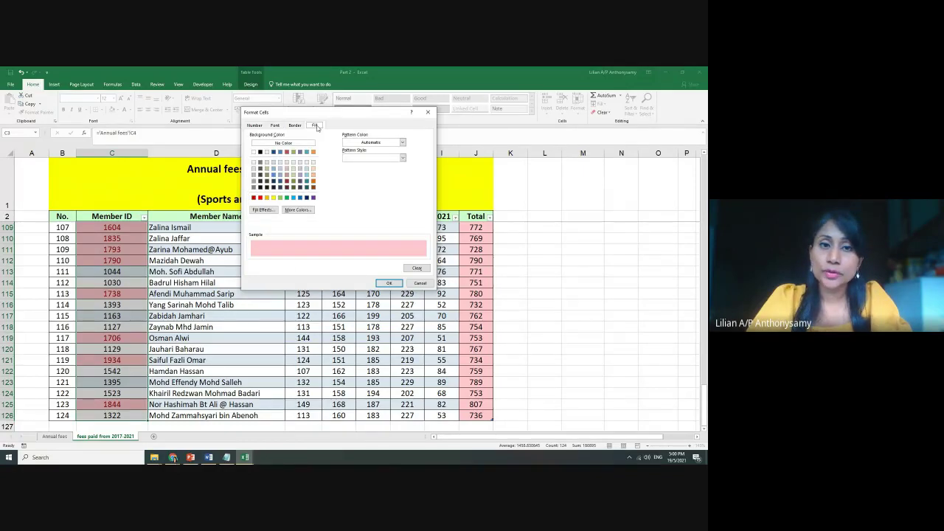
left_click(286, 197)
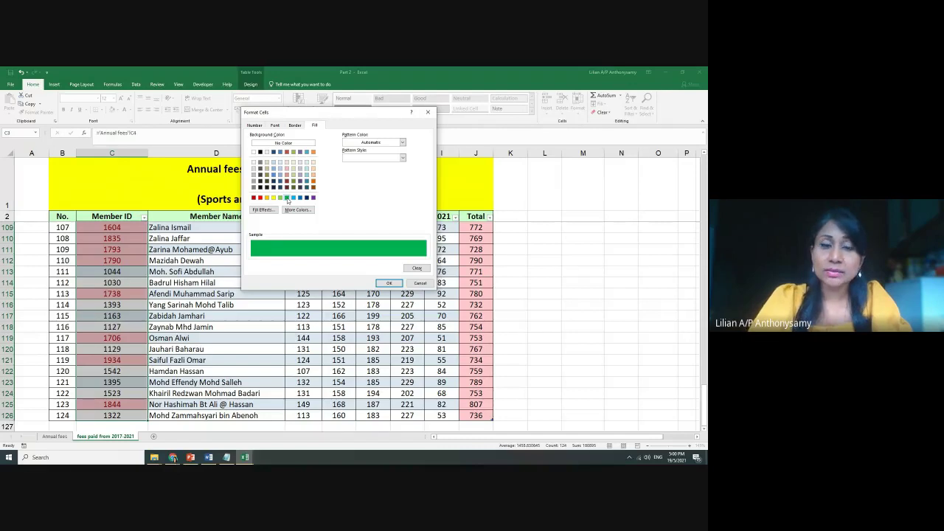
left_click(389, 283)
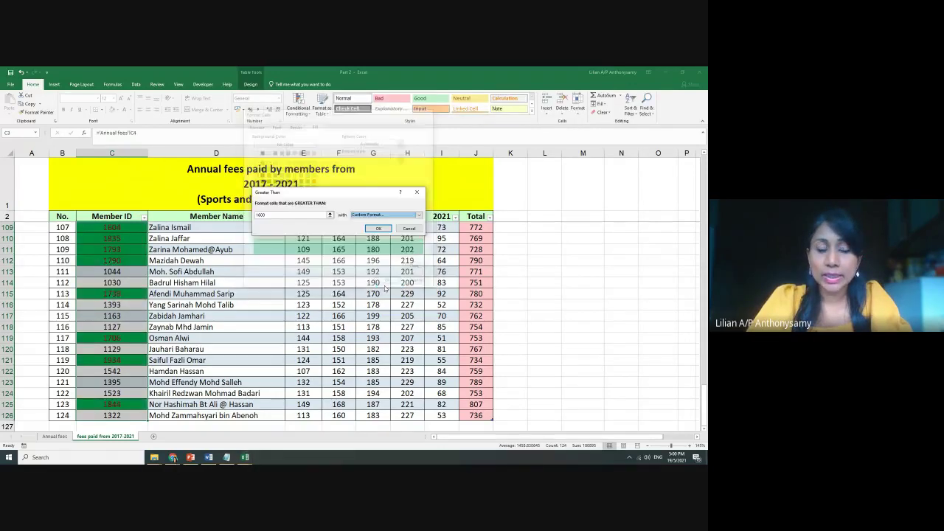
left_click(378, 228)
left_click(537, 282)
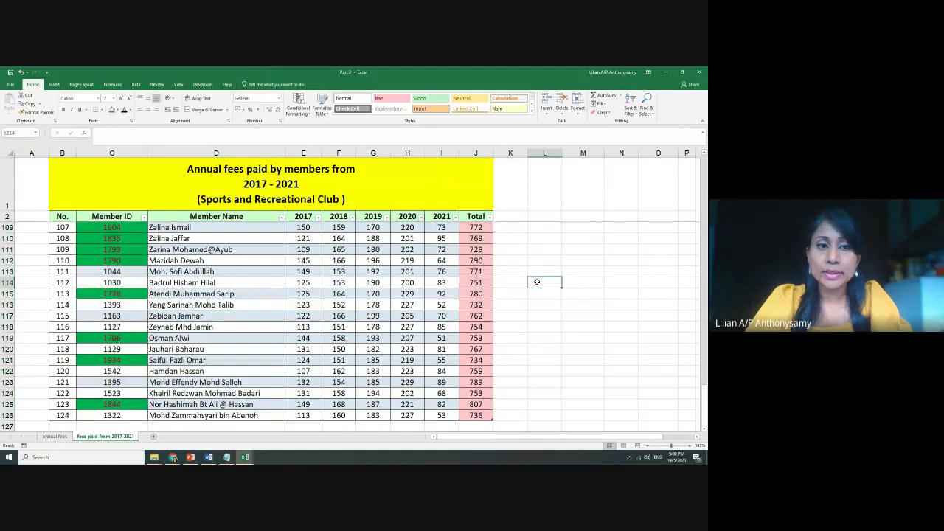
Return to the top of the Fees sheet and open the Part 3 workbook from File Explorer
scroll(537, 282, "up", 3)
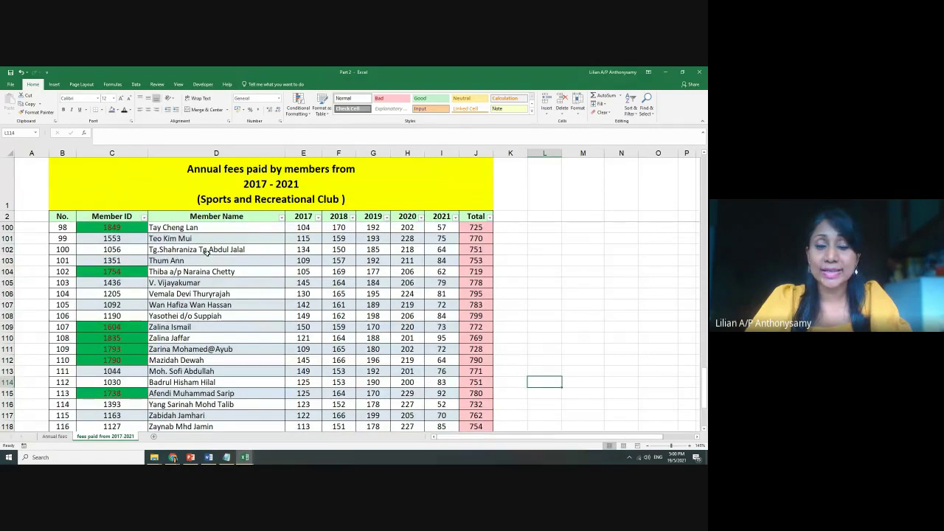
scroll(207, 252, "up", 8)
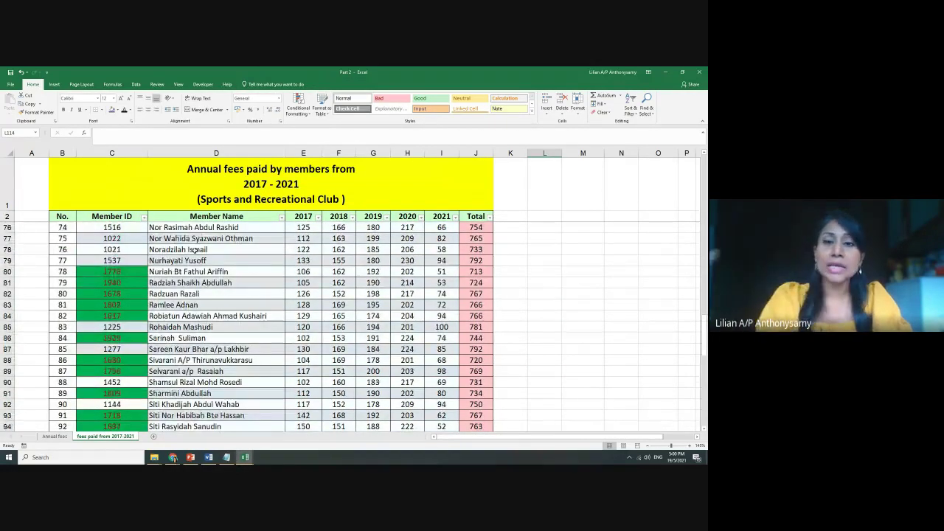
scroll(303, 291, "up", 20)
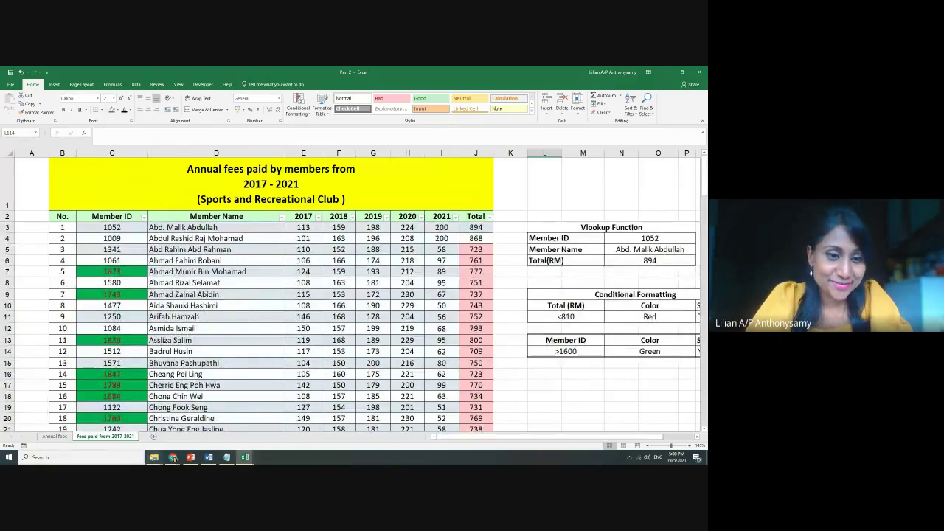
left_click(134, 432)
left_click(134, 165)
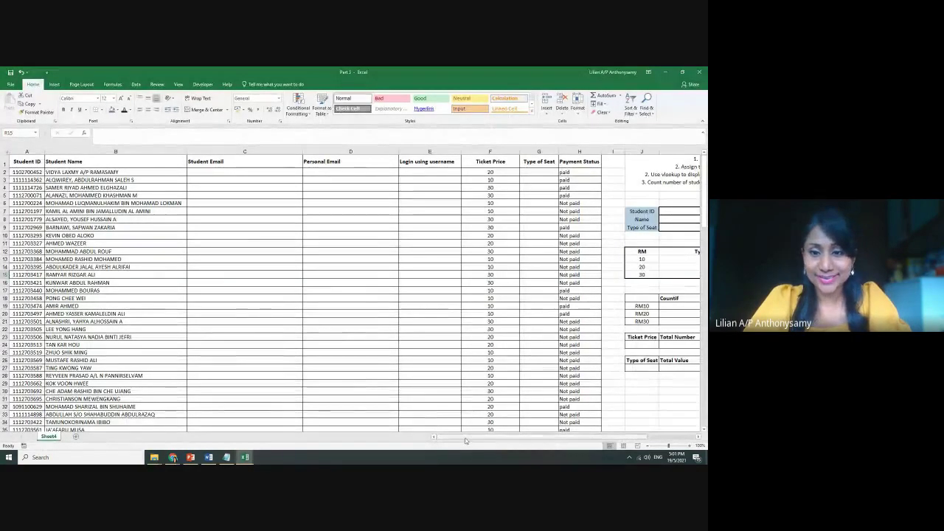
Review Sheet4's task list and tables at 115% zoom, then switch to the Google Meet call
left_click_drag(472, 438, 535, 438)
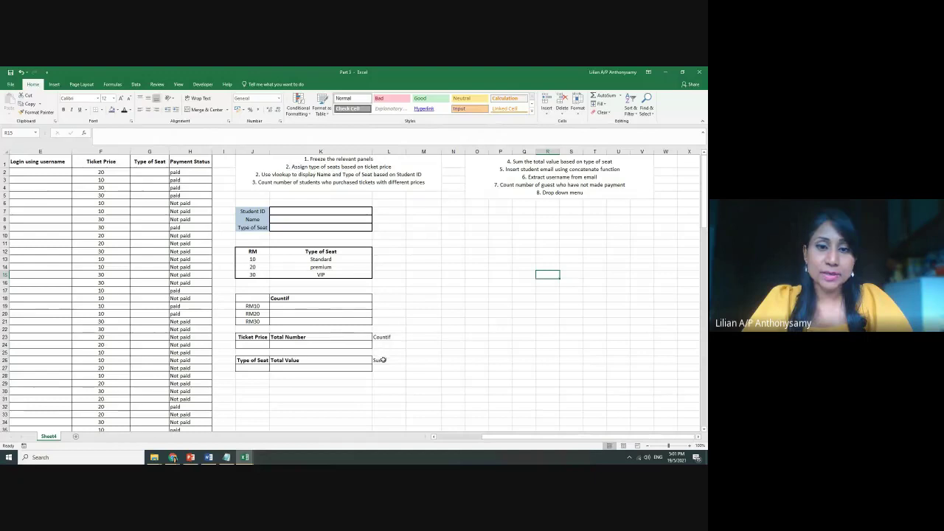
left_click(437, 321)
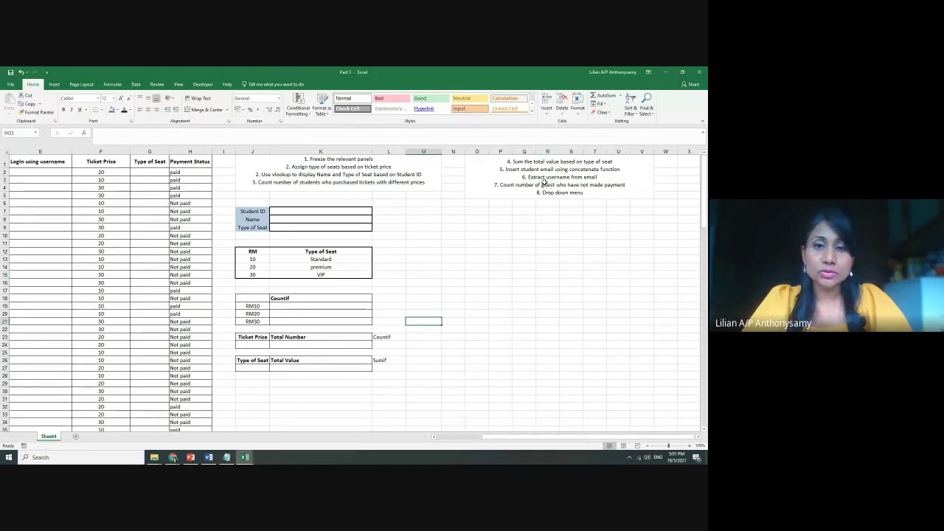
scroll(489, 247, "up", 1)
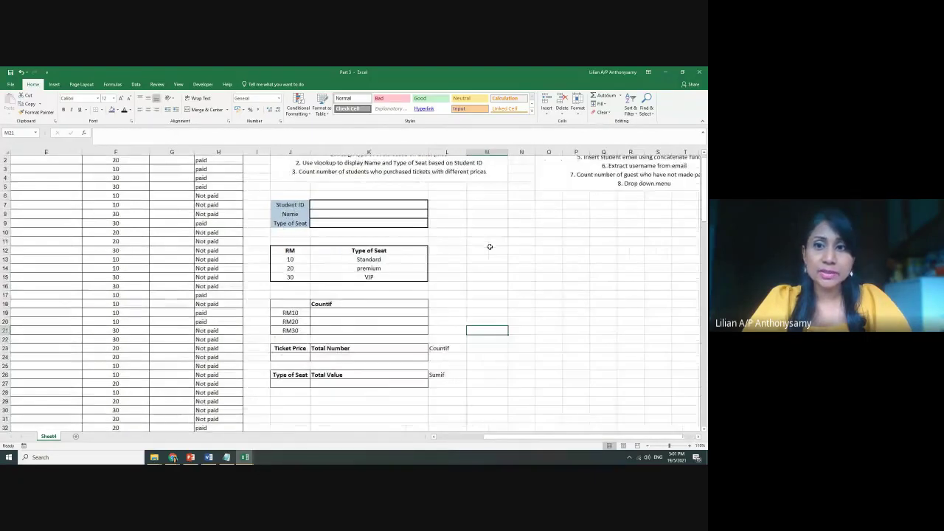
scroll(572, 431, "right", 2)
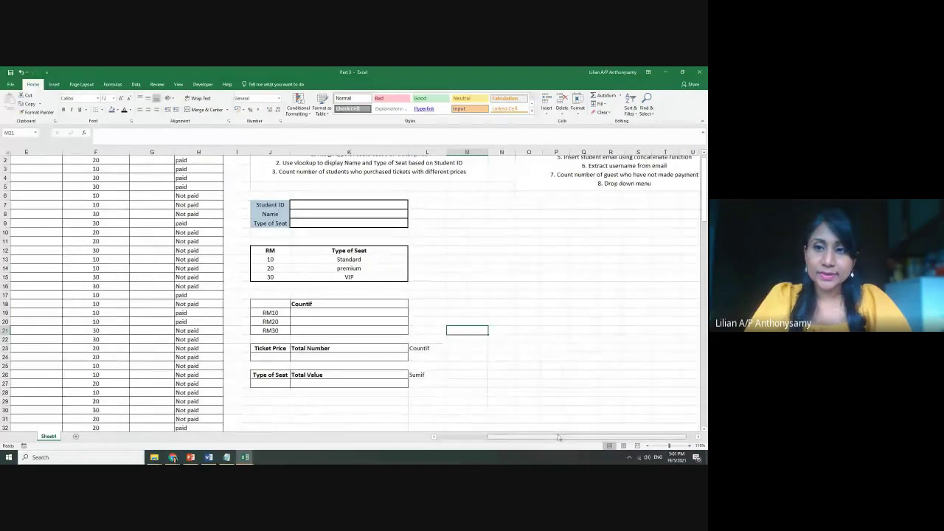
left_click_drag(562, 439, 391, 437)
scroll(295, 325, "up", 1)
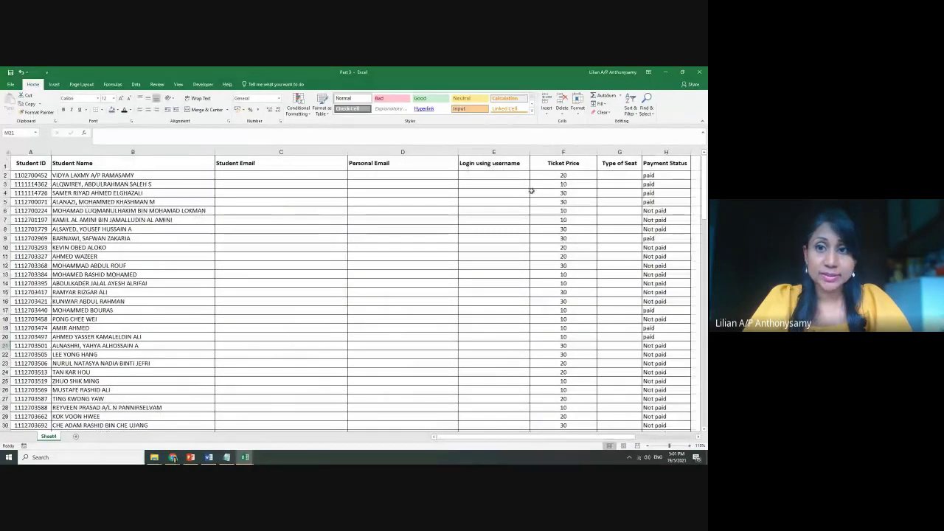
left_click_drag(459, 436, 523, 437)
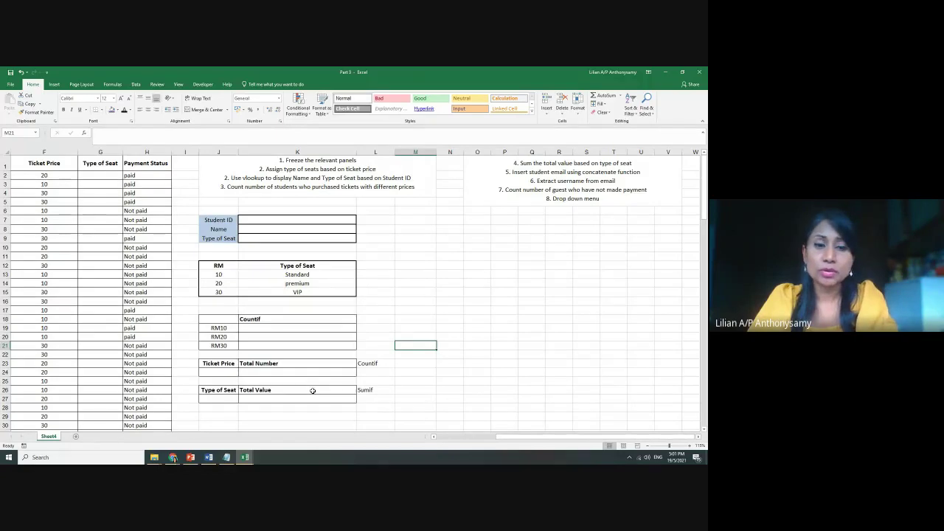
mouse_move(172, 457)
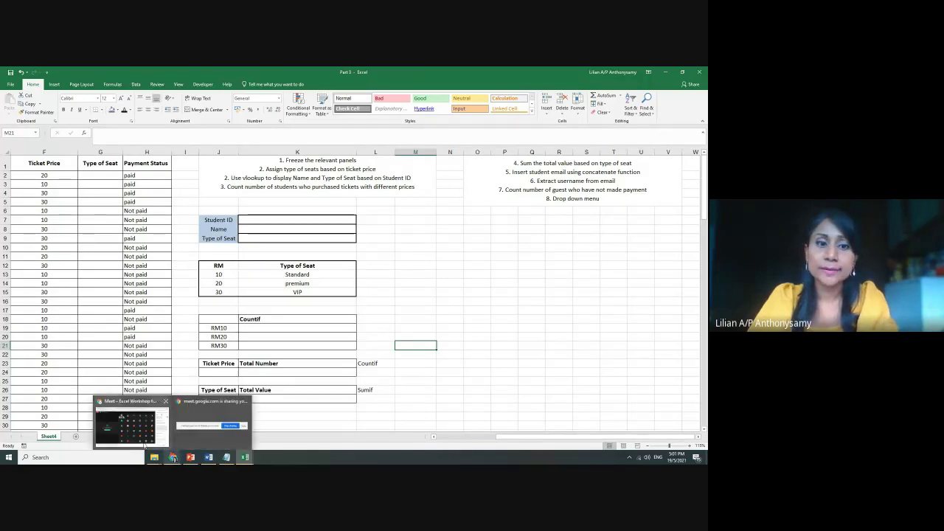
left_click(131, 425)
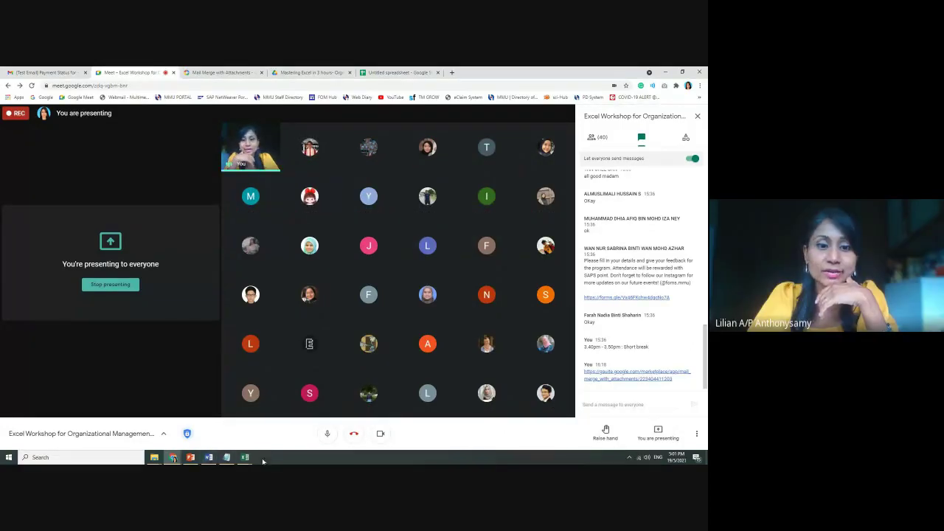
mouse_move(243, 459)
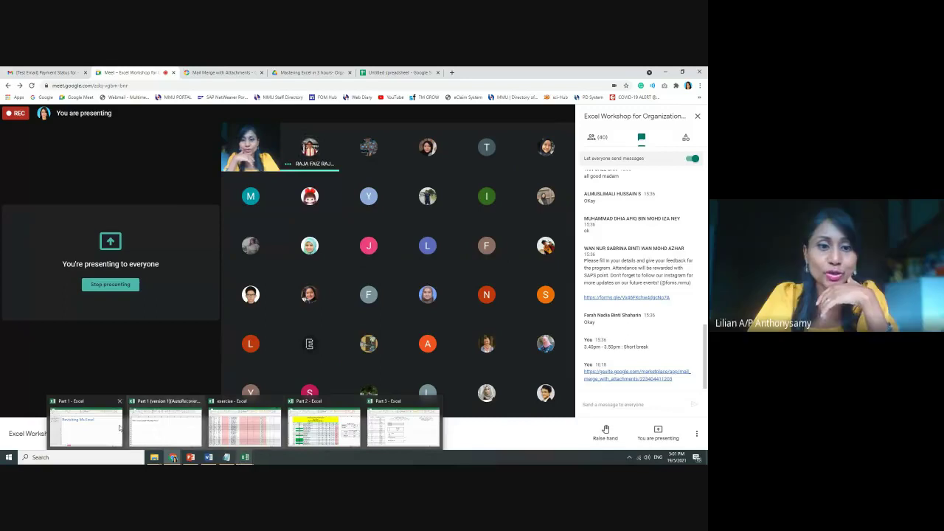
mouse_move(100, 428)
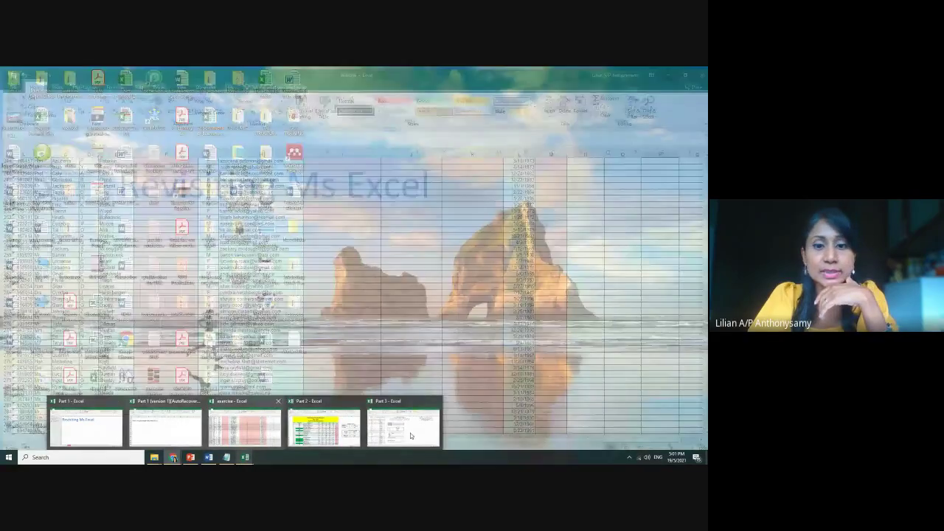
left_click(410, 426)
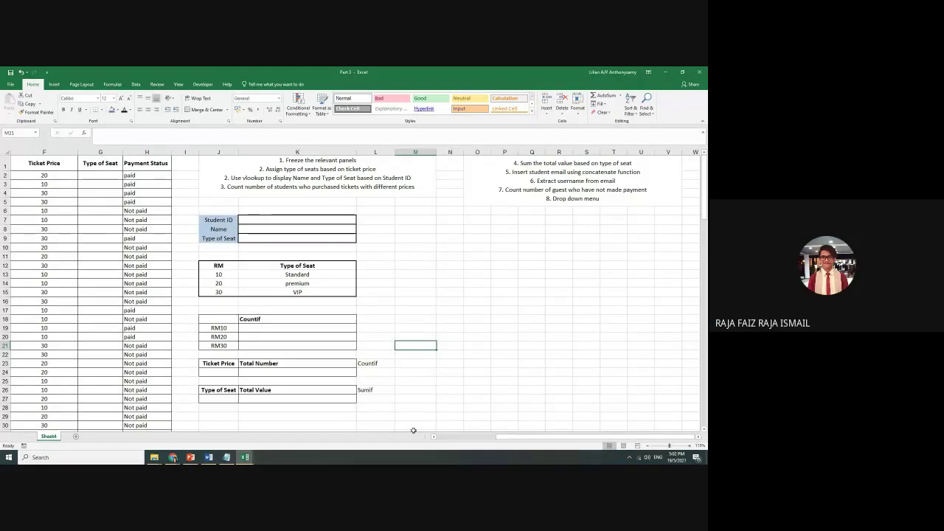
mouse_move(173, 456)
left_click(167, 412)
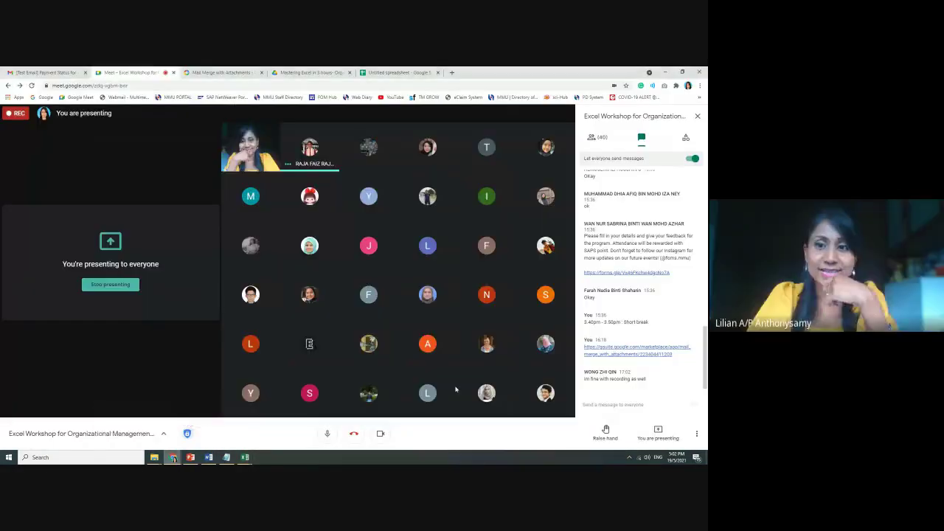
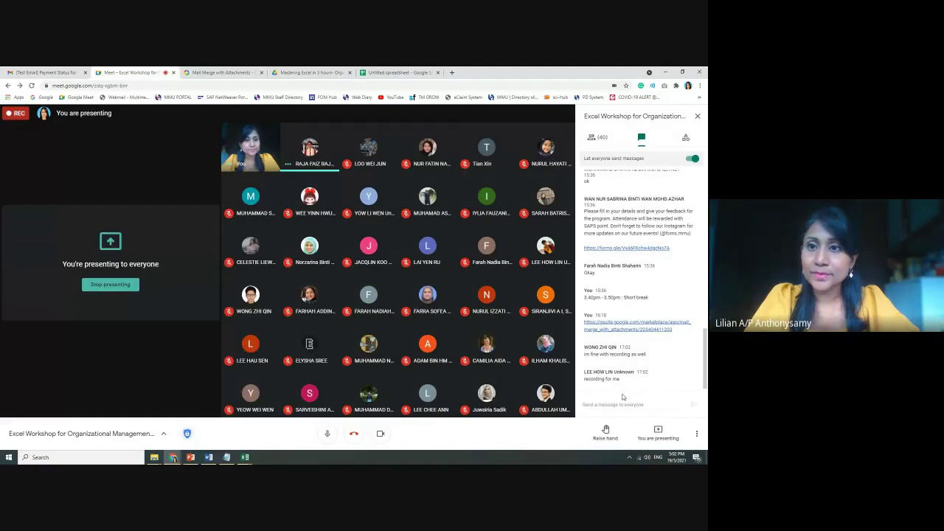
Scroll through the Meet participant list to see who is attending, then go back to the chat
left_click(598, 139)
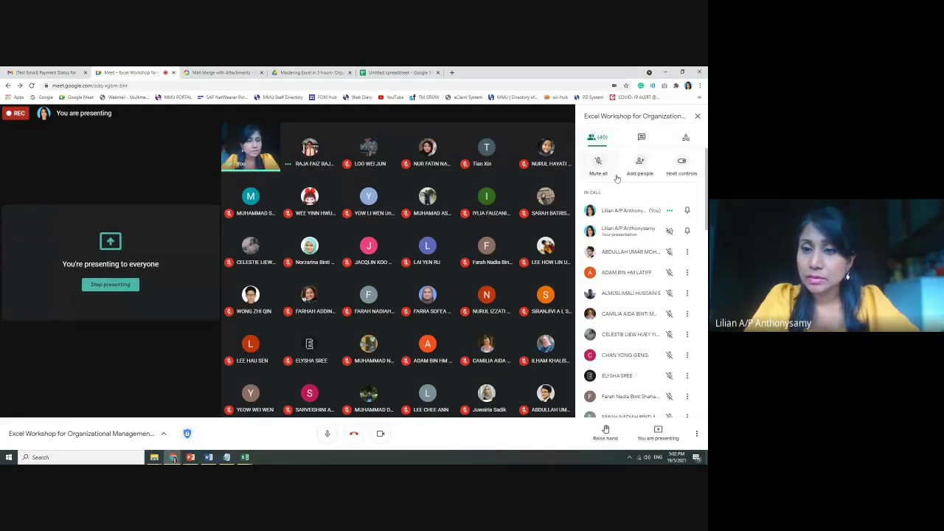
scroll(649, 313, "down", 3)
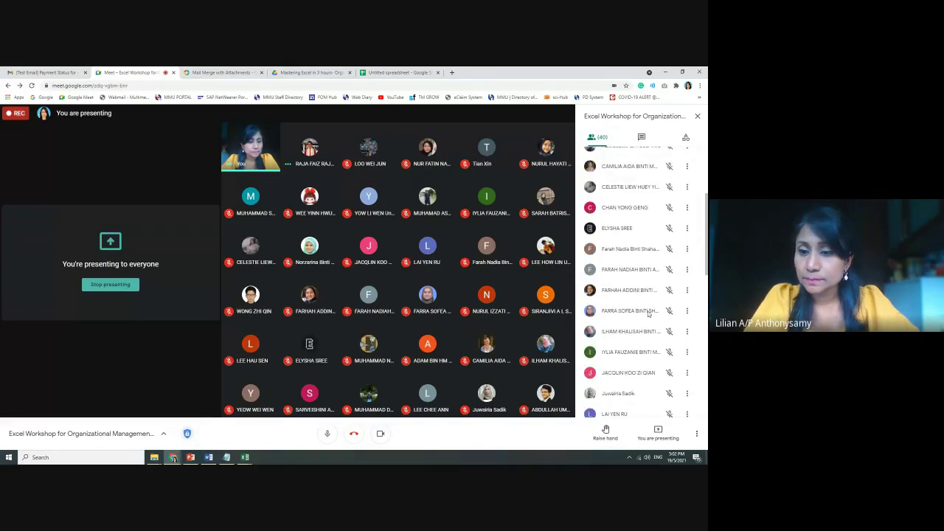
scroll(650, 314, "down", 4)
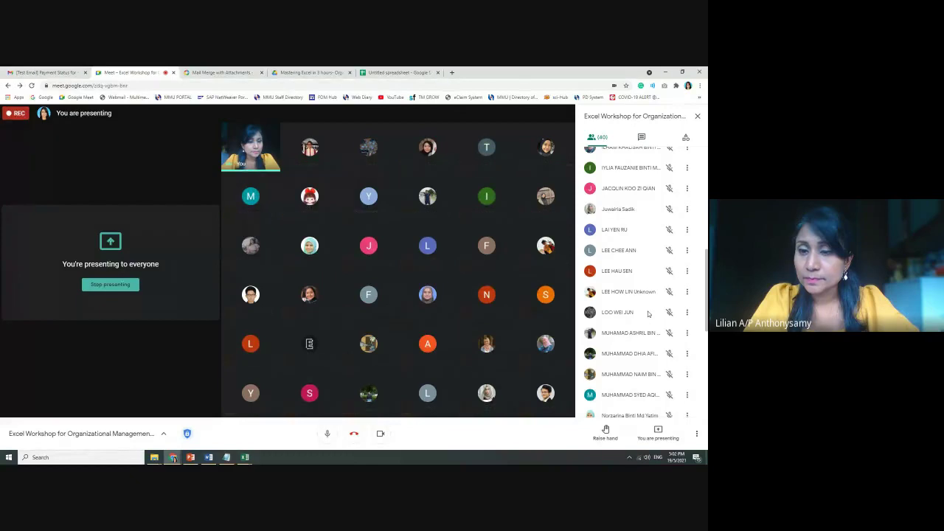
scroll(649, 313, "down", 5)
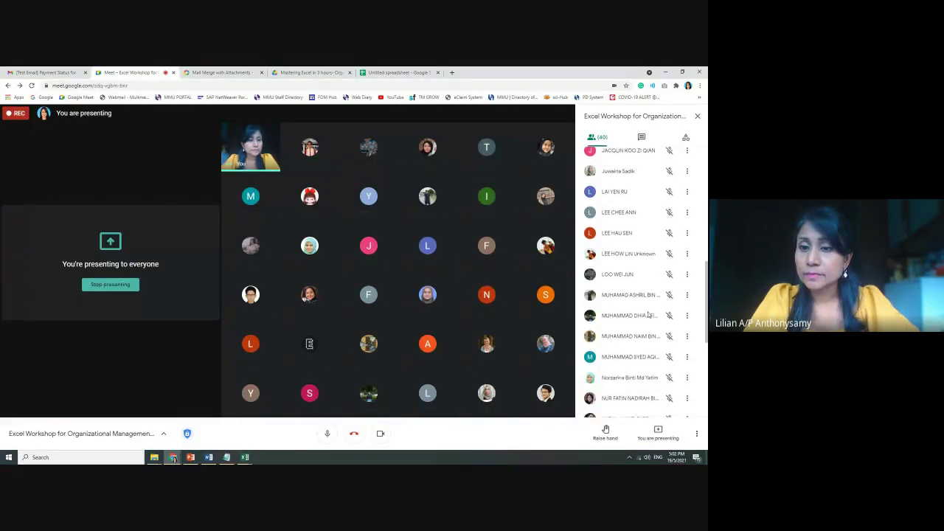
left_click(648, 139)
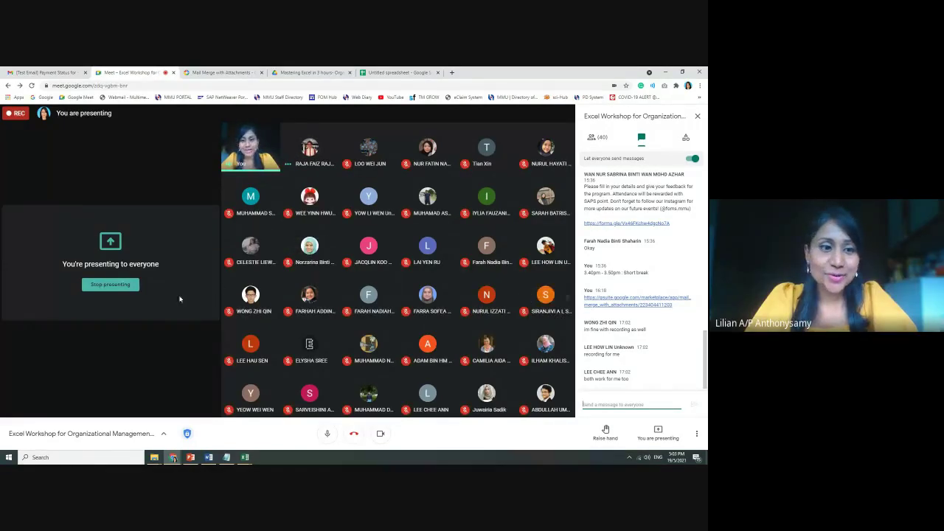
Briefly bring up the Part 3 ticket-price sheet in Excel, then return to the Meet window
mouse_move(245, 457)
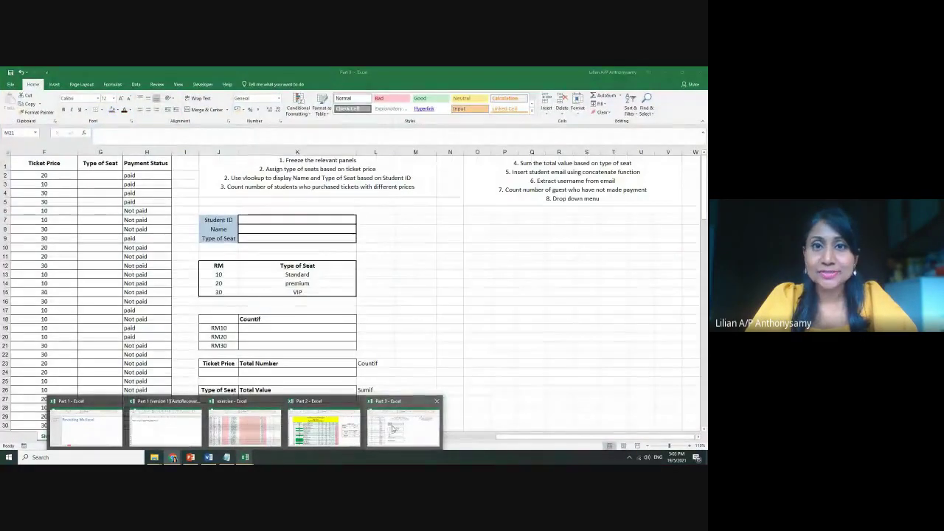
left_click(393, 428)
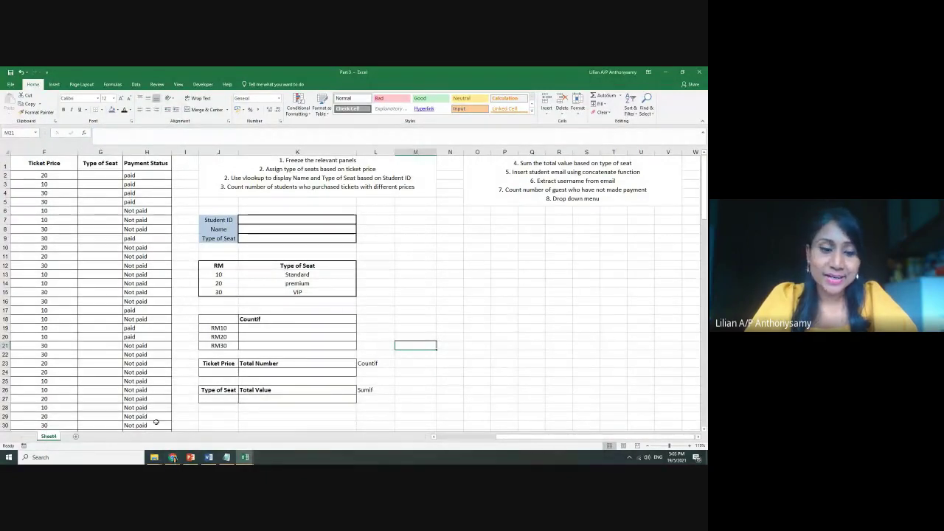
mouse_move(173, 458)
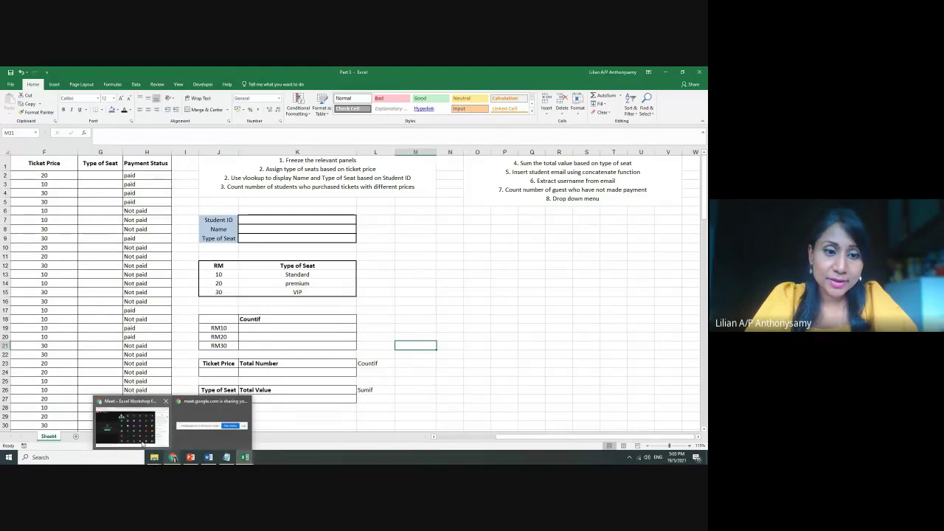
left_click(131, 424)
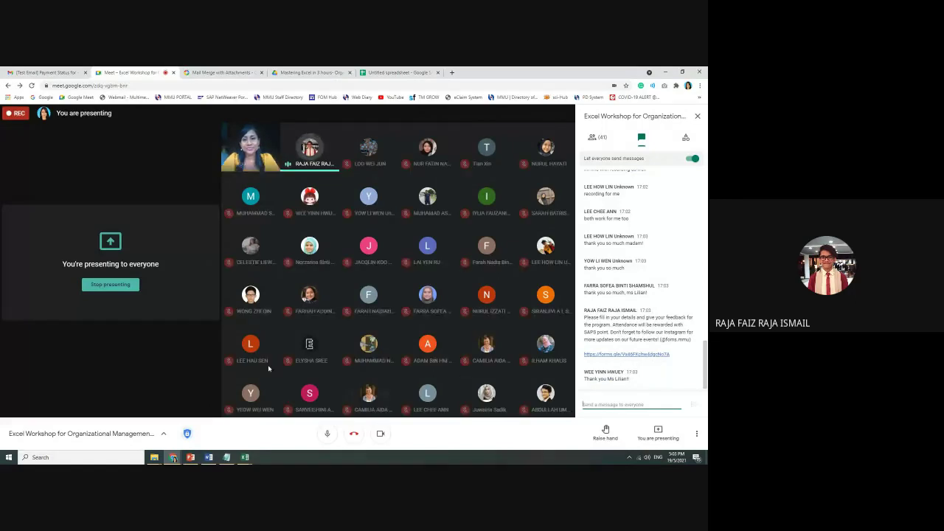
Stop presenting and end the Google Meet session
left_click(110, 284)
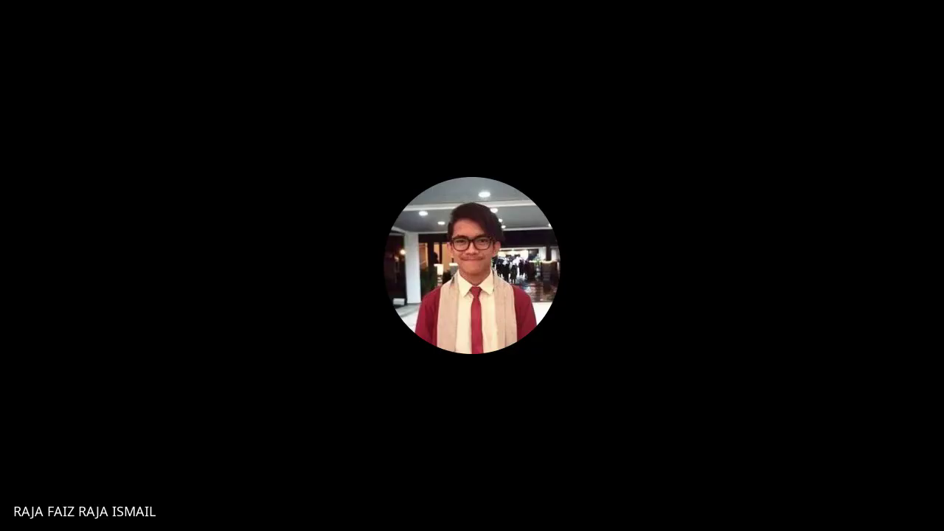